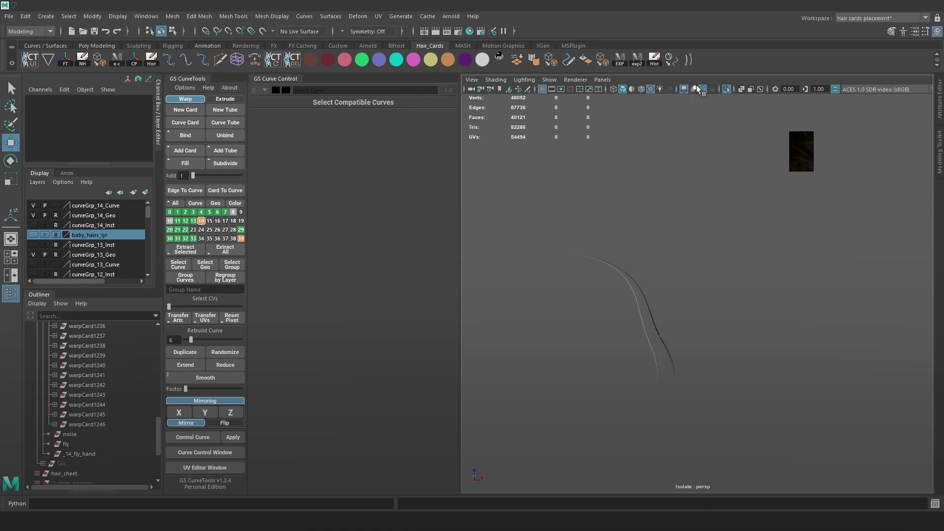
Examine the UV placement of the isolated warpCard1240 hair card over the strand texture in the UV editor.
left_click(650, 322)
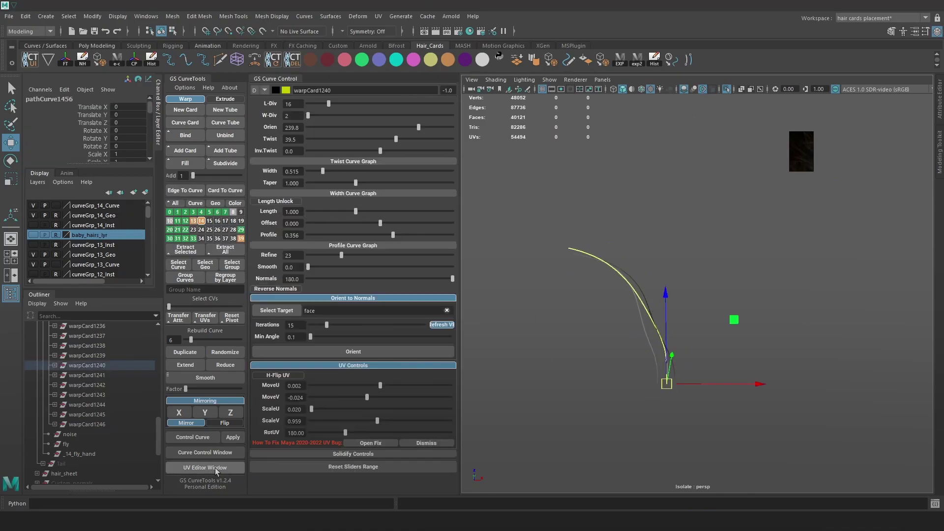
left_click(214, 468)
middle_click_drag(344, 251, 344, 371)
scroll(341, 326, "down", 4)
middle_click_drag(341, 325, 323, 282)
middle_click_drag(361, 341, 354, 276)
middle_click_drag(424, 363, 403, 308)
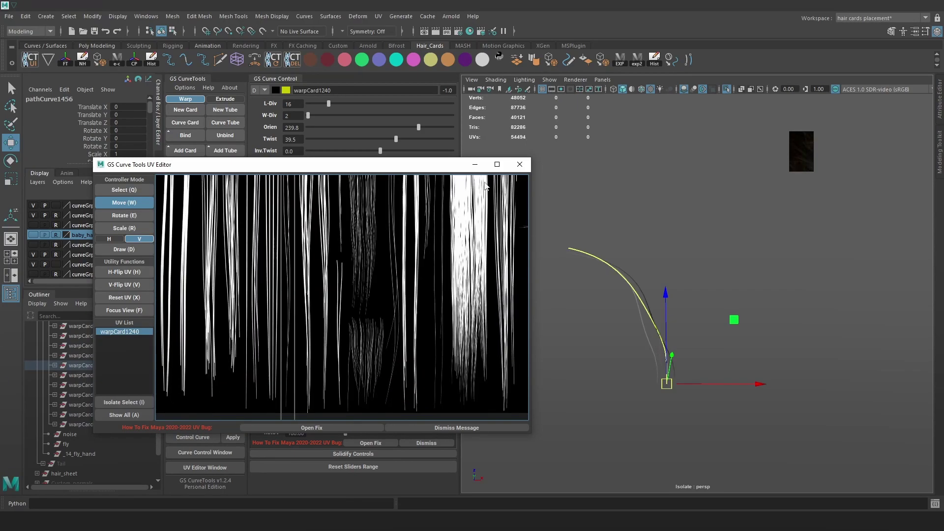
left_click(520, 165)
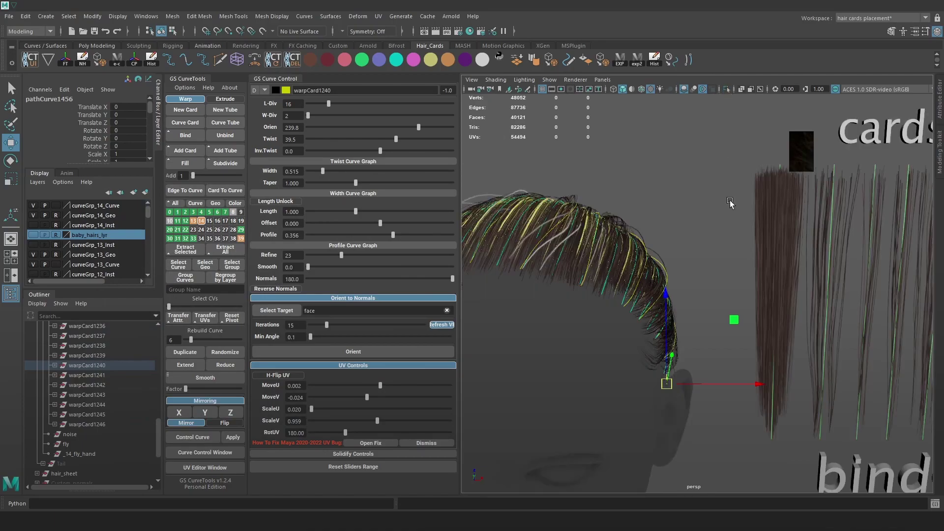
left_click(194, 221, "ctrl+alt")
left_click(628, 203)
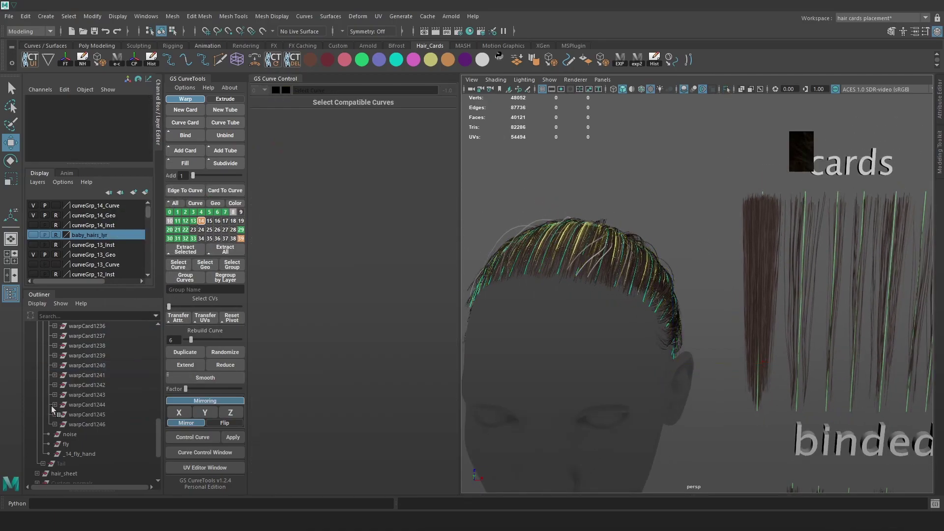
left_click(79, 454)
scroll(99, 432, "up", 15)
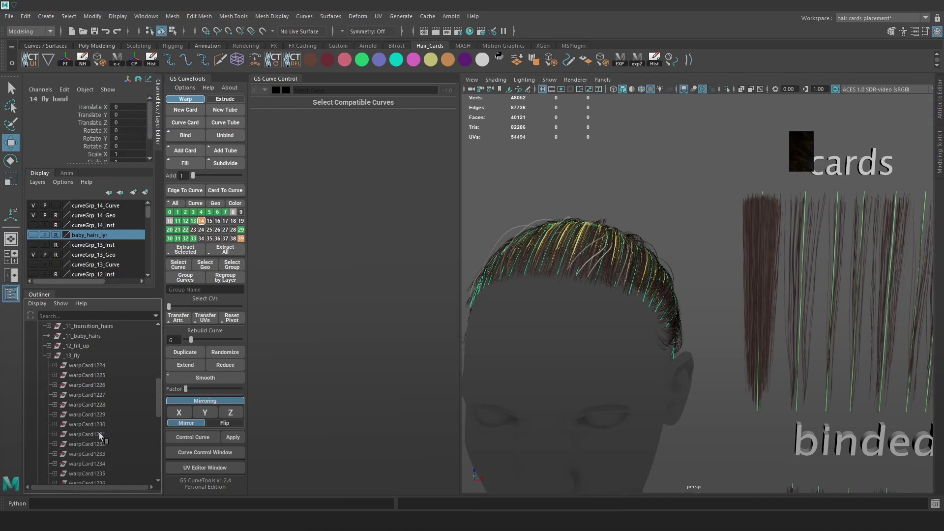
scroll(81, 368, "down", 15)
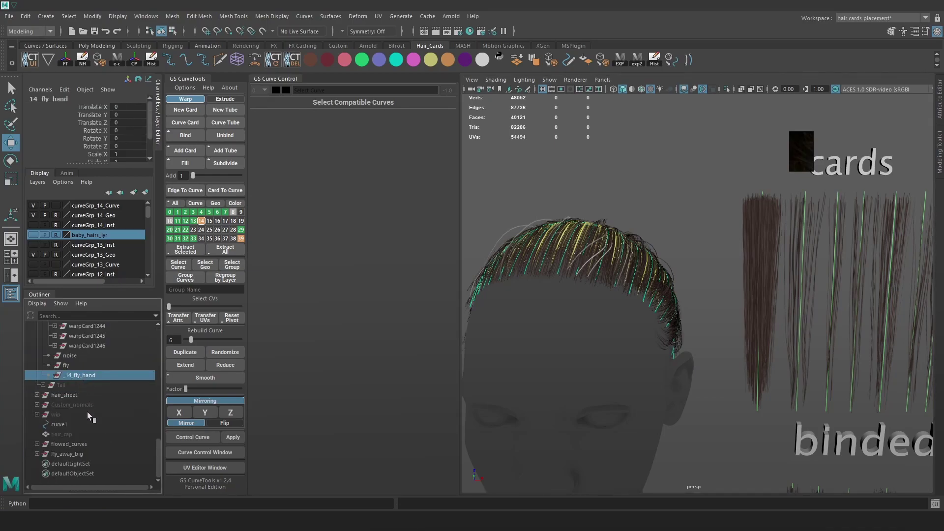
left_click(67, 395, "ctrl")
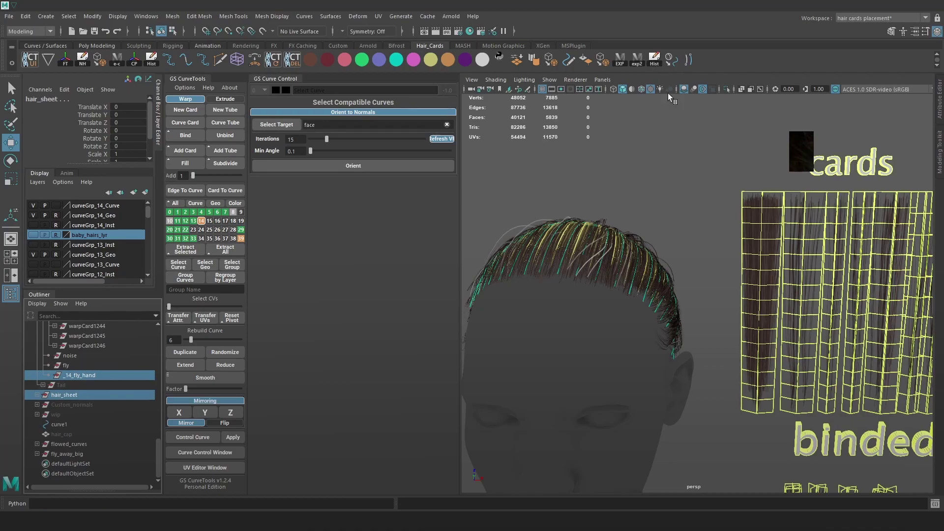
left_click(727, 89)
left_click(726, 89)
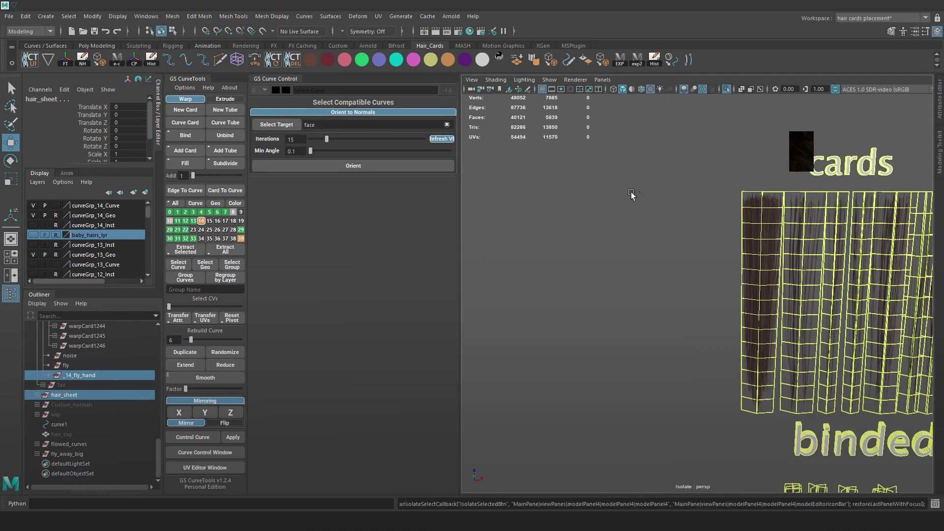
Isolate the fly_away_big and hair_sheet groups and select the green thin-strand card warpCard428 on the sheet.
left_click(74, 454)
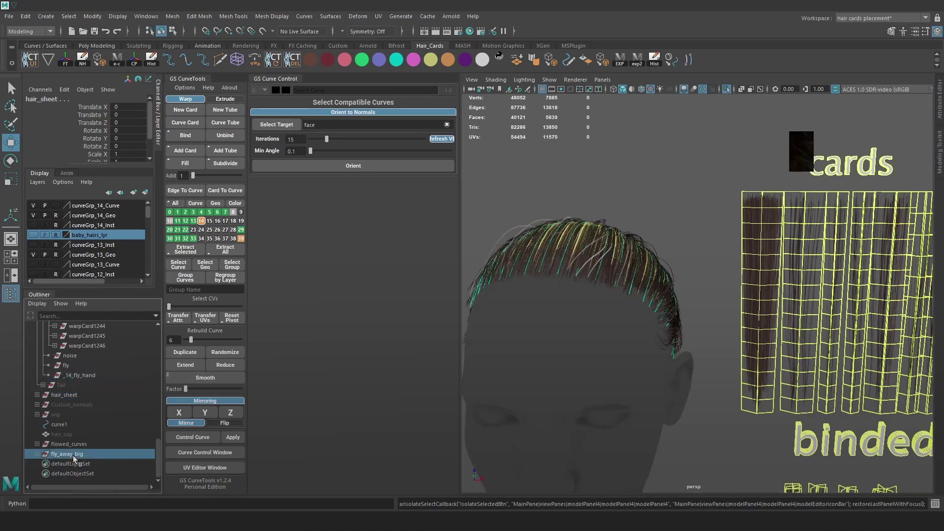
left_click(70, 395, "ctrl")
left_click(727, 89)
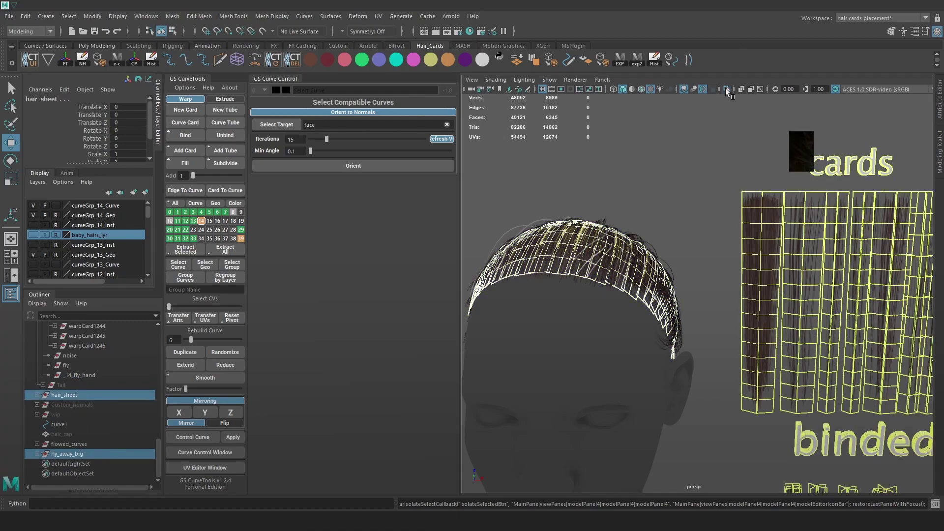
middle_click_drag(663, 198, 651, 198, "alt")
left_click(710, 212)
middle_click_drag(908, 233, 751, 257, "alt")
key("alt+1")
right_click_drag(768, 267, 837, 314, "alt")
middle_click_drag(836, 314, 673, 266, "alt")
left_click_drag(673, 267, 724, 302, "alt")
left_click_drag(796, 292, 799, 266, "alt")
left_click(698, 296)
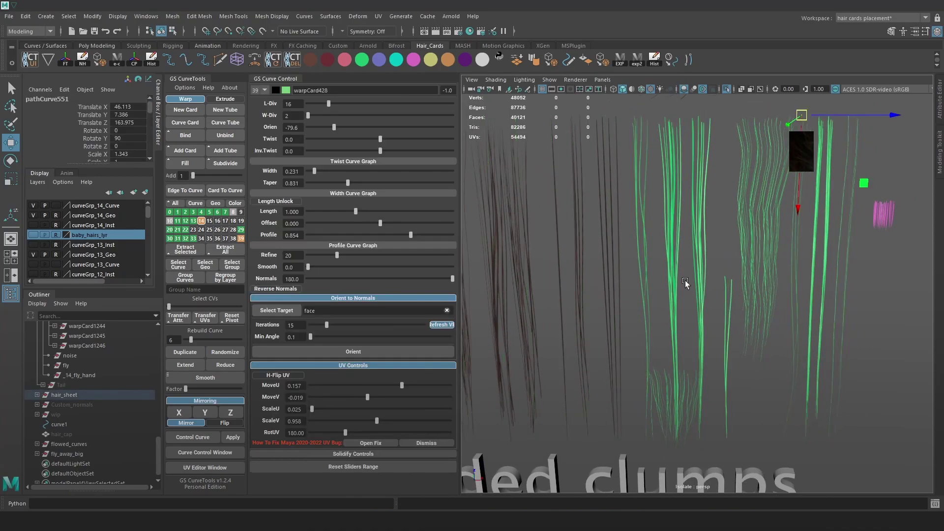
Transfer the UVs of warpCard428 to all the fly_away_big cards covering the head.
left_click_drag(682, 263, 677, 273, "alt")
right_click_drag(687, 280, 516, 207, "alt")
middle_click_drag(517, 207, 644, 259, "alt")
left_click_drag(714, 384, 479, 191)
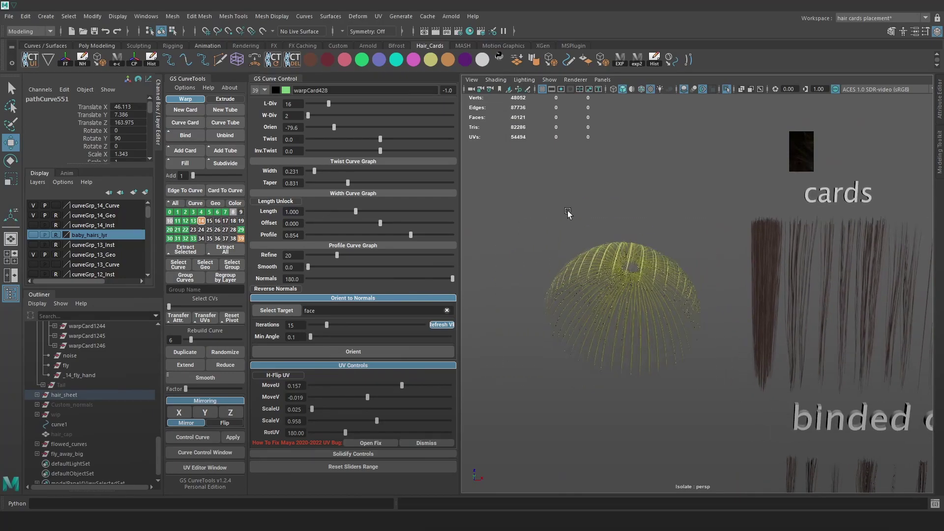
key("4")
left_click(645, 275)
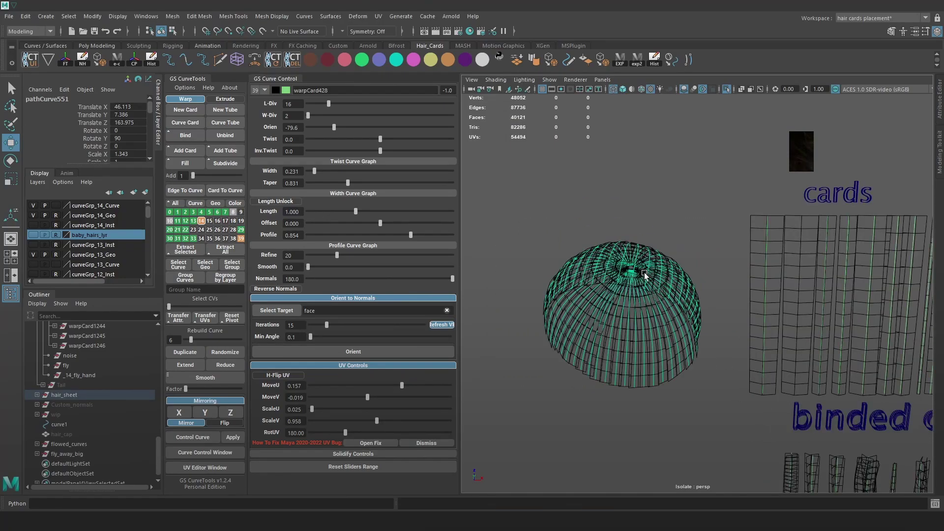
left_click_drag(724, 394, 462, 187)
scroll(584, 221, "up", 1)
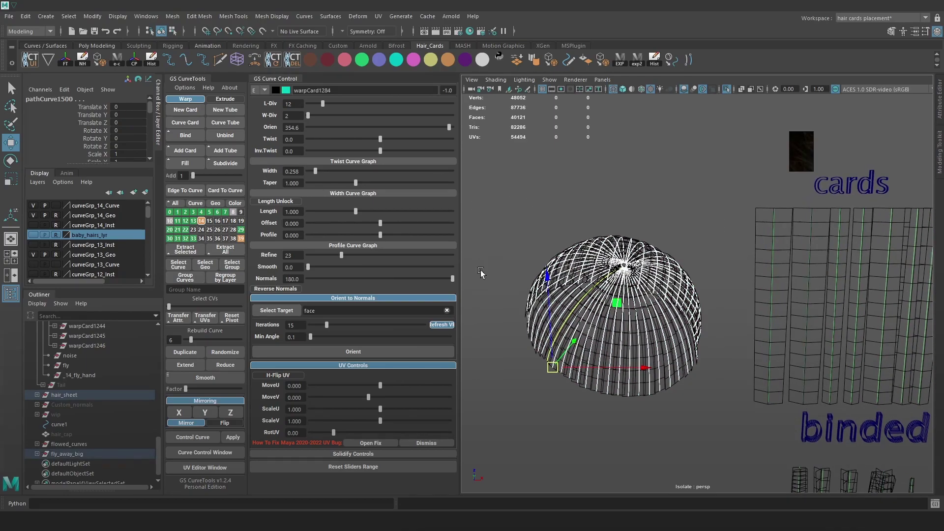
left_click(213, 323)
Return to textured shading and end the isolation so the fly-away cards show with the full hair.
mouse_move(683, 258)
left_mouse_down("alt")
mouse_move(710, 258)
mouse_move(723, 271)
mouse_move(757, 256)
mouse_move(830, 256)
mouse_move(788, 274)
mouse_move(803, 348)
mouse_move(824, 374)
left_mouse_up("alt")
key("6")
left_click(686, 229)
key("alt+c")
scroll(827, 393, "down", 3)
left_click_drag(839, 449, 640, 270)
scroll(689, 187, "up", 1)
left_click(742, 90)
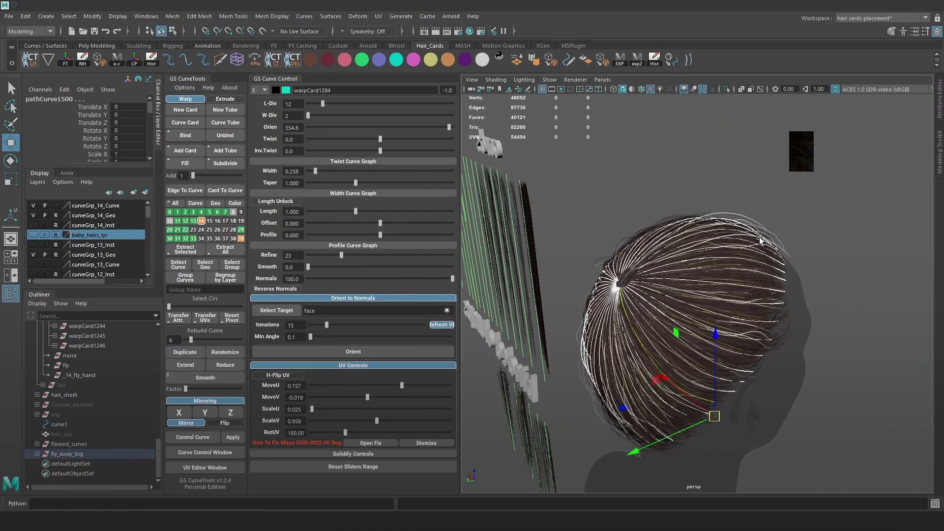
Examine the fly-away cards from several sides, both isolated and together with the rest of the hair.
left_click_drag(783, 229, 795, 231, "alt")
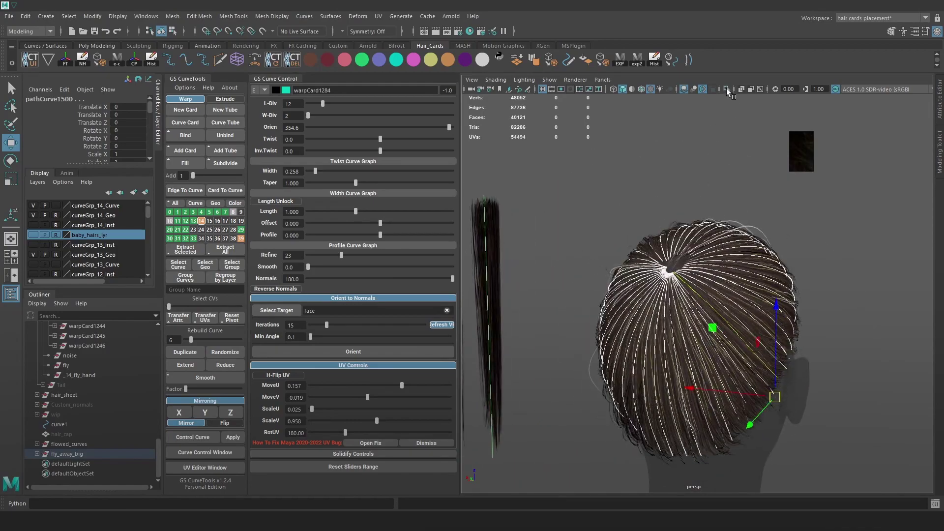
left_click(726, 89)
left_click(808, 258)
scroll(809, 258, "up", 3)
key("alt+c")
left_click_drag(756, 270, 696, 249, "alt")
key("alt+c")
left_click(727, 90)
left_click_drag(635, 248, 491, 268, "alt")
left_click(67, 454)
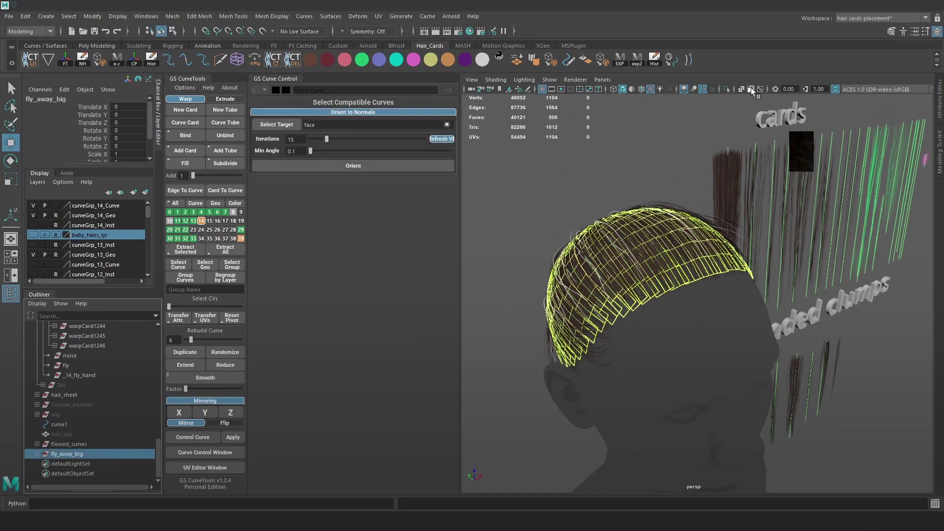
left_click(727, 89)
left_click(633, 179)
scroll(673, 229, "up", 3)
key("alt+c")
key("alt+c")
key("alt+c")
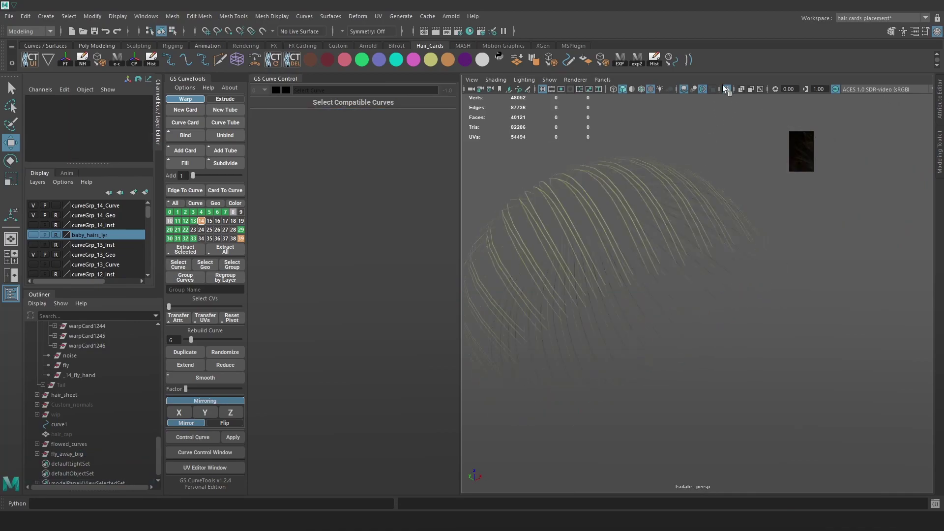
left_click(727, 89)
Replace the empty _14_fly_hand group with fly_away_big, moving it into the same hierarchy, renaming it _14_fly_hand and deleting the old group.
left_click_drag(90, 454, 99, 358)
double_click(90, 384)
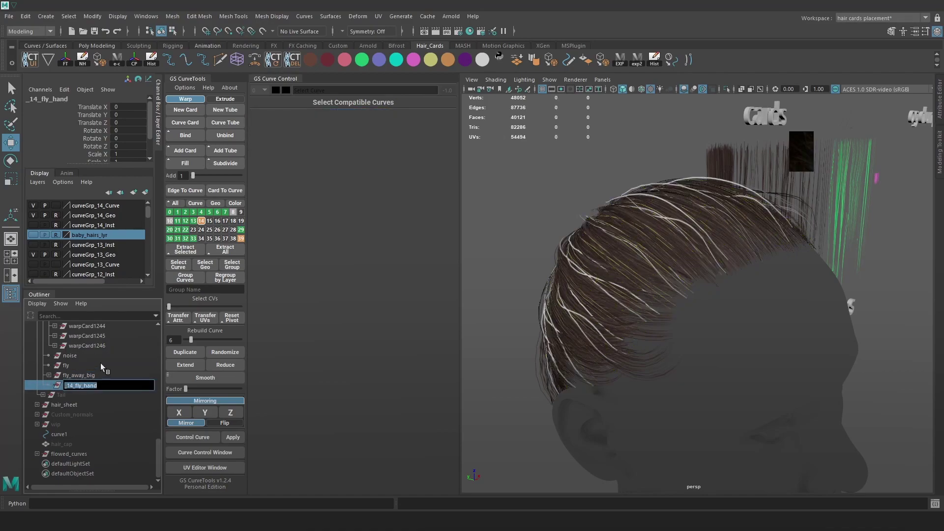
left_click(99, 376)
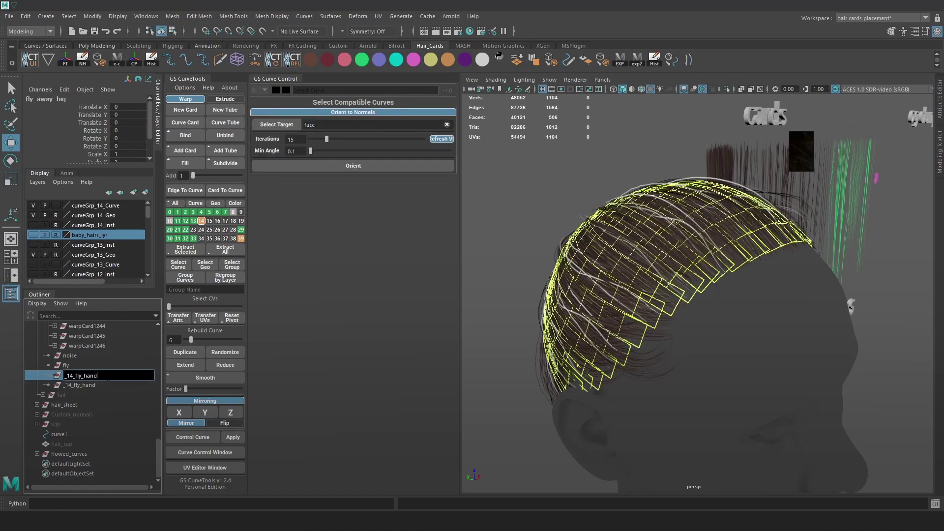
key("Return")
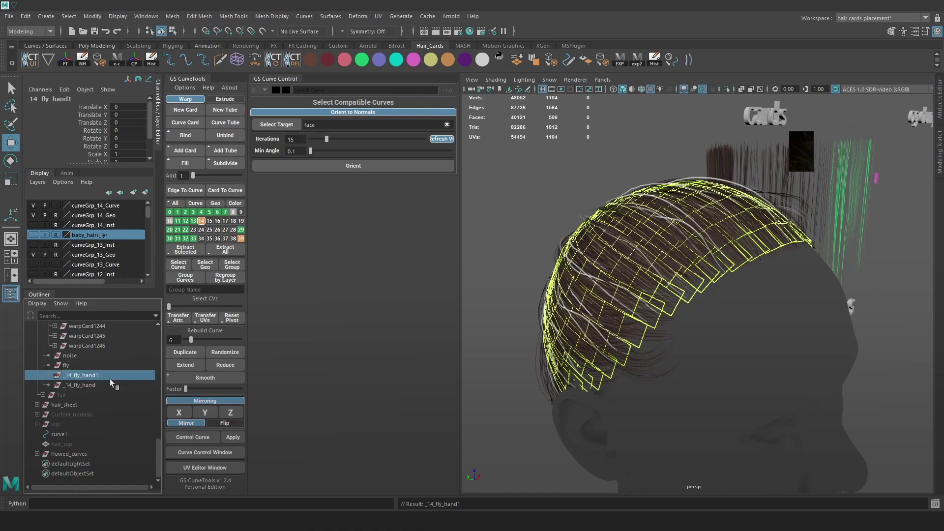
left_click(112, 385)
key("Delete")
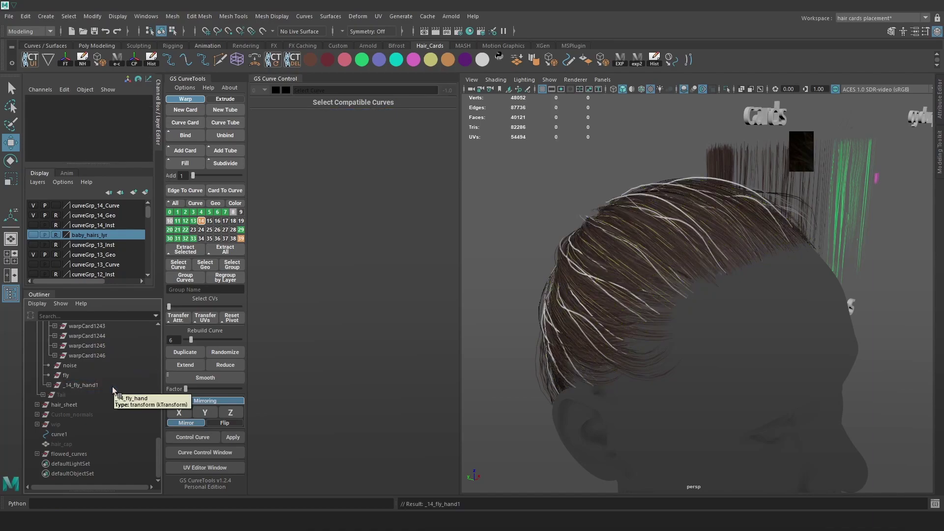
Isolate the renamed fly-hand group to select all its cards, and bring the full scene back into view.
left_click(55, 386)
left_click(48, 384)
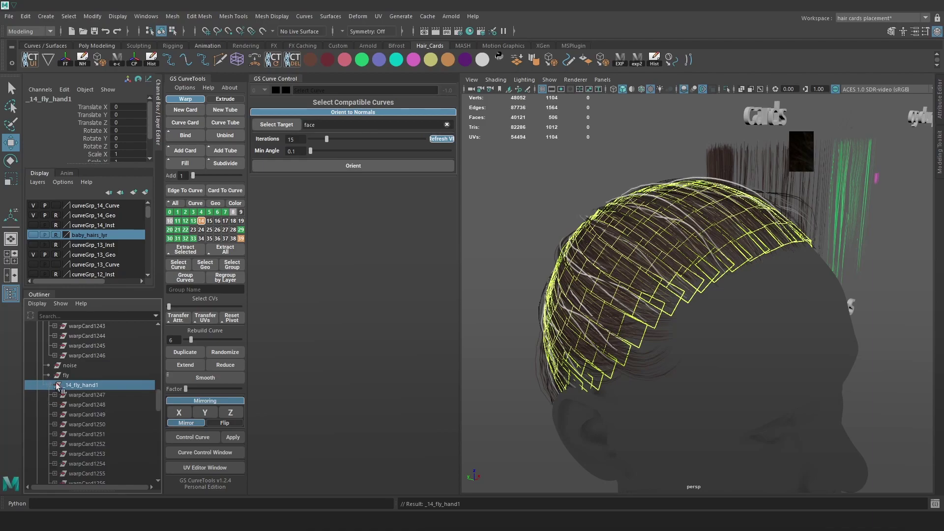
left_click(725, 90)
left_click_drag(721, 148, 664, 211, "alt")
left_click(783, 319)
key("alt+1")
left_click_drag(859, 399, 488, 156)
key("alt+1")
left_click(723, 91)
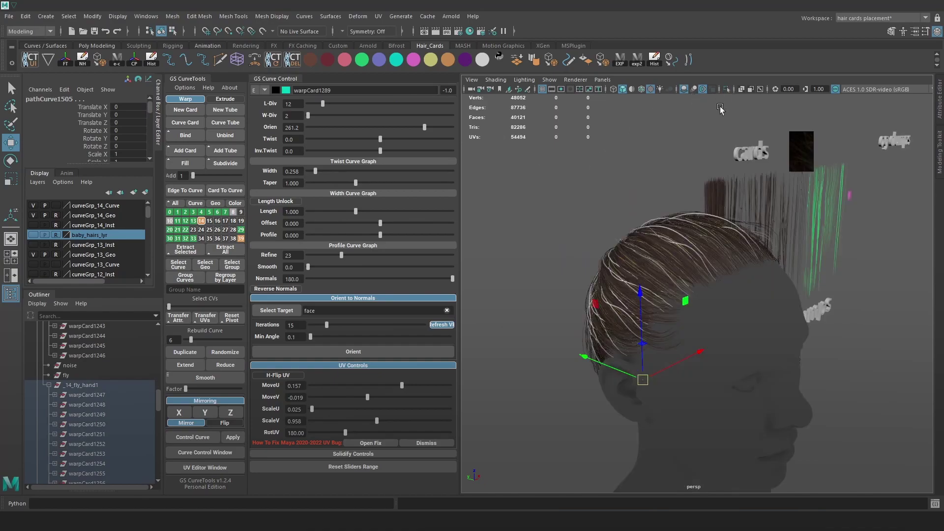
Set up Randomize Curve for the selected cards with control points enabled, the first CV locked, and the X, Y and Z axes active.
scroll(702, 223, "up", 2)
left_click_drag(702, 223, 707, 210, "alt")
scroll(707, 211, "up", 1)
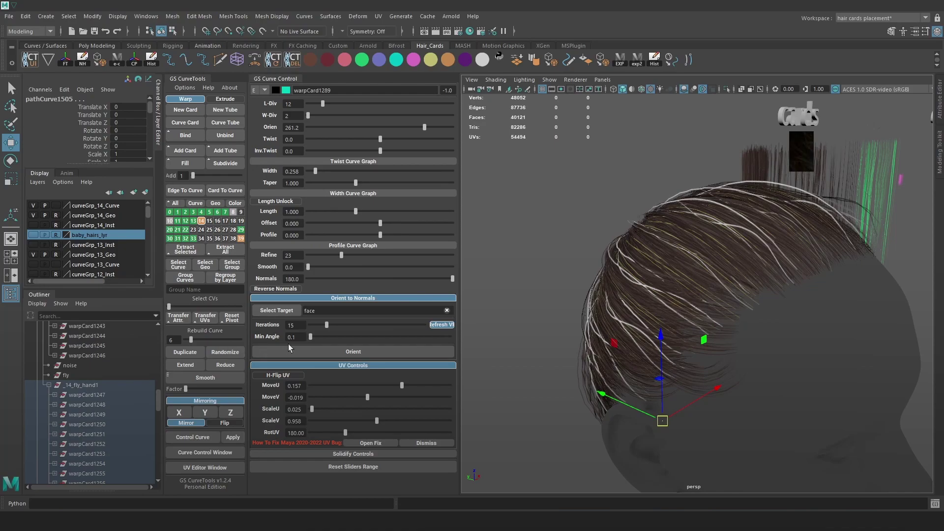
left_click(223, 352)
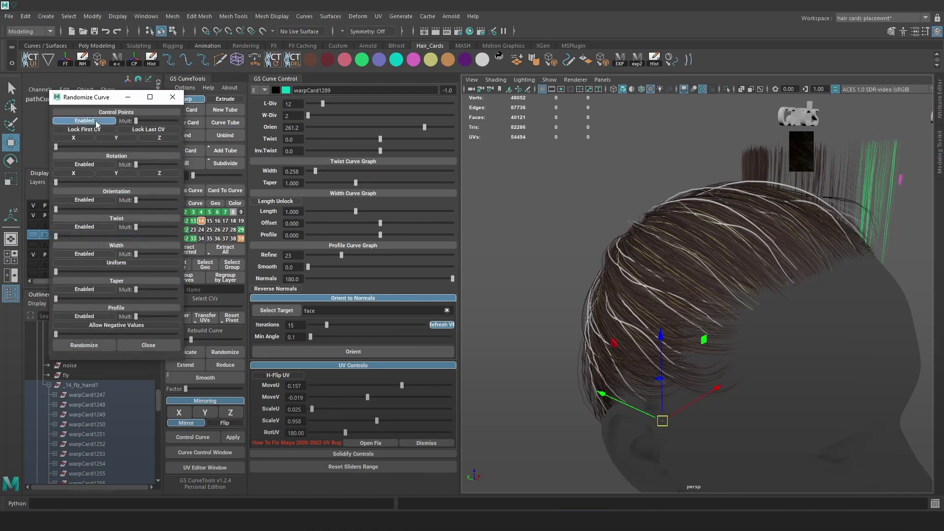
left_click(74, 138)
left_click(84, 129)
left_click(118, 138)
left_click(155, 138)
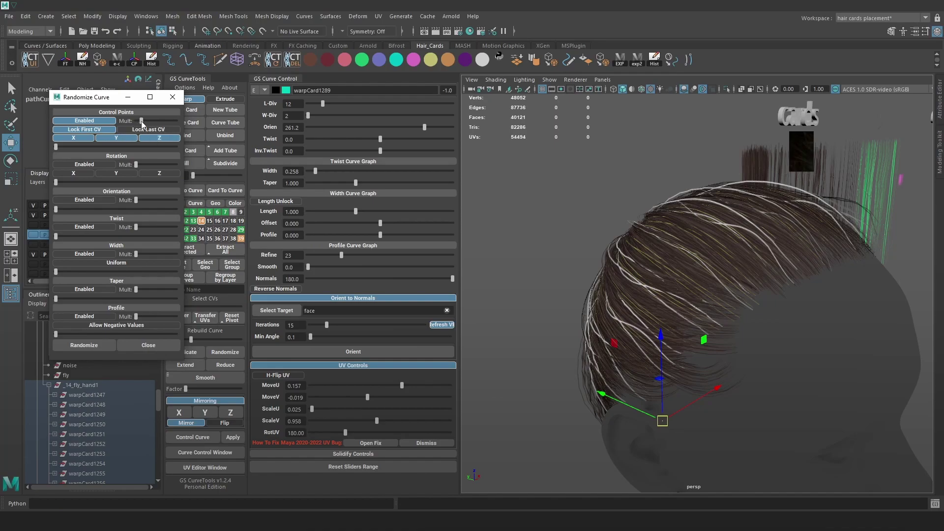
Adjust the control-point randomization amount and lower its multiplier slightly while checking the strands around the head.
left_click_drag(74, 147, 99, 146)
left_click_drag(672, 244, 737, 240, "alt")
scroll(737, 240, "up", 2)
left_click_drag(141, 120, 139, 121)
left_click_drag(86, 146, 84, 147)
left_click_drag(596, 251, 487, 230, "alt")
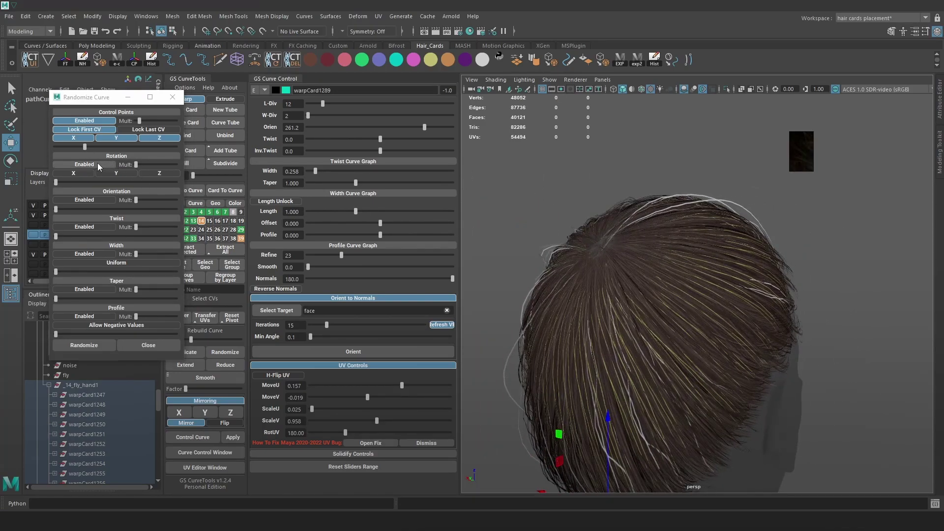
Test different control-point randomization amounts and axis combinations, leaving only the X axis active.
left_click(93, 146)
left_click(93, 147)
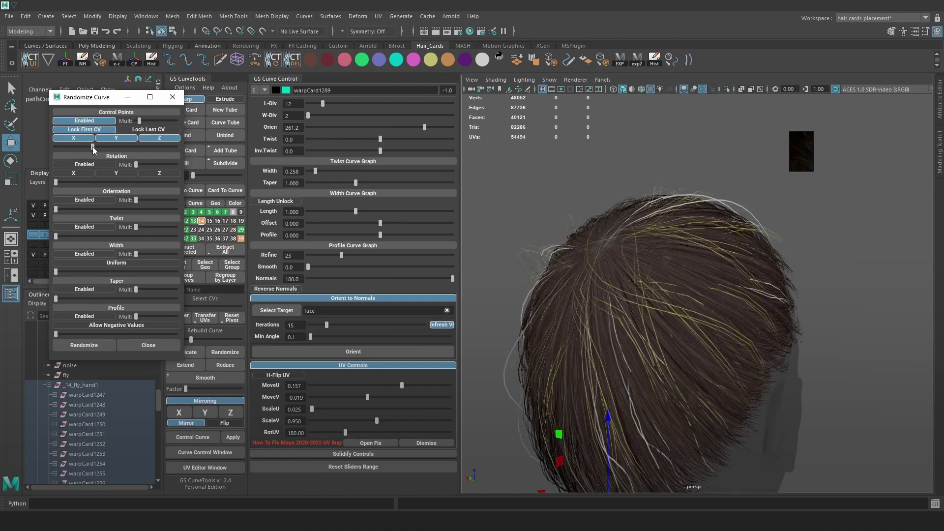
left_click(82, 147)
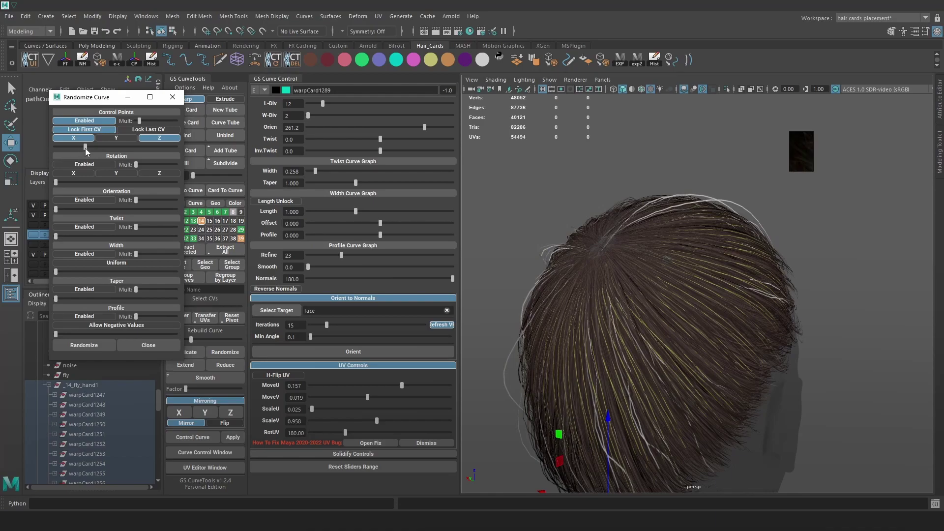
left_click_drag(85, 148, 87, 148)
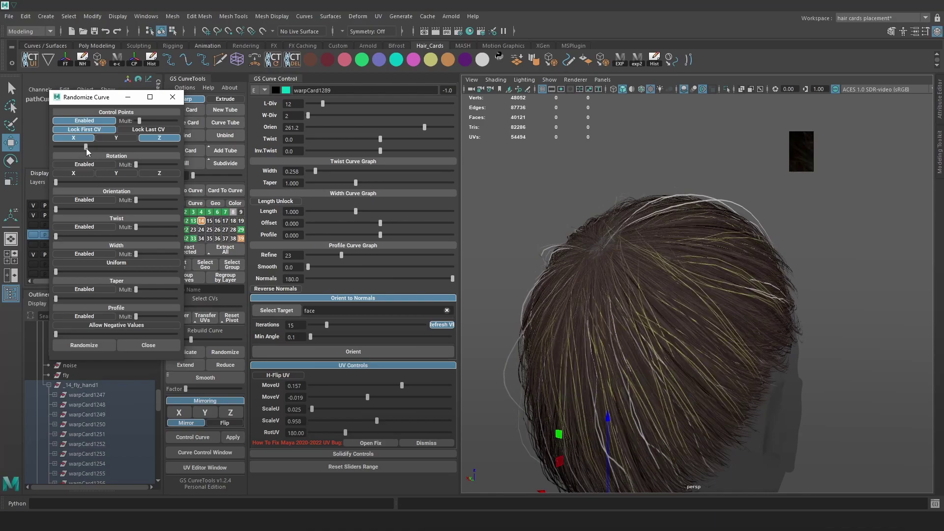
left_click(121, 139)
left_click_drag(79, 149, 99, 147)
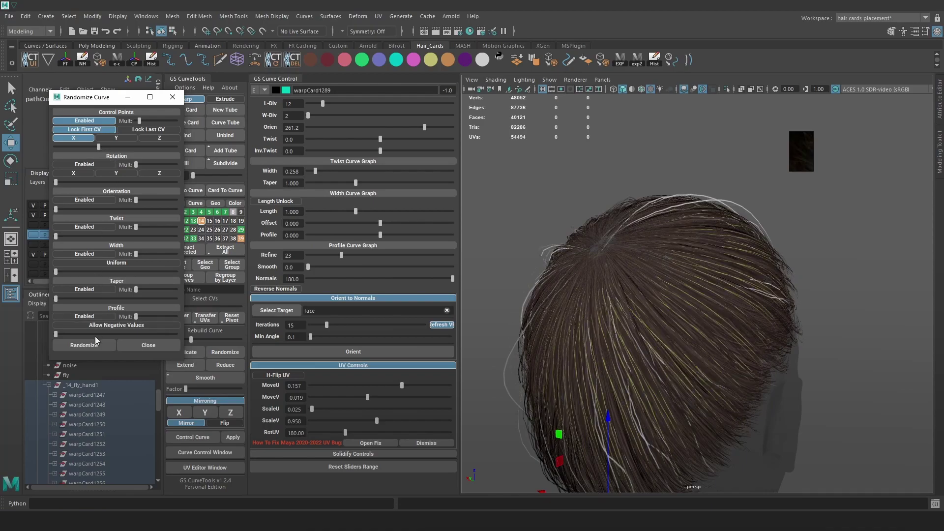
Reduce the X-axis control-point randomization amount and check the fly-away cards from the back and side of the head.
left_click_drag(738, 240, 714, 246, "alt")
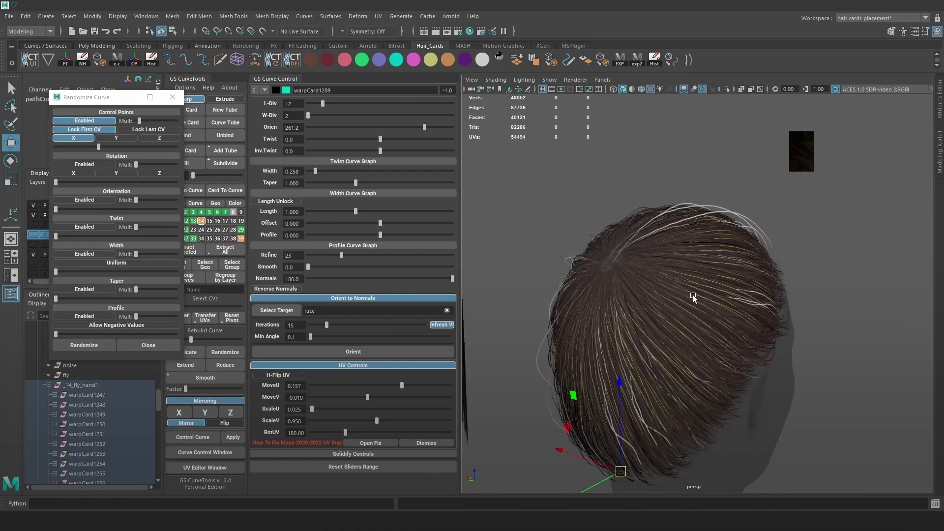
left_click_drag(692, 293, 669, 287, "alt")
left_click(85, 146)
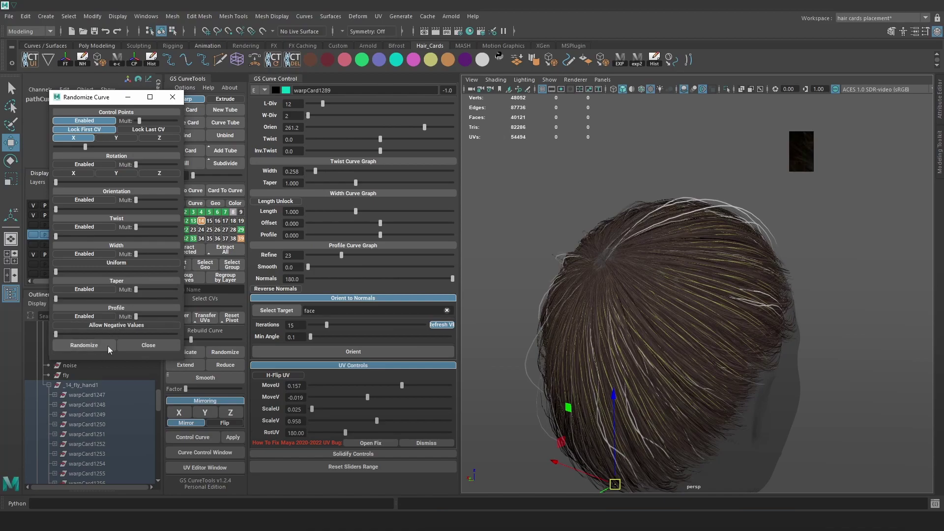
left_click_drag(763, 268, 703, 281, "alt")
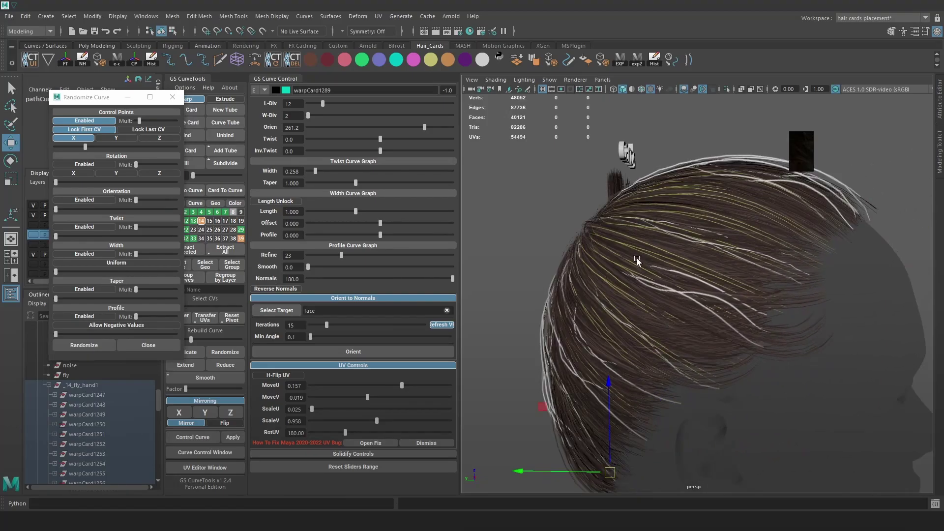
Limit control-point randomization to the Y axis, adjust its amount, and randomize the fly-away cards again.
left_click(105, 137)
left_click_drag(85, 147, 93, 146)
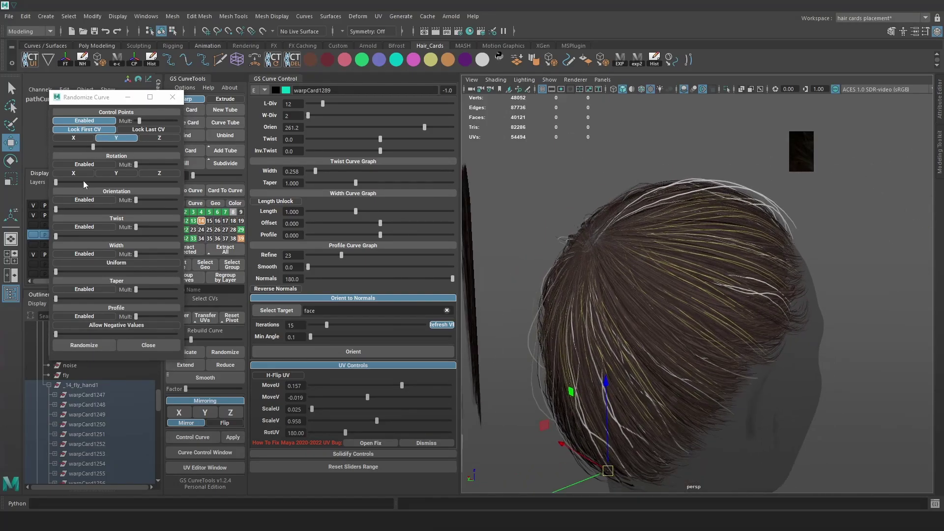
left_click(107, 344)
left_click_drag(748, 228, 775, 256, "alt")
left_click(90, 146)
left_click_drag(90, 147, 89, 147)
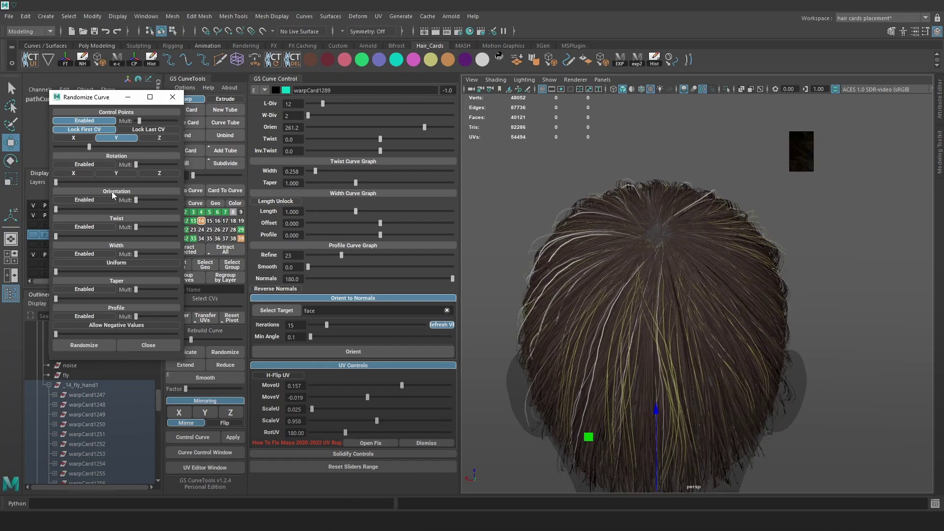
left_click(84, 345)
Switch control-point randomization to the Z axis only with a lower amount and check the cards from several sides.
left_click_drag(738, 167, 638, 173, "alt")
left_click(158, 137)
left_click_drag(89, 146, 76, 147)
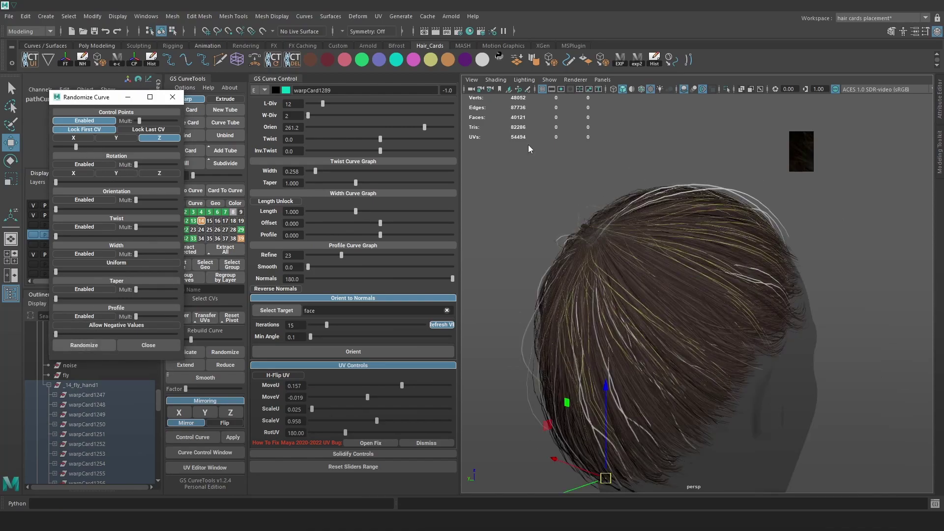
left_click_drag(672, 254, 649, 246, "alt")
left_click_drag(657, 205, 635, 249, "alt")
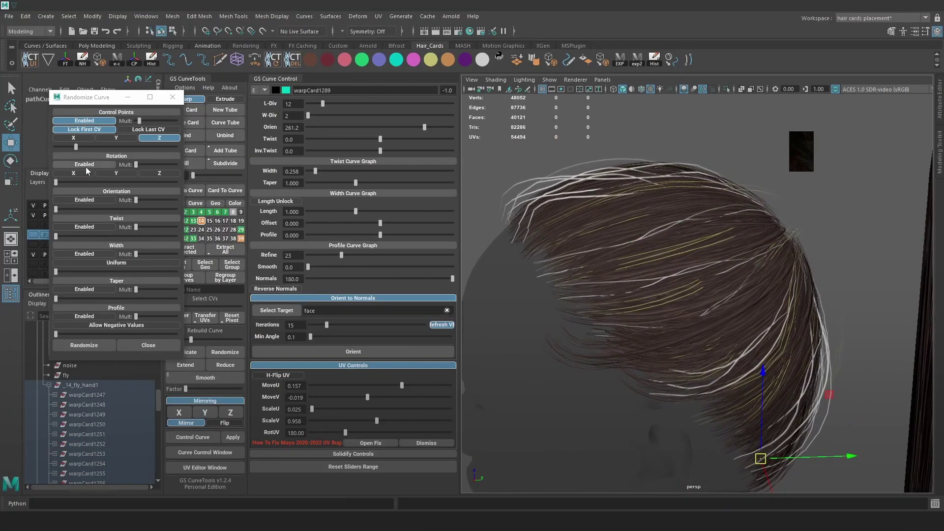
Randomize only the card width using a moderate amount, and turn width randomization back off.
left_click(91, 253)
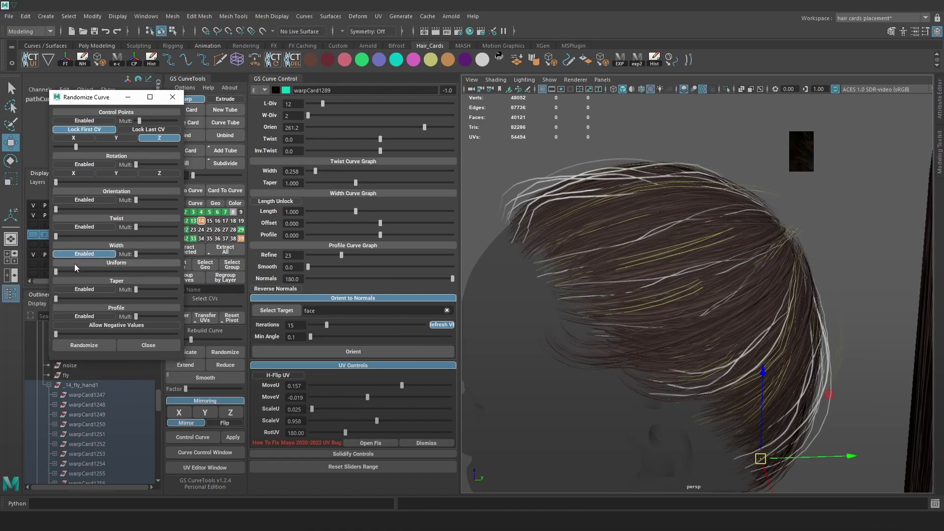
left_click_drag(66, 269, 100, 274)
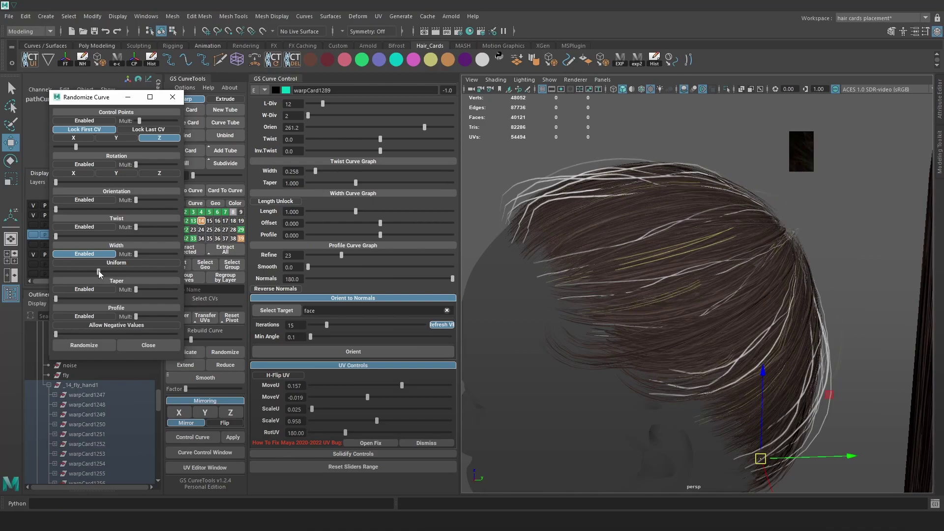
right_click_drag(677, 256, 679, 252, "alt")
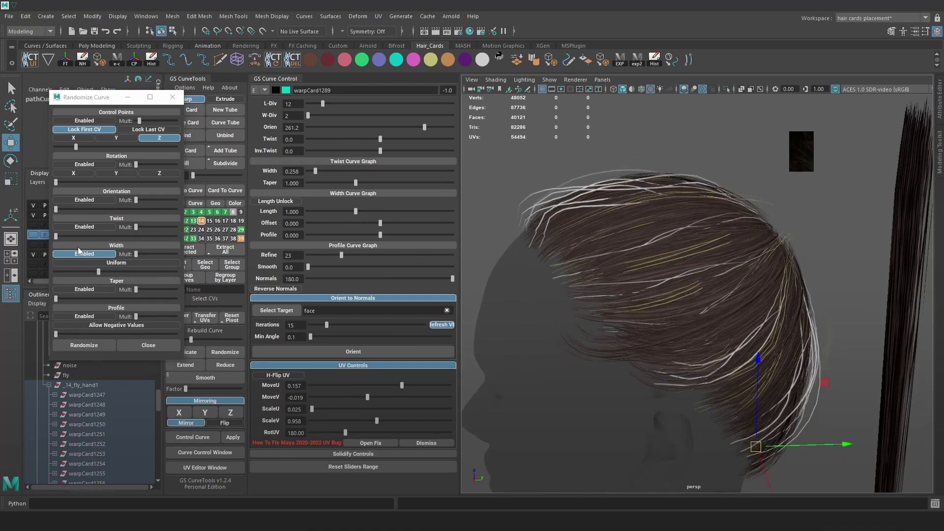
left_click(91, 255)
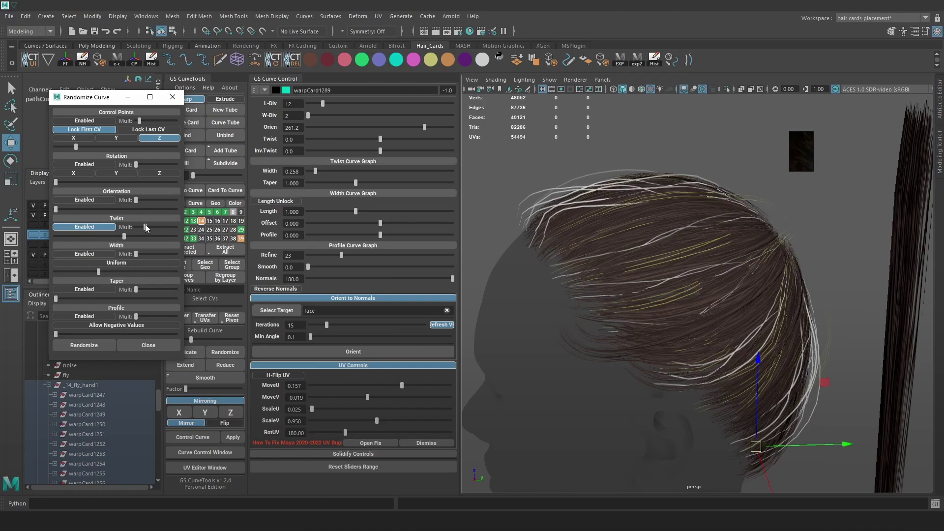
Turn twist randomization off, randomize the card orientation with a mid-range amount, and close the Randomize Curve window.
left_click(96, 226)
left_click(89, 200)
left_click_drag(56, 209, 123, 213)
left_click(98, 201)
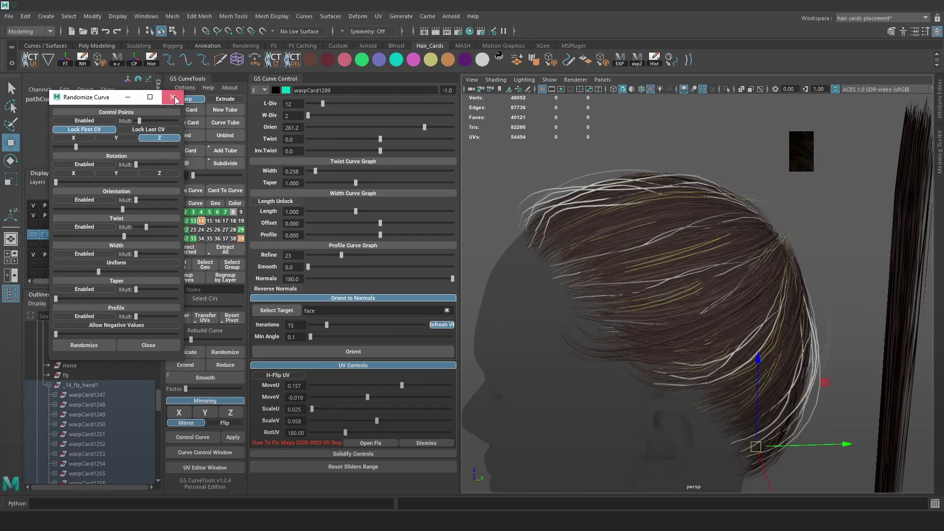
left_click(173, 97)
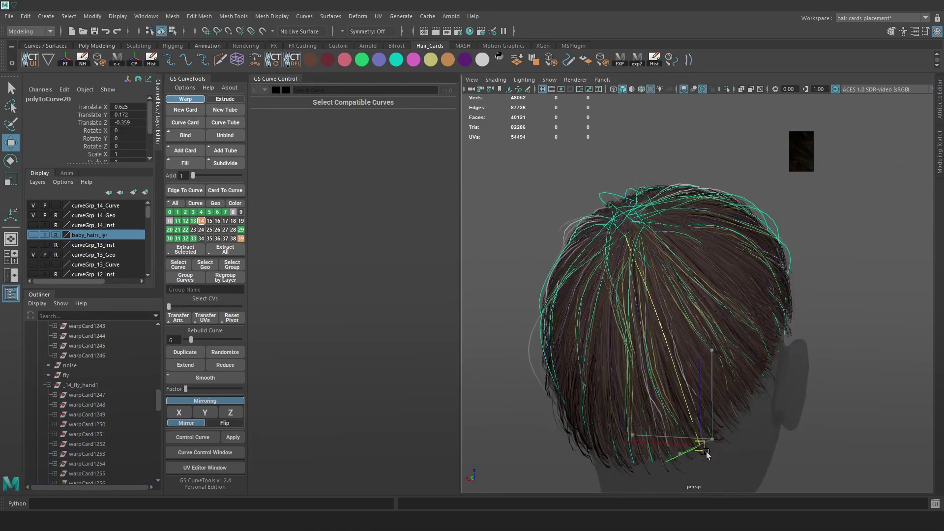
Collapse the _14_fly_hand1 group and hide the hair_sheet and flowed_curves groups.
left_click_drag(696, 443, 877, 436)
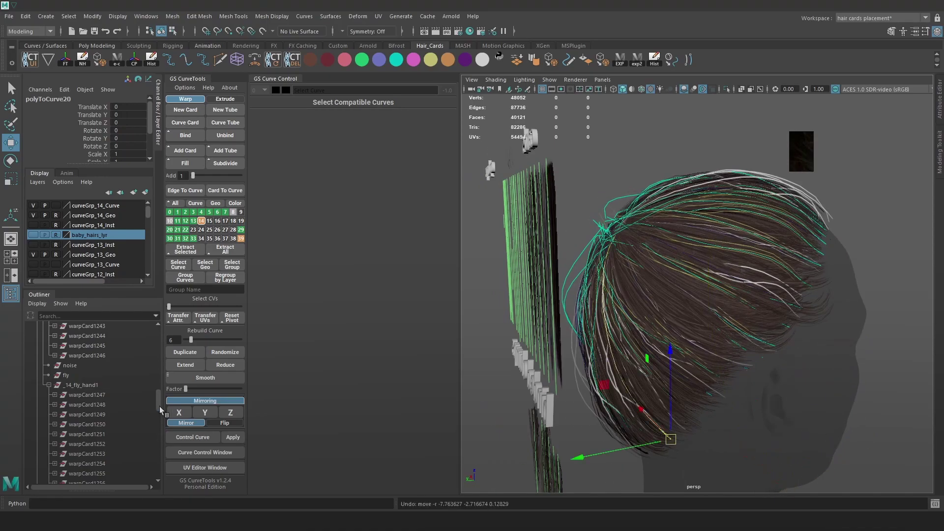
left_click(48, 386)
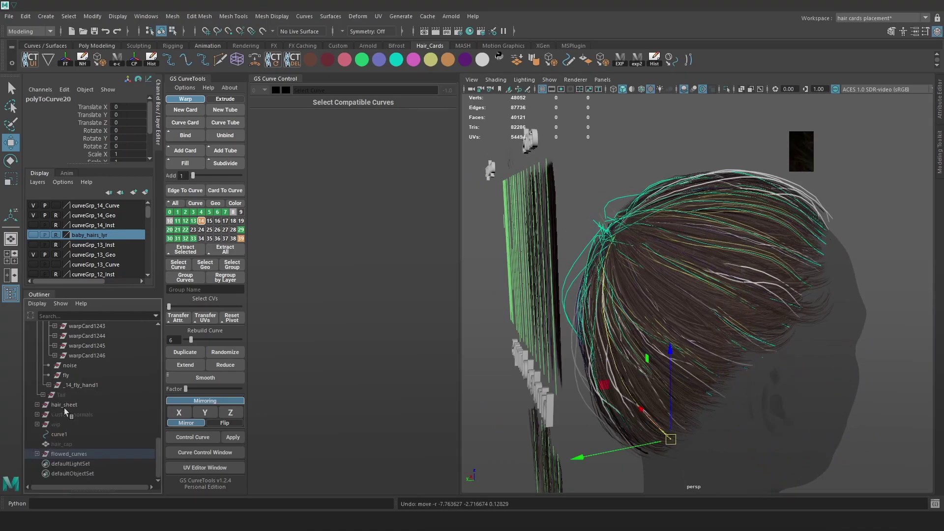
left_click(65, 405)
key("ctrl+h")
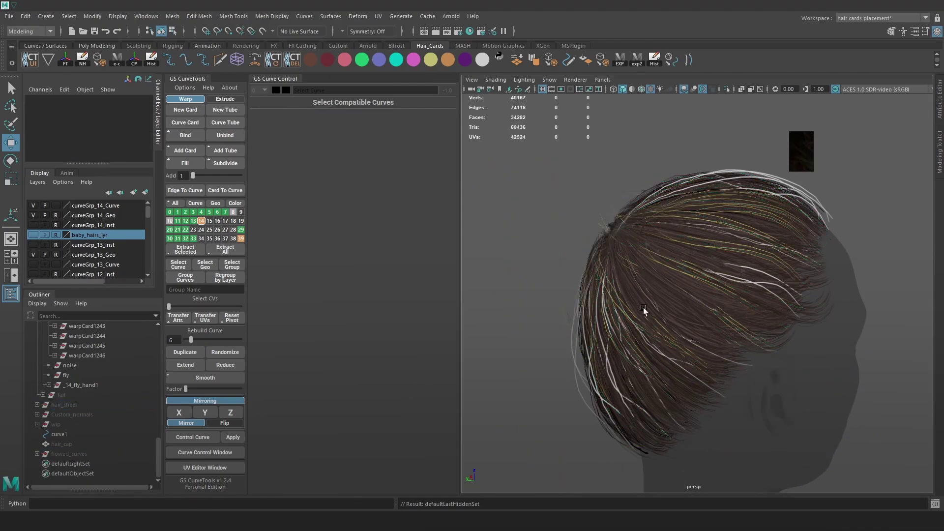
Select all the fly-away hair cards around the head.
left_click_drag(643, 310, 627, 297, "alt")
scroll(625, 286, "down", 4)
left_click_drag(590, 212, 855, 389)
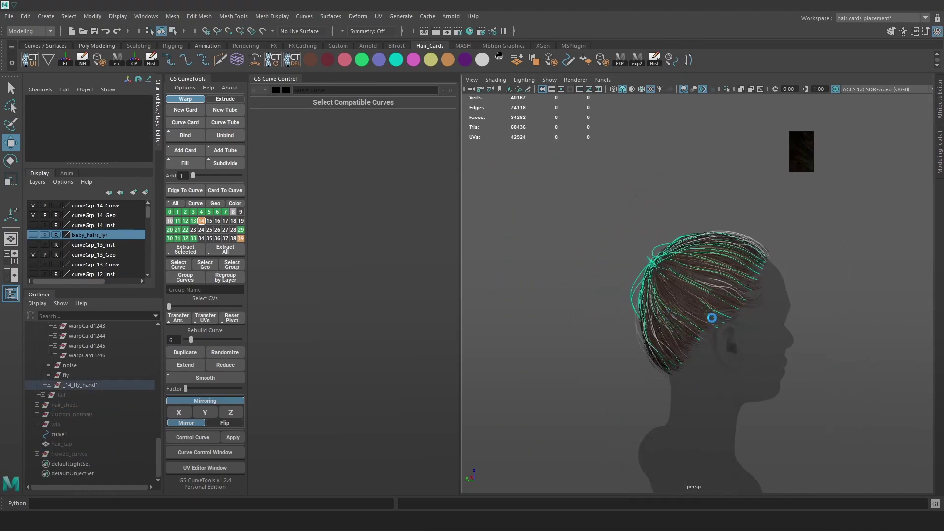
left_click_drag(702, 301, 715, 239, "alt")
left_click(580, 196)
key("ctrl+z")
scroll(675, 274, "up", 3)
key("alt+1")
scroll(708, 302, "up", 2)
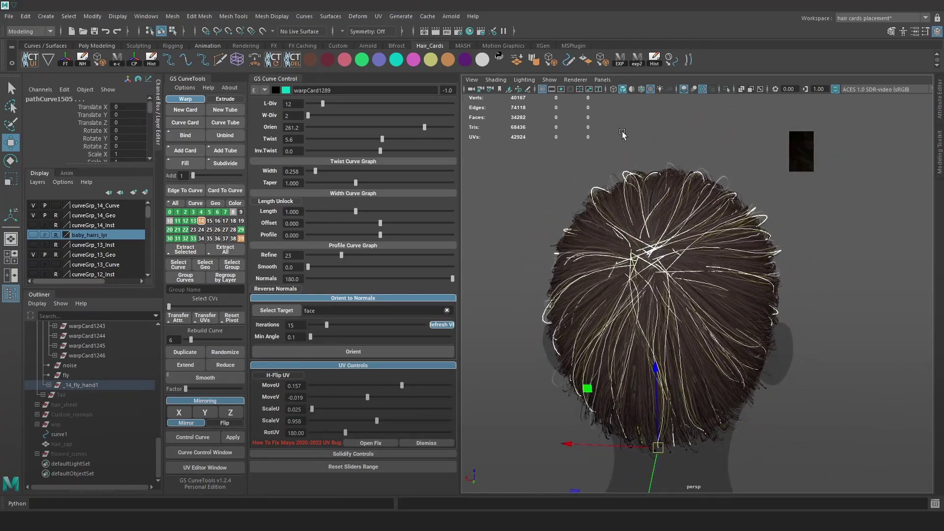
Add a lattice deformer around the selected cards with the S, T and U divisions set to 6.
left_click(347, 16)
left_click(394, 96)
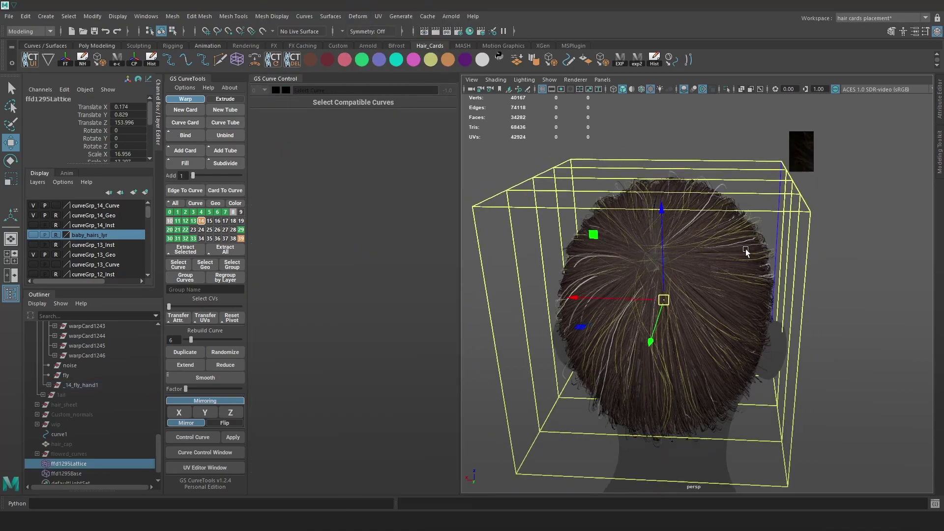
left_click_drag(128, 134, 128, 121)
key("Return")
Switch the lattice to point editing and raise the points above the crown slightly.
right_click_drag(862, 240, 861, 210)
left_click_drag(807, 211, 737, 197, "alt")
left_click(710, 184)
key("4")
key("5")
scroll(699, 172, "up", 5)
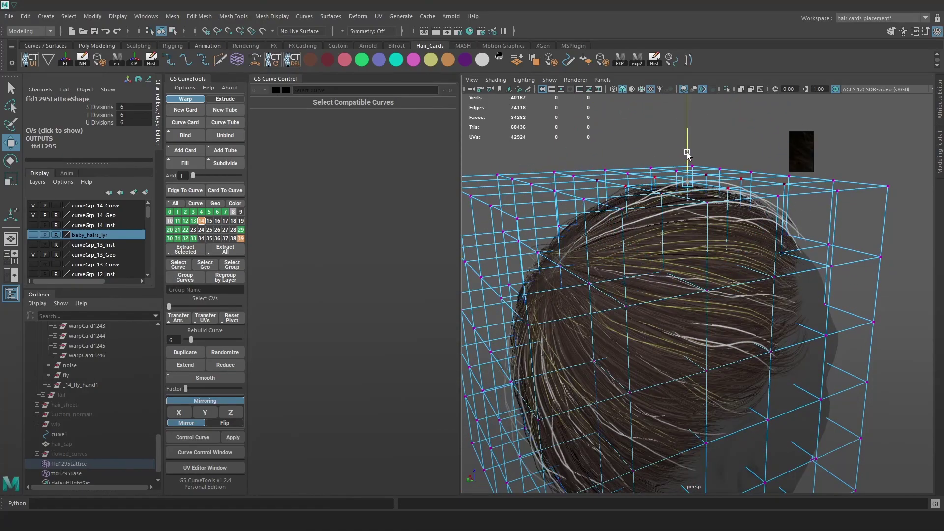
left_click_drag(687, 154, 687, 144)
Rotate and move the lattice points around the lower side and nape to fit the cards to the hair.
left_click_drag(682, 185, 557, 237, "alt")
left_click(562, 266)
left_click_drag(608, 299, 695, 285, "alt")
key("e")
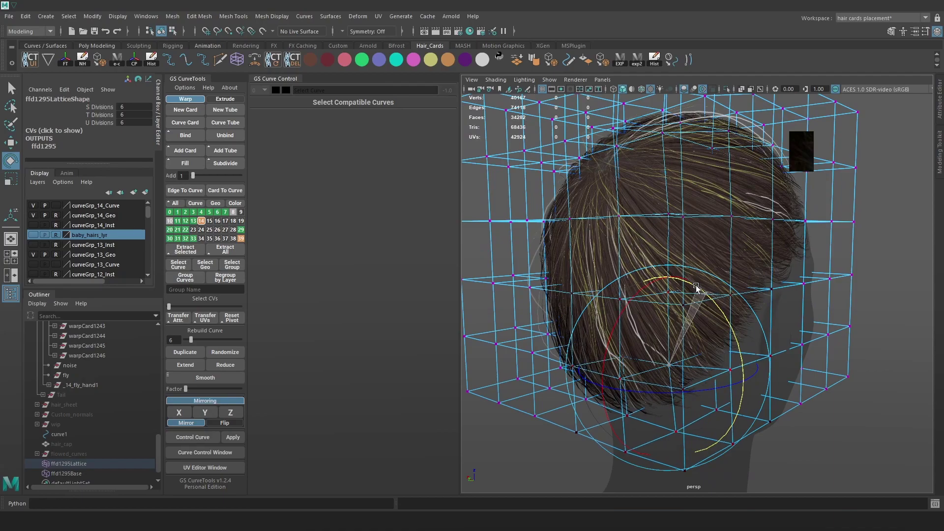
key("w")
left_click_drag(669, 333, 657, 372, "alt")
left_click_drag(794, 308, 835, 301, "alt")
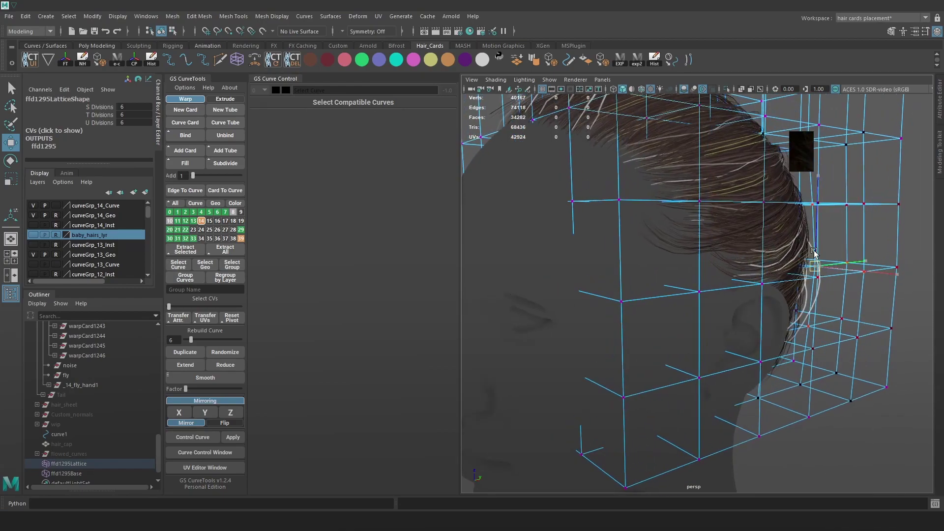
Adjust a lattice point on the left side of the head along the X axis using soft selection.
mouse_move(725, 227)
left_mouse_down("alt")
mouse_move(658, 306)
mouse_move(689, 326)
mouse_move(796, 312)
mouse_move(705, 310)
mouse_move(696, 297)
left_mouse_up("alt")
key("4")
left_click(633, 297)
key("6")
key("b")
key("4")
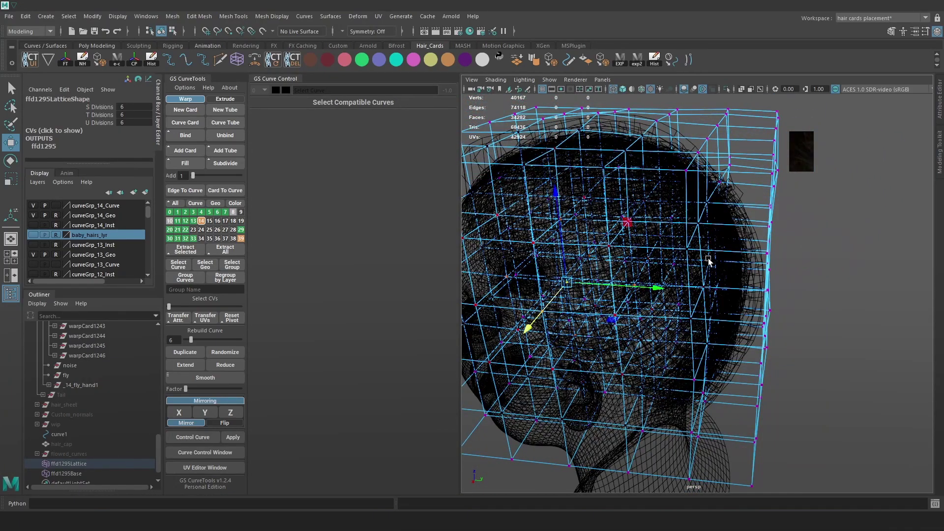
Move the lattice points behind the head to reshape the fly-away cards at the back.
left_click(709, 259)
key("5")
middle_click_drag(777, 298, 783, 304)
left_click_drag(802, 270, 655, 270, "alt")
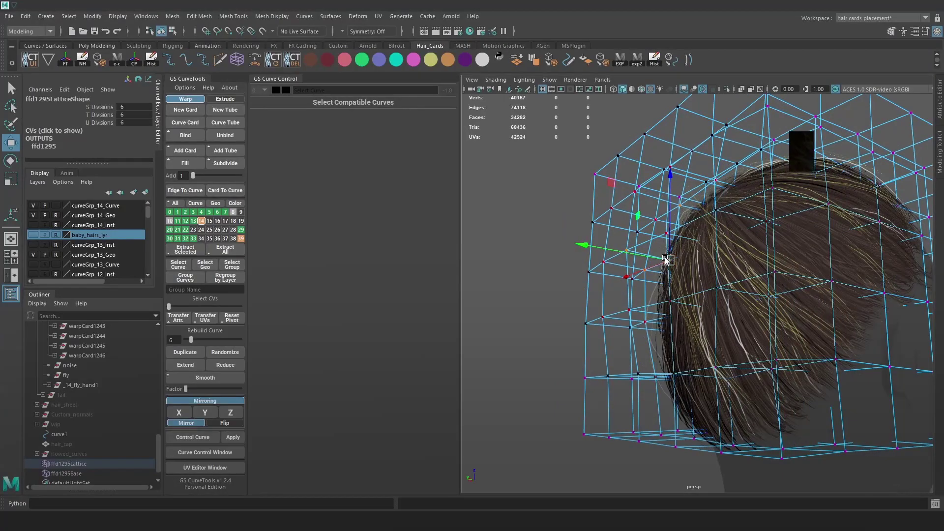
middle_click_drag(675, 262, 782, 262)
Try to move a lattice point on the right side of the head behind the temple.
left_click_drag(814, 230, 739, 335, "alt")
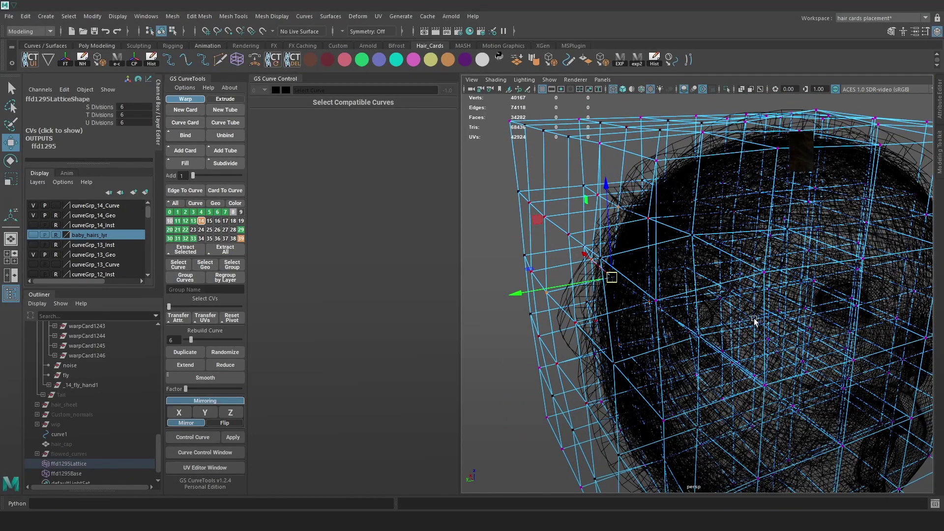
left_click(755, 320)
key("6")
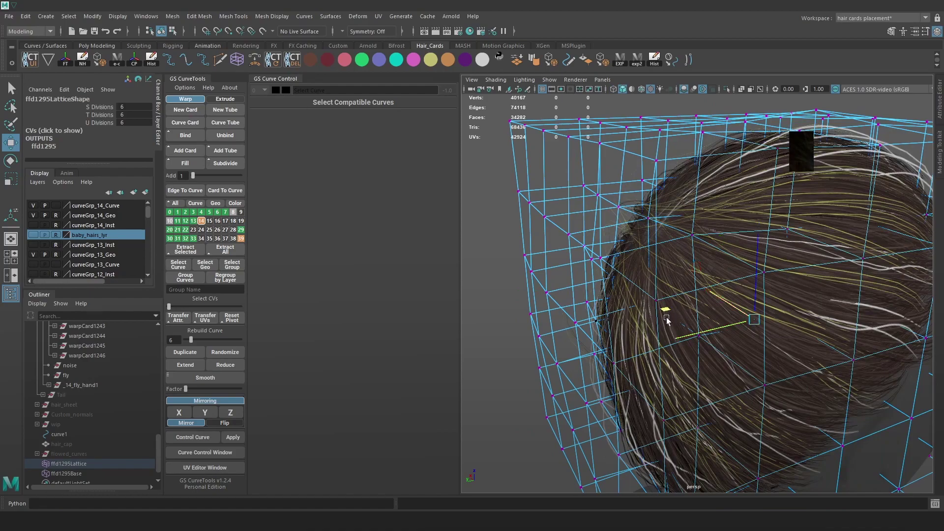
middle_click_drag(667, 320, 727, 328)
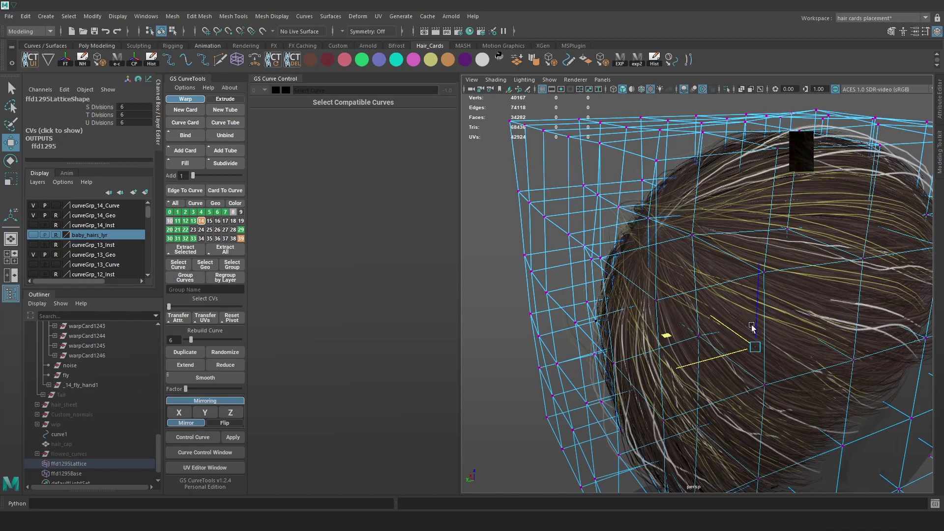
left_click_drag(751, 325, 771, 337, "alt")
key("ctrl+z")
Select another lattice point on the side of the head and nudge it to adjust the cards' distance from the hair.
left_click_drag(835, 323, 704, 295, "alt")
key("4")
left_click(704, 295)
key("6")
mouse_move(659, 294)
middle_mouse_down()
mouse_move(645, 292)
mouse_move(674, 294)
middle_mouse_up()
left_click_drag(674, 291, 750, 309, "alt")
Rotate the lattice points on the side of the head to redirect the nearby fly-away cards.
key("4")
left_click(754, 322)
key("6")
key("e")
left_click_drag(823, 304, 811, 236)
left_click_drag(799, 271, 753, 319)
Raise the lattice point above the right temple to lift the cards near the front of the hairline.
key("4")
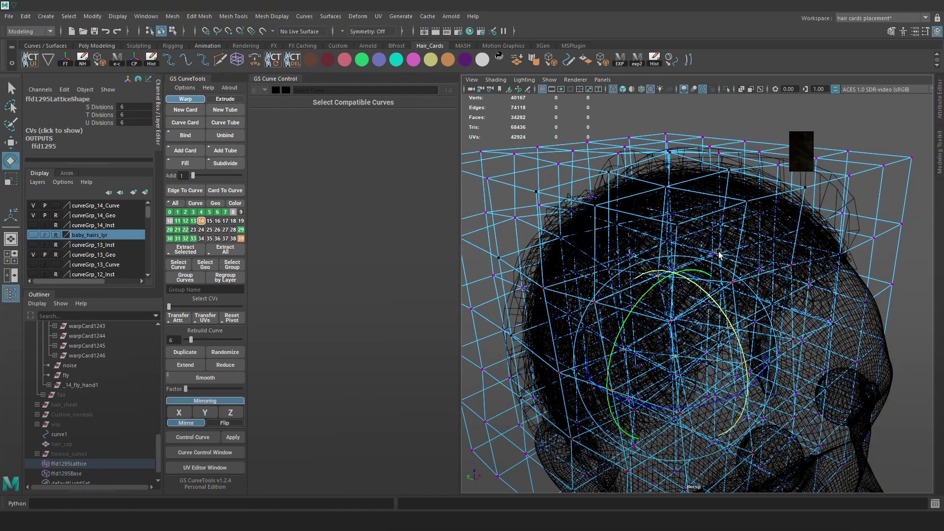
key("6")
left_click(719, 253)
key("w")
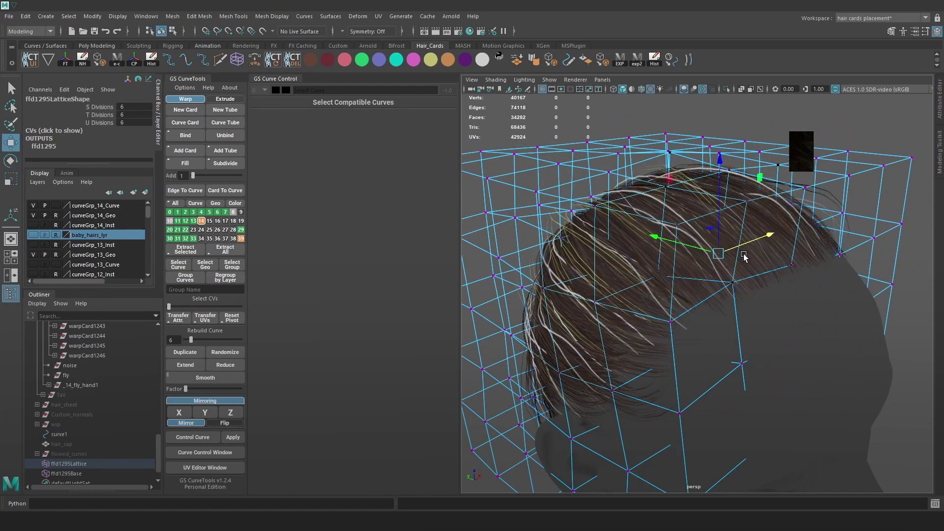
left_click_drag(721, 226, 720, 188)
left_click_drag(768, 254, 779, 201, "alt")
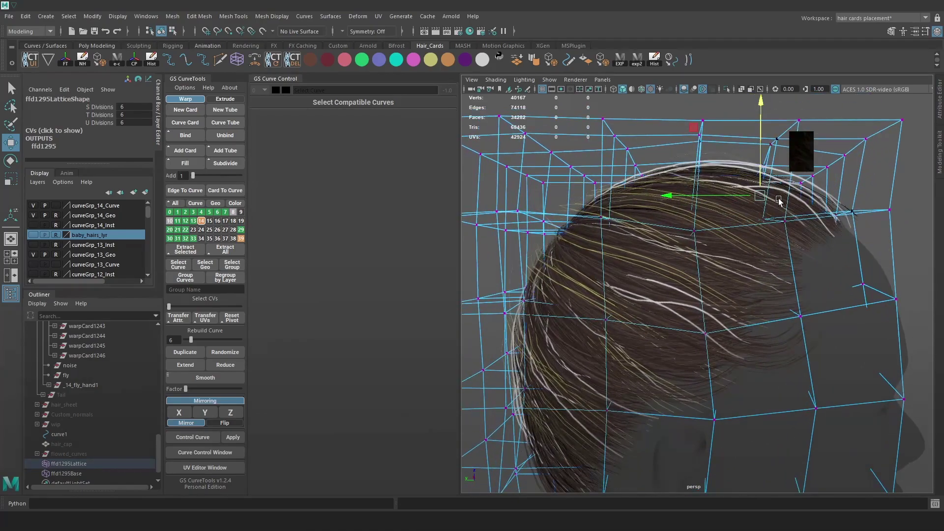
left_click(796, 178)
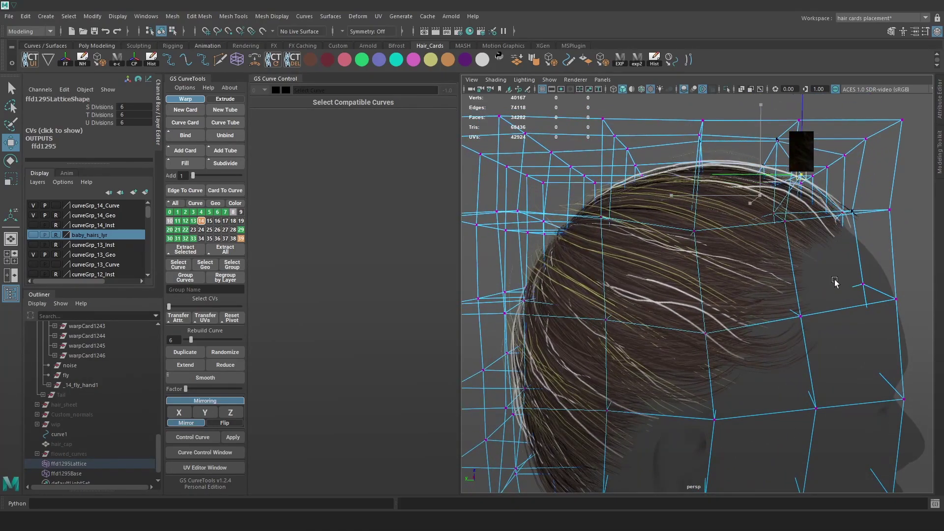
Select the lattice point by the left temple and rotate it to redirect the front cards.
mouse_move(849, 290)
left_mouse_down("alt")
mouse_move(602, 286)
mouse_move(619, 295)
left_mouse_up("alt")
key("4")
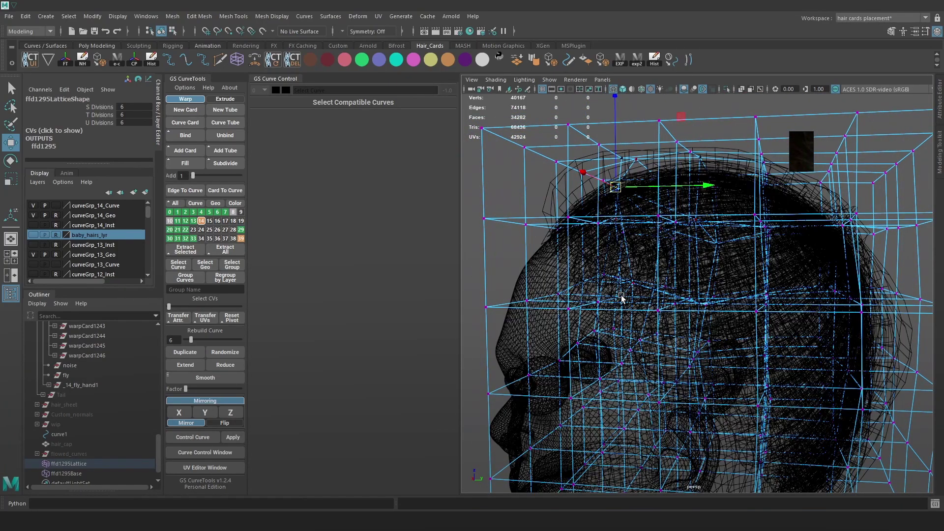
left_click(600, 306)
key("5")
key("e")
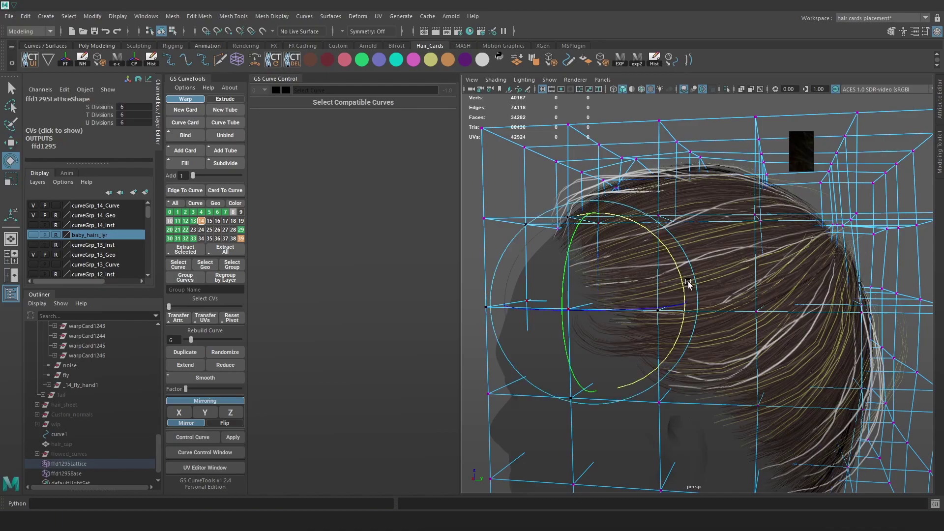
left_click_drag(682, 295, 637, 283)
Rotate and slightly raise the lattice point in front of the right ear to refine the side cards.
key("b")
left_click(818, 362)
middle_click_drag(820, 357, 762, 350, "alt")
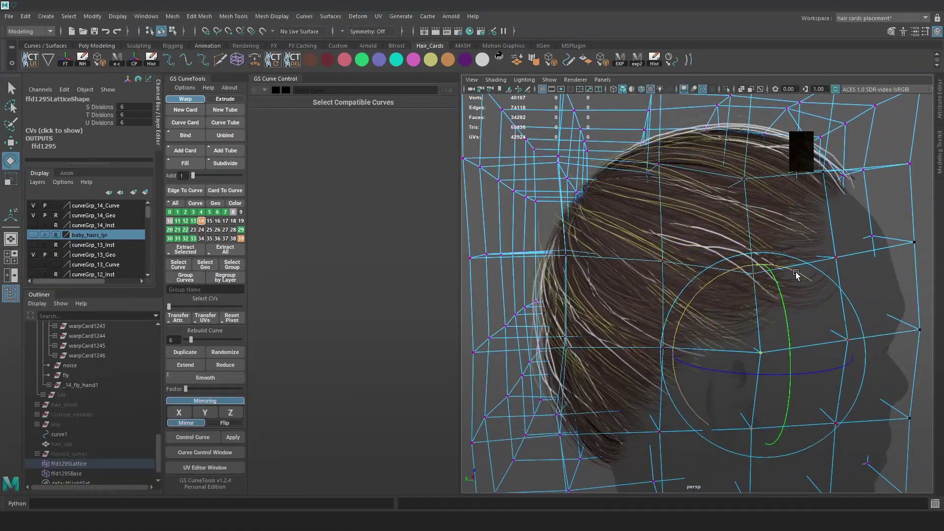
left_click_drag(776, 272, 756, 271)
key("w")
left_click_drag(766, 343, 772, 327)
key("e")
left_click_drag(778, 251, 773, 252)
left_click_drag(736, 352, 738, 356)
key("w")
Select a lattice point by the right temple and move it to adjust the front side cards.
mouse_move(740, 319)
left_mouse_down("alt")
mouse_move(708, 333)
mouse_move(674, 317)
left_mouse_up("alt")
key("4")
left_click(631, 294)
key("6")
mouse_move(579, 273)
left_mouse_down()
mouse_move(689, 267)
mouse_move(372, 316)
left_mouse_up()
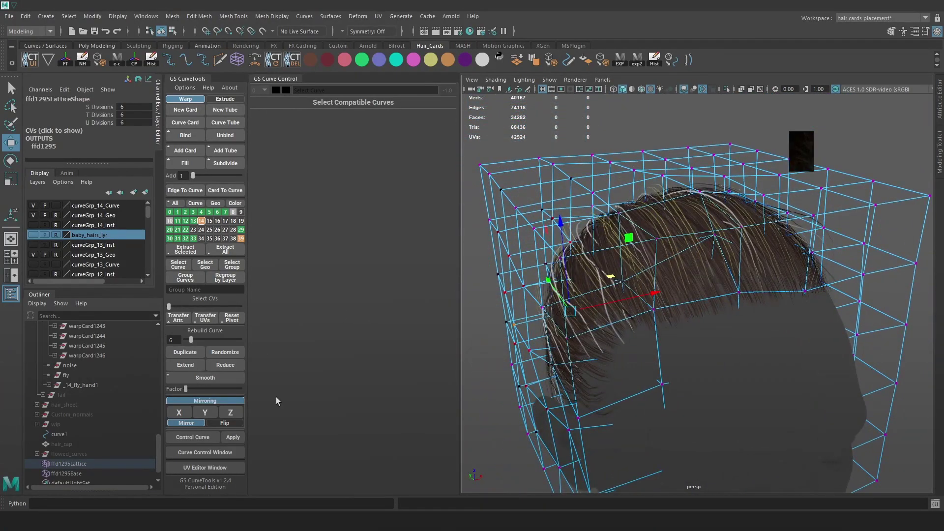
Leave lattice point editing, select and expand the _14_fly_hand1 group, and isolate it in the viewport.
scroll(69, 454, "down", 2)
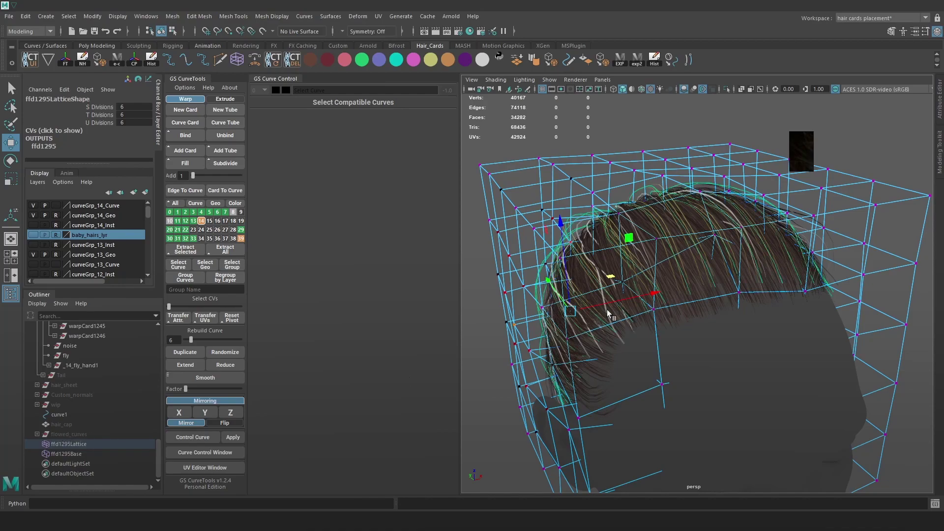
left_click_drag(603, 316, 793, 272, "alt")
key("4")
left_click(853, 350)
scroll(853, 346, "down", 4)
left_click_drag(852, 346, 644, 320)
scroll(644, 319, "up", 3)
left_click(62, 366)
left_click(48, 366)
left_click(726, 89)
Select all the isolated fly-away cards and delete their history to bake in the lattice deformation.
left_click(863, 435)
left_click_drag(864, 440, 508, 147)
scroll(709, 265, "up", 3)
left_click_drag(728, 275, 698, 295, "alt")
left_click(657, 61)
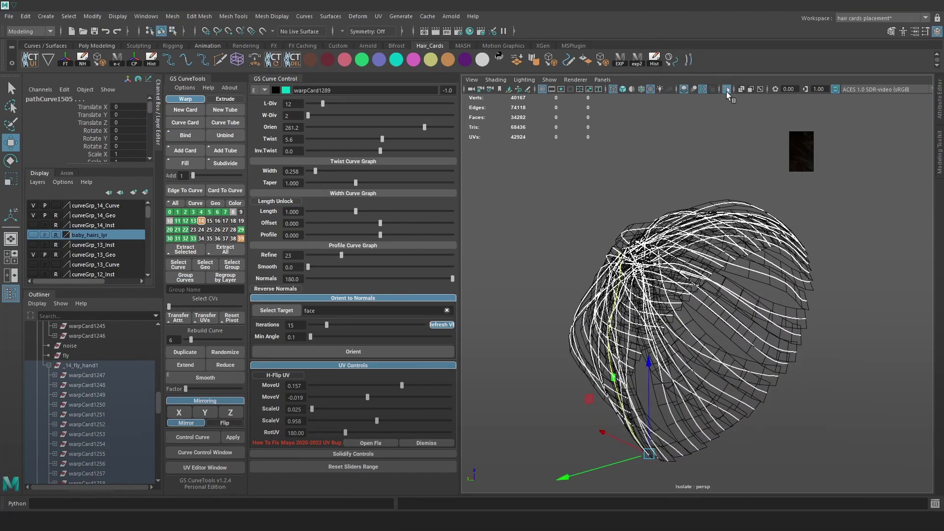
Exit isolation, deselect the cards, and restore the textured display to check the hair on the whole head.
left_click(727, 90)
left_click(873, 281)
key("6")
mouse_move(873, 281)
left_mouse_down("alt")
mouse_move(727, 294)
mouse_move(740, 293)
left_mouse_up("alt")
key("ctrl+z")
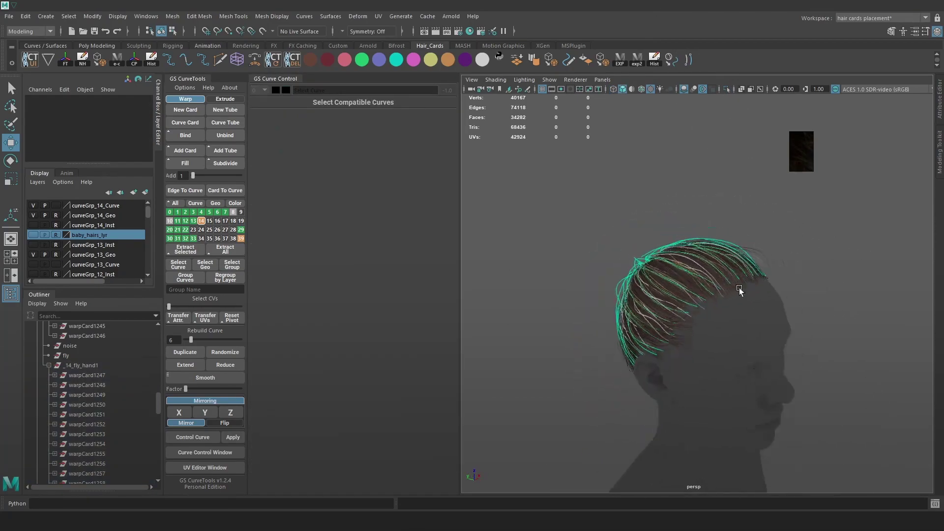
Set the twist of the selected fly-away cards to -155.3 and their width to 0.446, checking them around the head.
scroll(702, 349, "up", 5)
middle_click_drag(702, 350, 696, 222, "alt")
scroll(696, 223, "up", 2)
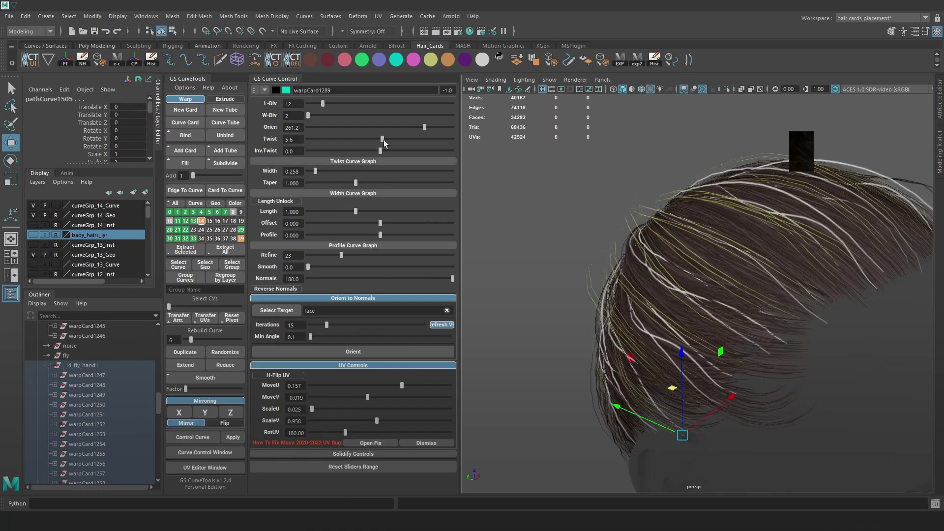
left_click_drag(363, 144, 315, 144)
left_click_drag(656, 229, 446, 229, "alt")
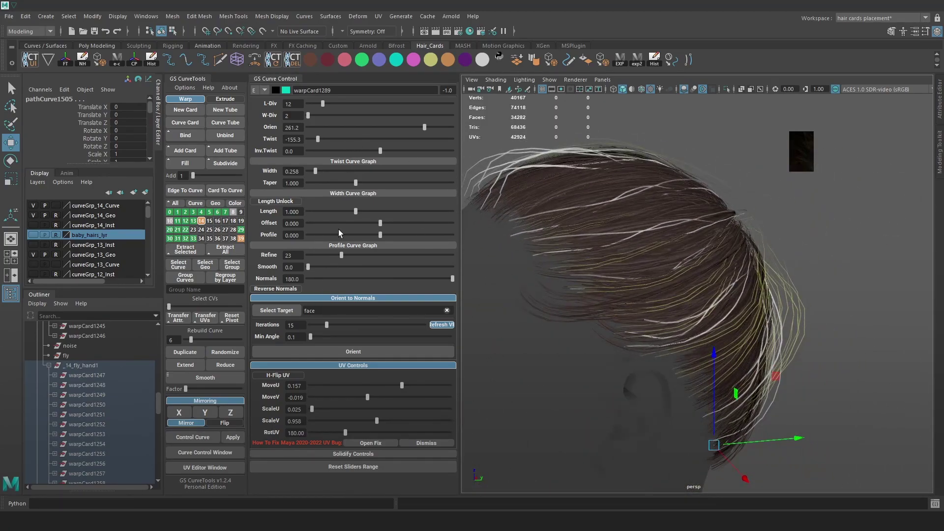
left_click_drag(316, 170, 321, 172)
left_click_drag(604, 236, 694, 250, "alt")
right_click_drag(694, 250, 715, 258, "alt")
left_click_drag(715, 258, 778, 216, "alt")
right_click_drag(778, 216, 758, 223, "alt")
left_click_drag(757, 224, 708, 216, "alt")
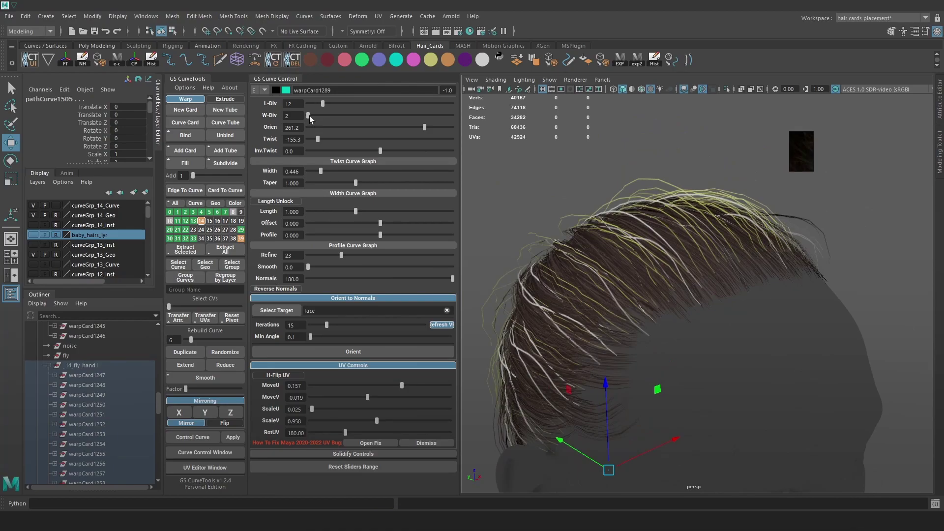
Set the selected fly-away cards to 20 length divisions, 2 width divisions and a width of 0.309.
double_click(291, 118)
type("3")
key("Return")
left_click_drag(324, 104, 330, 105)
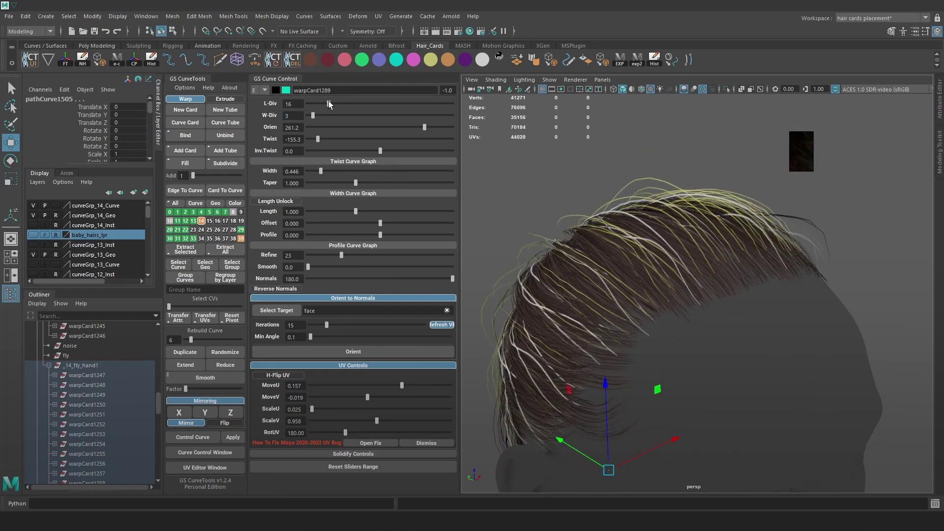
left_click_drag(315, 172, 317, 171)
left_click_drag(313, 116, 333, 104)
left_click_drag(702, 218, 727, 206, "alt")
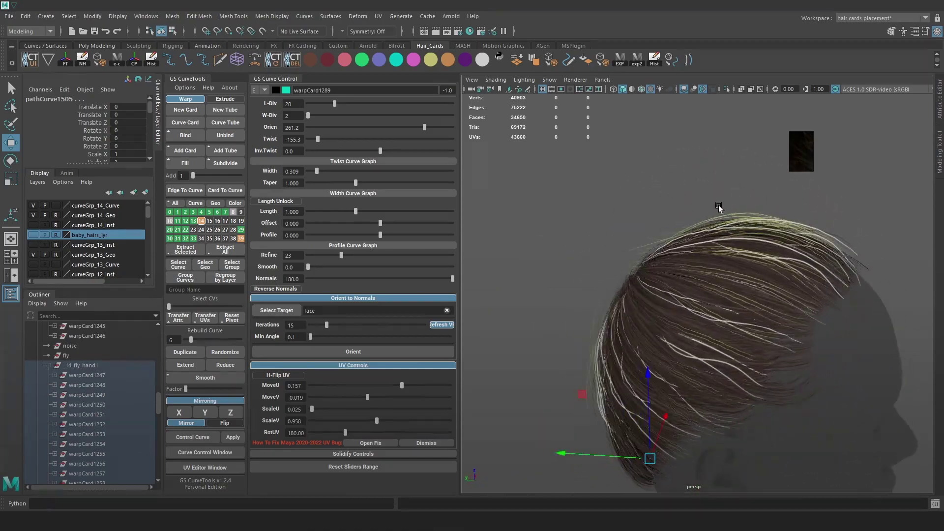
Highlight the _14_fly_hand1 group, deselect it and check the fly-away silhouette from the side and front.
left_click(92, 364)
left_click_drag(563, 213, 593, 205, "alt")
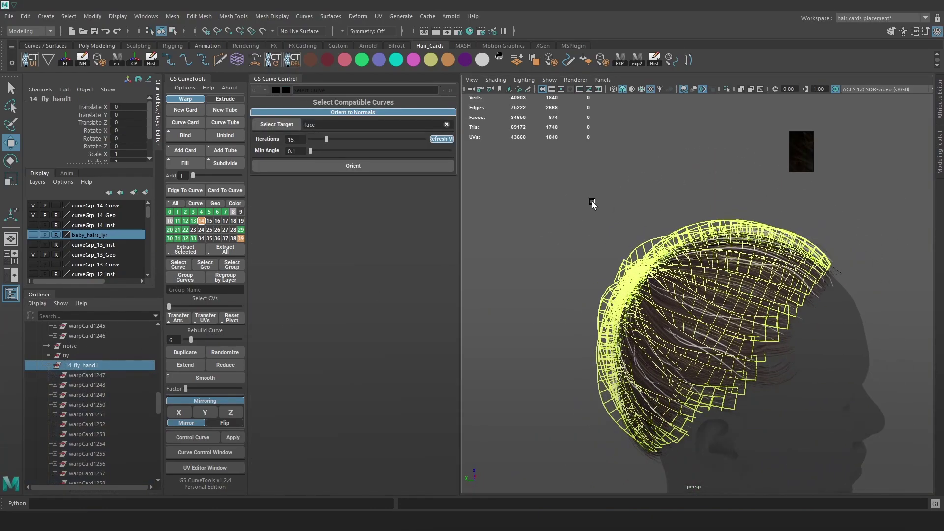
left_click(694, 203)
left_click_drag(693, 203, 620, 194, "alt")
key("ctrl+z")
left_click(698, 178)
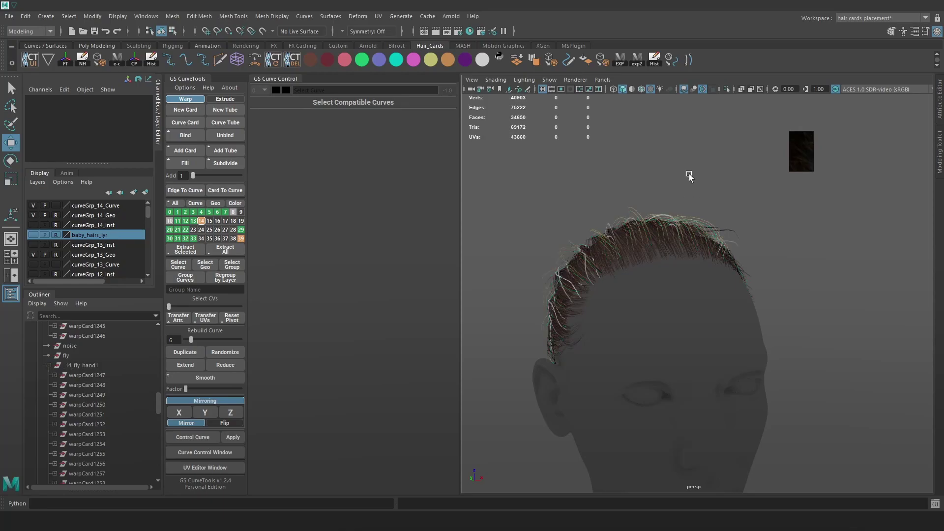
Collapse the _14_fly_hand1 group in the outliner, deselect it and examine the fly-aways up close along the top of the head.
left_click(81, 365)
left_click(48, 366)
left_click_drag(772, 258, 705, 230, "alt")
left_click(861, 232)
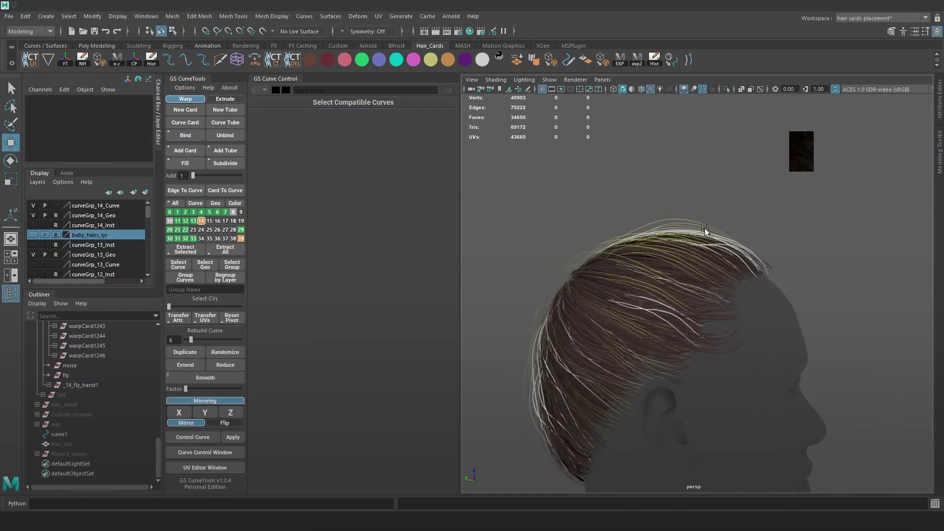
left_click_drag(806, 264, 540, 264, "alt")
right_click_drag(540, 264, 719, 304, "alt")
middle_click_drag(719, 303, 685, 291, "alt")
left_click_drag(685, 291, 845, 297, "alt")
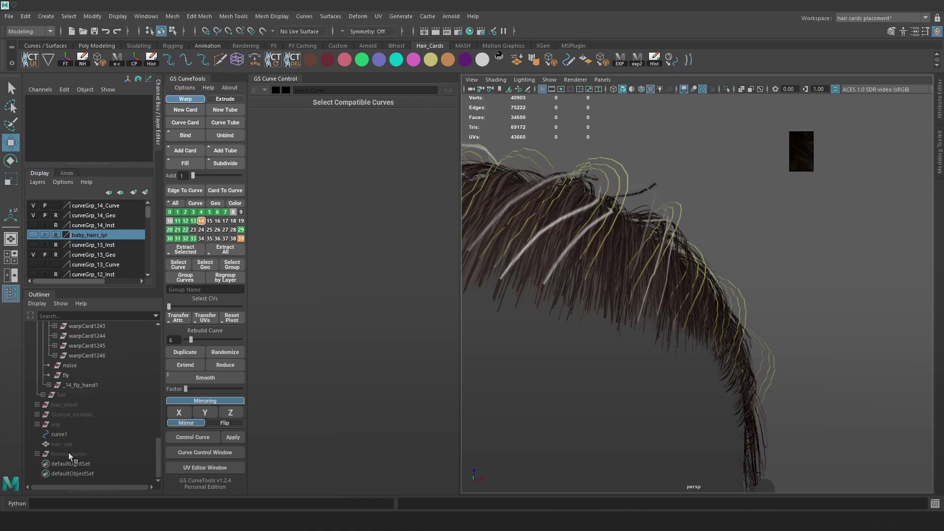
left_click(90, 385)
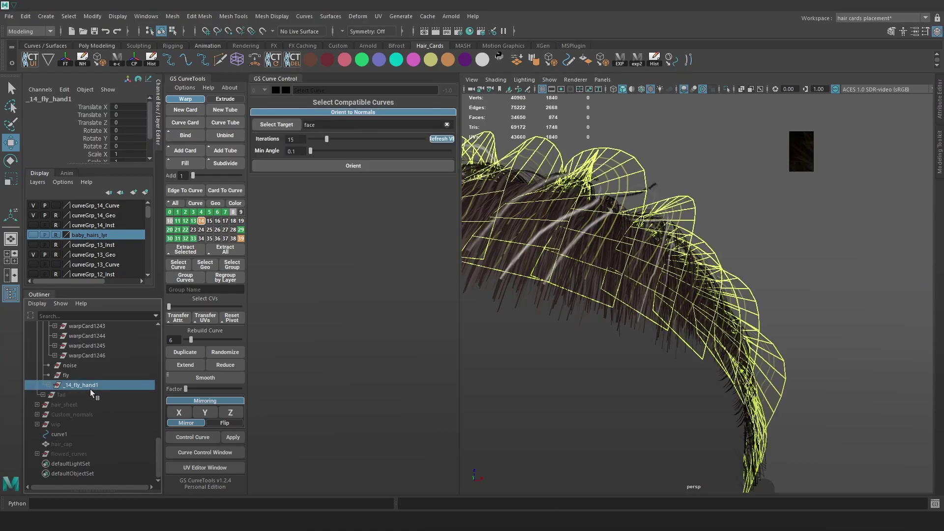
left_click(713, 130)
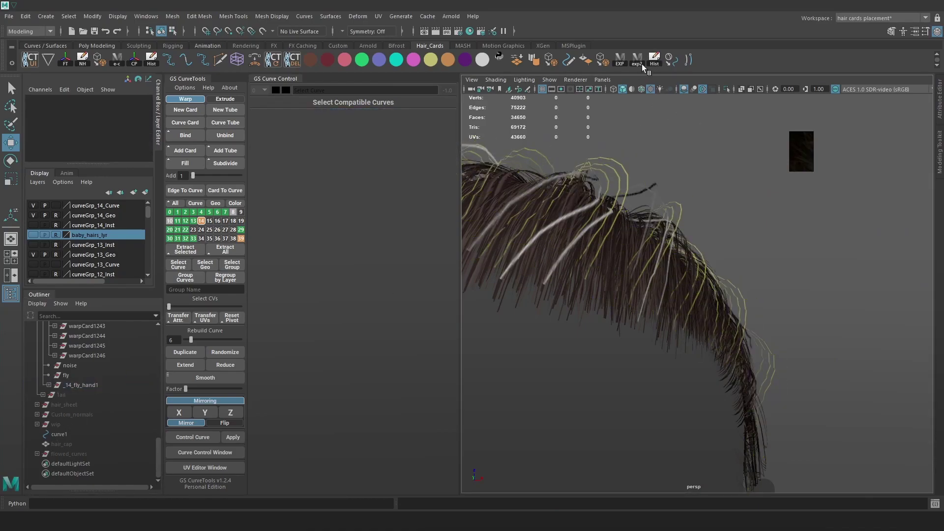
Switch to Marmoset Toolbag and frame the rendered ponytail hairstyle in side profile.
key("alt+Tab")
left_click(656, 205)
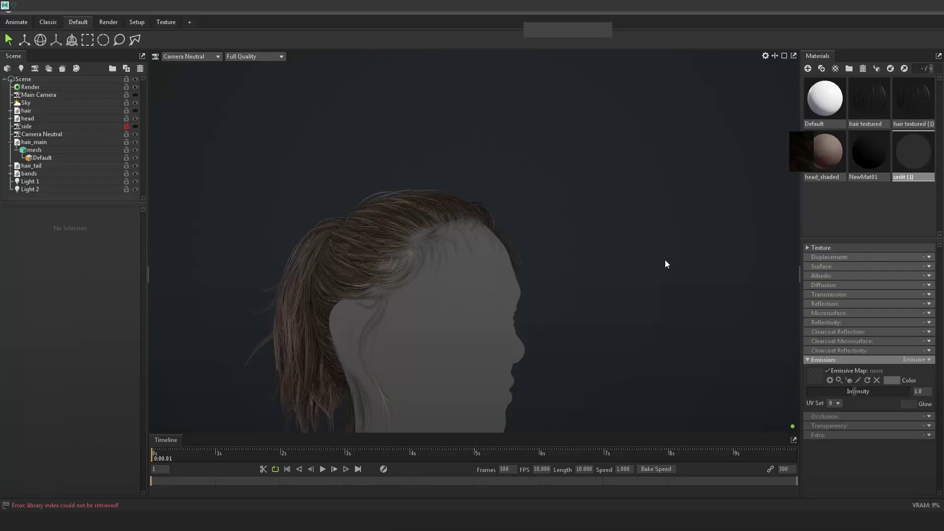
middle_click_drag(625, 216, 675, 205, "alt")
right_click_drag(674, 204, 710, 218, "alt")
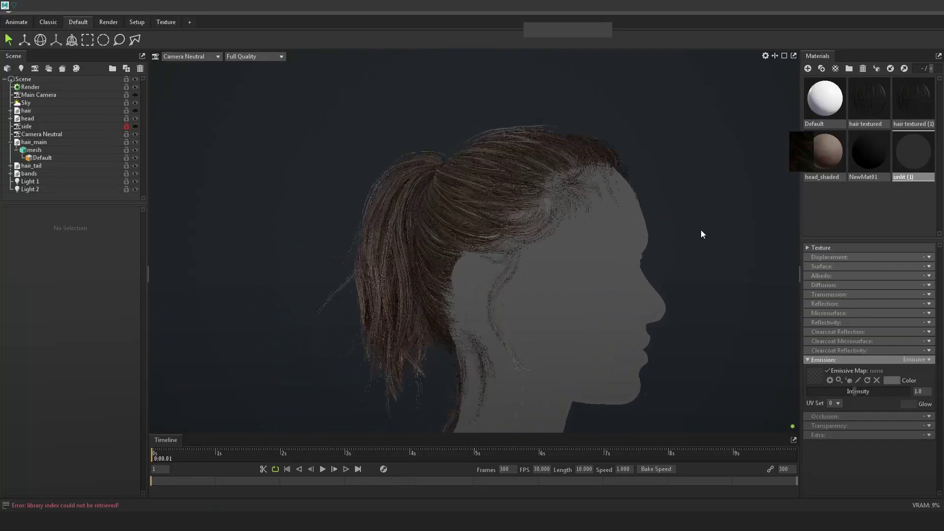
left_click_drag(725, 221, 699, 223, "alt")
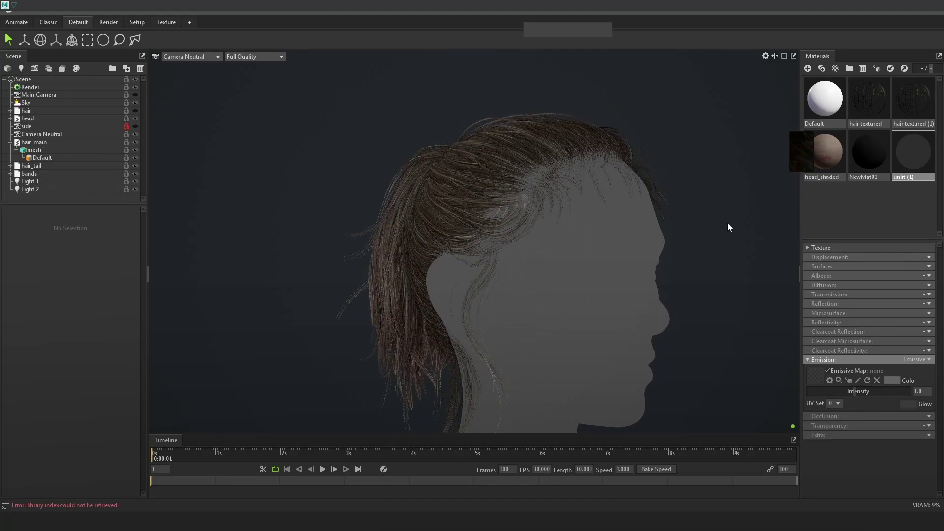
Copy a full-screen screenshot of the render and paste it as a new layer into Untitled-3 in Photoshop.
key("Print")
left_click_drag(0, 0, 943, 530)
key("ctrl+c")
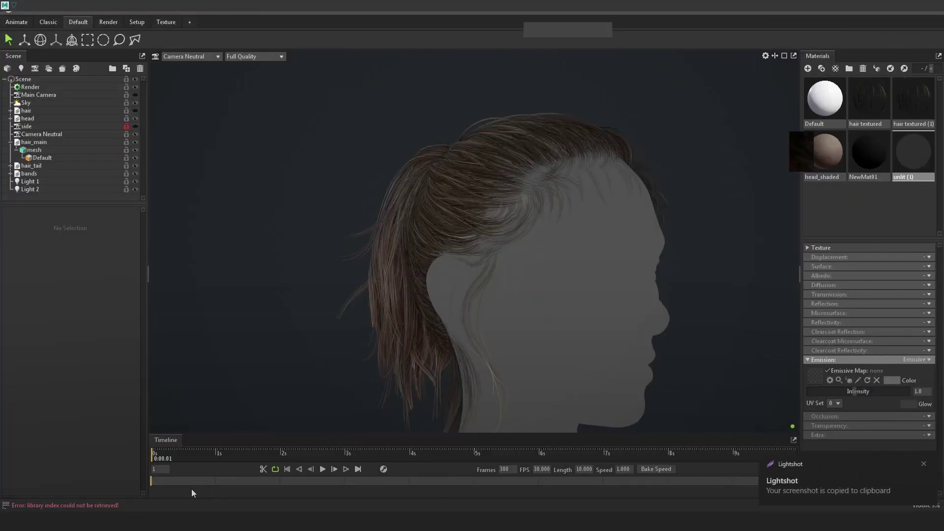
key("alt+Tab")
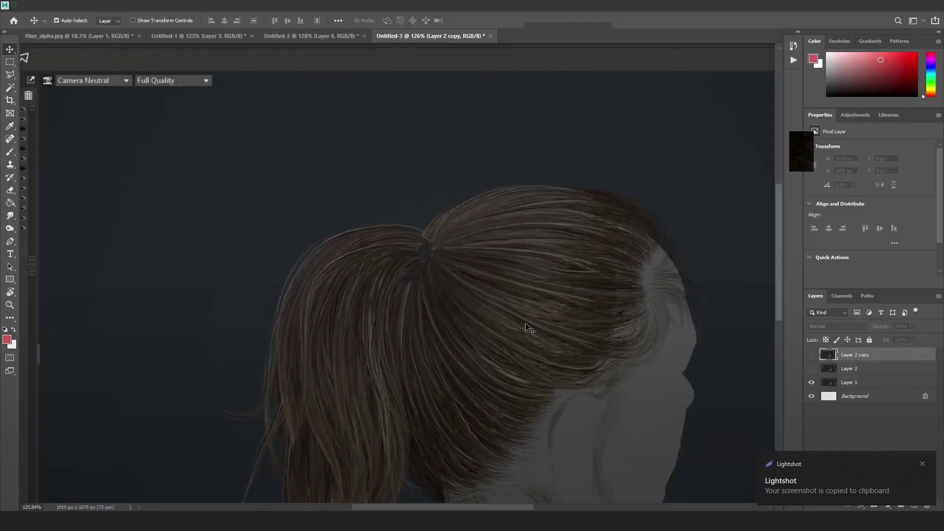
key("ctrl+v")
scroll(574, 252, "down", 4, "alt")
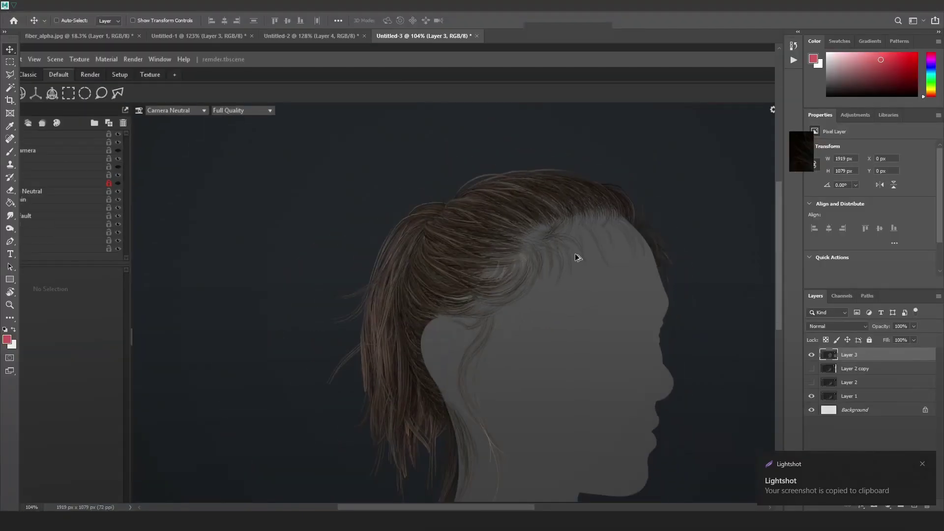
Return to Marmoset Toolbag, copy a second full-screen screenshot of the render and paste it above the first one in Untitled-3.
key("alt+Tab")
key("alt+Tab")
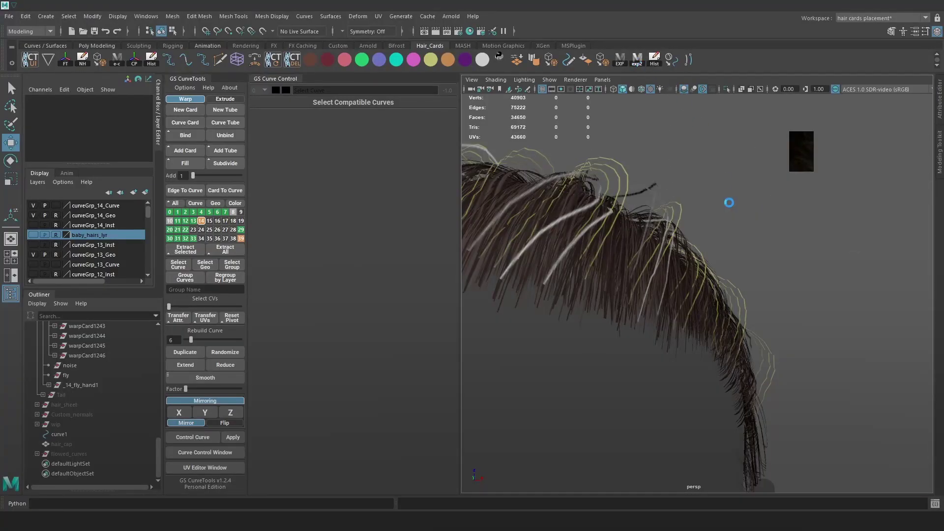
key("alt+Tab")
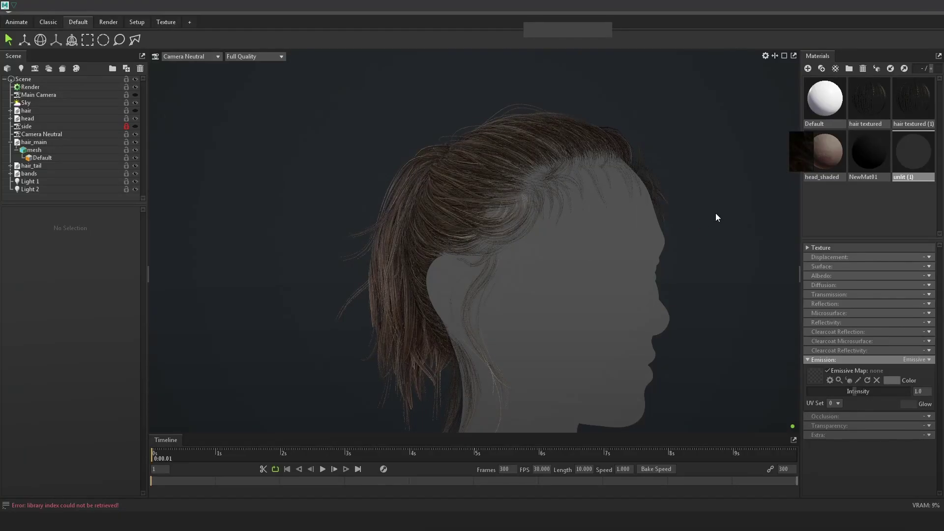
key("Print")
left_click_drag(0, 0, 943, 530)
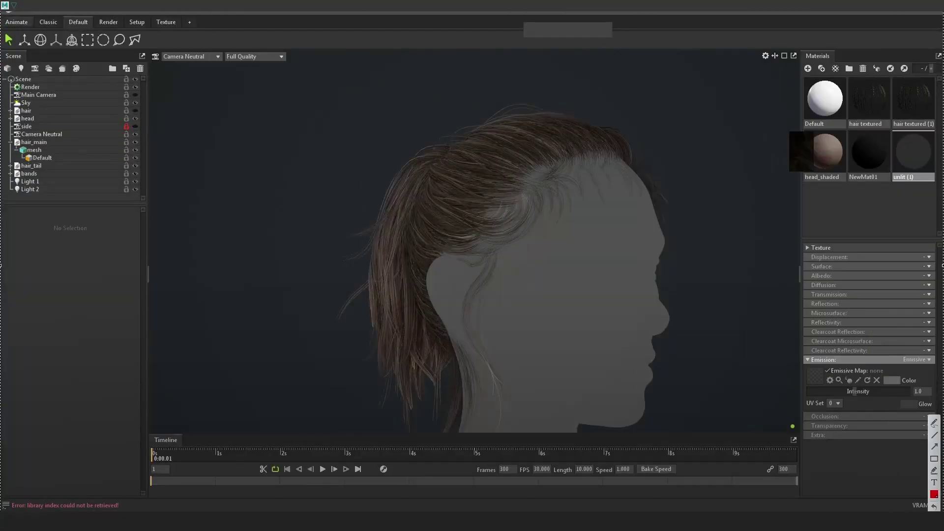
key("ctrl+c")
key("alt+Tab")
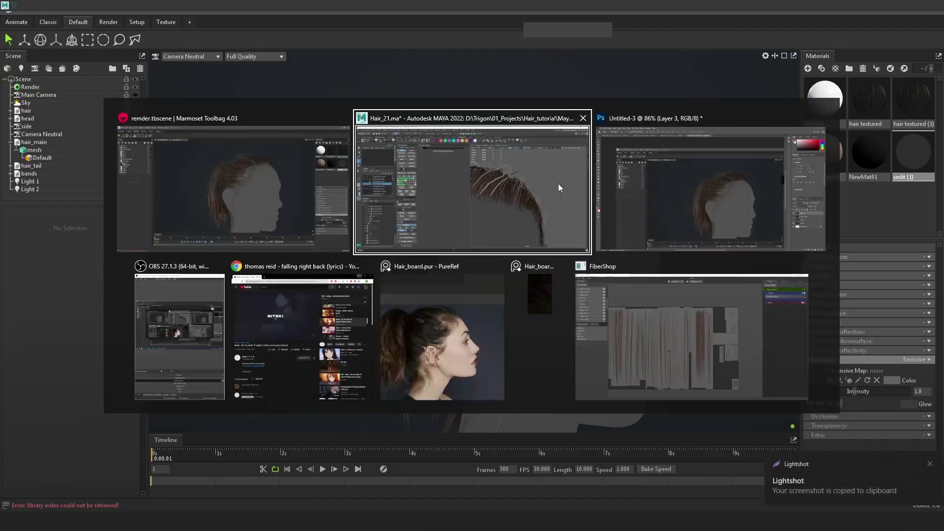
key("alt+Tab")
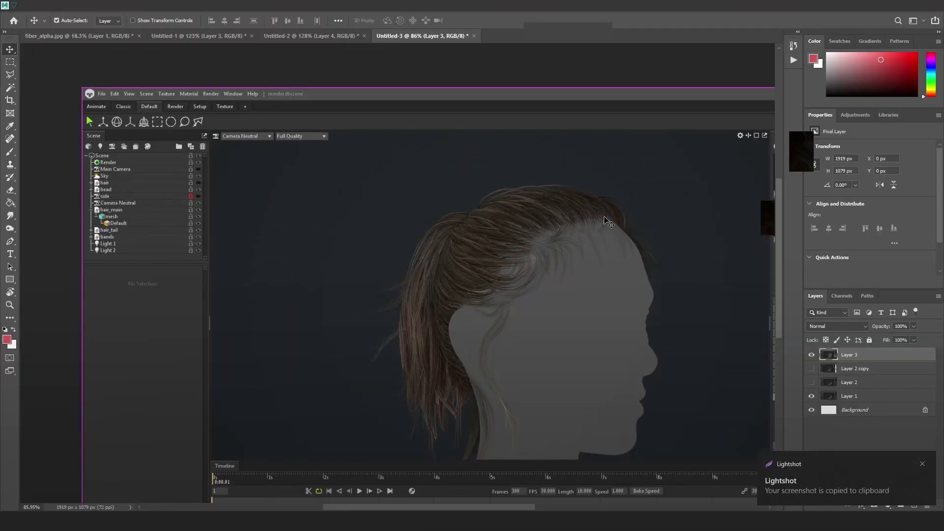
key("ctrl+v")
Toggle the visibility of Layer 4 repeatedly to compare the two hair screenshots around the crown and hairline.
scroll(523, 201, "up", 4, "alt")
scroll(523, 201, "up", 2, "alt")
left_click(810, 355)
left_click(810, 355)
left_click(810, 355)
left_click(810, 354)
left_click(810, 355)
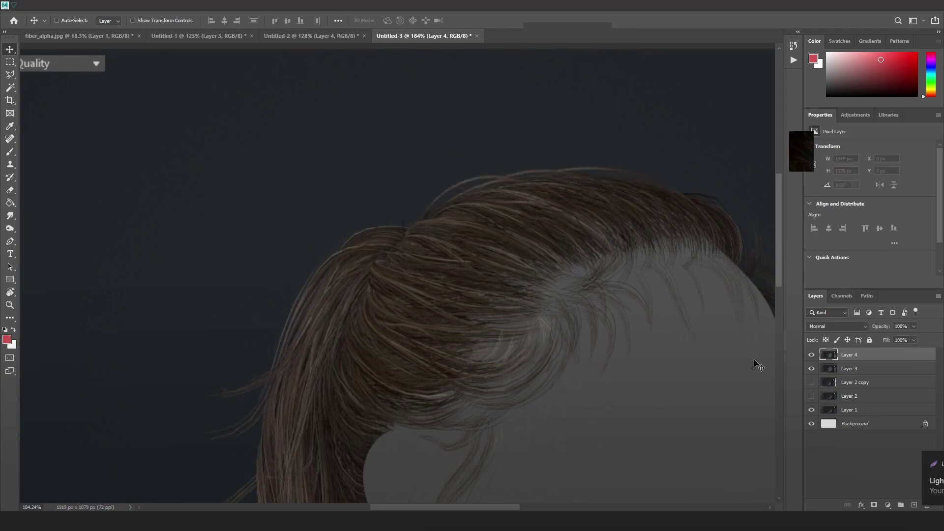
left_click(811, 356)
left_click(811, 356)
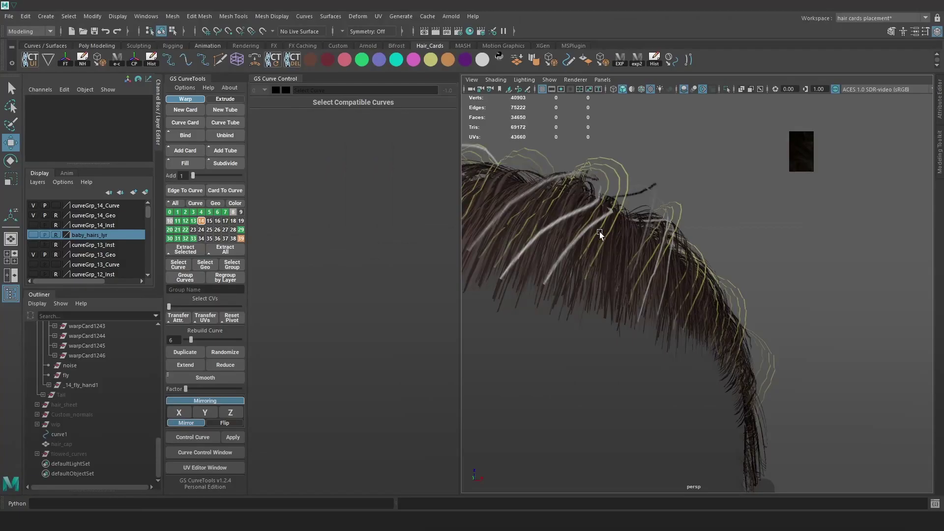
Switch to Marmoset Toolbag and examine the fly-away hairs on the rendered ponytail hairstyle from the back, sides and top.
key("alt+Tab")
key("alt+Tab")
left_click_drag(687, 258, 491, 216, "alt")
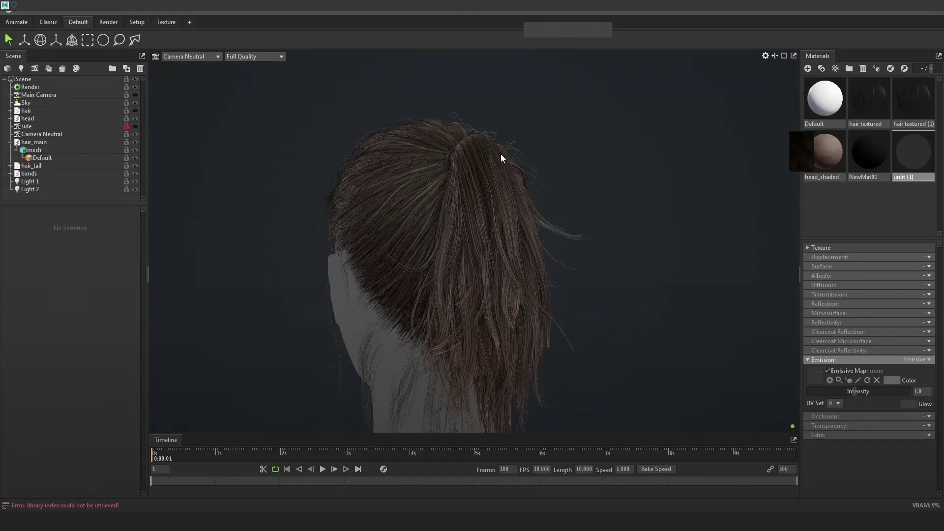
left_click_drag(662, 194, 460, 209, "alt")
middle_click_drag(460, 209, 564, 201, "alt")
right_click_drag(564, 201, 622, 239, "alt")
left_click_drag(623, 239, 559, 270, "alt")
right_click_drag(559, 270, 533, 228, "alt")
middle_click_drag(533, 228, 572, 262, "alt")
right_click_drag(571, 260, 577, 255, "alt")
left_click_drag(577, 255, 571, 234, "alt")
right_click_drag(523, 196, 548, 249, "alt")
left_click_drag(549, 250, 644, 124, "alt")
left_click_drag(571, 215, 555, 266, "alt")
left_click_drag(660, 256, 615, 226, "alt")
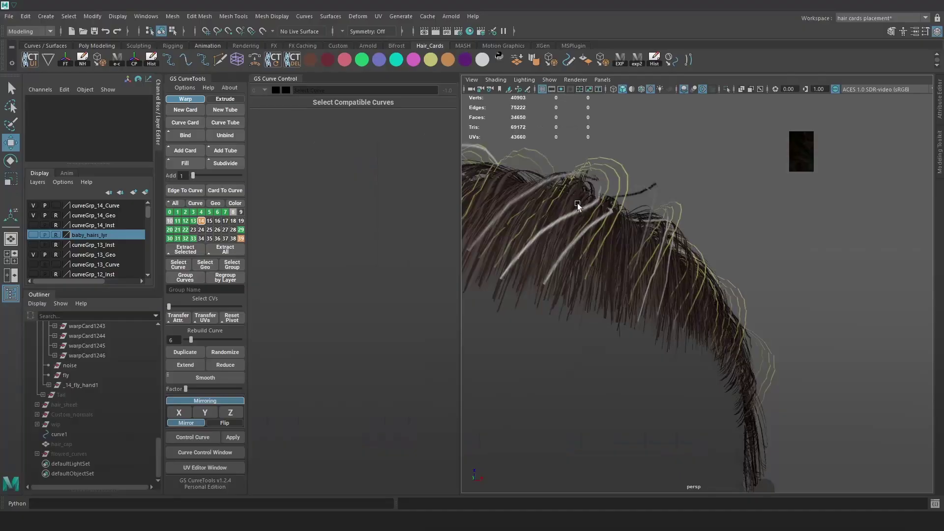
Back in Maya, select a raised fly-away card on the right side of the head and set its orientation to about 86.1.
left_click_drag(578, 202, 664, 234, "alt")
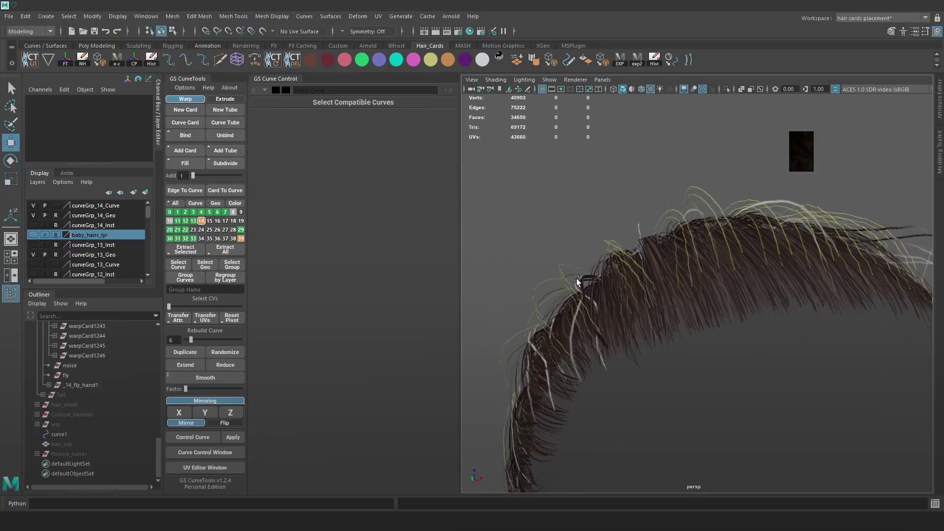
key("4")
key("5")
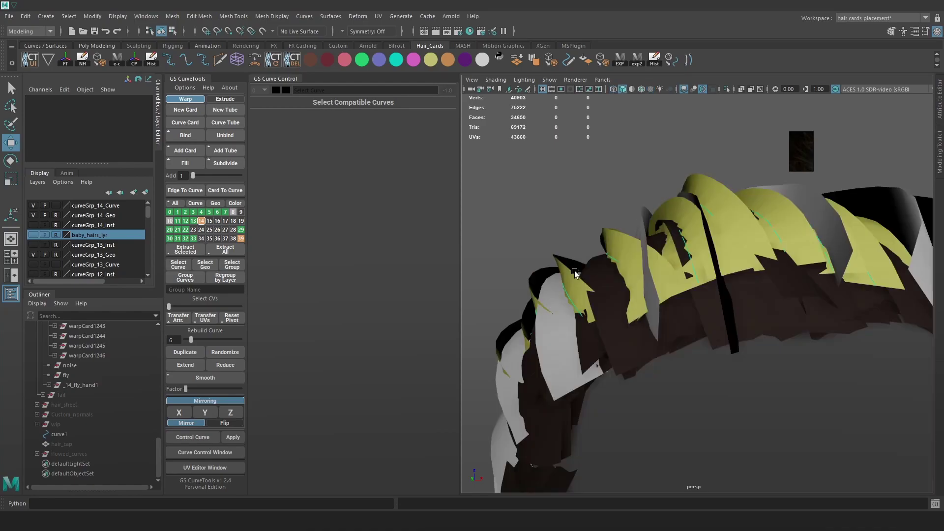
left_click(566, 289)
left_click_drag(600, 286, 665, 283, "alt")
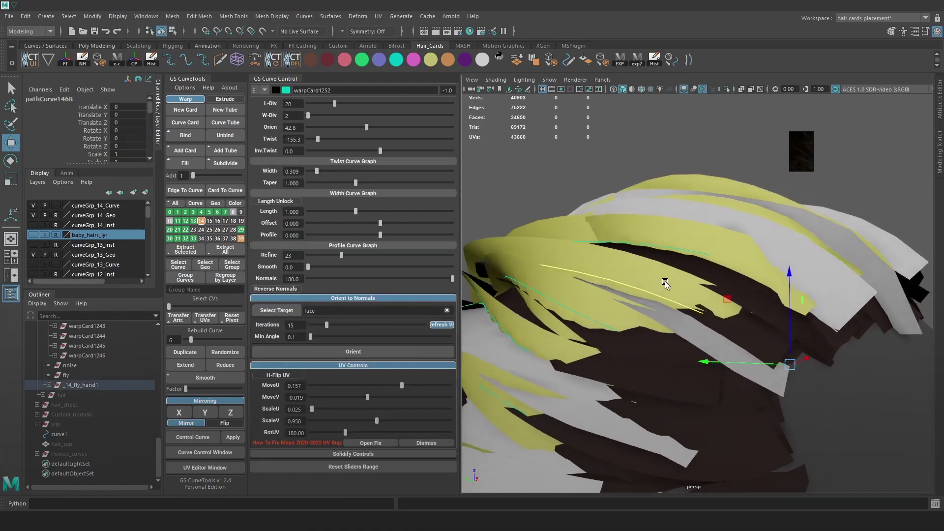
right_click_drag(664, 283, 731, 310, "alt")
left_click_drag(731, 309, 640, 290, "alt")
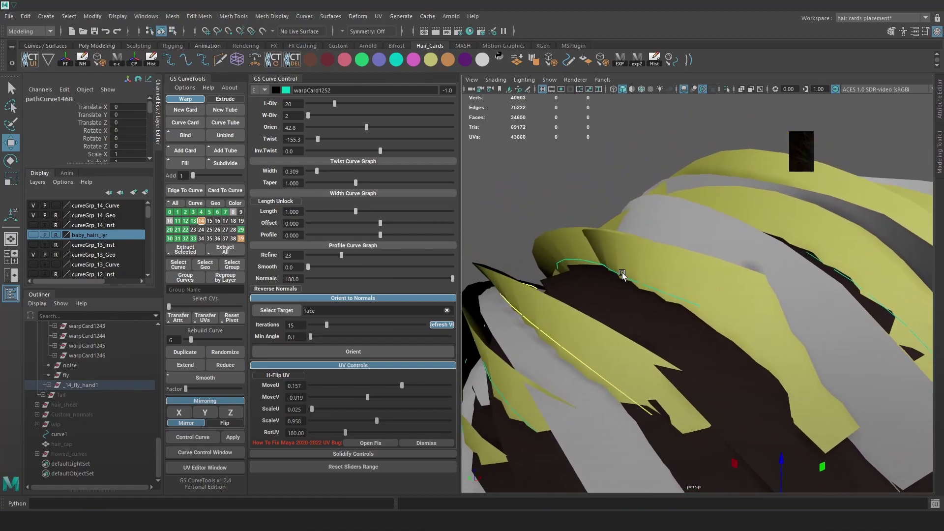
right_click_drag(640, 291, 679, 308, "alt")
left_click_drag(680, 308, 615, 231, "alt")
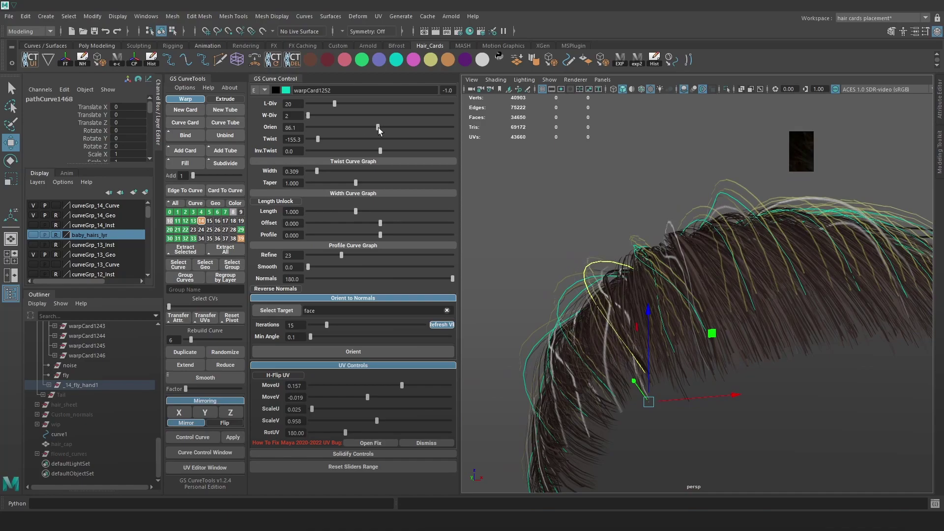
Select another fly-away card sticking up over the top of the head and set its orientation to 67.9.
middle_click_drag(581, 300, 583, 266, "alt")
left_click(533, 329)
mouse_move(359, 127)
left_mouse_down()
mouse_move(331, 130)
mouse_move(374, 135)
left_mouse_up()
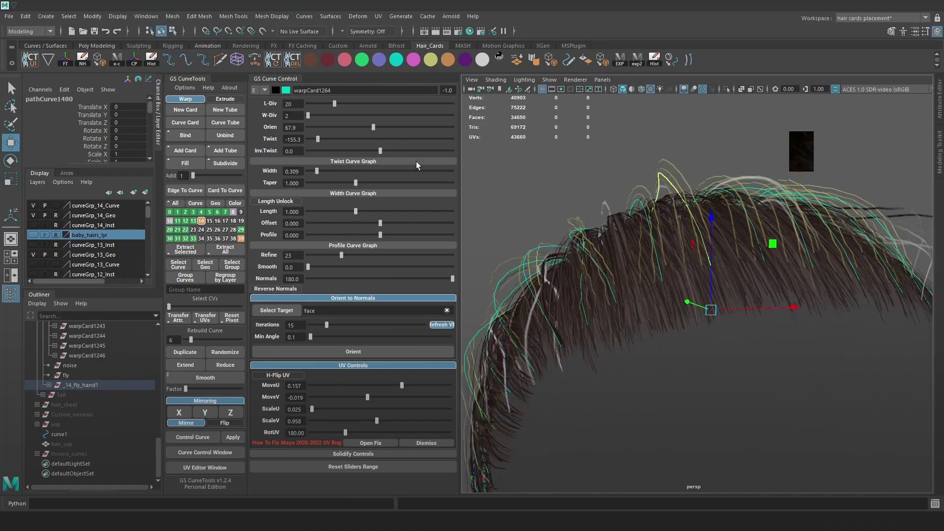
Select the looping fly-away card on the left side of the crown, set its width to 0.583 and adjust its orientation.
left_click(647, 163)
scroll(693, 173, "down", 3)
left_click_drag(692, 174, 837, 239, "alt")
left_click(688, 229)
key("5")
key("6")
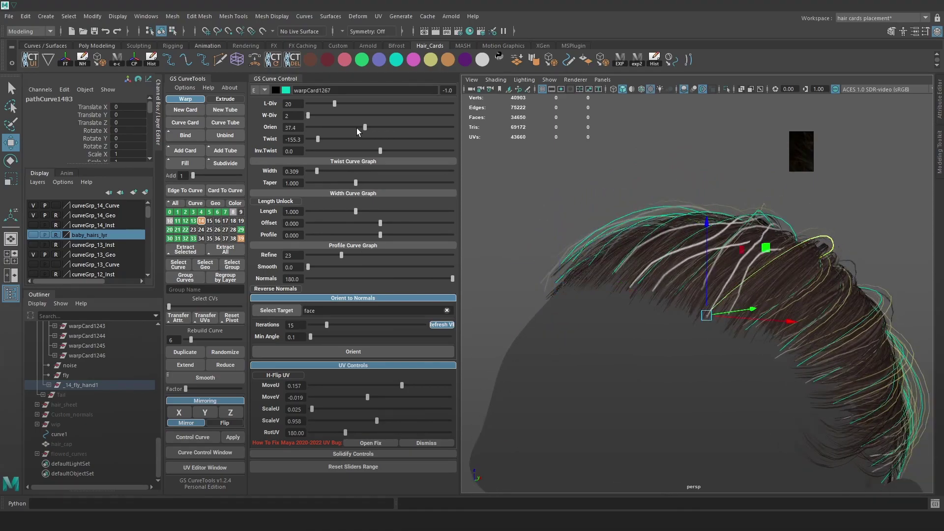
left_click_drag(321, 170, 323, 173)
left_click_drag(363, 128, 344, 128)
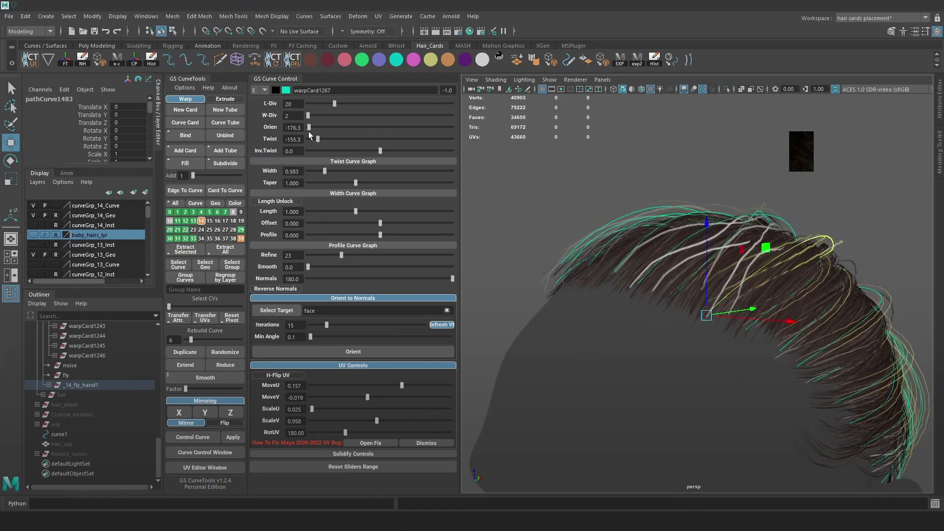
Select a fly-away card on the side of the crown and set its width divisions to 3.
mouse_move(633, 244)
left_mouse_down("alt")
mouse_move(696, 244)
mouse_move(629, 252)
left_mouse_up("alt")
left_click(646, 265)
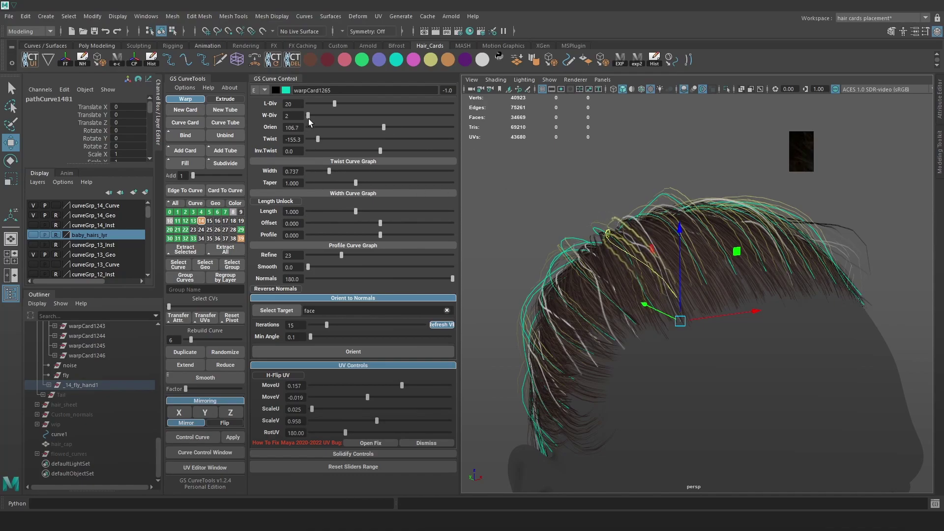
left_click_drag(309, 114, 312, 115)
left_click_drag(566, 242, 629, 238, "alt")
middle_click_drag(660, 301, 731, 235, "alt")
left_click_drag(731, 236, 712, 270, "alt")
right_click_drag(688, 293, 662, 256, "alt")
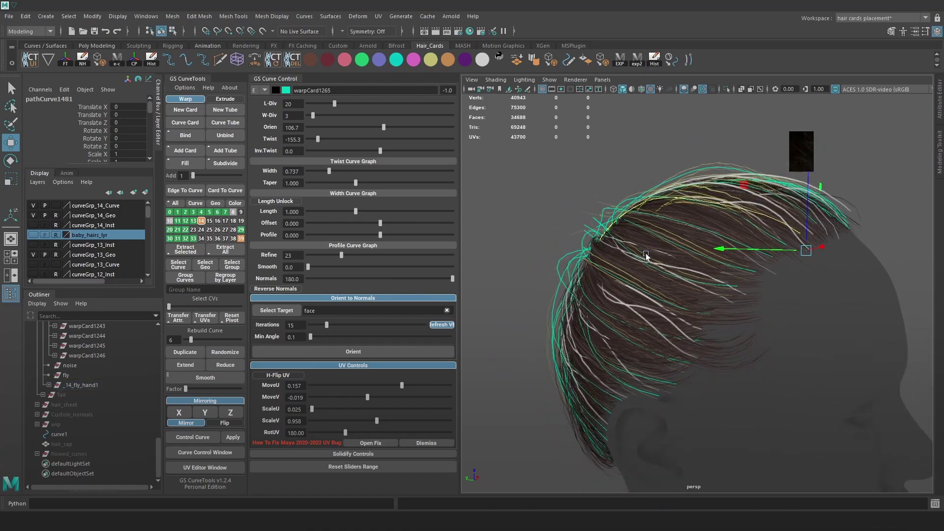
Compare the fly-away hairs on the rendered ponytail in Marmoset Toolbag with the card layer in Maya, including the nape.
key("alt+Tab")
middle_click_drag(587, 270, 584, 317, "alt")
right_click_drag(585, 317, 602, 281, "alt")
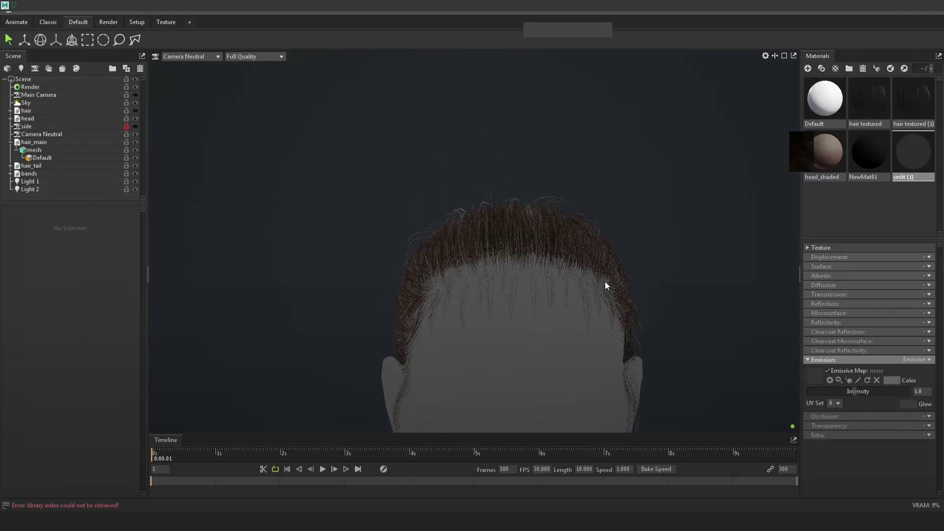
left_click_drag(642, 235, 491, 294, "alt")
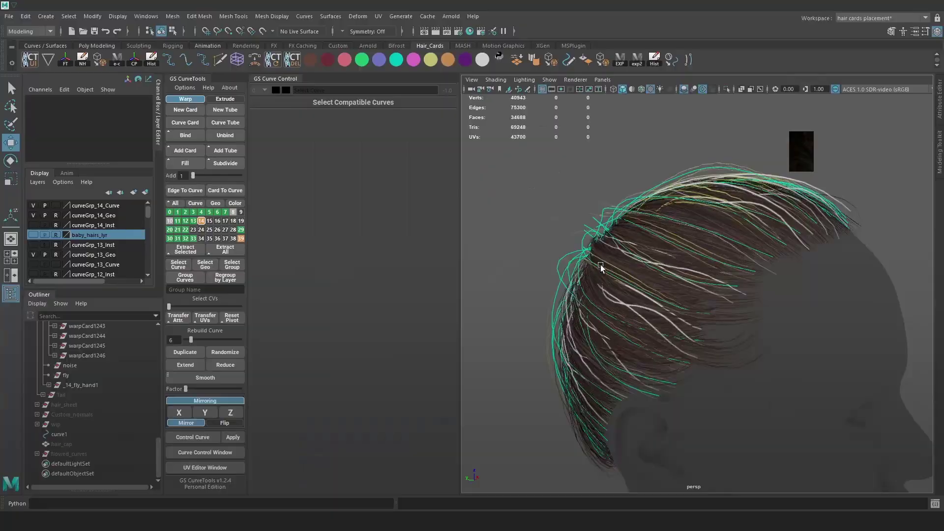
left_click_drag(706, 279, 761, 319, "alt")
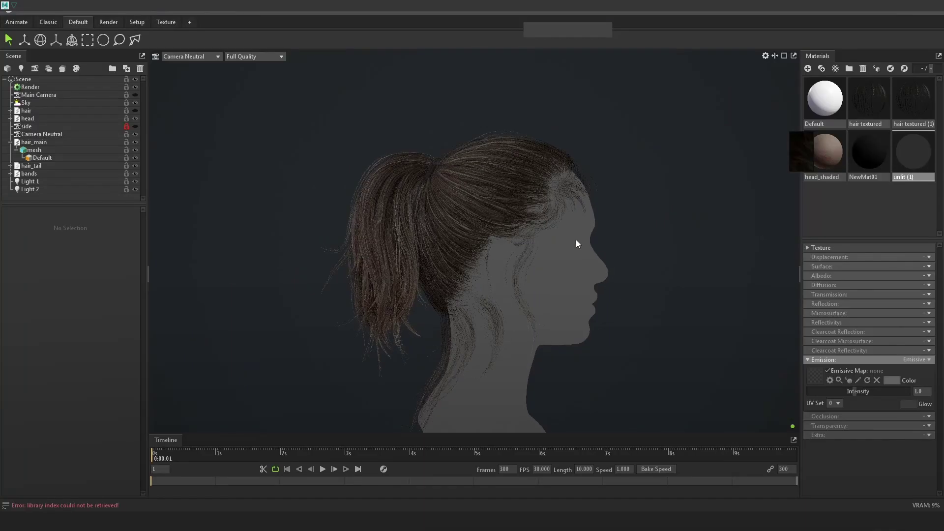
scroll(597, 249, "up", 6)
left_click_drag(613, 285, 598, 281, "alt")
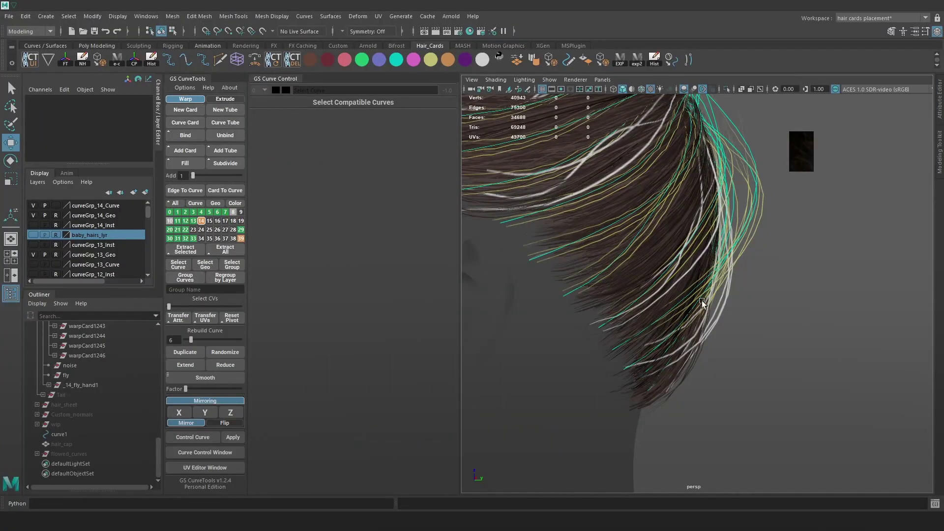
left_click_drag(702, 300, 688, 314, "alt")
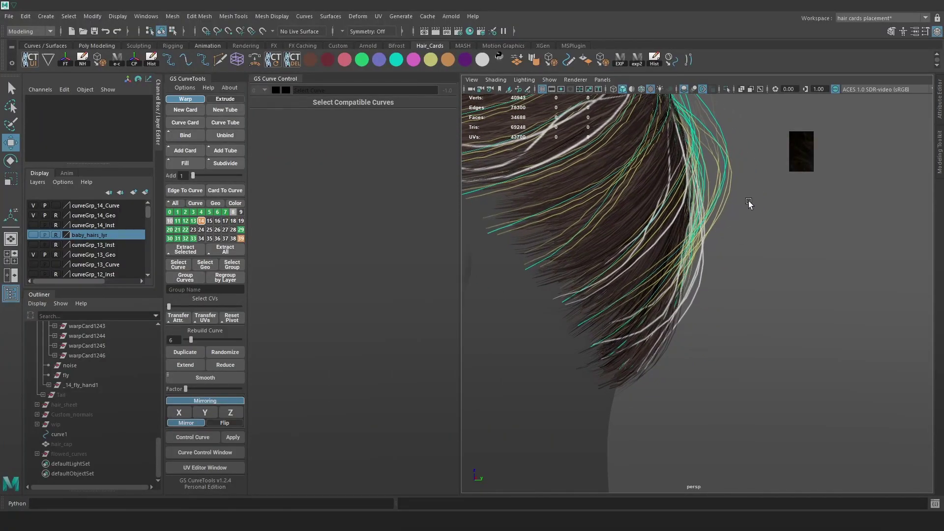
Select all the fly-away card curves around the head and add a lattice with 7 divisions in S, T and U.
left_click_drag(749, 202, 708, 208)
left_click_drag(759, 230, 728, 252, "alt")
key("4")
left_click_drag(739, 296, 807, 322, "alt")
left_click_drag(811, 325, 669, 205)
left_click_drag(735, 273, 798, 346, "alt")
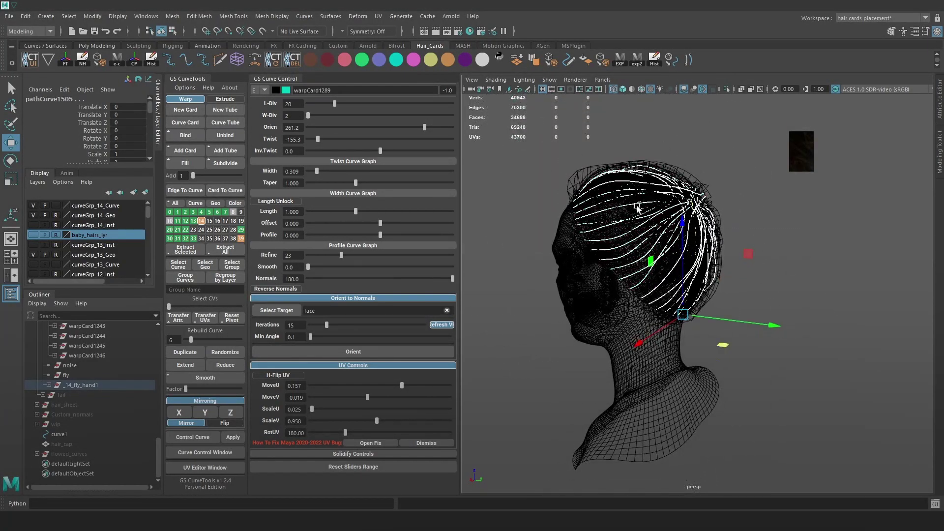
scroll(634, 204, "up", 4)
left_click_drag(649, 205, 660, 210, "alt")
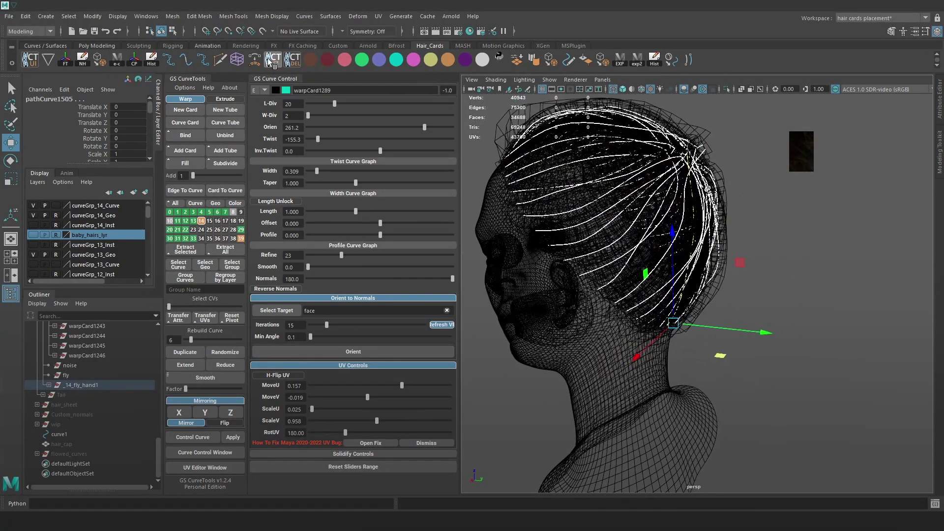
left_click(241, 59)
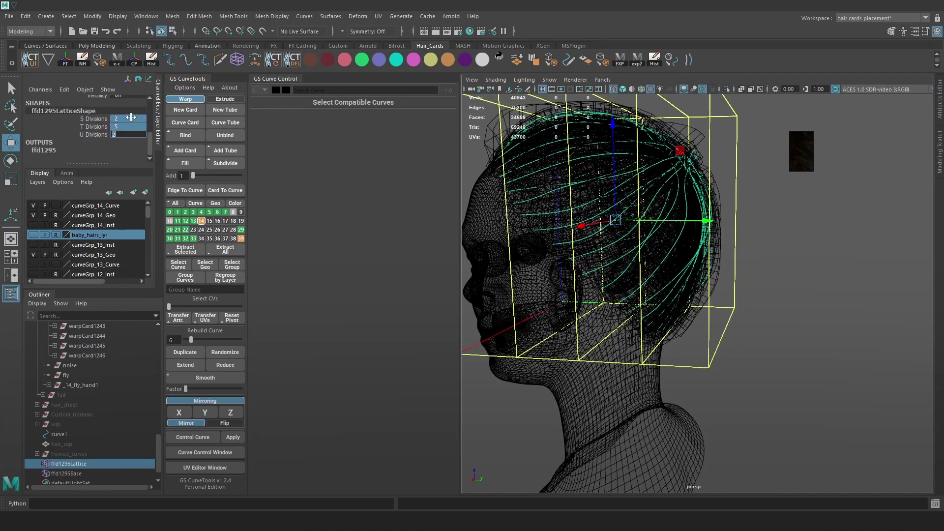
key("Return")
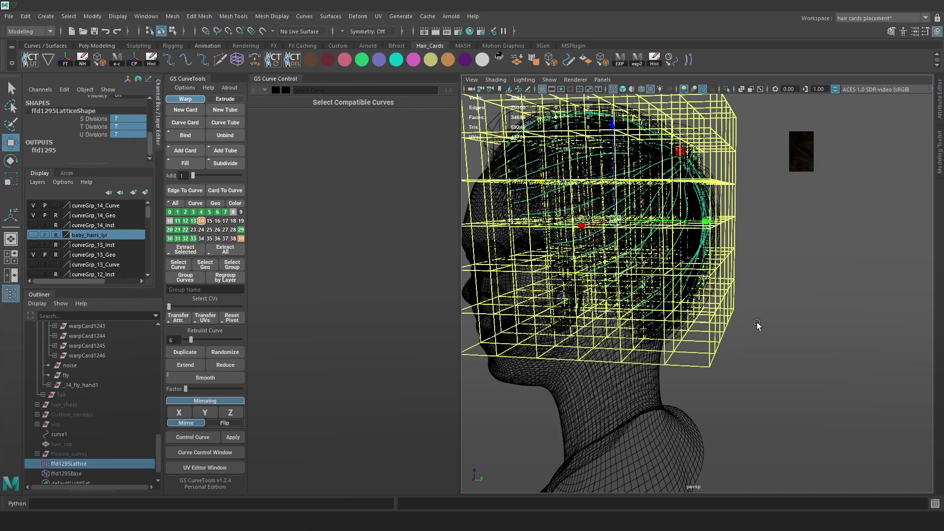
Select the lattice points around the nape and move them outward and down to reshape the lower fly-away cards.
right_click_drag(767, 323, 771, 384)
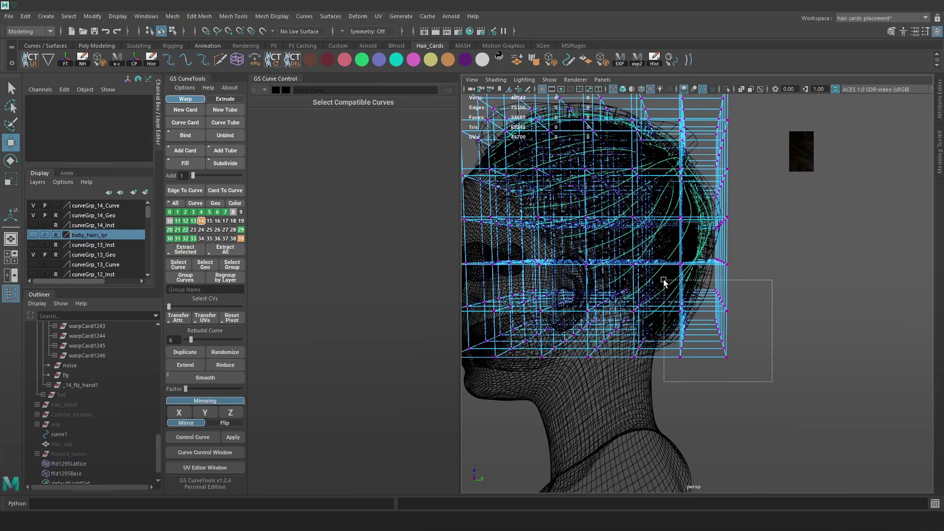
left_click_drag(664, 282, 665, 283)
key("6")
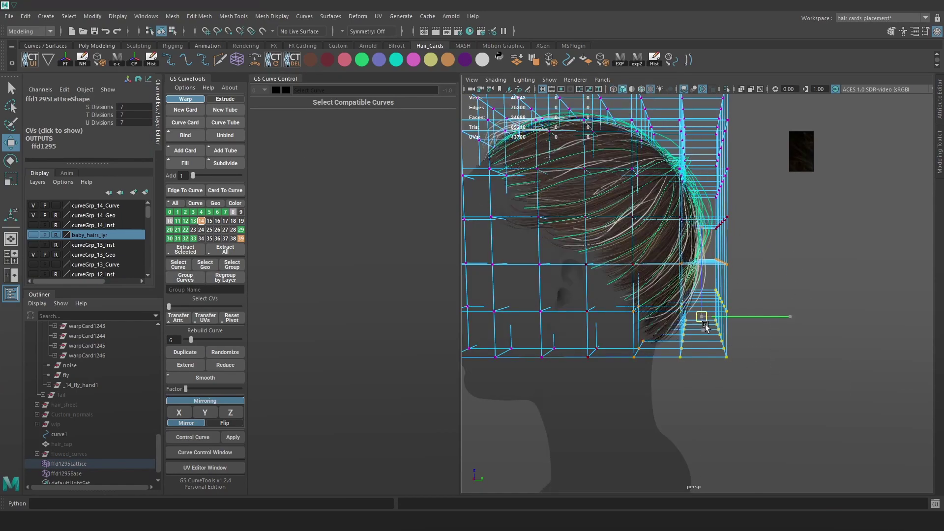
left_click_drag(707, 329, 733, 307)
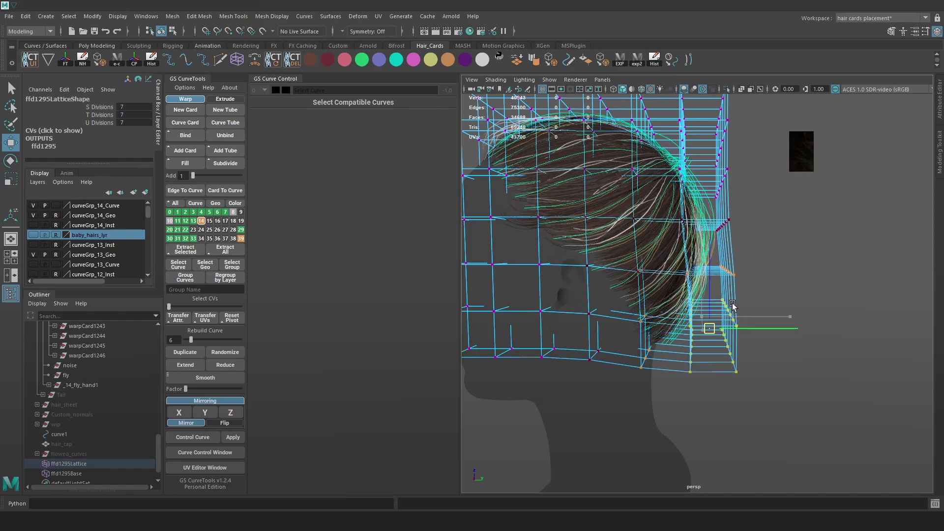
scroll(762, 348, "up", 3)
left_click_drag(760, 351, 537, 340, "alt")
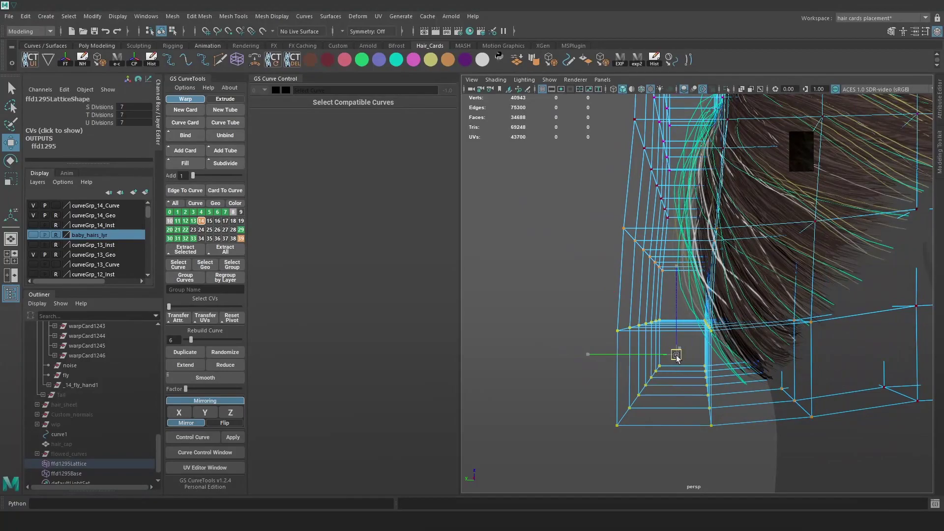
left_click_drag(680, 355, 713, 360)
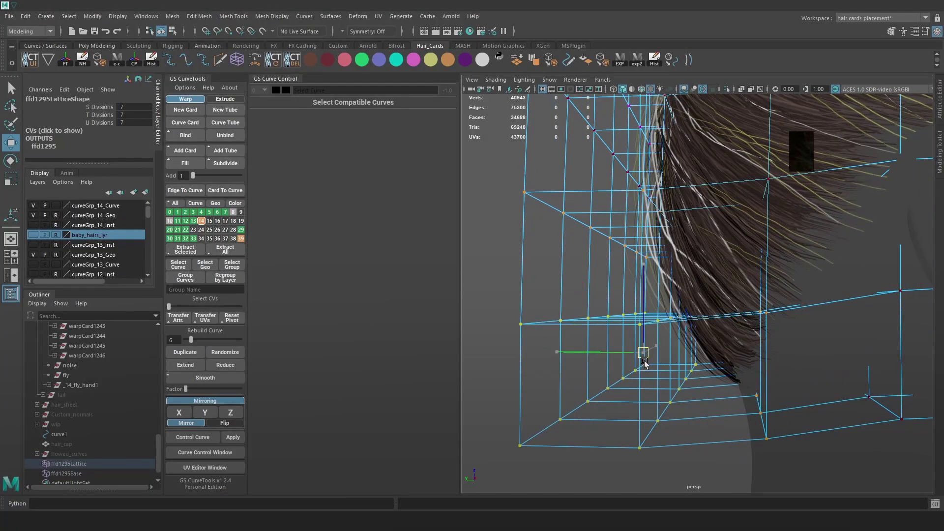
left_click_drag(646, 364, 651, 362)
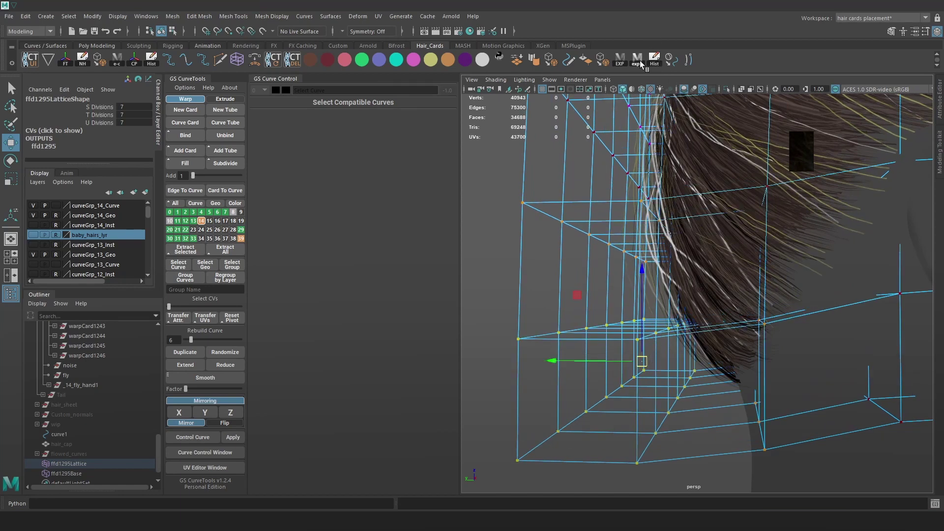
Switch to Marmoset Toolbag, hide hair_tail and examine the fly-away hairs around the nape.
left_click(149, 484)
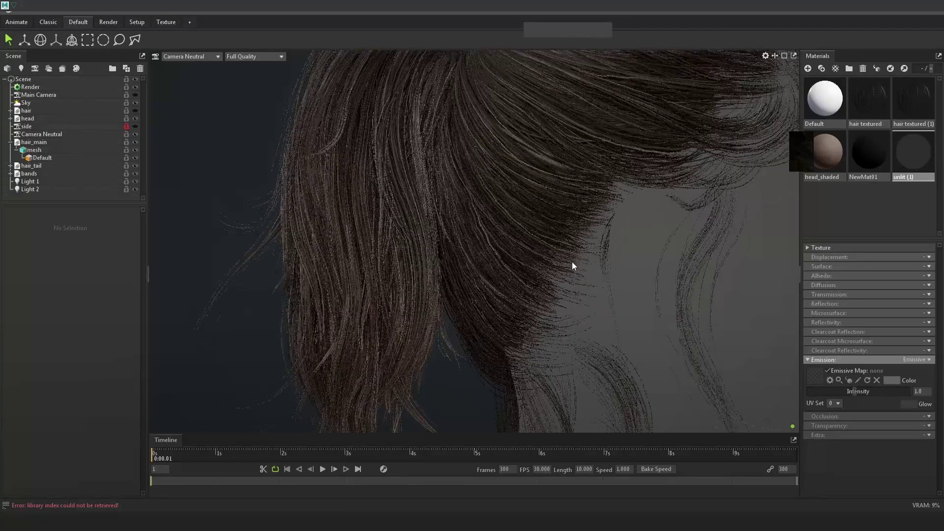
left_click_drag(633, 273, 633, 320, "alt")
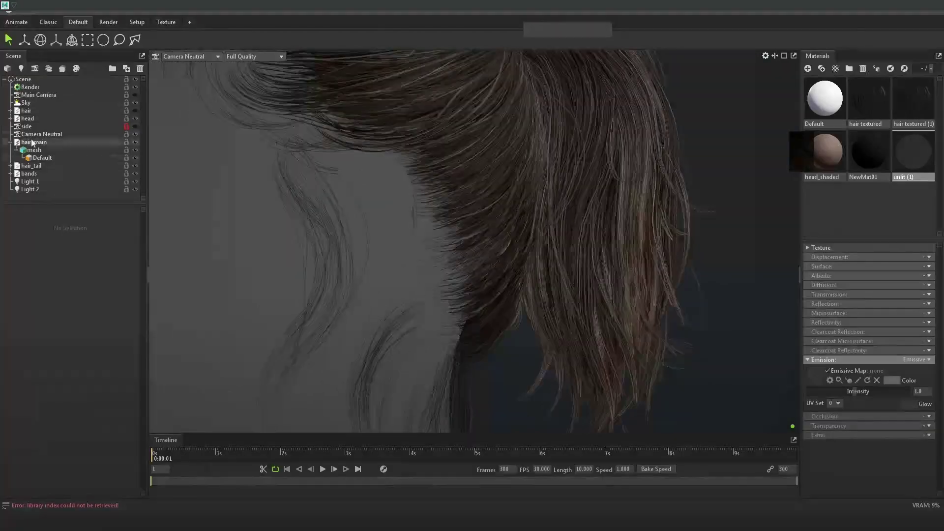
left_click(135, 166)
left_click_drag(599, 266, 606, 227, "alt")
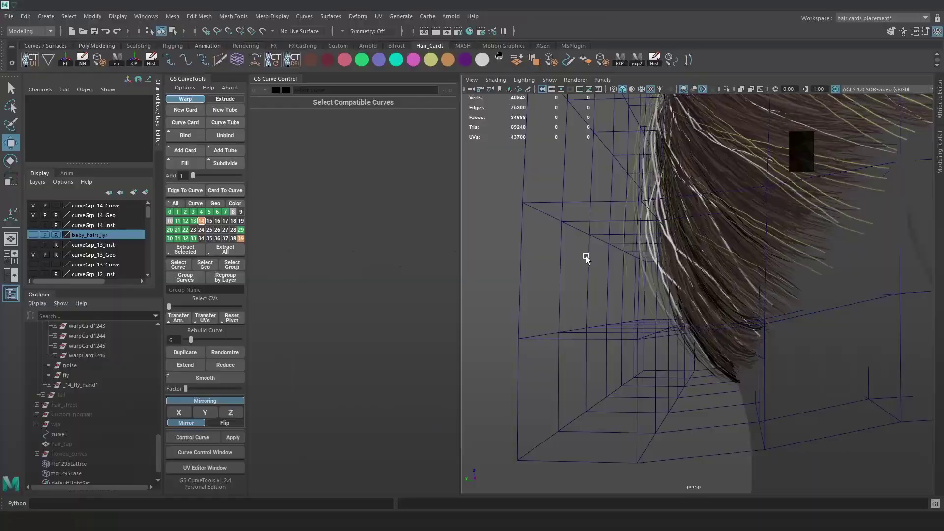
Back in Maya, return to lattice point editing and adjust the points at the back of the head.
left_click_drag(586, 257, 814, 261, "alt")
left_click(784, 268)
key("F8")
left_click_drag(762, 217, 760, 233, "alt")
left_click_drag(760, 194, 715, 343)
mouse_move(655, 348)
left_mouse_down("alt")
mouse_move(934, 352)
mouse_move(710, 211)
mouse_move(640, 352)
left_mouse_up("alt")
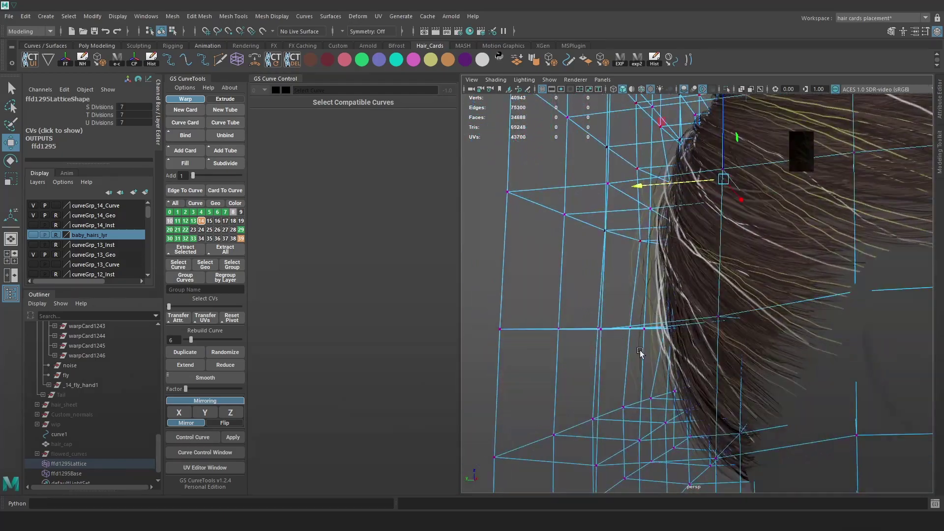
left_click_drag(618, 319, 635, 365, "alt")
left_click_drag(678, 332, 645, 334, "alt")
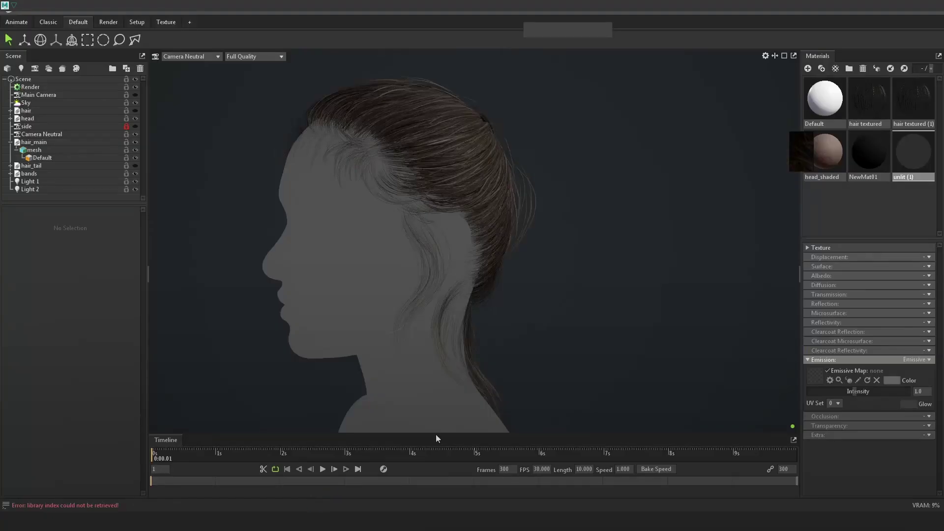
Switch to Marmoset Toolbag, toggle the hair_tail visibility and examine the rendered hairstyle from both sides.
left_click_drag(586, 291, 539, 263)
left_click(135, 166)
left_click_drag(385, 249, 682, 244)
scroll(681, 240, "up", 5)
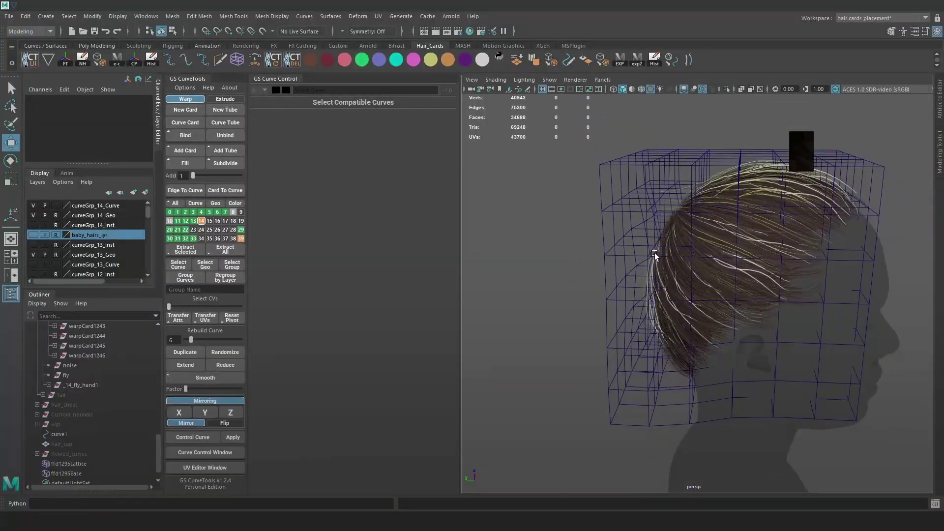
Return to Maya and isolate the _14_fly_hand1 group in wireframe view.
left_click_drag(655, 254, 688, 284, "alt")
key("4")
right_click_drag(688, 283, 569, 357, "alt")
left_click(638, 327)
right_click_drag(638, 327, 670, 283, "alt")
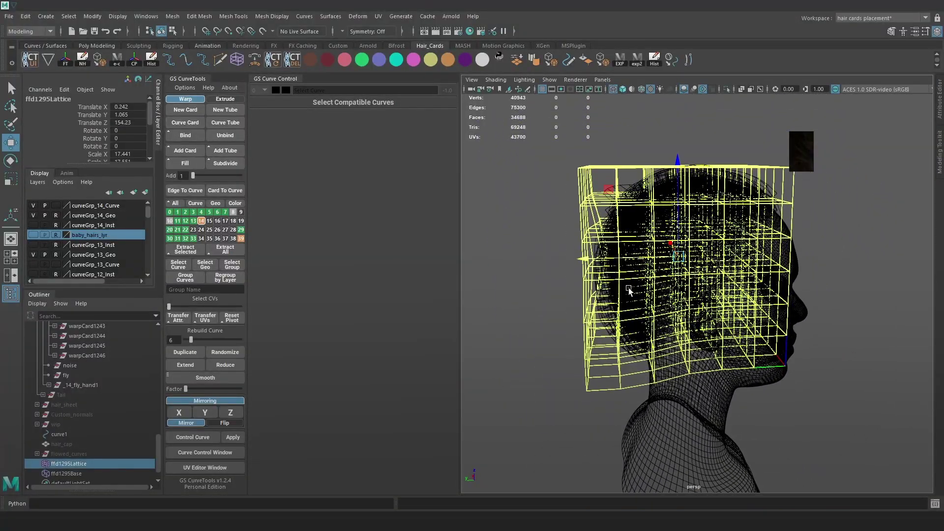
left_click(94, 385)
left_click(726, 89)
left_click(838, 386)
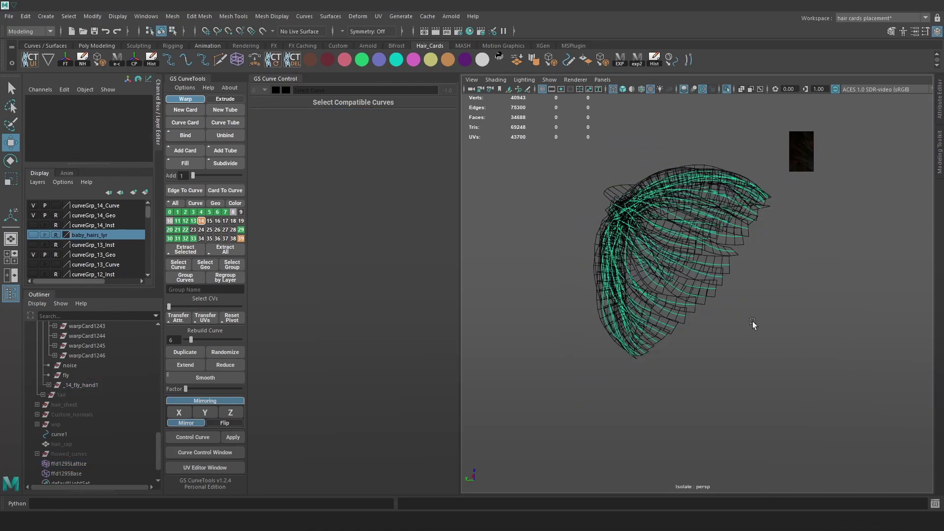
Select all the isolated fly-away curves, delete their history to bake in the lattice shape, and restore textured display.
left_click_drag(865, 396, 478, 95)
left_click(653, 63)
scroll(701, 196, "up", 2)
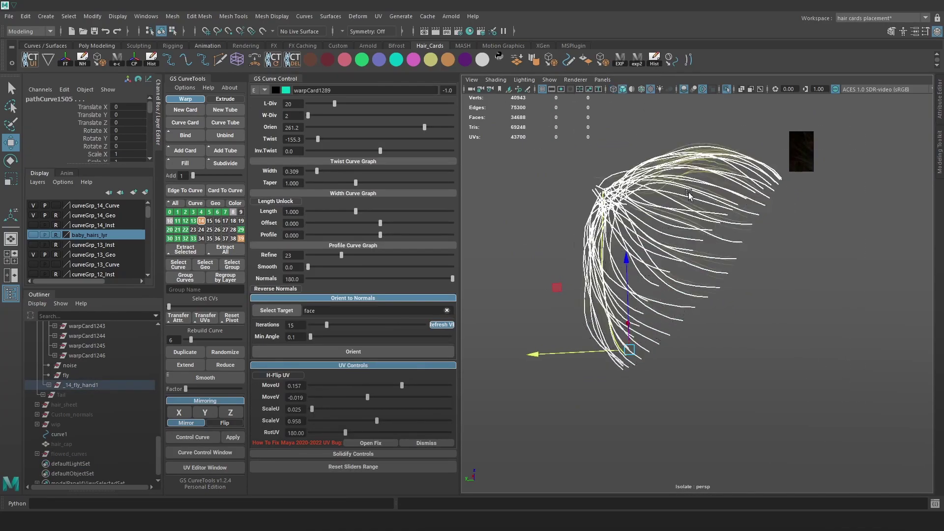
key("6")
left_click(782, 259)
left_click_drag(782, 258, 727, 293, "alt")
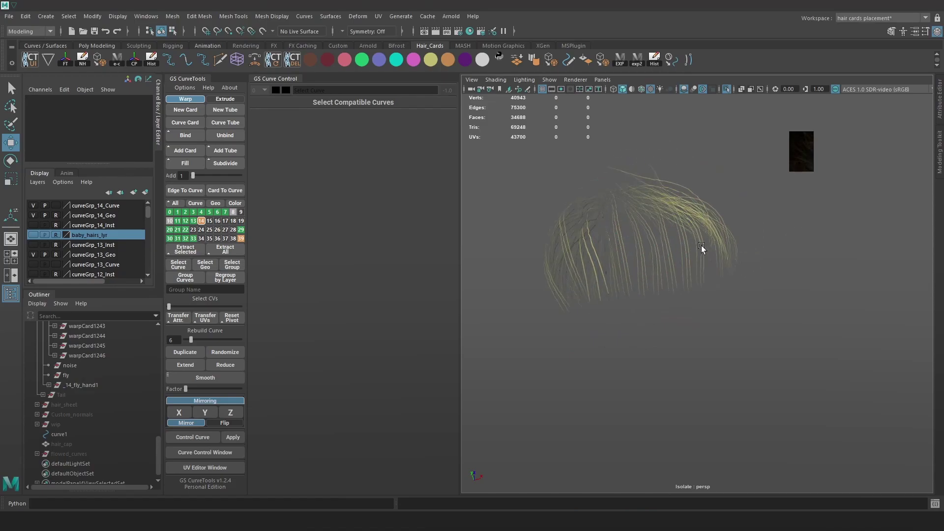
Unhide the hair_sheet group and turn off isolation to bring back the full scene.
left_click(81, 407)
left_click(780, 332)
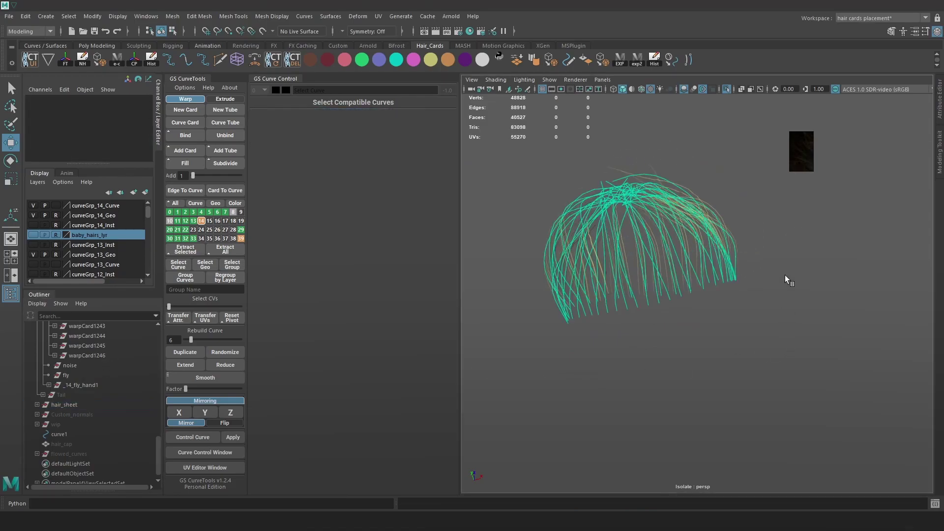
right_click_drag(787, 276, 733, 137, "alt")
left_click(727, 89)
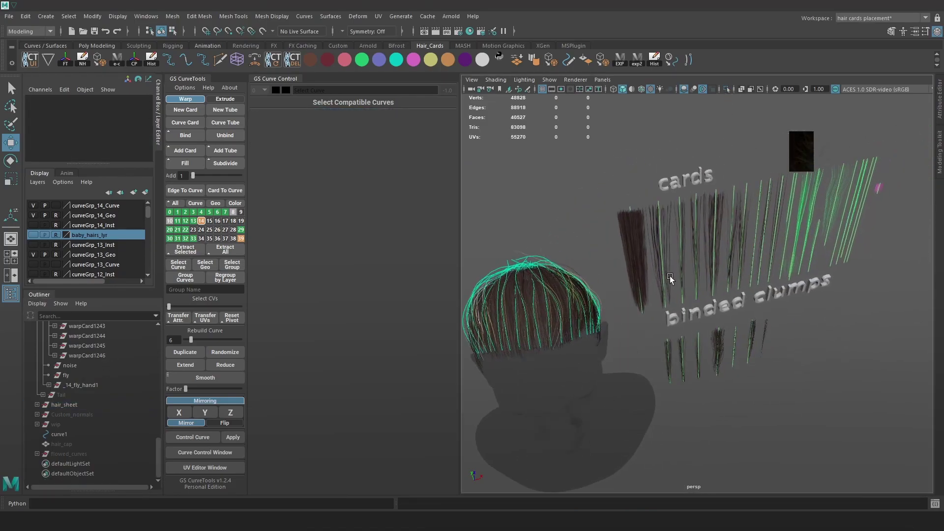
left_click(72, 406)
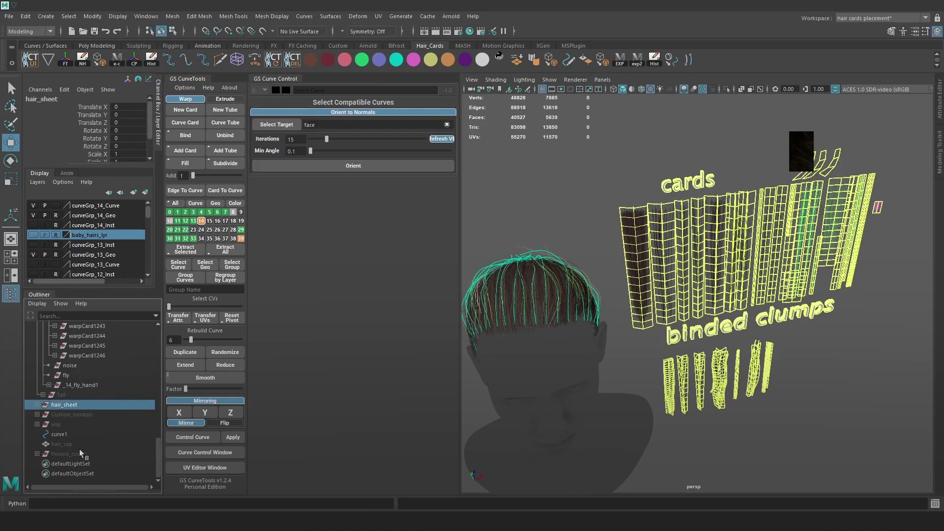
left_click(589, 238)
Examine the strand density of the textured cards in the "cards" row of the hair sheet.
left_click_drag(593, 240, 670, 264, "alt")
right_click_drag(660, 270, 704, 296, "alt")
left_click_drag(769, 274, 849, 260, "alt")
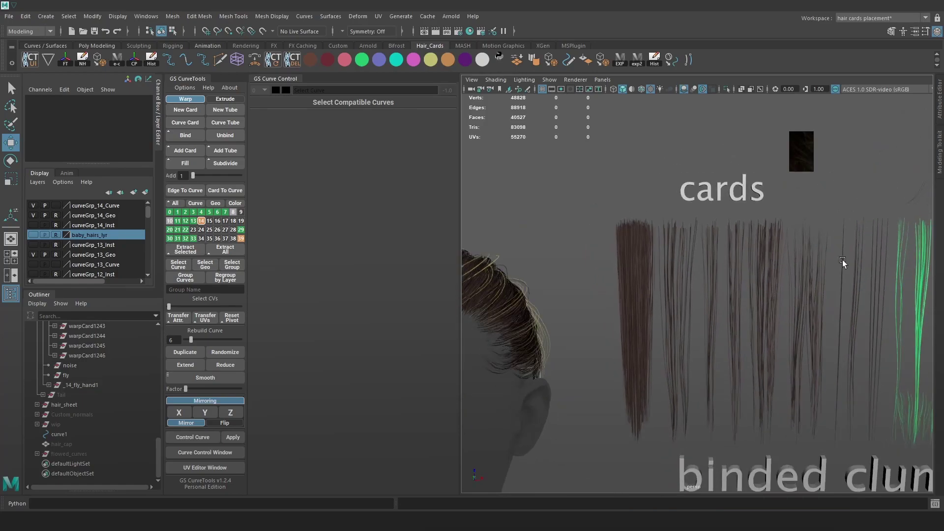
middle_click_drag(849, 259, 634, 261, "alt")
right_click_drag(634, 260, 661, 305, "alt")
middle_click_drag(661, 305, 730, 282, "alt")
right_click_drag(731, 282, 661, 276, "alt")
middle_click_drag(660, 276, 801, 287, "alt")
right_click_drag(801, 287, 737, 282, "alt")
middle_click_drag(682, 289, 709, 288, "alt")
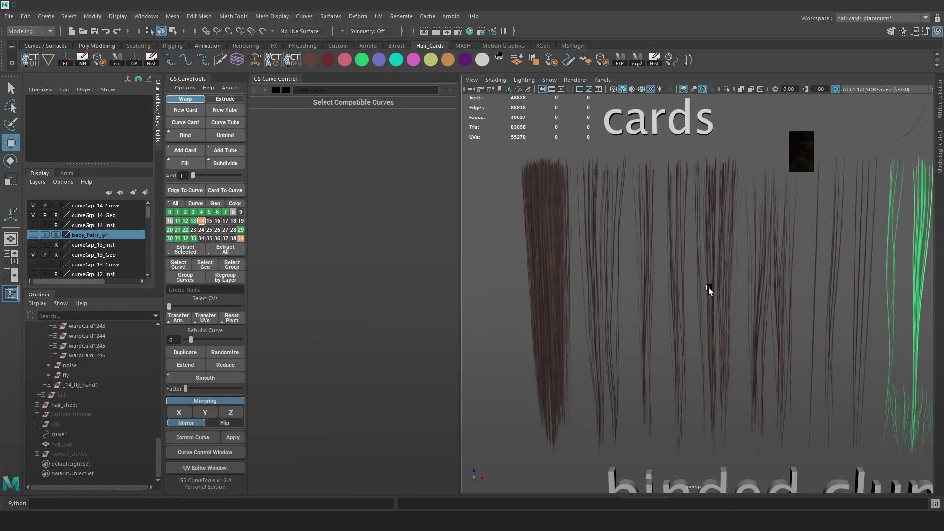
Try to transfer the UVs of a thin-strand card in the hair sheet to two selected fly-away cards.
left_click(679, 268)
left_click_drag(679, 268, 700, 324, "alt")
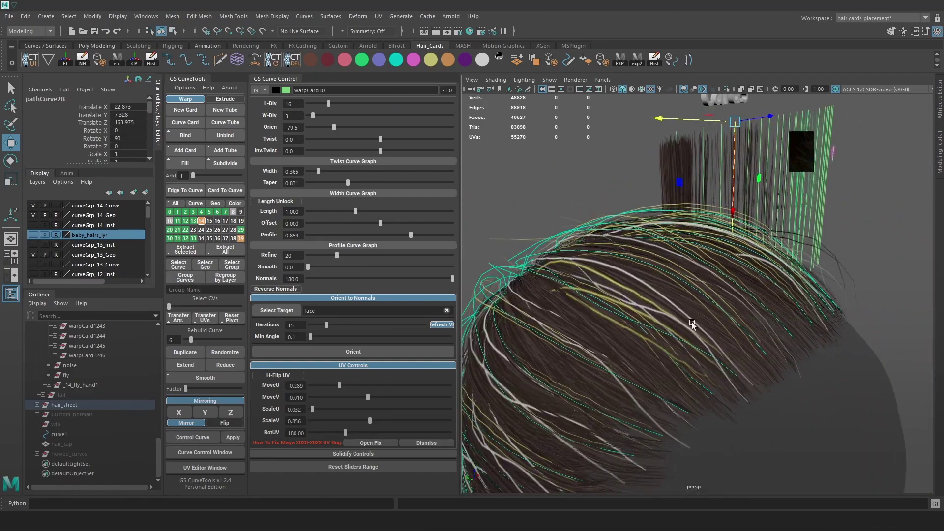
left_click(615, 312)
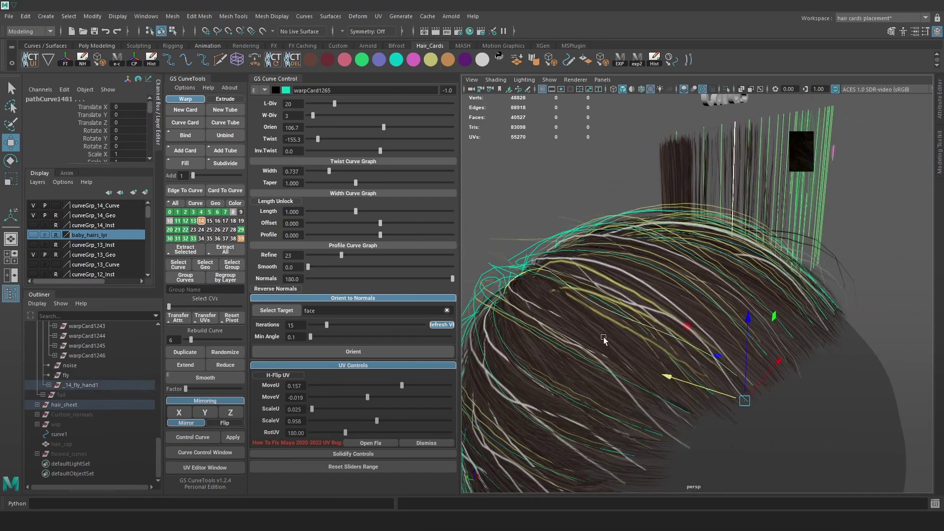
key("f")
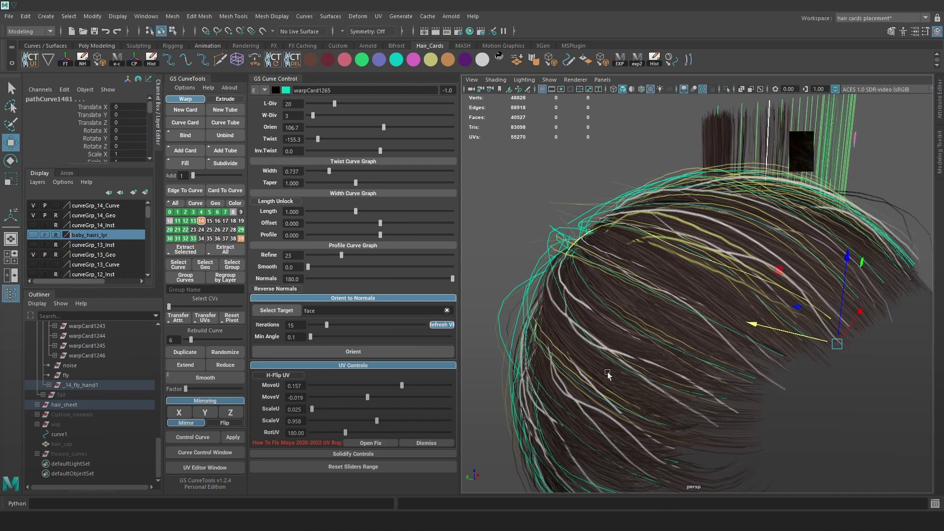
left_click(603, 373)
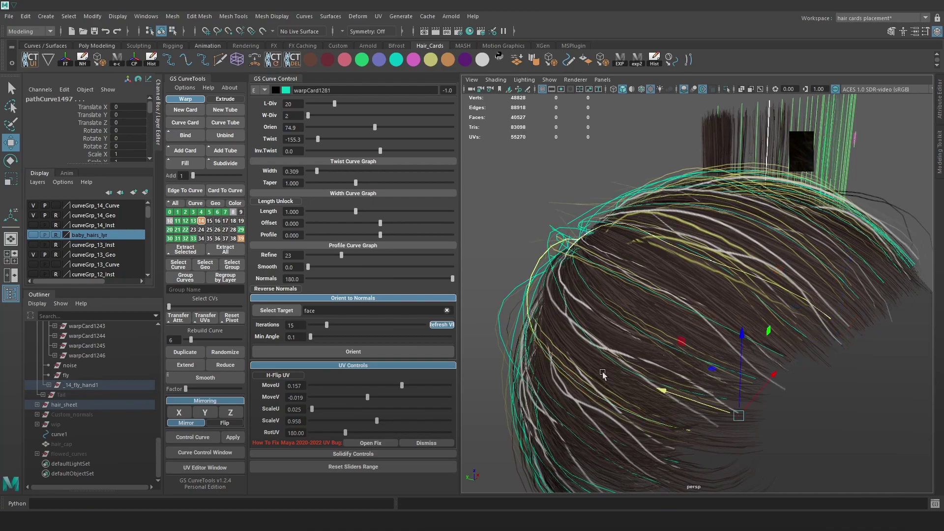
left_click(207, 319)
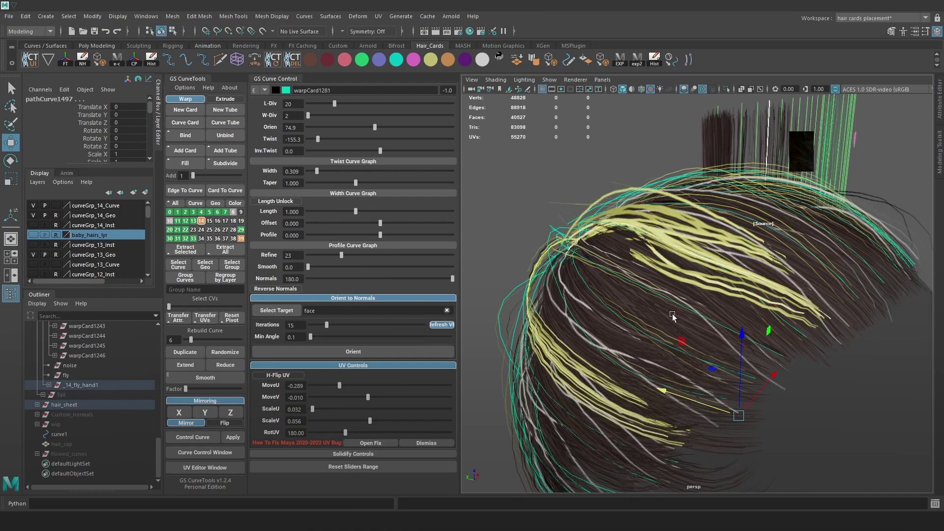
Narrow the two selected fly-away cards to a width of 0.206.
left_click_drag(674, 314, 657, 314, "alt")
scroll(657, 314, "down", 3)
left_click_drag(703, 352, 694, 355)
key("ctrl+z")
left_click_drag(798, 188, 797, 186)
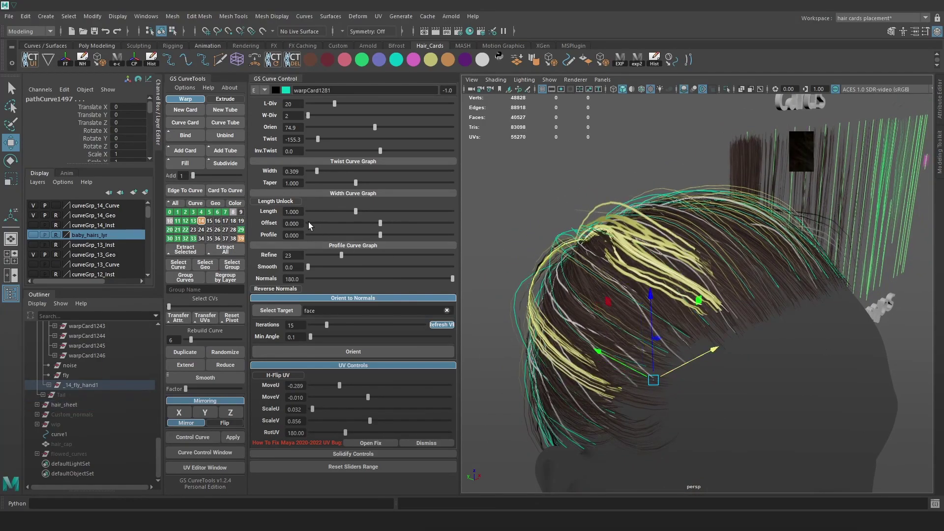
left_click_drag(321, 170, 314, 171)
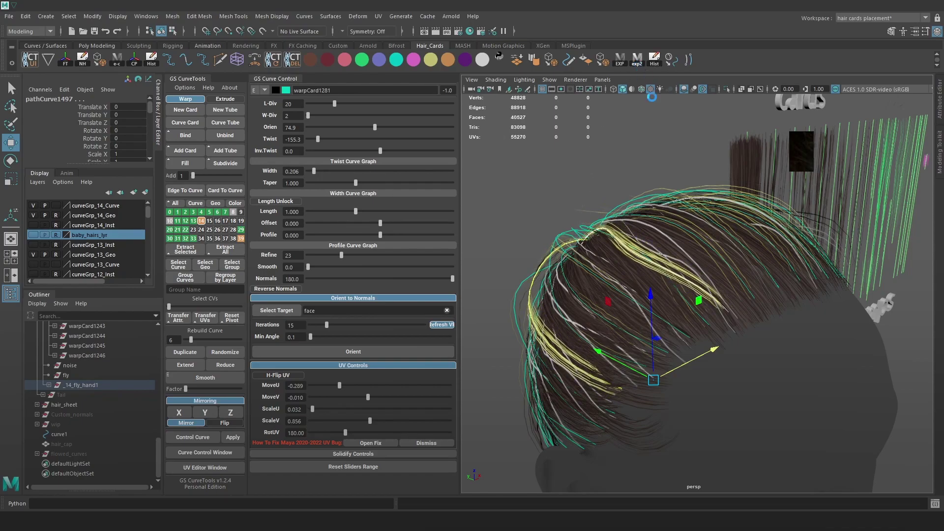
Switch to Marmoset Toolbag and examine the fly-away strands around the front hairline of the rendered hair.
left_click(642, 238)
key("alt+Tab")
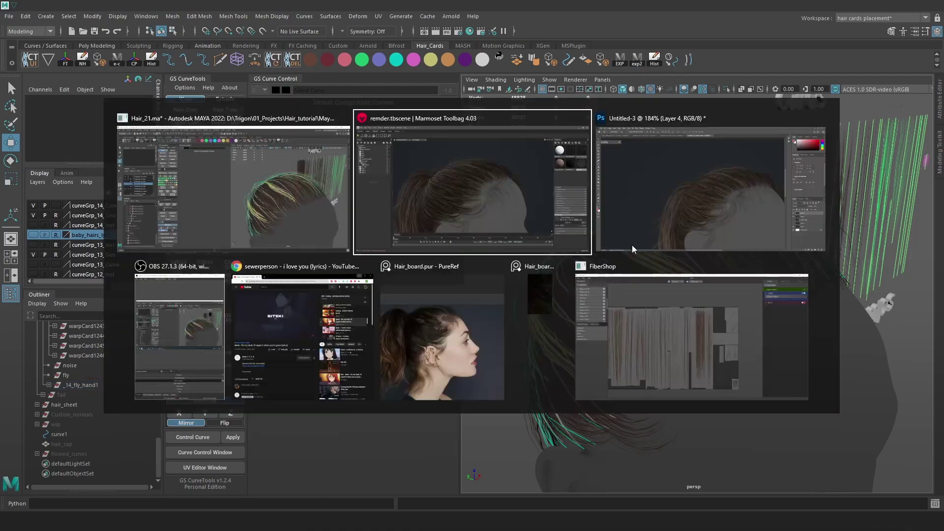
scroll(594, 261, "down", 2)
left_click_drag(593, 258, 546, 282)
scroll(547, 281, "down", 3)
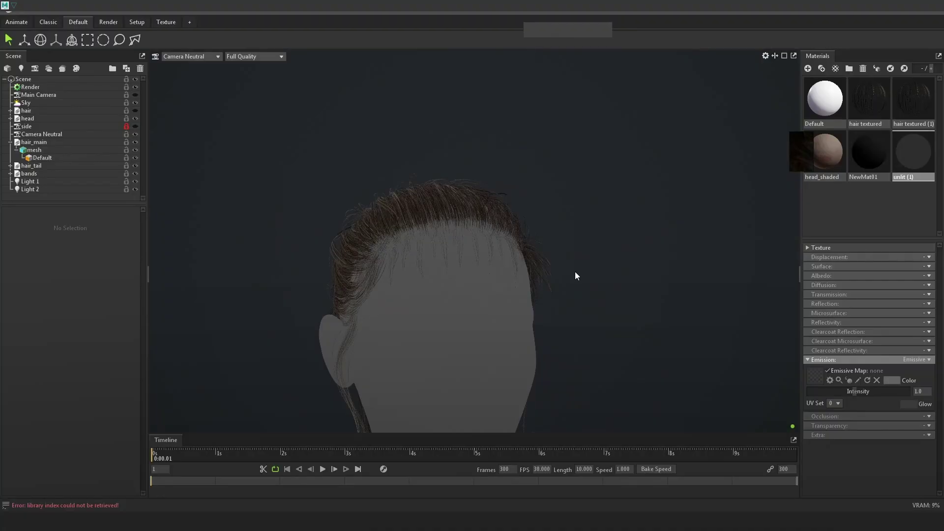
Return to Maya, undo the fly-away width change and UV transfer, and clear the selection.
key("alt+Tab")
key("ctrl+z")
key("ctrl+z")
key("ctrl+z")
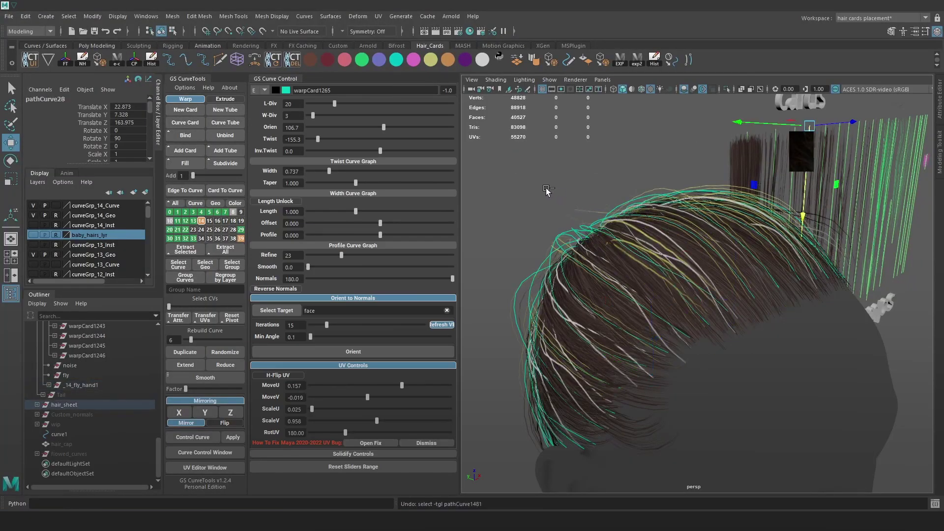
left_click(547, 187)
left_click_drag(676, 246, 586, 236, "alt")
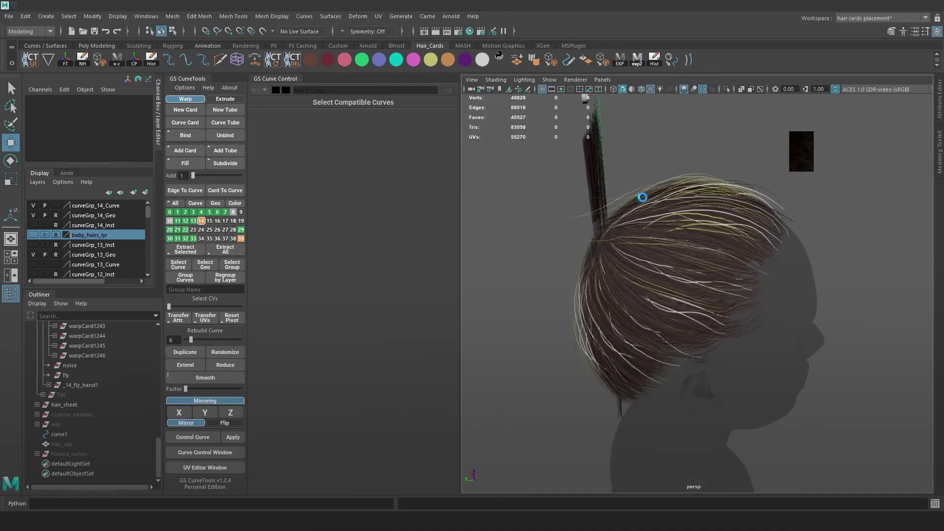
Switch to Marmoset Toolbag and examine the rendered ponytail's strands from the side and back.
key("alt+Tab")
left_click_drag(598, 257, 643, 265, "alt")
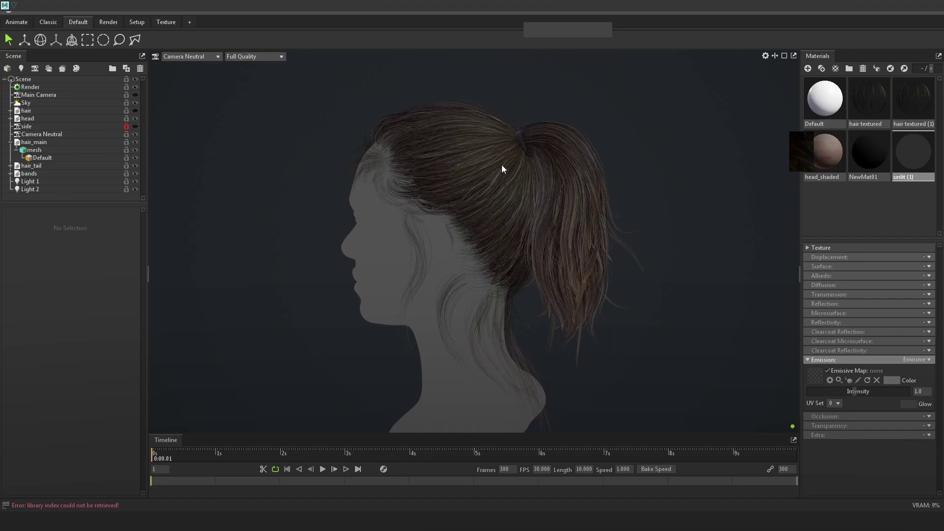
mouse_move(499, 163)
left_mouse_down("alt")
mouse_move(512, 185)
mouse_move(499, 188)
mouse_move(533, 182)
mouse_move(341, 184)
mouse_move(363, 183)
left_mouse_up("alt")
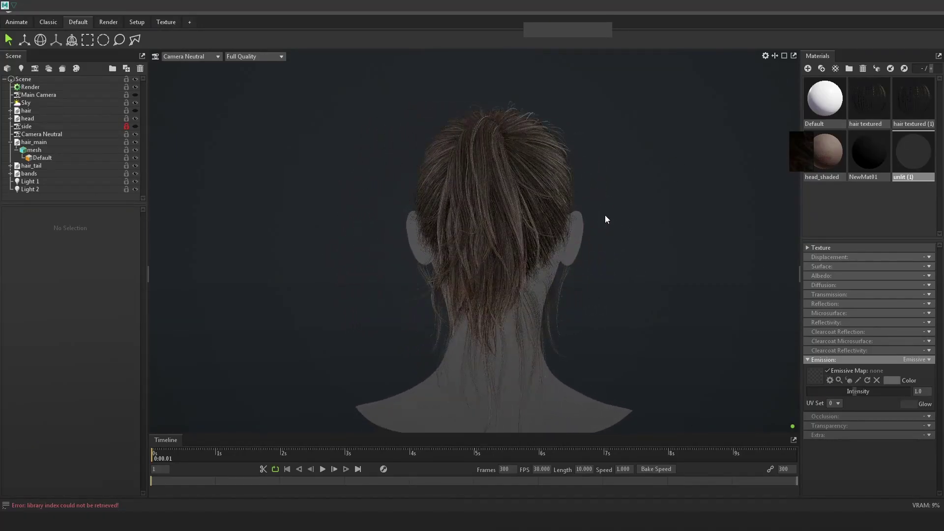
left_click_drag(676, 233, 655, 234, "alt")
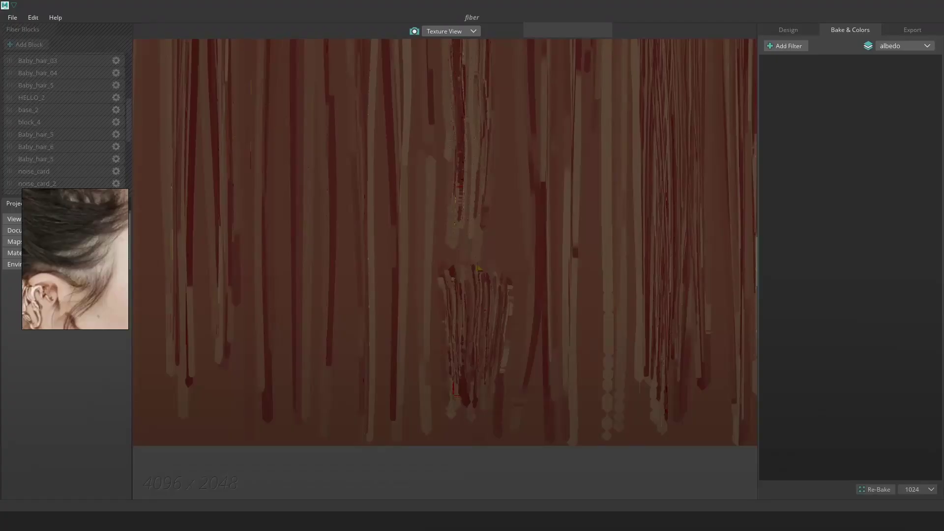
Export all the hair texture maps from FiberShop as separate JPG images with the "fiber" name prefix.
left_click(910, 31)
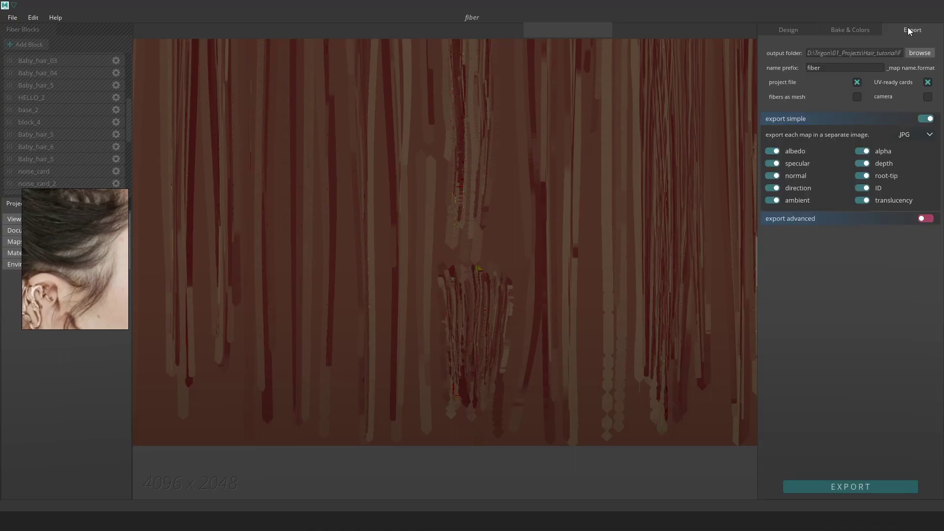
left_click(881, 486)
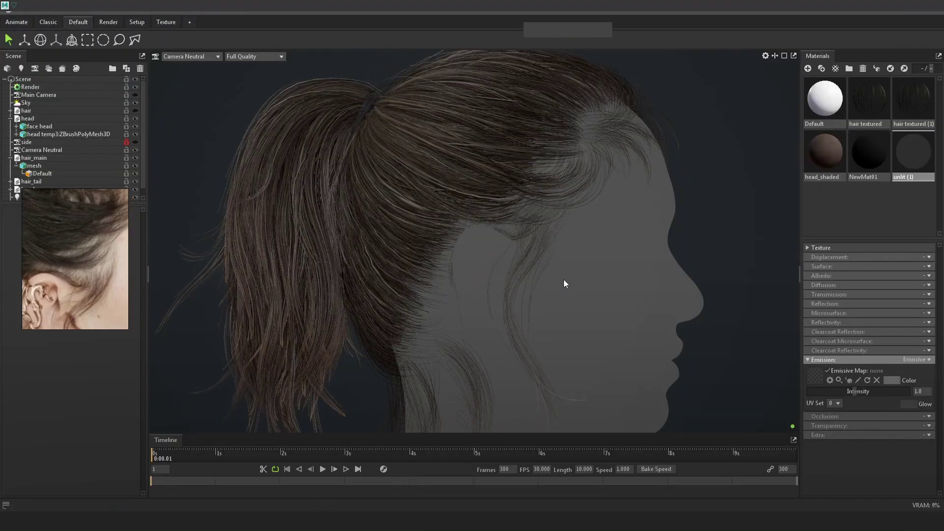
right_click_drag(563, 280, 663, 285, "alt")
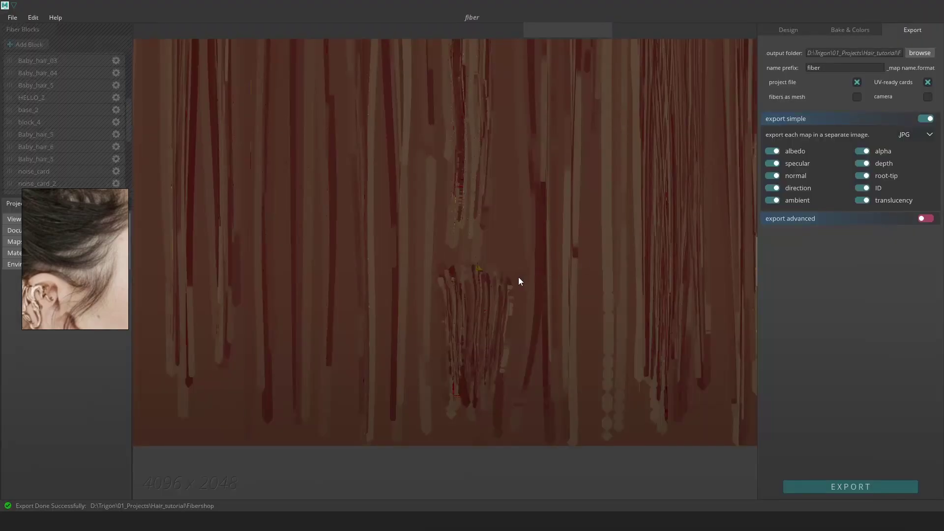
Return to Maya and place a duplicated transition-hair card at the temple, with an orientation of -127.
key("alt+Tab")
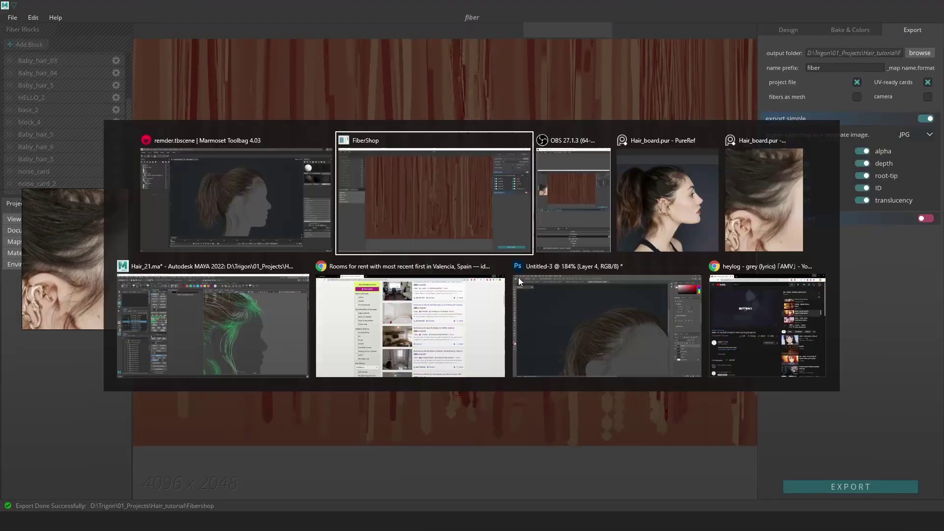
left_click(252, 341)
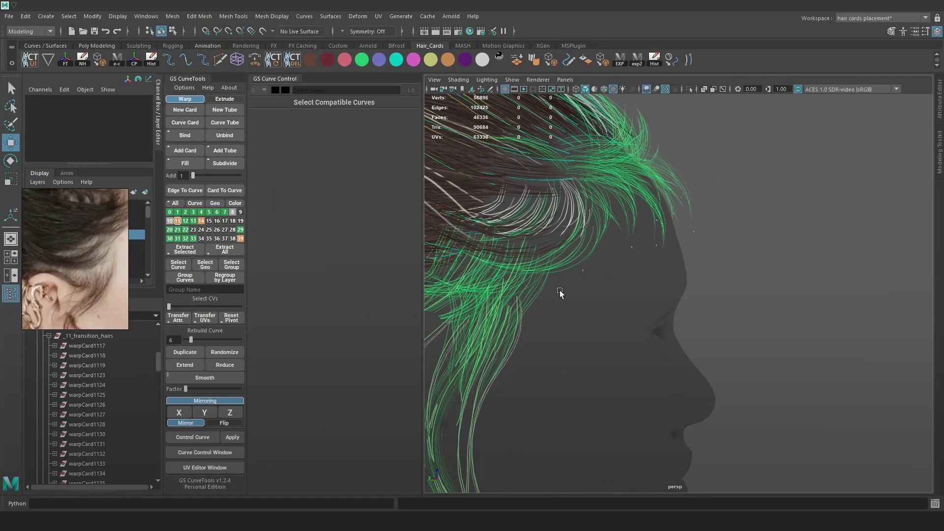
left_click(502, 294)
left_click_drag(502, 294, 657, 308, "alt")
left_click_drag(609, 276, 666, 263)
key("ctrl+z")
key("w")
left_click_drag(662, 244, 685, 261)
key("e")
left_click_drag(329, 128, 318, 128)
left_click_drag(806, 165, 918, 154, "alt")
Rebuild the new temple card's curve with a value of 2 and move its control vertices to bend it back toward the ear.
key("4")
key("F9")
left_click(608, 385)
key("w")
left_click_drag(608, 386, 566, 362)
key("ctrl+z")
left_click_drag(191, 340, 187, 340)
right_click_drag(879, 190, 815, 191)
left_click(571, 342)
left_click_drag(572, 343, 615, 345)
left_click(577, 359, "shift")
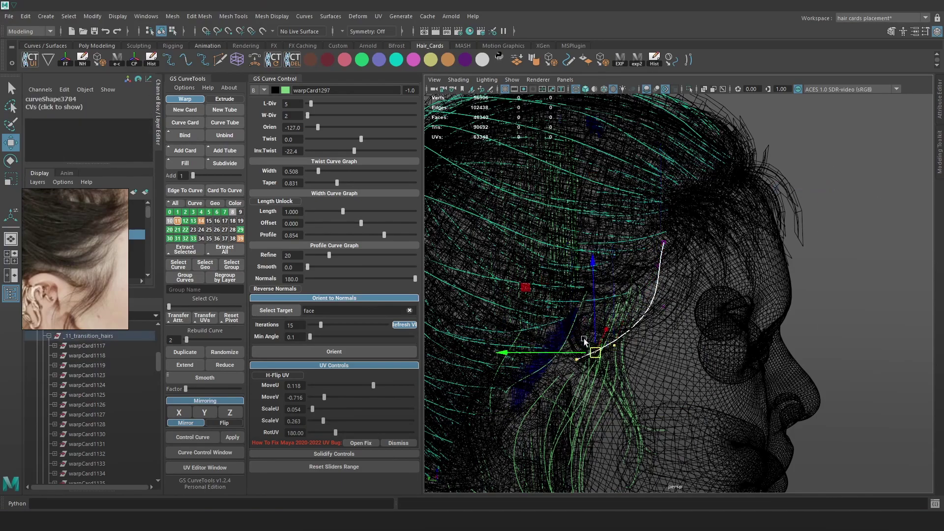
Rotate and move the temple card's control vertices so it sweeps along the curved hairline strands above the ear.
key("6")
key("e")
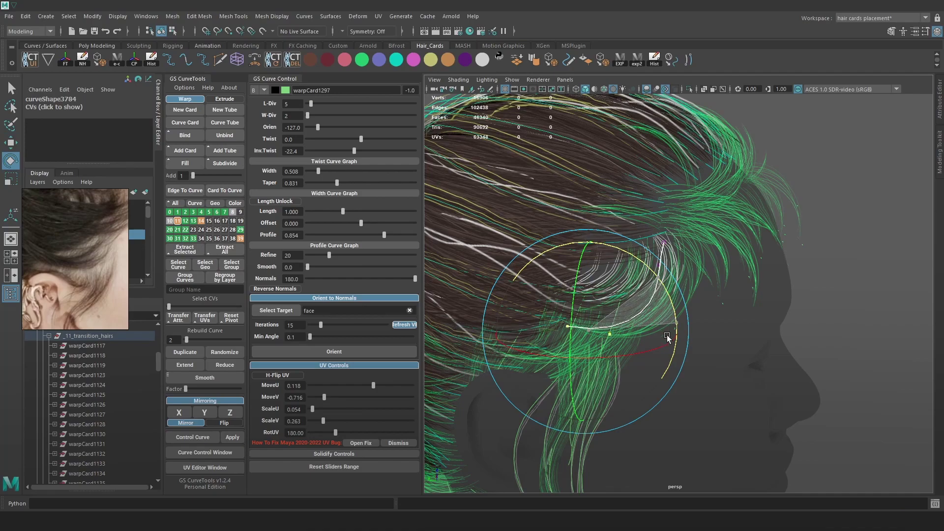
left_click_drag(668, 337, 667, 341)
key("w")
left_click_drag(586, 331, 583, 320)
key("4")
left_click(664, 308)
left_click_drag(664, 307, 651, 325)
key("6")
left_click(659, 265)
left_click_drag(660, 265, 656, 270)
right_click_drag(887, 190, 910, 168)
left_click(647, 304)
Assign the purple material to the temple card, and move and rotate the whole card to fit the scalp.
left_click(413, 63)
left_click_drag(663, 244, 662, 254)
key("e")
left_click_drag(723, 205, 719, 199)
left_click_drag(717, 269, 654, 318, "alt")
left_click_drag(675, 233, 650, 238)
key("w")
left_click_drag(681, 283, 600, 275, "alt")
left_click_drag(640, 245, 646, 247)
left_click_drag(650, 249, 630, 312, "alt")
Crop and move the floating reference image off the outliner, and isolate the _11_transition_hairs group.
left_click_drag(127, 328, 88, 297)
right_click_drag(55, 246, 898, 203)
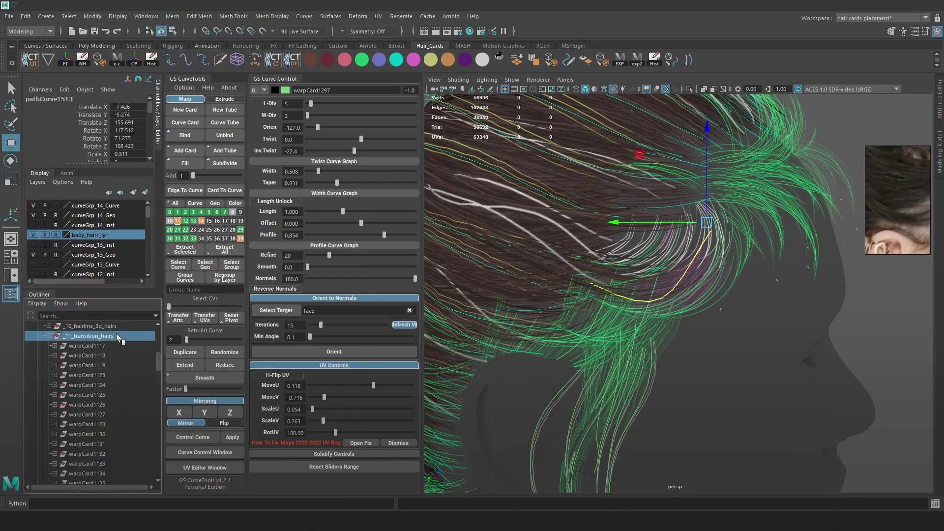
left_click(117, 337)
key("ctrl+1")
left_click(739, 291)
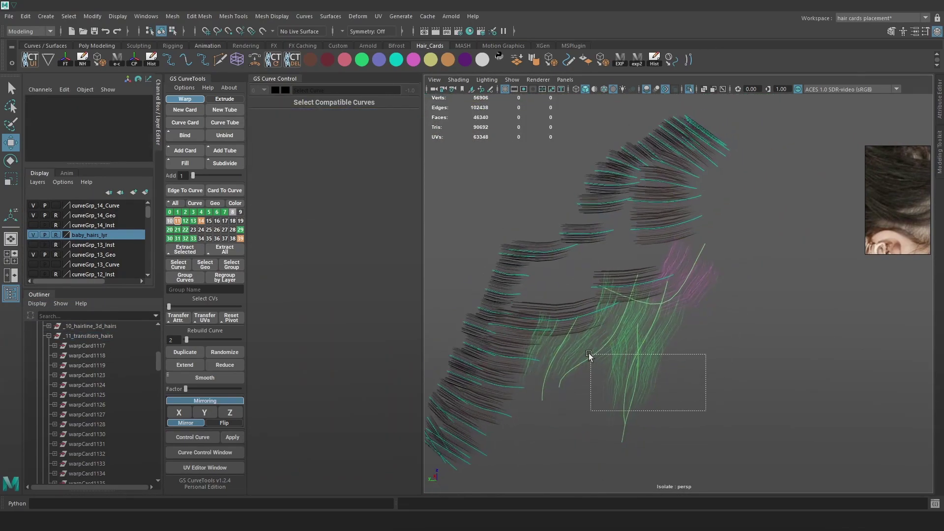
Mirror the five longer transition cards around the temple and ear across X, and turn off isolation.
left_click_drag(556, 345, 556, 345)
left_click(713, 272)
left_click_drag(696, 244, 680, 245)
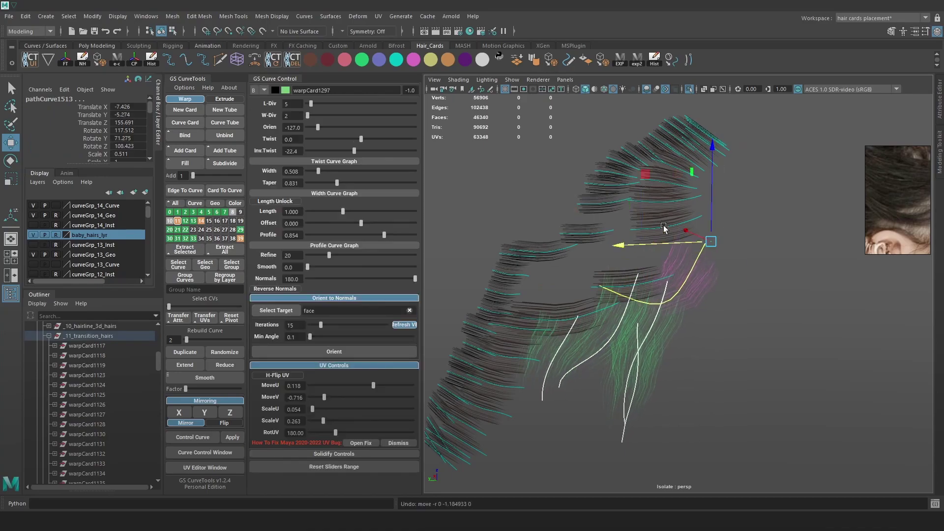
left_click(181, 415)
left_click_drag(757, 308, 613, 291, "alt")
key("ctrl+1")
Rotate the mirrored temple card on the opposite side of the head to fit its hairline.
left_click(864, 336)
left_click_drag(864, 336, 771, 375, "alt")
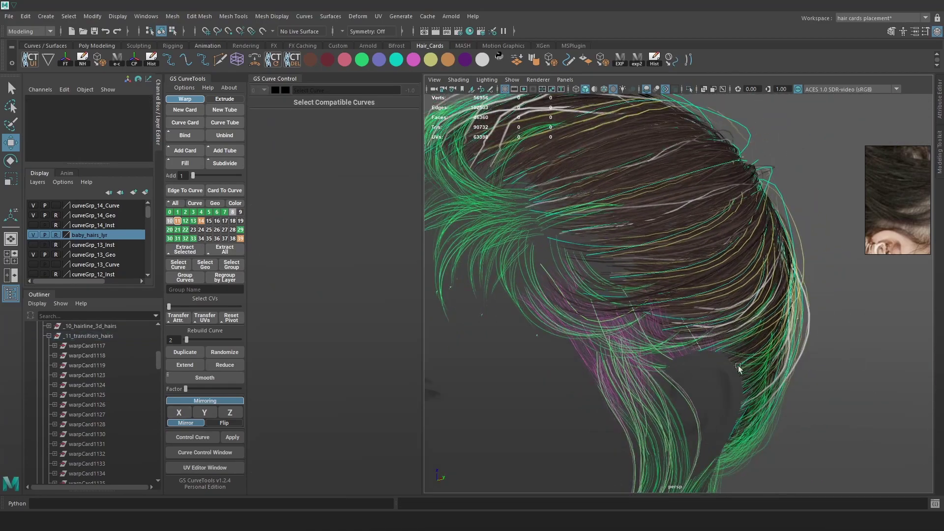
scroll(772, 375, "up", 3)
left_click(474, 272)
key("e")
left_click_drag(468, 276, 462, 289)
scroll(646, 276, "down", 2)
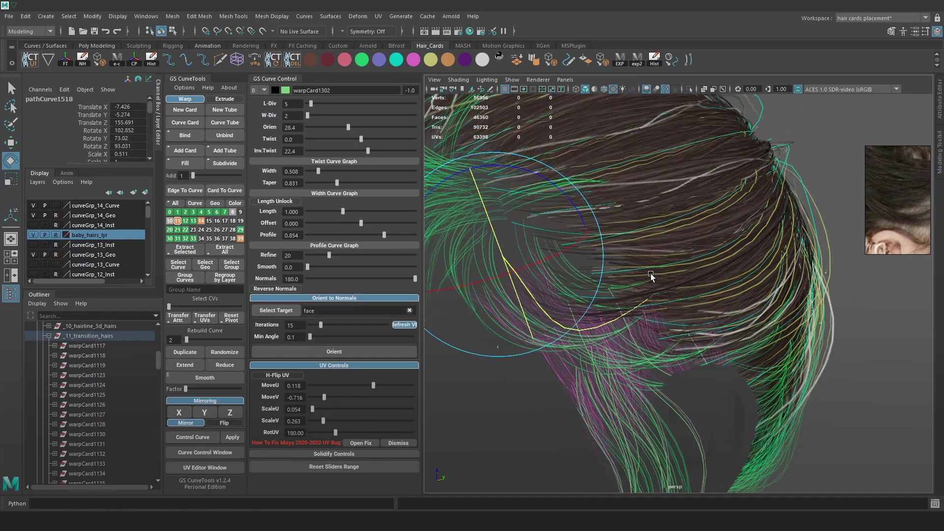
Duplicate the transition card above the ear and move the copy up onto the hair behind the temple.
left_click(646, 276)
left_click_drag(646, 277, 731, 314, "alt")
scroll(773, 285, "up", 3)
scroll(768, 285, "up", 2)
middle_click_drag(767, 285, 674, 283, "alt")
middle_click_drag(746, 227, 729, 274, "alt")
left_click(645, 279)
key("w")
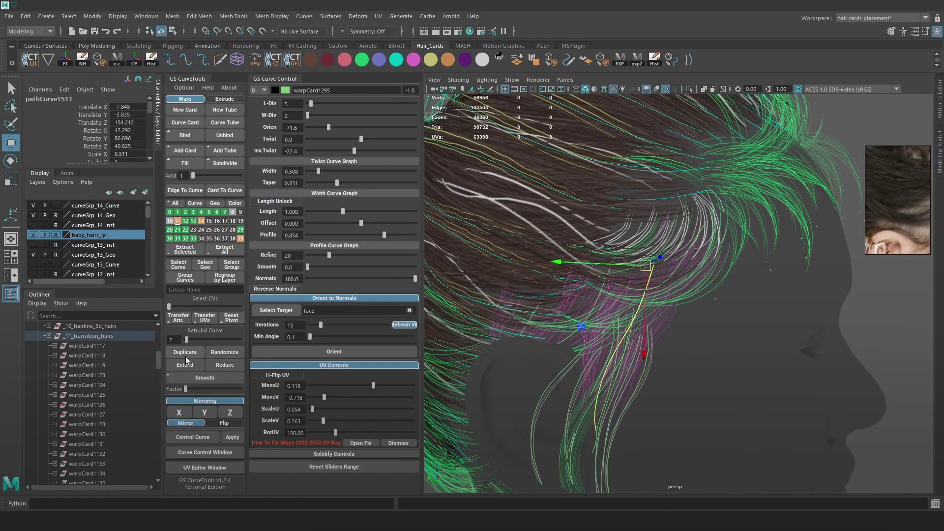
left_click_drag(655, 265, 618, 213)
key("e")
key("w")
left_click_drag(645, 258, 645, 247)
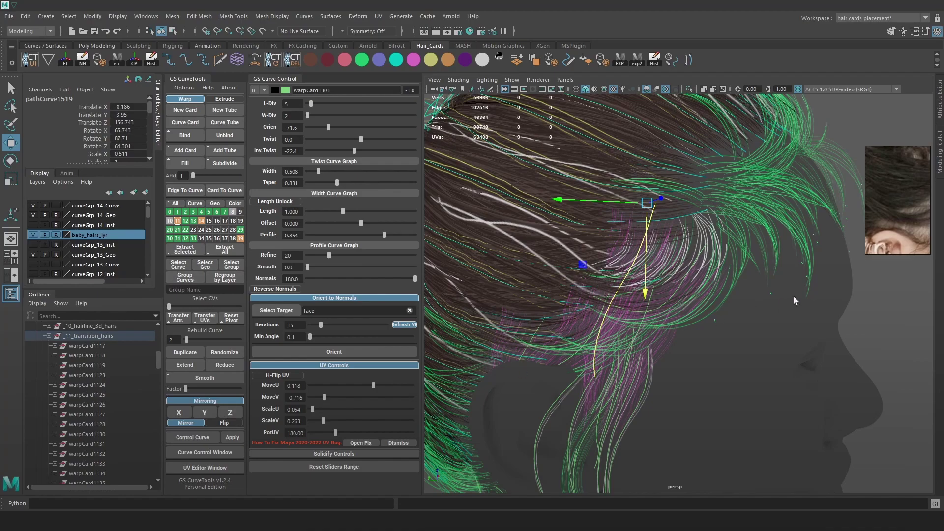
Move and rotate the duplicated card's control vertices so it curves back along the strands behind the temple.
mouse_move(707, 319)
right_mouse_down("alt")
mouse_move(672, 310)
mouse_move(701, 315)
right_mouse_up("alt")
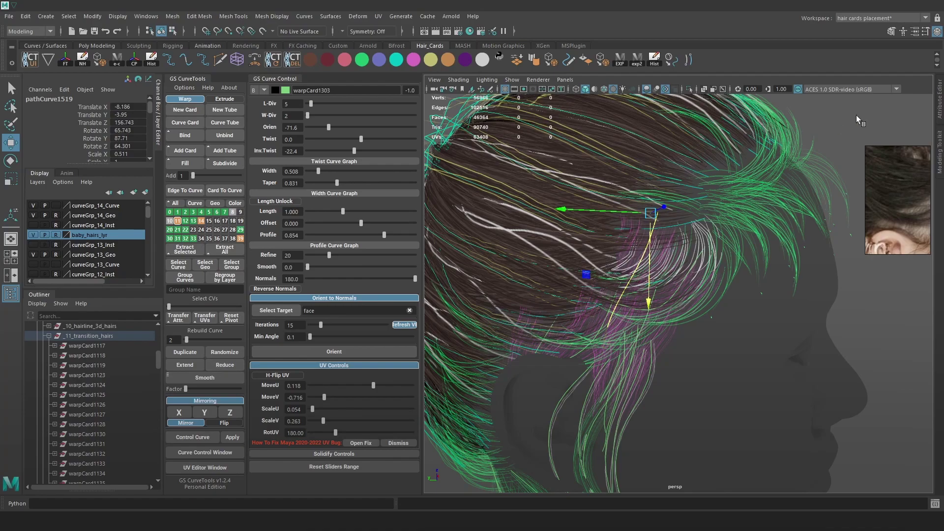
left_click(636, 322)
left_click_drag(638, 297, 638, 296)
key("e")
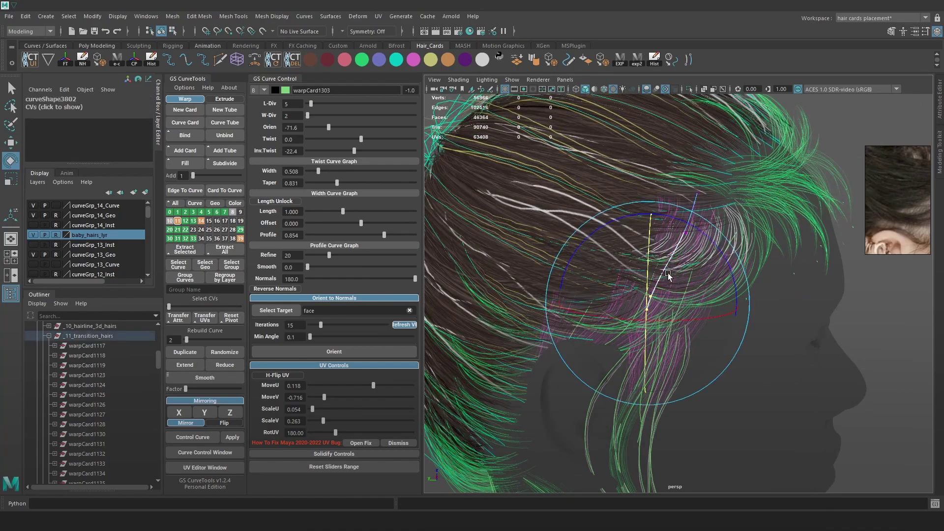
key("w")
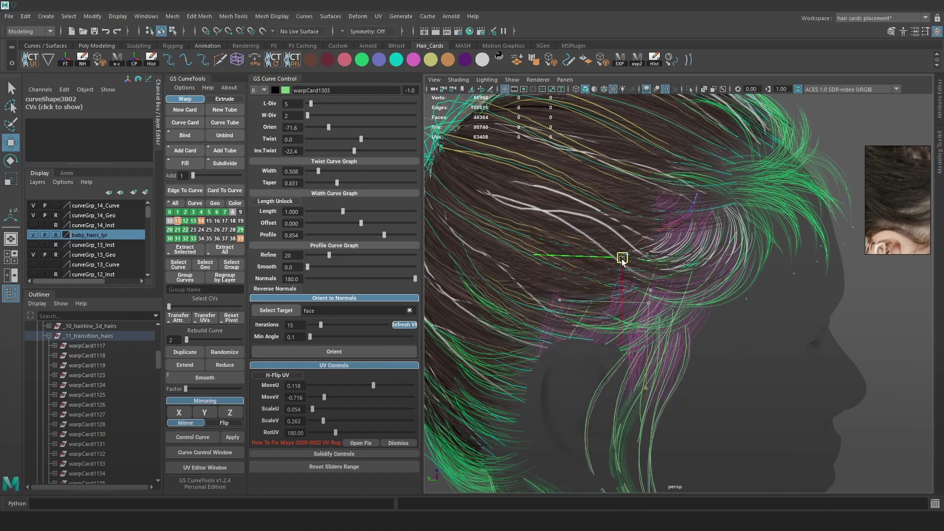
key("e")
left_click_drag(697, 214, 721, 285)
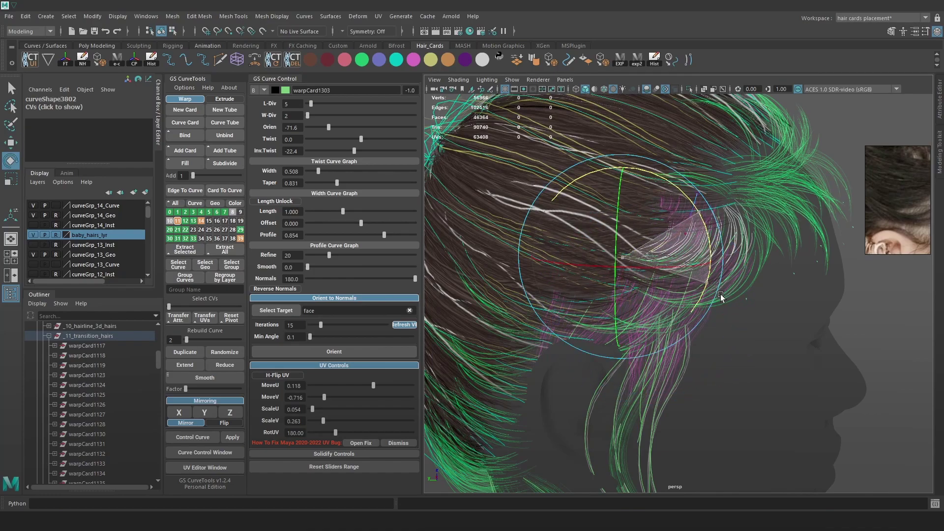
key("w")
mouse_move(633, 259)
left_mouse_down("alt")
mouse_move(665, 278)
mouse_move(649, 278)
left_mouse_up("alt")
key("4")
key("6")
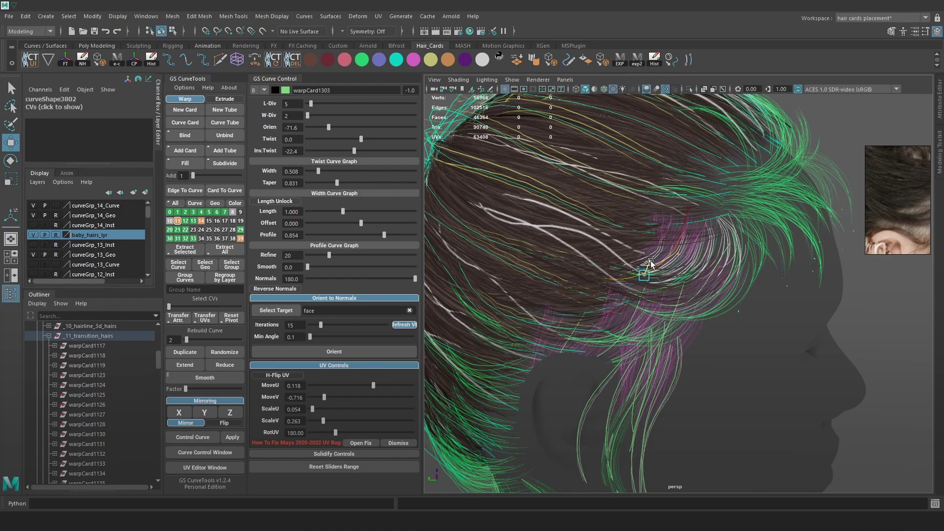
Set the new card's orientation to about -89.2 and mirror it across X.
left_click_drag(657, 264, 531, 178, "alt")
key("f")
scroll(656, 276, "down", 4)
left_click_drag(659, 280, 702, 297, "alt")
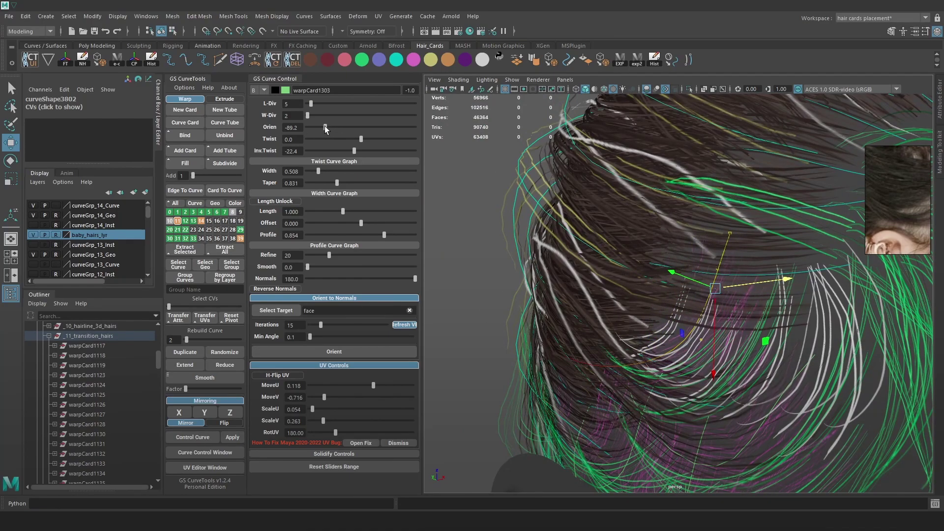
left_click_drag(590, 236, 667, 247, "alt")
right_click_drag(674, 300, 723, 267)
left_click(177, 414)
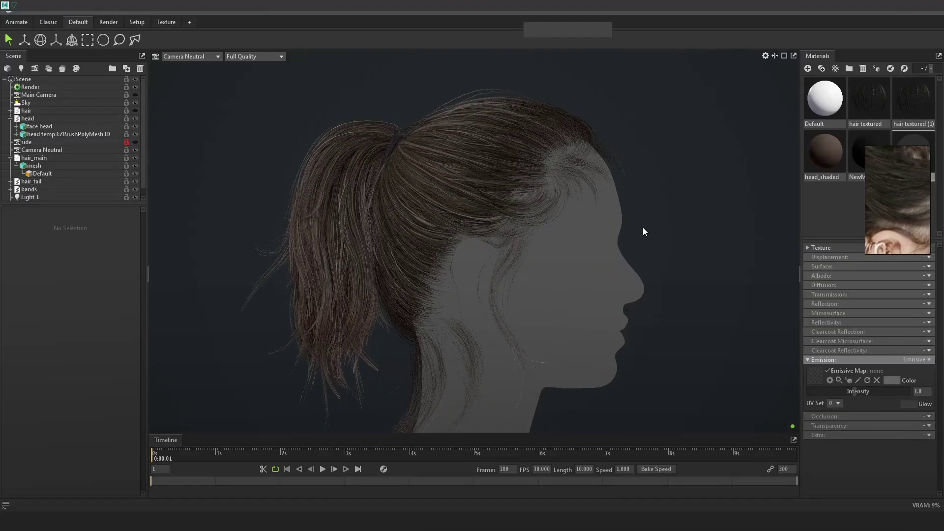
In Maya, duplicate a long transition card in front of the ear and move the copy forward onto the temple hairline.
left_click_drag(642, 227, 521, 255)
scroll(521, 255, "up", 2)
left_click_drag(909, 204, 767, 226)
left_click_drag(788, 169, 867, 132)
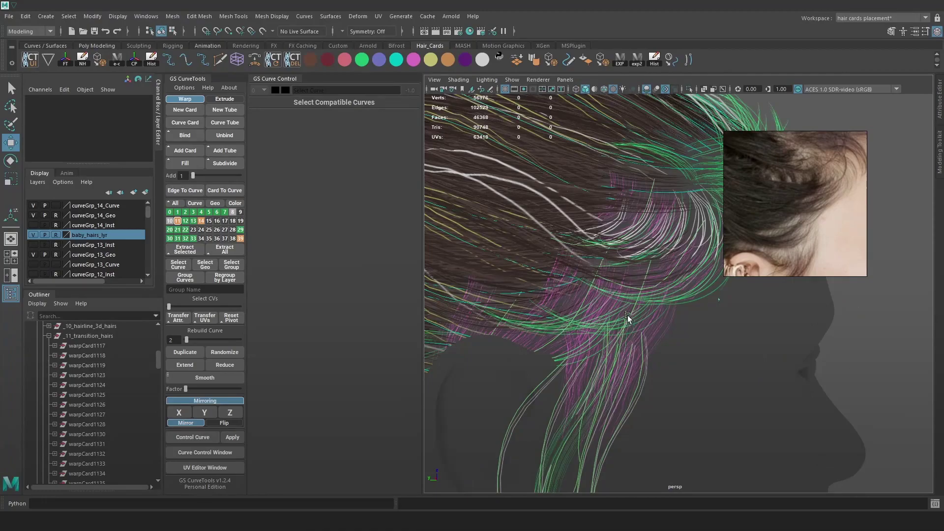
left_click(630, 315)
left_click(182, 354)
left_click_drag(624, 290, 644, 295, "alt")
left_click_drag(652, 256, 704, 291)
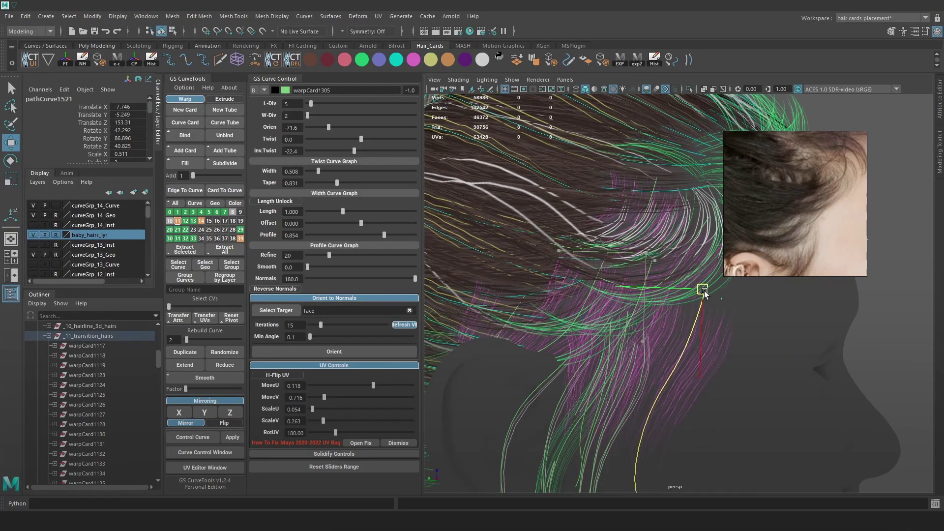
Rotate the duplicated temple card along the hairline and reduce its curve points twice.
key("e")
left_click_drag(735, 373, 687, 377)
key("w")
left_click_drag(688, 370, 687, 312, "alt")
left_click(229, 367)
left_click(230, 368)
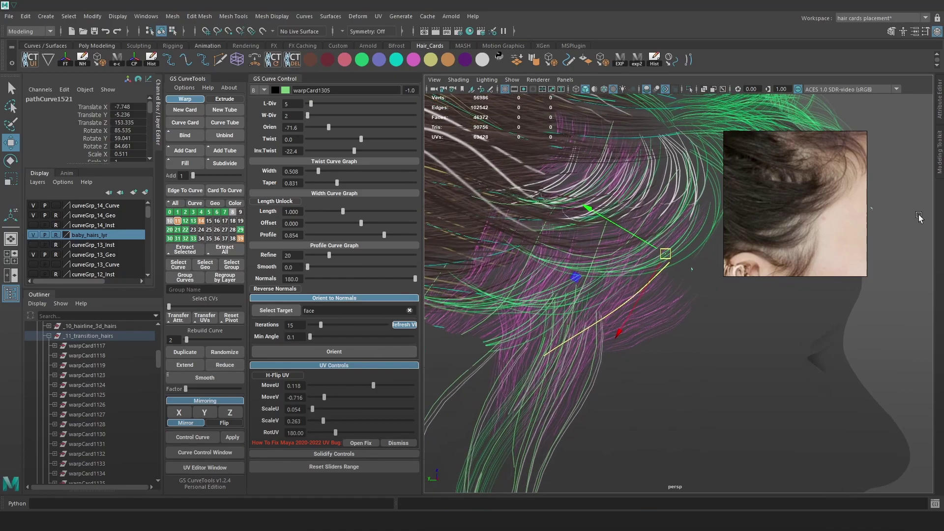
left_click(920, 218)
left_click(645, 296)
key("e")
left_click_drag(630, 308, 631, 309)
key("w")
Set the temple card's length divisions to 4, its orientation to -86.7 and its width to 0.416.
left_click_drag(556, 359, 269, 161, "alt")
left_click_drag(311, 104, 310, 105)
left_click_drag(541, 301, 573, 268, "alt")
left_click_drag(329, 127, 325, 127)
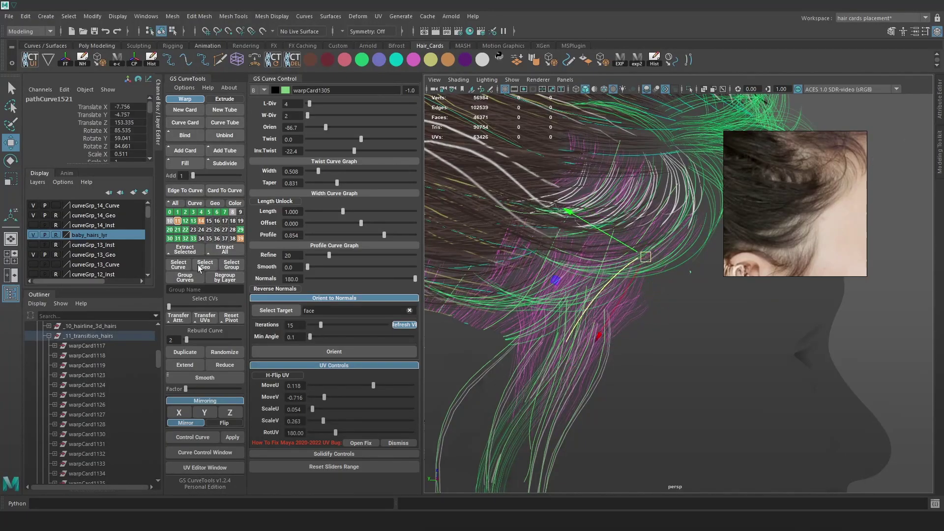
left_click_drag(319, 171, 316, 172)
Compare the temple card with the reference photo in wireframe and textured display.
right_click_drag(884, 140, 923, 143)
left_click_drag(626, 283, 581, 311)
left_click_drag(606, 295, 618, 306)
left_click_drag(601, 313, 575, 344)
key("ctrl+z")
key("4")
key("6")
left_click_drag(584, 338, 584, 350)
left_click_drag(705, 260, 640, 279)
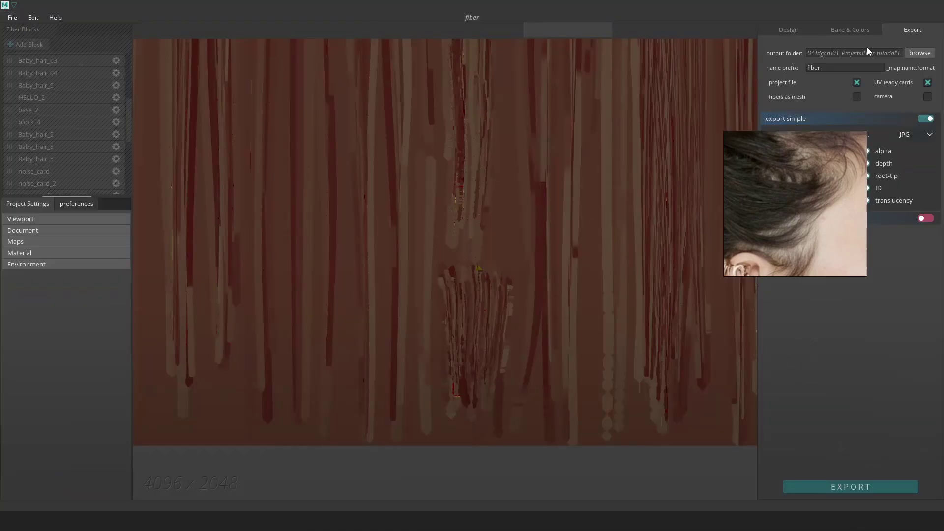
In Fibershop, set the short-strand block's root randomness to 0.2, length randomness to 0.27 and root slope to 0.42.
left_click(790, 30)
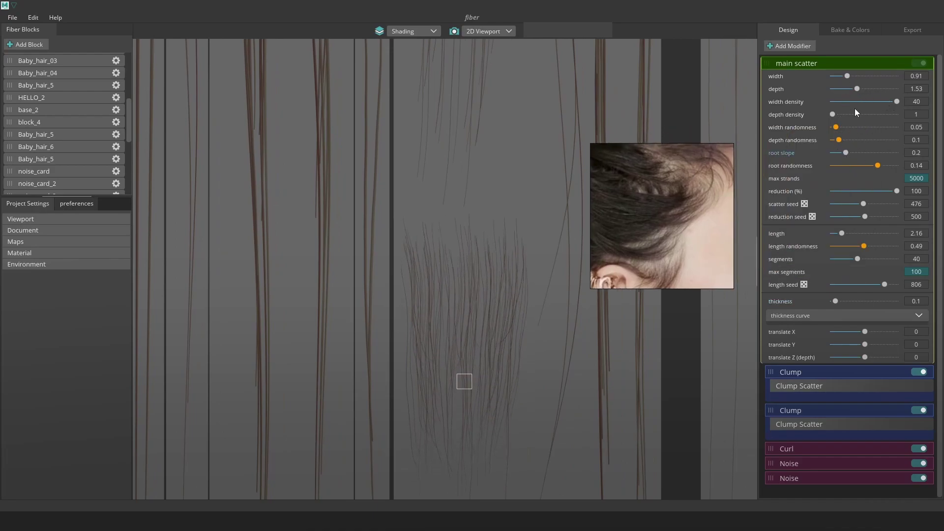
left_click_drag(879, 165, 897, 165)
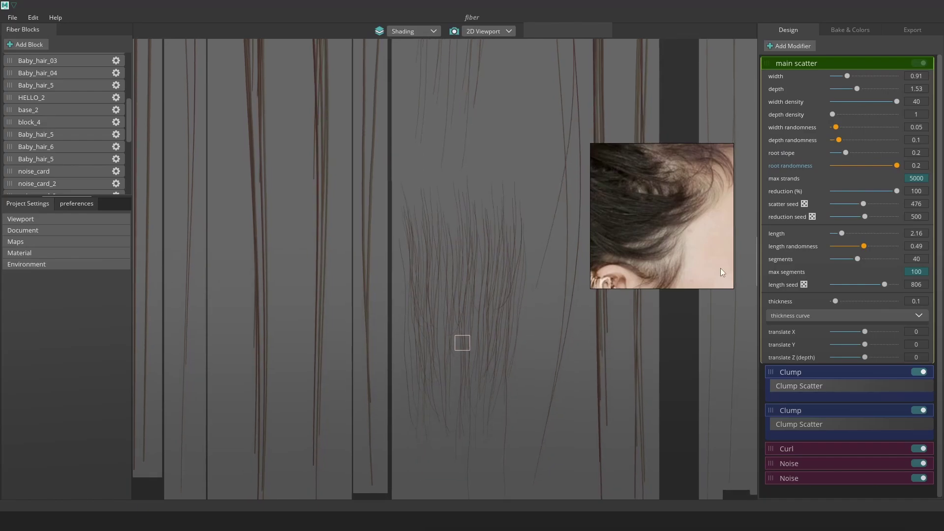
left_click_drag(864, 246, 850, 246)
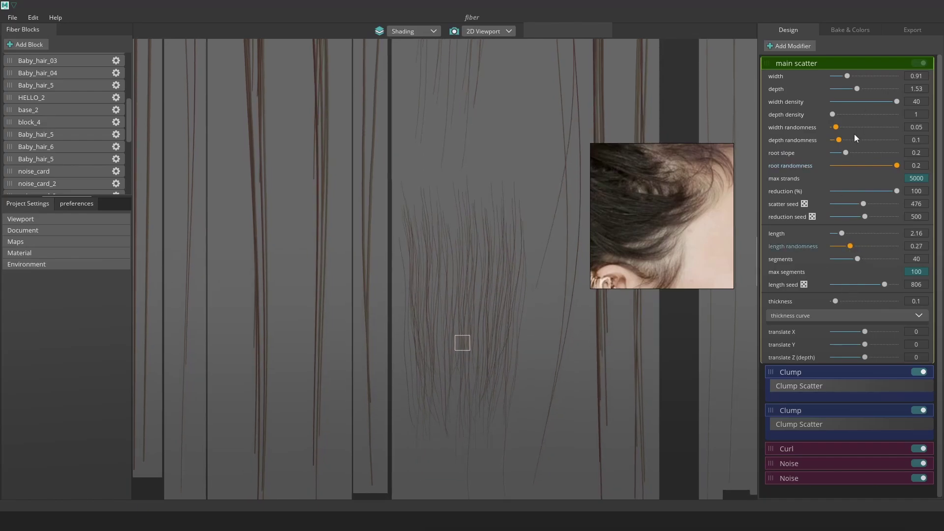
left_click_drag(847, 153, 859, 153)
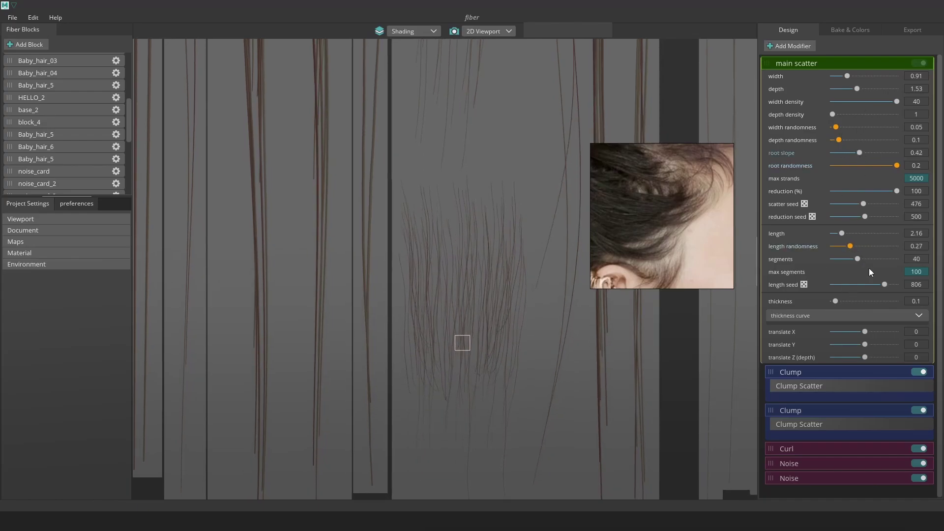
Set the block's root randomness to 0.36, length to 2.62 and length randomness to 0.2, and bake the maps.
left_click_drag(851, 246, 841, 246)
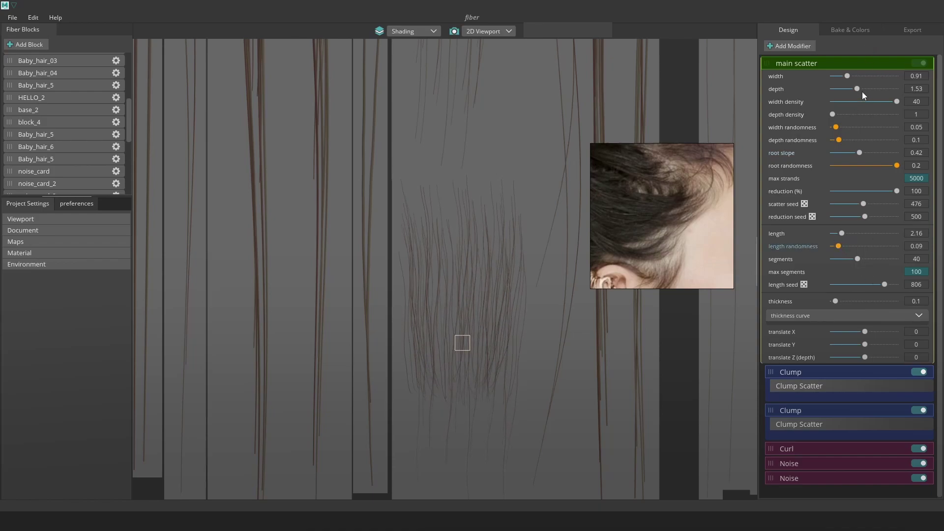
left_click_drag(896, 164, 854, 164)
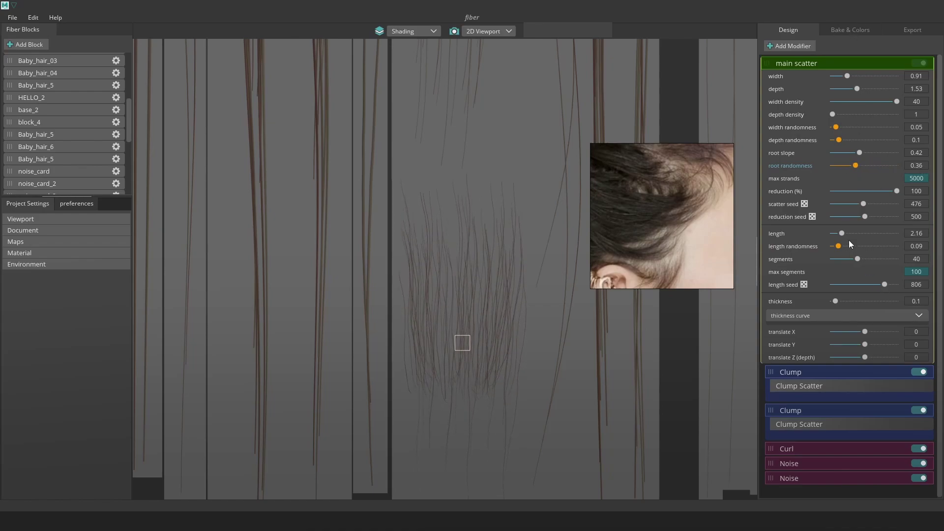
mouse_move(839, 246)
left_mouse_down()
mouse_move(855, 246)
mouse_move(846, 250)
mouse_move(845, 236)
left_mouse_up()
left_click(847, 30)
left_click(825, 222)
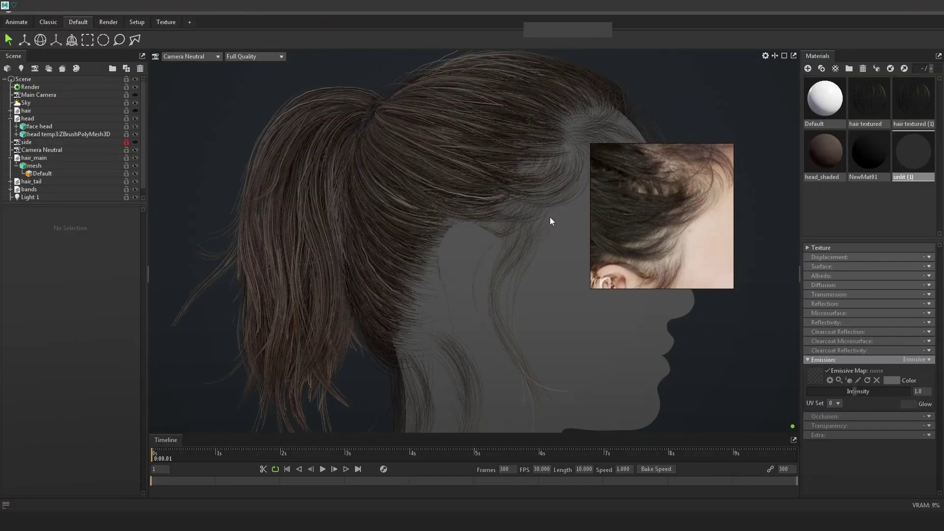
Switch to Marmoset Toolbag and examine the rendered temple hair with the updated strand texture against the reference photo.
middle_click_drag(552, 217, 532, 241)
right_click_drag(532, 241, 561, 291)
mouse_move(545, 250)
left_mouse_down()
mouse_move(551, 264)
mouse_move(552, 256)
left_mouse_up()
middle_click_drag(556, 268, 525, 266)
right_click_drag(524, 266, 509, 237)
left_click_drag(541, 264, 324, 267)
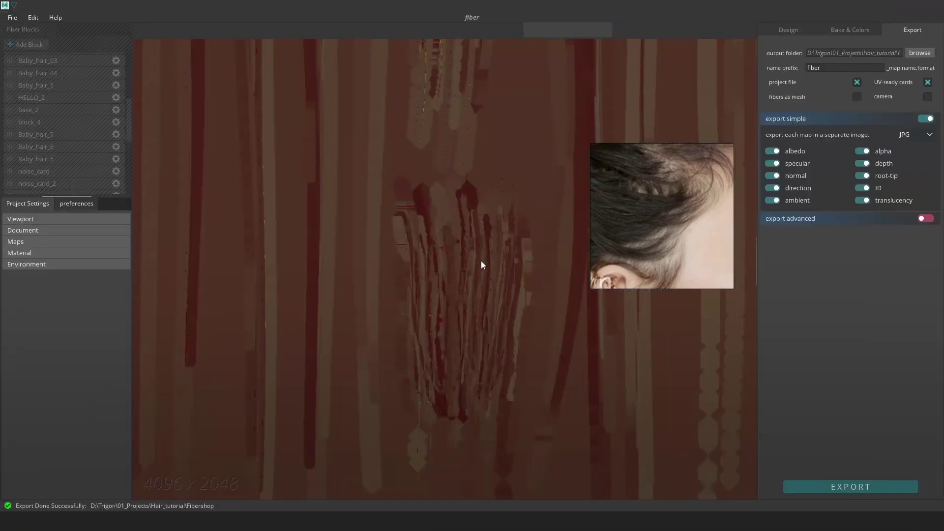
key("alt+Tab")
key("alt+Tab")
key("alt+Tab")
key("alt+Tab")
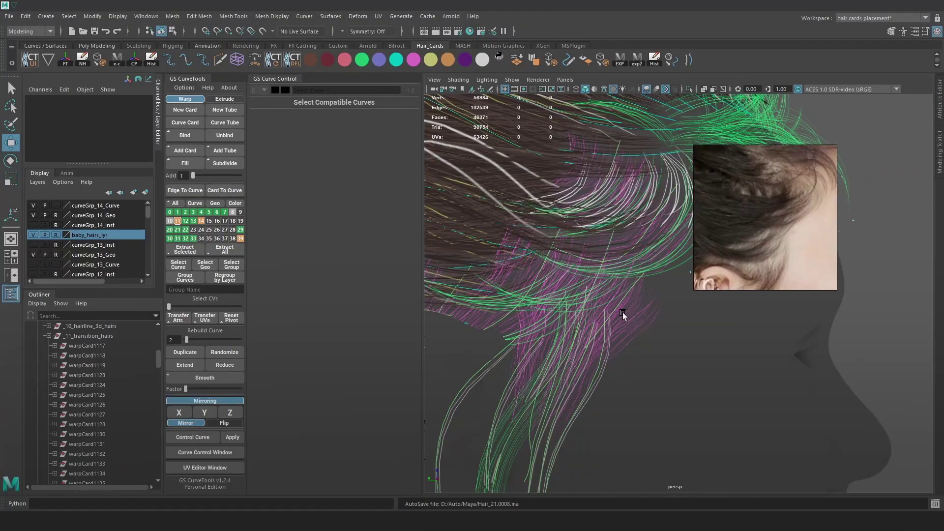
In Maya, move and rotate the new temple card to blend into the hairline and mirror it across X.
left_click(622, 300)
left_click_drag(632, 254, 625, 253)
key("e")
left_click_drag(666, 332, 670, 328)
key("w")
left_click_drag(627, 254, 623, 261)
right_click_drag(642, 305, 597, 310, "alt")
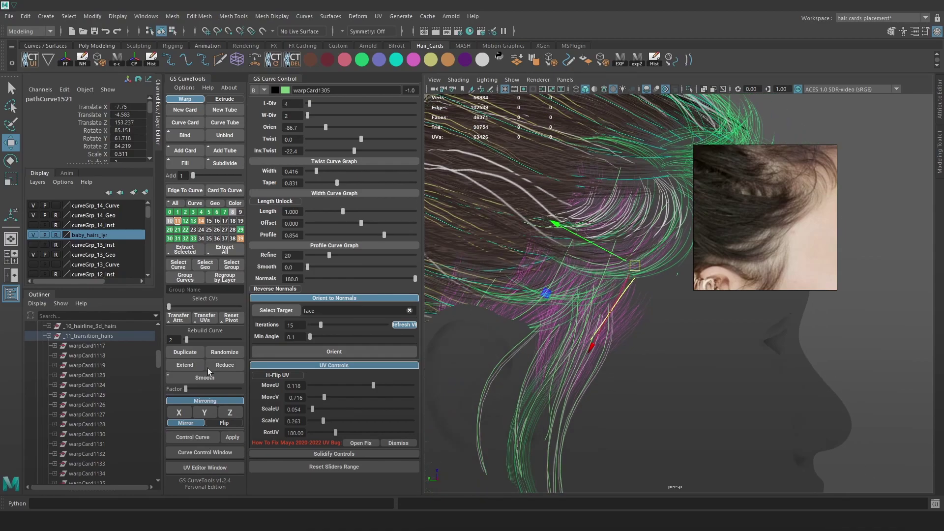
left_click(179, 413)
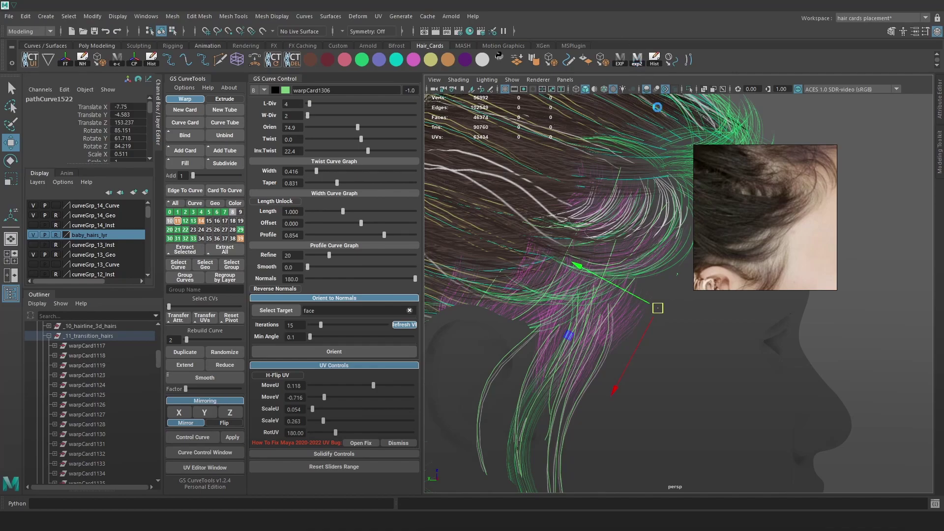
left_click(615, 295)
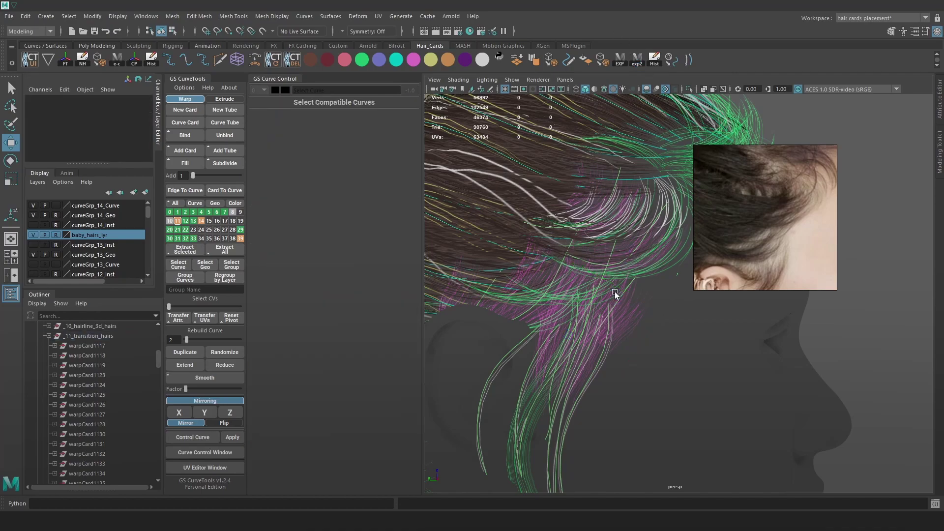
Inspect the new temple card's transition up close in the Marmoset Toolbag render and compare it with the reference photo.
key("alt+Tab")
left_click_drag(588, 293, 482, 264)
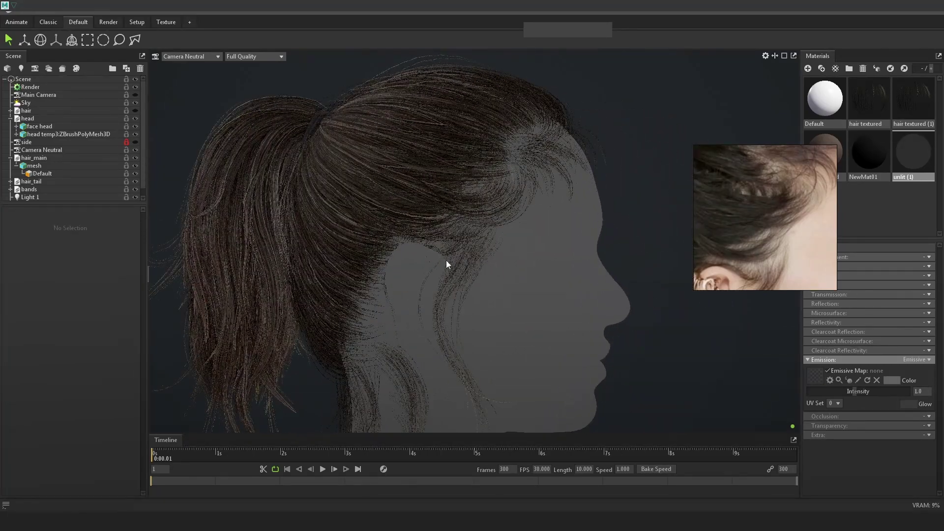
right_click_drag(507, 282, 638, 356)
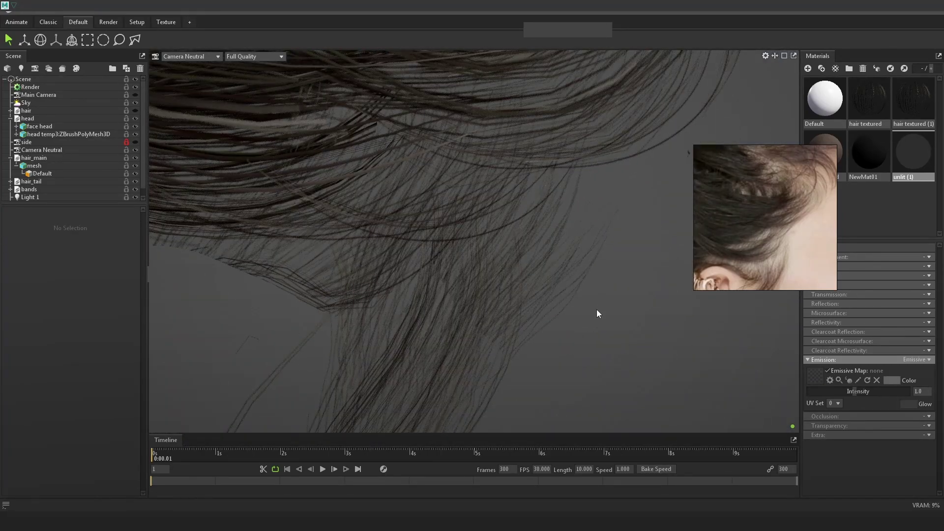
right_click_drag(597, 313, 567, 246)
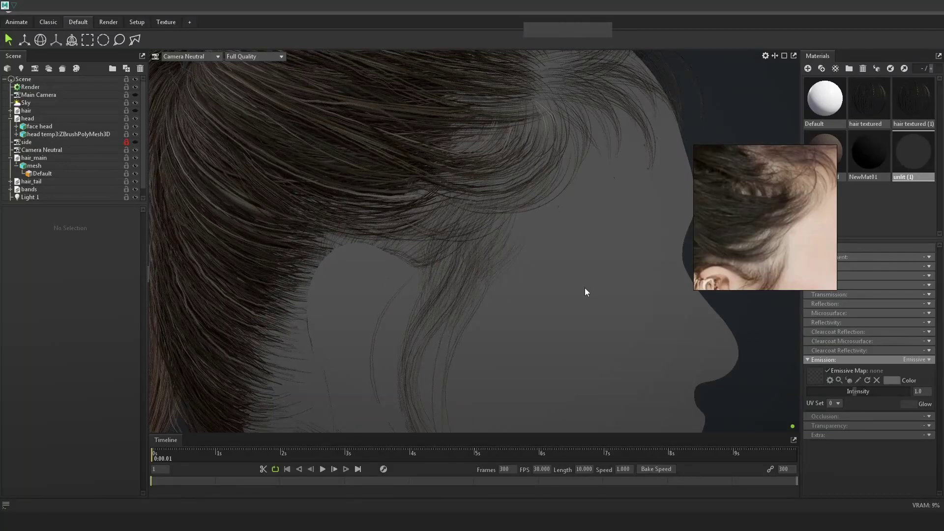
middle_click_drag(756, 265, 747, 233)
key("alt+Tab")
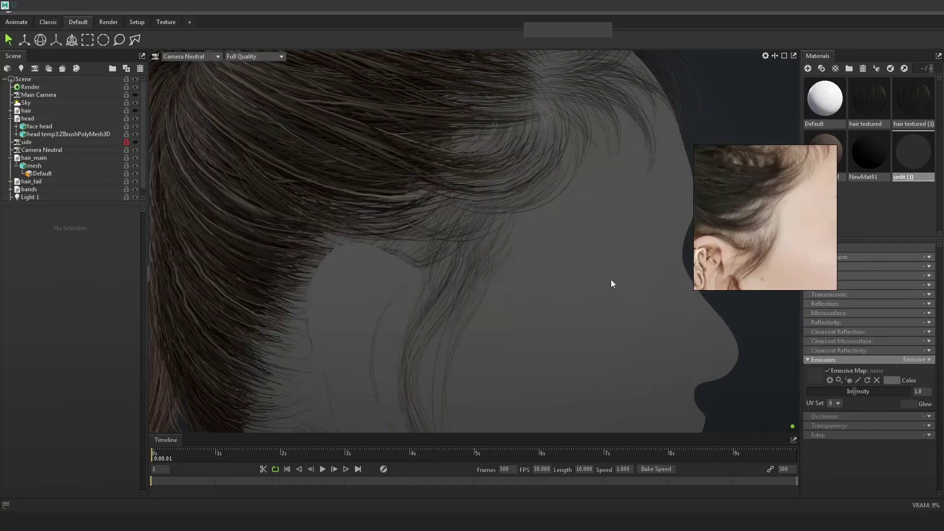
key("alt+Tab")
key("alt+Tab")
In Maya, rotate the temple card and its mirrored copy to lie along each side of the head.
left_click(622, 256)
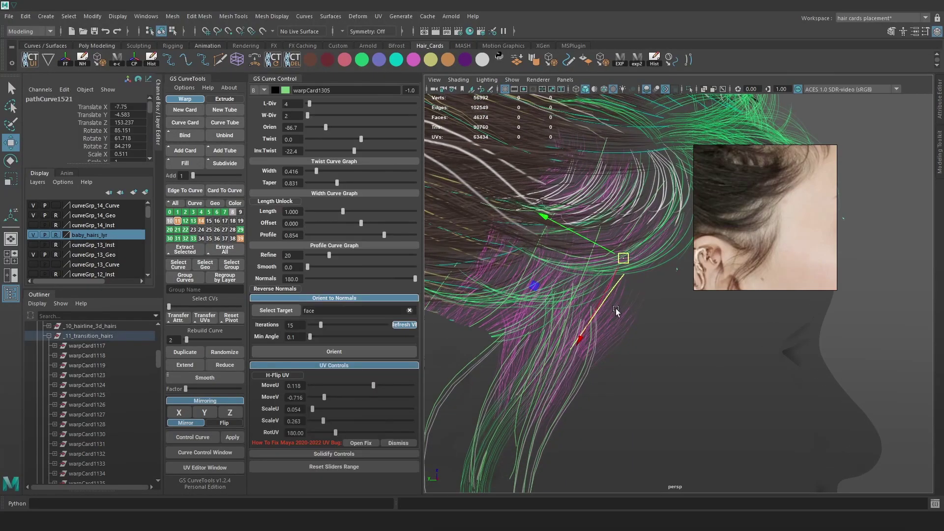
key("e")
left_click_drag(632, 316, 732, 340, "alt")
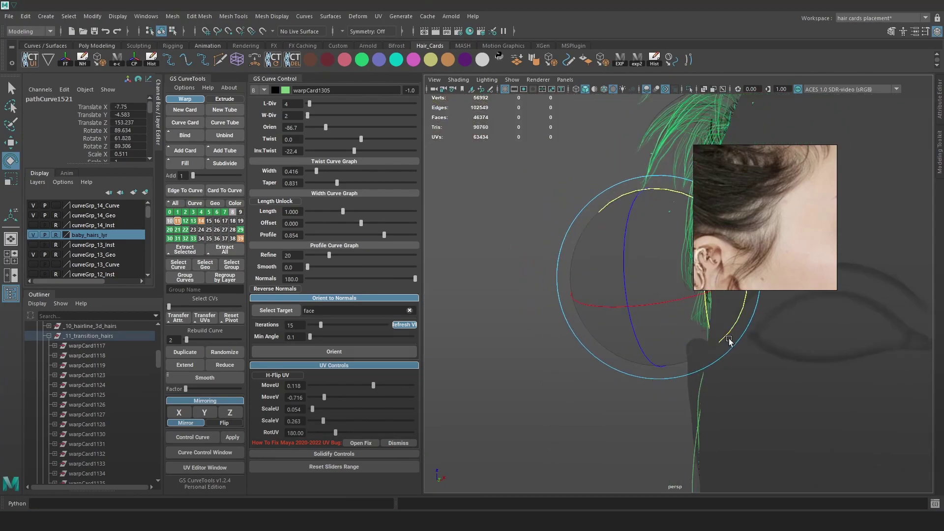
middle_click_drag(731, 341, 601, 333, "alt")
left_click_drag(602, 333, 707, 355, "alt")
right_click_drag(707, 356, 651, 350, "alt")
left_click(566, 281)
left_click_drag(602, 273, 591, 307, "alt")
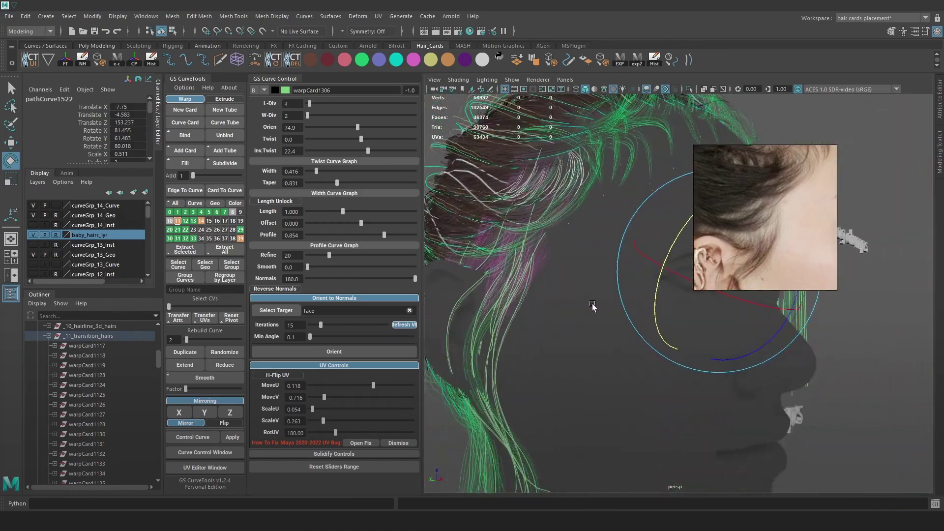
right_click_drag(591, 307, 652, 314, "alt")
left_click_drag(652, 314, 734, 344, "alt")
right_click_drag(734, 344, 672, 340, "alt")
left_click_drag(671, 339, 631, 279, "alt")
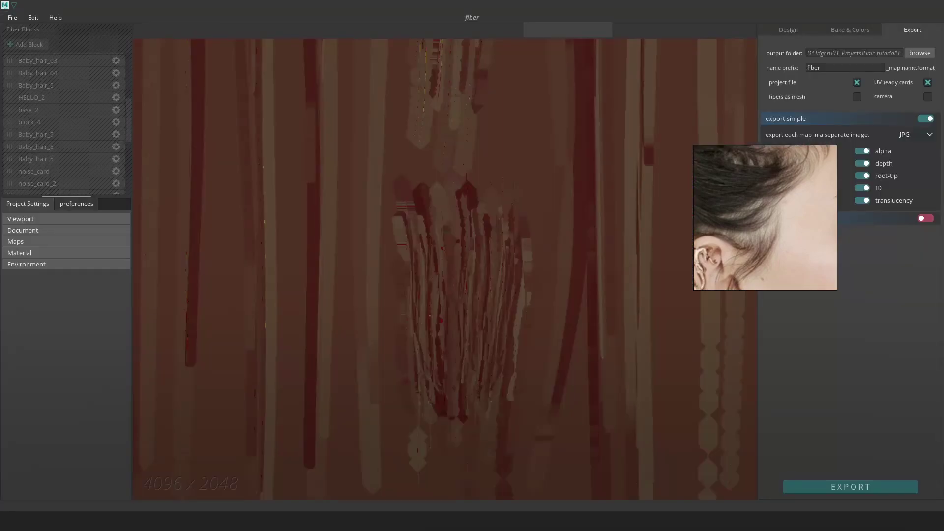
In Fibershop, set the short-strand block's reduction to 66% and bake the maps.
left_click(787, 30)
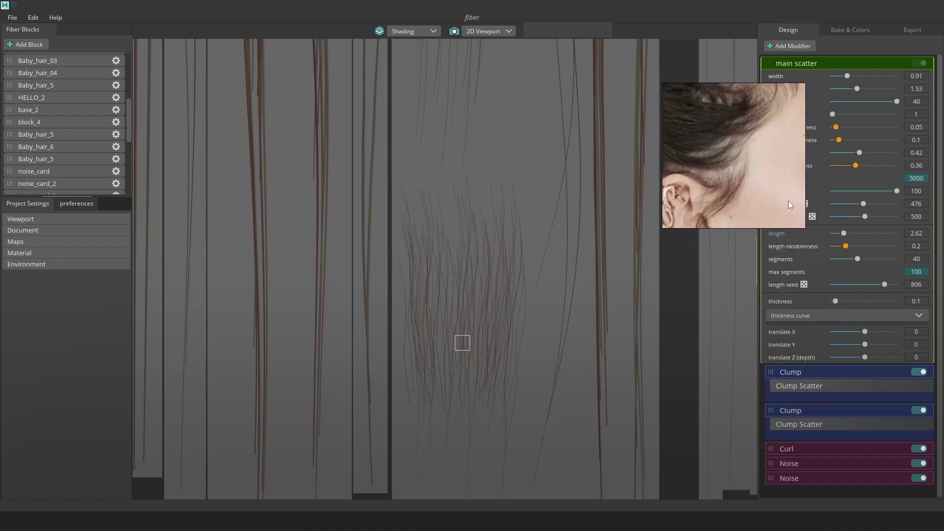
left_click_drag(897, 191, 875, 199)
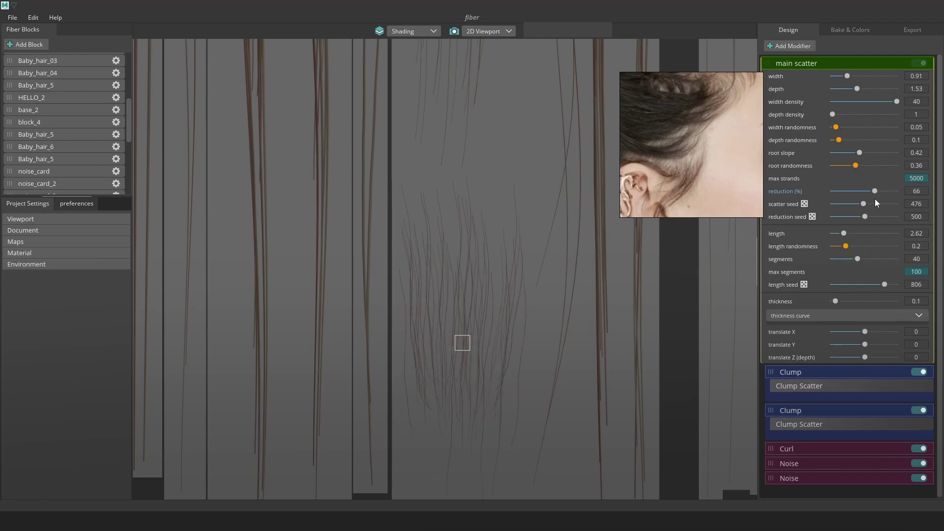
left_click(869, 30)
left_click(820, 215)
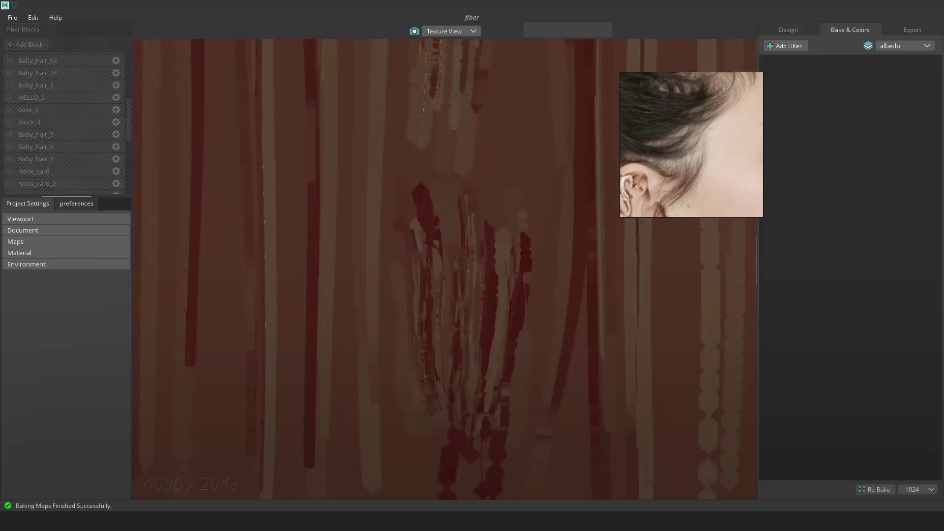
Export the baked fiber maps as separate JPG images.
left_click(911, 30)
left_click(851, 488)
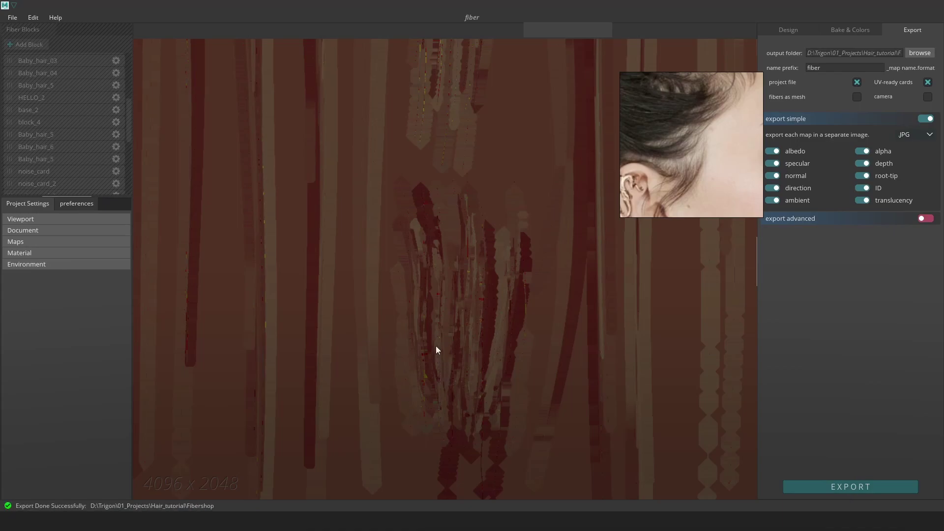
scroll(457, 352, "up", 2)
scroll(462, 364, "up", 3)
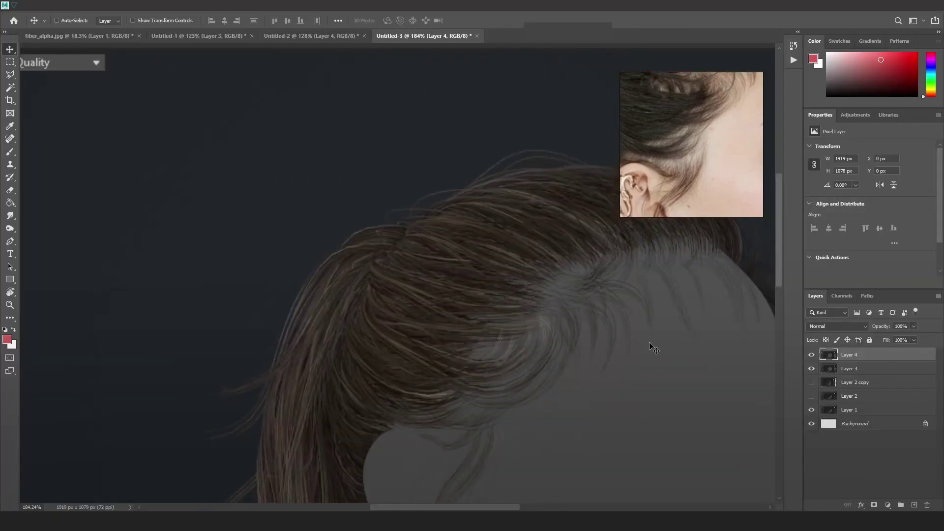
Switch to Photoshop and open the recent file fiber_albedo_edit.psd.
left_click(95, 39)
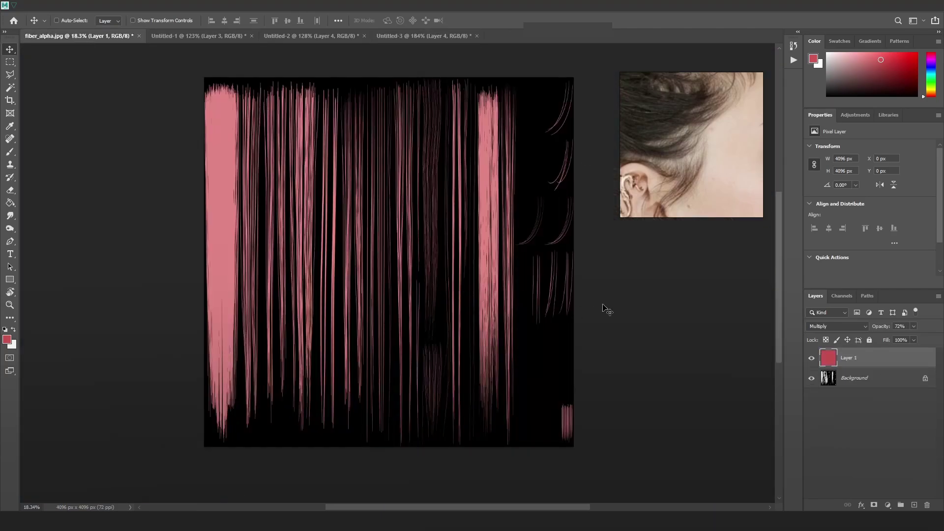
left_click(205, 40)
left_click(305, 38)
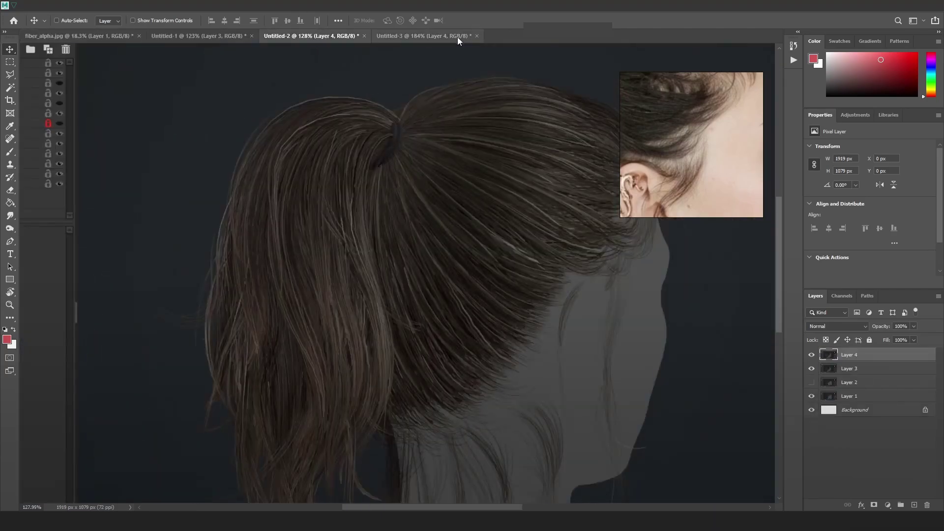
left_click(459, 37)
left_click(79, 36)
left_click(26, 6)
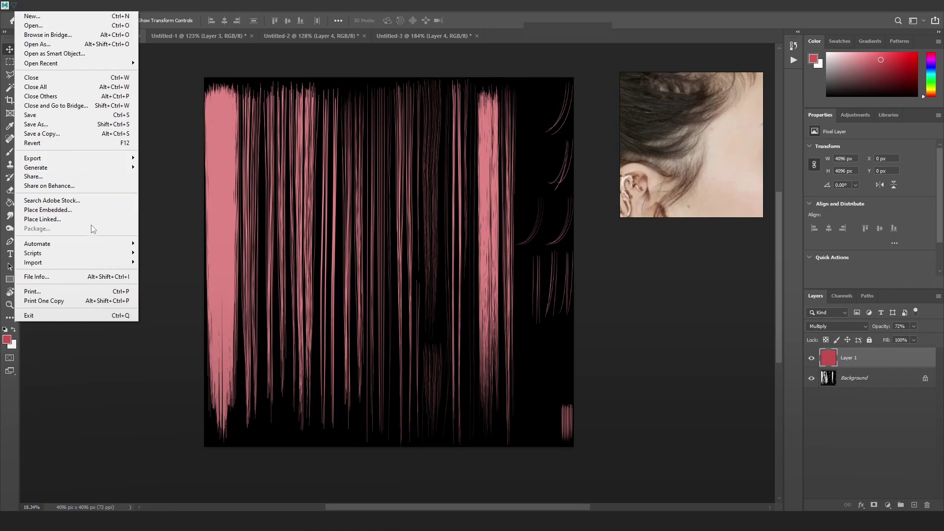
mouse_move(55, 64)
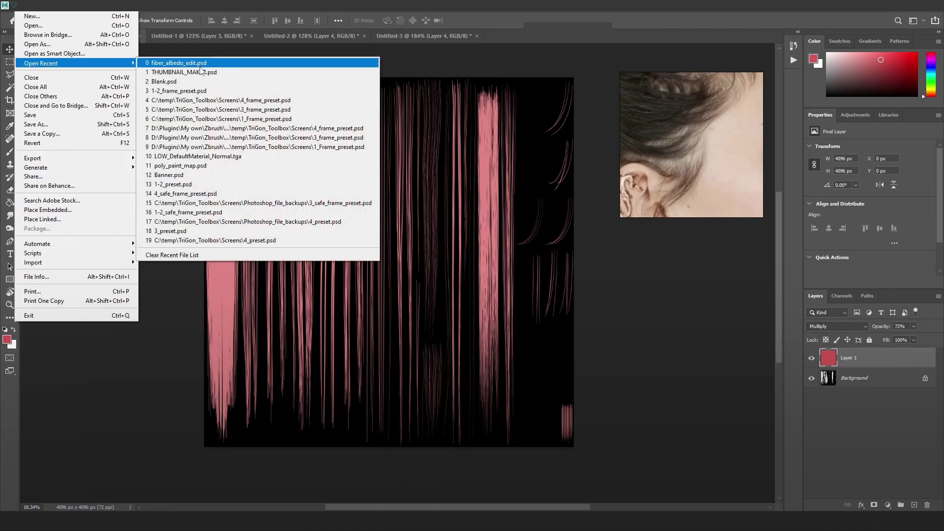
left_click(203, 67)
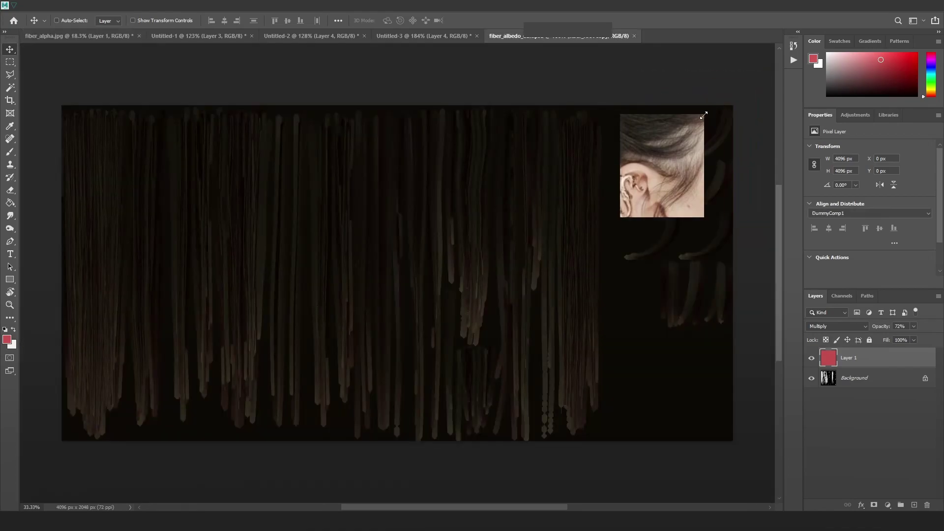
Run the export_albedo action on fiber_albedo_edit.psd and examine the short strands in the updated texture.
left_click(793, 61)
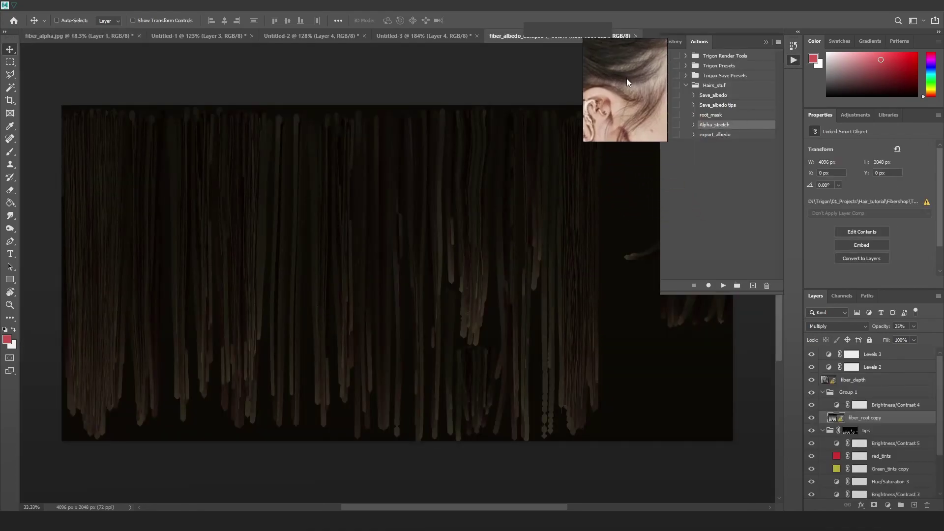
left_click(731, 136)
left_click(724, 286)
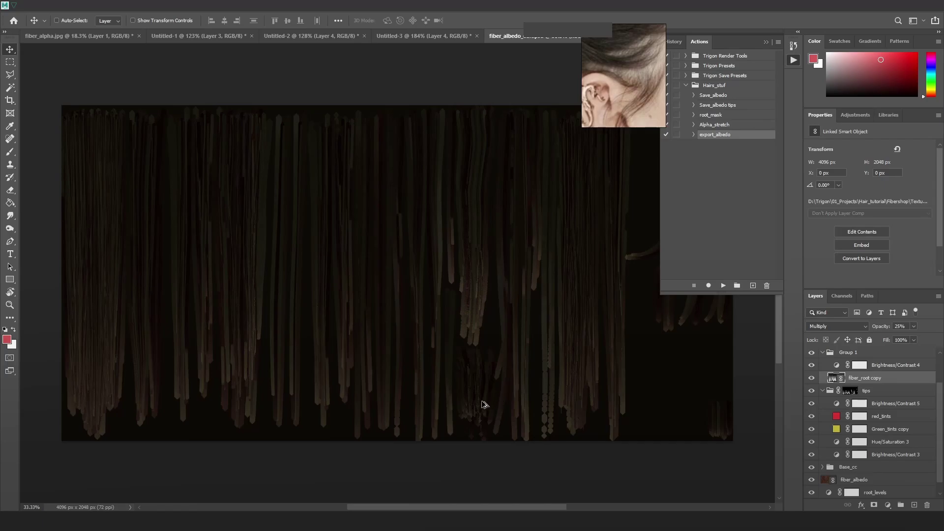
scroll(482, 404, "up", 8, "alt")
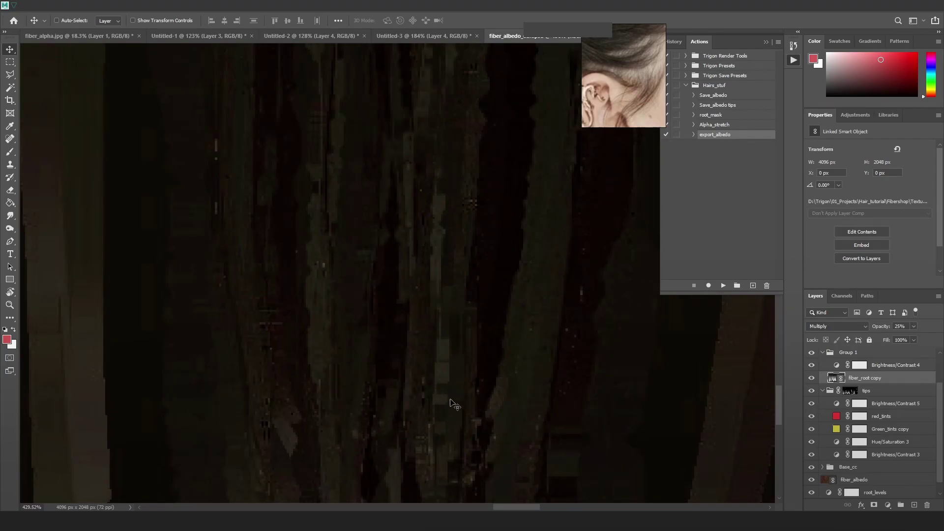
scroll(452, 387, "down", 6, "alt")
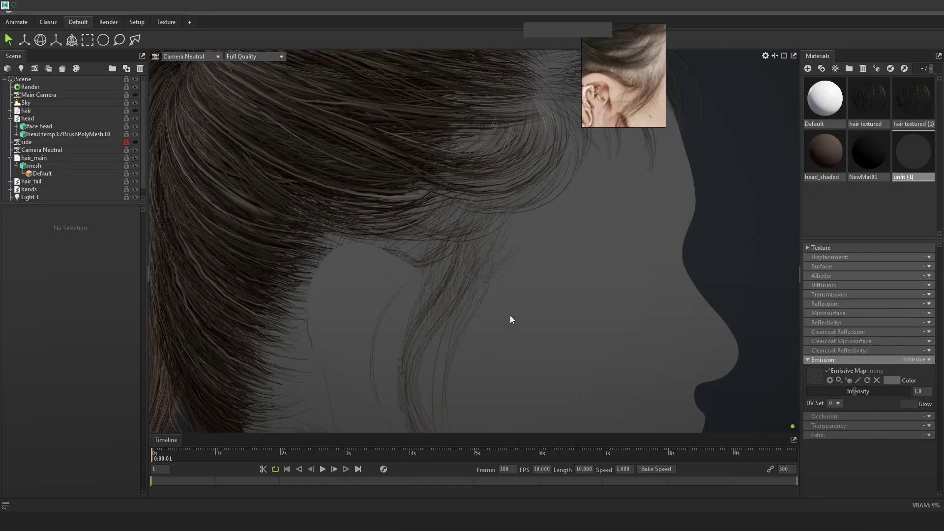
Switch to Marmoset Toolbag and examine the temple and side hair from close up and from the full profile.
right_click_drag(510, 318, 536, 219, "alt")
left_click_drag(536, 220, 574, 231, "alt")
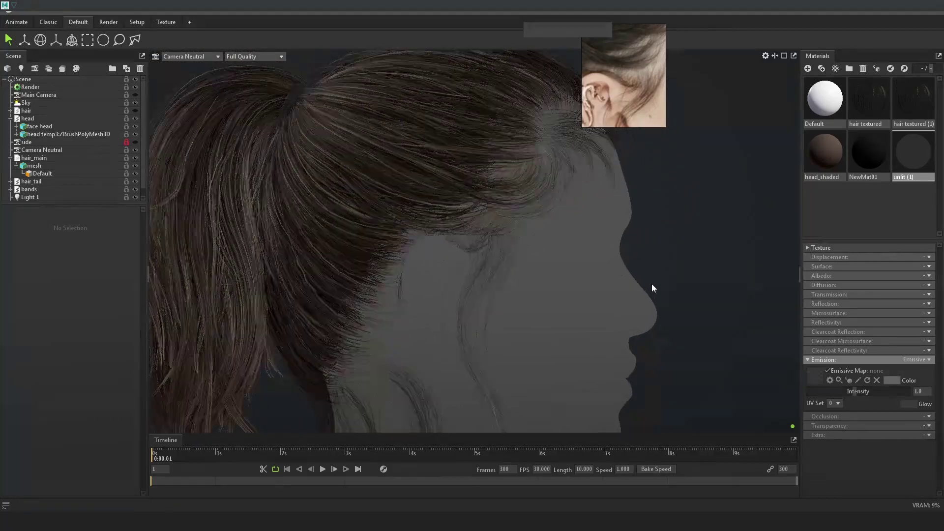
right_click_drag(651, 285, 666, 270, "alt")
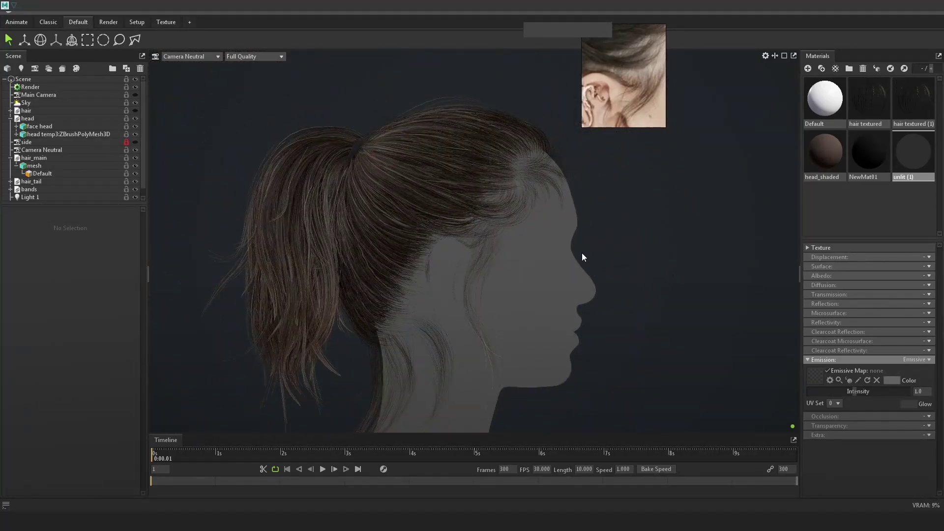
Place the enlarged reference photo beside the face, framed on the hair behind the ear, and compare it with the render.
left_click_drag(618, 84, 682, 199)
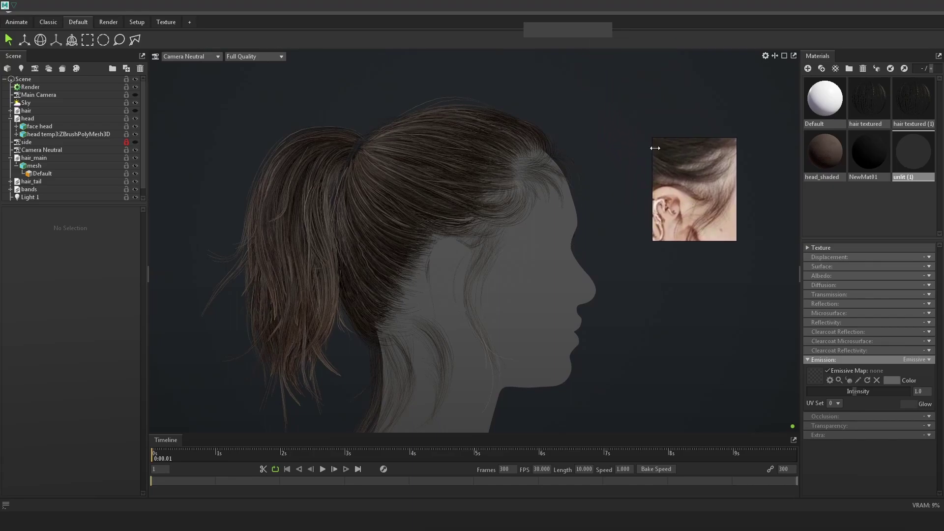
left_click_drag(653, 139, 644, 126)
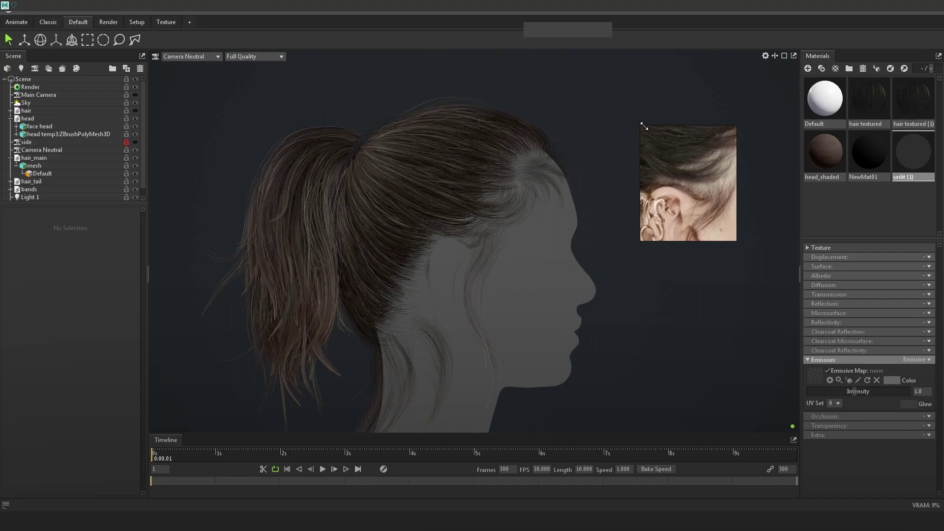
scroll(691, 147, "down", 5)
scroll(680, 184, "up", 5)
middle_click_drag(680, 185, 690, 197)
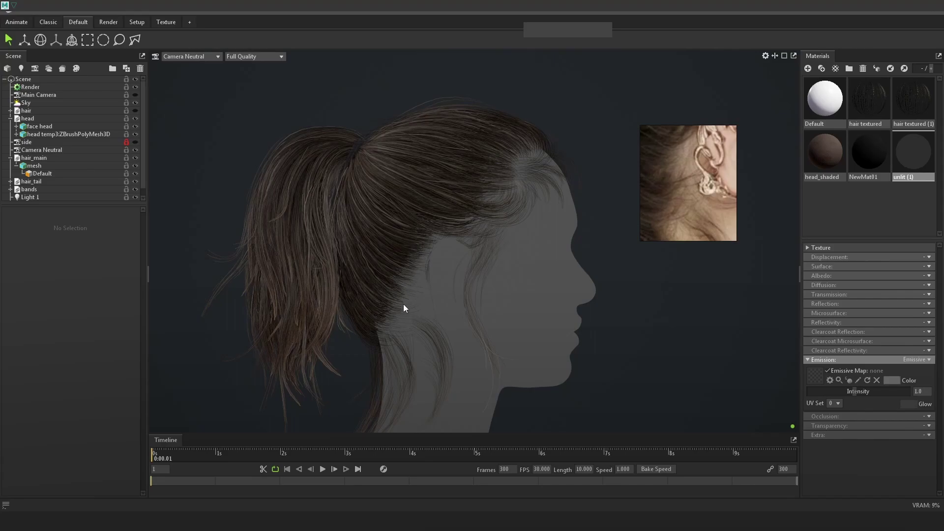
left_click(455, 281)
left_click_drag(455, 281, 528, 252)
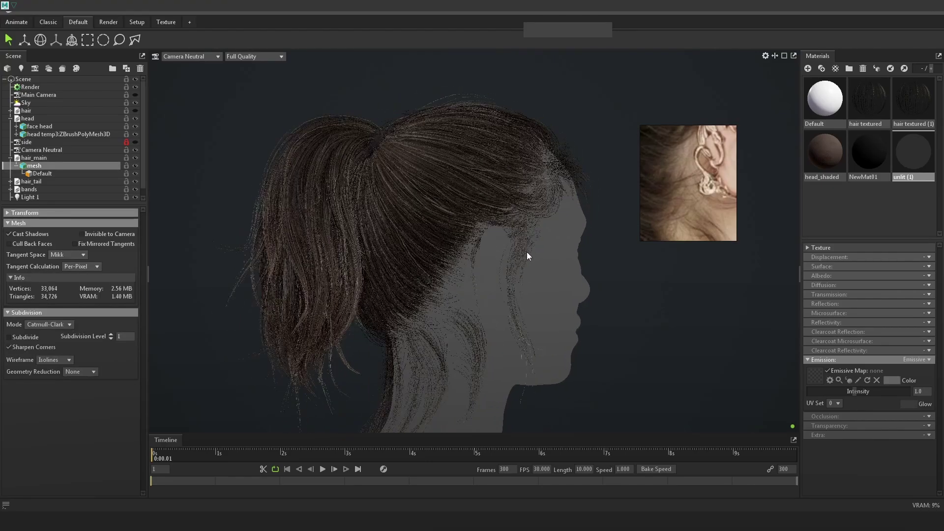
Switch to Maya, move the reference photo clear of the temple hair, and clear the card selection.
key("alt+Tab")
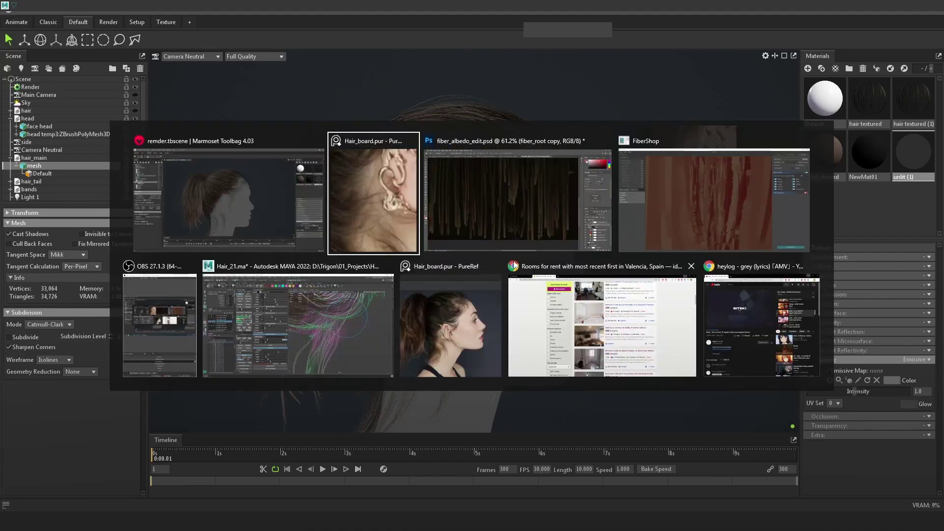
left_click(287, 333)
scroll(635, 301, "down", 5)
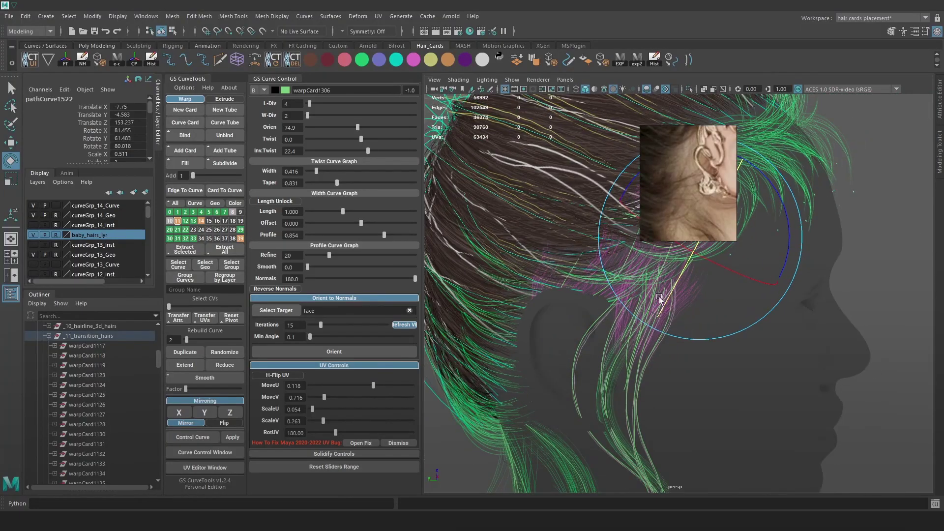
key("w")
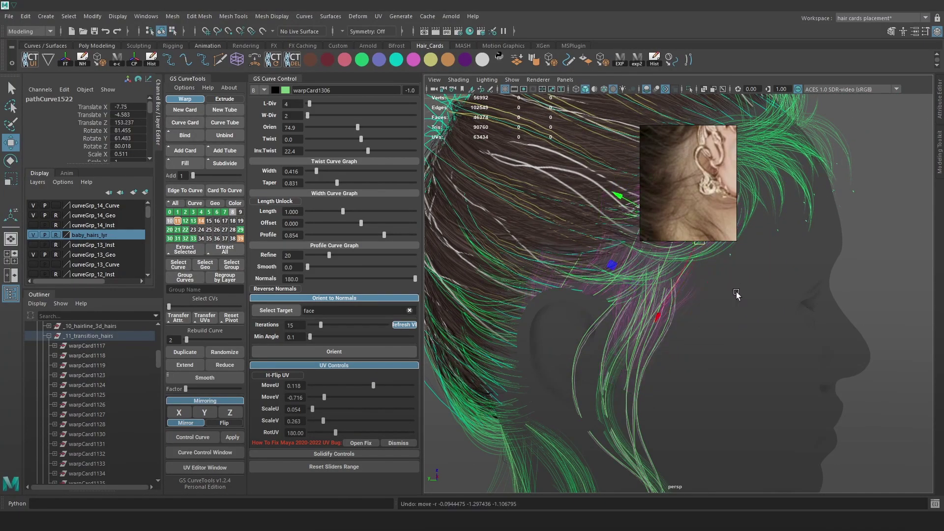
scroll(736, 290, "down", 5)
left_click_drag(701, 228, 817, 207)
left_click(713, 333)
scroll(713, 332, "up", 4)
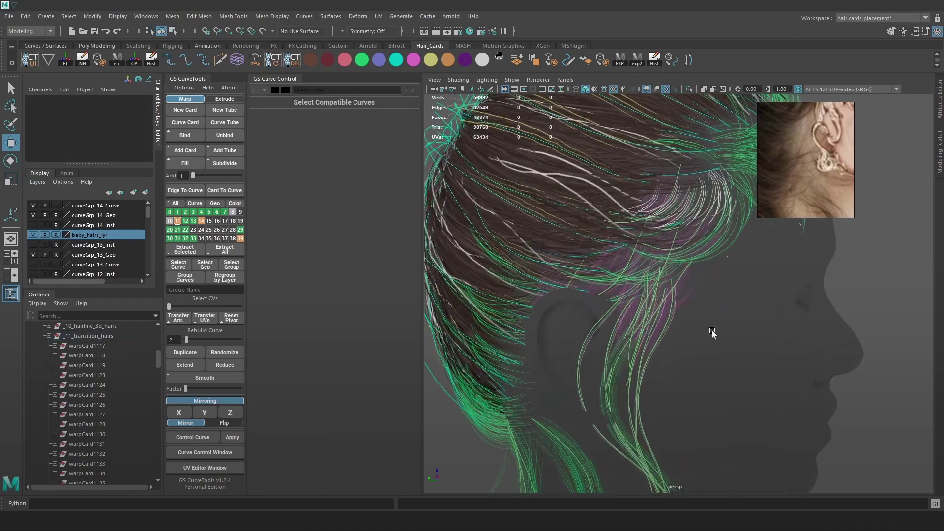
Try to move the temple transition card forward and down onto the cheek.
left_click(673, 290)
left_click_drag(695, 257, 730, 287)
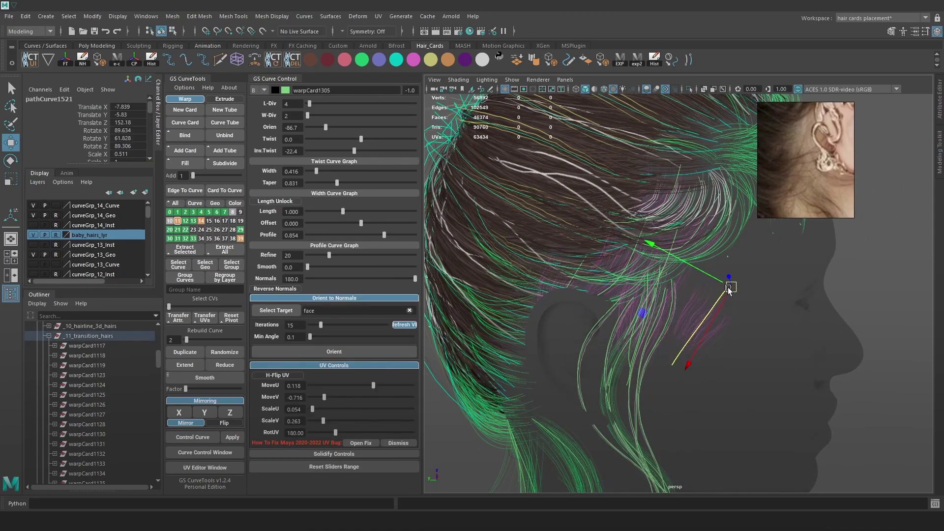
key("ctrl+z")
middle_click_drag(641, 332, 671, 306, "alt")
left_click_drag(670, 308, 426, 326, "alt")
left_click_drag(681, 297, 731, 315, "alt")
middle_click_drag(731, 315, 768, 236, "alt")
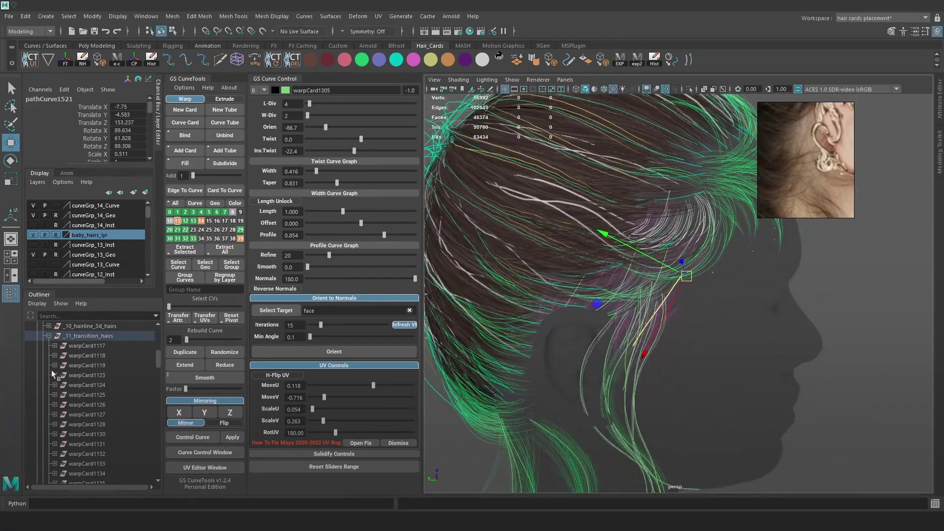
Toggle the visibility of curve layer 11 to examine which hairs belong to the transition set.
left_click(178, 220, "ctrl+shift")
left_click(178, 220, "ctrl+shift")
left_click(179, 220, "ctrl+shift")
left_click(178, 221, "ctrl+shift")
left_click(178, 220, "ctrl+shift")
left_click(179, 220, "ctrl+shift")
left_click(178, 220, "ctrl+shift")
left_click(178, 221, "ctrl+shift")
middle_click_drag(668, 199, 660, 210, "alt")
Isolate the _11_transition_hairs group to examine its cards, and bring the full hair back into view.
left_click(94, 338)
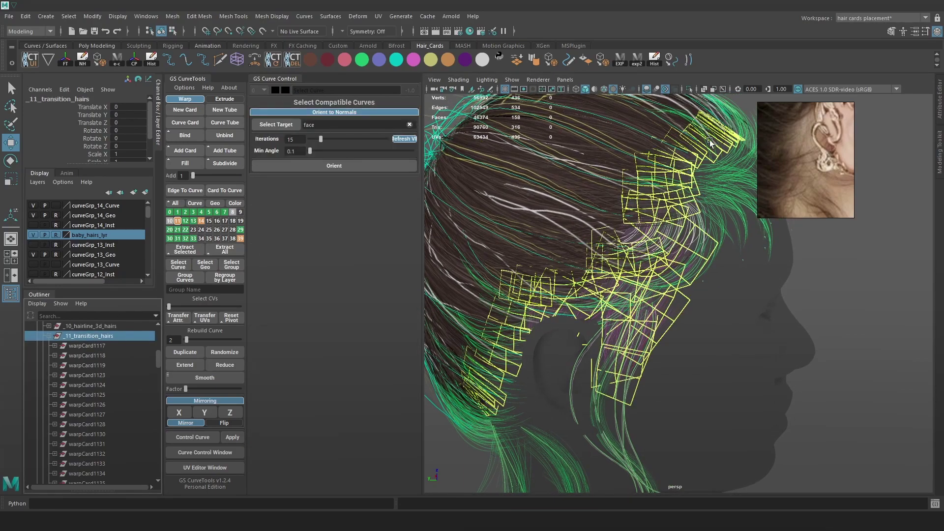
left_click(691, 89)
left_click(792, 338)
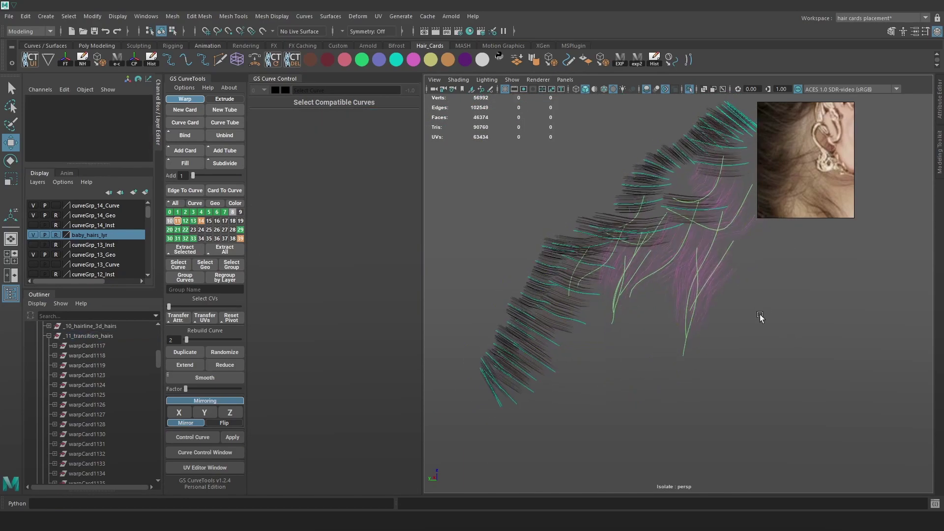
key("alt+c")
left_click(691, 90)
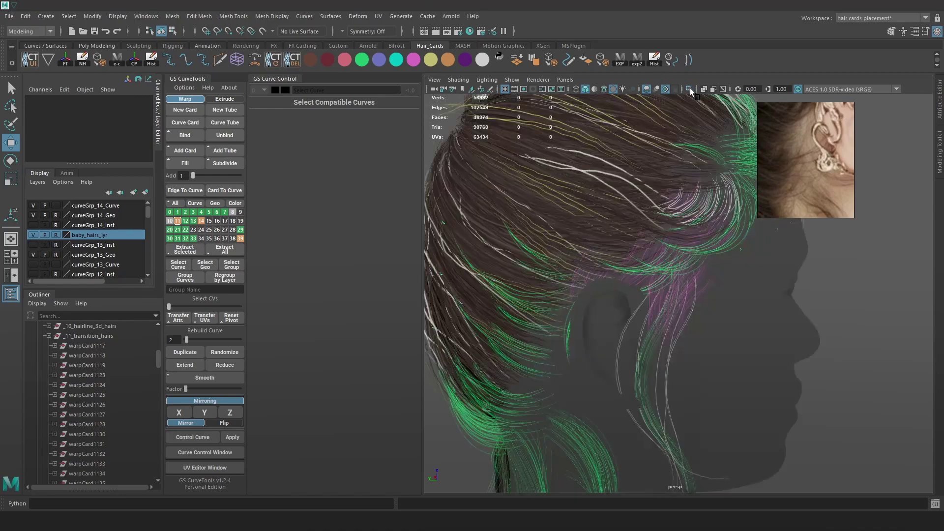
left_click_drag(655, 189, 662, 205, "alt")
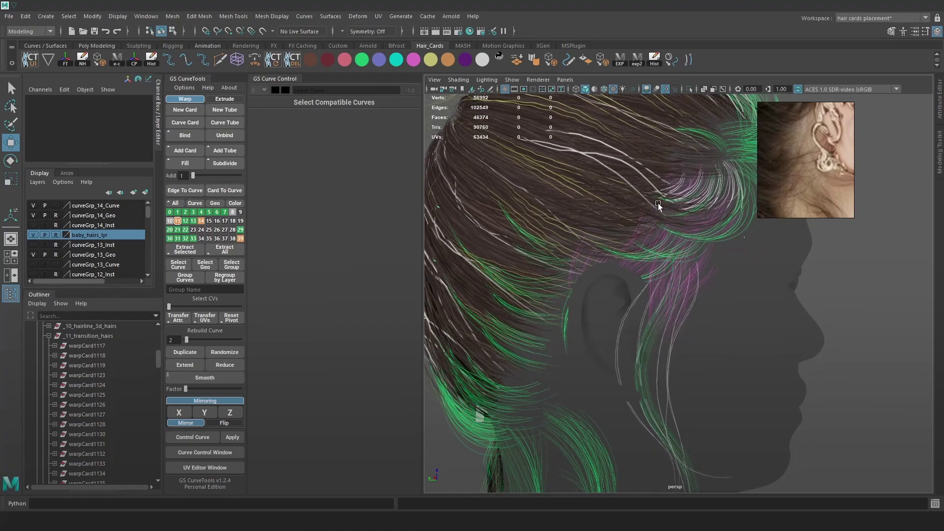
Hide and show layer 11 repeatedly to compare the hairline with and without the transition cards.
left_click(178, 222, "ctrl")
left_click(178, 221, "ctrl")
left_click(178, 221, "ctrl")
left_click(177, 222, "ctrl")
left_click(178, 221, "ctrl")
left_click(178, 222, "ctrl")
Duplicate the temple transition card and move the copy back behind the ear.
left_click(701, 259)
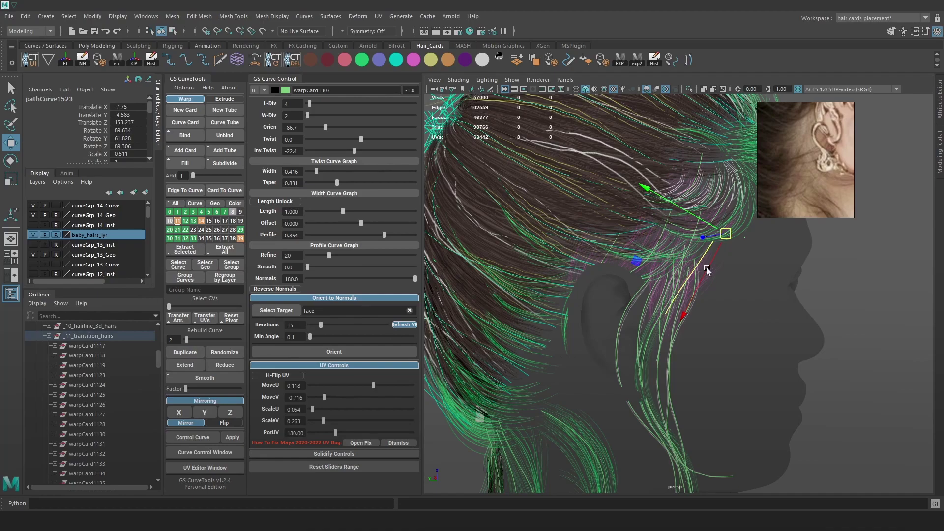
left_click_drag(730, 234, 607, 336)
key("f")
right_click_drag(727, 315, 672, 285, "alt")
left_click_drag(672, 285, 676, 219, "alt")
Shift the copied card down onto the hairline behind the ear and set its length divisions to 2.
key("e")
key("w")
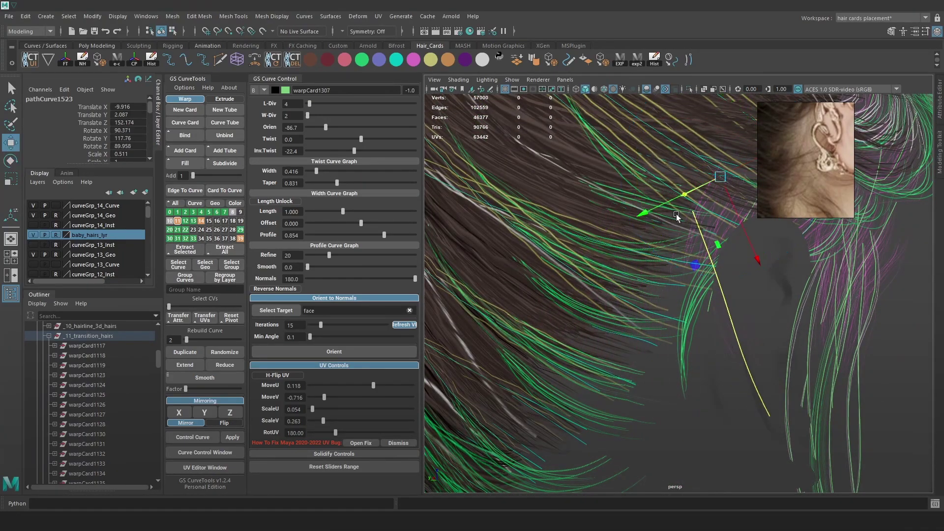
left_click_drag(719, 193, 622, 257)
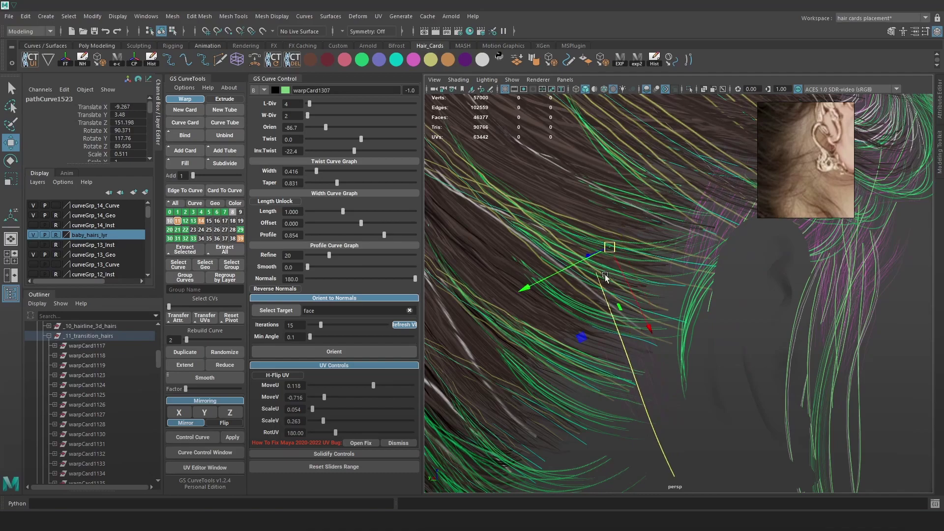
key("e")
key("w")
left_click_drag(591, 254, 624, 272)
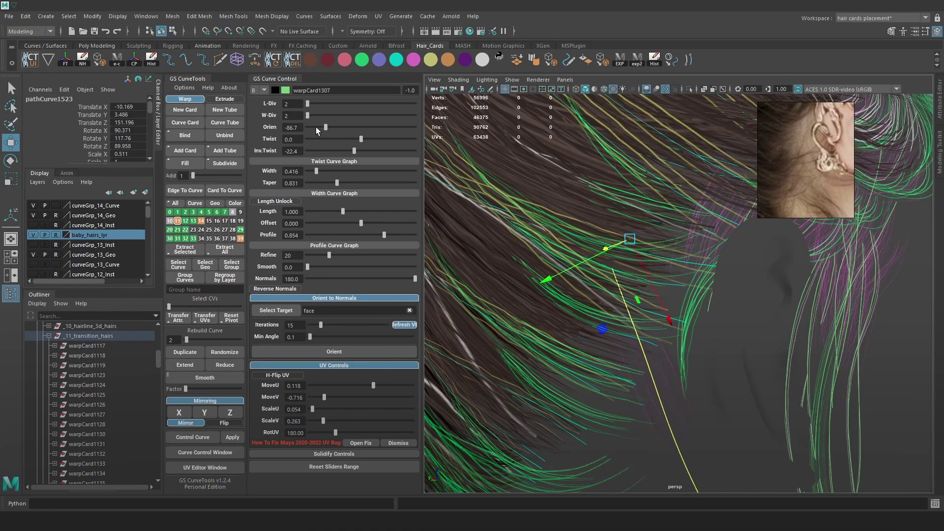
Set the copied card's orientation to 155.4 and its taper to 1.
left_click_drag(318, 128, 373, 136)
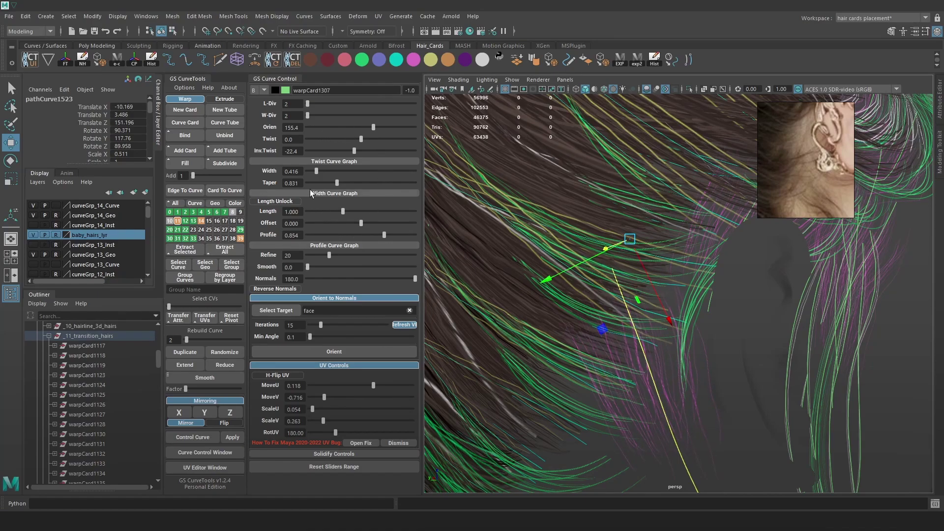
key("Return")
left_click_drag(704, 287, 686, 277, "alt")
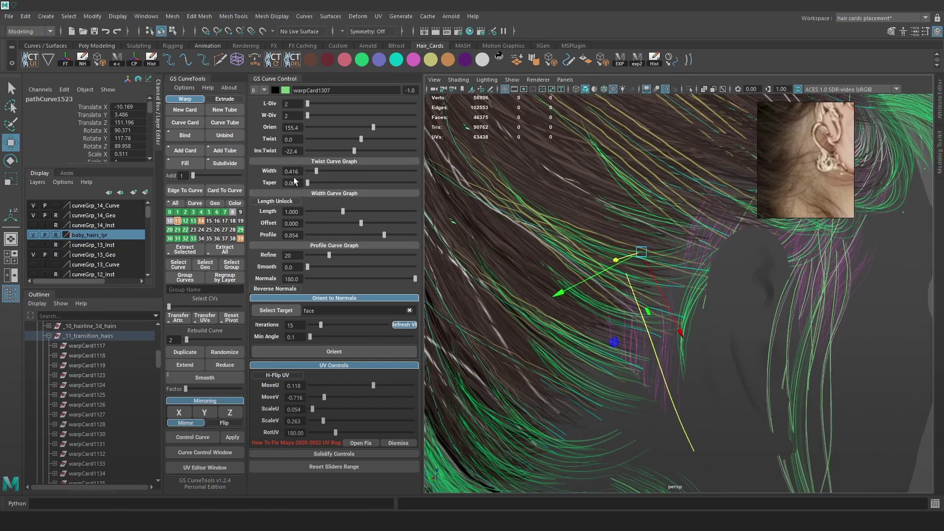
key("Return")
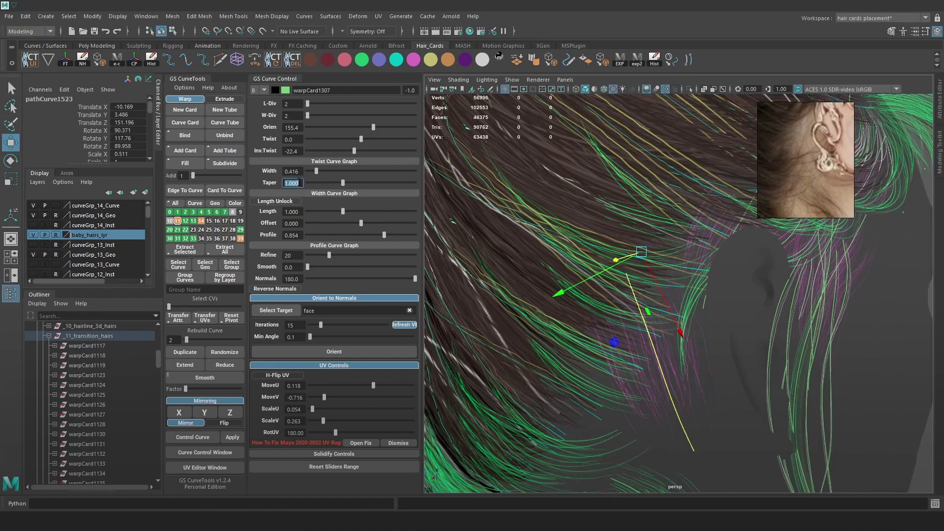
Rotate the card behind the ear, scale it down to 0.404, and move it back into the hair.
left_click_drag(700, 302, 703, 306, "alt")
key("e")
left_click_drag(714, 319, 704, 274)
key("r")
key("w")
left_click_drag(638, 253, 566, 272)
left_click_drag(566, 272, 633, 273, "alt")
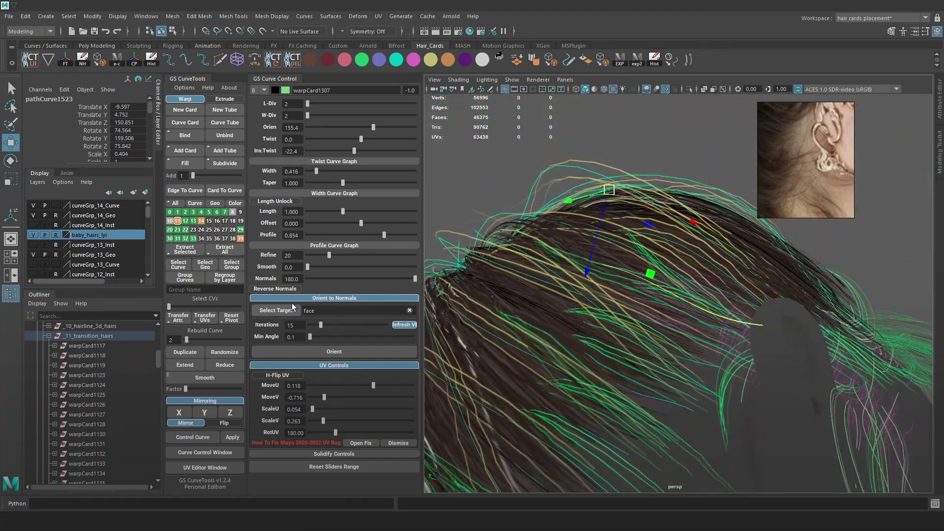
Reset the card's pivot and move the card lower along the hairline behind the ear.
left_click(229, 319)
left_click_drag(580, 347, 539, 445)
key("f")
left_click_drag(661, 243, 614, 319, "alt")
Rotate the card to follow the hair direction behind the ear and adjust its orientation to the head surface.
key("e")
left_click_drag(523, 243, 533, 261)
left_click_drag(576, 325, 596, 329)
left_click_drag(611, 222, 631, 260)
left_click_drag(373, 127, 372, 128)
left_click_drag(602, 271, 634, 276, "alt")
Fine-tune the card's position and rotation against the scalp behind the ear, with its orientation at 147.8.
key("w")
key("e")
left_click_drag(664, 329, 660, 333)
key("w")
left_click_drag(657, 286, 630, 295)
left_click_drag(619, 313, 617, 318)
mouse_move(617, 318)
left_mouse_down("alt")
mouse_move(671, 334)
mouse_move(630, 301)
mouse_move(635, 315)
left_mouse_up("alt")
key("e")
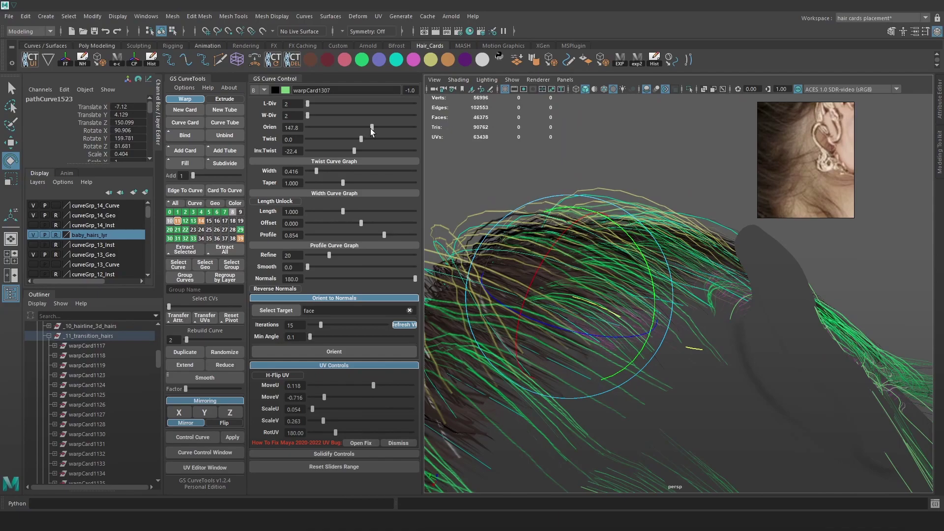
left_click_drag(648, 268, 695, 359)
key("w")
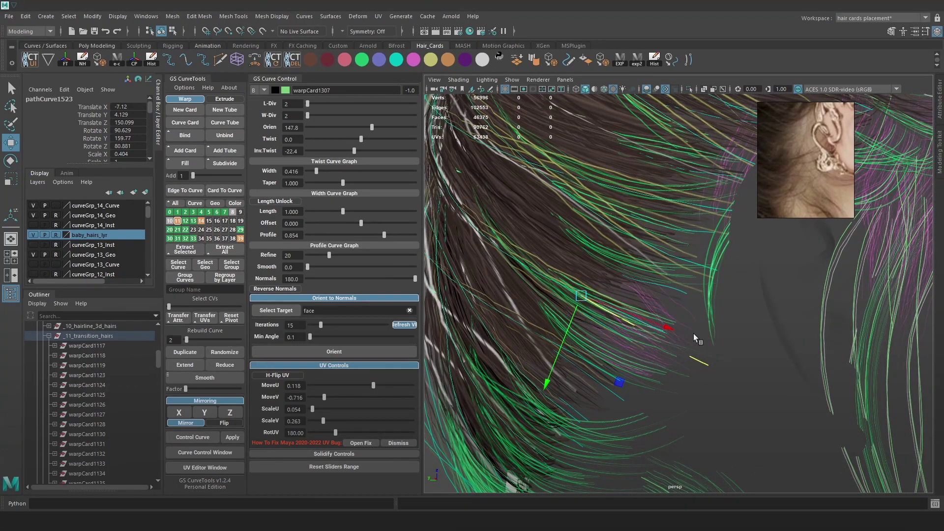
Show the hair cards without textures and set the selected card's inverse twist to 0, restoring the textured display.
key("5")
mouse_move(690, 344)
left_mouse_down("alt")
mouse_move(704, 307)
mouse_move(689, 281)
mouse_move(669, 297)
left_mouse_up("alt")
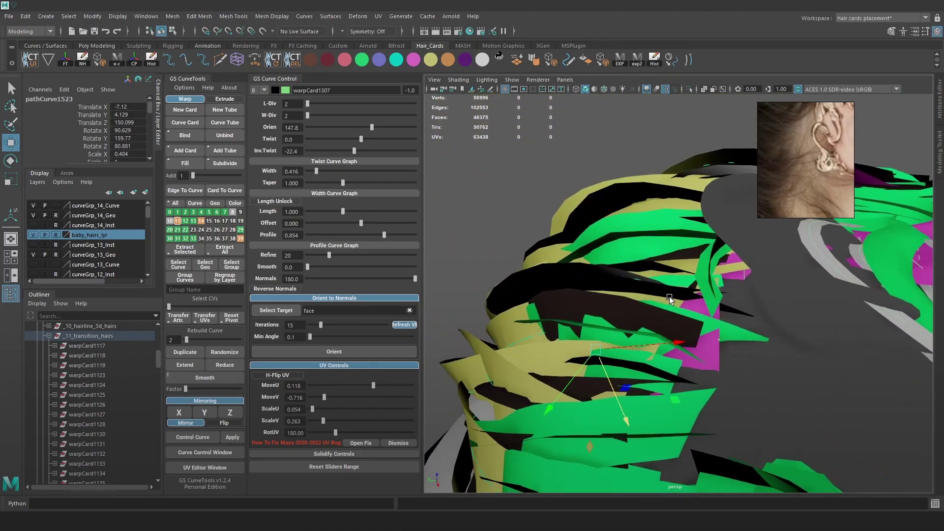
left_click(301, 151)
type("0")
key("Return")
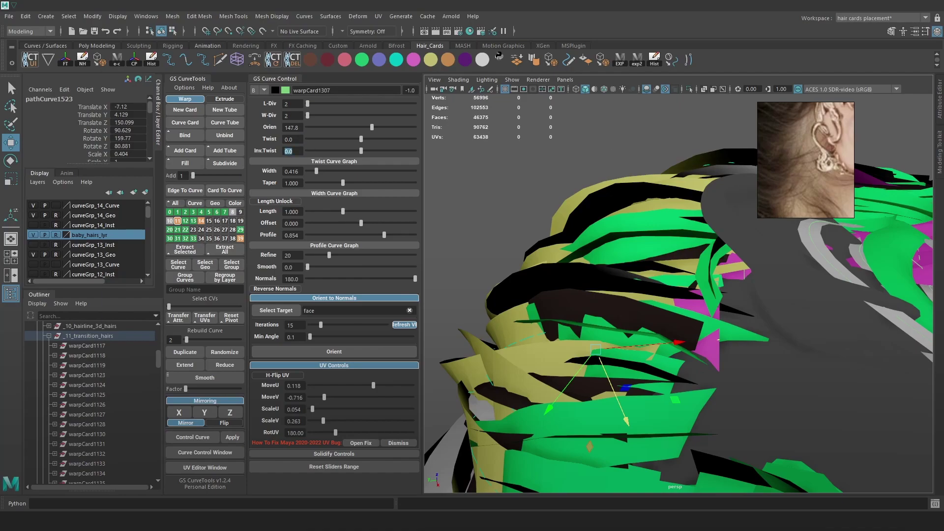
left_click_drag(729, 321, 714, 262, "alt")
key("6")
Refine the untwisted card's orientation and rotation so it lies flat against the head behind the ear.
left_click_drag(373, 130, 369, 130)
key("e")
key("w")
left_click_drag(700, 365, 651, 311, "alt")
key("e")
key("w")
left_click_drag(669, 355, 704, 326, "alt")
key("e")
left_click_drag(624, 247, 615, 244)
left_click_drag(369, 128, 371, 129)
key("w")
left_click_drag(642, 287, 644, 320, "alt")
Duplicate the card and place the copy higher along the hairline behind the ear, rotating it to match.
left_click_drag(536, 314, 595, 256)
left_click_drag(627, 278, 621, 286, "alt")
key("e")
left_click_drag(642, 326, 647, 322)
key("w")
left_click_drag(570, 255, 566, 252)
left_click_drag(592, 291, 573, 263, "alt")
Adjust the second card's position and rotation to follow the hairline, and set its orientation to 107.5.
left_click_drag(548, 309, 595, 327)
key("e")
left_click_drag(586, 253, 603, 252)
left_click_drag(363, 129, 364, 130)
key("w")
left_click_drag(574, 281, 572, 284, "alt")
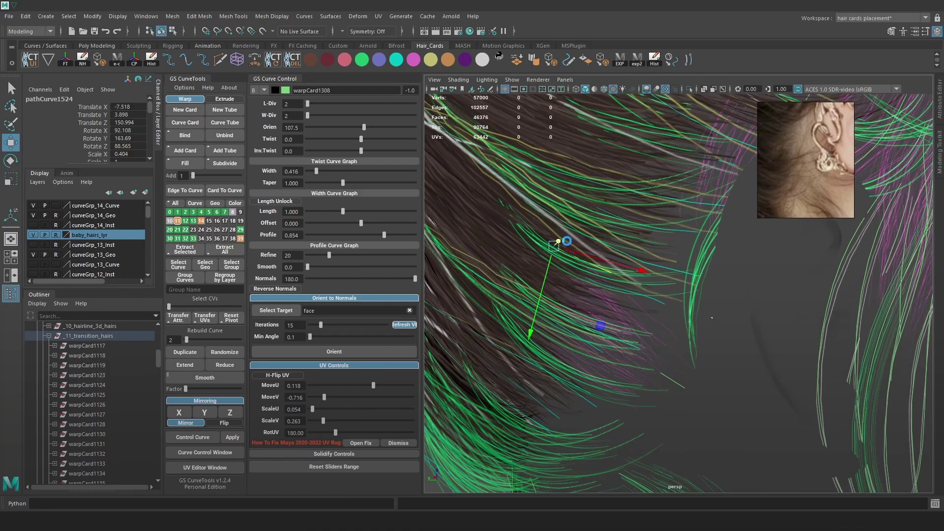
Add two more copies of the transition card higher along the hairline behind the ear, rotating them to follow the hair direction.
left_click(560, 240)
key("ctrl+z")
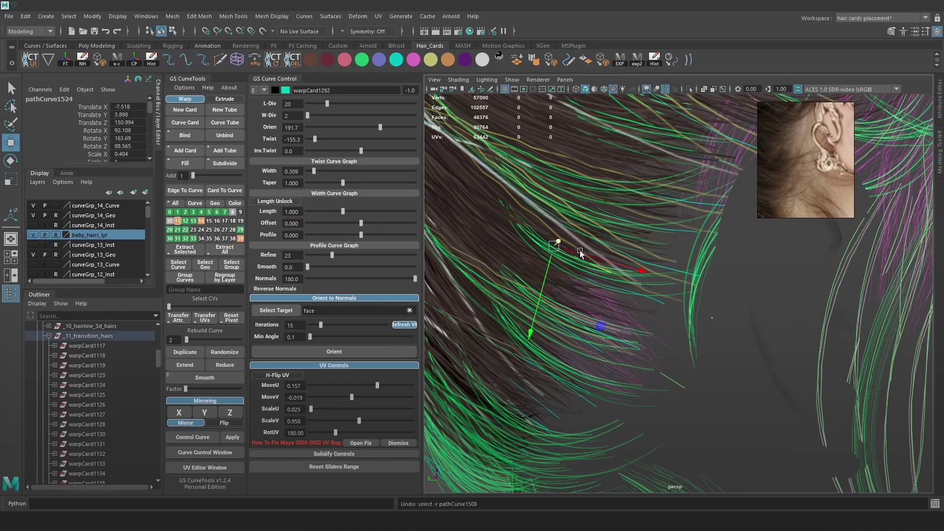
left_click_drag(560, 239, 642, 271)
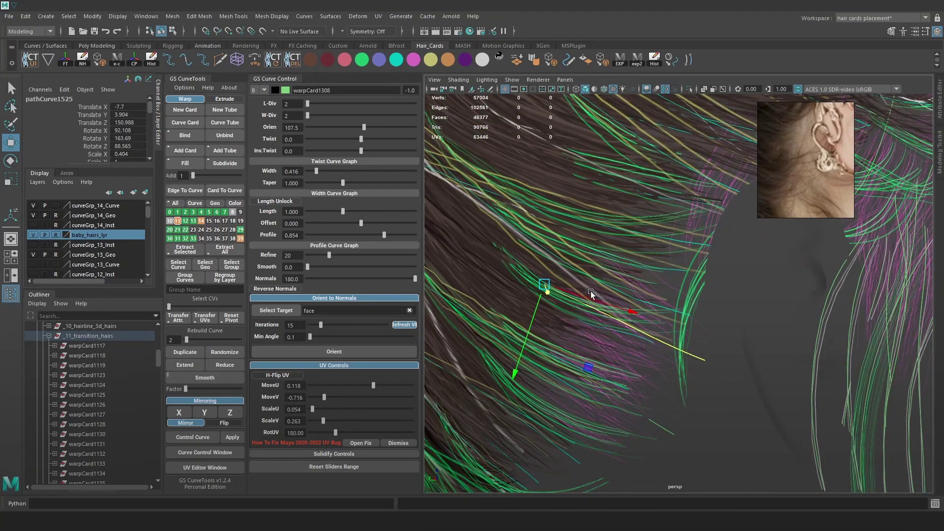
left_click_drag(544, 288, 588, 202)
key("e")
left_click_drag(680, 245, 684, 236)
key("w")
left_click_drag(596, 203, 595, 206)
left_click_drag(598, 207, 606, 225, "alt")
left_click_drag(589, 261, 641, 254)
left_click(645, 257)
key("ctrl+z")
Duplicate a lower transition card behind the ear and rotate and move the copy down the hairline toward the nape.
left_click_drag(640, 255, 743, 319)
left_click(747, 325)
left_click(196, 352)
left_click_drag(678, 275, 611, 291, "alt")
key("e")
left_click(705, 297)
key("ctrl+z")
left_click_drag(707, 301, 700, 312)
key("w")
left_click_drag(649, 337, 629, 315, "alt")
left_click_drag(610, 290, 708, 345)
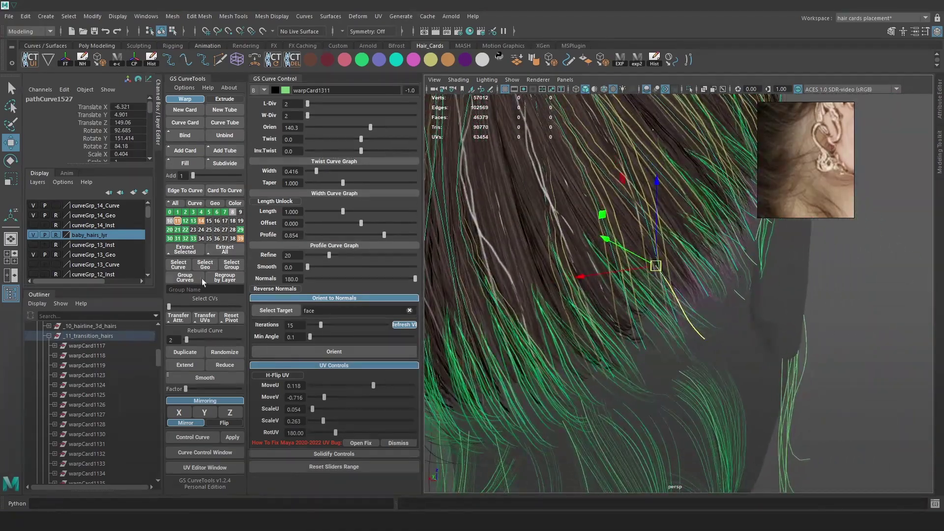
Duplicate the card again and move the copy further along the lower hairline toward the nape.
left_click(191, 351)
left_click_drag(657, 263, 565, 270)
key("e")
key("w")
left_click_drag(624, 224, 622, 228)
left_click_drag(624, 192, 624, 207, "shift")
left_click_drag(626, 211, 664, 276, "alt")
Rotate the nape card to match the hair flow and shift it so its root sits under the existing hair.
key("e")
left_click_drag(657, 365, 642, 363)
left_click_drag(728, 263, 725, 257)
key("w")
mouse_move(635, 278)
left_mouse_down()
mouse_move(651, 274)
mouse_move(649, 286)
left_mouse_up()
left_click_drag(649, 286, 682, 265)
left_click_drag(634, 275, 630, 270)
left_click_drag(629, 270, 683, 274, "alt")
Duplicate the card closer to the centre of the nape, rotating the copy and adjusting its orientation to follow the head.
left_click(173, 351)
left_click_drag(572, 259, 540, 262)
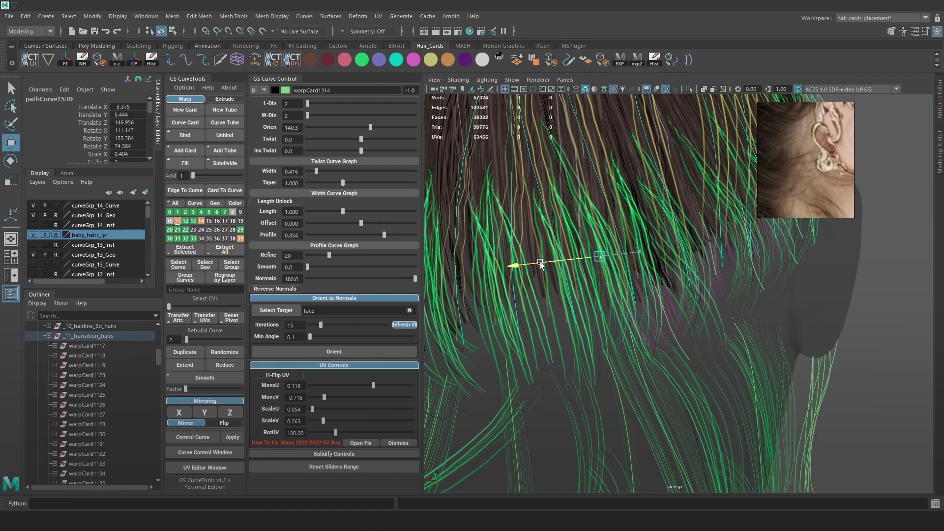
key("e")
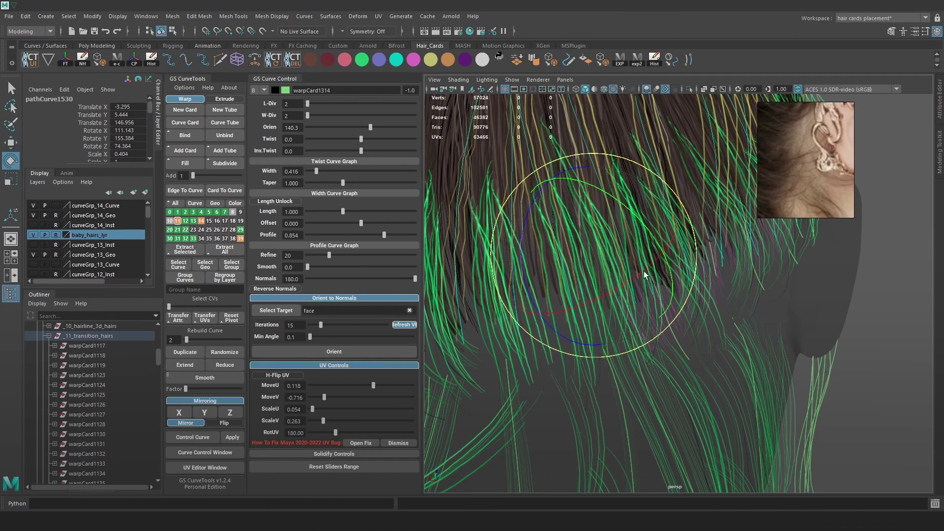
right_click_drag(616, 269, 601, 276)
left_click_drag(577, 277, 567, 244)
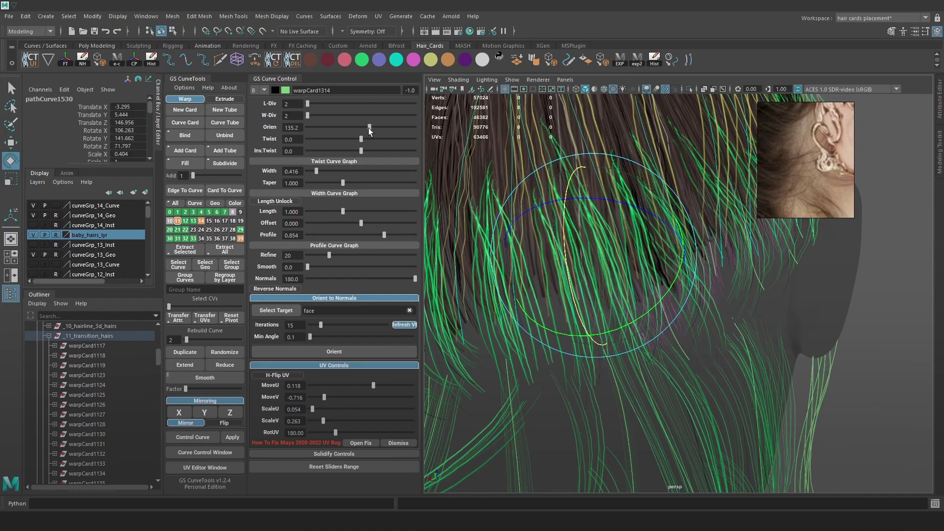
left_click_drag(565, 234, 563, 238)
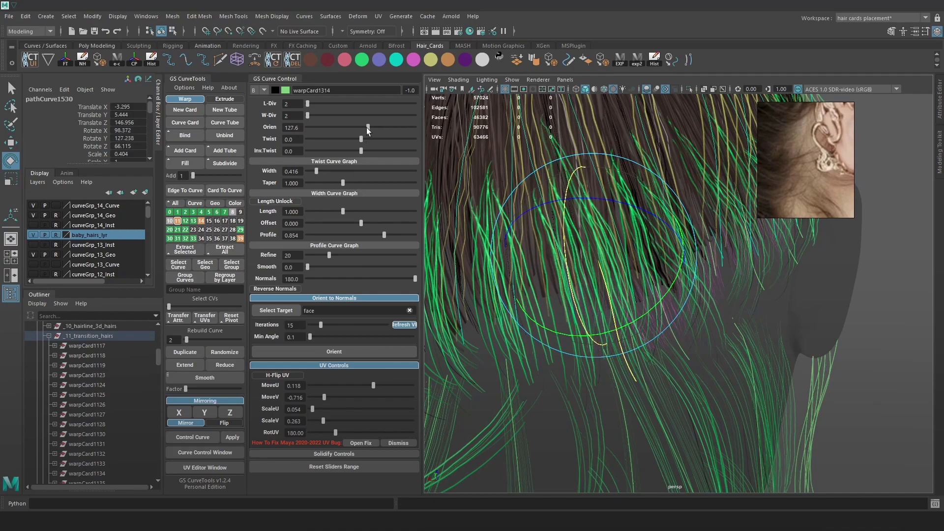
left_click_drag(383, 132, 383, 132)
key("w")
left_click_drag(553, 263, 544, 264)
Fine-tune the new nape card's rotation, orientation and depth so it lies flat against the neck.
left_click_drag(613, 226, 581, 246, "alt")
key("e")
left_click_drag(552, 348, 555, 354)
key("w")
left_click_drag(581, 235, 584, 253)
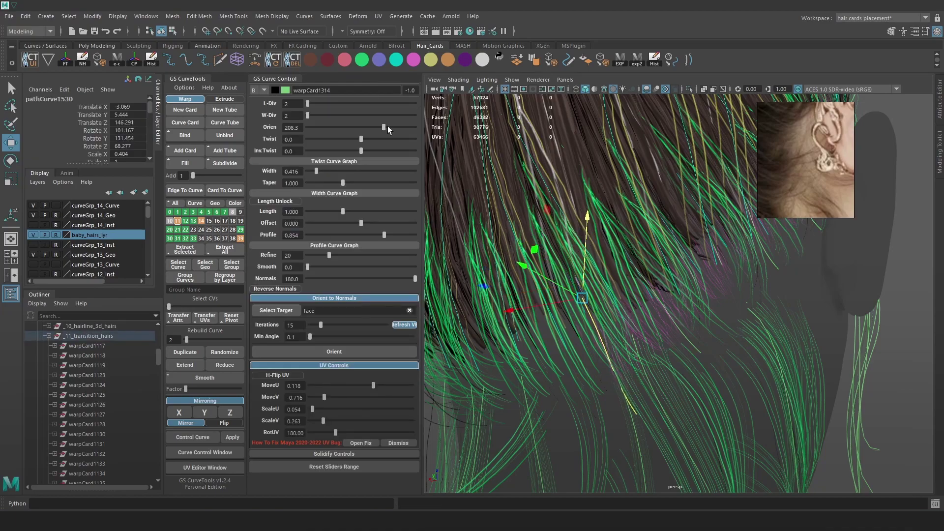
left_click_drag(590, 290, 610, 274, "alt")
left_click_drag(588, 253, 573, 241)
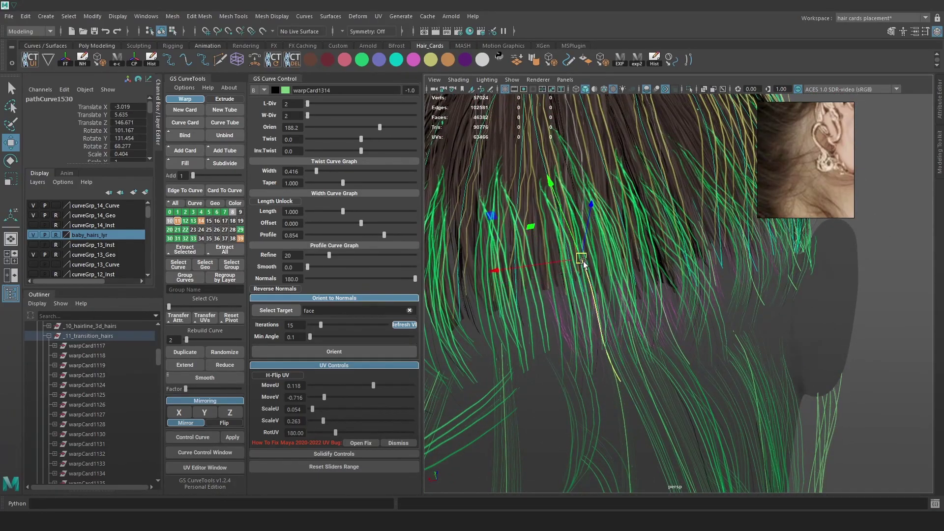
left_click_drag(600, 290, 506, 312, "alt")
left_click_drag(626, 283, 624, 272)
left_click_drag(546, 295, 666, 287, "alt")
scroll(662, 258, "up", 2)
Duplicate the card beside the nape's centreline, rotate and reposition the copy, and set its orientation to 263.8.
left_click(185, 352)
key("e")
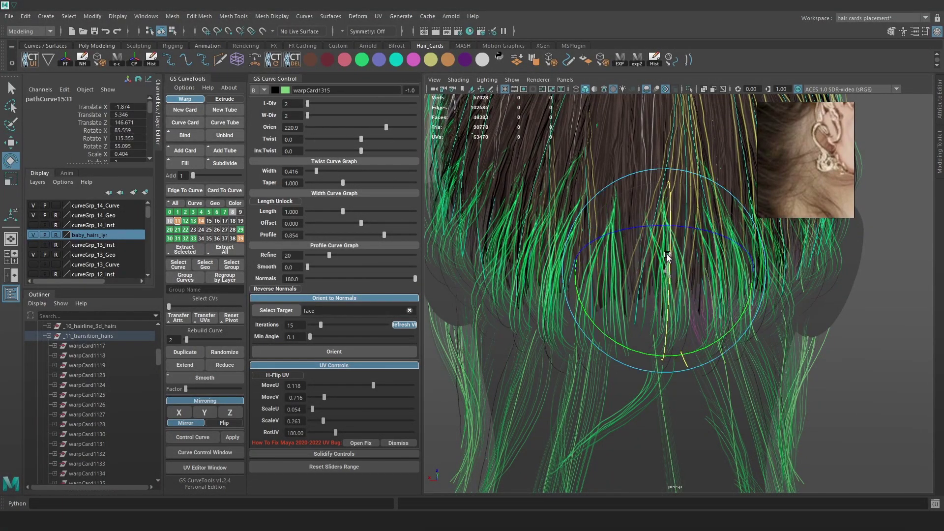
key("w")
left_click_drag(681, 261, 661, 259, "alt")
left_click_drag(650, 239, 647, 231)
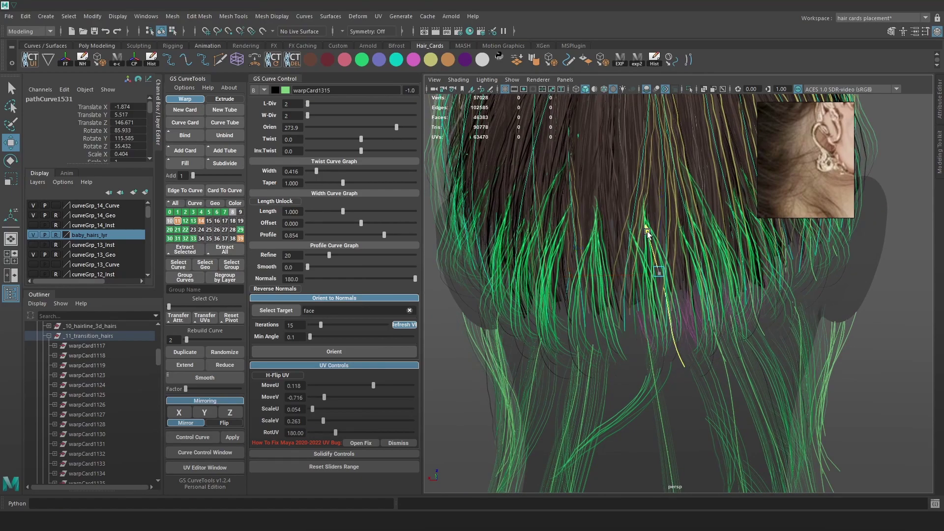
key("e")
left_click_drag(718, 333, 713, 339)
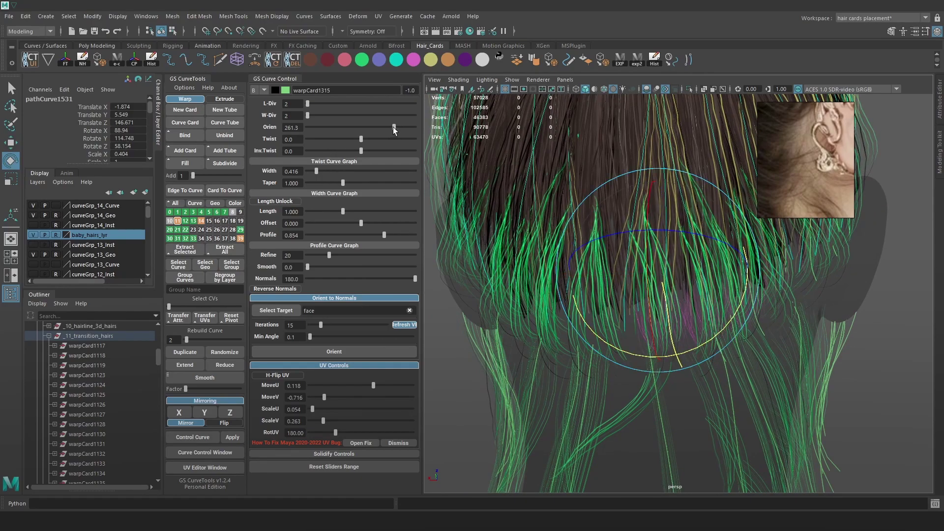
left_click_drag(393, 128, 395, 128)
key("w")
left_click_drag(648, 231, 647, 229)
Isolate the _11_transition_hairs group in the viewport and clear the selection.
left_click_drag(787, 343, 656, 290, "alt")
left_click(101, 339)
left_click(689, 92)
left_click(733, 371)
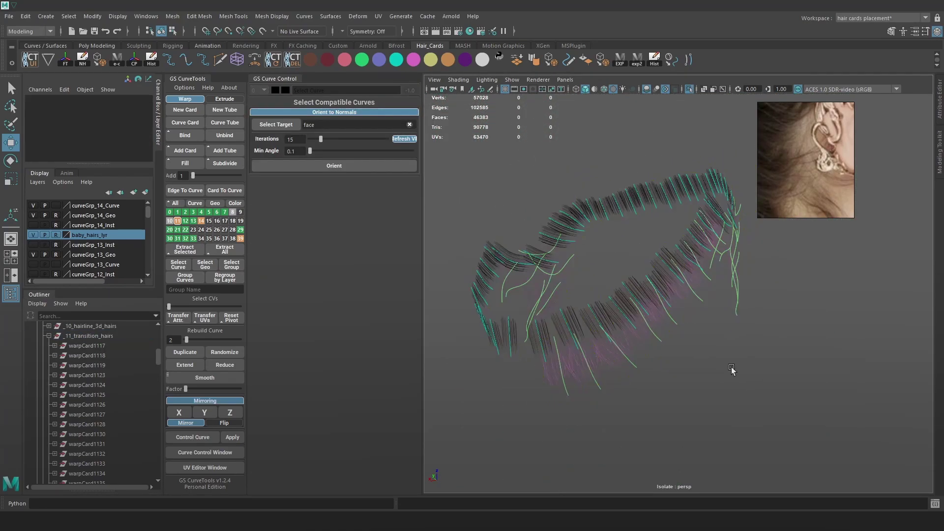
Select all the new transition cards from the nape to behind the ear and mirror them across the X axis.
left_click_drag(637, 424, 573, 381)
left_click_drag(663, 382, 631, 361, "shift")
left_click_drag(671, 355, 709, 267, "shift")
middle_click_drag(719, 259, 683, 325, "alt")
right_click_drag(682, 325, 830, 419, "alt")
left_click_drag(700, 340, 709, 317, "alt")
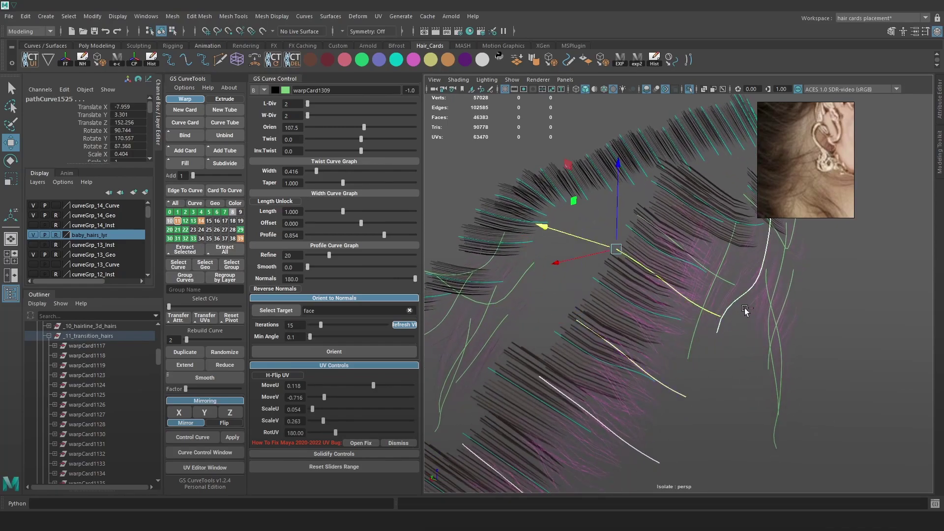
left_click_drag(722, 284, 646, 262, "shift")
left_click(714, 224, "shift")
right_click_drag(714, 224, 600, 212, "alt")
left_click_drag(630, 232, 584, 166)
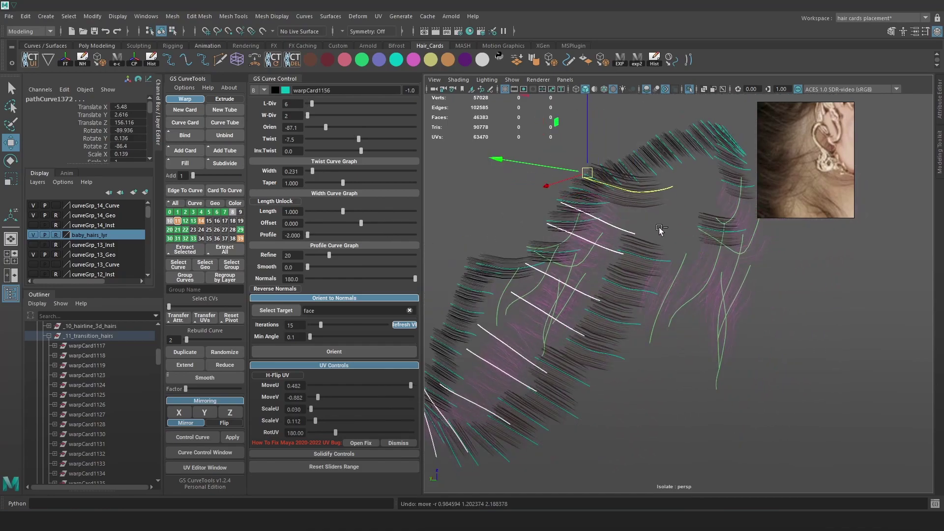
key("ctrl+z")
left_click(681, 251, "shift")
right_click_drag(681, 251, 659, 304, "alt")
left_click_drag(658, 304, 662, 294, "alt")
left_click_drag(631, 257, 635, 272)
key("ctrl+z")
middle_click_drag(636, 271, 686, 237, "alt")
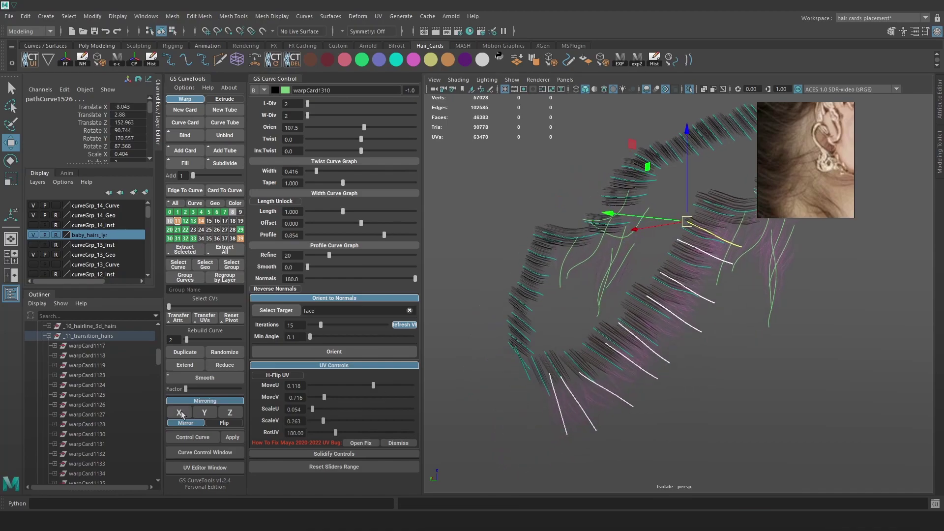
Fill the gap between the two cards at the nape's centre with one card and show the full hair again.
left_click_drag(601, 365, 610, 289, "alt")
right_click_drag(610, 289, 660, 300, "alt")
left_click_drag(660, 300, 687, 301, "alt")
left_click_drag(730, 376, 634, 390)
left_click(175, 167)
left_click(662, 403)
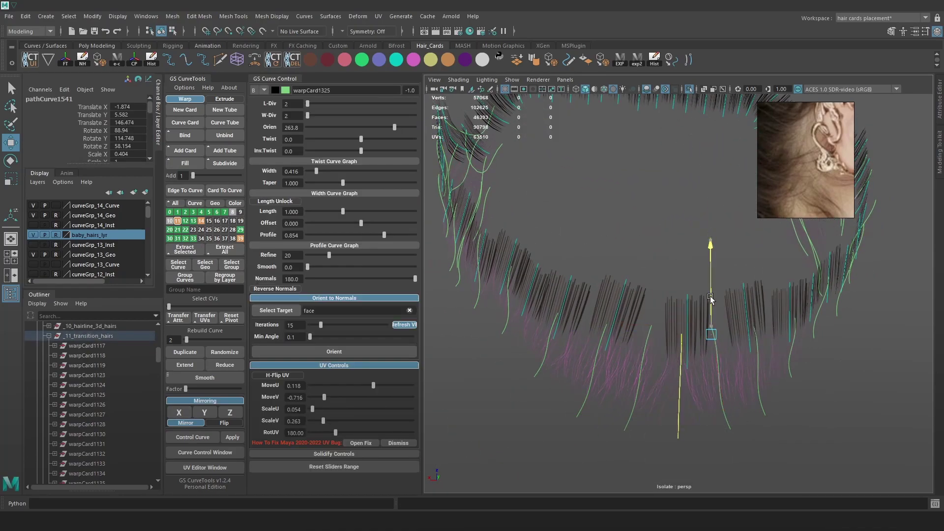
key("ctrl+z")
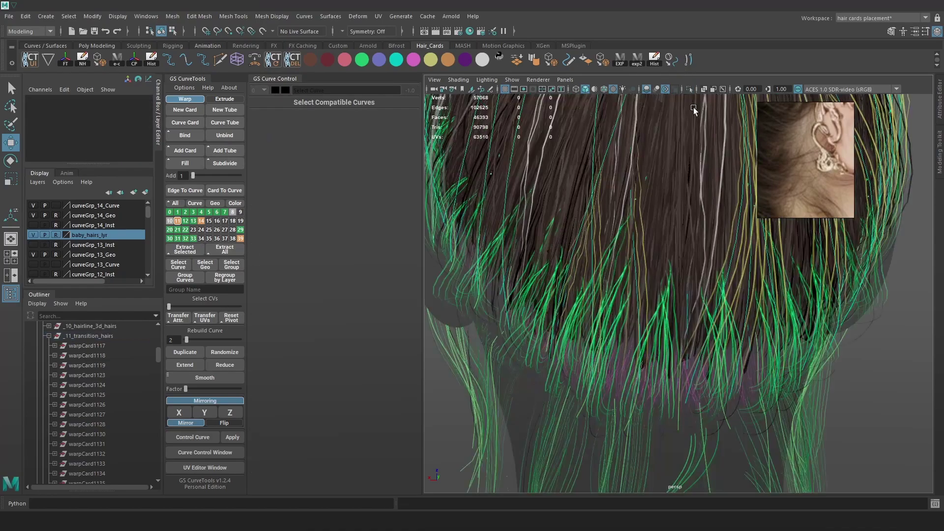
left_click_drag(580, 295, 634, 294, "alt")
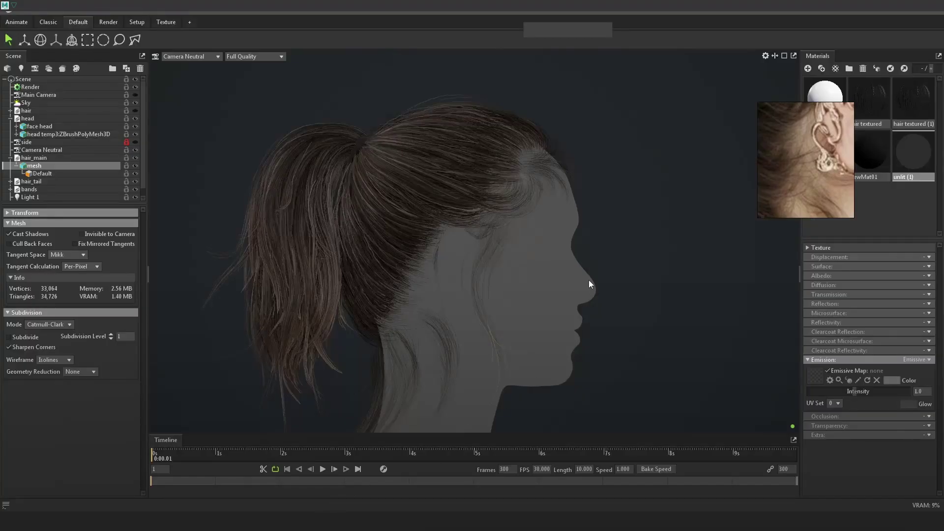
In Marmoset Toolbag, turn the head to a side profile and copy a full-screen capture of the current render.
mouse_move(588, 285)
left_mouse_down()
mouse_move(512, 270)
mouse_move(584, 281)
left_mouse_up()
key("Print")
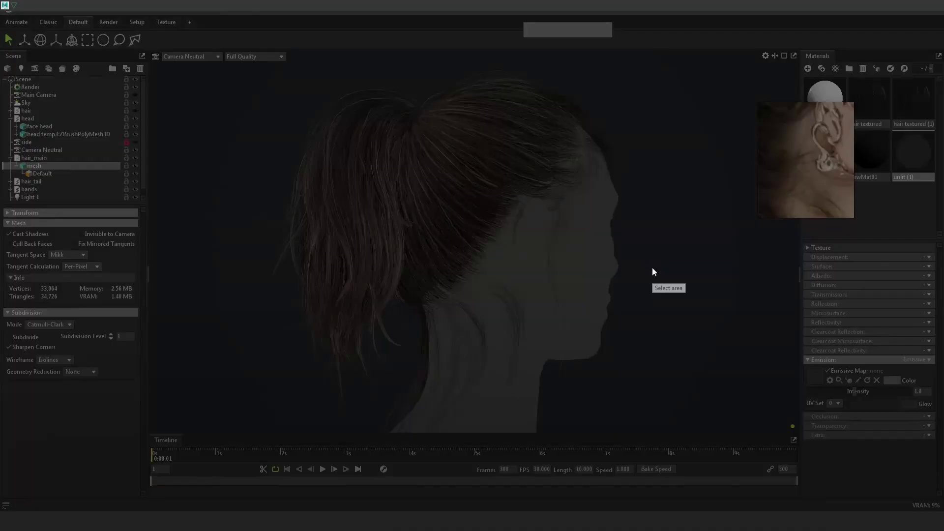
mouse_move(0, 0)
left_mouse_down()
mouse_move(754, 522)
mouse_move(943, 528)
left_mouse_up()
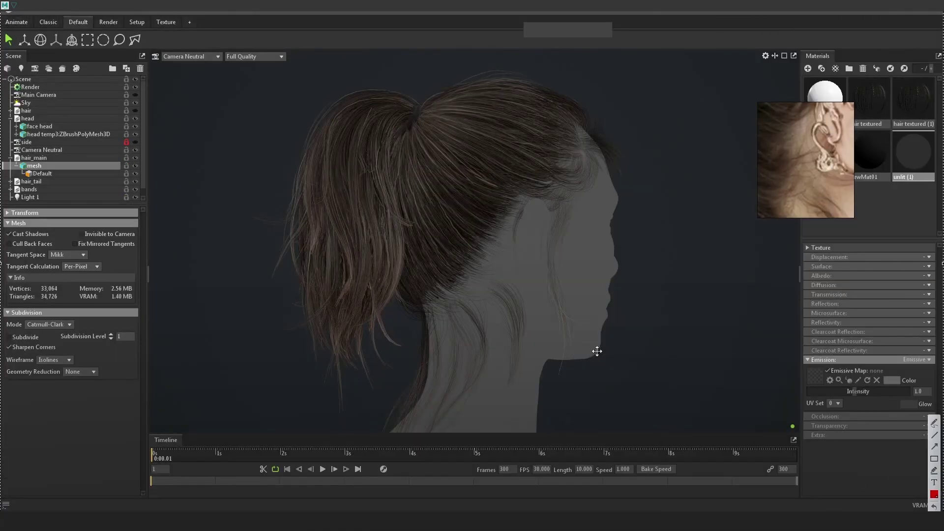
key("ctrl+c")
Switch to Photoshop and paste the capture into a new document.
key("alt+Tab")
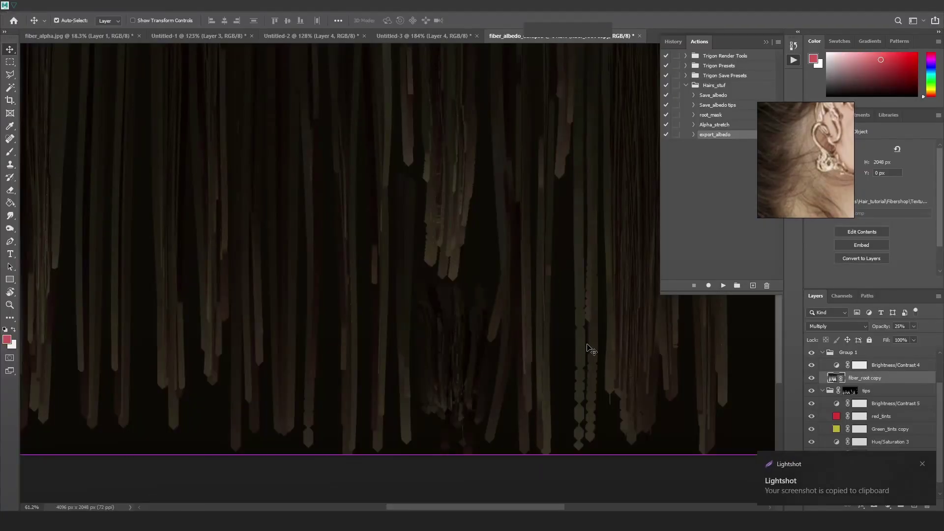
key("ctrl+n")
key("Return")
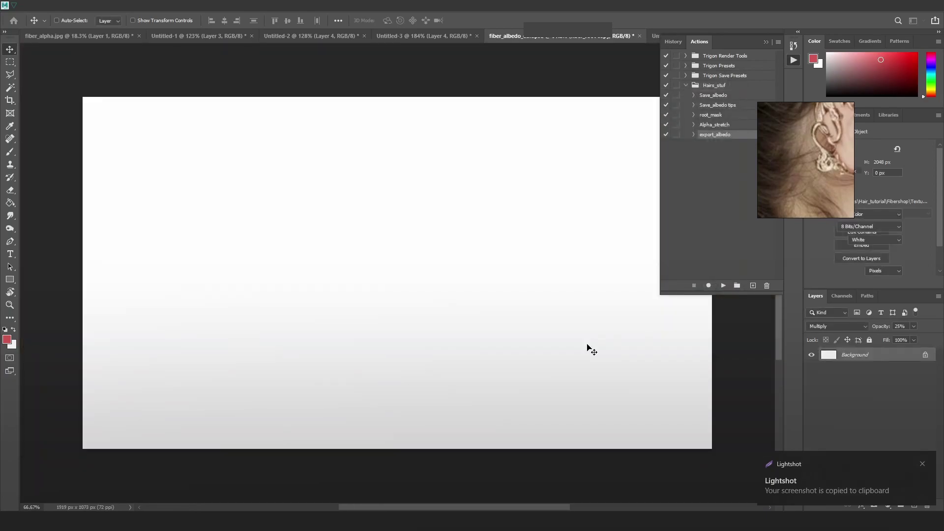
key("ctrl+v")
Switch to Maya and export the updated hair cards with the exp2 script.
key("alt+Tab")
key("alt+Tab")
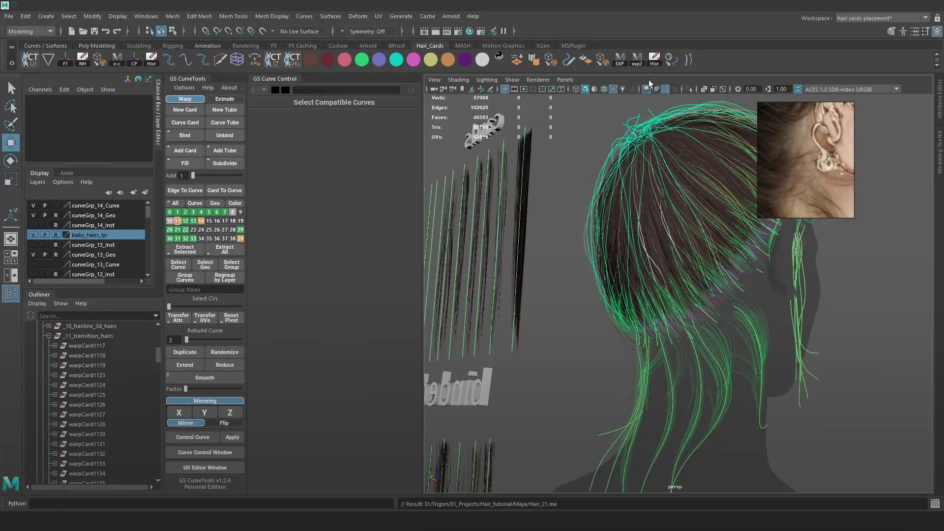
left_click(638, 63)
Capture the refreshed Marmoset Toolbag render full-screen and paste it as a second layer in the Photoshop comparison document.
key("alt+Tab")
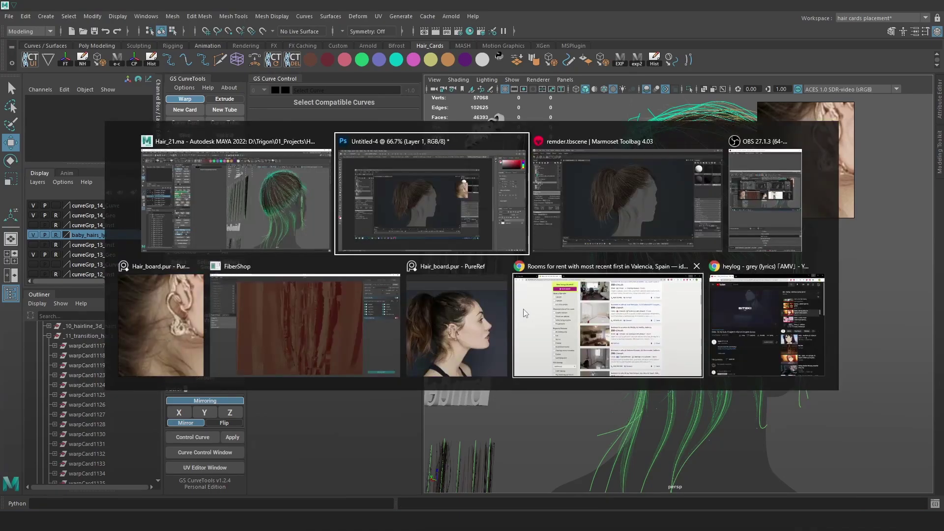
key("alt+Tab")
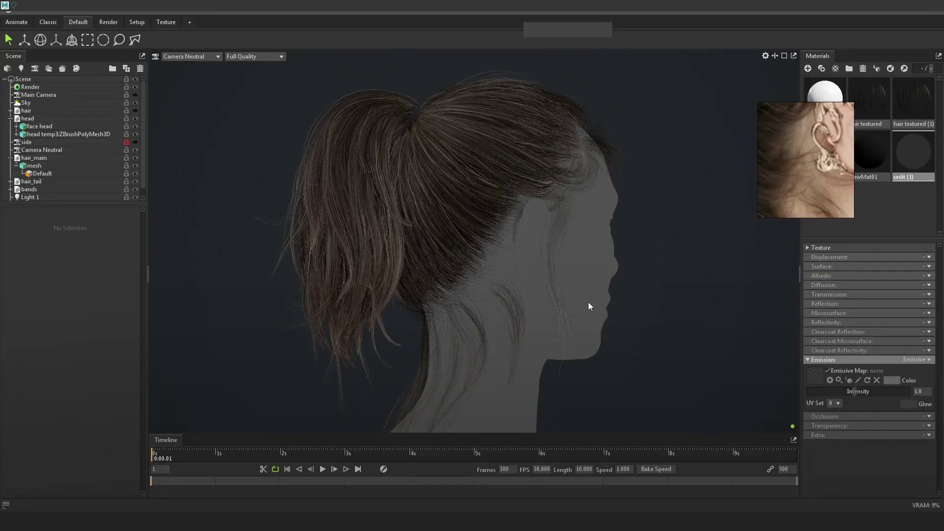
key("Print")
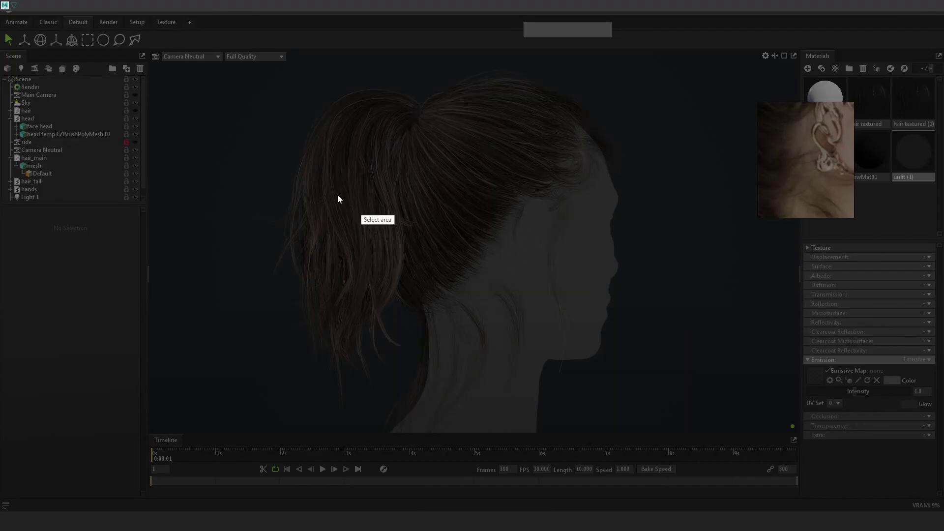
mouse_move(1, 1)
left_mouse_down()
mouse_move(535, 476)
mouse_move(943, 529)
left_mouse_up()
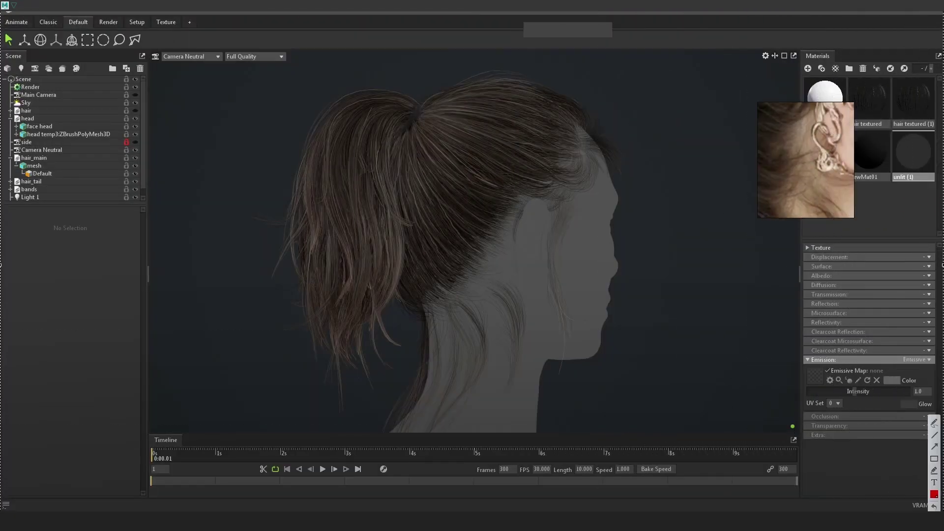
key("ctrl+c")
key("alt+Tab")
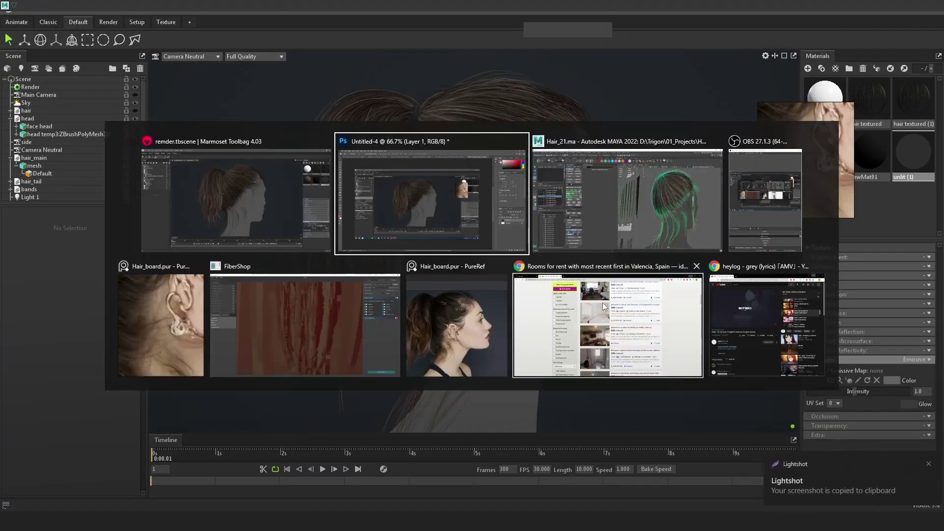
key("ctrl+v")
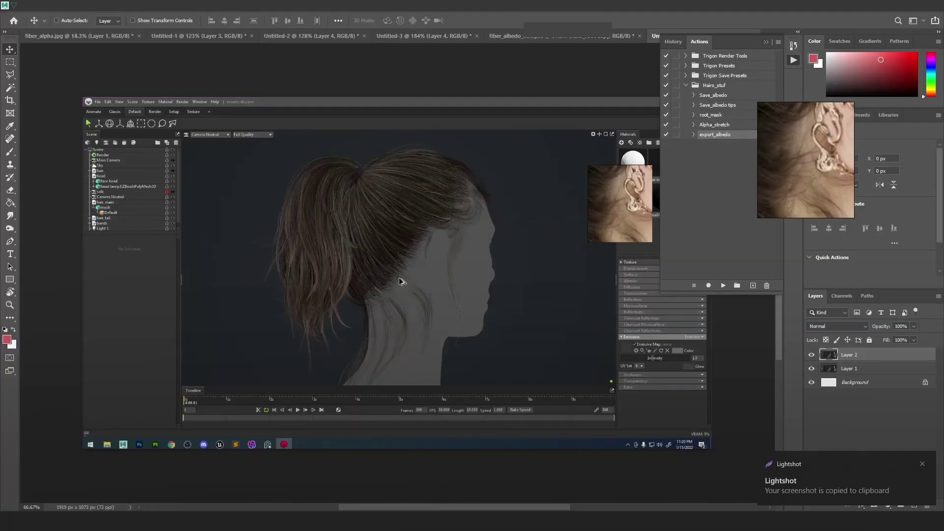
Compare the renders before and after the new transition cards by repeatedly toggling Layer 2's visibility, and return to Marmoset Toolbag.
scroll(401, 283, "up", 6, "alt")
left_click(810, 357)
left_click(810, 356)
left_click(810, 356)
left_click(810, 357)
left_click(811, 357)
left_click(810, 357)
left_click(810, 357)
left_click(810, 357)
left_click(810, 358)
scroll(676, 323, "down", 3, "alt")
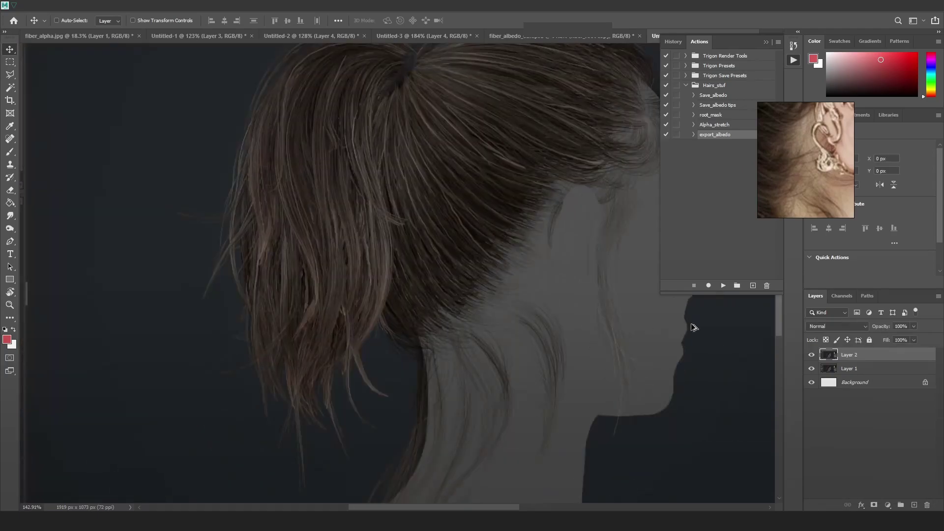
left_click(811, 358)
left_click(811, 358)
left_click(810, 358)
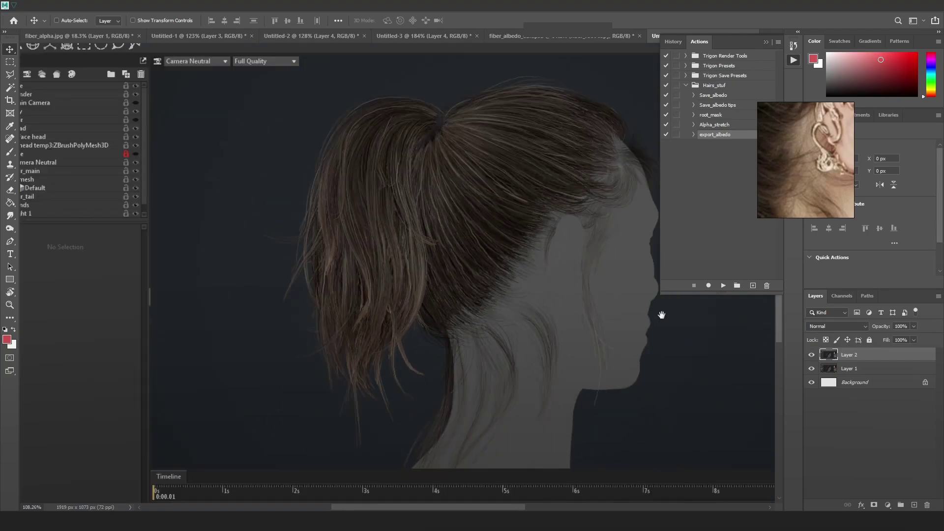
left_click_drag(662, 315, 605, 319)
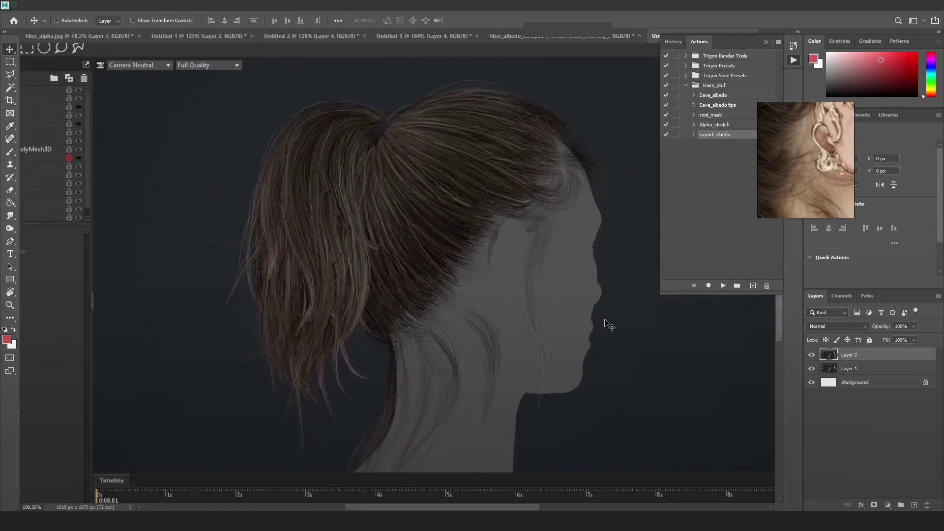
left_click(810, 356)
left_click(809, 356)
left_click(809, 356)
left_click(809, 356)
scroll(584, 333, "down", 1, "alt")
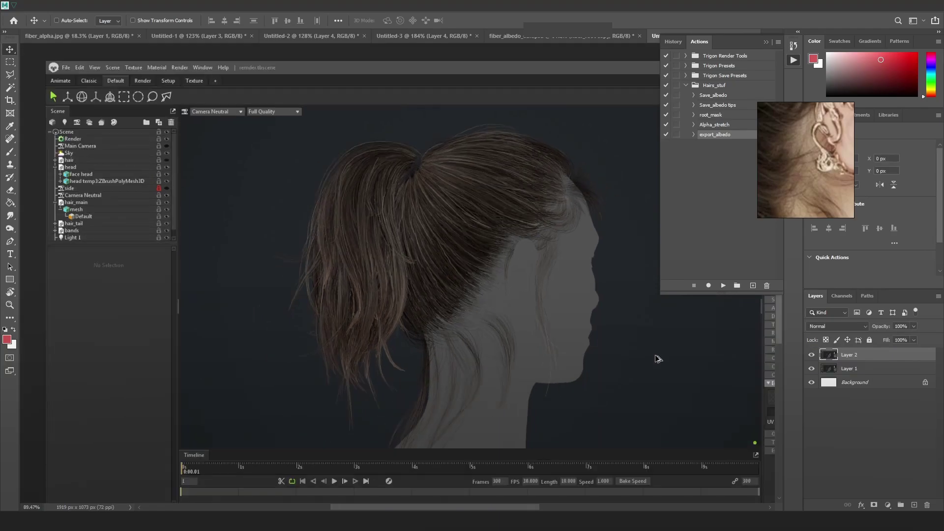
key("alt+Tab")
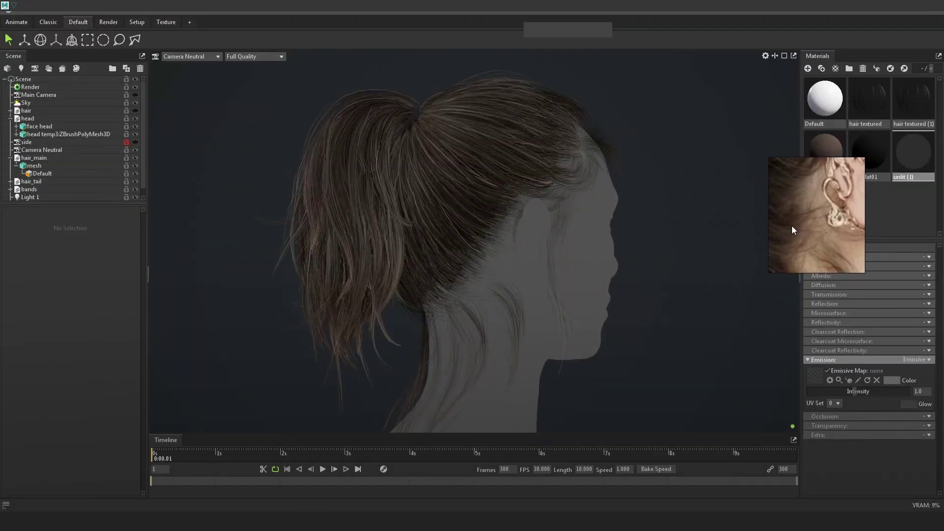
Assign the head_shaded material to the head in place of unlit (1), trying both materials before keeping head_shaded.
scroll(657, 240, "up", 5)
left_click_drag(825, 153, 684, 278)
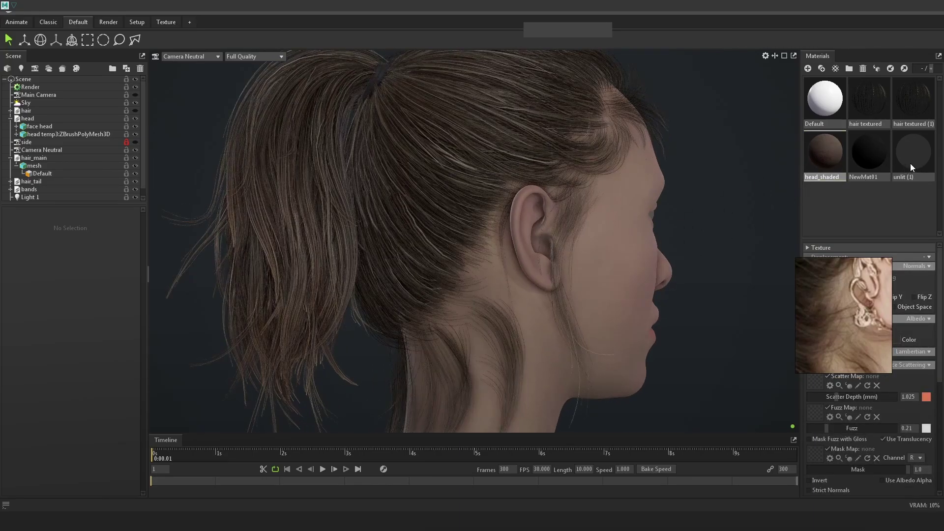
left_click_drag(901, 162, 623, 292)
left_click_drag(827, 158, 639, 286)
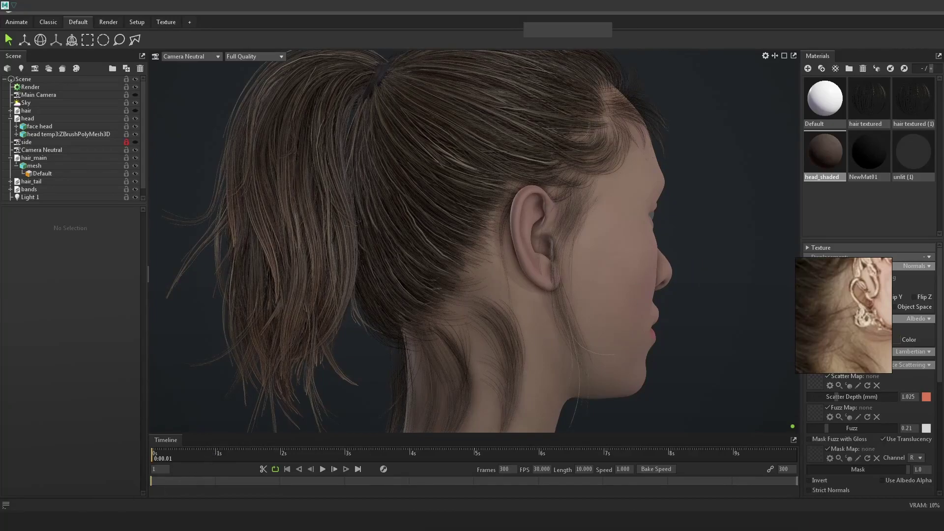
Switch to Maya and select the _11_transition_hairs group, framing its cards around the nape hairline.
left_click(89, 461)
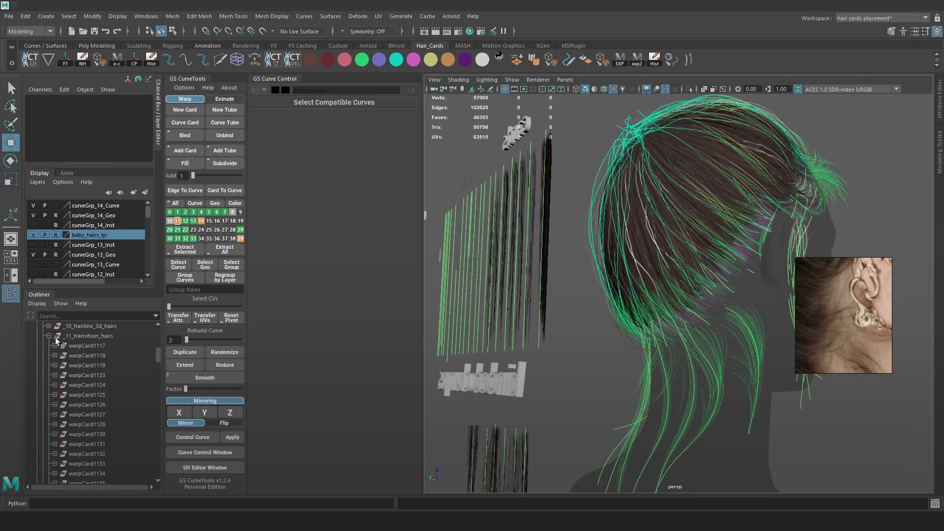
left_click(76, 336)
scroll(527, 282, "down", 2)
left_click_drag(527, 282, 641, 215, "alt")
left_click_drag(600, 157, 717, 198, "alt")
right_click_drag(717, 198, 751, 230, "alt")
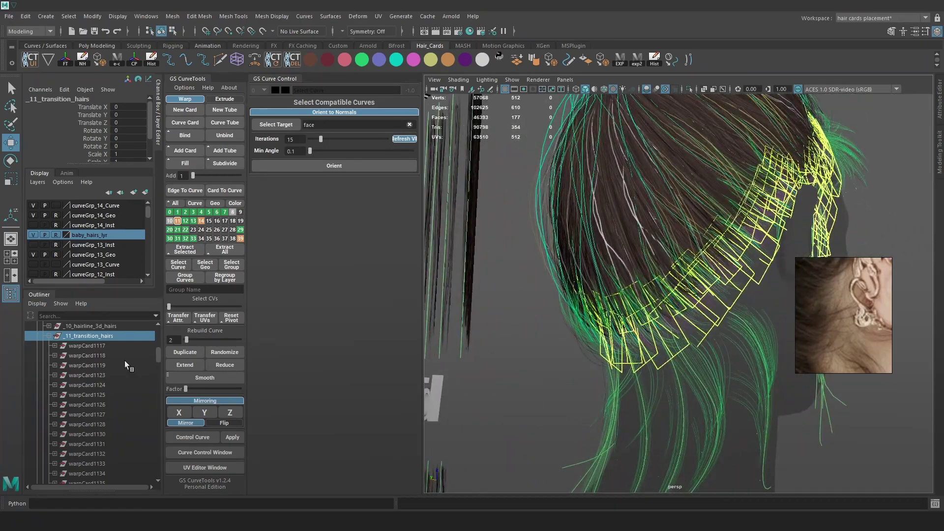
Move the _11_transition_hairs group into hair_sheet and re-export the hair cards without it.
left_click(47, 337)
left_click_drag(100, 337, 94, 412)
left_click_drag(246, 341, 92, 431)
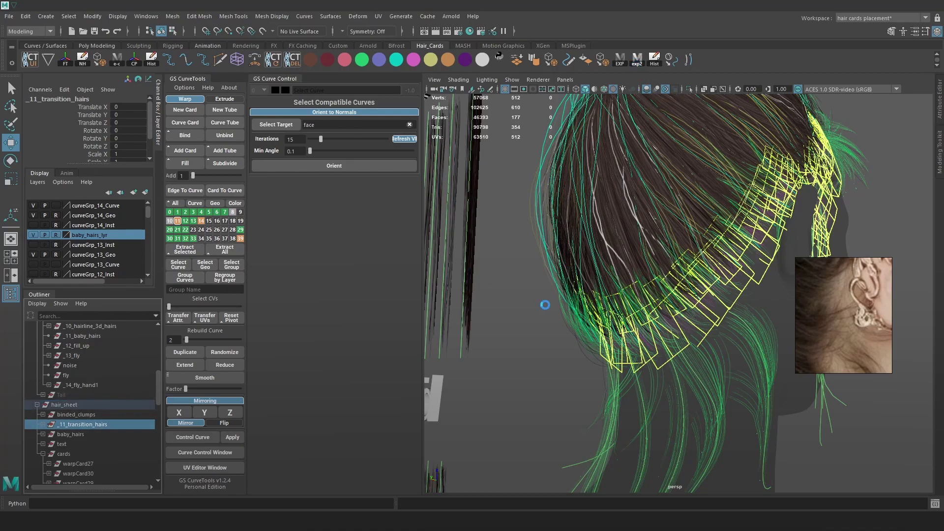
key("ctrl+z")
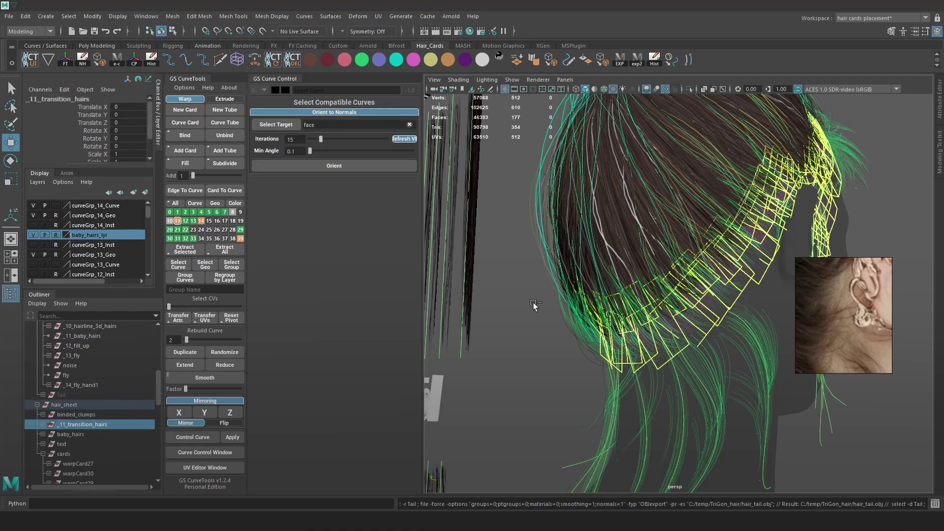
left_click(504, 319)
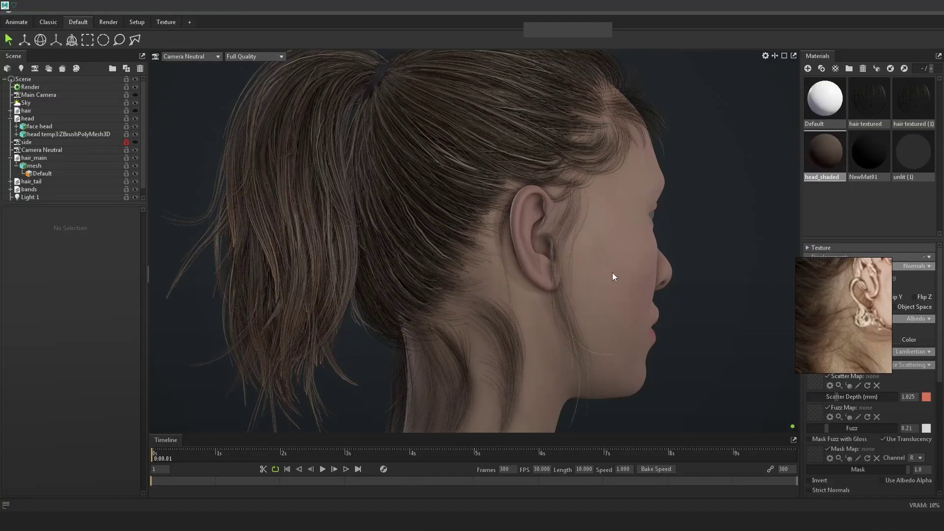
Capture the full Marmoset Toolbag render without transition cards and paste it as a new layer in the Photoshop comparison document.
key("Print")
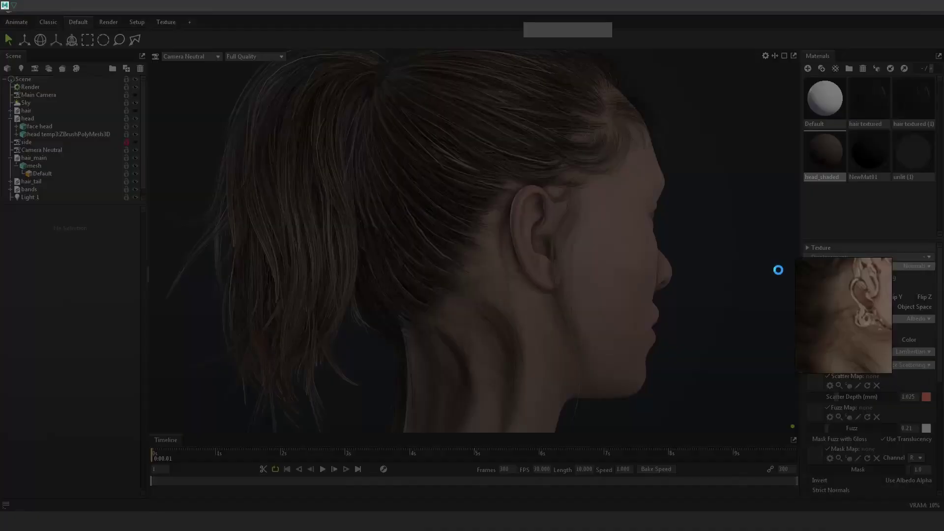
mouse_move(0, 13)
left_mouse_down()
mouse_move(711, 508)
mouse_move(943, 516)
left_mouse_up()
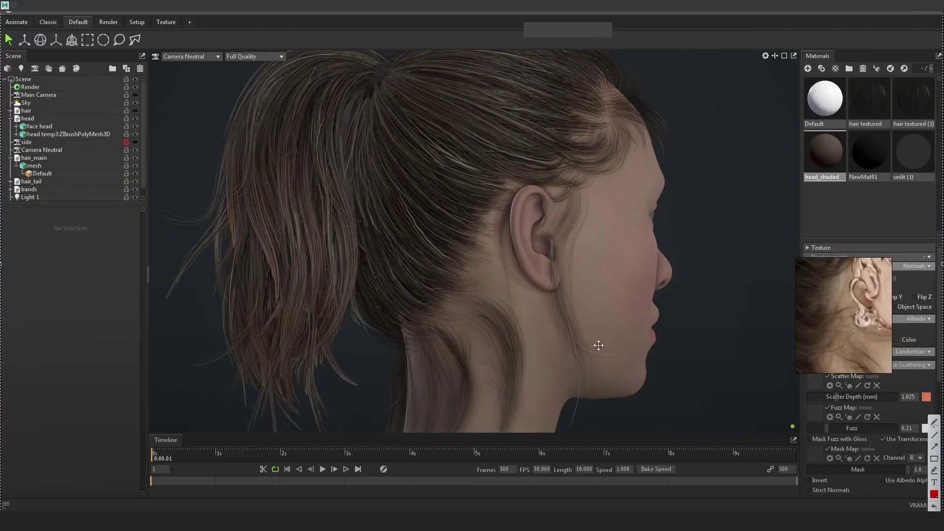
key("ctrl+c")
left_click(135, 520)
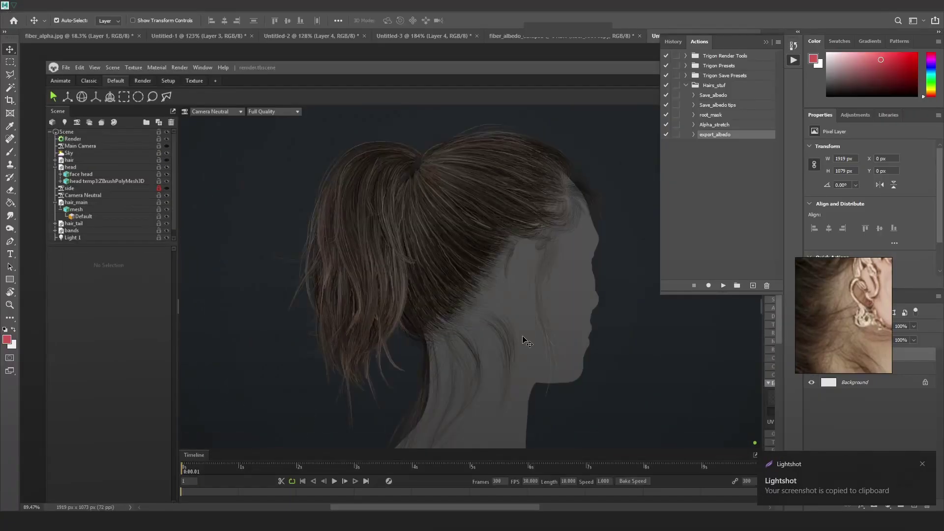
Switch to Maya to re-export the hair cards with _11_transition_hairs restored, and return to Marmoset Toolbag.
key("alt+Tab")
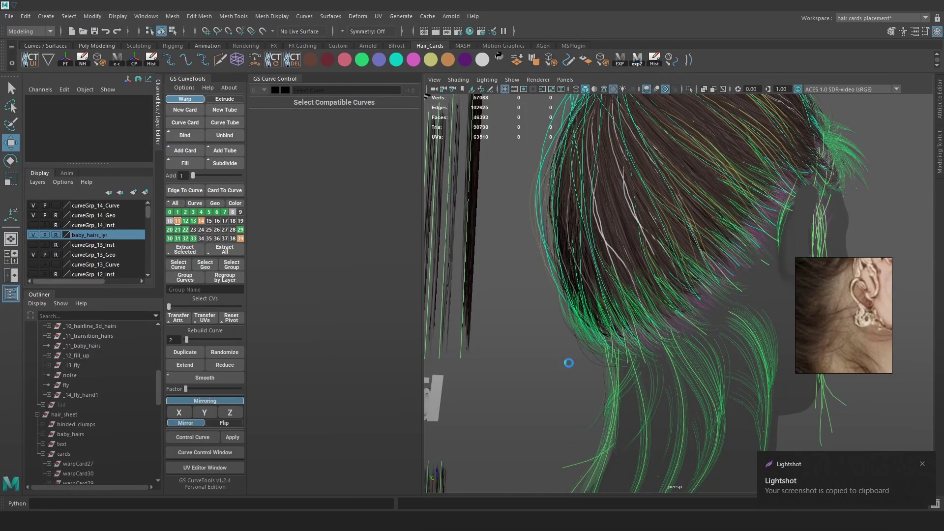
key("alt+Tab")
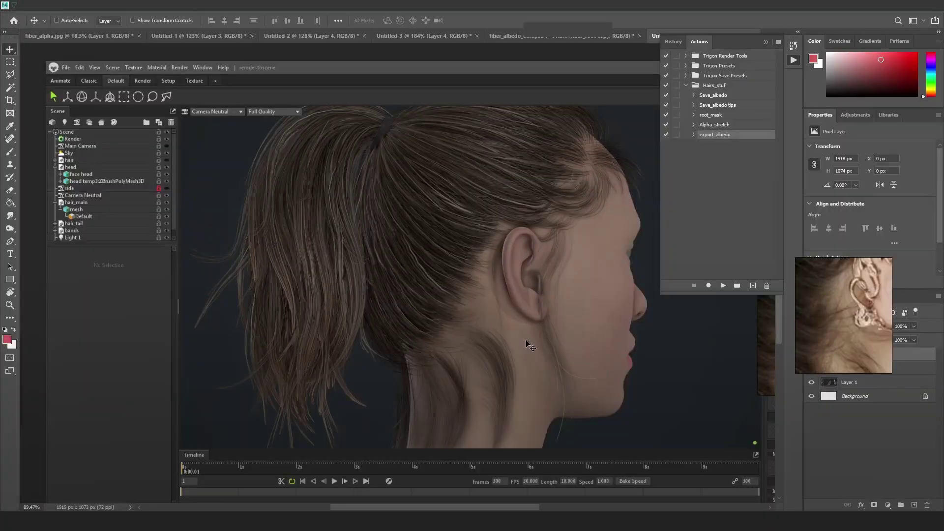
key("alt+Tab")
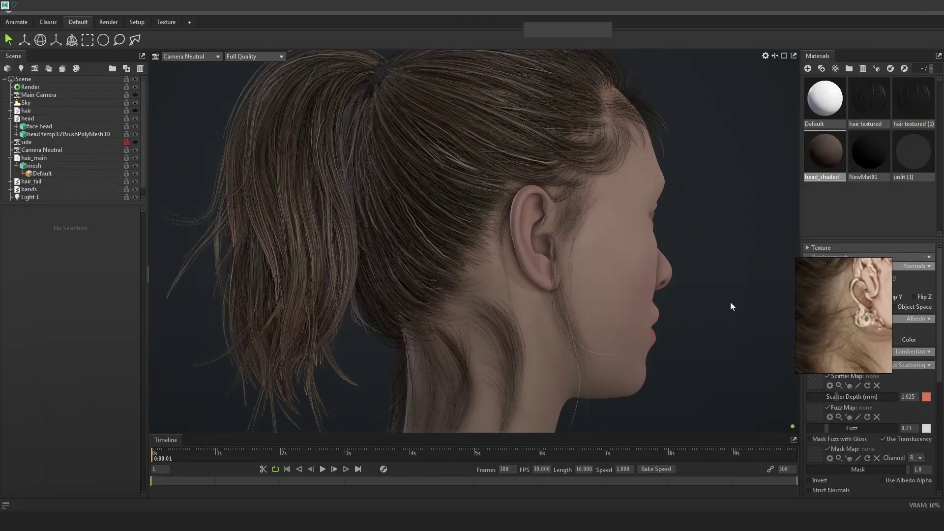
Capture the render with the transition cards, paste it as Layer 4 in Photoshop, and move the reference image off the Layers list.
key("Print")
left_click_drag(0, 0, 943, 530)
key("ctrl+c")
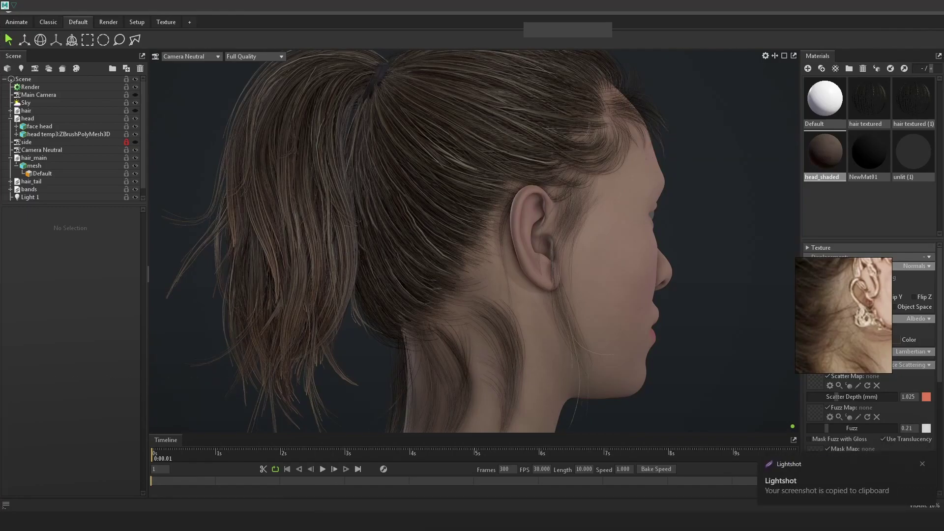
key("alt+Tab")
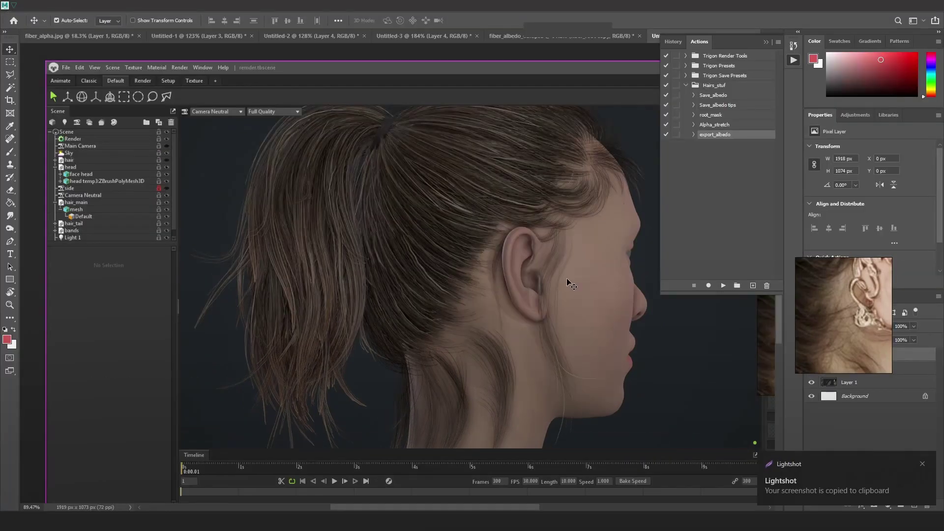
left_click_drag(799, 294, 730, 117)
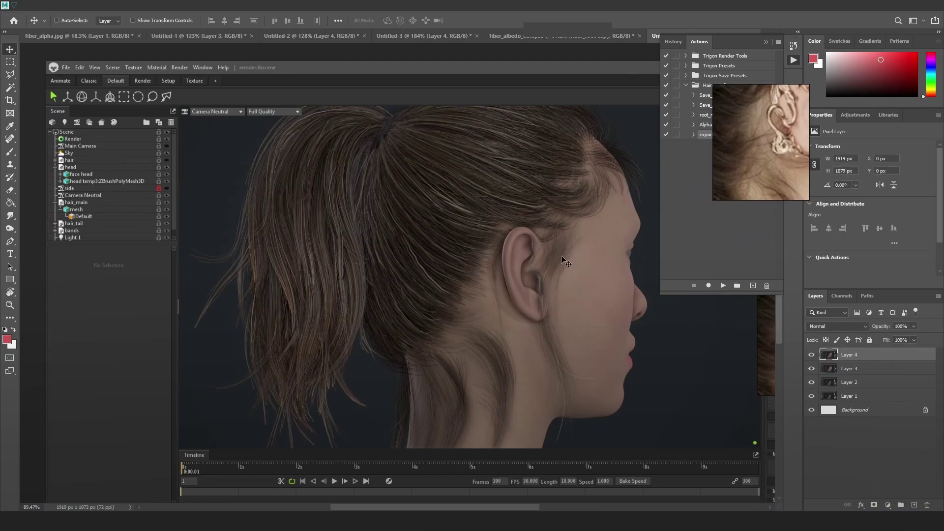
Compare the shaded renders with and without transition cards at several zoom levels by repeatedly toggling Layer 4's visibility.
scroll(563, 257, "down", 3, "alt")
scroll(564, 253, "up", 10, "alt")
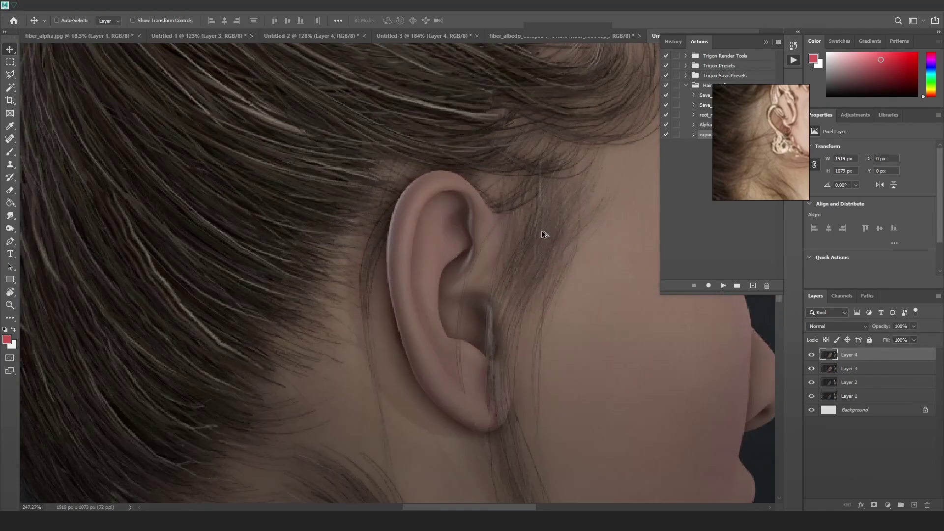
scroll(541, 236, "down", 8, "alt")
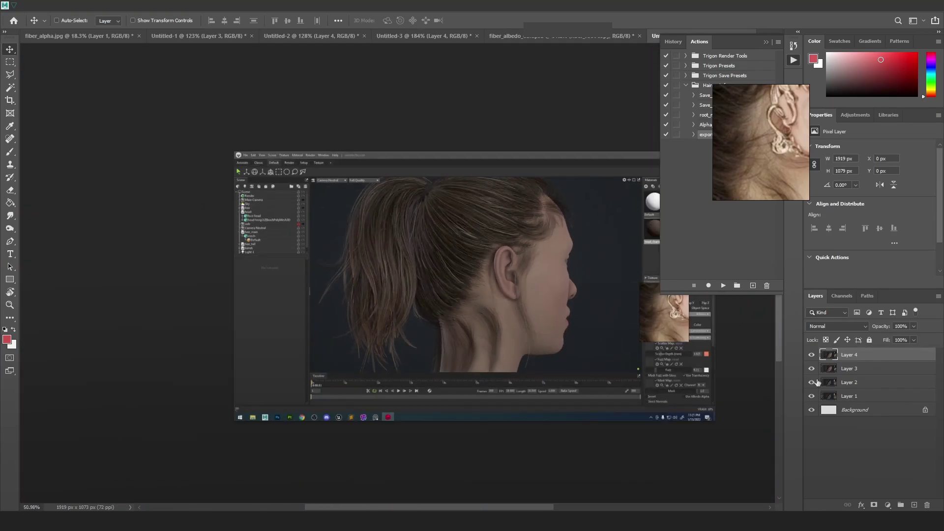
left_click(812, 354)
left_click(812, 354)
left_click(811, 355)
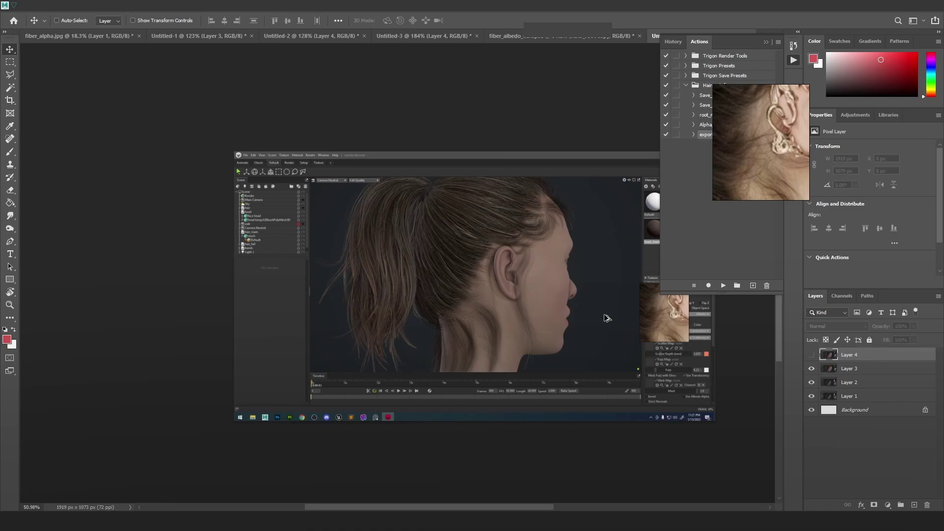
scroll(499, 285, "down", 2, "alt")
scroll(499, 285, "down", 1, "alt")
left_click(812, 355)
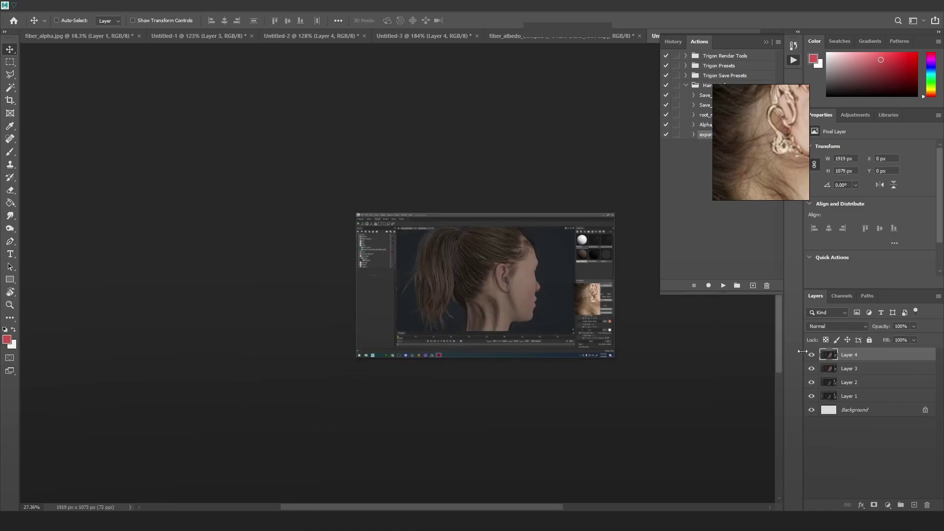
left_click_drag(803, 352, 799, 355)
left_click(808, 355)
left_click(808, 355)
left_click(809, 355)
left_click(808, 355)
left_click(808, 355)
left_click(808, 355)
scroll(467, 228, "up", 4, "alt")
scroll(384, 240, "down", 3, "alt")
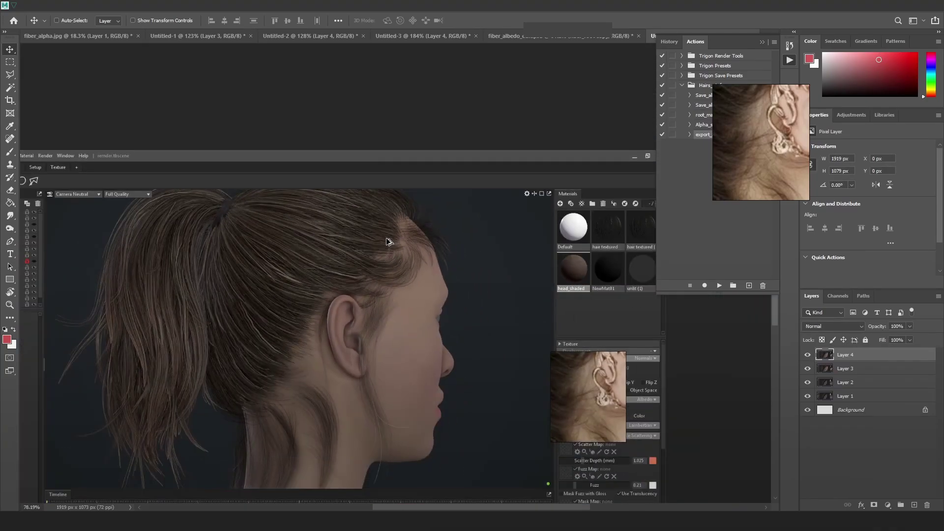
scroll(366, 255, "down", 3, "alt")
left_click(807, 356)
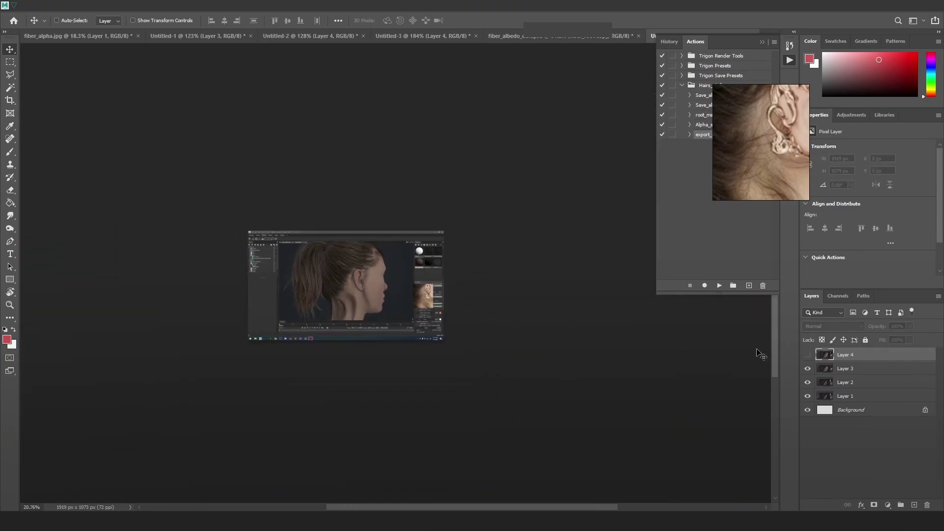
scroll(364, 271, "up", 1, "alt")
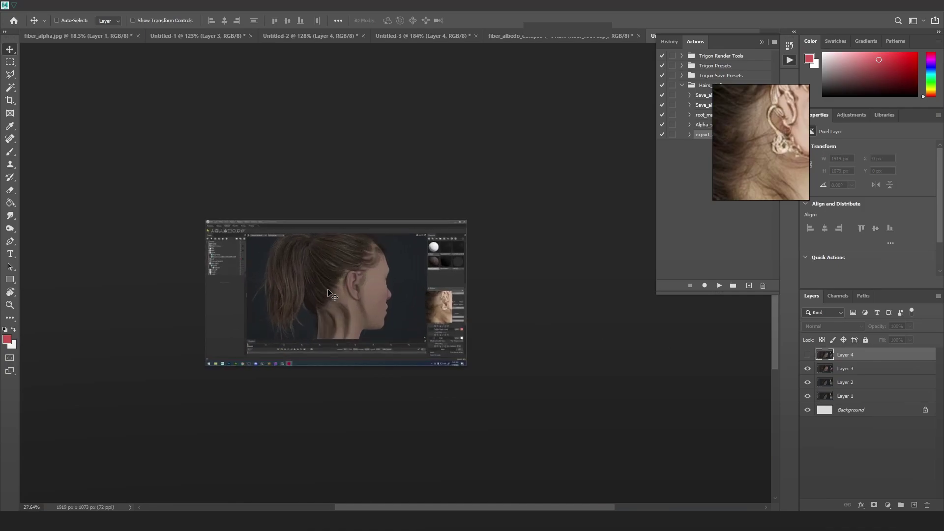
left_click(808, 356)
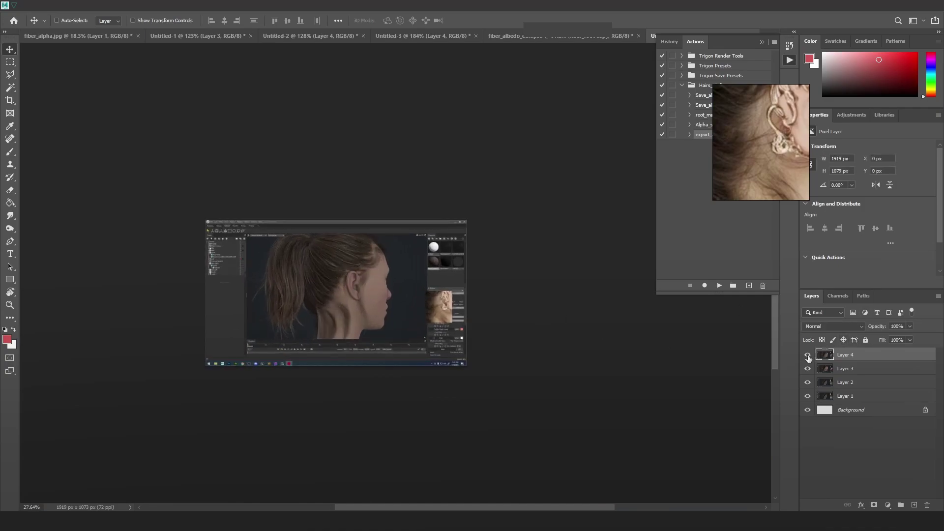
scroll(326, 311, "up", 4, "alt")
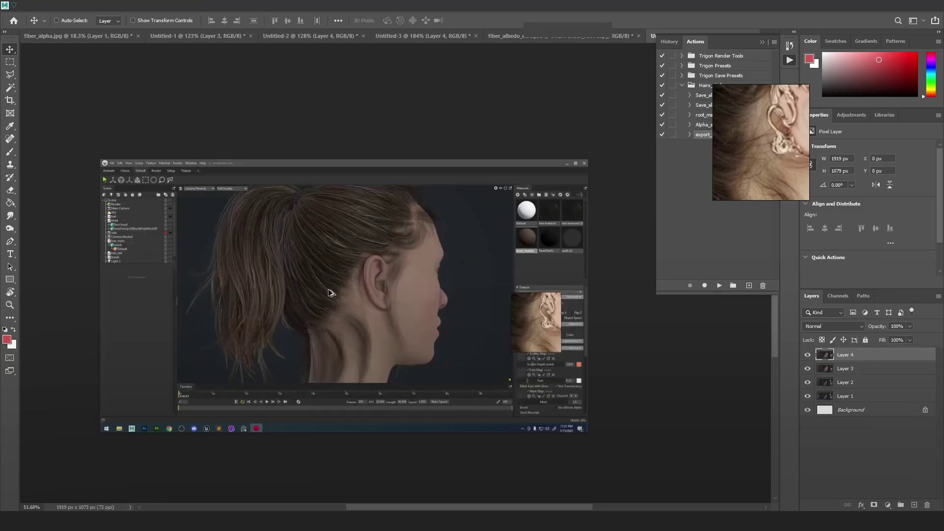
Switch to Marmoset Toolbag, assign the unlit (1) material to the head, and view the forehead hairline.
key("alt+Tab")
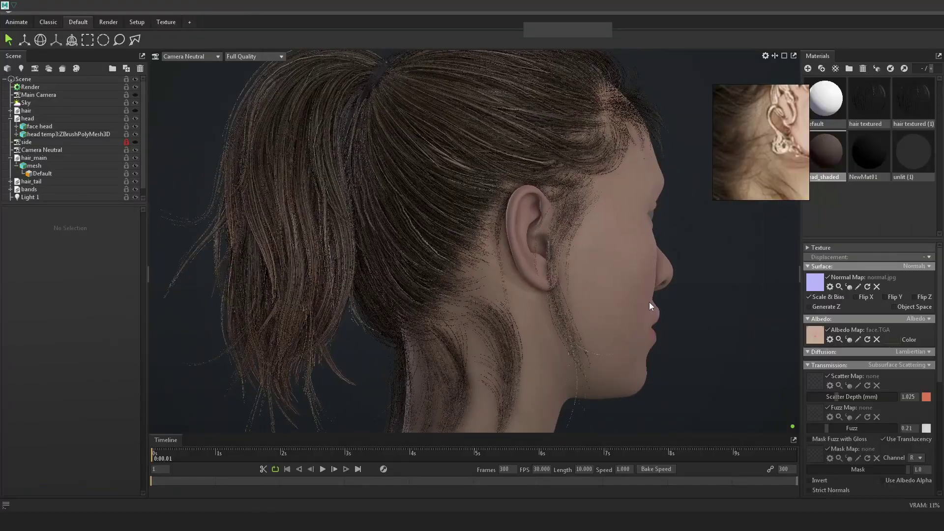
scroll(650, 302, "up", 2)
left_click_drag(594, 313, 542, 301)
left_click_drag(913, 152, 594, 291)
left_click_drag(571, 261, 552, 282)
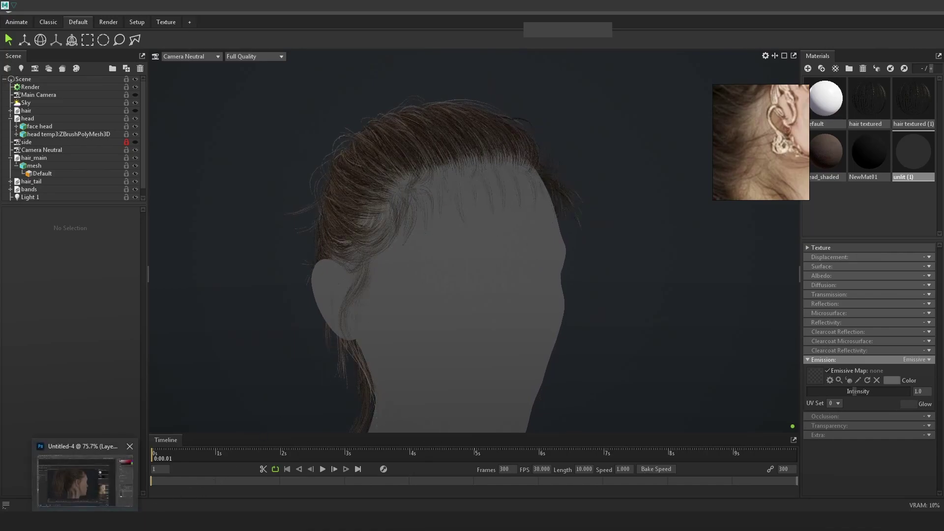
Switch to Maya and delete the baby hair cards hanging across the middle of the forehead hairline.
left_click(66, 522)
left_click_drag(594, 281, 664, 323, "alt")
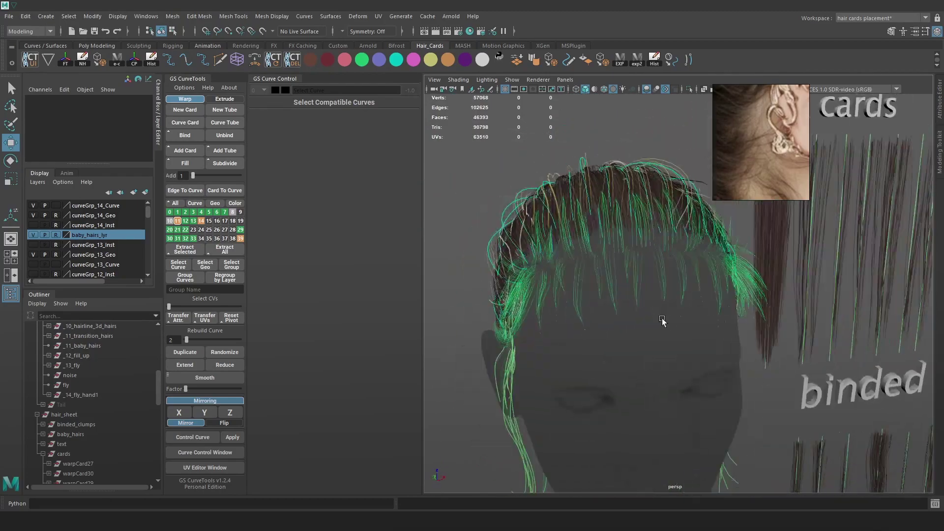
left_click(583, 282)
left_click(599, 281, "shift")
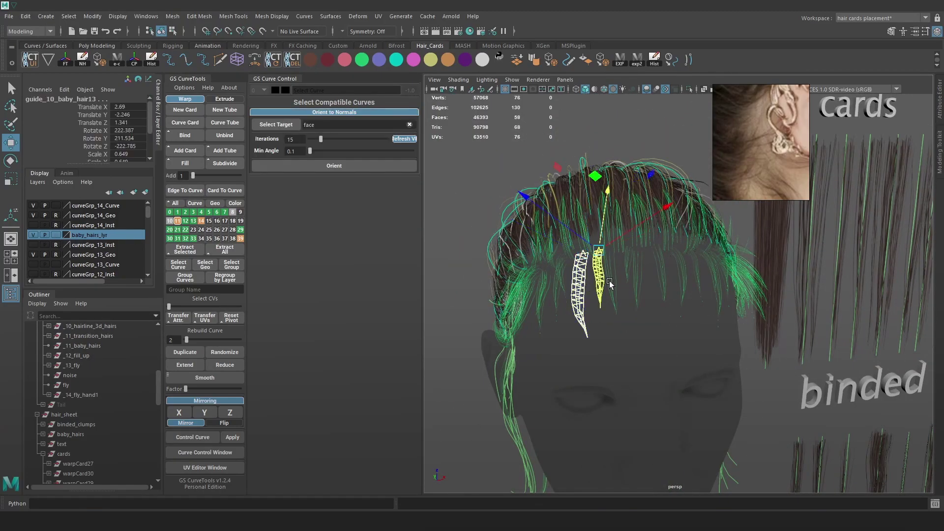
left_click(613, 280, "shift")
left_click(635, 279, "shift")
left_click(660, 279, "shift")
left_click(684, 278, "shift")
left_click_drag(721, 279, 707, 295, "alt")
left_click(692, 282, "shift")
left_click(702, 285, "shift")
left_click(706, 295, "shift")
left_click(710, 297)
key("ctrl+z")
left_click(700, 298, "shift")
key("Delete")
left_click(700, 298)
key("Delete")
Remove the leftover baby hair cards along the forehead hairline and check it from other angles.
left_click_drag(590, 283, 682, 266, "alt")
left_click(600, 262)
left_click(593, 267)
left_click_drag(592, 267, 632, 289, "alt")
left_click(553, 270)
left_click(686, 325)
mouse_move(685, 325)
left_mouse_down("alt")
mouse_move(683, 344)
mouse_move(689, 325)
left_mouse_up("alt")
left_click(556, 273)
left_click_drag(556, 273, 567, 255, "alt")
left_click(523, 207)
left_click_drag(523, 207, 561, 215, "alt")
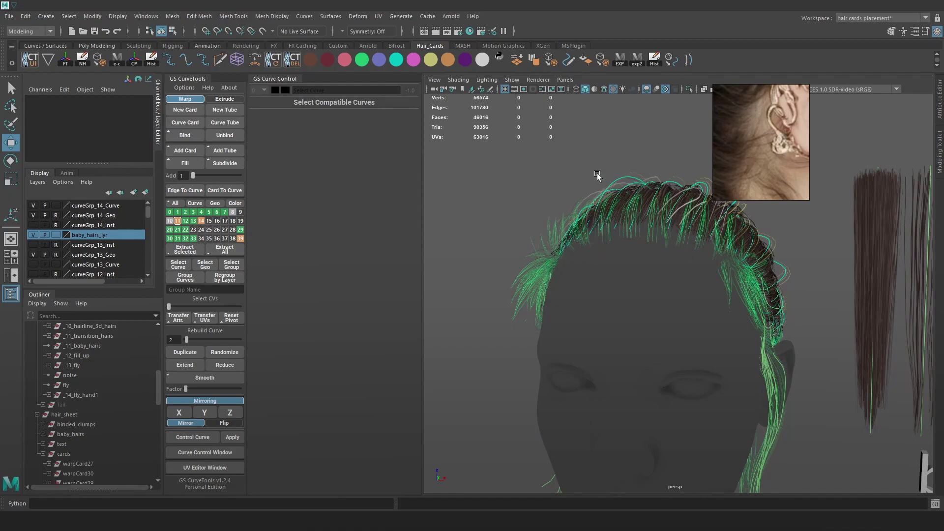
Export the hair cards with the exp2 script and switch to Marmoset Toolbag to view the updated side profile.
left_click(634, 64)
left_click(378, 522)
left_click_drag(606, 287, 620, 270)
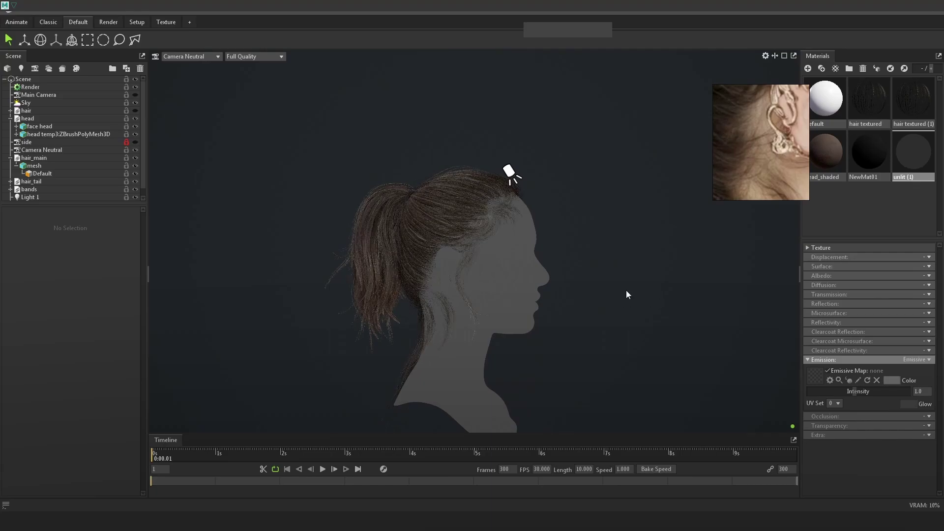
scroll(622, 291, "up", 4)
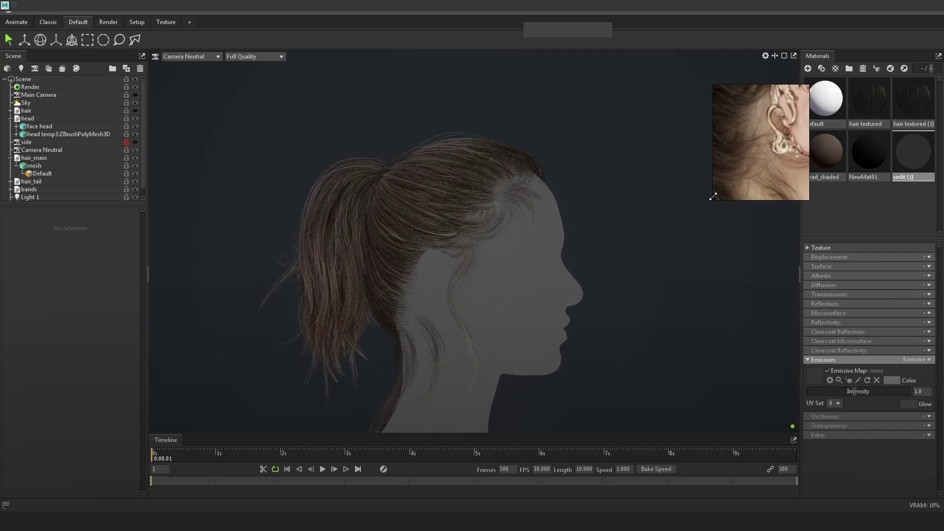
Enlarge and reframe the reference photo beside the render to compare the full ponytail profile.
left_click_drag(713, 196, 728, 220)
right_click_drag(731, 165, 756, 292)
left_click_drag(833, 212, 926, 104)
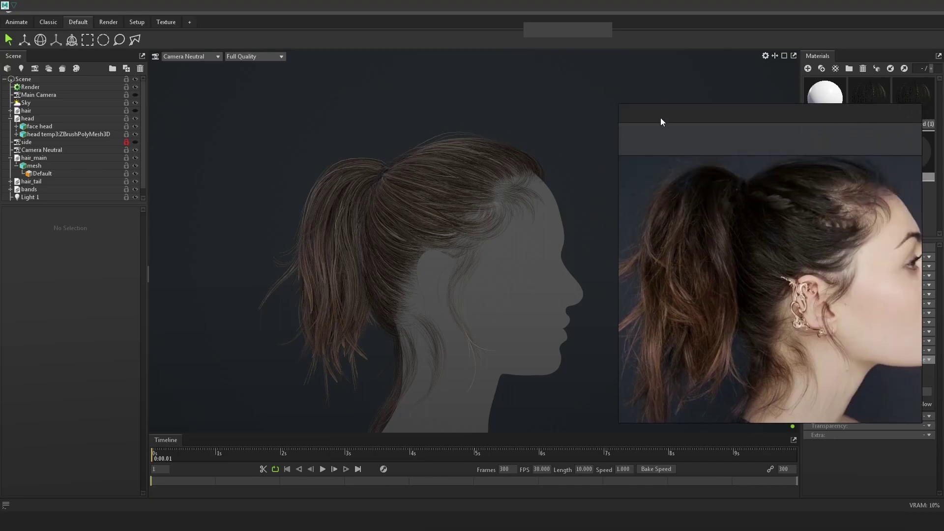
left_click_drag(618, 109, 574, 64)
left_click_drag(758, 187, 727, 178)
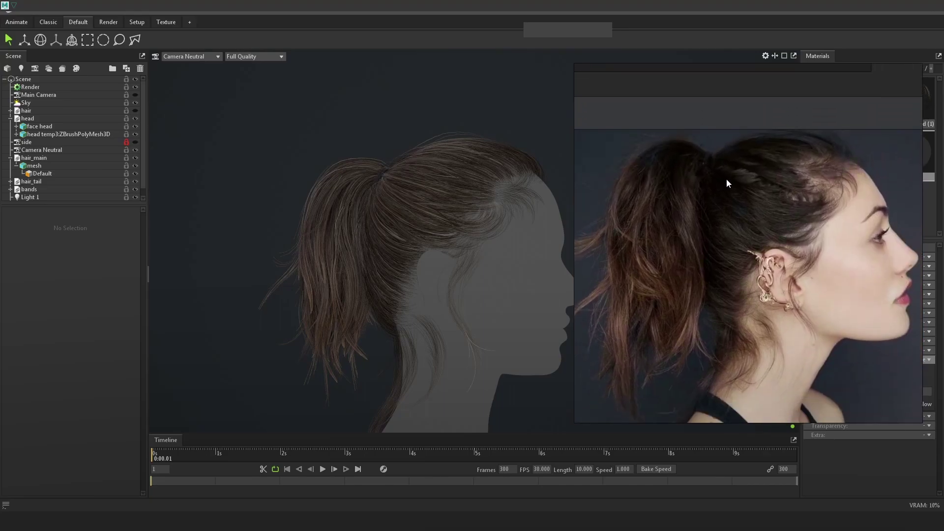
scroll(443, 186, "up", 5)
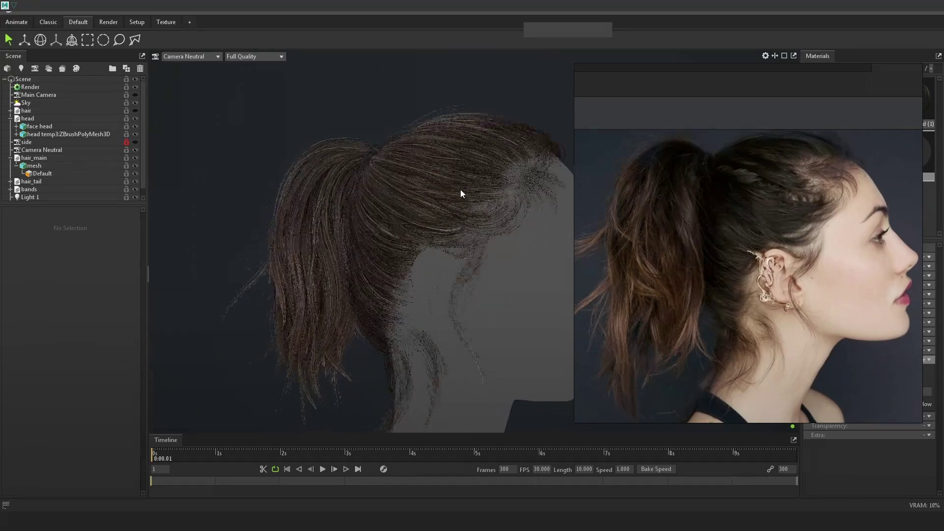
Examine the reference photo's ponytail silhouette, loose strands and temple baby hairs up close beside the render.
scroll(609, 175, "up", 3)
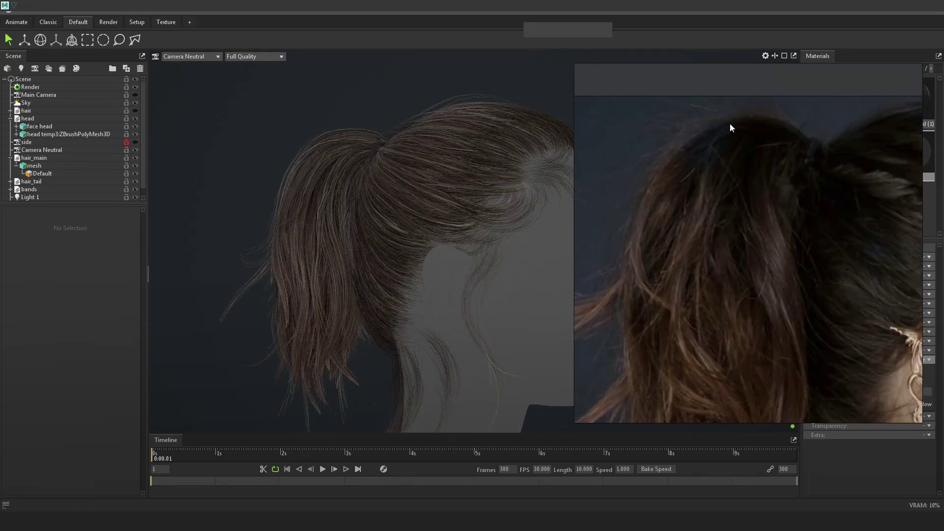
scroll(761, 229, "down", 5)
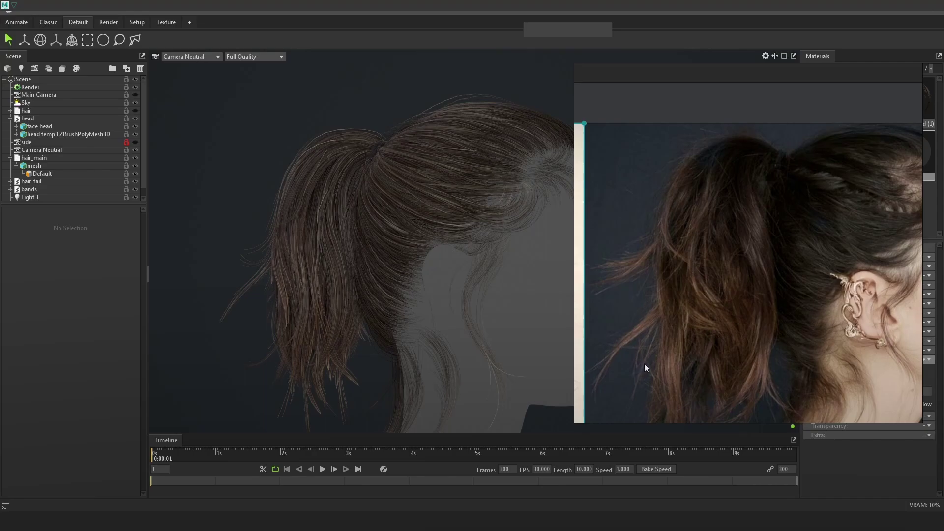
scroll(748, 258, "down", 5)
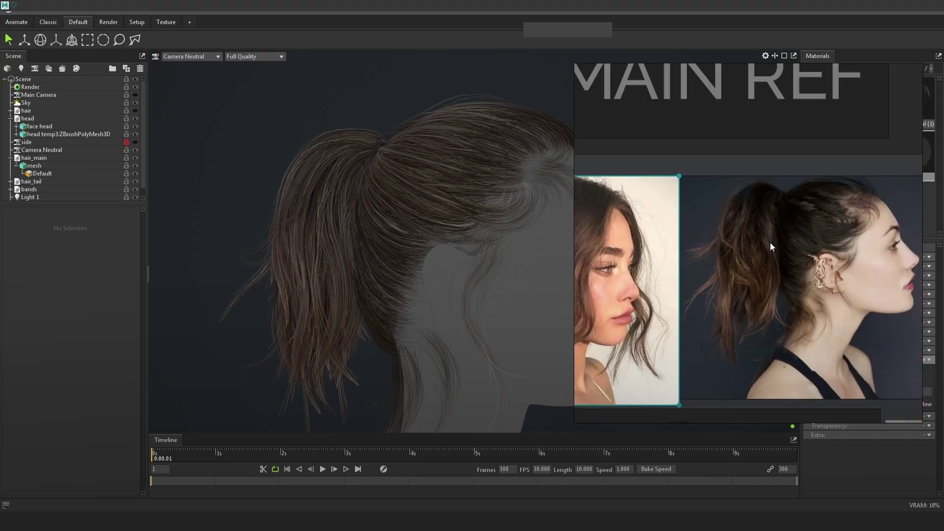
scroll(787, 282, "up", 6)
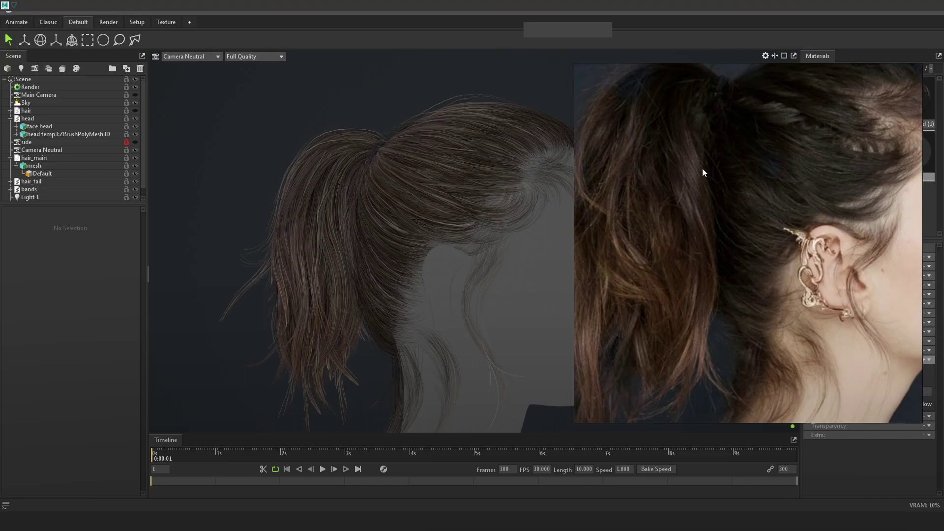
scroll(830, 212, "up", 1)
middle_click_drag(831, 212, 761, 249)
middle_click_drag(816, 197, 744, 251)
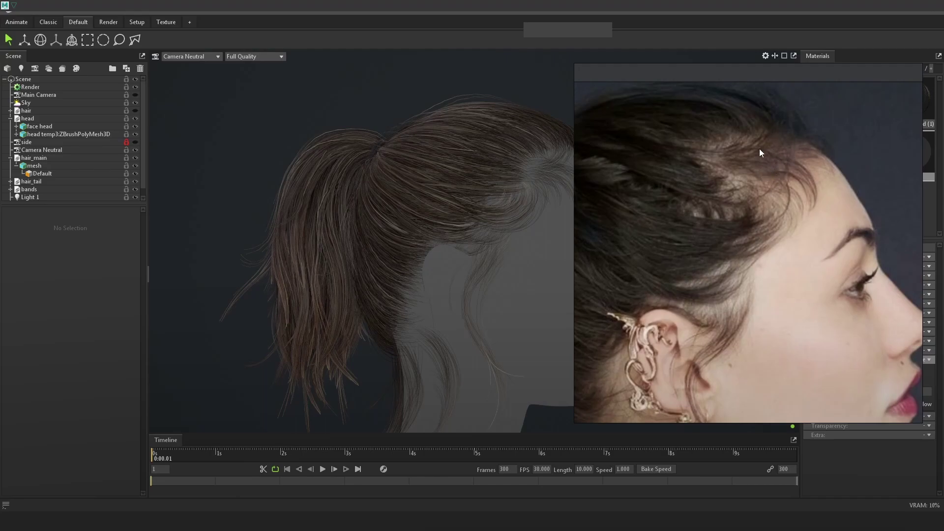
Inspect the rendered forehead hairline from the front and three-quarter angles against the reference photo.
left_click_drag(466, 193, 408, 204)
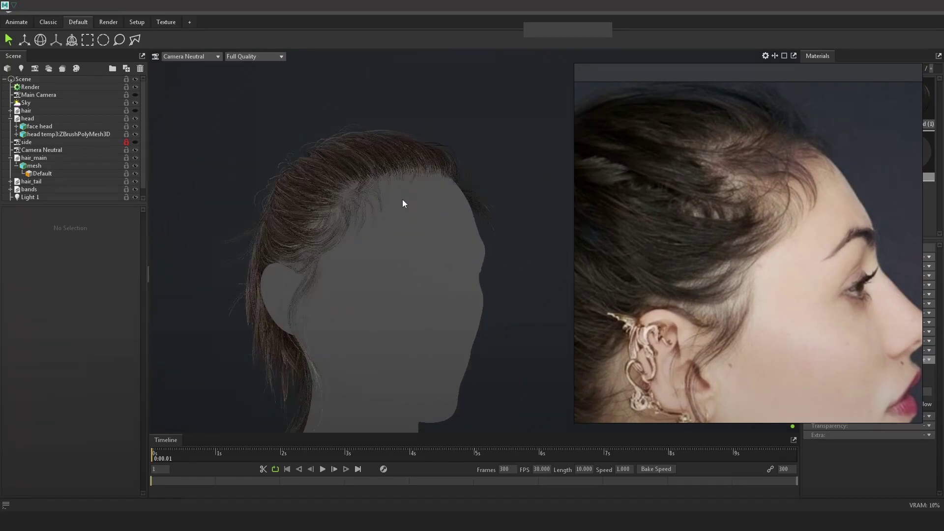
left_click_drag(482, 184, 409, 188)
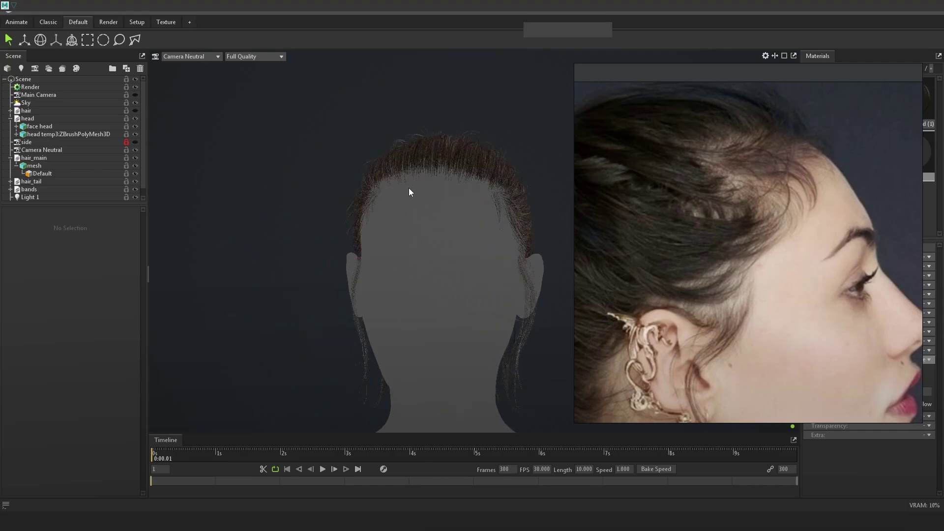
left_click_drag(470, 238, 491, 213)
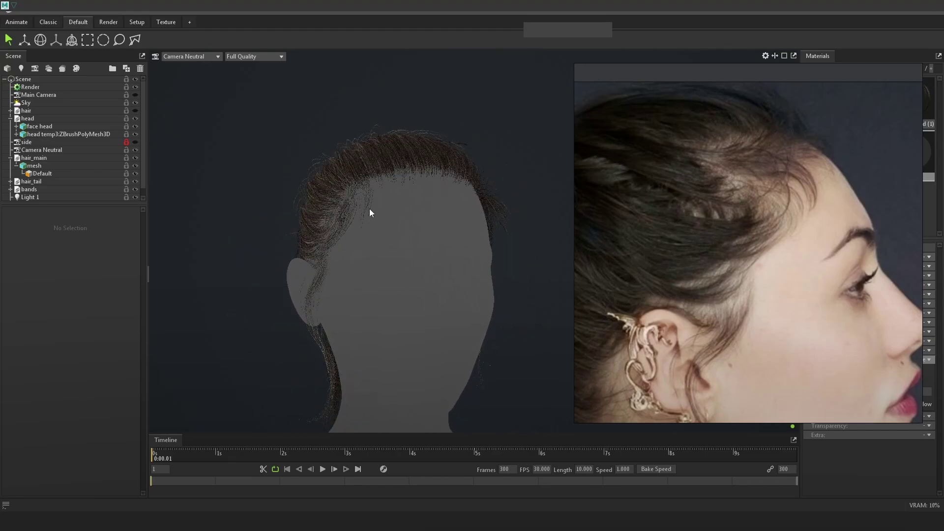
left_click_drag(394, 220, 611, 163)
Switch to Maya, move the shrunken reference board clear of the head, and select the baby_hair_2 card in the hair sheet.
left_click_drag(577, 67, 614, 162)
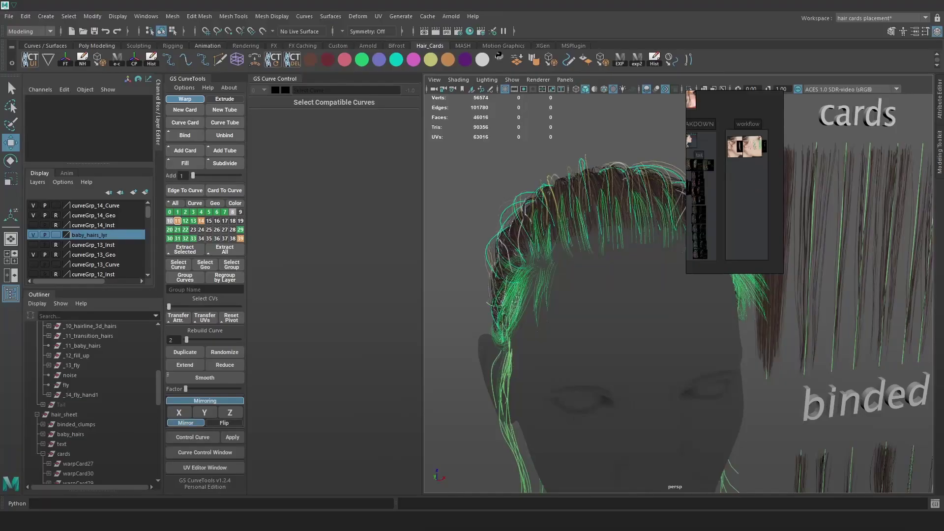
left_click_drag(621, 226, 572, 230, "alt")
left_click_drag(690, 91, 817, 191)
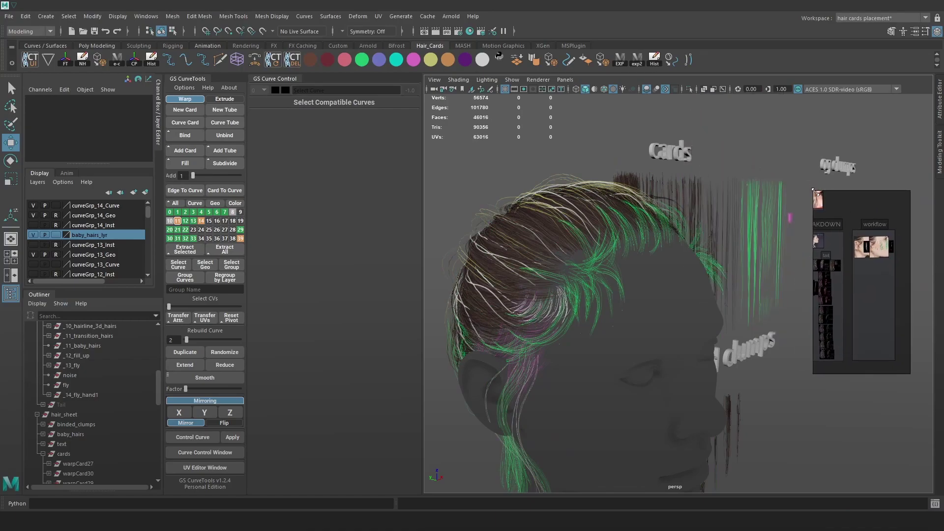
left_click(755, 140)
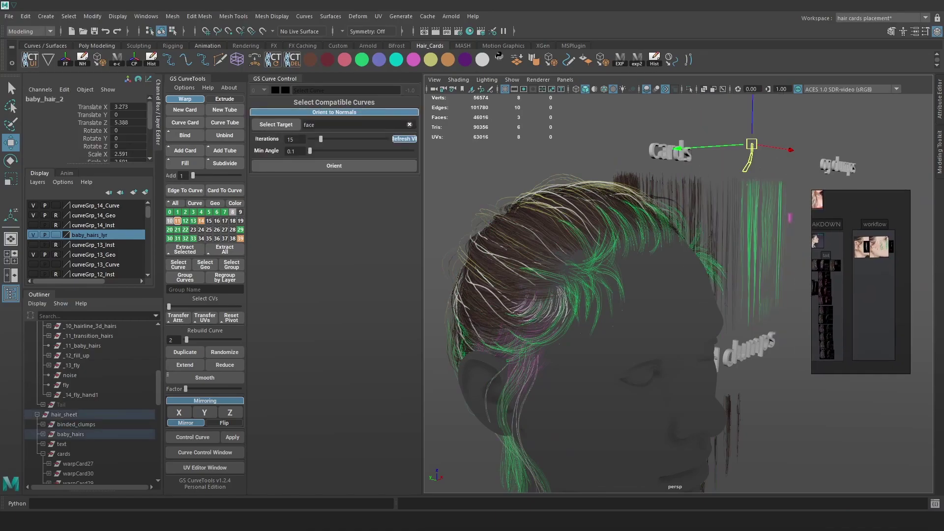
Open the Trigon Hair tool, dock it beneath the curve controls, and export the hair.
left_click_drag(812, 190, 764, 151)
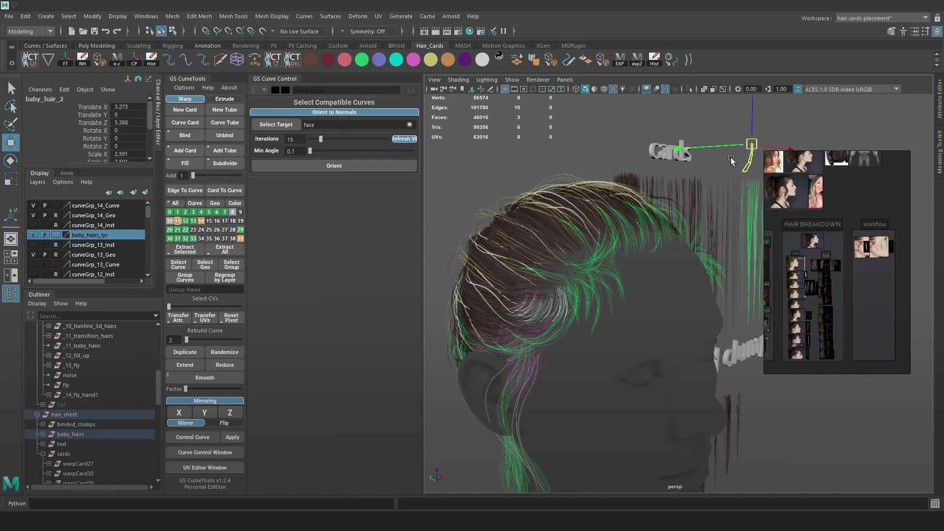
scroll(509, 255, "up", 1)
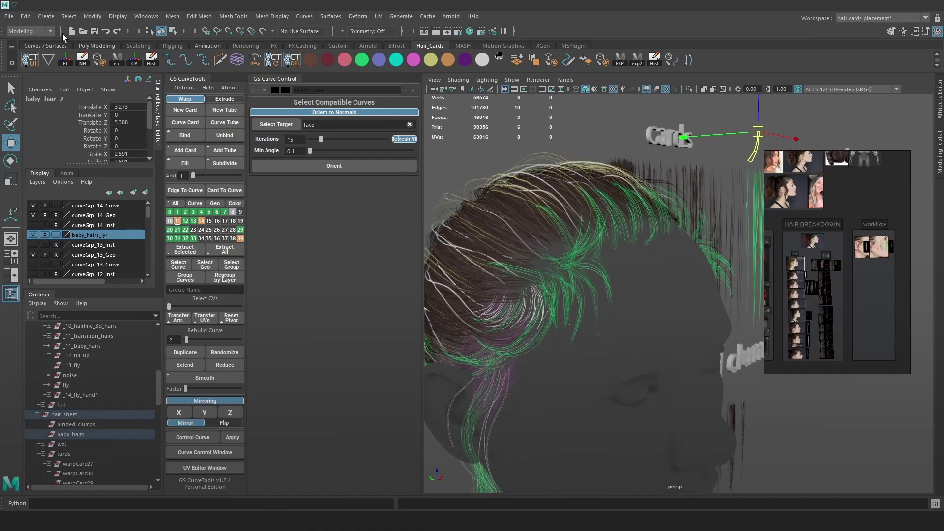
left_click(48, 60)
left_click_drag(147, 92, 323, 489)
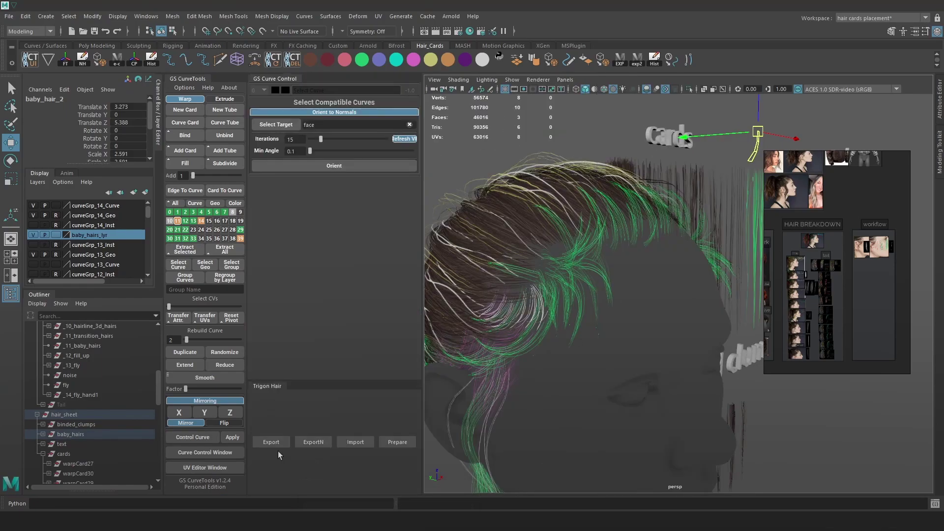
left_click(272, 443)
Select and copy geoCard1066, the geometry of the widest hair card warpCard847 at the start of the cards row.
left_click(604, 302)
scroll(607, 303, "down", 5)
mouse_move(611, 304)
left_mouse_down("alt")
mouse_move(703, 302)
mouse_move(708, 290)
mouse_move(618, 317)
left_mouse_up("alt")
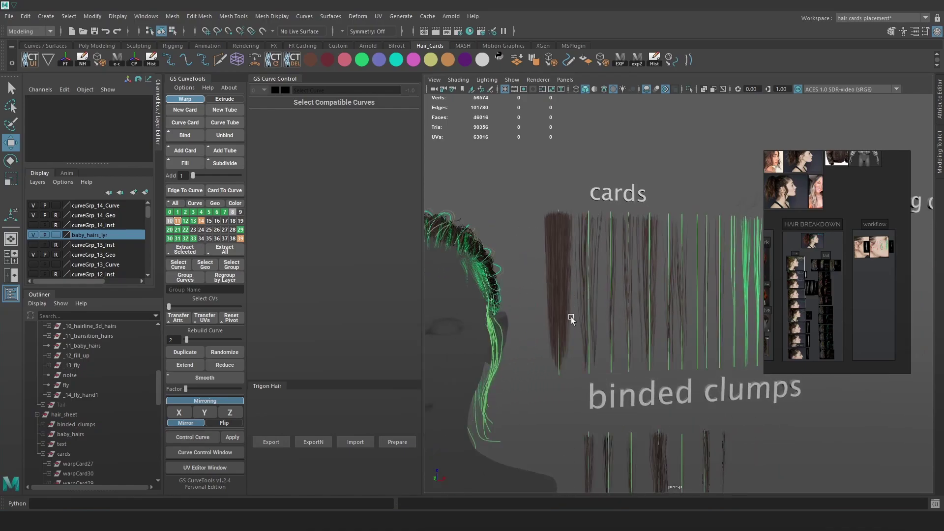
left_click(558, 348)
left_click_drag(624, 341, 608, 315, "alt")
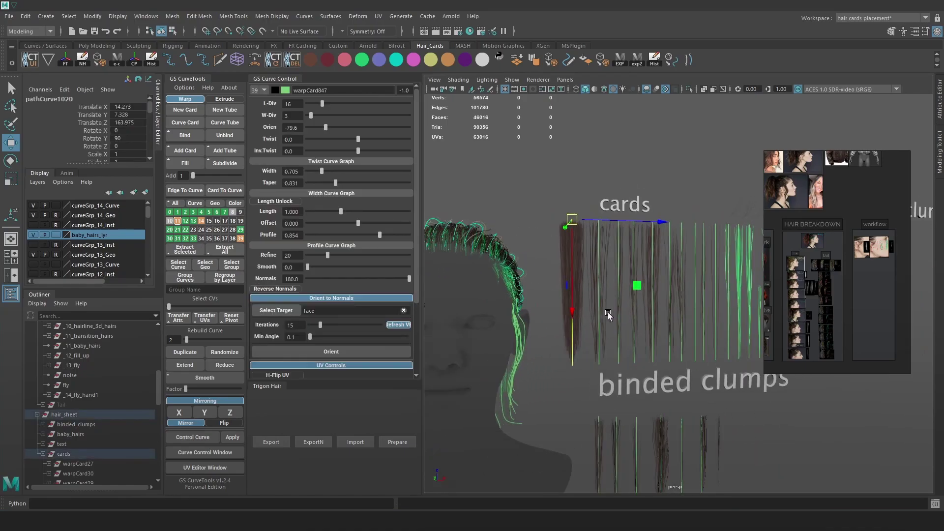
key("Up")
scroll(91, 433, "down", 9)
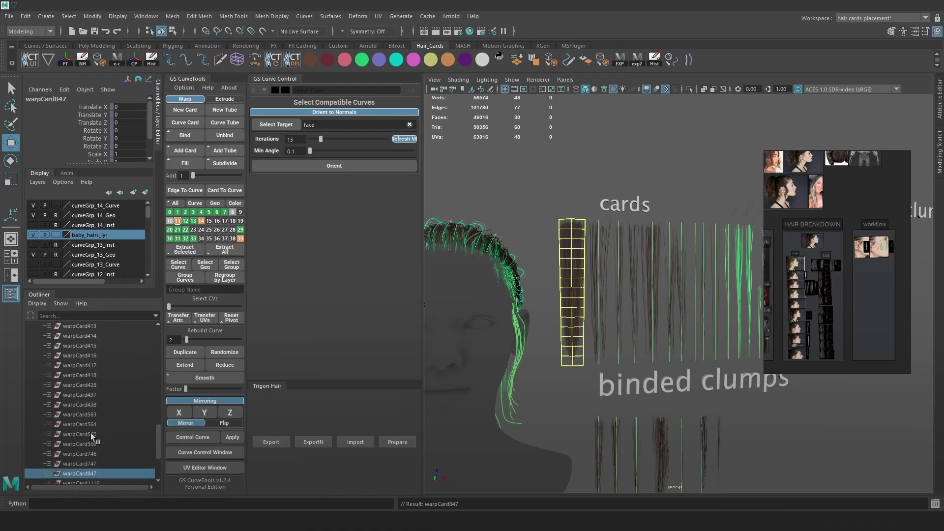
scroll(45, 447, "down", 3)
left_click(49, 395)
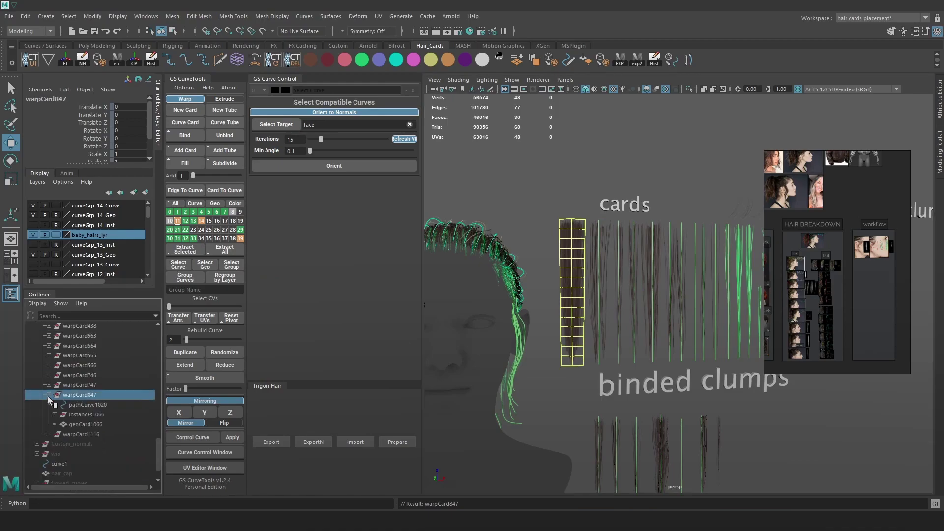
left_click(86, 424)
scroll(570, 354, "up", 1)
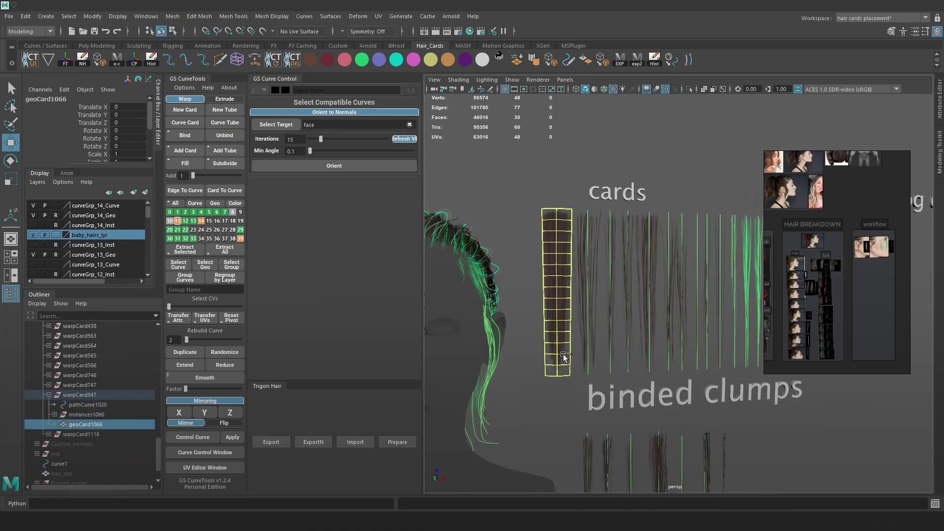
left_click_drag(565, 355, 636, 240, "alt")
left_click(9, 17)
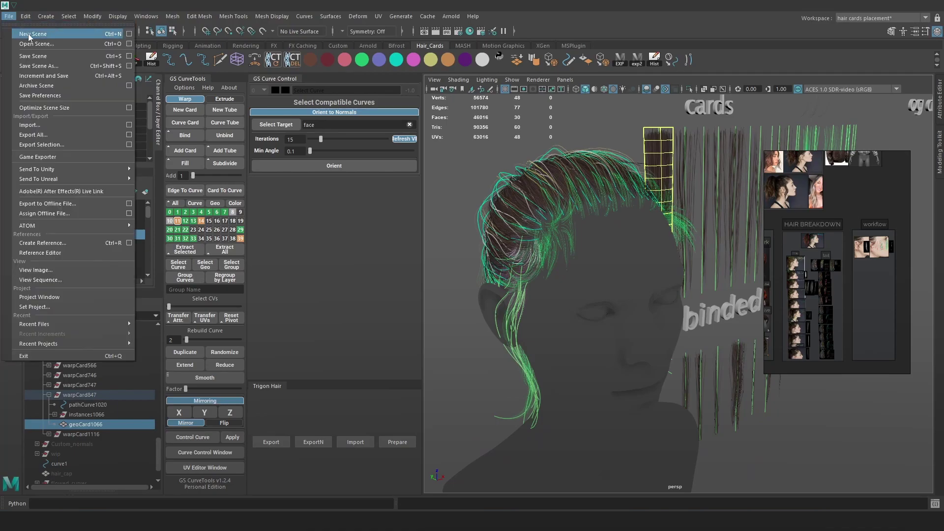
left_click(44, 36)
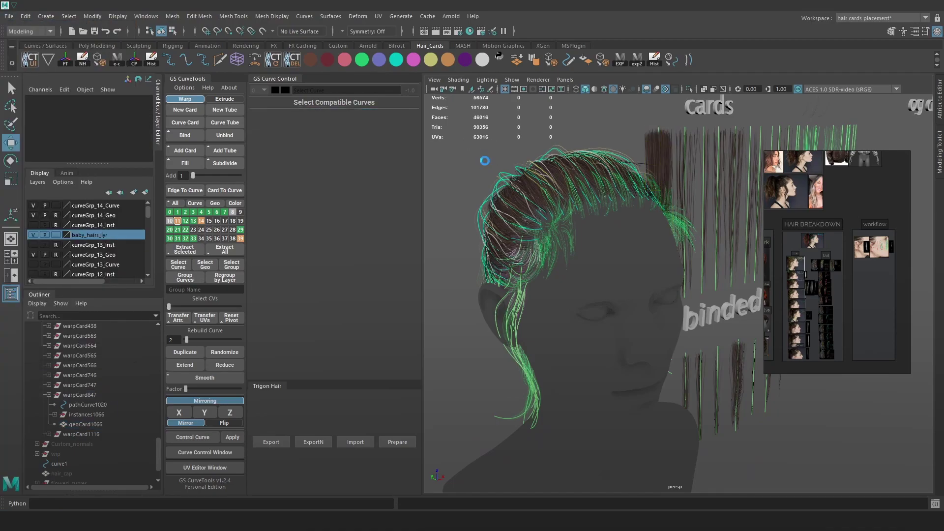
Select the head group in the scene hierarchy and frame it.
right_click_drag(556, 167, 584, 189, "alt")
scroll(101, 364, "up", 10)
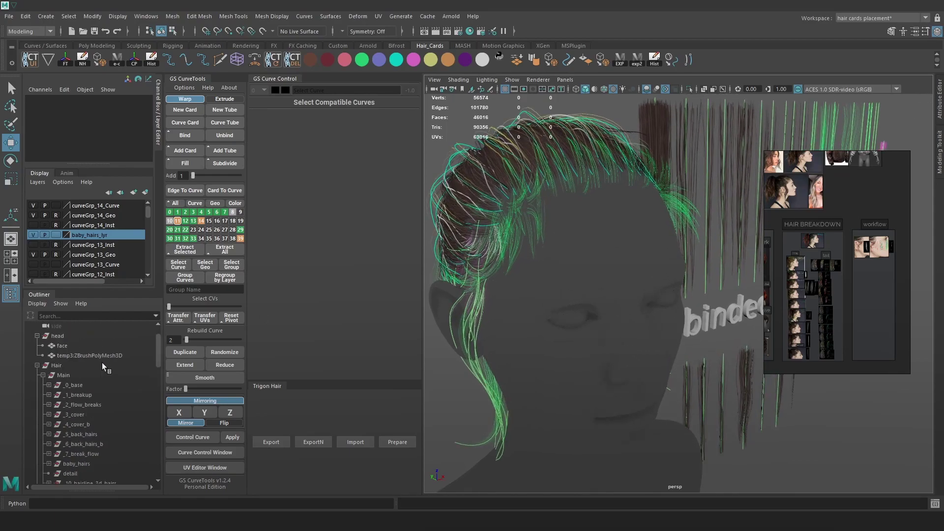
left_click(65, 369)
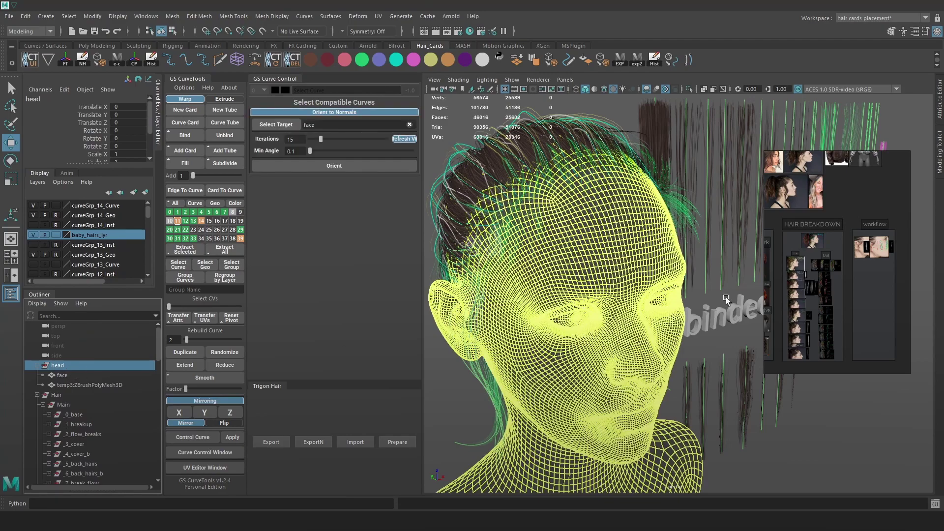
key("f")
scroll(610, 270, "up", 2)
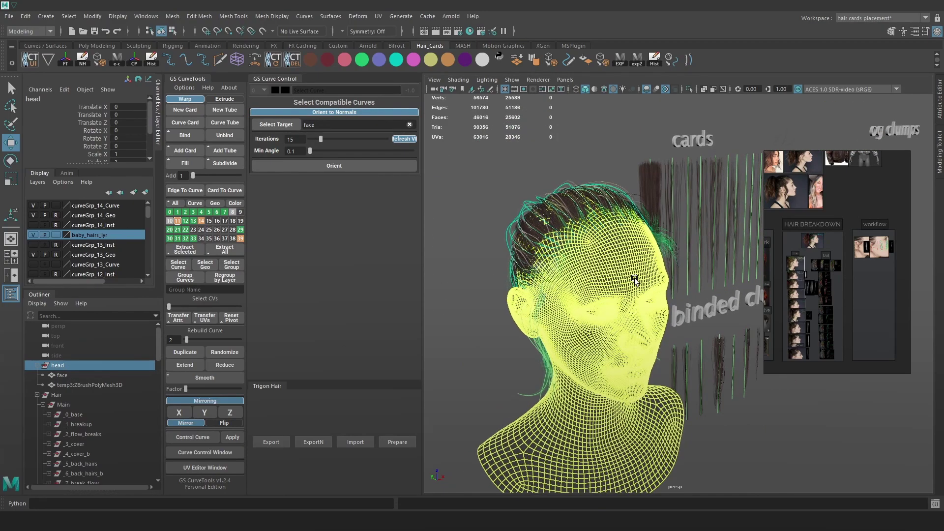
left_click(9, 16)
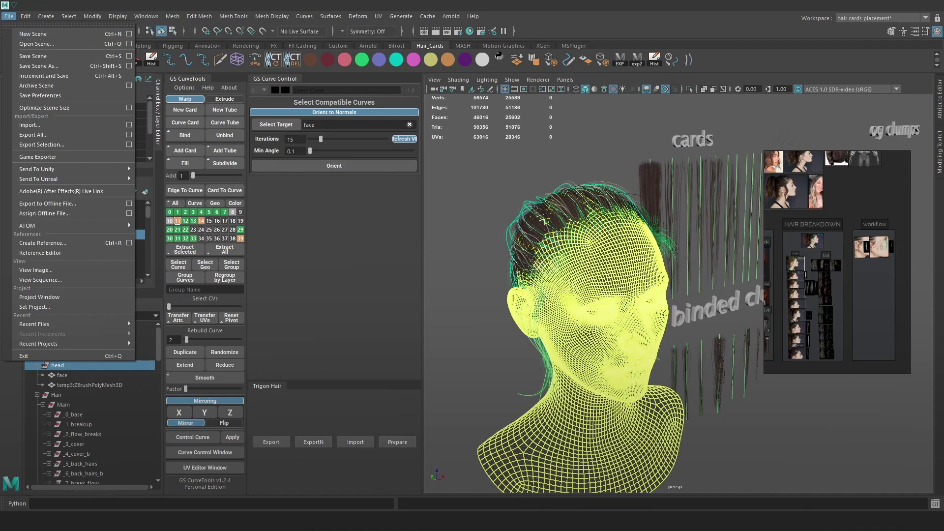
Switch to an empty scene, open the Trigon Hair tool and import the exported hair mesh.
mouse_move(60, 521)
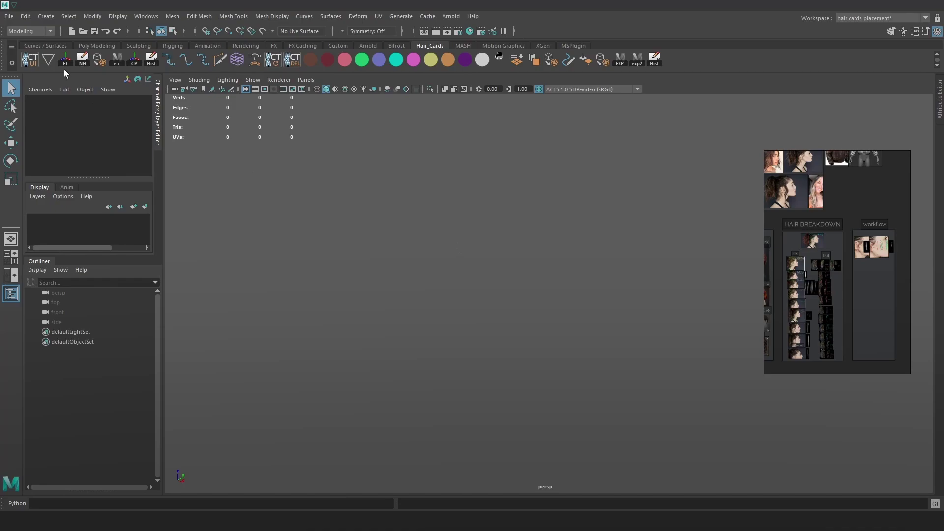
left_click(30, 59)
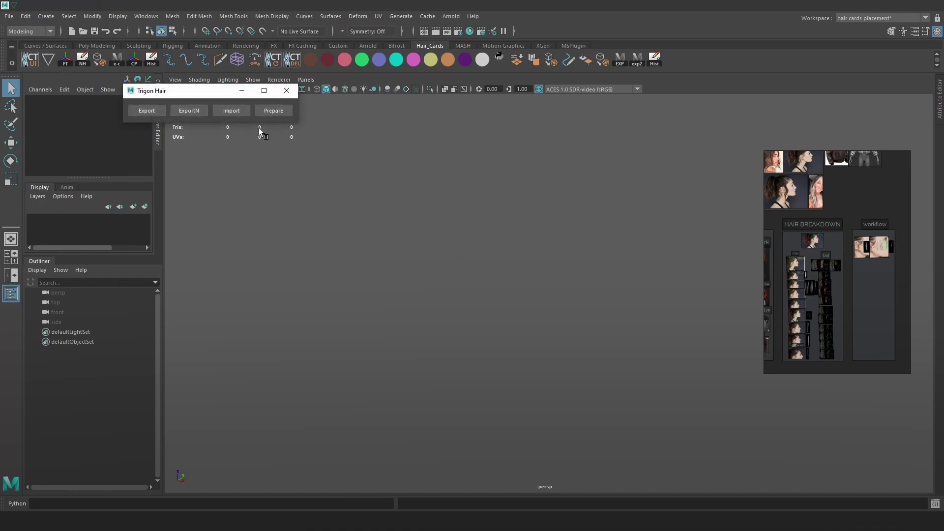
left_click(233, 116)
left_click_drag(544, 316, 665, 297, "alt")
Delete the faces of the loose sample cards lying apart from the hairstyle in Hair_mesh, and return to object mode.
right_click_drag(517, 214, 519, 231)
left_click_drag(576, 473, 440, 382)
left_click_drag(445, 376, 552, 356, "alt")
left_click_drag(565, 299, 457, 197, "shift")
left_click_drag(572, 208, 626, 282, "alt")
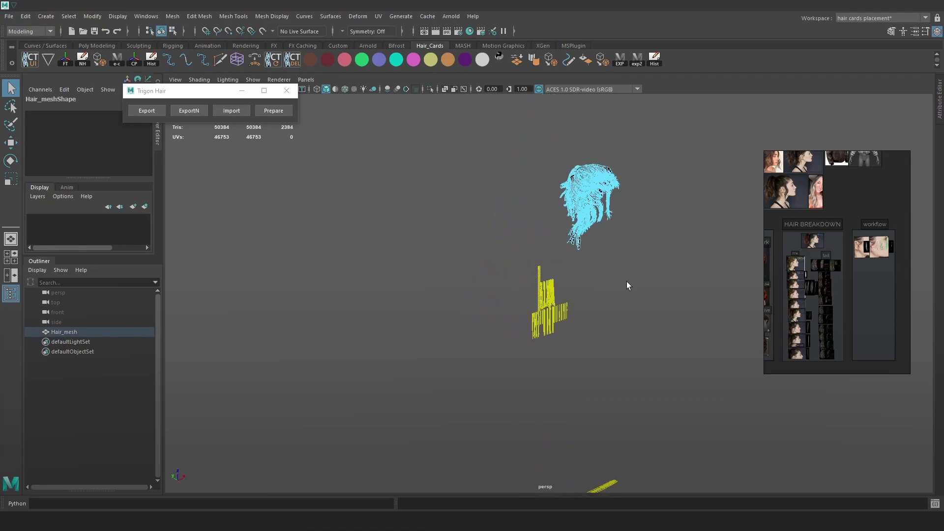
key("Delete")
key("F8")
Paste the copied hair card into the scene and close the Trigon Hair tool.
key("f")
left_click(677, 230)
left_click_drag(597, 232, 646, 257, "alt")
scroll(675, 260, "up", 3)
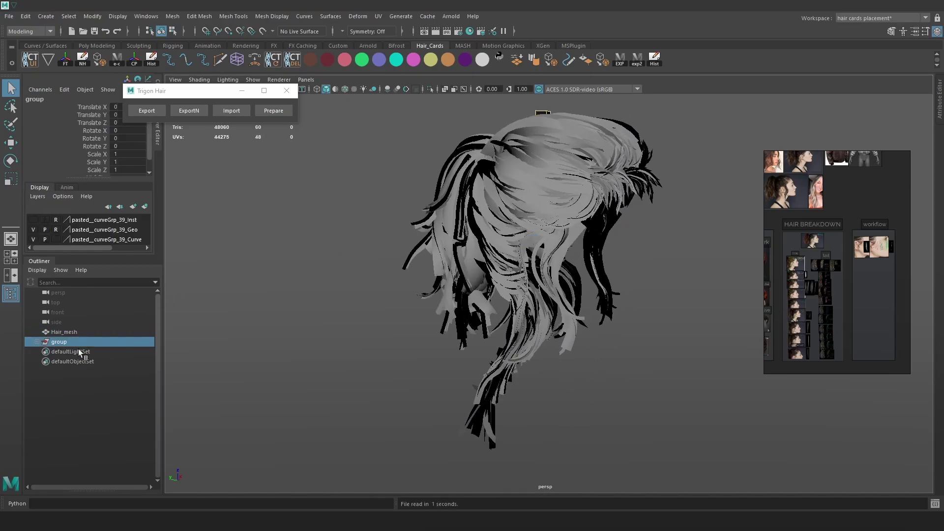
left_click_drag(344, 292, 539, 155, "alt")
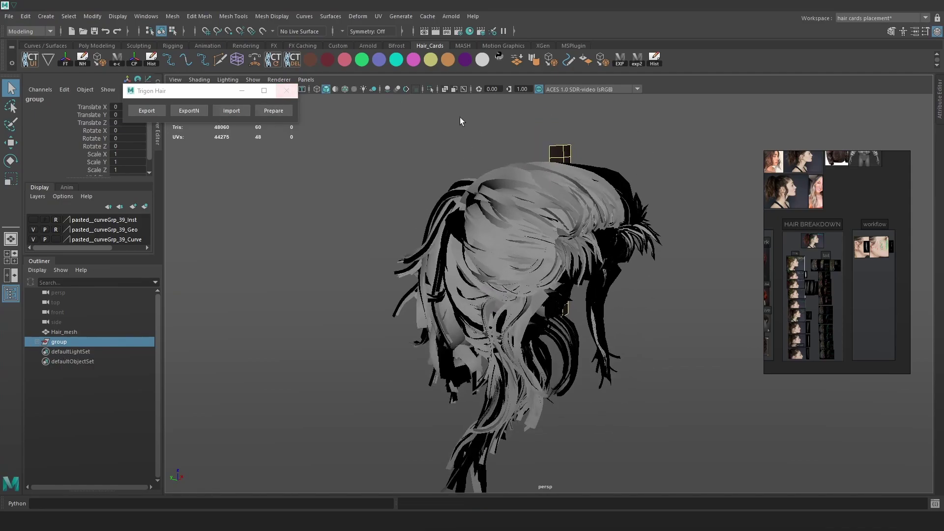
left_click(292, 91)
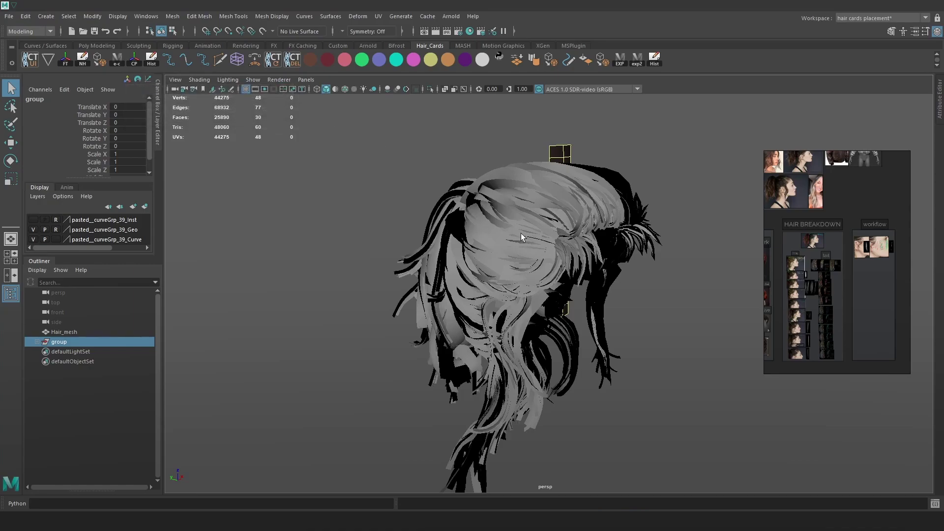
Assign the existing material pasted__Neutral to Hair_mesh and turn on textured shading.
left_click(521, 234)
key("space")
left_click(471, 321)
mouse_move(547, 380)
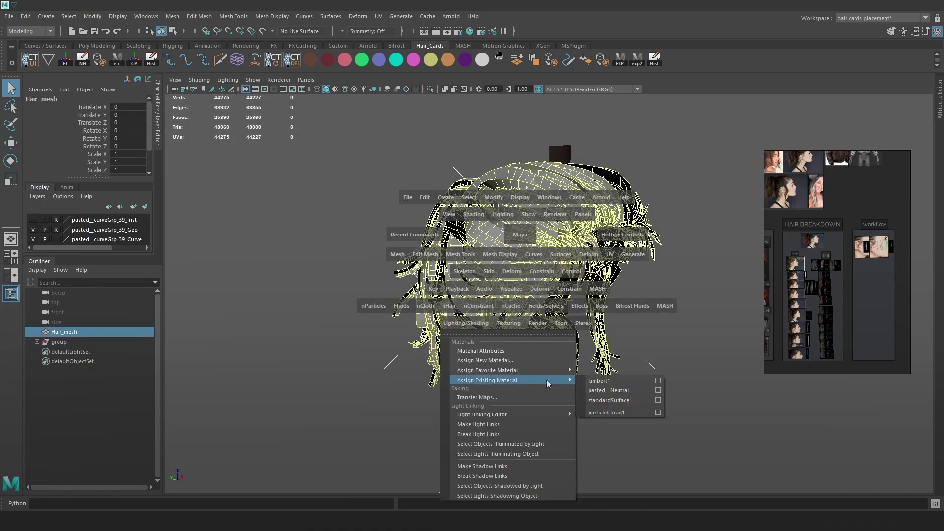
left_click(627, 393)
mouse_move(645, 290)
left_mouse_down("alt")
mouse_move(633, 343)
mouse_move(659, 332)
mouse_move(647, 321)
mouse_move(643, 329)
mouse_move(677, 318)
mouse_move(608, 322)
left_mouse_up("alt")
key("6")
left_click(655, 325)
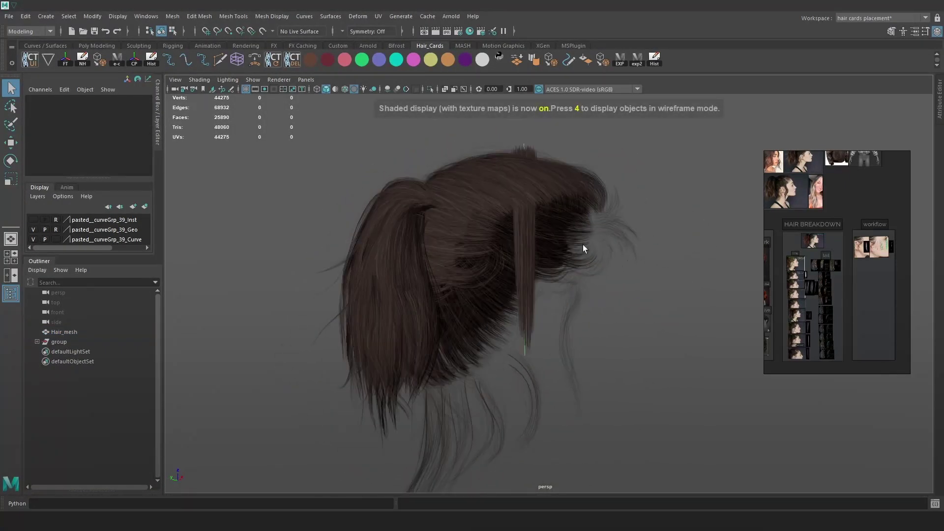
Set Viewport 2.0 transparency to Depth Peeling with a quality of 1.000 and enable Alpha Cut Prepass.
left_click(279, 79)
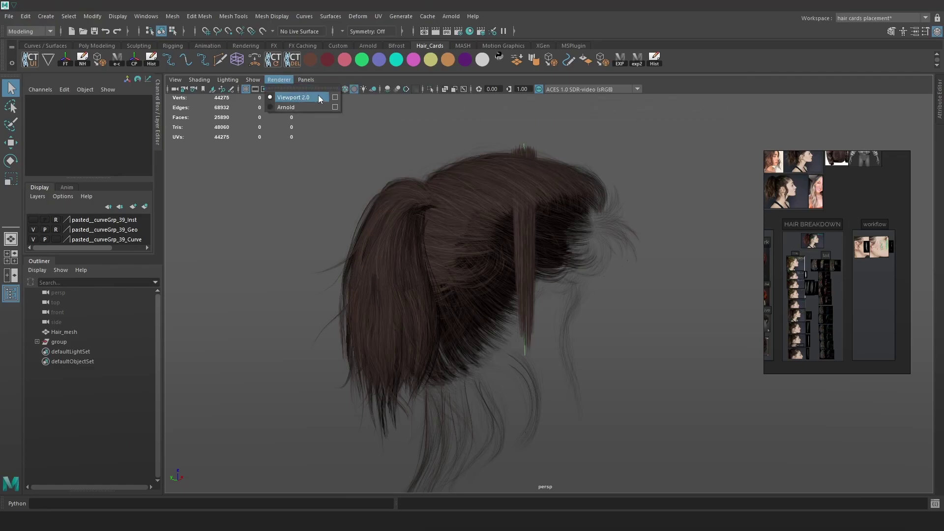
left_click(334, 97)
left_click(427, 277)
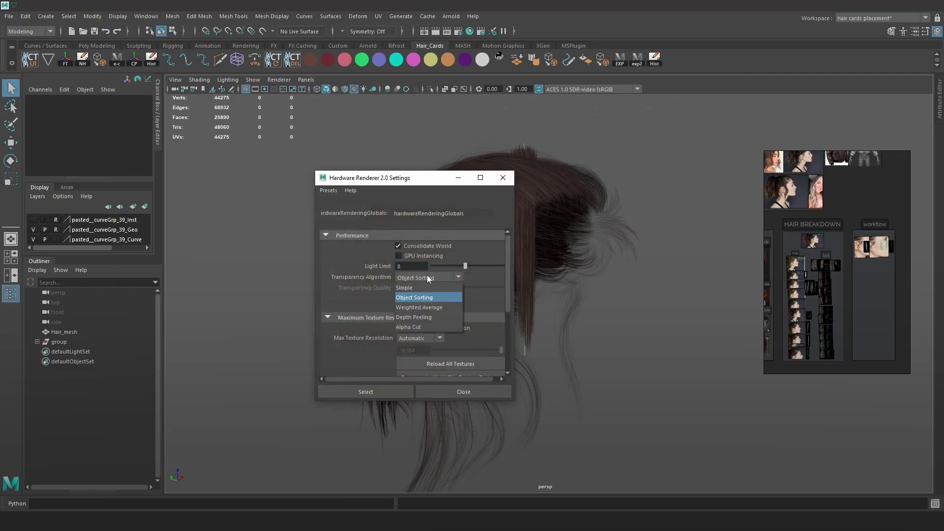
left_click(432, 316)
left_click_drag(454, 288, 562, 286)
left_click_drag(453, 177, 356, 164)
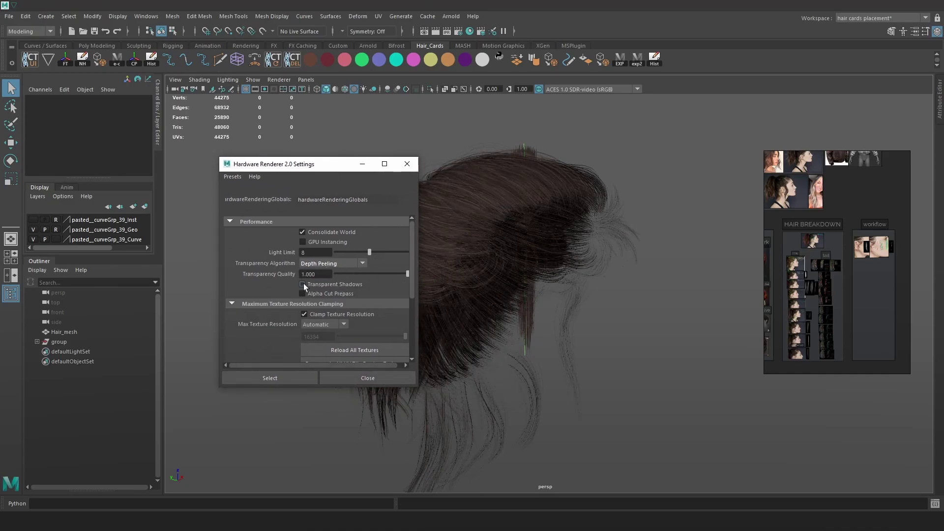
left_click(314, 294)
middle_click_drag(571, 290, 646, 307, "alt")
scroll(639, 308, "up", 2)
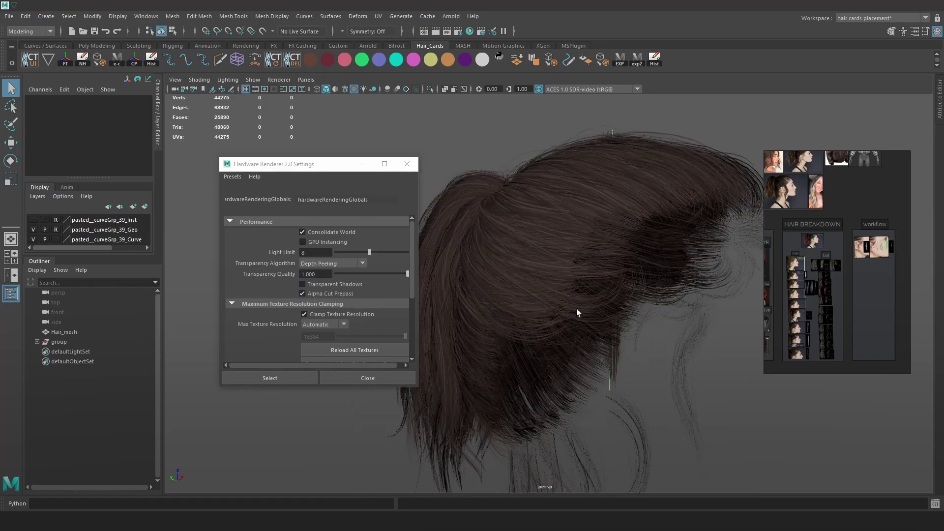
left_click_drag(487, 298, 390, 294, "alt")
left_click(324, 296)
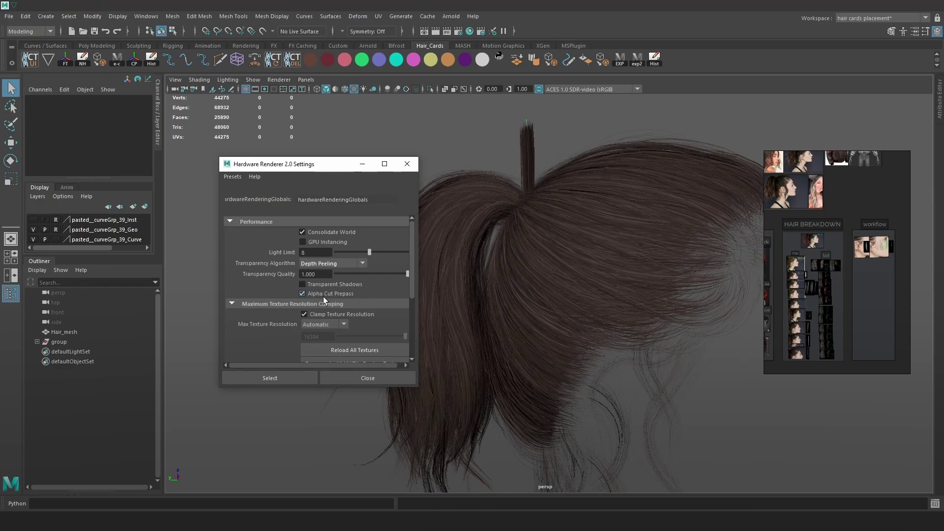
left_click_drag(696, 293, 471, 274, "alt")
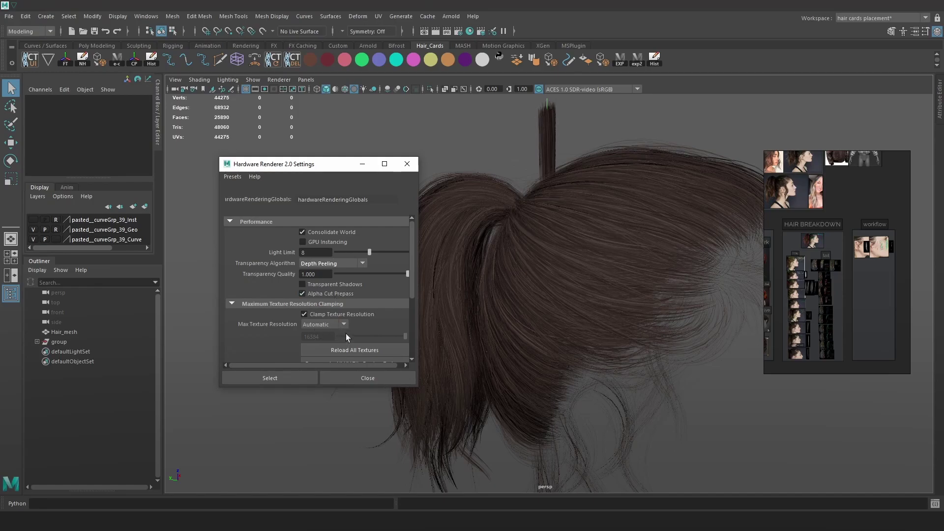
Enable Multisampling Anti-aliasing with a sample count of 16 and close the renderer settings.
scroll(348, 331, "down", 5)
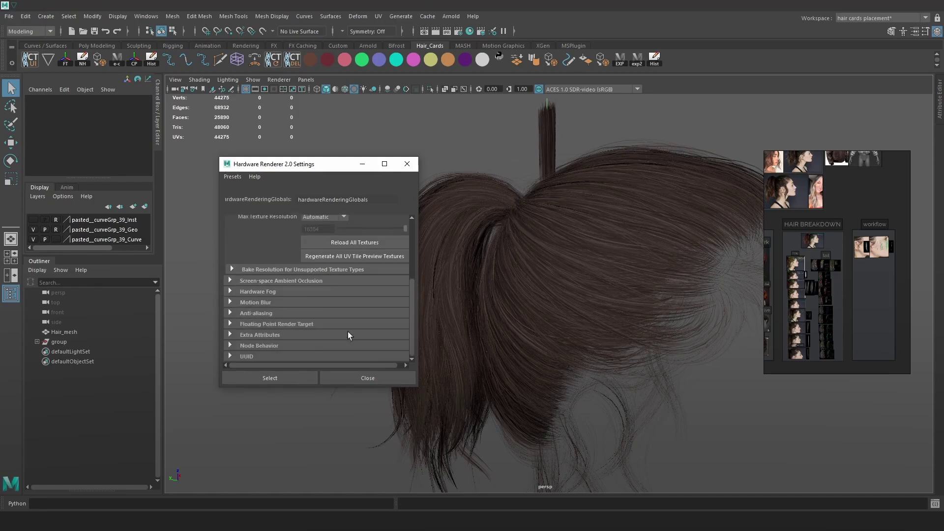
left_click(257, 335)
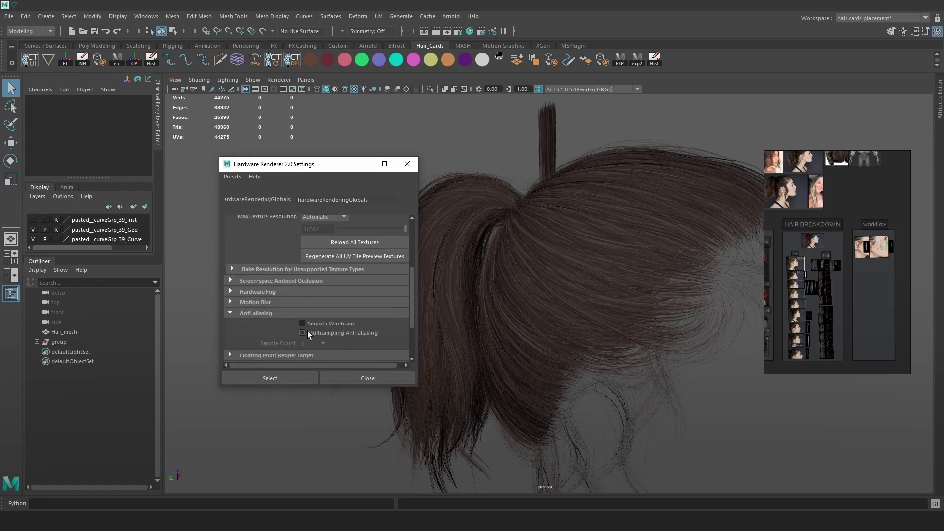
left_click(310, 334)
left_click(322, 344)
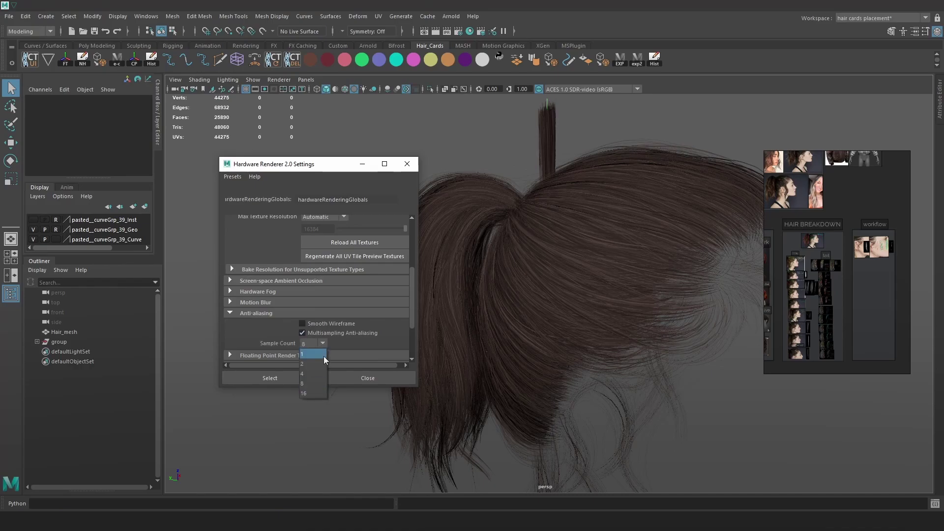
left_click(314, 394)
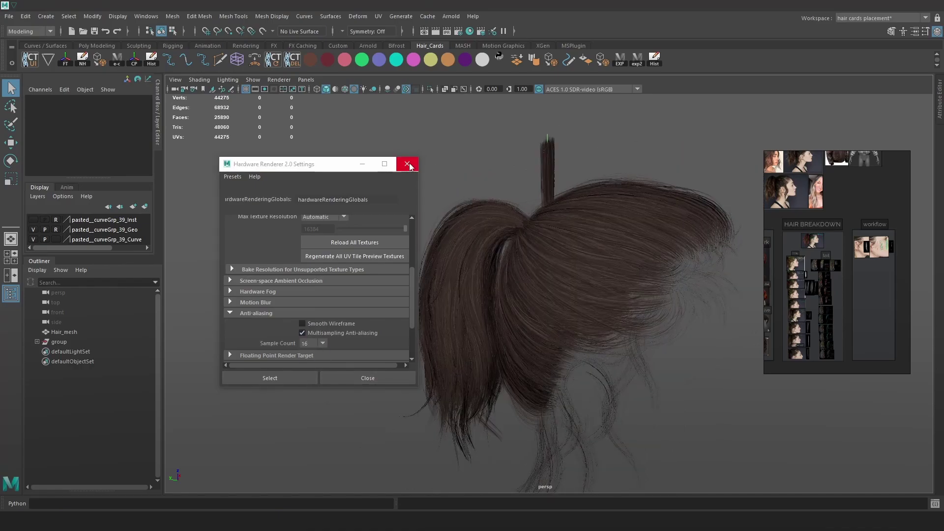
left_click(237, 313)
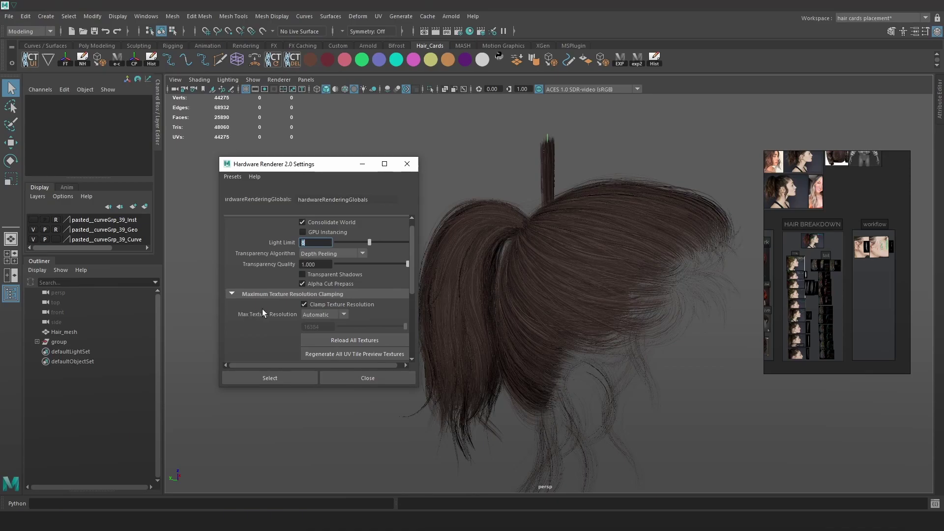
left_click(240, 295)
left_click(407, 163)
Delete the pasted group containing the leftover vertical hair cards, keeping Hair_mesh in the scene.
mouse_move(642, 213)
left_mouse_down("alt")
mouse_move(647, 206)
mouse_move(645, 220)
left_mouse_up("alt")
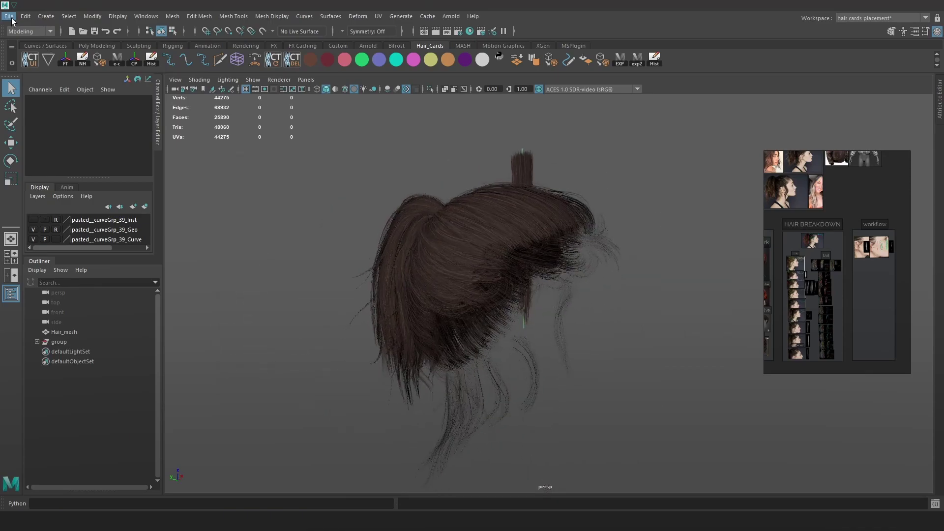
left_click(70, 342)
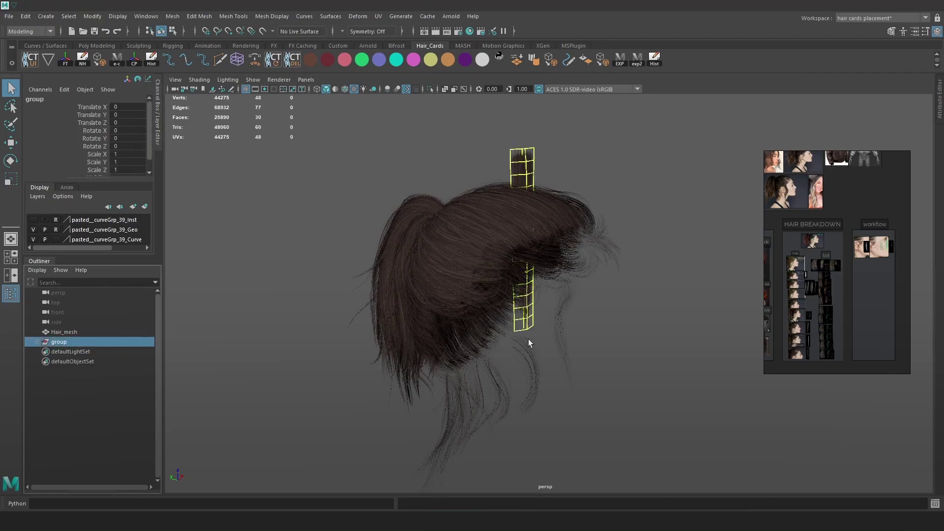
key("Delete")
left_click_drag(548, 279, 494, 258, "alt")
Switch to the Hair_21.ma scene and copy its head group.
mouse_move(87, 510)
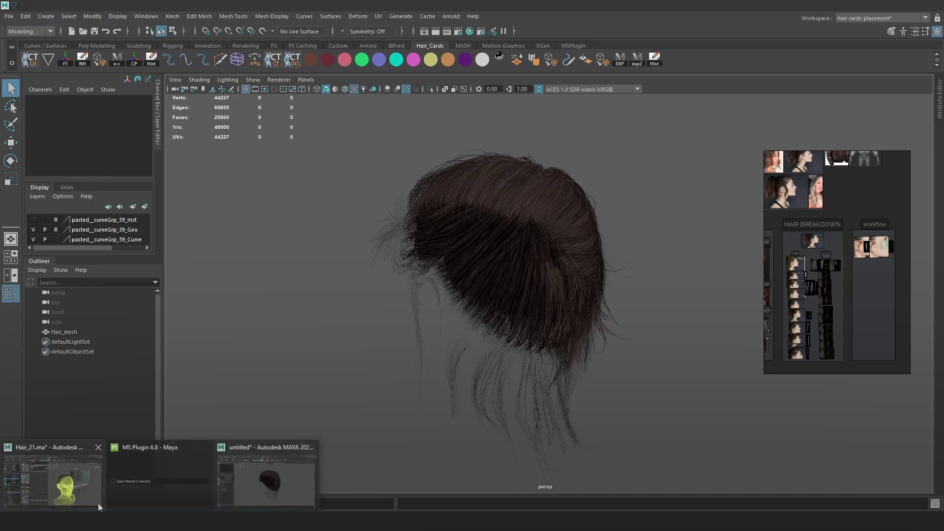
left_click(64, 485)
scroll(588, 292, "down", 3)
left_click_drag(558, 282, 612, 302, "alt")
left_click(83, 386)
left_click(76, 367)
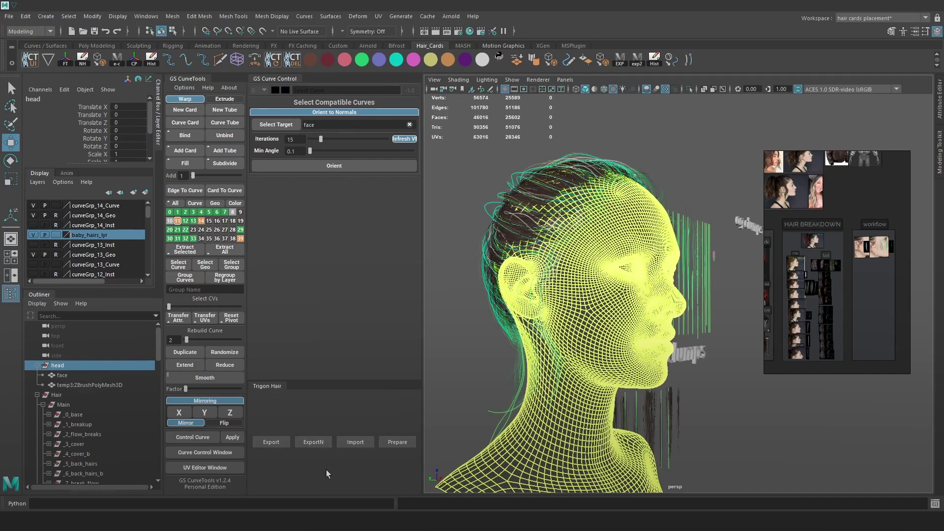
mouse_move(302, 522)
mouse_move(105, 522)
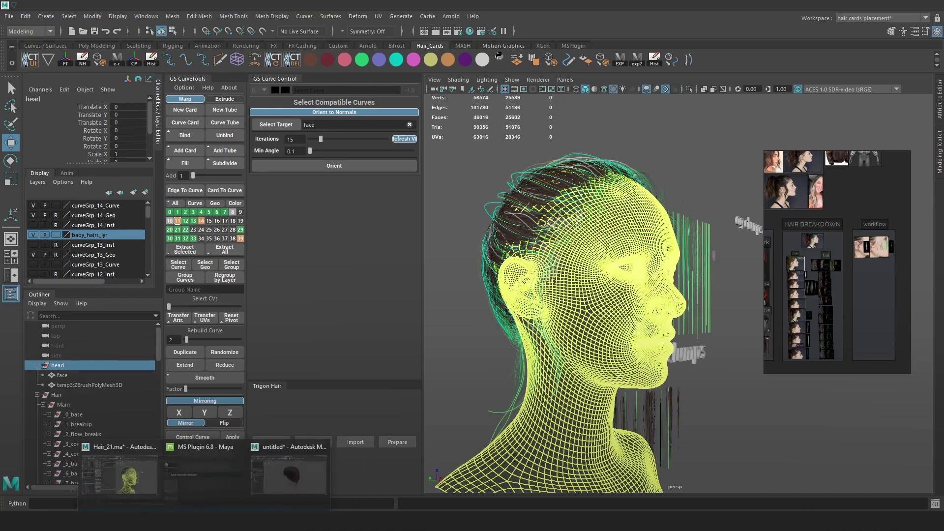
Return to the untitled scene and paste the copied head in with Hair_mesh.
left_click(277, 478)
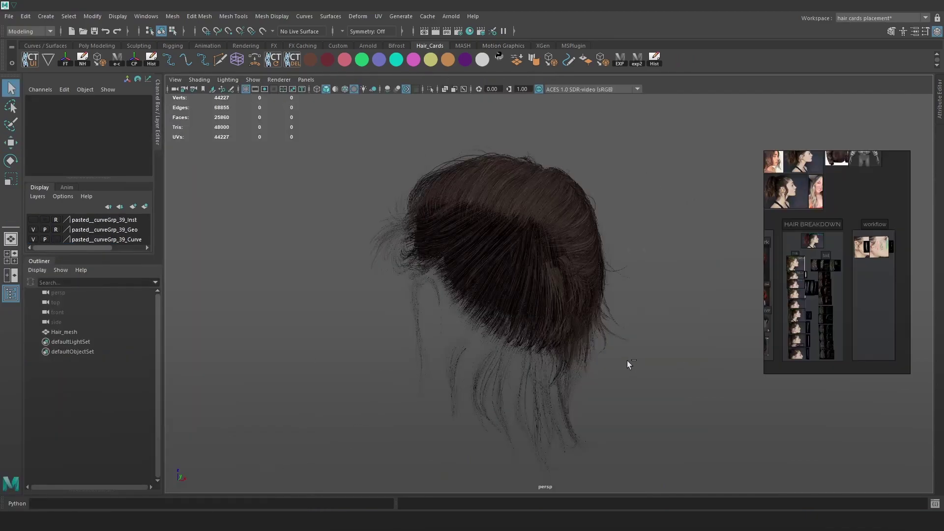
key("ctrl+v")
left_click(696, 342)
left_click_drag(622, 358, 698, 356, "alt")
right_click_drag(697, 356, 673, 345, "alt")
middle_click_drag(673, 345, 652, 315, "alt")
right_click_drag(653, 314, 667, 296, "alt")
left_click_drag(667, 296, 537, 278, "alt")
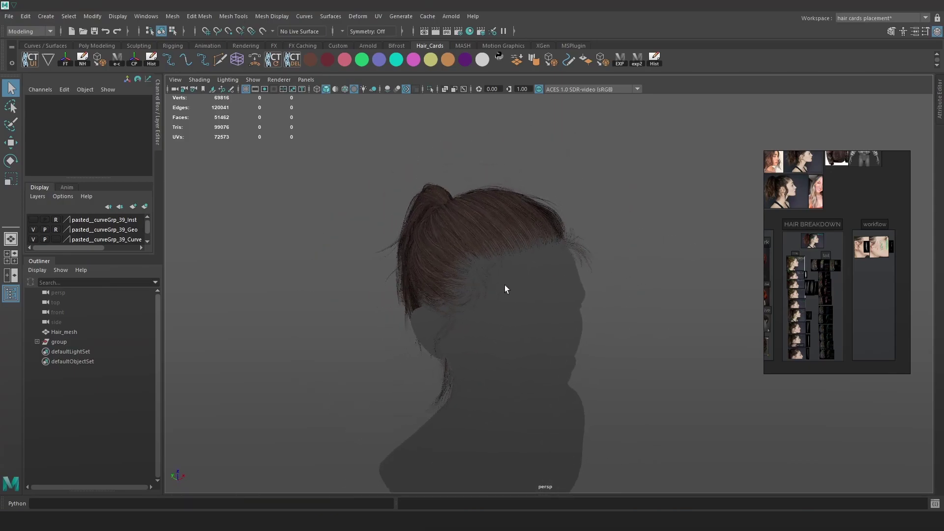
Delete the display layers pasted__curveGrp_39_Inst, pasted__head_lyr, pasted__curveGrp_39_Curve and pasted__curveGrp_39_Geo.
left_click(84, 343)
left_click_drag(114, 255, 127, 339)
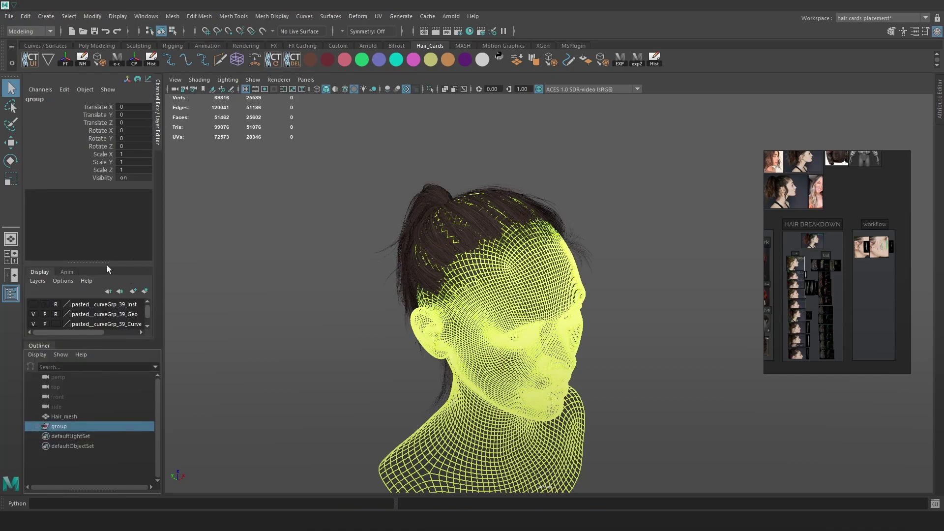
left_click_drag(107, 265, 99, 217)
left_click(98, 242)
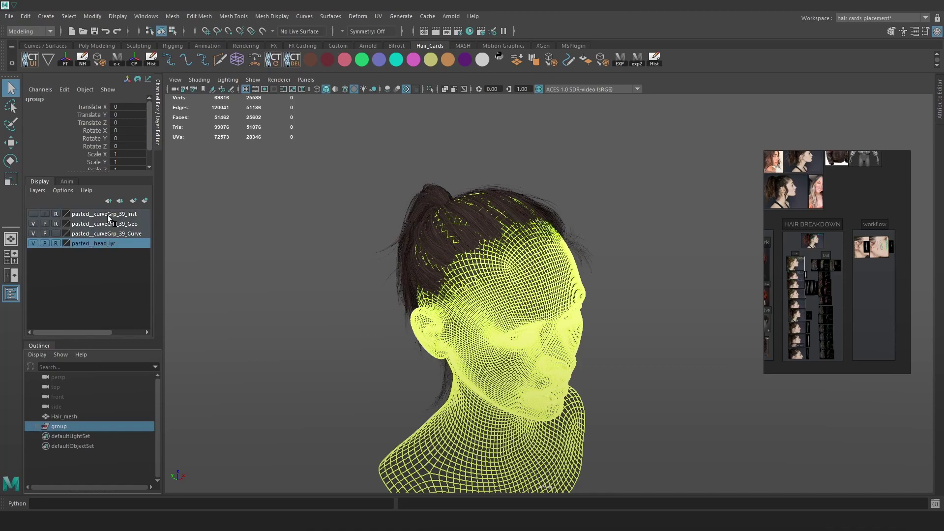
right_click(107, 214)
left_click(142, 313)
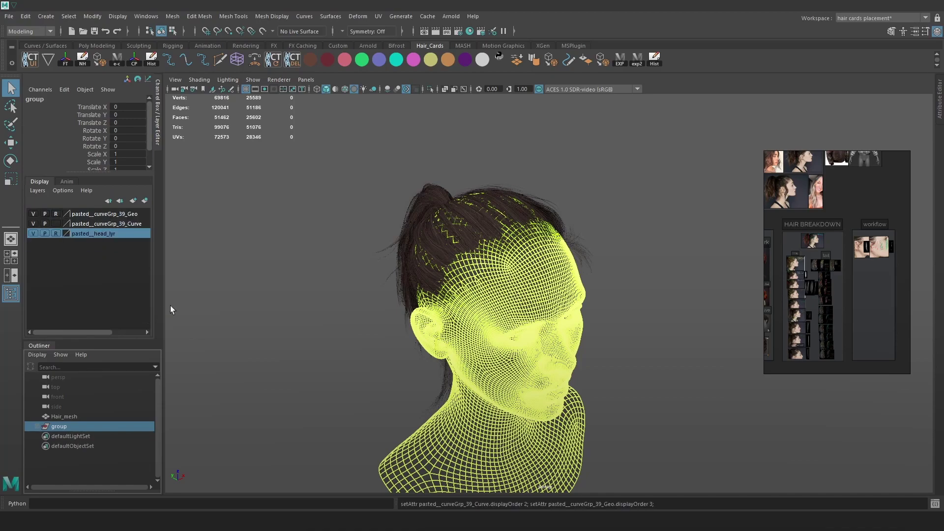
right_click(104, 237)
left_click(140, 331)
left_click(107, 224)
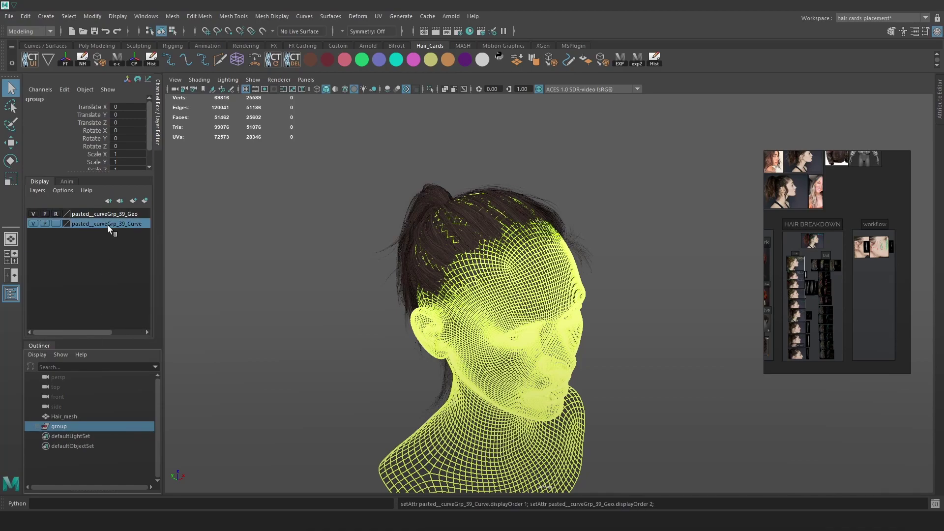
right_click(107, 226)
left_click(146, 321)
right_click(96, 214)
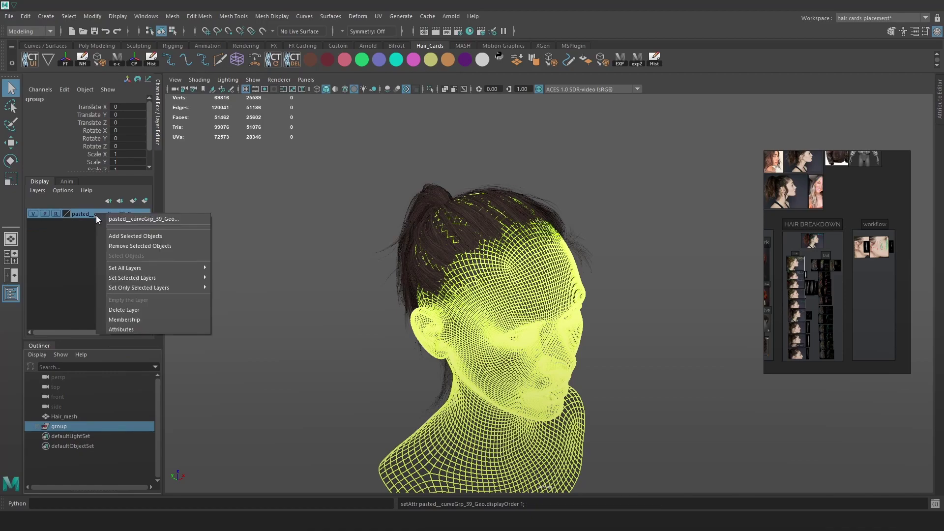
left_click(131, 310)
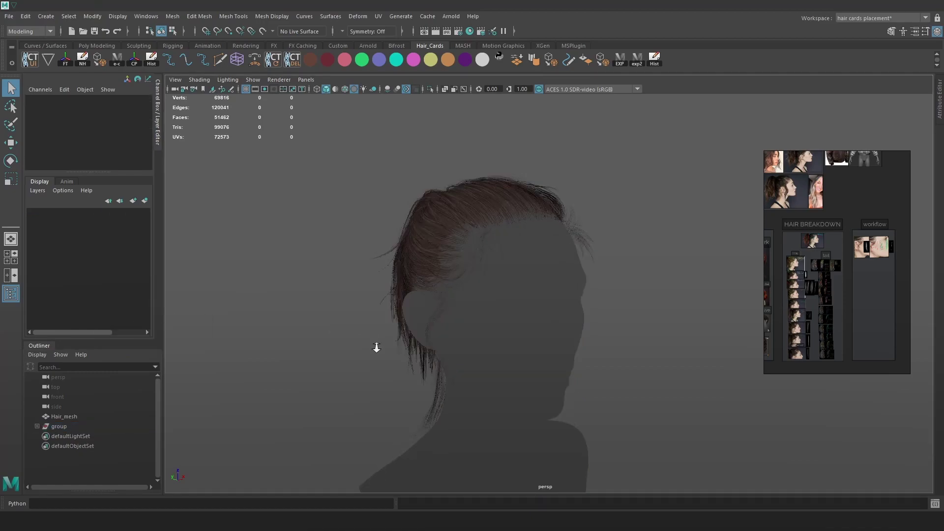
Rename the pasted group containing the head as head.
double_click(70, 427)
type("head")
key("Return")
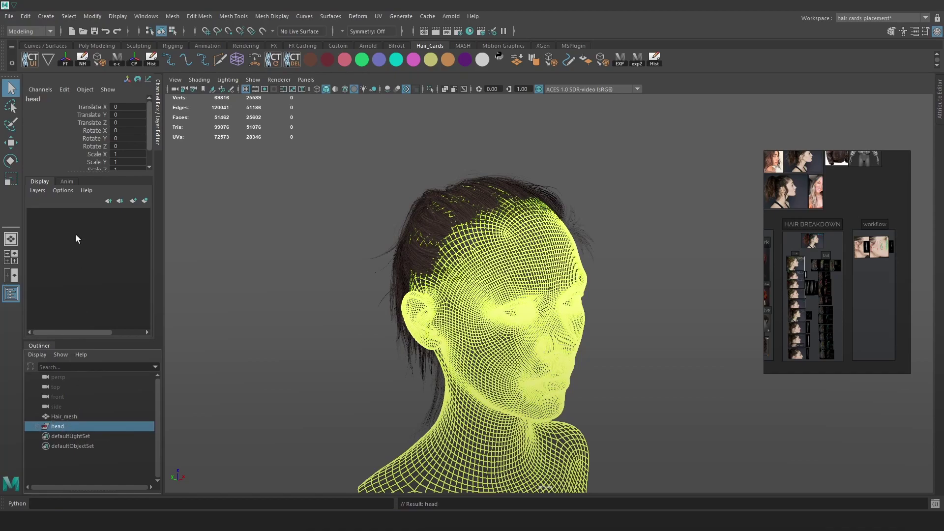
Create a display layer from the selected head group and name it head_lyr.
left_click(37, 190)
left_click(100, 214)
double_click(84, 217)
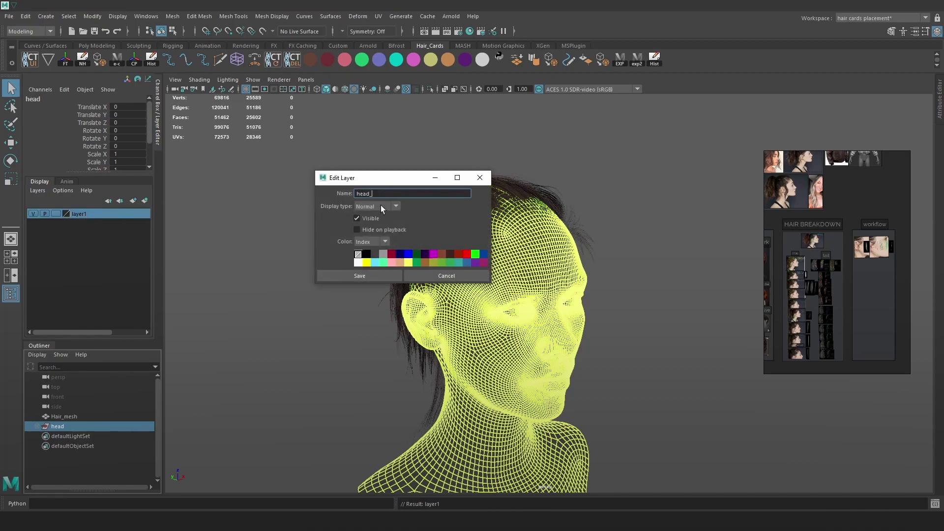
type("head_lyr")
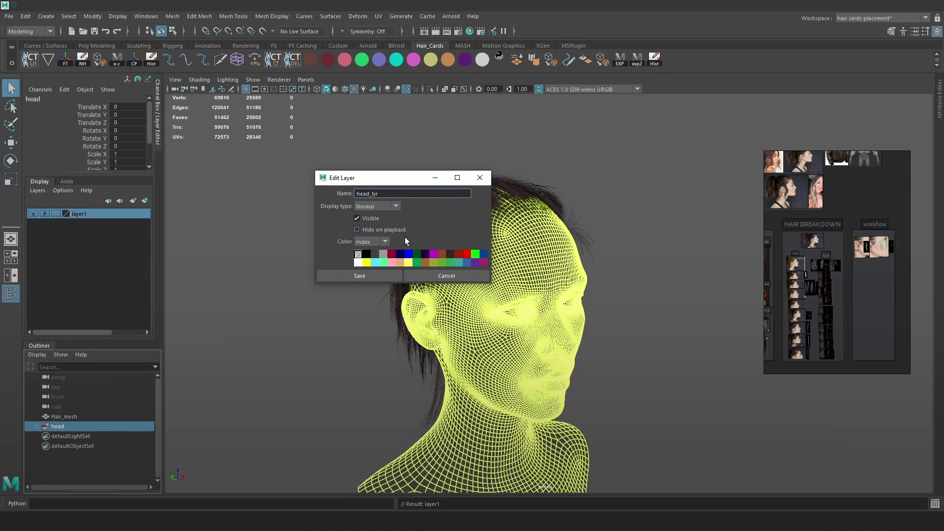
left_click(360, 276)
left_click(614, 262)
middle_click_drag(615, 263, 611, 251, "alt")
scroll(607, 250, "up", 1)
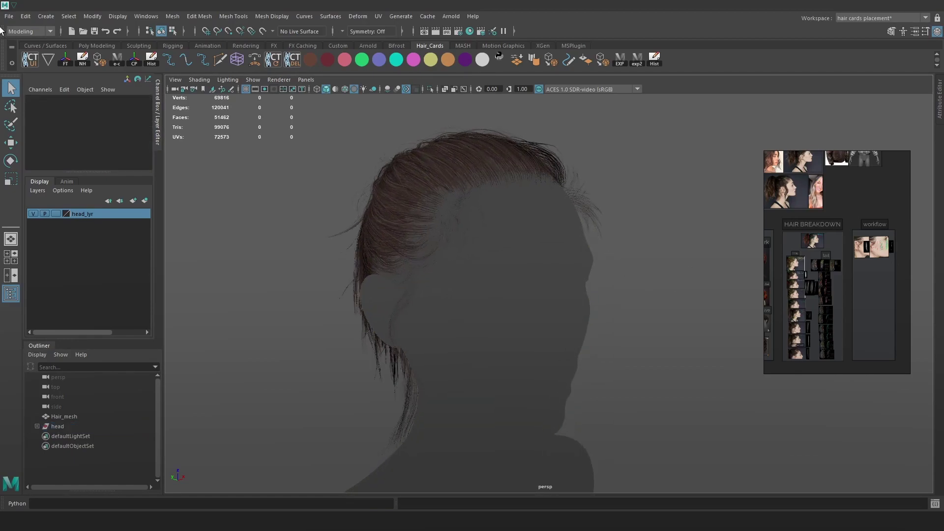
Start setting the project and browse to D:\Trigon\01_Projects\Hair_tutorial\Maya.
left_click(8, 16)
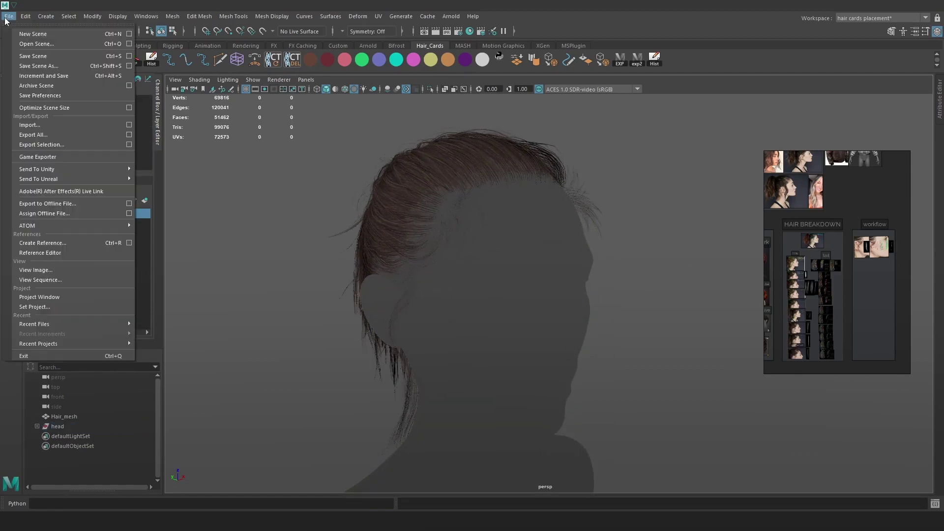
left_click(55, 307)
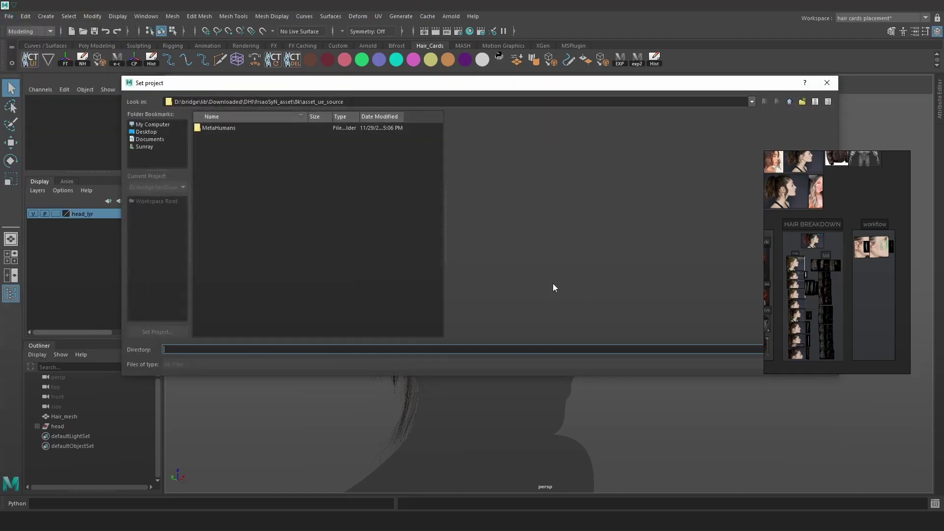
left_click(157, 125)
double_click(229, 128)
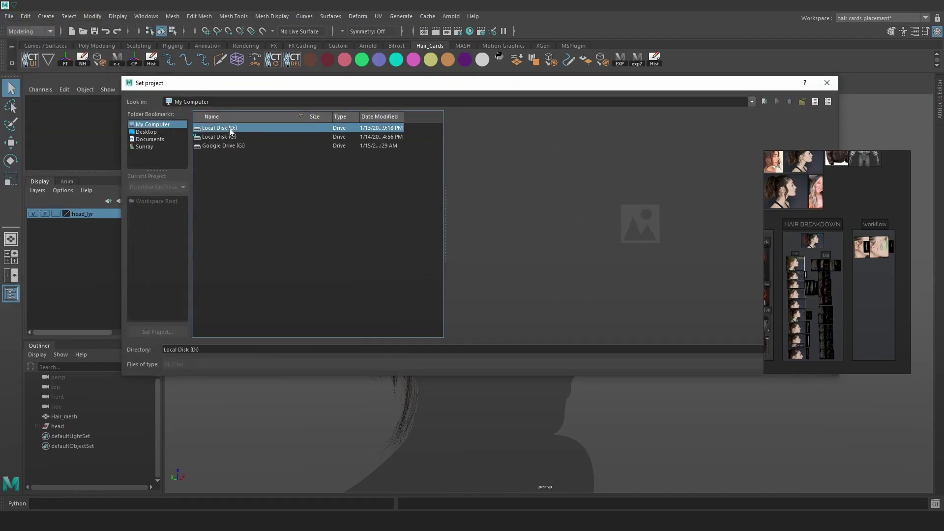
double_click(210, 128)
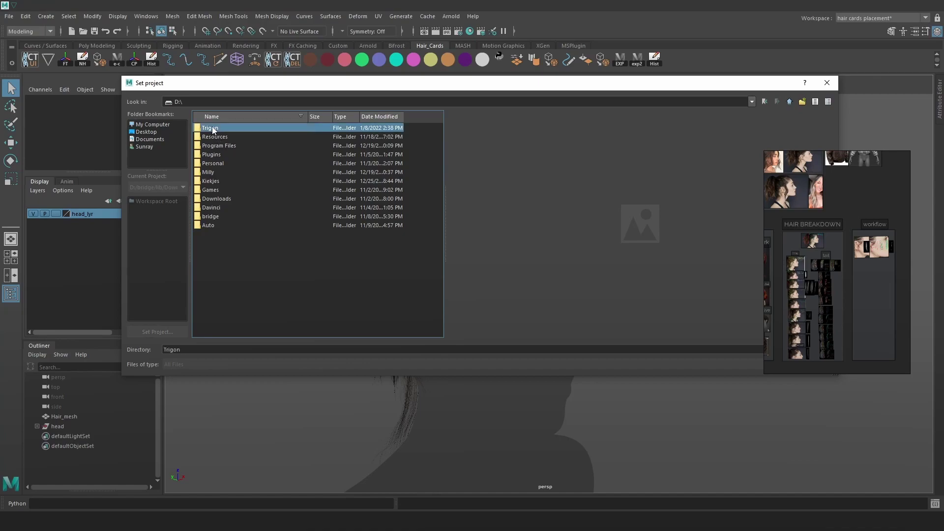
double_click(224, 198)
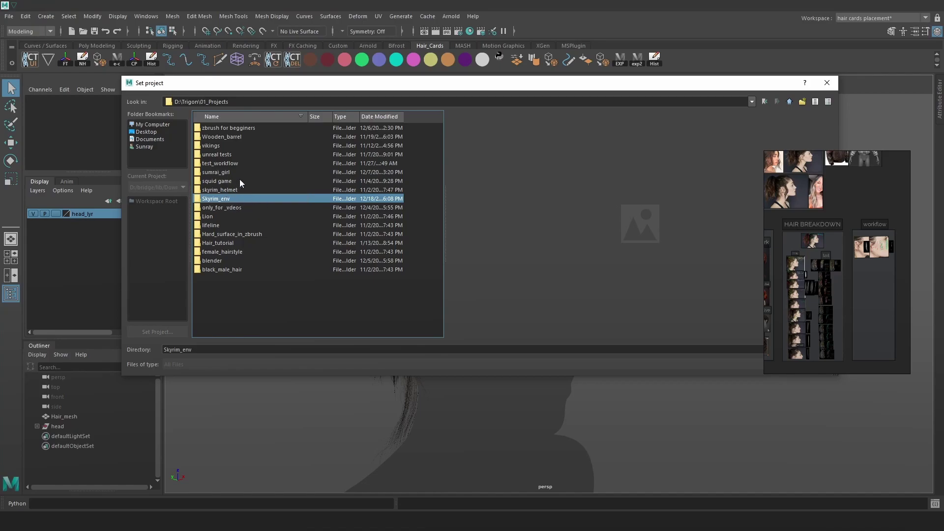
double_click(233, 242)
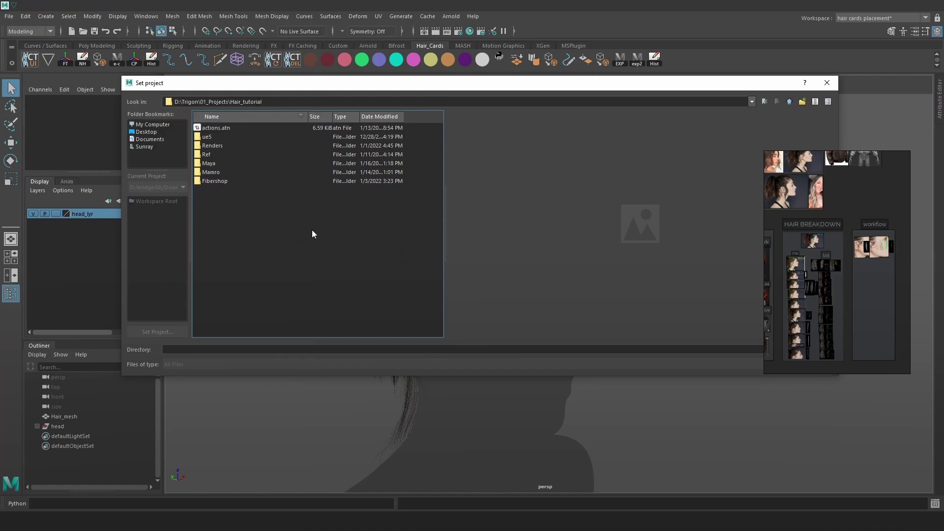
double_click(217, 164)
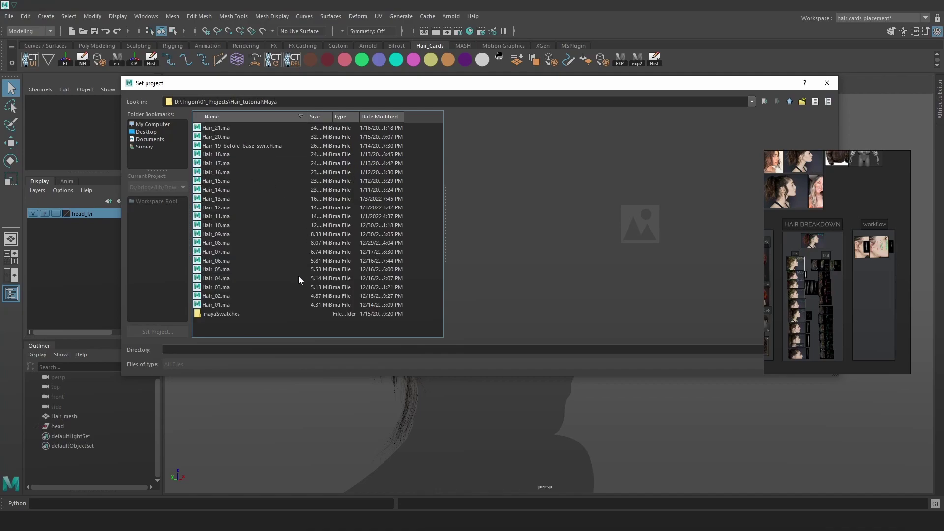
Create a folder named XGen_Generation inside the Maya folder and open it.
right_click(295, 329)
left_click(325, 341)
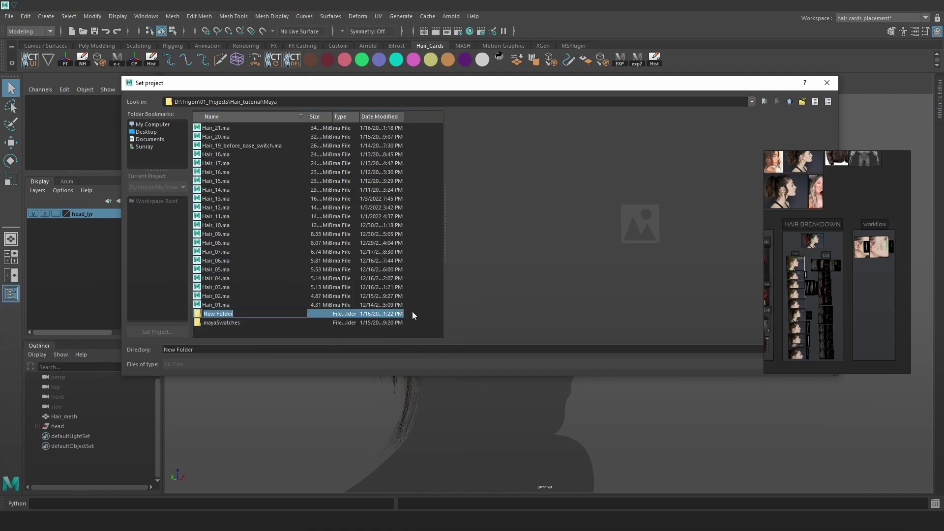
type("XGen_Generation")
key("Return")
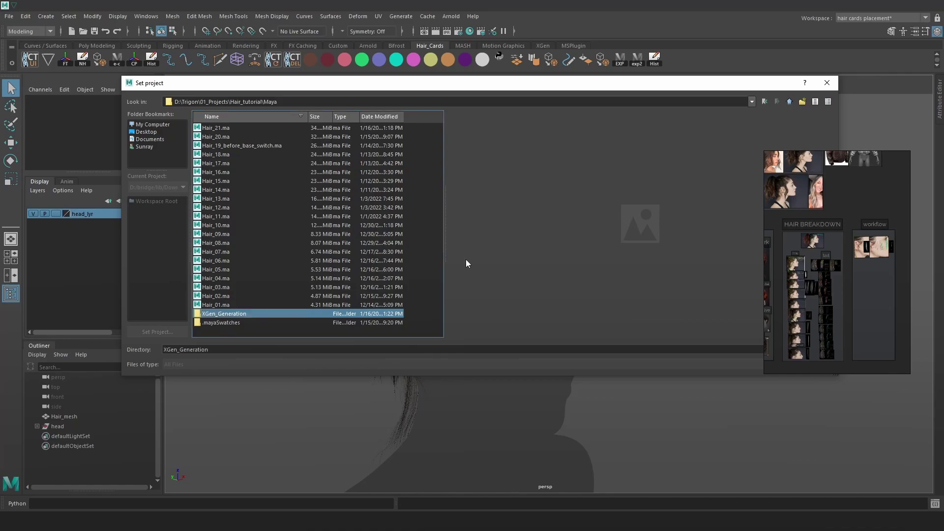
double_click(323, 313)
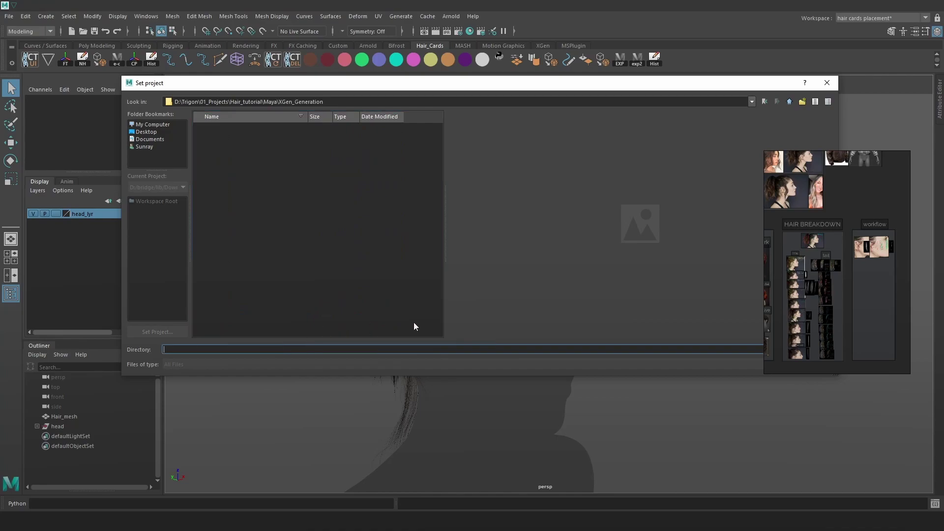
type("Hairs_generate")
left_click_drag(840, 199, 873, 190)
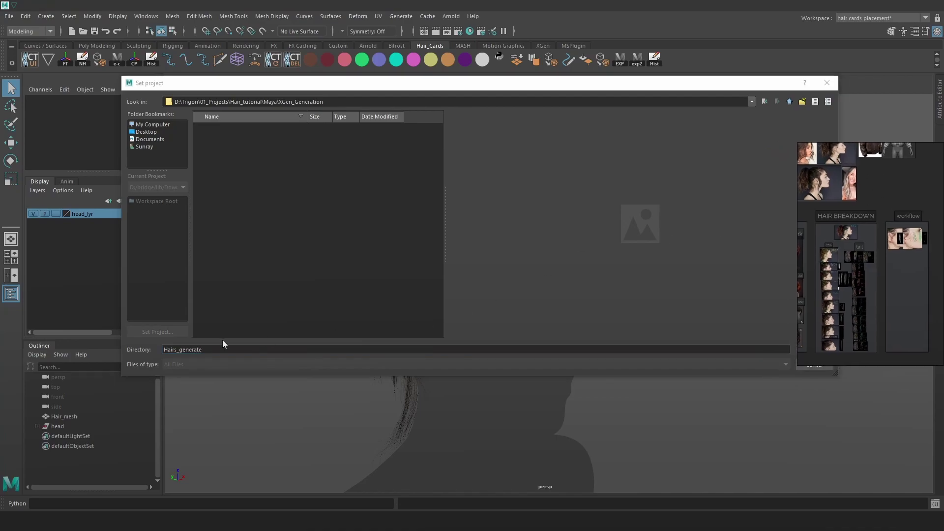
left_click_drag(704, 85, 655, 86)
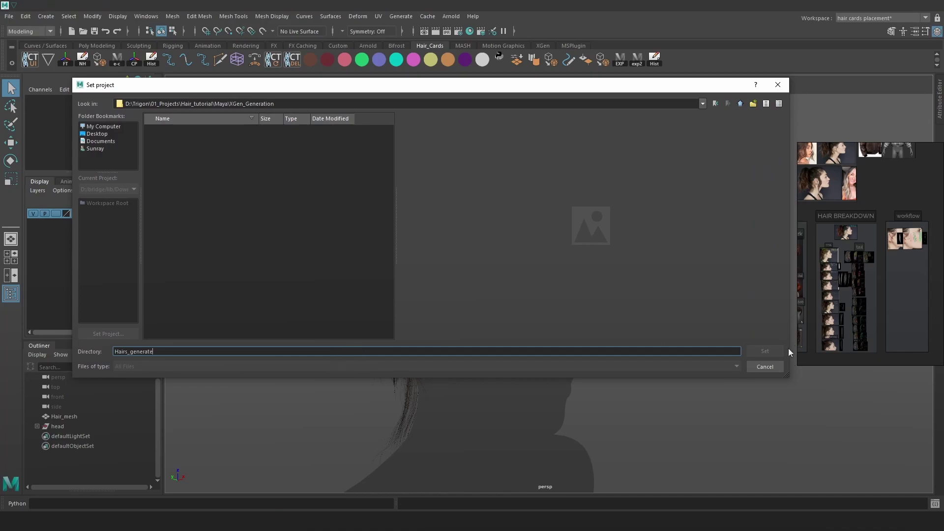
double_click(279, 347)
key("BackSpace")
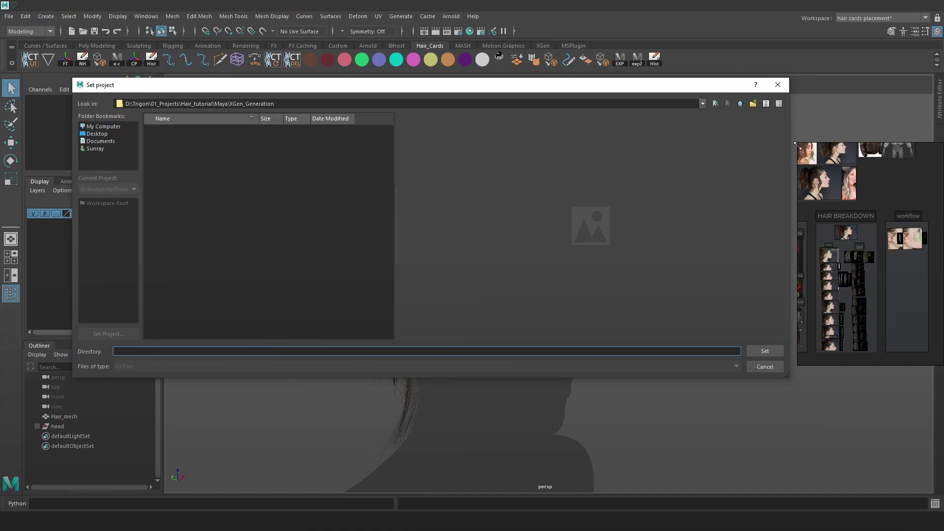
Set the XGen_Generation folder as the project and create a default workspace in it.
left_click(703, 104)
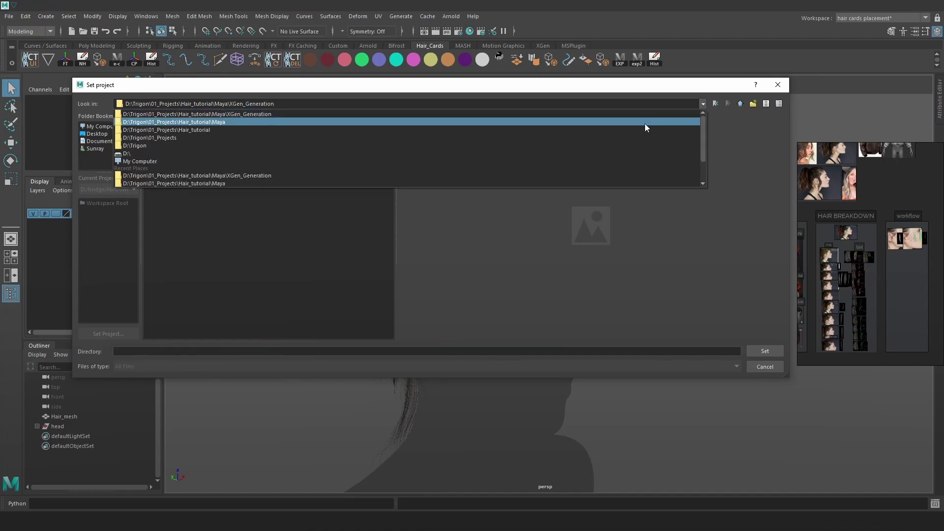
left_click(645, 123)
double_click(176, 317)
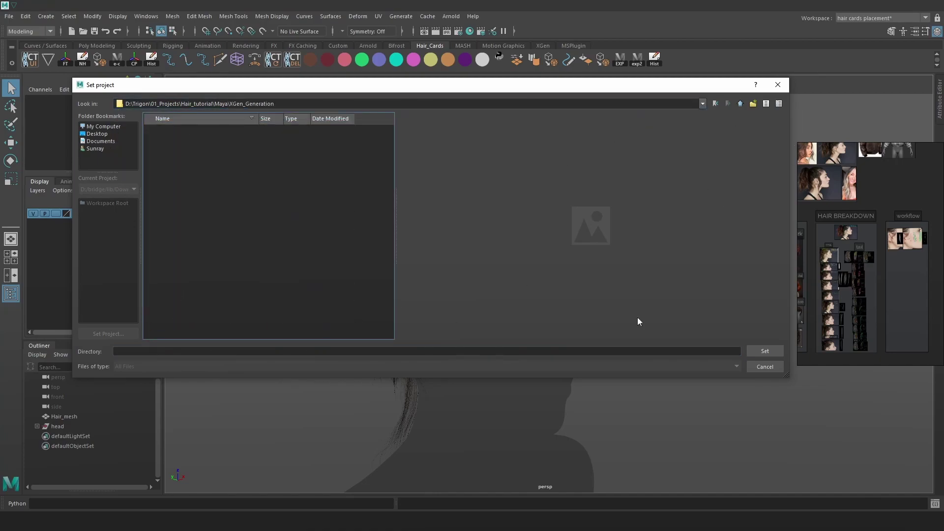
left_click(760, 354)
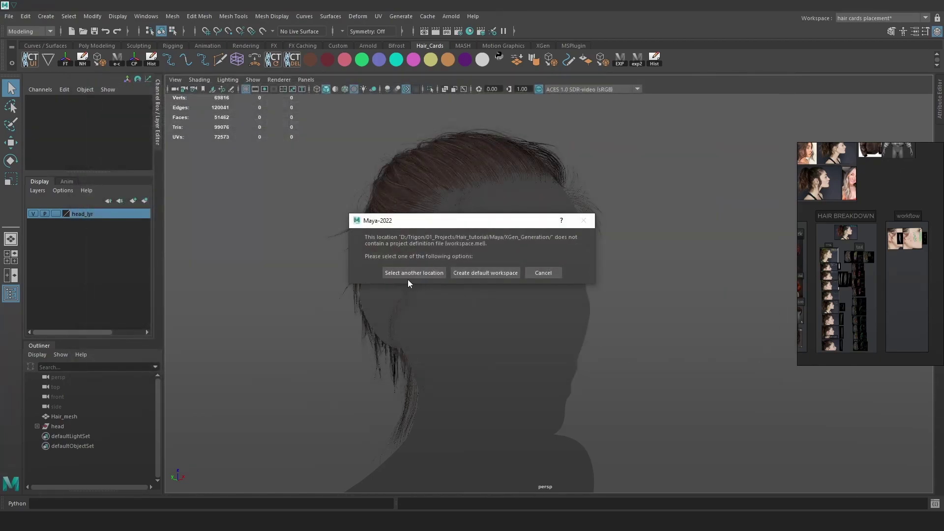
left_click(489, 277)
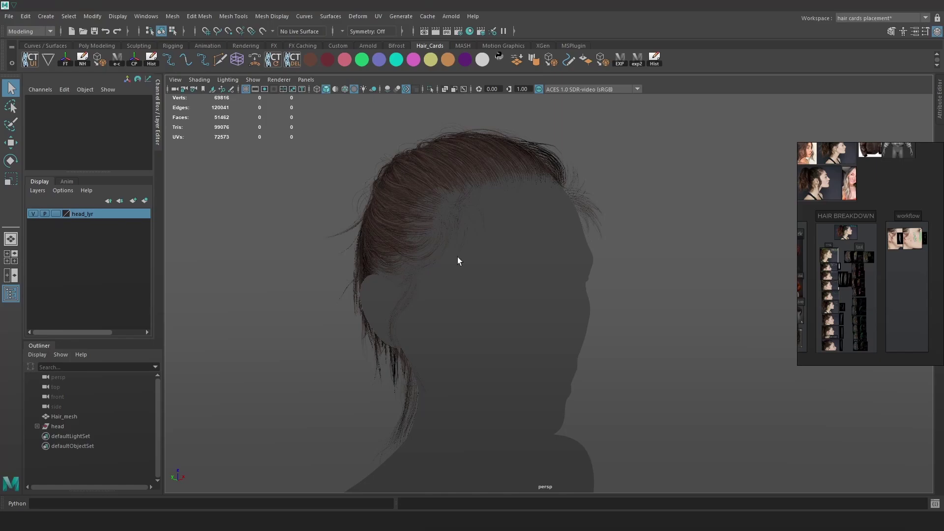
Save the scene as Hairs_generate in the XGen_Generation project folder.
left_click(9, 17)
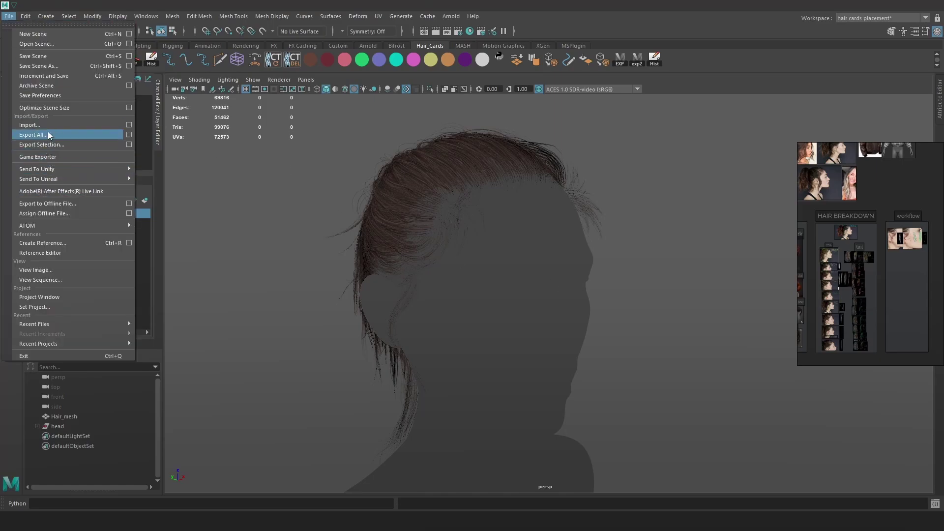
left_click(52, 66)
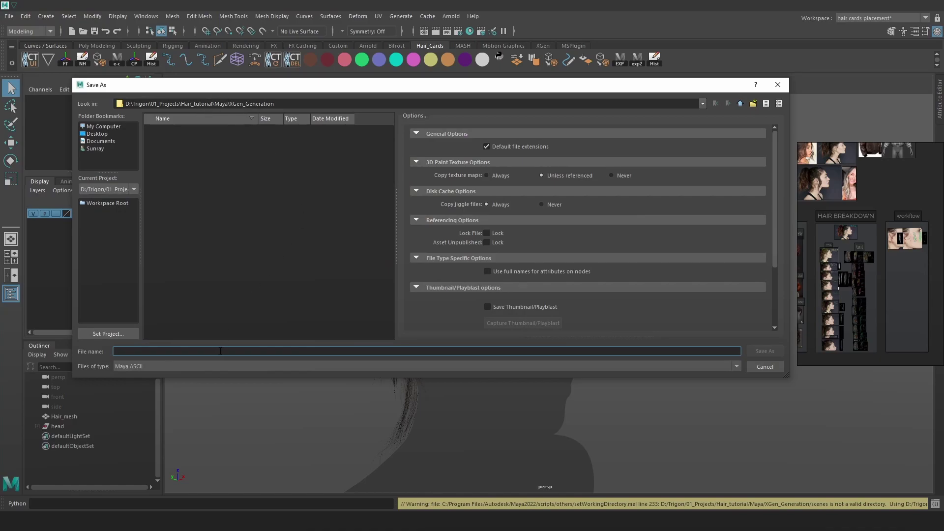
type("Hairs_generate")
key("Return")
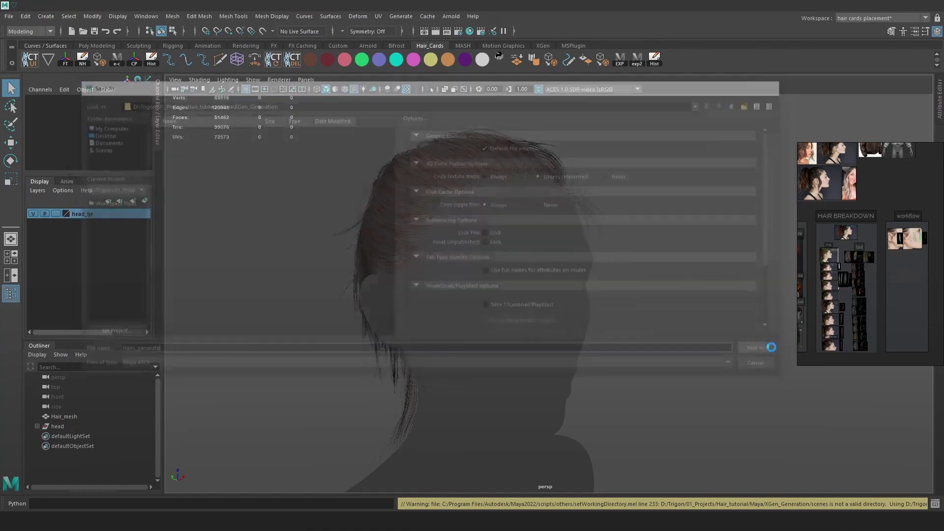
Shrink the floating reference board and move it beside the head so it takes less viewport space.
left_click_drag(488, 252, 686, 218, "alt")
left_click_drag(796, 142, 856, 219)
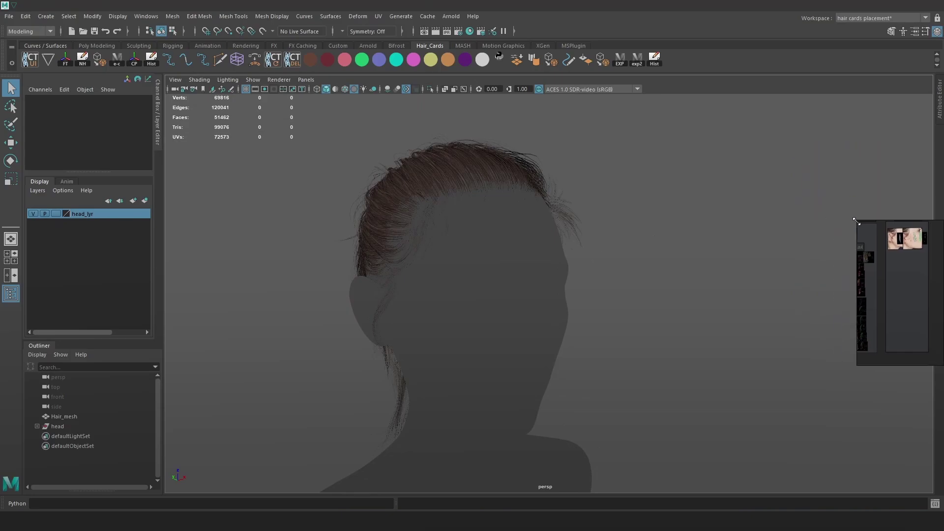
right_click_drag(887, 265, 834, 220)
Examine the textured hair mesh and head in side view, from the hairline to the ponytail.
left_click_drag(499, 298, 638, 285)
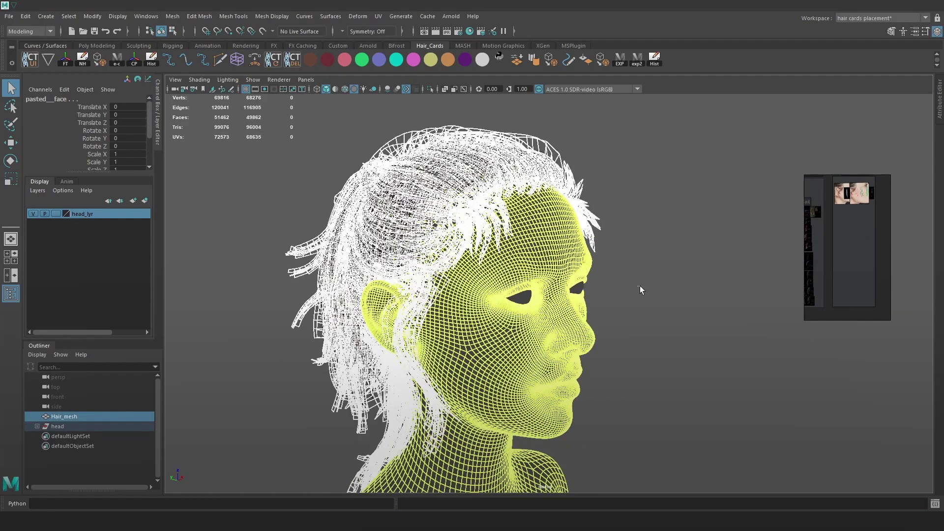
left_click(637, 285)
key("6")
left_click(512, 270)
left_click(672, 272)
left_click_drag(539, 251, 561, 274, "alt")
scroll(570, 275, "up", 2)
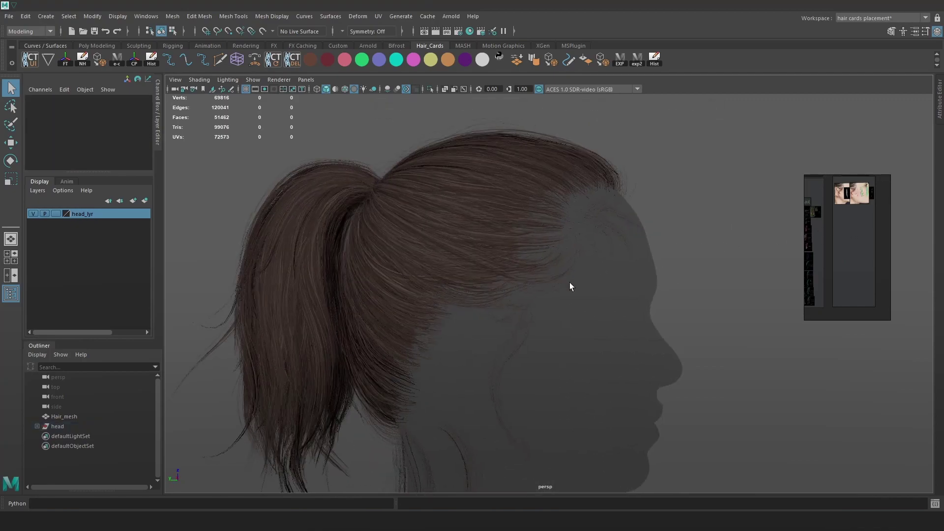
scroll(566, 278, "down", 3)
scroll(595, 315, "up", 2)
middle_click_drag(596, 336, 581, 296, "alt")
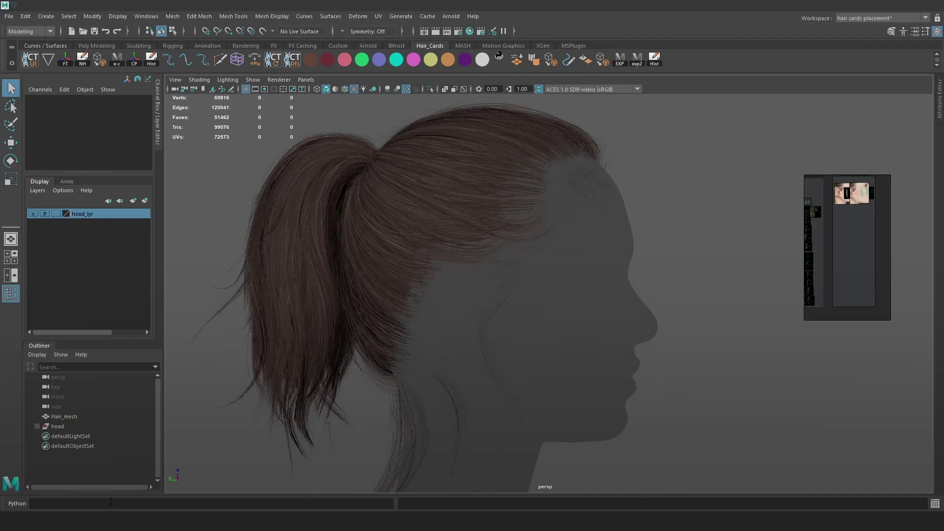
Select Hair_mesh, show the custom export tools, and launch ZBrush 2021 from the system search.
left_click(490, 214)
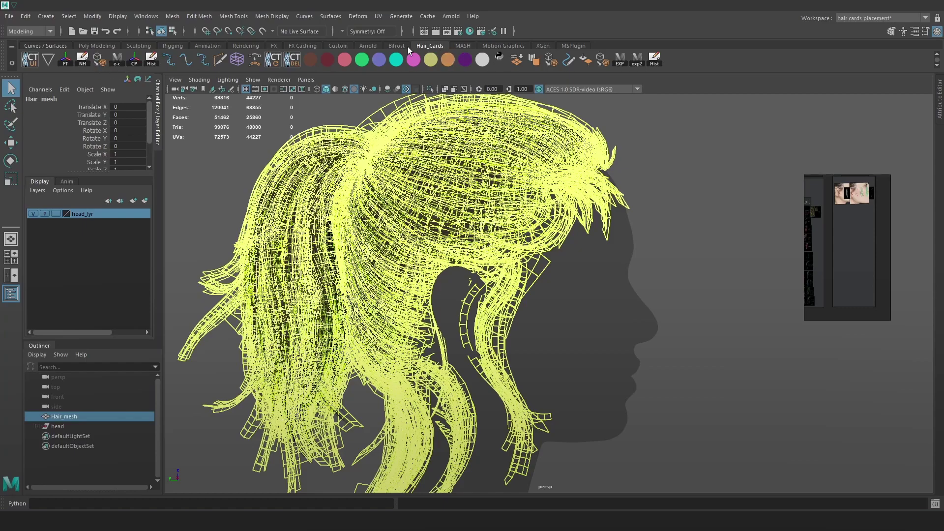
left_click(337, 45)
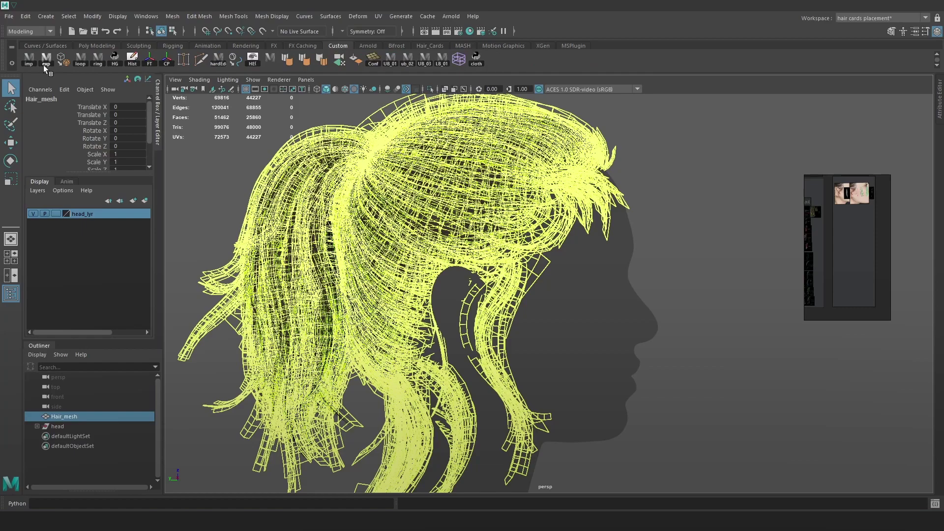
scroll(579, 287, "up", 2)
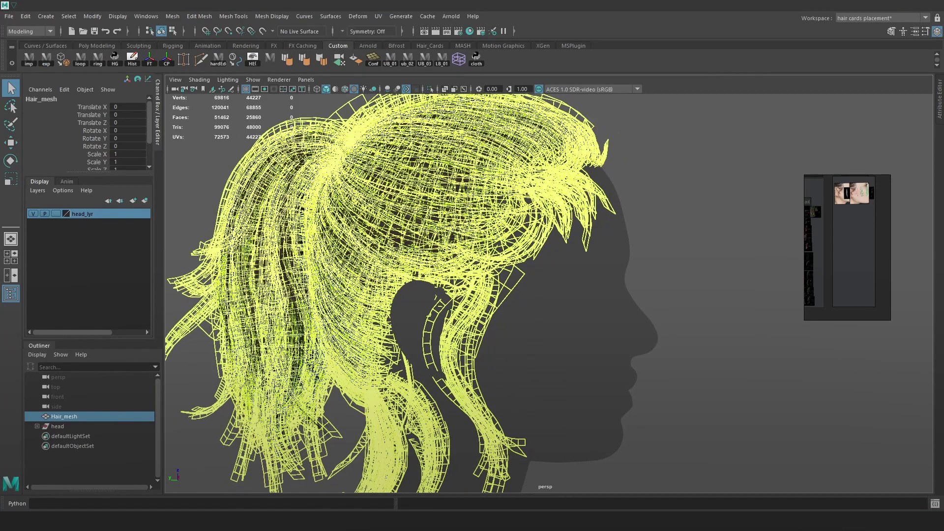
key("super")
type("zbr")
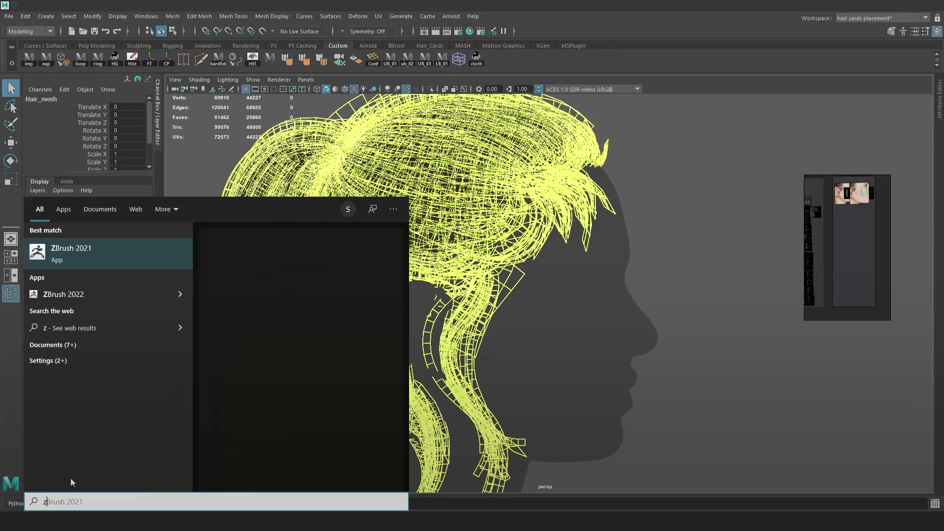
left_click(108, 260)
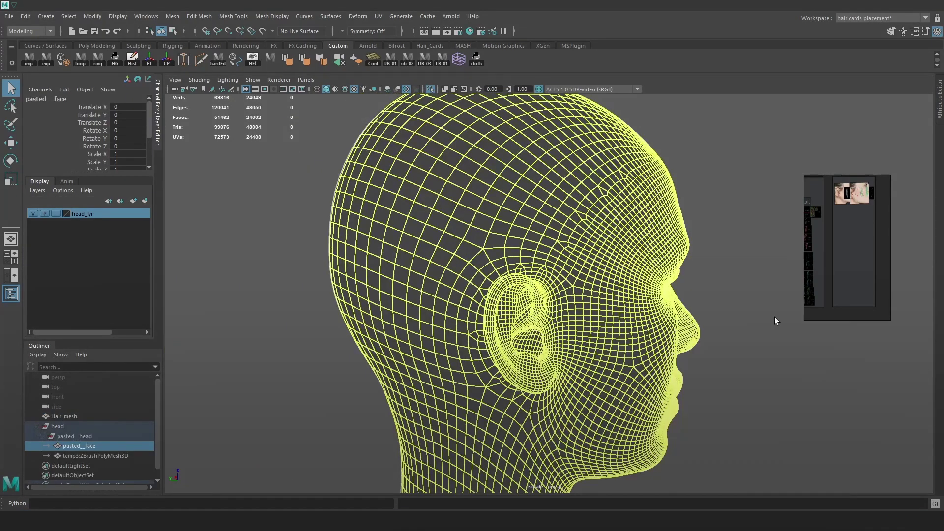
Duplicate the isolated pasted__face mesh and move the copy out of the head group to the scene's root level.
left_click_drag(707, 279, 681, 280, "alt")
right_click_drag(681, 280, 717, 323, "alt")
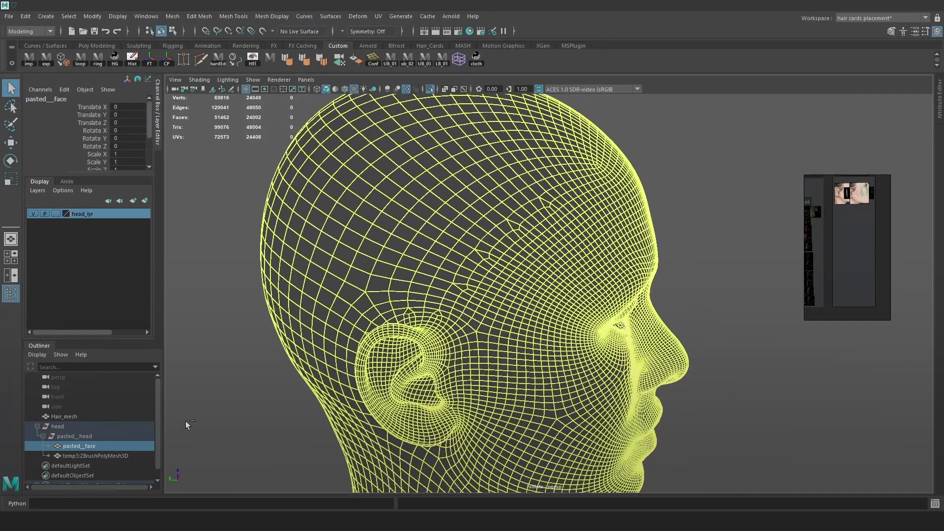
key("ctrl+d")
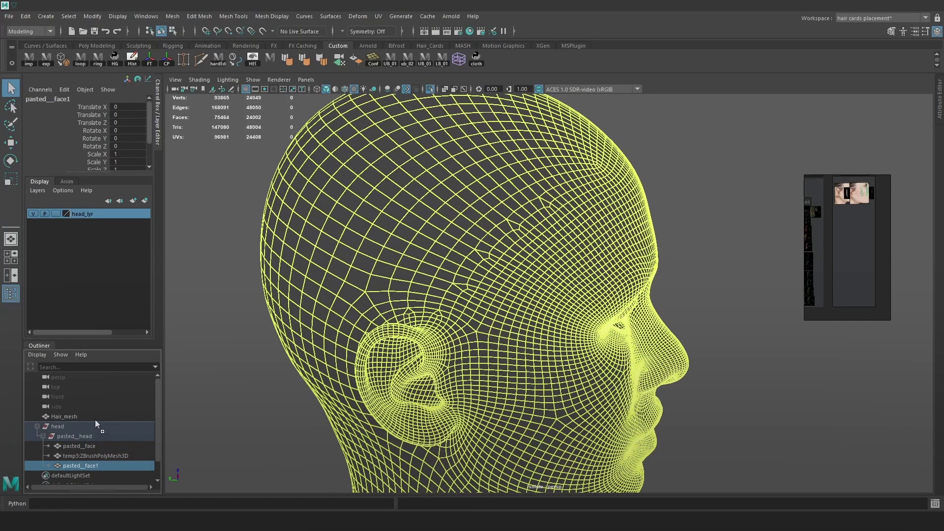
left_click_drag(96, 420, 94, 419)
left_click(38, 436)
Turn off isolation and hide the original head group, leaving the copied face mesh and the hair displayed.
right_click_drag(432, 403, 398, 361, "alt")
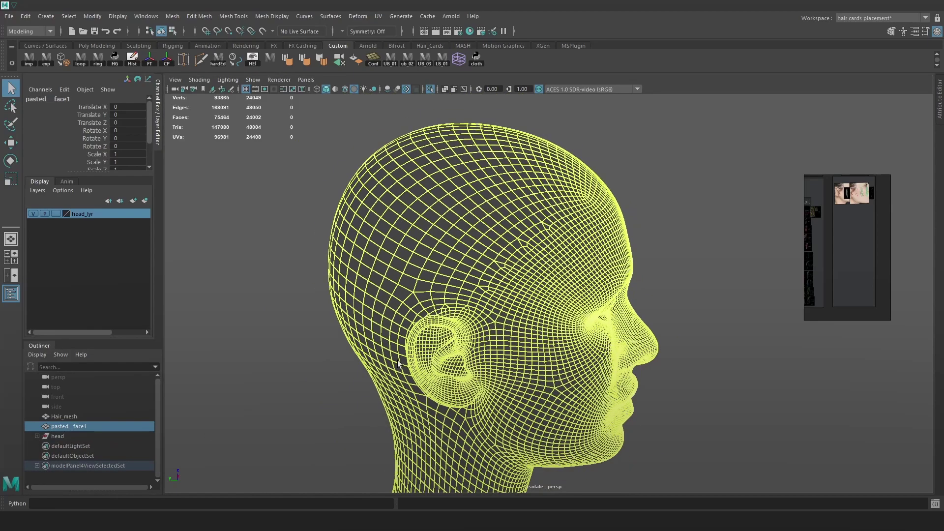
left_click_drag(439, 382, 425, 373, "alt")
left_click(432, 89)
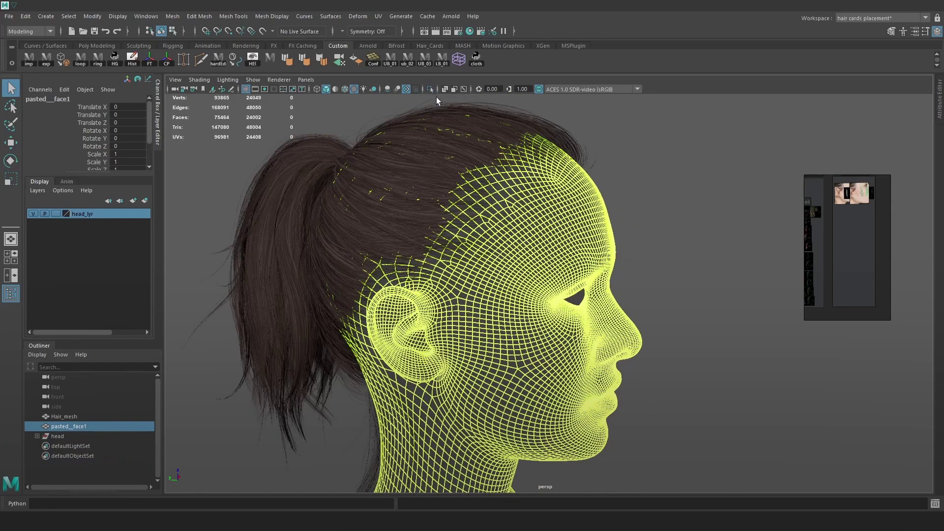
left_click(69, 437)
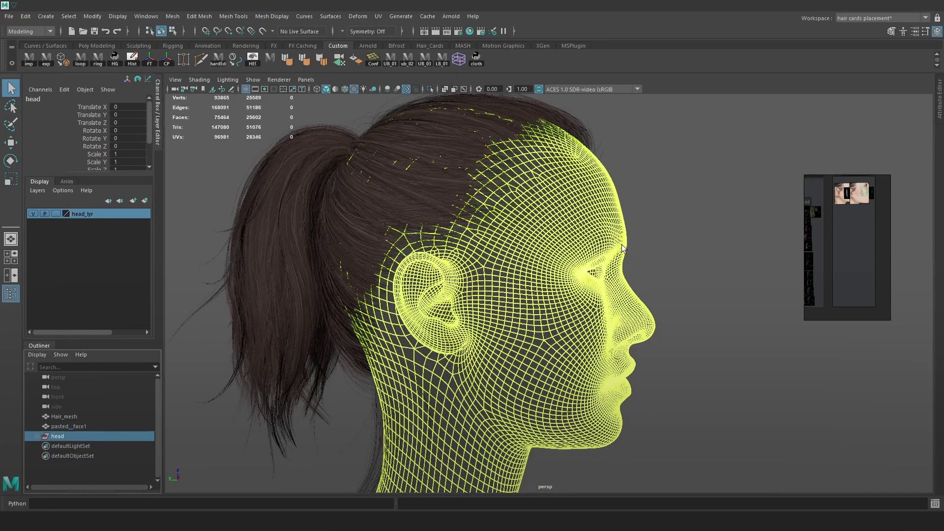
key("ctrl+h")
scroll(587, 296, "up", 6)
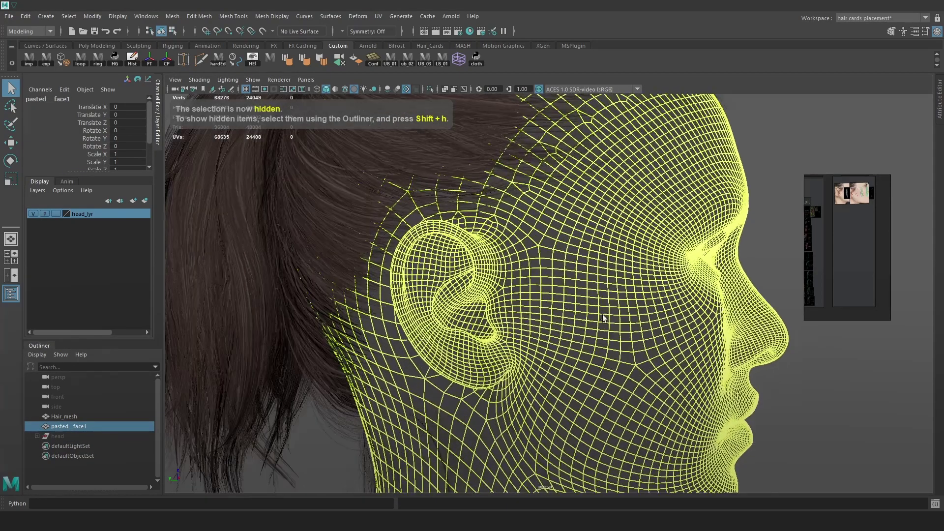
right_click(534, 251)
left_click(522, 277)
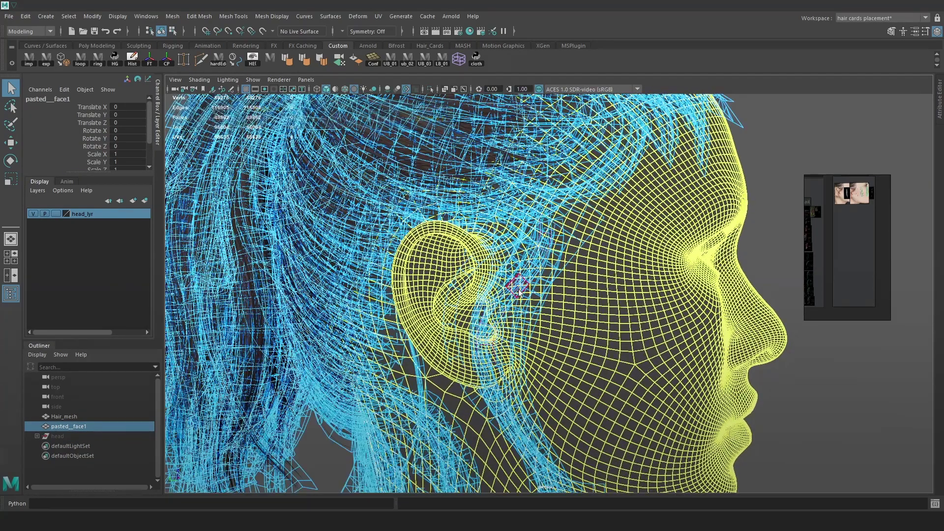
key("ctrl+z")
Create a display layer from the selected Hair_mesh.
left_click(64, 416)
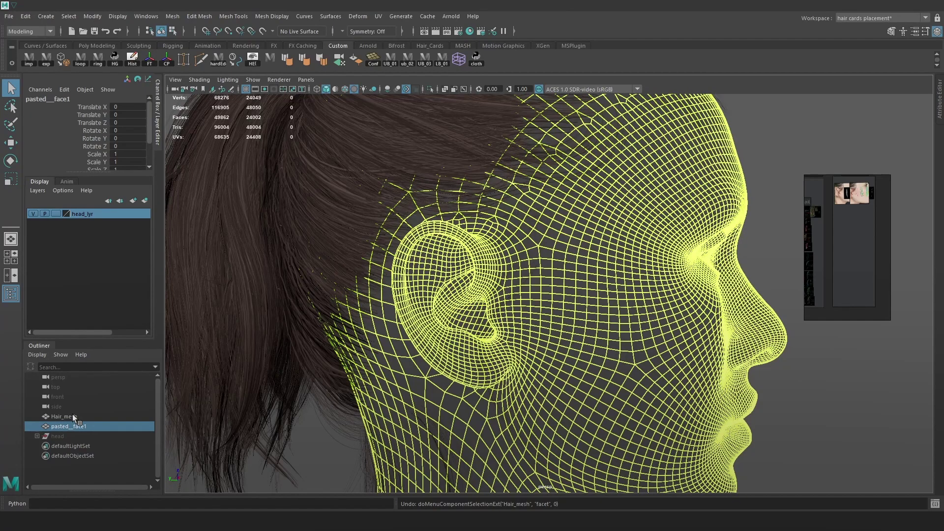
left_click(40, 192)
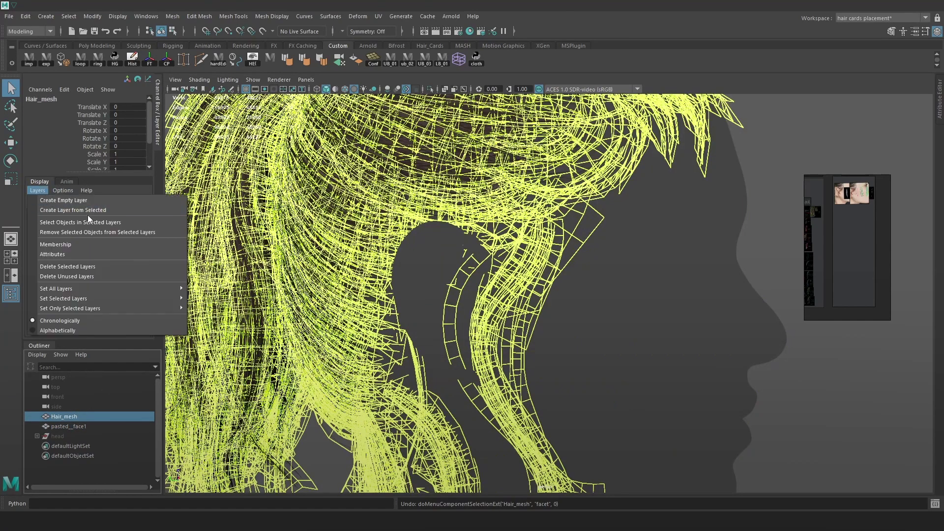
left_click(89, 210)
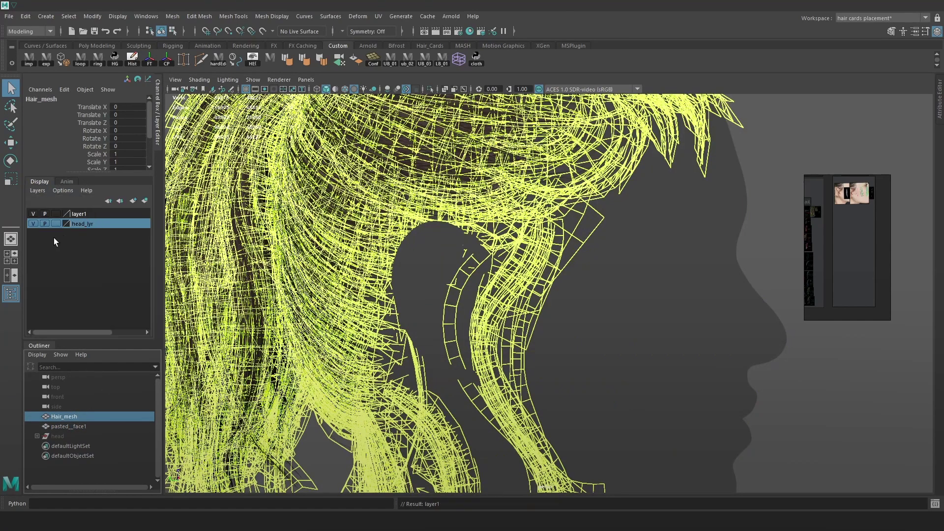
double_click(92, 225)
left_click(433, 271)
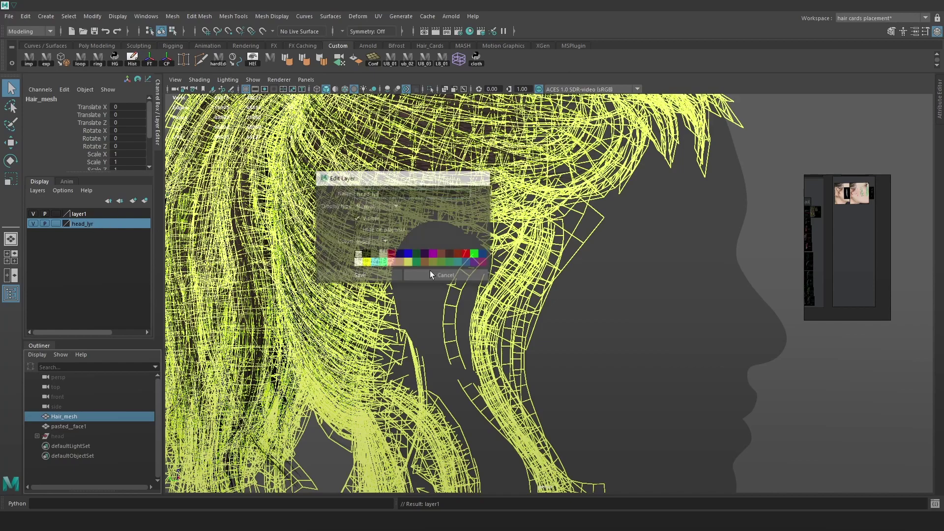
Set head_lyr and the new hair layer to Reference display and name the hair layer Hair_lyr.
left_click(57, 222)
left_click(56, 214)
left_click(56, 214)
left_click(84, 215)
double_click(84, 215)
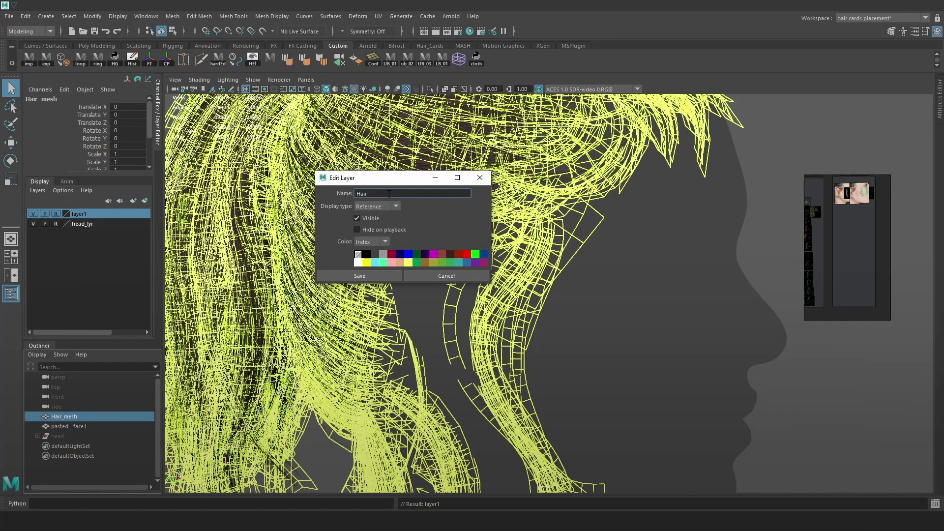
left_click(356, 275)
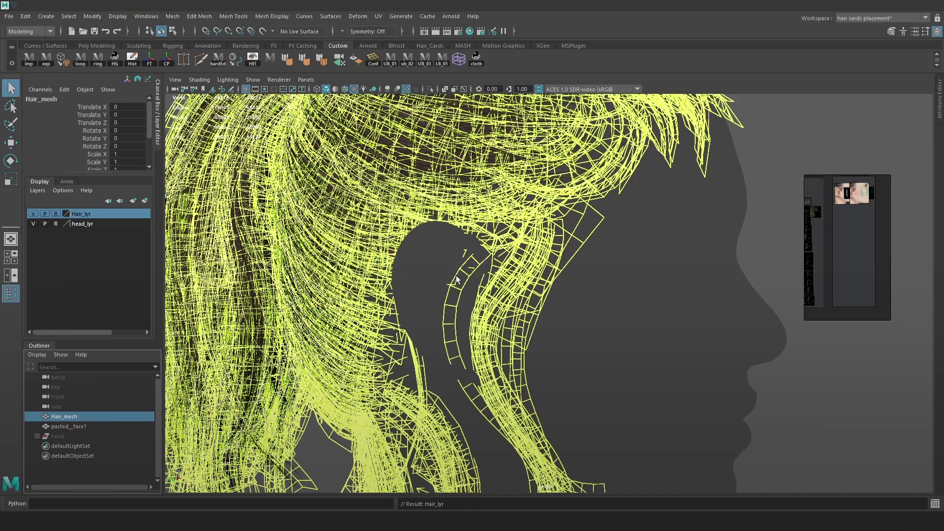
Isolate the copied face mesh and select the face loop around the base of its right ear.
left_click(658, 299)
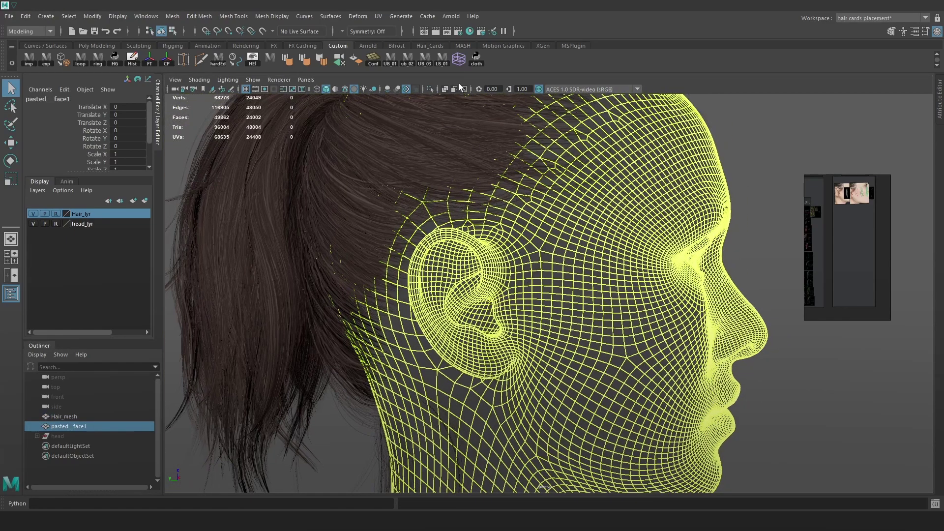
left_click(432, 89)
right_click_drag(527, 203, 556, 247, "alt")
left_click(469, 221)
key("b")
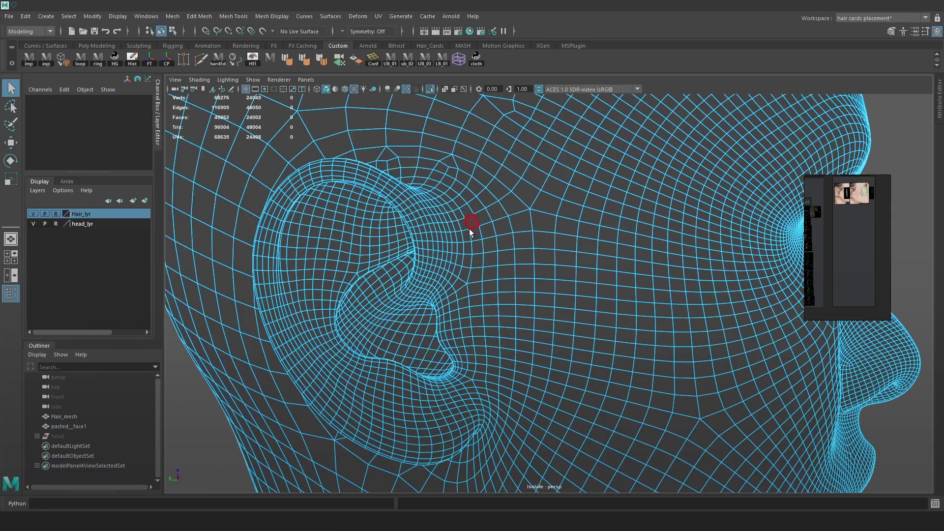
double_click(470, 234, "shift")
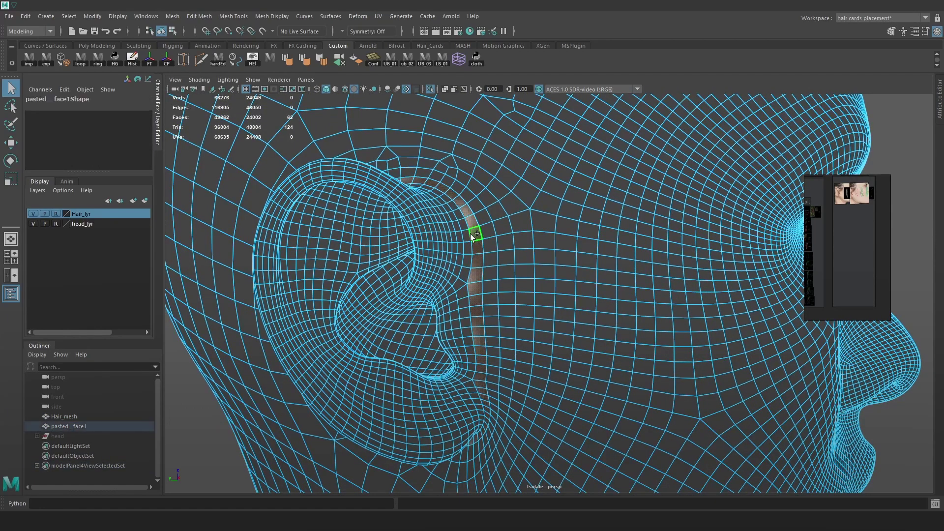
Add the matching face loop around the opposite ear to the selection and delete both loops.
key("w")
left_click(472, 198)
left_click_drag(472, 198, 472, 171)
right_click_drag(473, 170, 478, 164, "alt")
left_click_drag(478, 164, 483, 247, "alt")
left_click(546, 219)
double_click(544, 241, "shift")
scroll(658, 273, "down", 5)
left_click_drag(657, 273, 630, 307, "alt")
left_click_drag(533, 279, 533, 219)
left_click_drag(438, 246, 468, 249, "alt")
scroll(555, 278, "up", 3)
left_click_drag(625, 290, 525, 294, "alt")
scroll(525, 294, "up", 3)
left_click_drag(635, 317, 581, 315, "alt")
left_click(551, 237, "shift")
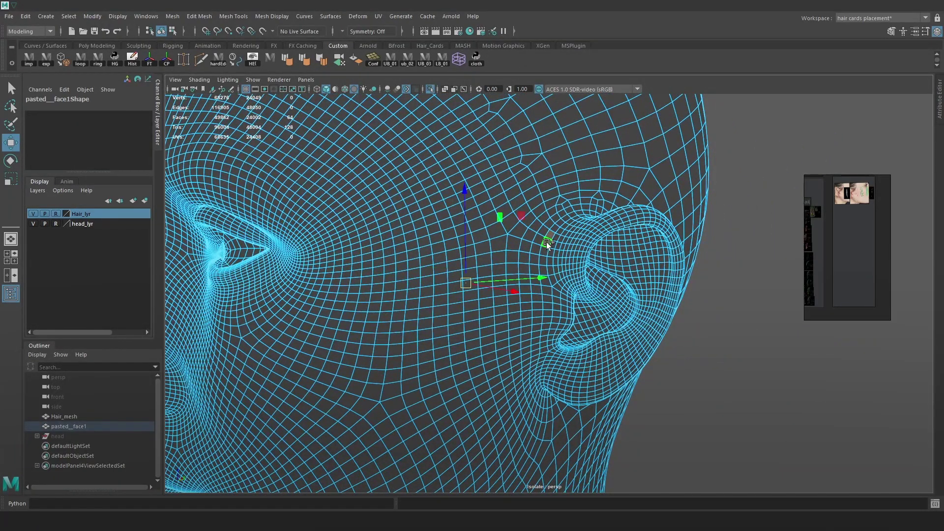
key("Delete")
Select and delete the detached ear faces on both sides of the copied head.
left_click(583, 294)
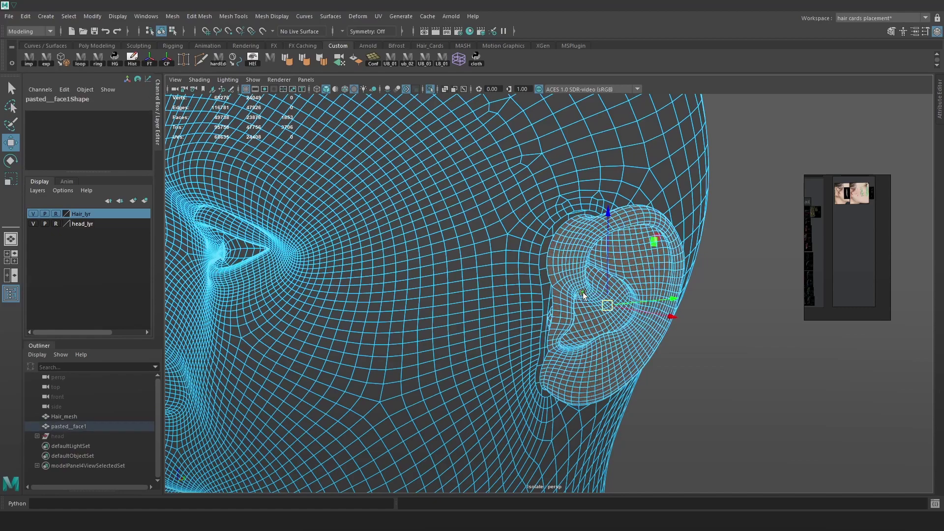
key("Delete")
scroll(639, 258, "down", 5)
left_click_drag(574, 190, 606, 259, "alt")
left_click(597, 256)
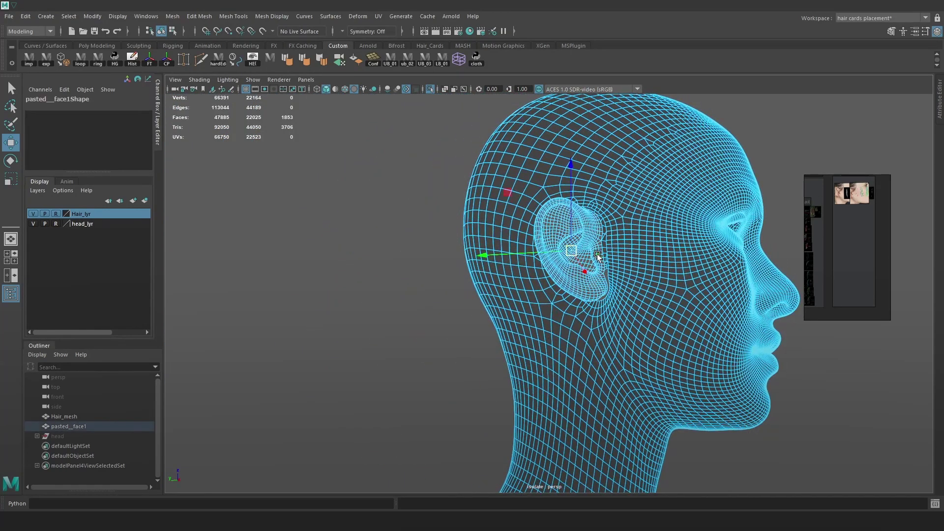
key("Delete")
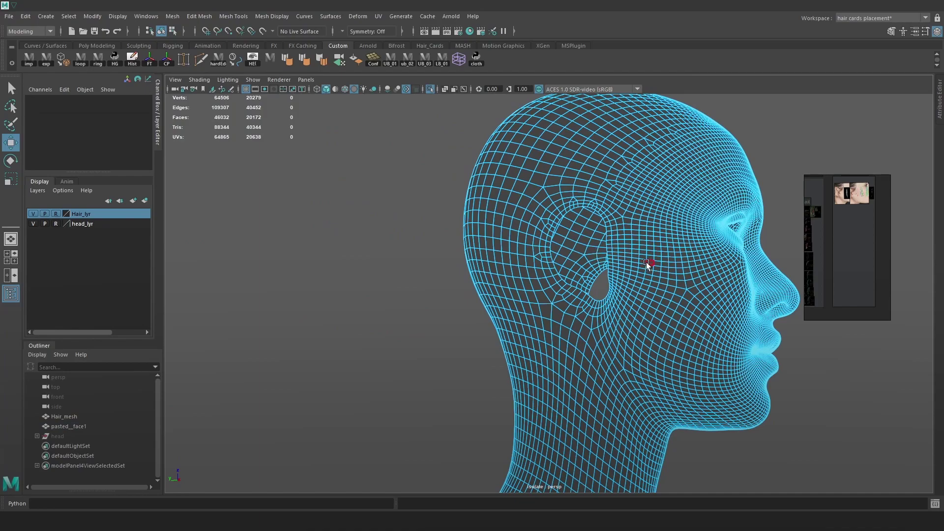
Turn off isolation and enlarge the nape hair reference photo beside a rear side view of the neck.
left_click(431, 89)
left_click_drag(635, 220, 575, 252, "alt")
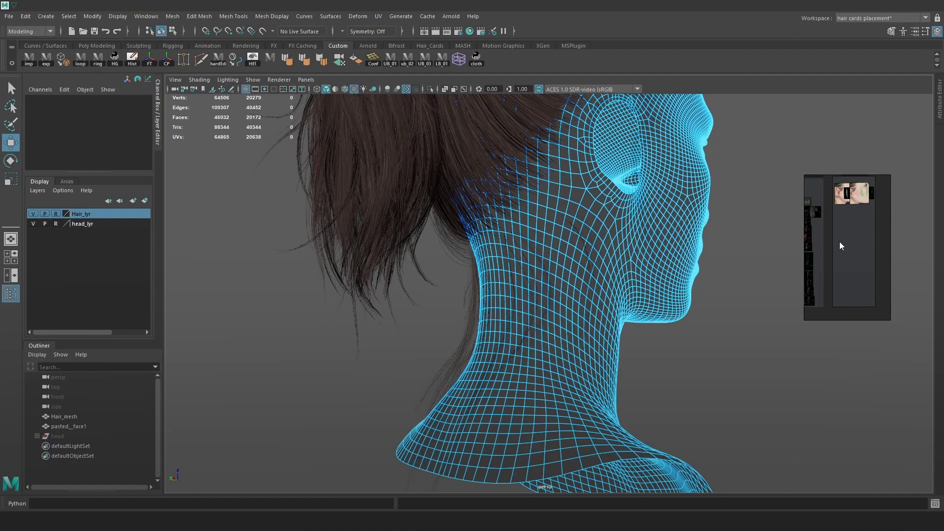
scroll(841, 244, "up", 4)
scroll(846, 246, "up", 6)
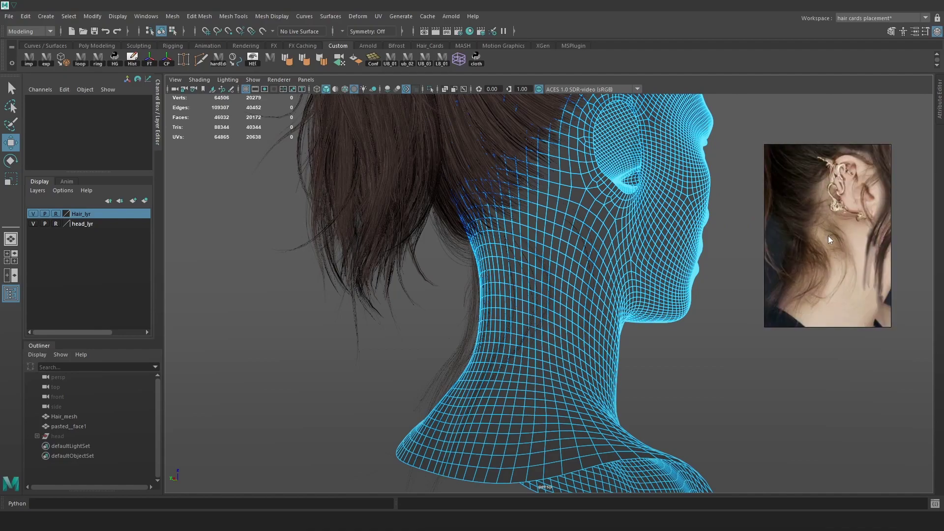
middle_click_drag(542, 291, 532, 282, "alt")
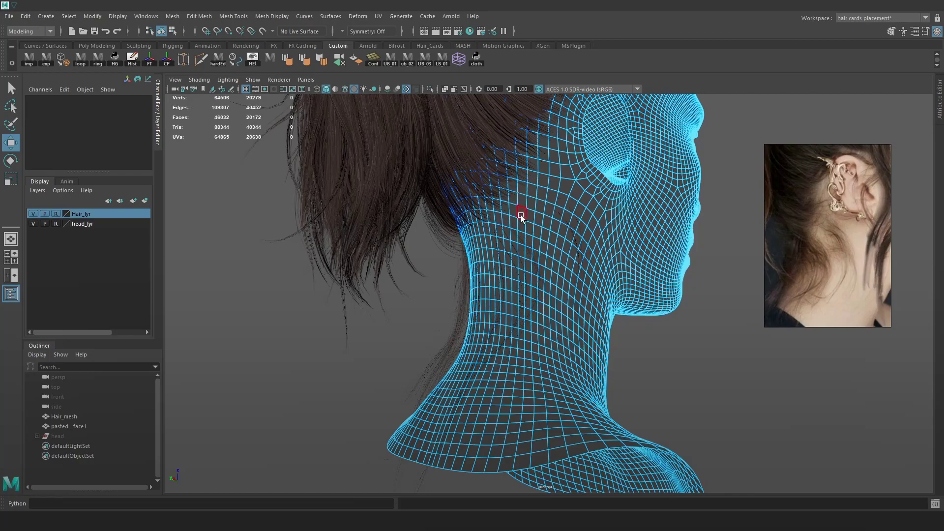
Select the face loop running down the neck from the base of the right ear and delete it.
mouse_move(588, 194)
left_mouse_down("alt")
mouse_move(572, 197)
mouse_move(601, 185)
left_mouse_up("alt")
left_click(601, 182)
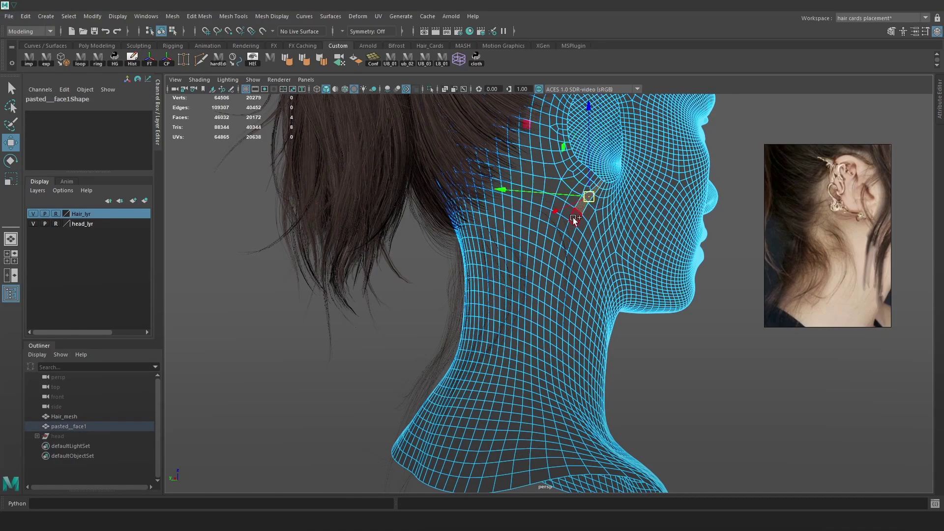
double_click(574, 219)
key("Delete")
Select the matching face loop below the opposite ear and delete it.
left_click_drag(627, 234, 779, 216, "alt")
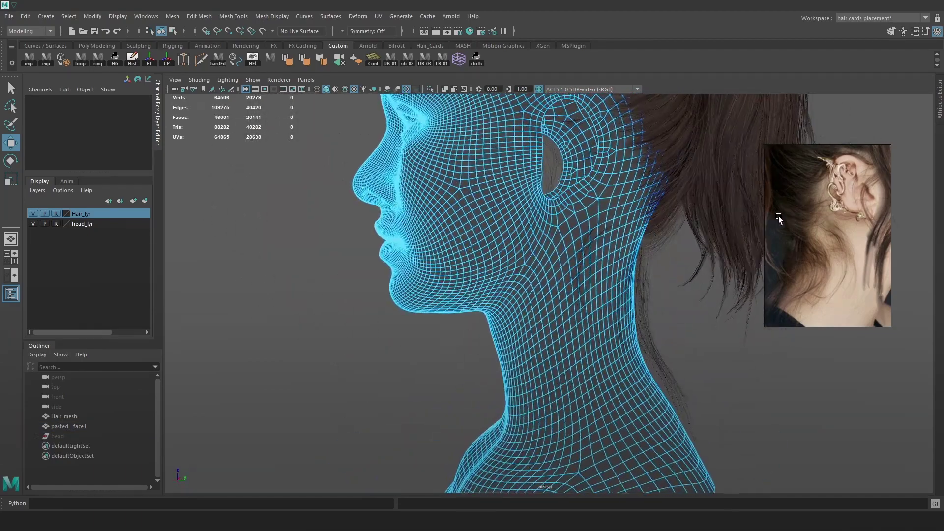
left_click(559, 199)
scroll(565, 208, "up", 5)
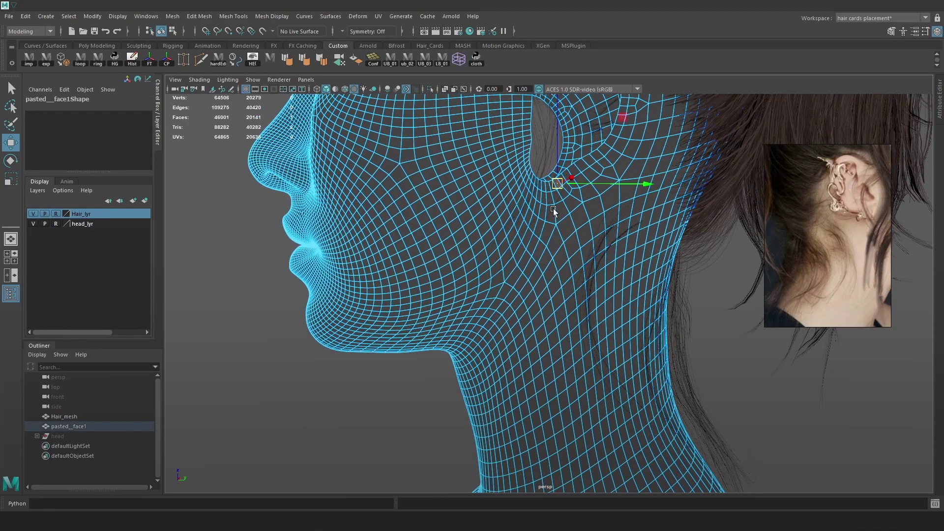
scroll(553, 209, "up", 4)
left_click(568, 151)
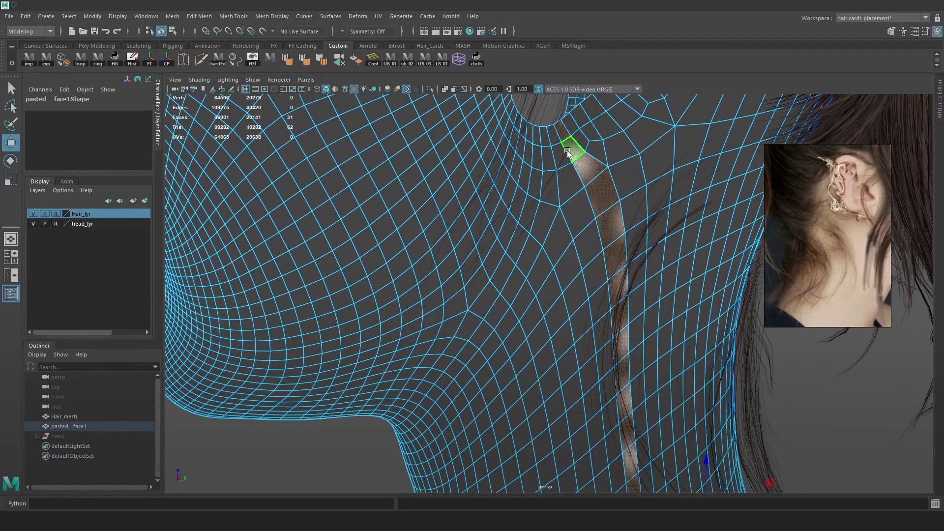
key("Delete")
Duplicate the trimmed head mesh.
scroll(605, 177, "down", 8)
middle_click_drag(530, 199, 532, 245, "alt")
left_click_drag(532, 245, 651, 243, "alt")
right_click_drag(651, 242, 581, 224, "alt")
left_click_drag(581, 225, 617, 231, "alt")
right_click_drag(617, 231, 547, 244, "alt")
left_click_drag(493, 240, 539, 211, "alt")
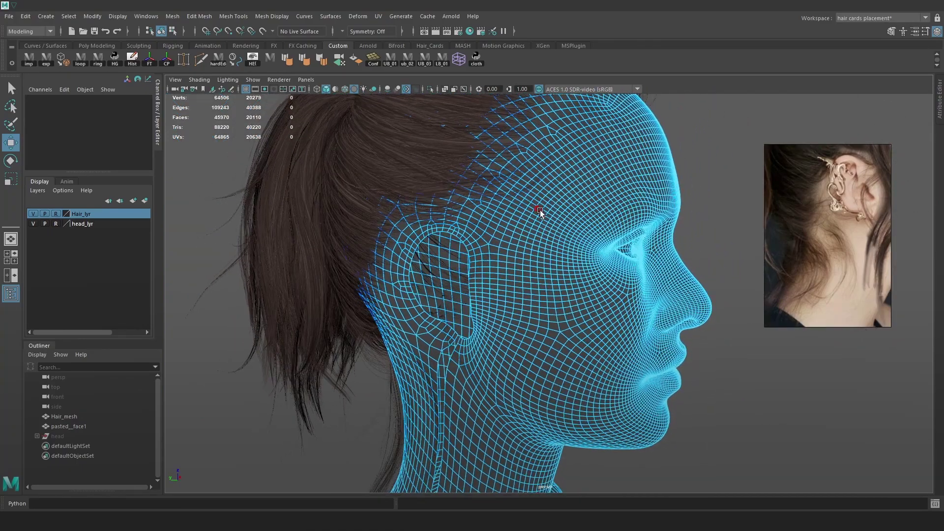
left_click(540, 211)
key("ctrl+d")
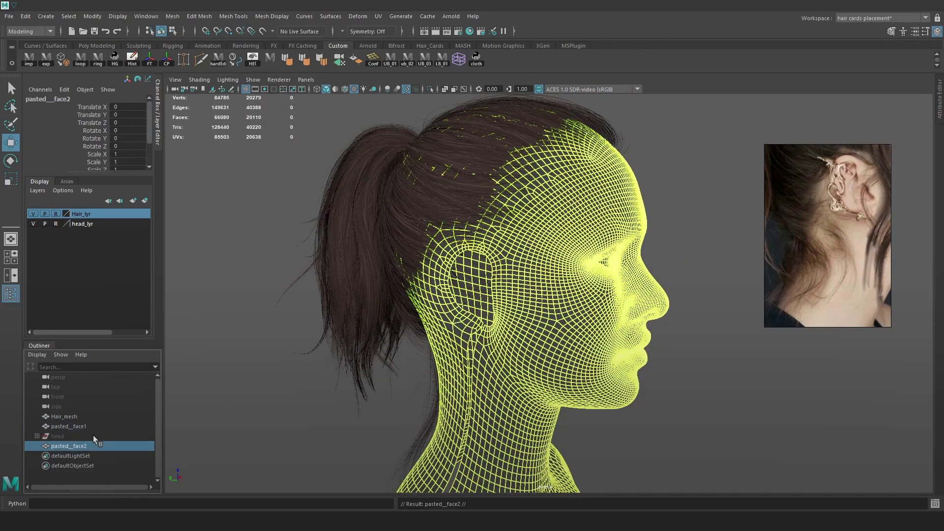
Rename the original trimmed mesh as scalp and its duplicate as eyes.
double_click(74, 426)
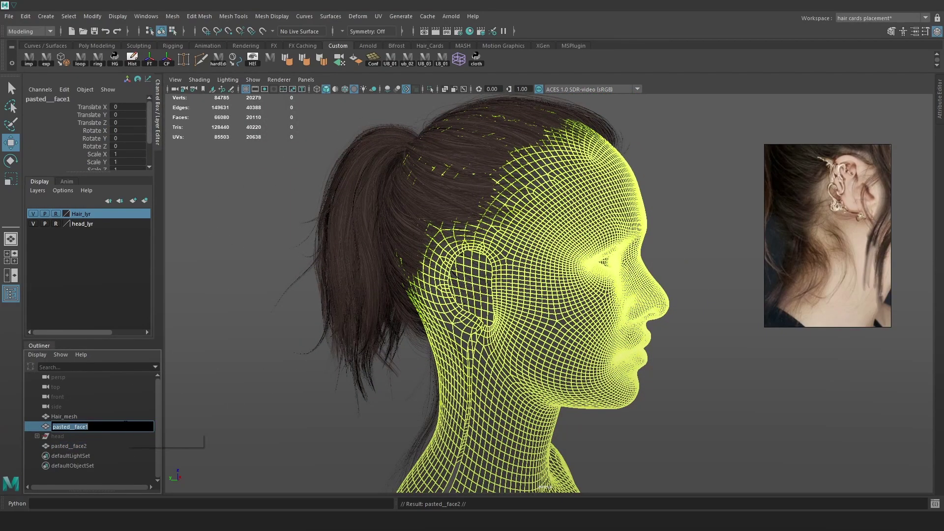
type("scalp")
key("Return")
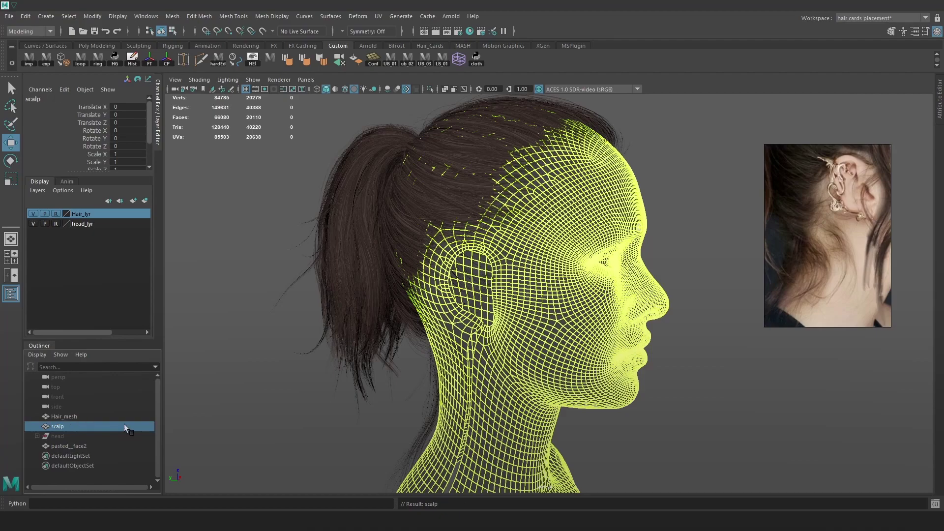
double_click(79, 445)
type("eyes")
key("Return")
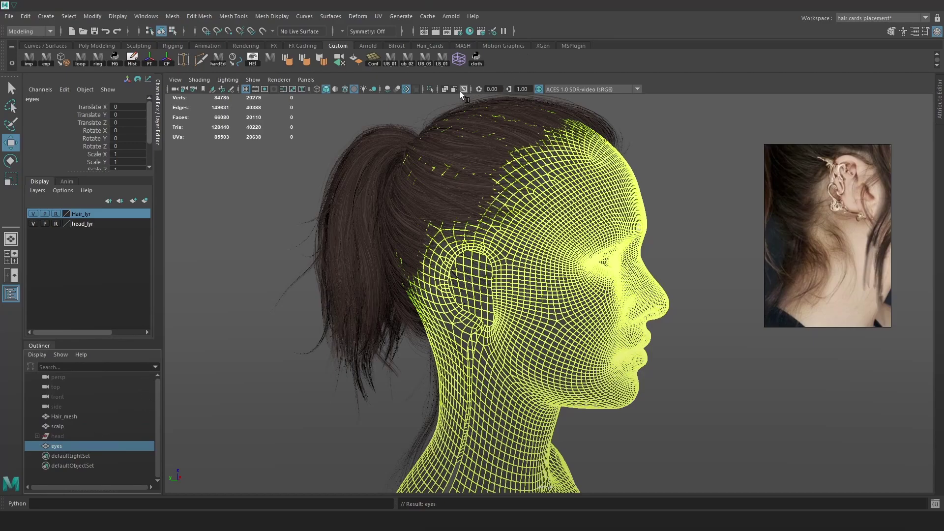
Isolate the eyes mesh and delete the face loop running from the upper front of the ear over the head.
left_click(430, 89)
scroll(551, 201, "up", 5)
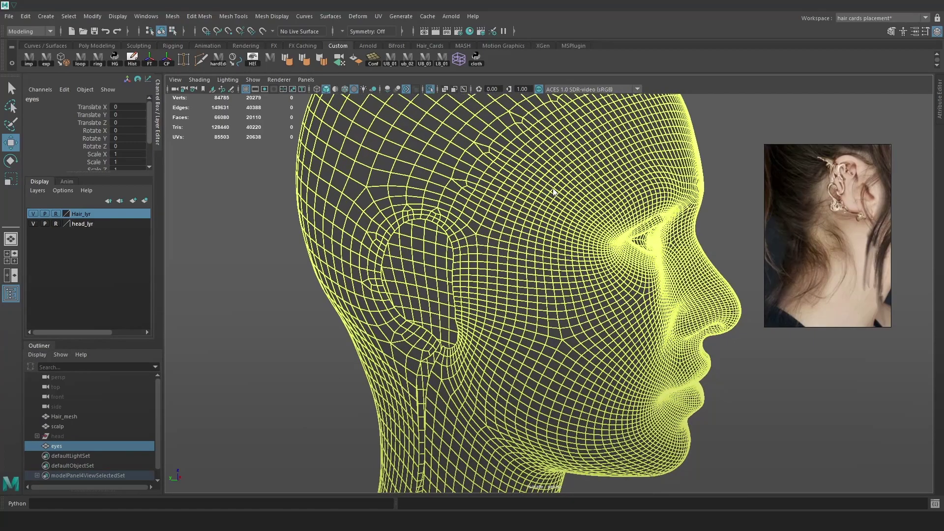
left_click(478, 240)
left_click(453, 238)
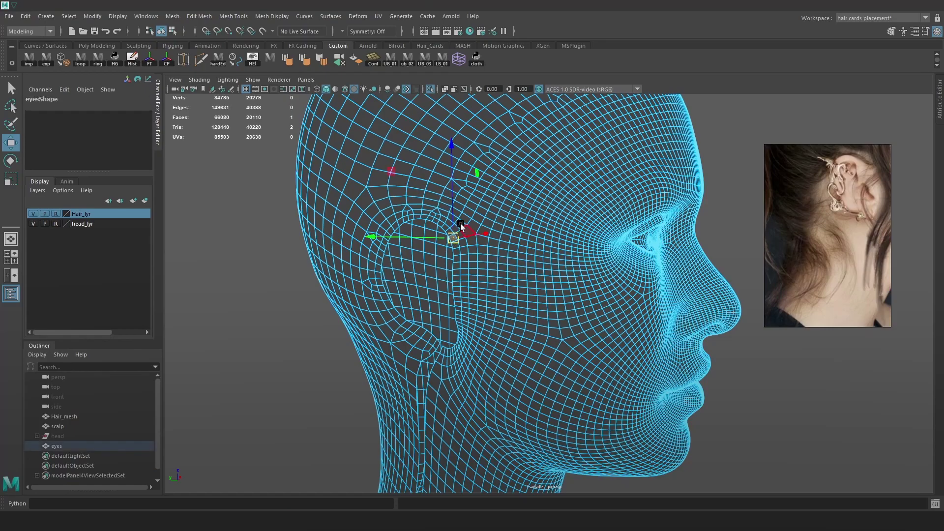
scroll(463, 226, "up", 5)
double_click(422, 213, "shift")
scroll(647, 188, "down", 5)
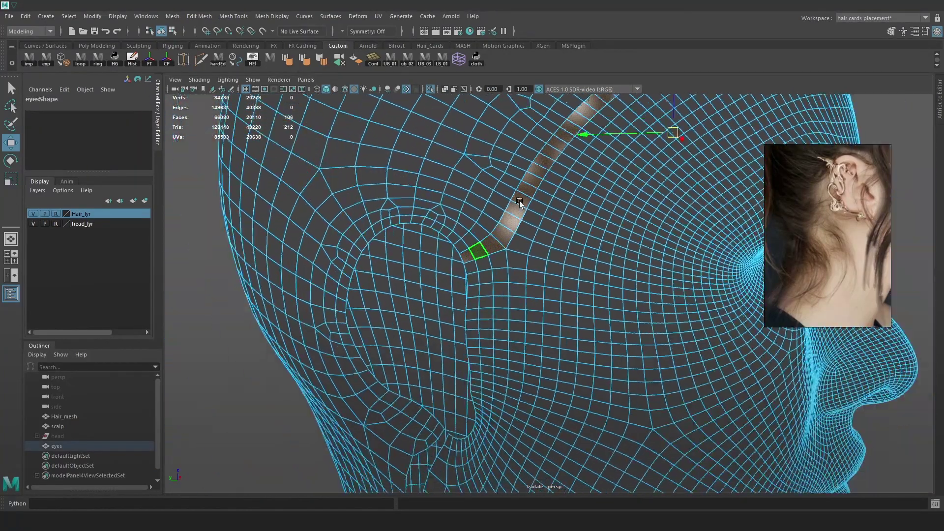
key("Delete")
left_click_drag(658, 208, 658, 246, "alt")
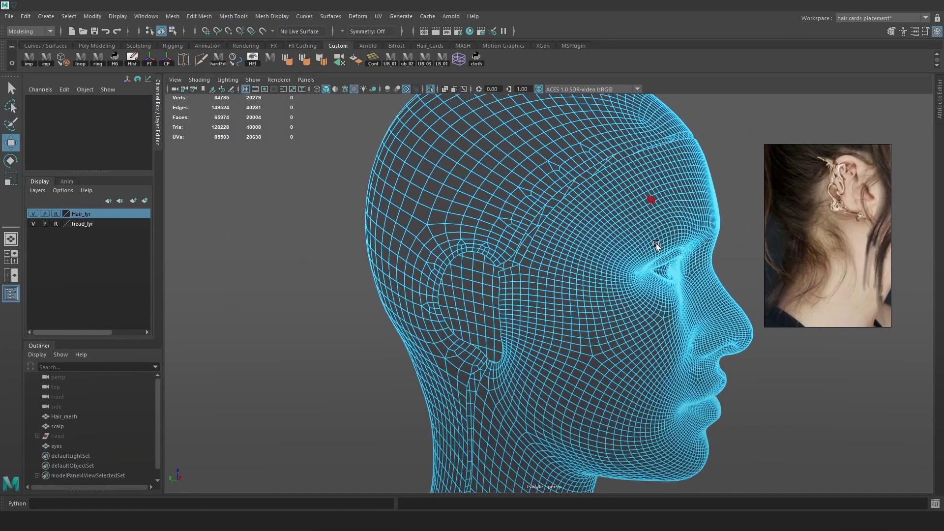
middle_click_drag(632, 301, 607, 256, "alt")
scroll(591, 256, "up", 3)
left_click_drag(458, 281, 448, 278, "alt")
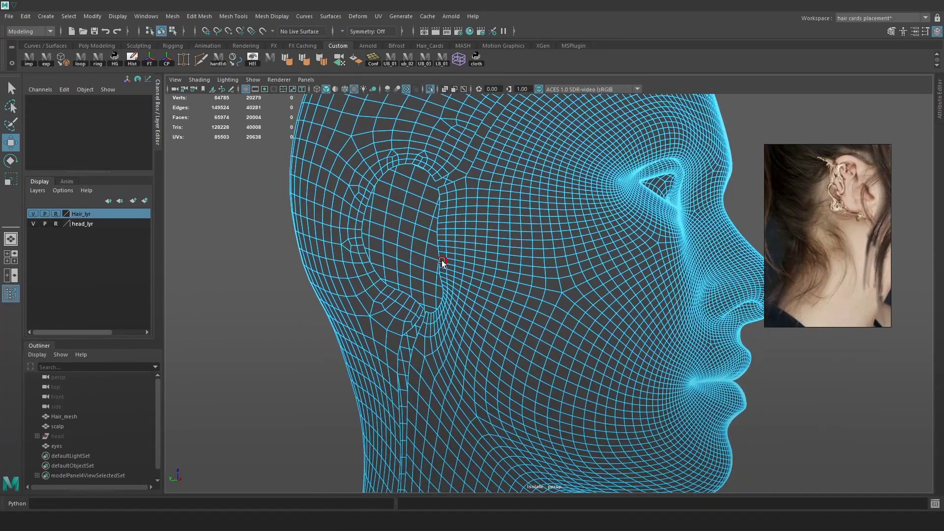
left_click(442, 260)
scroll(451, 262, "up", 5)
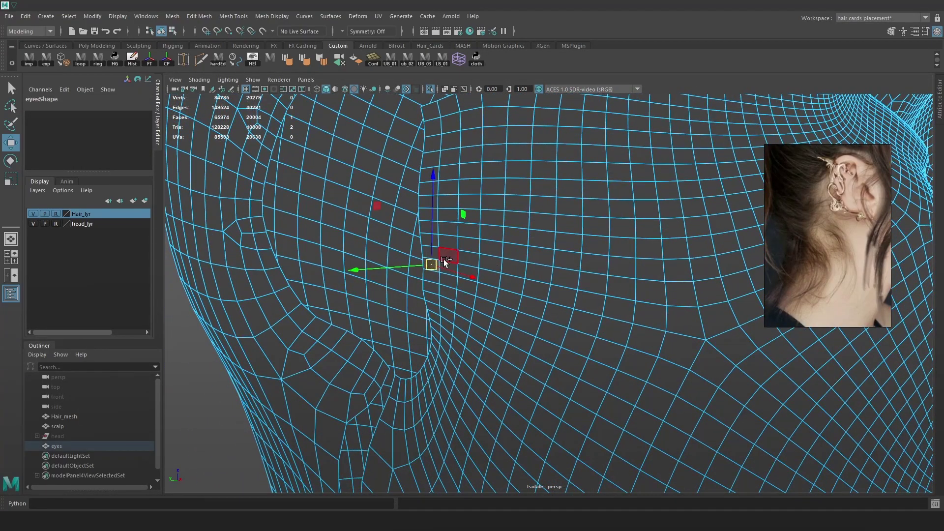
scroll(599, 261, "down", 6)
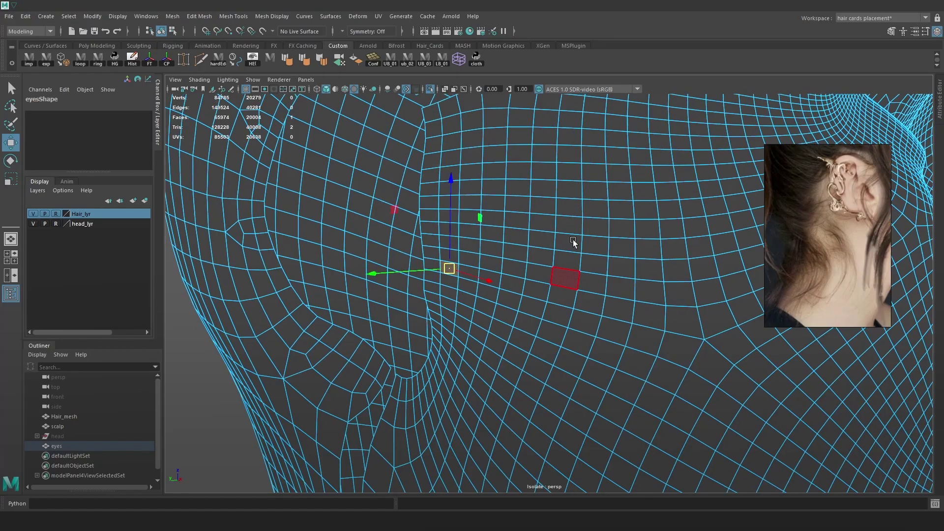
Select a face loop around each eye of the isolated eyes mesh.
scroll(597, 237, "up", 6)
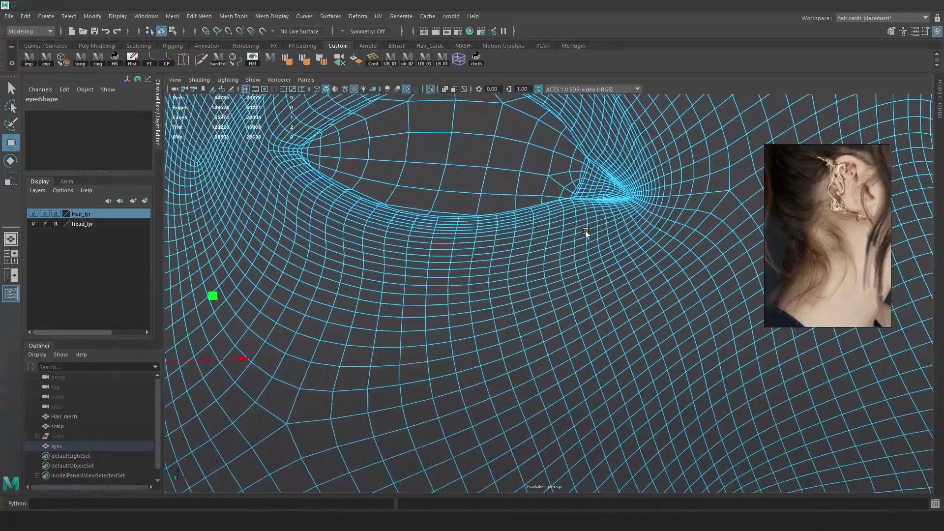
scroll(583, 243, "up", 2)
left_click(531, 245)
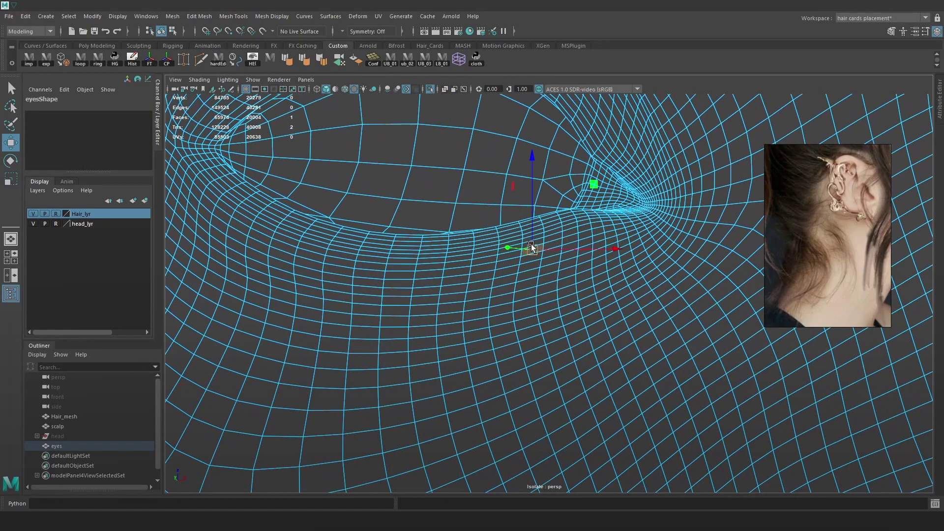
left_click(489, 250)
double_click(511, 247, "shift")
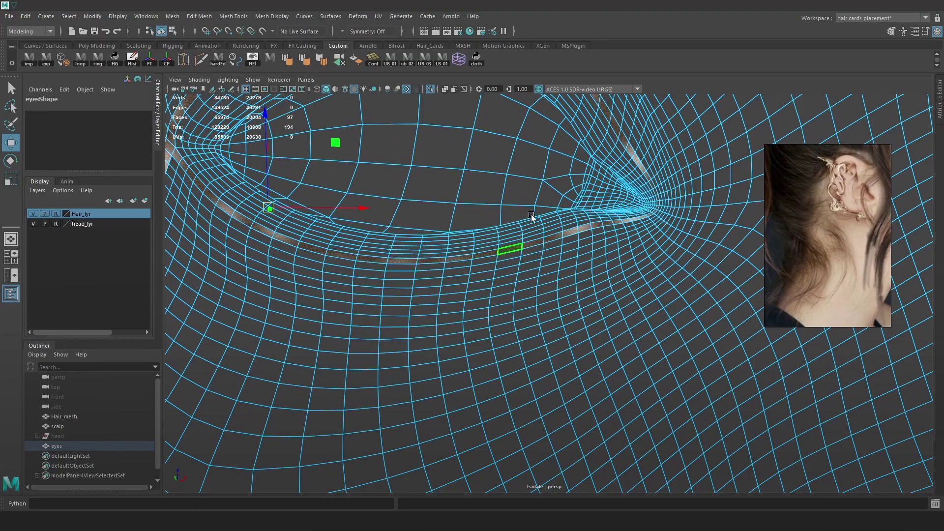
scroll(546, 226, "down", 5)
scroll(559, 241, "down", 1)
scroll(609, 290, "up", 6)
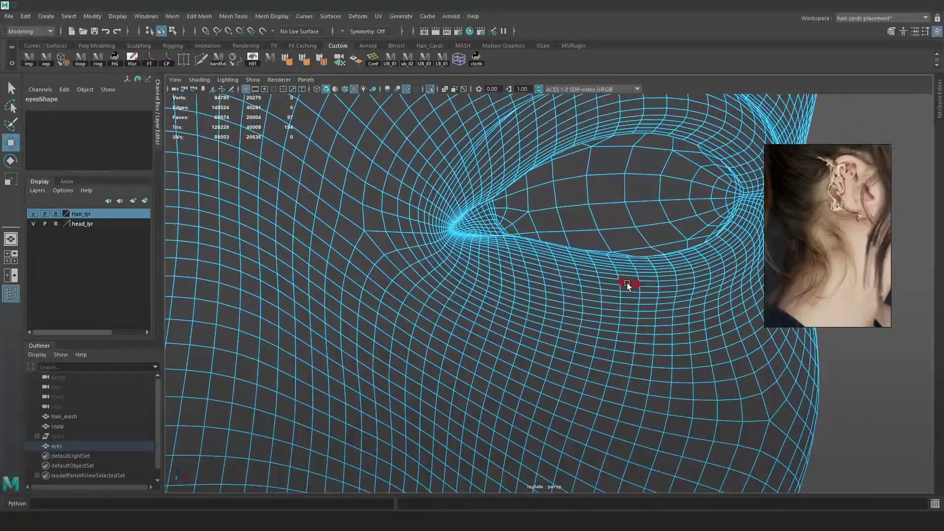
double_click(625, 271, "shift")
scroll(637, 319, "down", 5)
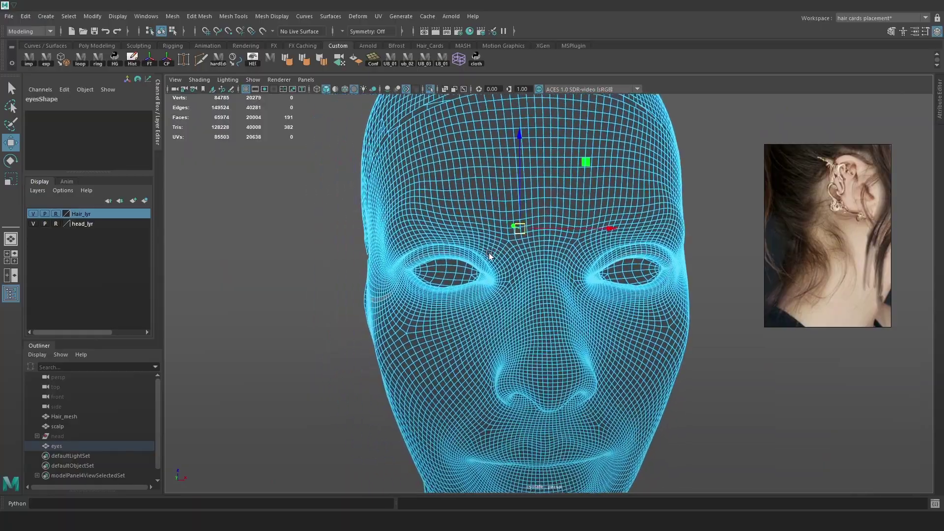
Try growing the selection outward from the two eye loops and undo the growth.
scroll(701, 303, "up", 5)
scroll(763, 363, "up", 3)
scroll(786, 370, "down", 6)
scroll(571, 251, "up", 1)
scroll(565, 257, "up", 1)
key("shift+period")
key("shift+period")
key("shift+period")
key("shift+period")
key("ctrl+z")
key("ctrl+z")
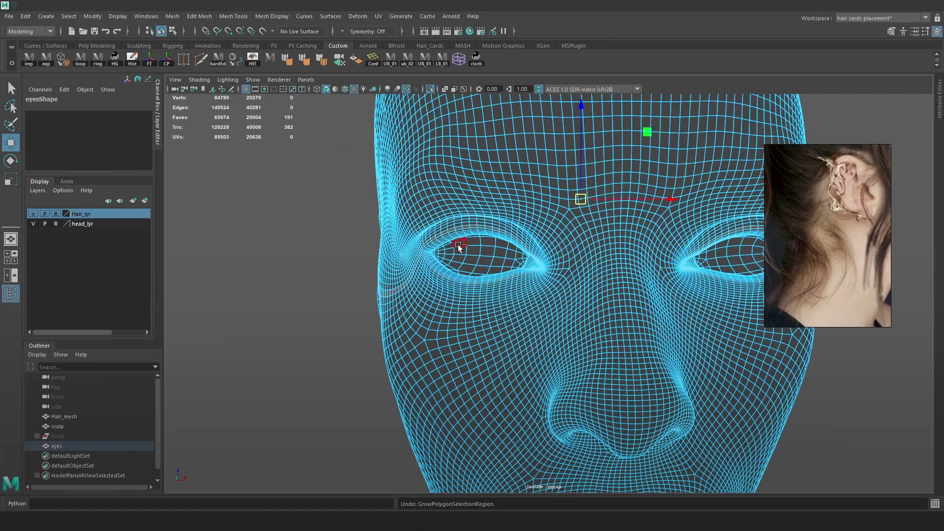
Deselect the stray stretch of the face loop running from the right eye's outer corner toward the ear.
left_click_drag(444, 255, 523, 262, "alt")
right_click_drag(524, 262, 642, 279, "alt")
left_click_drag(643, 280, 563, 225, "alt")
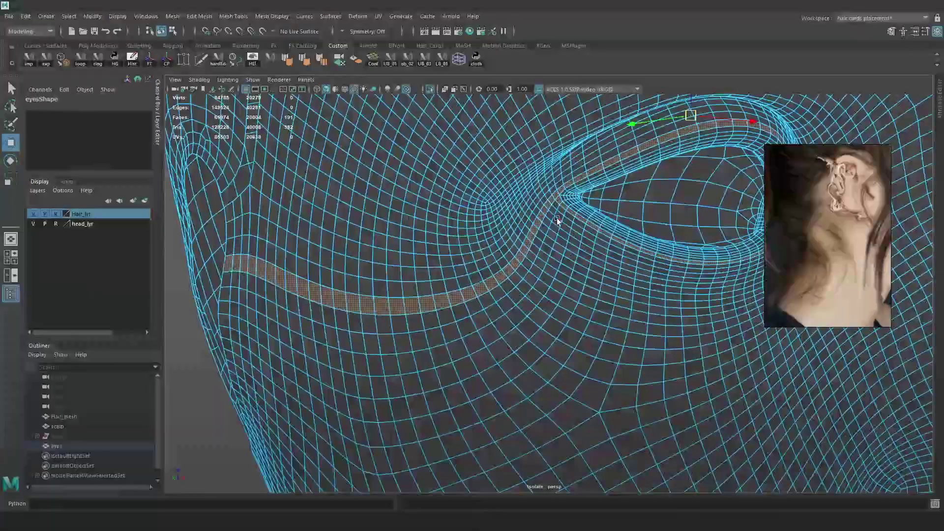
right_click_drag(562, 206, 512, 236, "alt")
left_click_drag(512, 236, 565, 296, "alt")
left_click(468, 217, "ctrl")
double_click(453, 218, "ctrl")
left_click_drag(453, 217, 639, 247, "alt")
right_click_drag(639, 247, 676, 323, "alt")
left_click_drag(676, 322, 631, 275, "alt")
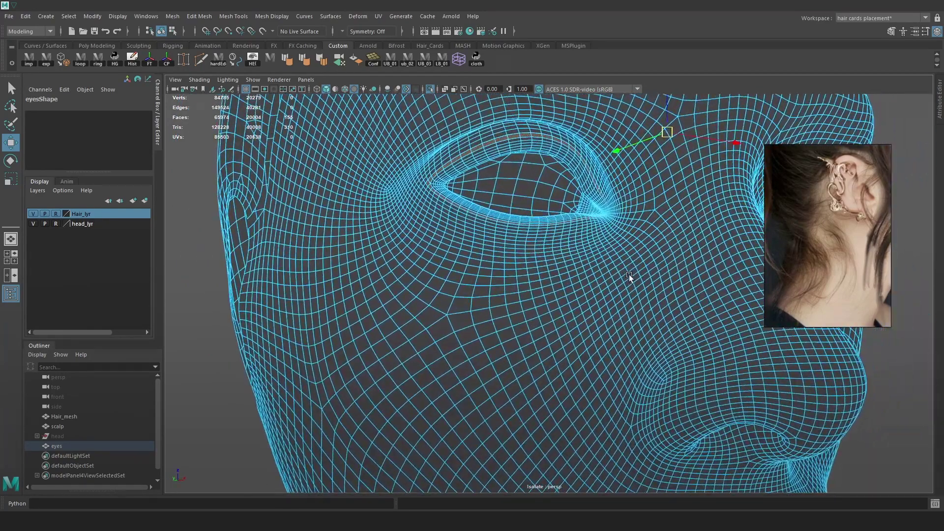
Try growing the eye loop selection over the surrounding brow and cheek areas and clear the selection.
right_click_drag(630, 275, 653, 300, "alt")
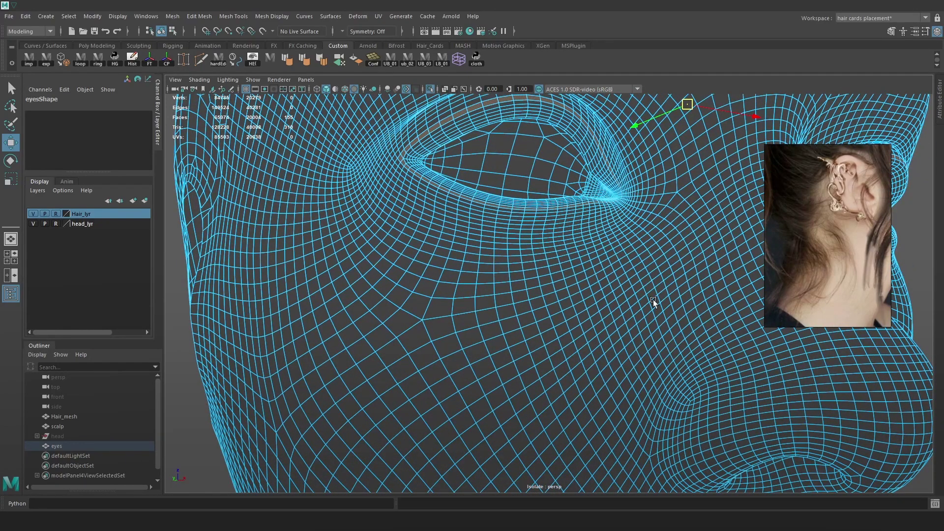
key("shift+period")
key("shift+period")
key("shift+period")
key("shift+period")
key("shift+period")
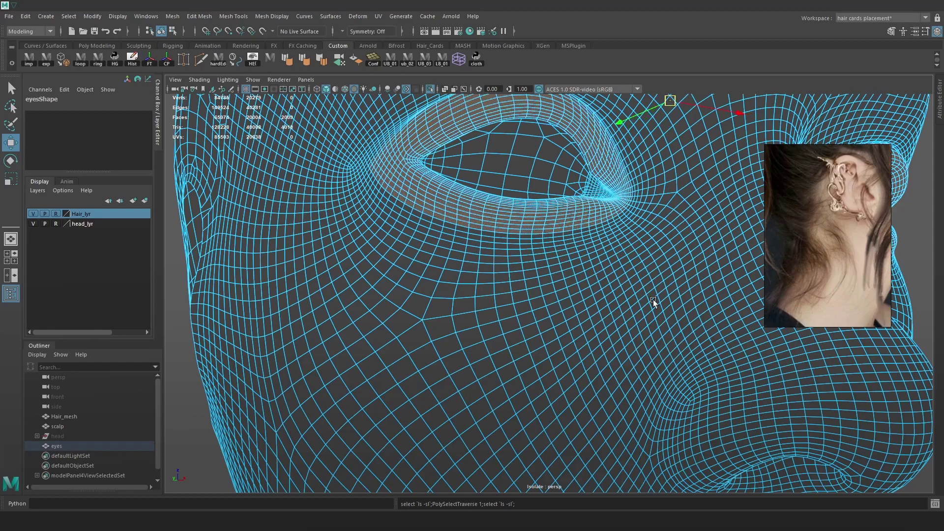
key("shift+period")
key("shift+period")
key("shift+period")
key("shift+period")
key("shift+period")
key("shift+period")
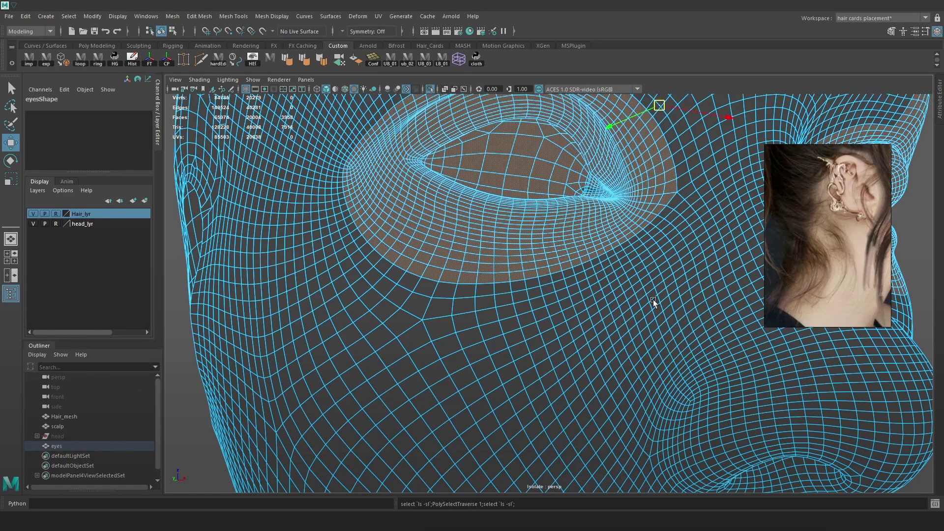
key("shift+period")
key("shift+period")
key("shift+period")
key("shift+period")
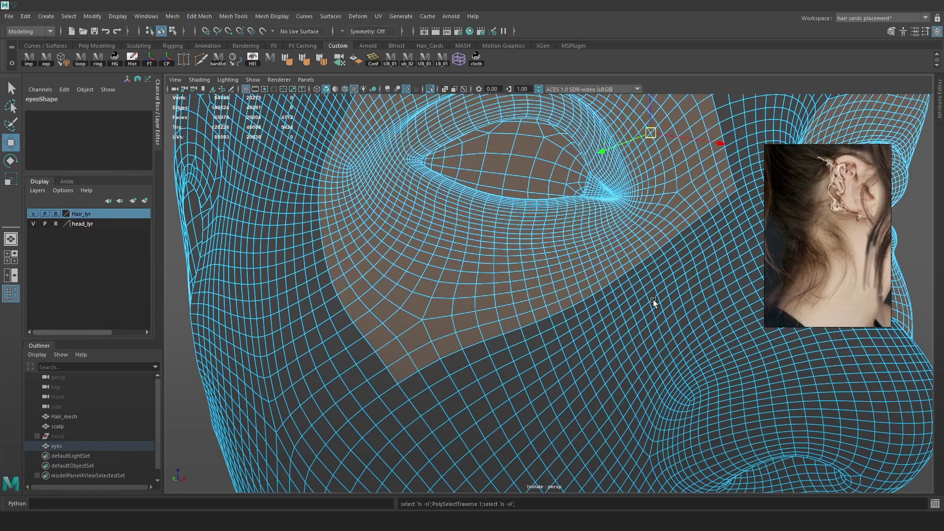
right_click_drag(653, 300, 579, 159, "alt")
left_click_drag(578, 160, 626, 255, "alt")
right_click_drag(626, 255, 714, 363, "alt")
left_click_drag(714, 364, 787, 380, "alt")
left_click(786, 379)
Select the four central faces inside each eye opening of the eyes mesh.
right_click_drag(636, 320, 597, 291, "alt")
left_click_drag(597, 290, 652, 281, "alt")
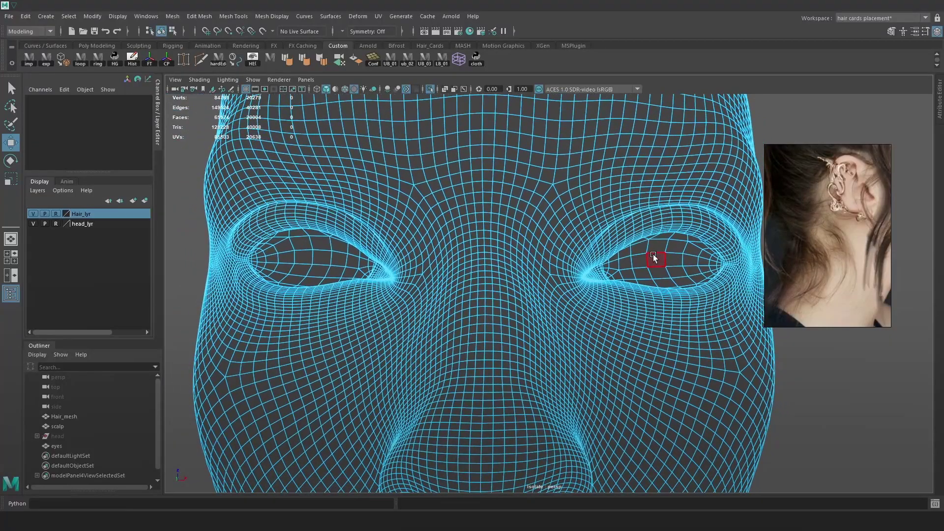
left_click(655, 257)
left_click(661, 273, "shift")
left_click(678, 271, "shift")
left_click(677, 256, "shift")
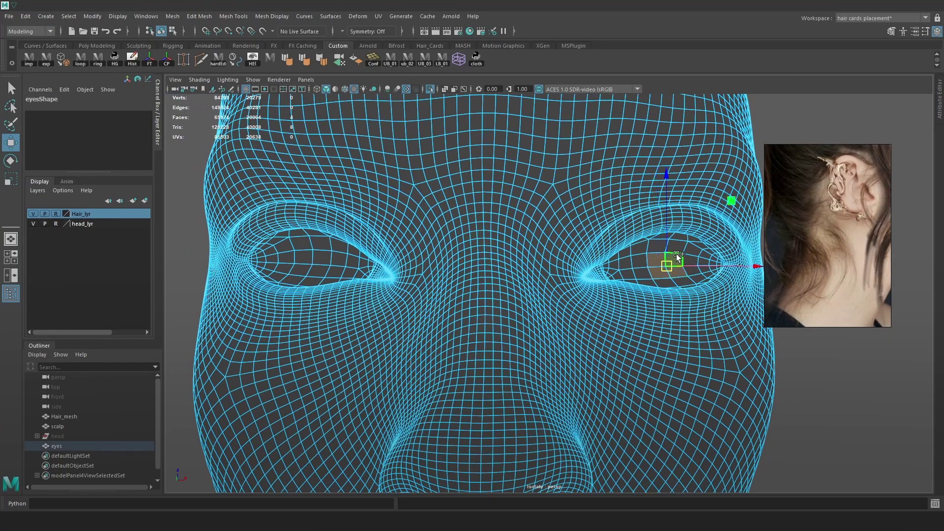
left_click(309, 257, "shift")
left_click(321, 256, "shift")
left_click(316, 270, "shift")
left_click(302, 270, "shift")
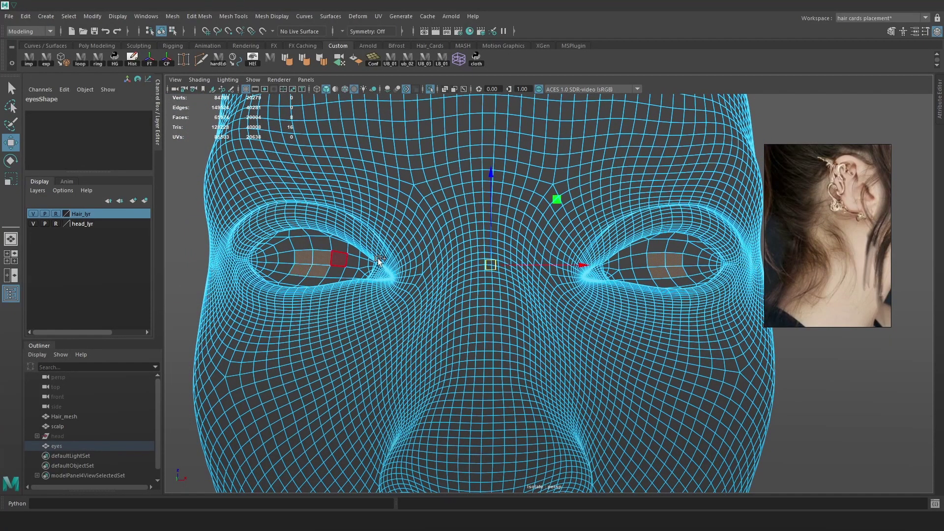
Grow the selection outward from both eyes until it covers the eyelids, brows and upper cheeks.
key("shift+period")
key("shift+period")
key("shift+period")
key("shift+period")
key("shift+period")
key("shift+period")
key("shift+period")
key("shift+period")
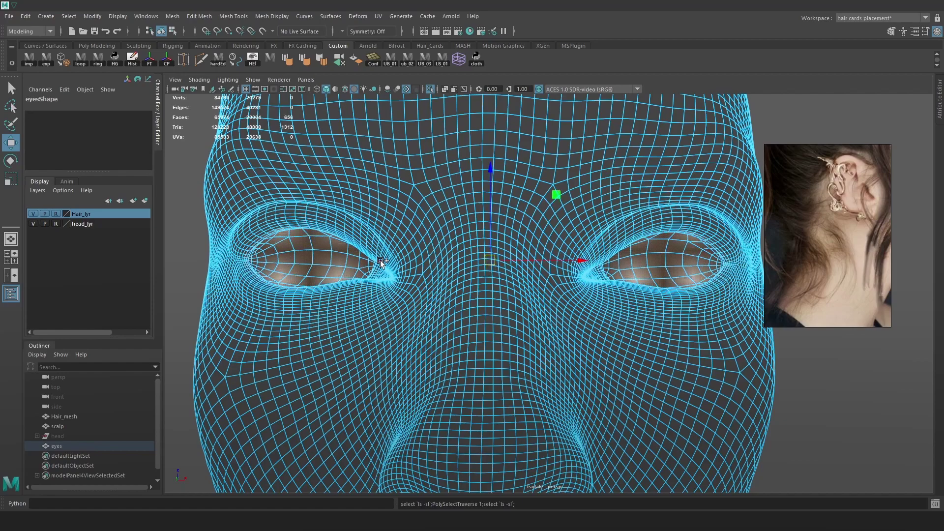
key("shift+period")
key("shift+period")
key("shift+period")
key("shift+period")
key("shift+period")
key("shift+period")
key("shift+period")
key("shift+period")
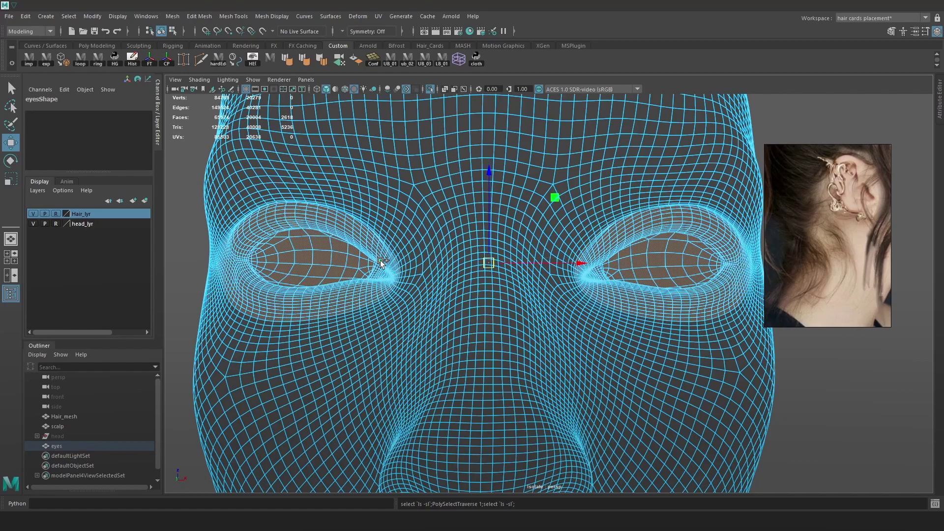
key("shift+period")
key("shift+period")
key("shift+period")
key("shift+period")
key("shift+period")
key("shift+period")
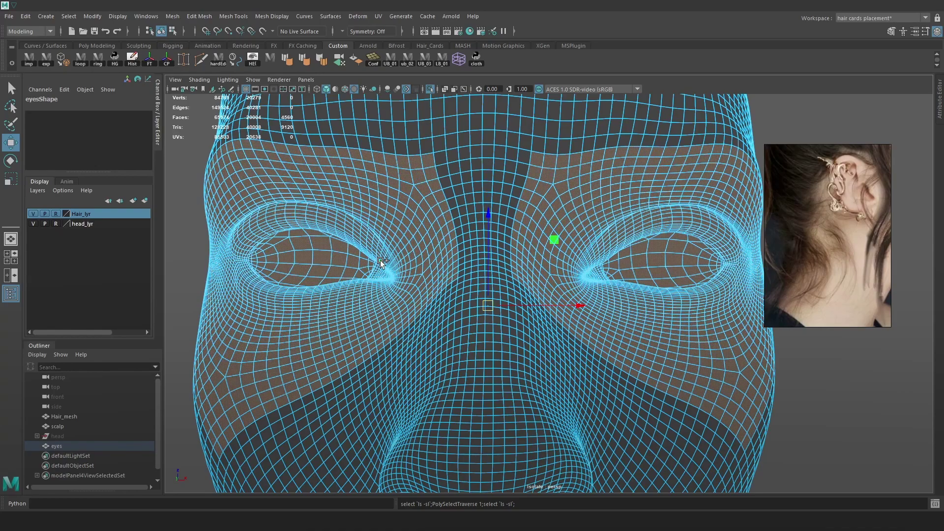
left_click_drag(380, 261, 492, 209, "alt")
key("shift+period")
key("shift+period")
key("shift+period")
key("shift+period")
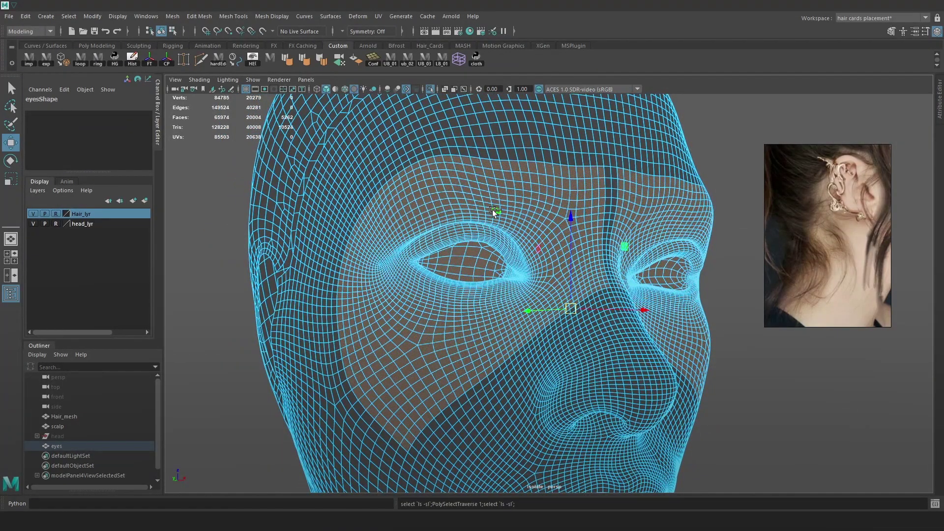
Grow the face selection on the eyes mesh further across the forehead, nose bridge and cheeks.
key("shift+period")
key("shift+period")
key("shift+period")
key("shift+period")
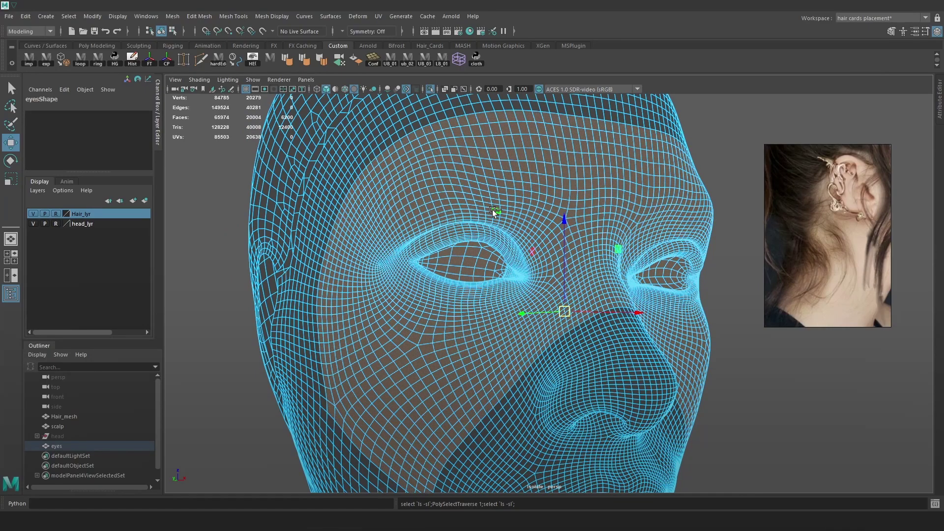
key("shift+period")
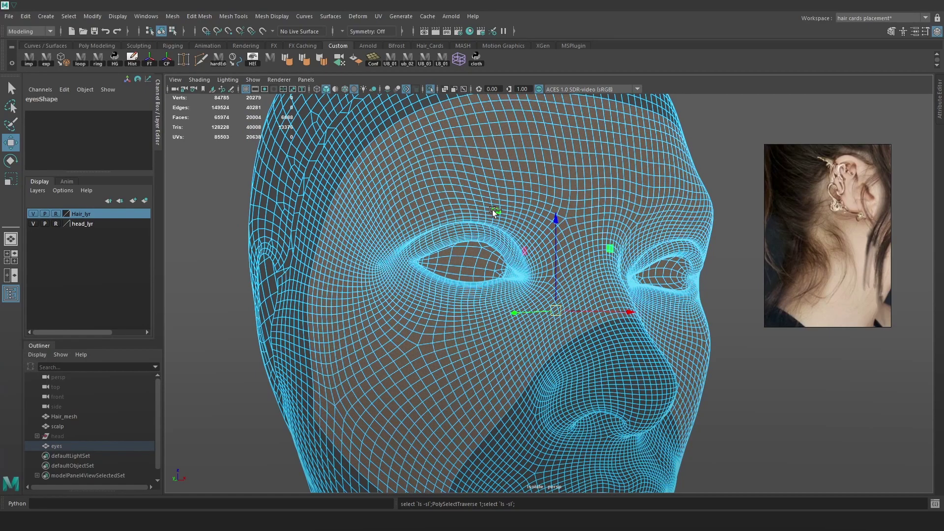
left_click_drag(492, 209, 446, 216, "alt")
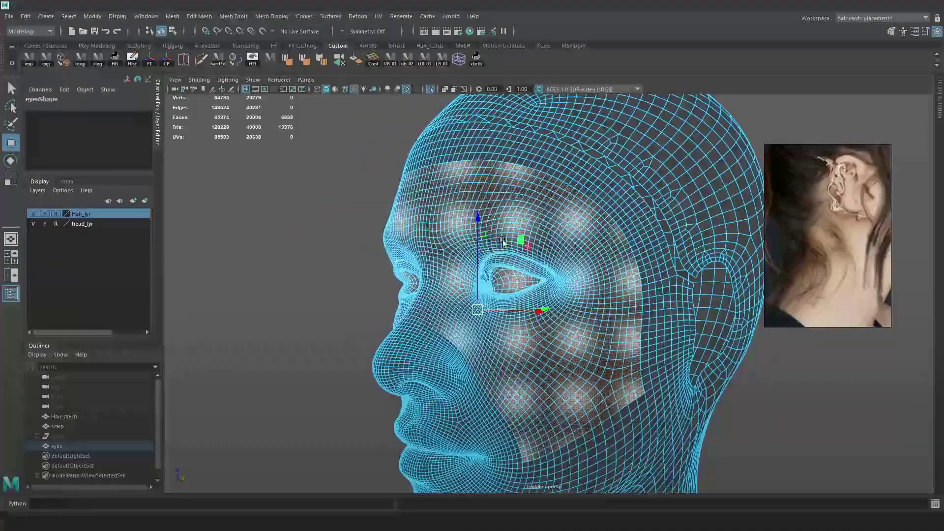
Invert the face selection over the whole head and delete everything outside the forehead, eye and cheek area of the eyes mesh.
right_click_drag(528, 373, 512, 275, "alt")
left_click_drag(511, 276, 513, 242, "alt")
right_click_drag(688, 404, 630, 370, "alt")
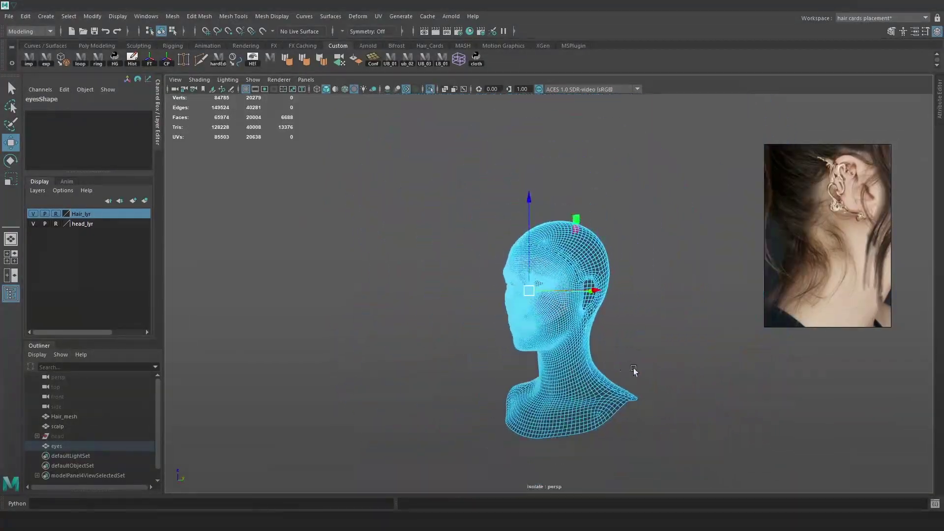
left_click_drag(707, 457, 311, 136, "shift")
right_click_drag(311, 137, 589, 353, "alt")
key("Delete")
middle_click_drag(588, 354, 599, 320, "alt")
right_click_drag(599, 320, 581, 333, "alt")
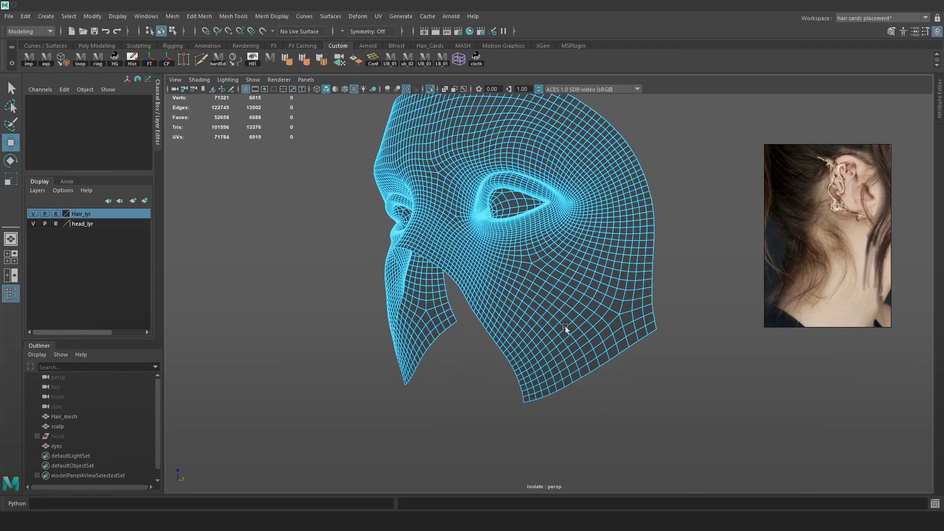
Try selecting the face loop that runs around the left eye and down the cheek of the eyes mesh.
double_click(537, 270)
left_click(533, 279)
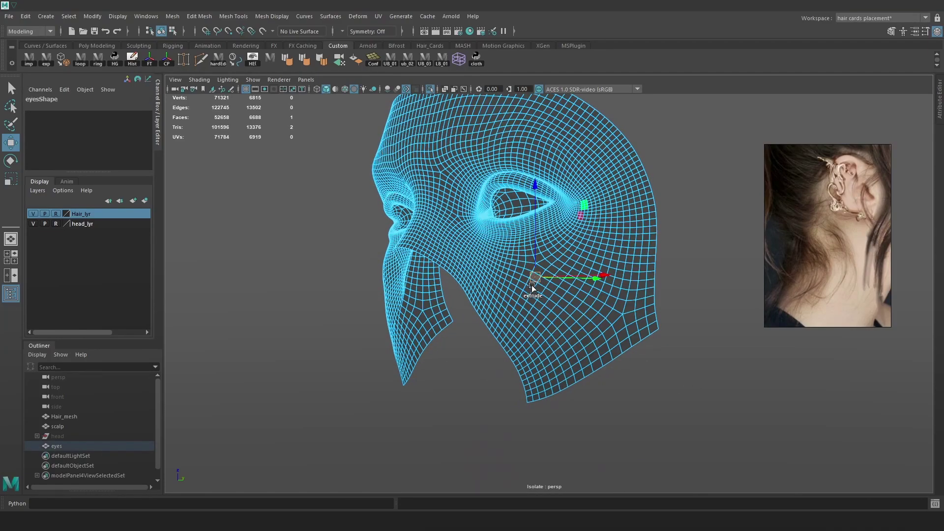
right_click_drag(506, 332, 547, 339, "alt")
left_click(542, 246)
double_click(554, 237, "shift")
left_click_drag(612, 247, 602, 243, "alt")
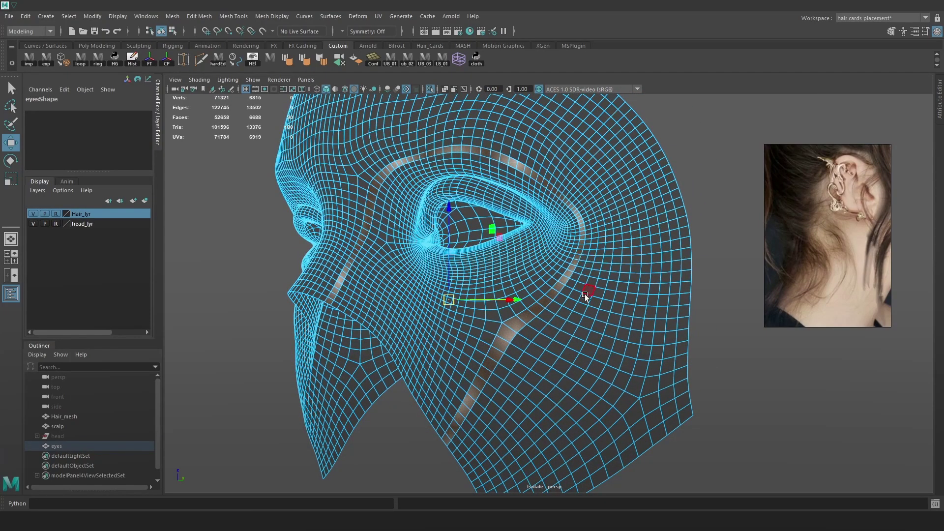
Select the row of faces along the lower border of both cheeks on the eyes mesh.
right_click_drag(585, 286, 615, 346, "alt")
left_click(667, 385)
left_click(649, 384)
double_click(636, 395, "shift")
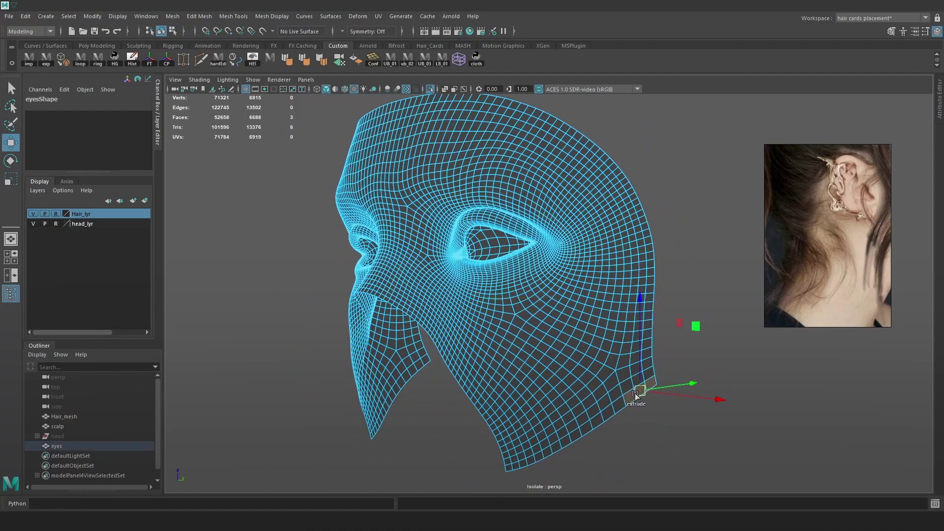
double_click(612, 412, "shift")
left_click_drag(612, 412, 605, 380, "alt")
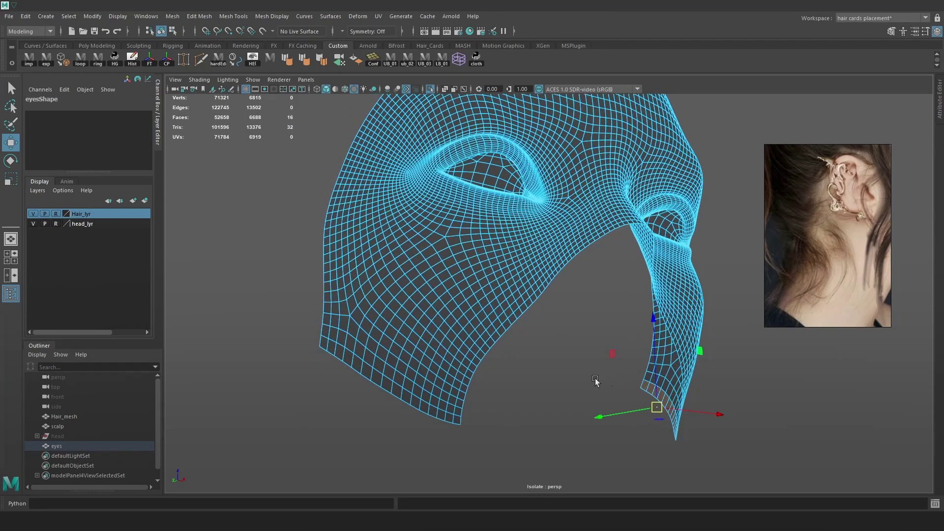
left_click(452, 417, "shift")
double_click(434, 416, "shift")
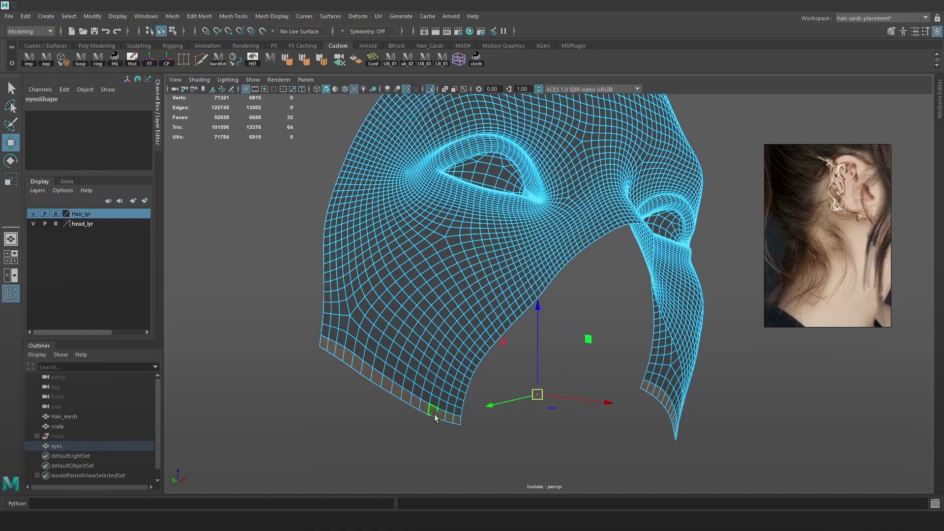
Grow the border selection upward over both cheeks toward the outer eye corners and delete the selected faces.
key("shift+period")
key("shift+period")
key("shift+period")
key("shift+period")
key("shift+period")
key("shift+period")
key("shift+period")
key("shift+period")
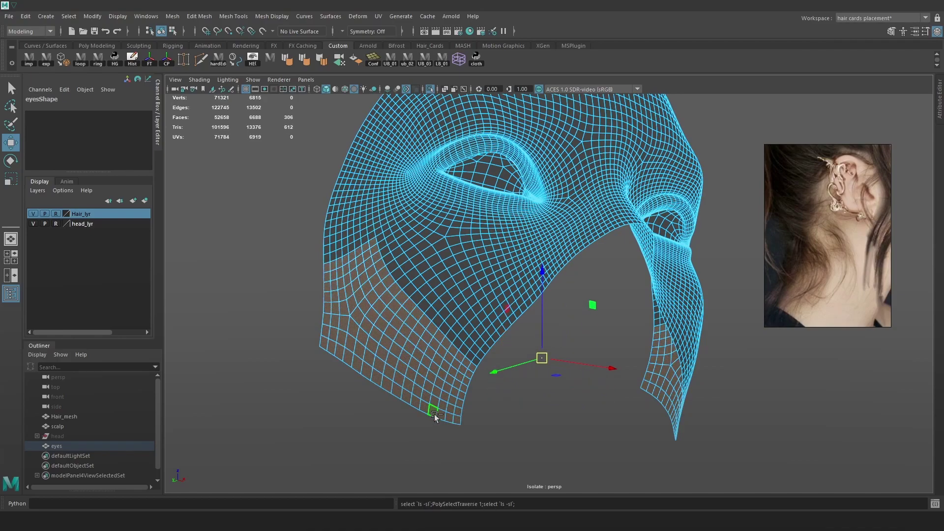
key("shift+period")
key("shift+period")
key("shift+period")
key("shift+period")
key("shift+period")
key("shift+period")
key("shift+period")
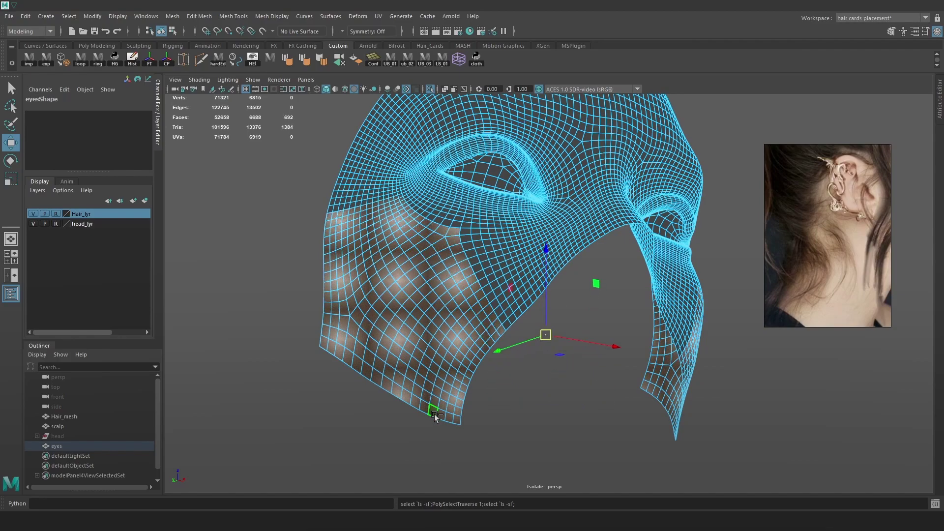
key("Delete")
Select the face loop running under both eyes and over the nose bridge, and delete it with the cheek and nose faces below.
left_click_drag(568, 207, 503, 341, "alt")
scroll(503, 340, "up", 3)
left_click(427, 357)
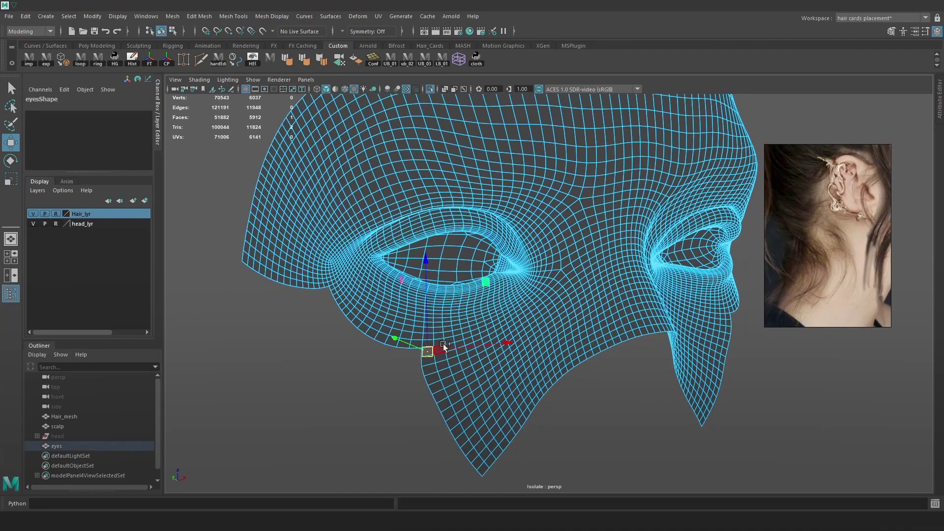
right_click_drag(442, 345, 507, 390, "alt")
middle_click_drag(362, 364, 468, 319, "alt")
right_click_drag(467, 320, 474, 388, "alt")
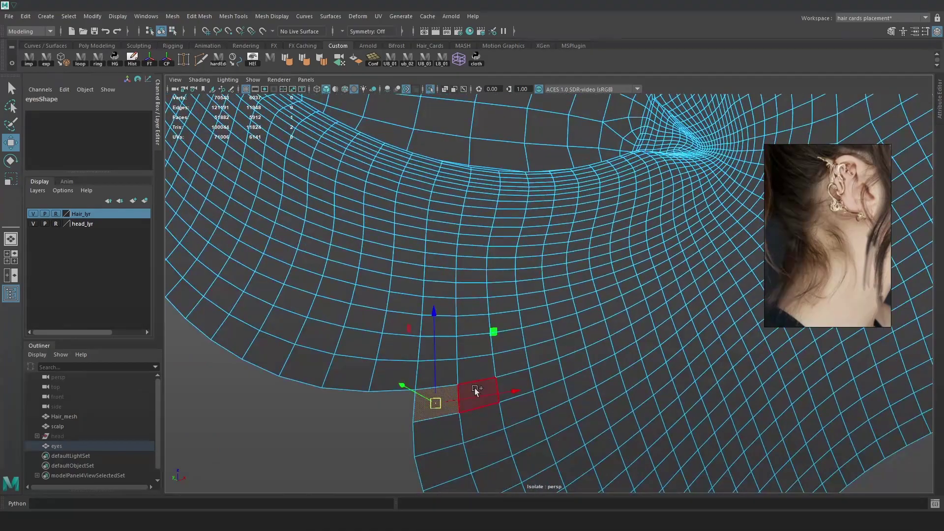
double_click(476, 385, "shift")
scroll(476, 386, "down", 8)
left_click_drag(629, 293, 594, 296, "alt")
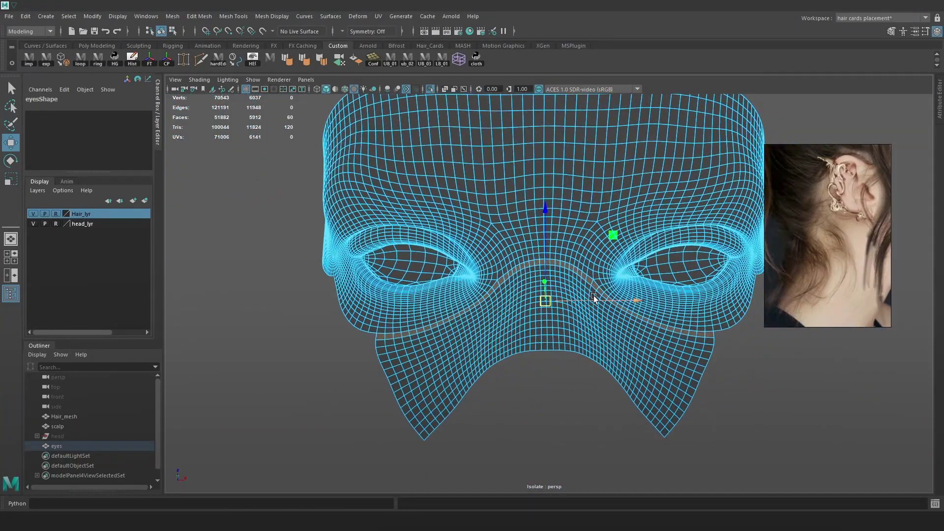
key("Delete")
key("ctrl+h")
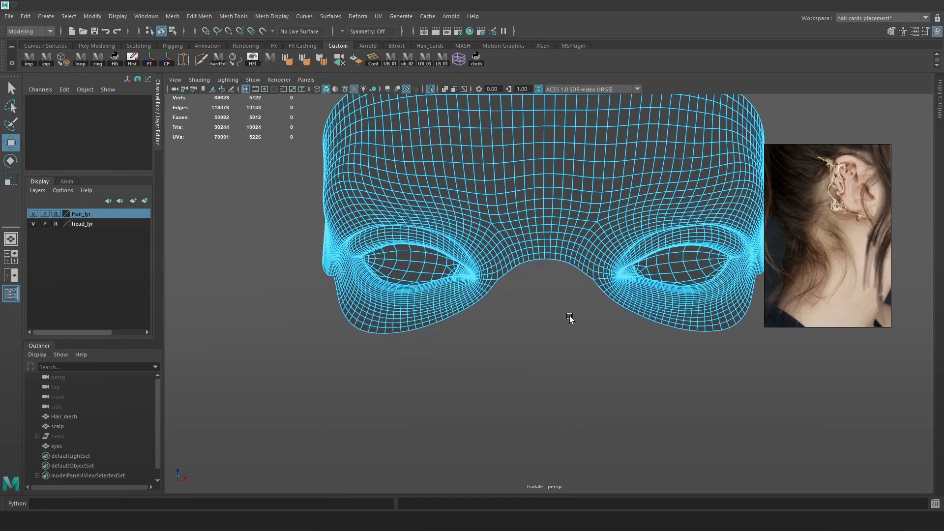
Return the trimmed eyes mesh to object selection and hide it.
middle_click_drag(552, 210, 548, 261, "alt")
left_click_drag(593, 260, 515, 209, "alt")
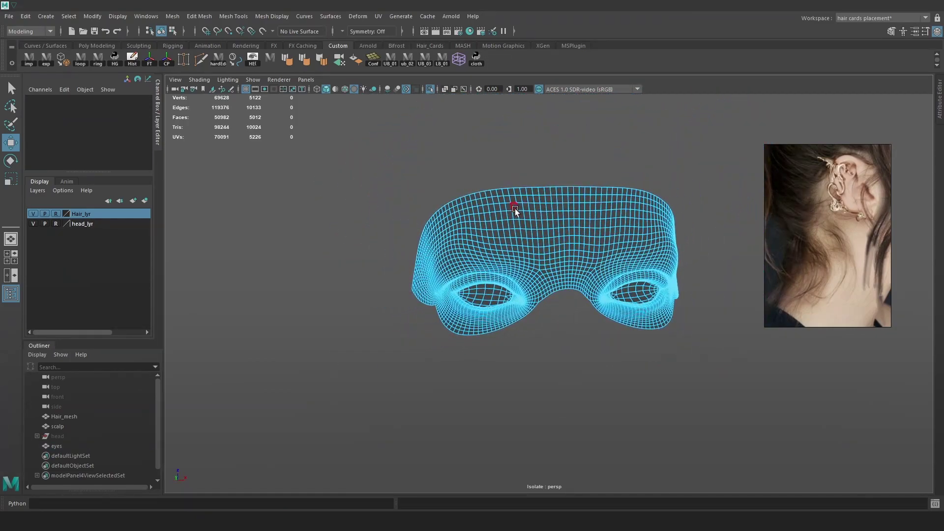
left_click(684, 158)
left_click_drag(684, 159, 527, 219, "alt")
left_click(528, 219)
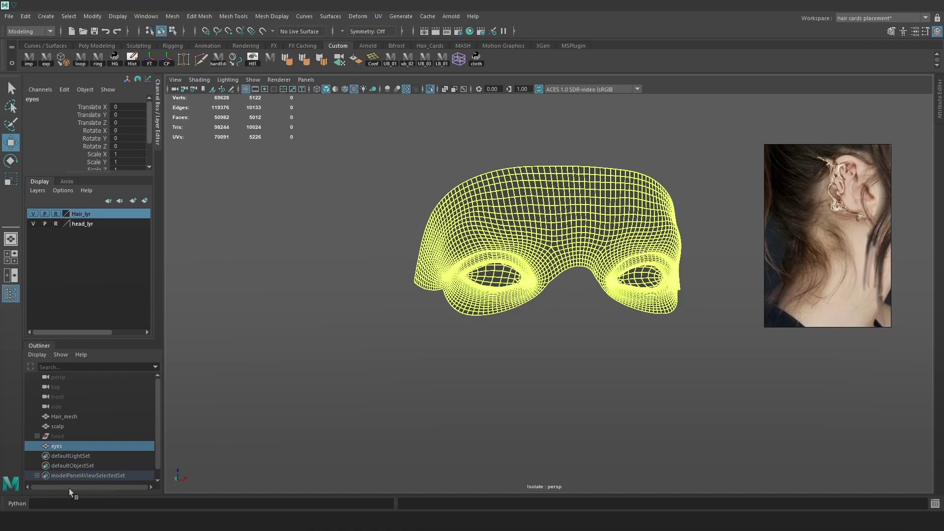
key("ctrl+h")
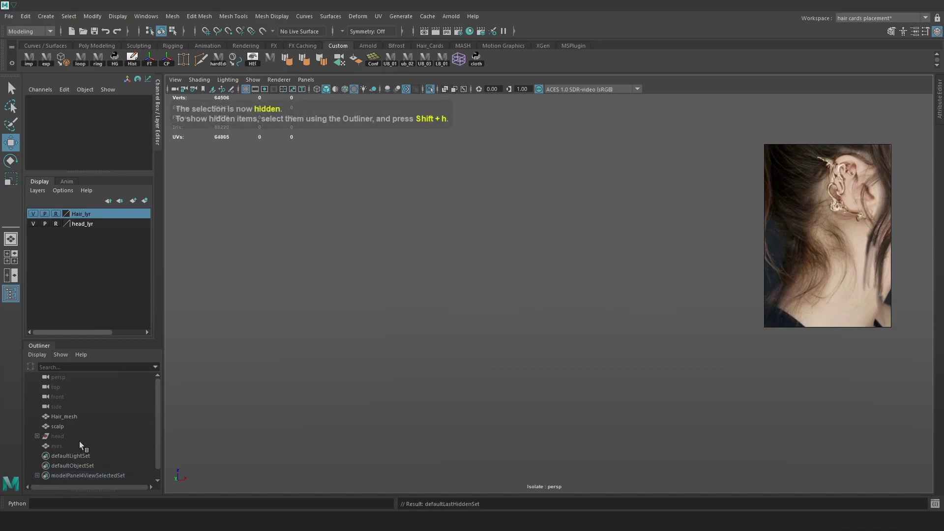
Select the scalp mesh, turn off isolation and switch to face selection.
left_click(68, 427)
left_click(431, 89)
left_click_drag(633, 312, 701, 329, "alt")
left_click(755, 341)
left_click(562, 304)
scroll(613, 382, "up", 1)
scroll(613, 381, "up", 2)
right_click_drag(562, 286, 527, 286)
Try selecting the face loop running from the front of the right ear around the eye on the scalp mesh.
left_click(409, 295)
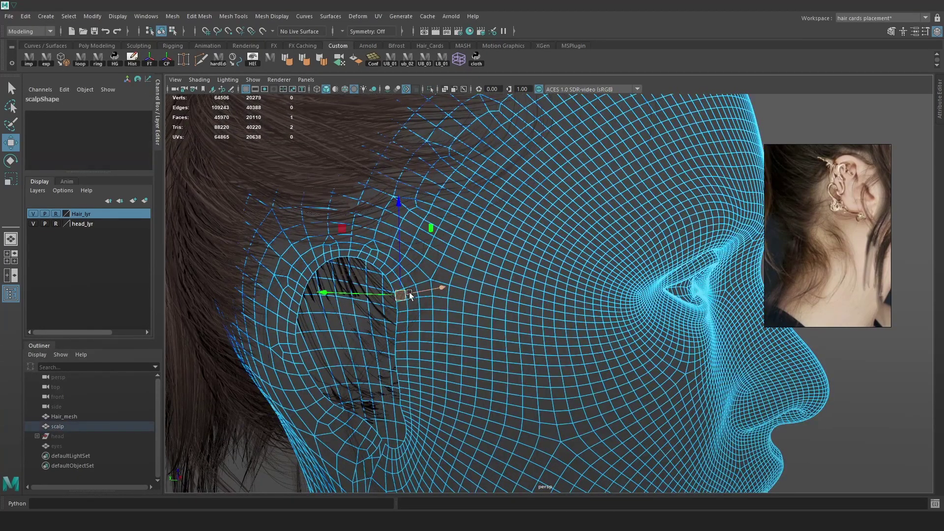
double_click(414, 285, "shift")
left_click_drag(645, 311, 568, 308, "alt")
scroll(561, 302, "down", 1)
scroll(531, 282, "up", 5)
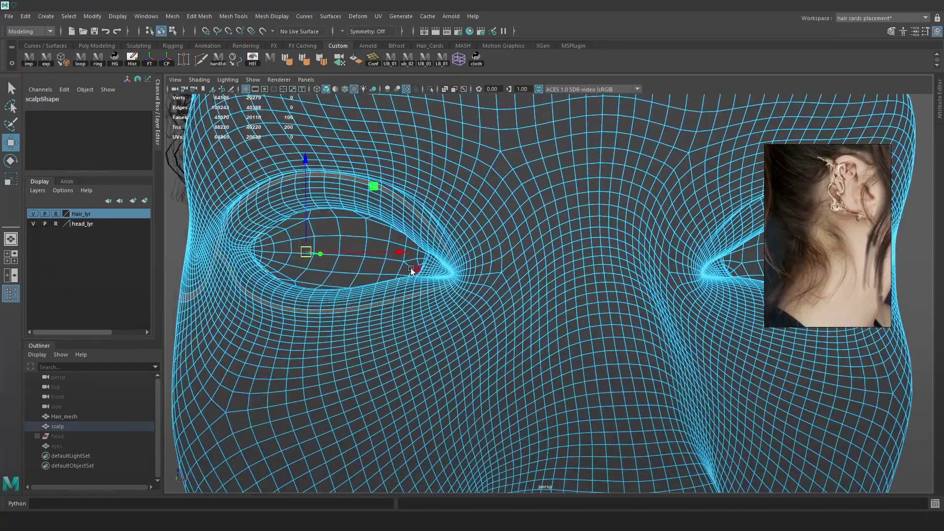
Select the four central faces inside each eye opening of the scalp mesh.
left_click(346, 258)
left_click(326, 261, "shift")
left_click(327, 247, "shift")
left_click(353, 247, "shift")
scroll(550, 247, "down", 4)
middle_click_drag(708, 274, 634, 275, "alt")
left_click_drag(633, 275, 614, 277, "alt")
left_click(602, 270, "shift")
left_click(603, 279, "shift")
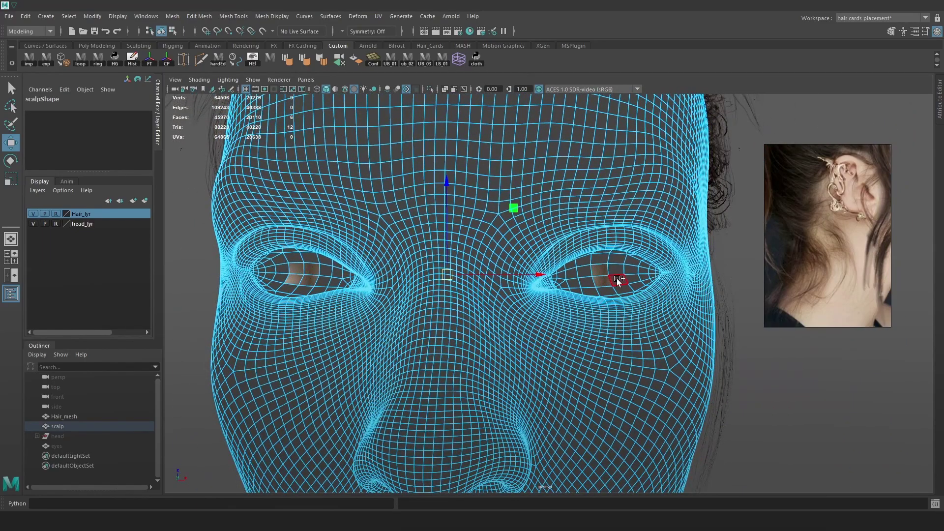
left_click(616, 279, "shift")
double_click(616, 268, "shift")
Try growing the selection outward from the eye openings, and undo the growth.
key("shift+period")
key("shift+period")
key("shift+period")
key("shift+period")
key("shift+period")
key("ctrl+z")
key("ctrl+z")
key("ctrl+z")
key("ctrl+z")
key("ctrl+z")
key("ctrl+z")
left_click(716, 331)
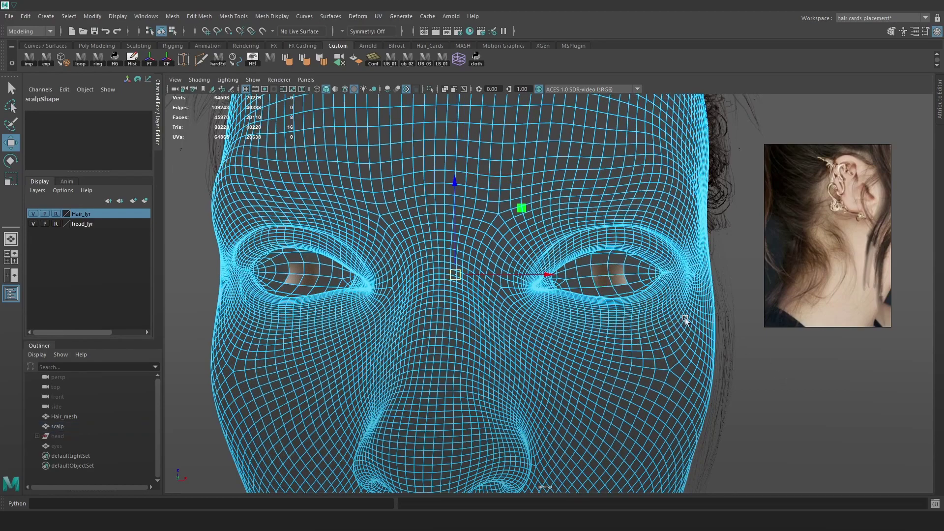
Reselect the four central faces inside both eye openings of the scalp mesh from scratch.
left_click(601, 272)
left_click(609, 282, "shift")
left_click(618, 281, "shift")
mouse_move(617, 271)
left_mouse_down("shift")
mouse_move(618, 280)
mouse_move(598, 280)
mouse_move(602, 271)
left_mouse_up("shift")
key("ctrl+z")
left_click(595, 268, "shift")
left_click(295, 269, "shift")
left_click(297, 279, "shift")
left_click(308, 279, "shift")
left_click(312, 270, "shift")
Grow the scalp mesh selection outward from both eyes until it covers the eyelids, brows and upper cheeks.
key("greater")
key("greater")
key("greater")
key("greater")
key("greater")
key("greater")
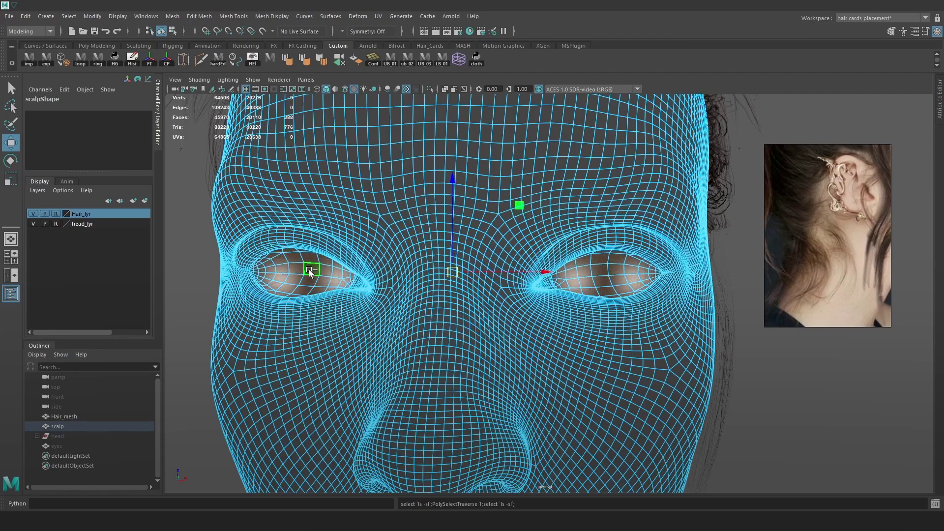
key("greater")
key("greater")
key("greater")
key("greater")
key("greater")
key("greater")
key("greater")
key("greater")
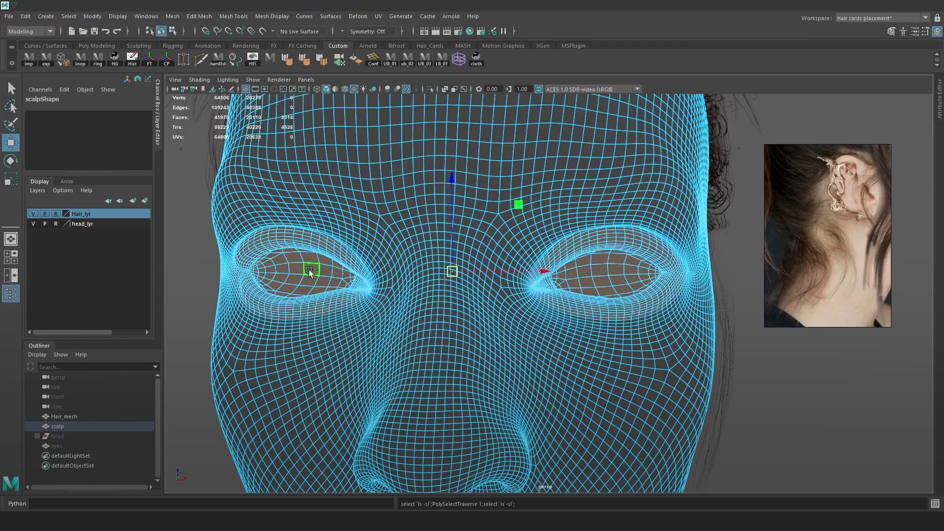
key("greater")
key("greater")
key("greater")
key("greater")
key("greater")
key("greater")
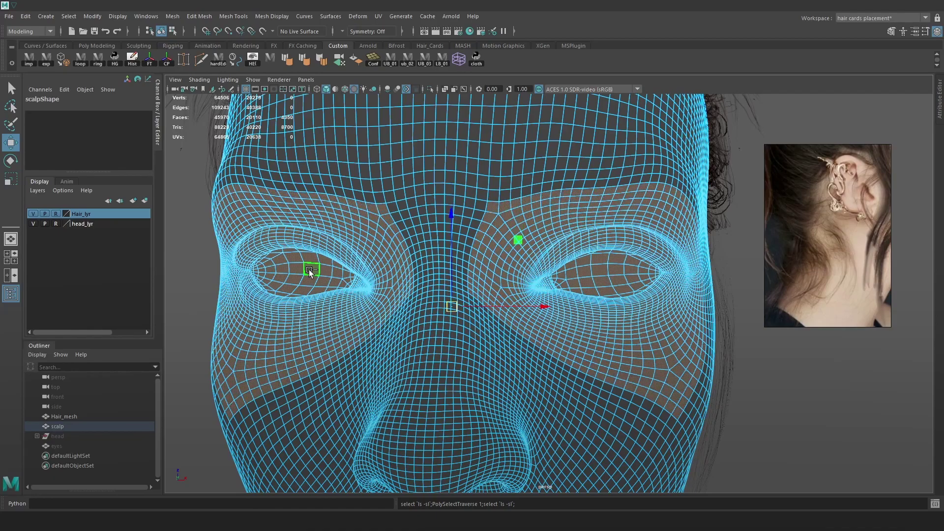
Grow the selection further over the lower forehead, nose bridge and cheeks, and delete the selected faces from the scalp mesh.
left_click_drag(520, 316, 645, 270, "alt")
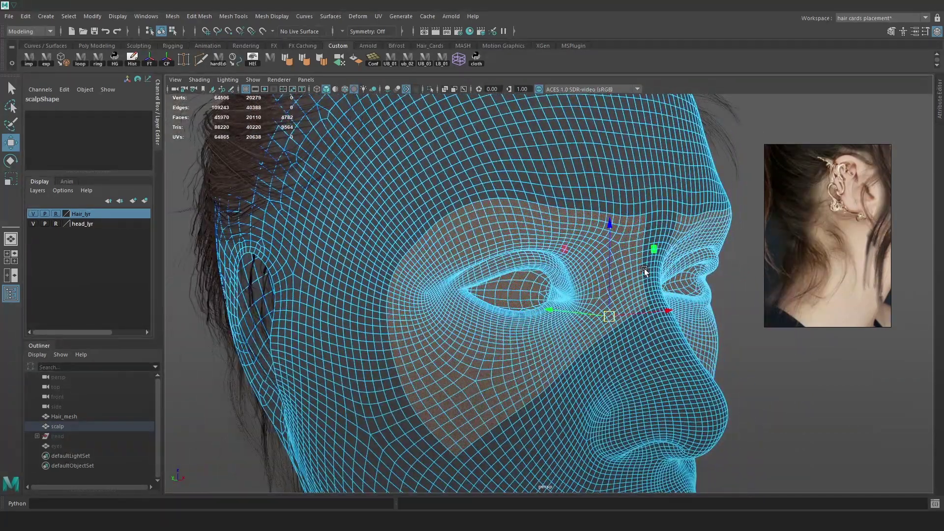
key("greater")
key("greater")
key("greater")
key("greater")
key("greater")
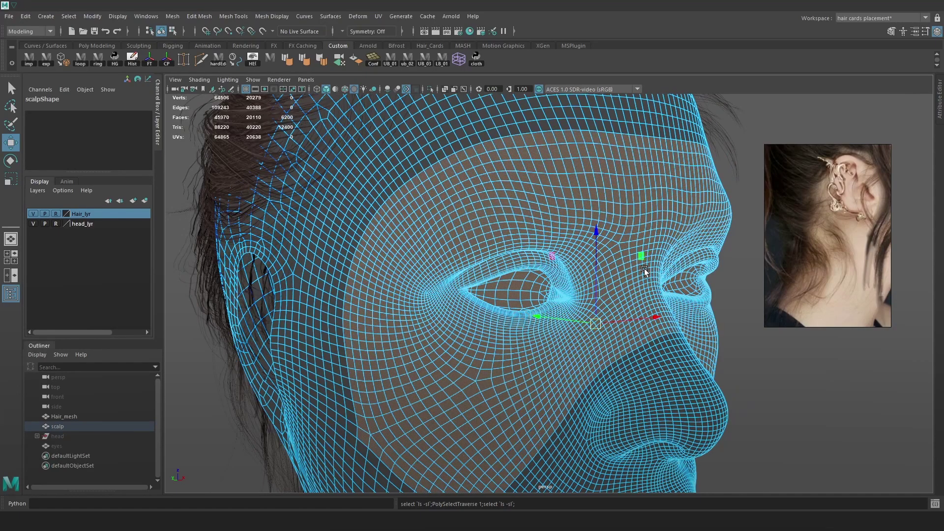
key("greater")
left_click_drag(653, 232, 510, 155, "alt")
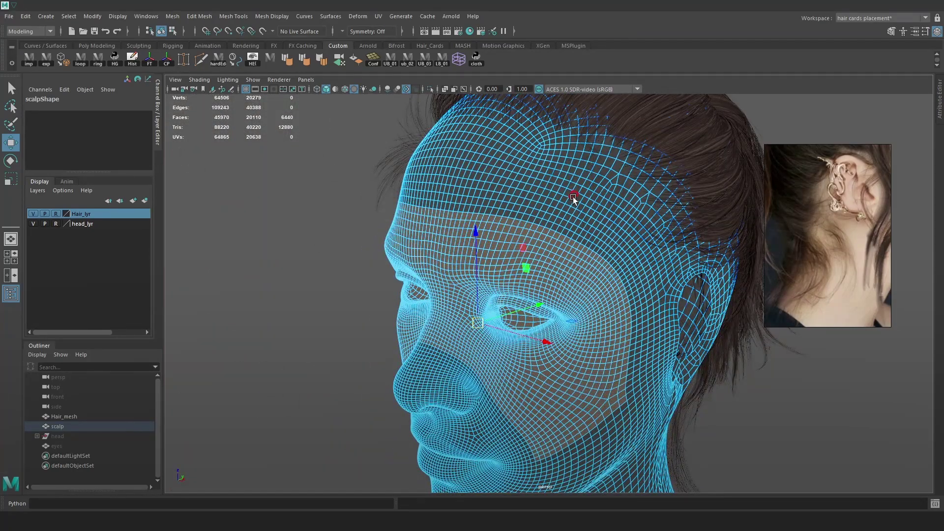
key("Delete")
Delete the row of faces running from the face opening to the left ear hole on the scalp mesh.
left_click_drag(592, 200, 546, 341, "alt")
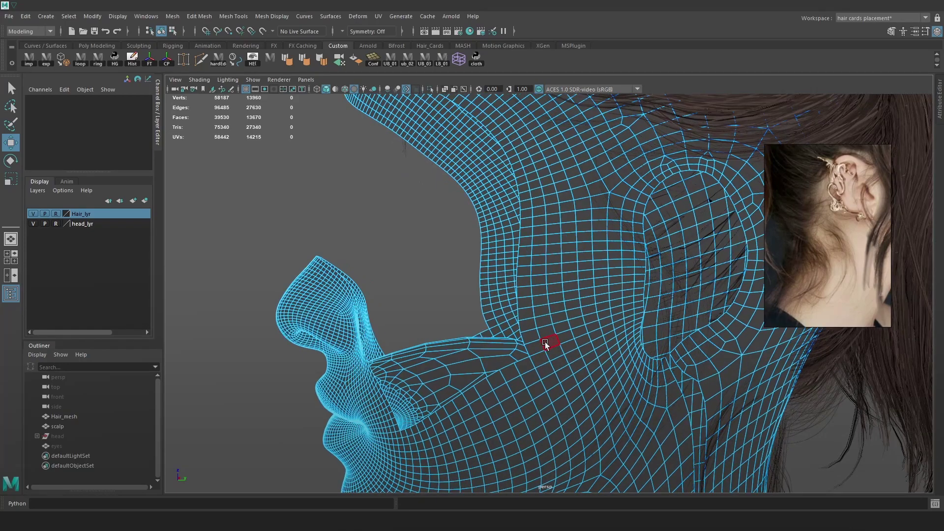
left_click(546, 340)
key("ctrl+e")
double_click(550, 341, "shift")
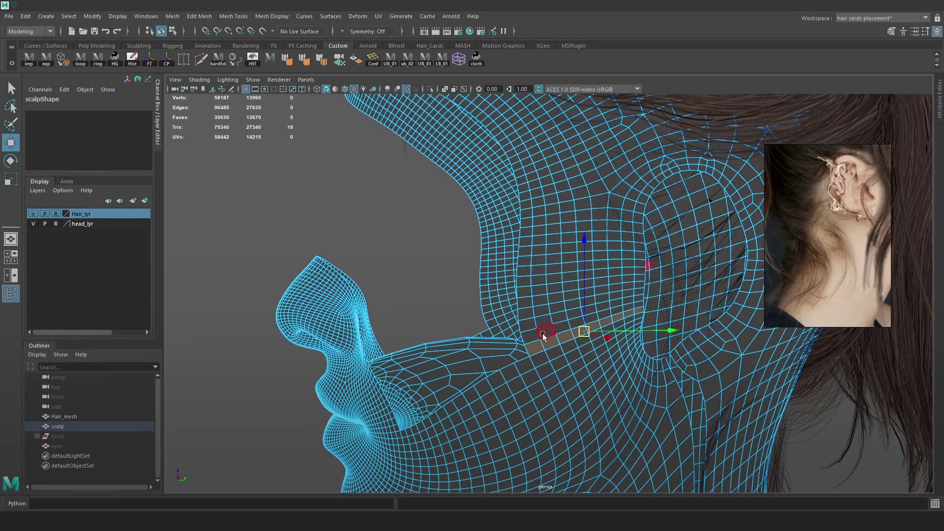
key("Delete")
Delete the matching row of faces between the face opening and the right ear hole on the scalp mesh.
scroll(561, 223, "down", 3)
left_click_drag(562, 222, 492, 346, "alt")
left_click(500, 329)
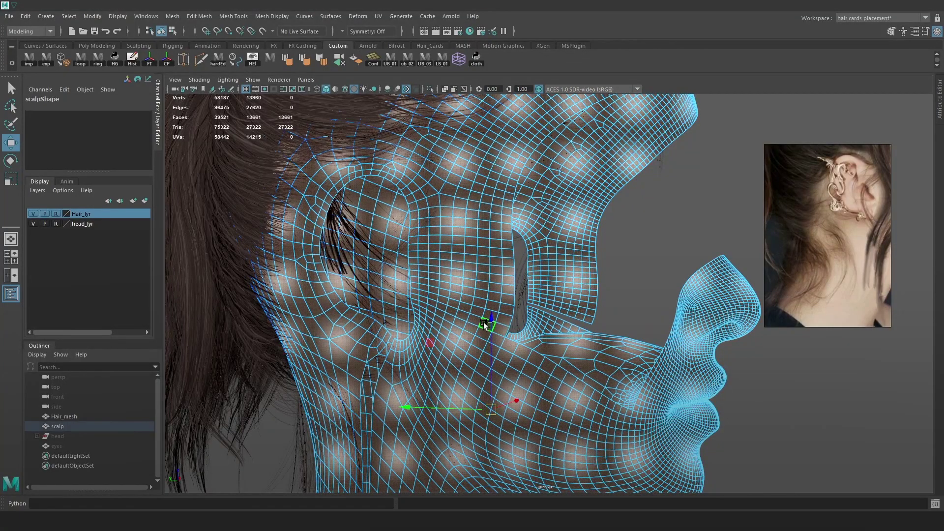
left_click(483, 323)
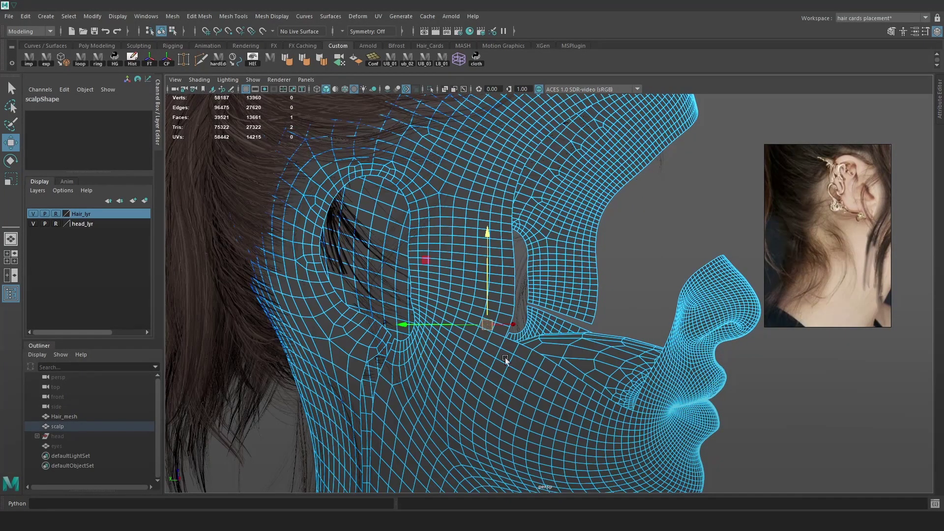
scroll(497, 350, "up", 3)
left_click(474, 346)
double_click(456, 338, "shift")
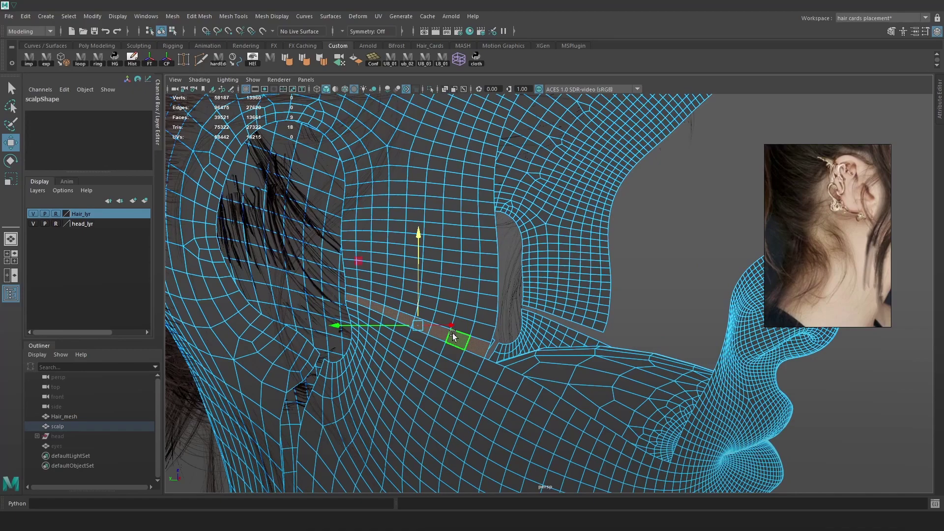
key("Delete")
Select the detached lower face and front neck part of the scalp mesh and delete it.
left_click(471, 405)
scroll(472, 404, "down", 10)
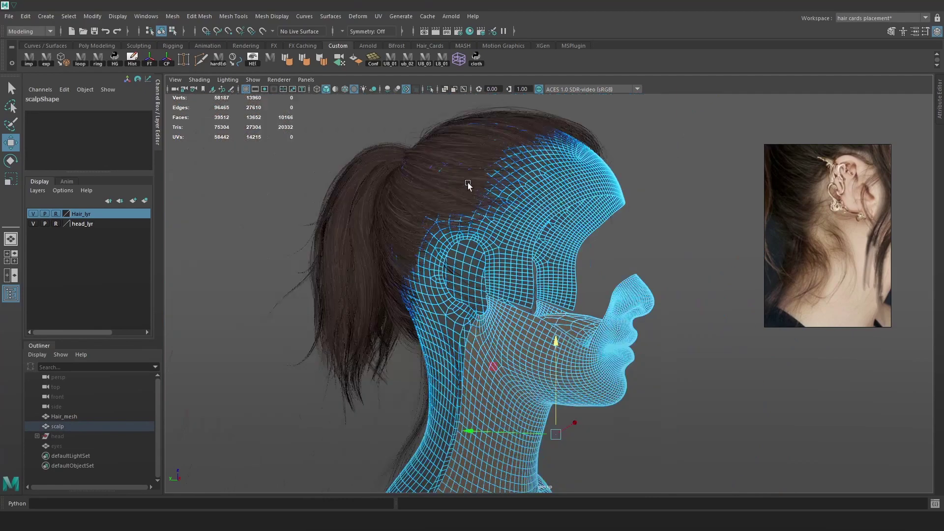
key("Delete")
Delete a row of faces across the nape and the neck part below it from the scalp mesh, and return to object mode.
left_click_drag(515, 237, 462, 332, "alt")
scroll(461, 331, "up", 5)
left_click_drag(525, 326, 586, 325, "alt")
double_click(647, 282)
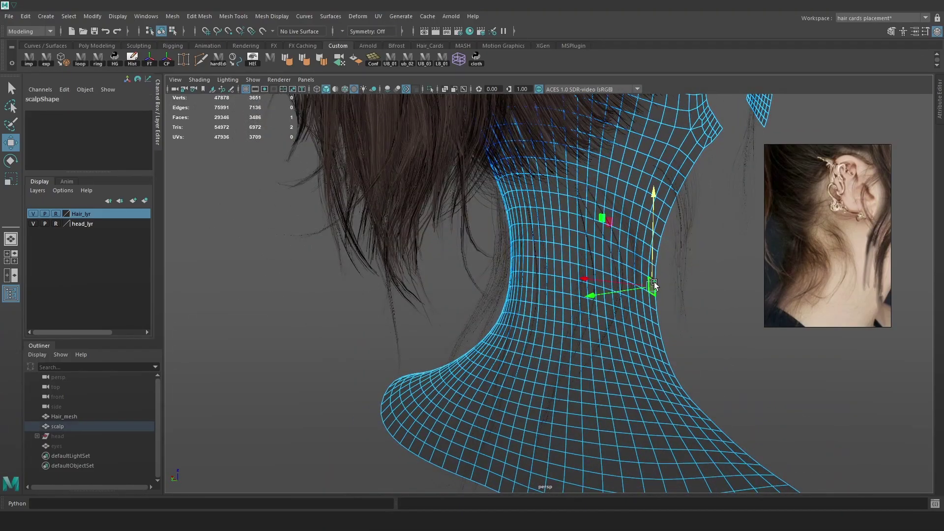
key("Delete")
double_click(637, 311)
key("Delete")
left_click_drag(634, 309, 548, 240, "alt")
key("F8")
Examine the trimmed scalp mesh around the ears, forehead and nape from several sides.
left_click(675, 172)
left_click_drag(674, 172, 507, 290, "alt")
left_click(559, 191)
right_click_drag(558, 191, 583, 189, "alt")
left_click_drag(583, 189, 569, 268, "alt")
right_click(529, 232)
left_click(677, 308)
left_click_drag(647, 274, 585, 232, "alt")
left_click(553, 317)
left_click(700, 182)
left_click(590, 248)
middle_click_drag(590, 248, 612, 221, "alt")
right_click_drag(612, 222, 619, 262, "alt")
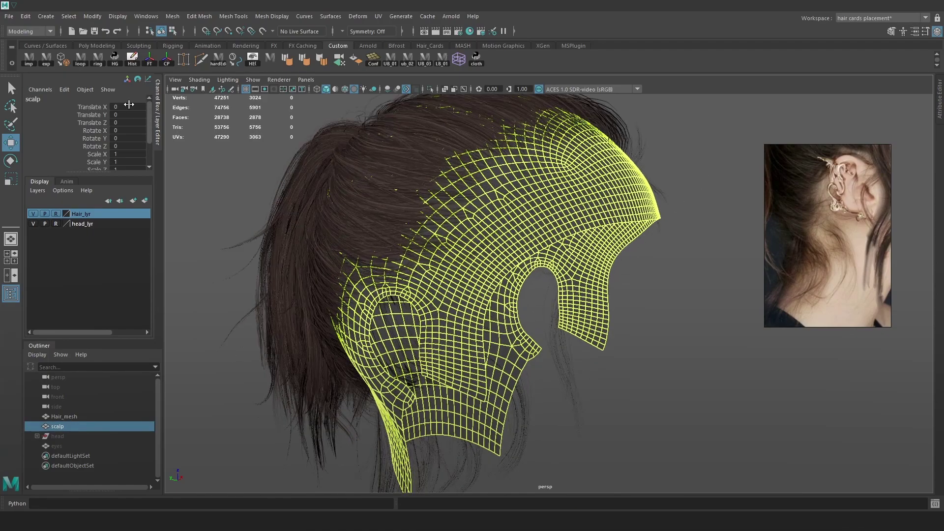
Export the scalp mesh from Maya, bring it into ZBrush and display its wireframe.
left_click(48, 60)
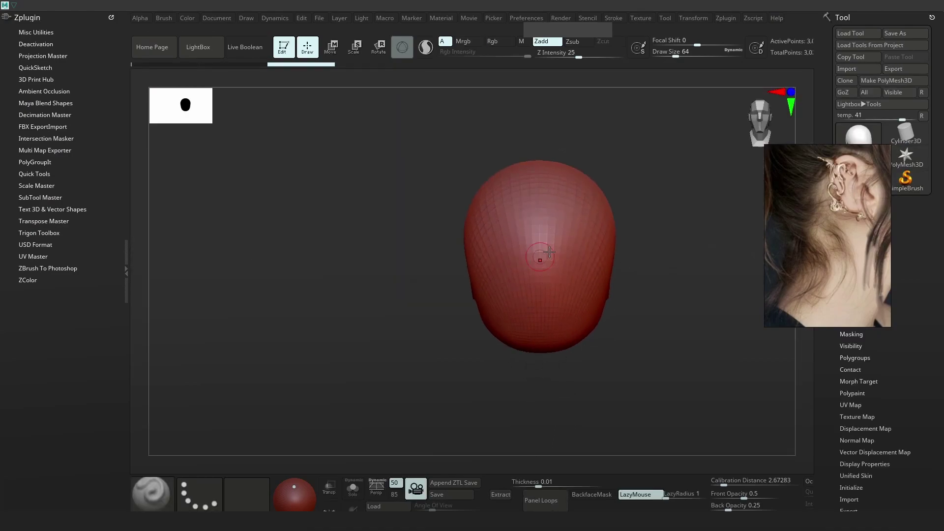
key("shift+f")
mouse_move(562, 259)
right_mouse_down("shift")
mouse_move(578, 257)
mouse_move(455, 205)
mouse_move(305, 211)
mouse_move(388, 194)
mouse_move(564, 274)
mouse_move(529, 239)
mouse_move(547, 235)
mouse_move(513, 208)
right_mouse_up("shift")
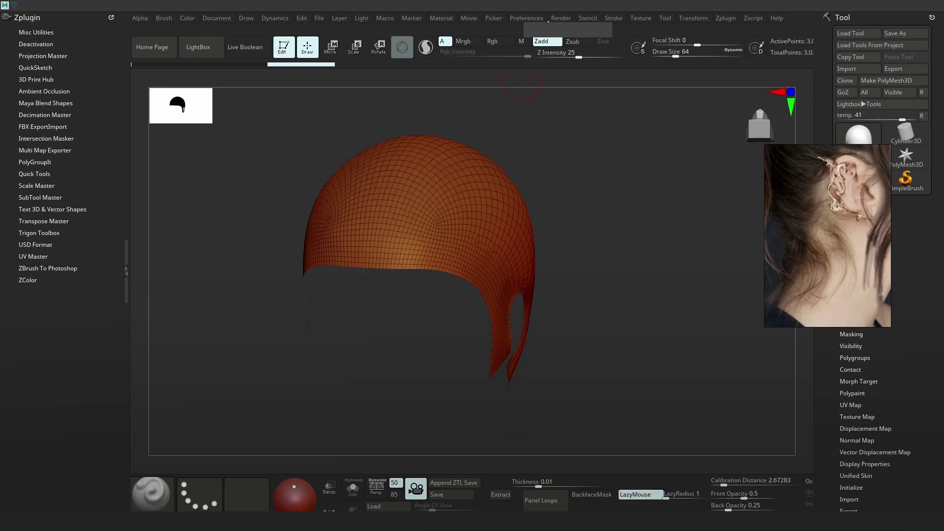
Restore the custom user interface in ZBrush.
left_click(526, 18)
left_click(545, 54)
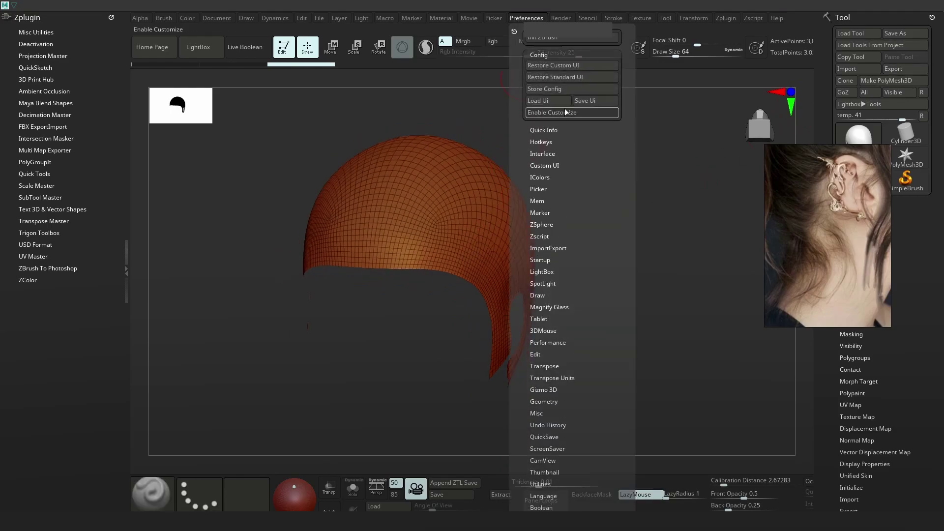
left_click(571, 68)
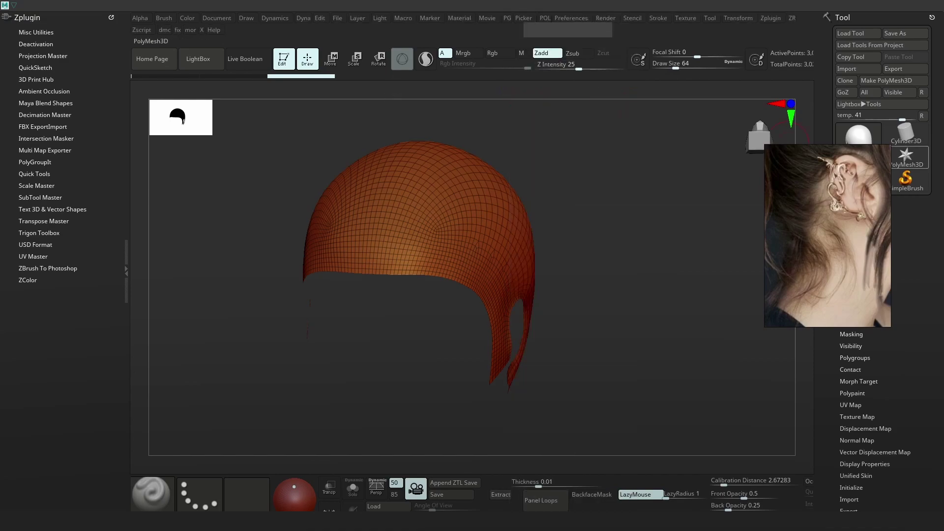
mouse_move(909, 157)
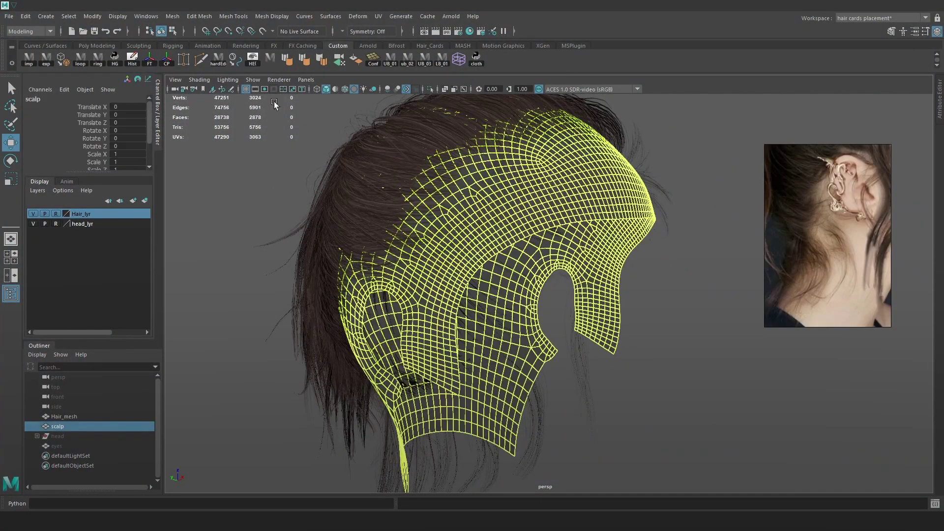
Switch back to Maya and try to remesh the scalp mesh with the Remesh command.
left_click(174, 16)
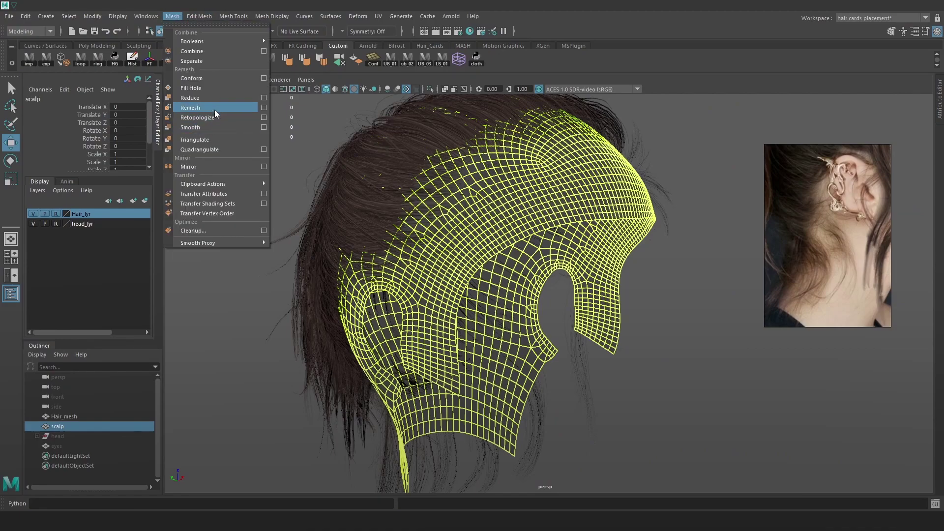
left_click(241, 107)
left_click_drag(600, 253, 579, 251, "alt")
left_click_drag(812, 245, 907, 231)
middle_click_drag(730, 206, 733, 206, "alt")
key("ctrl+z")
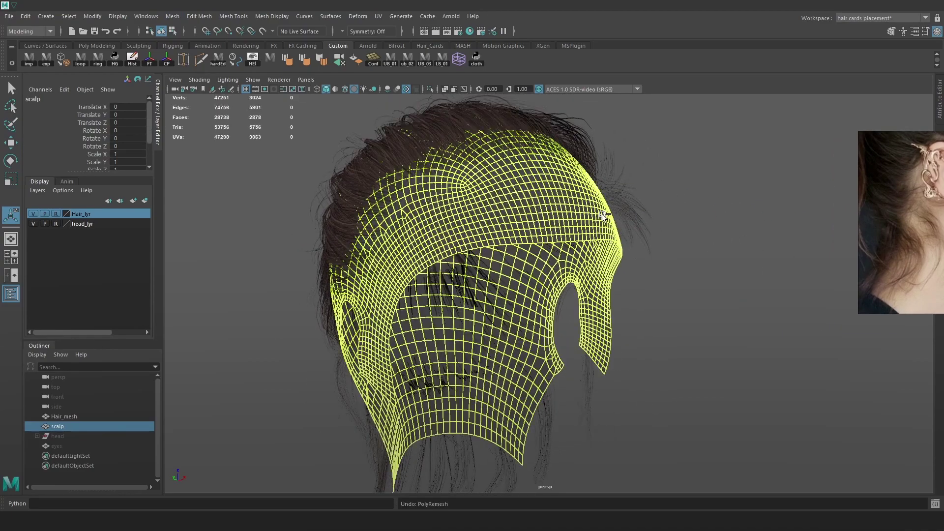
Try to retopologize the scalp mesh with a target face count of 1000 and a 10% tolerance.
left_click(167, 17)
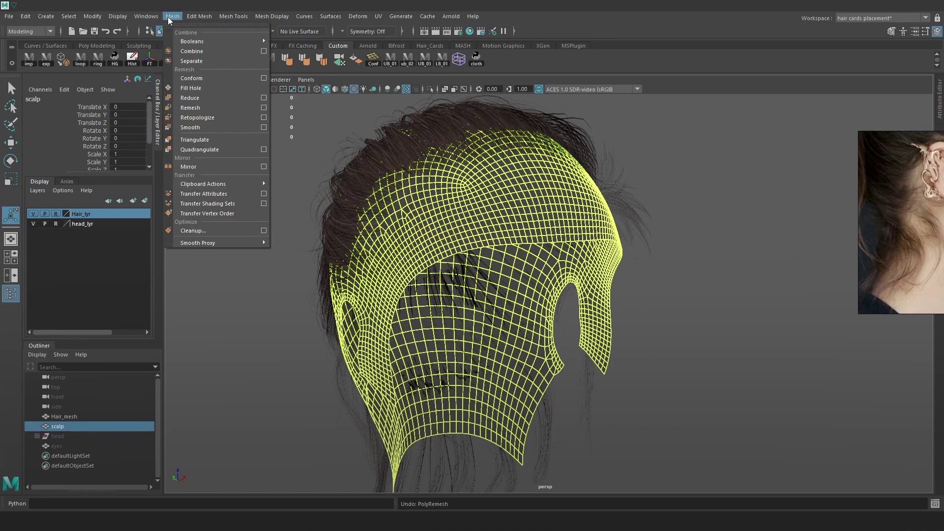
left_click(262, 117)
left_click_drag(439, 125, 705, 134)
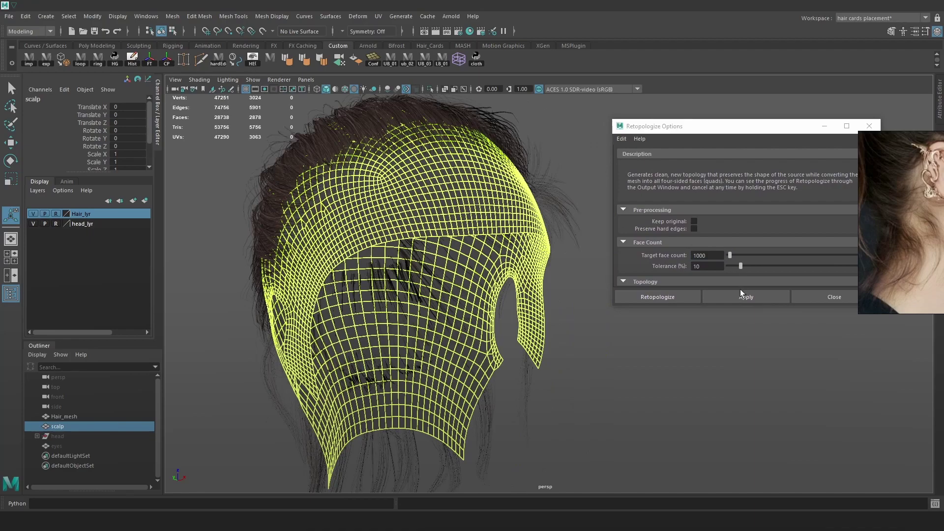
left_click(741, 292)
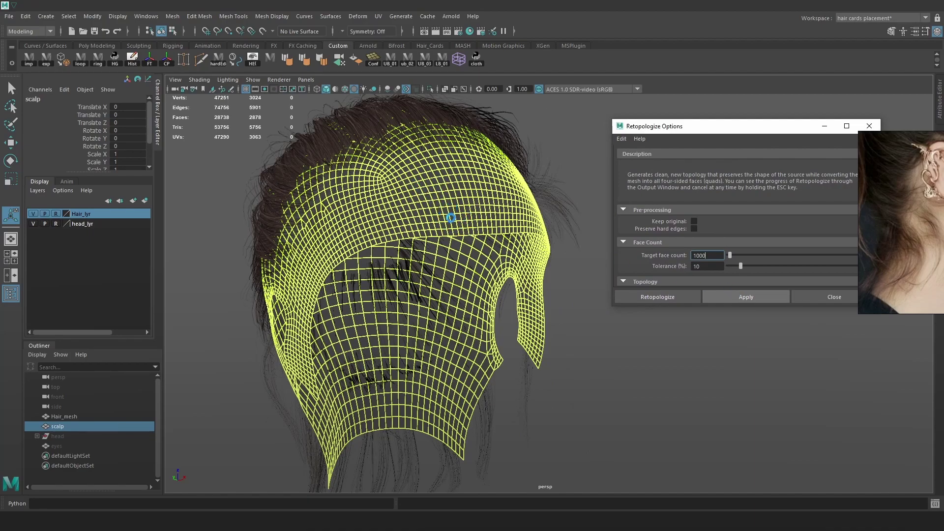
left_click_drag(453, 223, 568, 216, "alt")
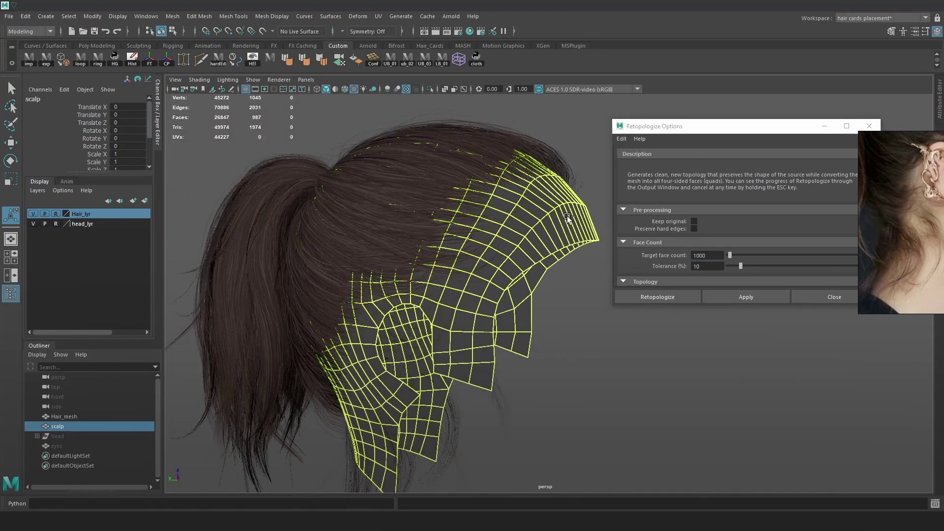
key("ctrl+z")
Try to retopologize the scalp mesh with a target face count of 2908.
mouse_move(731, 255)
left_mouse_down()
mouse_move(740, 254)
mouse_move(732, 257)
left_mouse_up()
left_click(742, 296)
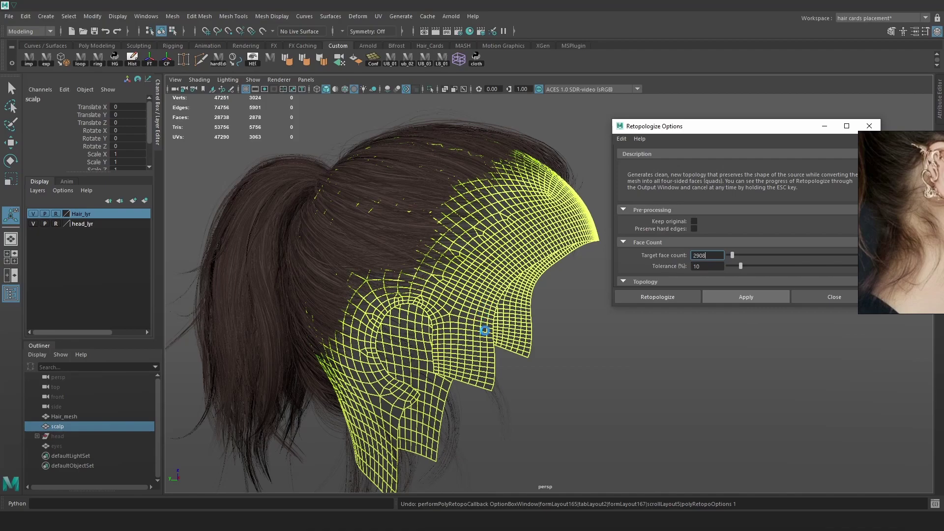
left_click_drag(497, 327, 475, 326, "alt")
left_click(599, 342)
left_click_drag(599, 342, 574, 295, "alt")
left_click(489, 320)
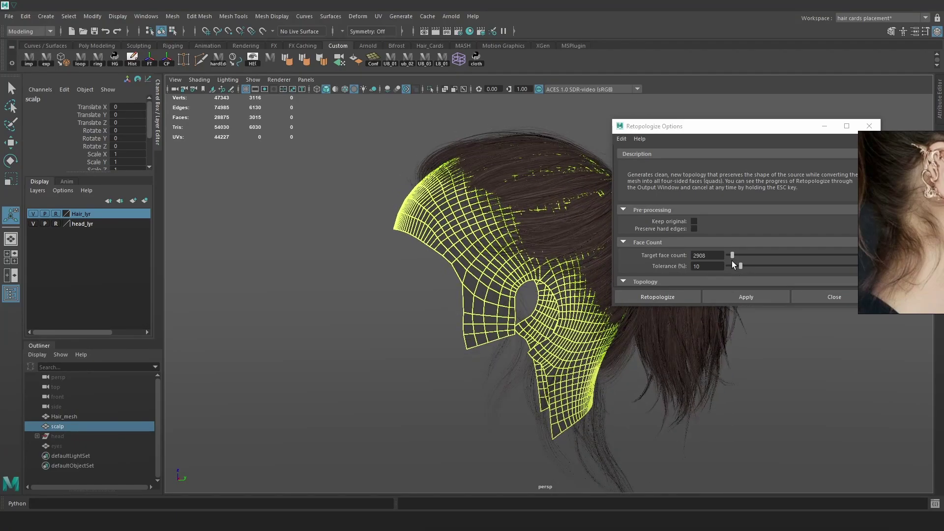
left_click(736, 297)
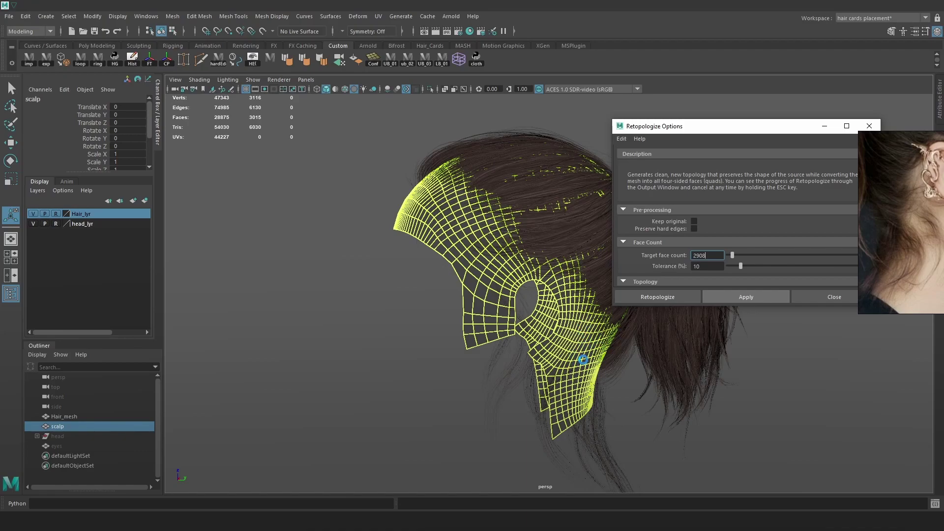
left_click_drag(579, 348, 540, 338, "alt")
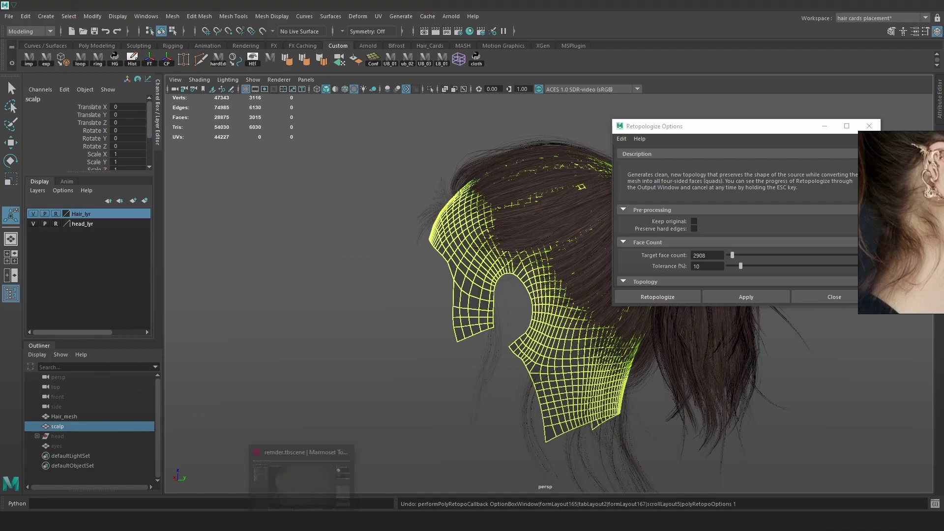
Switch to ZBrush and remesh the scalp with ZRemesher using the Half and Adapt options.
left_click(303, 521)
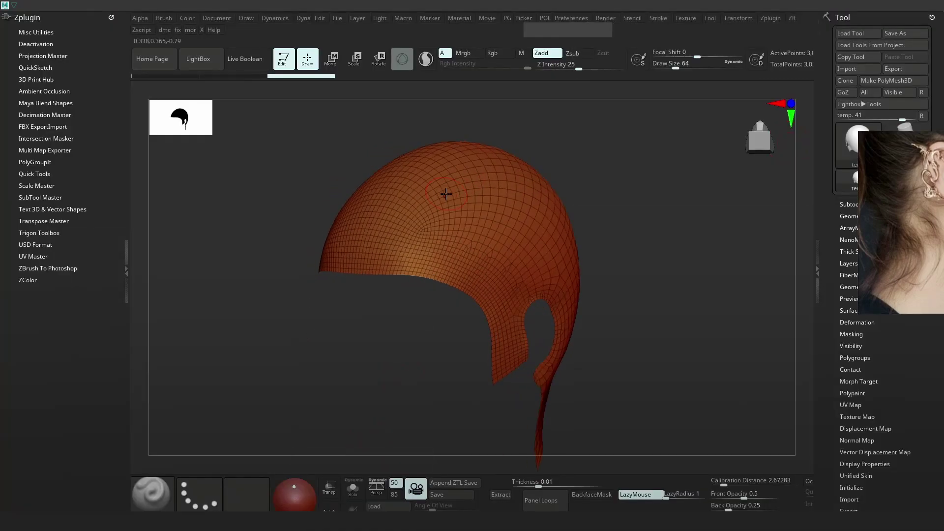
key("z")
left_click(413, 216)
left_click(416, 199)
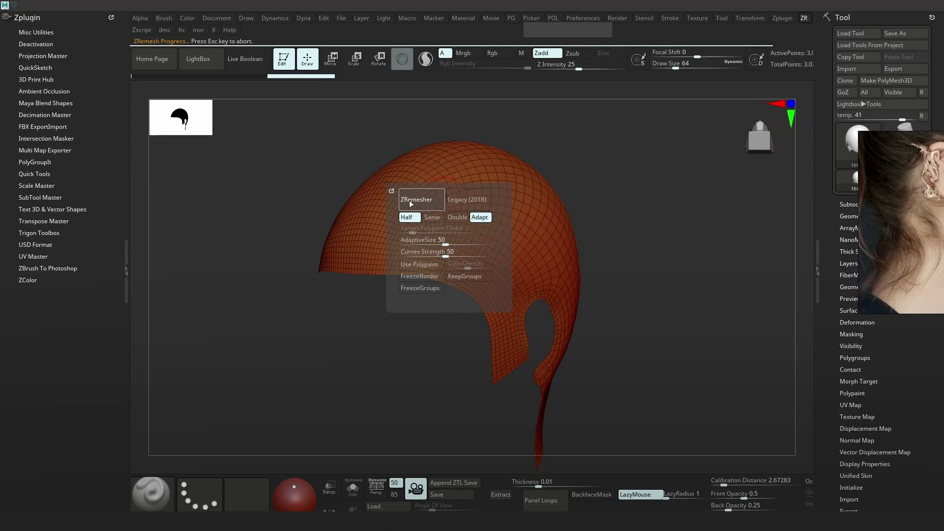
key("Tab")
right_click_drag(488, 259, 456, 248)
Remesh the scalp again with ZRemesher set to Same, and apply the Legacy (2018) option.
key("z")
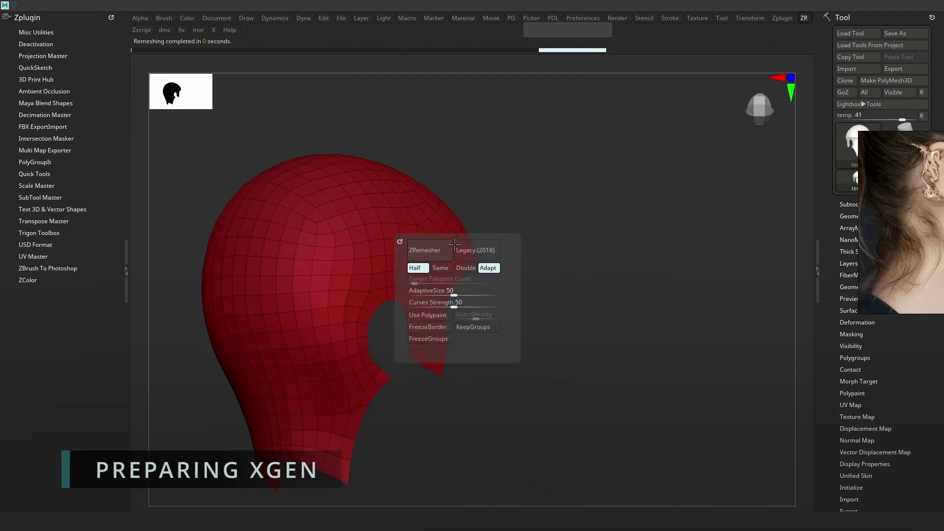
left_click(440, 269)
left_click(433, 249)
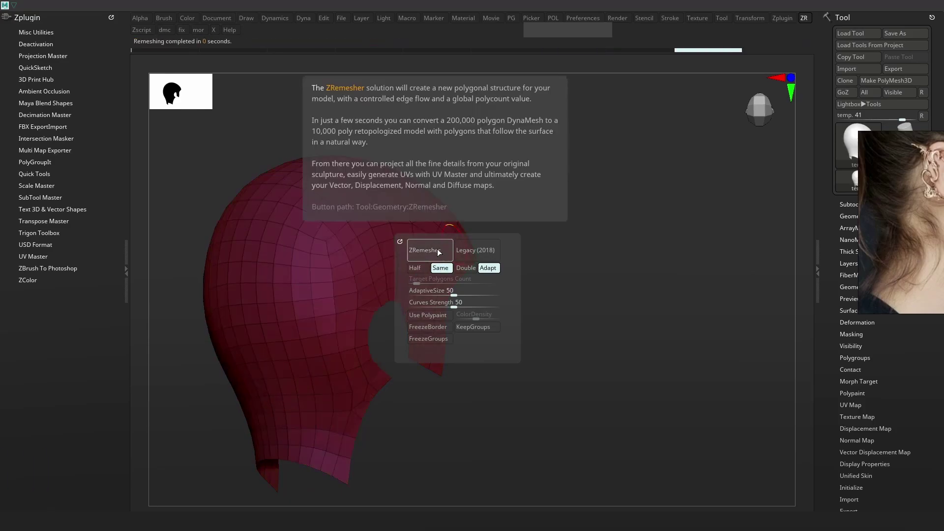
left_click(479, 250)
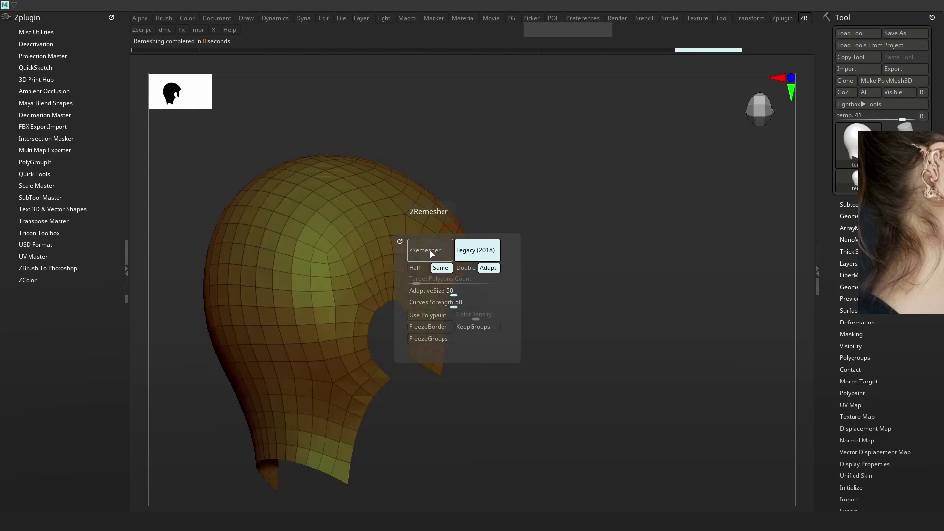
left_click_drag(451, 186, 365, 235)
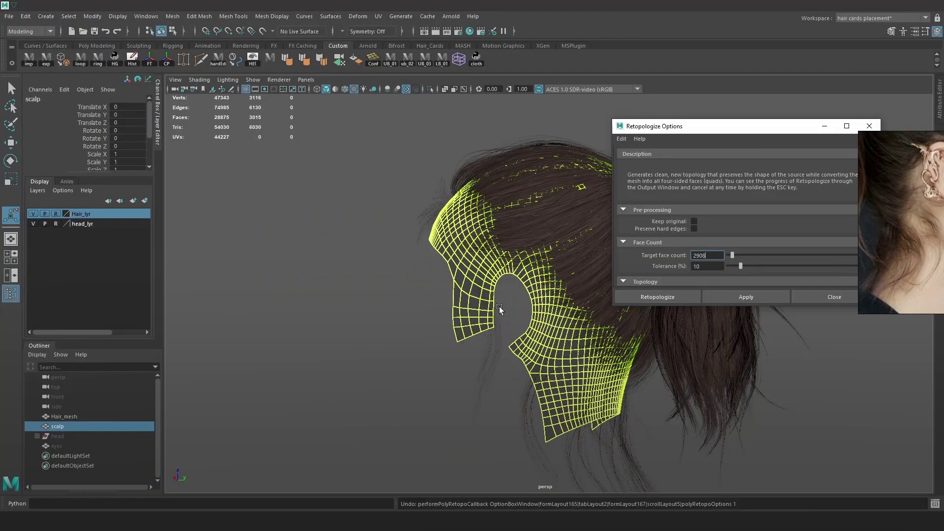
Switch to Maya, delete the old scalp mesh and import the remeshed scalp from ZBrush, putting the Retopologize options away.
left_click_drag(500, 306, 558, 306, "alt")
left_click(558, 306)
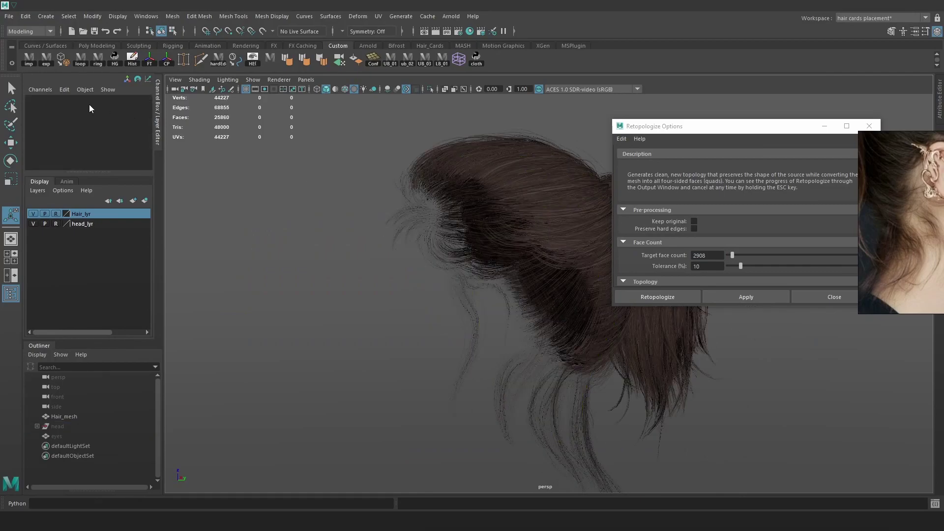
left_click(30, 66)
left_click_drag(414, 205, 482, 207, "alt")
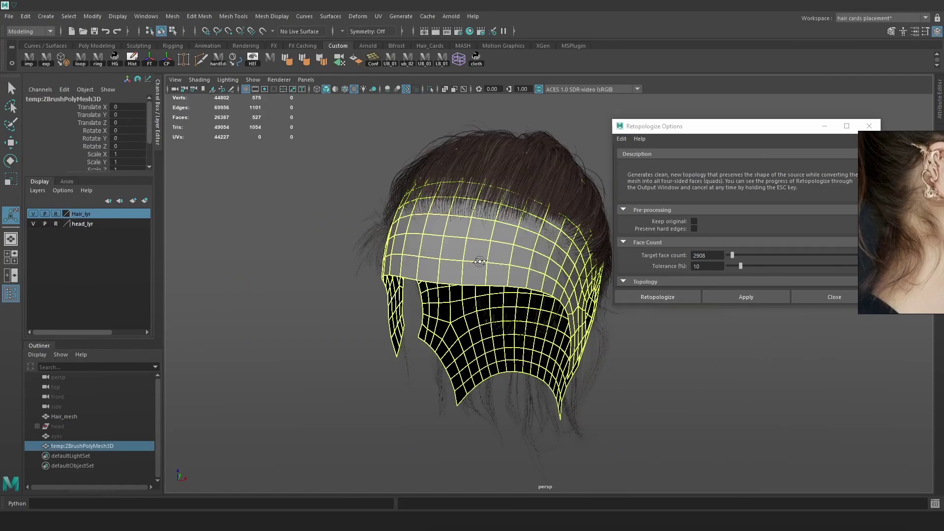
left_click(825, 126)
left_click_drag(489, 170, 558, 182, "alt")
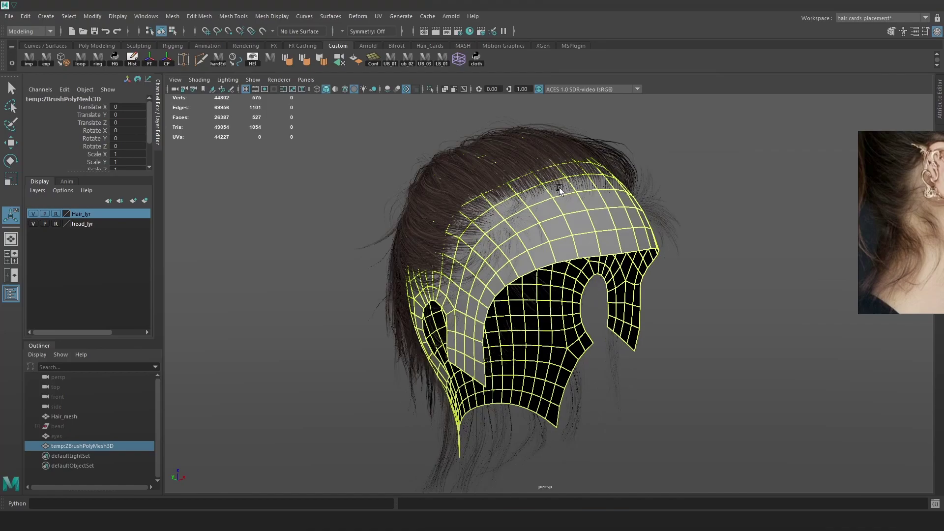
Soften the edges of the imported scalp mesh.
key("space")
left_click(444, 244)
left_click_drag(592, 215, 584, 214, "alt")
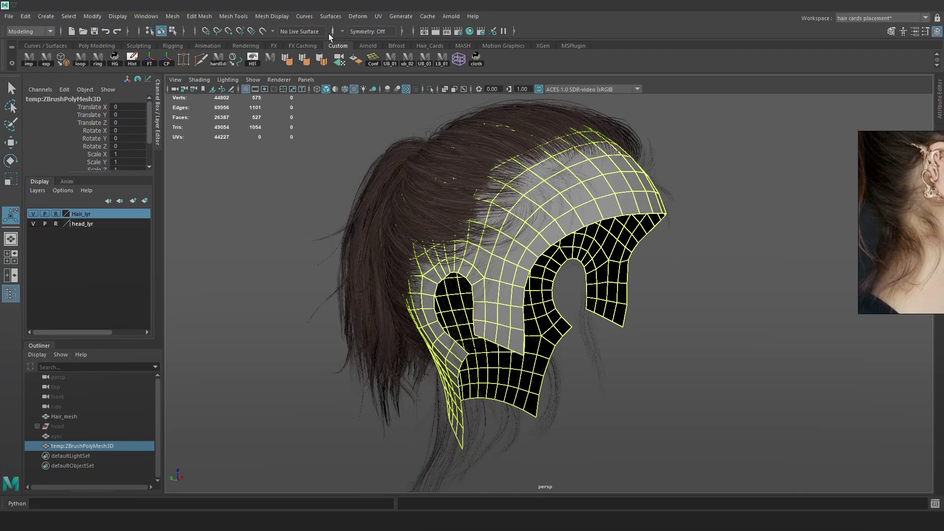
left_click(255, 17)
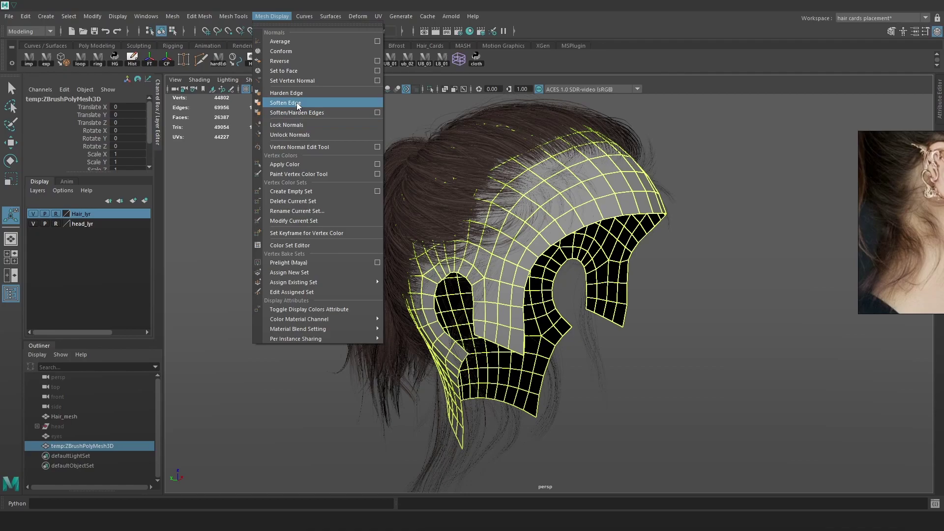
left_click(296, 101)
left_click(719, 196)
Assign the existing pasted__flat material to the imported scalp mesh.
left_click(617, 202)
key("space")
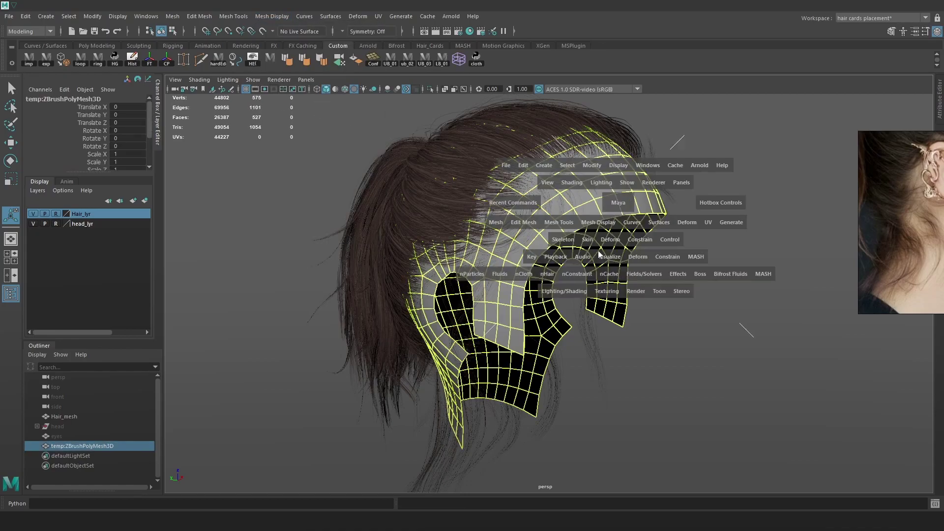
left_click(584, 288)
mouse_move(618, 341)
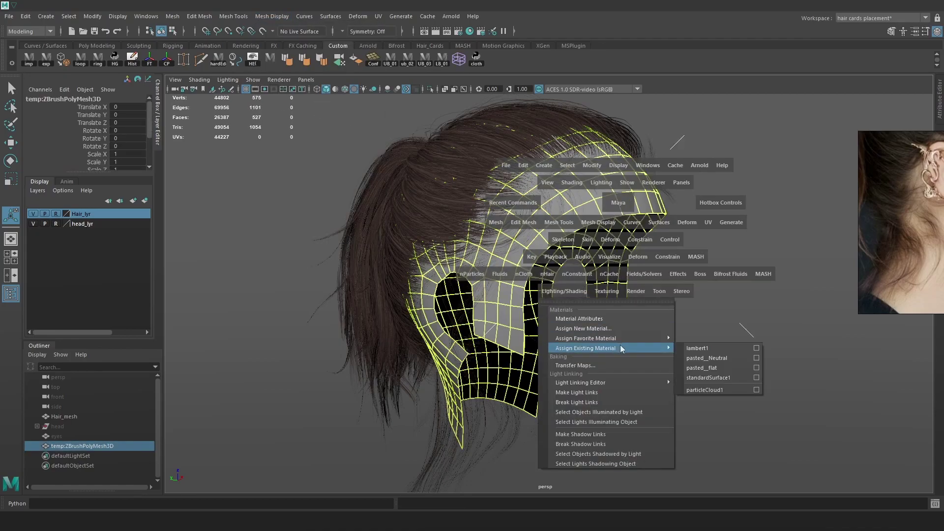
left_click(713, 368)
scroll(712, 250, "up", 2)
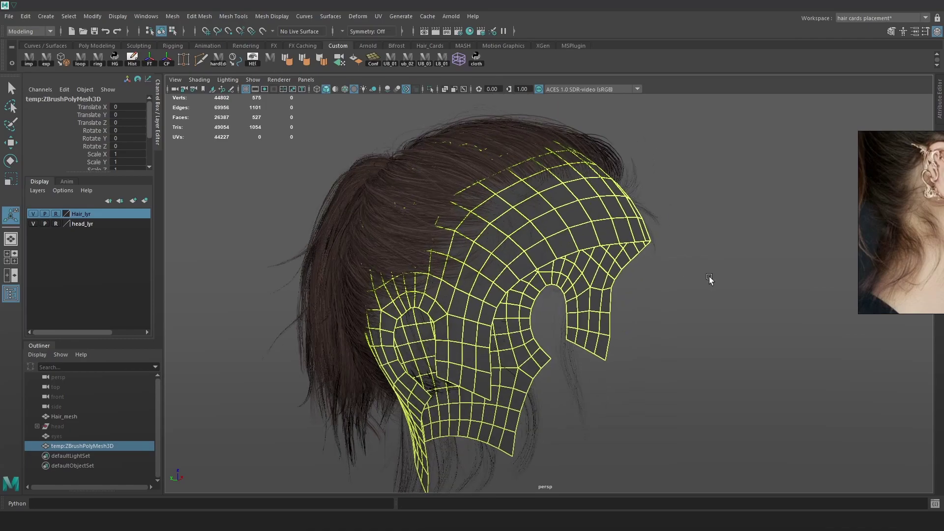
Open the UV Editor for the imported scalp mesh, close the UV Toolkit and place the editor beside the model.
left_click(382, 16)
left_click(399, 34)
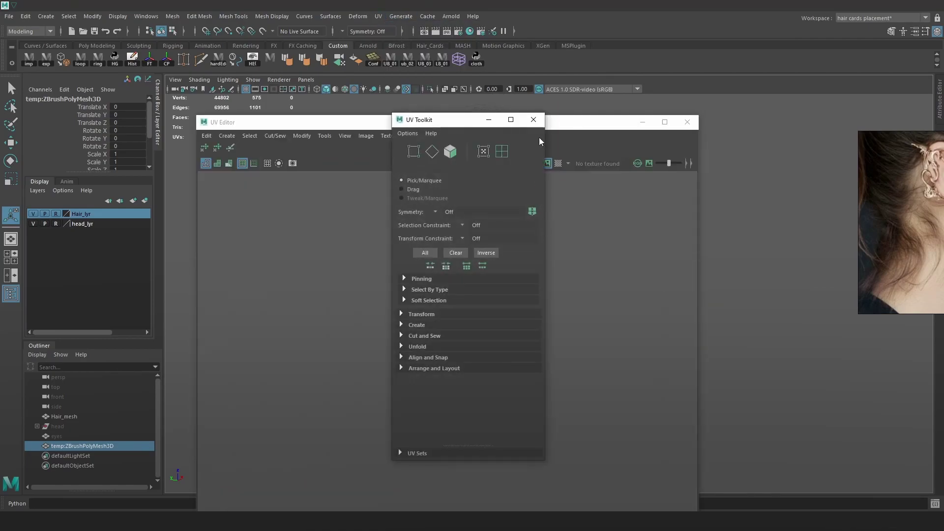
left_click(535, 121)
left_click_drag(316, 125, 576, 114)
scroll(418, 208, "down", 3)
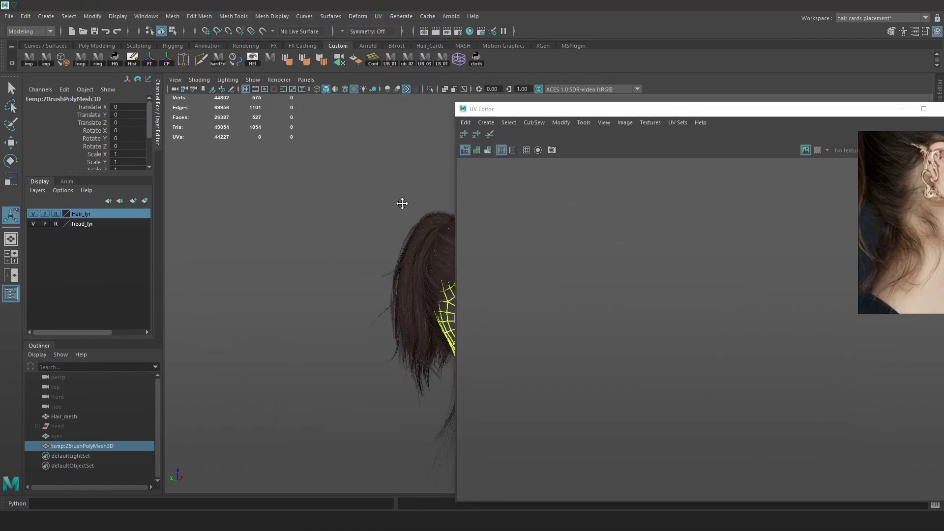
Select all faces of the scalp mesh, show the grid in the UV Editor and apply a planar projection.
left_click_drag(418, 209, 402, 166, "alt")
right_click_drag(433, 173, 432, 190)
double_click(355, 186)
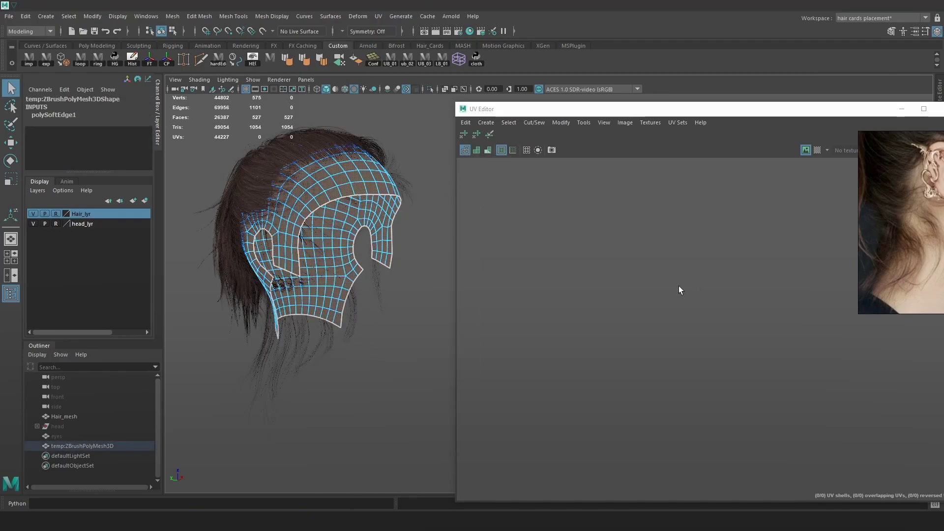
scroll(681, 292, "down", 2)
right_click_drag(696, 297, 753, 242)
left_click(351, 212)
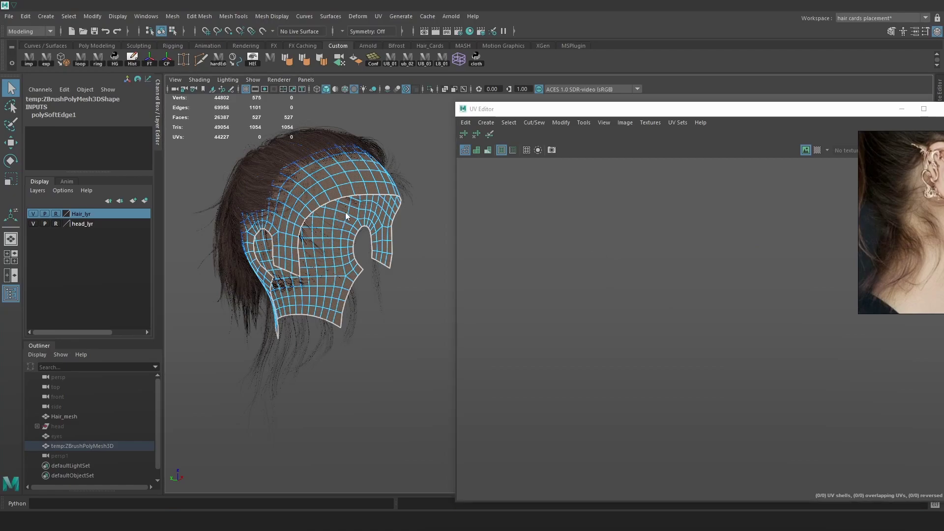
left_click(526, 150)
left_click(341, 180)
right_click_drag(656, 282, 660, 216, "shift")
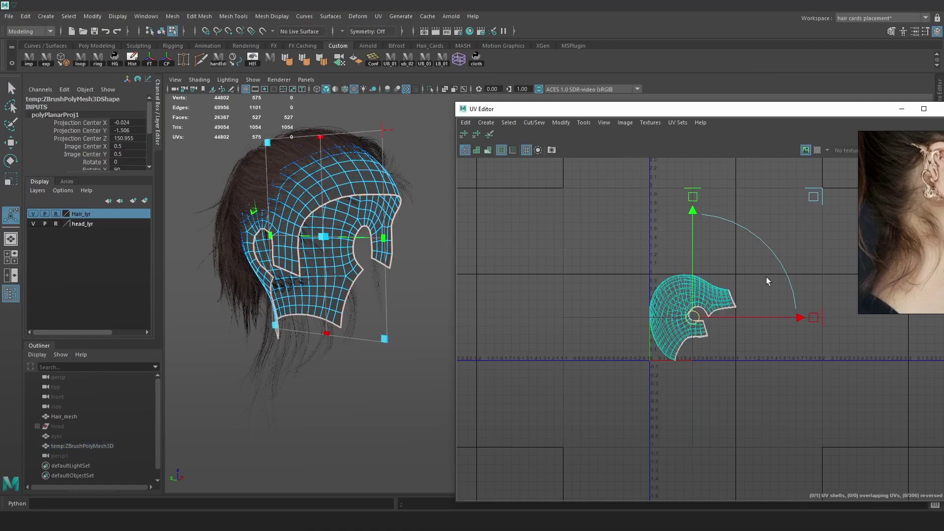
Unfold the scalp's UV shell and turn it upright near the 0–1 tile.
left_click(693, 305)
double_click(693, 305)
left_click(488, 134)
left_click_drag(706, 282, 658, 326, "ctrl")
key("w")
key("e")
left_click_drag(748, 229, 636, 358)
key("w")
key("r")
left_click_drag(640, 301, 684, 313)
key("w")
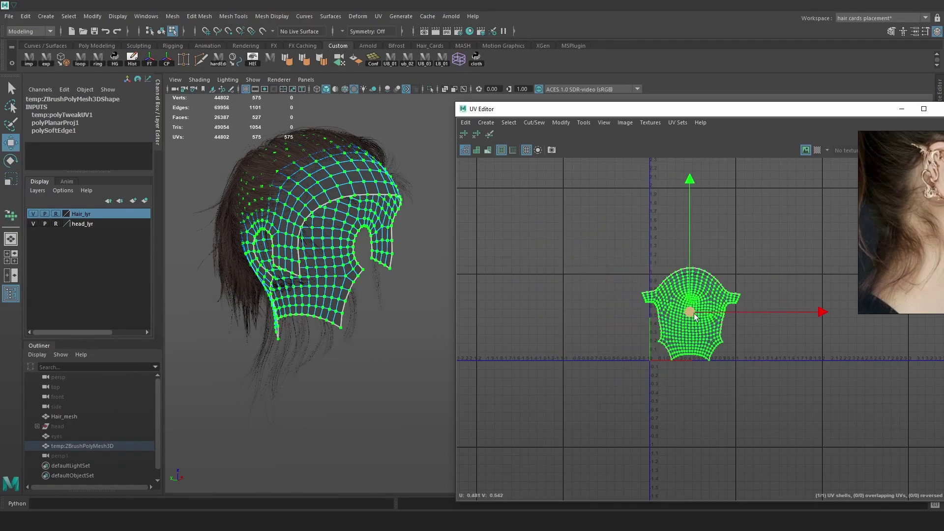
Scale down, straighten and centre the scalp's UV shell so it fits inside the 0–1 tile.
right_click_drag(684, 313, 715, 333, "alt")
key("r")
mouse_move(681, 309)
left_mouse_down()
mouse_move(666, 314)
mouse_move(688, 319)
left_mouse_up()
key("w")
key("e")
left_click_drag(768, 225, 766, 219)
key("w")
left_click_drag(688, 320, 683, 318)
key("r")
key("w")
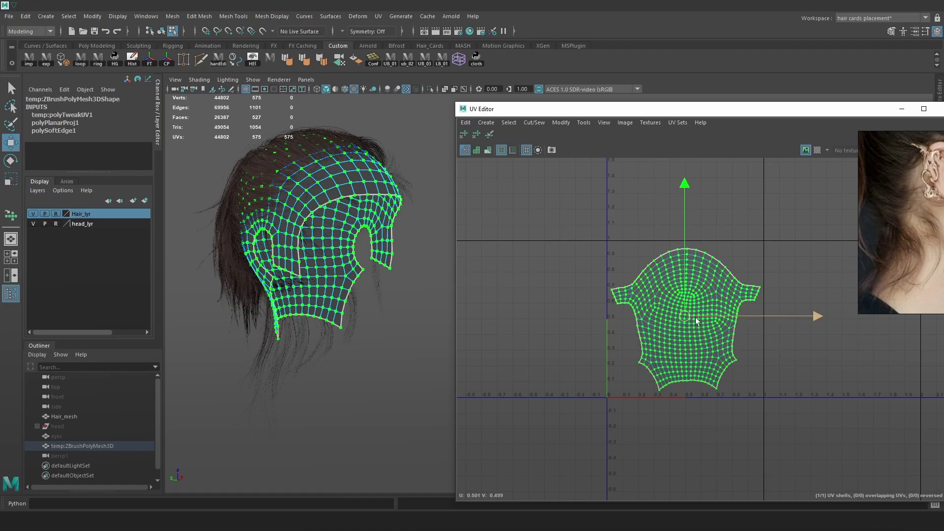
Show the distortion shading on the scalp's UV shell, then close the UV Editor and return to object mode.
left_click(489, 151)
left_click_drag(207, 182, 325, 191, "alt")
left_click_drag(737, 111, 539, 103)
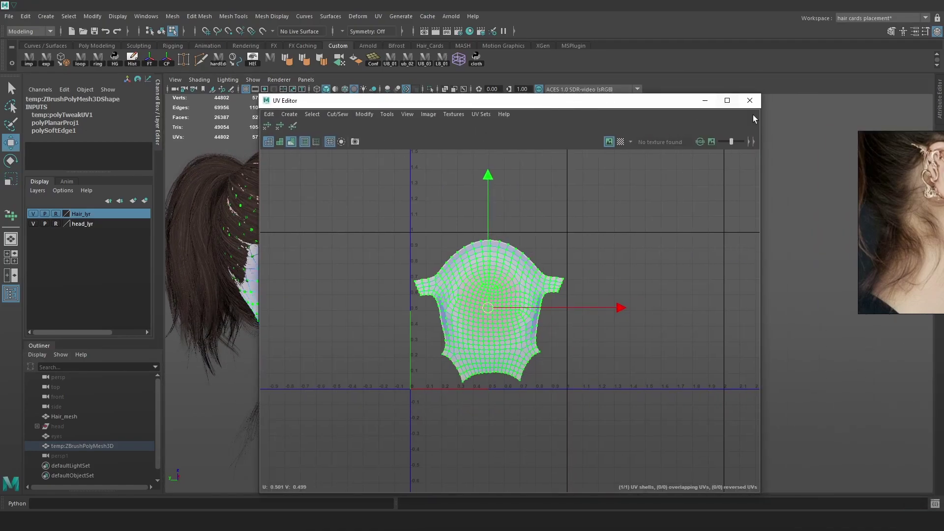
left_click(750, 101)
left_click(578, 200)
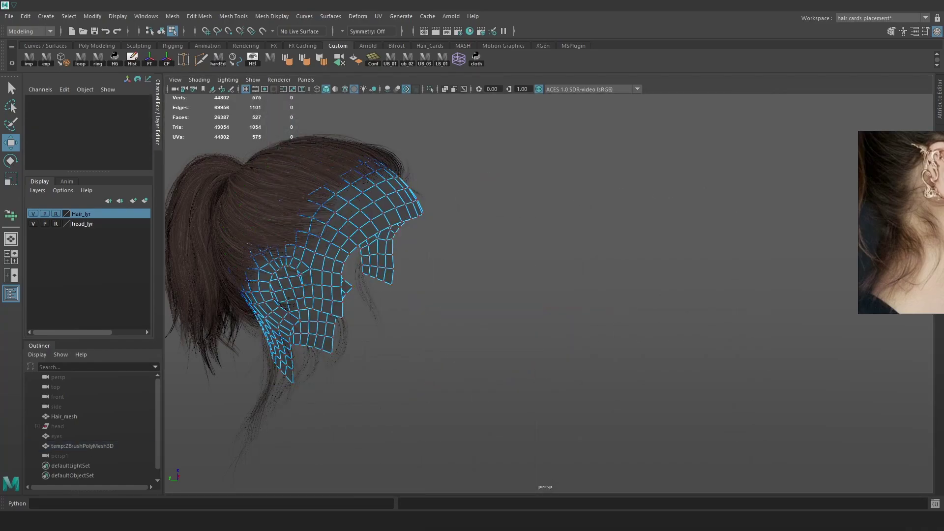
middle_click_drag(489, 253, 602, 254, "alt")
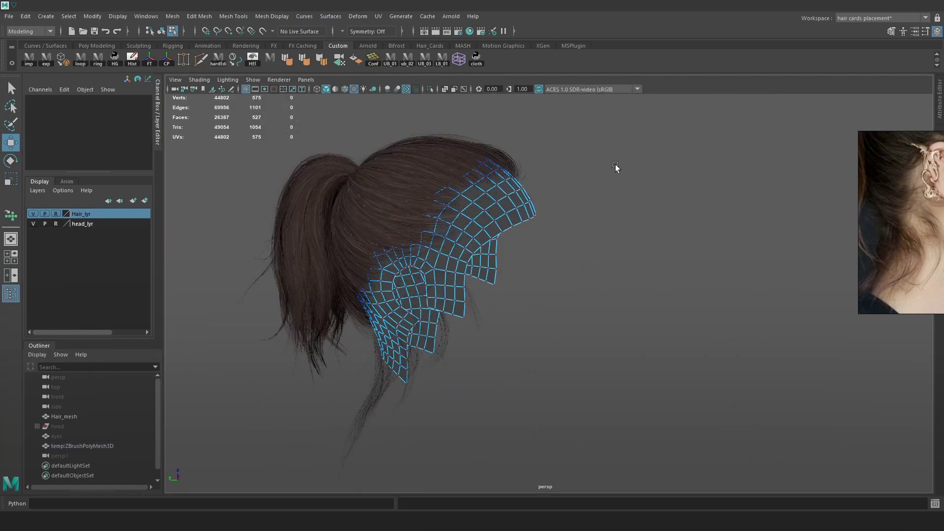
key("F8")
left_click(630, 140)
left_click_drag(622, 203, 592, 203, "alt")
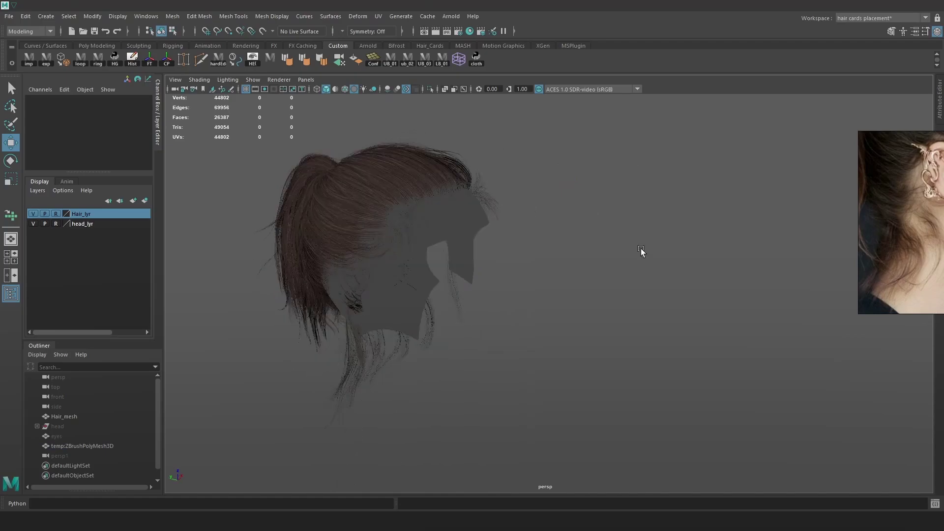
Try to offset all vertices of the scalp mesh with the Move tool, then undo it.
left_click(458, 205)
middle_click_drag(538, 231, 637, 271, "alt")
right_click_drag(636, 271, 662, 266, "alt")
right_click_drag(700, 206, 652, 211)
left_click_drag(693, 472, 199, 93)
left_click_drag(494, 207, 402, 209)
mouse_move(532, 281)
left_mouse_down()
mouse_move(523, 284)
mouse_move(536, 279)
left_mouse_up()
key("ctrl+z")
key("ctrl+z")
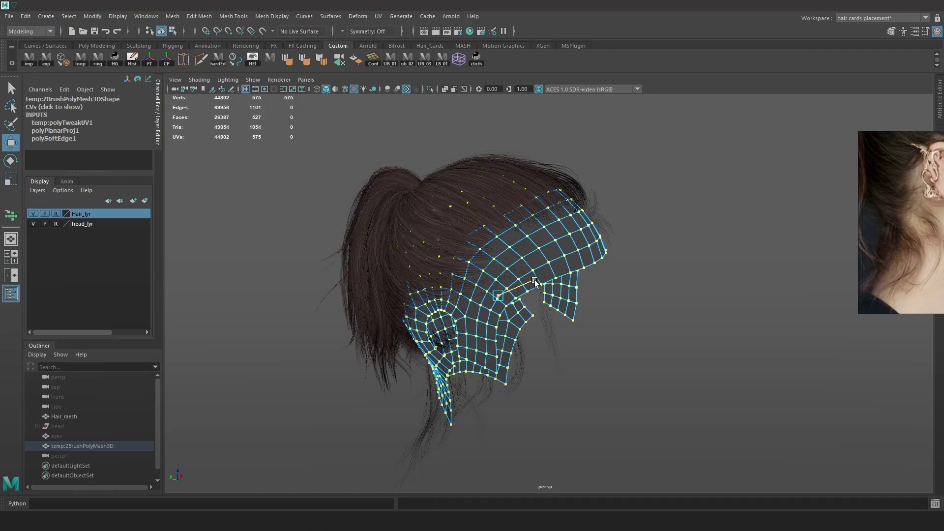
Leave the scalp's vertex mode and unhide the head group.
right_click_drag(535, 279, 614, 191)
left_click(68, 426)
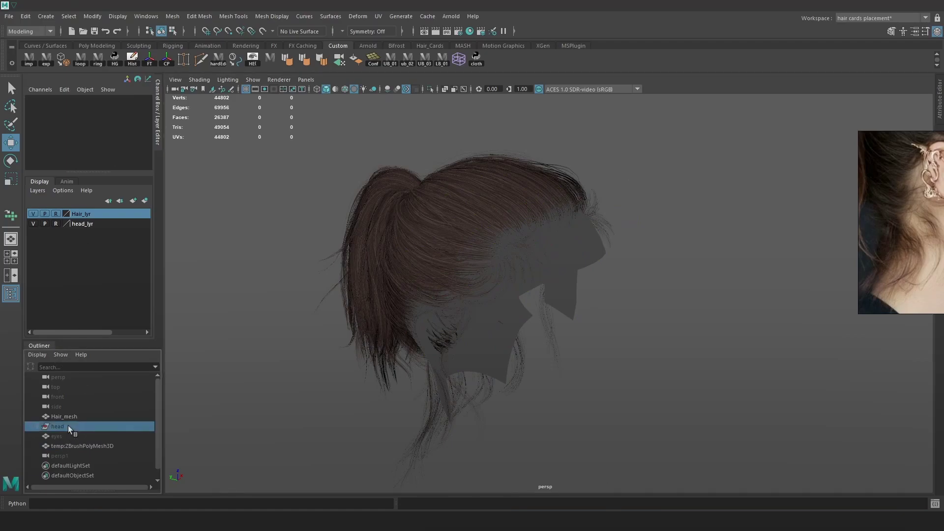
key("shift+h")
scroll(413, 302, "up", 5)
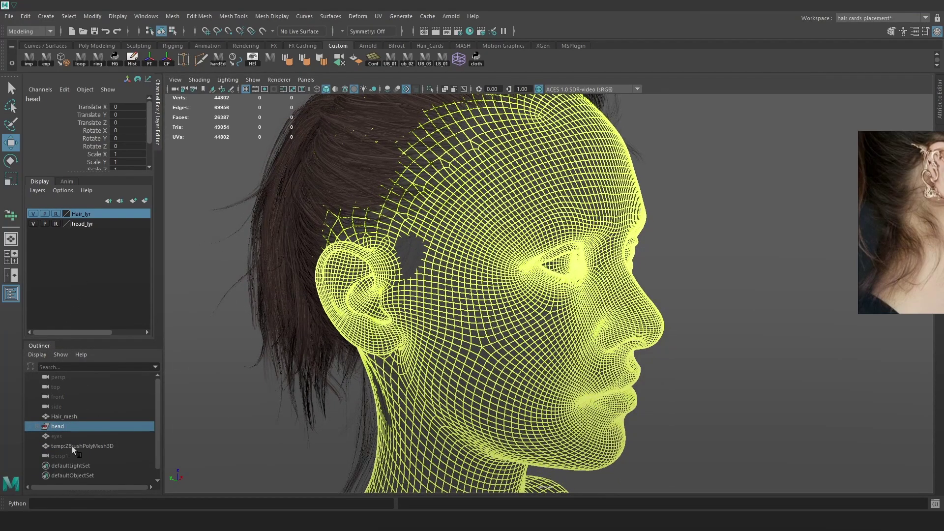
Rename the scalp mesh as hair_cap and clear the selection.
left_click(71, 447)
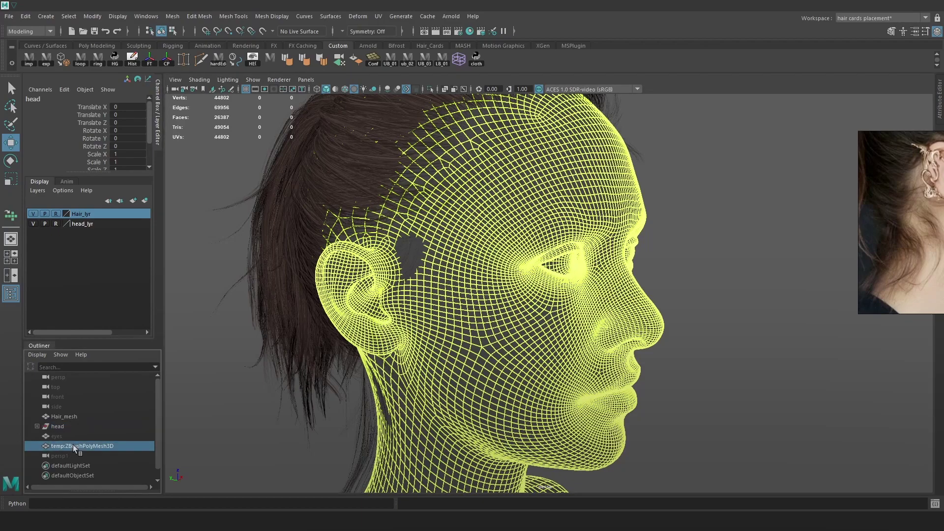
double_click(82, 445)
type("ha")
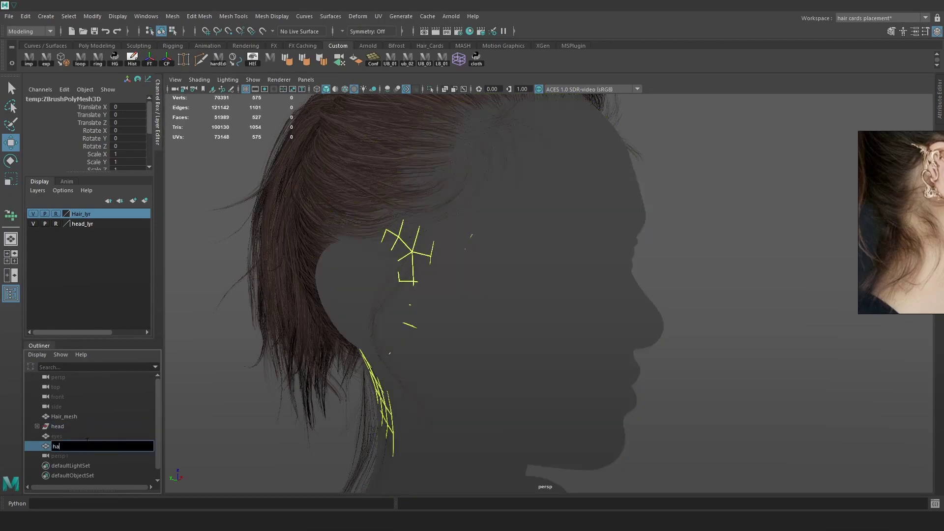
type("ir_cap")
key("Return")
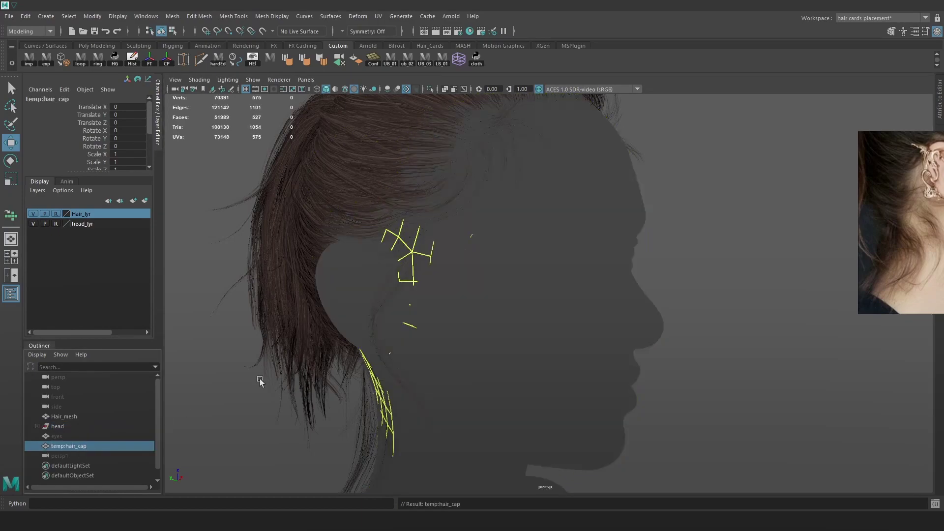
left_click_drag(685, 318, 681, 274, "alt")
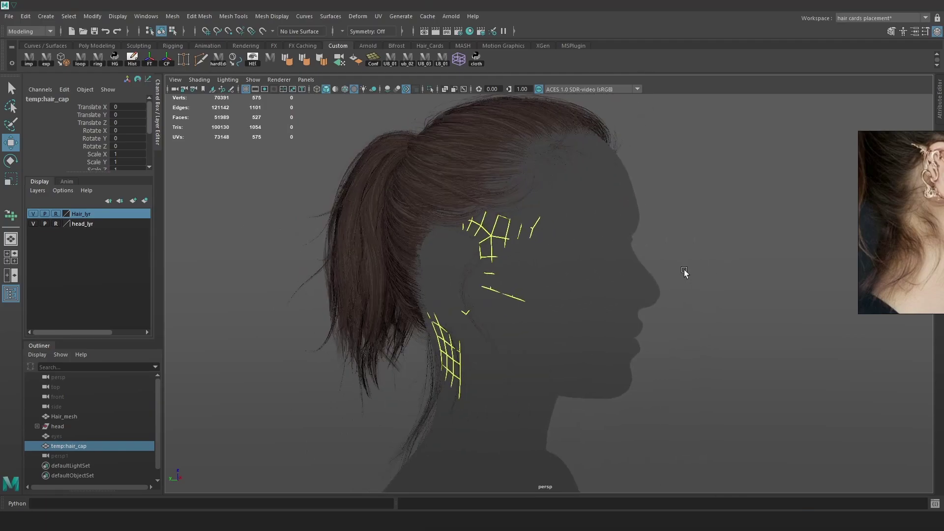
left_click(607, 291)
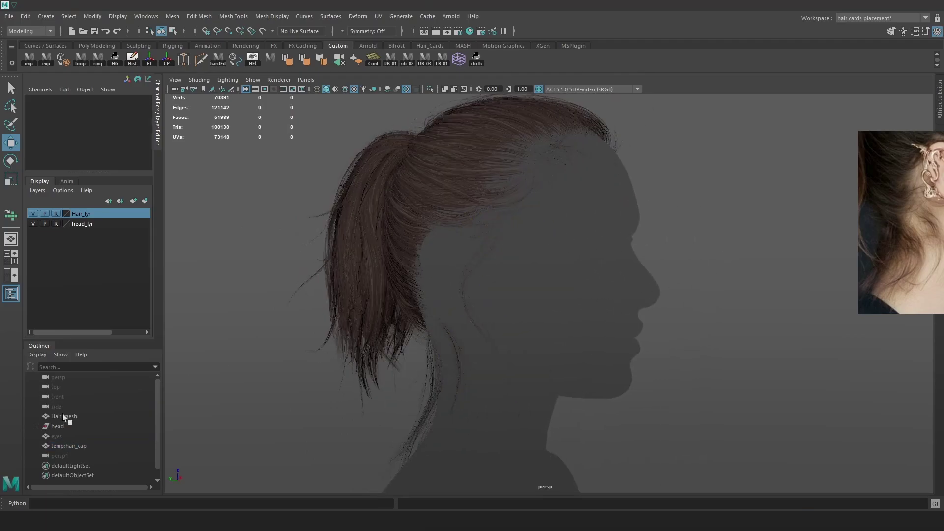
Make pasted__face in the head group a live surface and conform the hair_cap mesh to it.
left_click(37, 427)
left_click(87, 446)
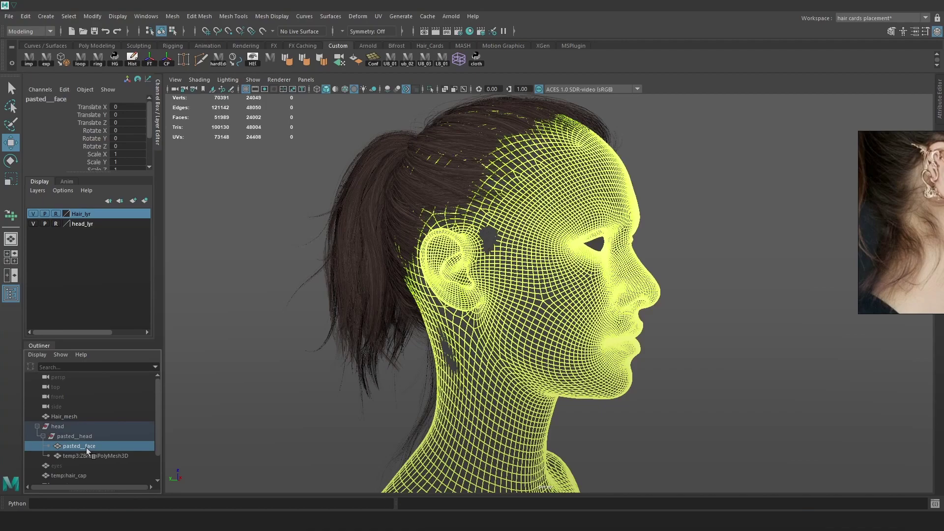
left_click(264, 31)
left_click(503, 229)
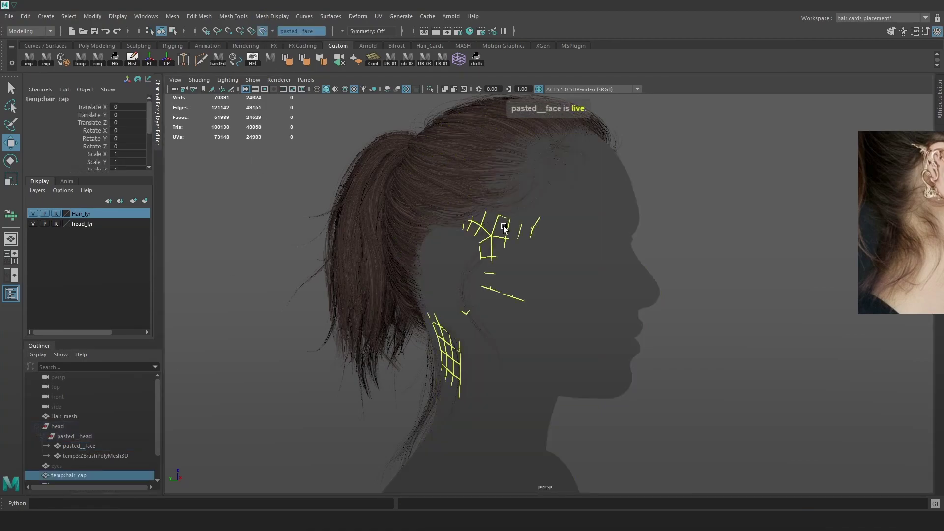
left_click(173, 16)
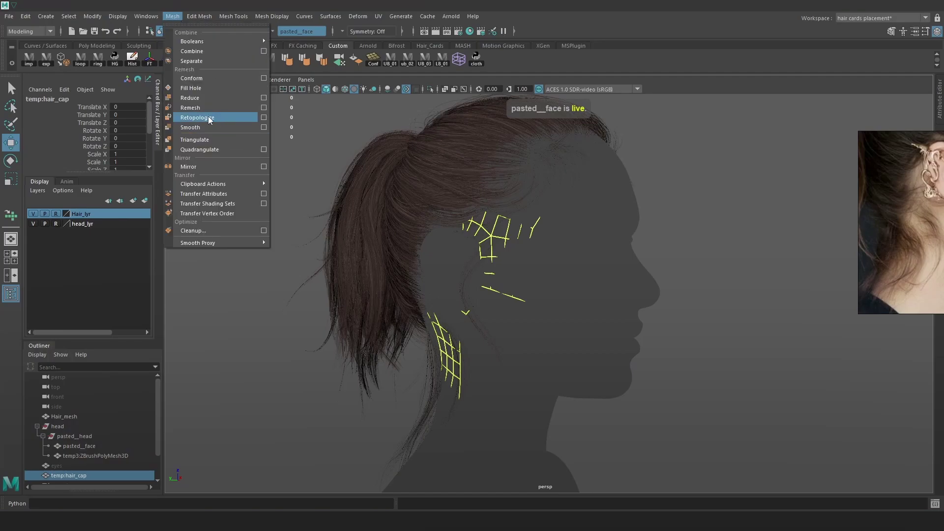
left_click(200, 79)
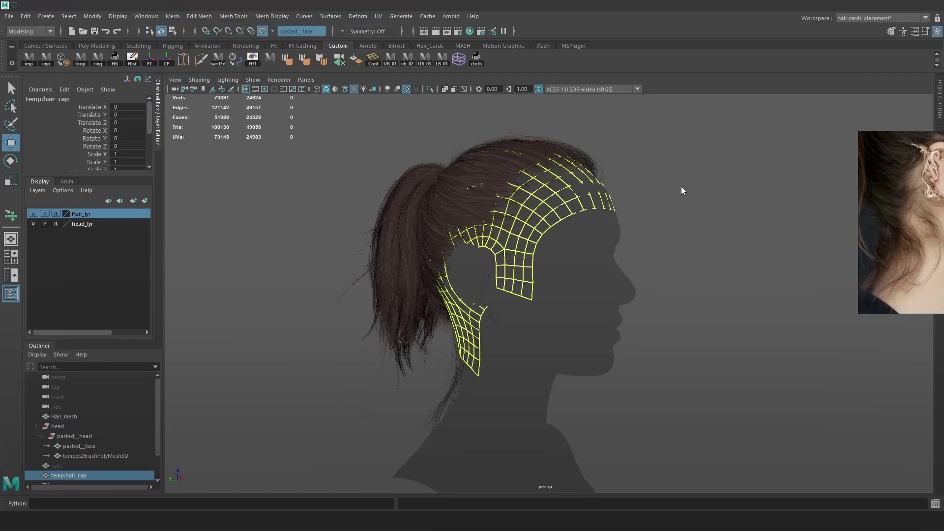
Turn off the live surface and offset all of the hair_cap vertices slightly with the Move tool.
right_click_drag(681, 185, 609, 189)
left_click_drag(737, 436, 273, 39)
left_click(263, 29)
left_click_drag(545, 261, 591, 228)
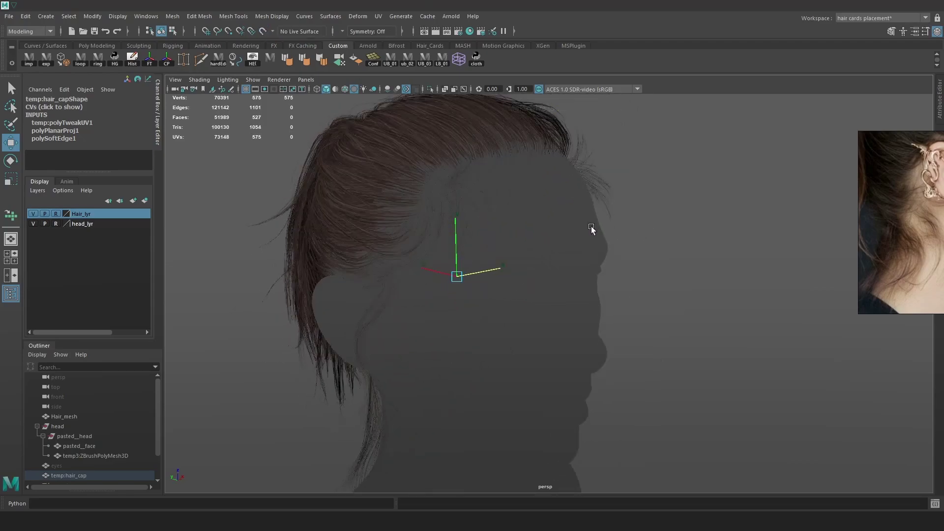
Examine how closely the hair cap follows the head, in wireframe and textured display.
key("4")
right_click_drag(576, 227, 622, 330, "alt")
left_click_drag(621, 330, 678, 322, "alt")
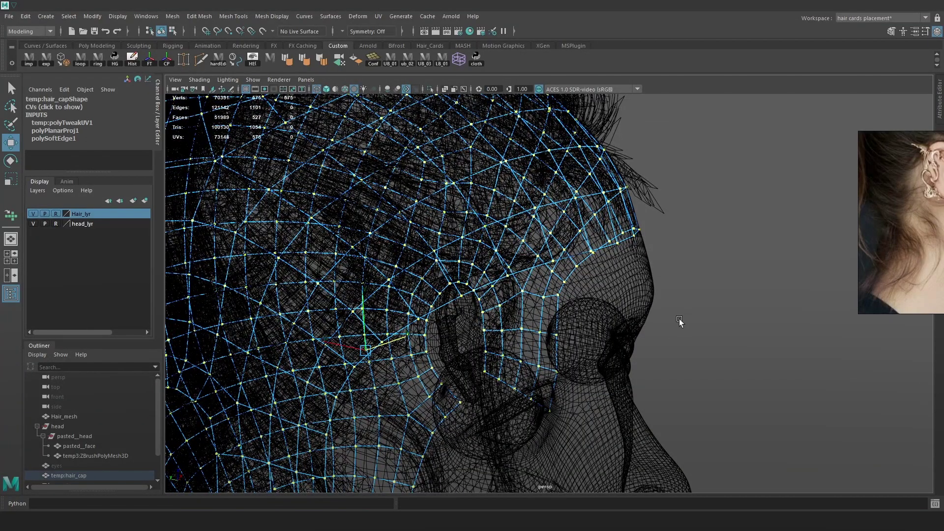
key("6")
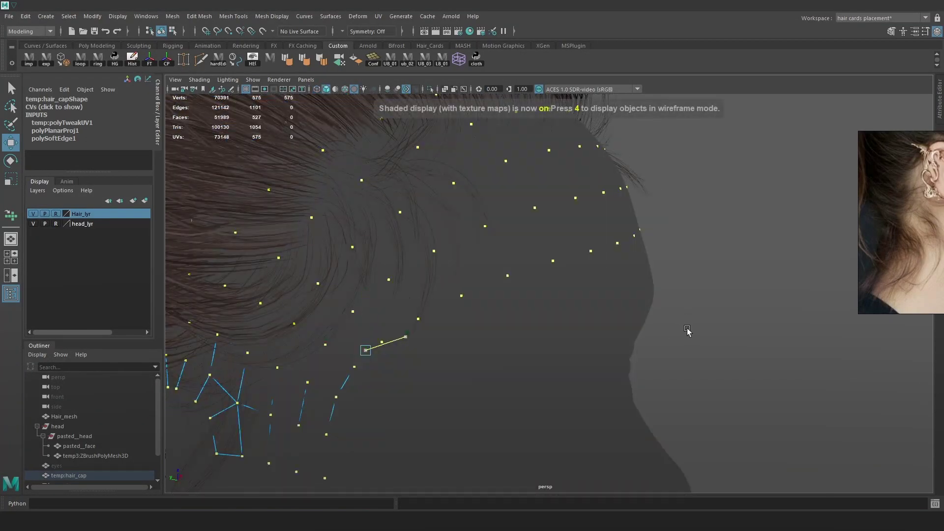
right_click_drag(653, 291, 593, 275, "alt")
left_click_drag(664, 293, 545, 300, "alt")
right_click_drag(546, 300, 638, 339, "alt")
left_click(710, 322)
left_click_drag(711, 323, 607, 308, "alt")
right_click_drag(686, 410, 590, 360, "alt")
Nudge all hair_cap vertices slightly again, check the fit in wireframe and return to object mode with textured display.
left_click_drag(682, 424, 274, 77)
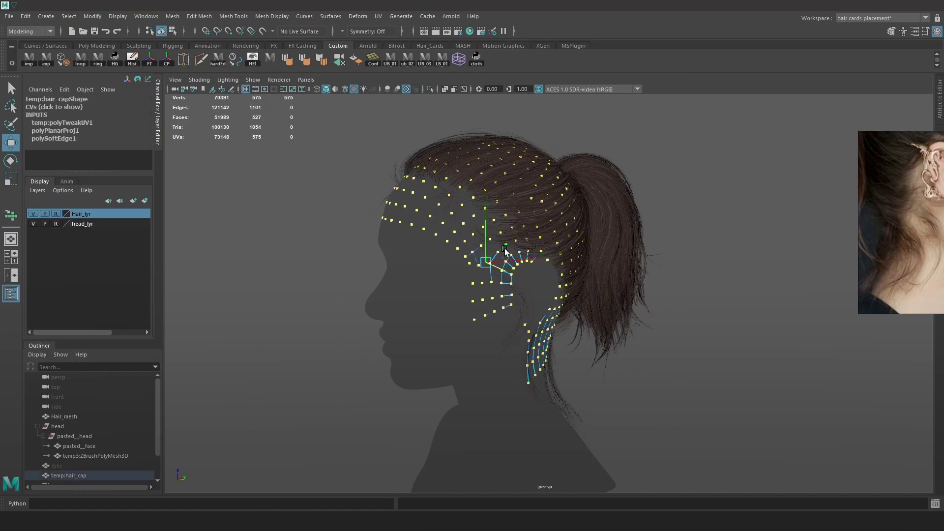
left_click_drag(506, 271, 507, 273)
right_click_drag(509, 272, 555, 256, "alt")
left_click_drag(619, 250, 635, 233, "alt")
key("4")
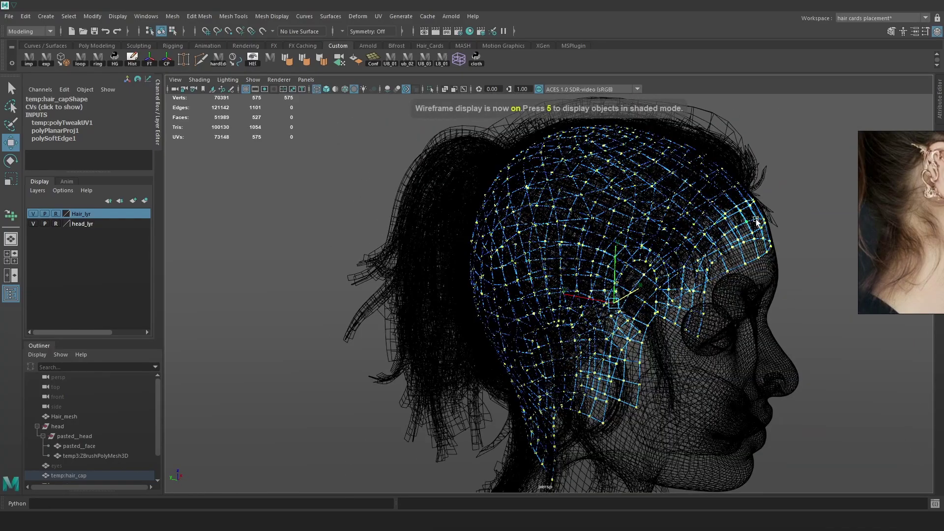
middle_click_drag(750, 220, 615, 264, "alt")
right_click_drag(615, 263, 687, 321, "alt")
left_click_drag(686, 321, 671, 297, "alt")
right_click_drag(618, 241, 665, 226)
left_click(709, 272)
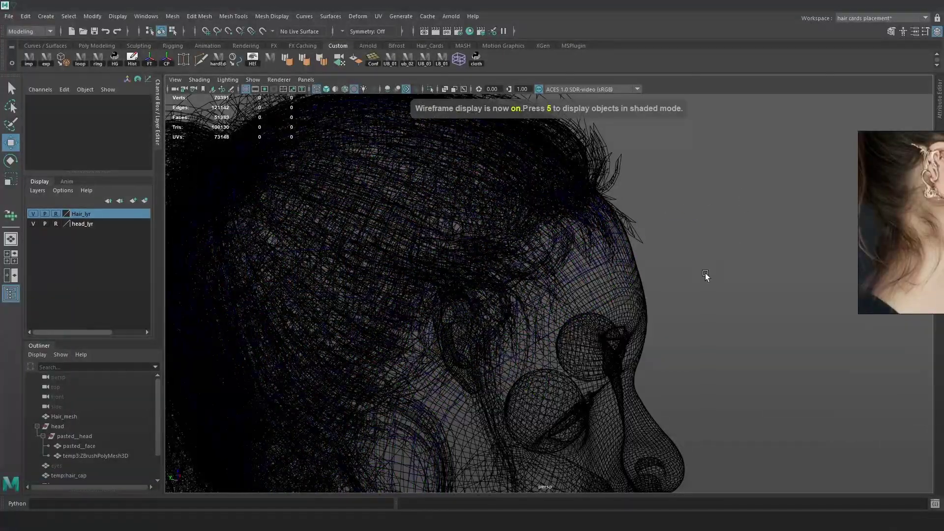
right_click_drag(709, 274, 594, 275, "alt")
key("6")
Delete the temp and temp3 namespaces in the Namespace Editor while keeping their objects.
left_click_drag(327, 105, 174, 374, "alt")
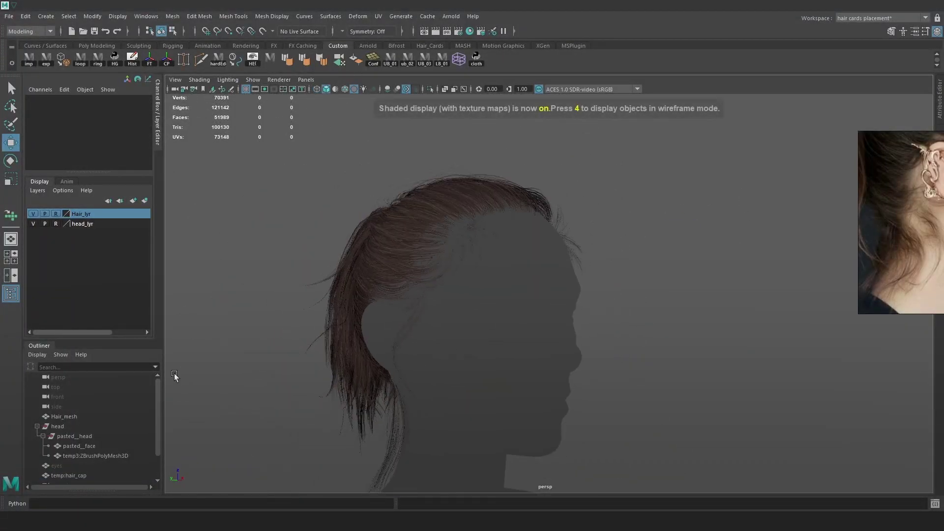
left_click(37, 427)
left_click(69, 446)
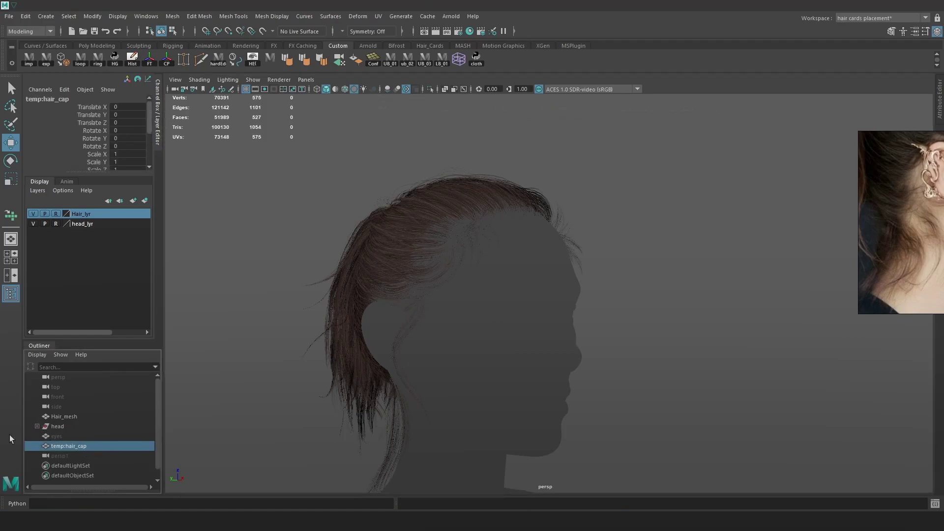
left_click(151, 17)
mouse_move(211, 51)
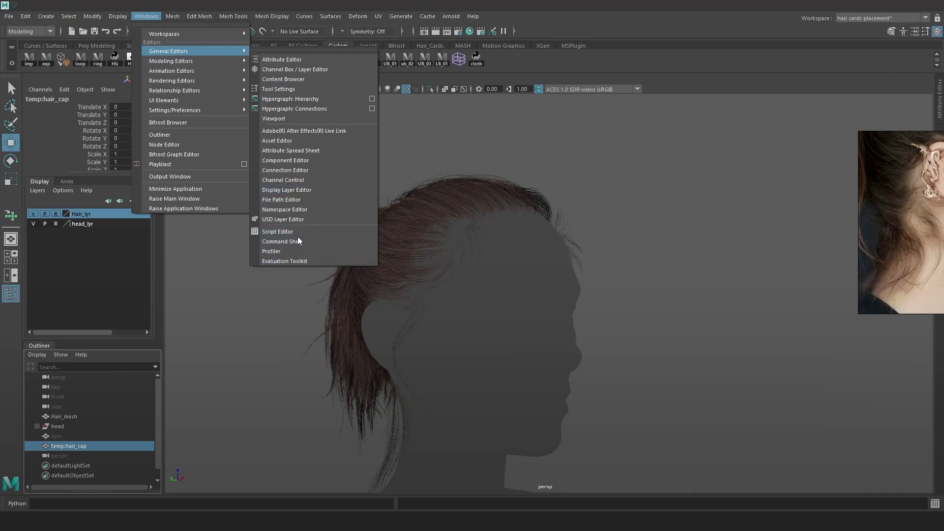
left_click(301, 210)
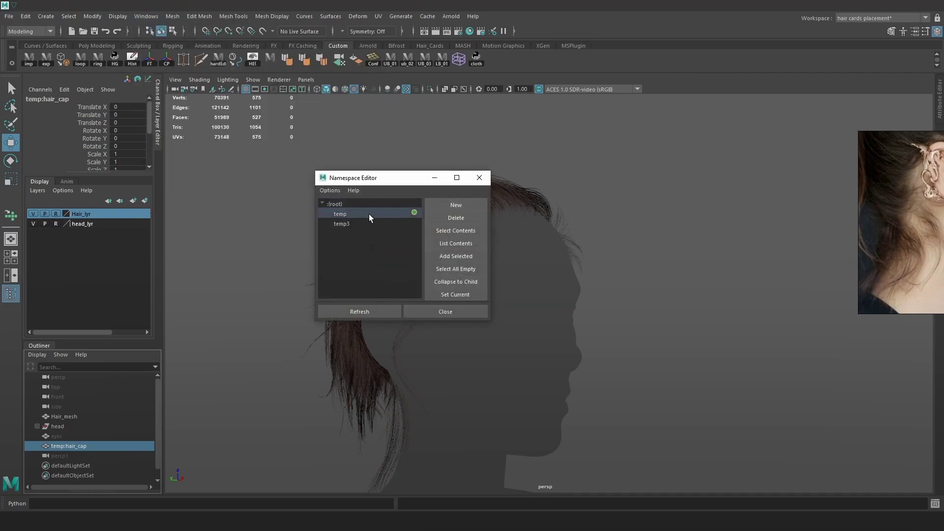
left_click(448, 218)
left_click(389, 236)
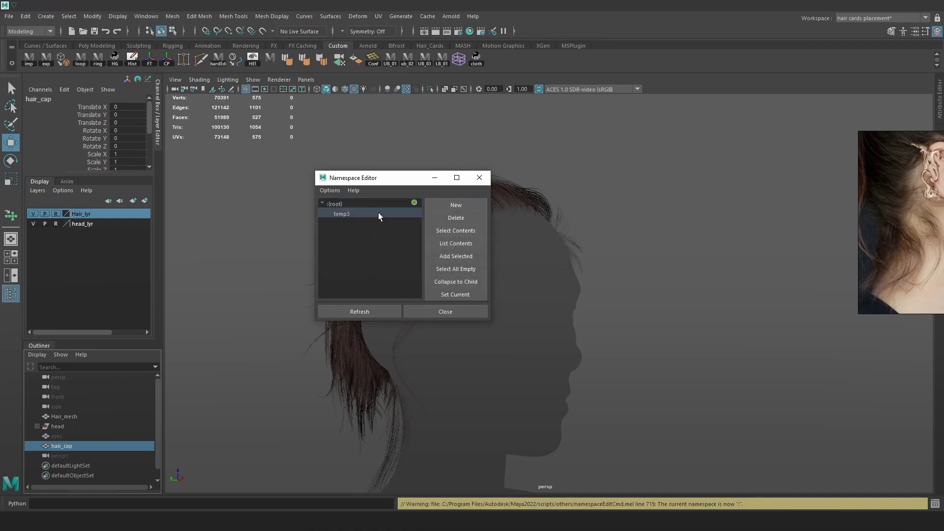
left_click(441, 217)
left_click(414, 261)
left_click(481, 178)
Create a new display layer from the selected hair_cap mesh.
scroll(594, 249, "down", 2)
middle_click_drag(640, 297, 642, 256, "alt")
scroll(367, 363, "up", 1)
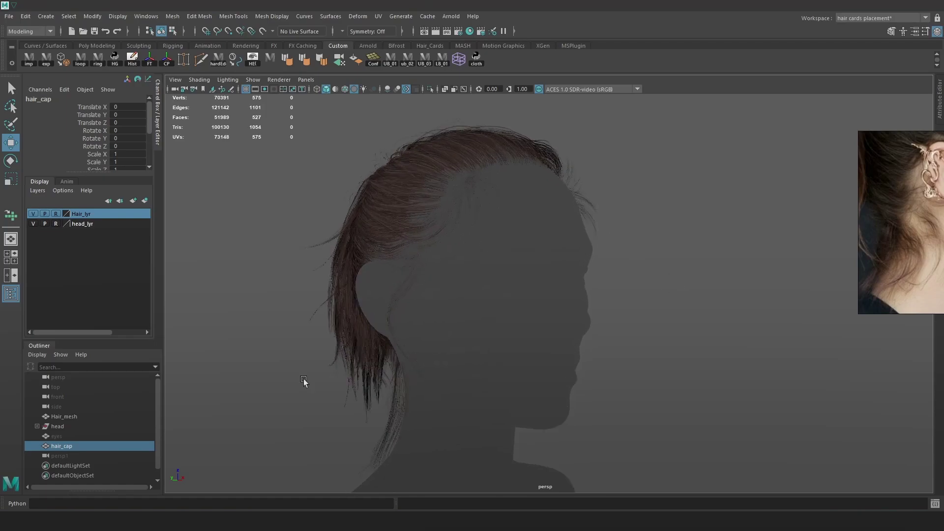
left_click(34, 192)
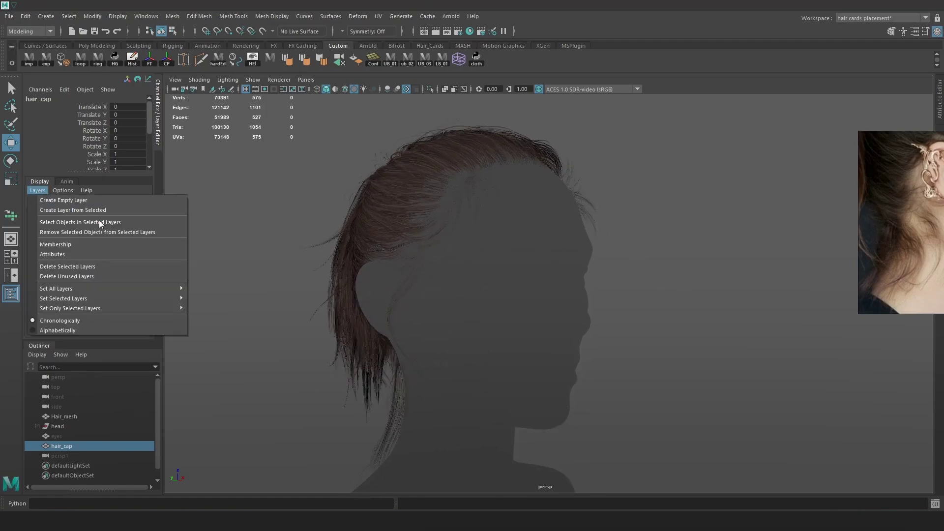
left_click(97, 213)
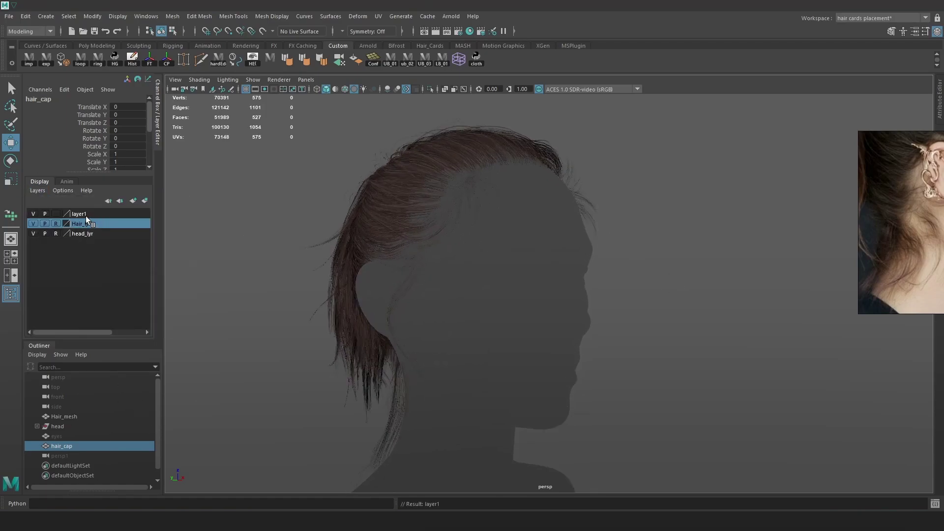
Rename the new display layer hair_cap_lyr, clear the selection and save the scene.
double_click(85, 216)
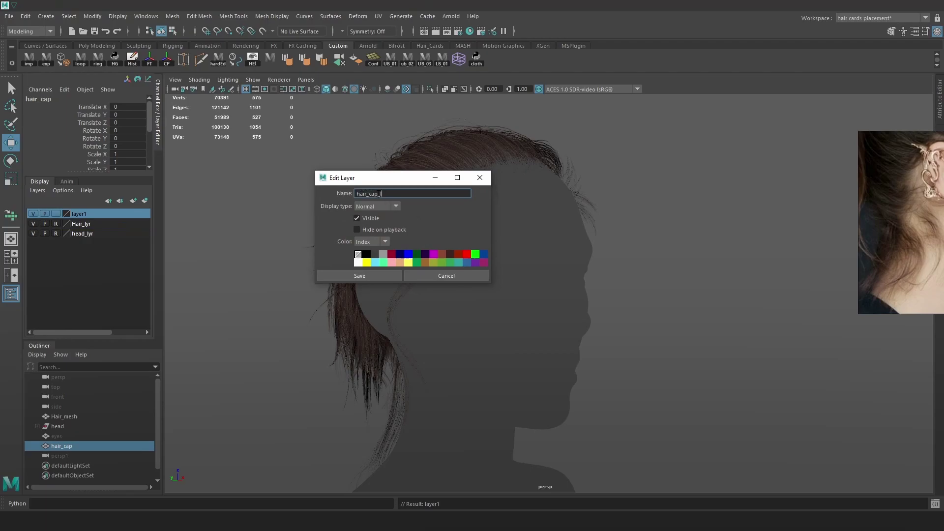
left_click(381, 276)
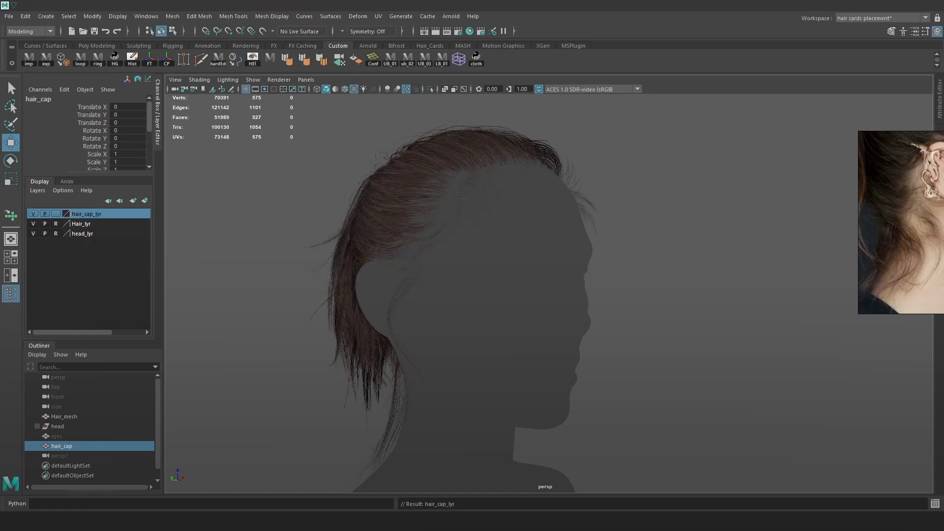
right_click_drag(635, 231, 690, 259, "alt")
left_click(690, 259)
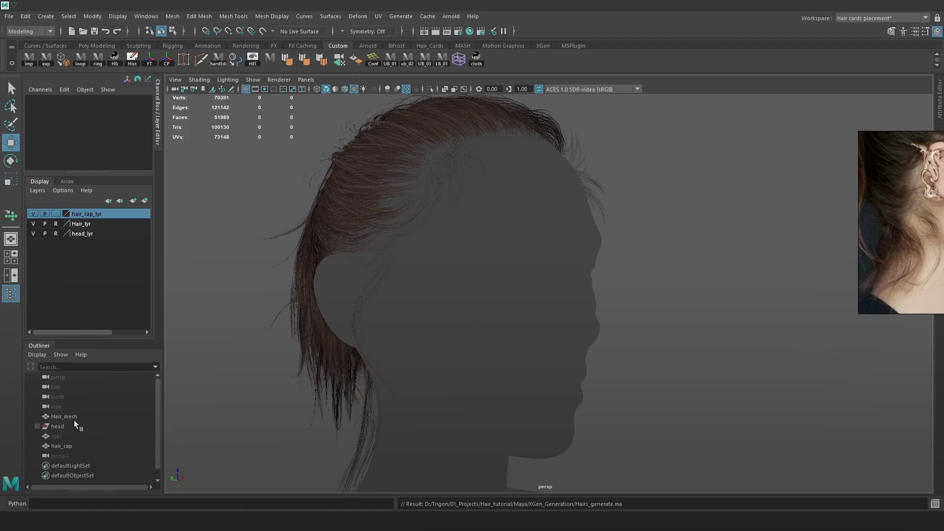
Unhide the eyes mesh and export it to the temporary OBJ file.
left_click(67, 446)
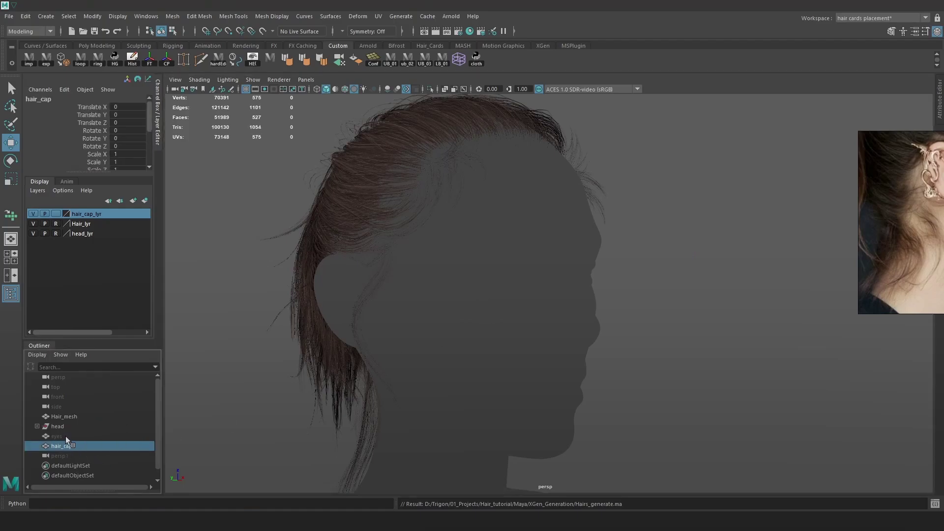
left_click(98, 439)
key("shift+h")
left_click_drag(593, 274, 556, 270, "alt")
key("f")
left_click_drag(671, 295, 650, 305, "alt")
right_click_drag(652, 309, 546, 258, "alt")
middle_click_drag(546, 258, 536, 212, "alt")
right_click_drag(536, 212, 565, 274, "alt")
left_click(49, 63)
Switch to ZBrush, import the exported eyes mesh and ZRemesh it with the Half and Legacy (2018) options.
key("alt+Tab")
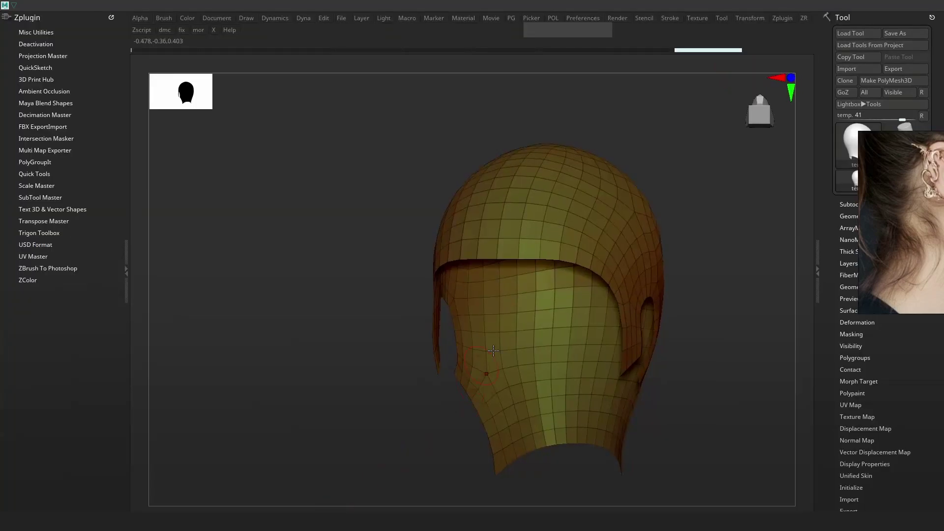
key("ctrl+i")
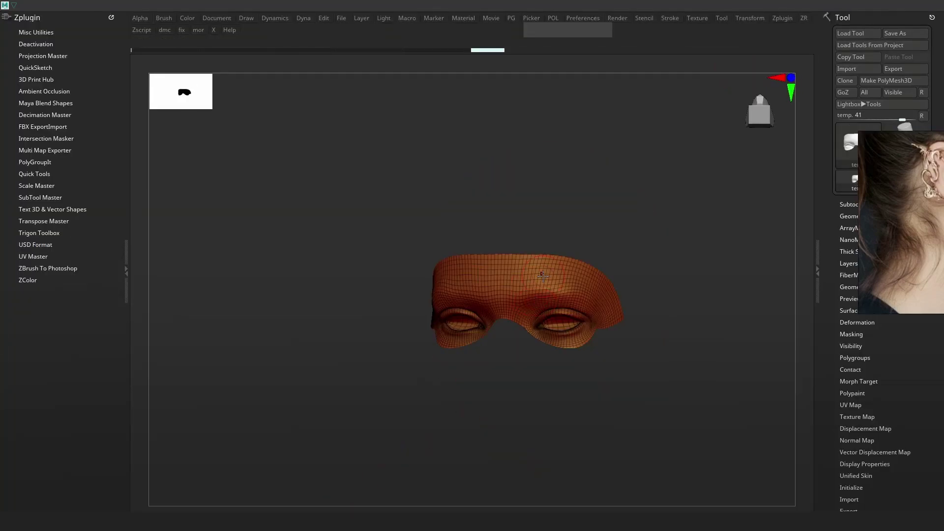
right_click_drag(523, 270, 536, 277)
key("z")
left_click(500, 303)
left_click(503, 281)
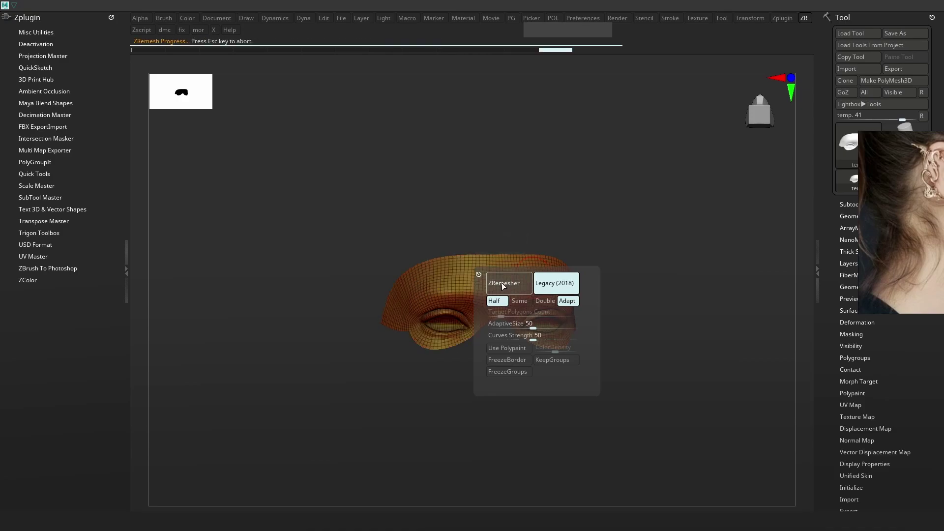
Regroup the remeshed eye mesh into one polygroup, run ZRemesher on it again and check its topology.
right_click_drag(511, 236, 537, 307, "ctrl")
key("z")
left_click(513, 313)
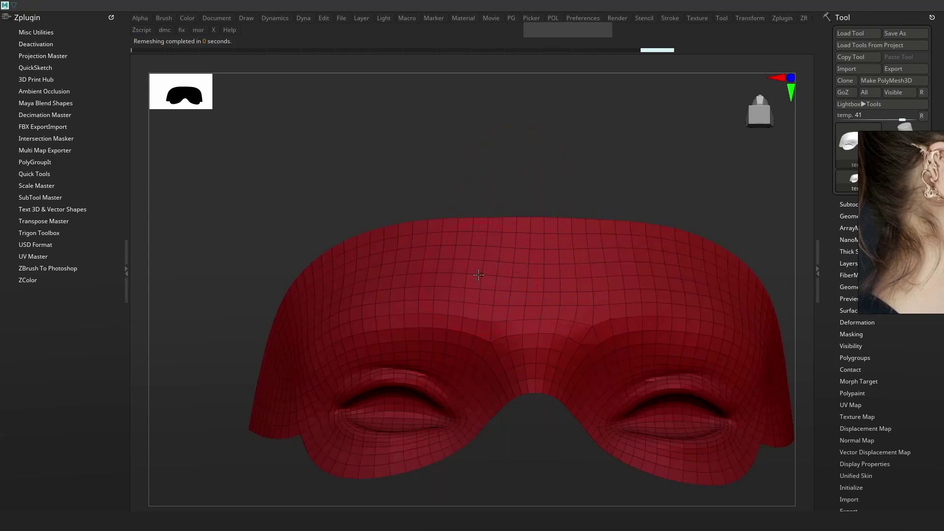
right_click_drag(480, 278, 484, 293)
key("ctrl+w")
key("z")
left_click(491, 285)
left_click(464, 289)
mouse_move(570, 270)
right_mouse_down("ctrl")
mouse_move(571, 261)
mouse_move(525, 261)
mouse_move(560, 278)
right_mouse_up("ctrl")
key("shift+f")
key("shift+f")
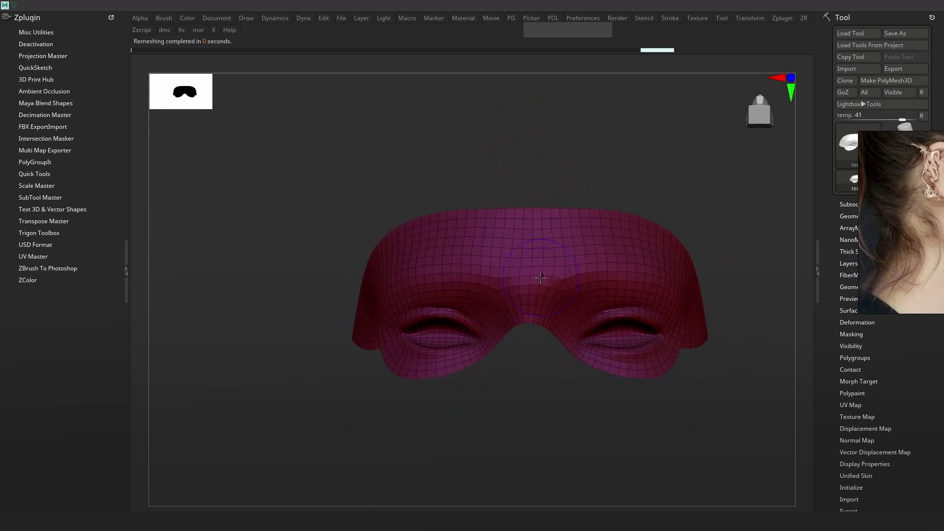
Switch back to Maya and replace the original eyes mesh with the imported remeshed version.
key("alt+Tab")
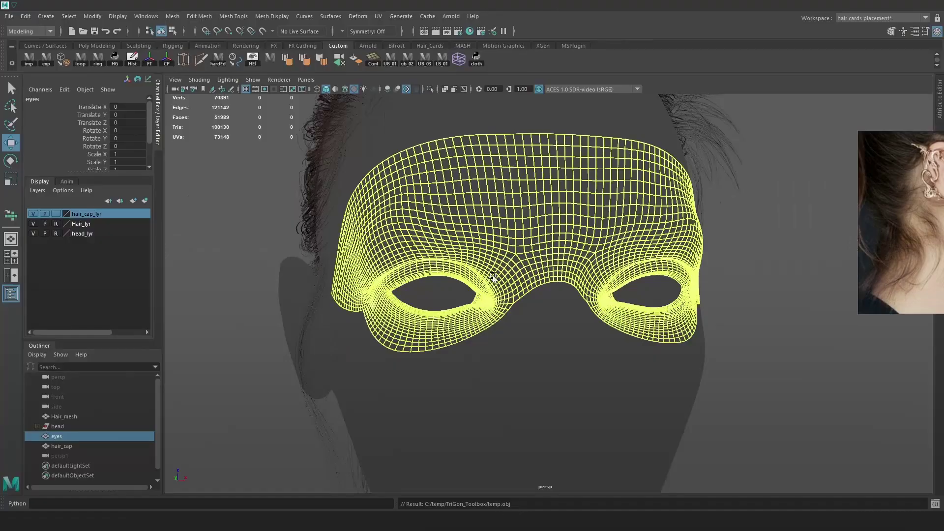
key("Delete")
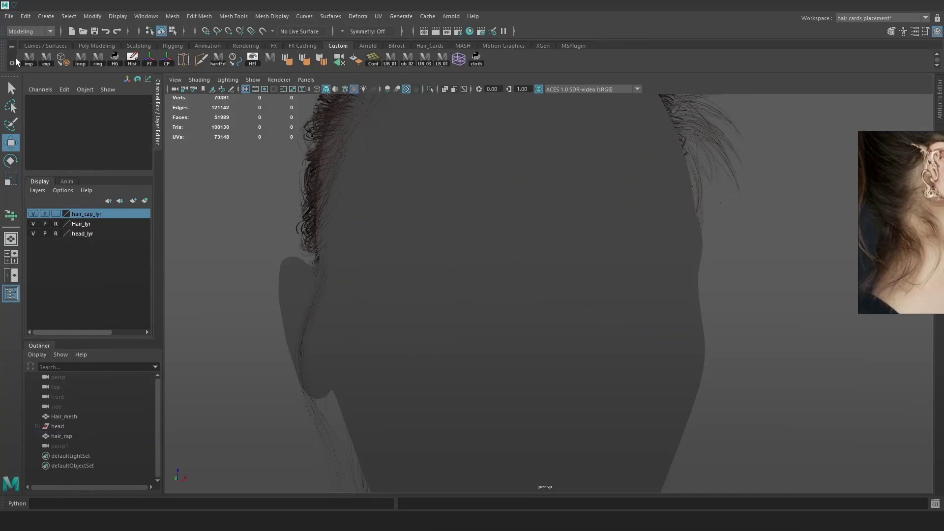
left_click(32, 60)
left_click(527, 273)
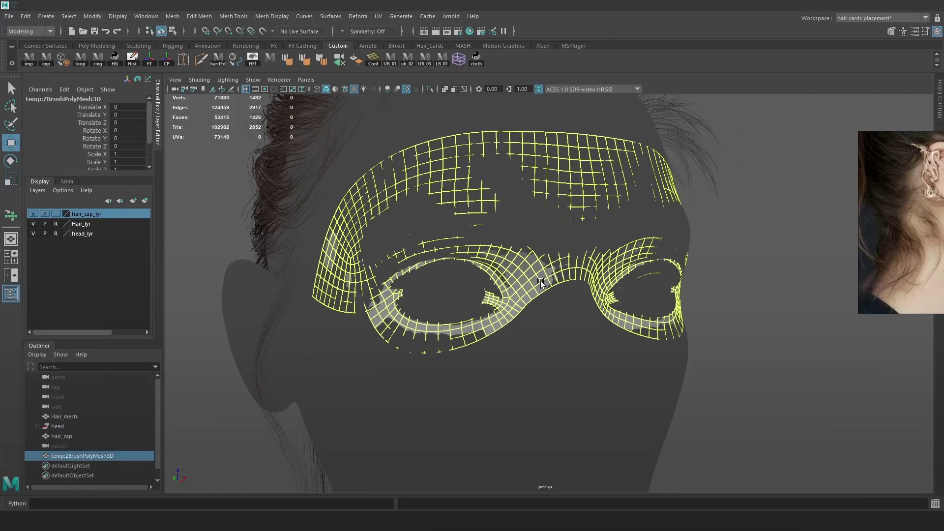
left_click_drag(539, 282, 551, 323, "alt")
left_click(550, 323)
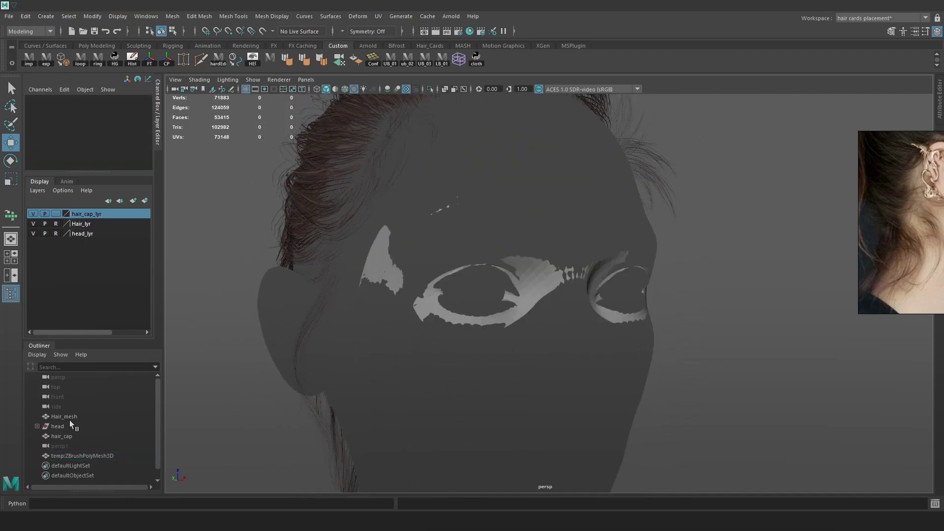
Make the pasted__face mesh inside the head group a live surface.
right_click_drag(327, 368, 407, 399, "alt")
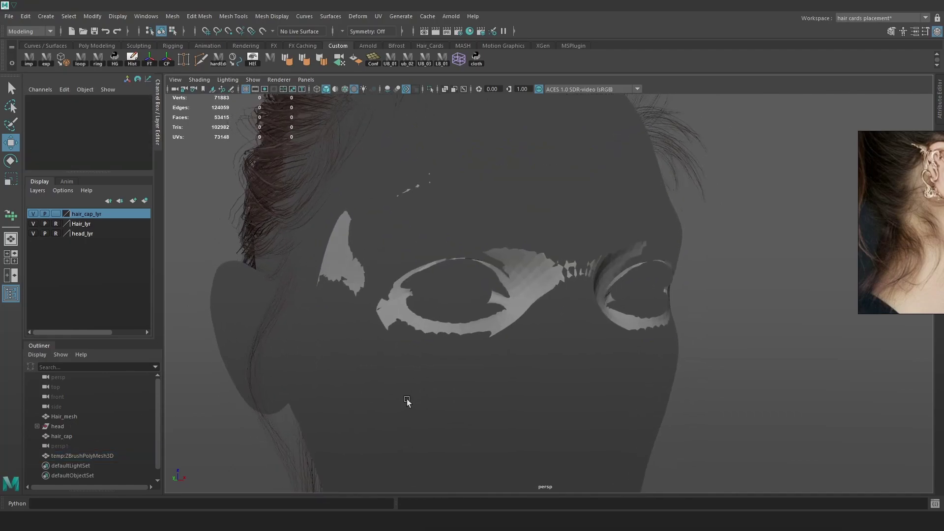
left_click(59, 436)
left_click(60, 417)
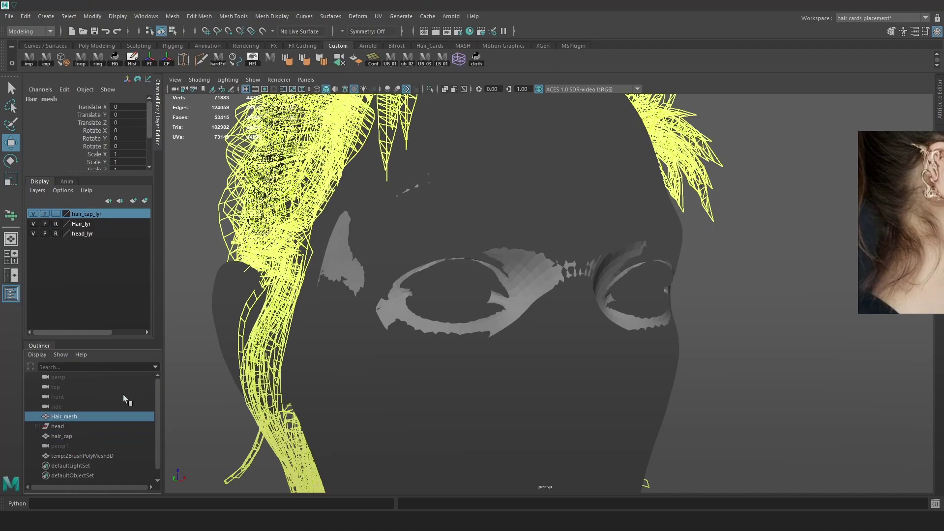
left_click(37, 427)
left_click(82, 448)
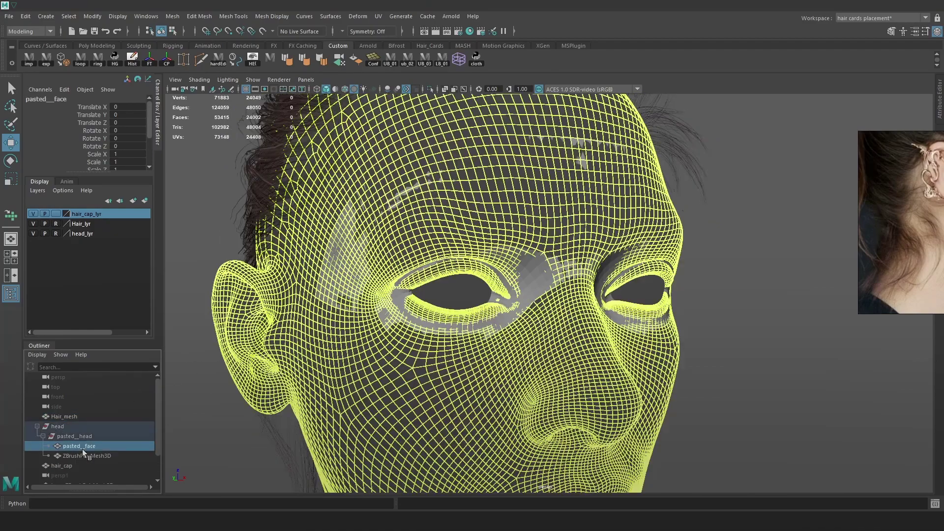
left_click(261, 32)
Conform the imported eye-area mesh to the live face surface.
left_click(518, 260)
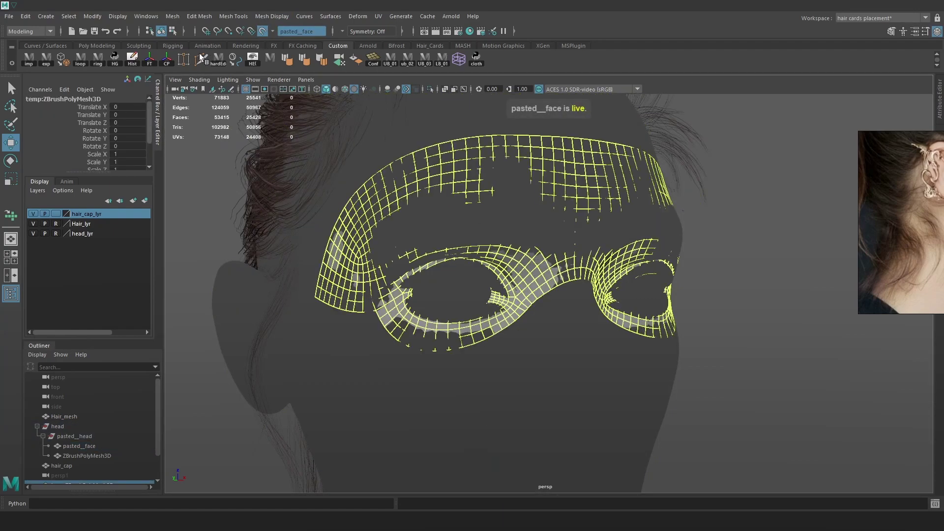
left_click(173, 16)
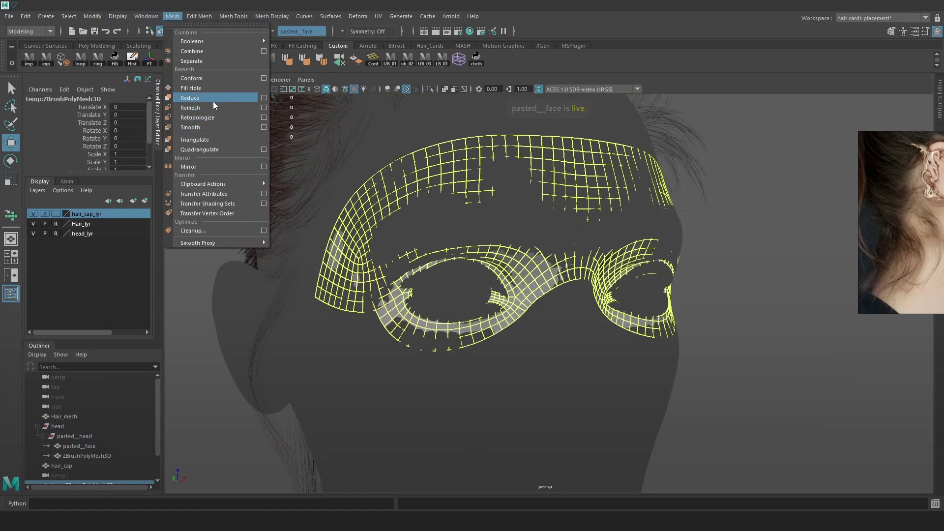
left_click(203, 81)
Turn off the live surface and nudge all vertices of the eye-area mesh slightly off the face, returning to object mode.
right_click_drag(710, 214, 683, 202)
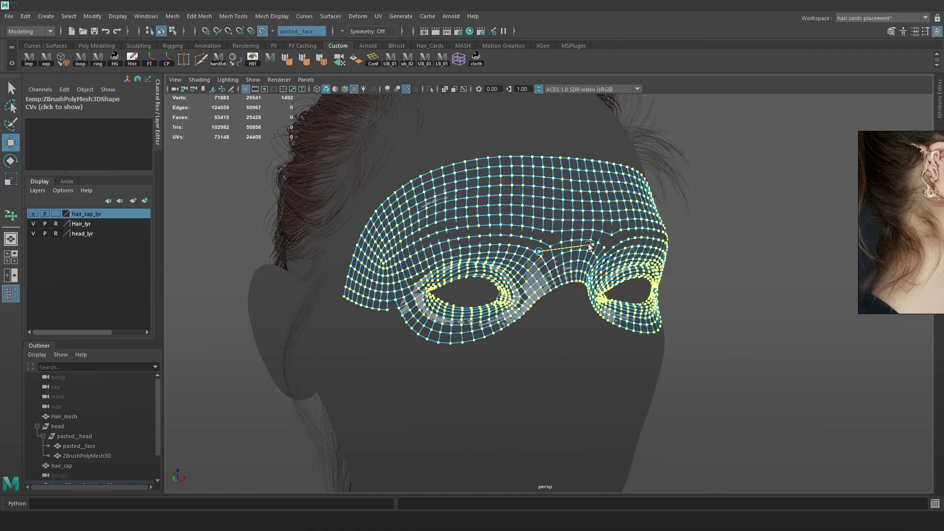
left_click(263, 31)
scroll(501, 138, "up", 5)
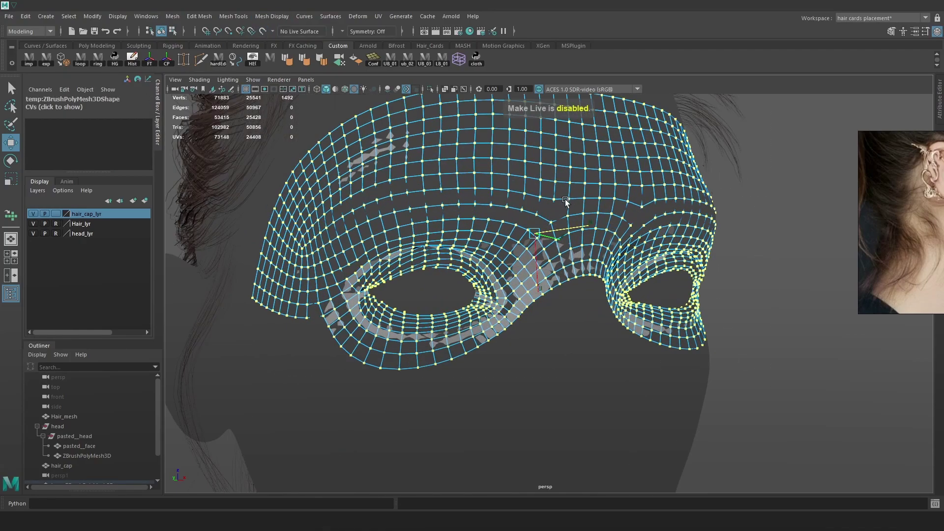
mouse_move(584, 219)
left_mouse_down()
mouse_move(509, 226)
mouse_move(581, 215)
left_mouse_up()
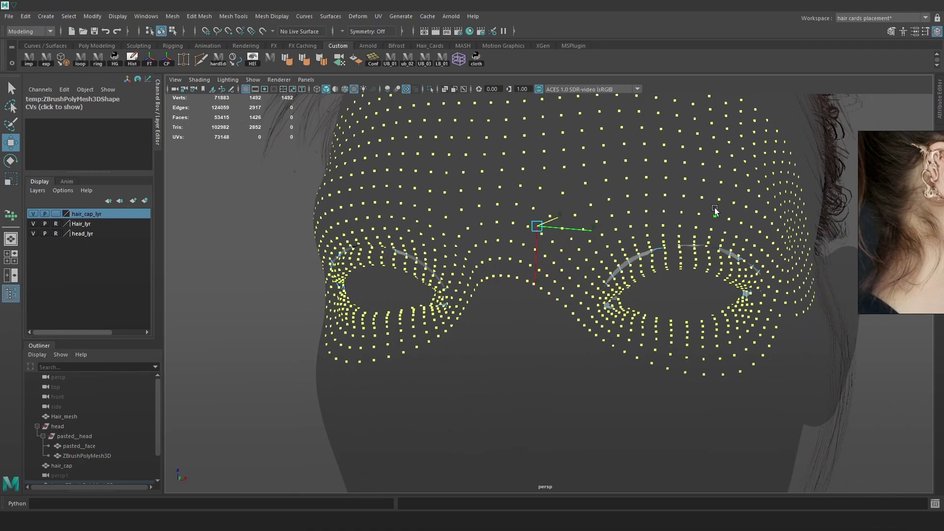
right_click_drag(553, 192, 696, 181)
left_click_drag(624, 320, 648, 321, "alt")
left_click(247, 325)
Isolate the remeshed eye-area mesh and soften its edges.
left_click(420, 265)
left_click(430, 89)
left_click_drag(538, 413, 492, 295, "alt")
left_click(272, 16)
left_click(293, 112)
Assign a material to the isolated eye-area mesh.
key("space")
left_click(495, 300)
mouse_move(586, 347)
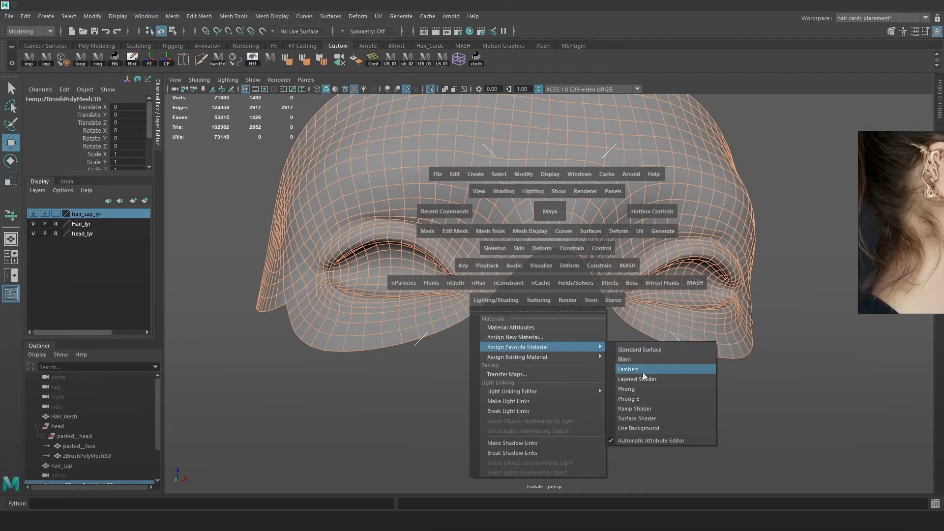
left_click(640, 405)
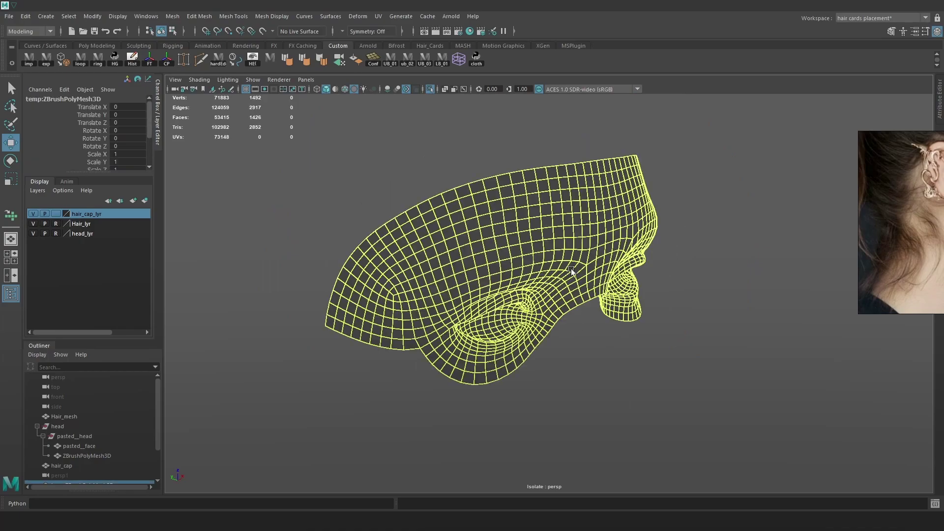
Rename the imported temp:ZBrushPolyMesh3D mesh efe in the Outliner.
scroll(95, 420, "down", 2)
left_click(146, 16)
left_click(108, 447)
double_click(108, 447)
type("efe")
key("Return")
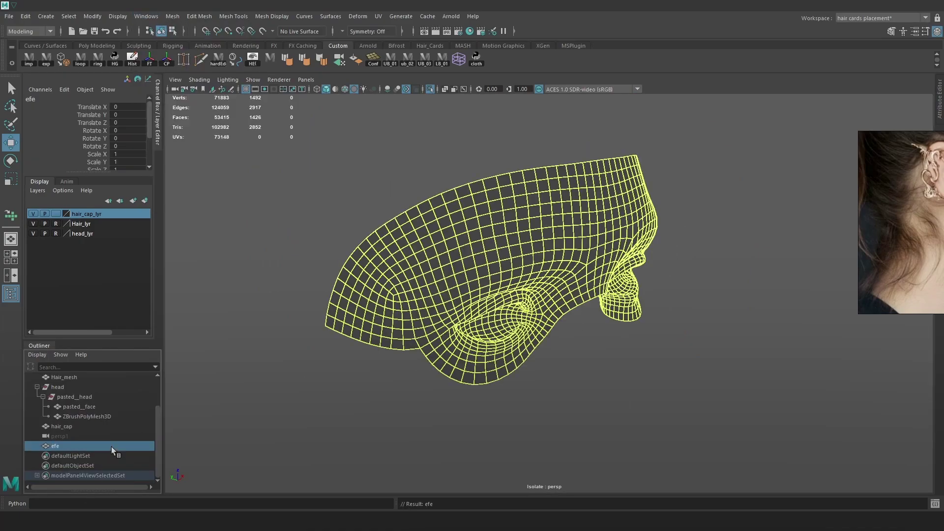
Delete the temp namespace in the Namespace Editor while keeping its objects, and close the editor.
left_click(146, 17)
mouse_move(192, 61)
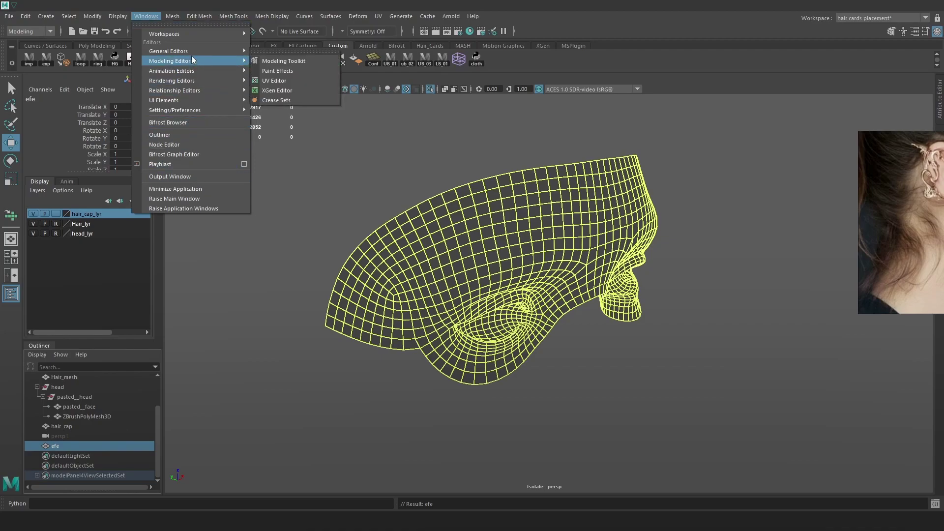
left_click(325, 209)
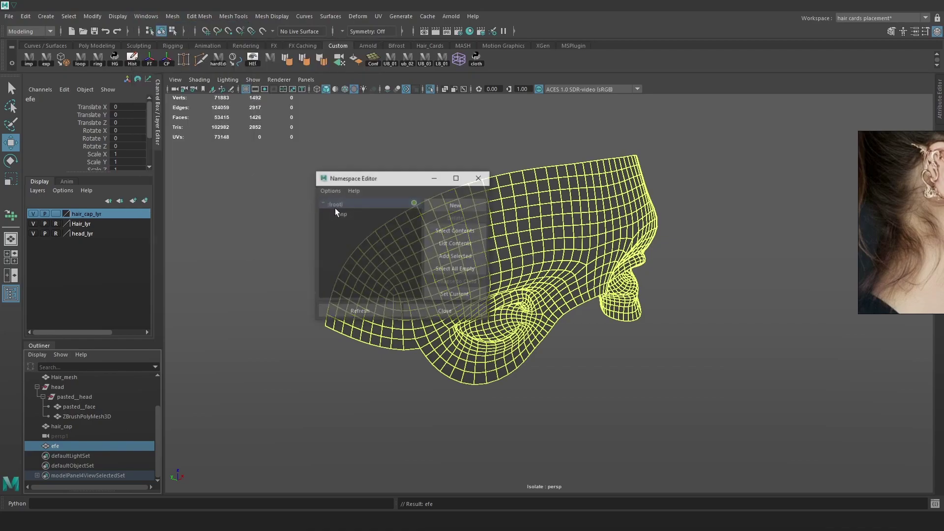
left_click(361, 215)
left_click(456, 218)
left_click(388, 265)
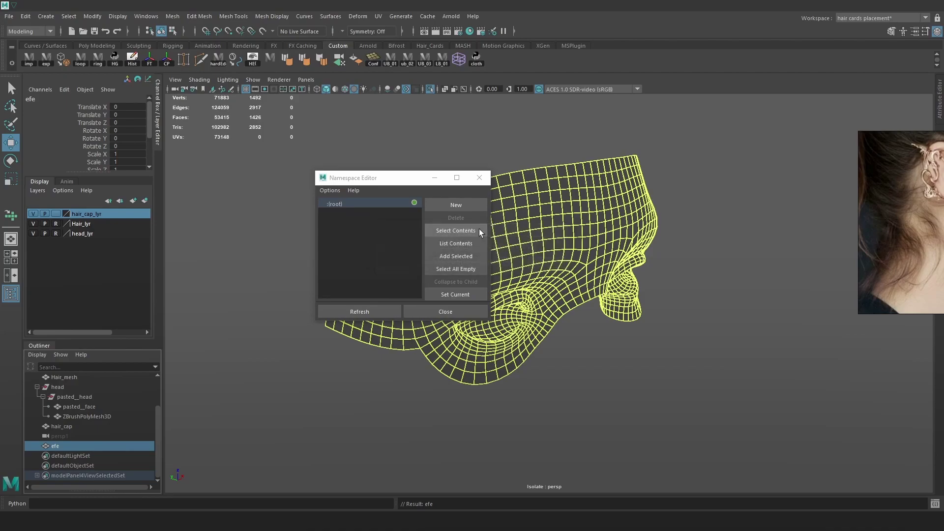
left_click(479, 178)
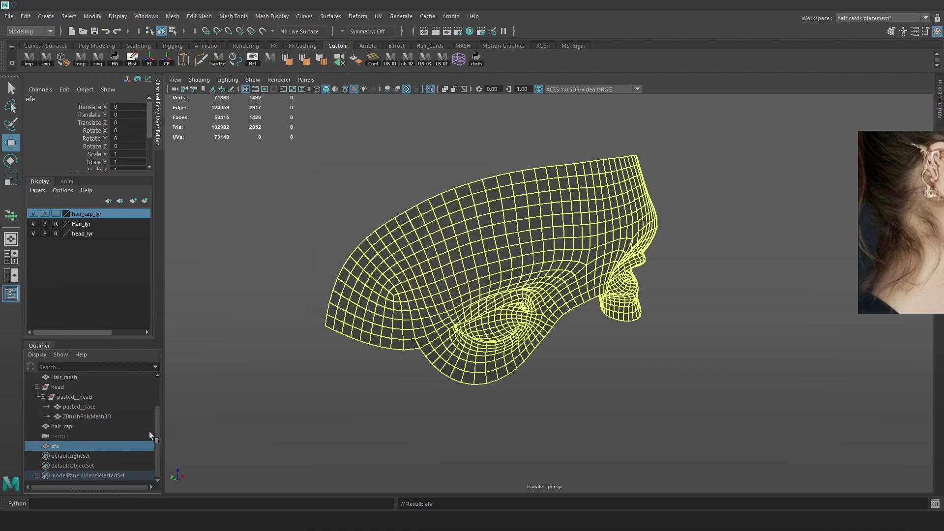
Rename the efe mesh eyebrows_cap.
double_click(100, 446)
type("e")
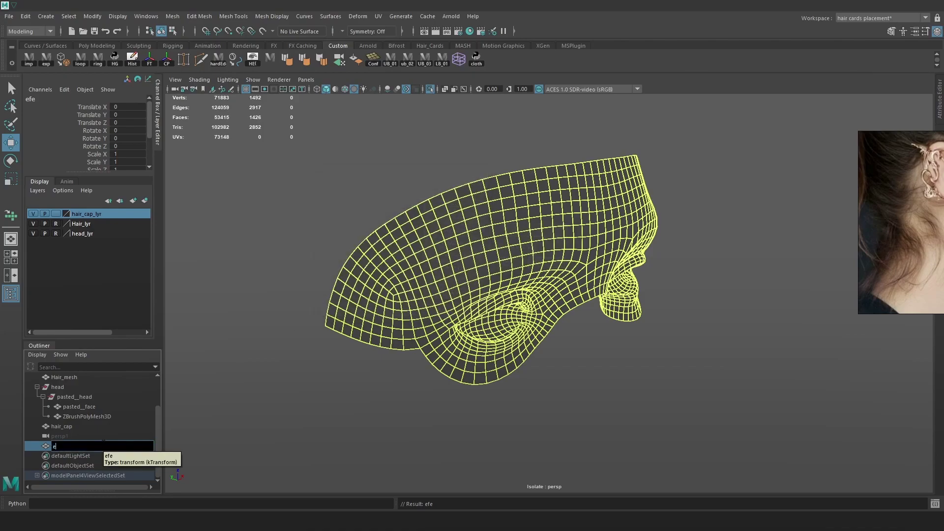
type("yebrows_cap")
key("Return")
Turn off the isolated view and reorder eyebrows_cap directly below Hair_mesh in the Outliner.
left_click(432, 91)
left_click_drag(667, 294, 587, 281, "alt")
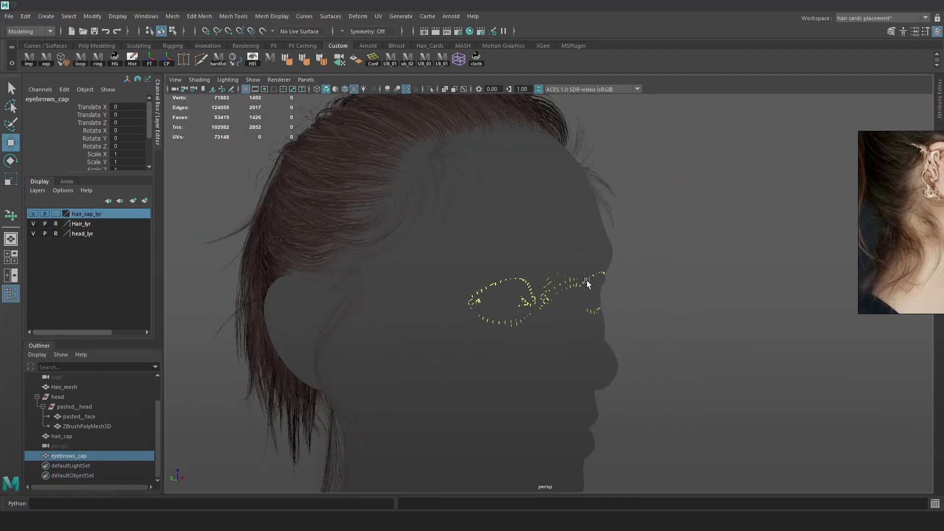
left_click(677, 287)
left_click(574, 286)
scroll(77, 455, "up", 2)
left_click_drag(91, 380, 89, 421)
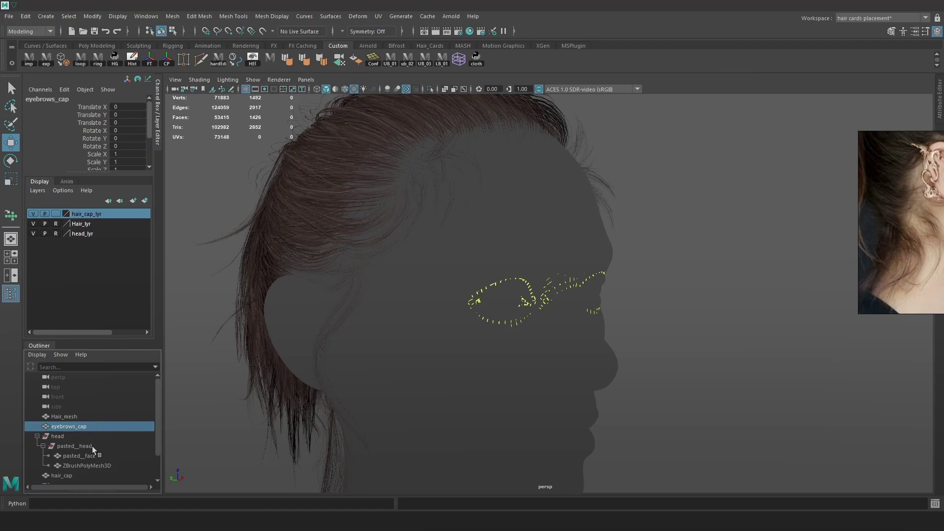
Create a new display layer from the selected eyebrows_cap mesh.
left_click(37, 190)
left_click(92, 210)
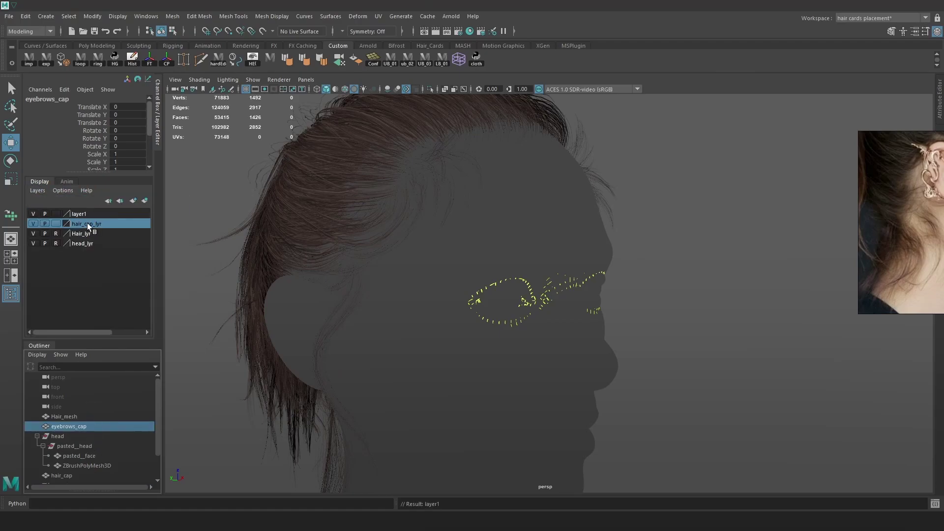
double_click(87, 223)
left_click(443, 275)
Rename the new display layer eyebrows_cap_lyr and clear the mesh selection.
double_click(98, 213)
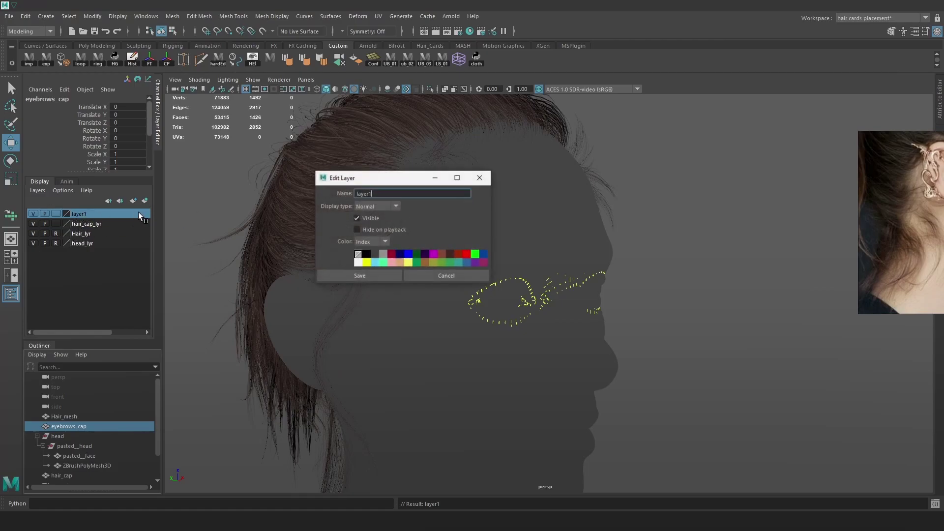
type("eyebrows_cap")
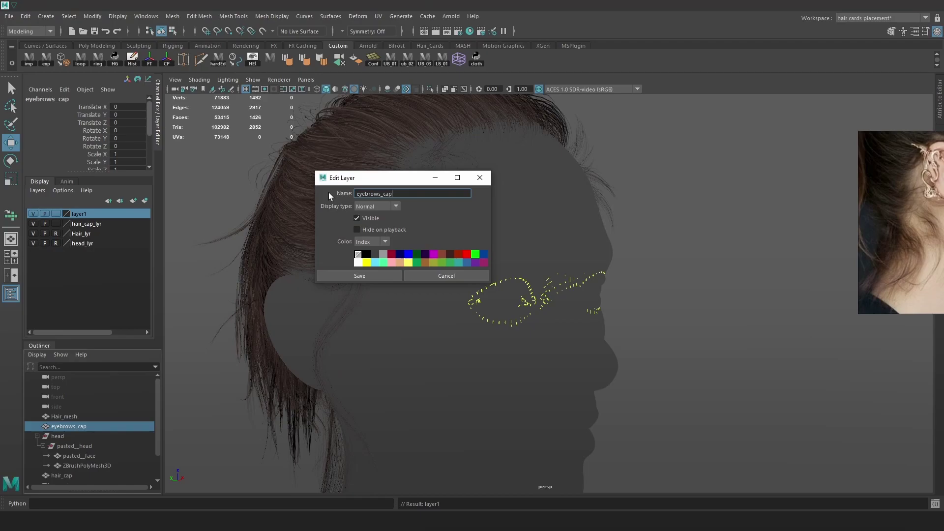
left_click(354, 275)
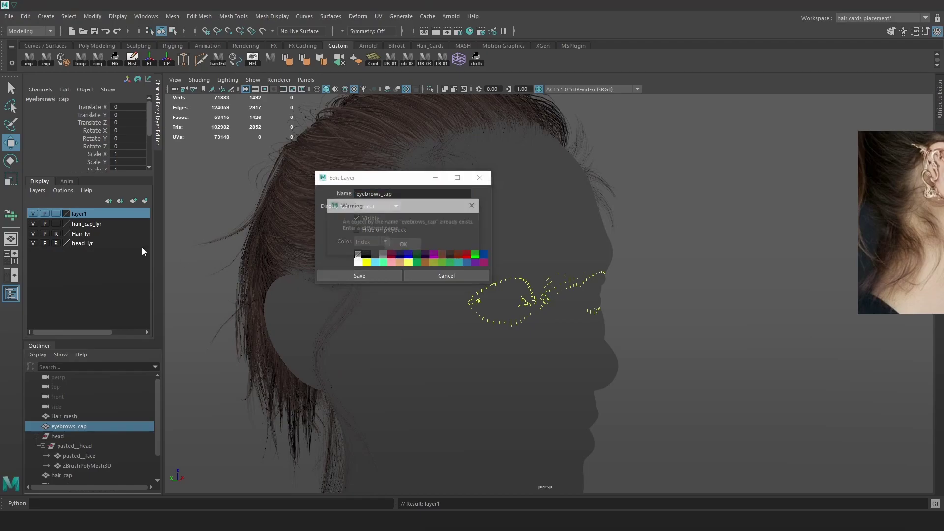
left_click(403, 245)
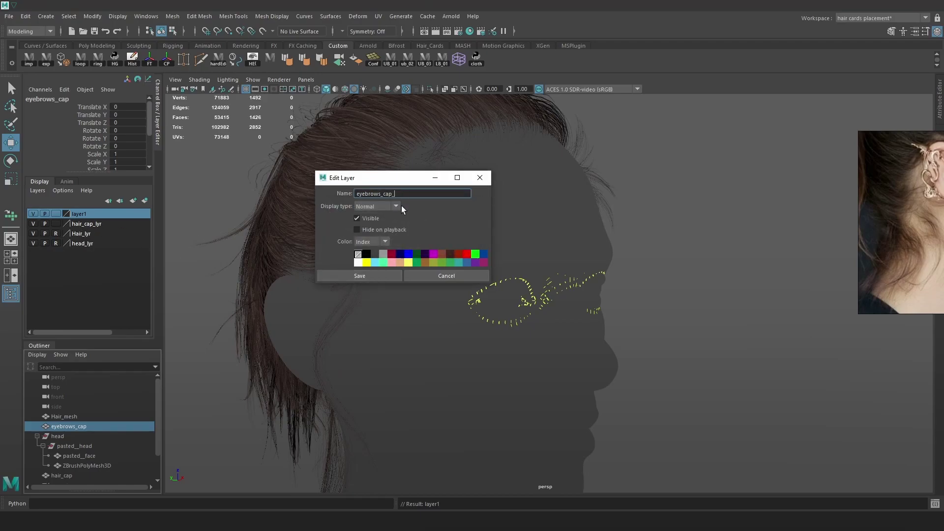
left_click(386, 276)
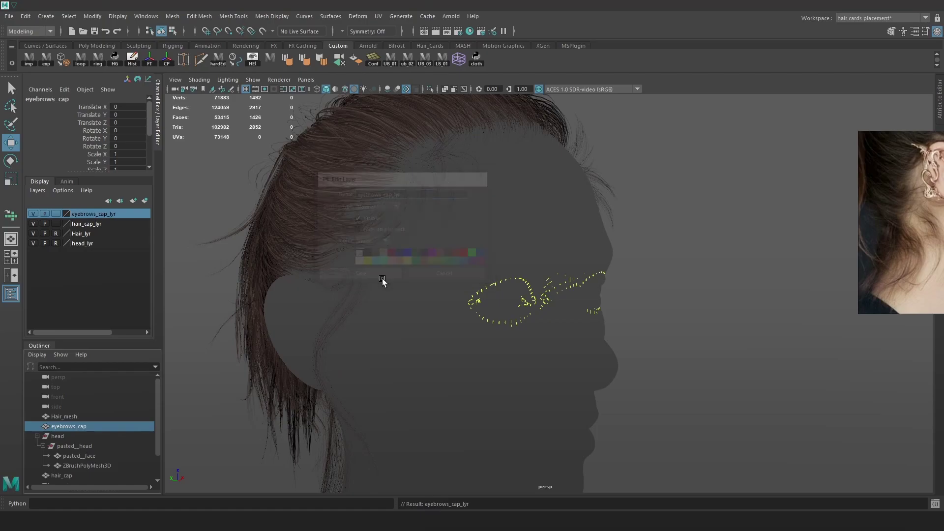
left_click(56, 214)
left_click(55, 214)
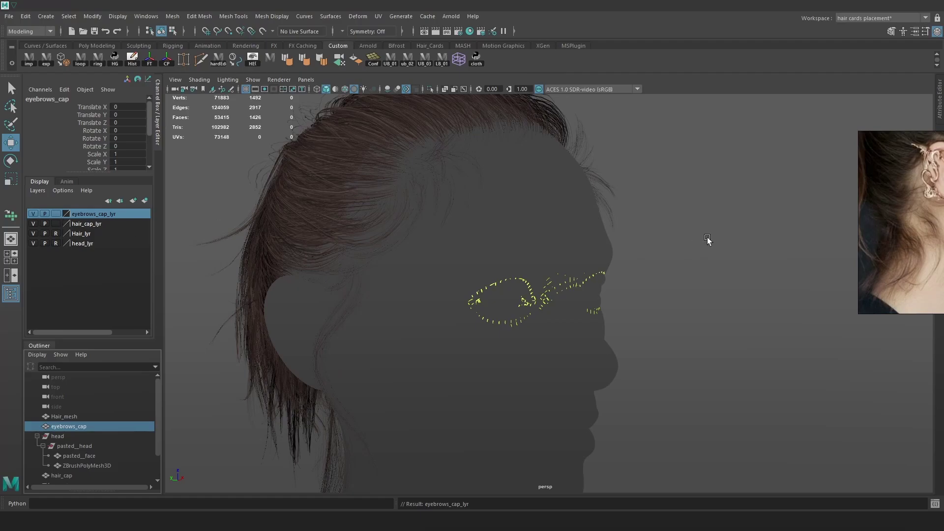
scroll(661, 254, "down", 3)
left_click(654, 237)
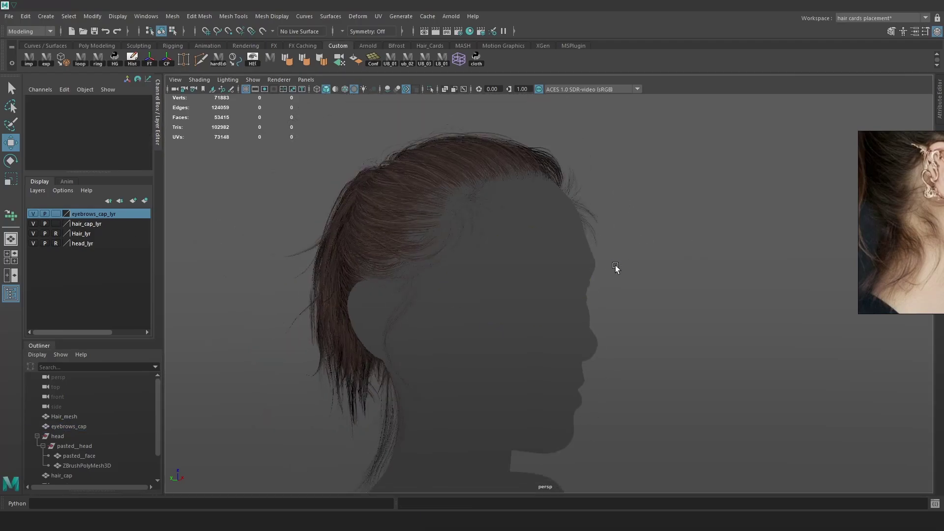
Save a backup copy of the scene as Hairs_generate_backup.ma in the parent Maya folder.
left_click(8, 16)
left_click(42, 66)
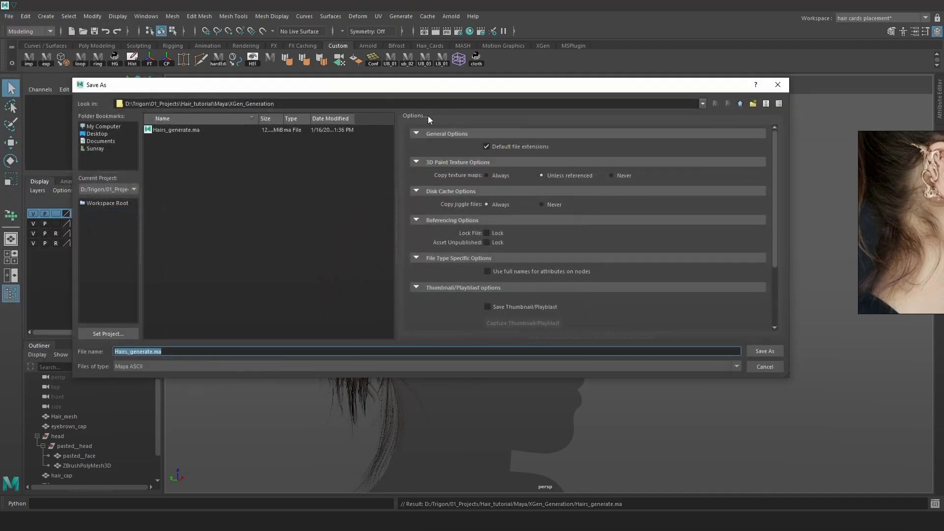
left_click(702, 104)
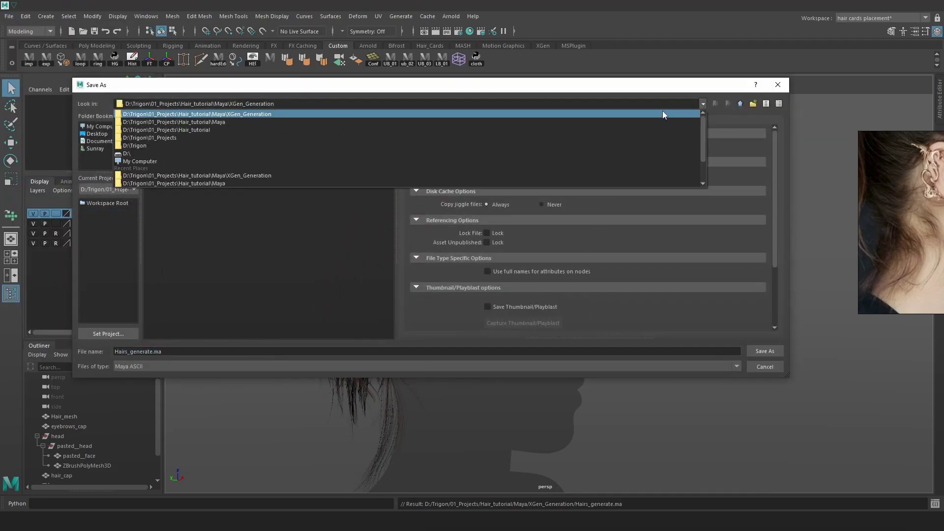
left_click(634, 120)
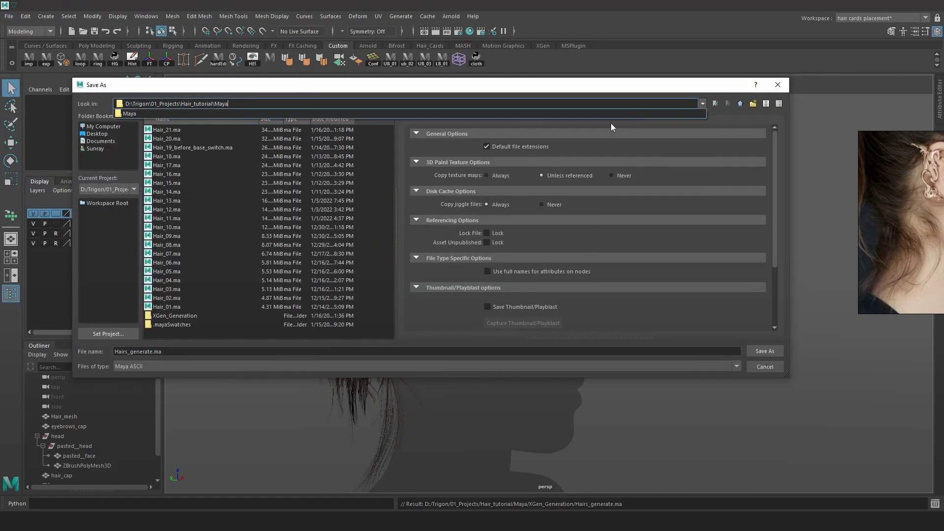
left_click(188, 350)
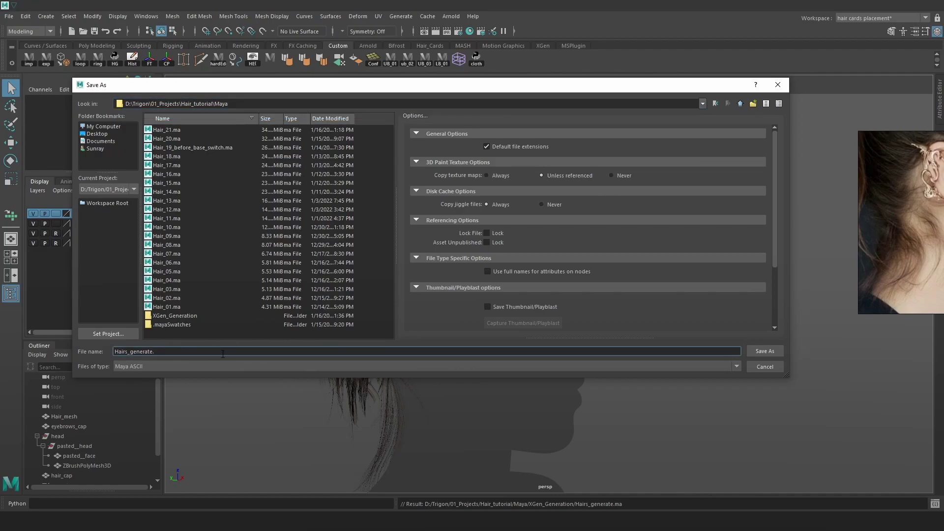
type("_backu")
left_click(770, 352)
scroll(647, 327, "up", 3)
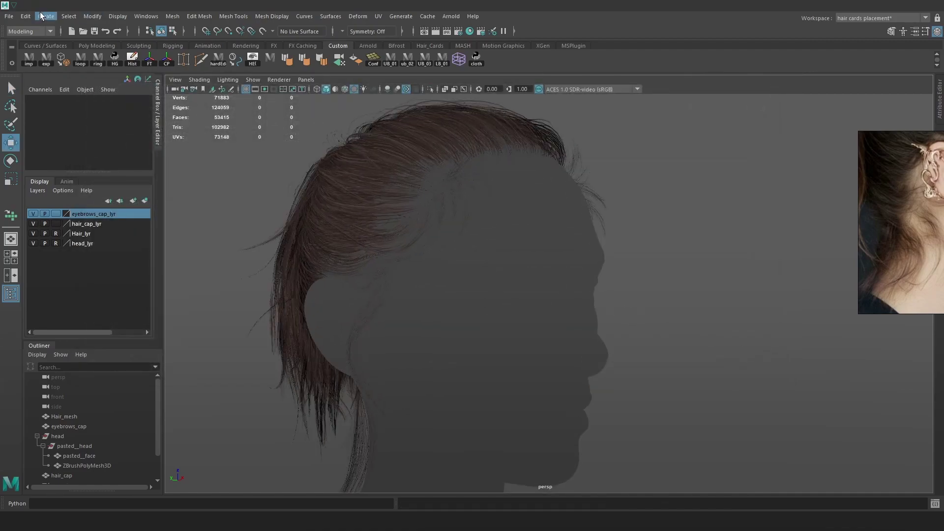
Save the scene back into the XGen_Generation folder, overwriting Hairs_generate.ma.
left_click(9, 17)
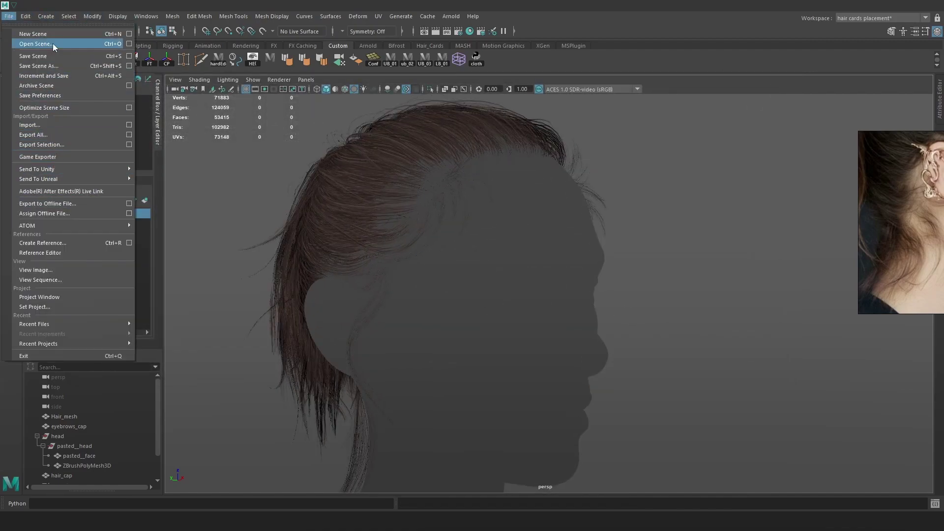
left_click(54, 66)
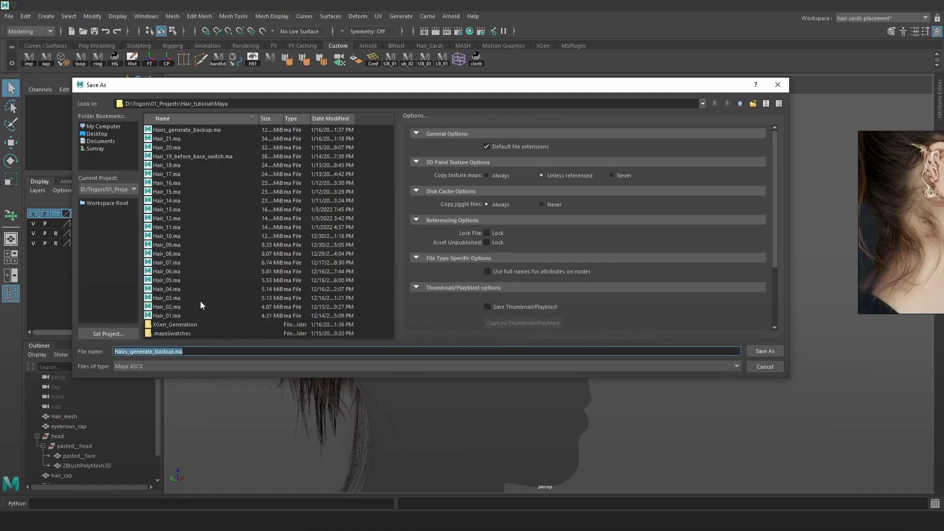
left_click(191, 325)
double_click(191, 326)
double_click(203, 131)
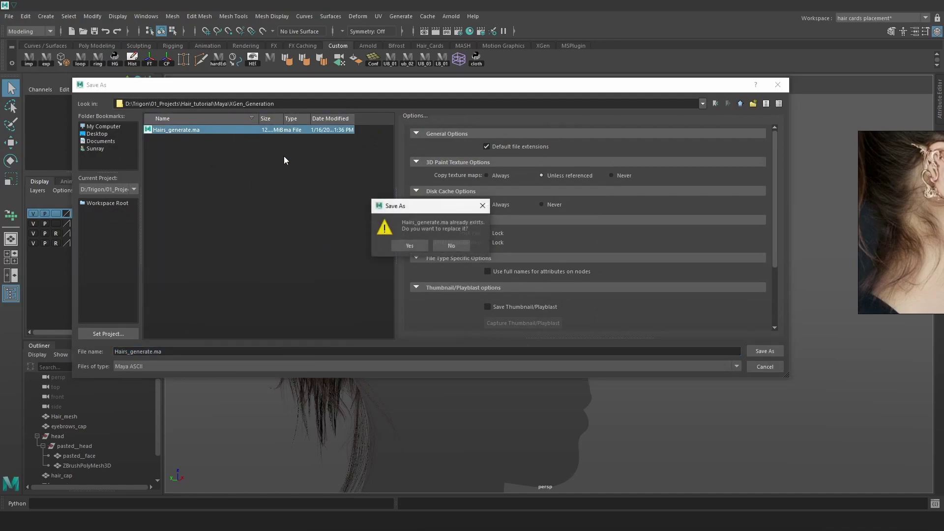
left_click(401, 245)
Collapse the head group in the Outliner and select the hair_cap mesh.
left_click_drag(607, 276, 515, 194, "alt")
mouse_move(603, 235)
left_mouse_down("alt")
mouse_move(619, 238)
mouse_move(607, 219)
left_mouse_up("alt")
right_click_drag(607, 219, 625, 221, "alt")
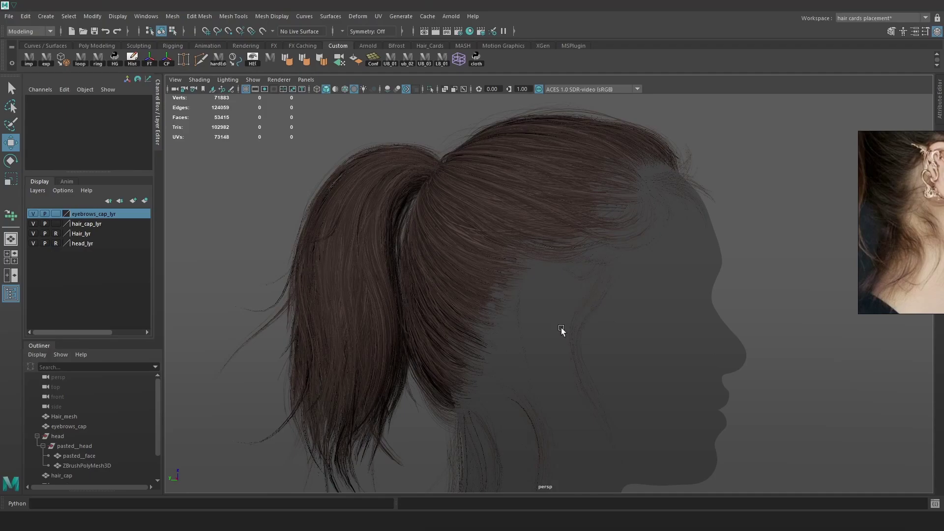
left_click(36, 436)
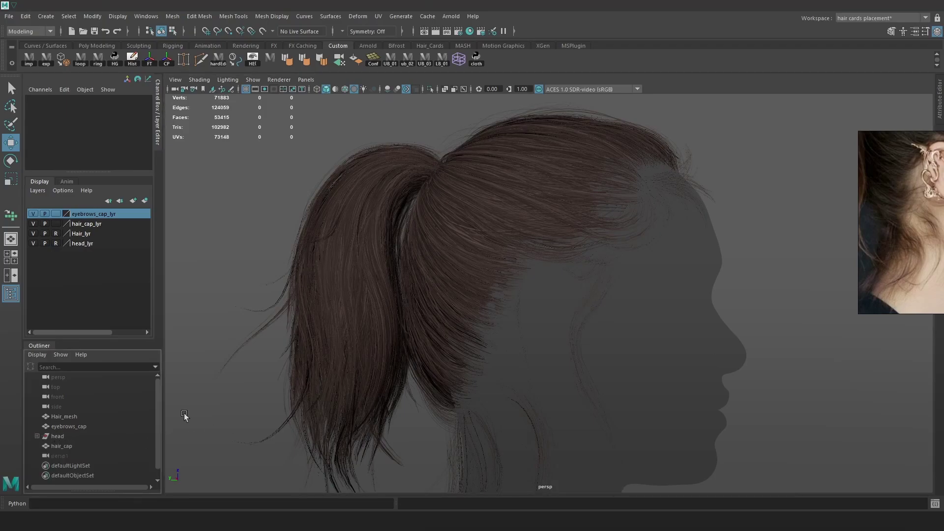
left_click(75, 426)
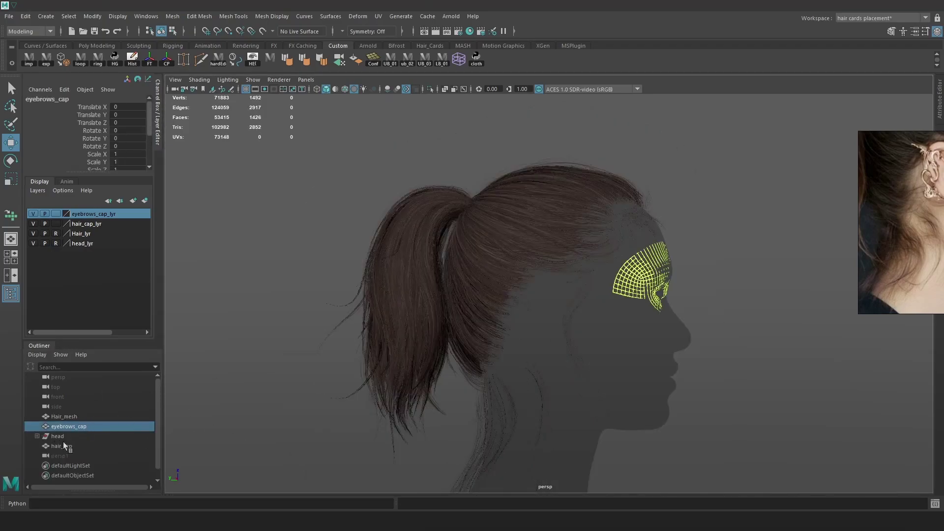
left_click(63, 443)
scroll(636, 282, "up", 5)
key("4")
key("5")
Shrink the floating reference image to a small thumbnail and park it in the viewport's corner.
left_click_drag(918, 194, 716, 153)
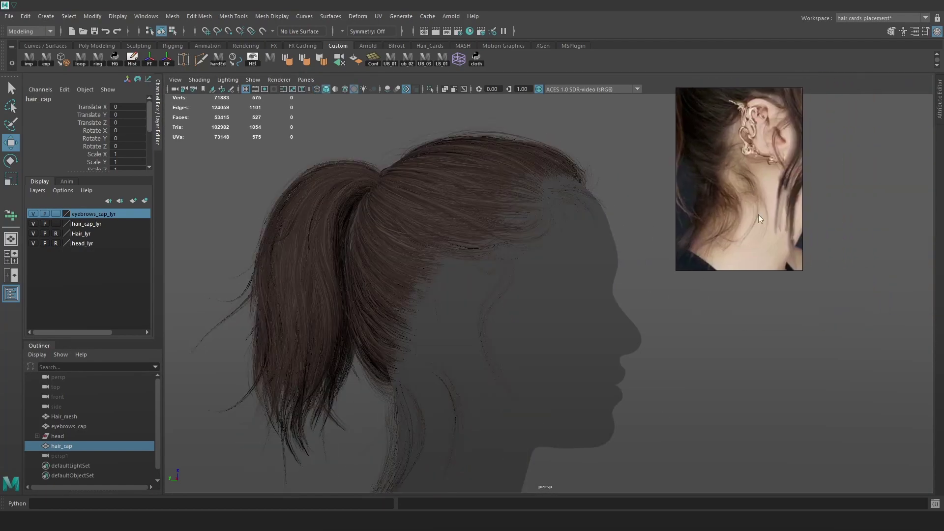
middle_click_drag(761, 219, 756, 212)
left_click_drag(676, 88, 779, 247)
right_click_drag(786, 261, 172, 127)
scroll(507, 175, "up", 1)
middle_click_drag(667, 155, 644, 173, "alt")
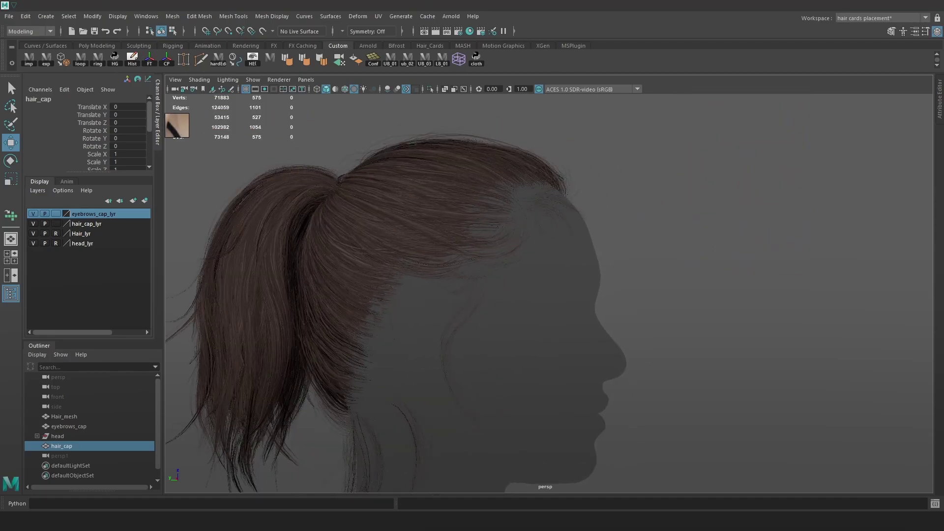
Start a new XGen description on hair_cap, stored in a new collection named Ponytail.
left_click(395, 16)
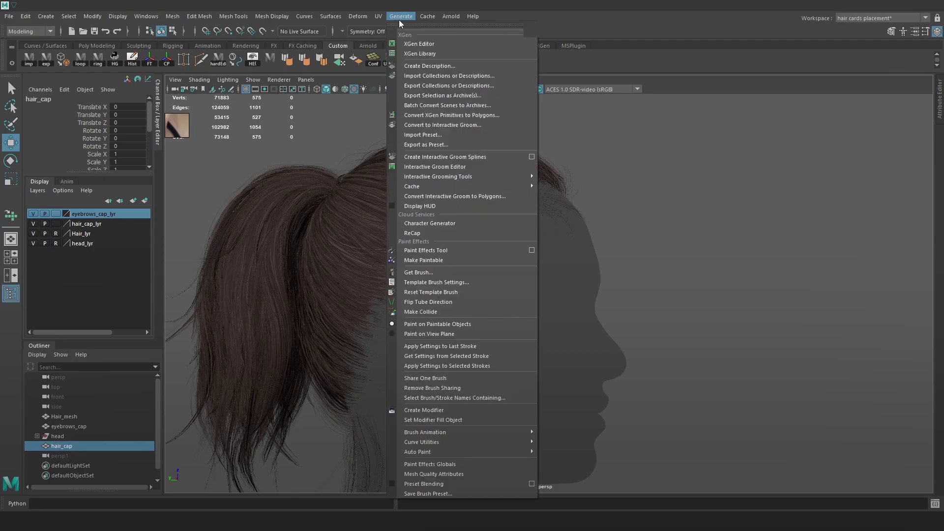
left_click(436, 66)
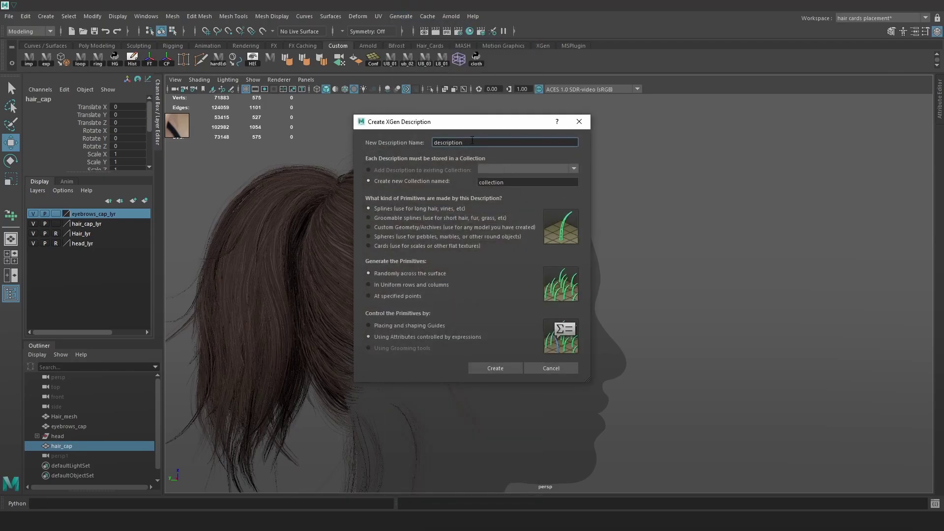
double_click(507, 180)
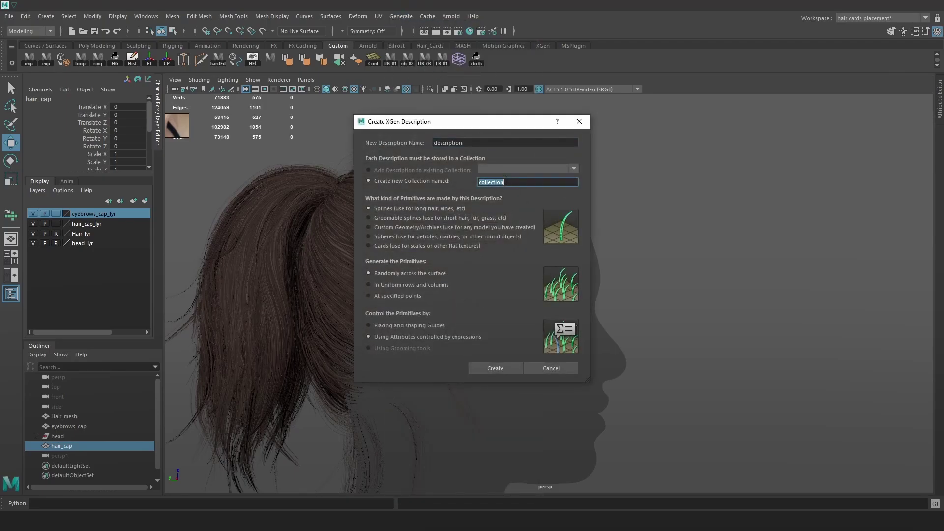
type("POnytail")
Name the description Main_noisy_hairs, control its primitives by placing and shaping guides, and create it.
double_click(480, 141)
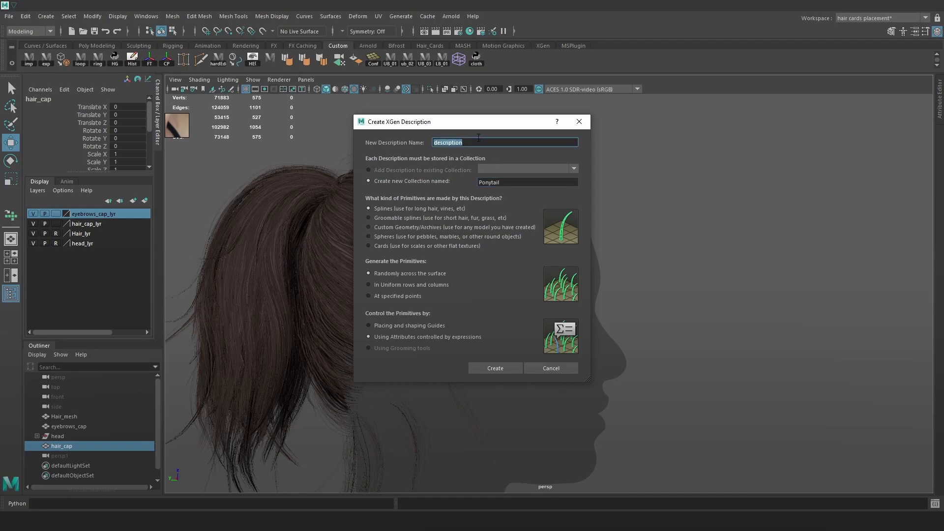
type("Mai")
type("n_noisy_haio")
left_click(401, 327)
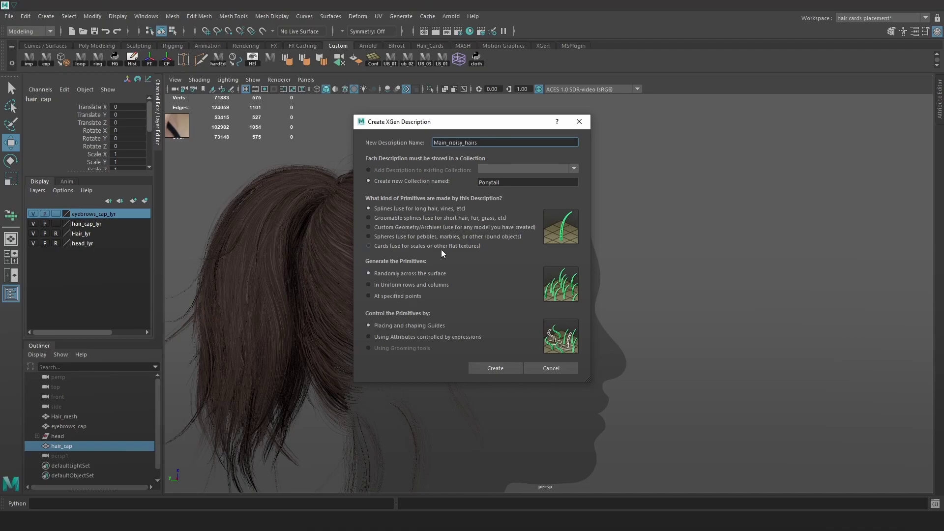
left_click(509, 366)
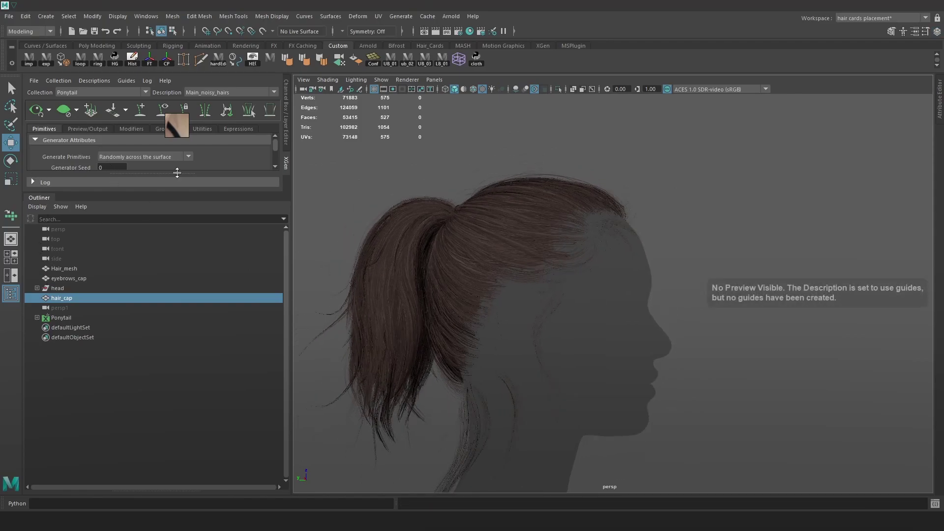
Dock the XGen editor as a full-height panel on the opposite side of the viewport from the Outliner.
left_click_drag(285, 160, 937, 170)
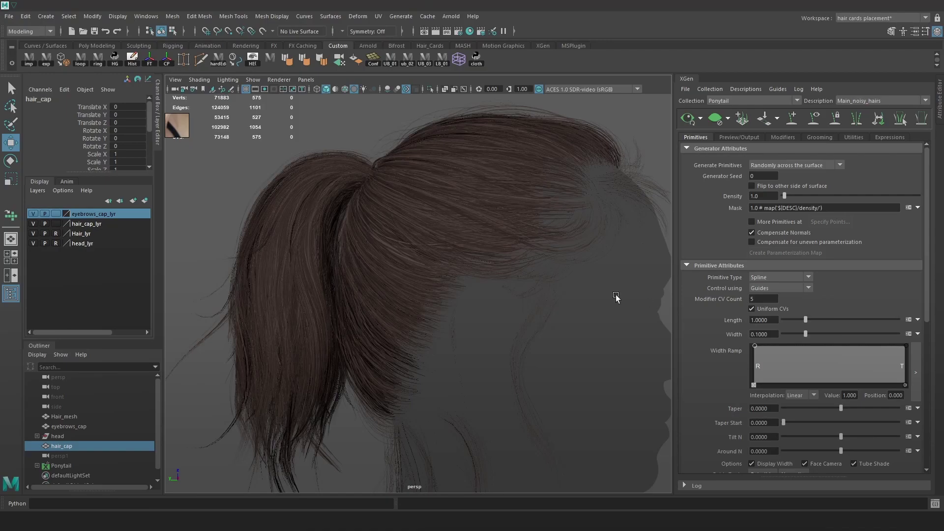
middle_click_drag(623, 295, 541, 283, "alt")
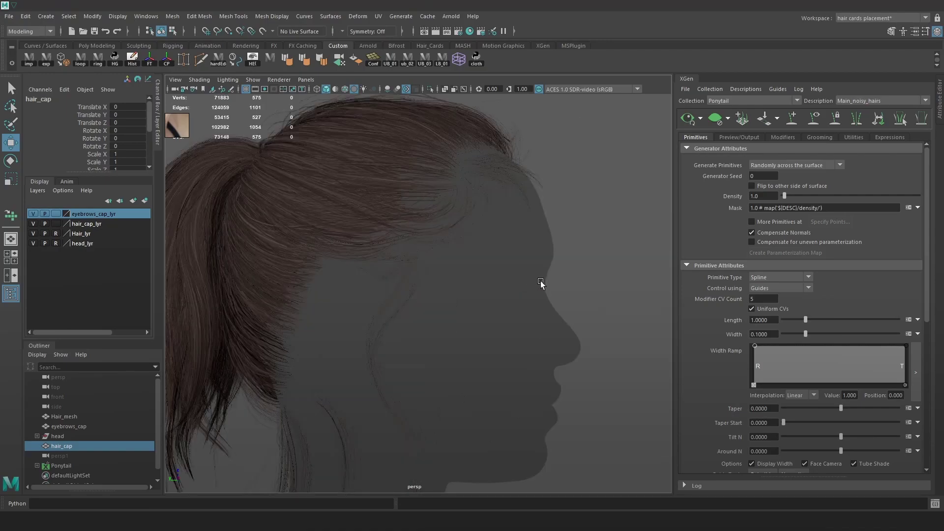
Hide the head_lyr and eyebrows_cap_lyr display layers to expose the hair_cap mesh.
left_click(33, 243)
left_click_drag(544, 247, 467, 251, "alt")
left_click_drag(416, 245, 612, 243, "alt")
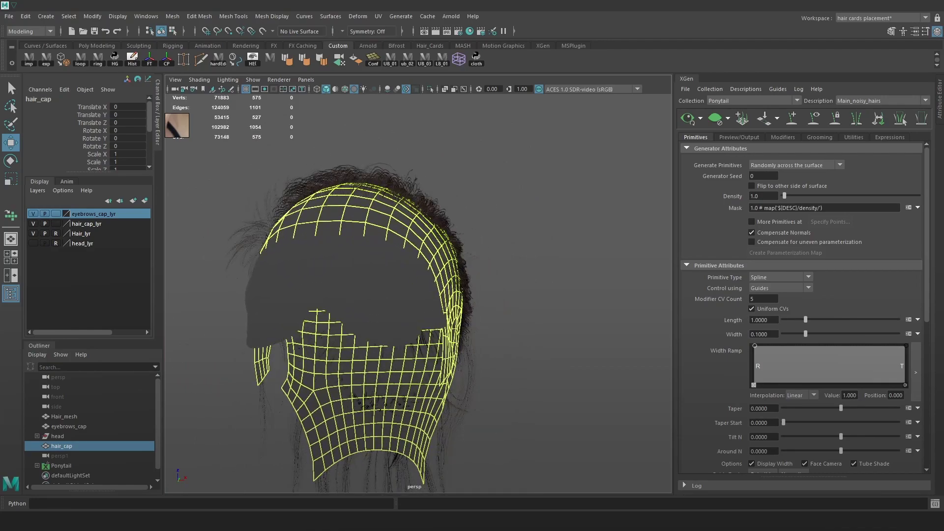
left_click(33, 215)
left_click_drag(436, 294, 605, 289, "alt")
right_click_drag(605, 289, 629, 285, "alt")
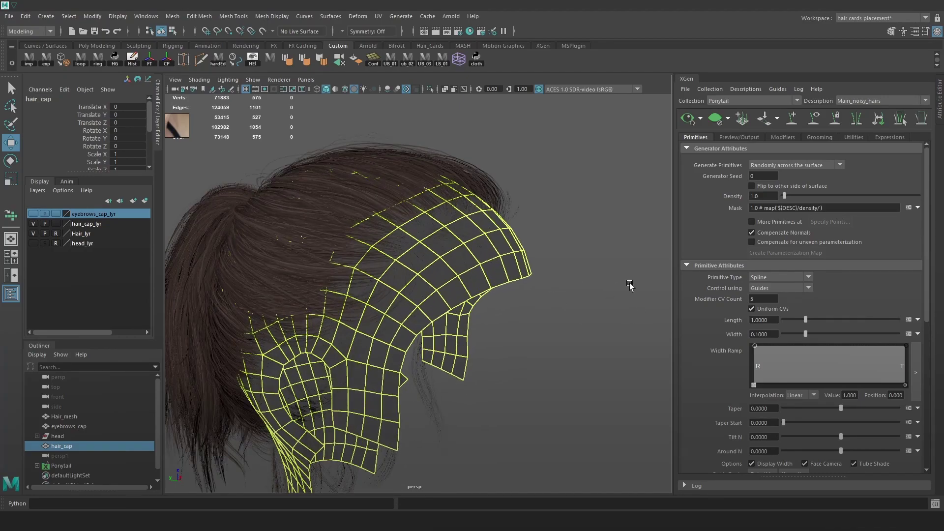
Add an XGen guide to the hair_cap scalp near the hairline above the temple.
left_click(796, 124)
left_click_drag(426, 251, 482, 272, "alt")
right_click_drag(497, 297, 560, 342, "alt")
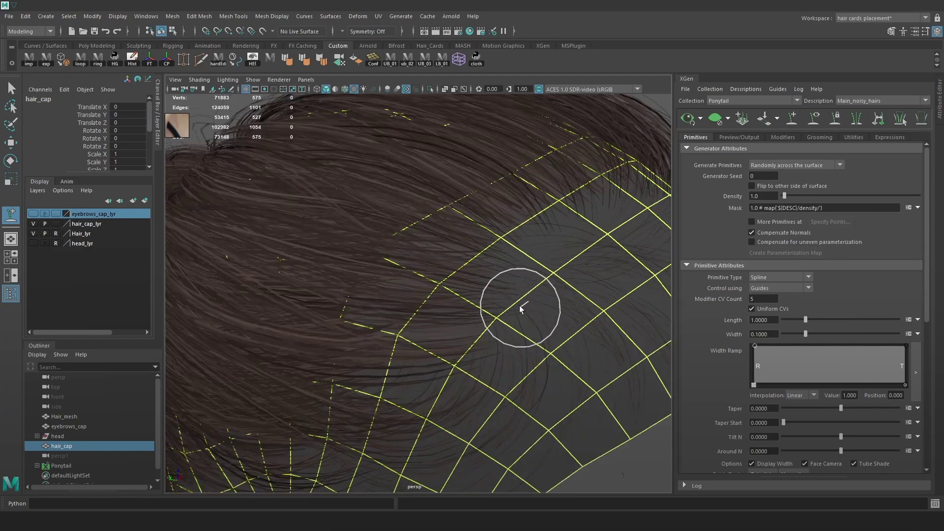
left_click(510, 283)
Scale the new guide up uniformly to about 7.5 in all axes.
right_click_drag(570, 336, 438, 184, "alt")
left_click_drag(492, 274, 536, 276, "alt")
key("r")
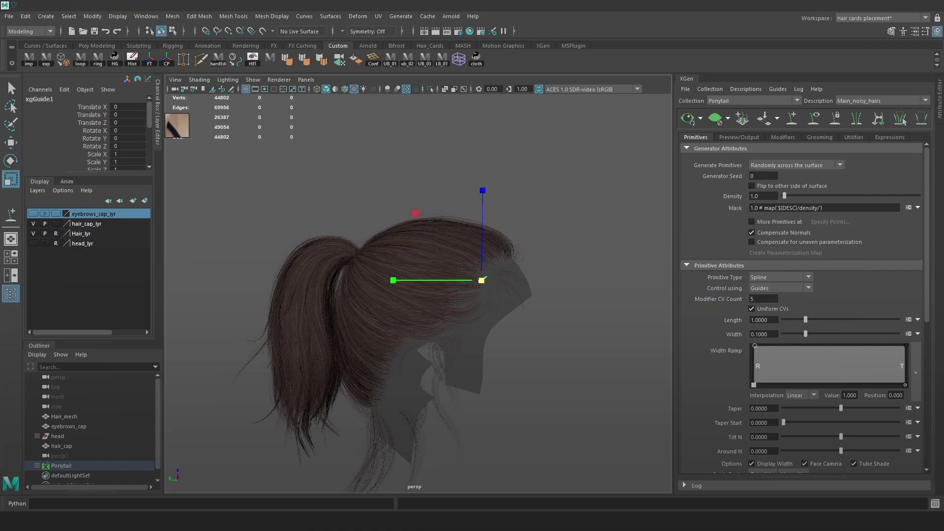
right_click_drag(537, 273, 550, 336, "alt")
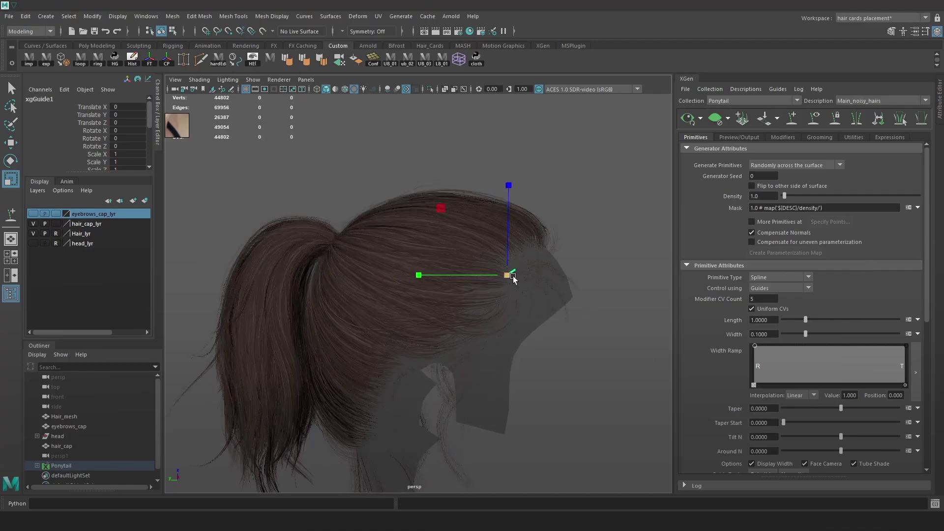
left_click_drag(509, 278, 615, 306)
scroll(799, 400, "down", 3)
left_click(781, 427)
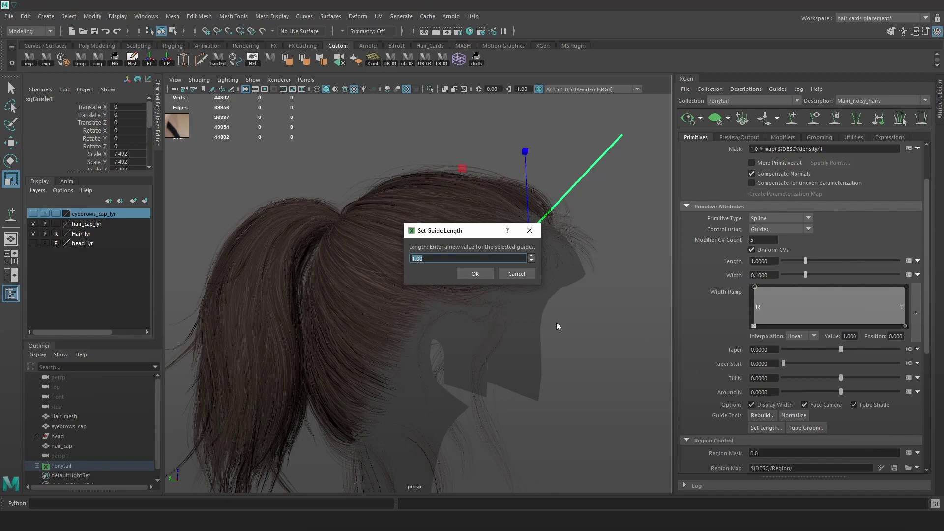
left_click(517, 274)
Rotate the guide to about -98 degrees in Z so it points toward the ponytail, and scale it uniformly to about 10.46.
key("e")
left_click_drag(566, 191, 417, 194)
key("r")
left_click_drag(518, 254, 590, 221)
scroll(539, 223, "down", 3)
scroll(565, 228, "up", 2)
scroll(590, 222, "up", 1)
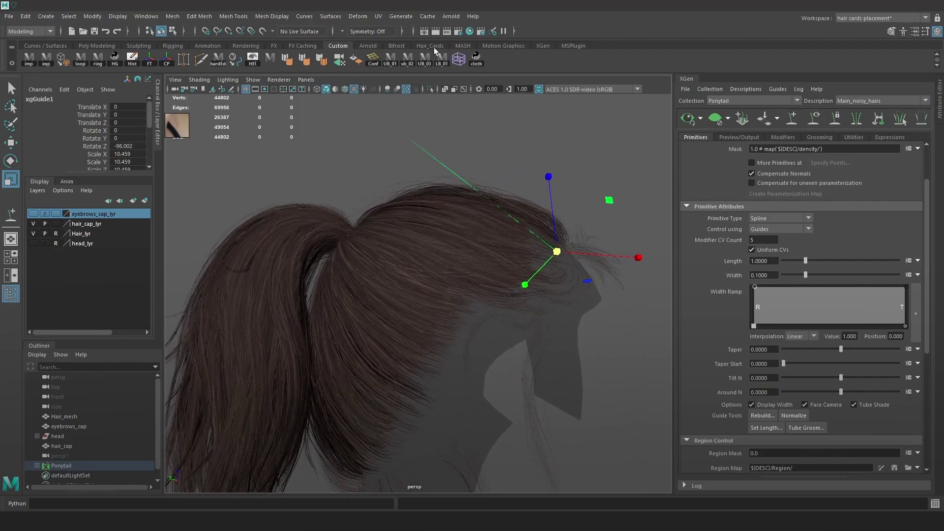
Bend the guide into an arc over the scalp with the Sculpt Guides tool and lengthen it by scaling uniformly to about 1.28.
left_click(542, 46)
left_click(254, 60)
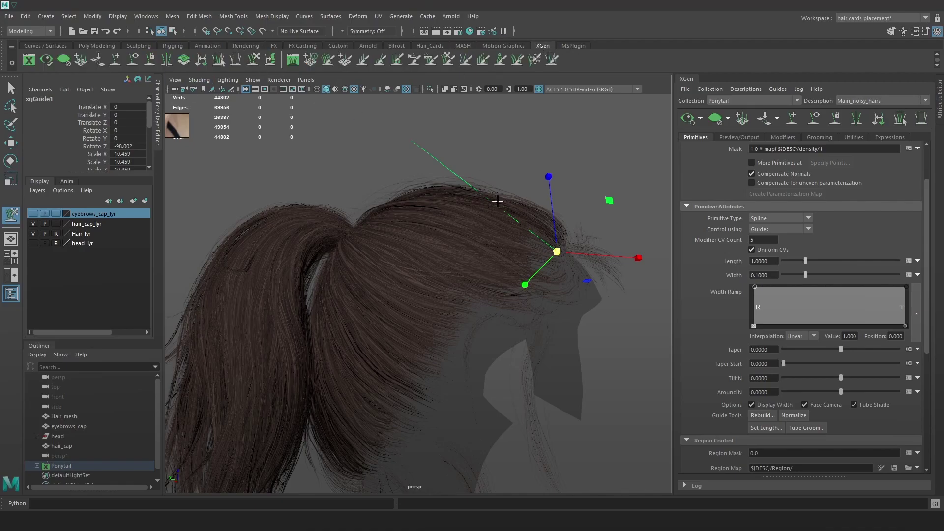
mouse_move(498, 203)
left_mouse_down()
mouse_move(541, 202)
mouse_move(502, 181)
left_mouse_up()
mouse_move(402, 139)
left_mouse_down()
mouse_move(382, 204)
mouse_move(399, 210)
left_mouse_up()
key("r")
left_click_drag(559, 253, 572, 252)
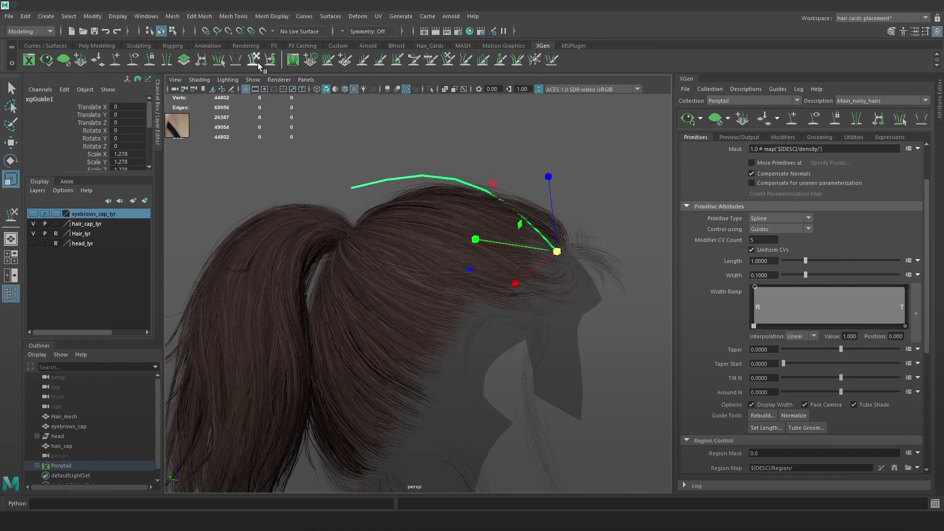
Sculpt the guide's tip down toward the ponytail and shift its middle to follow the curve of the side hair.
left_click(254, 61)
left_click(462, 101)
left_click_drag(351, 179, 329, 207)
left_click_drag(424, 254, 411, 263, "alt")
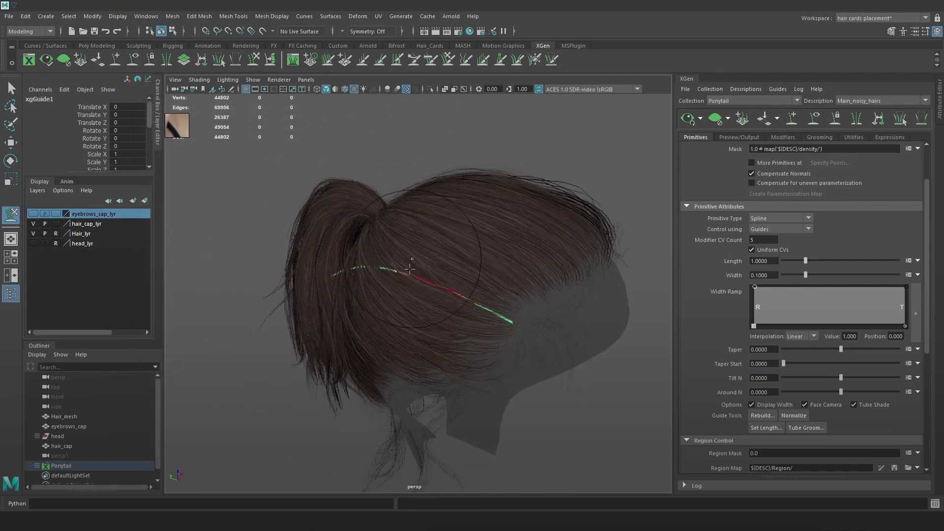
left_click_drag(358, 273, 376, 284, "alt")
left_click_drag(347, 268, 353, 250)
left_click_drag(427, 312, 434, 301)
Sculpt the guide's middle and tip into the base of the ponytail and scale the guide uniformly to about 1.03.
left_click_drag(455, 322, 470, 290, "alt")
mouse_move(469, 276)
left_mouse_down()
mouse_move(475, 267)
mouse_move(433, 306)
mouse_move(388, 304)
mouse_move(417, 265)
mouse_move(416, 283)
left_mouse_up()
left_click_drag(394, 221, 406, 239, "alt")
mouse_move(412, 248)
left_mouse_down()
mouse_move(427, 252)
mouse_move(376, 237)
left_mouse_up()
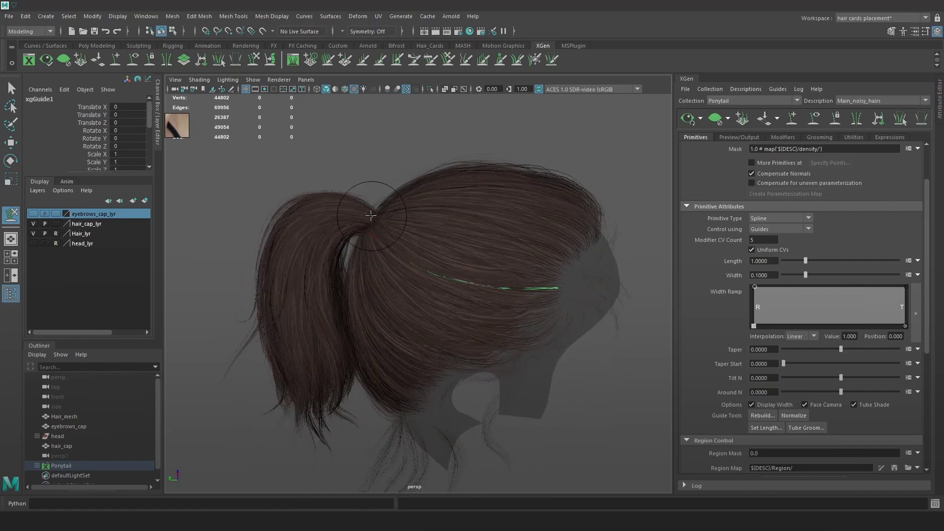
mouse_move(472, 265)
left_mouse_down("alt")
mouse_move(464, 254)
mouse_move(472, 261)
left_mouse_up("alt")
key("r")
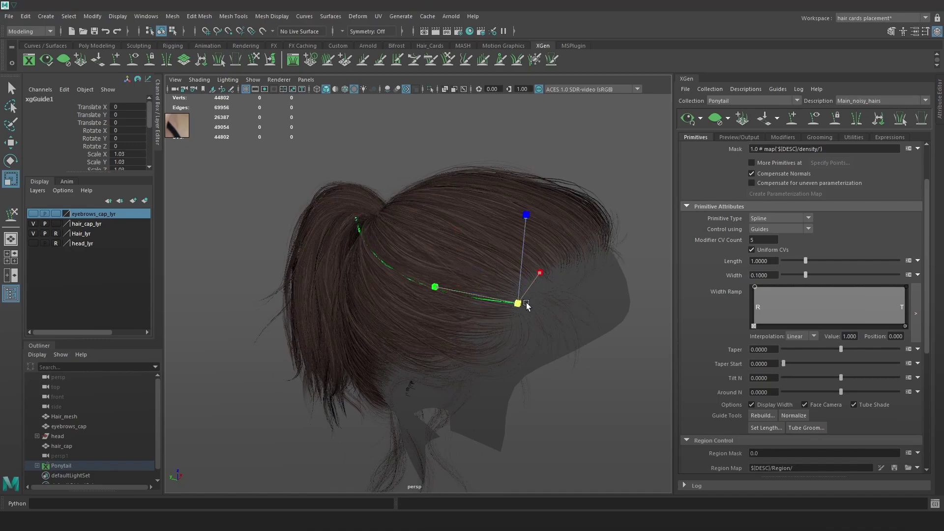
Check the guide's path along the scalp in wireframe display and return to textured shading.
left_click(257, 60)
middle_click_drag(424, 194, 472, 154, "alt")
mouse_move(445, 206)
left_mouse_down("alt")
mouse_move(459, 214)
mouse_move(435, 244)
mouse_move(540, 223)
mouse_move(489, 211)
mouse_move(423, 174)
mouse_move(493, 217)
mouse_move(488, 228)
left_mouse_up("alt")
key("4")
left_click_drag(444, 196, 455, 213, "alt")
key("6")
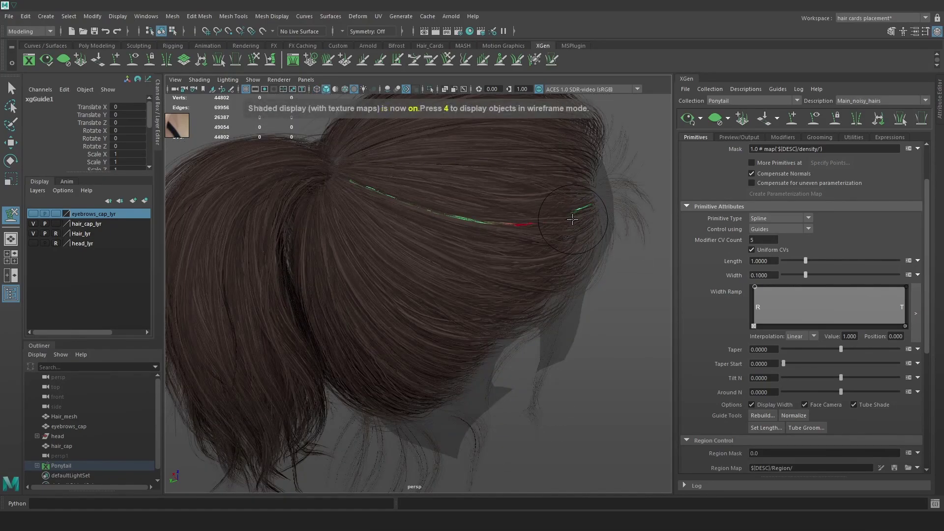
key("r")
left_click_drag(593, 207, 608, 206)
key("ctrl+z")
Check the guide from several angles around the head and rebuild it with a CV count of 10.
mouse_move(385, 176)
left_mouse_down("alt")
mouse_move(372, 182)
mouse_move(326, 168)
mouse_move(401, 193)
mouse_move(401, 248)
left_mouse_up("alt")
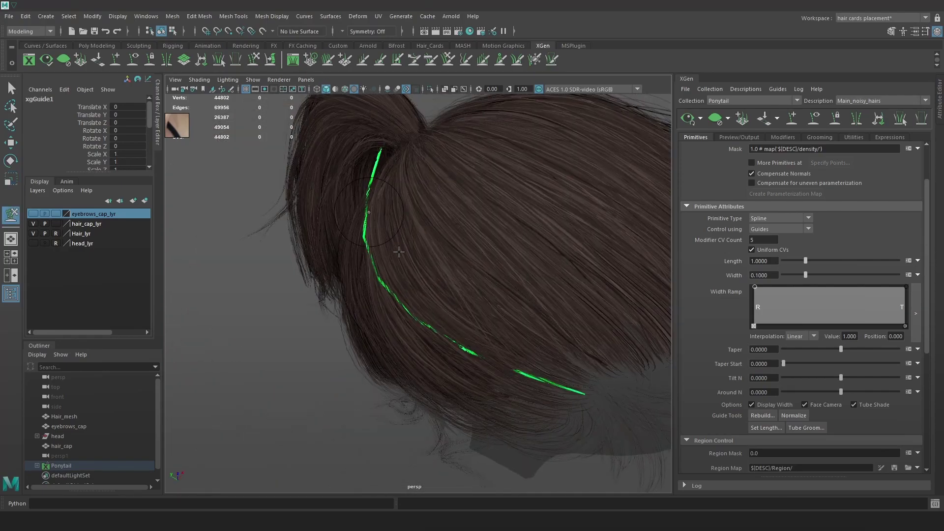
mouse_move(467, 354)
left_mouse_down("alt")
mouse_move(517, 244)
mouse_move(370, 196)
mouse_move(399, 268)
mouse_move(398, 228)
mouse_move(393, 270)
mouse_move(401, 268)
left_mouse_up("alt")
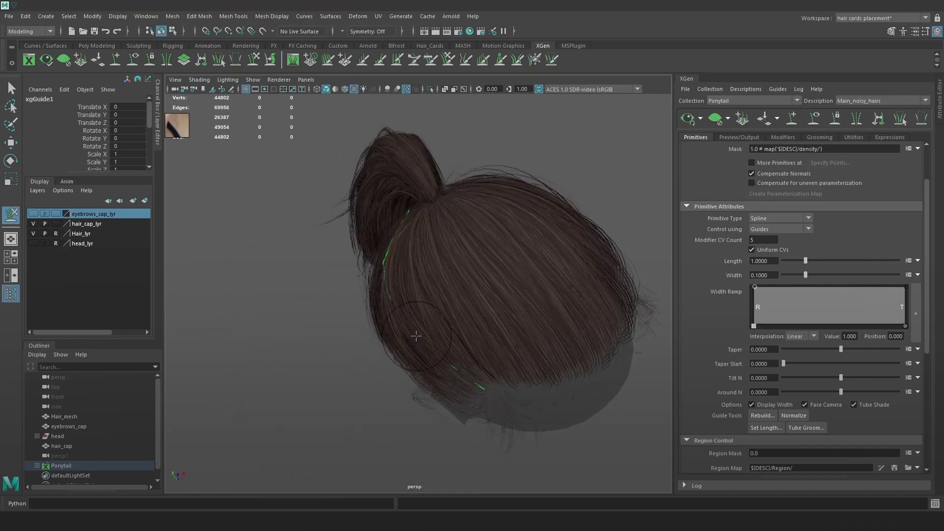
left_click_drag(436, 357, 516, 288, "alt")
key("y")
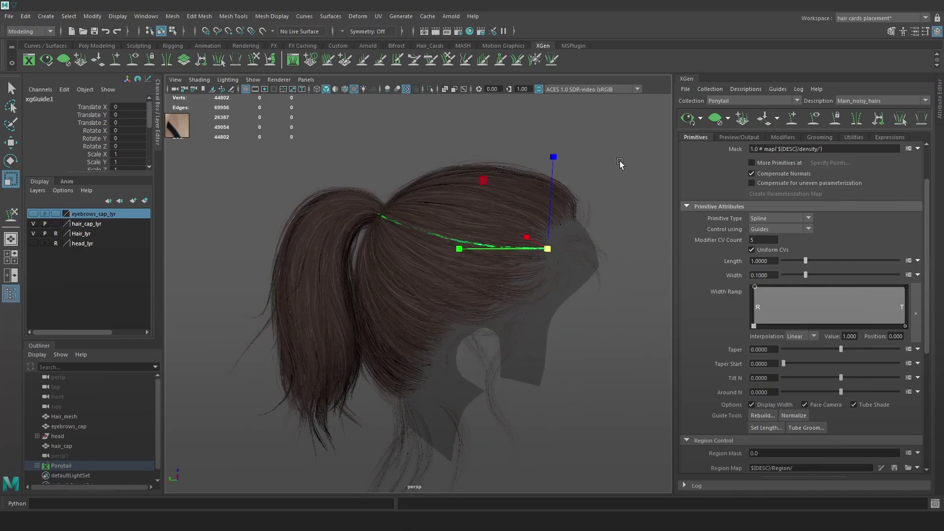
left_click_drag(486, 252, 372, 275, "alt")
middle_click_drag(654, 262, 635, 265, "alt")
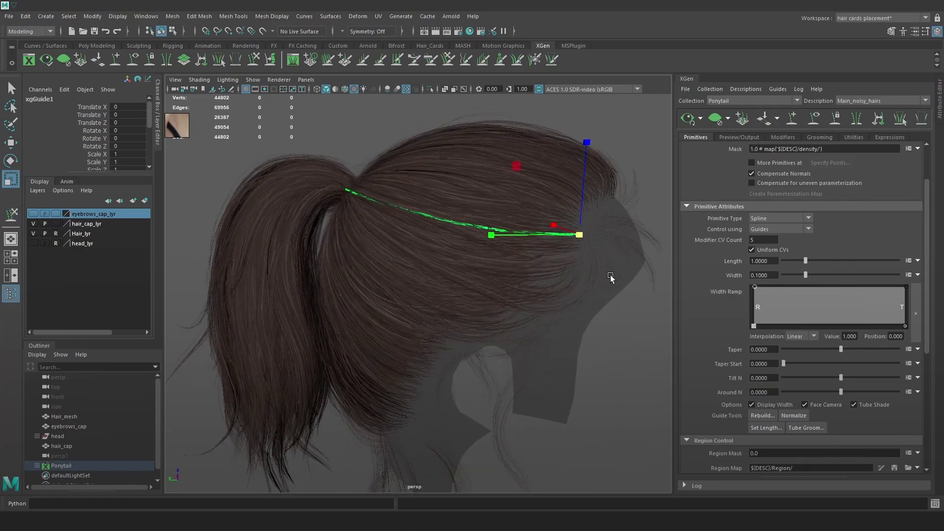
scroll(607, 275, "up", 1)
left_click(763, 417)
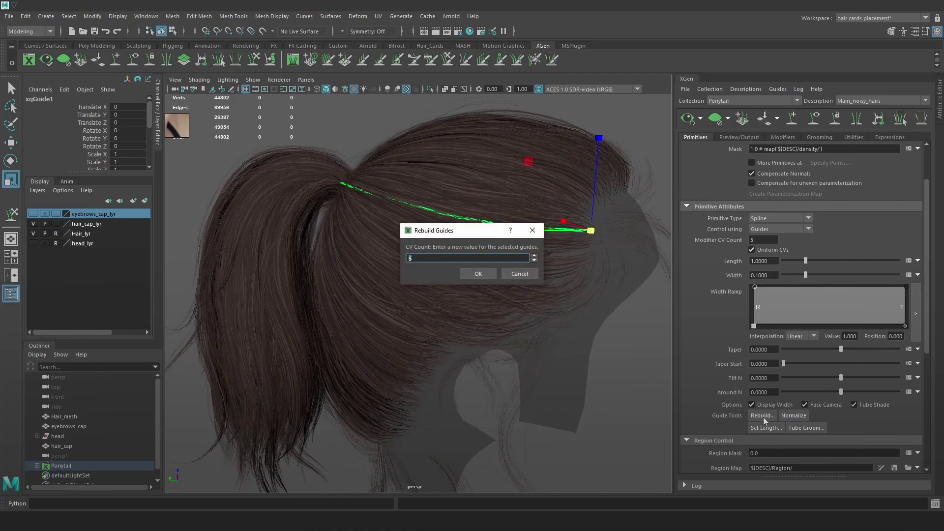
type("10")
left_click(478, 274)
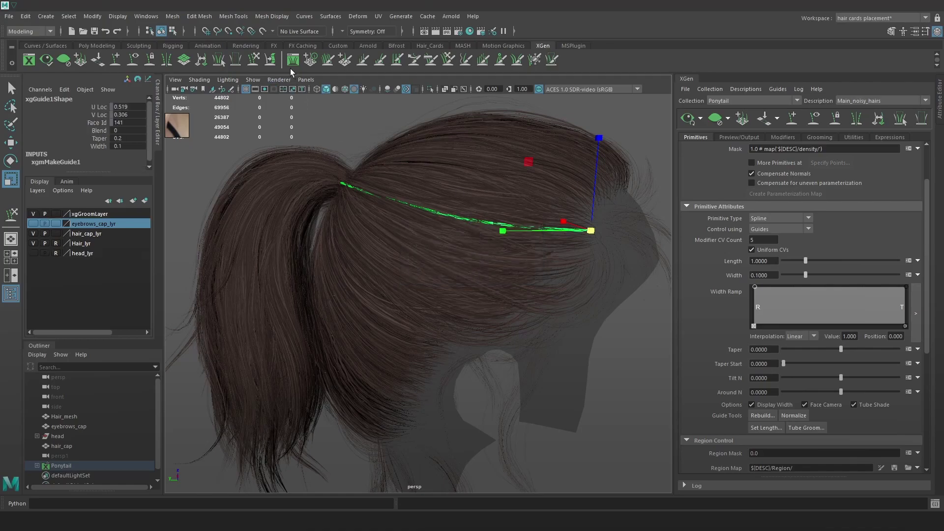
Sculpt the rebuilt guide closer to the head's curvature with a resized brush, and scale it up slightly to reach the ponytail base.
mouse_move(446, 216)
left_mouse_down("alt")
mouse_move(361, 264)
mouse_move(352, 246)
left_mouse_up("alt")
left_click_drag(379, 194, 346, 199)
left_click_drag(372, 278, 359, 276)
key("b")
mouse_move(363, 329)
left_mouse_down()
mouse_move(382, 325)
mouse_move(352, 325)
left_mouse_up()
mouse_move(414, 400)
left_mouse_down()
mouse_move(507, 358)
mouse_move(479, 276)
mouse_move(474, 212)
left_mouse_up()
left_click_drag(412, 238, 408, 259)
key("r")
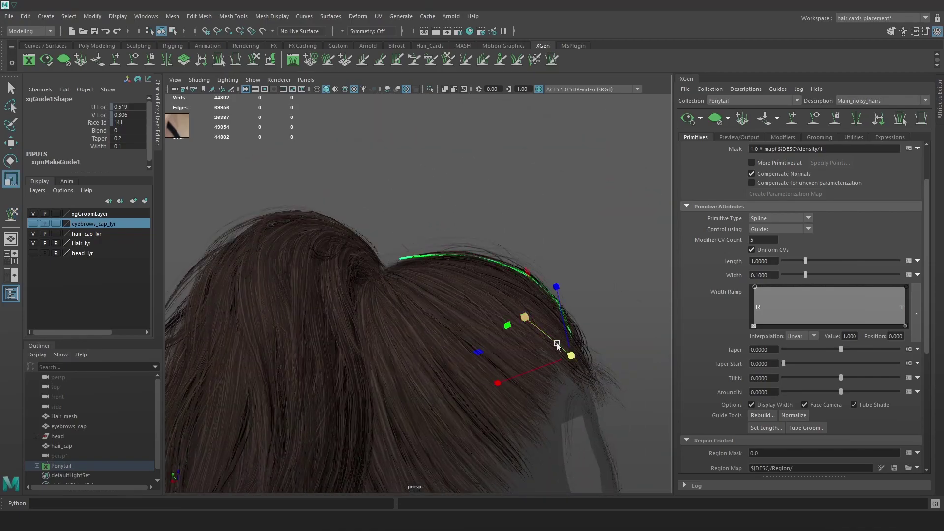
left_click_drag(569, 354, 377, 264)
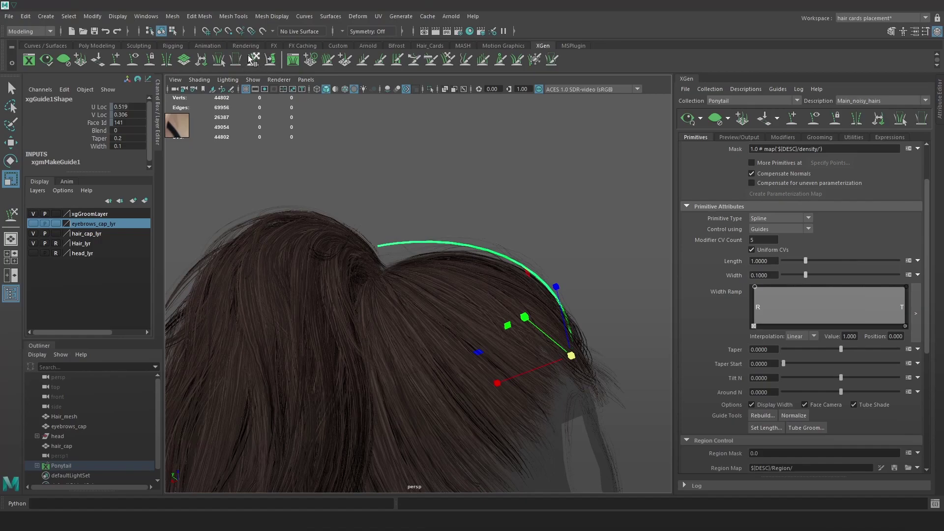
Sculpt the first guide down onto the hair so it curves along the head to the ponytail base.
key("y")
left_click_drag(389, 249, 382, 276)
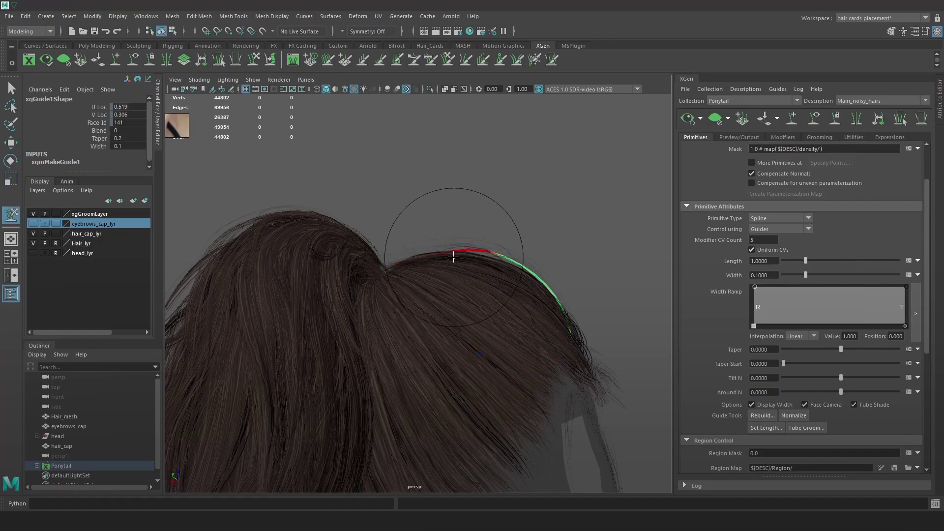
key("b")
mouse_move(456, 260)
left_mouse_down()
mouse_move(421, 250)
mouse_move(466, 256)
left_mouse_up()
left_click_drag(381, 272, 372, 279)
mouse_move(538, 290)
left_mouse_down()
mouse_move(558, 311)
mouse_move(533, 299)
mouse_move(521, 307)
left_mouse_up()
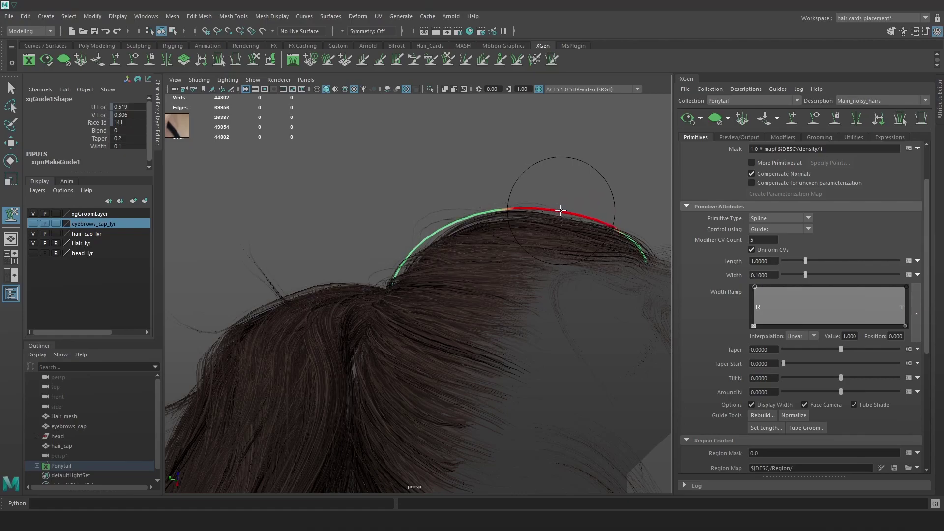
Refine the first guide's curve from the front and side so it follows the hair surface back to the ponytail.
mouse_move(569, 212)
left_mouse_down("alt")
mouse_move(455, 280)
mouse_move(469, 268)
mouse_move(452, 296)
left_mouse_up("alt")
key("w")
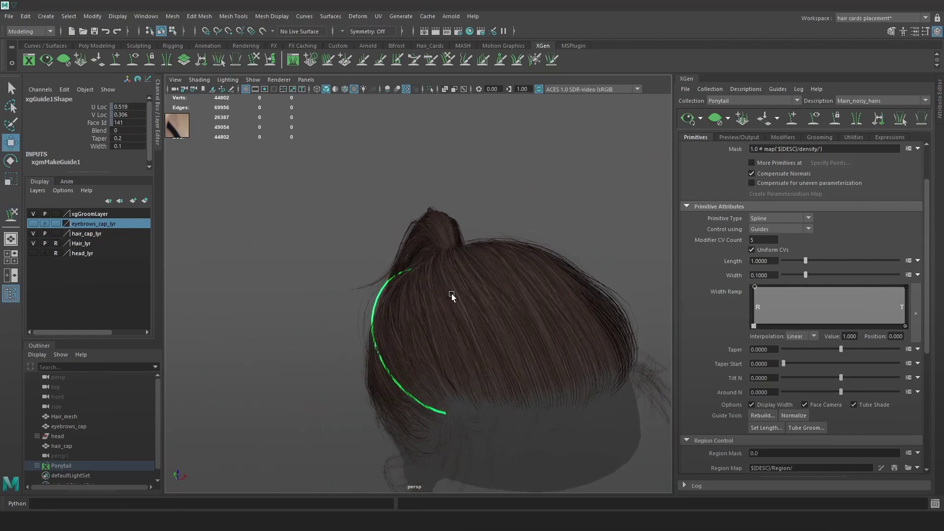
key("r")
left_click(446, 413)
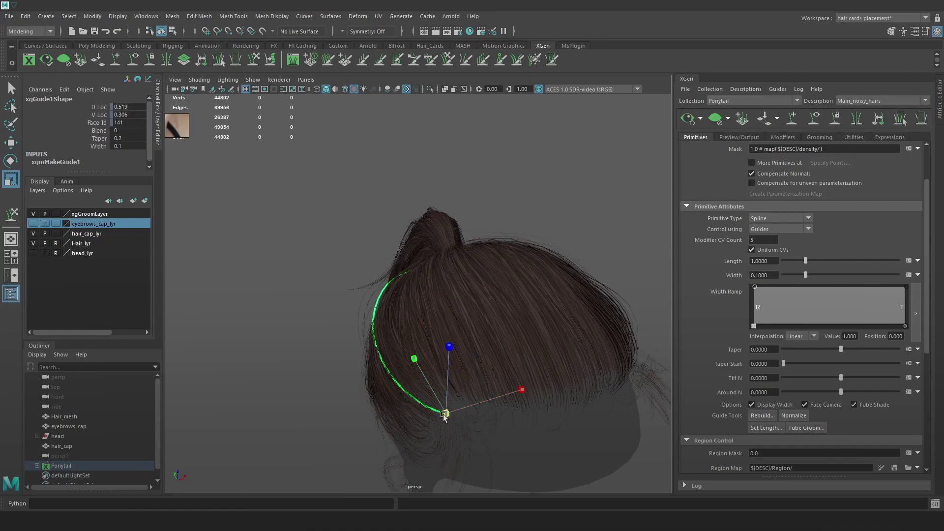
left_click(253, 59)
mouse_move(422, 270)
left_mouse_down("alt")
mouse_move(523, 265)
mouse_move(394, 261)
left_mouse_up("alt")
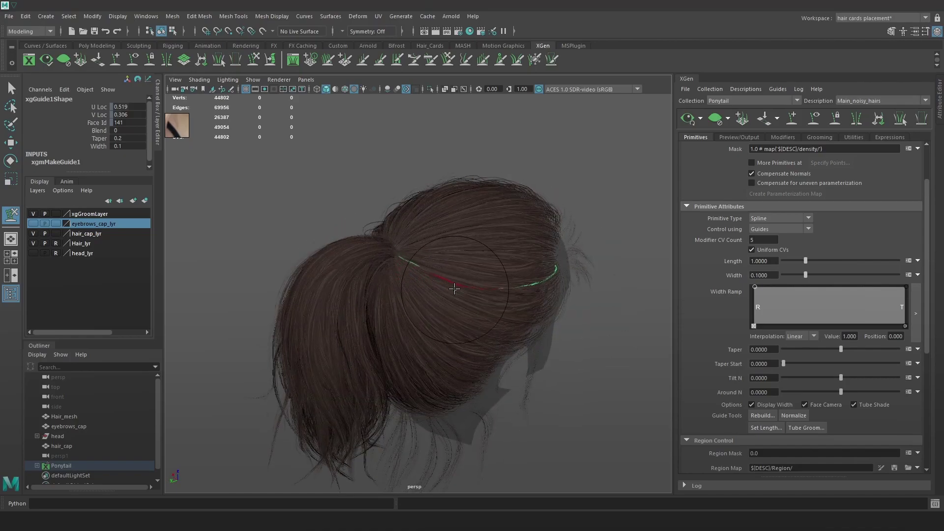
left_click_drag(453, 281, 374, 273, "alt")
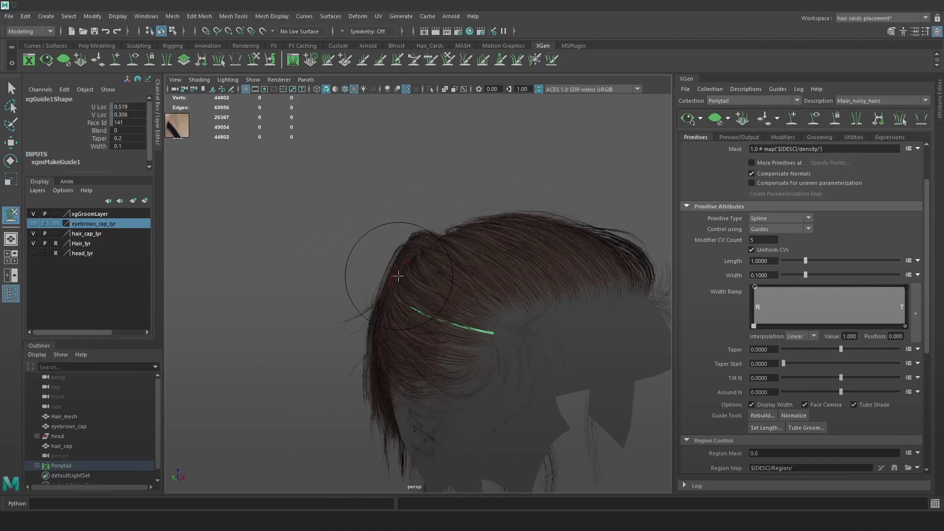
Bake the vertices of the sculpted first guide.
key("w")
left_click_drag(618, 214, 661, 209, "alt")
left_click(778, 90)
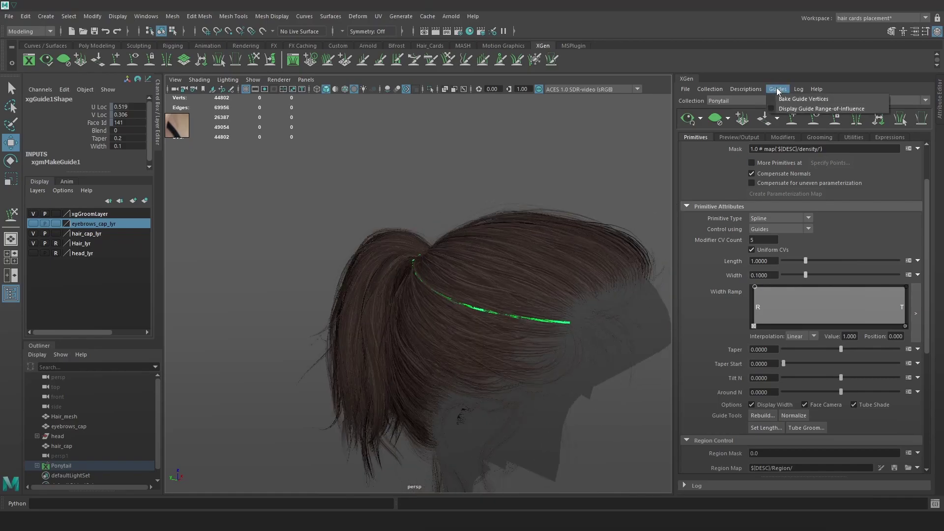
left_click(786, 100)
left_click_drag(476, 235, 500, 235, "alt")
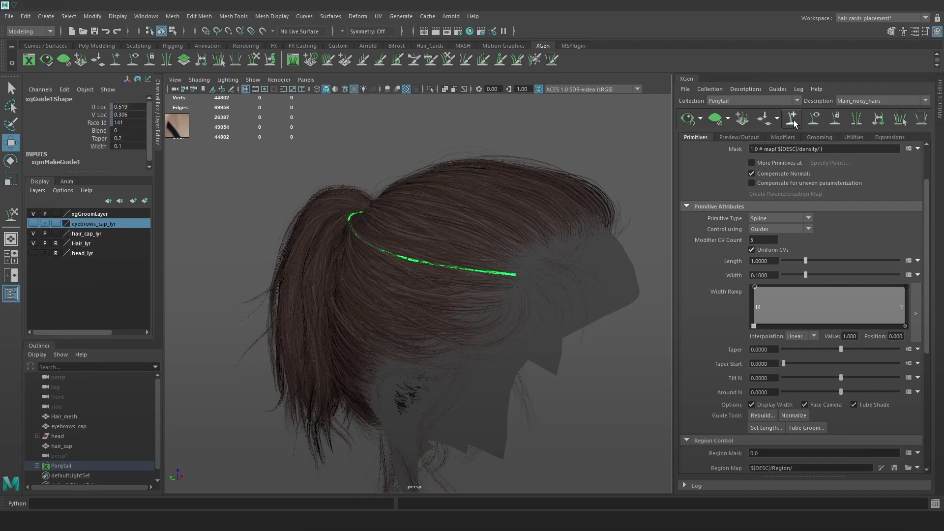
Mirror the selected guide across the X-axis to the opposite side of the head.
left_click_drag(484, 284, 433, 290, "alt")
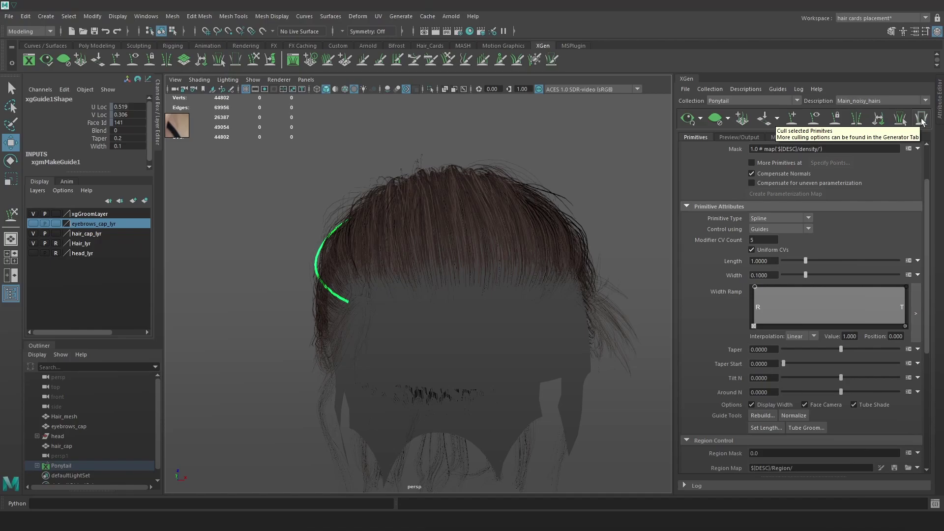
left_click_drag(675, 159, 648, 159)
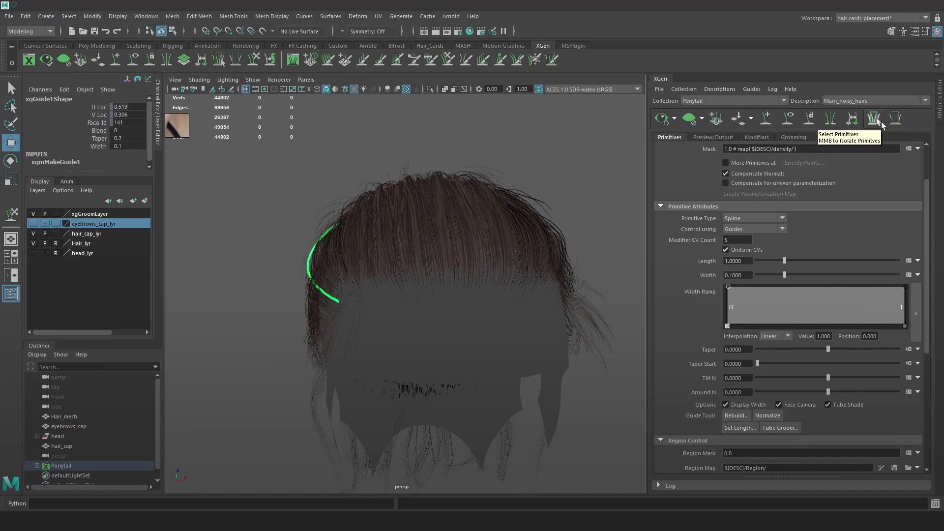
left_click(828, 122)
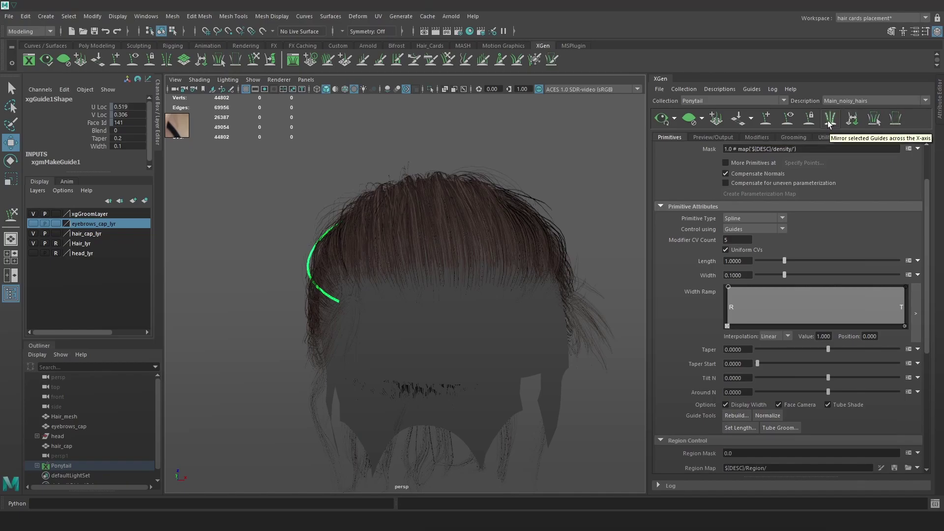
mouse_move(524, 268)
left_mouse_down("alt")
mouse_move(392, 264)
mouse_move(369, 247)
mouse_move(550, 249)
mouse_move(392, 272)
mouse_move(512, 255)
left_mouse_up("alt")
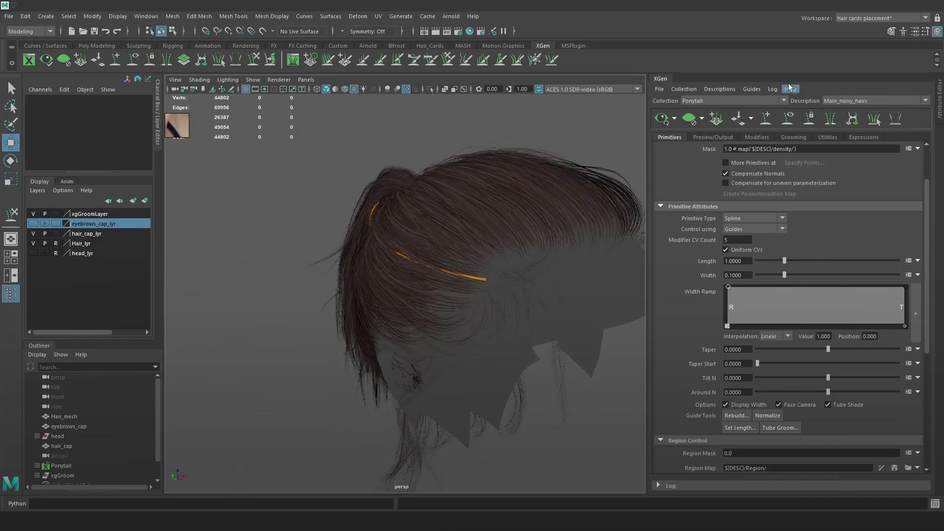
Add a second guide at the hairline above the first one and scale it up to 11.324.
left_click(768, 120)
left_click(500, 251)
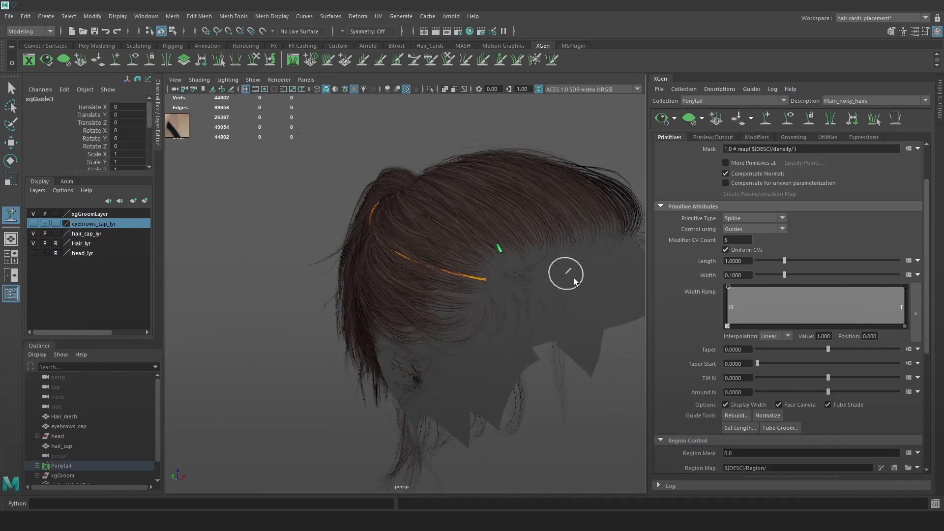
key("r")
left_click_drag(502, 252, 618, 213)
left_click_drag(529, 259, 549, 286, "alt")
Rotate the second guide back toward the ponytail, to -60.599 on X and -83.569 on Z.
key("e")
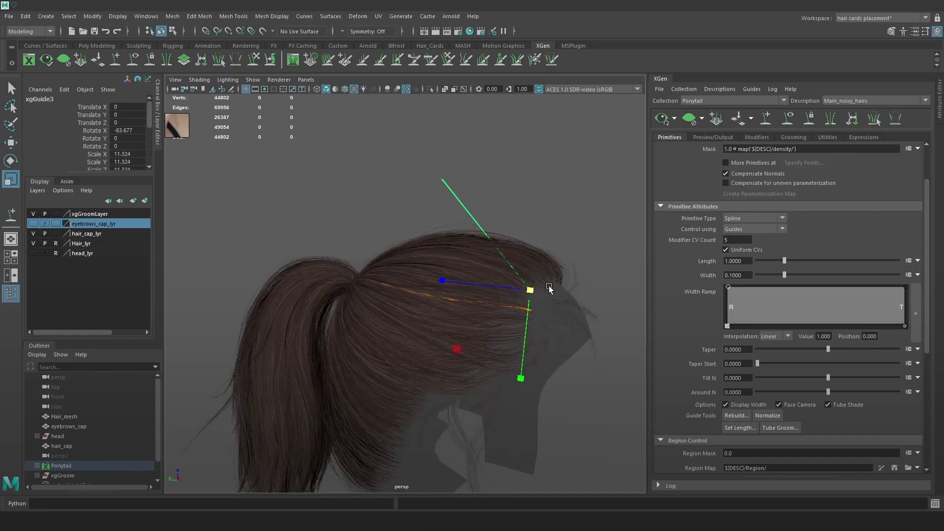
key("e")
left_click_drag(504, 369, 485, 331)
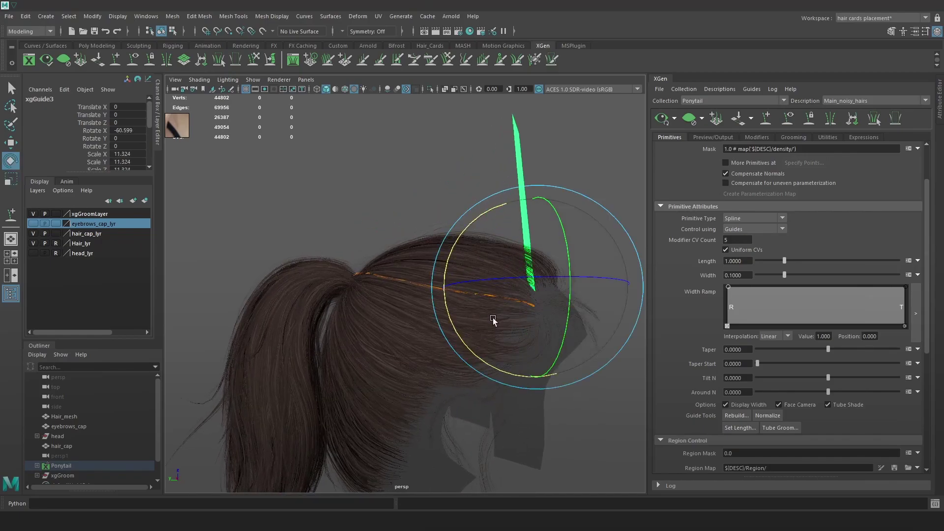
left_click_drag(547, 277, 433, 276)
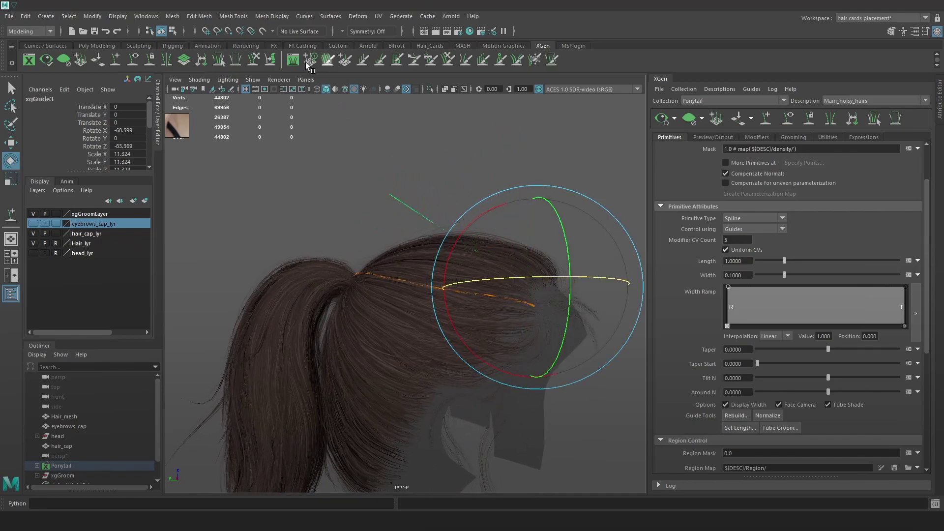
Bend the second guide over the top of the head with the guide sculpting brush, bringing its tip toward the ponytail.
left_click(257, 61)
mouse_move(539, 294)
left_mouse_down("alt")
mouse_move(515, 268)
mouse_move(541, 235)
mouse_move(512, 234)
mouse_move(534, 291)
left_mouse_up("alt")
key("w")
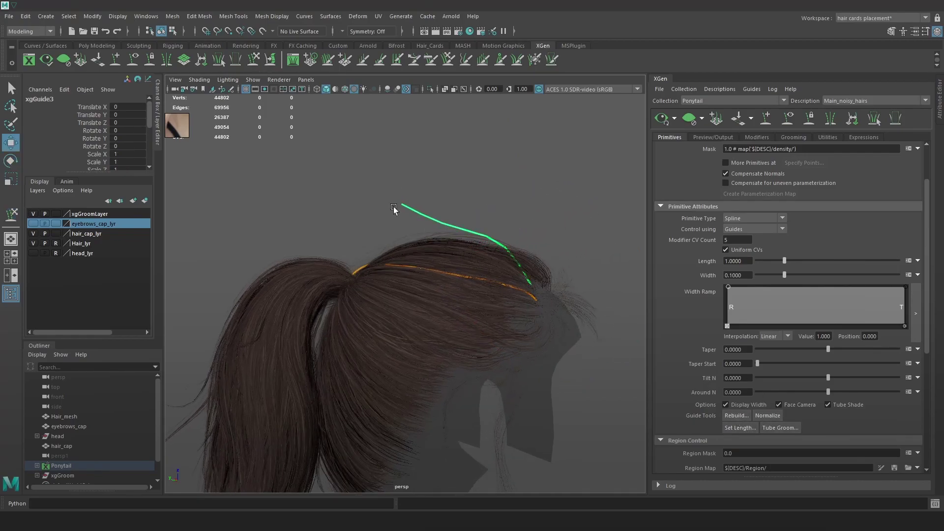
key("y")
left_click_drag(400, 208, 360, 256)
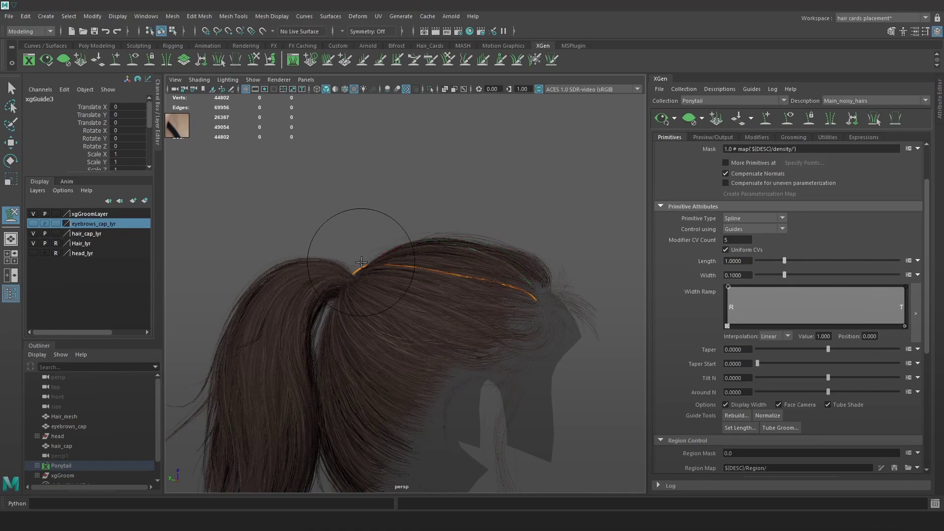
Scale the second guide to 1.19 and sculpt its tip down toward the ponytail base.
key("r")
left_click_drag(537, 280, 559, 266)
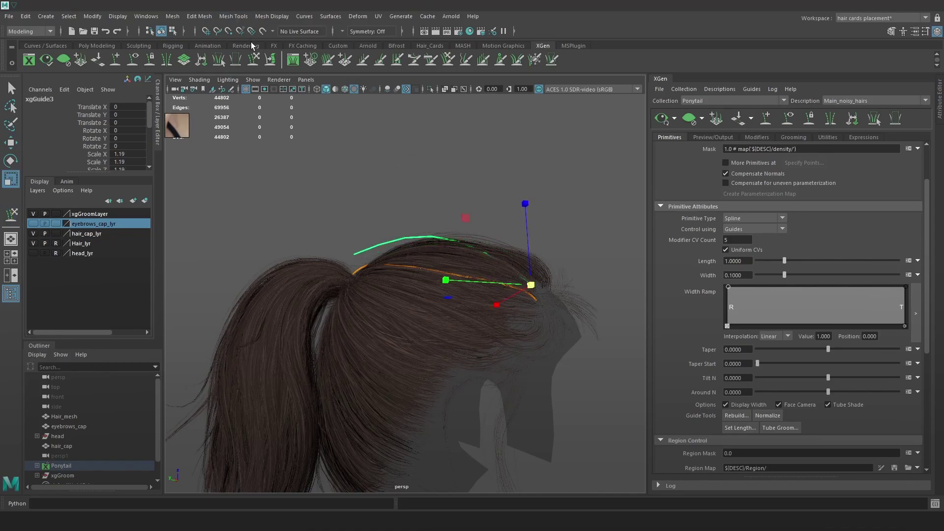
key("y")
left_click_drag(353, 260, 357, 283)
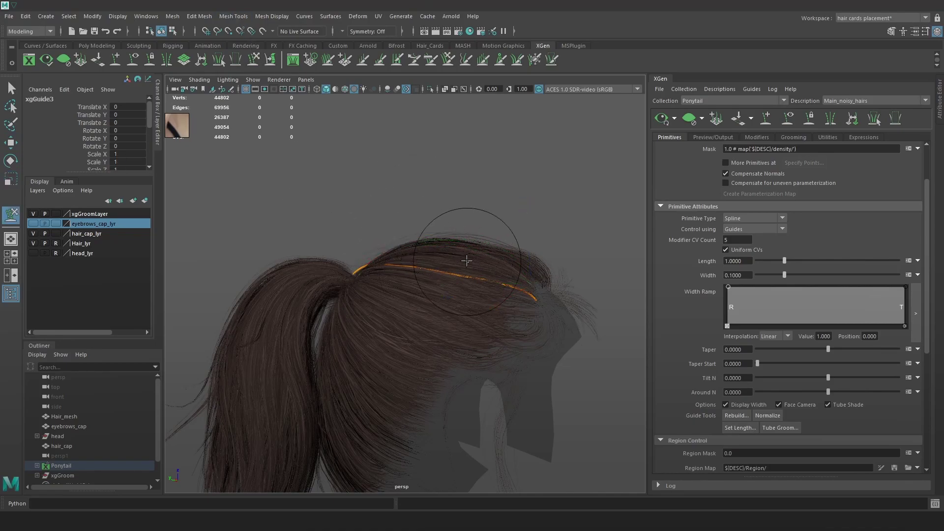
Lengthen the second guide to a scale of 1.125 and pull its tip onto the ponytail base.
mouse_move(515, 259)
left_mouse_down("alt")
mouse_move(482, 297)
mouse_move(428, 333)
mouse_move(369, 313)
mouse_move(380, 270)
left_mouse_up("alt")
left_click_drag(381, 253, 380, 305, "alt")
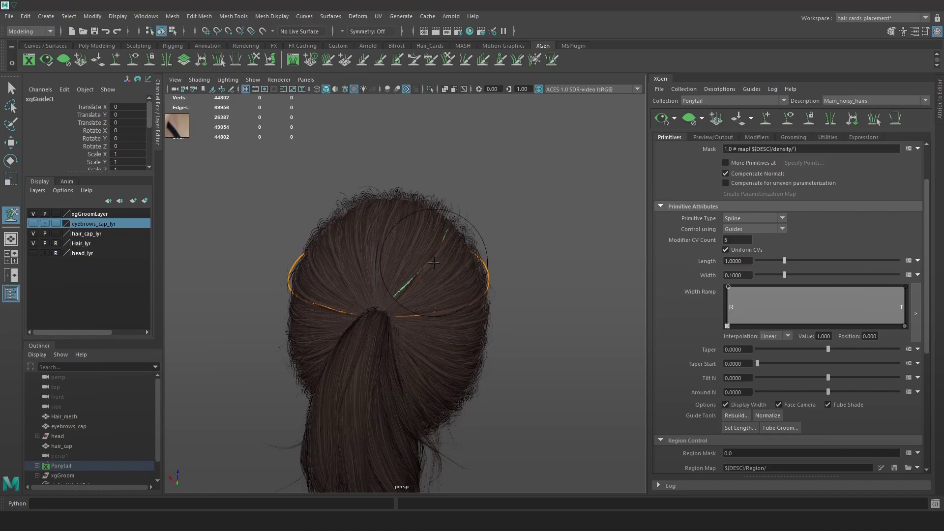
mouse_move(497, 263)
left_mouse_down("alt")
mouse_move(389, 190)
mouse_move(292, 203)
mouse_move(480, 283)
mouse_move(546, 293)
left_mouse_up("alt")
key("r")
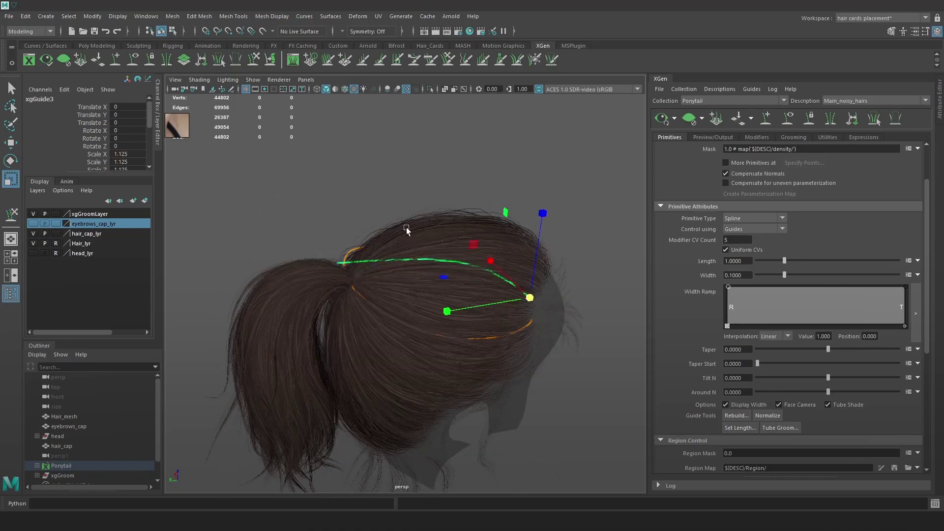
left_click_drag(388, 207, 425, 222, "alt")
key("y")
left_click_drag(320, 235, 339, 261)
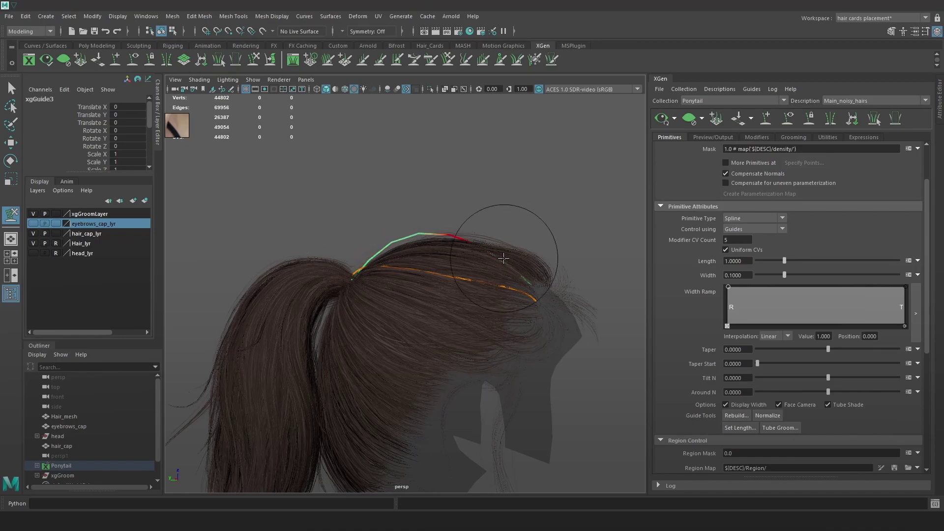
Sculpt the middle of the second guide from several angles so it follows the surrounding strands.
left_click_drag(522, 231, 442, 280, "alt")
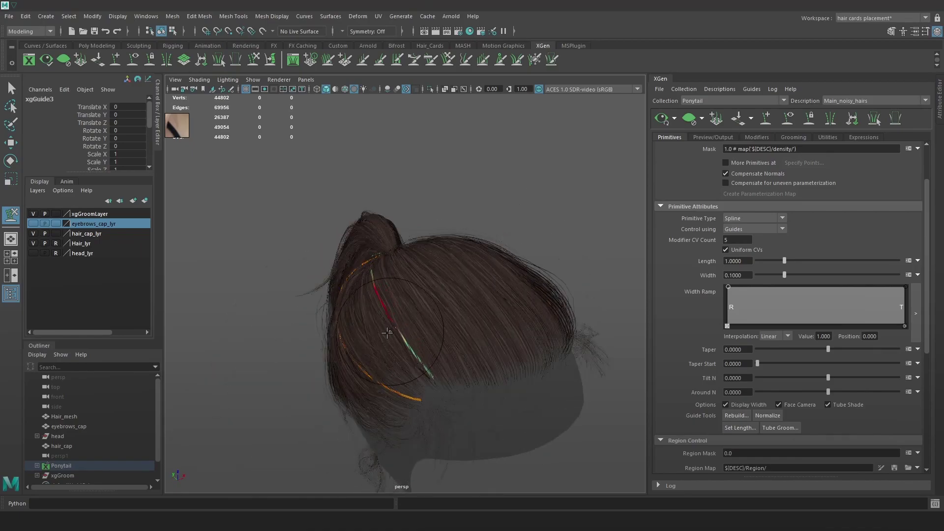
mouse_move(380, 320)
left_mouse_down("alt")
mouse_move(426, 323)
mouse_move(422, 305)
mouse_move(386, 297)
mouse_move(467, 268)
mouse_move(540, 274)
mouse_move(457, 270)
mouse_move(448, 221)
mouse_move(464, 268)
mouse_move(406, 305)
mouse_move(450, 275)
left_mouse_up("alt")
mouse_move(543, 206)
left_mouse_down("alt")
mouse_move(375, 164)
mouse_move(415, 232)
mouse_move(341, 213)
mouse_move(362, 303)
mouse_move(404, 305)
left_mouse_up("alt")
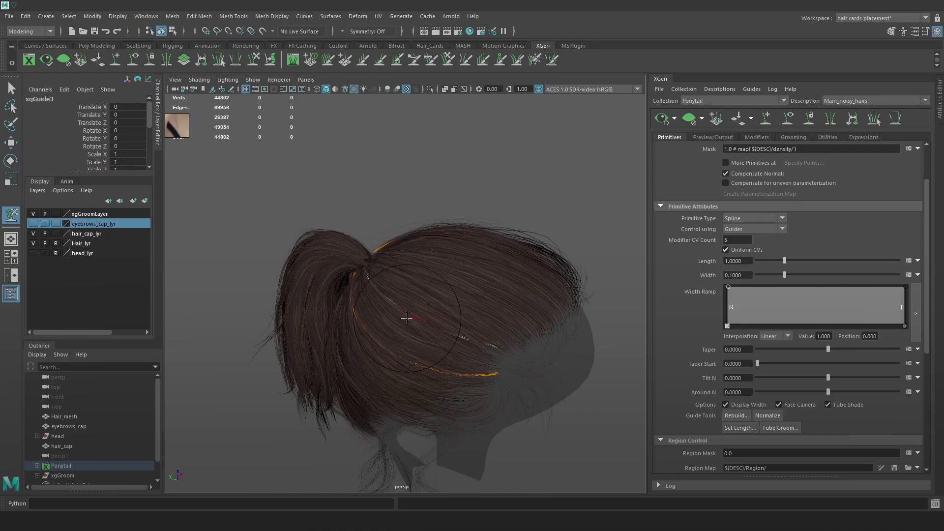
left_click_drag(425, 301, 441, 297, "alt")
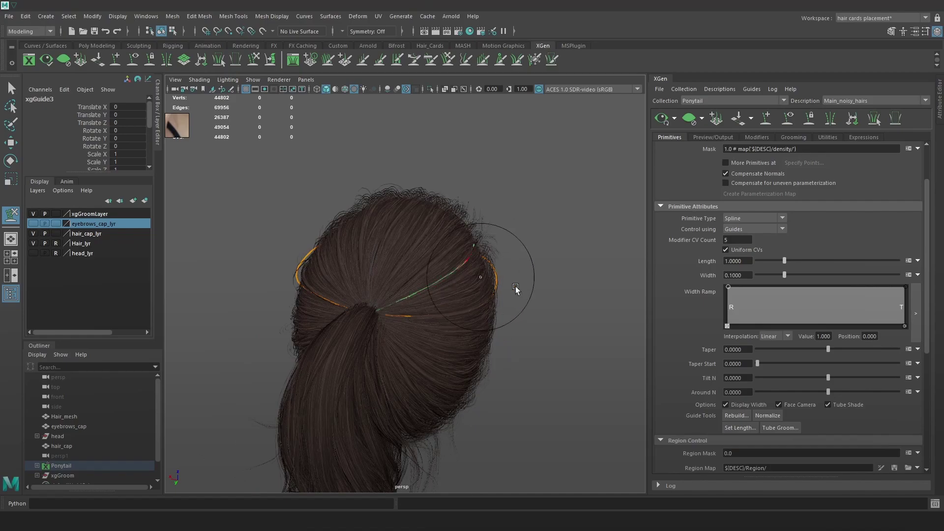
Rebuild the second guide with the offered CV count and bake its vertices.
key("r")
left_click(737, 416)
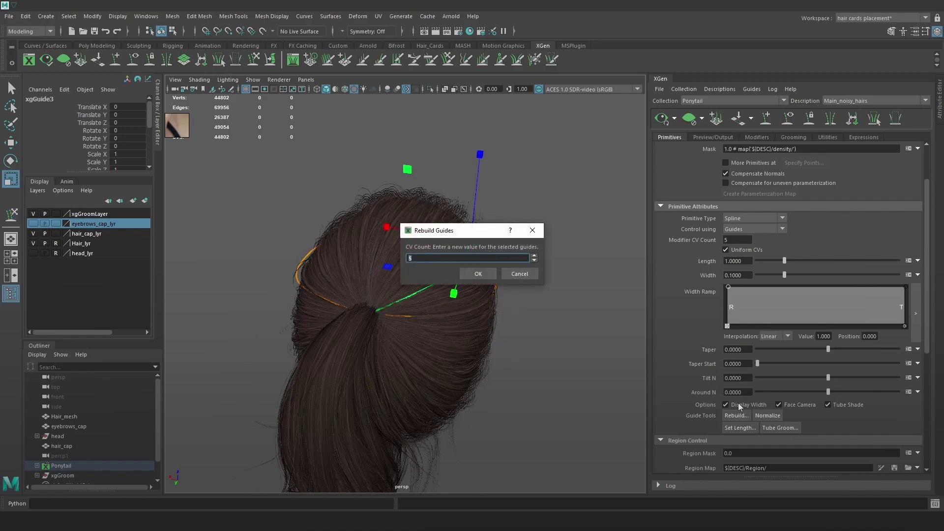
left_click(466, 273)
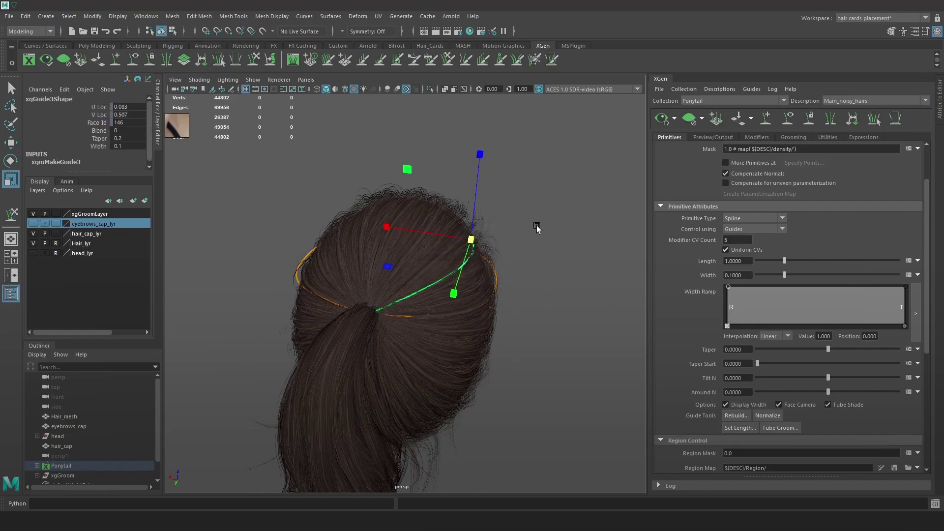
left_click(752, 92)
left_click(789, 101)
left_click_drag(474, 280, 543, 304, "alt")
Smooth the rebuilt second guide's curve along the side of the head with the sculpting brush.
left_click(766, 119)
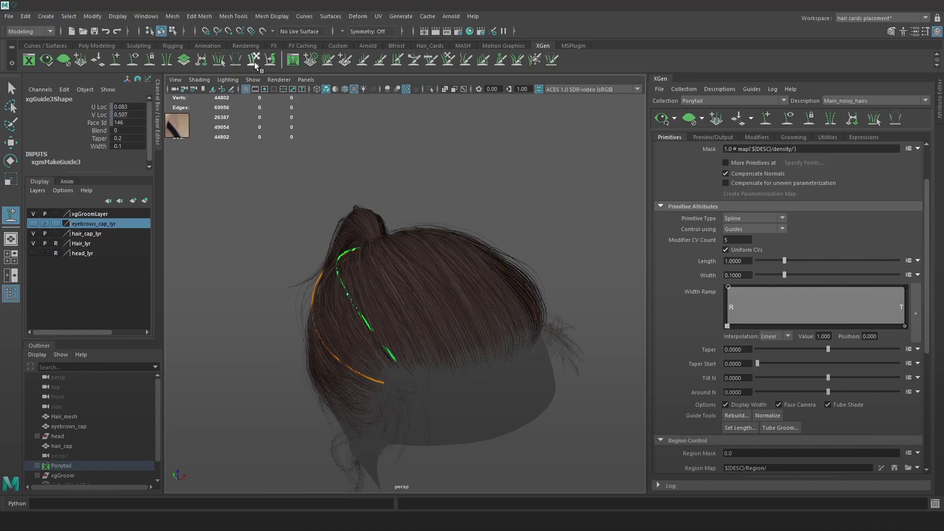
left_click_drag(408, 367, 306, 339, "alt")
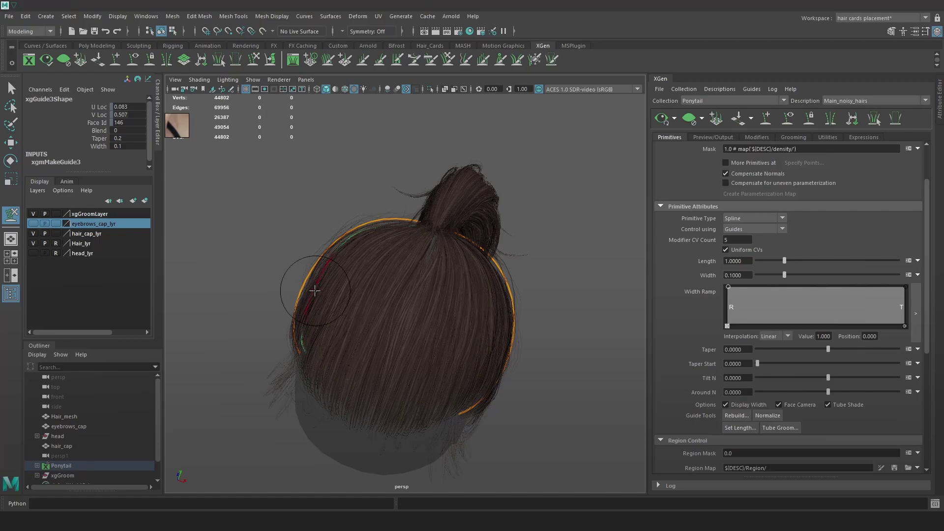
left_click_drag(320, 317, 512, 268, "alt")
Mirror the second guide across the X-axis to the other side of the head.
key("w")
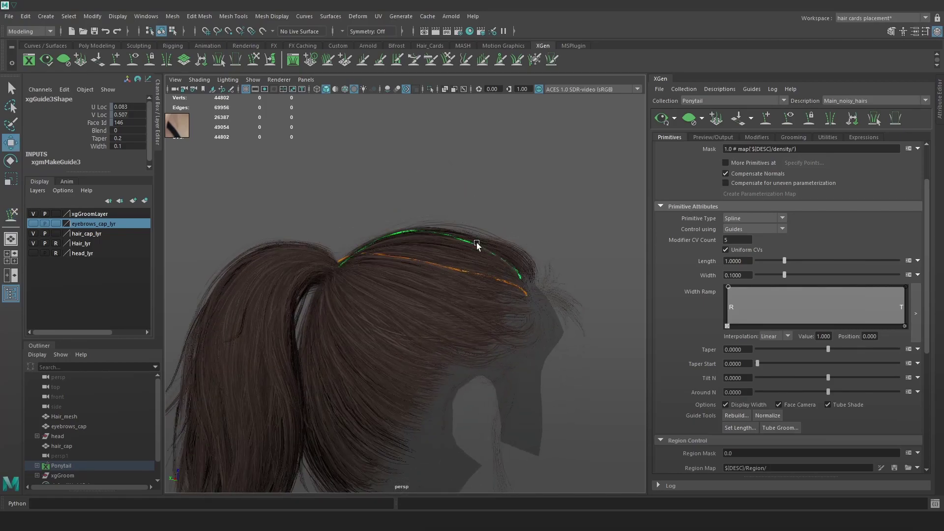
left_click(835, 122)
left_click_drag(495, 285, 338, 321, "alt")
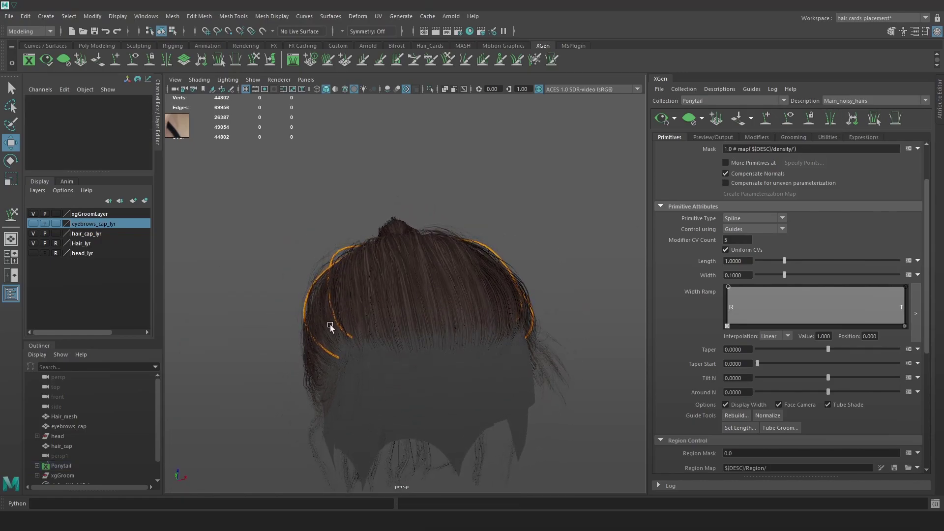
Place a third guide at the front hairline, between the second guide and the middle of the forehead.
left_click(773, 126)
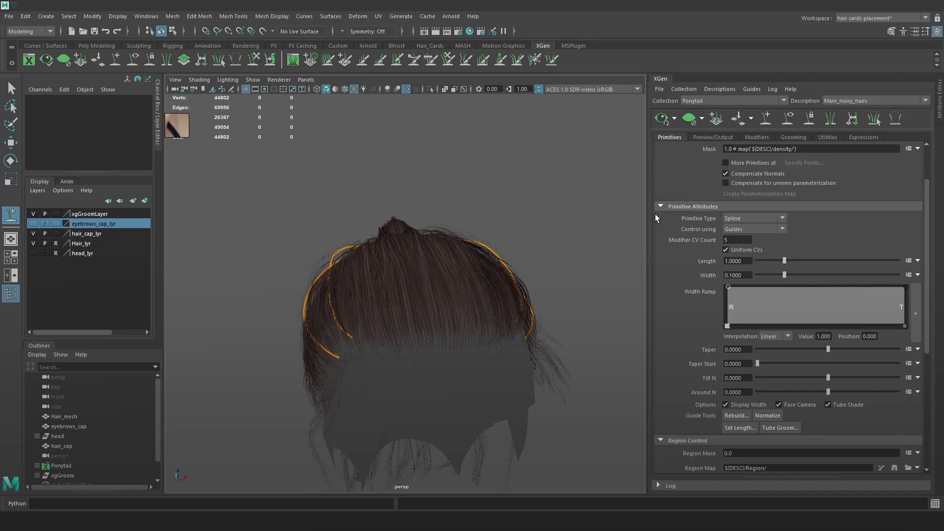
left_click(382, 328)
left_click_drag(384, 339, 451, 337, "alt")
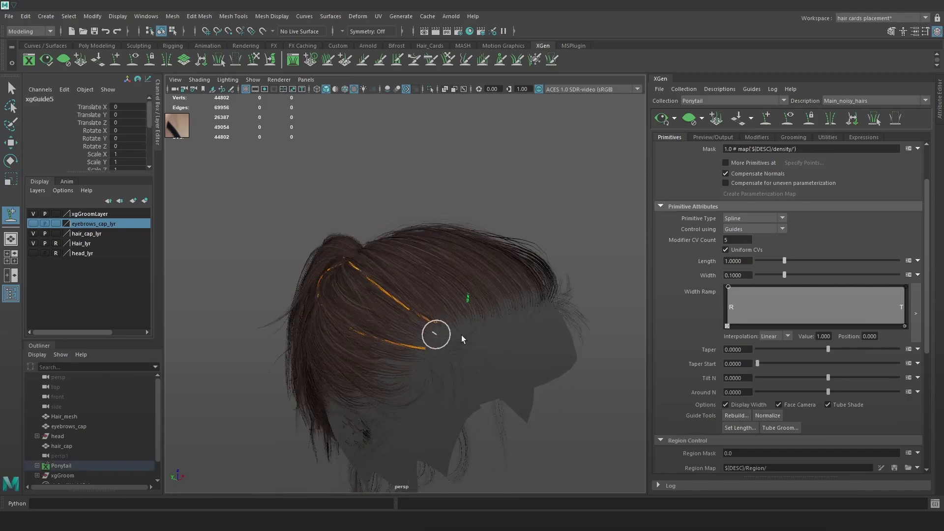
key("ctrl+z")
scroll(509, 315, "up", 1)
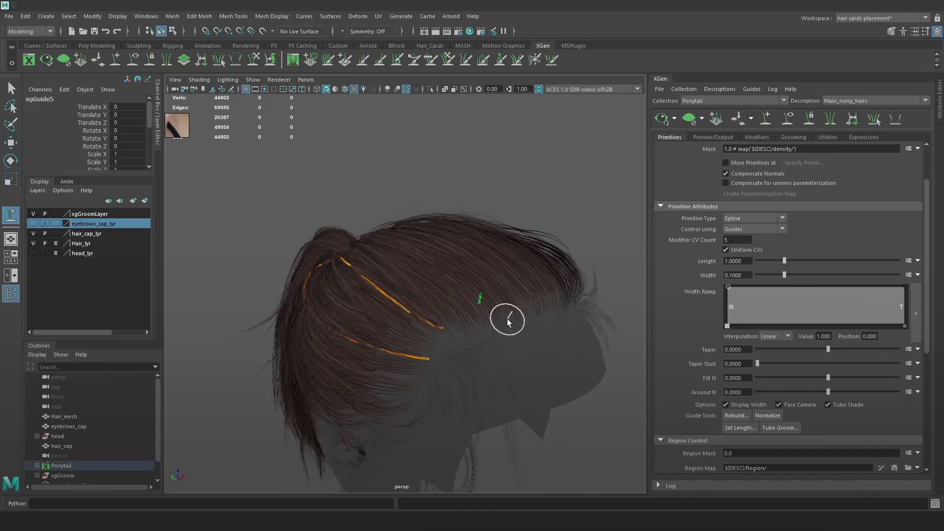
Delete the third guide at the front hairline.
key("w")
key("Delete")
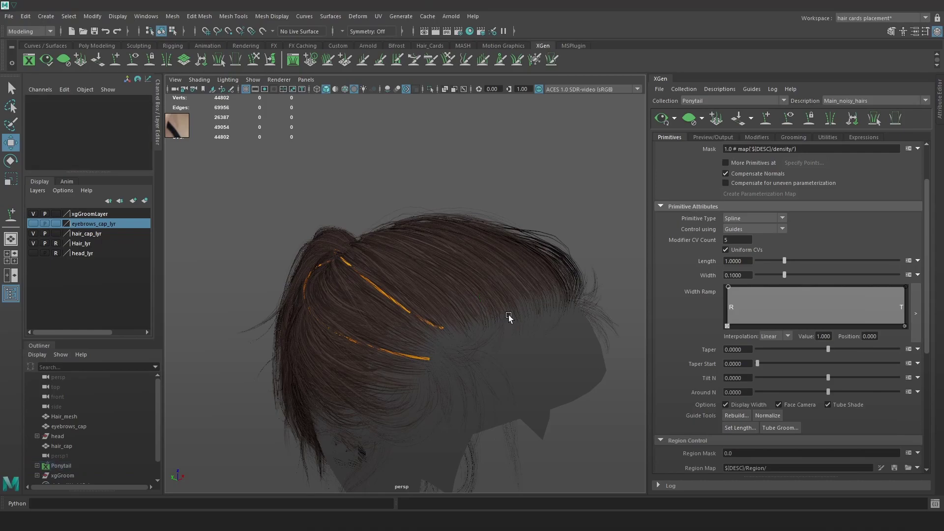
left_click(768, 118)
left_click(442, 307)
left_click_drag(507, 342, 476, 348, "alt")
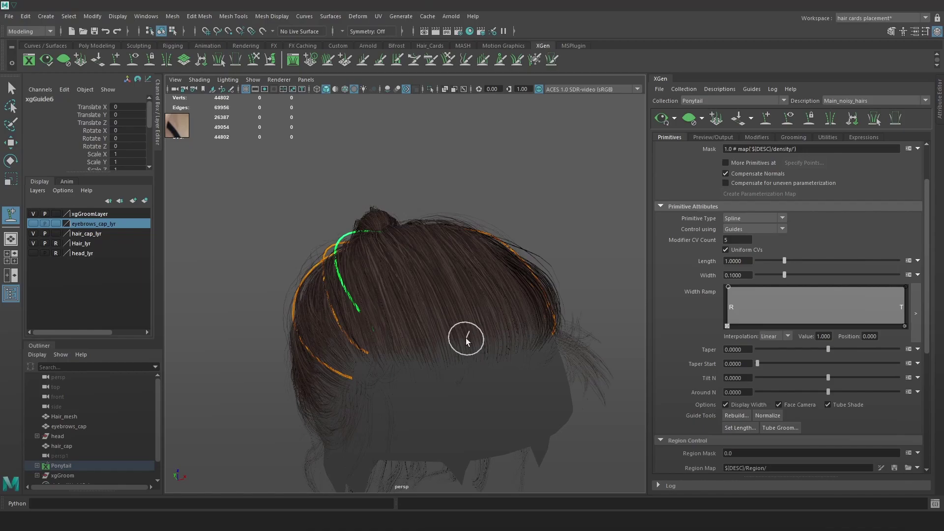
key("w")
left_click_drag(433, 311, 439, 285, "alt")
left_click(438, 285)
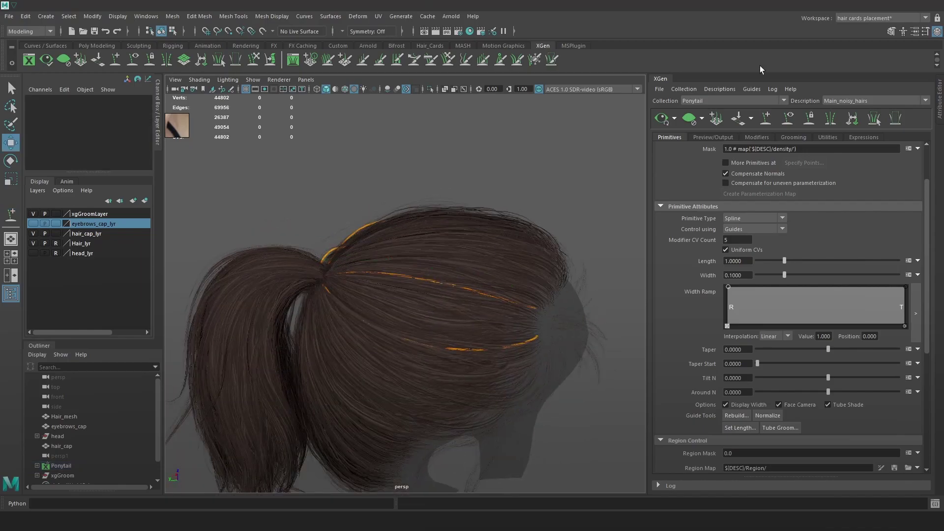
Place a new guide at the front hairline and slide its root to the middle of the forehead.
left_click(766, 119)
left_click_drag(506, 323, 487, 320, "alt")
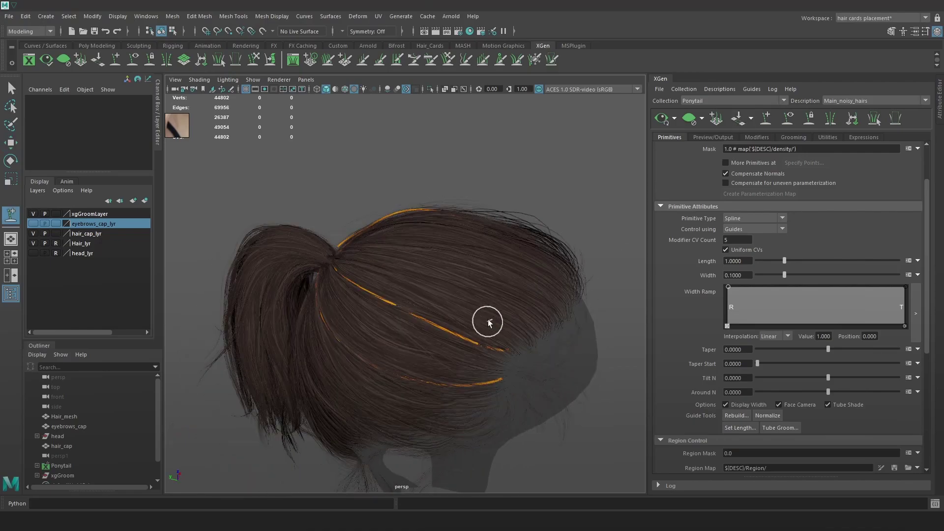
left_click(522, 332)
left_click_drag(543, 340, 485, 354, "alt")
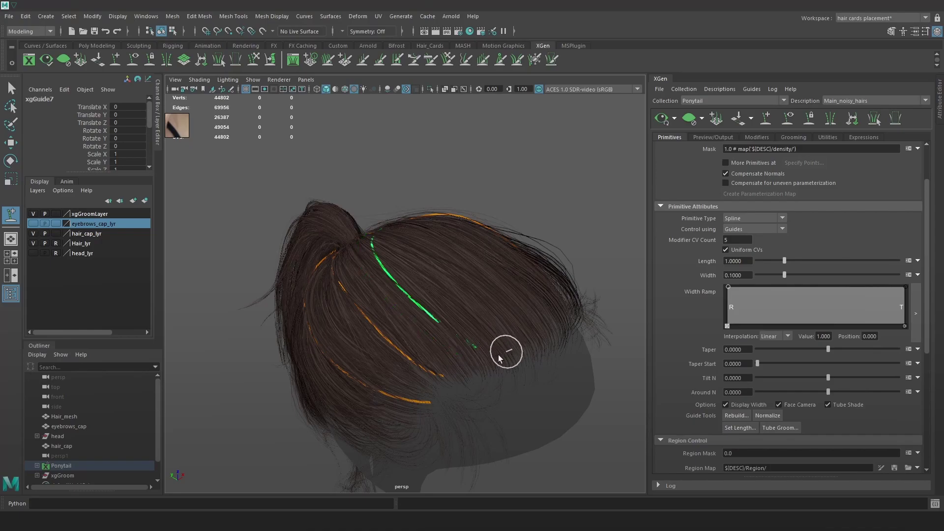
key("4")
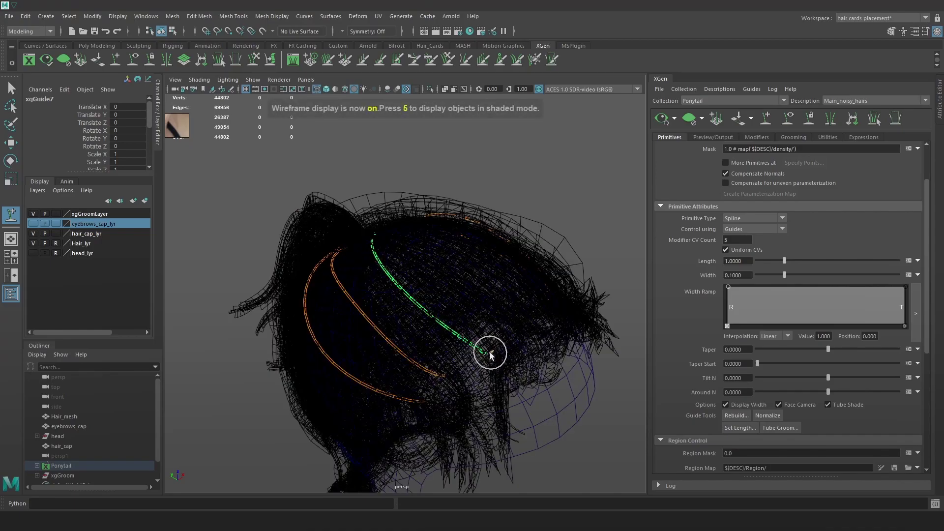
left_click_drag(498, 352, 395, 390)
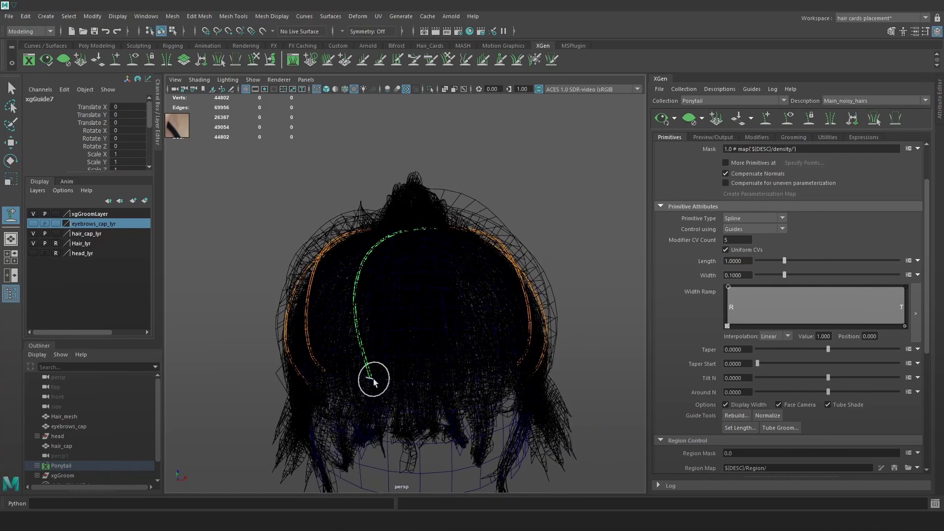
middle_click(423, 367)
left_click_drag(470, 389, 565, 344, "alt")
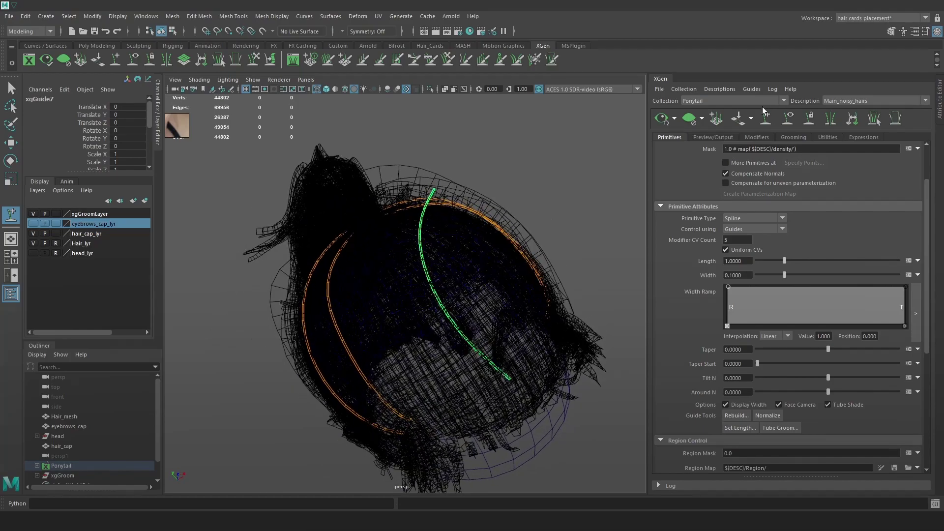
Sculpt the middle guide so it runs back over the top of the head towards the ponytail.
left_click_drag(464, 169, 393, 189, "alt")
left_click_drag(418, 235, 393, 238)
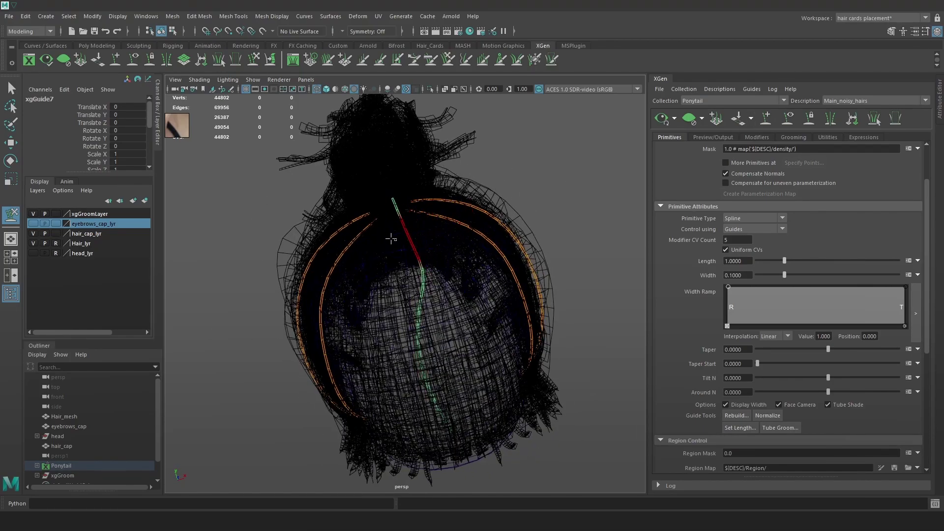
left_click_drag(399, 280, 354, 244, "alt")
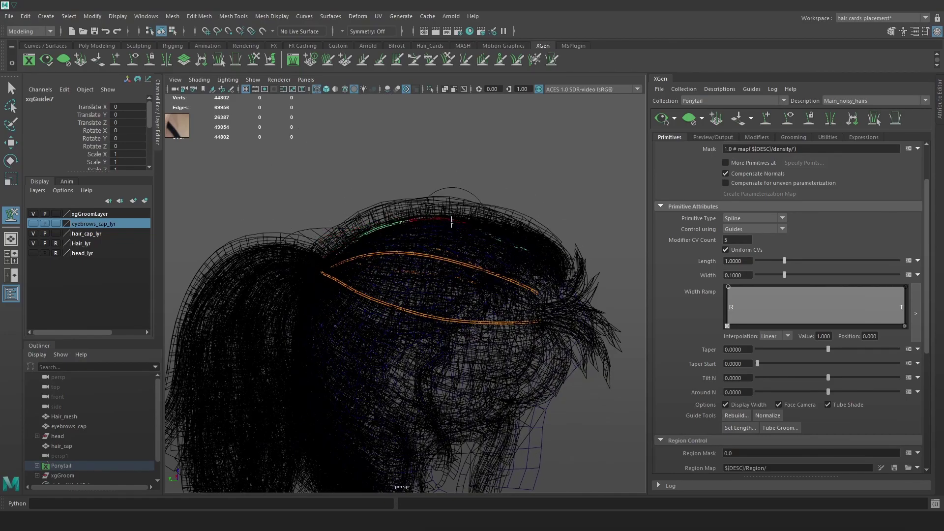
left_click_drag(516, 258, 291, 250, "alt")
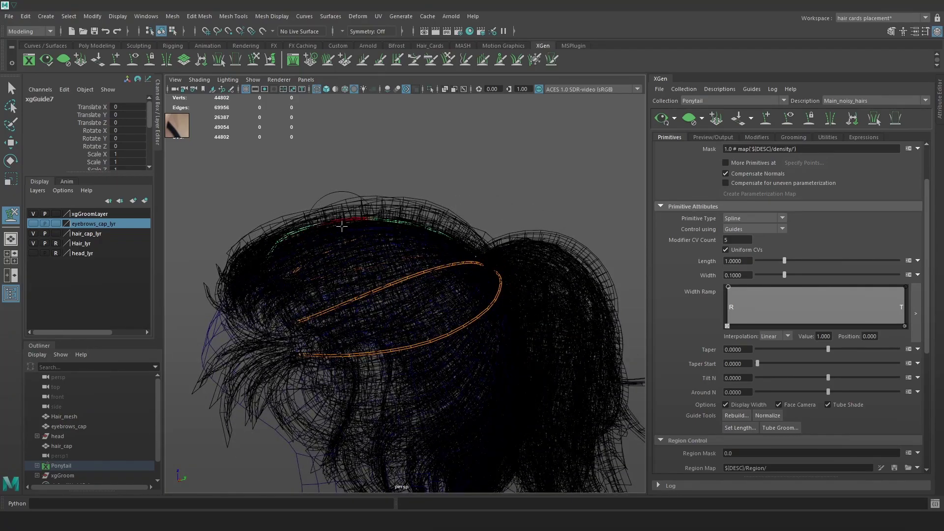
Reposition the middle guide's root on the hairline at the centre of the forehead.
key("6")
middle_click_drag(389, 231, 533, 236, "alt")
mouse_move(412, 269)
left_mouse_down("alt")
mouse_move(481, 289)
mouse_move(563, 291)
mouse_move(418, 263)
mouse_move(429, 290)
left_mouse_up("alt")
key("4")
left_click(769, 120)
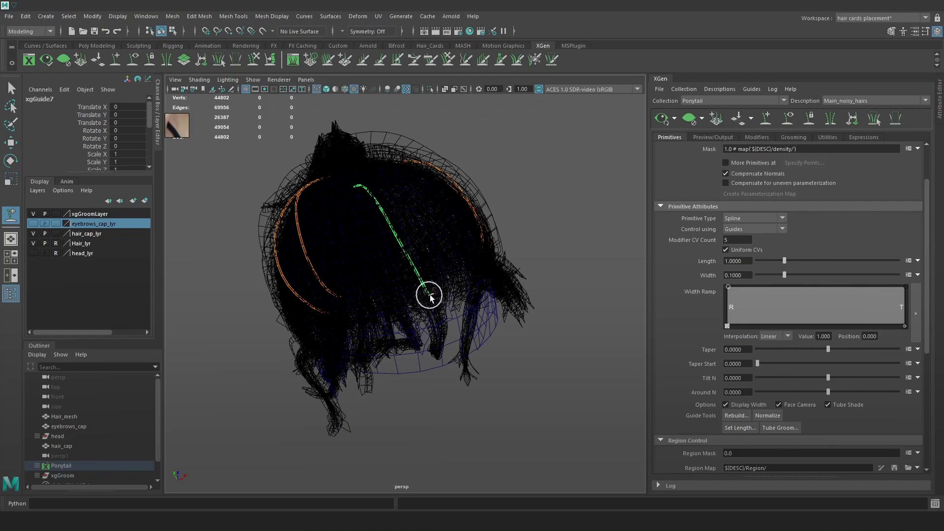
key("6")
mouse_move(476, 281)
left_mouse_down("alt")
mouse_move(468, 274)
mouse_move(424, 293)
mouse_move(481, 320)
mouse_move(575, 276)
mouse_move(476, 297)
left_mouse_up("alt")
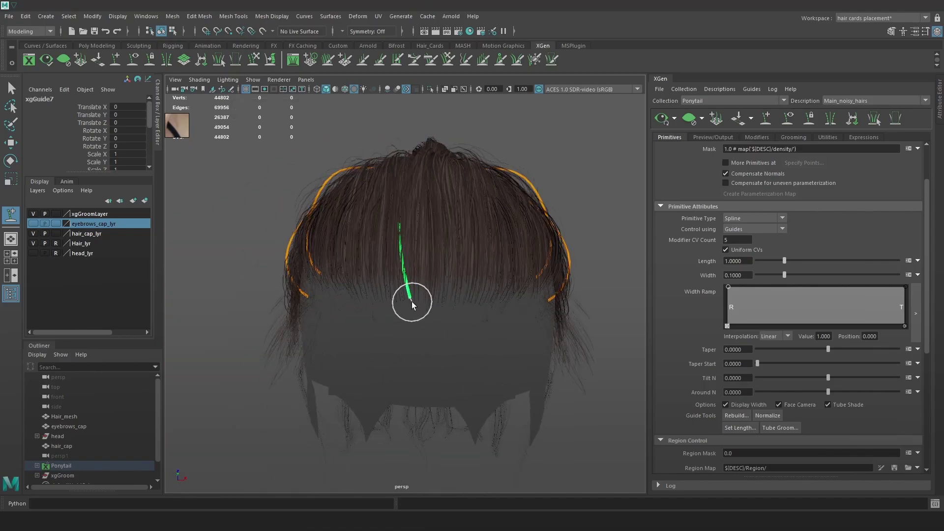
mouse_move(411, 298)
left_mouse_down()
mouse_move(459, 253)
mouse_move(769, 105)
left_mouse_up()
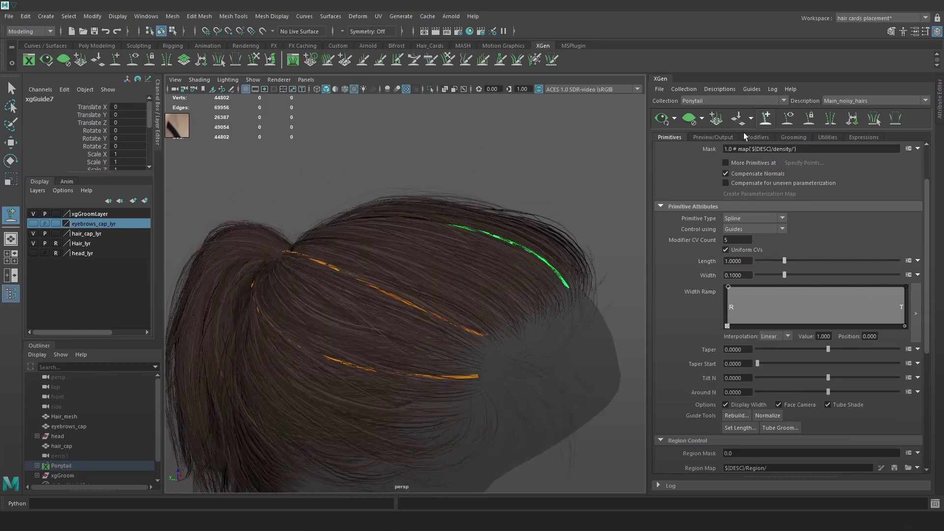
Sculpt the repositioned middle guide along the crown in wireframe display and scale it uniformly to 1.083.
key("4")
left_click(253, 63)
left_click_drag(283, 291, 301, 270, "alt")
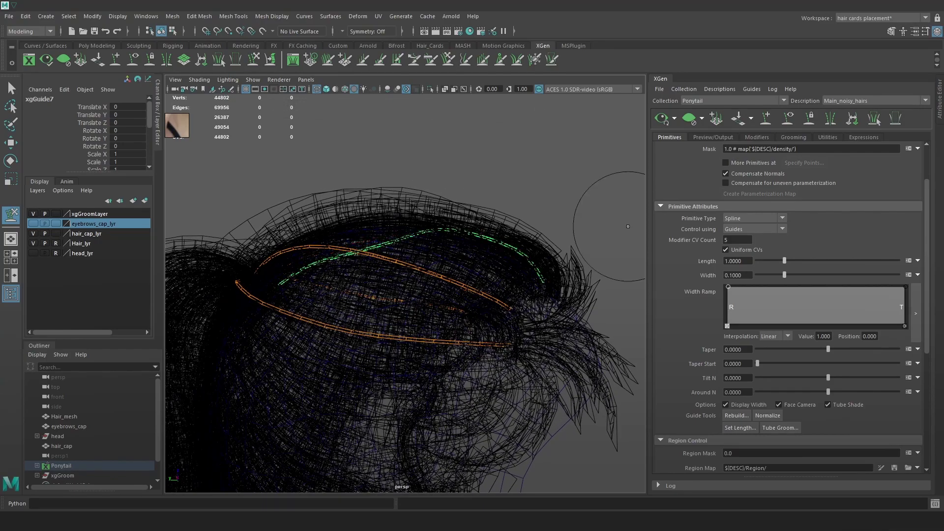
left_click_drag(629, 226, 650, 265, "alt")
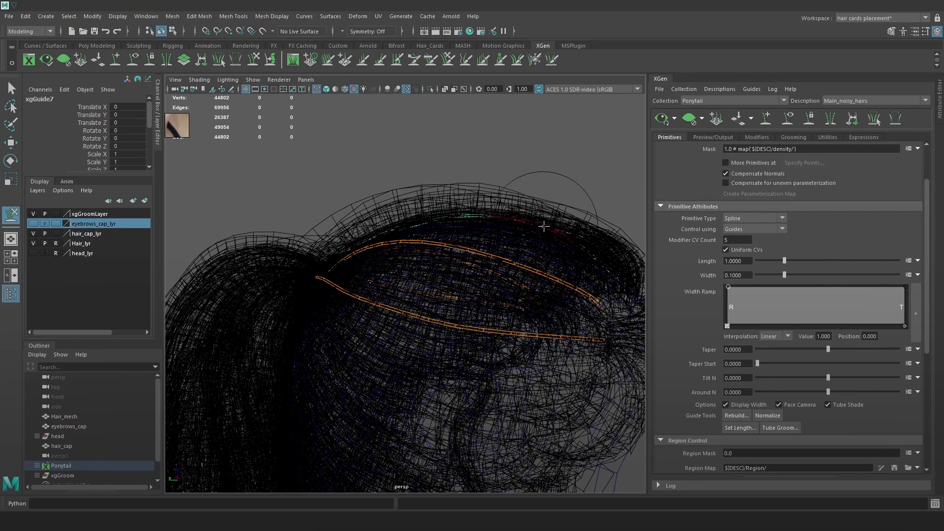
left_click_drag(541, 226, 524, 246, "alt")
left_click_drag(395, 221, 442, 232, "alt")
key("r")
left_click_drag(615, 281, 635, 276)
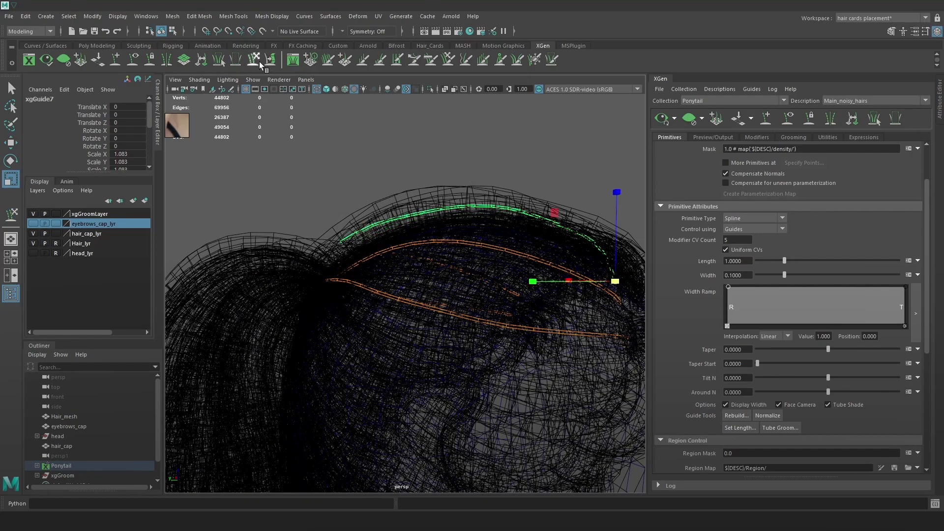
Sculpt the scaled middle guide so its tip meets the ponytail base and its length stays centred on the head.
left_click(258, 60)
key("5")
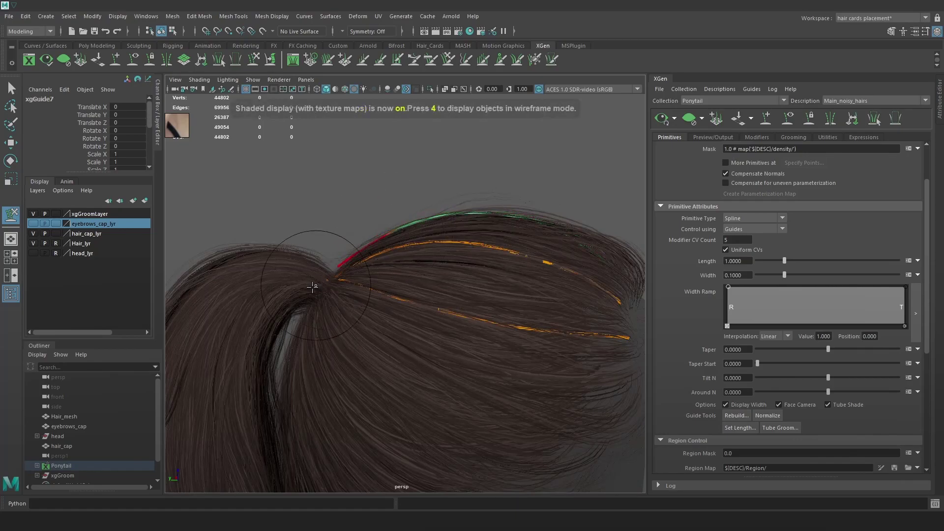
left_click_drag(554, 237, 464, 246, "alt")
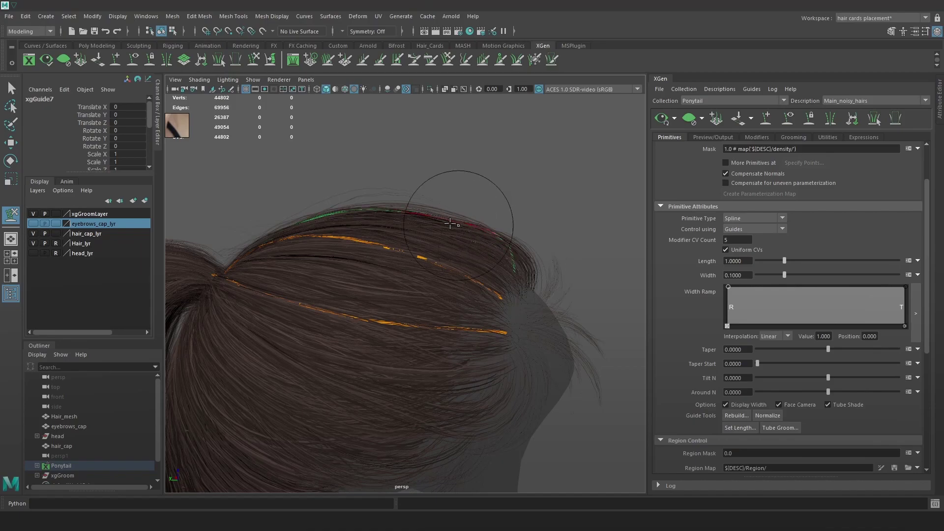
mouse_move(519, 261)
left_mouse_down("alt")
mouse_move(545, 263)
mouse_move(476, 268)
mouse_move(545, 249)
mouse_move(516, 288)
mouse_move(469, 240)
mouse_move(513, 234)
left_mouse_up("alt")
mouse_move(426, 207)
left_mouse_down()
mouse_move(438, 199)
mouse_move(446, 211)
left_mouse_up()
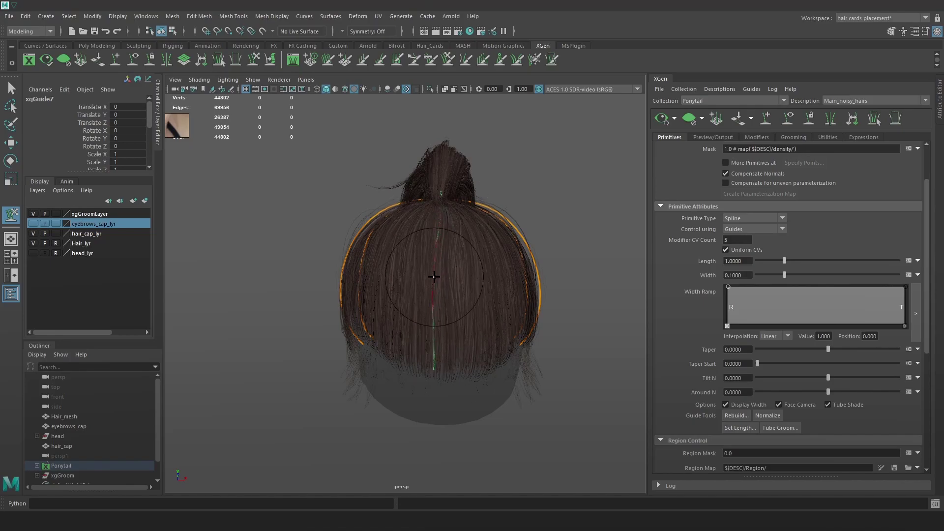
left_click_drag(521, 241, 440, 239, "alt")
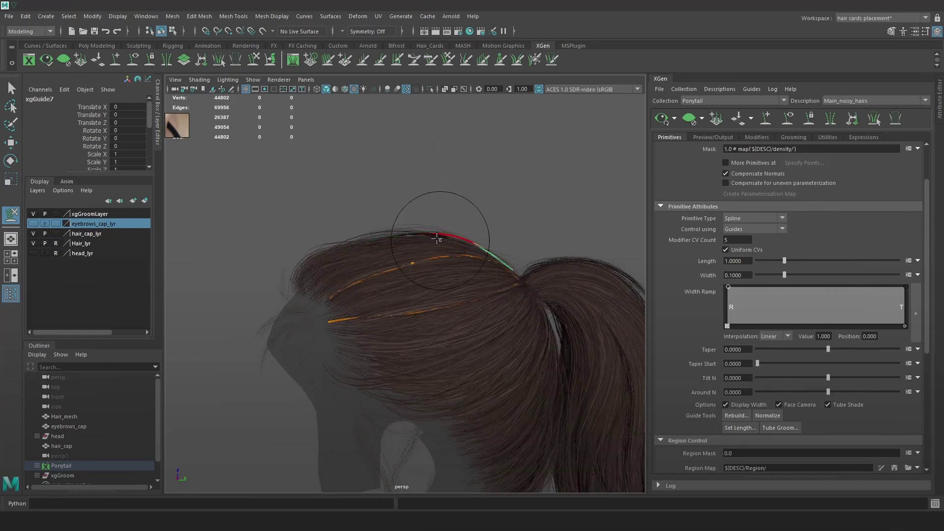
Refine the middle guide's arc against the hair surface from the forehead to the ponytail base with the sculpting brush.
key("4")
key("r")
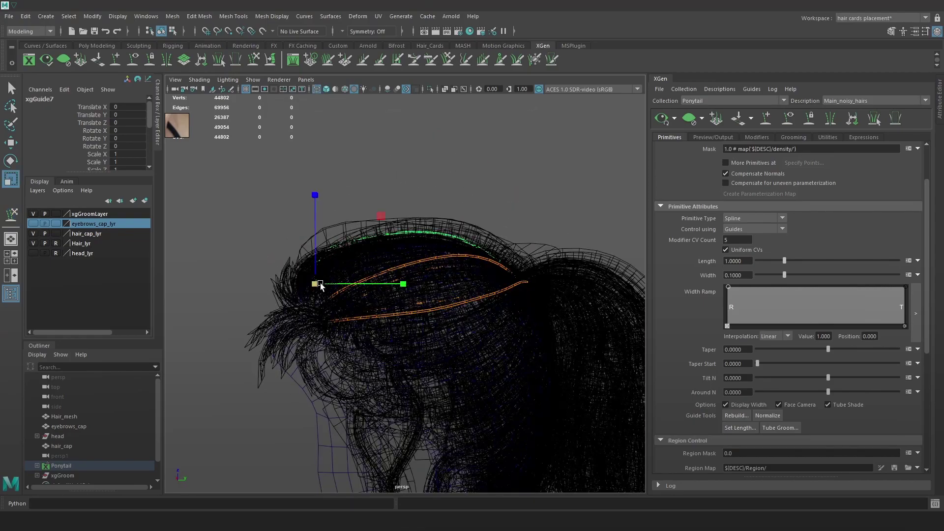
left_click(252, 61)
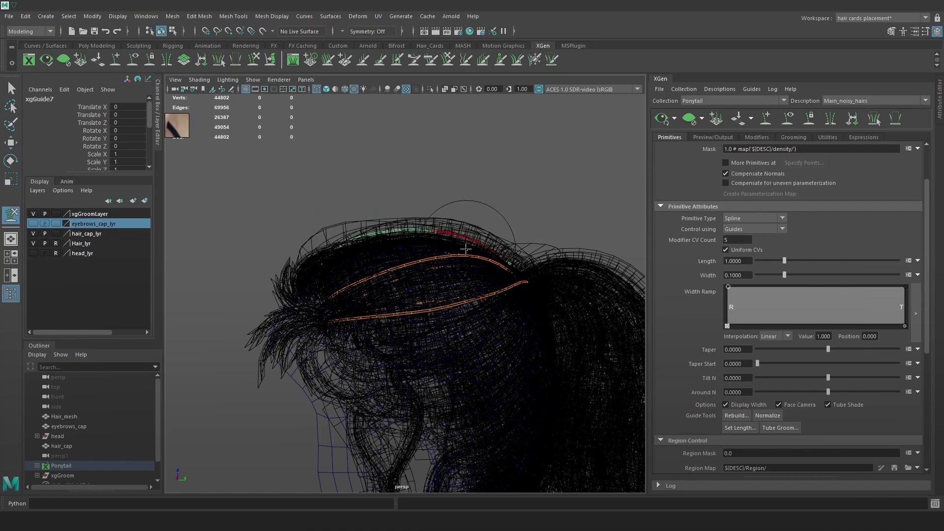
key("6")
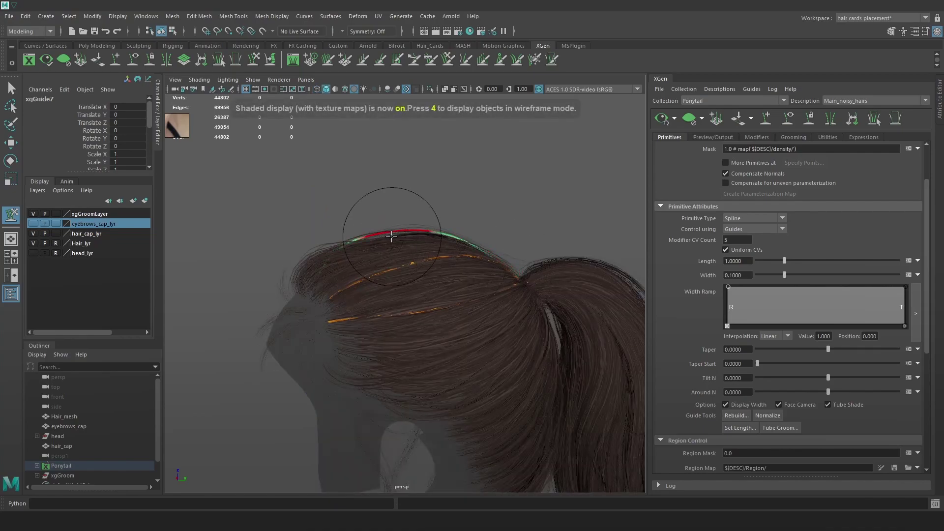
mouse_move(347, 250)
left_mouse_down("alt")
mouse_move(319, 266)
mouse_move(297, 263)
left_mouse_up("alt")
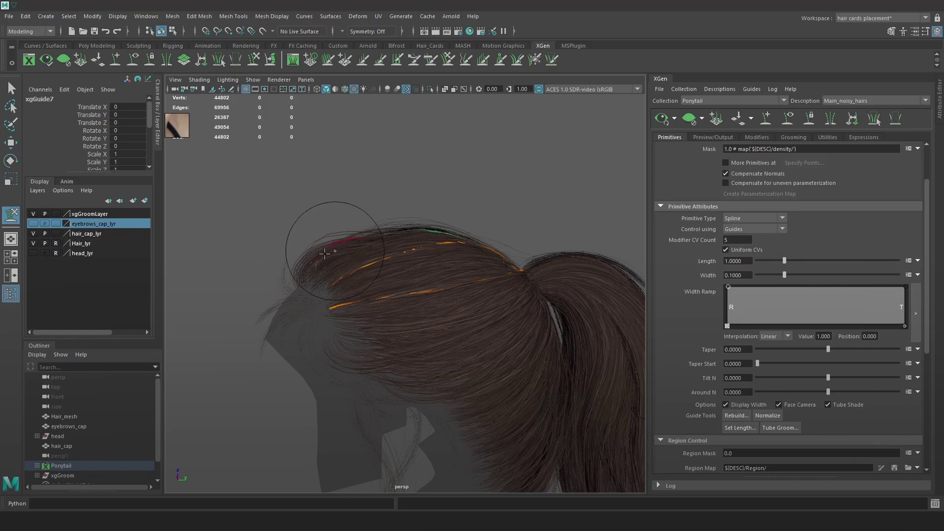
mouse_move(401, 231)
left_mouse_down("alt")
mouse_move(369, 263)
mouse_move(413, 256)
mouse_move(494, 300)
left_mouse_up("alt")
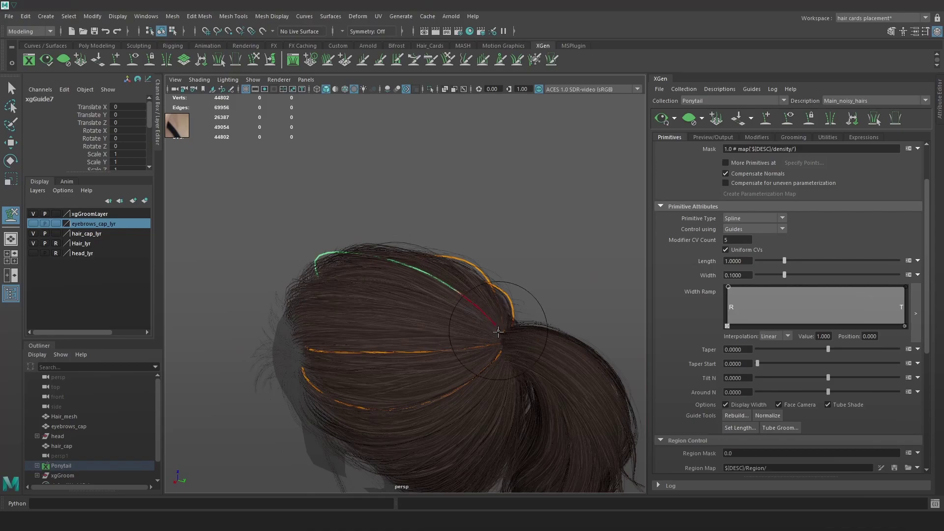
mouse_move(502, 338)
left_mouse_down("alt")
mouse_move(516, 295)
mouse_move(633, 281)
mouse_move(553, 281)
left_mouse_up("alt")
Select the mirrored copy of the second guide and smooth its arc along the hair surface with the sculpting brush.
key("w")
left_click(524, 280)
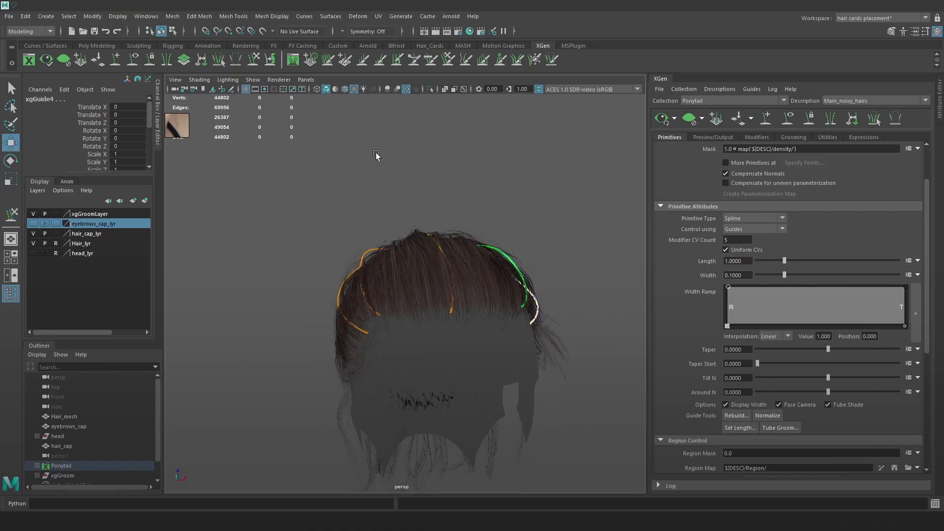
left_click_drag(388, 154, 382, 142, "alt")
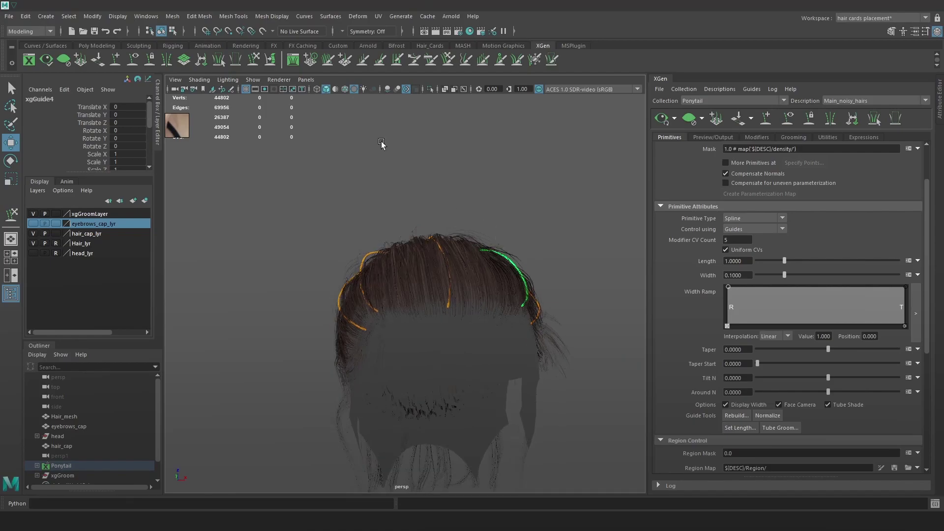
left_click(259, 65)
mouse_move(533, 294)
left_mouse_down("alt")
mouse_move(565, 308)
mouse_move(501, 283)
left_mouse_up("alt")
key("b")
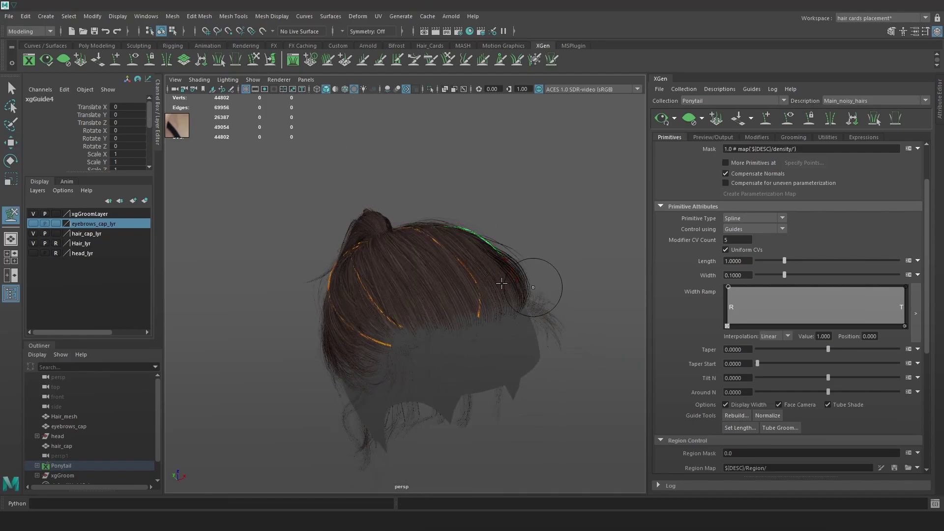
right_click_drag(529, 304, 537, 308, "alt")
mouse_move(535, 301)
left_mouse_down("alt")
mouse_move(493, 282)
mouse_move(373, 265)
left_mouse_up("alt")
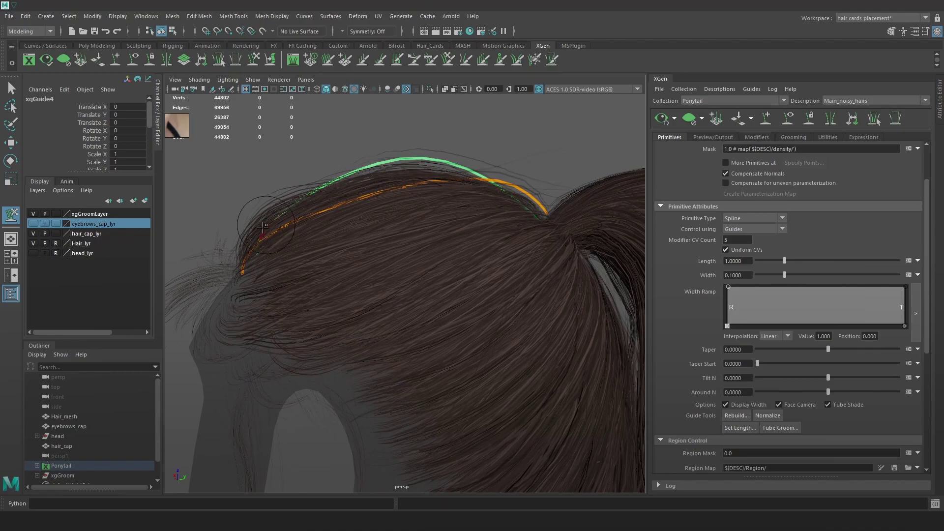
mouse_move(241, 226)
left_mouse_down()
mouse_move(228, 222)
mouse_move(302, 187)
mouse_move(286, 184)
mouse_move(246, 229)
left_mouse_up()
key("b")
left_click_drag(388, 187, 434, 177)
left_click_drag(422, 162, 419, 175)
mouse_move(327, 170)
left_mouse_down()
mouse_move(336, 183)
mouse_move(409, 203)
mouse_move(514, 218)
left_mouse_up()
scroll(385, 196, "down", 4)
Replace the original second guide with an X-axis mirror of the resculpted guide from the other side of the head.
key("w")
left_click(344, 270)
left_click(372, 265)
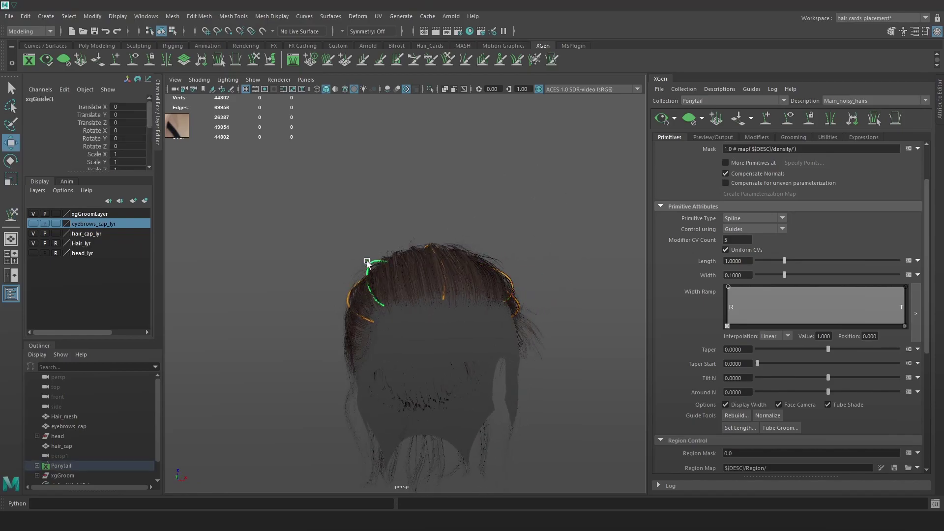
left_click(367, 262)
left_click(506, 277)
left_click(828, 123)
mouse_move(581, 268)
left_mouse_down("alt")
mouse_move(524, 286)
mouse_move(592, 284)
left_mouse_up("alt")
scroll(592, 285, "up", 3)
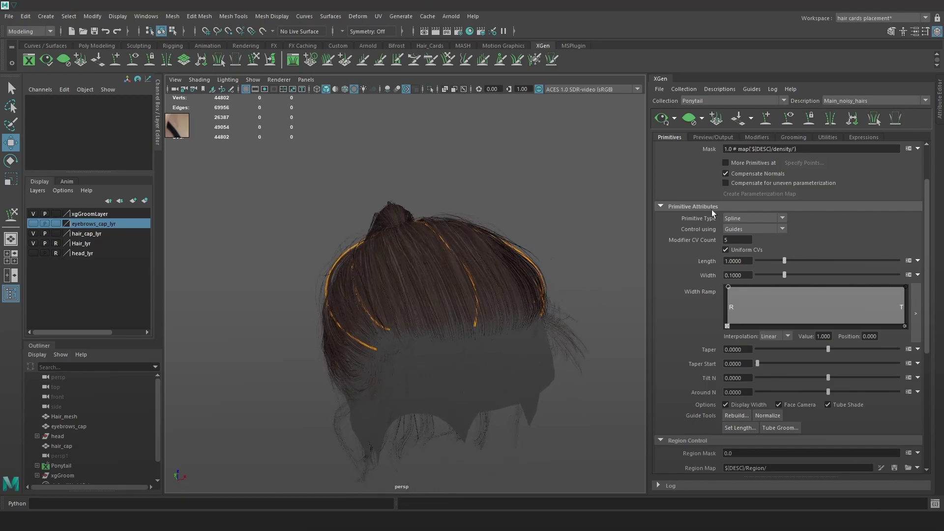
Place a new guide at the front hairline between the middle guide and the second guide.
left_click(767, 120)
key("4")
left_click(432, 325)
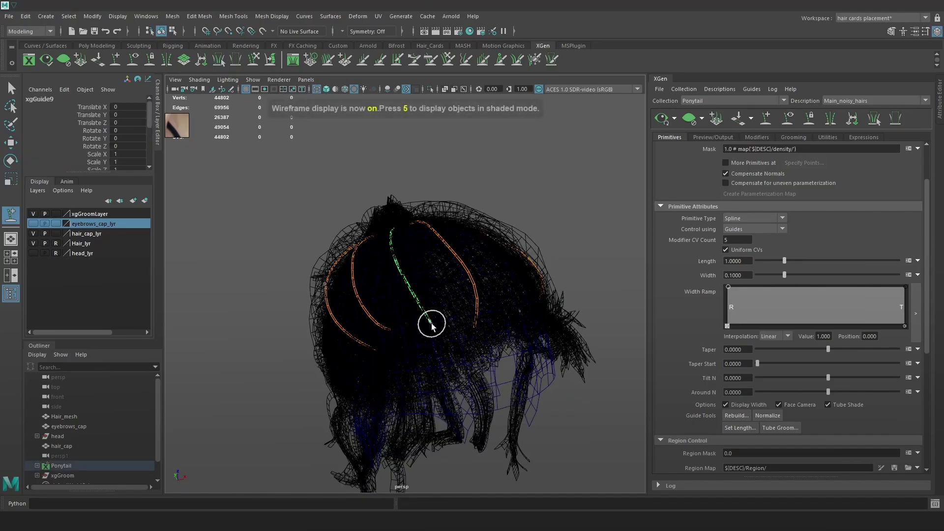
left_click_drag(506, 324, 476, 331, "alt")
left_click(479, 333)
left_click_drag(546, 342, 464, 316, "alt")
key("w")
left_click(521, 295)
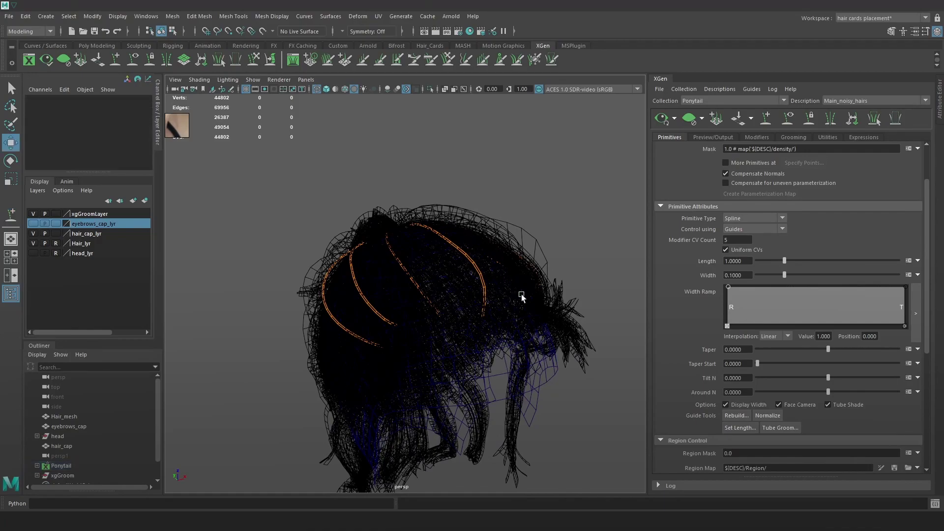
left_click(417, 285)
key("6")
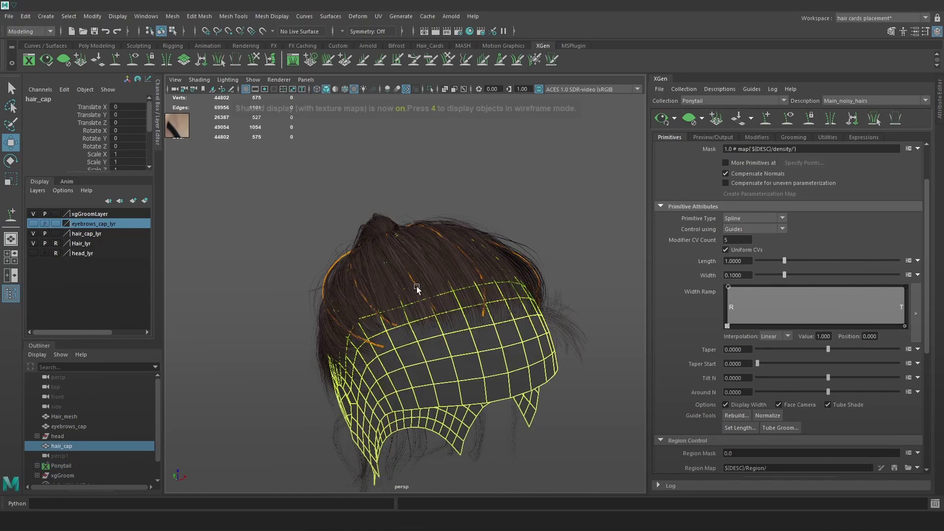
Show the scene in wireframe and set the hair_cap_lyr display layer to reference mode.
key("4")
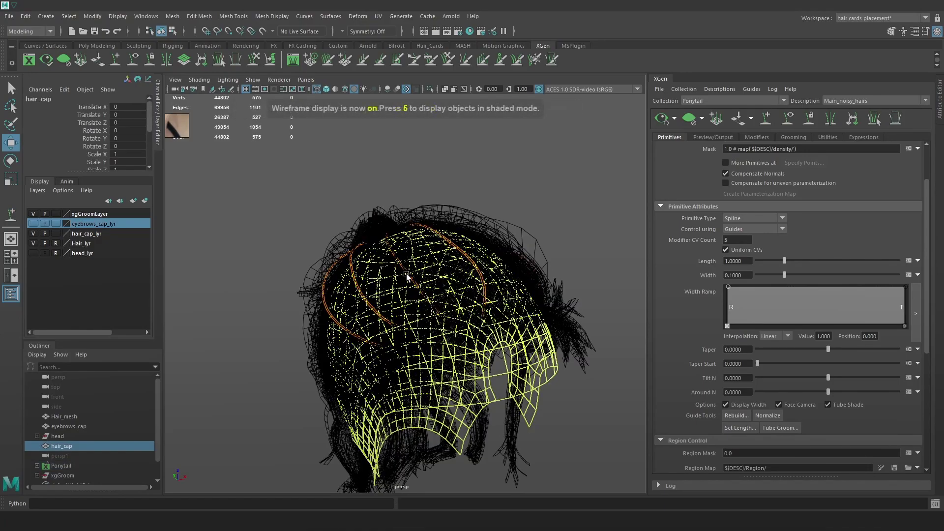
left_click(520, 218)
double_click(54, 242)
left_click(55, 234)
left_click(55, 234)
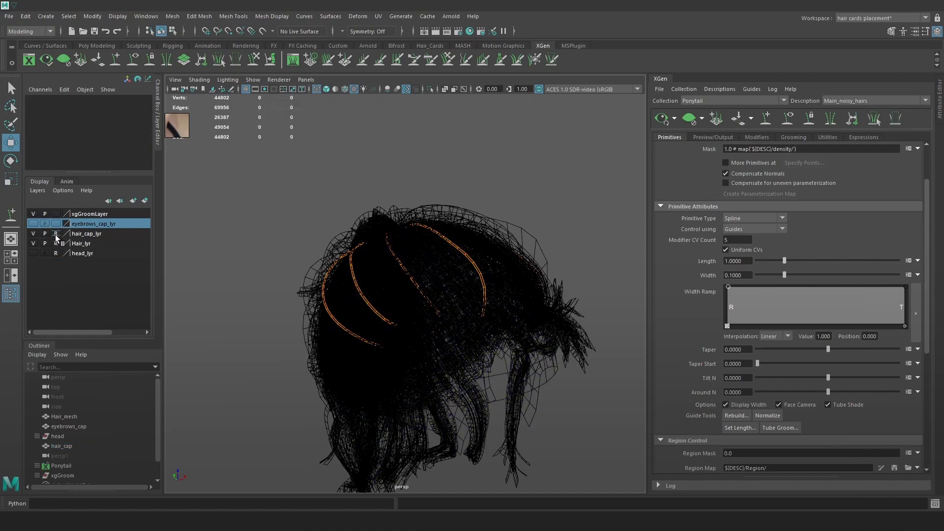
Select the new guide between the middle and second guides and bend it toward the hair surface with the sculpting brush.
left_click(433, 311)
left_click_drag(427, 296, 591, 227, "alt")
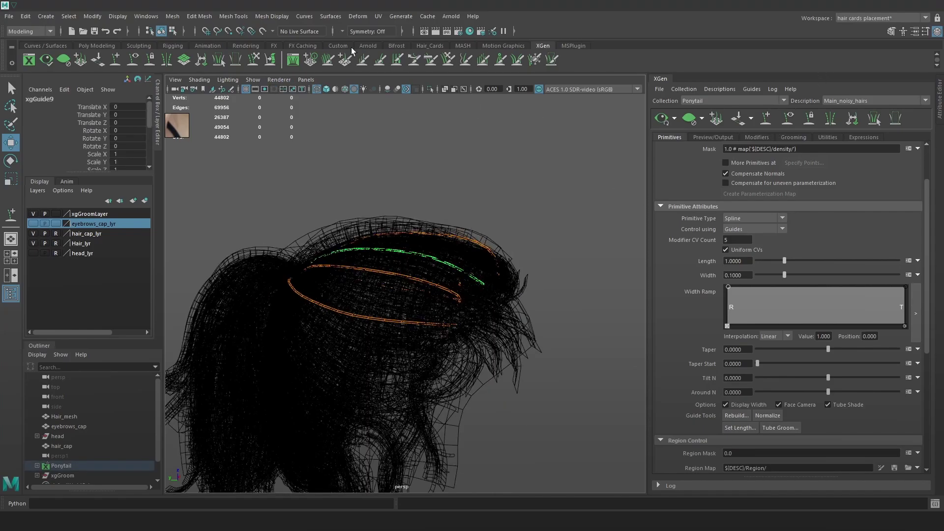
left_click(252, 62)
left_click_drag(441, 252, 502, 261, "alt")
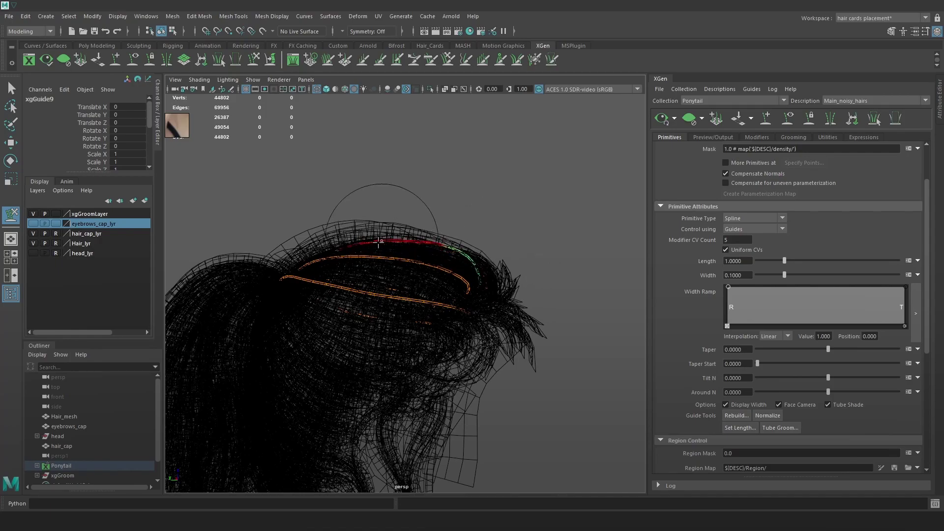
key("5")
mouse_move(318, 253)
left_mouse_down("alt")
mouse_move(259, 285)
mouse_move(348, 332)
mouse_move(454, 275)
mouse_move(426, 287)
left_mouse_up("alt")
key("4")
key("6")
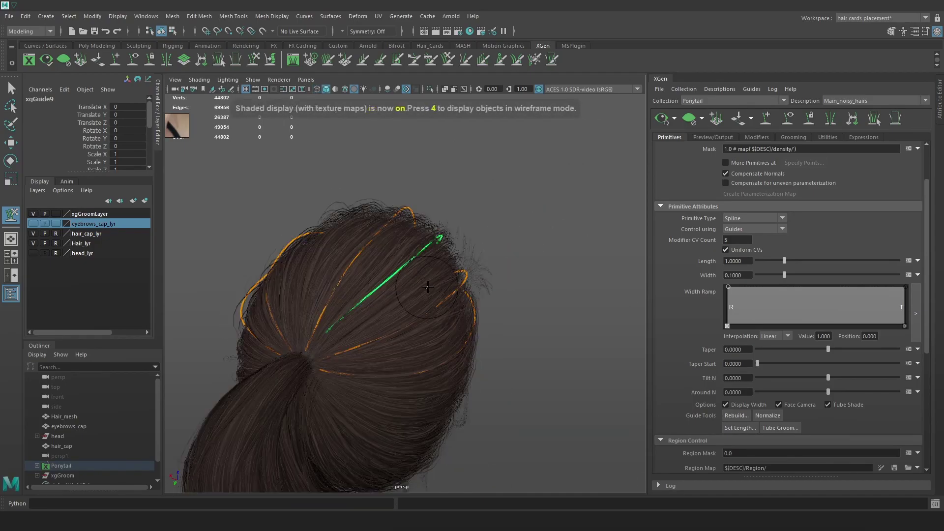
Lengthen the selected guide by scaling it and sculpt its end toward the base of the ponytail.
key("r")
left_click_drag(437, 242, 461, 243)
left_click(253, 61)
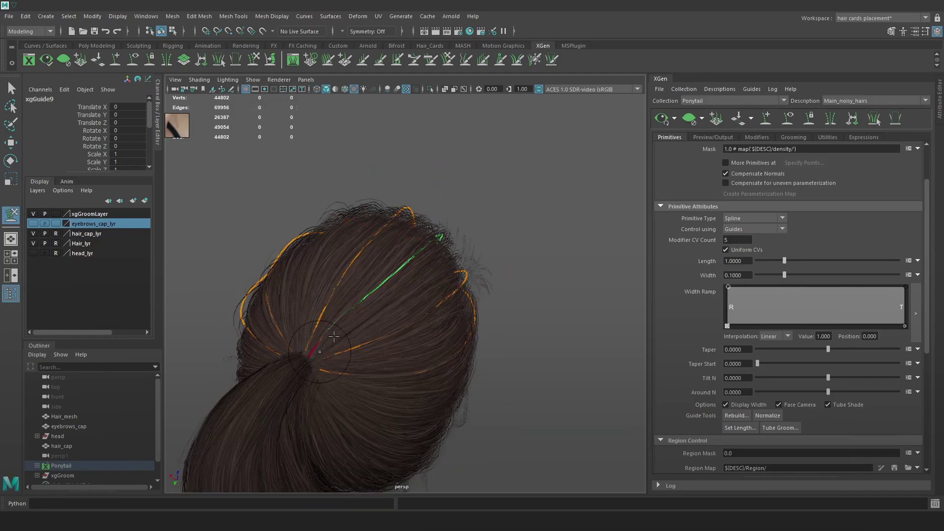
mouse_move(349, 329)
left_mouse_down("alt")
mouse_move(324, 327)
mouse_move(272, 235)
mouse_move(284, 244)
left_mouse_up("alt")
key("v")
left_click_drag(370, 242, 336, 265)
key("b")
mouse_move(441, 245)
left_mouse_down("alt")
mouse_move(468, 252)
mouse_move(396, 312)
mouse_move(462, 317)
mouse_move(451, 260)
left_mouse_up("alt")
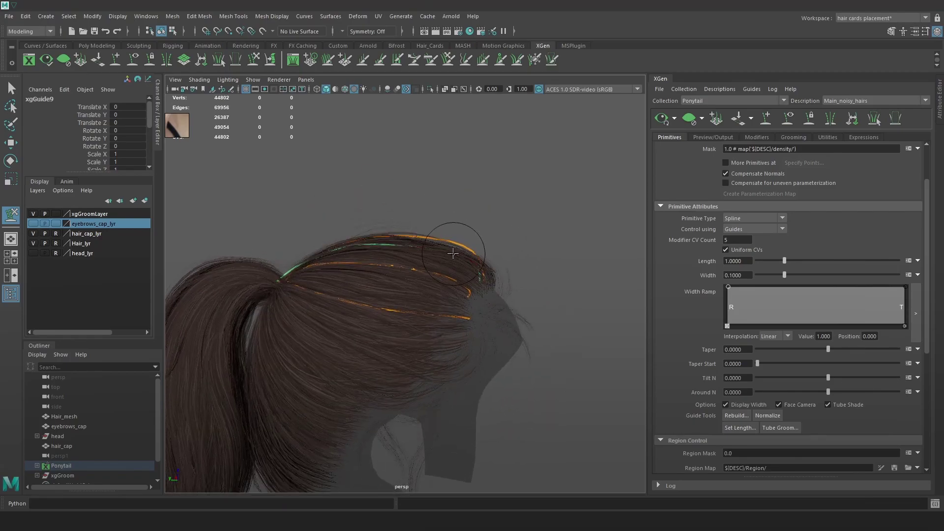
Refine the new guide's arc over the hair surface from the front, side and back with the sculpting brush.
mouse_move(399, 220)
left_mouse_down("alt")
mouse_move(305, 274)
mouse_move(344, 270)
mouse_move(301, 291)
left_mouse_up("alt")
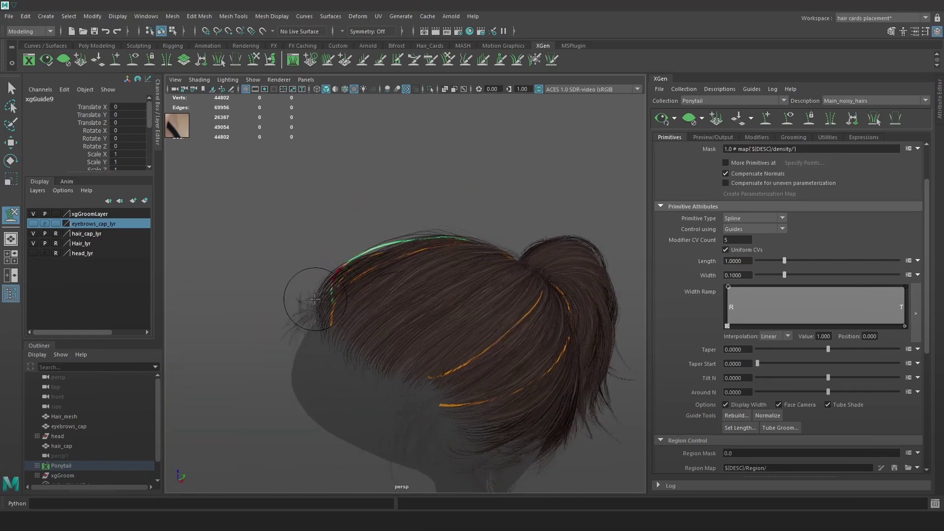
mouse_move(382, 245)
left_mouse_down("alt")
mouse_move(338, 255)
mouse_move(421, 247)
left_mouse_up("alt")
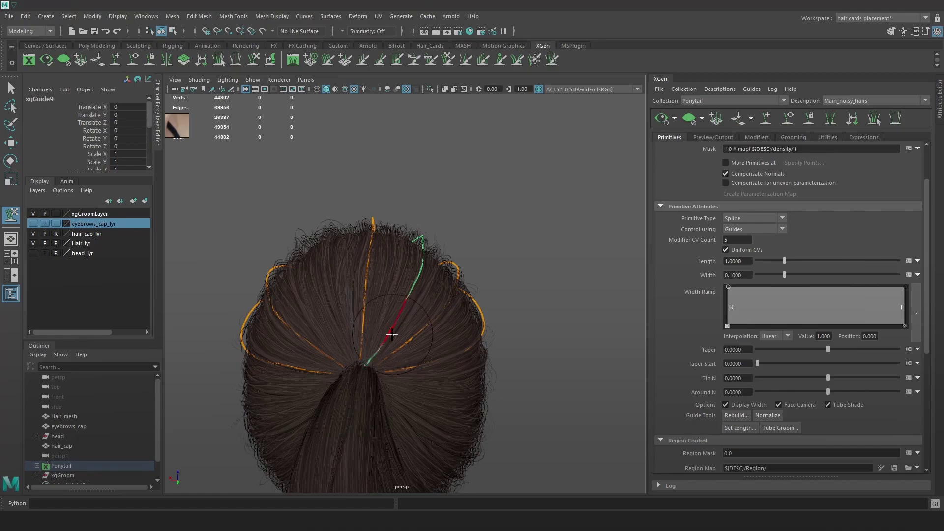
mouse_move(388, 331)
left_mouse_down("alt")
mouse_move(451, 295)
mouse_move(487, 288)
mouse_move(380, 263)
mouse_move(337, 267)
mouse_move(408, 226)
mouse_move(362, 274)
mouse_move(338, 276)
mouse_move(406, 276)
mouse_move(430, 254)
left_mouse_up("alt")
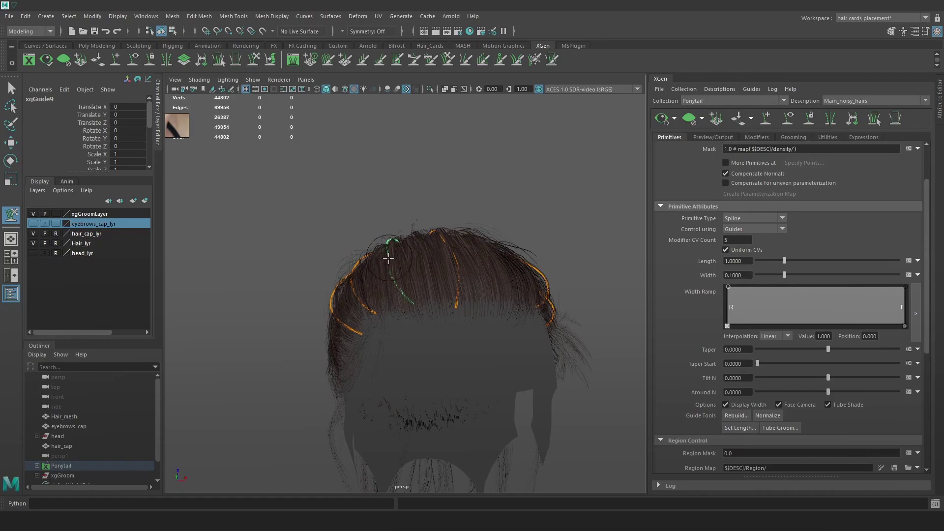
mouse_move(393, 250)
left_mouse_down("alt")
mouse_move(426, 264)
mouse_move(392, 256)
left_mouse_up("alt")
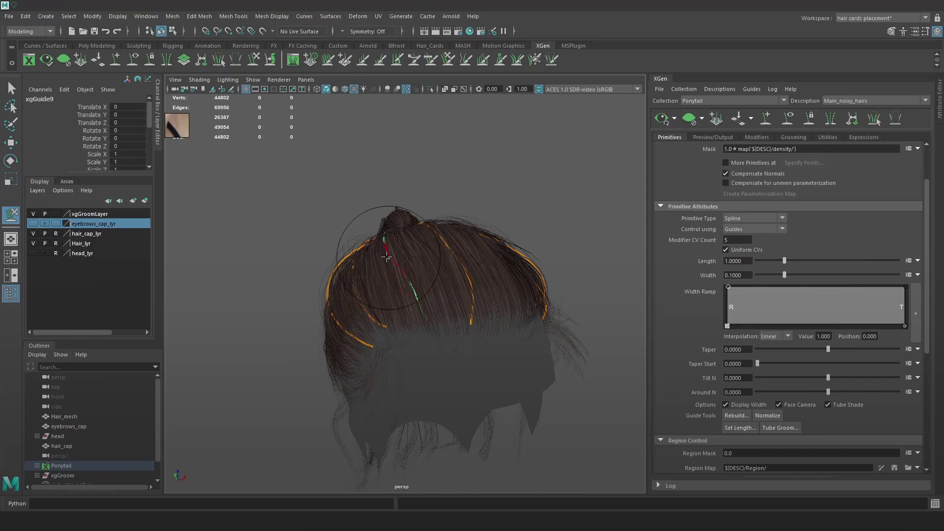
left_click_drag(415, 266, 368, 265, "alt")
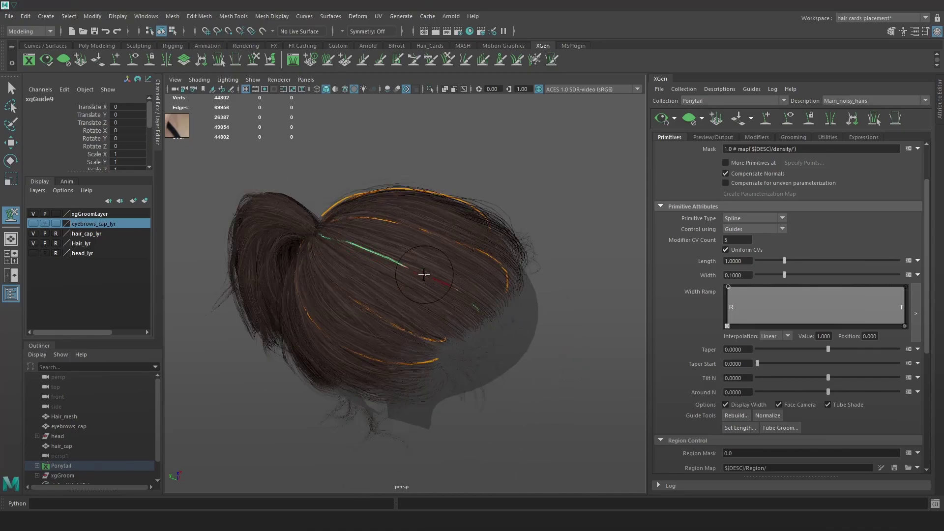
mouse_move(433, 285)
left_mouse_down("alt")
mouse_move(458, 244)
mouse_move(359, 295)
mouse_move(308, 361)
mouse_move(398, 300)
mouse_move(364, 326)
mouse_move(289, 291)
left_mouse_up("alt")
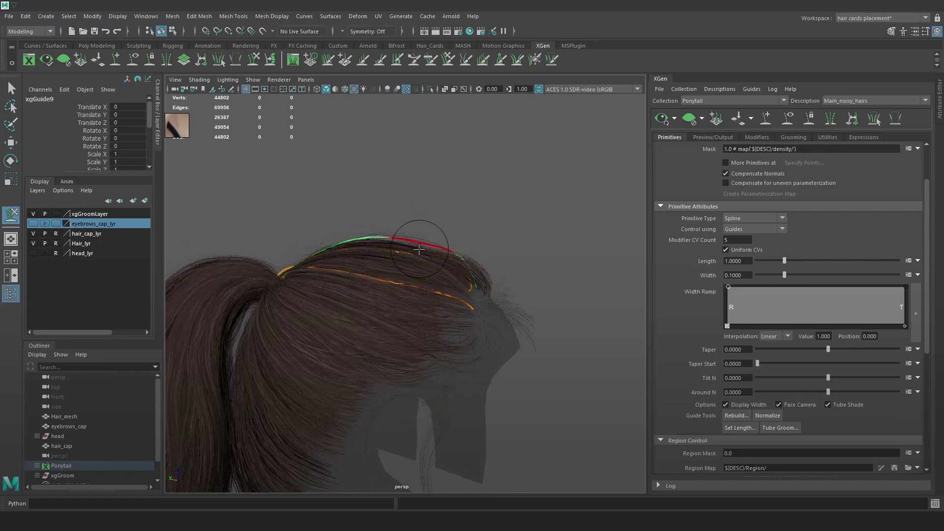
Scale the guide down to about 0.973 and resculpt it to follow the hair up to the ponytail base.
key("r")
left_click_drag(477, 289, 472, 290)
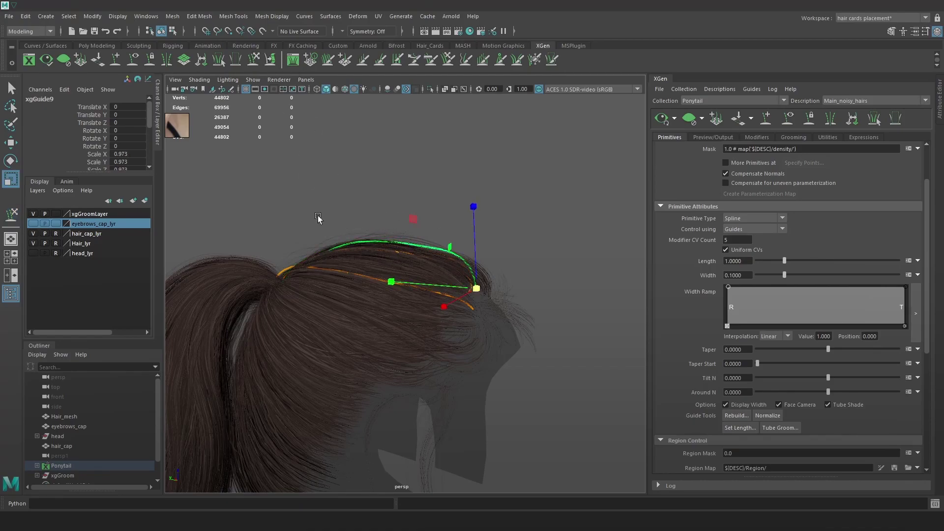
key("y")
left_click_drag(296, 264, 311, 262)
key("4")
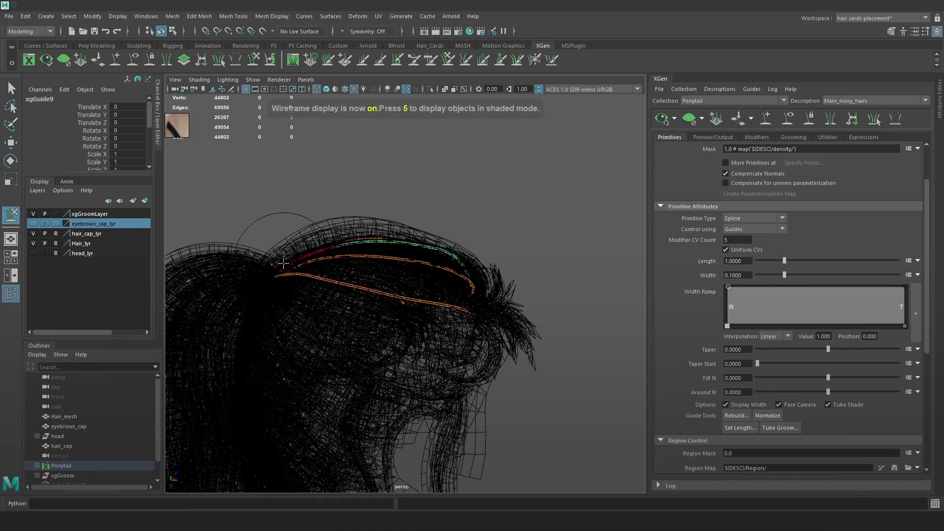
key("6")
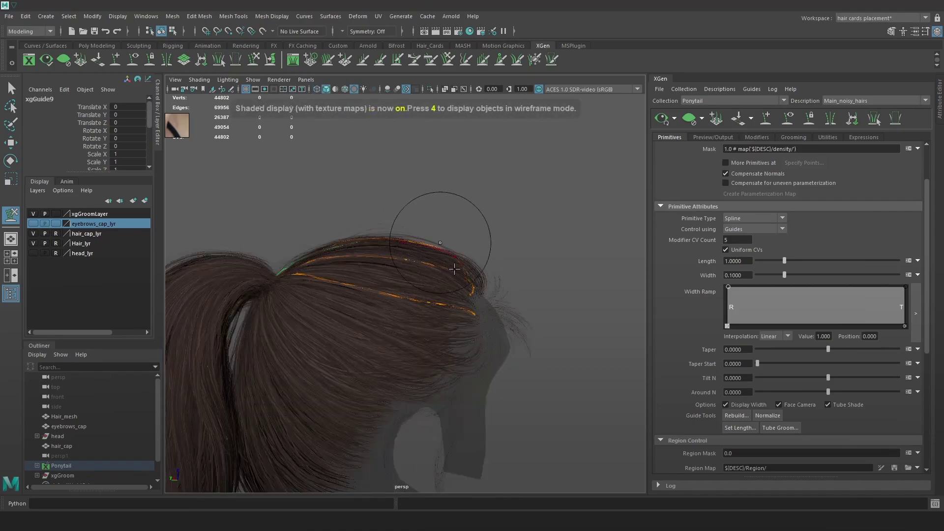
left_click_drag(445, 267, 343, 310, "alt")
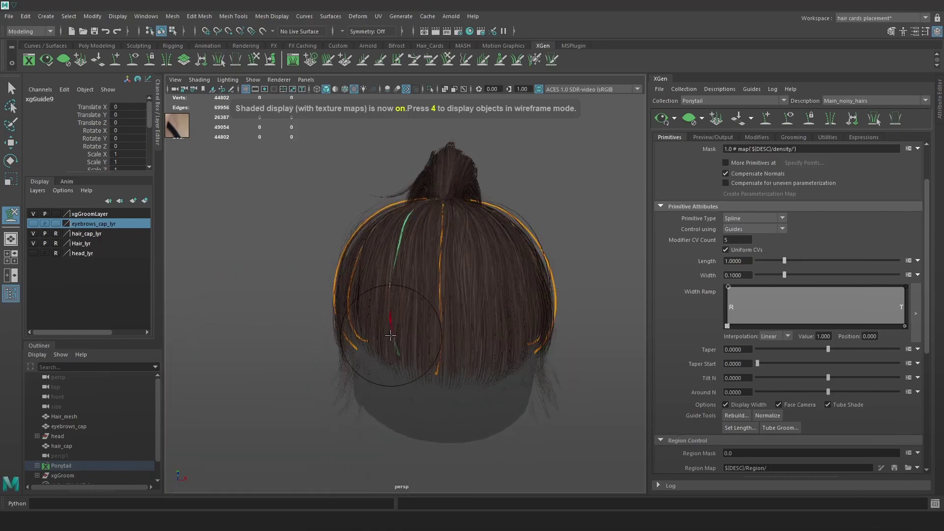
Mirror the finished guide across the X axis to the other side of the head and save the scene.
key("w")
mouse_move(473, 288)
left_mouse_down("alt")
mouse_move(491, 315)
mouse_move(519, 315)
mouse_move(511, 305)
mouse_move(482, 308)
left_mouse_up("alt")
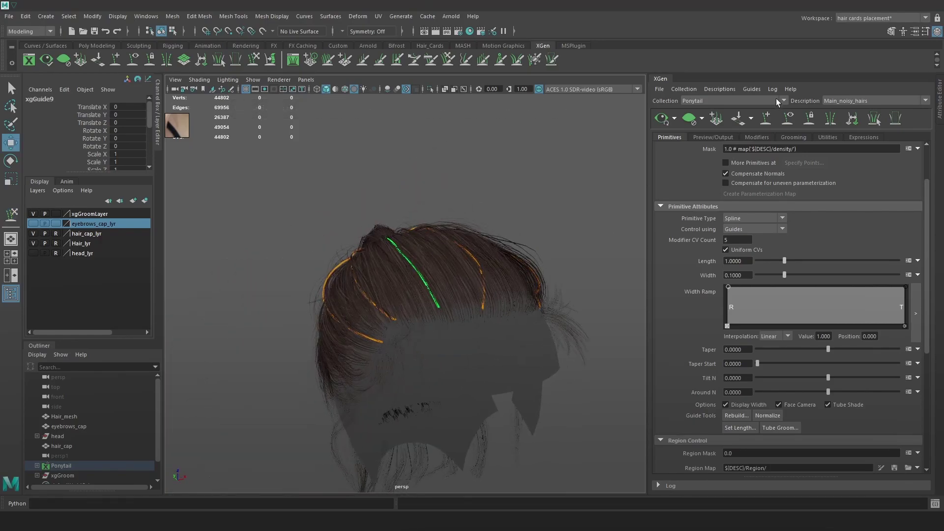
left_click(830, 121)
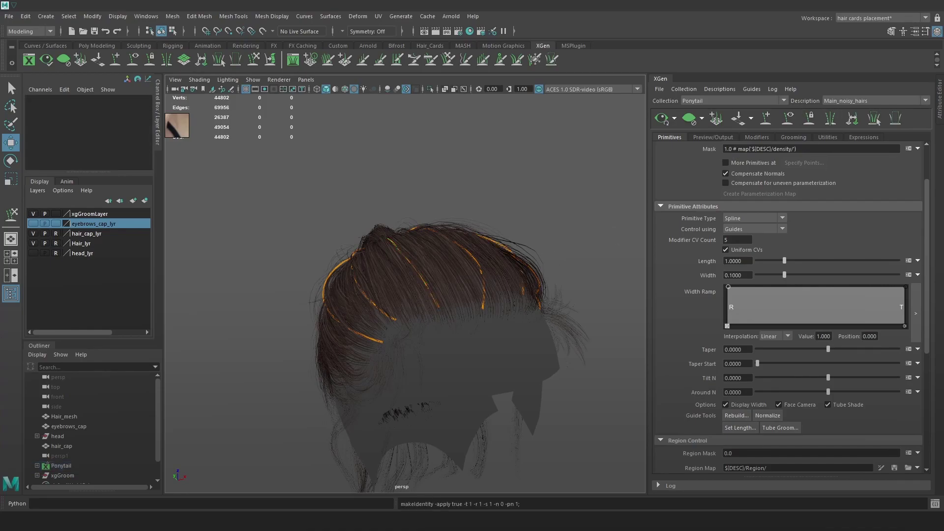
scroll(572, 300, "up", 1)
key("ctrl+s")
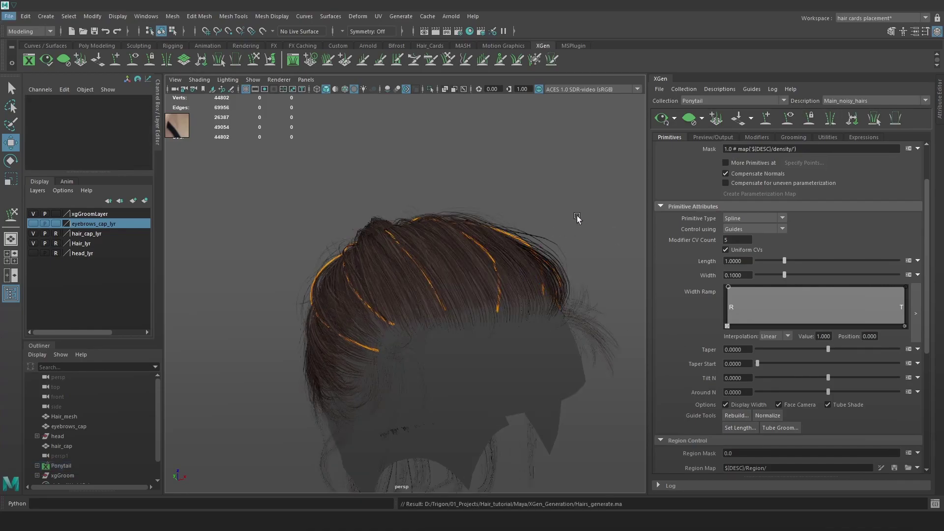
Raise the Density of the Main_noisy_hairs description to 3.06.
middle_click_drag(572, 219, 564, 211, "alt")
scroll(777, 232, "up", 3)
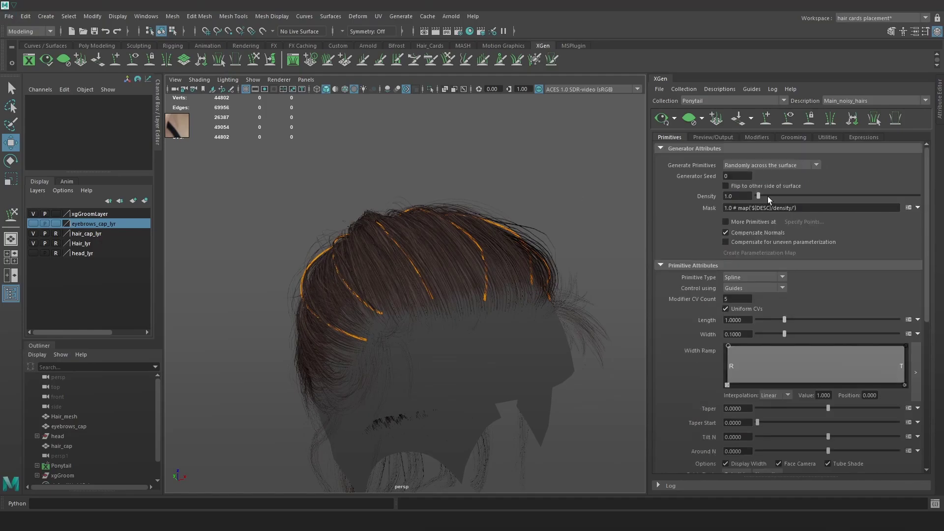
mouse_move(765, 193)
left_mouse_down()
mouse_move(774, 194)
mouse_move(762, 197)
left_mouse_up()
mouse_move(529, 264)
left_mouse_down("alt")
mouse_move(630, 255)
mouse_move(596, 242)
mouse_move(481, 285)
mouse_move(379, 270)
mouse_move(533, 282)
left_mouse_up("alt")
Increase the Modifier CV Count of the splines, trying 12 and settling on 20.
double_click(743, 298)
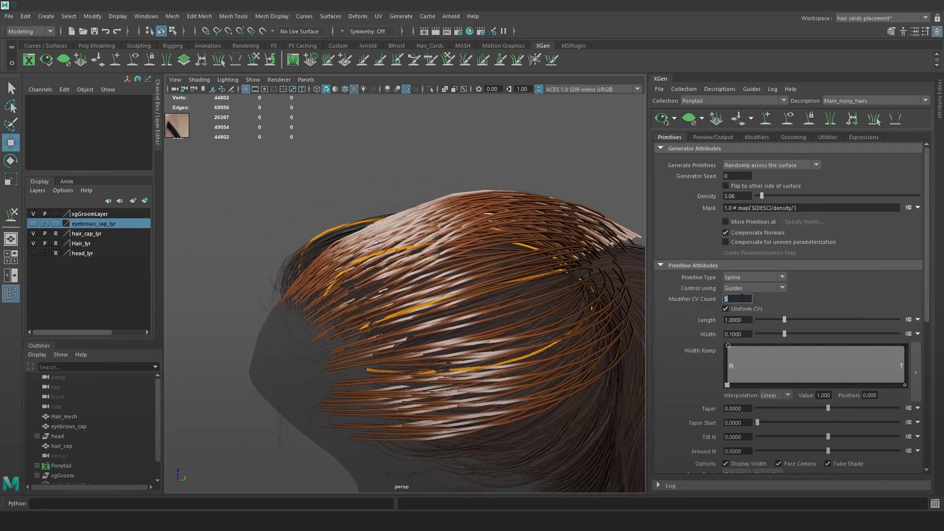
key("Return")
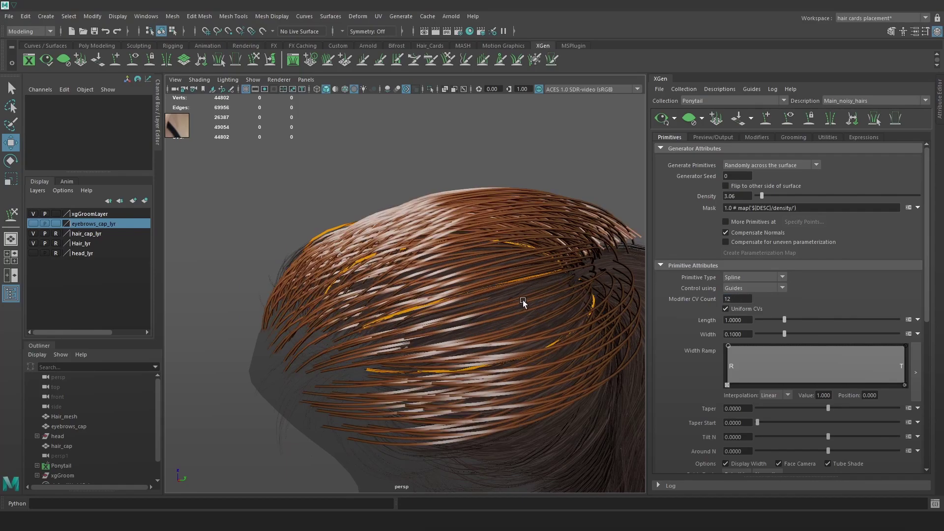
left_click_drag(524, 301, 496, 287, "alt")
left_click(742, 299)
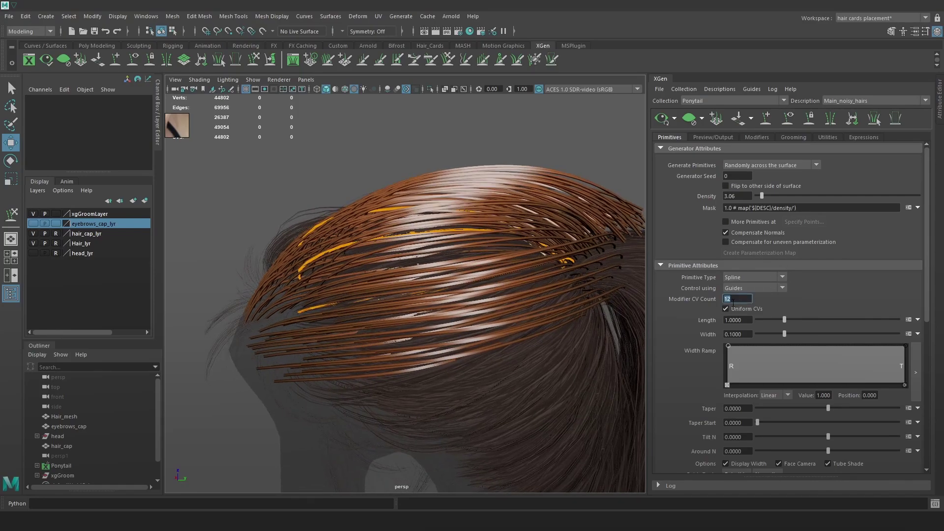
key("Return")
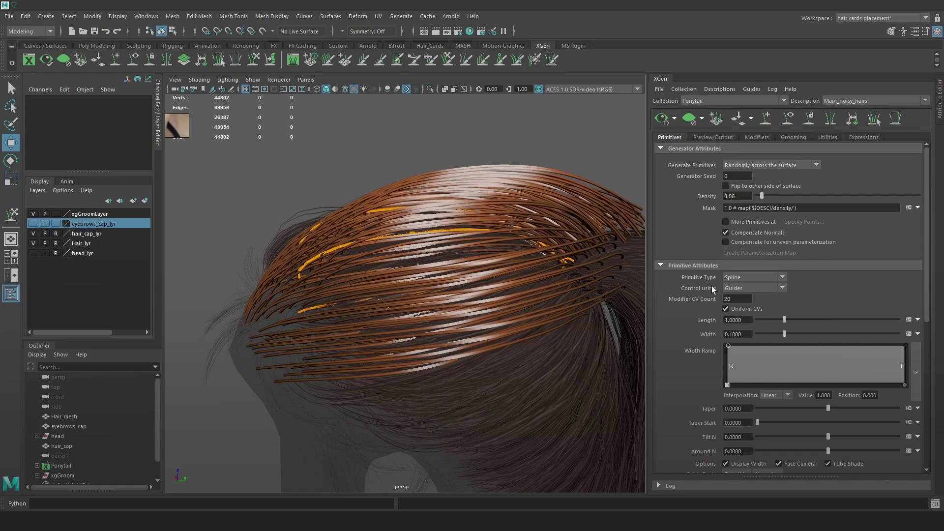
left_click_drag(536, 297, 250, 389, "alt")
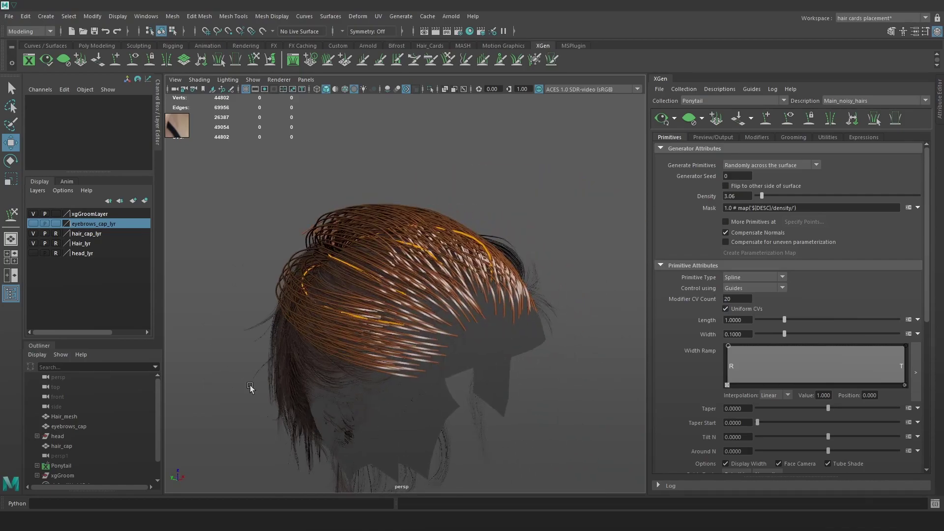
Assign a new Arnold aiStandardHair material to the Ponytail collection.
left_click(78, 464)
left_click_drag(382, 389, 505, 330, "alt")
key("space")
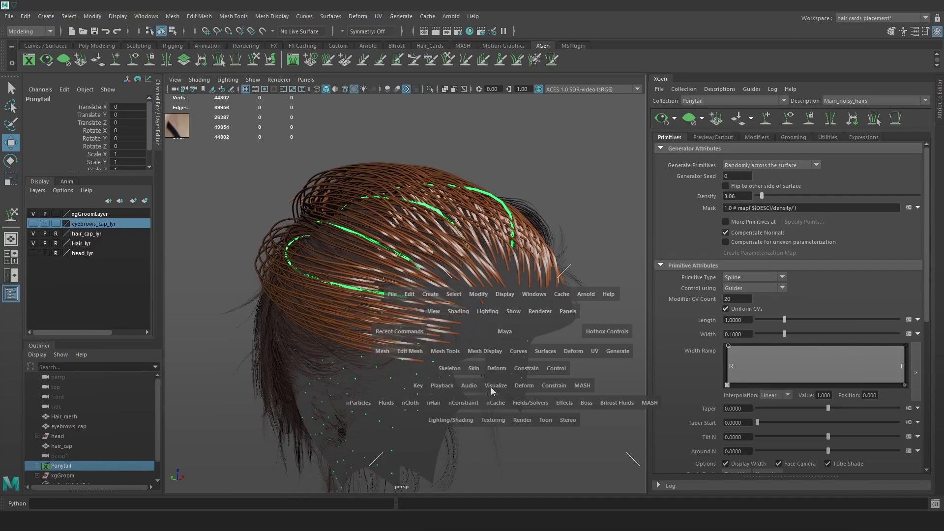
left_click(462, 417)
mouse_move(513, 285)
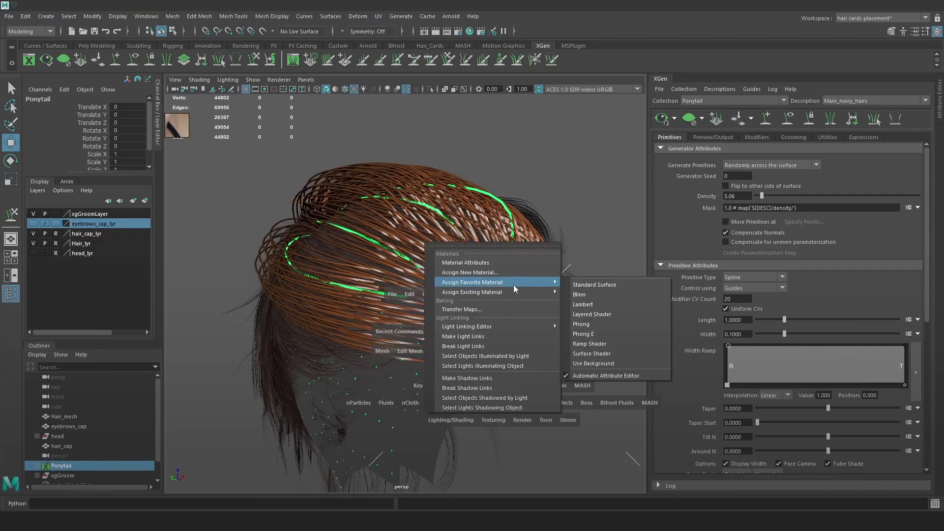
left_click(519, 276)
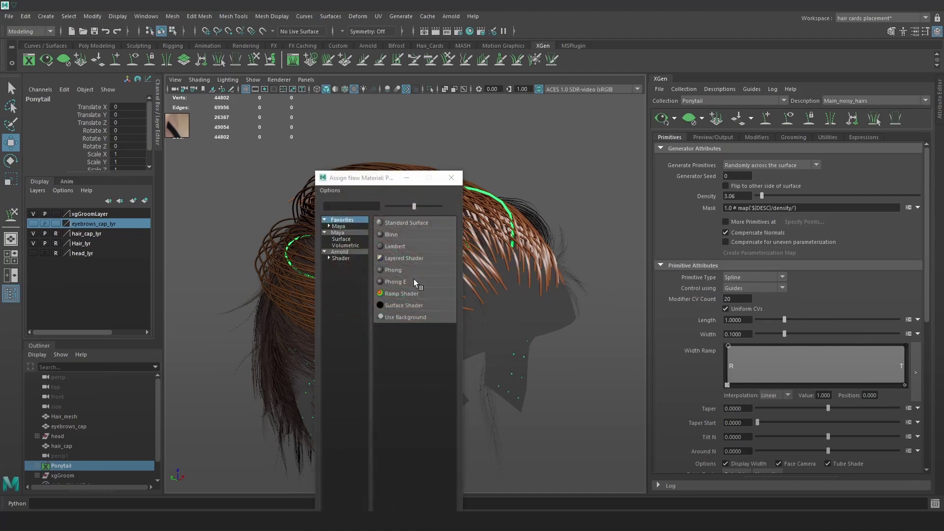
left_click(341, 258)
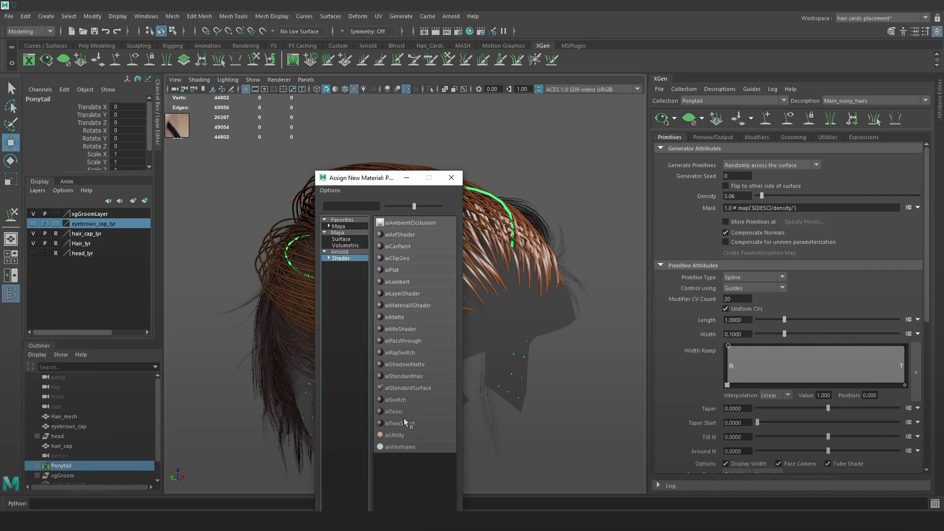
left_click(413, 377)
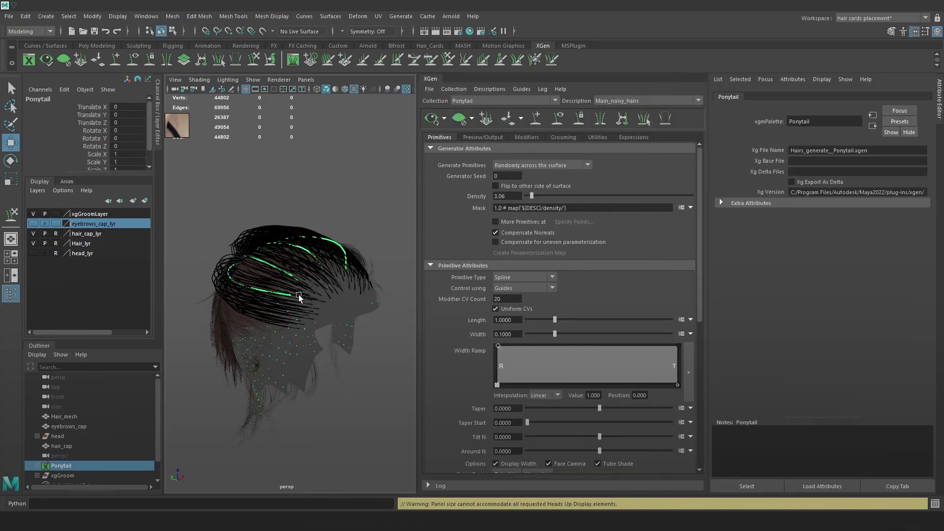
Hide the Attribute Editor and reduce the spline primitives' Width to 0.04.
right_click_drag(340, 296, 355, 320, "alt")
left_click_drag(355, 320, 384, 323, "alt")
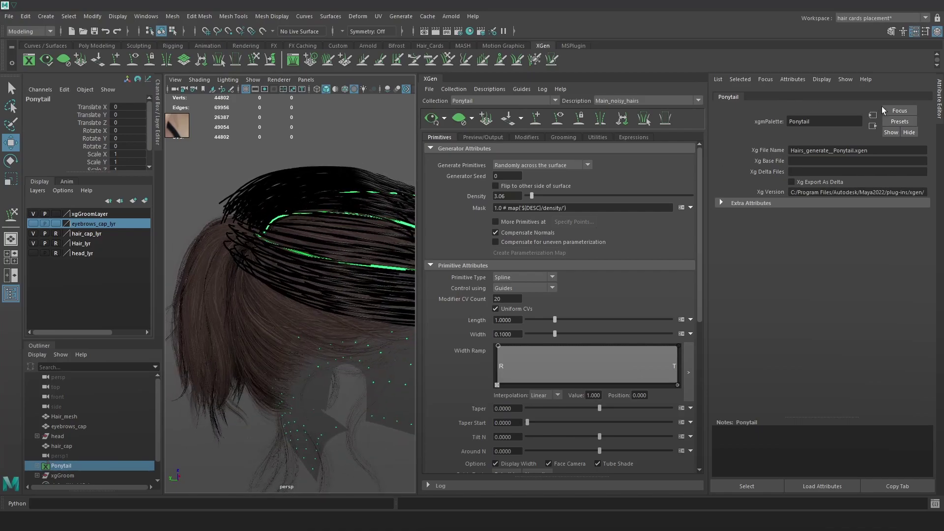
left_click(940, 101)
left_click_drag(497, 246, 458, 215, "alt")
right_click_drag(458, 215, 605, 275, "alt")
middle_click_drag(605, 273, 577, 258, "alt")
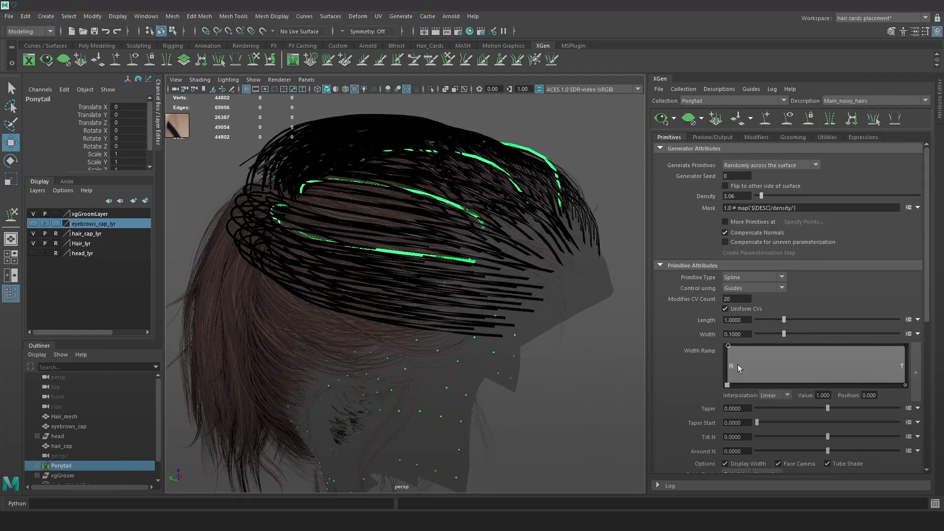
left_click_drag(783, 331, 766, 335)
left_click_drag(513, 297, 519, 292, "alt")
right_click_drag(519, 292, 540, 295, "alt")
Compare the hair preview with viewport multisample anti-aliasing switched off and on.
left_click(406, 90)
left_click(406, 89)
left_click(406, 89)
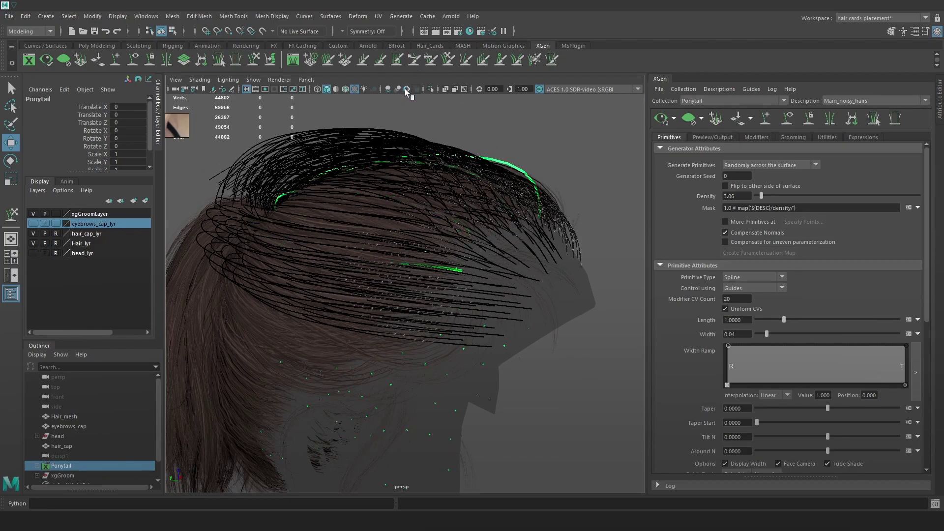
left_click(406, 89)
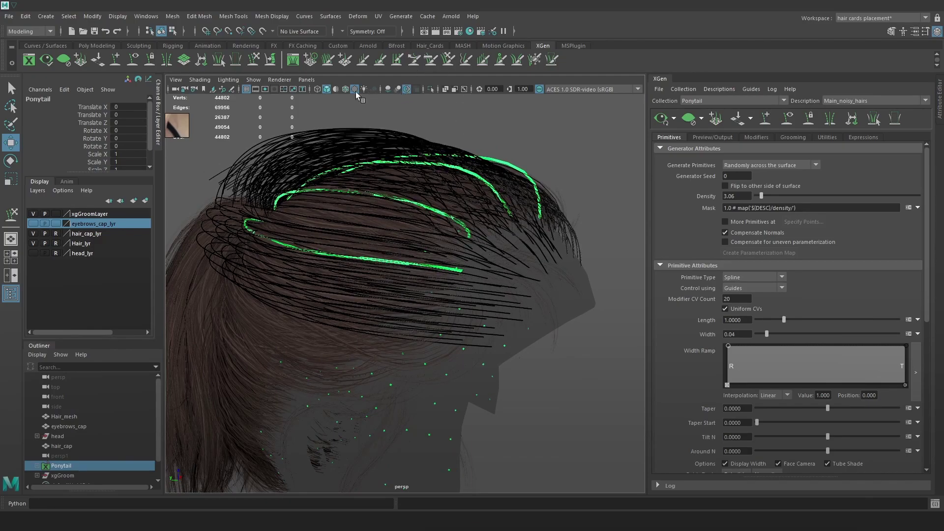
left_click(391, 91)
left_click(391, 90)
left_click(391, 91)
left_click(391, 90)
left_click_drag(507, 194, 499, 198, "alt")
scroll(500, 198, "down", 1)
Open the Hypershade, select the aiStandardHair1 material and set its Melanin to 0.420.
left_click(475, 35)
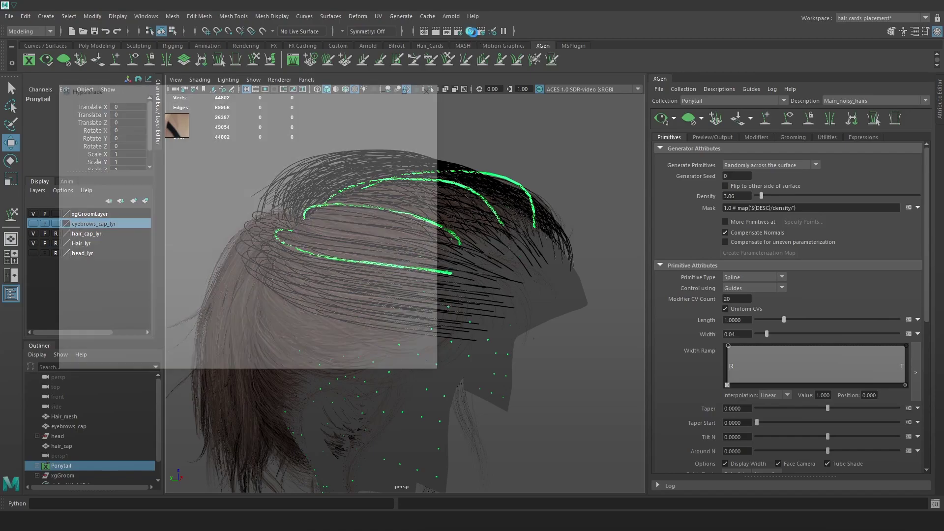
left_click(239, 100)
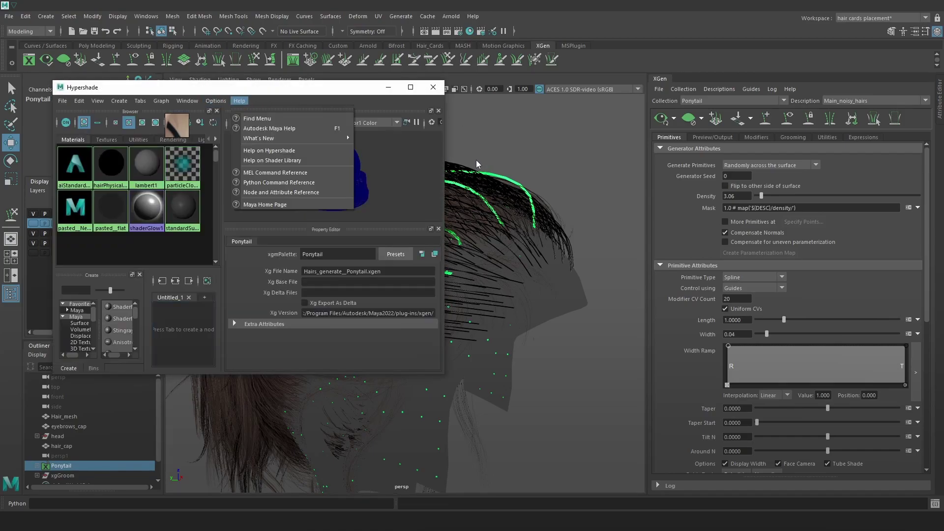
left_click(239, 95)
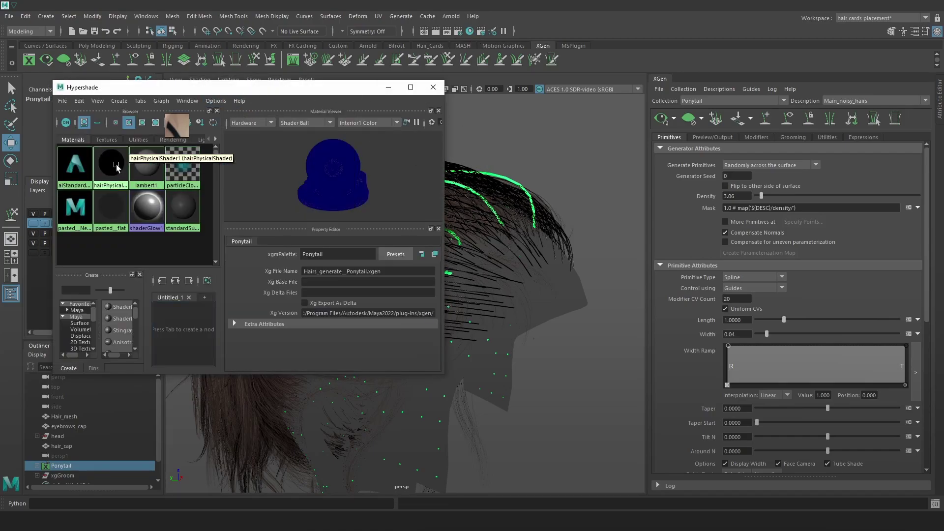
left_click(75, 167)
left_click_drag(275, 87, 775, 110)
left_click_drag(892, 376, 858, 373)
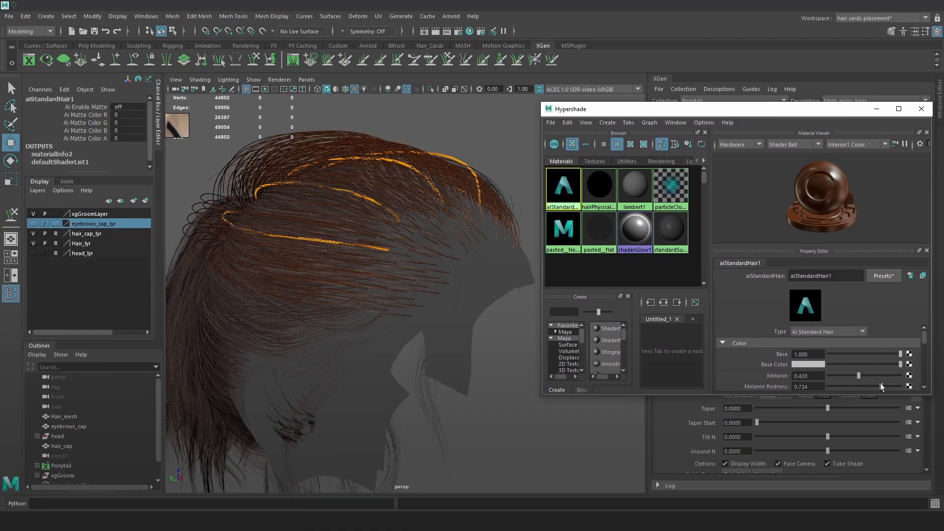
Darken aiStandardHair1 by lowering its Base Color brightness and setting Base to 0.741, and close the Hypershade.
right_click_drag(361, 291, 475, 361, "alt")
middle_click_drag(475, 361, 451, 318, "alt")
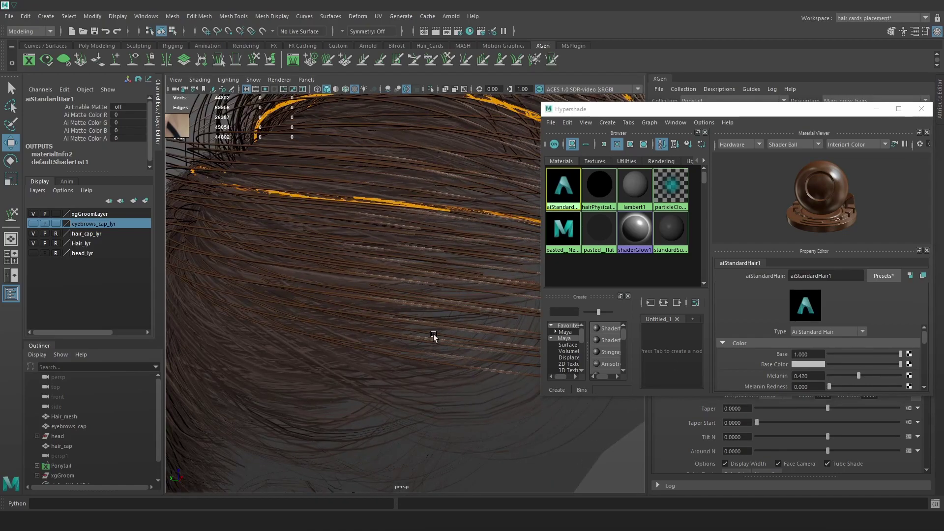
right_click_drag(418, 334, 371, 291, "alt")
middle_click_drag(403, 302, 388, 299, "alt")
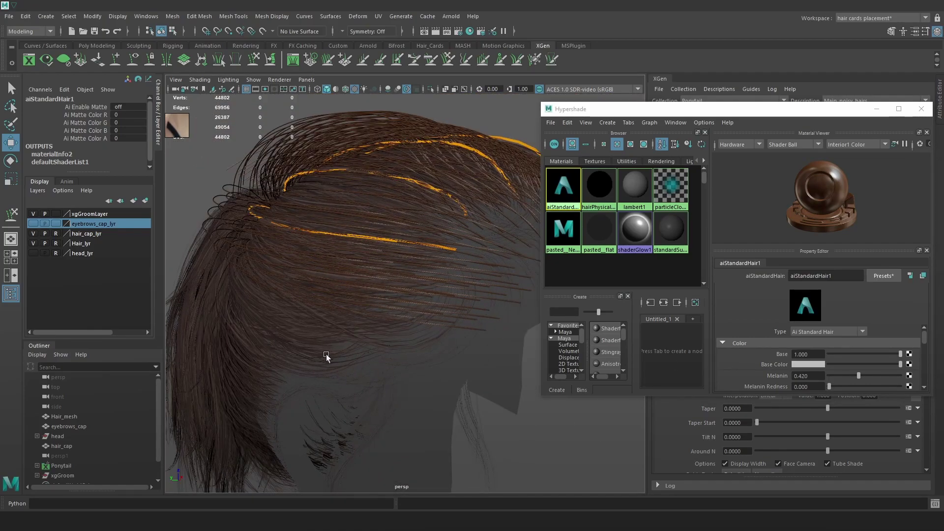
left_click_drag(901, 363, 875, 365)
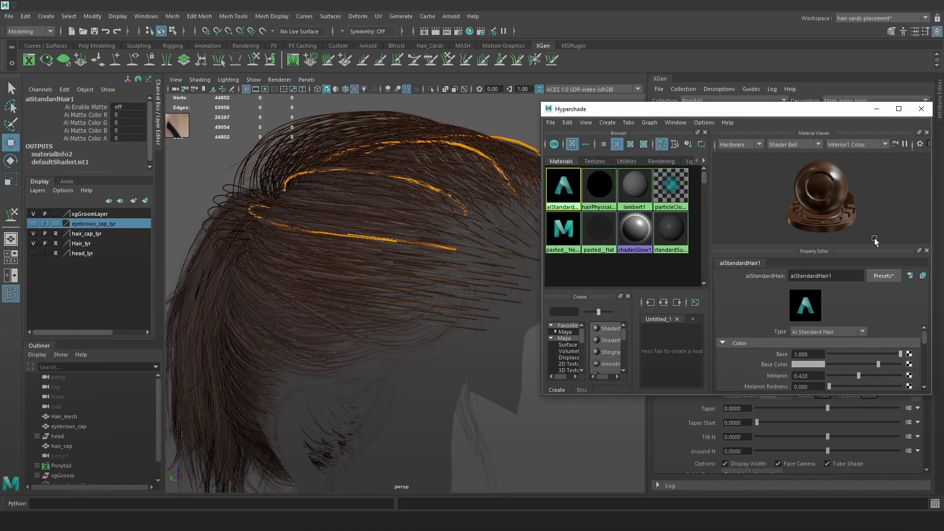
left_click(881, 353)
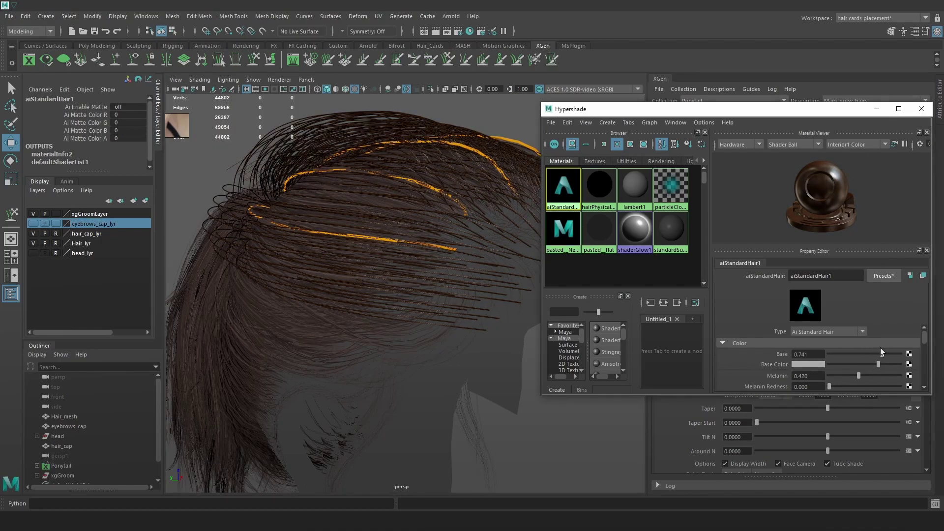
left_click(922, 109)
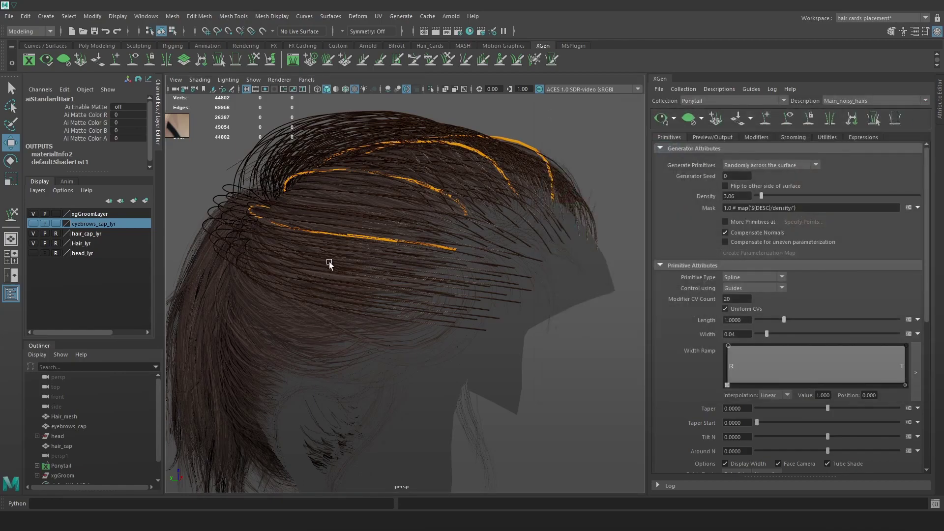
Darken the pasted__Neutral lambert material's colour slightly in the Hypershade and close the Hypershade.
left_click_drag(327, 270, 346, 223, "alt")
left_click(470, 32)
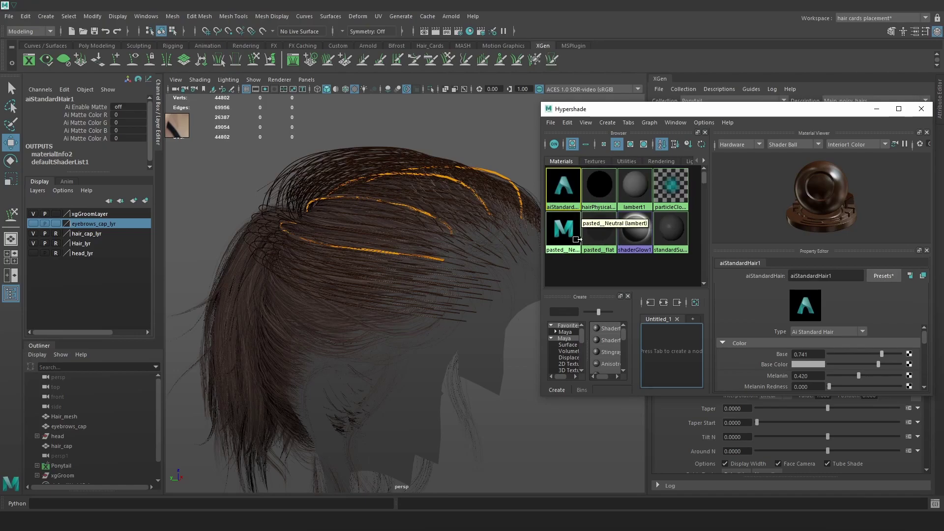
left_click(563, 230)
mouse_move(842, 312)
left_mouse_down()
mouse_move(861, 311)
mouse_move(845, 317)
left_mouse_up()
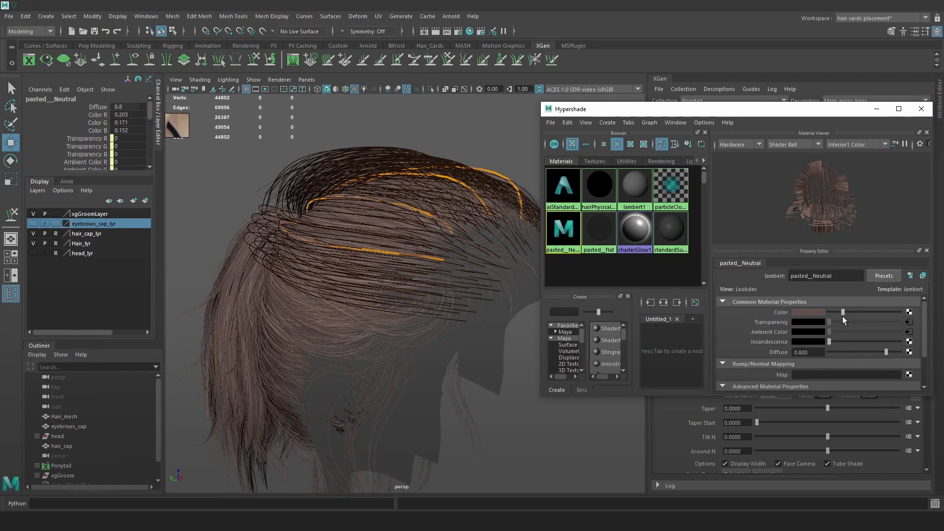
left_click(919, 110)
Check the recoloured hair from the side and save the scene.
left_click_drag(418, 275, 530, 253, "alt")
scroll(530, 253, "up", 2)
key("ctrl+s")
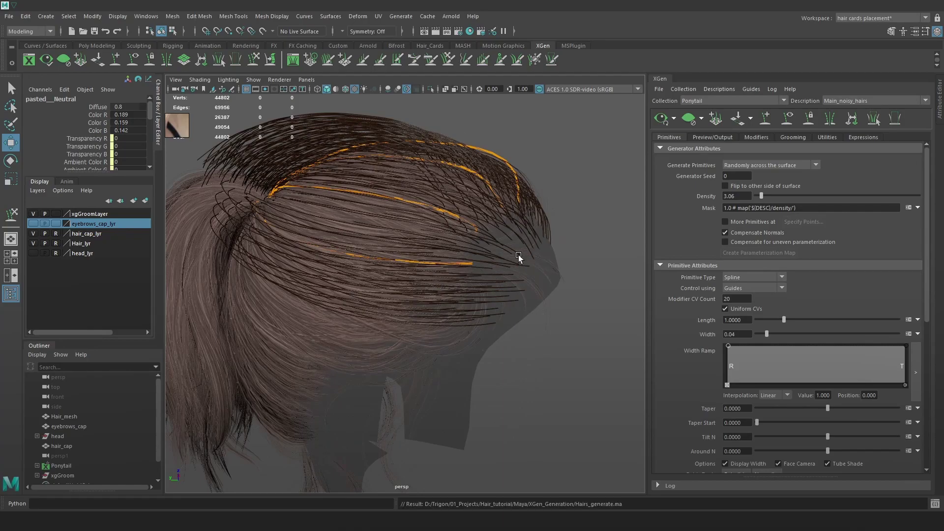
Clear and regenerate the XGen hair preview twice for comparison, leaving the preview cleared.
left_click(689, 120)
left_click(661, 121)
left_click(686, 122)
left_click(663, 122)
scroll(560, 228, "down", 3)
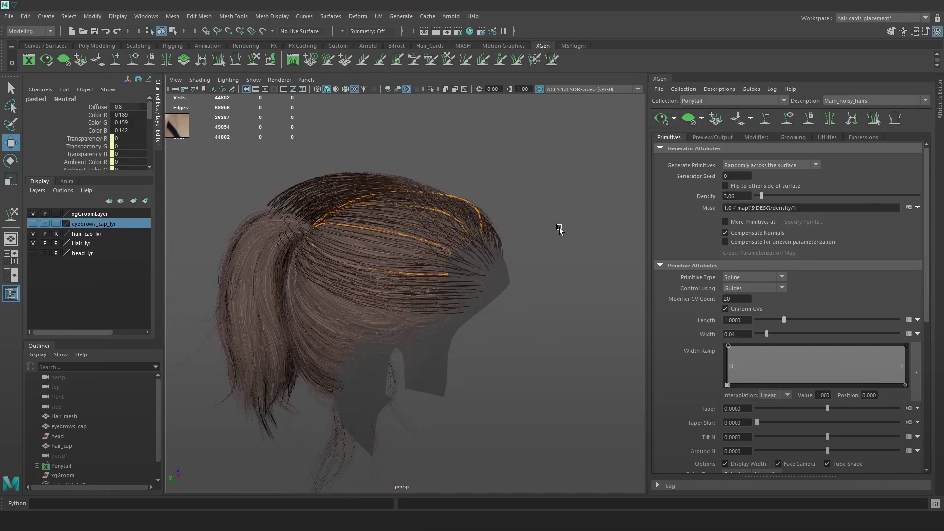
left_click(693, 123)
scroll(560, 227, "up", 3)
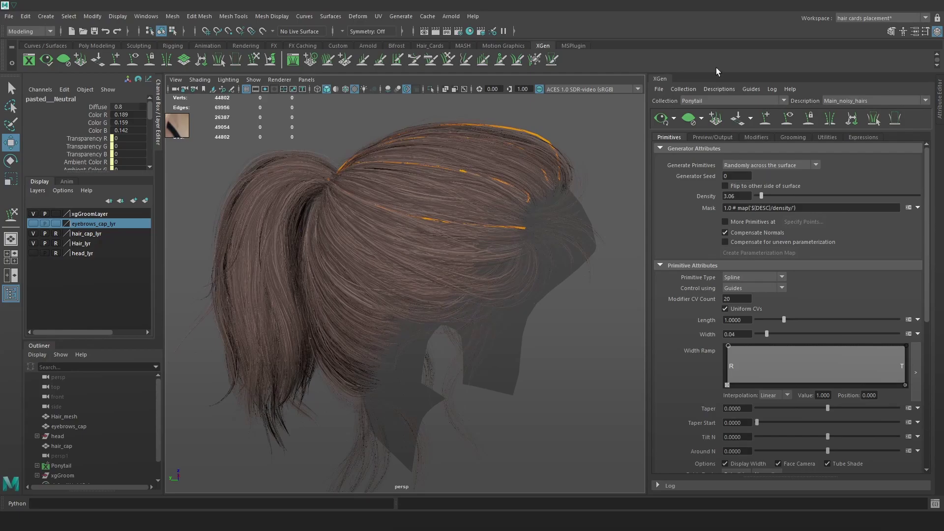
Add a guide at the side hairline beneath the existing guides and sculpt it towards the hair flow.
left_click_drag(353, 299, 503, 266, "alt")
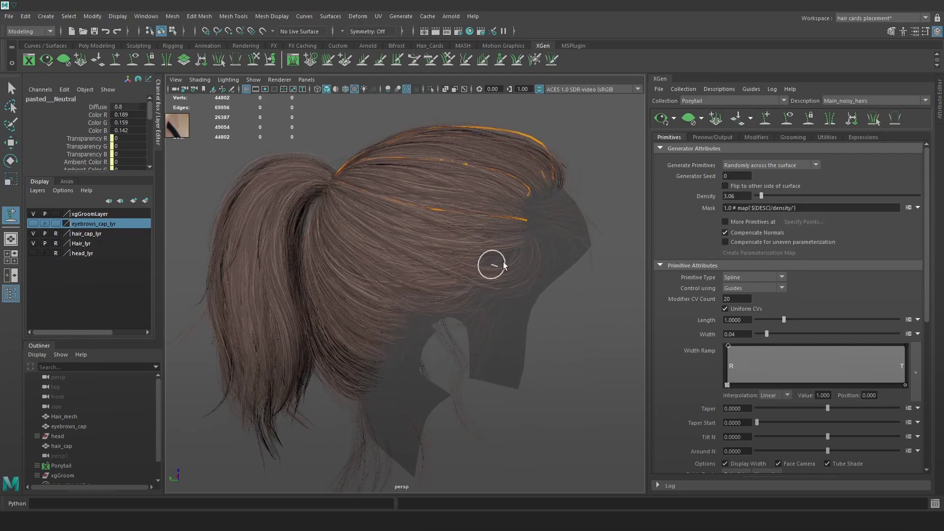
left_click(522, 255)
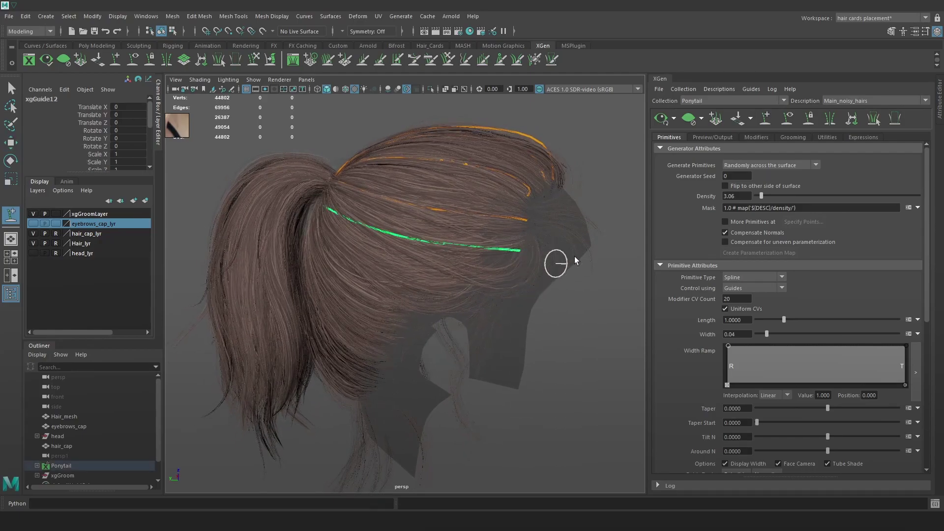
left_click(253, 60)
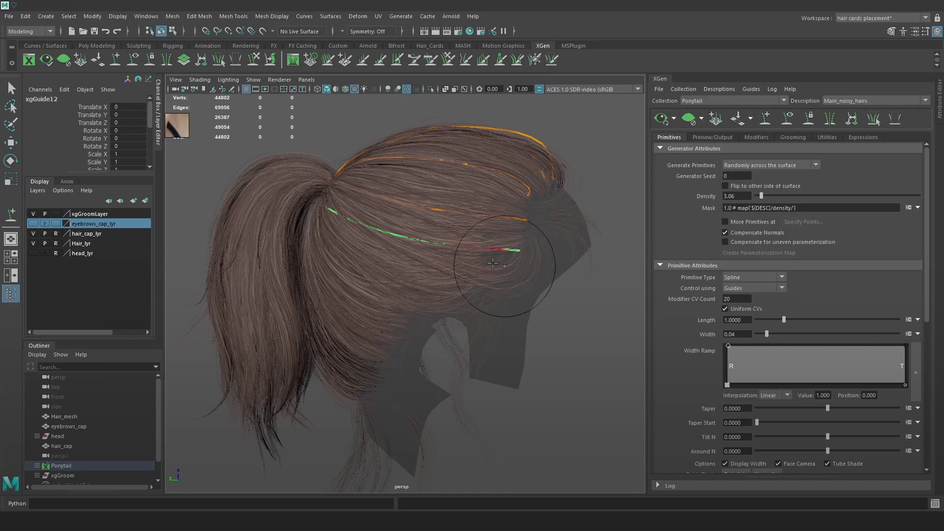
mouse_move(481, 250)
left_mouse_down()
mouse_move(476, 264)
mouse_move(531, 270)
mouse_move(523, 302)
mouse_move(434, 263)
mouse_move(569, 190)
left_mouse_up()
Scale and further sculpt the new side guide in wireframe display so it follows the hair from hairline to ponytail.
key("4")
scroll(760, 409, "down", 3)
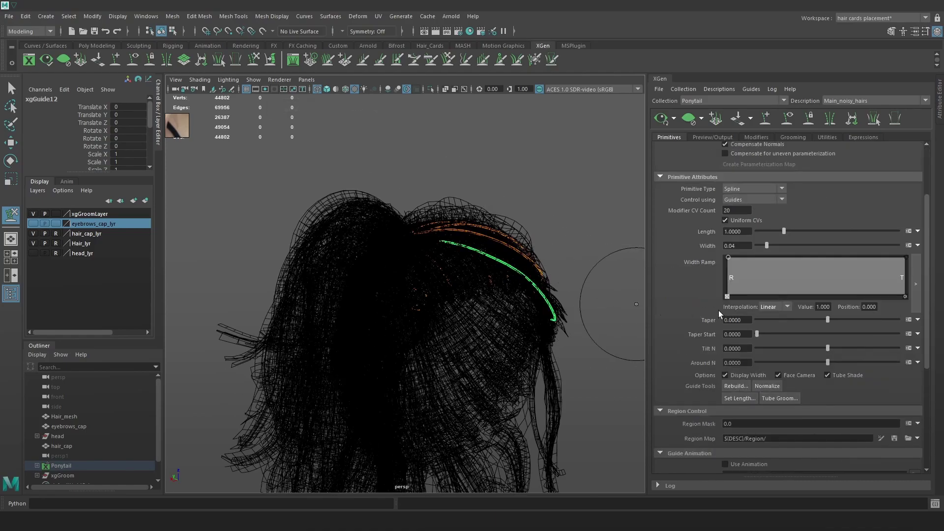
left_click_drag(583, 309, 522, 300, "alt")
key("w")
key("r")
left_click_drag(615, 282, 642, 279)
key("y")
mouse_move(436, 197)
left_mouse_down("alt")
mouse_move(459, 243)
mouse_move(430, 251)
mouse_move(412, 212)
mouse_move(422, 242)
mouse_move(428, 232)
mouse_move(400, 274)
mouse_move(320, 312)
mouse_move(521, 335)
mouse_move(527, 317)
mouse_move(522, 325)
mouse_move(369, 216)
mouse_move(430, 268)
mouse_move(371, 246)
left_mouse_up("alt")
Return to textured display and mirror the finished side guide to the other side of the head.
key("6")
mouse_move(433, 265)
left_mouse_down("alt")
mouse_move(564, 261)
mouse_move(474, 249)
mouse_move(526, 240)
mouse_move(541, 263)
mouse_move(319, 262)
mouse_move(468, 261)
mouse_move(448, 266)
mouse_move(476, 239)
left_mouse_up("alt")
key("w")
left_click(831, 121)
middle_click_drag(503, 234, 499, 247, "alt")
left_click(766, 119)
mouse_move(443, 260)
left_mouse_down("alt")
mouse_move(423, 261)
mouse_move(453, 263)
left_mouse_up("alt")
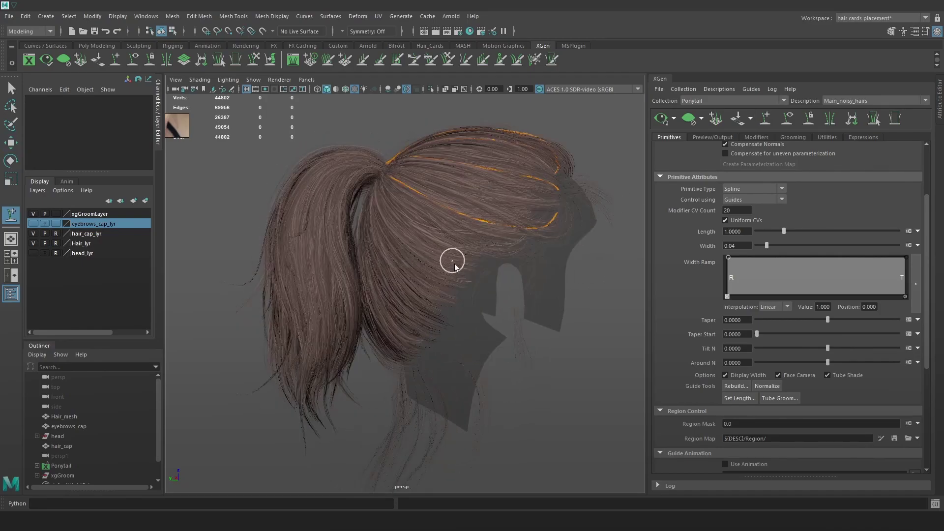
left_click(467, 269)
key("ctrl+z")
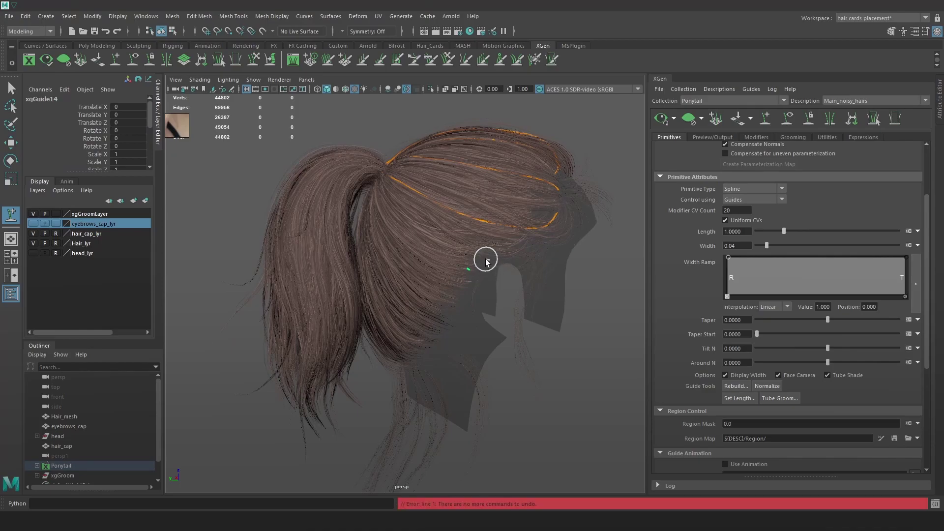
key("w")
left_click(503, 258)
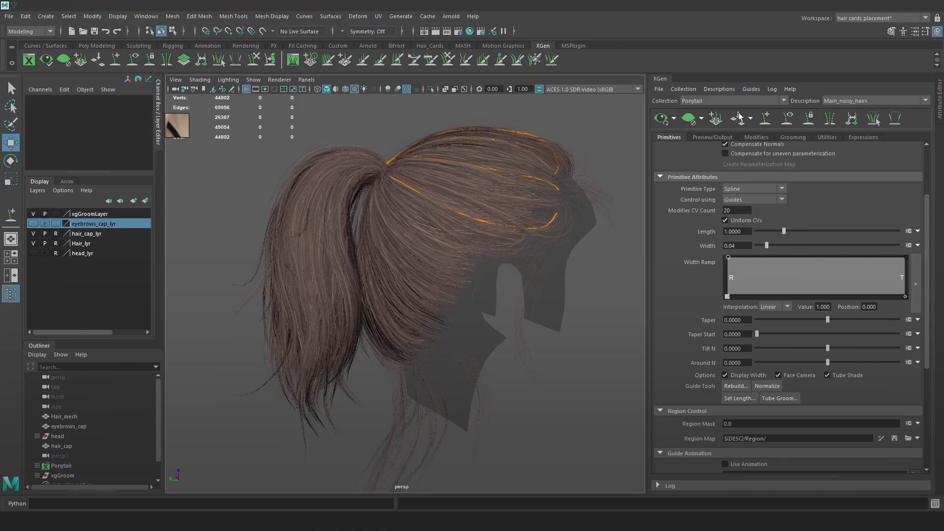
left_click(766, 117)
left_click(489, 253)
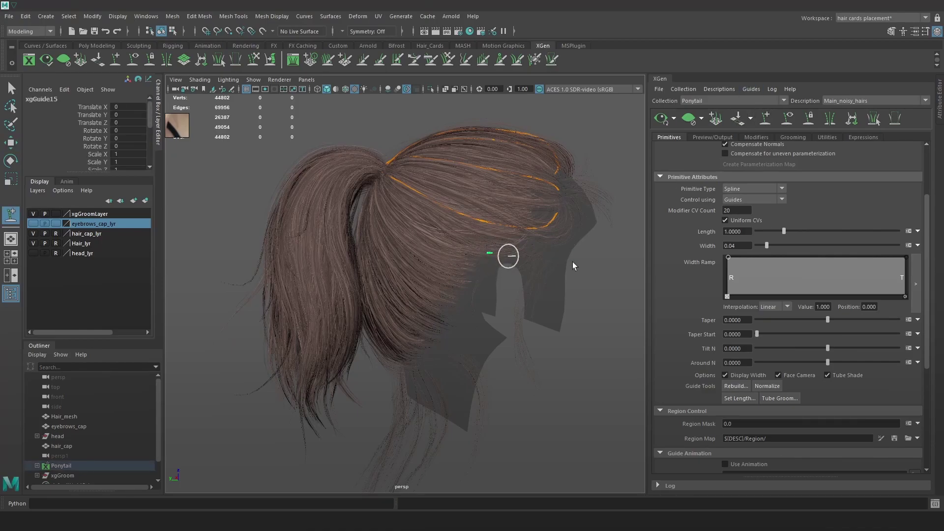
key("w")
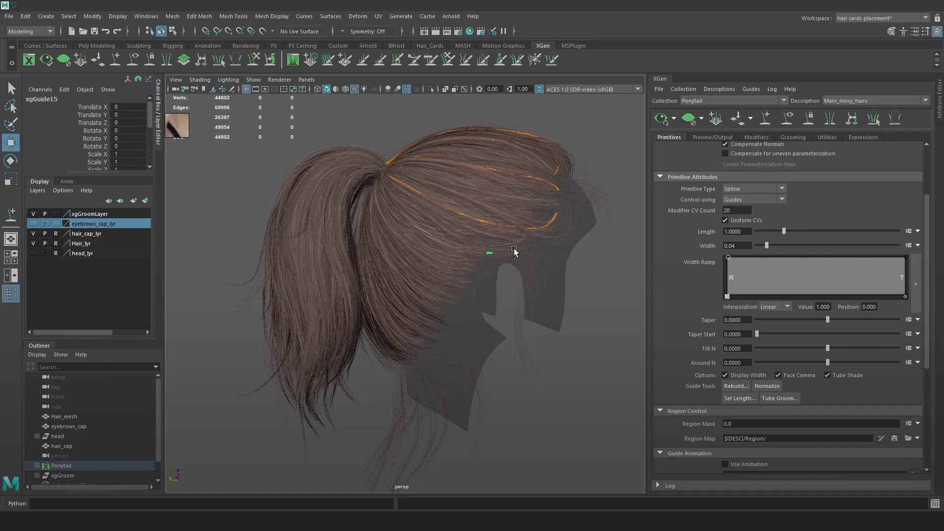
left_click(514, 251)
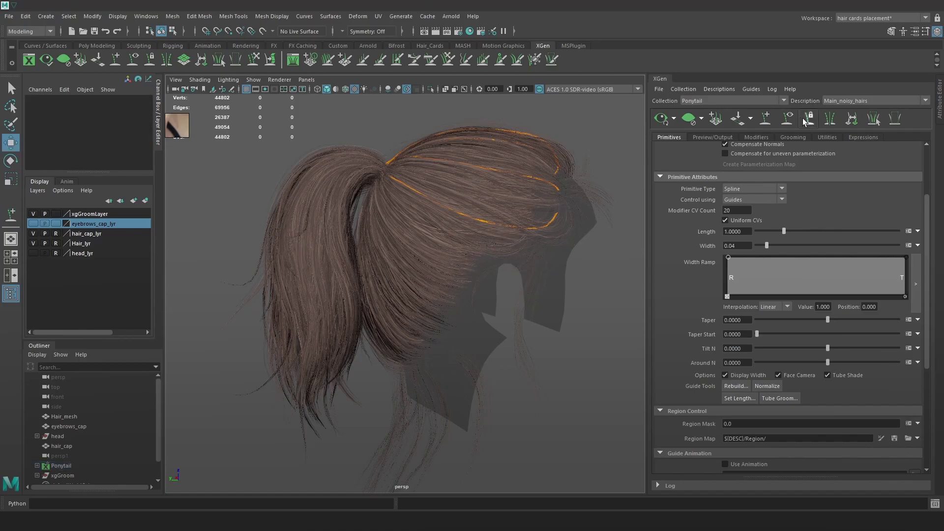
left_click(765, 120)
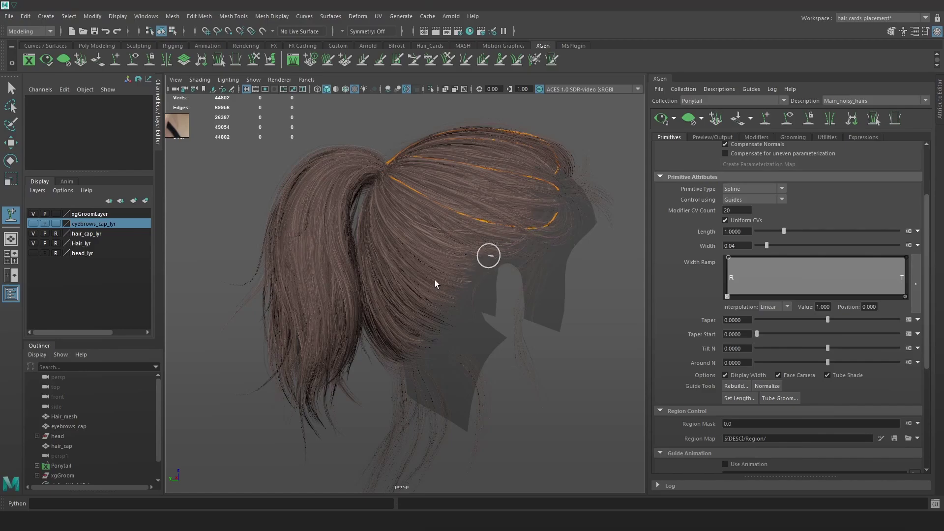
left_click(488, 253)
key("w")
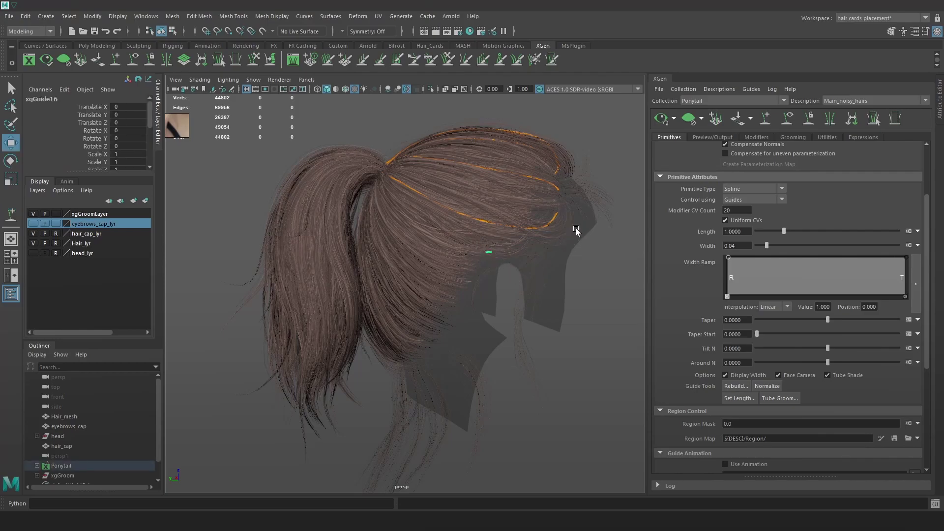
left_click(577, 230)
Add a guide just above the ear, then scale and rotate it so it extends back towards the ponytail.
left_click(769, 119)
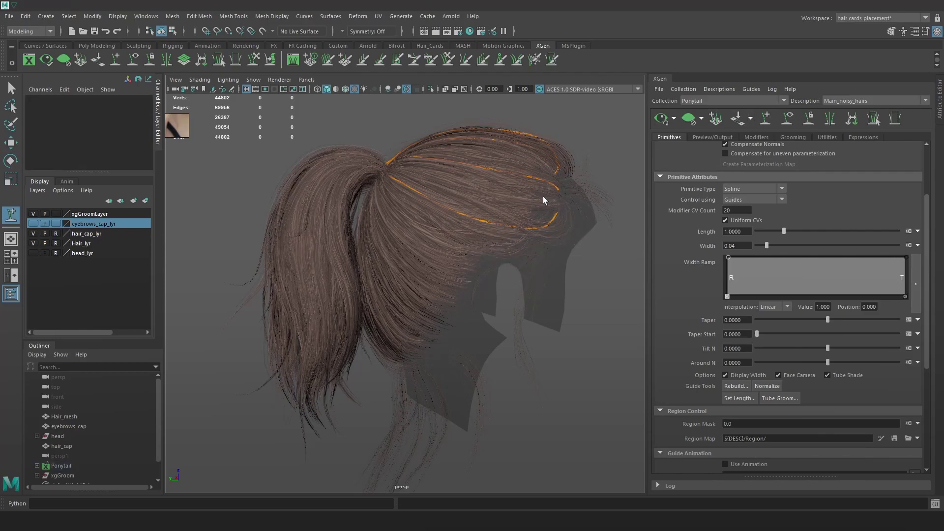
left_click(468, 269)
key("w")
key("r")
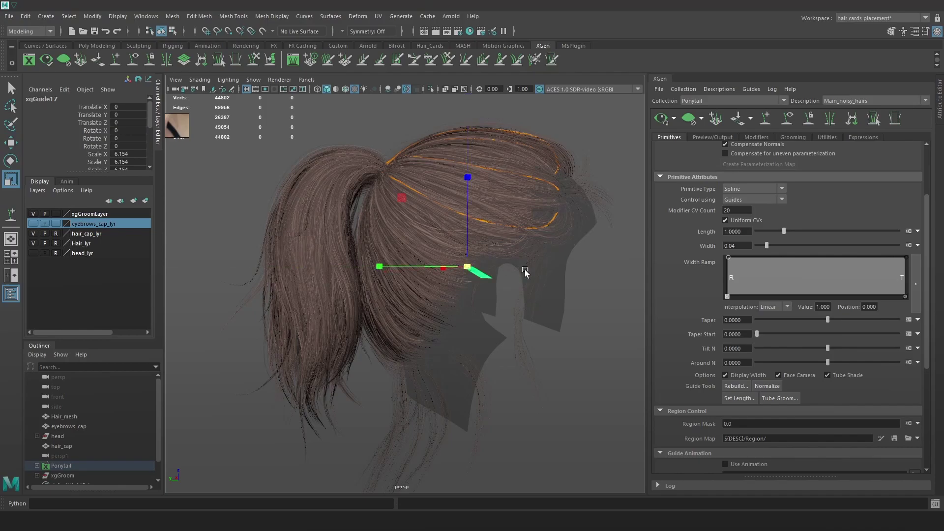
key("e")
left_click_drag(560, 220, 568, 276)
key("r")
left_click_drag(466, 266, 516, 255)
left_click_drag(514, 248, 478, 256, "alt")
left_click_drag(486, 291, 536, 283)
Sculpt the guide above the ear along the hair towards the ponytail base and scale it up to 1.05.
left_click(254, 60)
mouse_move(386, 167)
left_mouse_down("alt")
mouse_move(382, 193)
mouse_move(299, 212)
left_mouse_up("alt")
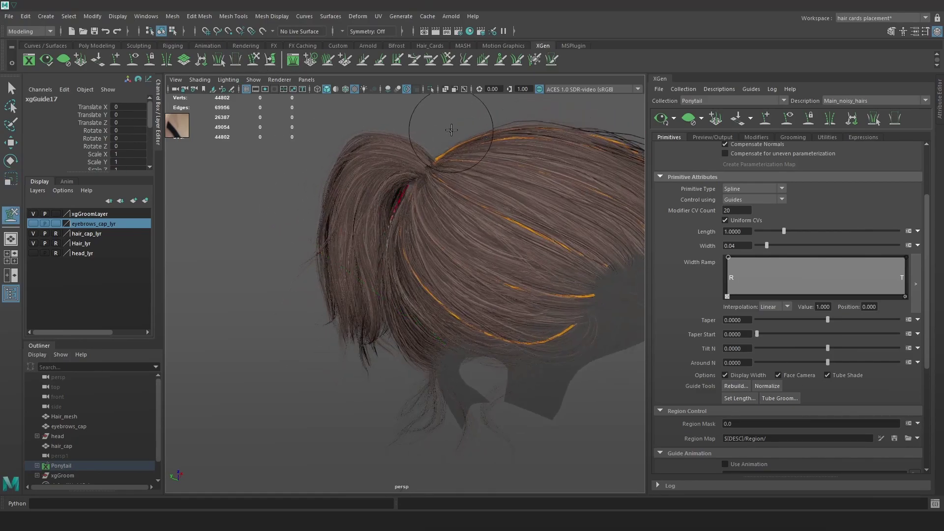
mouse_move(451, 302)
left_mouse_down("alt")
mouse_move(461, 298)
mouse_move(470, 314)
mouse_move(531, 255)
mouse_move(468, 281)
mouse_move(465, 220)
mouse_move(432, 188)
mouse_move(440, 207)
left_mouse_up("alt")
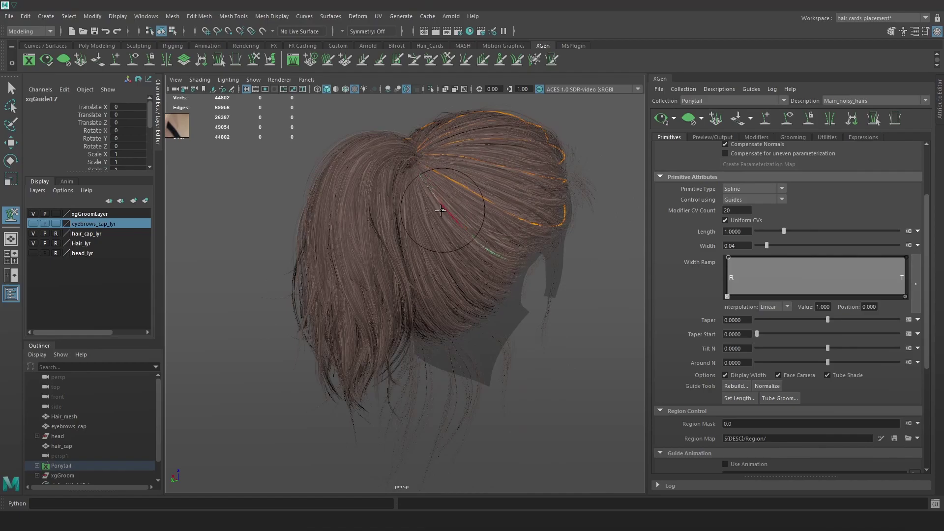
key("r")
left_click_drag(519, 264, 526, 265)
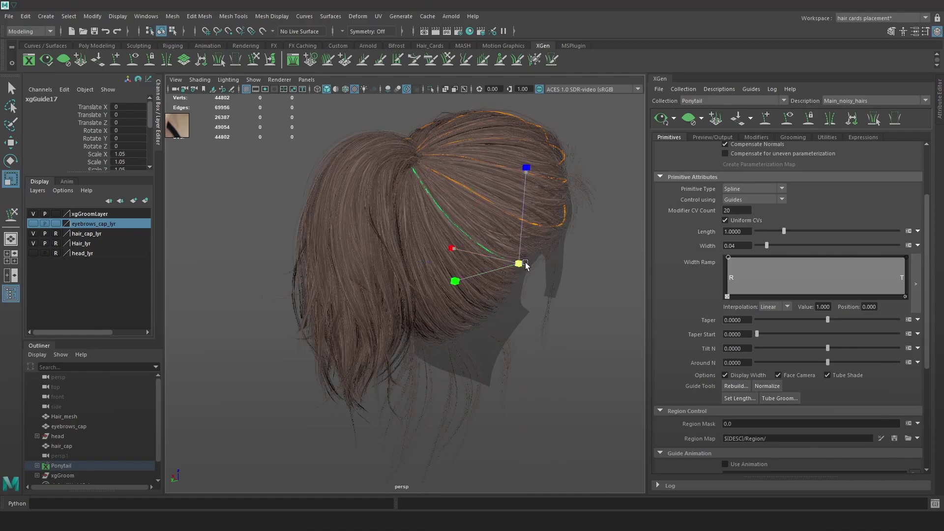
Refine the ear guide's curve with the sculpt brush, bringing its end closer to the ponytail base.
left_click(253, 63)
left_click_drag(446, 190, 398, 175, "alt")
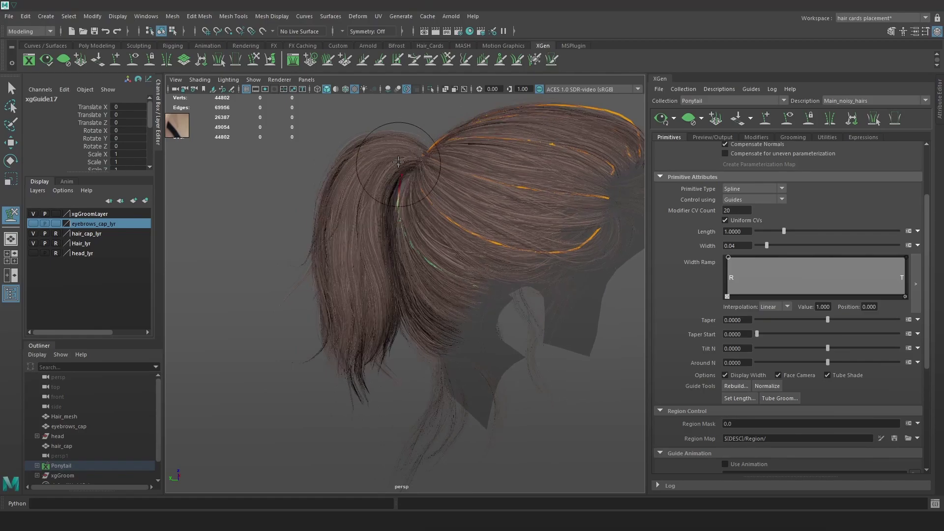
mouse_move(428, 236)
left_mouse_down("alt")
mouse_move(468, 247)
mouse_move(478, 264)
mouse_move(421, 190)
mouse_move(406, 236)
mouse_move(413, 273)
left_mouse_up("alt")
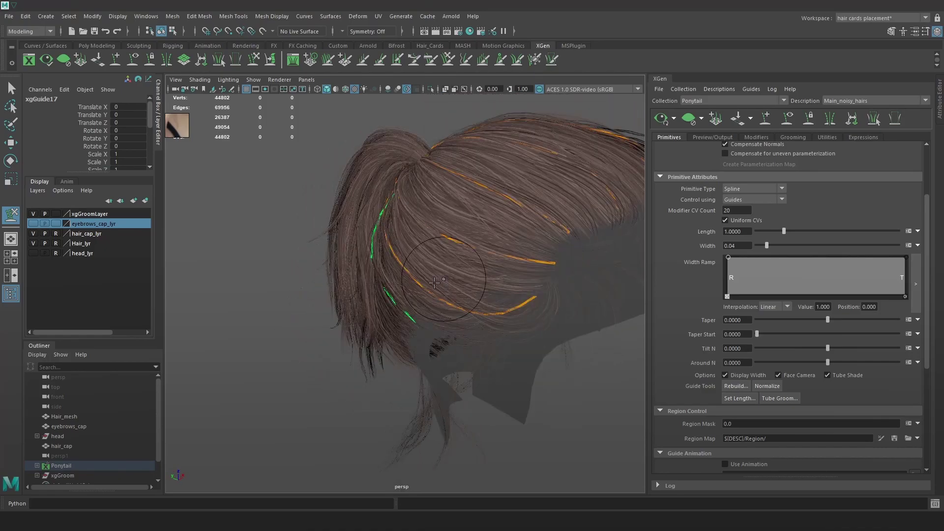
Rebuild the ear guide with 12 CVs and refine its curve towards the ponytail base with the sculpt brush.
key("w")
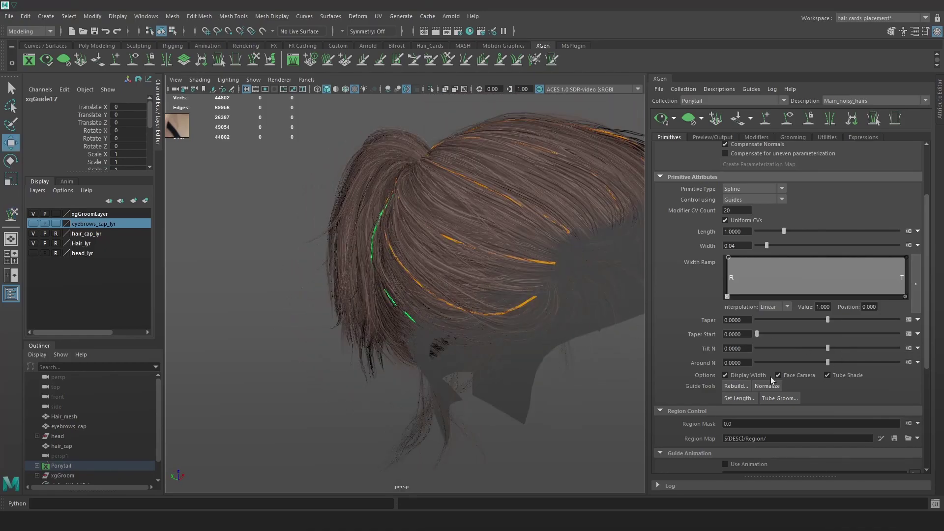
left_click(735, 387)
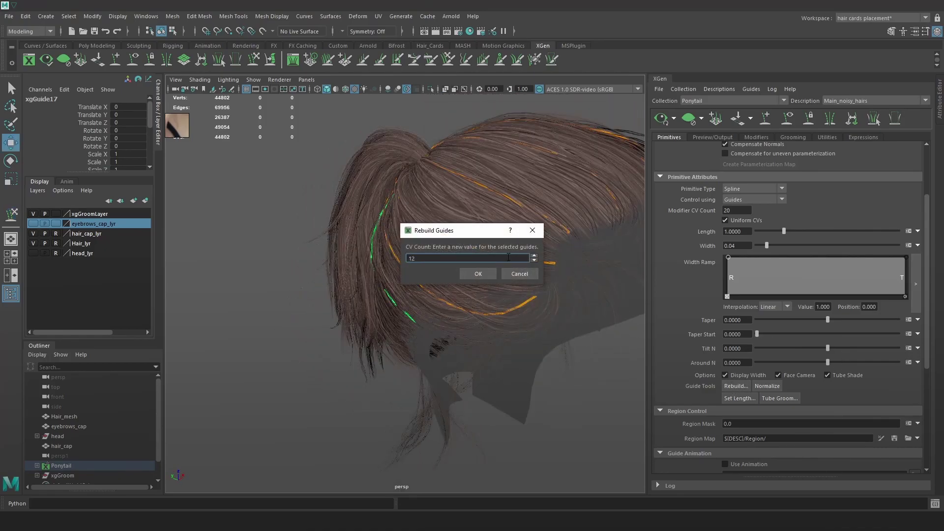
left_click(483, 277)
left_click_drag(414, 256, 476, 229, "alt")
left_click(255, 57)
mouse_move(384, 168)
left_mouse_down("alt")
mouse_move(414, 162)
mouse_move(455, 174)
mouse_move(415, 170)
left_mouse_up("alt")
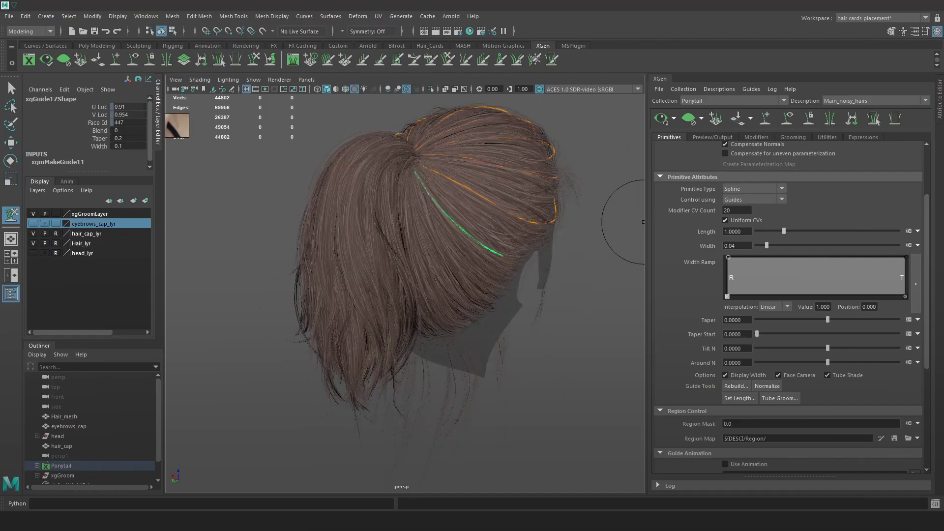
mouse_move(433, 255)
left_mouse_down("alt")
mouse_move(413, 246)
mouse_move(438, 231)
mouse_move(412, 205)
mouse_move(483, 238)
mouse_move(488, 254)
left_mouse_up("alt")
Mirror the rebuilt ear guide to the other side of the head and activate the sculpt brush on the mirrored guide.
key("w")
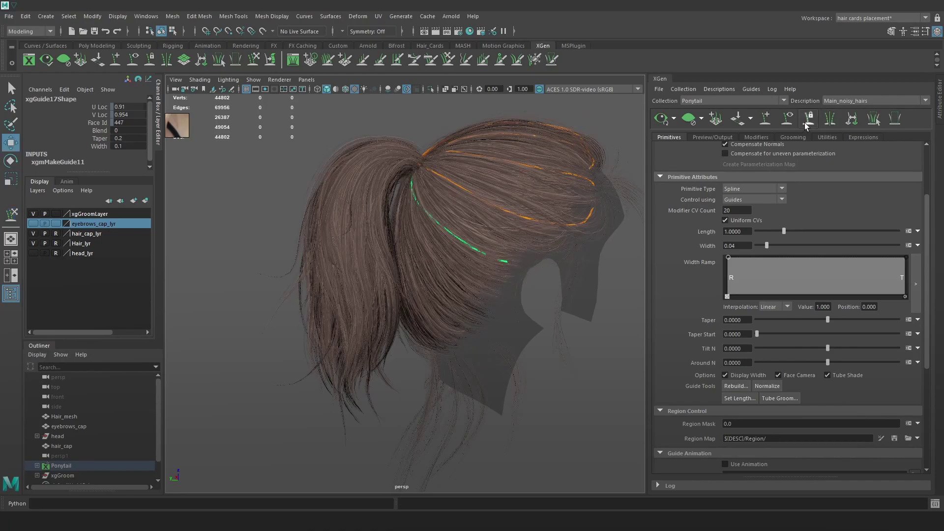
left_click(829, 122)
left_click_drag(414, 285, 593, 277, "alt")
left_click(365, 229)
left_click_drag(368, 235, 395, 279, "alt")
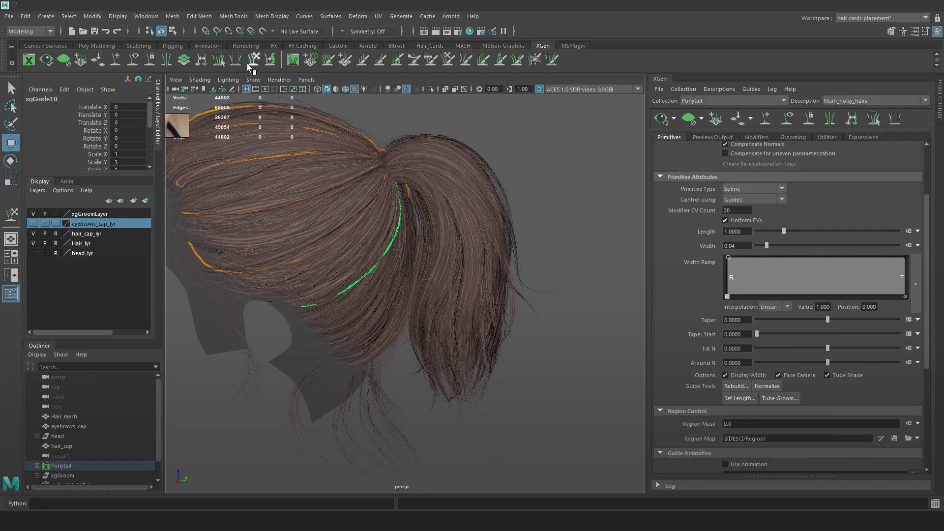
key("y")
mouse_move(323, 235)
left_mouse_down("alt")
mouse_move(362, 323)
mouse_move(361, 367)
left_mouse_up("alt")
left_click_drag(432, 344, 604, 212, "alt")
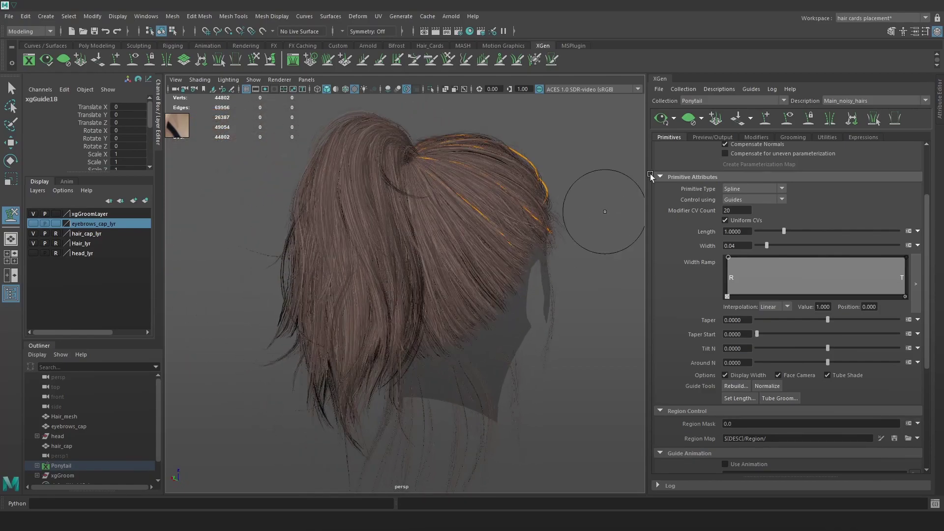
Add a guide at the hairline behind the ear and sculpt it along the hair towards the ponytail base.
left_click_drag(454, 301, 520, 266, "alt")
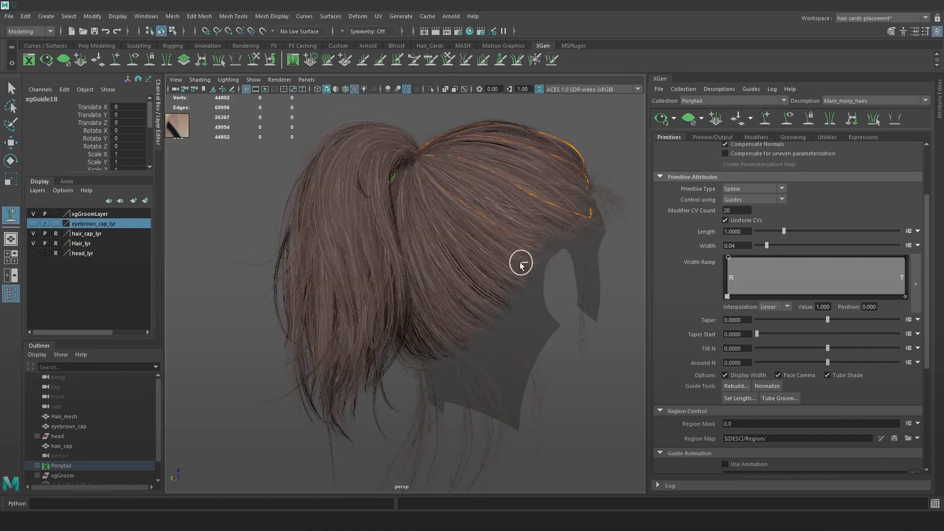
key("w")
left_click(553, 231)
left_click(763, 123)
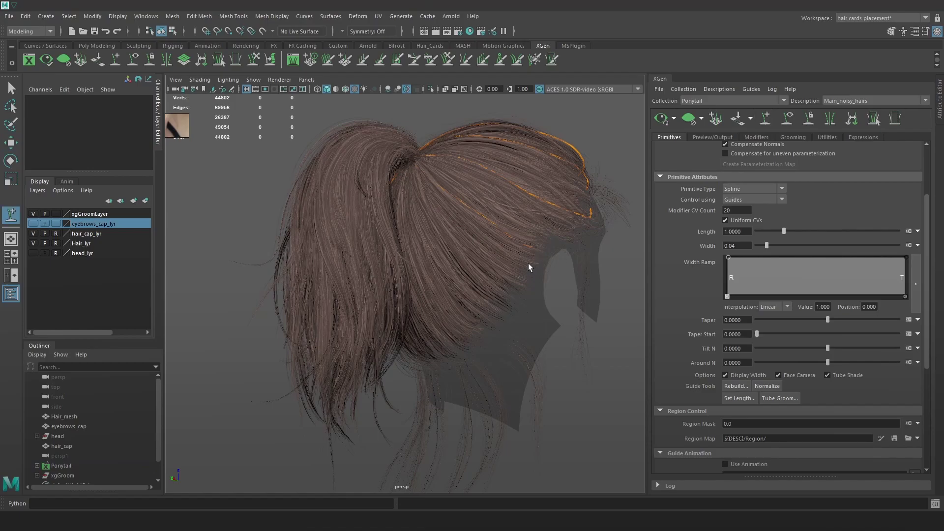
left_click(501, 287)
left_click_drag(538, 290, 487, 271, "alt")
left_click_drag(385, 193, 427, 138)
left_click_drag(403, 221, 462, 236, "alt")
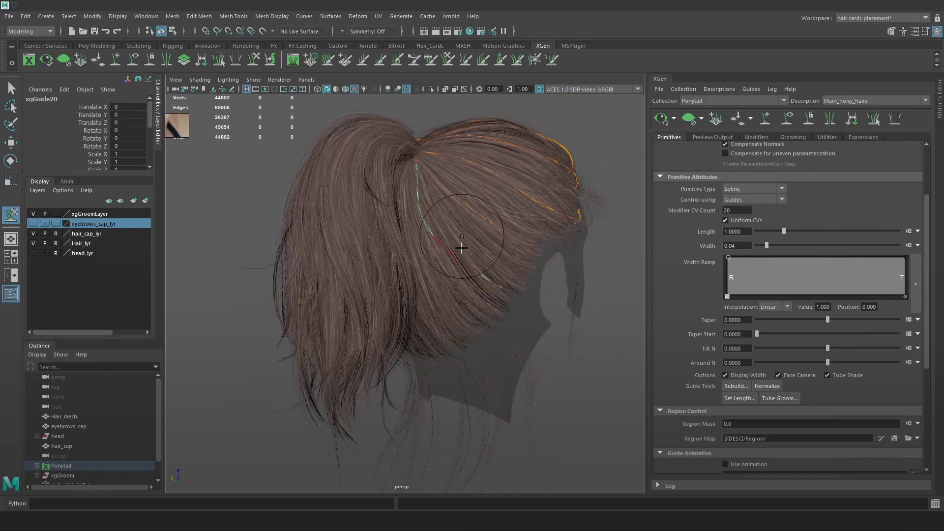
left_click_drag(405, 143, 403, 113)
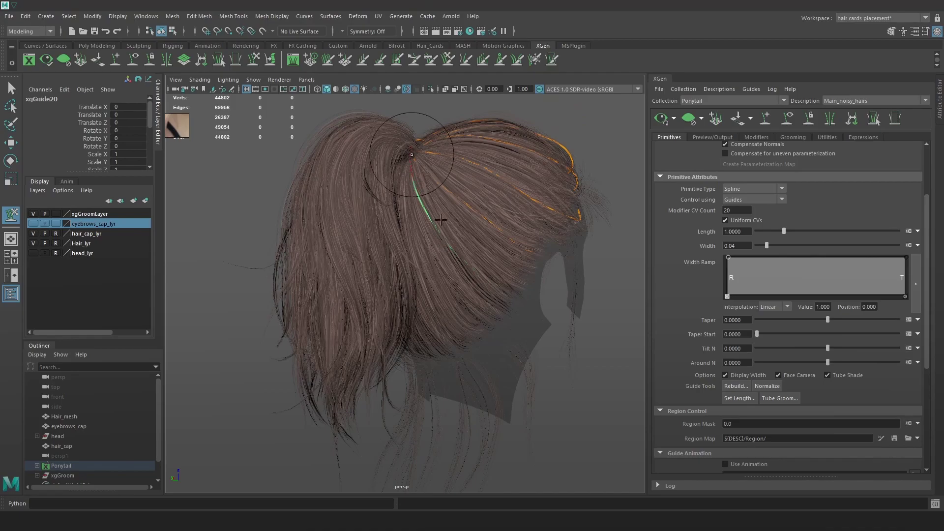
scroll(436, 316, "up", 3)
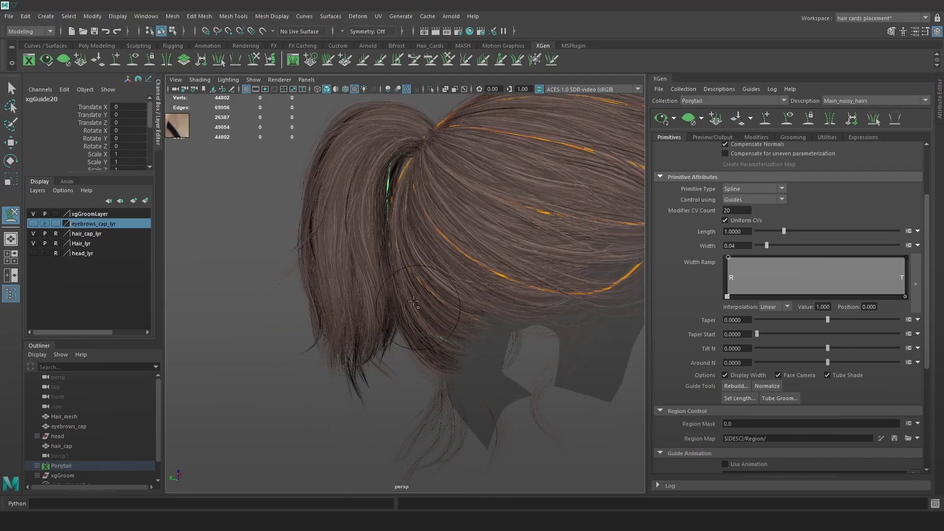
Reposition the root of the new guide along the hairline behind the ear.
mouse_move(404, 294)
left_mouse_down("alt")
mouse_move(500, 281)
mouse_move(548, 247)
mouse_move(443, 347)
left_mouse_up("alt")
right_click_drag(443, 347, 553, 281, "alt")
middle_click_drag(553, 282, 515, 276, "alt")
left_click(764, 118)
left_click(524, 266)
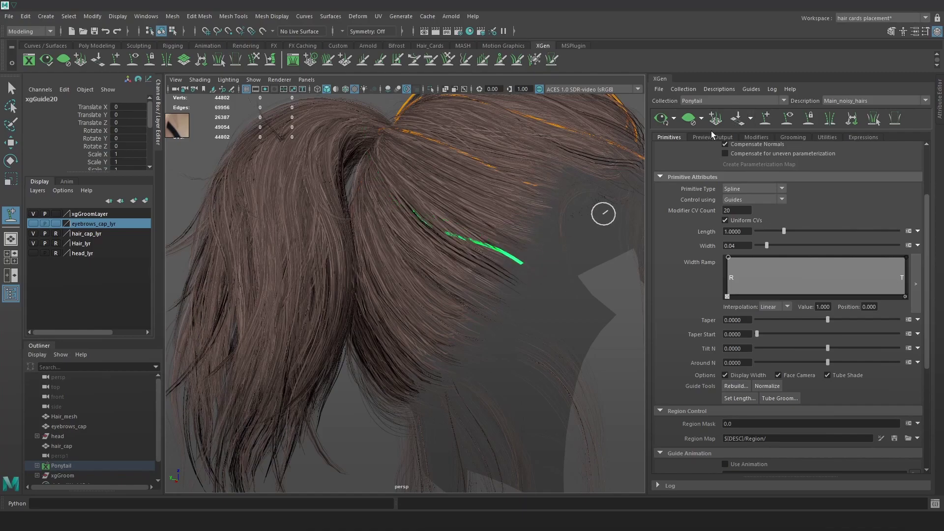
Sculpt the repositioned guide from several angles so it follows the hair surface up towards the ponytail base.
left_click(254, 61)
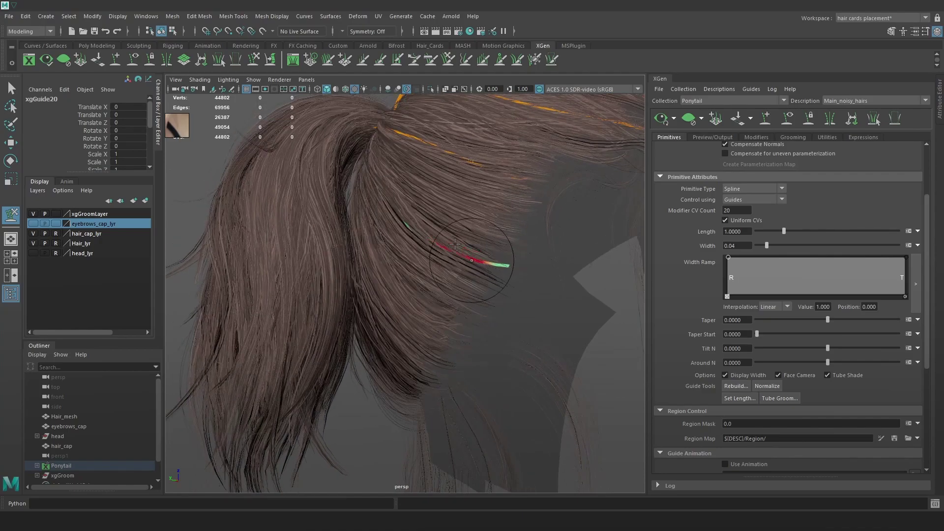
left_click_drag(460, 249, 401, 237, "alt")
key("v")
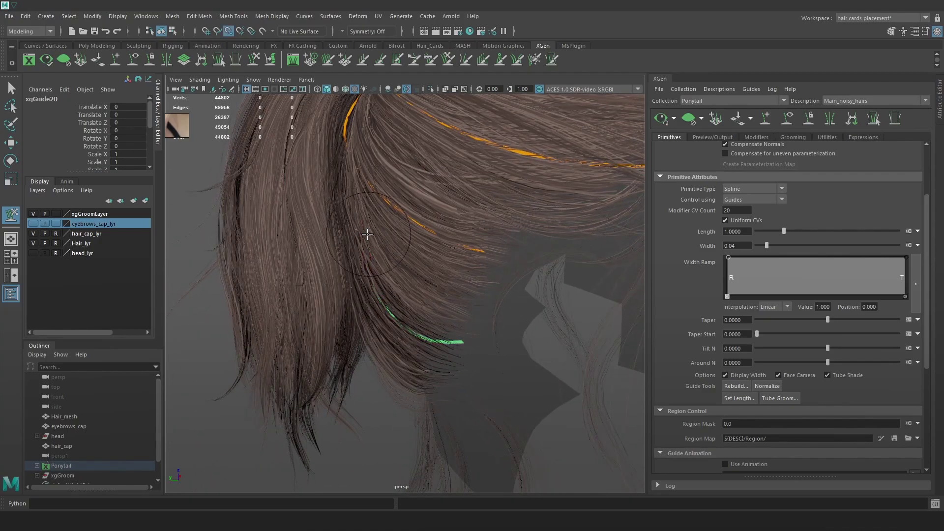
left_click_drag(380, 245, 434, 247)
mouse_move(360, 255)
left_mouse_down("alt")
mouse_move(413, 266)
mouse_move(500, 227)
mouse_move(522, 207)
left_mouse_up("alt")
mouse_move(453, 210)
left_mouse_down("alt")
mouse_move(386, 247)
mouse_move(376, 198)
mouse_move(419, 260)
mouse_move(523, 304)
mouse_move(480, 295)
mouse_move(424, 331)
left_mouse_up("alt")
left_click_drag(485, 325, 448, 334, "alt")
left_click_drag(408, 377, 406, 408, "alt")
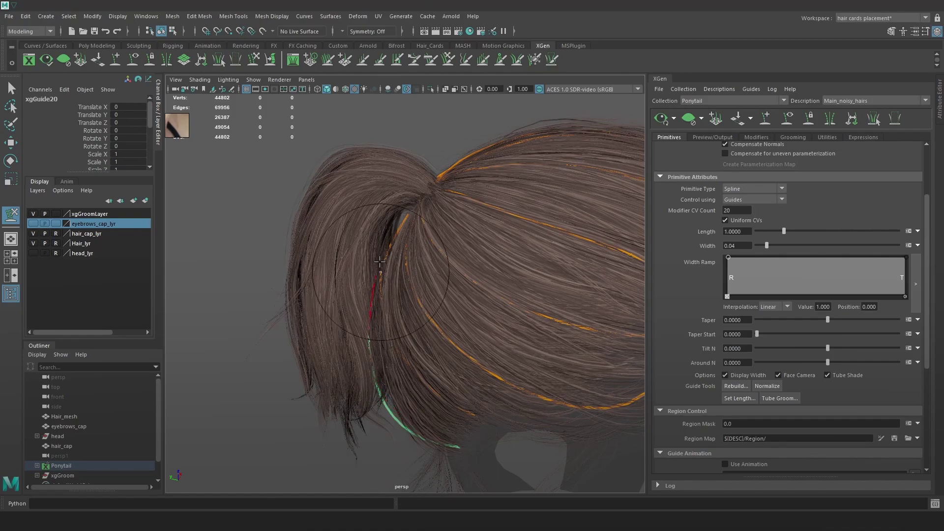
mouse_move(394, 251)
left_mouse_down("alt")
mouse_move(500, 274)
mouse_move(438, 241)
left_mouse_up("alt")
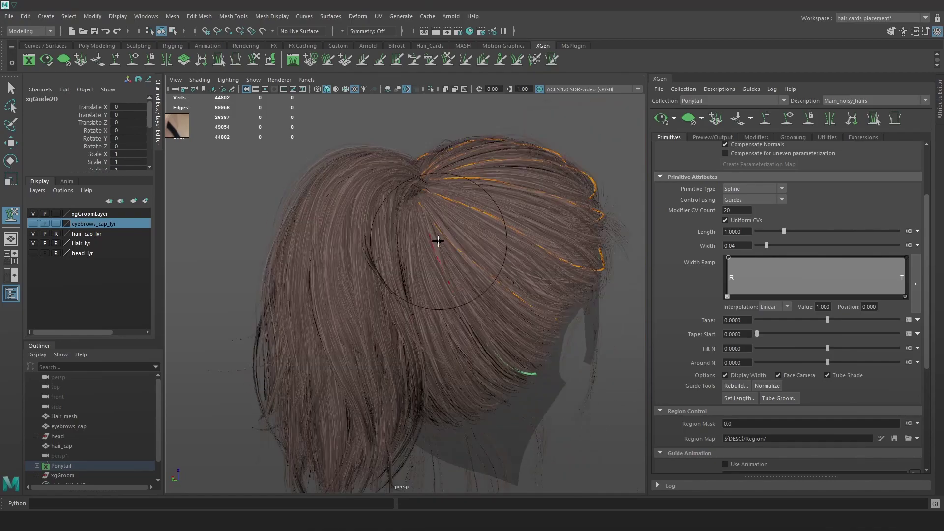
Scale the guide behind the ear up to 1.138 and sculpt its end closer to the ponytail base.
key("r")
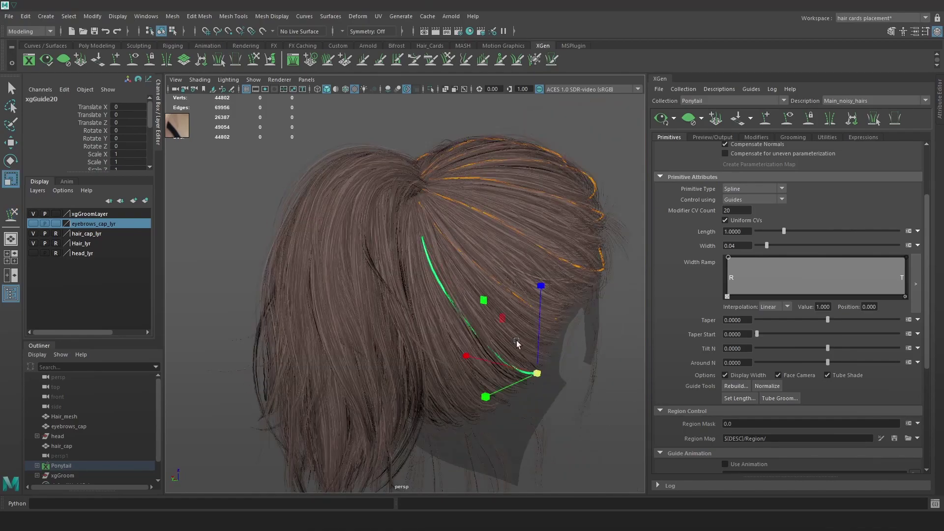
left_click_drag(537, 374, 566, 364)
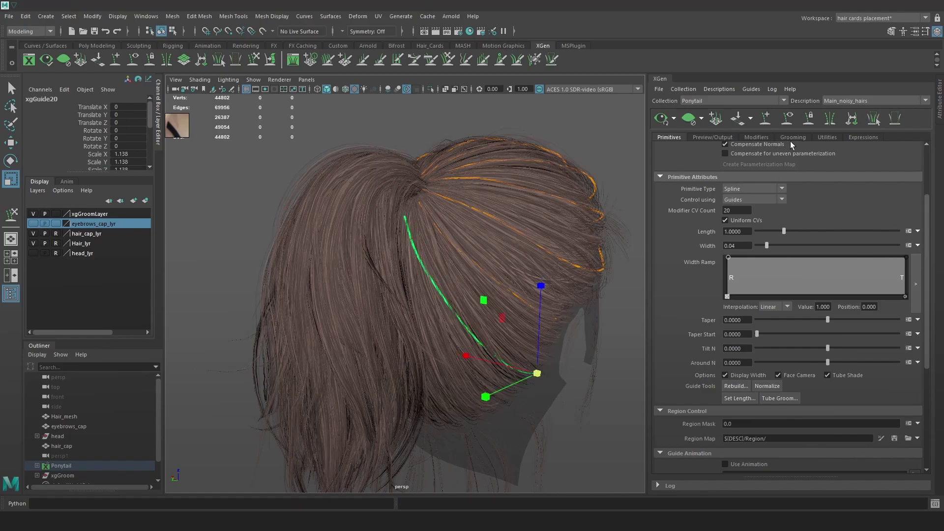
left_click(255, 60)
mouse_move(443, 222)
left_mouse_down("alt")
mouse_move(417, 219)
mouse_move(405, 203)
left_mouse_up("alt")
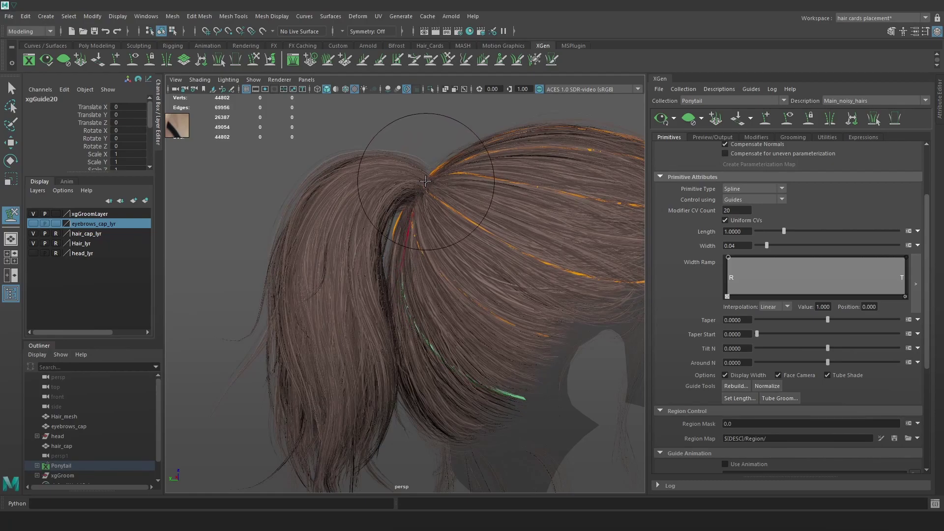
mouse_move(412, 250)
left_mouse_down("alt")
mouse_move(481, 230)
mouse_move(440, 209)
left_mouse_up("alt")
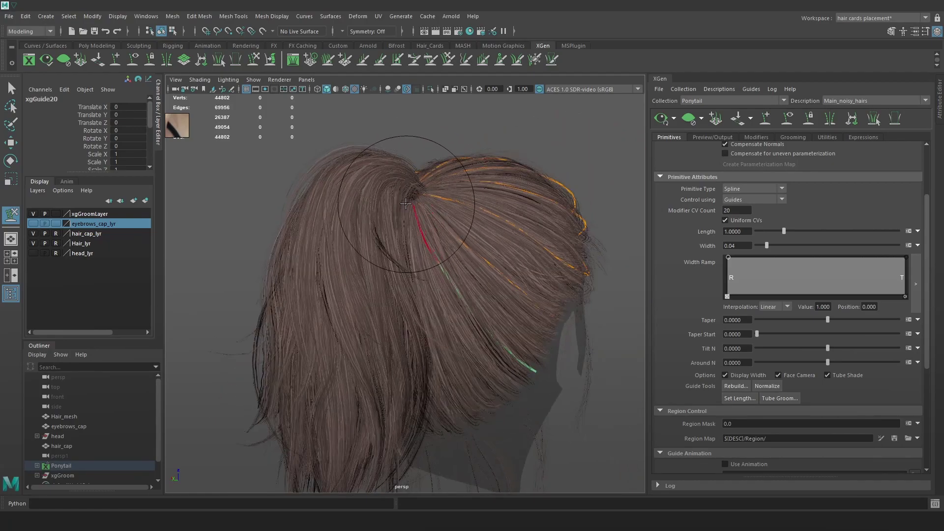
mouse_move(441, 306)
left_mouse_down("alt")
mouse_move(430, 306)
mouse_move(391, 215)
mouse_move(411, 322)
mouse_move(373, 429)
mouse_move(365, 377)
mouse_move(432, 348)
mouse_move(434, 258)
left_mouse_up("alt")
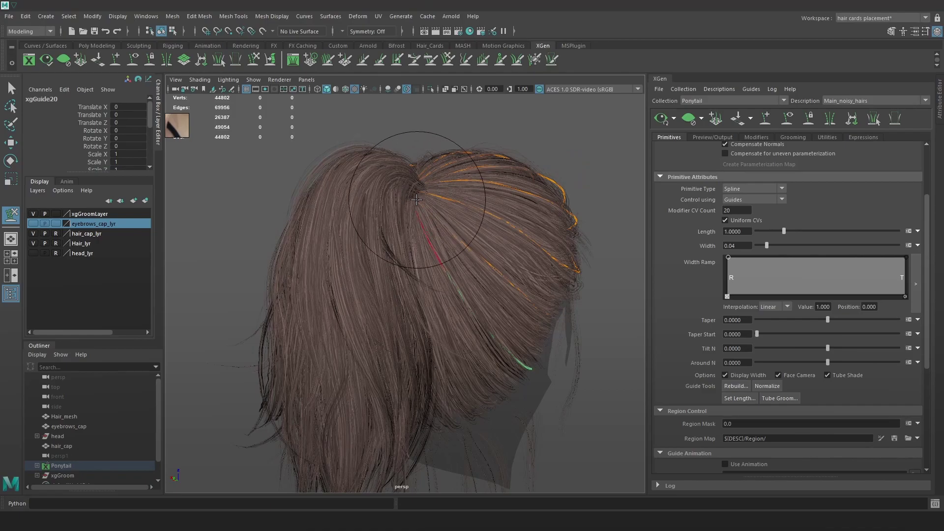
mouse_move(464, 296)
left_mouse_down("alt")
mouse_move(433, 334)
mouse_move(422, 326)
mouse_move(371, 367)
left_mouse_up("alt")
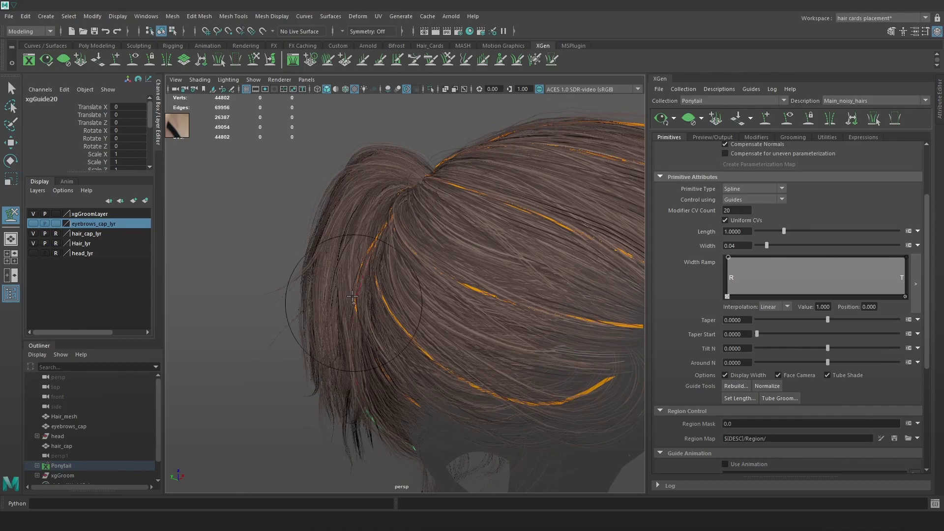
mouse_move(357, 289)
left_mouse_down("alt")
mouse_move(445, 287)
mouse_move(390, 289)
mouse_move(403, 213)
left_mouse_up("alt")
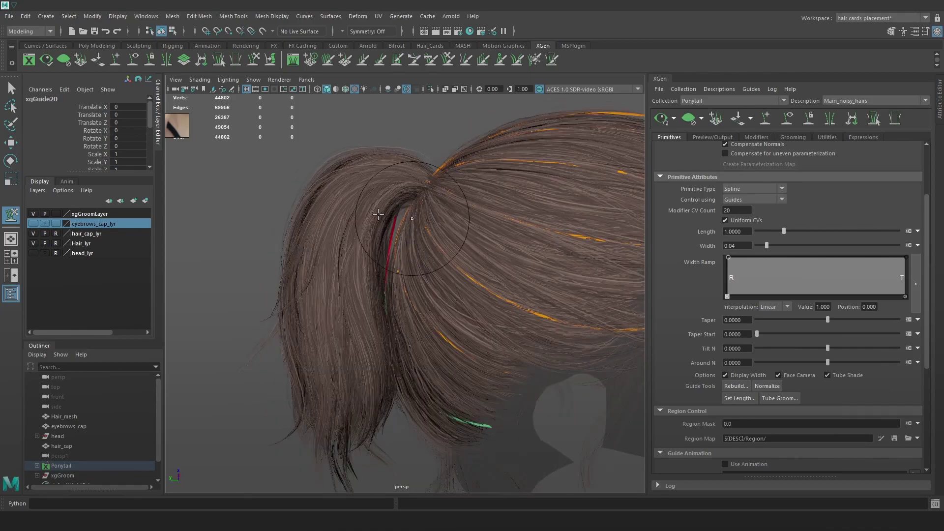
Scale the guide behind the ear up to 1.029 and smooth its middle and end with the sculpt brush.
mouse_move(405, 216)
left_mouse_down("alt")
mouse_move(442, 236)
mouse_move(412, 226)
mouse_move(467, 226)
mouse_move(431, 226)
mouse_move(500, 390)
left_mouse_up("alt")
key("r")
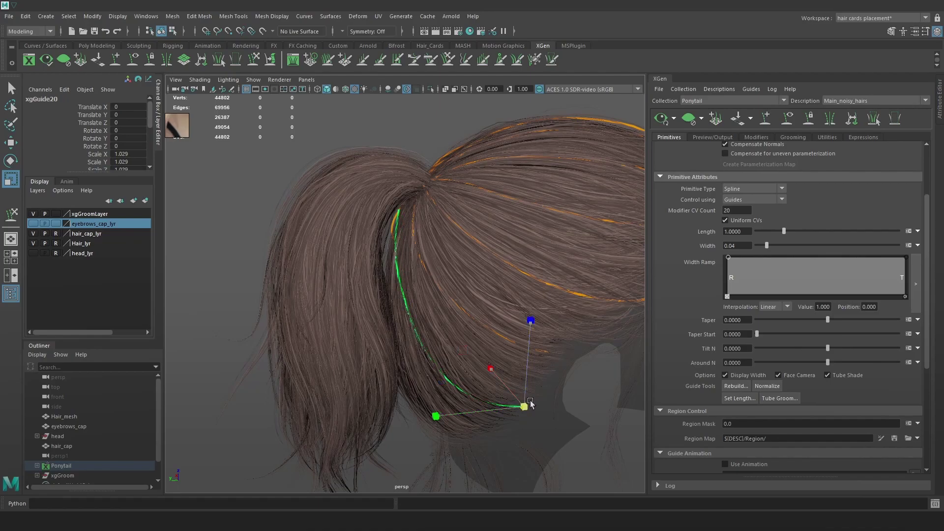
left_click(253, 59)
mouse_move(416, 208)
left_mouse_down("alt")
mouse_move(396, 198)
mouse_move(481, 205)
mouse_move(420, 200)
left_mouse_up("alt")
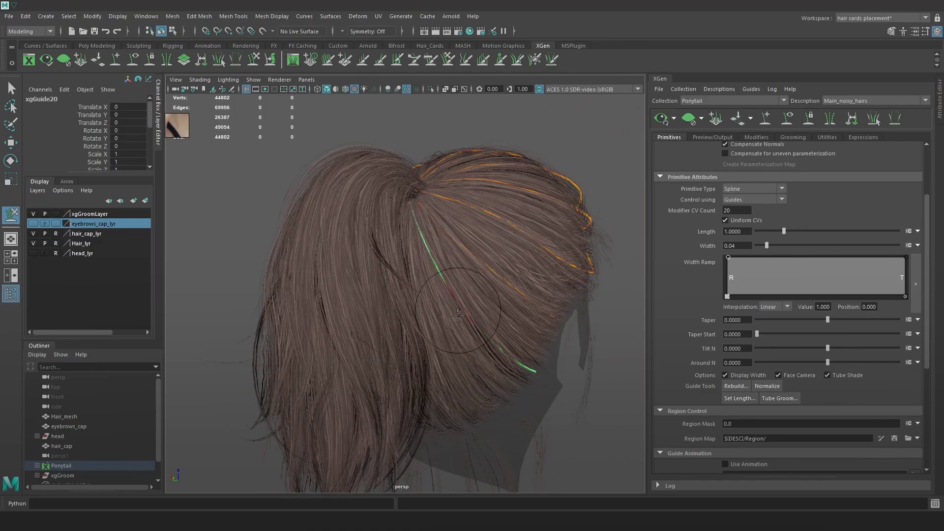
mouse_move(459, 318)
left_mouse_down("alt")
mouse_move(429, 331)
mouse_move(390, 401)
mouse_move(506, 360)
mouse_move(536, 299)
mouse_move(485, 337)
mouse_move(393, 266)
mouse_move(411, 247)
left_mouse_up("alt")
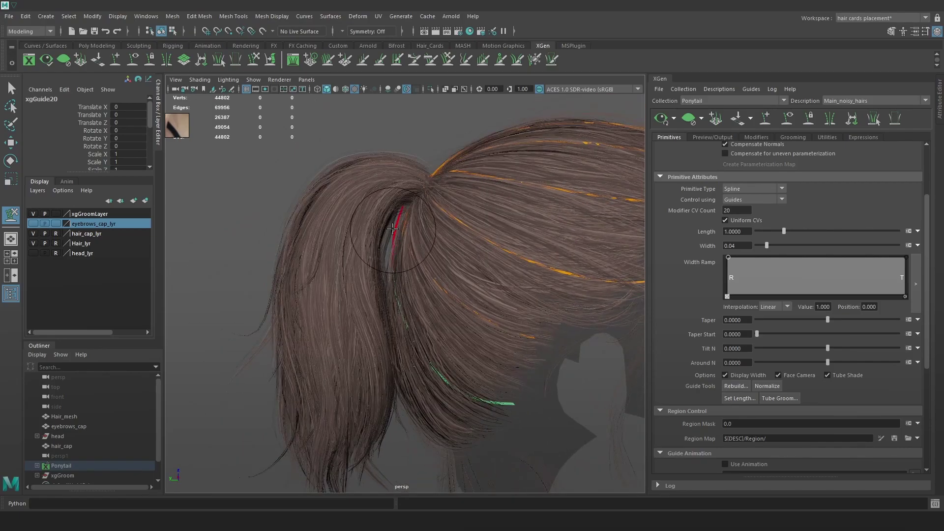
Finish the guide behind the ear and mirror it to the other side of the head.
scroll(411, 200, "down", 5)
left_click_drag(414, 236, 520, 255, "alt")
key("w")
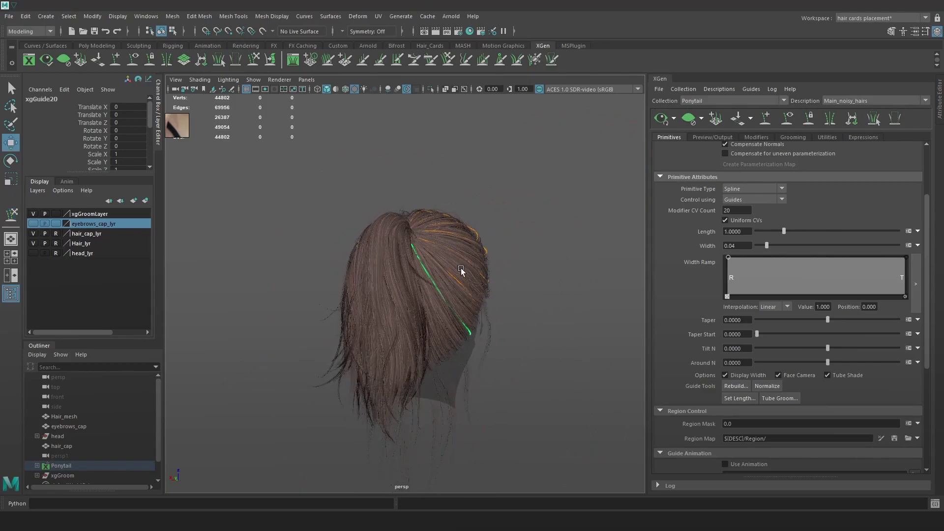
scroll(504, 343, "up", 3)
key("y")
mouse_move(507, 320)
left_mouse_down("alt")
mouse_move(470, 308)
mouse_move(393, 359)
mouse_move(472, 280)
mouse_move(519, 273)
left_mouse_up("alt")
key("w")
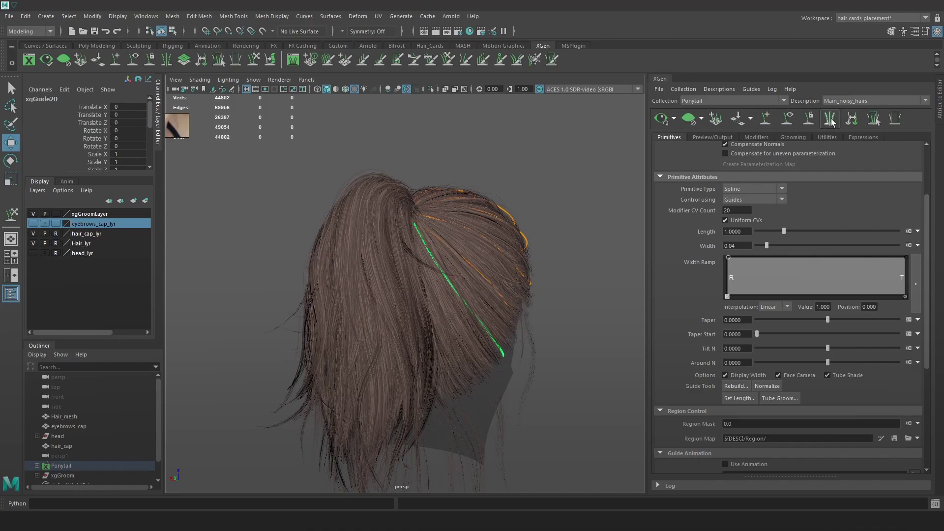
left_click(493, 293)
Add another guide lower on the hairline towards the nape and orient it up towards the ponytail.
left_click_drag(560, 292, 423, 253, "alt")
key("4")
left_click(765, 118)
left_click_drag(415, 320, 442, 317, "alt")
key("6")
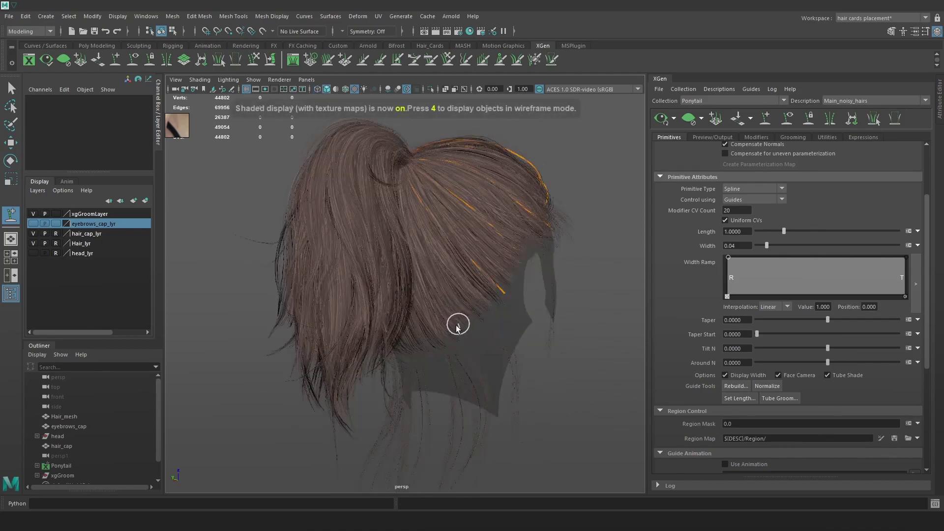
left_click(457, 327)
left_click_drag(506, 238, 525, 246)
Sculpt the nape guide along the hair towards the ponytail base, checking its path in wireframe display.
left_click(254, 60)
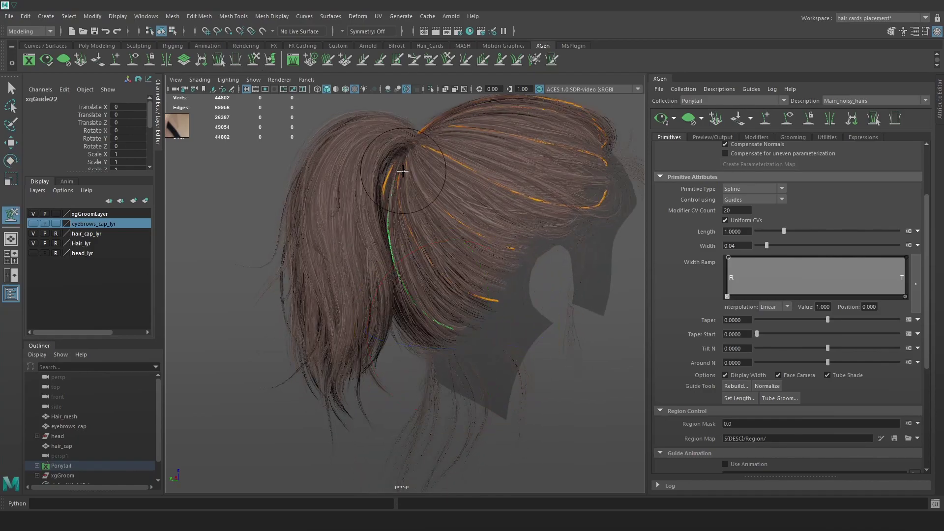
mouse_move(444, 235)
left_mouse_down("alt")
mouse_move(497, 257)
mouse_move(440, 250)
left_mouse_up("alt")
left_click_drag(414, 282, 392, 277, "alt")
key("4")
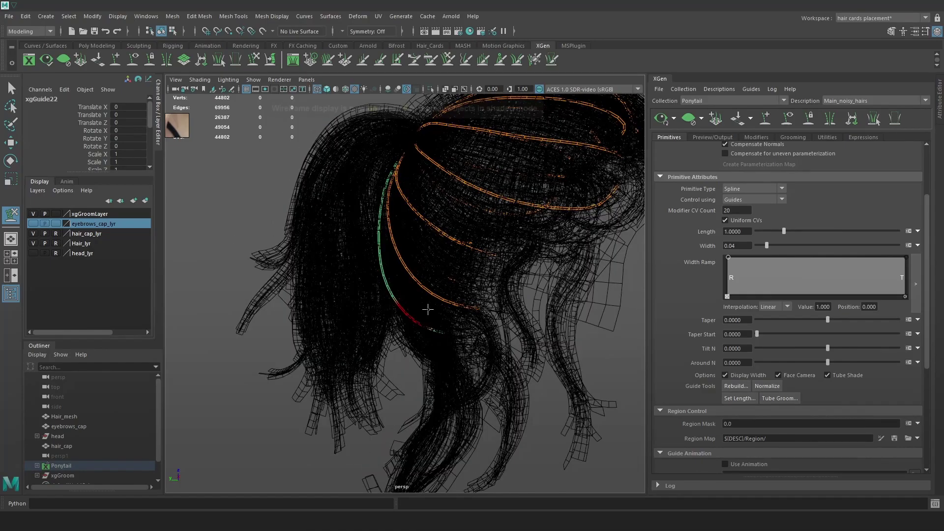
left_click_drag(427, 320, 423, 323, "alt")
key("6")
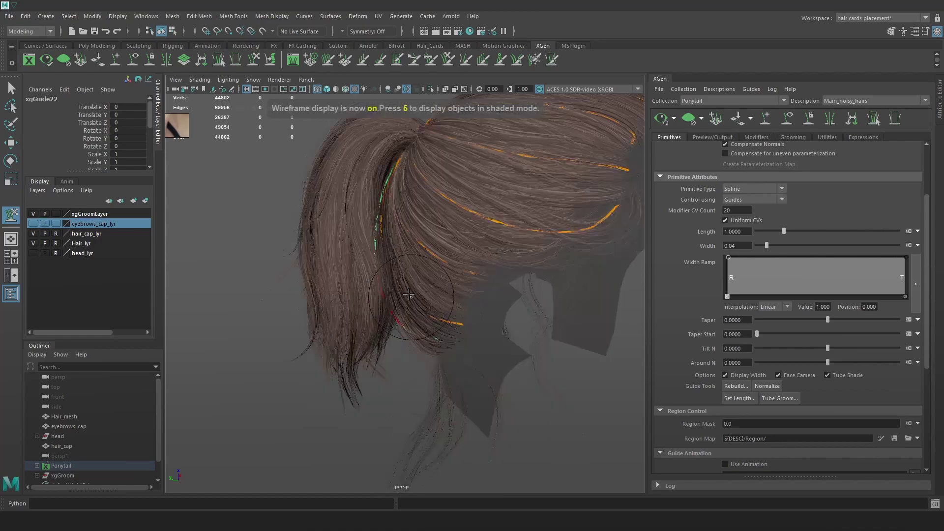
left_click_drag(383, 283, 378, 270)
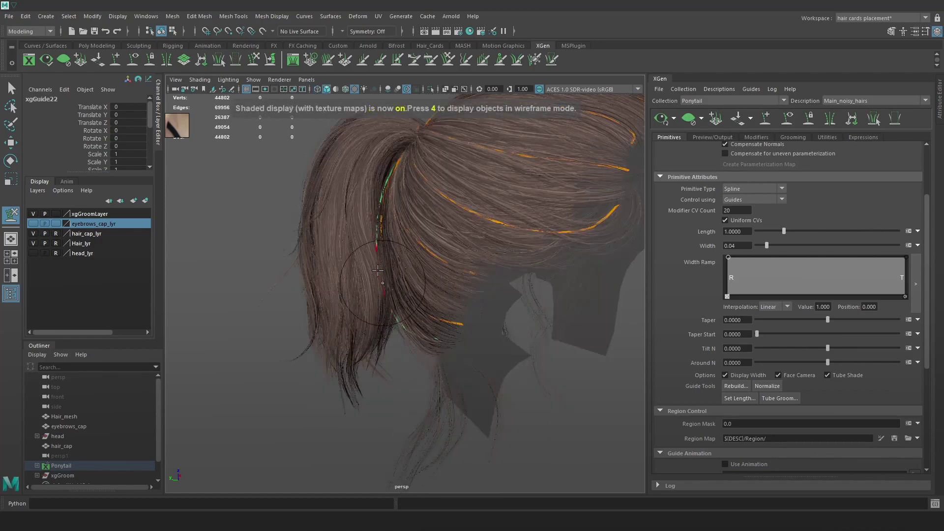
Scale the nape guide up to 1.048 and sculpt its tip towards the ponytail base.
mouse_move(379, 229)
left_mouse_down("alt")
mouse_move(401, 185)
mouse_move(396, 160)
mouse_move(447, 166)
mouse_move(405, 151)
left_mouse_up("alt")
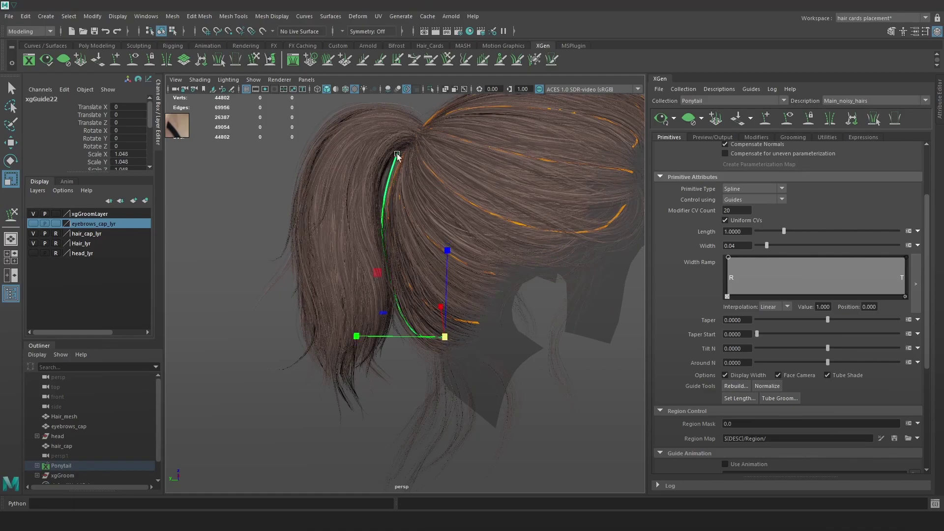
key("y")
left_click_drag(397, 140, 415, 137)
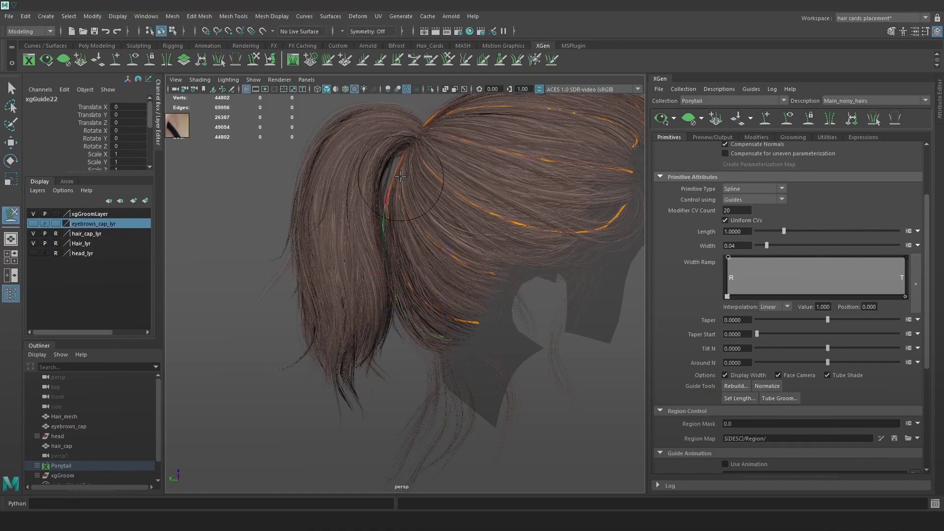
Mirror the finished nape guide to the other side of the head.
mouse_move(401, 177)
left_mouse_down("alt")
mouse_move(440, 234)
mouse_move(421, 266)
mouse_move(499, 194)
mouse_move(426, 238)
mouse_move(525, 261)
left_mouse_up("alt")
key("w")
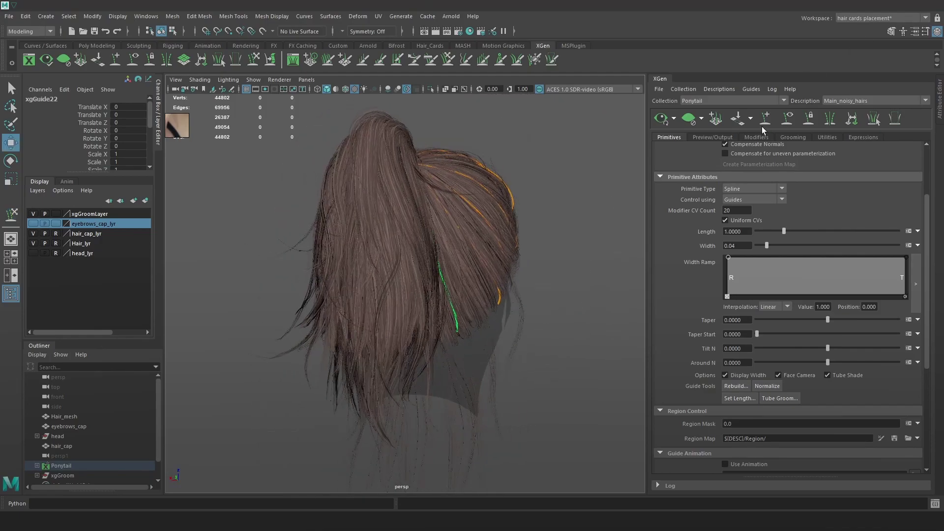
left_click(829, 118)
Add a guide at the middle of the nape and scale it up to 1.084, working in wireframe display.
left_click_drag(481, 358, 516, 302, "alt")
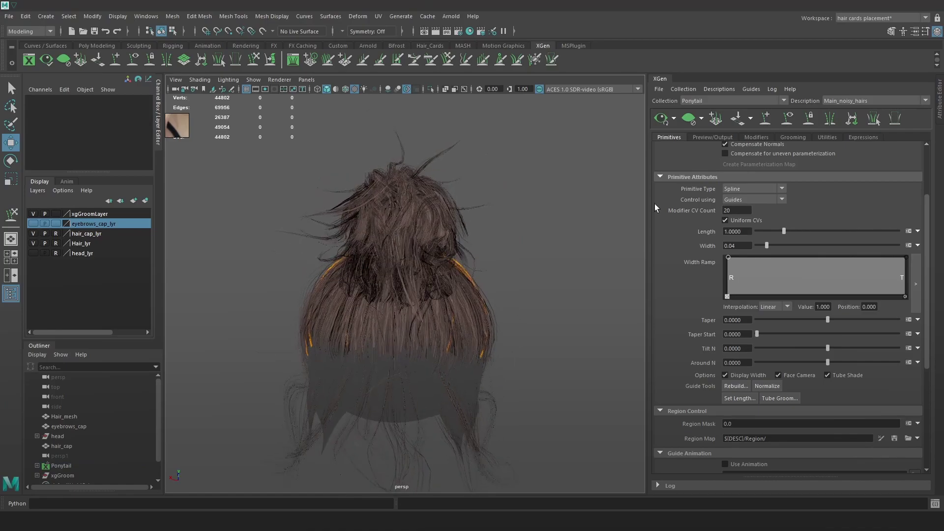
left_click(767, 119)
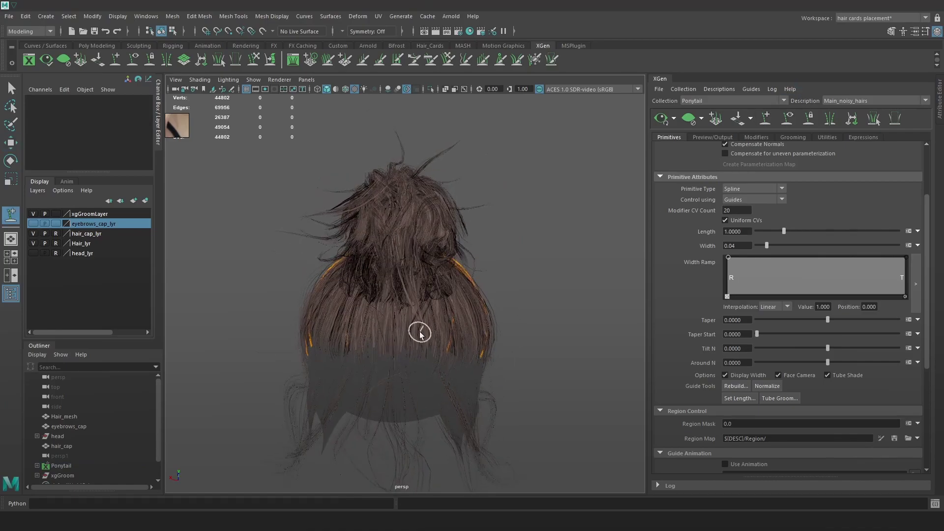
left_click(397, 351)
key("4")
left_click_drag(544, 263, 446, 339, "alt")
key("r")
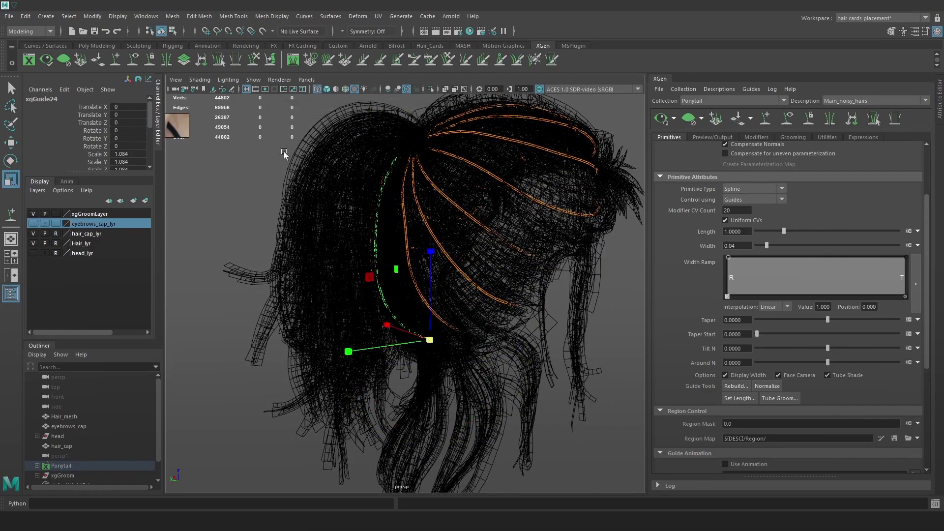
Sculpt the middle nape guide up to the ponytail base and check it against the textured hair from the other side.
left_click(255, 60)
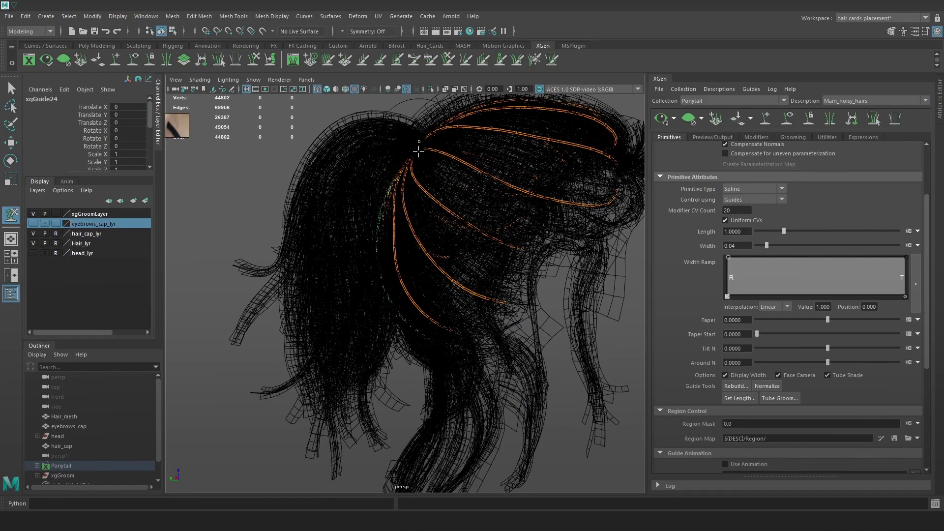
left_click_drag(421, 320, 406, 331, "alt")
key("w")
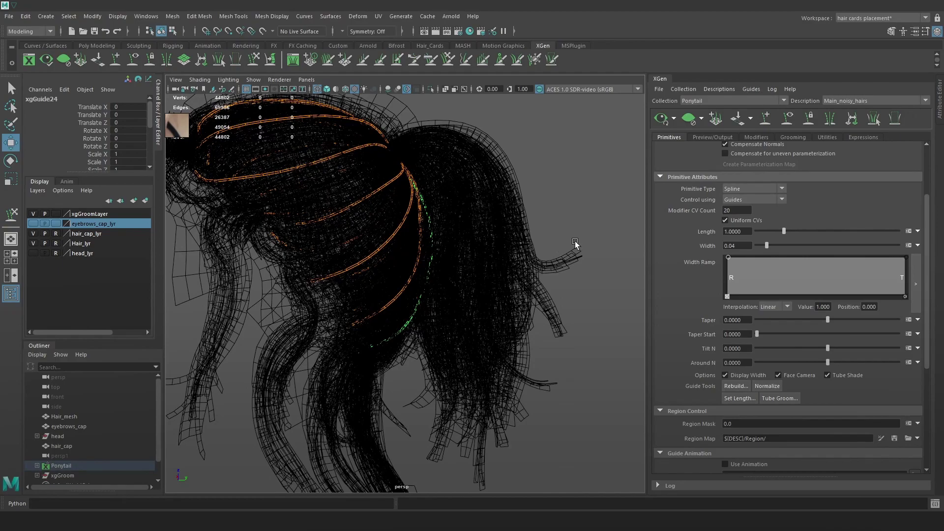
left_click_drag(581, 231, 546, 289, "alt")
key("6")
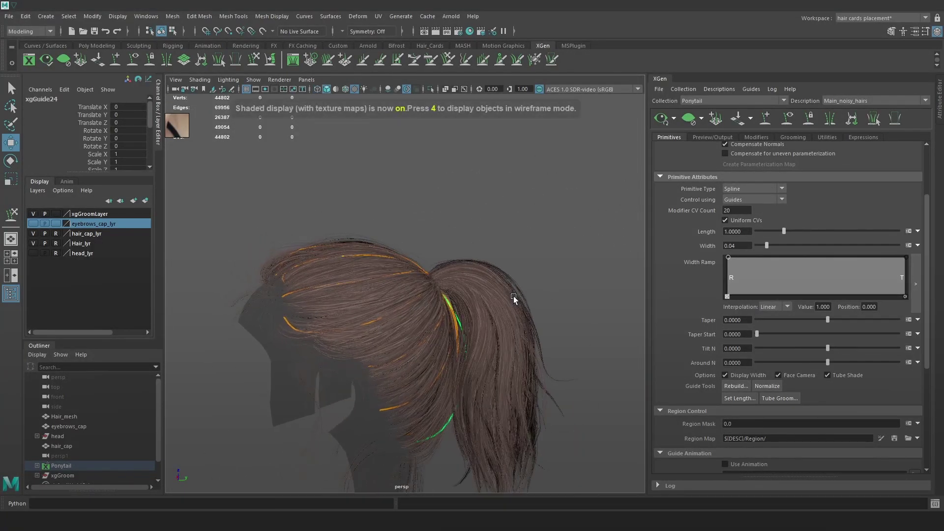
middle_click_drag(538, 282, 523, 246, "alt")
scroll(523, 245, "up", 2)
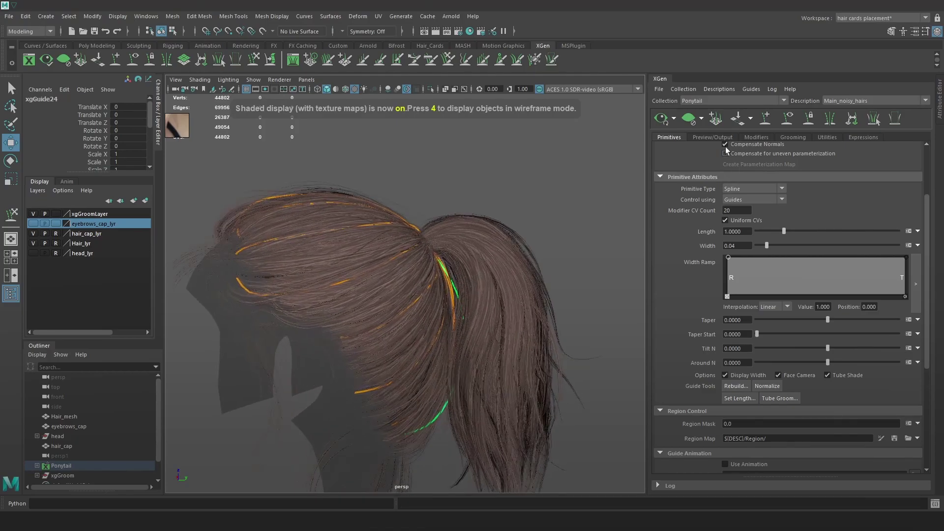
Generate the XGen hair preview and examine how the hairs follow the guides around the head.
left_click(662, 118)
left_click_drag(467, 266, 277, 270, "alt")
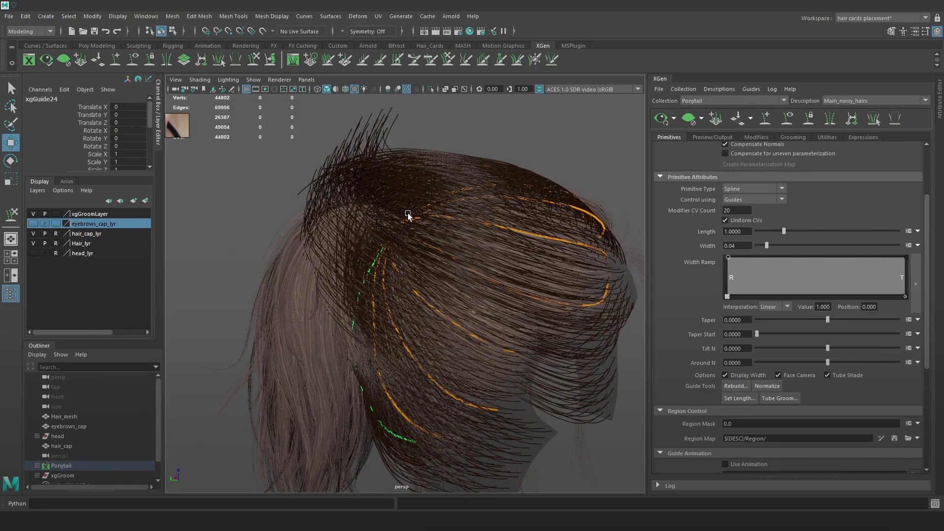
left_click_drag(494, 237, 404, 231, "alt")
left_click_drag(513, 268, 561, 266, "alt")
Add a guide on the upper scalp behind the hairline guides and regenerate the hair preview from above.
left_click(766, 120)
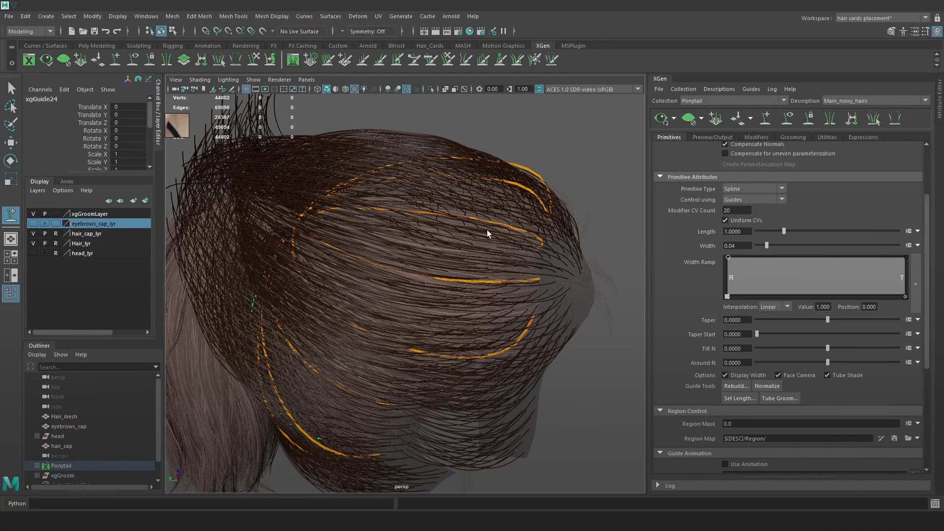
left_click(469, 252)
left_click_drag(468, 250, 459, 228, "alt")
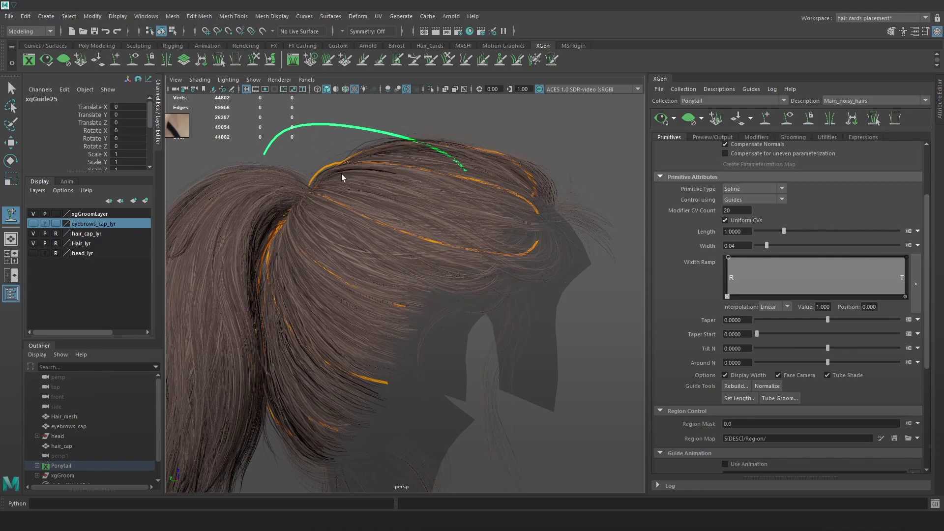
left_click(661, 121)
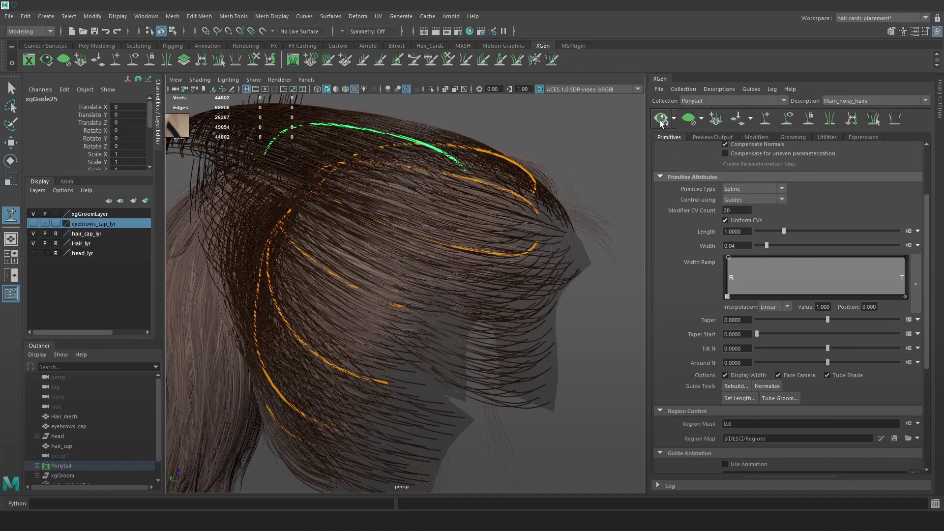
left_click_drag(303, 185, 254, 216, "alt")
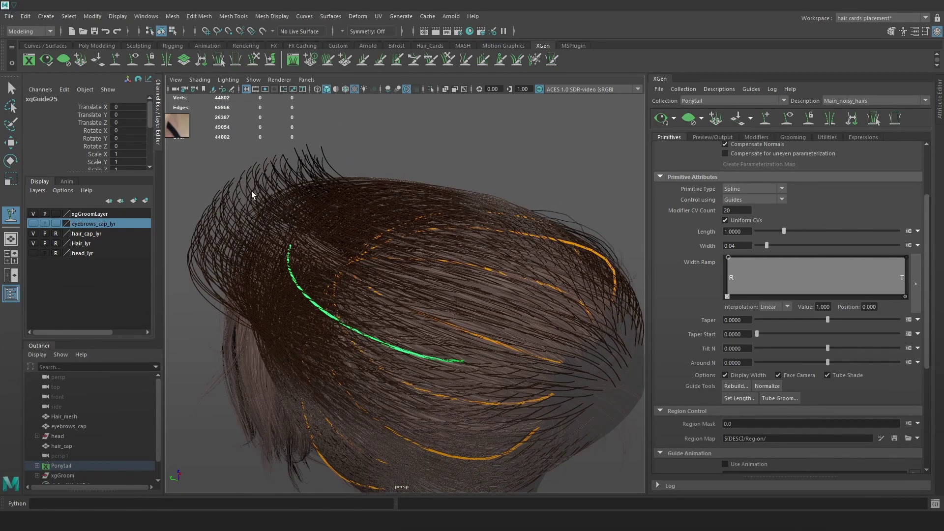
Clear the hair preview and scale the new scalp guide down to 0.815.
left_click(692, 120)
key("r")
left_click_drag(475, 362, 466, 332)
left_click_drag(543, 222, 536, 178)
Rotate the scalp guide to X -5.523, Y 8.484, Z -10.94 so it points to the ponytail base, checking in wireframe.
key("e")
left_click_drag(562, 320, 572, 317)
left_click_drag(571, 318, 598, 274, "alt")
left_click_drag(536, 355, 538, 353)
left_click_drag(482, 268, 488, 266)
left_click_drag(526, 352, 533, 324)
mouse_move(595, 277)
left_mouse_down()
mouse_move(455, 280)
mouse_move(534, 288)
mouse_move(469, 306)
mouse_move(485, 311)
left_mouse_up()
key("4")
key("5")
key("4")
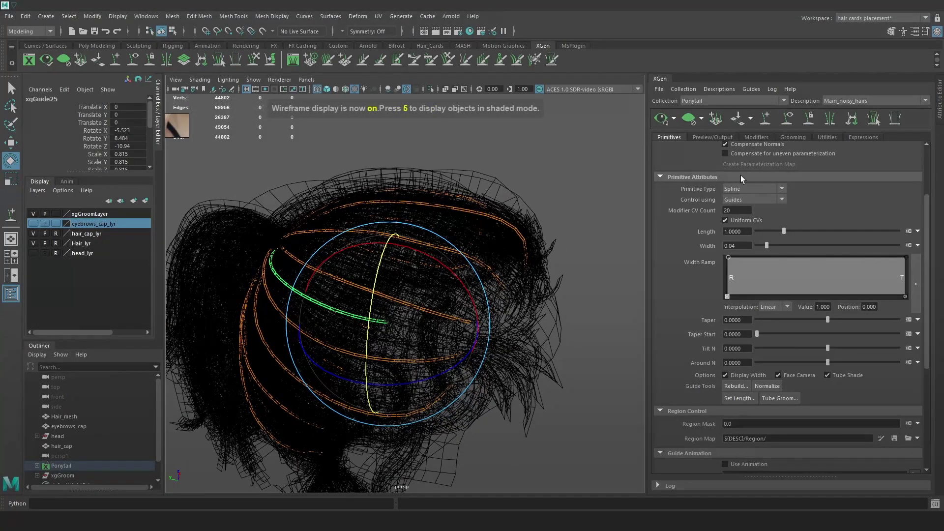
Add a second scalp guide higher up, scale it to 0.91 and rotate it to X -3.261, Y 4.545, Z 2.541.
left_click(762, 118)
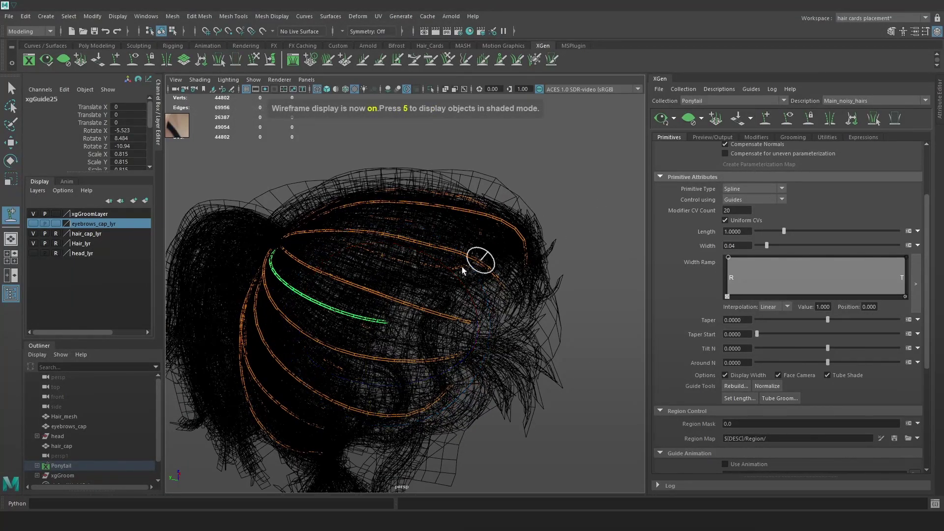
left_click(437, 276)
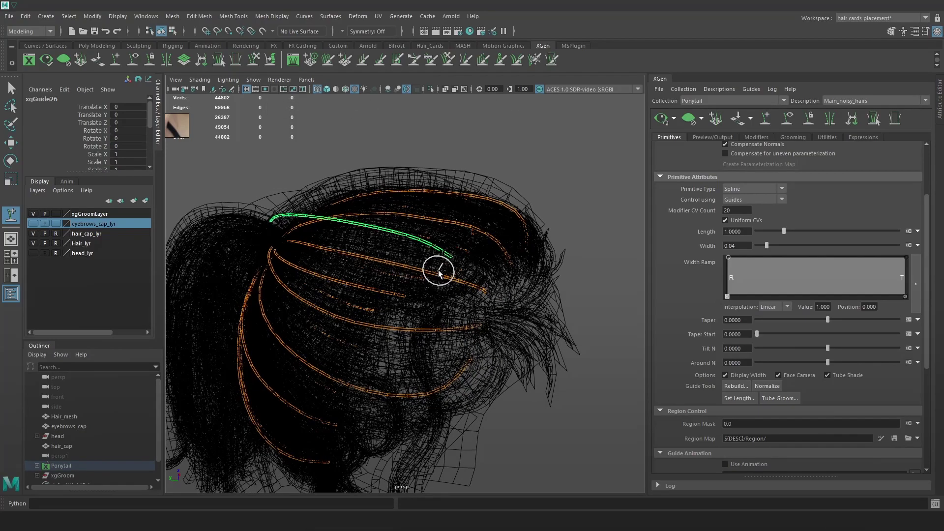
key("e")
left_click_drag(493, 277, 497, 287)
key("r")
mouse_move(452, 259)
left_mouse_down()
mouse_move(442, 262)
mouse_move(458, 245)
left_mouse_up()
key("e")
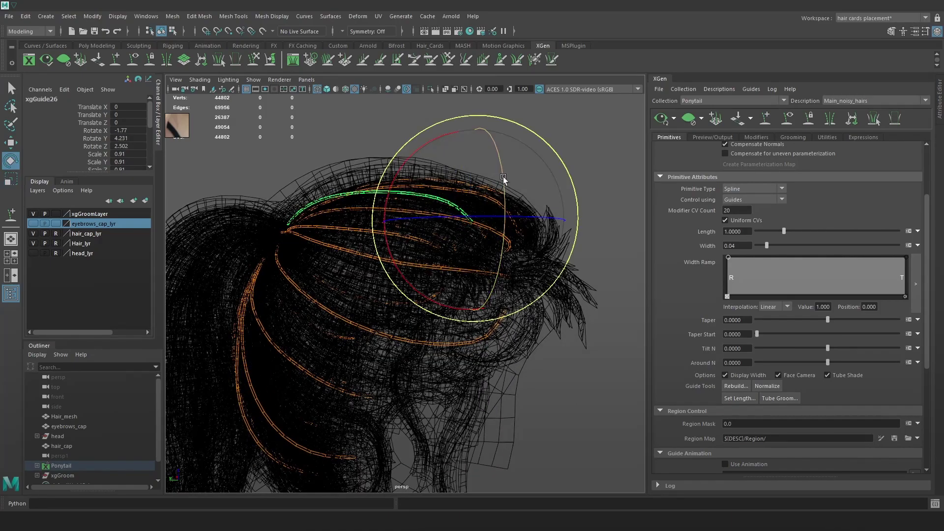
left_click_drag(522, 127, 519, 126)
left_click_drag(517, 168, 494, 176, "alt")
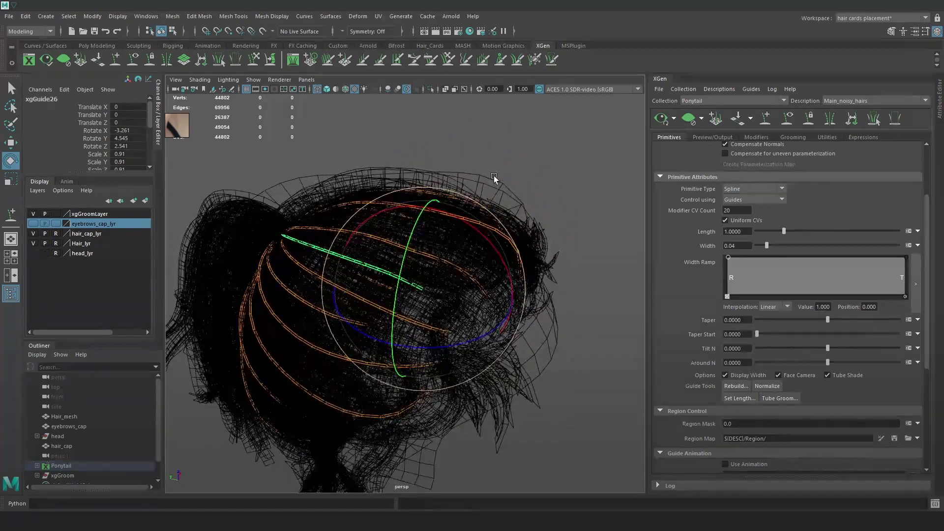
Sculpt the end of the second scalp guide into the ponytail base using textured display.
key("6")
mouse_move(462, 263)
left_mouse_down("alt")
mouse_move(455, 280)
mouse_move(460, 251)
left_mouse_up("alt")
left_click_drag(390, 280, 334, 141, "alt")
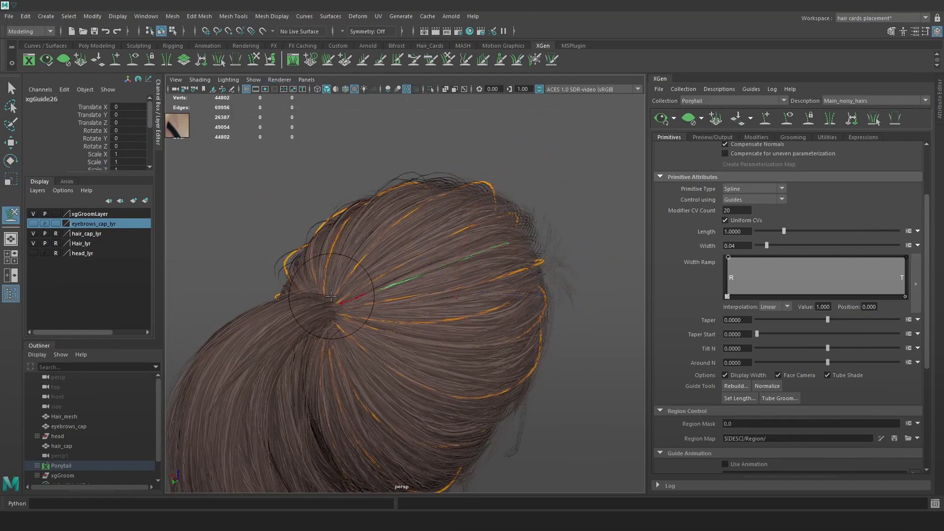
left_click_drag(416, 284, 570, 197, "alt")
Add a guide closer to the top centre of the scalp, rotate it to X -5.453 and scale it to 0.984.
key("4")
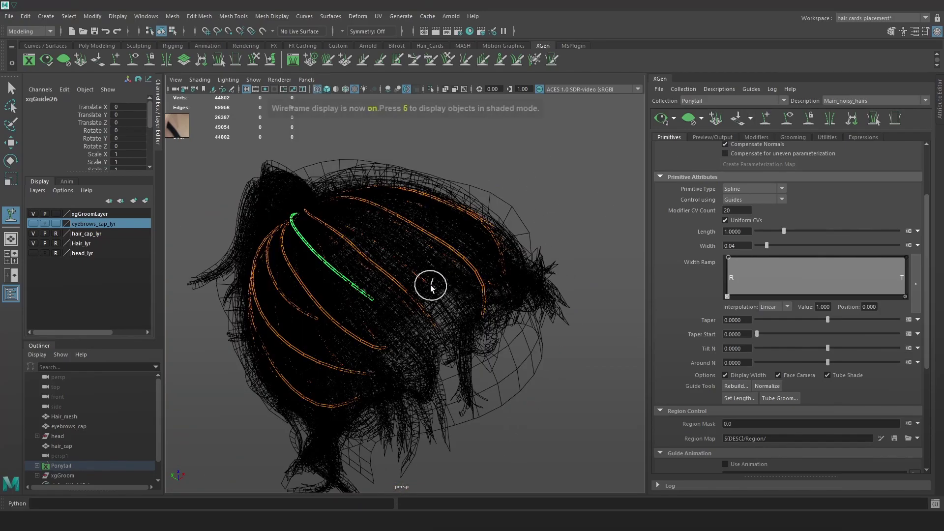
left_click(440, 282)
left_click_drag(463, 287, 495, 268, "alt")
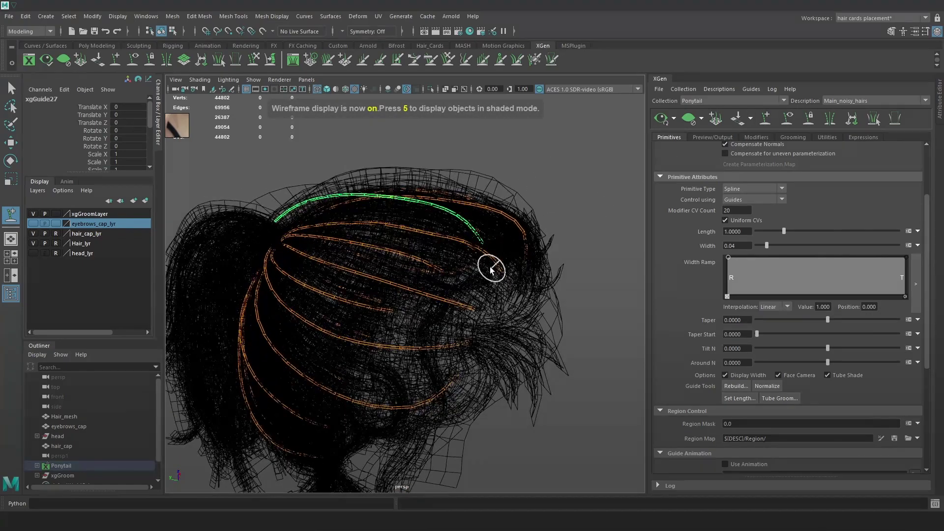
key("e")
left_click_drag(569, 196, 563, 194)
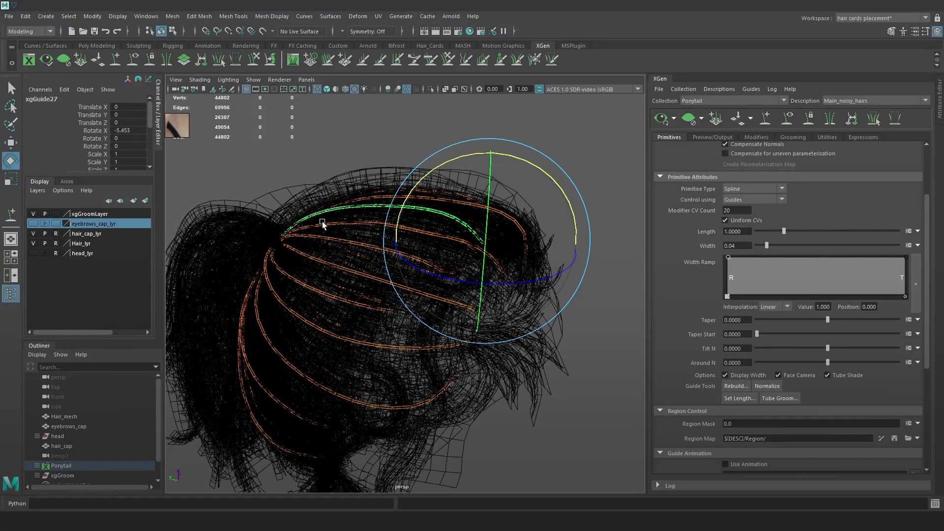
key("r")
left_click_drag(485, 243, 462, 207)
Add a guide across the top centre of the scalp and scale it down to 0.91.
left_click(768, 120)
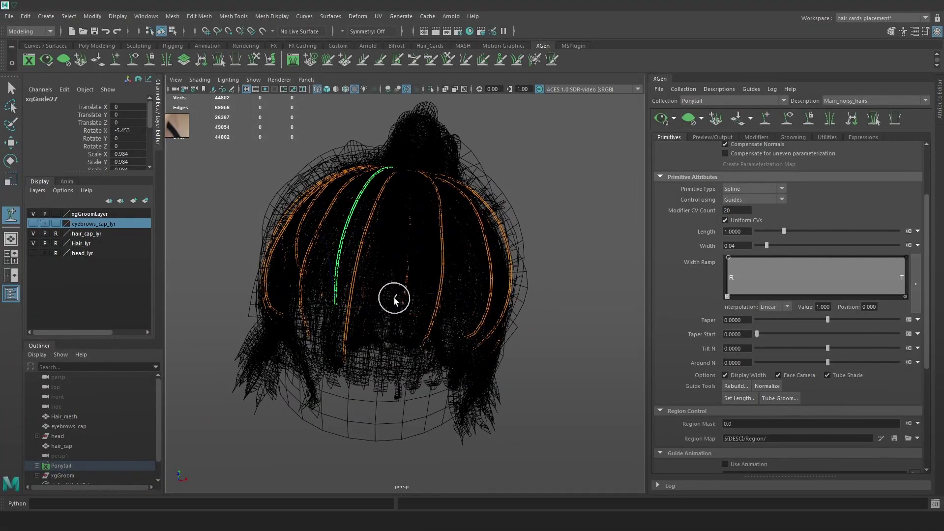
left_click(414, 270)
left_click_drag(459, 289, 421, 268, "alt")
key("r")
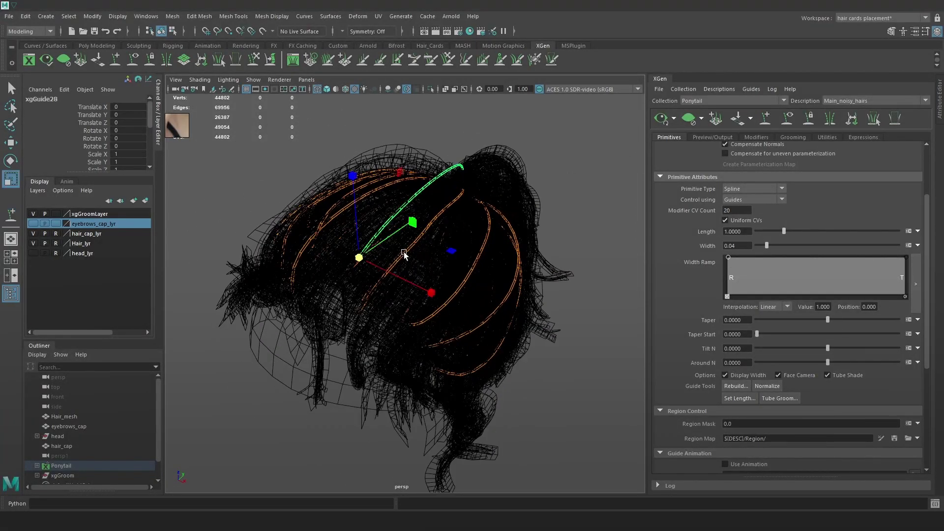
left_click_drag(358, 259, 406, 253)
key("e")
key("r")
left_click_drag(341, 210, 359, 212)
Rotate the top scalp guide to X -4.051, Y 1.819, Z -0.677 so it runs to the ponytail base.
key("e")
middle_click_drag(447, 240, 461, 213)
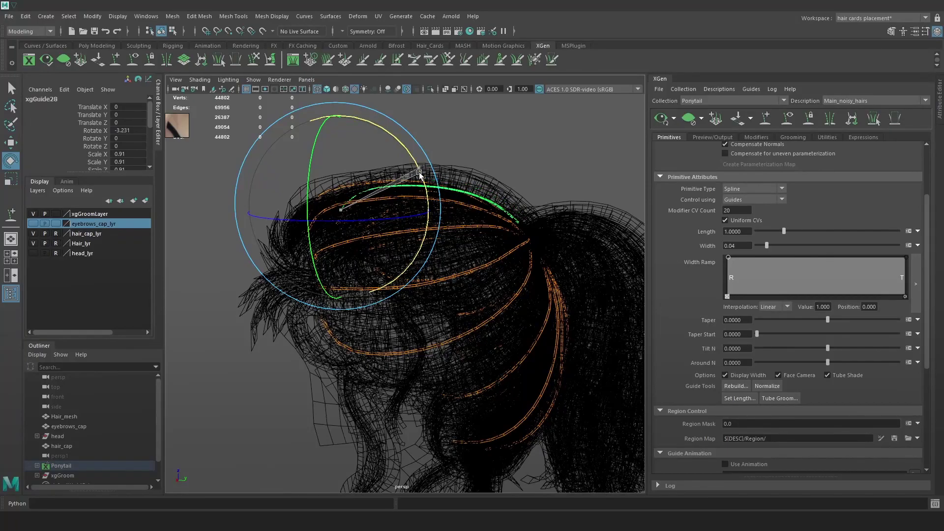
left_click_drag(461, 212, 378, 235, "alt")
left_click(330, 124)
middle_click_drag(363, 220, 376, 232)
left_click_drag(376, 246, 380, 247)
left_click_drag(406, 199, 407, 202)
Add the next scalp guide on the head's left side, scaling and rotating it towards the ponytail base.
key("y")
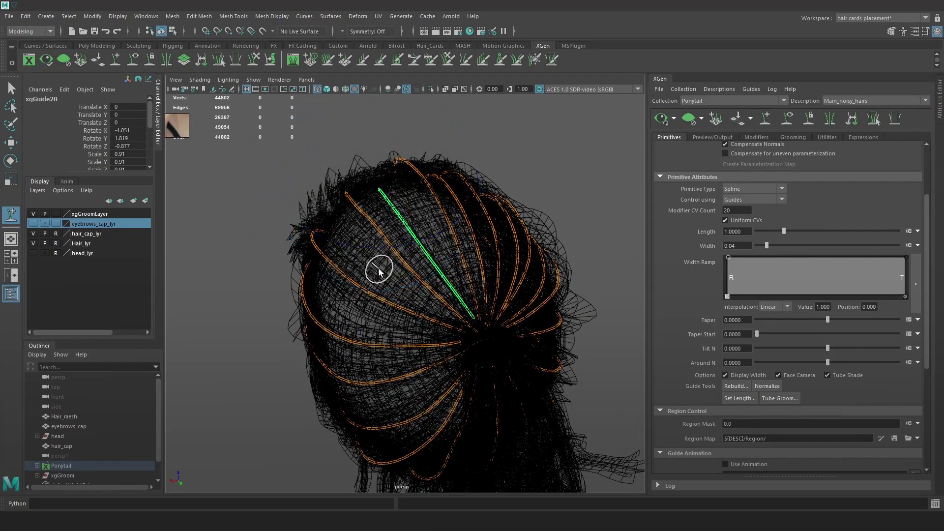
left_click_drag(380, 268, 423, 250, "alt")
left_click(329, 249)
key("r")
left_click_drag(333, 251, 328, 251)
left_click_drag(355, 256, 414, 170, "alt")
key("e")
left_click_drag(414, 171, 364, 225, "alt")
left_click_drag(356, 249, 360, 250)
Add another guide further down the left side of the scalp and scale it to 0.903.
key("y")
left_click_drag(342, 312, 393, 293, "alt")
left_click(342, 274)
key("r")
left_click_drag(339, 272, 300, 283)
Rotate the left scalp guide to X 0.759, Y -15.087, Z -1.903 and sculpt it towards the ponytail base.
key("e")
left_click_drag(284, 292, 284, 270)
left_click_drag(384, 256, 339, 284, "alt")
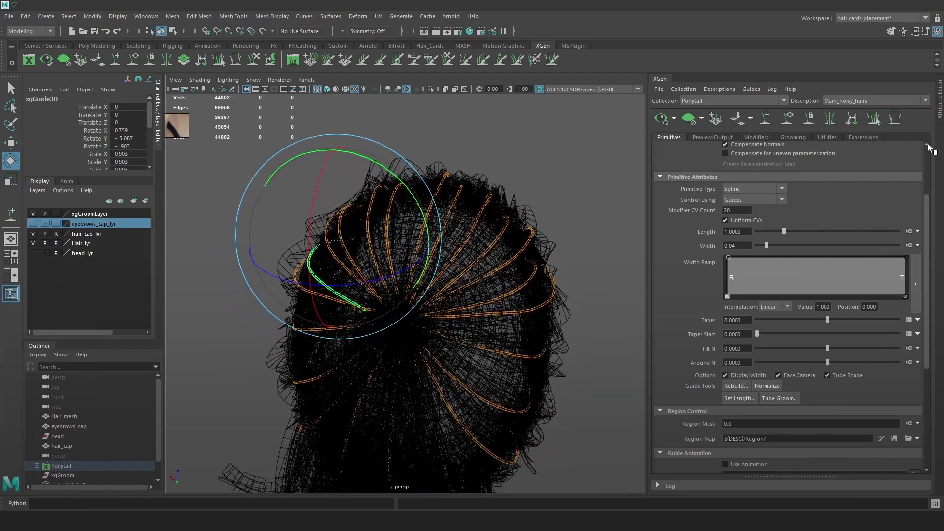
left_click(252, 61)
mouse_move(348, 318)
left_mouse_down("alt")
mouse_move(472, 276)
mouse_move(552, 264)
mouse_move(436, 264)
left_mouse_up("alt")
Add a guide on the left side of the head between the existing scalp and hairline guides.
left_click(766, 119)
left_click(412, 309)
left_click_drag(514, 321, 523, 258, "alt")
Sculpt the left side guide's middle and end towards the ponytail base and mirror it to the right side.
left_click(255, 58)
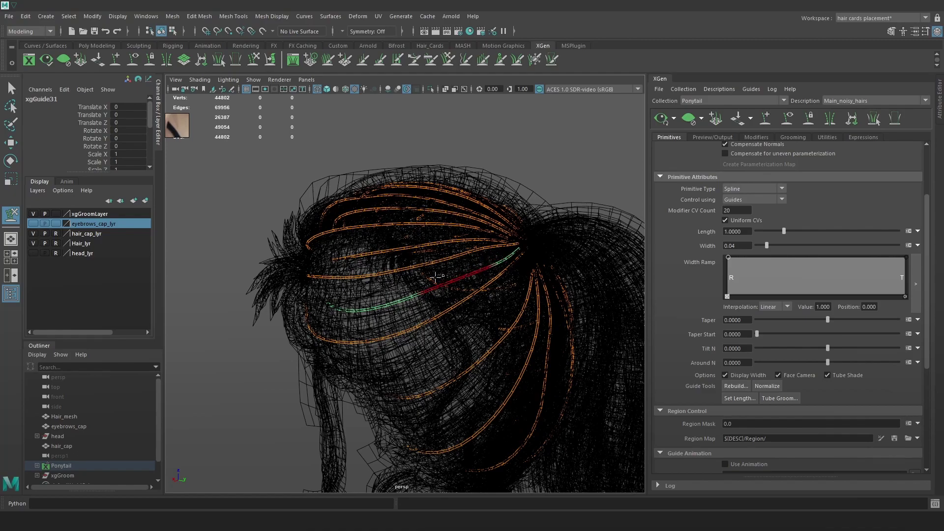
mouse_move(427, 283)
left_mouse_down("alt")
mouse_move(457, 297)
mouse_move(544, 285)
mouse_move(558, 299)
mouse_move(363, 304)
mouse_move(372, 300)
left_mouse_up("alt")
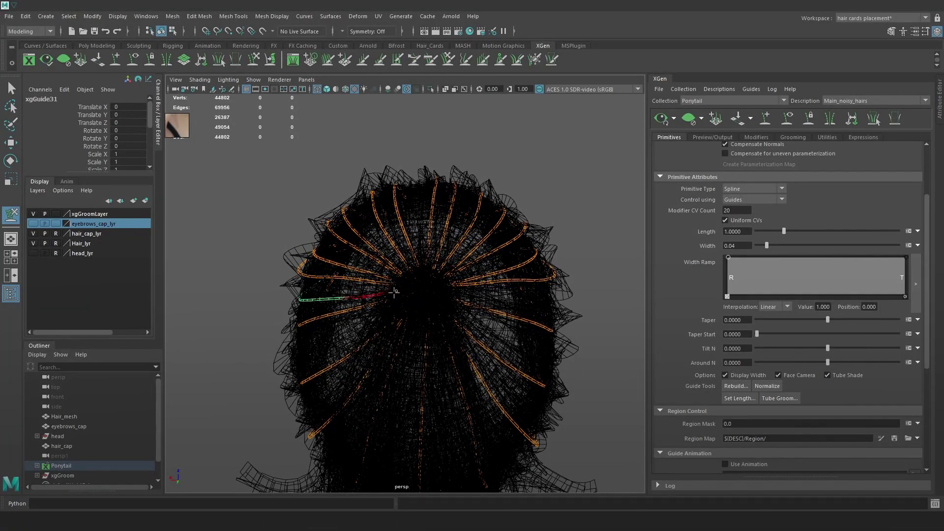
key("w")
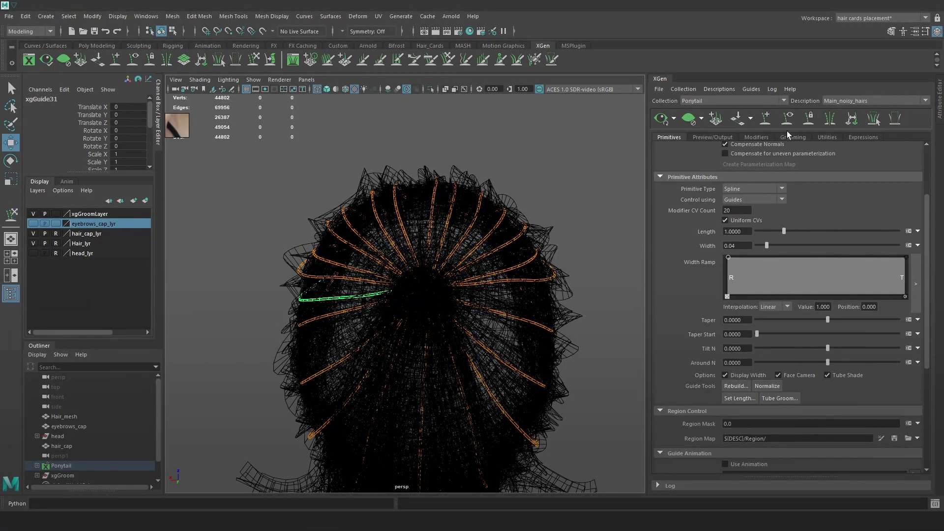
left_click(831, 122)
left_click_drag(406, 334, 459, 286, "alt")
left_click(766, 118)
left_click_drag(531, 288, 444, 289, "alt")
left_click(441, 291)
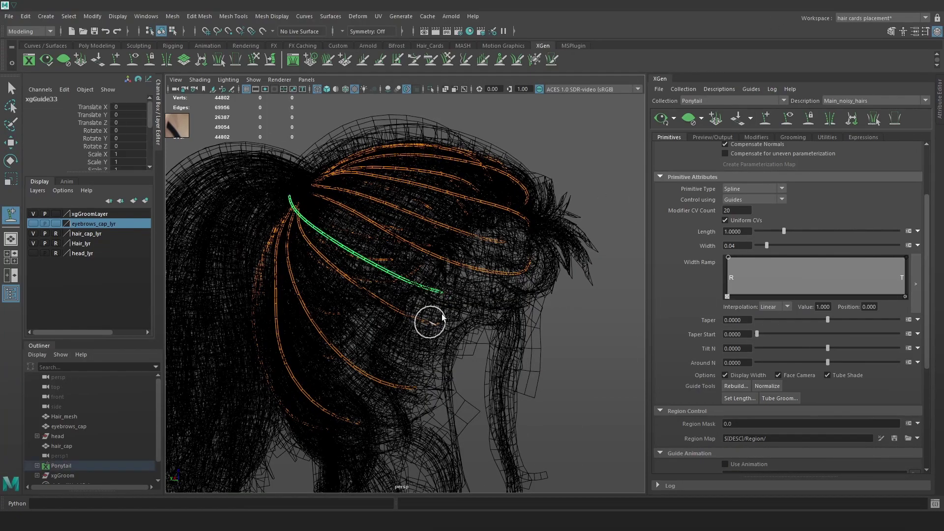
key("r")
left_click(455, 291)
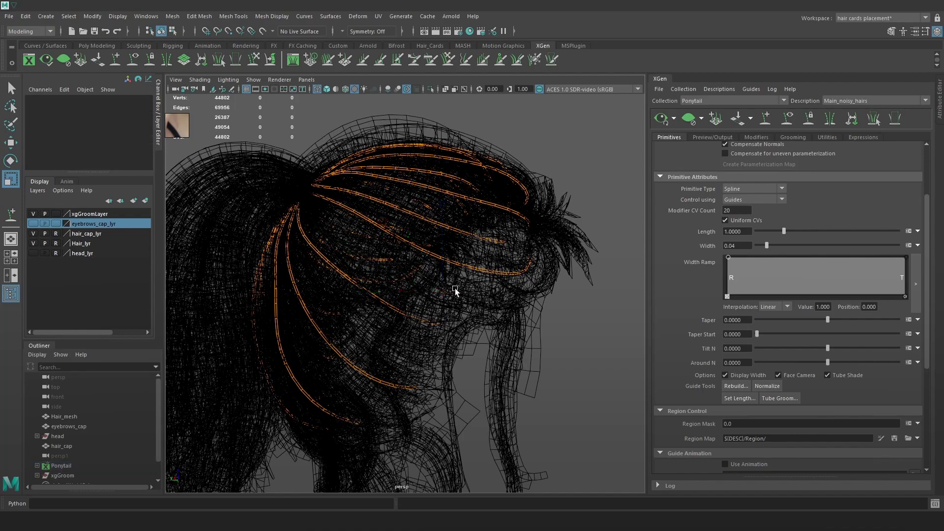
Add a guide in the gap on the side of the head and rotate it towards the ponytail base.
left_click(765, 118)
left_click_drag(532, 295, 428, 310, "alt")
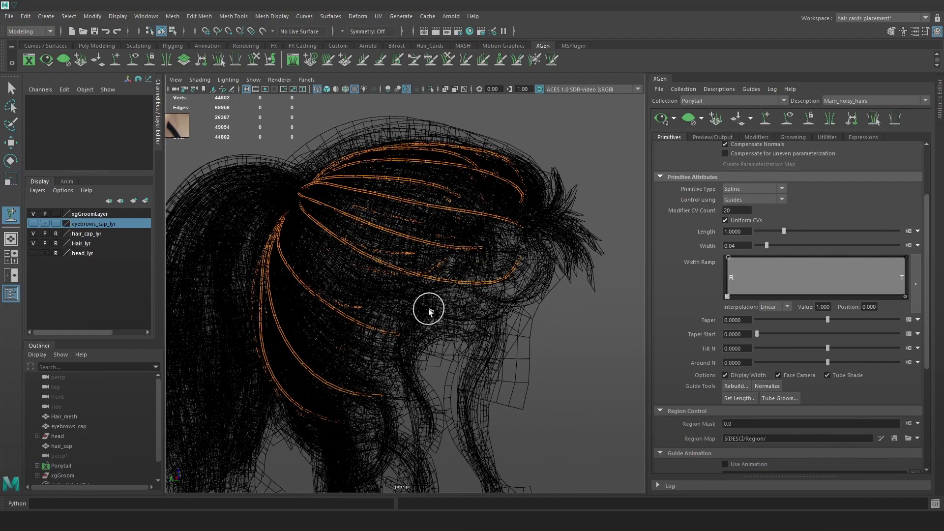
left_click(390, 294)
left_click_drag(439, 301, 361, 309, "alt")
key("t")
left_click_drag(427, 330, 446, 330)
key("e")
left_click_drag(418, 370, 406, 370)
Sculpt the new side guide so it follows the surrounding hair flow into the ponytail base.
key("6")
left_click_drag(485, 307, 524, 296, "alt")
left_click(253, 60)
mouse_move(465, 250)
left_mouse_down("alt")
mouse_move(495, 245)
mouse_move(467, 229)
mouse_move(532, 233)
mouse_move(568, 261)
mouse_move(502, 287)
mouse_move(439, 270)
mouse_move(540, 263)
left_mouse_up("alt")
key("w")
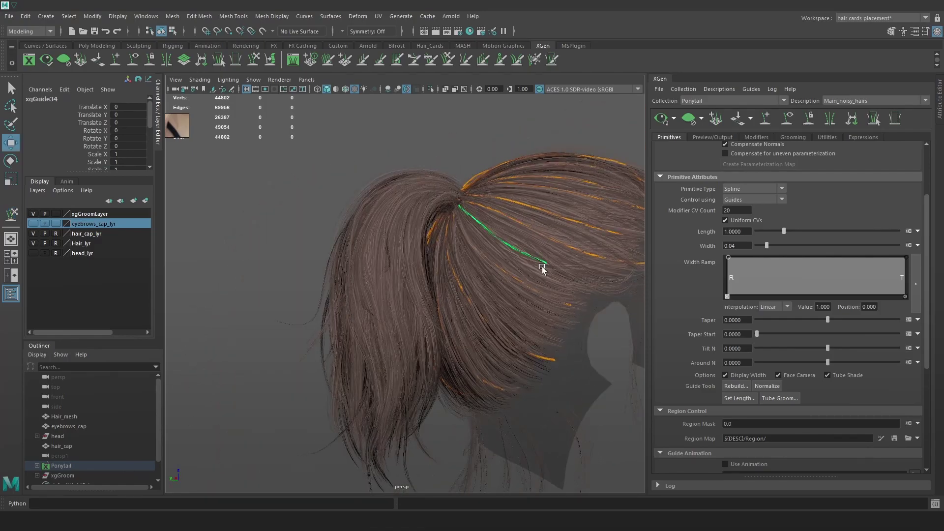
Add a guide below the sculpted side guide, then rotate and scale it to line up with the neighbouring guides.
key("4")
key("y")
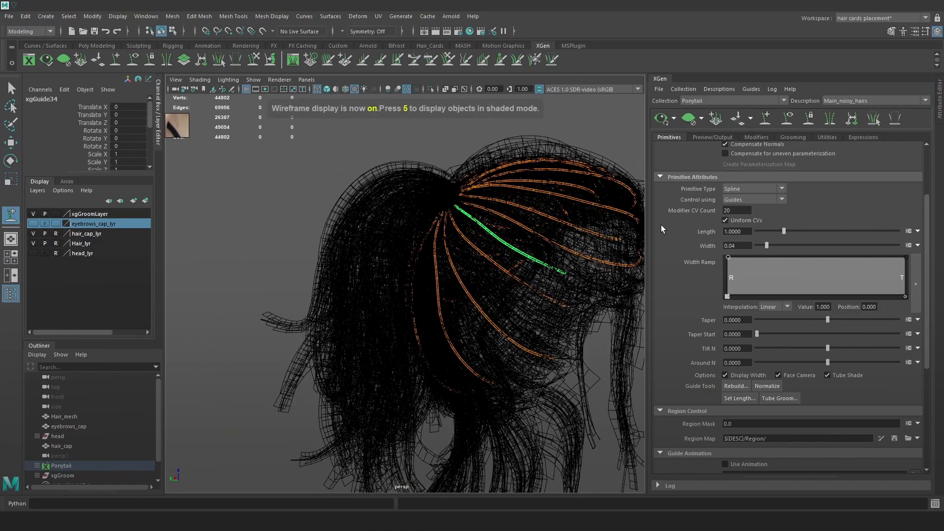
left_click(524, 312)
key("e")
left_click_drag(529, 318, 549, 277)
key("r")
left_click_drag(512, 308, 503, 312)
key("e")
left_click_drag(570, 241, 584, 236)
key("w")
mouse_move(533, 276)
left_mouse_down("alt")
mouse_move(516, 320)
mouse_move(546, 288)
left_mouse_up("alt")
Add a guide further towards the back of the head, rotated to X 10.269, Y -3.95, Z 4.151 and scaled to 0.861.
left_click(765, 118)
left_click_drag(526, 347, 493, 331, "alt")
left_click(475, 333)
key("e")
left_click_drag(496, 256, 516, 265)
left_click_drag(496, 333, 448, 335)
key("r")
key("e")
left_click_drag(538, 280, 538, 293)
key("w")
left_click_drag(537, 293, 593, 318, "alt")
Add a guide at the back of the head behind the ponytail and rotate it to X 17.194, Y -0.135, Z 0.969.
left_click(765, 118)
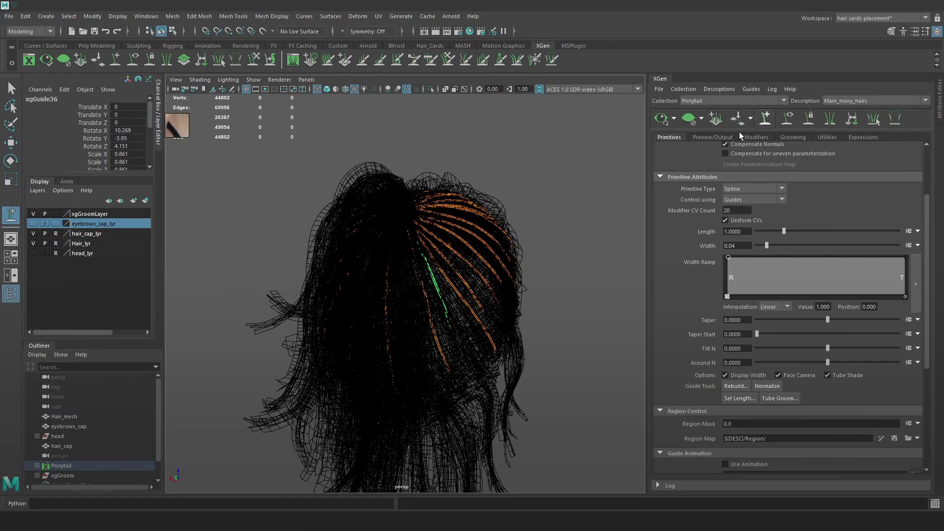
left_click(408, 337)
left_click_drag(451, 338, 449, 344, "alt")
key("e")
left_click_drag(388, 261, 398, 245)
left_click_drag(471, 263, 396, 267, "alt")
left_click_drag(514, 250, 511, 246)
Scale the rear guide to 0.972 and adjust its rotation to X 16.05, Y -0.165, Z 1.273.
key("y")
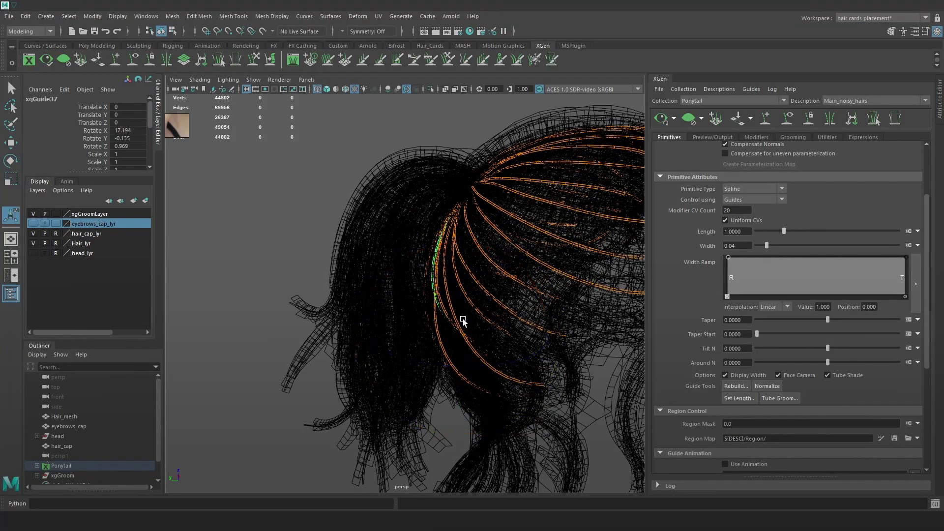
key("r")
left_click_drag(456, 329, 450, 335)
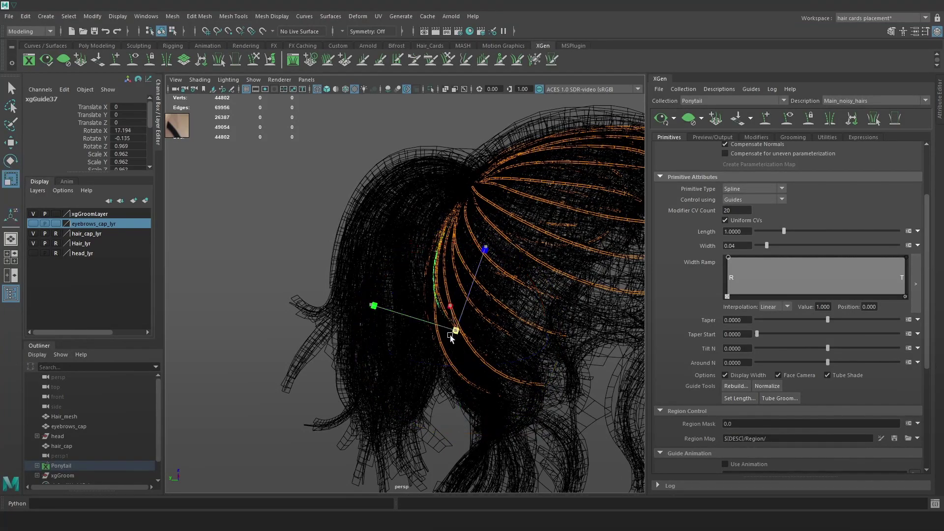
key("e")
left_click_drag(523, 257, 484, 283)
key("w")
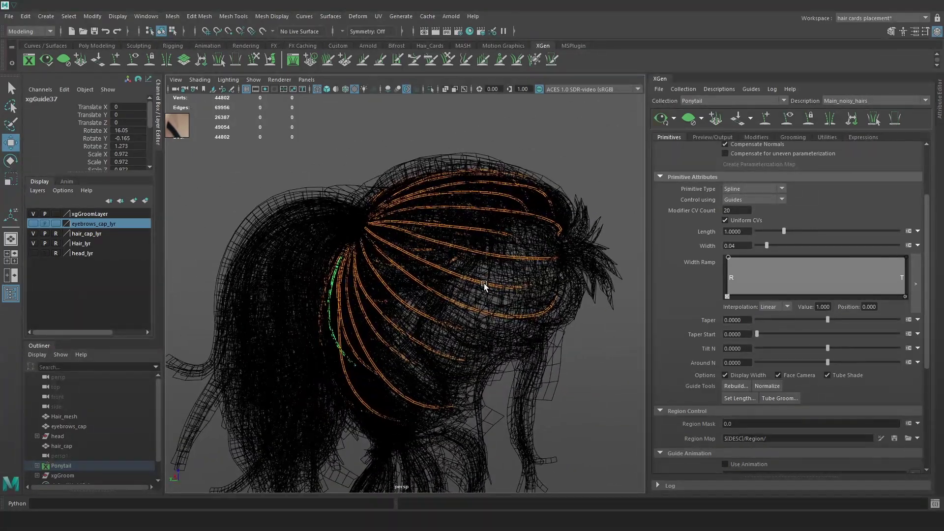
Select the three newest rear and side guides together and mirror them to the opposite side of the head.
left_click(407, 358, "shift")
left_click_drag(387, 365, 392, 358, "alt")
left_click(392, 349, "shift")
left_click_drag(472, 306, 595, 295, "alt")
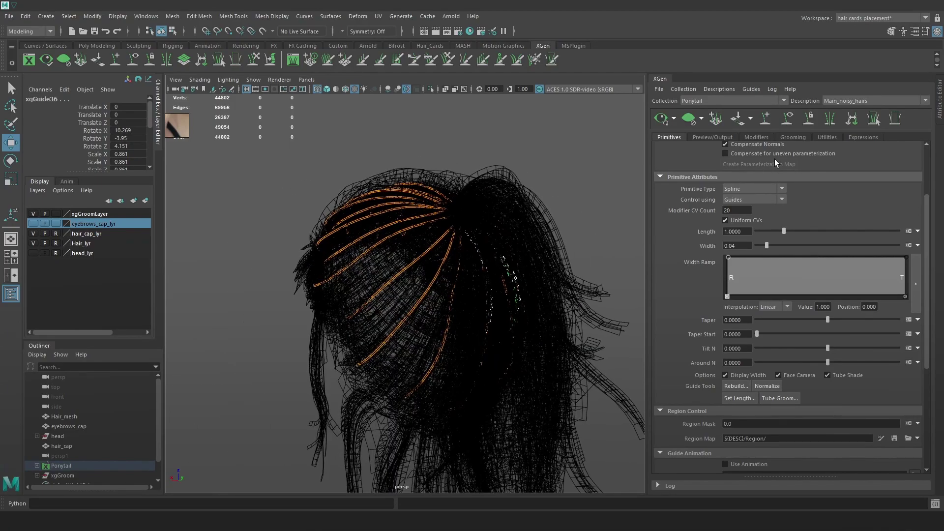
left_click(829, 121)
Mirror the remaining sculpted side guide to the opposite side and save the scene.
left_click_drag(402, 293, 321, 295, "alt")
left_click_drag(493, 294, 522, 282)
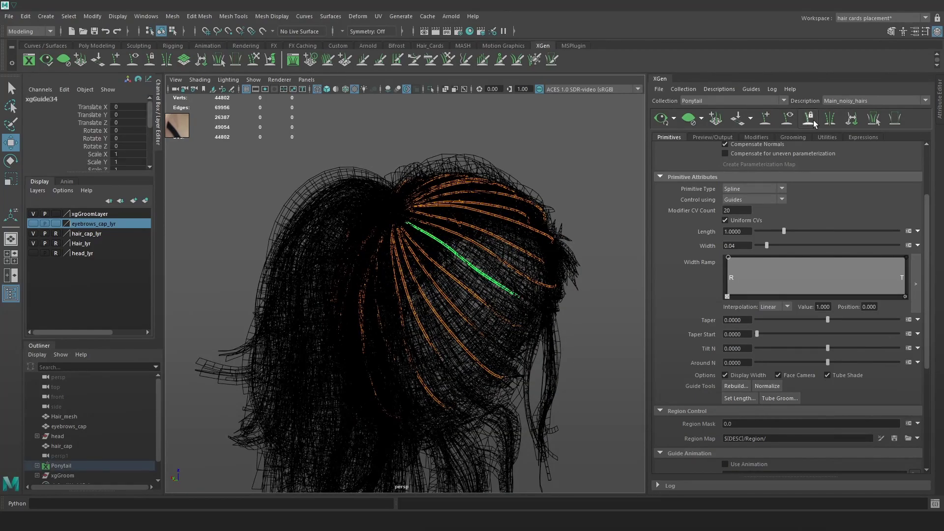
left_click(829, 121)
left_click_drag(463, 283, 572, 291, "alt")
key("ctrl+s")
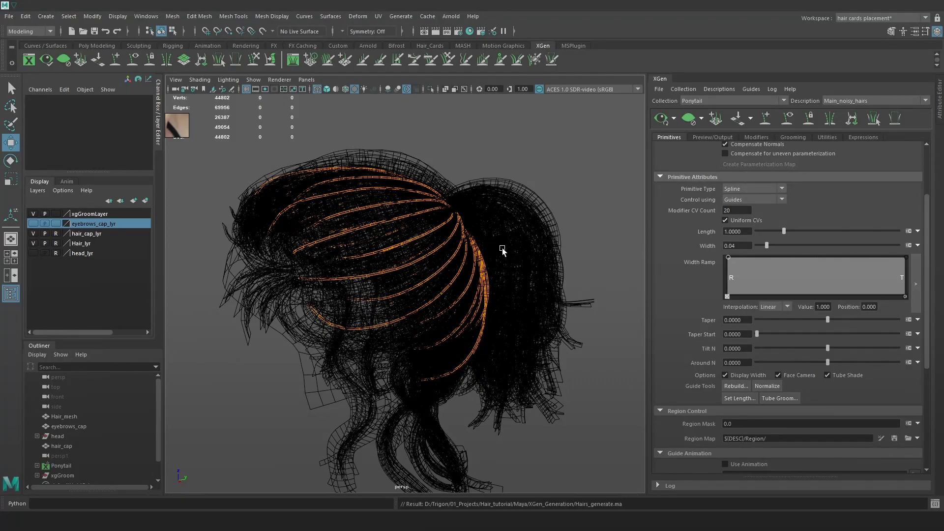
Update the XGen preview and inspect the generated hair around the head in shaded and wireframe display.
key("6")
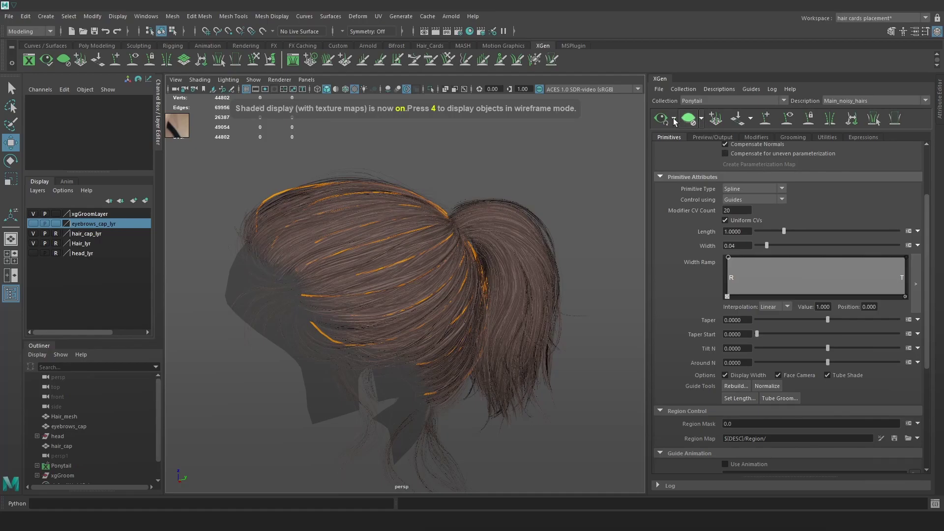
left_click(665, 120)
mouse_move(470, 217)
left_mouse_down("alt")
mouse_move(397, 178)
mouse_move(521, 241)
mouse_move(586, 240)
mouse_move(514, 232)
mouse_move(573, 247)
left_mouse_up("alt")
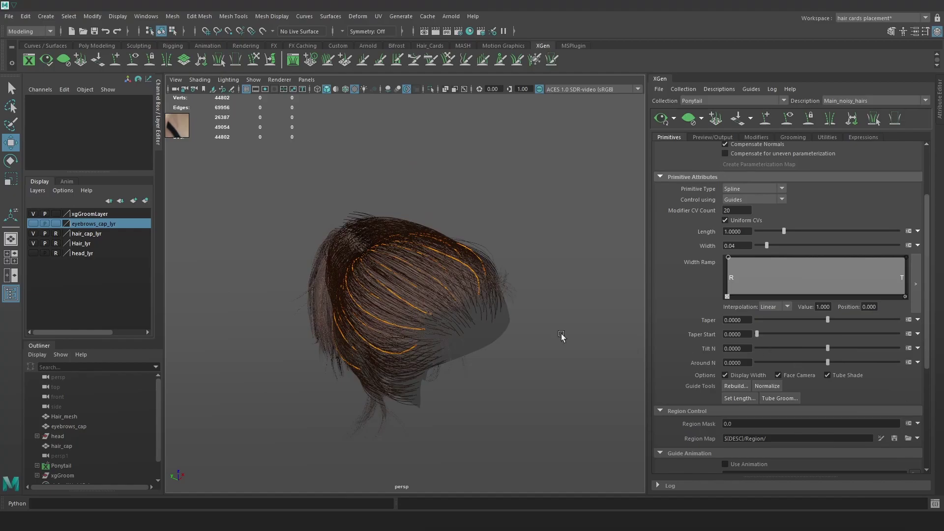
right_click_drag(405, 292, 467, 337, "alt")
left_click_drag(468, 338, 411, 349, "alt")
key("4")
left_click_drag(411, 243, 320, 240, "alt")
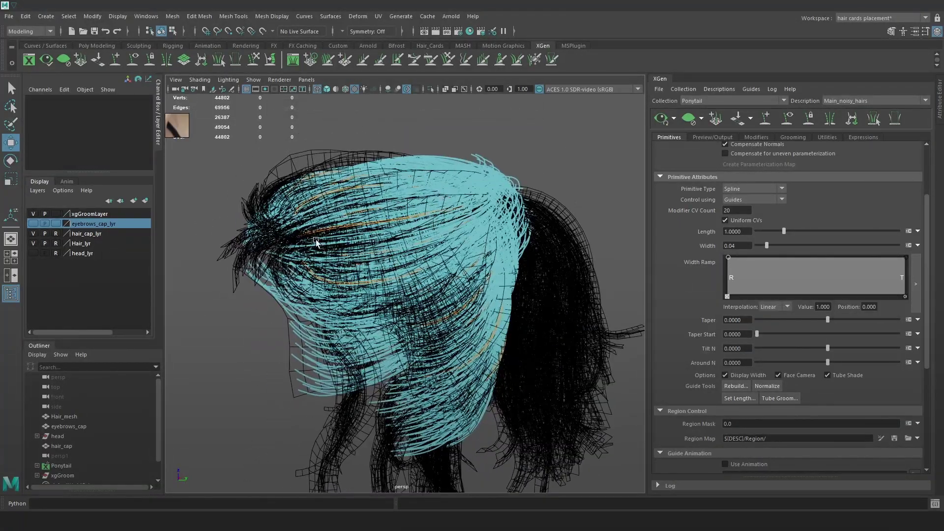
Capture the front hair area in a screenshot and circle two neighbouring hair spots in red.
key("Print")
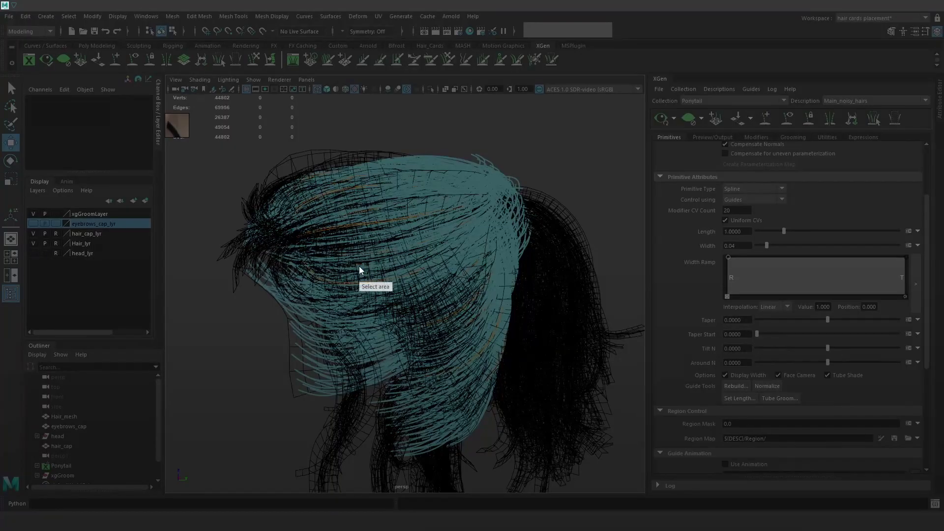
left_click_drag(214, 182, 579, 426)
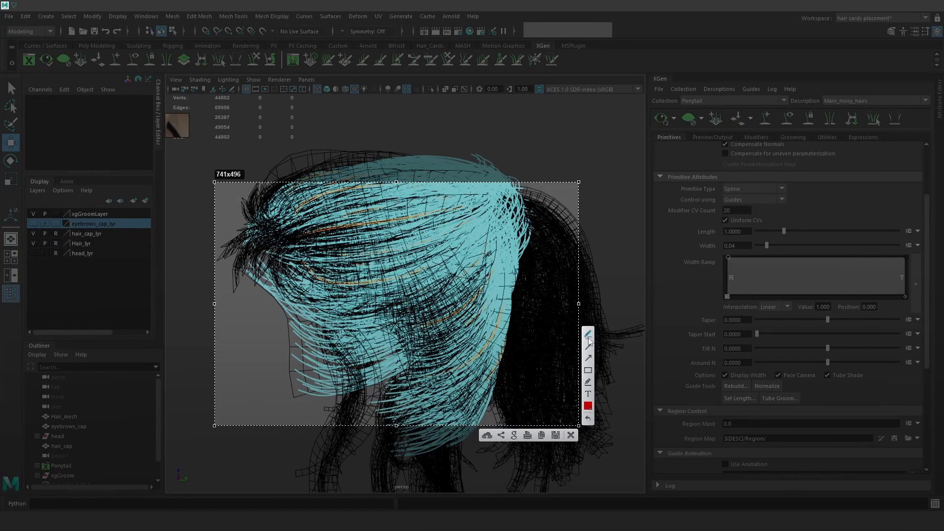
mouse_move(309, 258)
left_mouse_down()
mouse_move(301, 274)
mouse_move(356, 251)
left_mouse_up()
Switch the annotation colour to green and draw two large overlapping circles around the red spots.
left_click(588, 404)
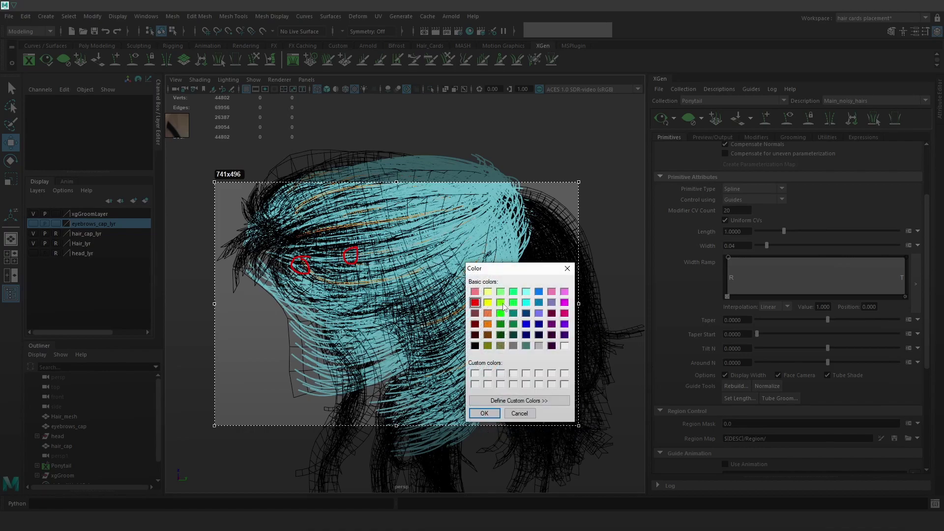
left_click(484, 414)
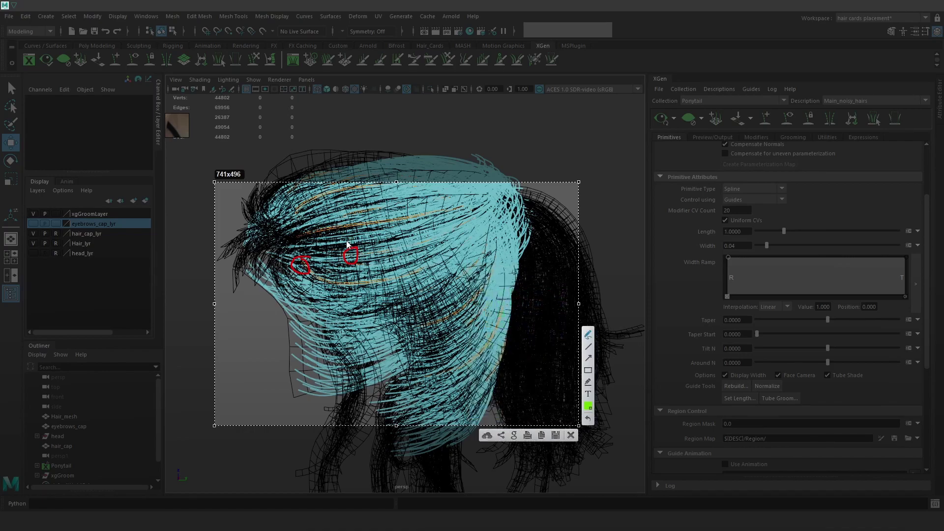
left_click_drag(304, 226, 291, 225)
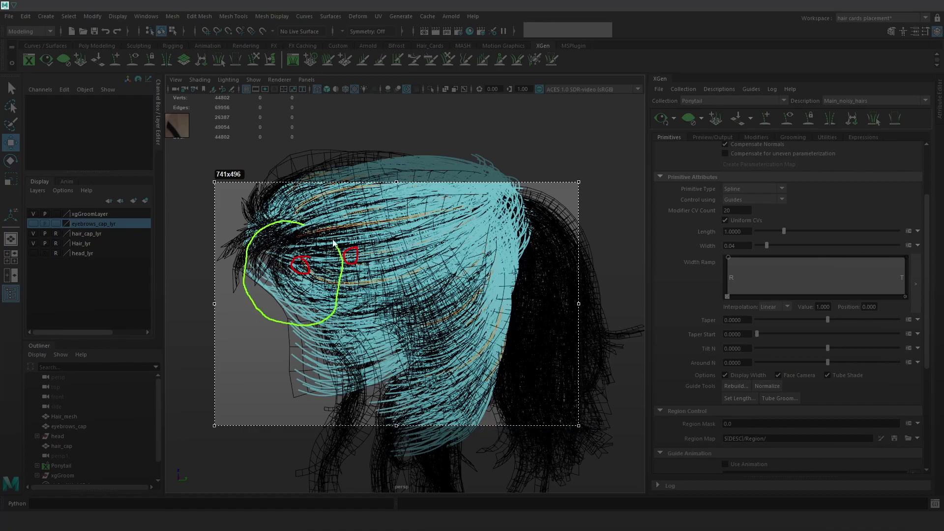
left_click_drag(335, 245, 314, 225)
left_click_drag(372, 212, 373, 212)
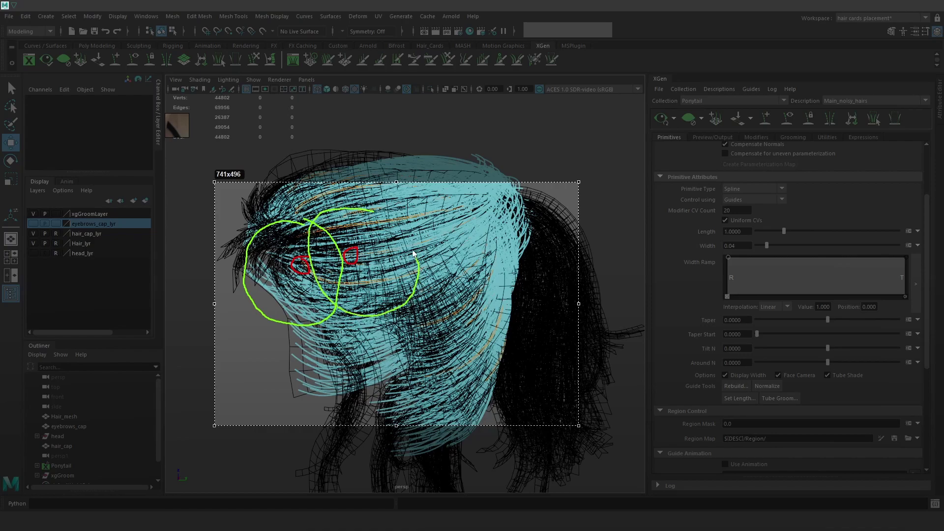
Draw jagged green outlines inside both circles to illustrate noisy clump borders, then discard the screenshot.
left_click_drag(369, 246, 388, 259)
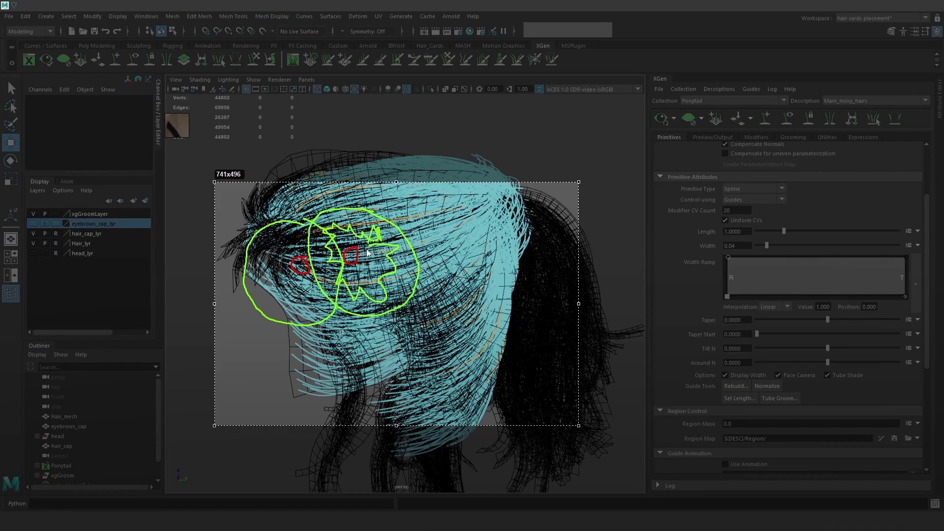
left_click_drag(407, 256, 401, 265)
left_click_drag(323, 296, 308, 295)
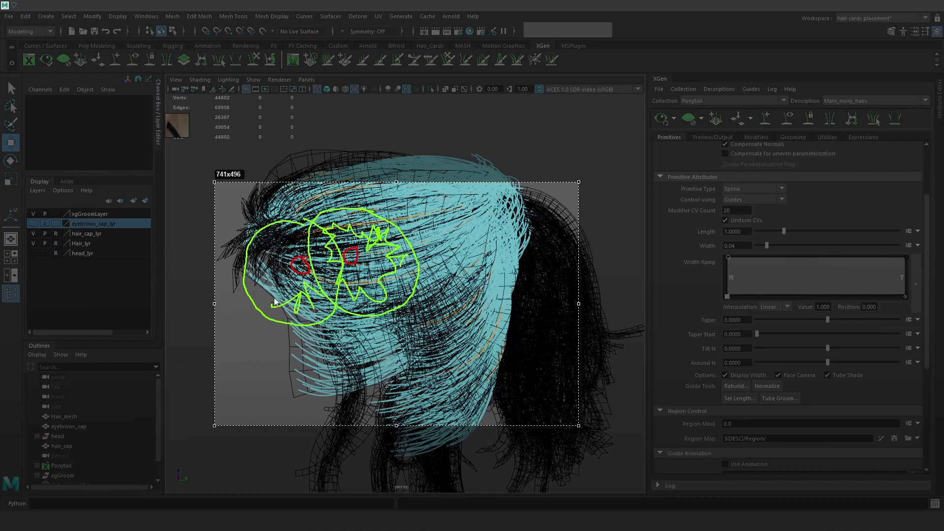
left_click_drag(317, 234, 318, 239)
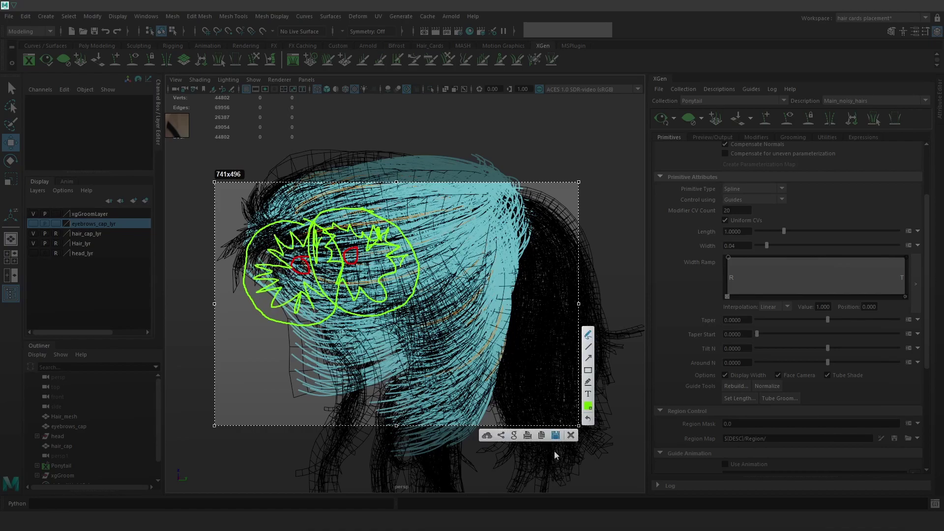
left_click(571, 436)
Start creating a map for the Main_noisy_hairs generator mask and name it hair_scalp_mask_01.
mouse_move(485, 322)
left_mouse_down("alt")
mouse_move(526, 341)
mouse_move(558, 312)
mouse_move(550, 293)
mouse_move(583, 284)
left_mouse_up("alt")
key("6")
scroll(830, 215, "up", 3)
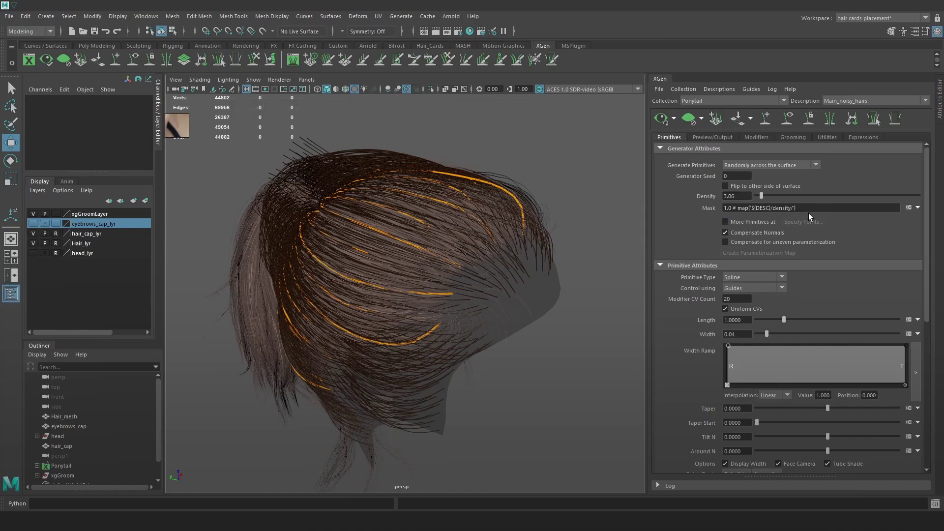
left_click(919, 210)
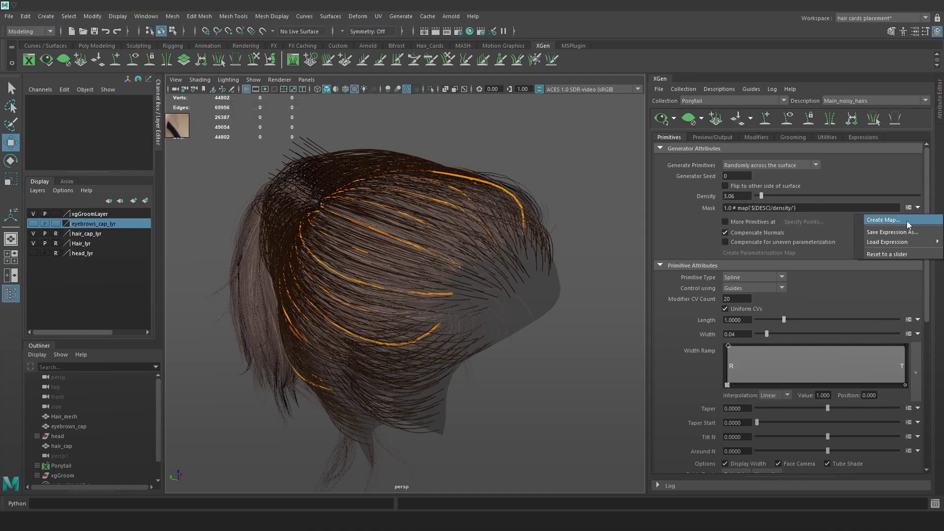
left_click(907, 220)
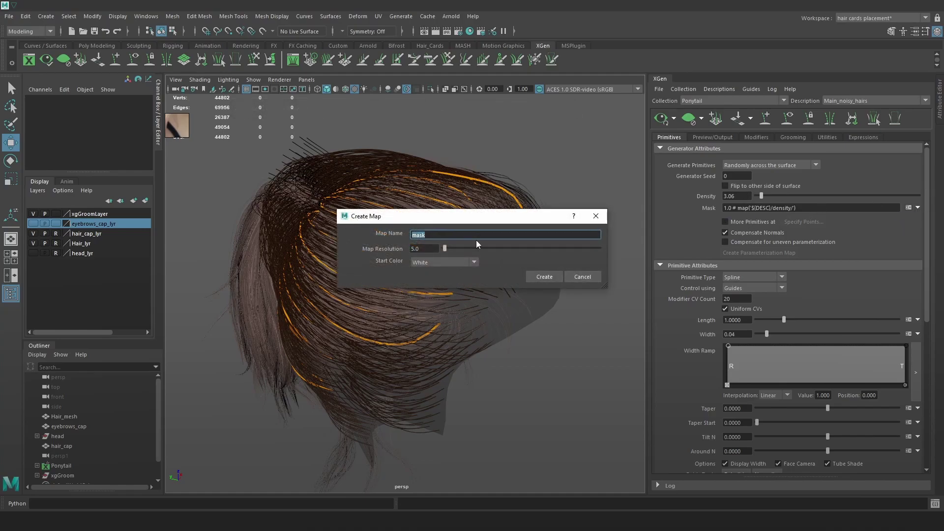
type("h")
type("hair")
type("_")
type("sclap")
key("BackSpace")
key("BackSpace")
key("BackSpace")
type("alp_mas")
Set the map's start color to Black and its resolution to 10, then create it.
left_click(465, 263)
left_click(423, 280)
left_click(426, 248)
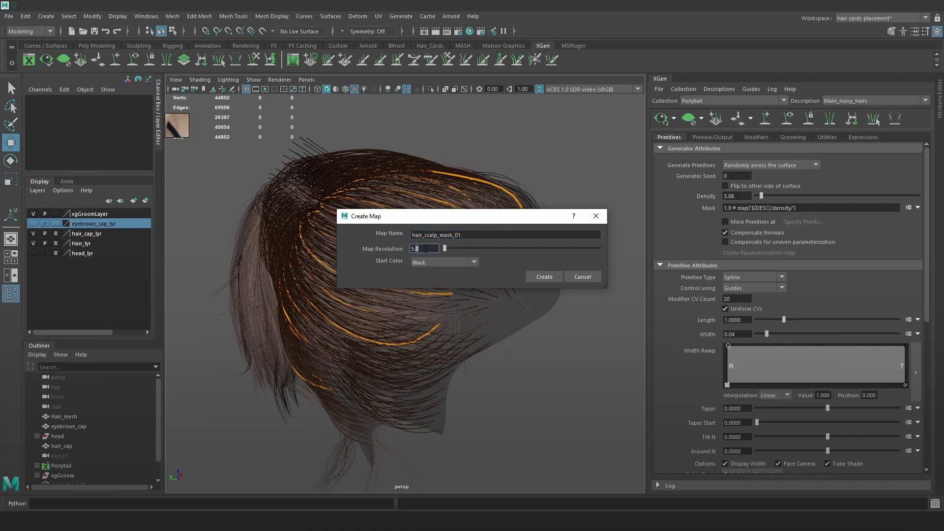
key("BackSpace")
key("BackSpace")
key("BackSpace")
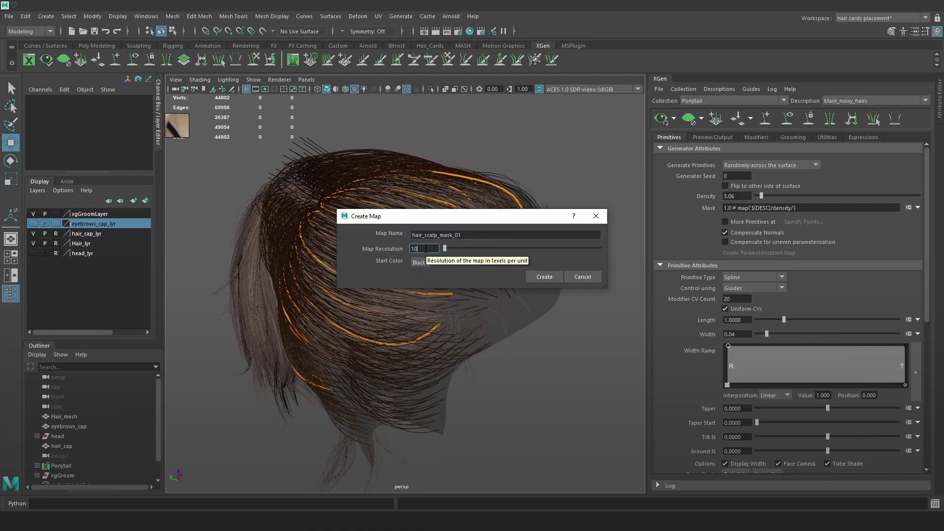
left_click(544, 279)
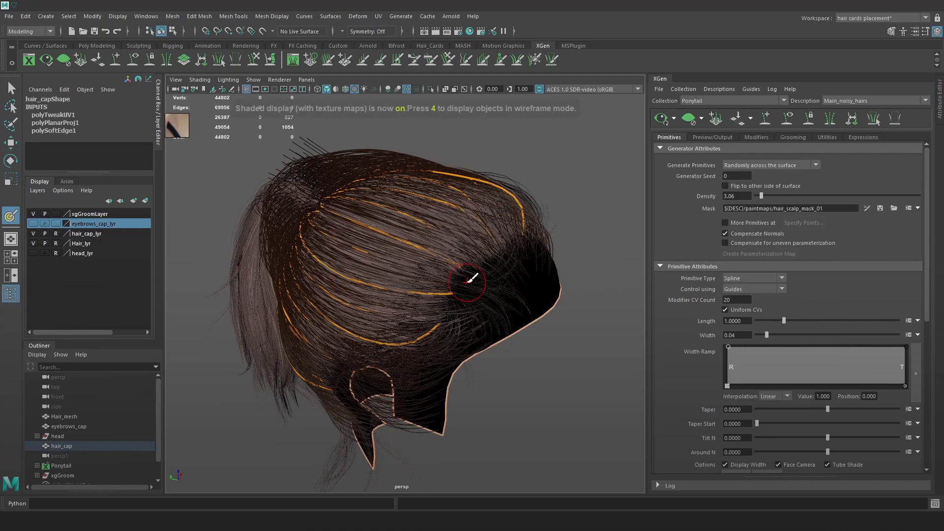
Save the hair_scalp_mask_01 paint map and inspect the hair cap's front and side.
left_click_drag(569, 294, 601, 302, "alt")
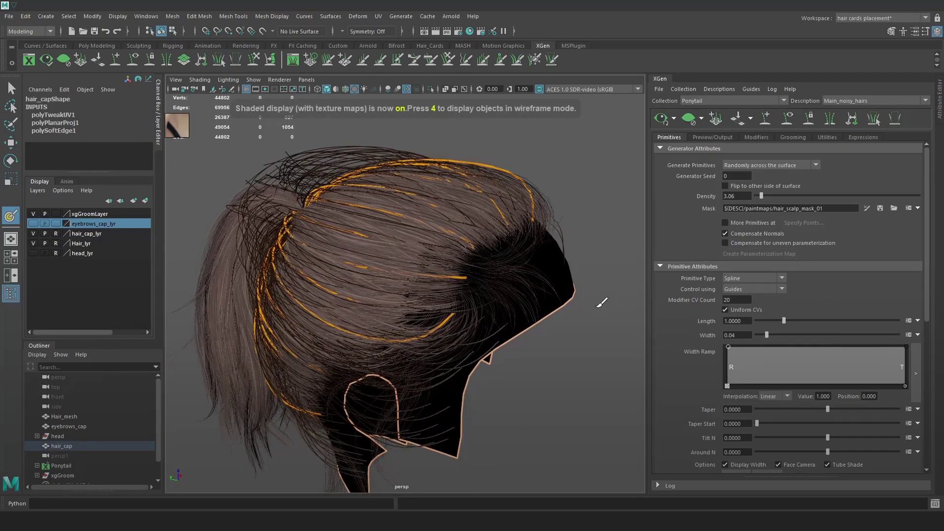
left_click(881, 208)
mouse_move(541, 253)
left_mouse_down("alt")
mouse_move(563, 257)
mouse_move(455, 271)
mouse_move(485, 283)
mouse_move(582, 268)
mouse_move(592, 255)
mouse_move(550, 250)
mouse_move(444, 277)
left_mouse_up("alt")
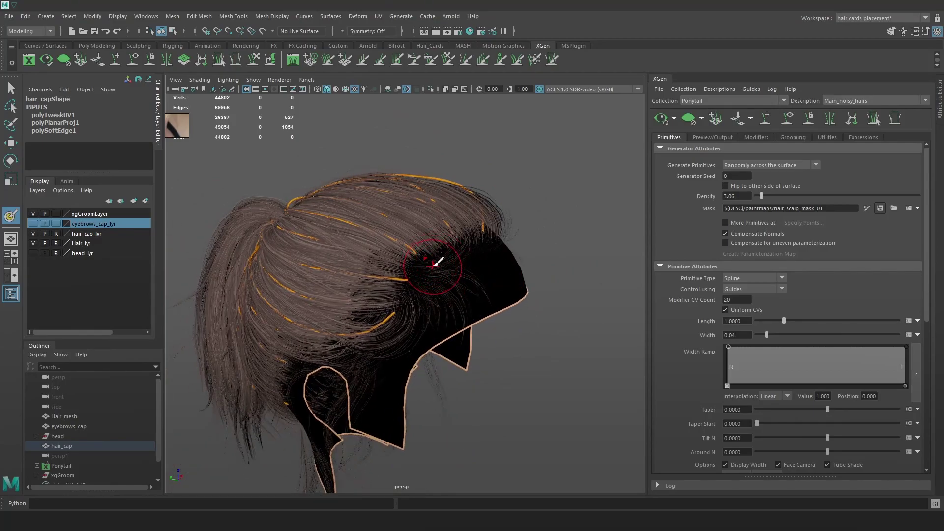
left_click_drag(432, 266, 582, 219, "alt")
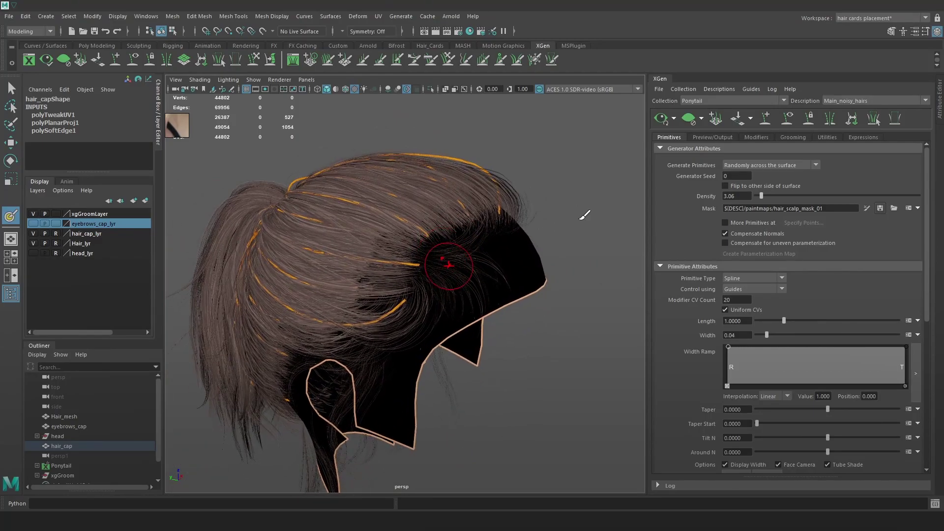
Show the 3D Paint Tool settings, dock them with the Outliner and resize the surrounding areas to enlarge the viewport.
left_click(925, 30)
mouse_move(192, 107)
left_mouse_down()
mouse_move(160, 140)
mouse_move(177, 160)
mouse_move(161, 153)
left_mouse_up()
left_click_drag(503, 208, 392, 211)
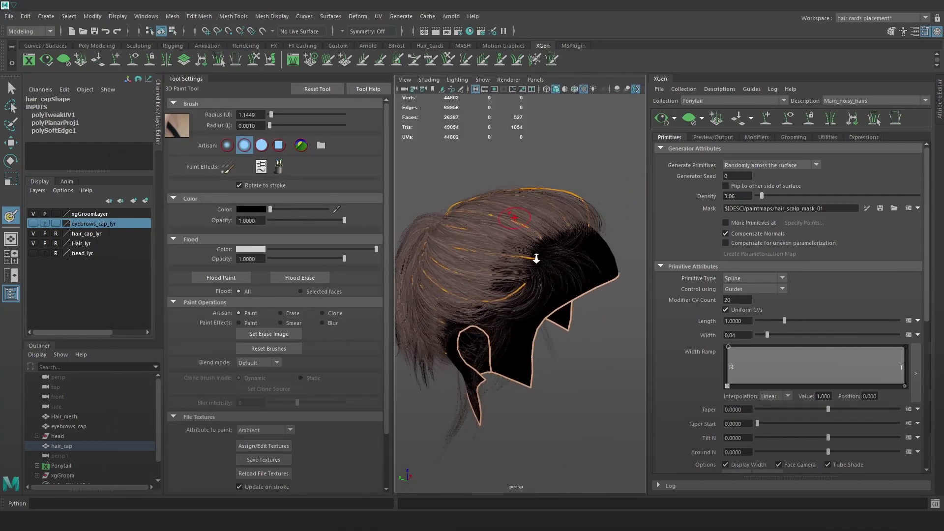
scroll(535, 255, "up", 2)
left_click_drag(647, 237, 706, 237)
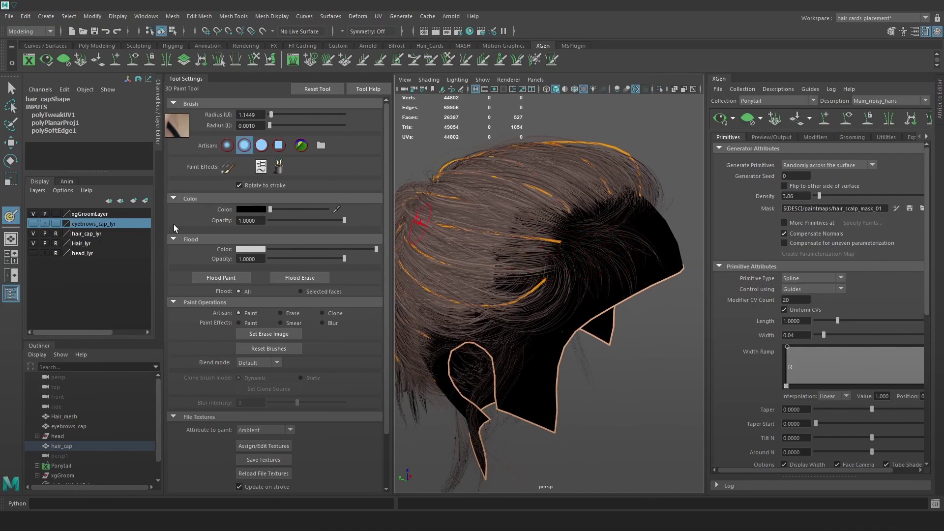
left_click_drag(176, 72, 88, 347)
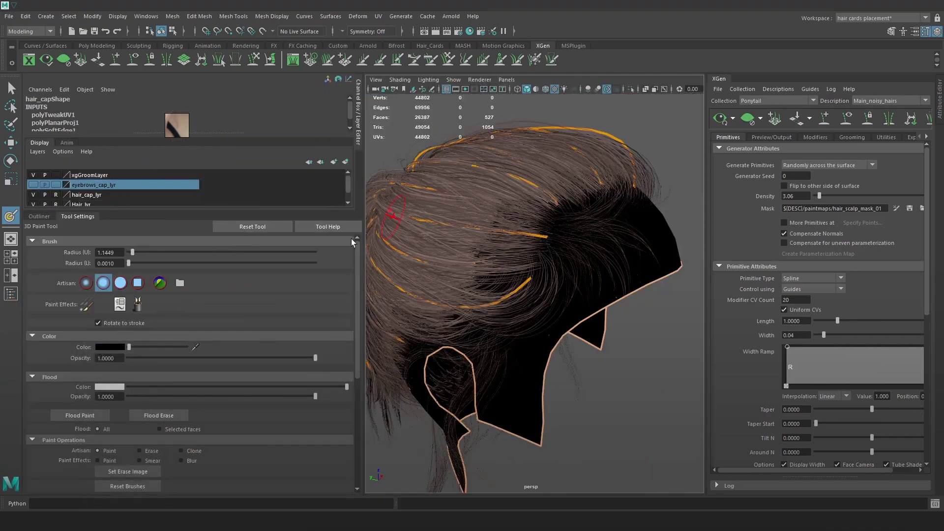
left_click_drag(362, 237, 156, 249)
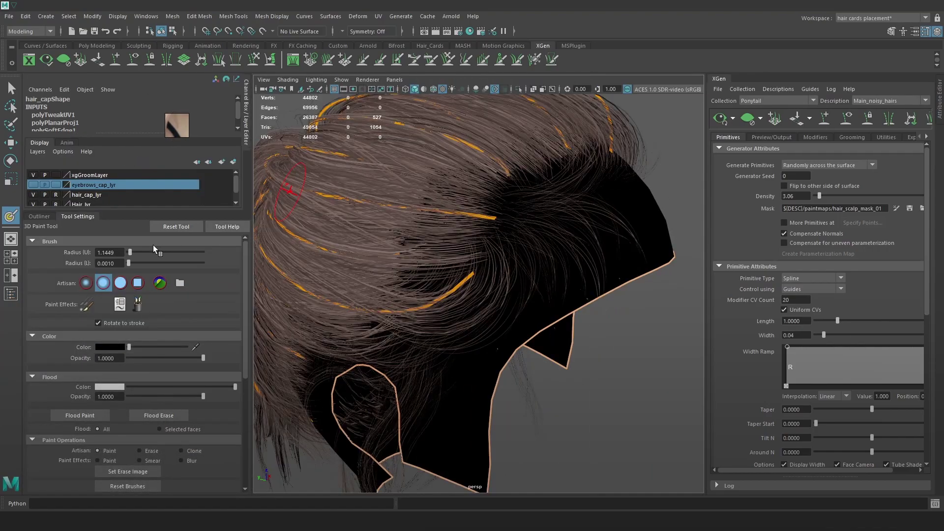
Set the 3D paint color to near-white and reduce the brush radius to 0.9446.
left_click(45, 215)
left_click(77, 217)
left_click_drag(131, 347, 186, 347)
mouse_move(544, 226)
left_mouse_down("alt")
mouse_move(535, 222)
mouse_move(527, 259)
mouse_move(481, 247)
mouse_move(525, 228)
mouse_move(496, 278)
left_mouse_up("alt")
key("b")
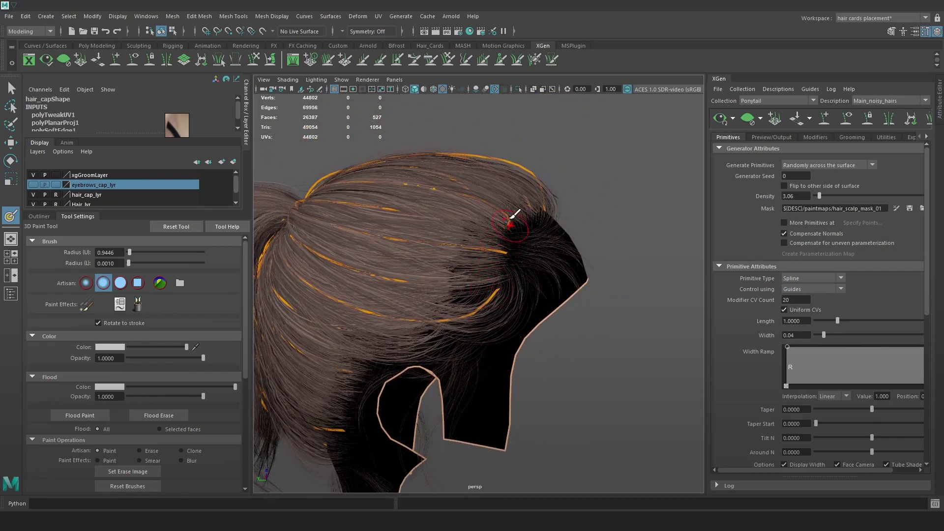
Paint a white band along the hair cap's hairline, from the forehead over the ears to the nape, and save the hair_scalp_mask_01 map.
mouse_move(508, 228)
left_mouse_down("alt")
mouse_move(477, 310)
mouse_move(493, 237)
mouse_move(524, 205)
mouse_move(554, 218)
mouse_move(479, 230)
mouse_move(615, 213)
left_mouse_up("alt")
mouse_move(615, 213)
left_mouse_down("alt")
mouse_move(479, 246)
mouse_move(450, 236)
mouse_move(508, 249)
mouse_move(566, 279)
left_mouse_up("alt")
left_click_drag(566, 279, 461, 261, "alt")
mouse_move(445, 230)
left_mouse_down()
mouse_move(463, 284)
mouse_move(517, 316)
left_mouse_up()
mouse_move(400, 312)
left_mouse_down("alt")
mouse_move(527, 298)
mouse_move(392, 337)
mouse_move(372, 365)
mouse_move(546, 287)
mouse_move(539, 319)
mouse_move(482, 396)
mouse_move(481, 355)
mouse_move(520, 331)
mouse_move(448, 359)
mouse_move(522, 353)
mouse_move(460, 329)
mouse_move(441, 295)
mouse_move(498, 308)
mouse_move(497, 328)
mouse_move(450, 238)
mouse_move(499, 269)
mouse_move(463, 212)
left_mouse_up("alt")
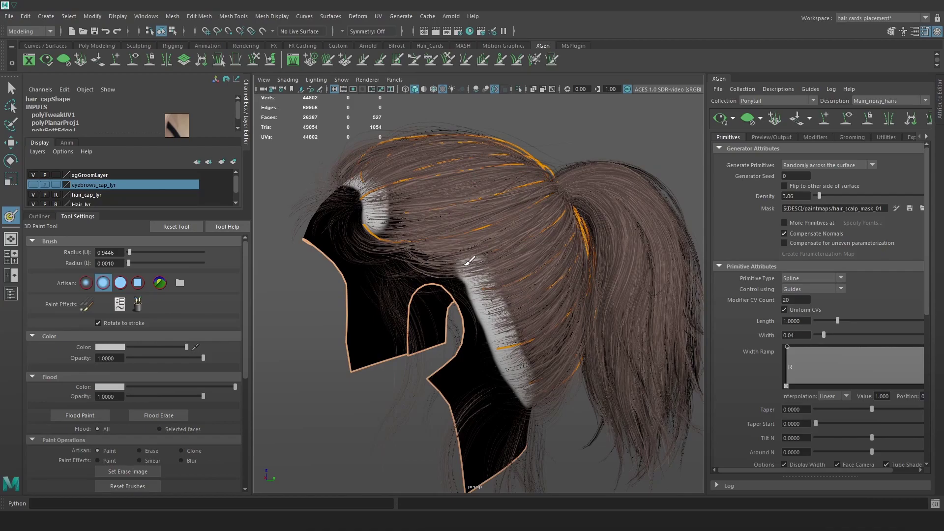
left_click_drag(401, 230, 387, 225)
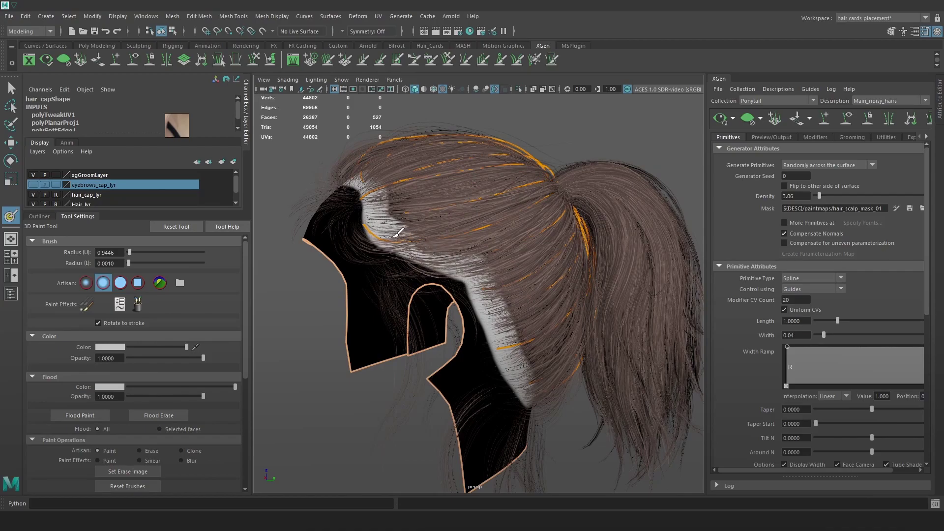
mouse_move(438, 255)
left_mouse_down("alt")
mouse_move(533, 270)
mouse_move(612, 269)
mouse_move(665, 250)
mouse_move(597, 261)
mouse_move(608, 264)
left_mouse_up("alt")
left_click_drag(510, 368, 613, 361, "alt")
mouse_move(432, 225)
left_mouse_down("alt")
mouse_move(481, 245)
mouse_move(433, 225)
mouse_move(607, 238)
mouse_move(577, 278)
mouse_move(597, 252)
mouse_move(576, 248)
left_mouse_up("alt")
left_click(911, 210)
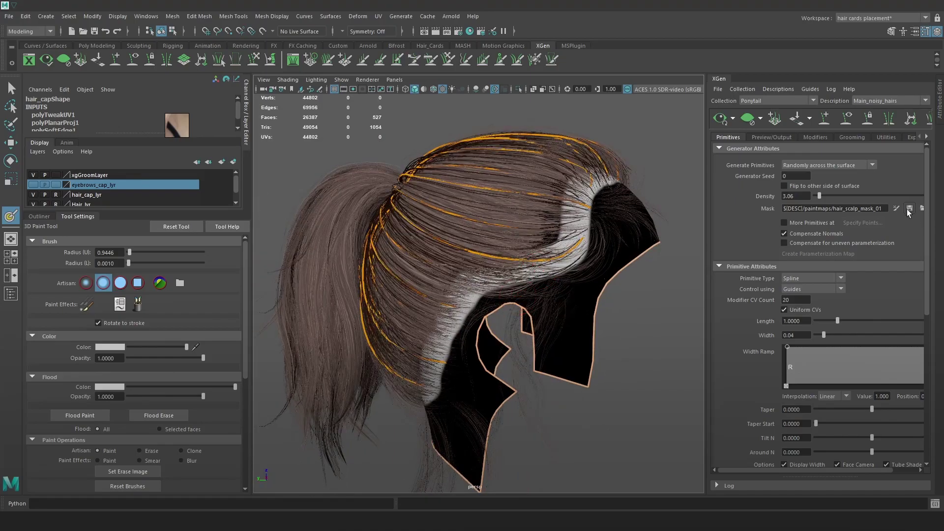
Examine the generated hair along the painted hairline band from both sides of the head and up close.
middle_click_drag(590, 224, 568, 260, "alt")
left_click_drag(568, 261, 394, 245, "alt")
right_click_drag(495, 248, 546, 221, "alt")
middle_click_drag(546, 221, 529, 277, "alt")
left_click_drag(565, 285, 533, 266, "alt")
right_click_drag(510, 240, 462, 246, "alt")
left_click_drag(516, 262, 498, 241, "alt")
middle_click_drag(515, 296, 493, 261, "alt")
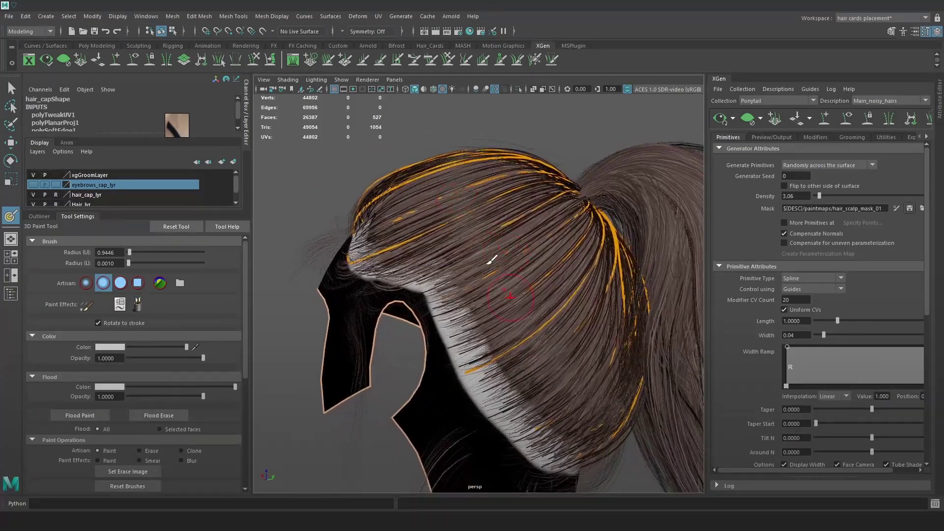
right_click_drag(494, 261, 518, 293, "alt")
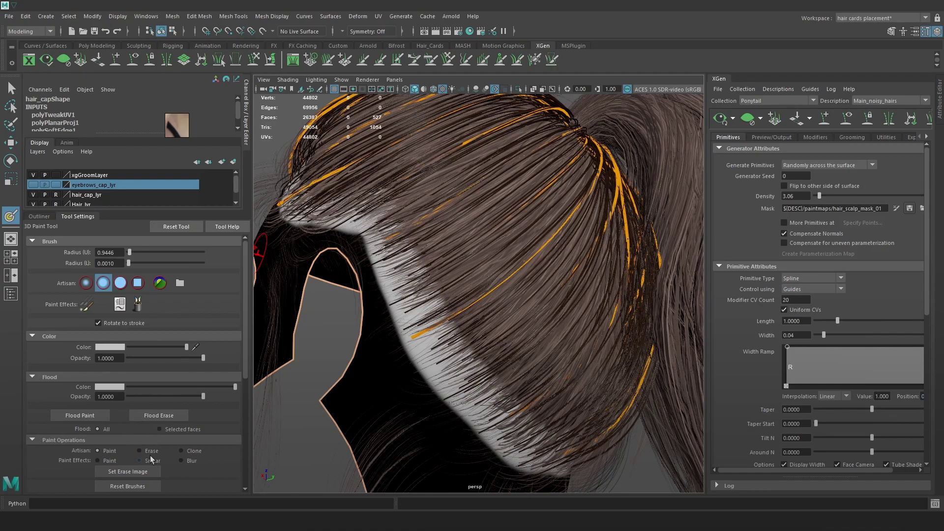
Choose the Paint Effects Blur operation and display the model shaded with its texture maps.
left_click(181, 460)
scroll(443, 293, "down", 5)
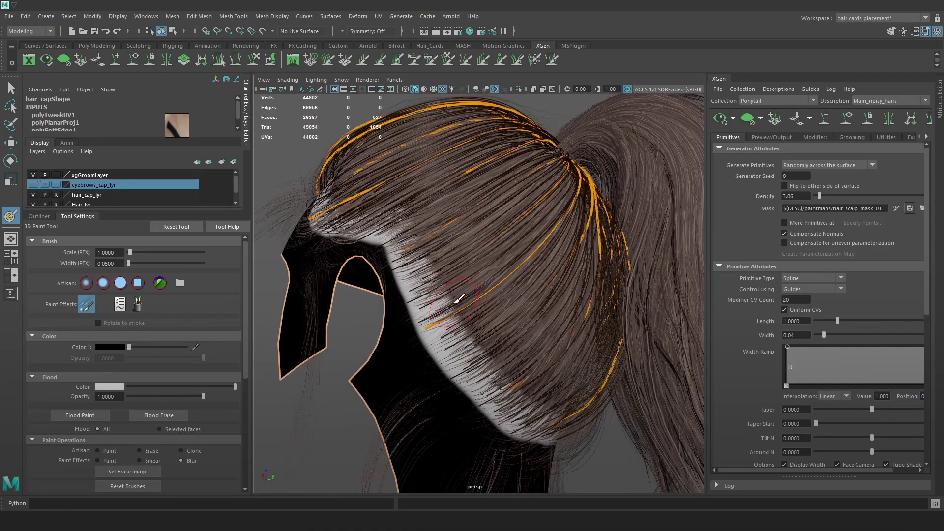
key("4")
key("5")
key("6")
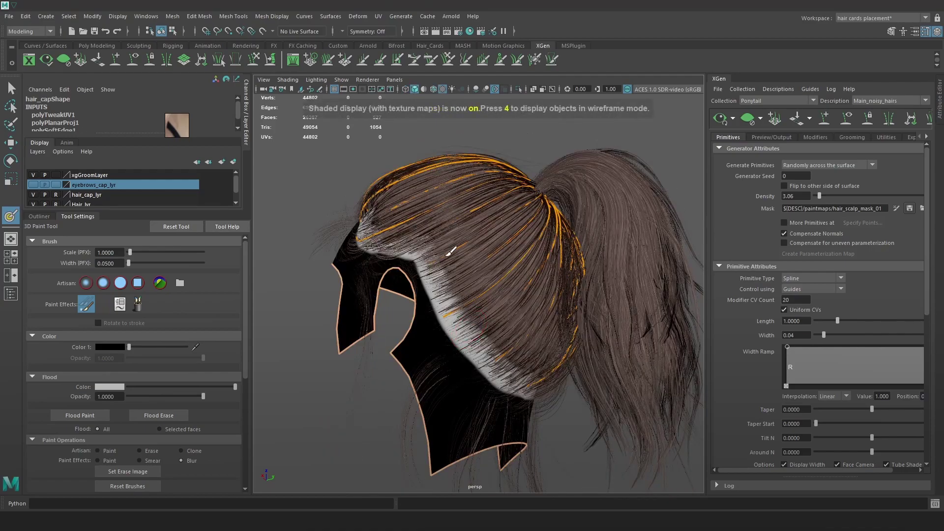
Blur the edge of the white mask band around both sides of the hairline and save the mask map.
left_click_drag(415, 223, 478, 252, "alt")
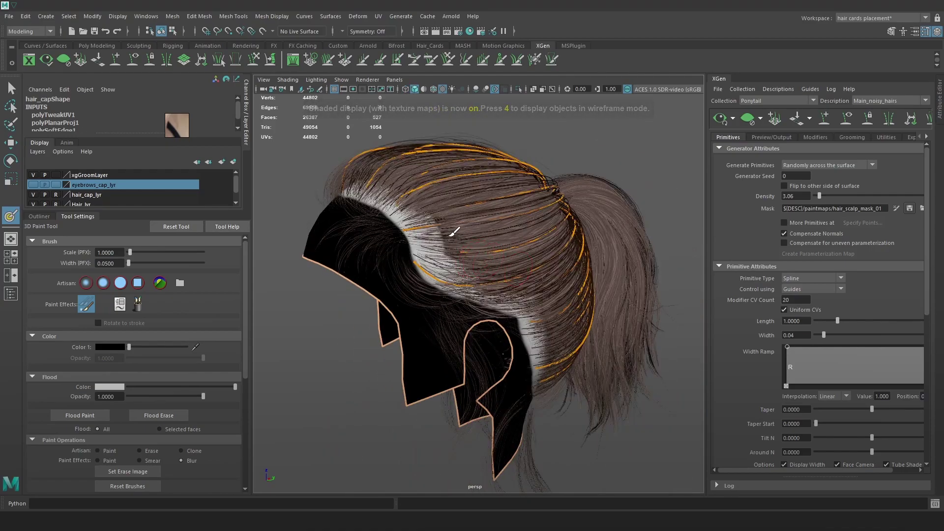
left_click_drag(404, 182, 584, 262, "alt")
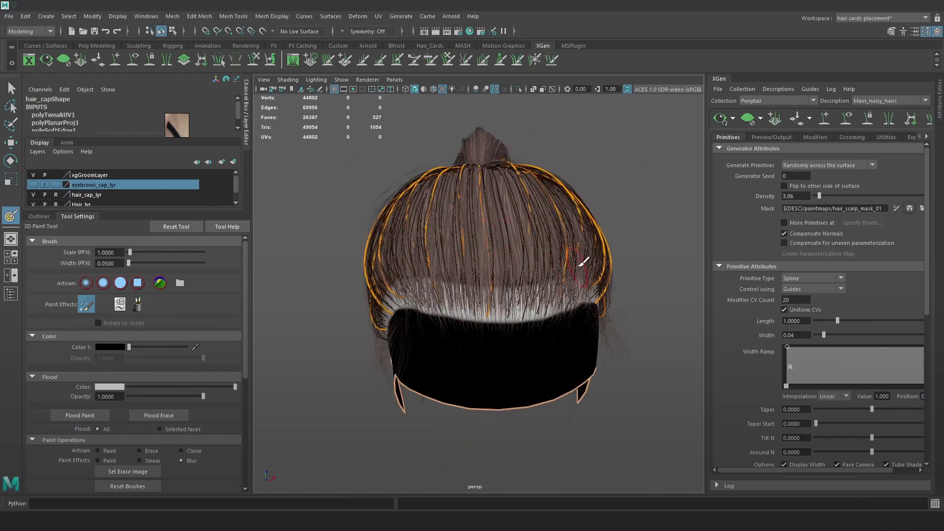
left_click_drag(422, 266, 561, 207, "alt")
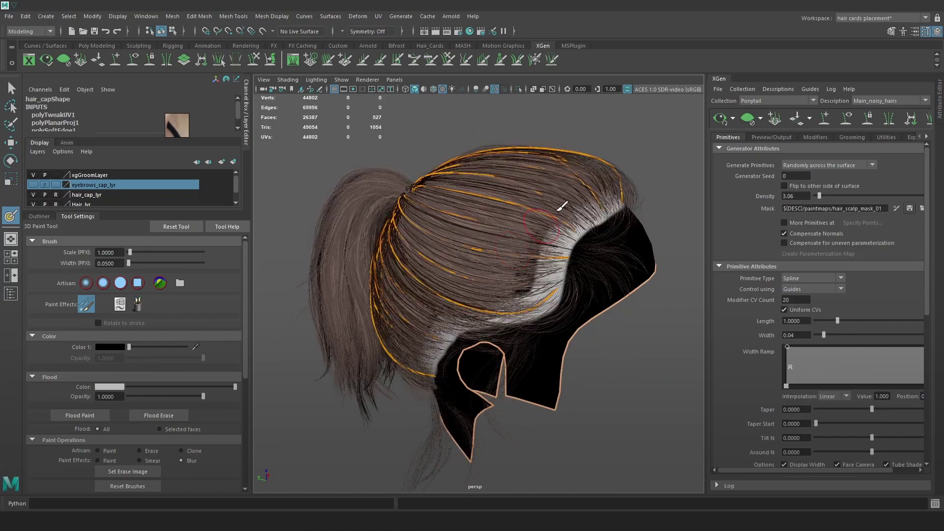
left_click_drag(457, 301, 491, 286, "alt")
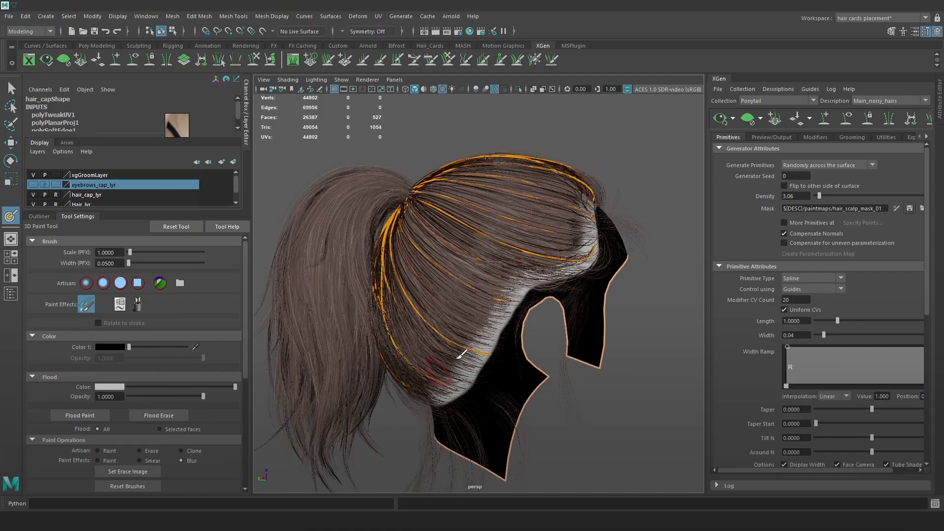
left_click_drag(456, 359, 449, 358, "alt")
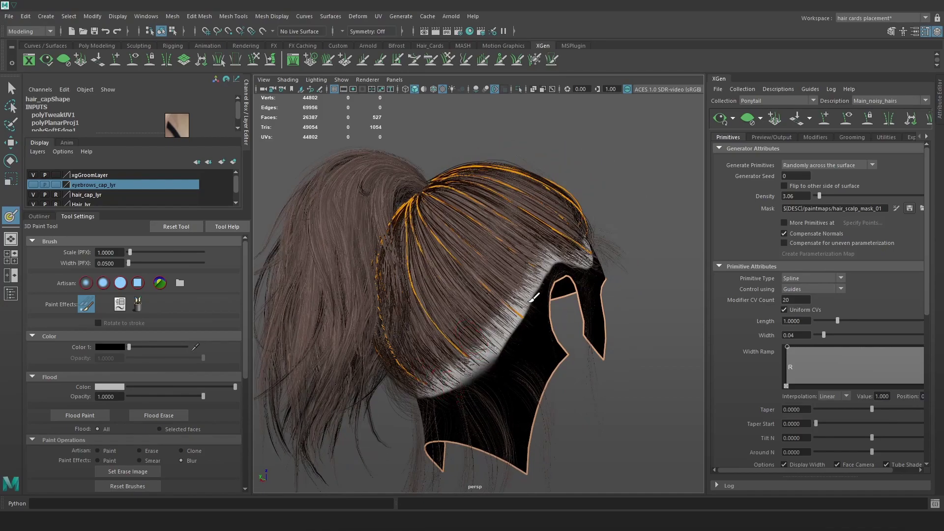
mouse_move(550, 260)
left_mouse_down("alt")
mouse_move(521, 274)
mouse_move(472, 257)
mouse_move(607, 206)
mouse_move(472, 248)
mouse_move(392, 252)
mouse_move(428, 315)
mouse_move(497, 396)
mouse_move(373, 318)
mouse_move(470, 378)
mouse_move(436, 278)
left_mouse_up("alt")
left_click_drag(367, 234, 442, 253, "alt")
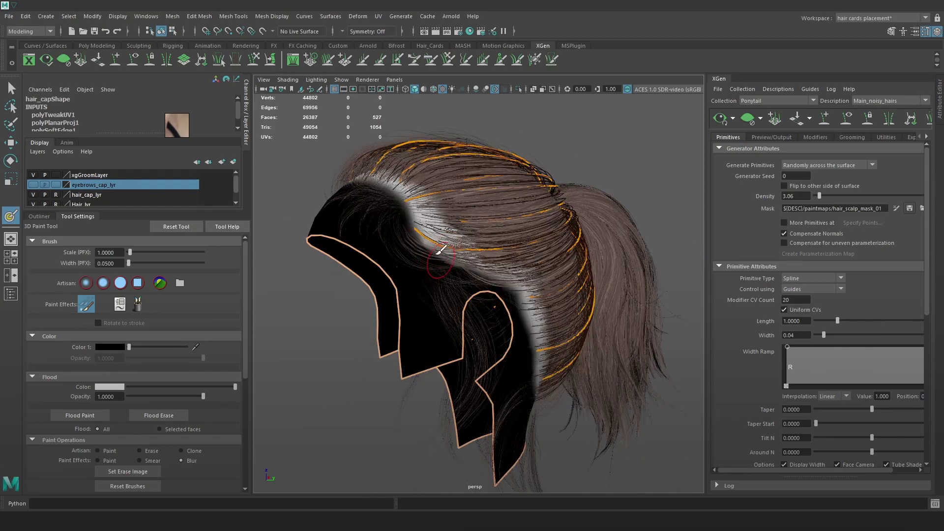
left_click(908, 208)
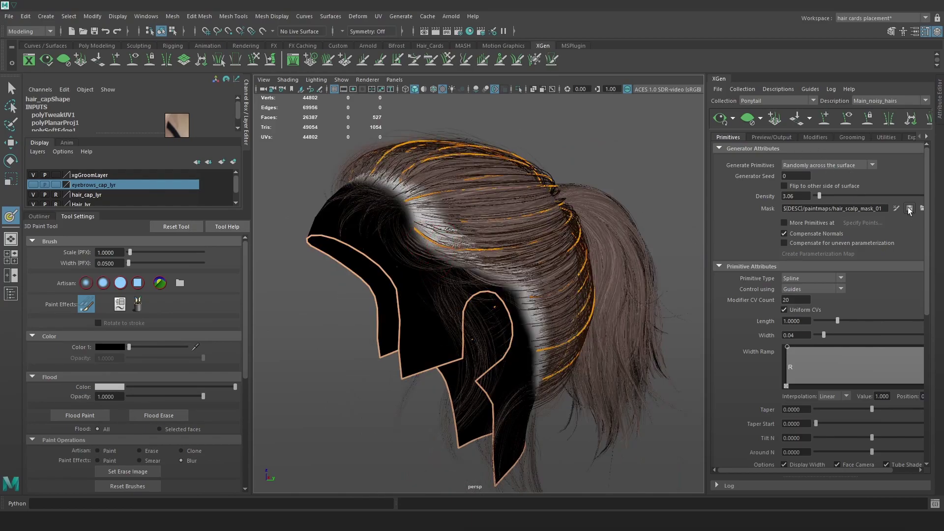
Switch to the Move tool, deselect the hair cap and inspect the masked hair around the head.
key("w")
left_click(613, 158)
left_click_drag(458, 223, 493, 231, "alt")
right_click_drag(493, 232, 527, 257, "alt")
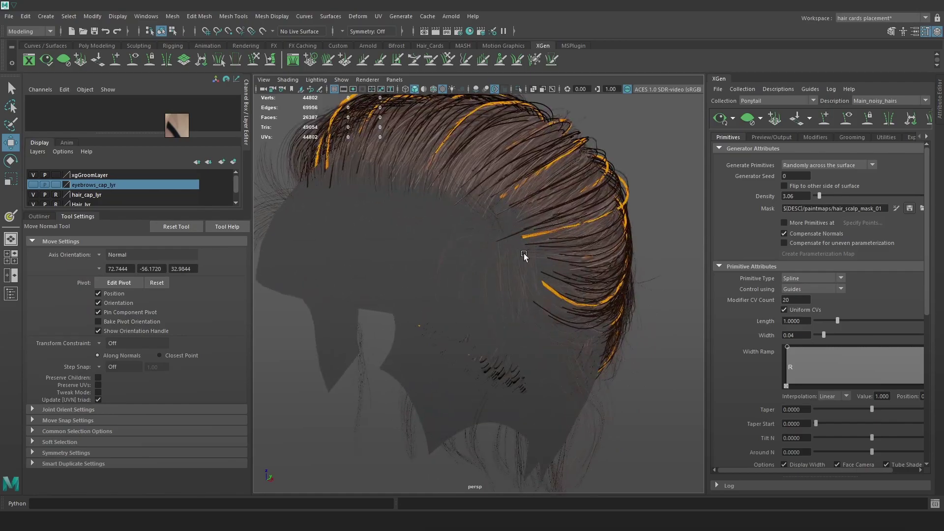
left_click_drag(527, 257, 398, 247, "alt")
left_click_drag(507, 314, 466, 290, "alt")
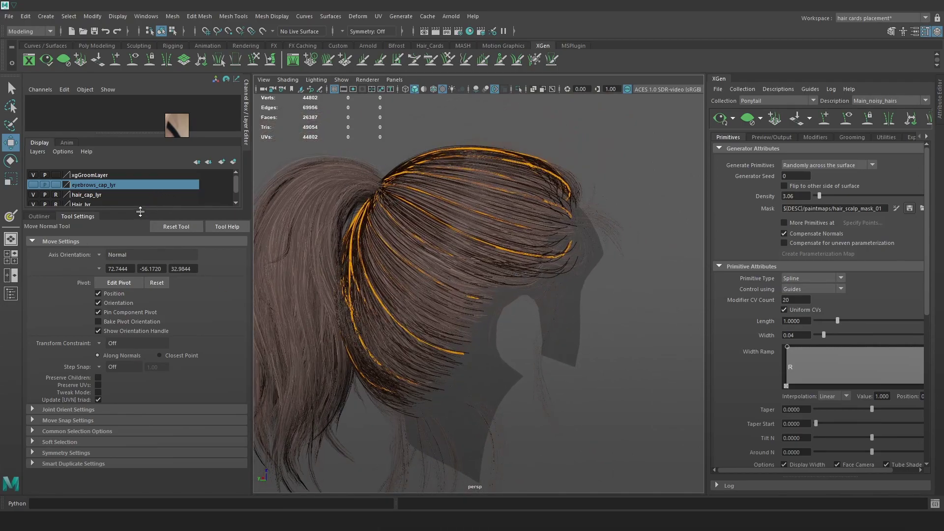
Bring the Outliner back in place of the tool settings, expand the Ponytail collection and save the scene.
left_click_drag(139, 219, 138, 275)
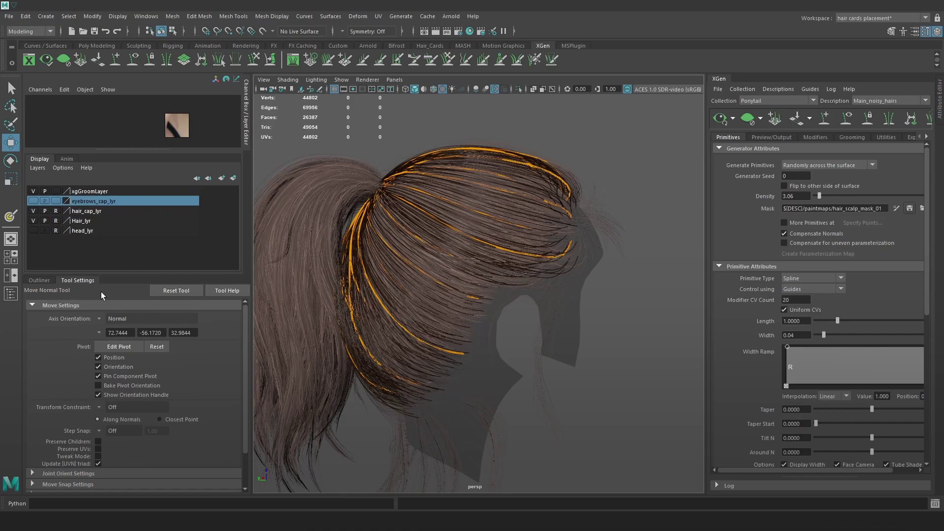
left_click(44, 280)
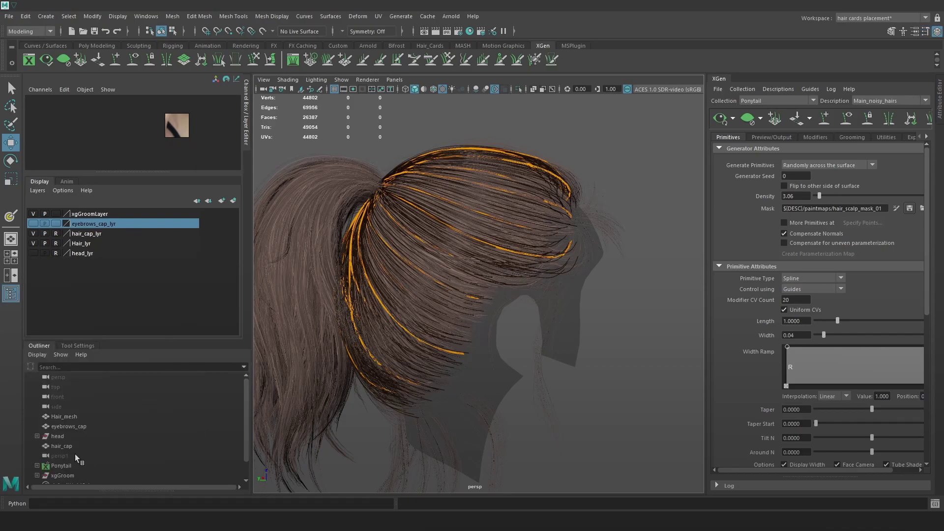
left_click(36, 466)
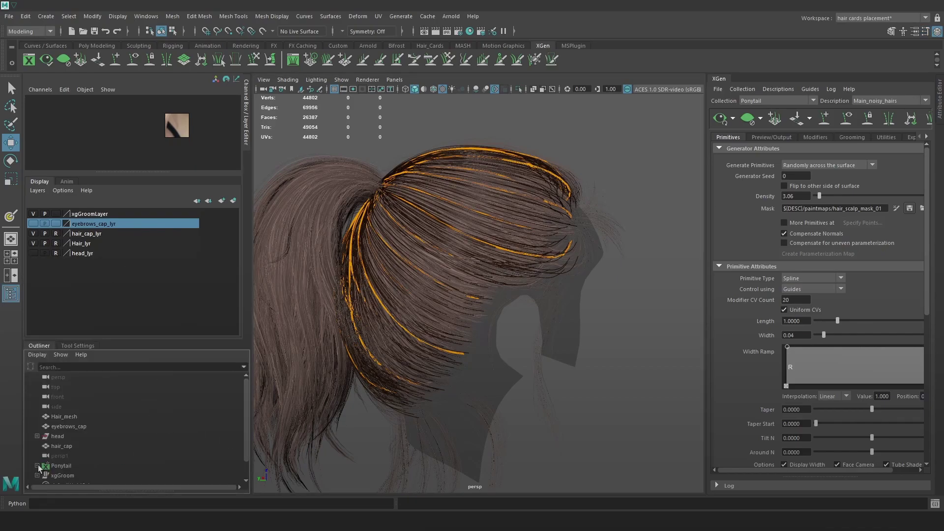
right_click_drag(613, 347, 594, 326, "alt")
key("ctrl+s")
scroll(133, 443, "down", 3)
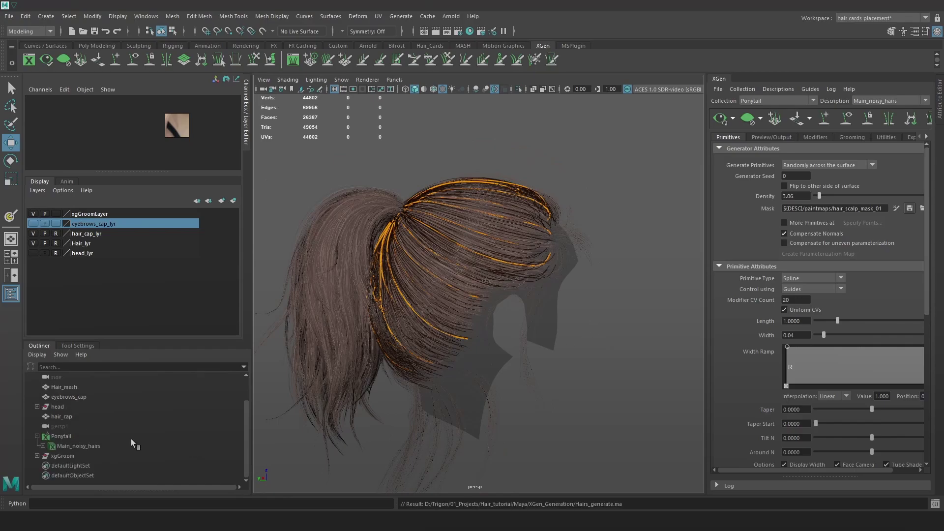
Expand the Main_noisy_hairs description and hide all of its guides, from xgGuide1 through xgGuide41.
left_click(95, 445)
left_click(43, 446)
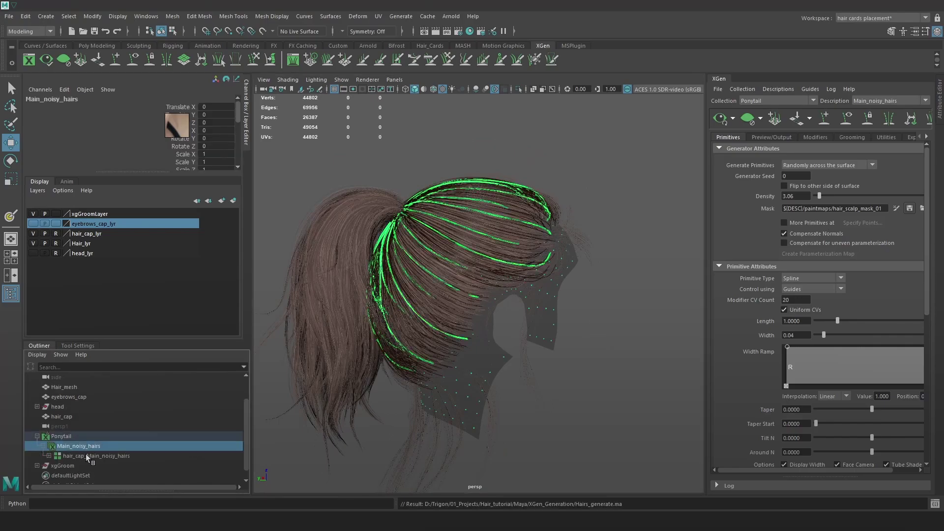
left_click(48, 455)
scroll(75, 444, "down", 6)
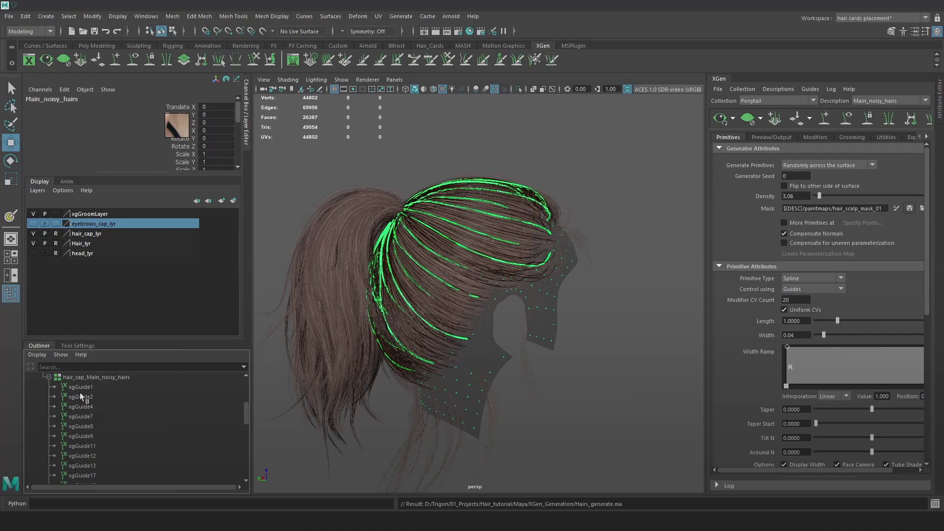
left_click(80, 388)
scroll(109, 422, "down", 10)
left_click(99, 447, "shift")
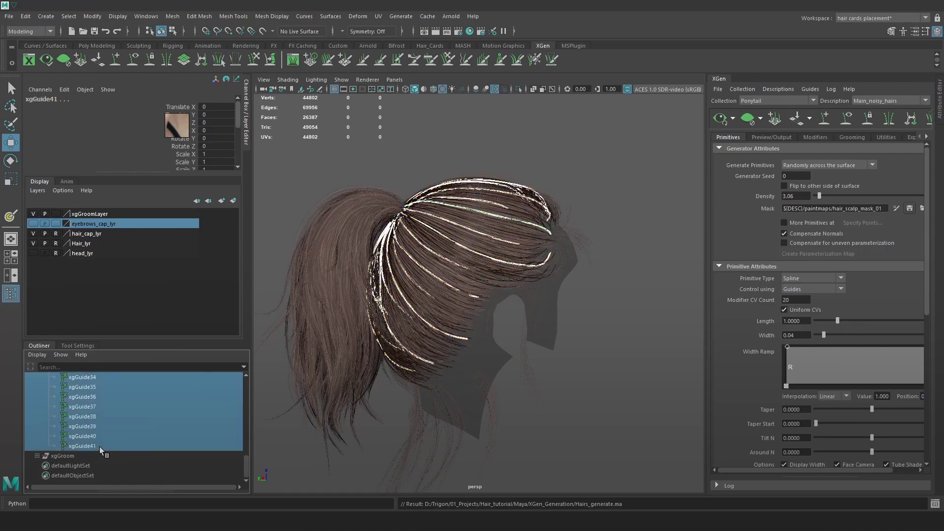
key("ctrl+h")
Reduce the Main_noisy_hairs density to 0.38 and display the hair in wireframe.
left_click_drag(615, 338, 589, 279, "alt")
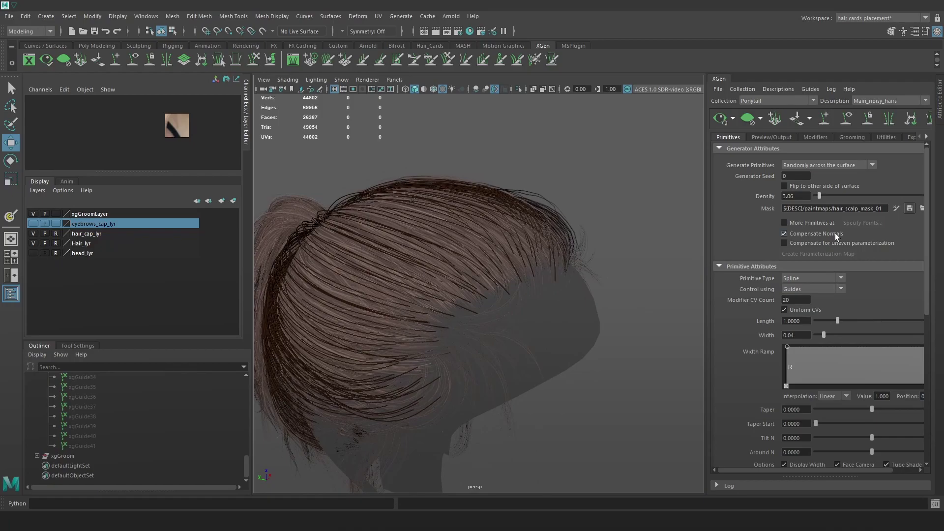
left_click_drag(572, 246, 651, 236, "alt")
left_click_drag(818, 196, 817, 197)
left_click_drag(612, 257, 375, 420, "alt")
key("4")
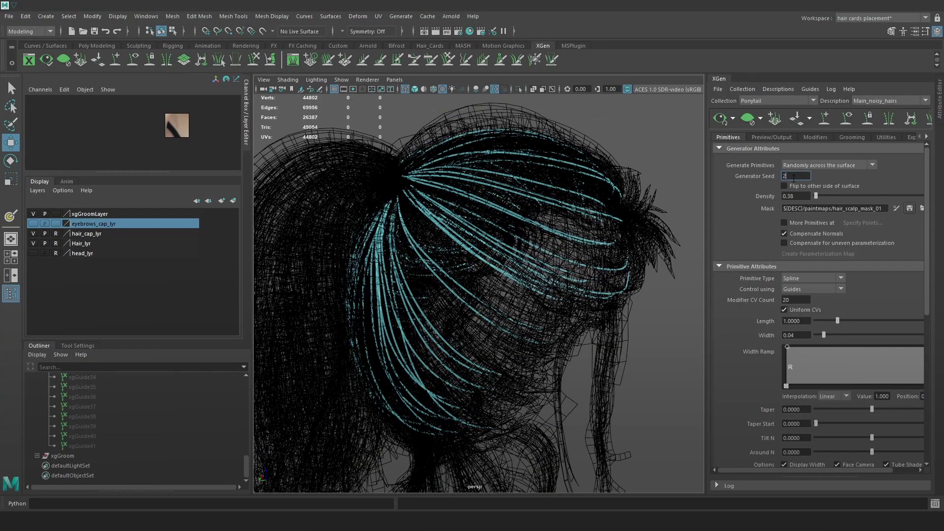
Try generator seeds 2 and 3 for Main_noisy_hairs, then return the seed to 0.
key("Return")
left_click(793, 175)
type("3")
key("Return")
left_click_drag(558, 263, 484, 259, "alt")
left_click(792, 176)
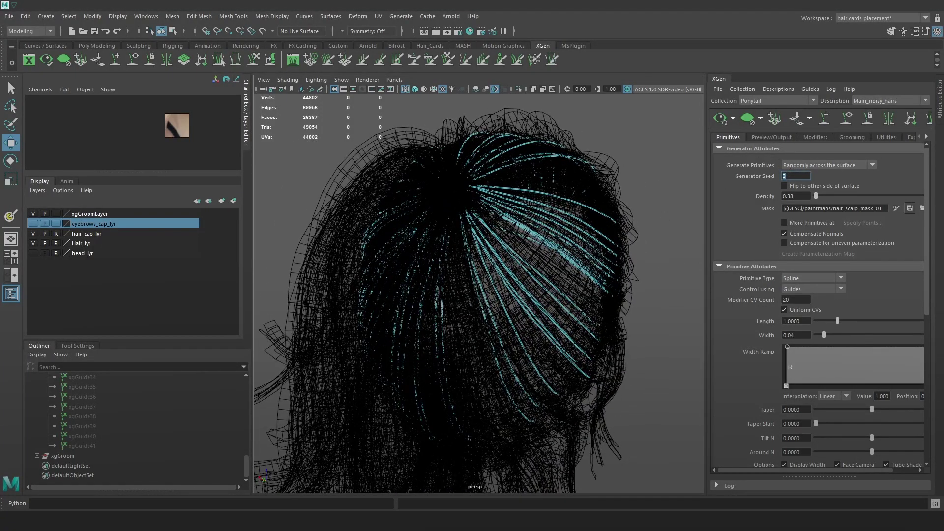
type("0")
key("Return")
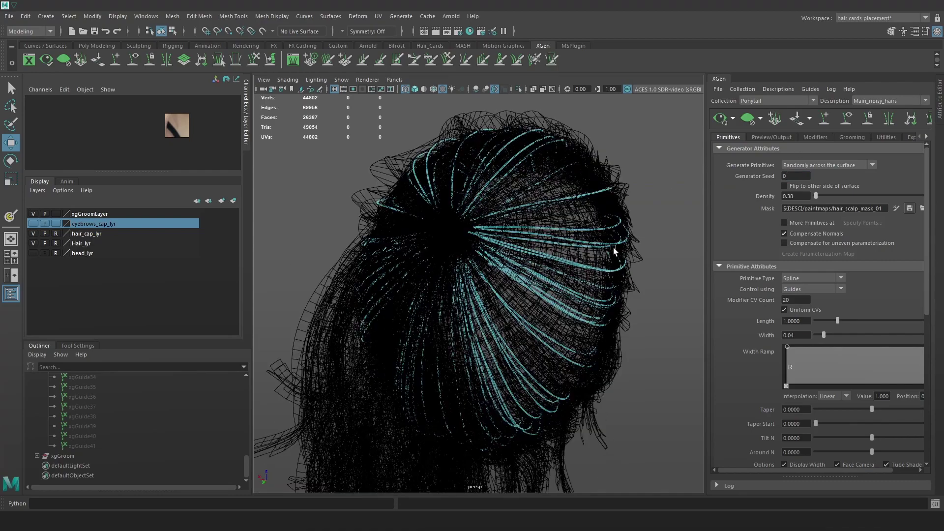
Widen the XGen area and try generator seeds 23 and 234 for Main_noisy_hairs.
left_click(797, 174)
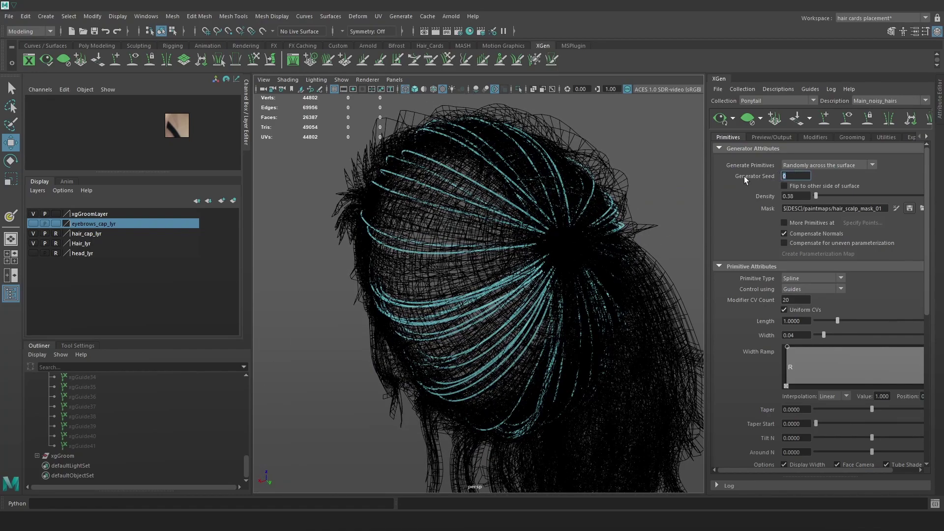
left_click_drag(706, 191, 669, 191)
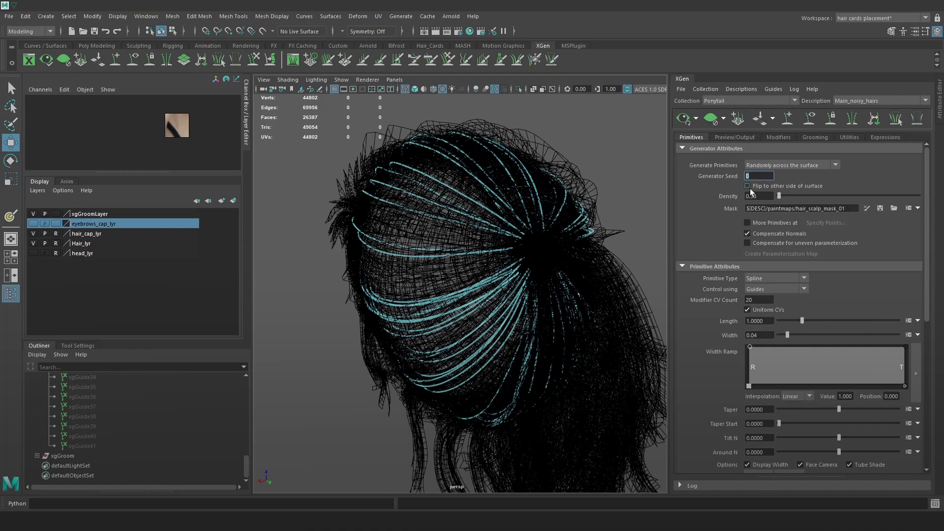
key("Return")
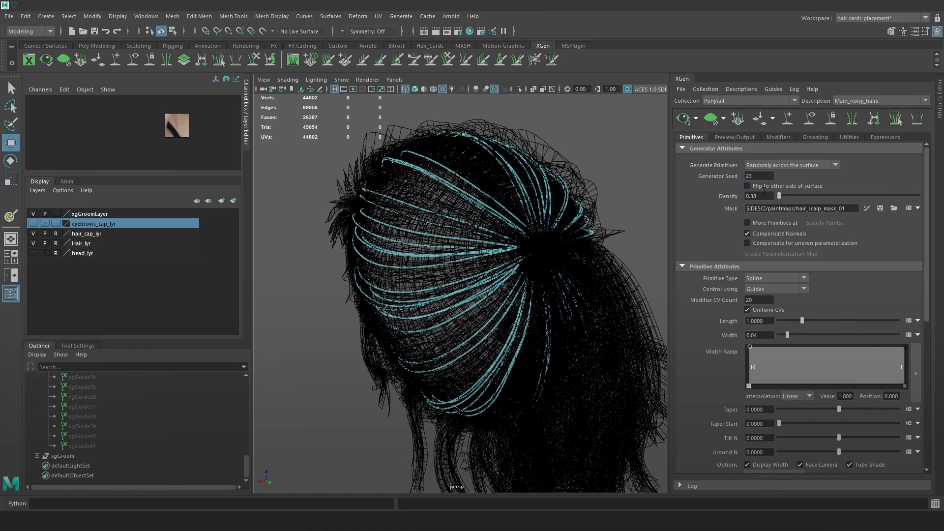
left_click(761, 177)
type("4")
key("Return")
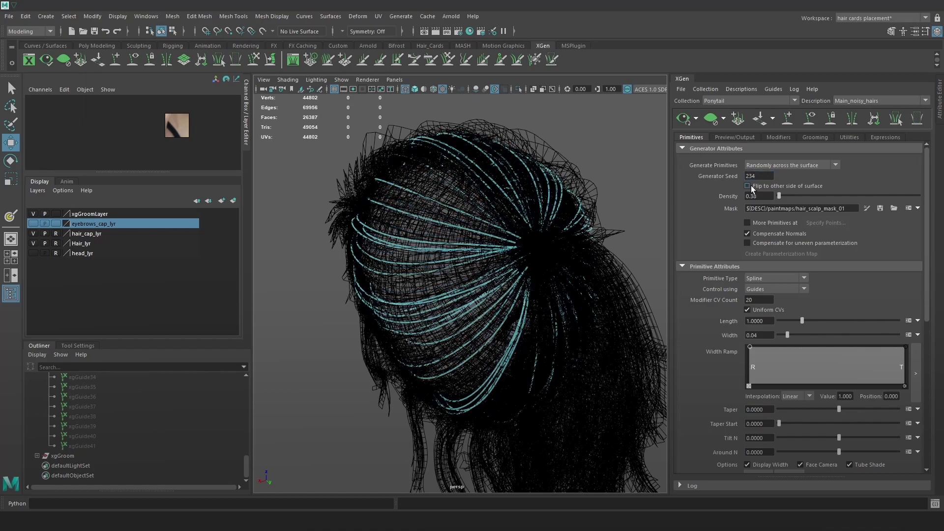
Return to shaded display, set the generator seed to 244313 and check the hair from the front and side.
mouse_move(585, 194)
left_mouse_down("alt")
mouse_move(506, 232)
mouse_move(597, 240)
left_mouse_up("alt")
key("6")
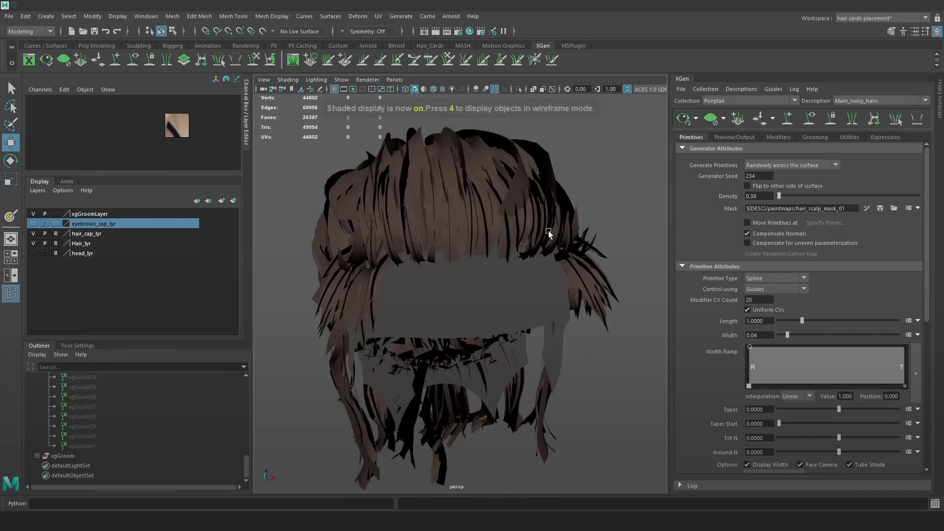
left_click_drag(536, 244, 554, 268, "alt")
left_click(760, 176)
type("3")
key("Return")
left_click(764, 176)
key("Return")
left_click(752, 176)
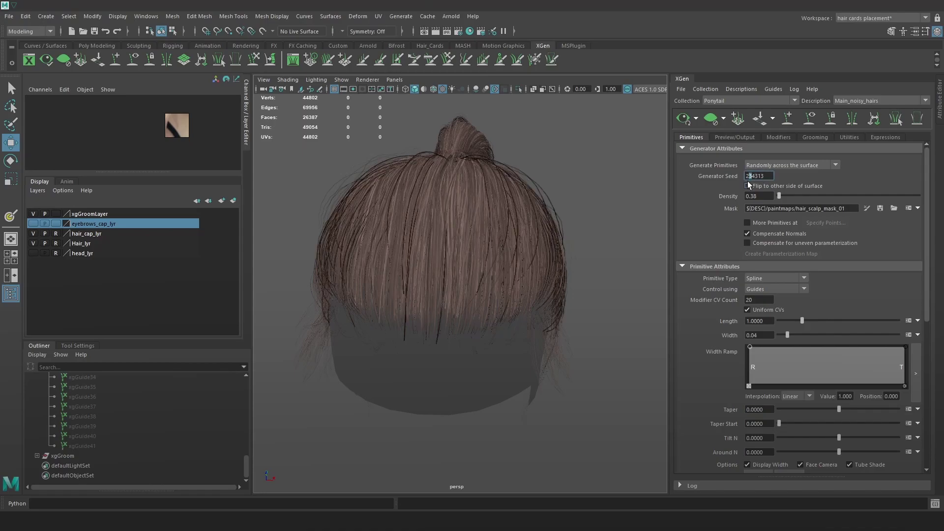
type("4")
key("Return")
left_click_drag(562, 242, 892, 228, "alt")
left_click_drag(487, 266, 649, 268, "alt")
scroll(604, 281, "up", 2)
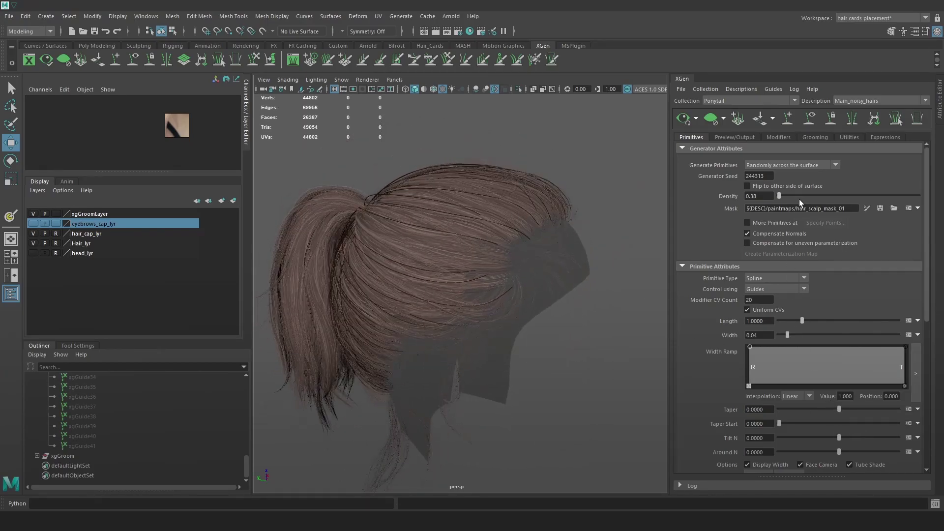
Display the hair in wireframe and reduce the Main_noisy_hairs density to 0.3.
left_click_drag(490, 214, 553, 208, "alt")
scroll(599, 224, "up", 3)
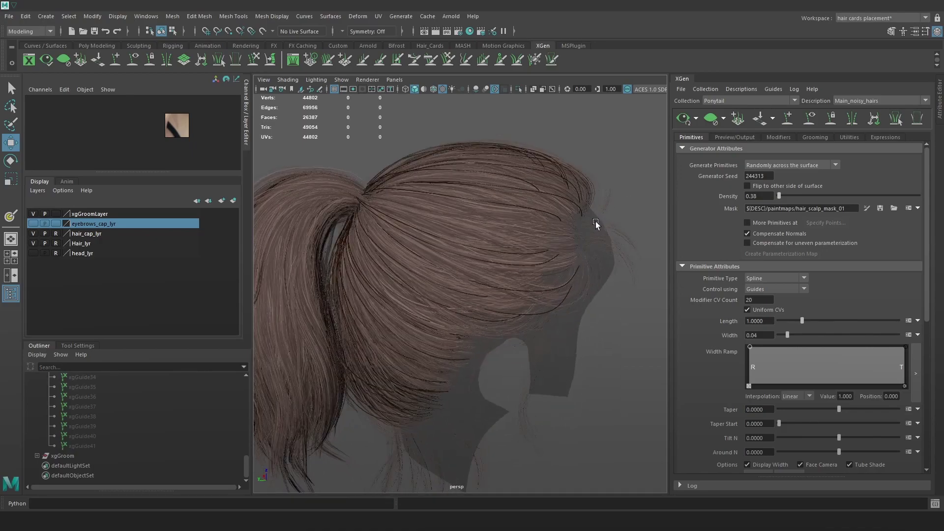
key("4")
left_click_drag(512, 291, 484, 233, "alt")
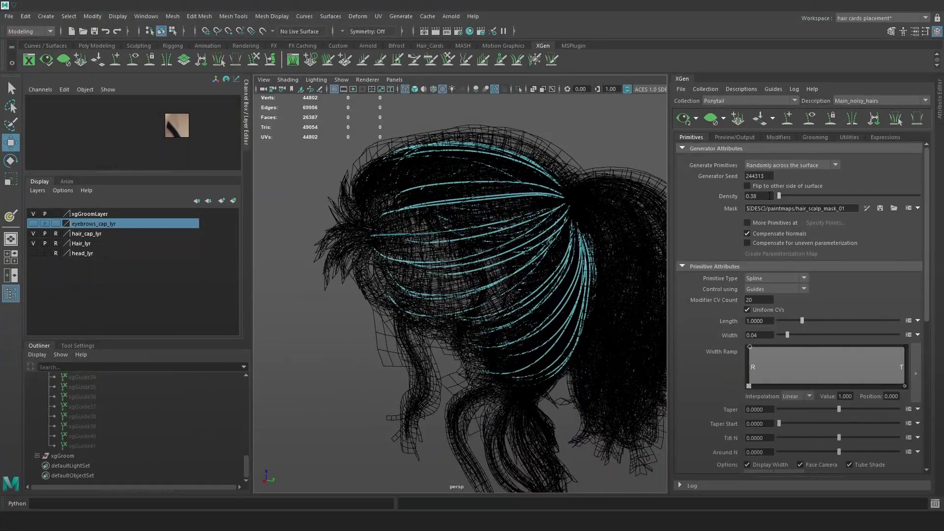
left_click_drag(576, 273, 568, 291, "alt")
Try another generator seed for Main_noisy_hairs, then set it to 244311 and return to shaded display.
left_click(765, 176)
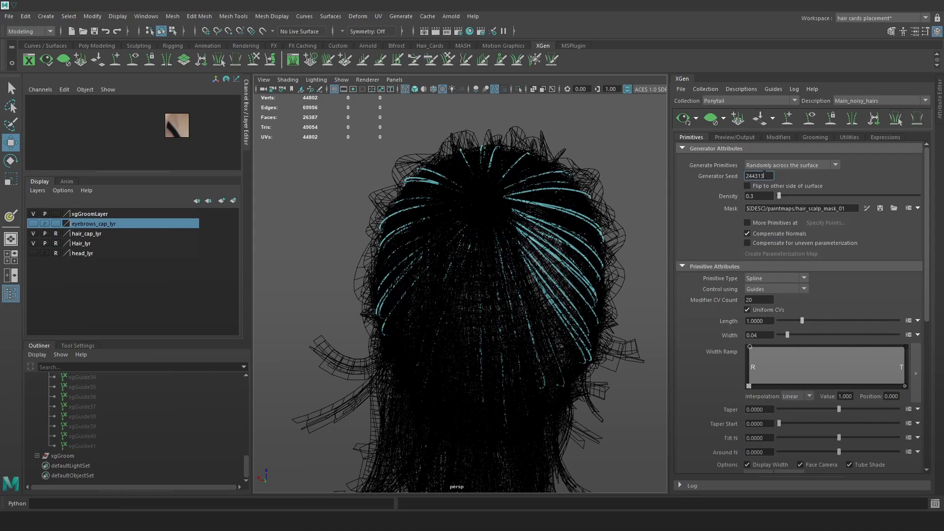
type("2")
key("Return")
left_click(766, 176)
key("BackSpace")
type("1")
key("Return")
mouse_move(573, 231)
left_mouse_down("alt")
mouse_move(632, 234)
mouse_move(476, 232)
mouse_move(512, 231)
mouse_move(515, 265)
mouse_move(425, 273)
mouse_move(468, 267)
mouse_move(321, 232)
mouse_move(501, 262)
mouse_move(491, 253)
mouse_move(550, 290)
left_mouse_up("alt")
key("6")
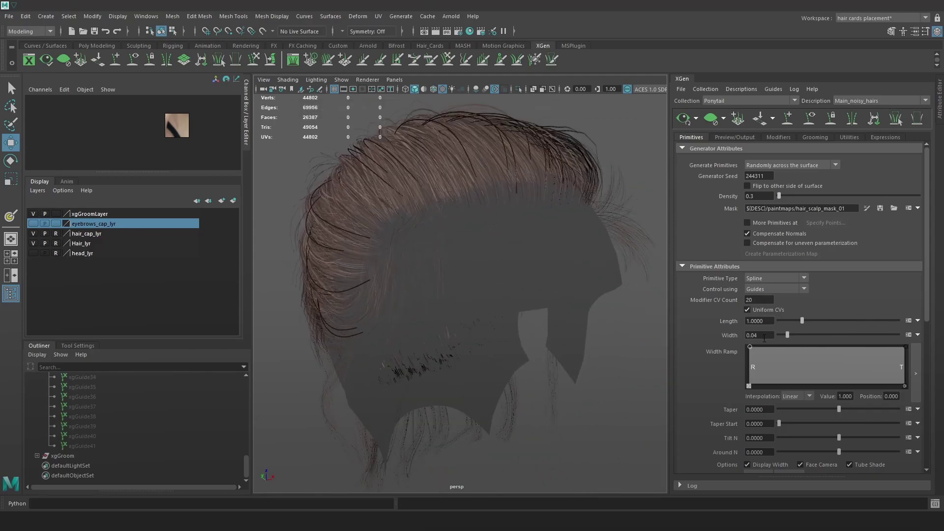
Set the output operation of the Main_noisy_hairs description to Create MEL File.
left_click(740, 138)
left_click(691, 137)
left_click_drag(566, 250, 548, 220, "alt")
mouse_move(491, 280)
left_mouse_down("alt")
mouse_move(582, 270)
mouse_move(544, 256)
mouse_move(498, 266)
left_mouse_up("alt")
left_click(736, 138)
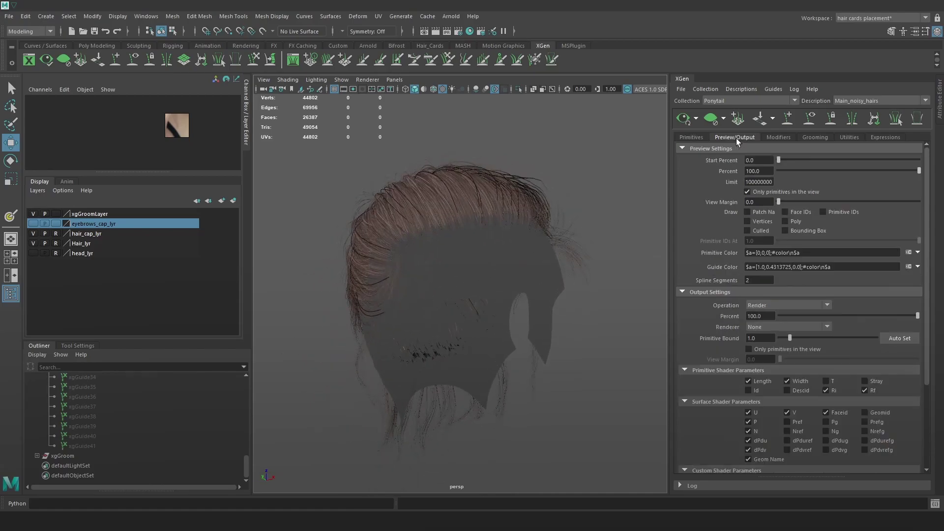
scroll(848, 326, "down", 5)
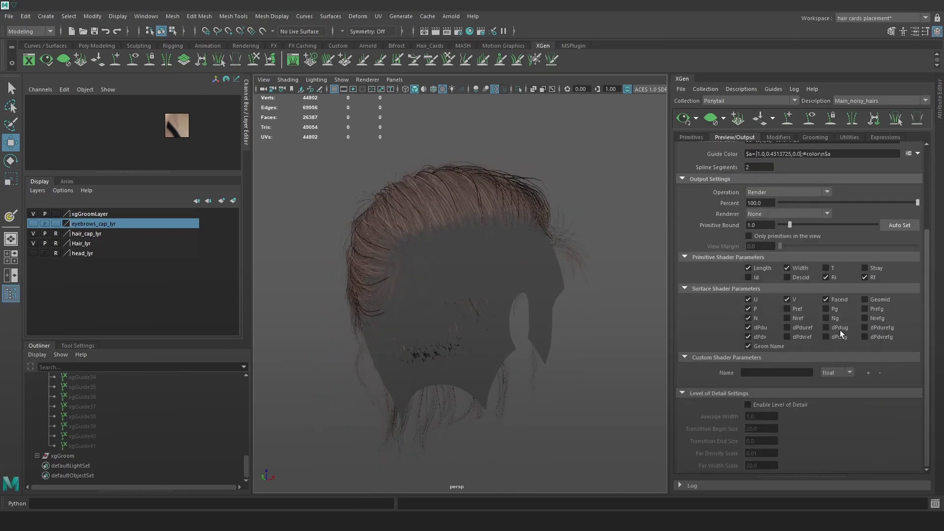
left_click(775, 191)
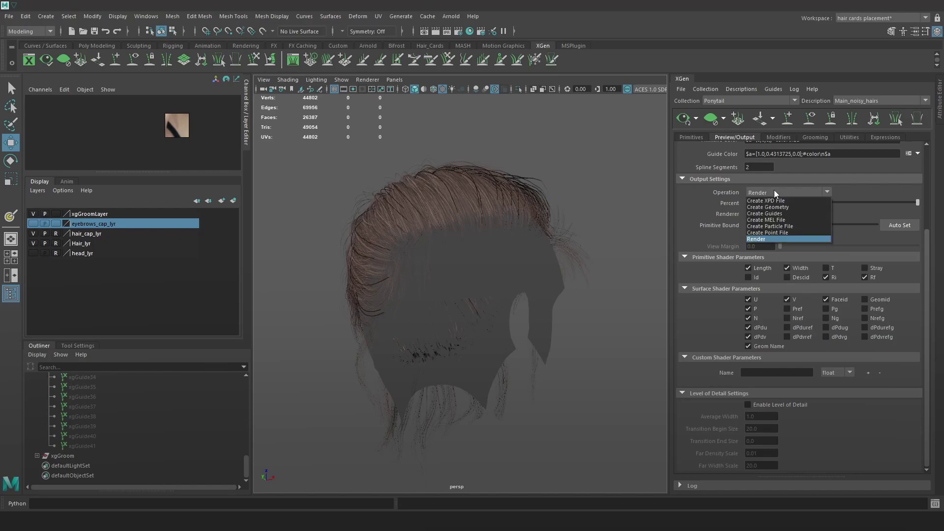
left_click(783, 219)
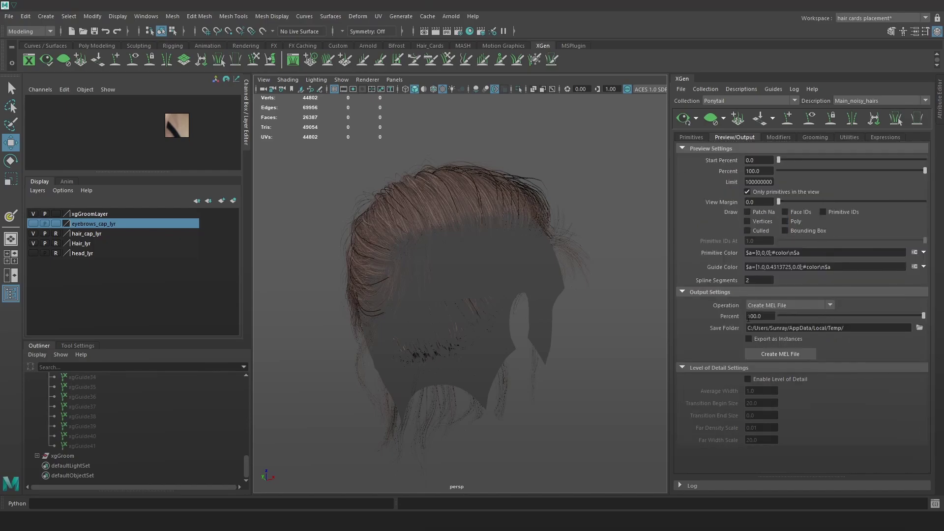
left_click_drag(872, 313, 812, 318)
left_click_drag(835, 321, 934, 318)
left_click_drag(622, 279, 607, 257, "alt")
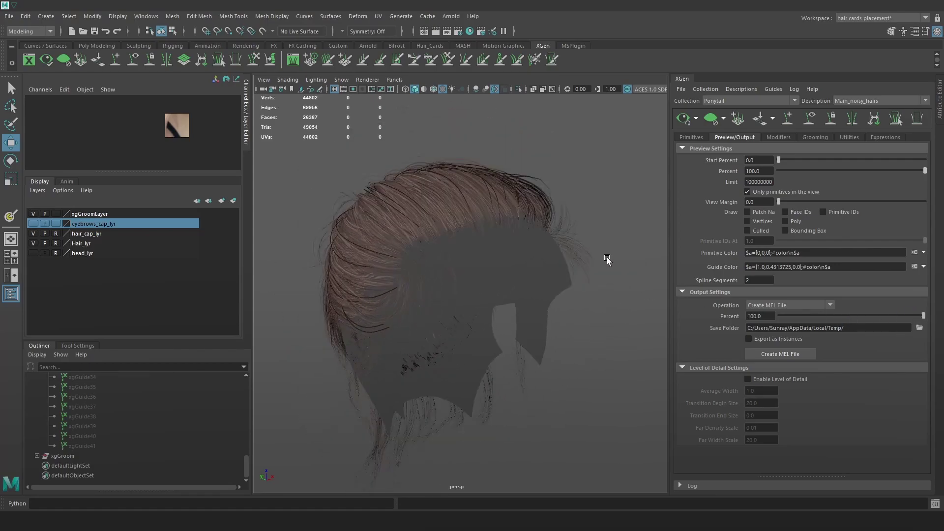
Browse for the MEL save folder and open Hair_tutorial > Maya > XGen_Generation.
left_click(919, 328)
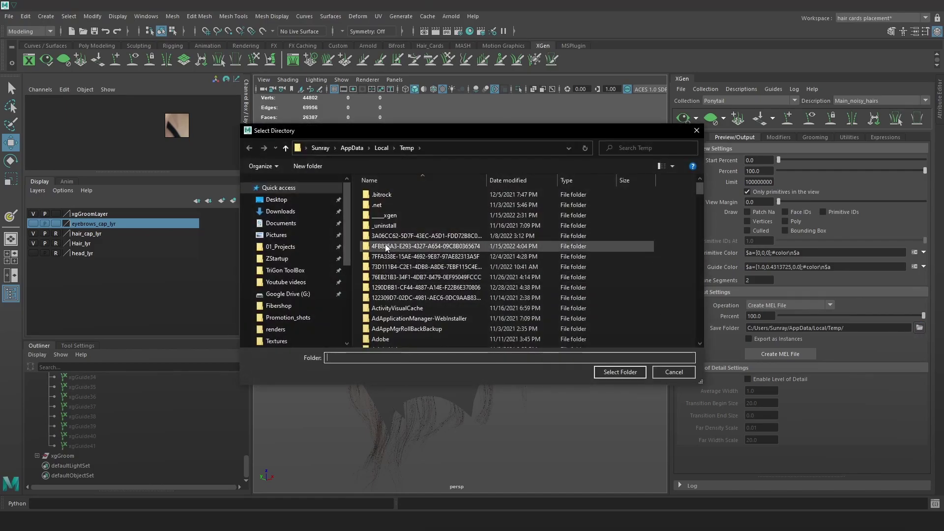
scroll(300, 290, "down", 1)
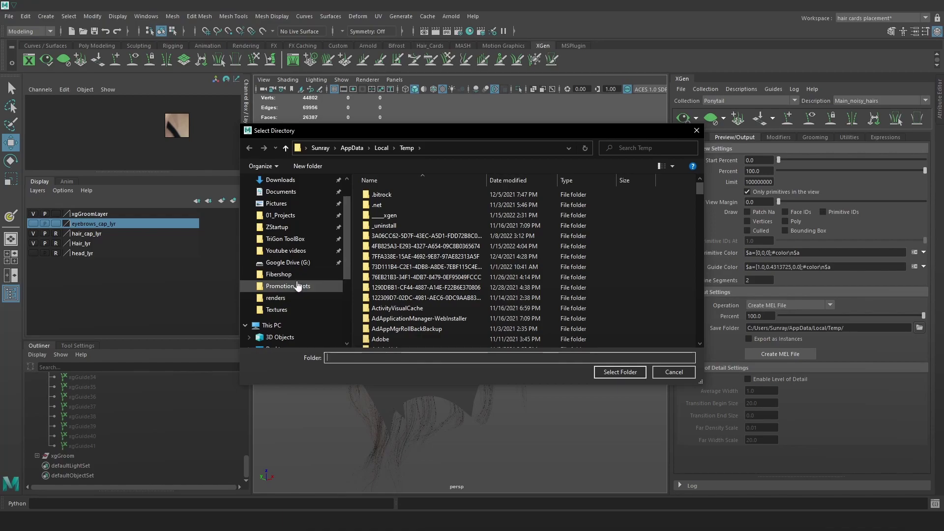
left_click(279, 274)
left_click(475, 148)
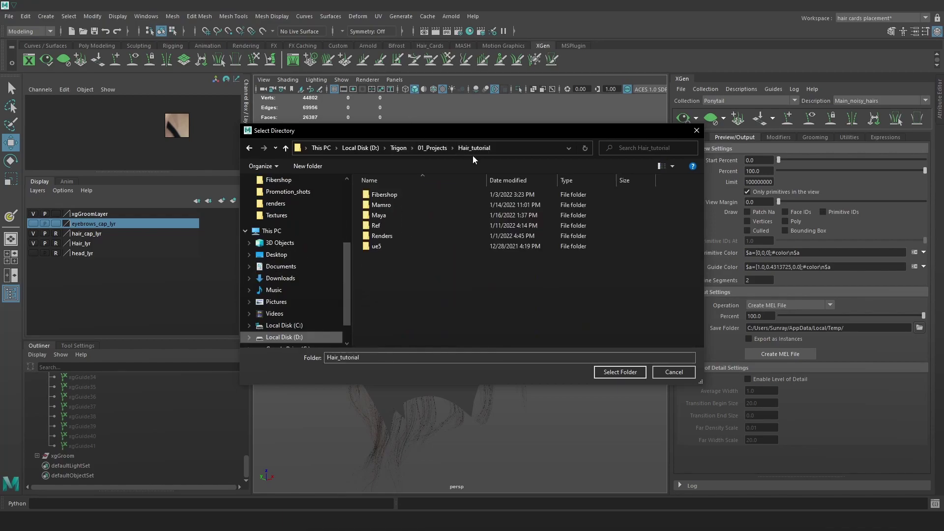
double_click(387, 215)
double_click(404, 206)
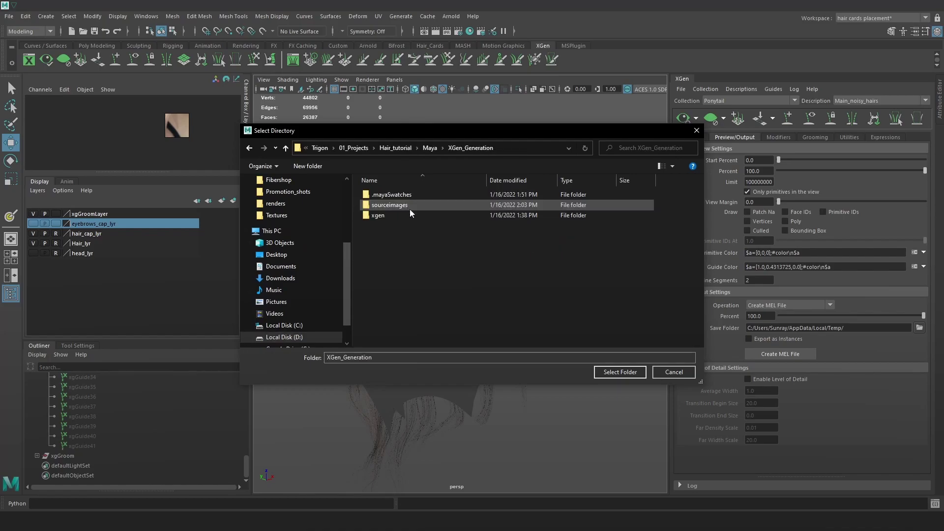
Create a folder named Created_Curves inside XGen_Generation and choose it as the save folder.
right_click(457, 261)
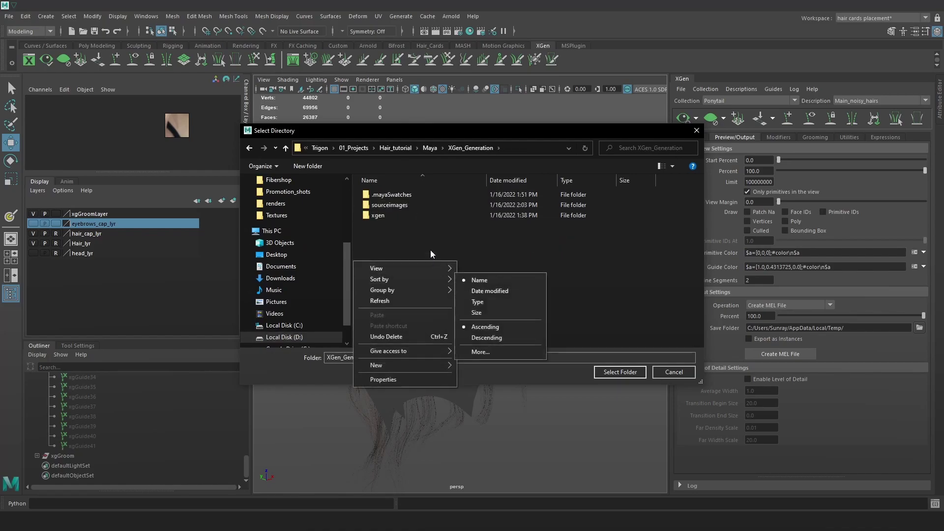
mouse_move(435, 365)
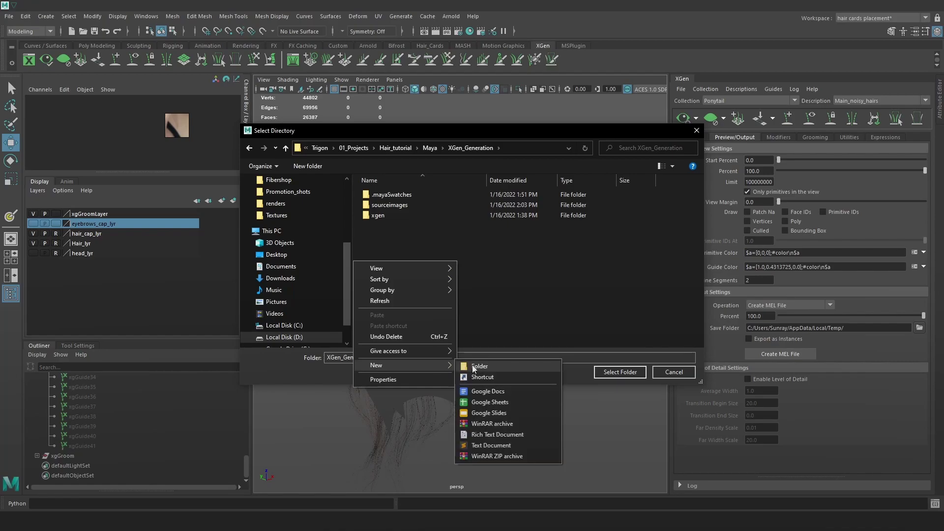
left_click(474, 367)
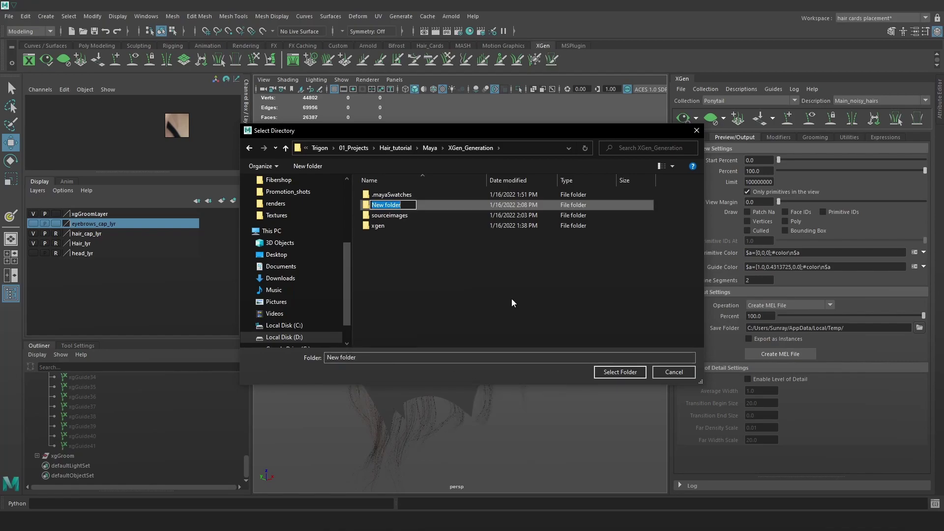
type("Created_Curves")
key("Return")
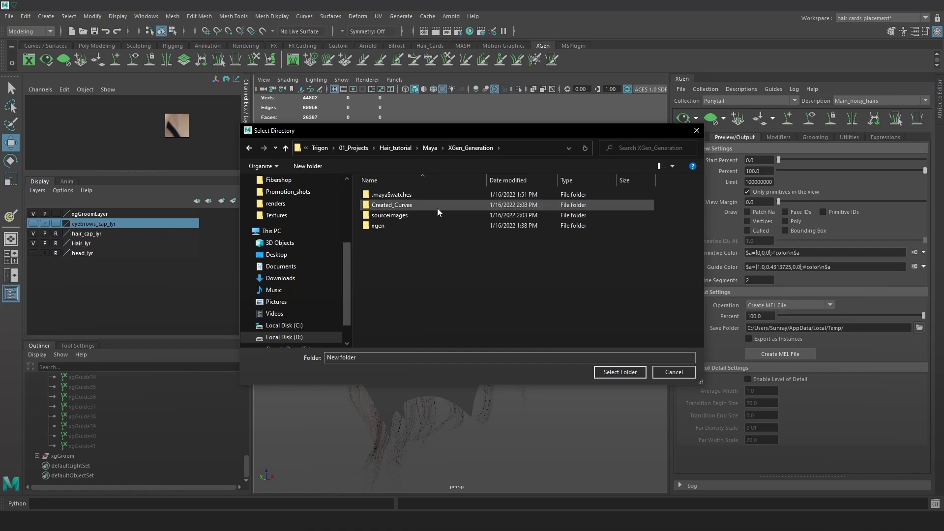
double_click(439, 206)
left_click(619, 372)
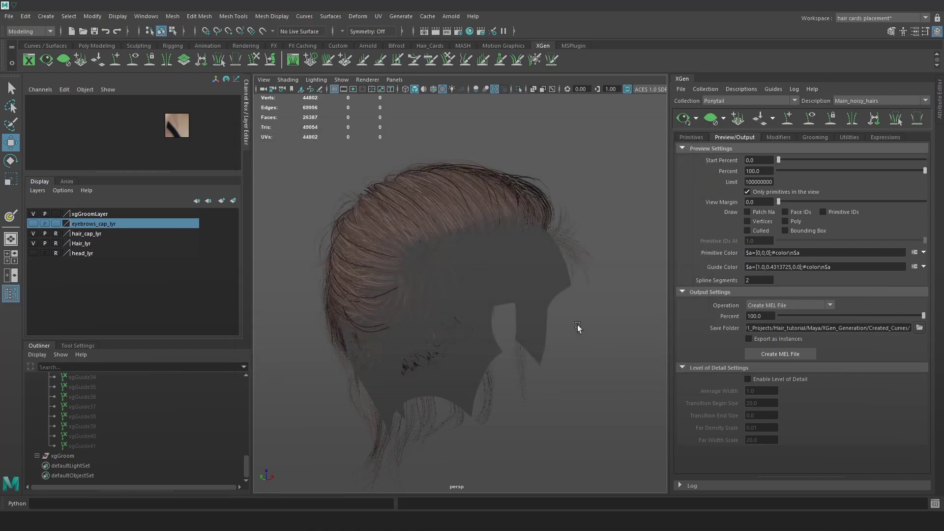
Export the Main_noisy_hairs description as a MEL file to the chosen folder.
middle_click_drag(578, 328, 561, 344, "alt")
scroll(561, 343, "up", 1)
left_click_drag(561, 343, 586, 339, "alt")
scroll(586, 340, "down", 1)
left_click(772, 355)
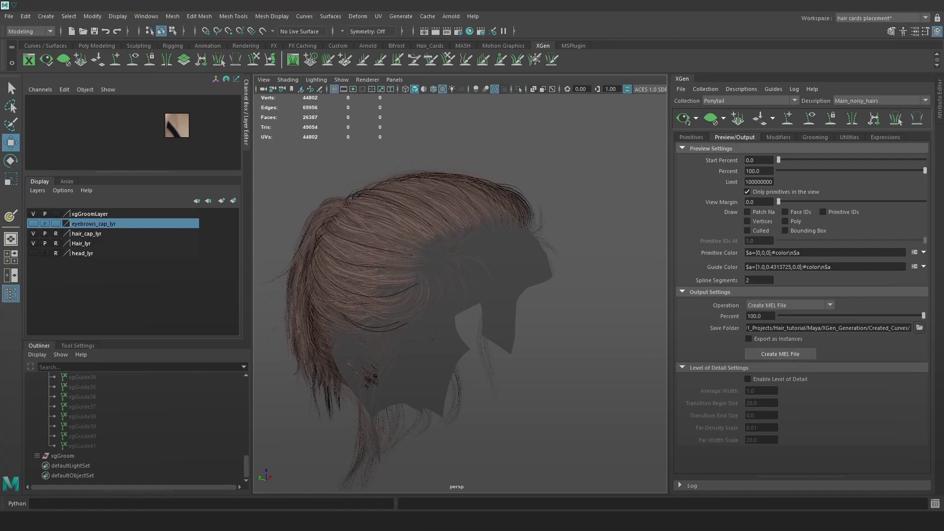
Switch to File Explorer and check the exported file in Maya > XGen_Generation > Created_Curves.
left_click(354, 521)
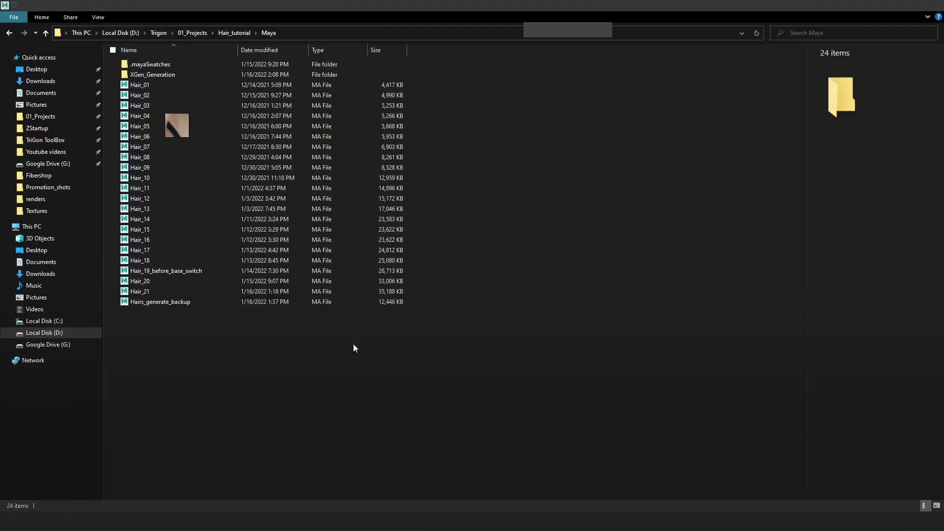
left_click(240, 34)
double_click(206, 84)
double_click(159, 75)
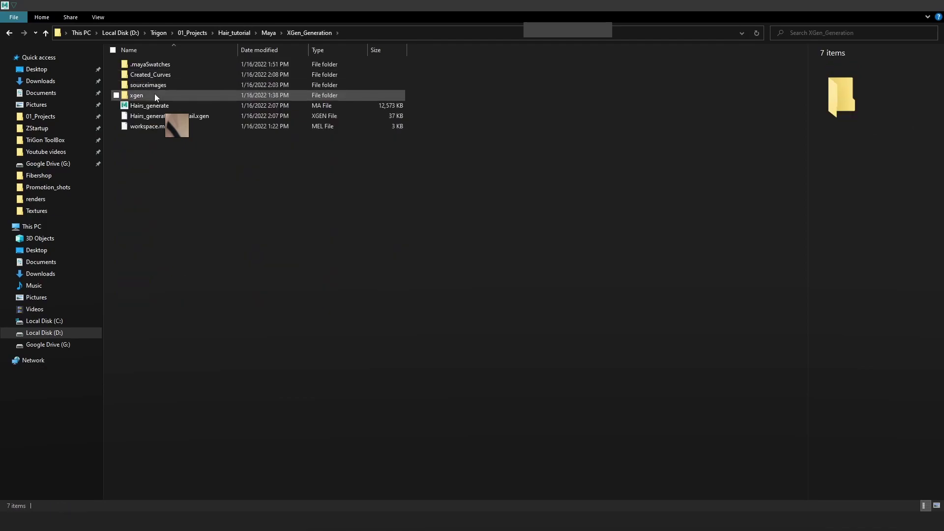
left_click(155, 93)
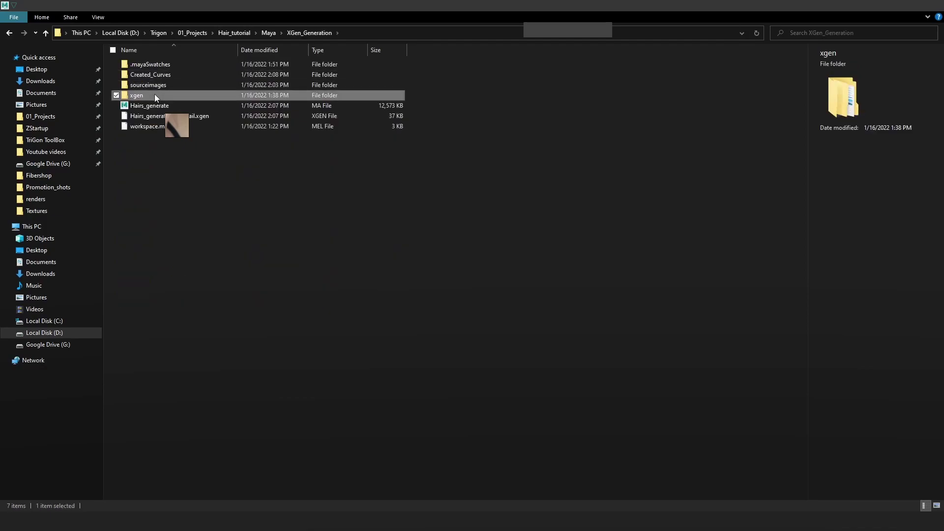
double_click(208, 75)
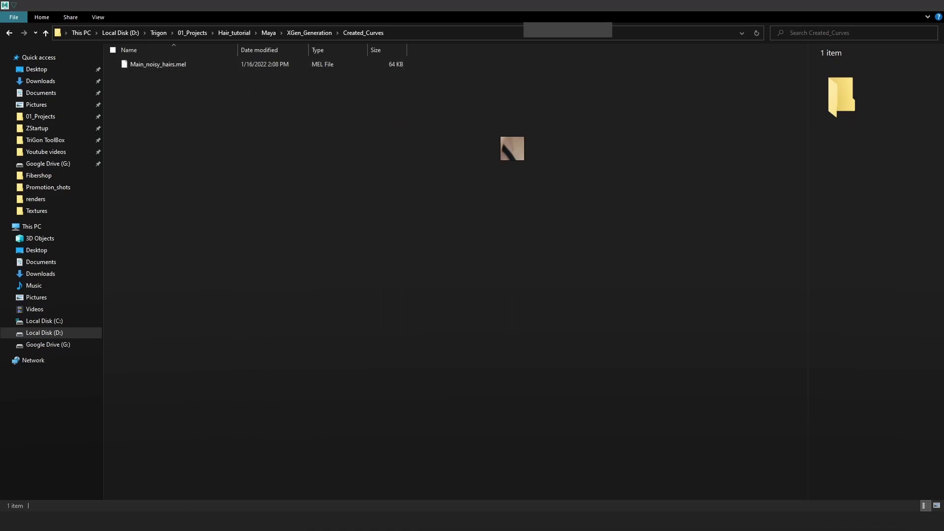
Switch to the Hair_21 Maya scene, clear the head selection and save the scene.
mouse_move(85, 519)
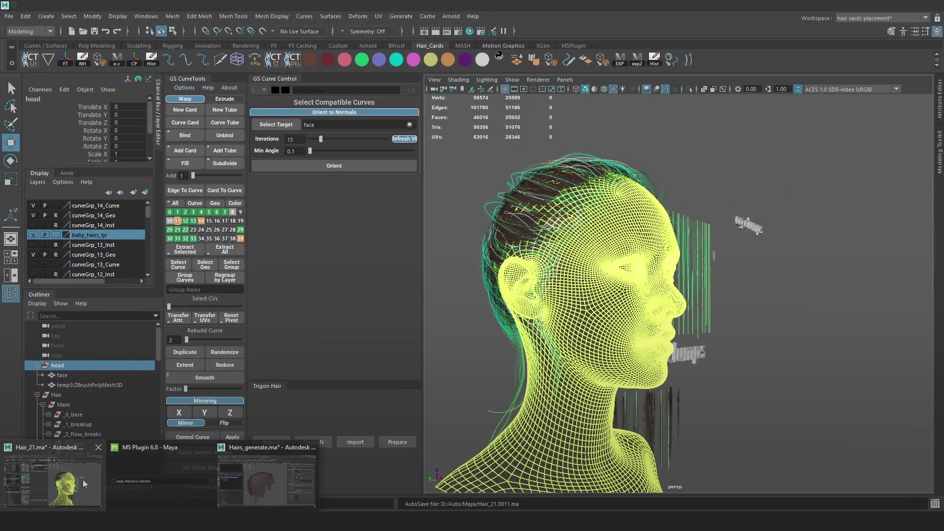
left_click(82, 480)
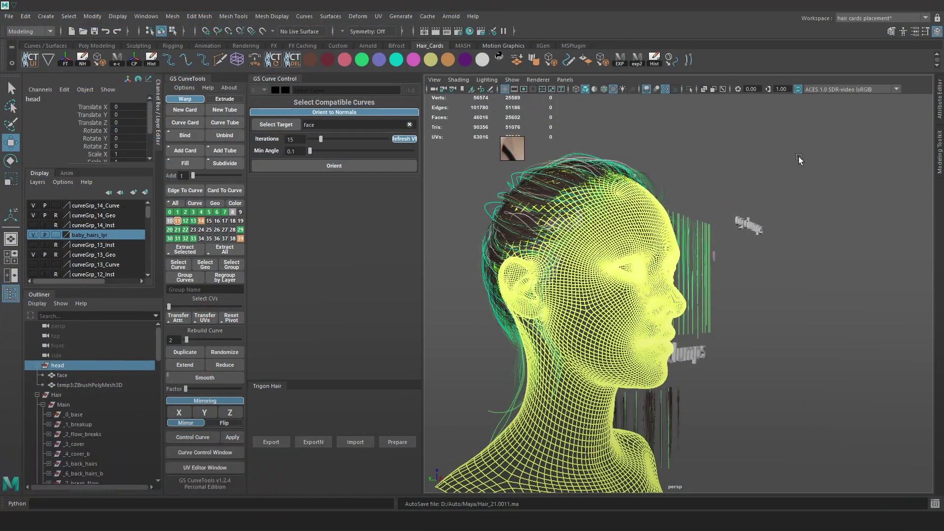
left_click_drag(799, 155, 771, 161, "alt")
left_click(820, 161)
middle_click_drag(656, 246, 728, 248, "alt")
scroll(731, 252, "up", 2)
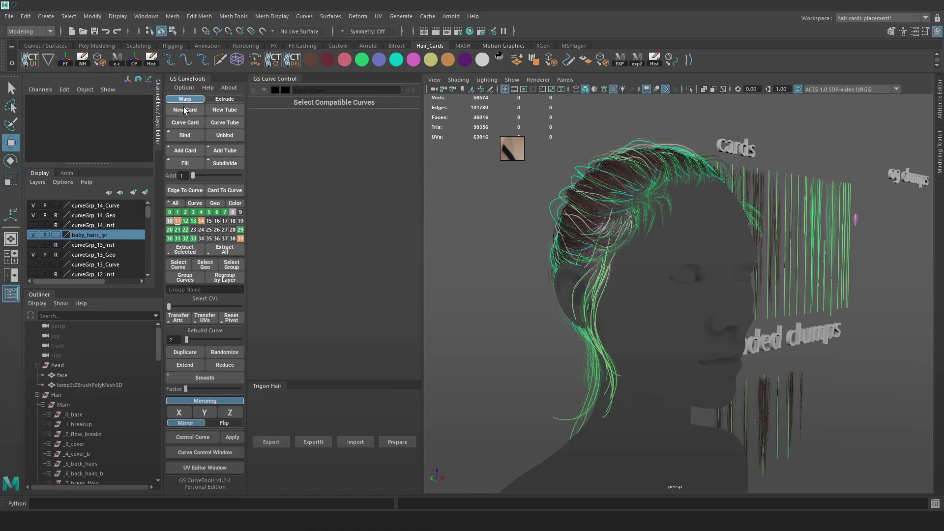
scroll(620, 284, "down", 1)
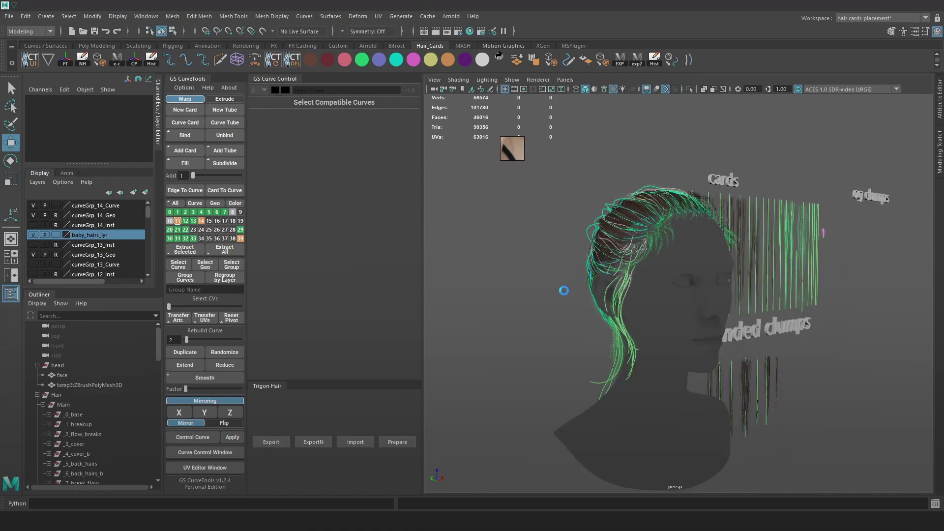
key("ctrl+s")
scroll(576, 256, "up", 2)
Make the filled GS CurveTools layers visible and switch them to geometry-only display.
right_click_drag(201, 221, 158, 230)
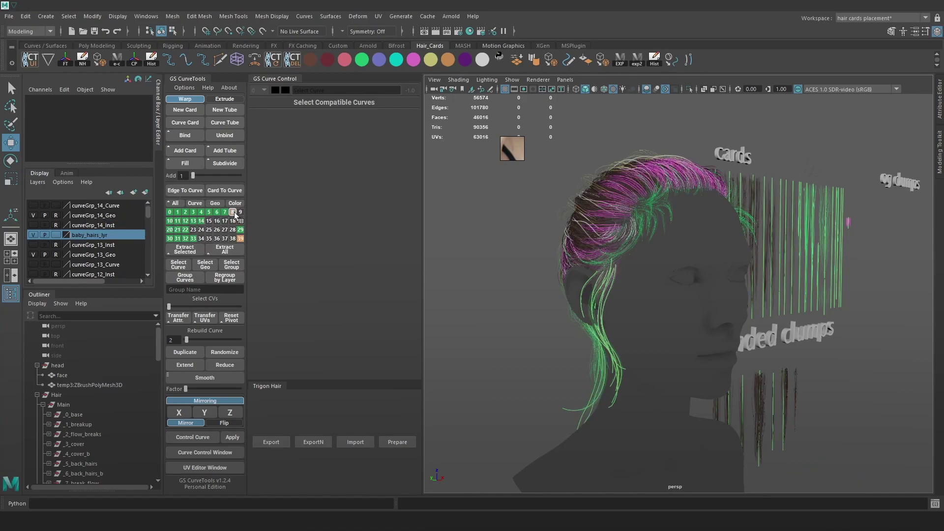
right_click_drag(235, 215, 266, 251)
scroll(559, 312, "down", 2)
left_click_drag(559, 312, 546, 337, "alt")
scroll(544, 337, "up", 2)
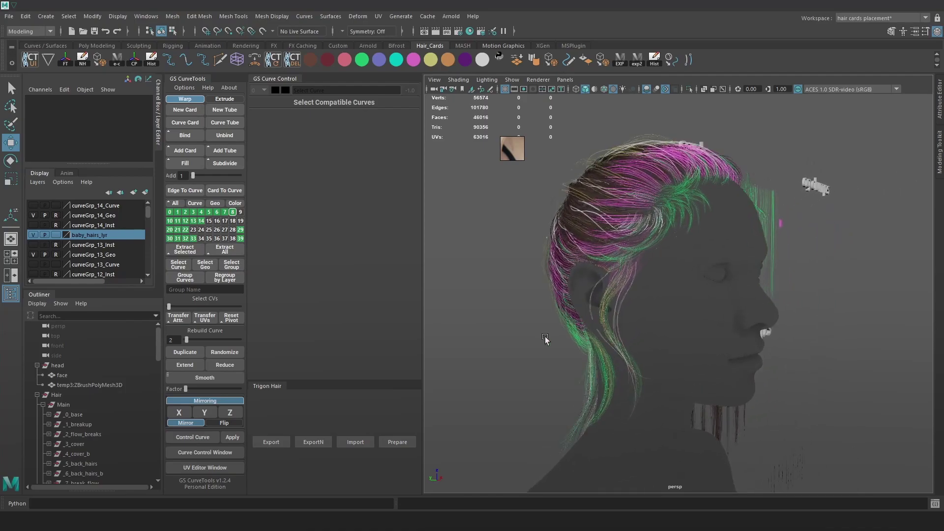
Collapse the Hair group and show the curves of GS CurveTools layers 0–8, 10–14 and 20–22.
left_click(40, 393)
left_click_drag(569, 257, 582, 278, "alt")
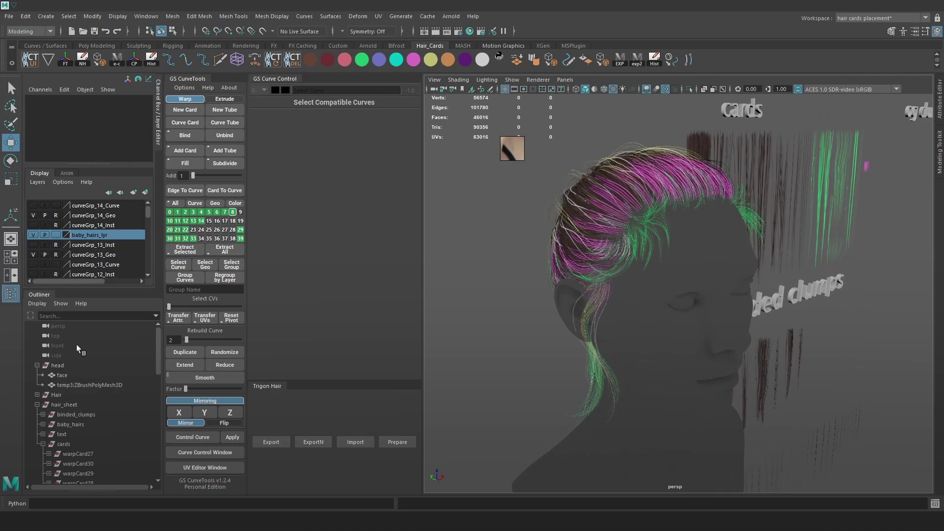
left_click_drag(200, 223, 233, 213)
left_click(171, 222, "ctrl+alt+shift")
left_click(170, 230, "ctrl+alt+shift")
left_click(179, 230, "ctrl+alt+shift")
left_click(188, 230, "ctrl+alt+shift")
left_click(235, 230, "ctrl+alt+shift")
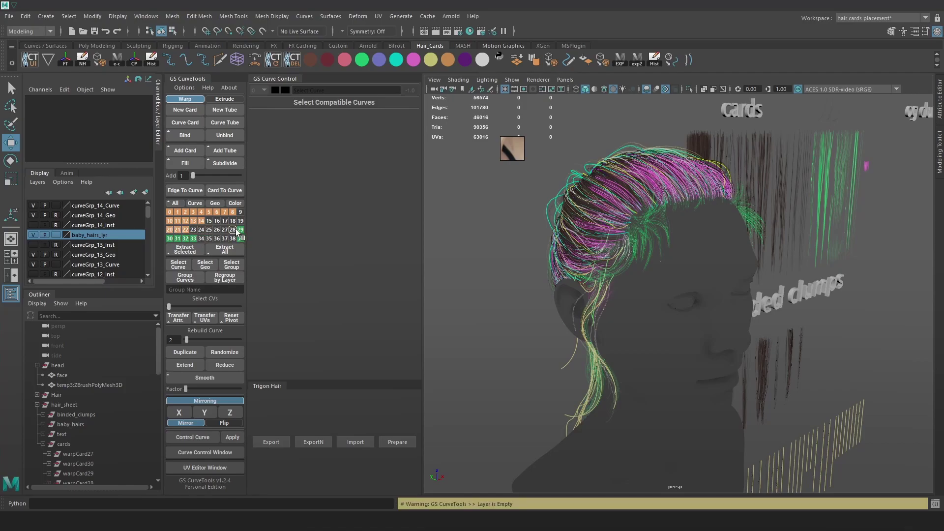
Show the curves of GS CurveTools layers 29 and 30–33.
left_click(195, 238, "ctrl+alt+shift")
left_click(187, 239, "ctrl+alt+shift")
left_click(178, 240, "ctrl+alt+shift")
left_click(170, 239, "ctrl+alt+shift")
left_click(186, 239, "ctrl+alt+shift")
right_click_drag(546, 265, 534, 256, "alt")
left_click_drag(534, 256, 521, 257, "alt")
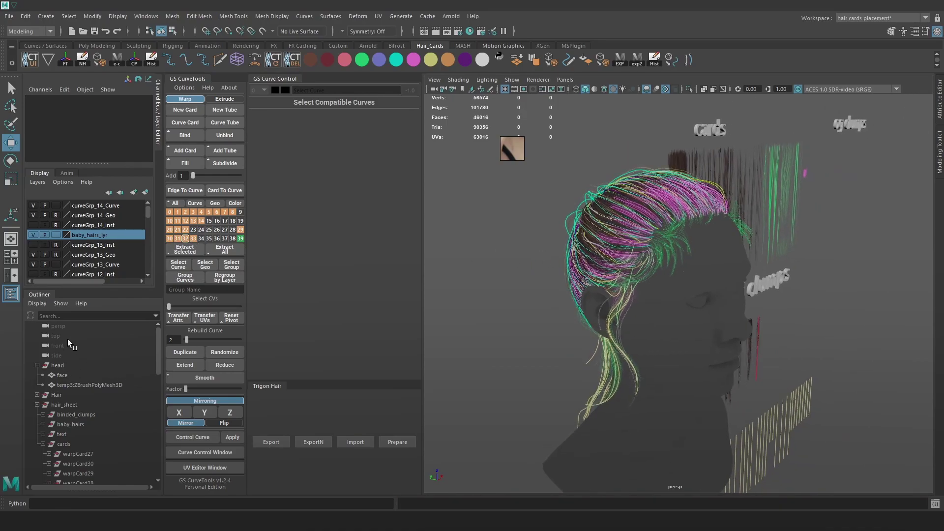
Collapse the hair_sheet group, expand the Hair group and unhide its Tail group.
left_click(37, 405)
left_click(37, 395)
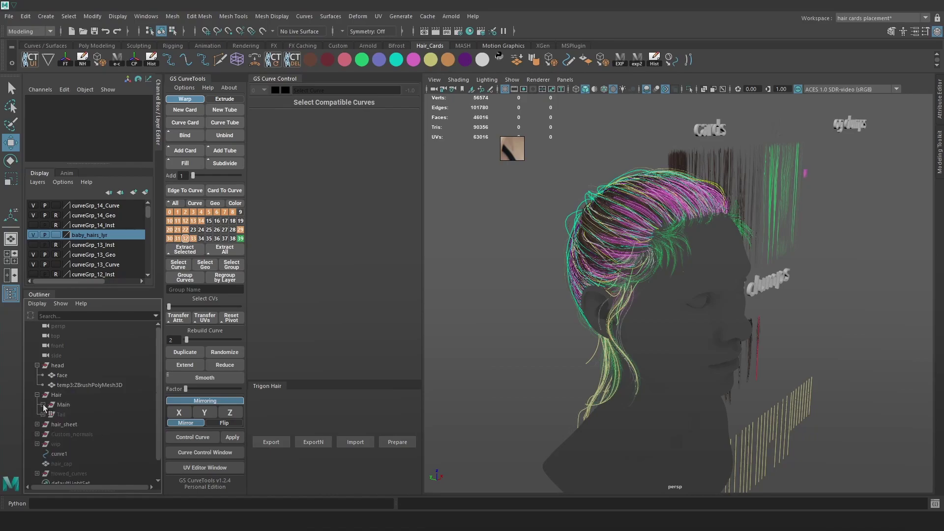
left_click(73, 416)
key("shift+h")
mouse_move(629, 306)
left_mouse_down("alt")
mouse_move(654, 301)
mouse_move(637, 301)
left_mouse_up("alt")
Isolate the Hair group in the viewport and clear the selection.
left_click(85, 396)
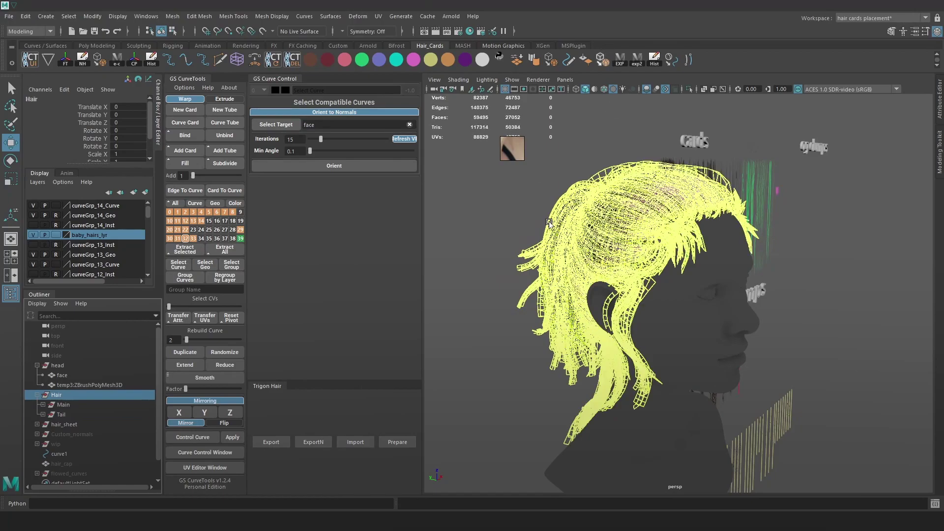
left_click(689, 89)
left_click(856, 217)
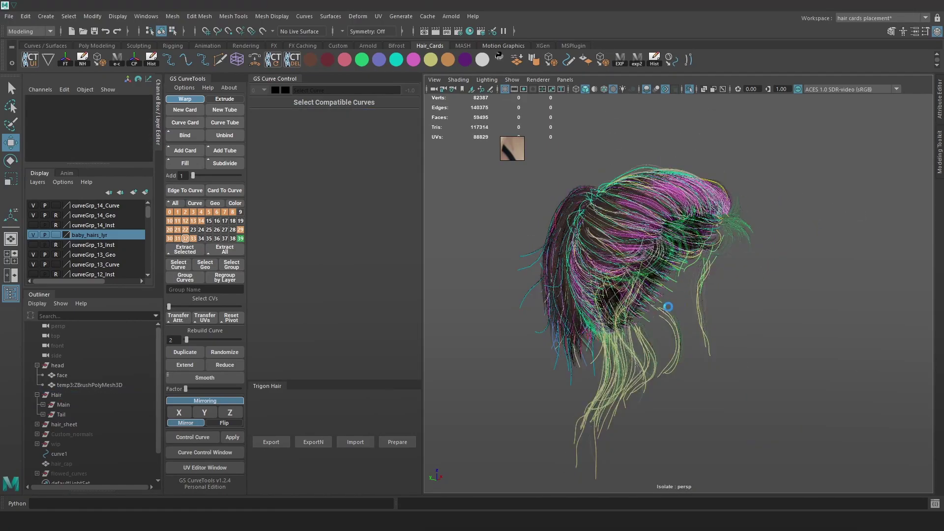
Try to assign the brown shelf material to all isolated hair cards, including the baby hairs.
left_click_drag(692, 355, 732, 313, "alt")
left_click_drag(814, 460, 579, 180)
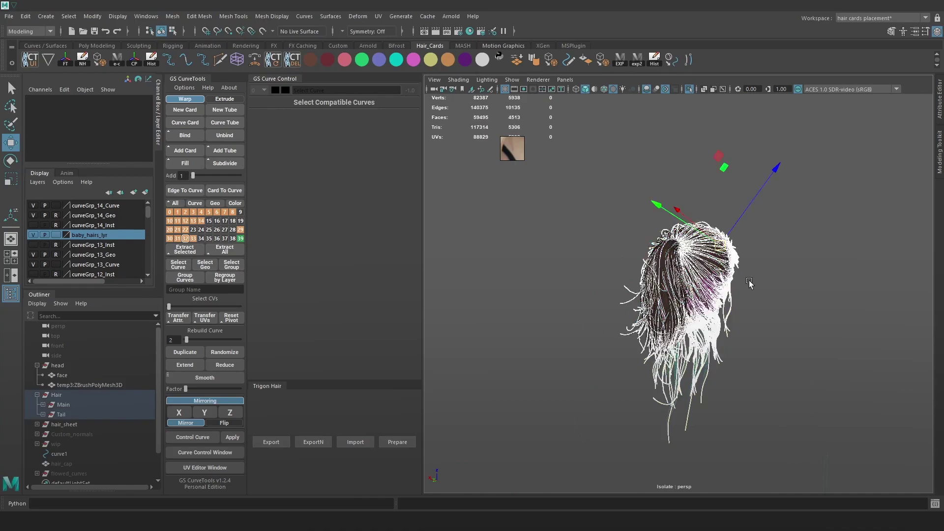
key("f")
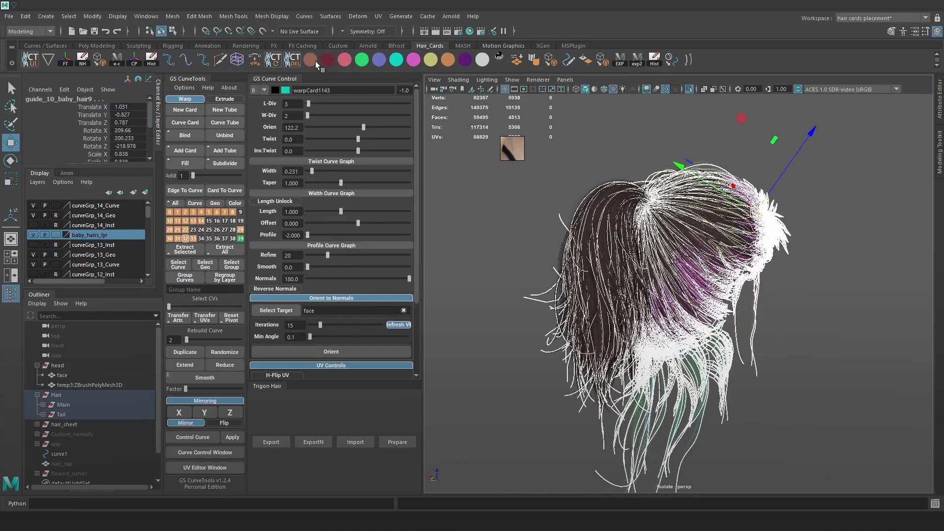
left_click(315, 61)
left_click(862, 290)
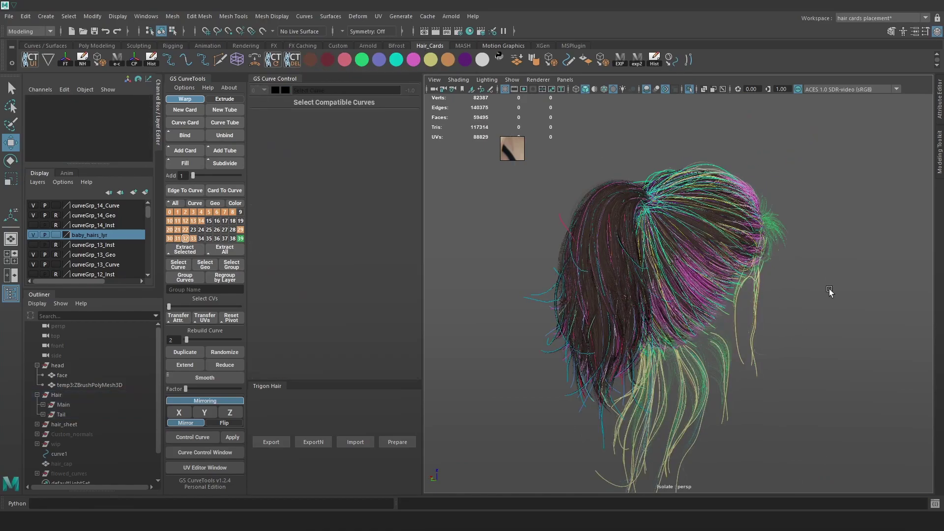
Check the loose baby hairs on the isolated hair and hide the baby_hairs_lyr display layer.
scroll(788, 284, "up", 8)
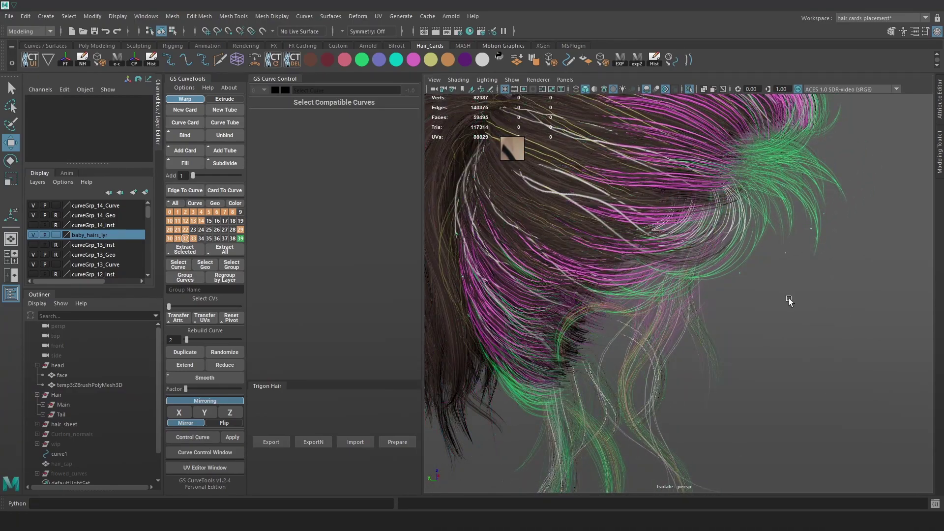
left_click_drag(787, 301, 762, 256, "alt")
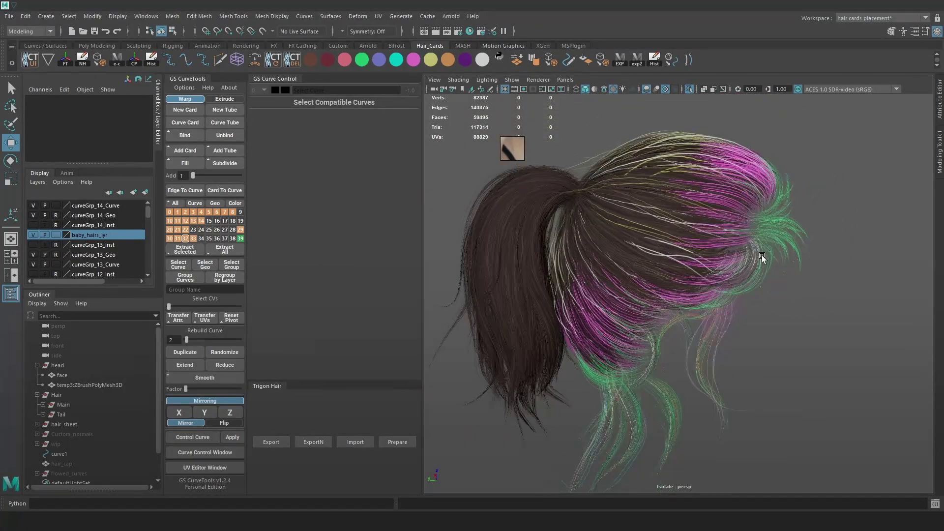
left_click(682, 388)
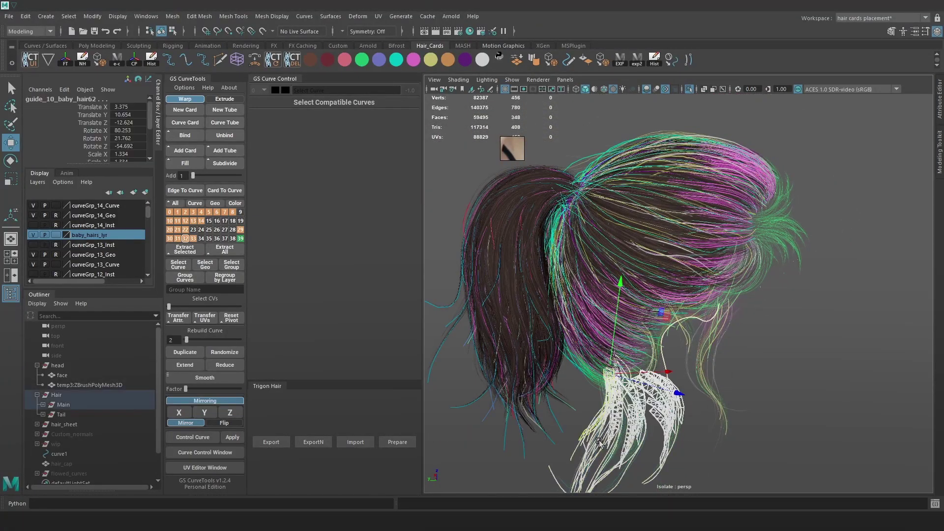
left_click(789, 350)
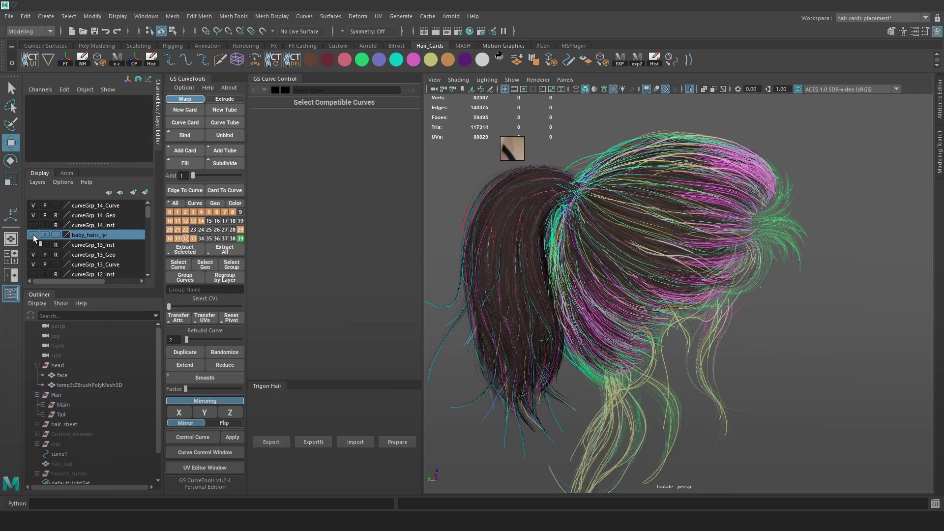
Assign the brown shelf material to all the Main and Tail hair cards still visible and clear the selection.
right_click_drag(837, 311, 700, 307, "alt")
left_click_drag(700, 306, 799, 369, "alt")
right_click_drag(799, 369, 822, 409, "alt")
left_click_drag(822, 411, 530, 177)
key("f")
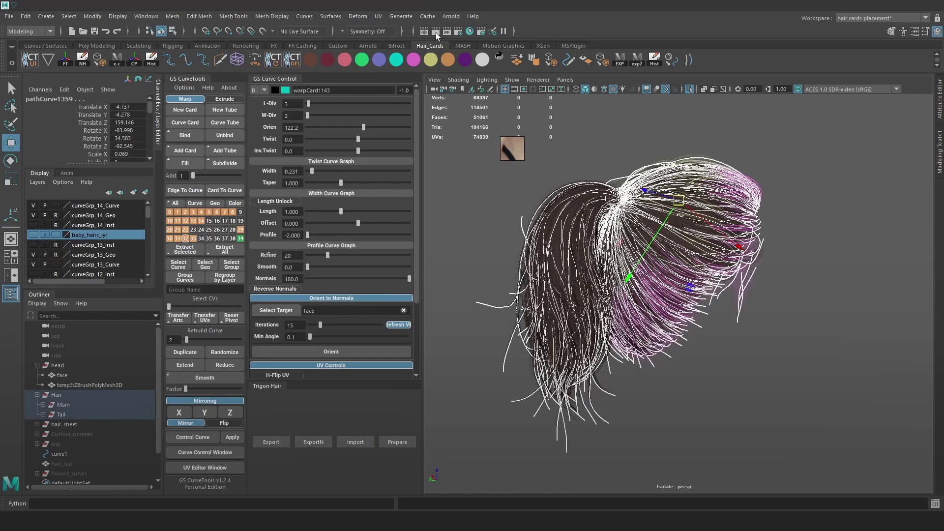
left_click(320, 60)
left_click(790, 217)
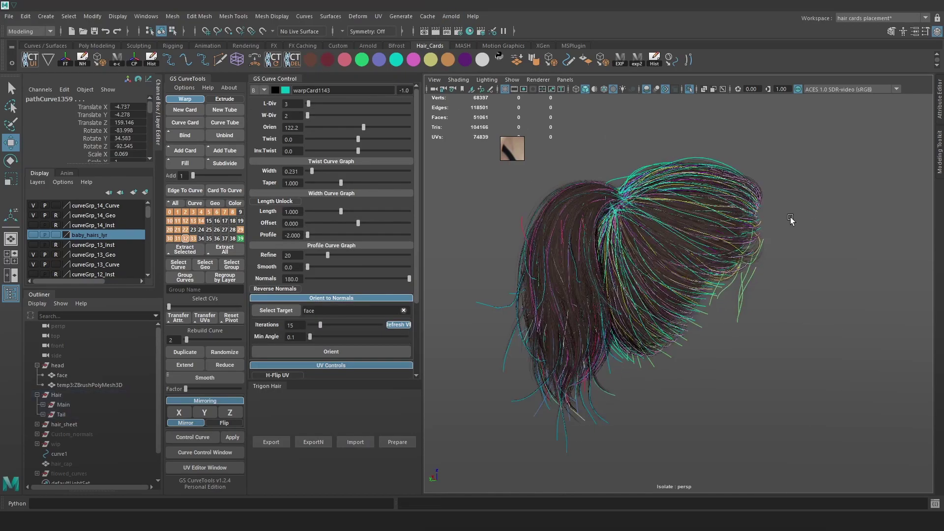
right_click_drag(789, 218, 807, 238, "alt")
left_click_drag(784, 285, 459, 280, "alt")
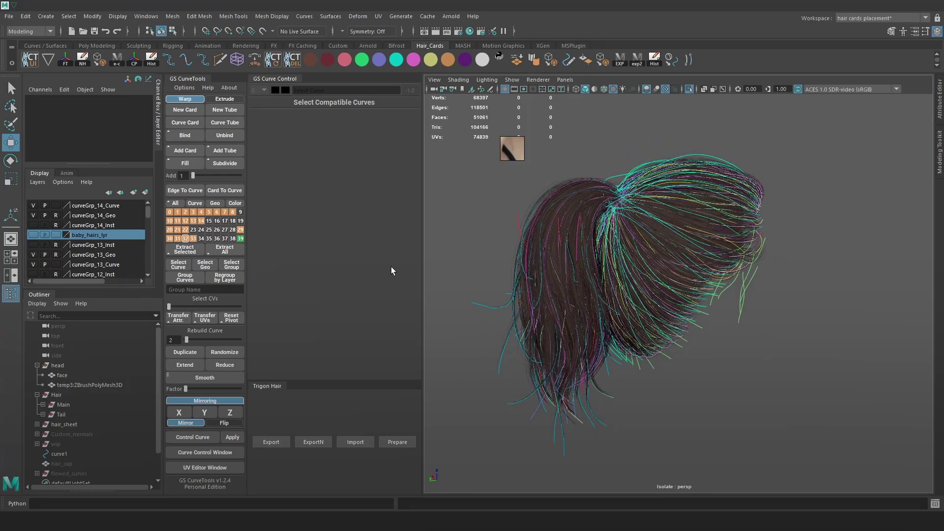
Turn on the baby_hairs_lyr display layer and switch all hair card layers from curve display to geometry display.
left_click(32, 234)
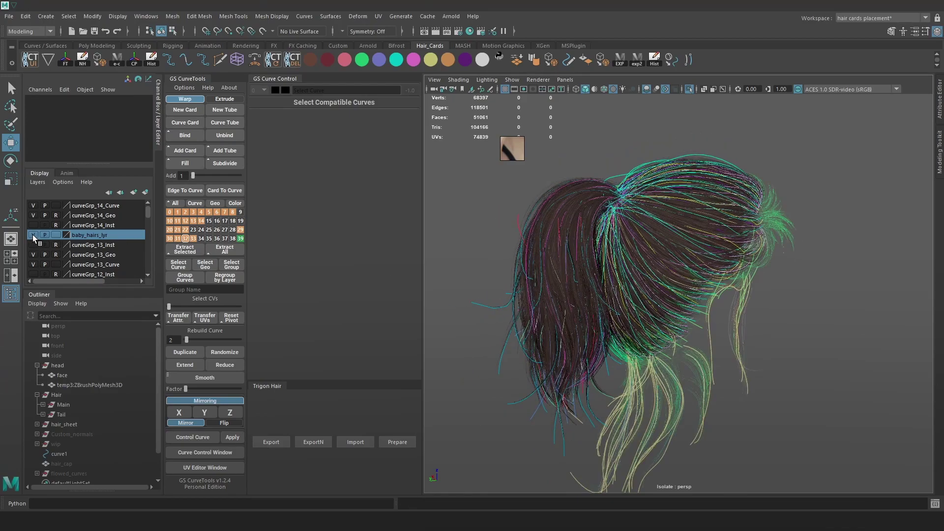
left_click_drag(621, 321, 657, 344, "alt")
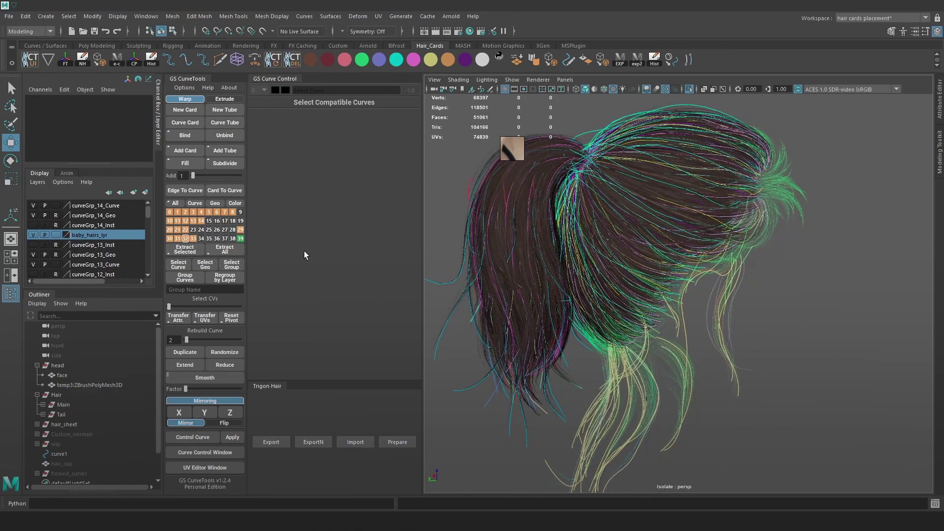
right_click_drag(201, 221, 143, 243)
right_click_drag(240, 230, 222, 241)
mouse_move(745, 315)
left_mouse_down("alt")
mouse_move(727, 313)
mouse_move(747, 314)
left_mouse_up("alt")
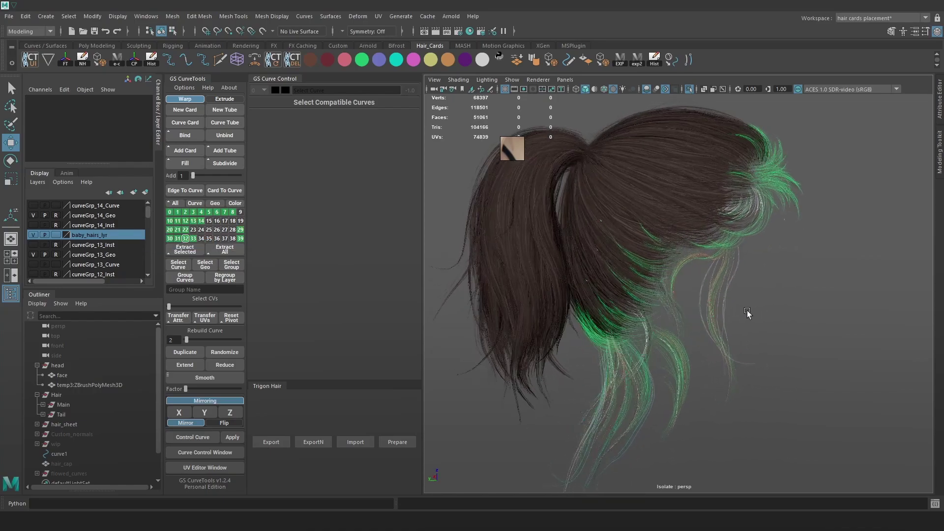
Isolate the _11_baby_hairs group under Main to check what it contains, and restore the full scene.
left_click(44, 405)
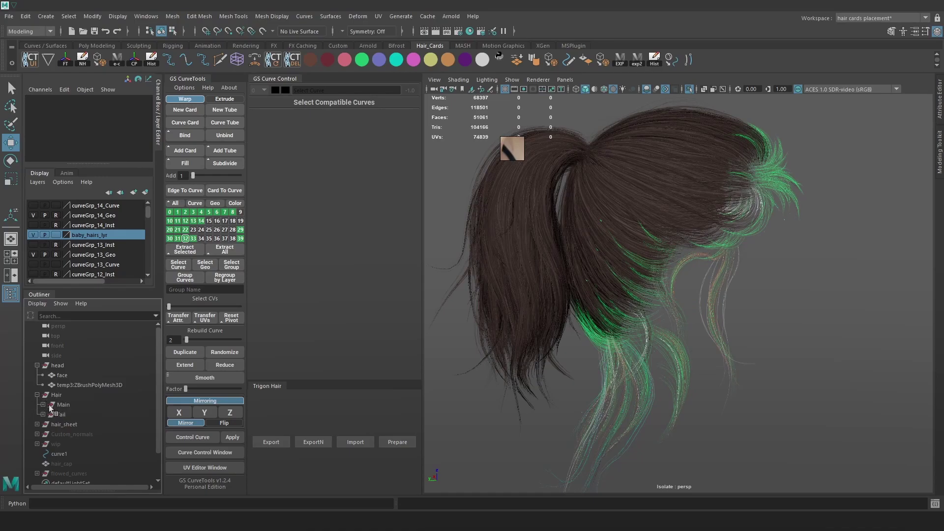
scroll(99, 399, "down", 5)
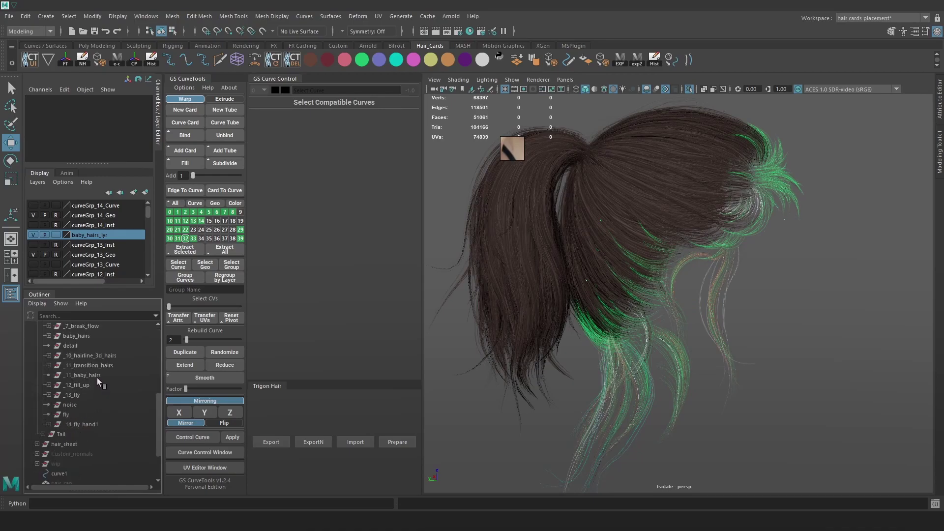
left_click(83, 376)
left_click(690, 89)
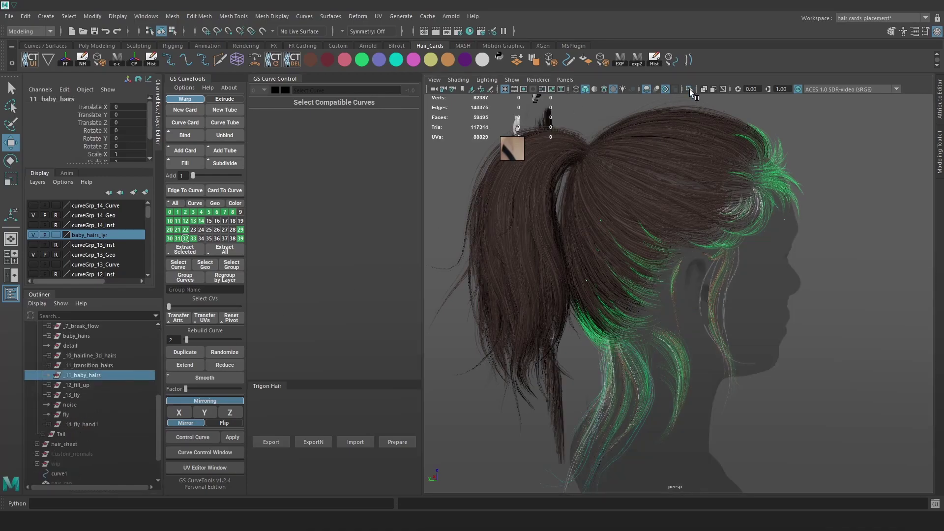
left_click(690, 89)
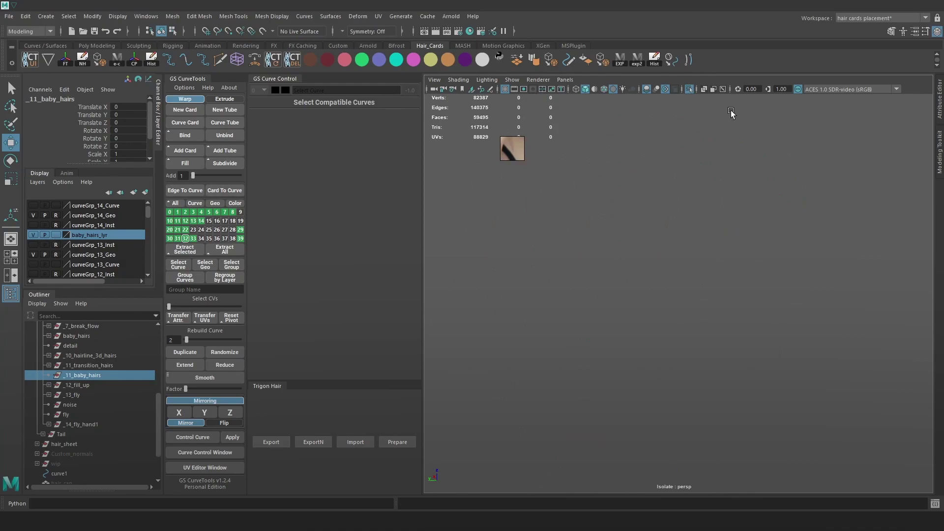
left_click(689, 90)
left_click(87, 376)
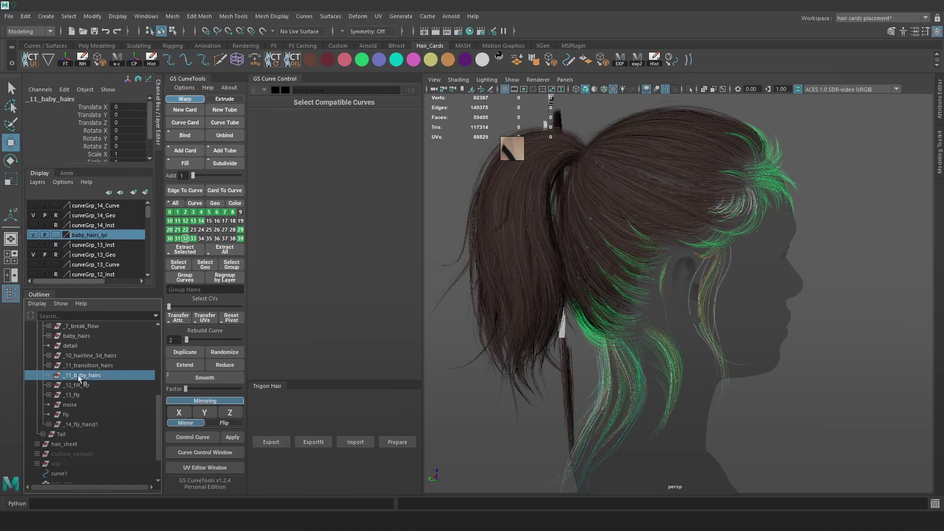
Isolate the _11_transition_hairs group to inspect its hairline cards, and return to the full head view.
scroll(97, 375, "up", 3)
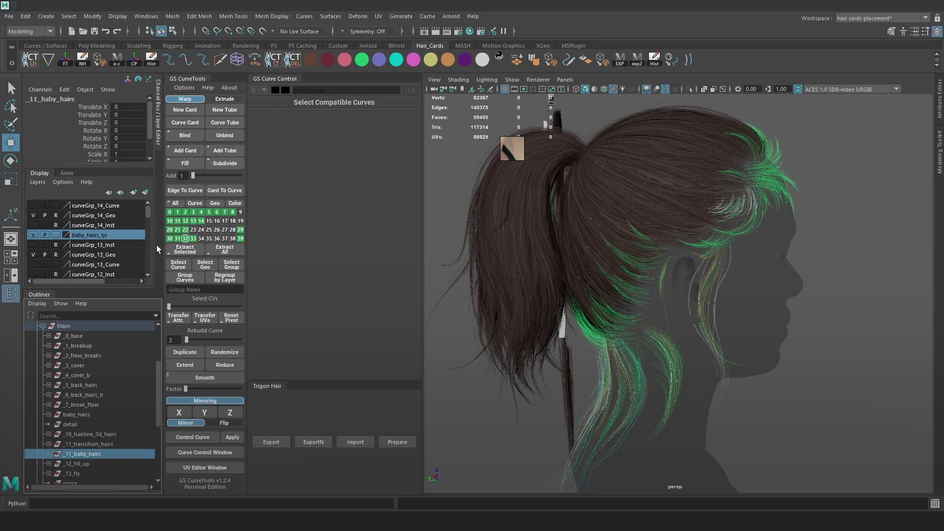
left_click(88, 445)
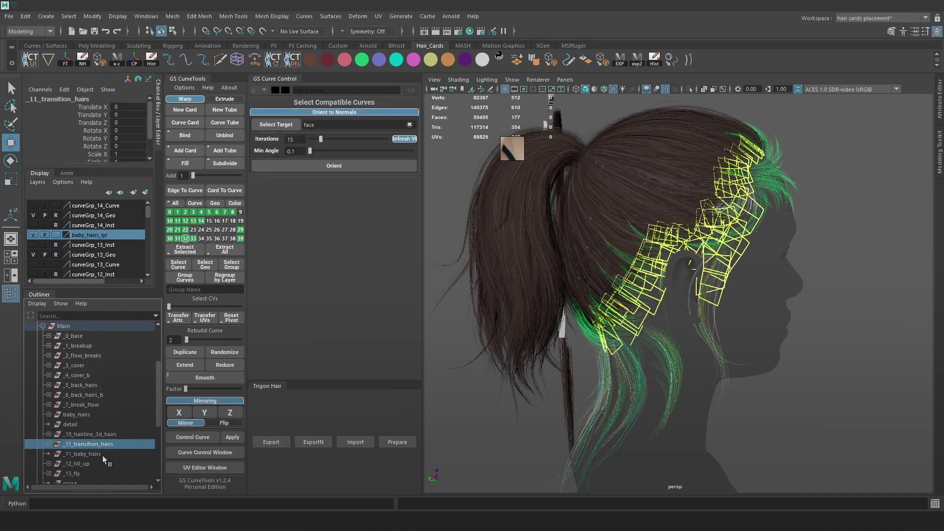
key("f")
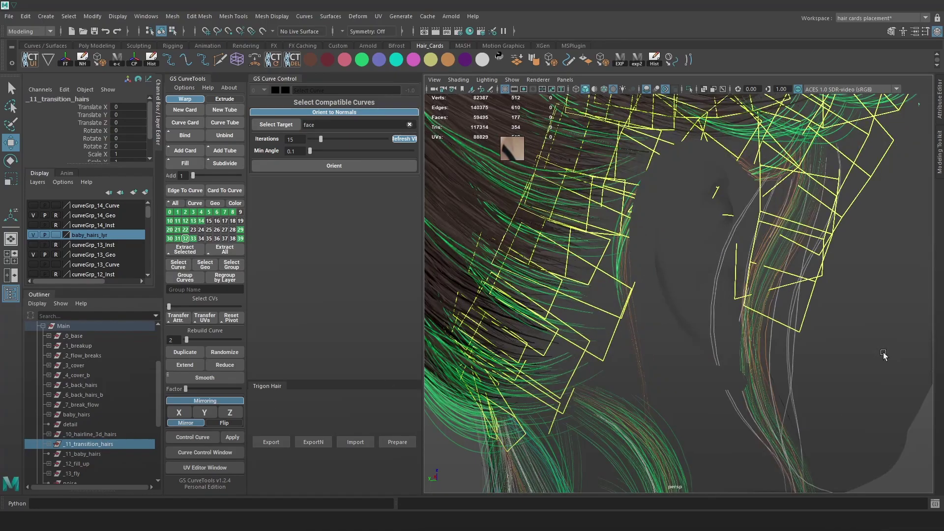
left_click(690, 89)
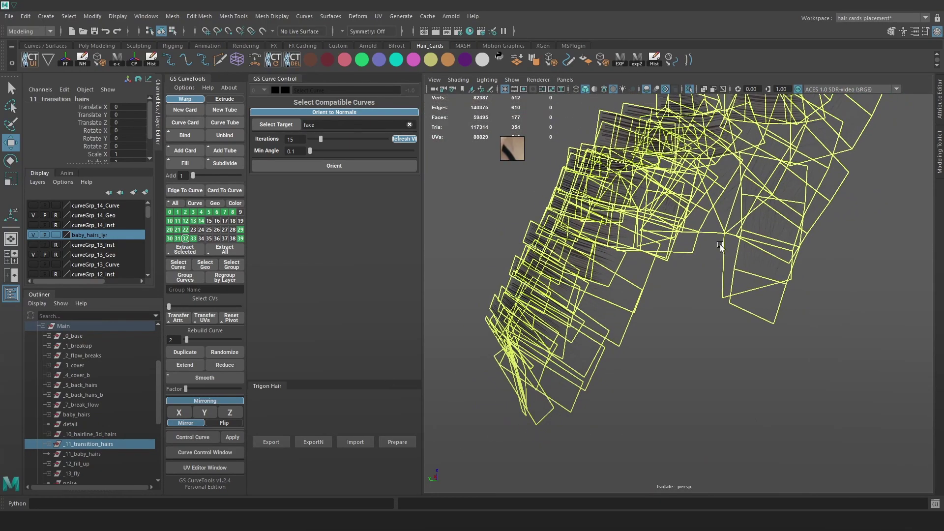
left_click(688, 308)
left_click_drag(689, 308, 672, 296, "alt")
left_click(688, 90)
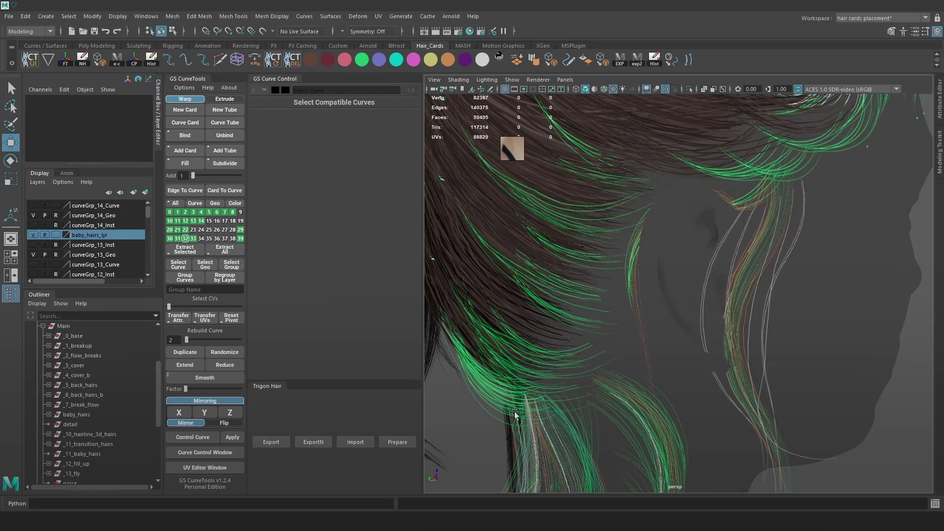
scroll(647, 329, "down", 5)
left_click_drag(647, 329, 631, 340, "alt")
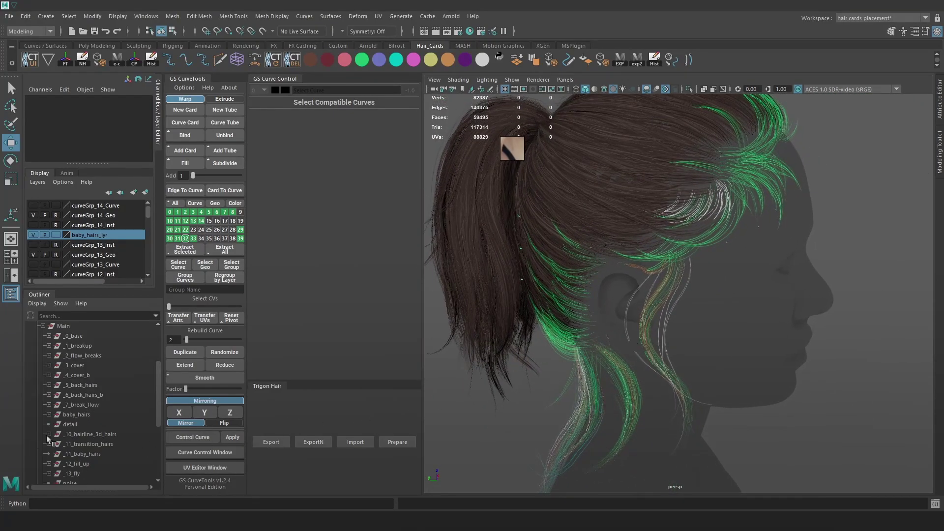
Copy the name of the _11_baby_hairs group and delete that group from Main.
left_click(33, 235)
left_click(89, 412)
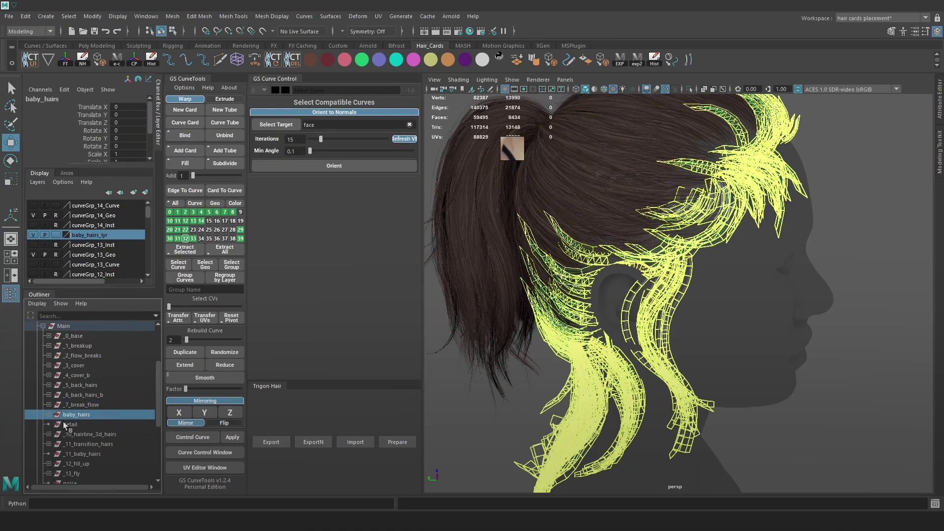
double_click(104, 454)
key("ctrl+c")
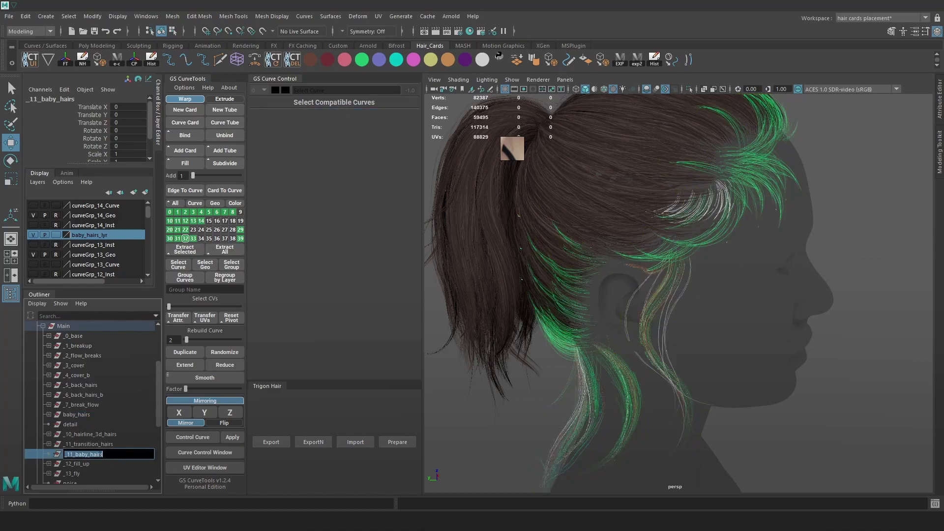
key("Return")
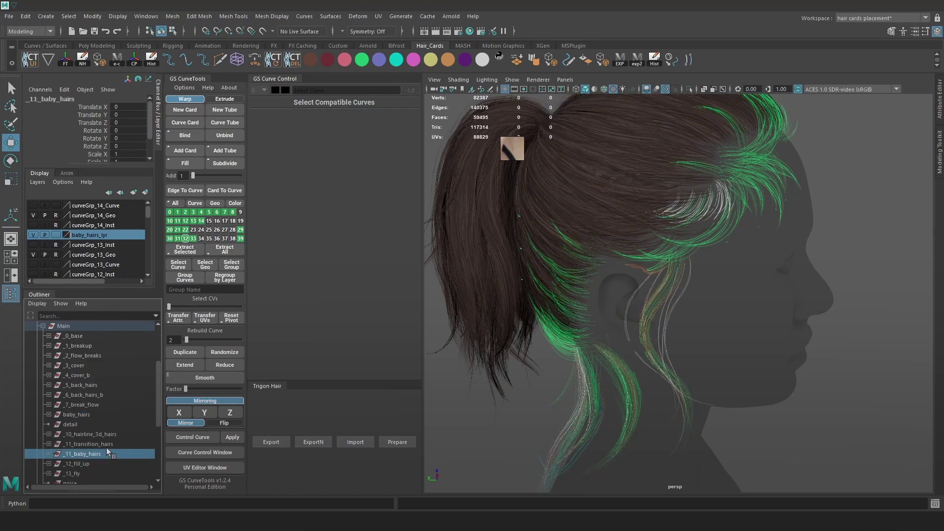
key("Delete")
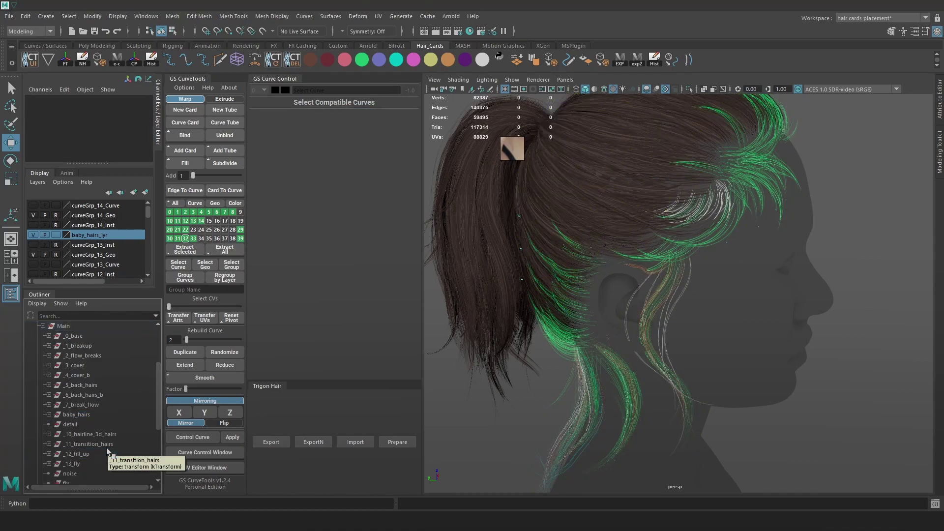
Rename the baby_hairs group as _11_baby_hairs.
double_click(100, 415)
key("ctrl+v")
key("Return")
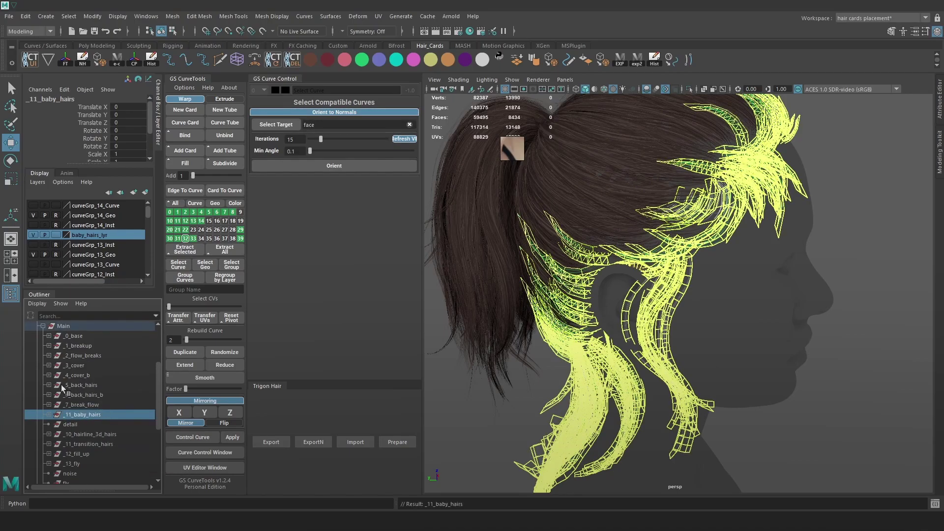
Isolate the _11_baby_hairs group and assign the existing Neutral material to its green hairline guide cards.
left_click(690, 89)
left_click(811, 273)
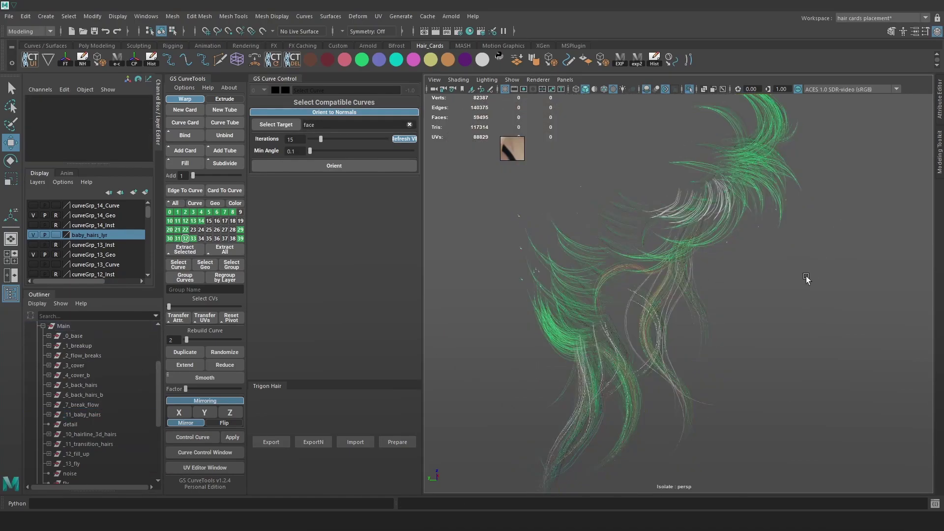
left_click_drag(730, 162, 836, 261)
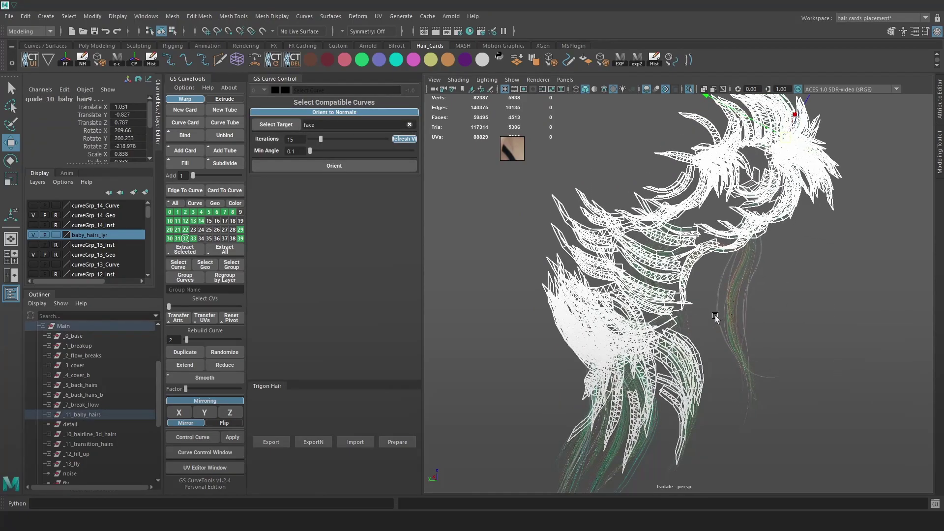
scroll(715, 315, "up", 2)
key("space")
left_click(687, 417)
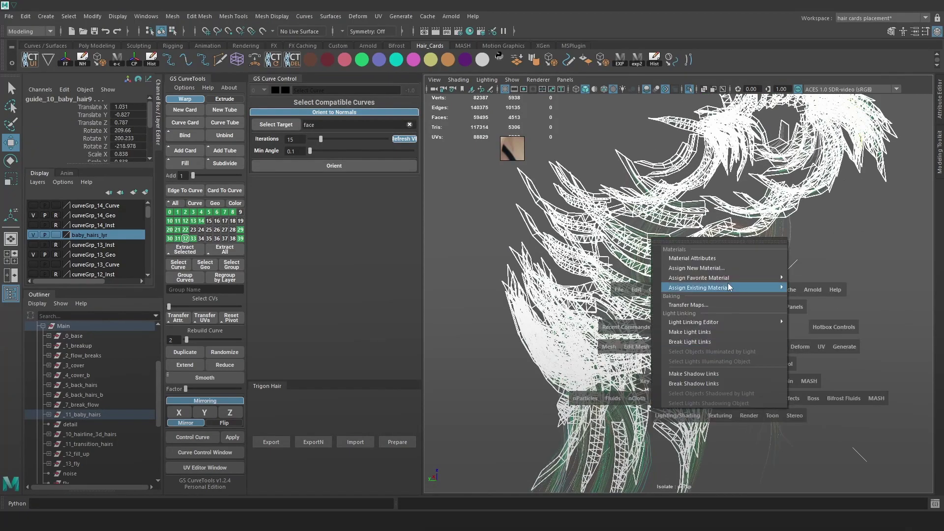
mouse_move(728, 284)
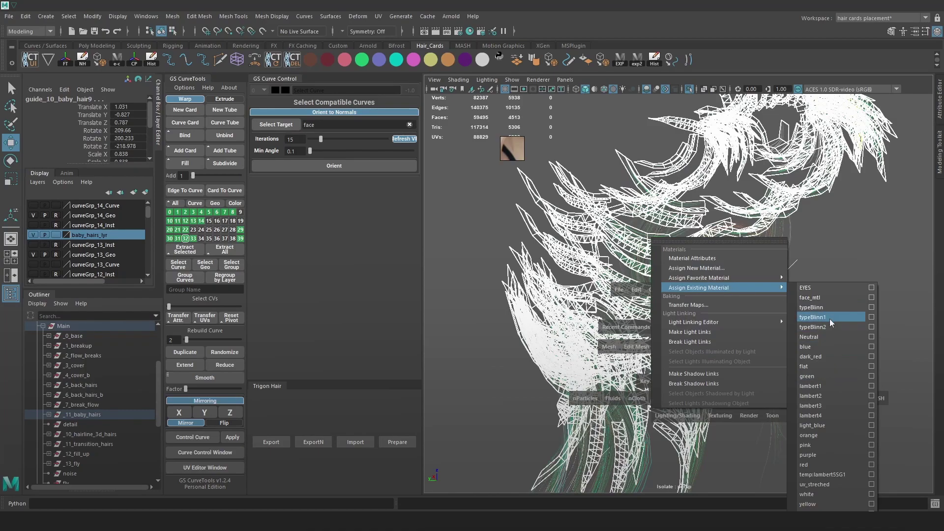
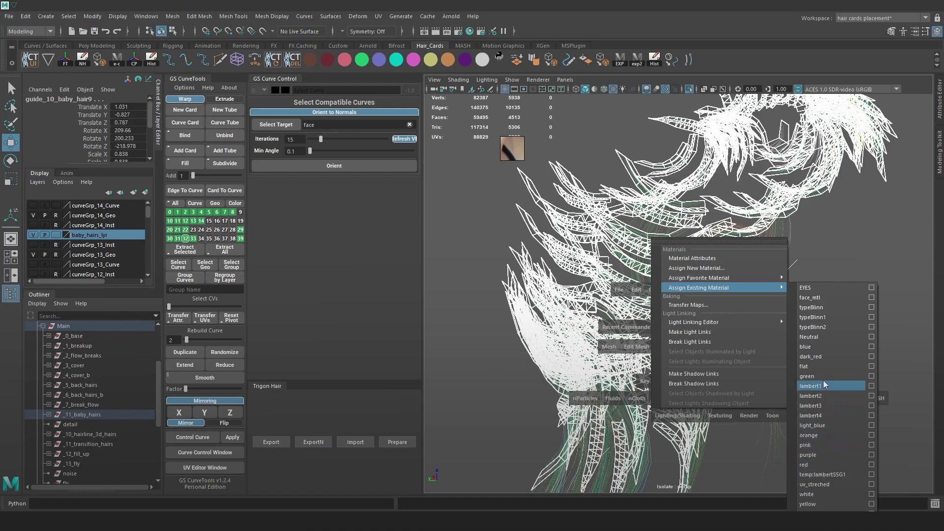
left_click(820, 337)
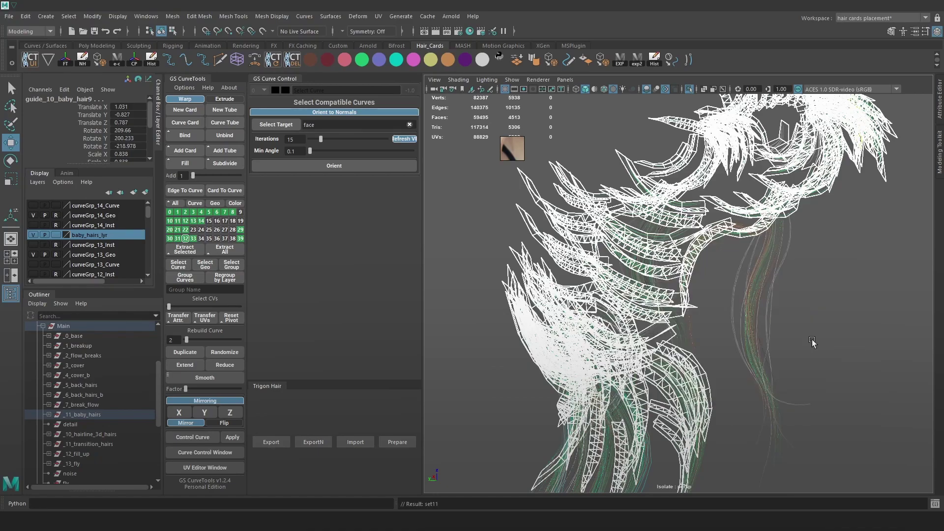
left_click(817, 336)
left_click_drag(811, 320, 770, 286, "alt")
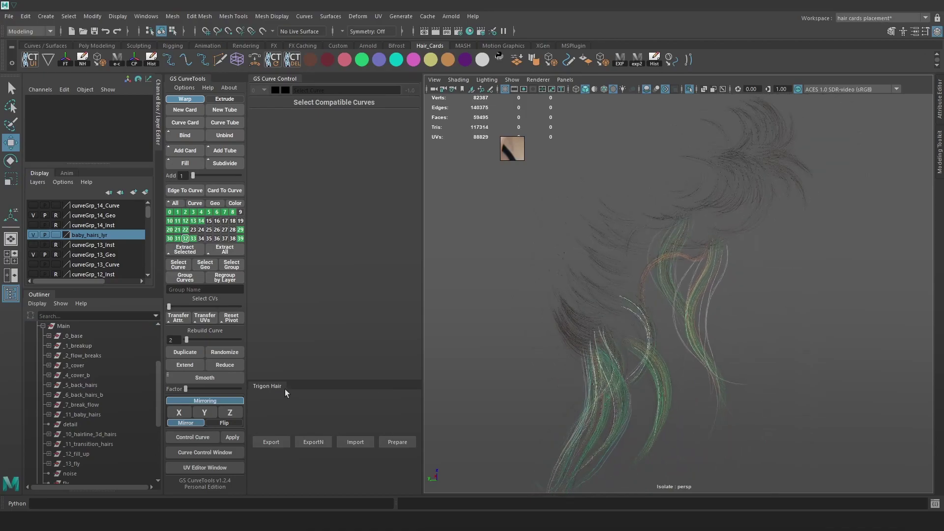
Hide the hairline guide cards, switch card layer 11 to curve display and leave the isolated view.
left_click_drag(834, 408, 570, 144)
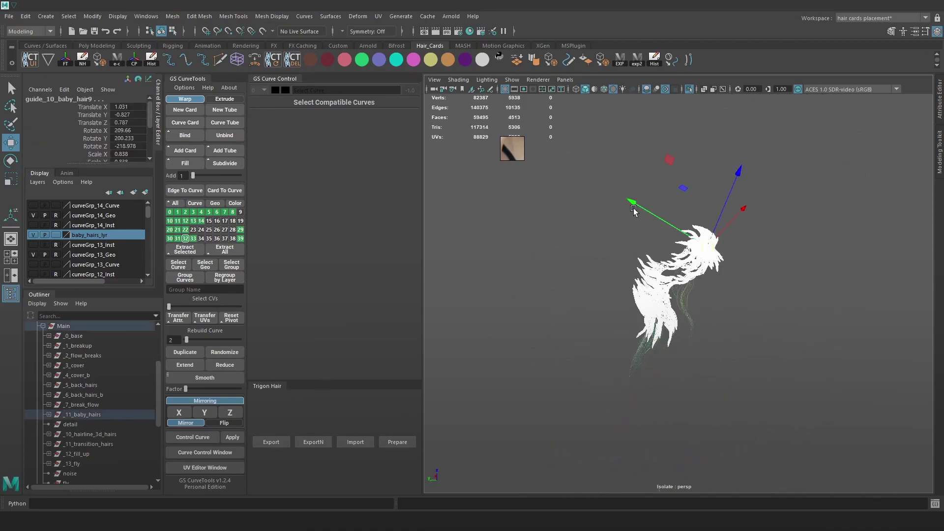
key("ctrl+h")
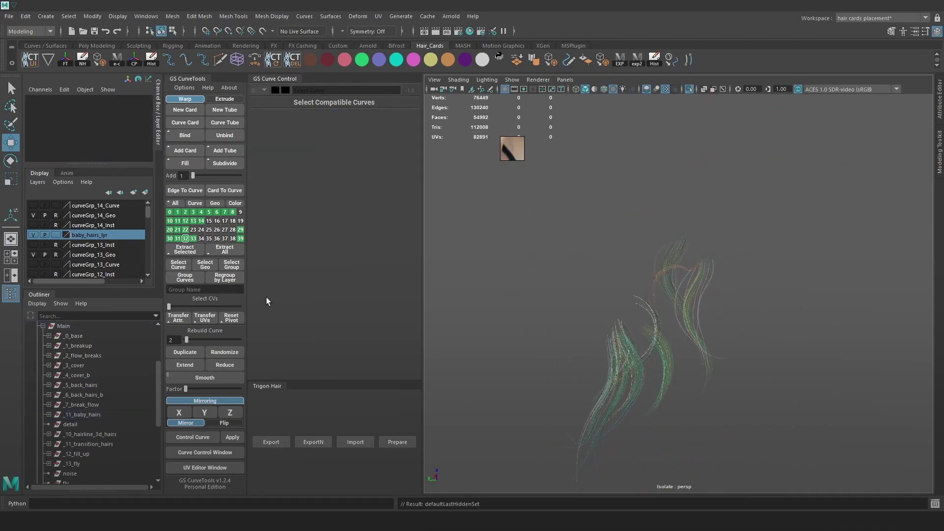
left_click(178, 221)
scroll(674, 290, "up", 3)
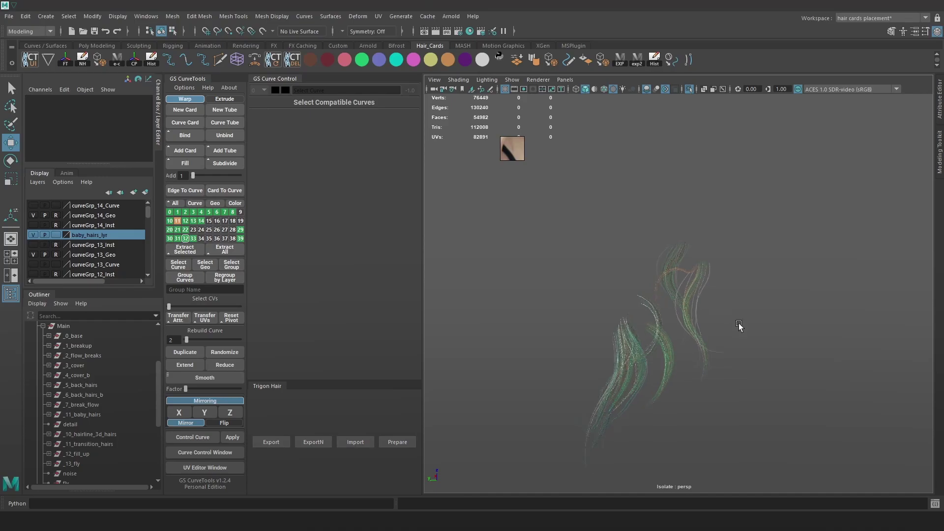
left_click(690, 90)
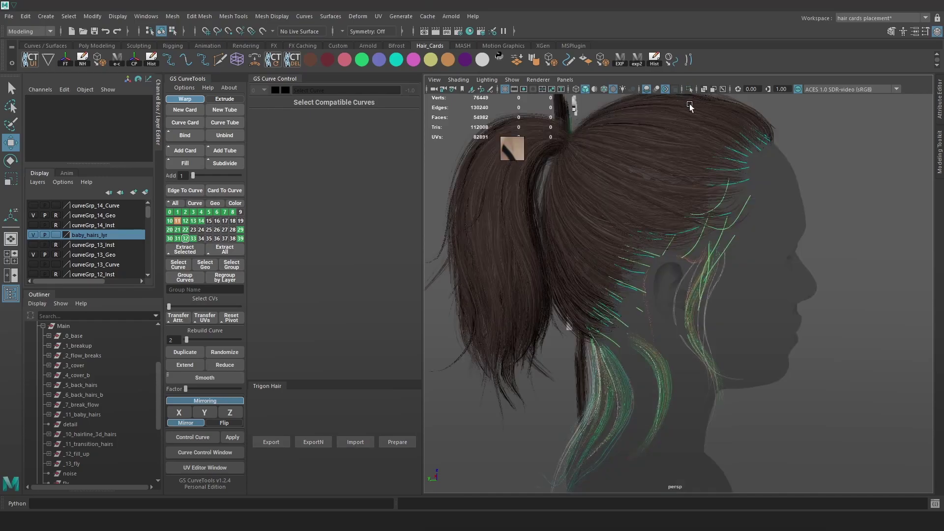
Isolate the _11_baby_hairs group to view its visible strands, and return to the full scene around the ear.
left_click(102, 414)
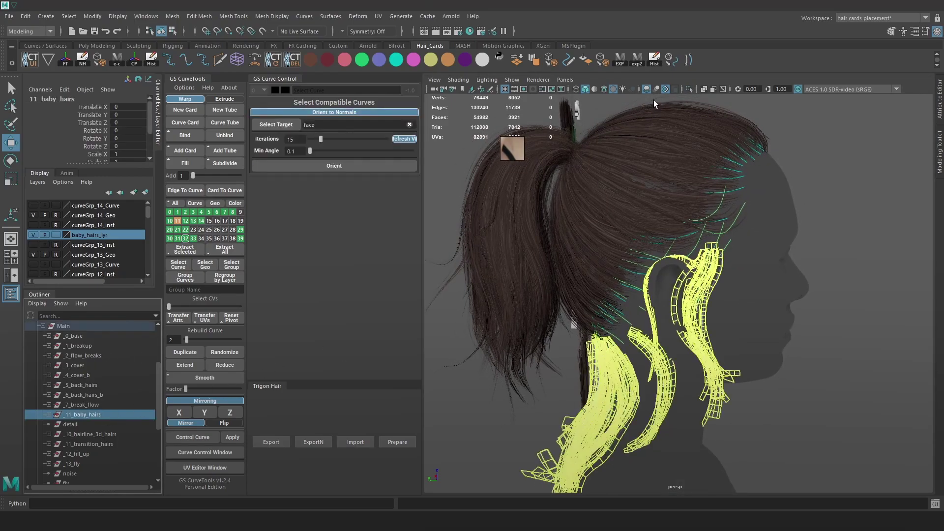
left_click(690, 90)
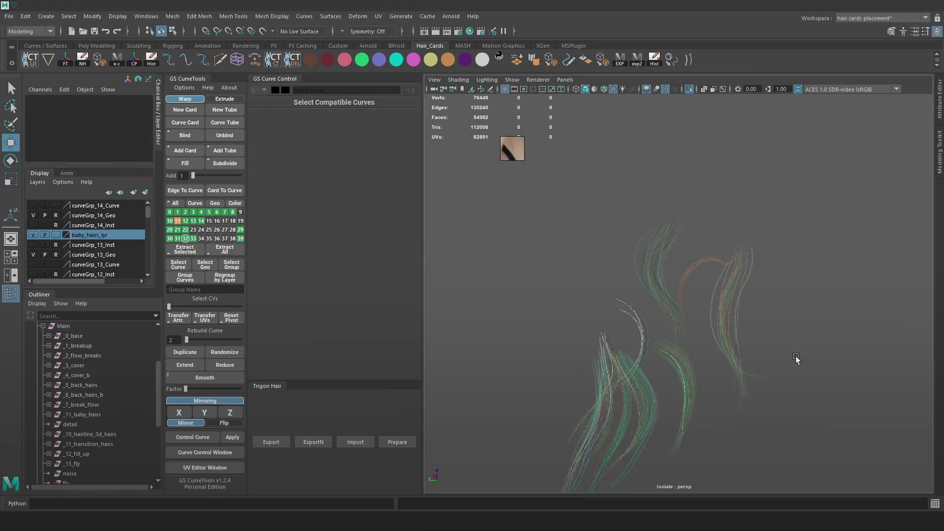
left_click(690, 90)
key("alt+1")
key("alt+1")
key("alt+1")
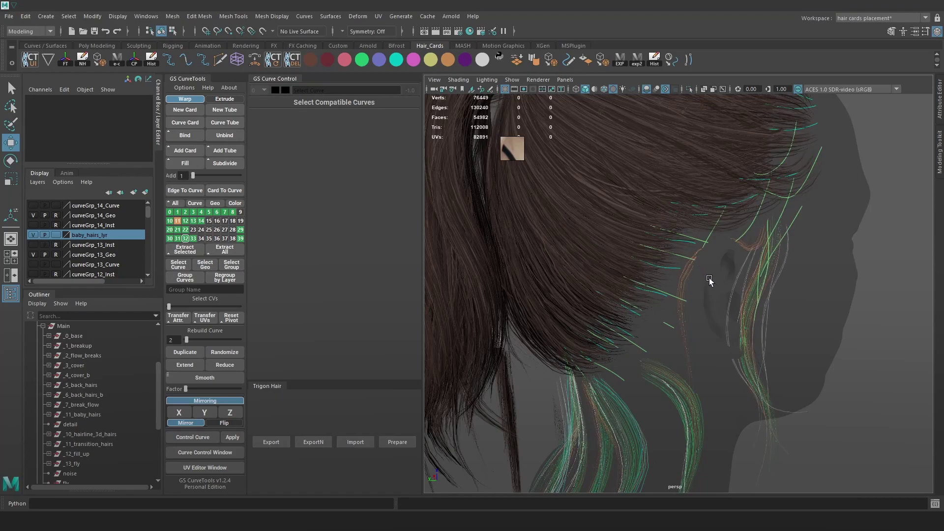
middle_click_drag(705, 311, 701, 299, "alt")
Expand _11_baby_hairs, select its Individual_hairs subgroup and expand it down to the contents of warpCard749.
left_click(49, 415)
left_click(89, 425)
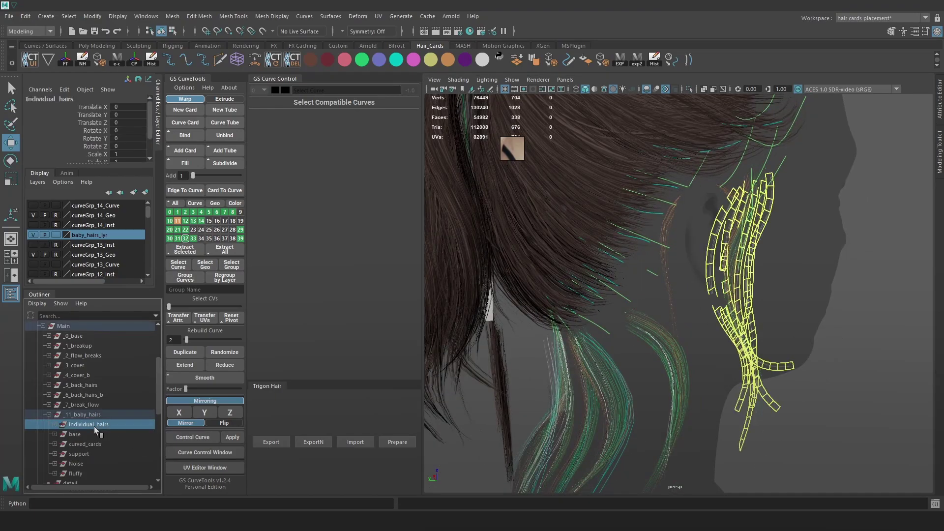
left_click(54, 425)
left_click(61, 434)
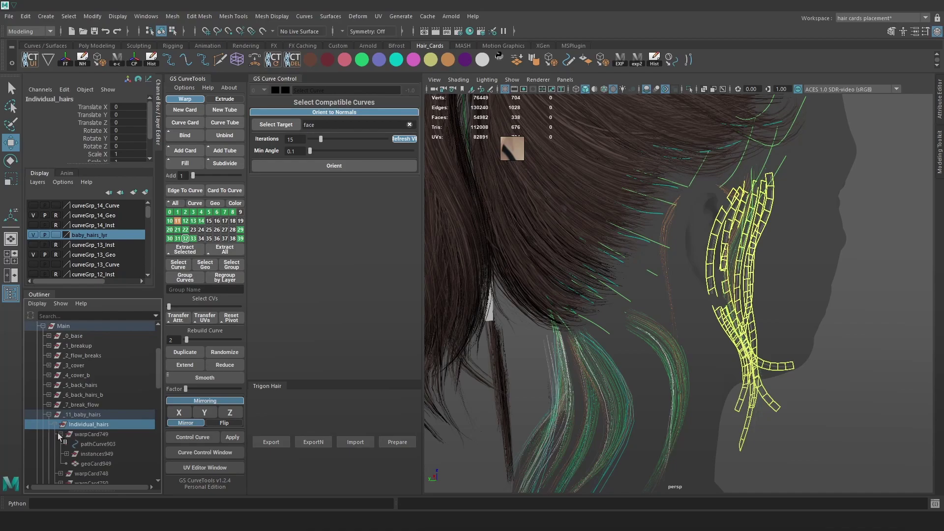
Select warpCard749's path curve, try to move it, and undo each attempt.
left_click(99, 444)
right_click_drag(741, 216, 700, 243)
right_click_drag(745, 287, 807, 336, "alt")
left_click_drag(706, 427, 606, 341)
key("ctrl+z")
right_click_drag(710, 312, 796, 346, "alt")
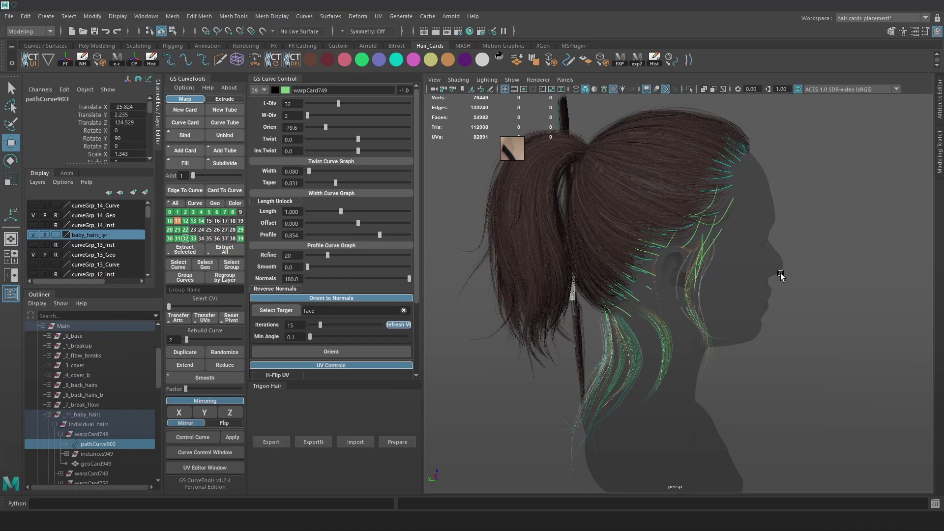
right_click_drag(735, 310, 680, 337, "alt")
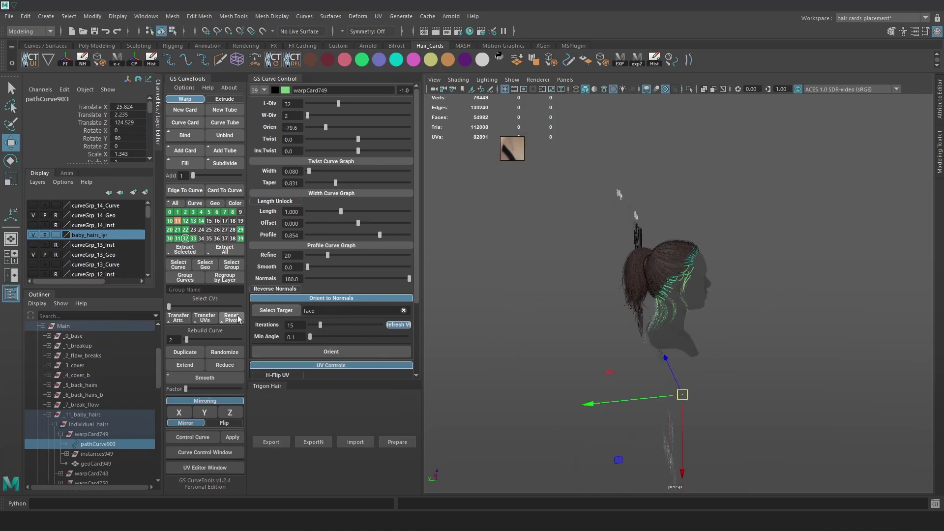
key("w")
left_click_drag(784, 330, 743, 327)
right_click_drag(513, 347, 637, 397, "alt")
left_click_drag(541, 418, 594, 243)
key("ctrl+z")
Select geoCard949 and then the Individual_hairs group to examine where their cards sit around the head and hair sheet.
left_click(101, 463)
left_click_drag(686, 315, 755, 322, "alt")
right_click_drag(755, 322, 536, 211, "alt")
right_click_drag(739, 343, 894, 428, "alt")
left_click_drag(894, 428, 726, 384, "alt")
left_click(105, 425)
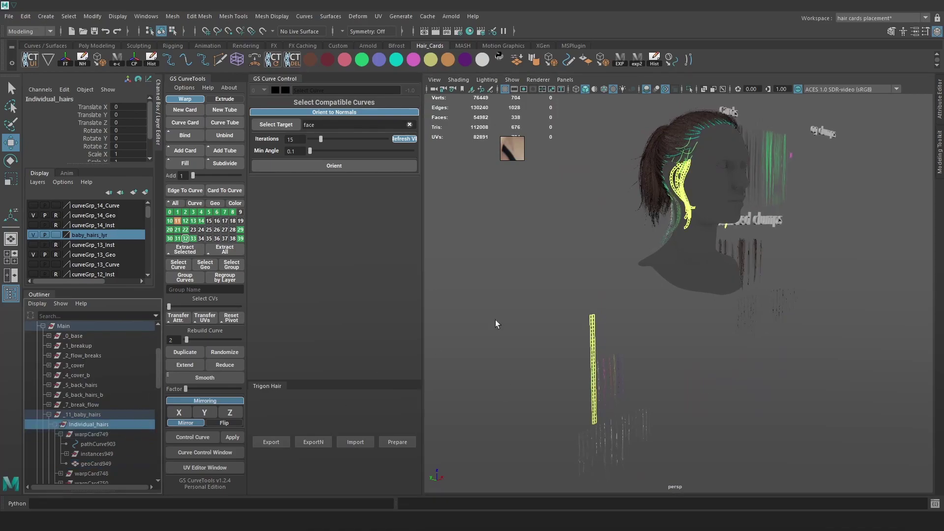
Collapse warpCard749, expand warpCard750 and select its pathCurve904.
left_click(55, 425)
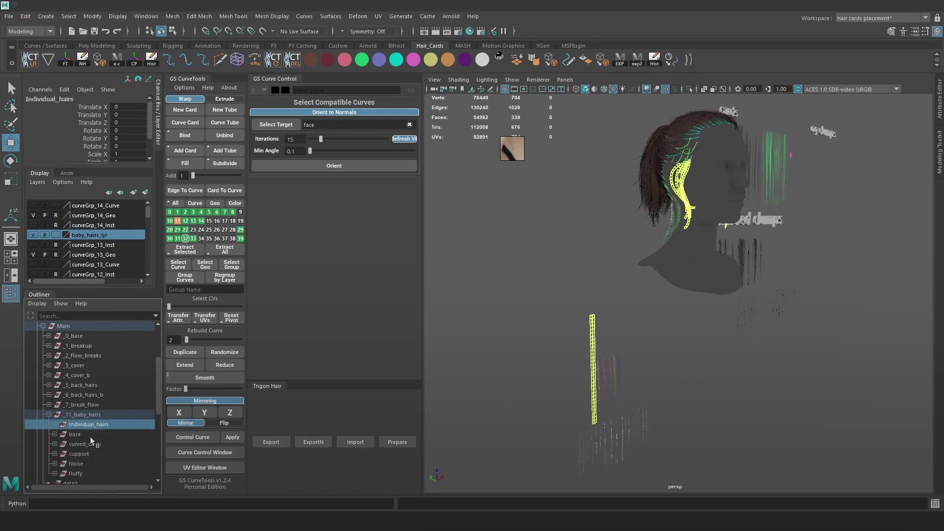
left_click(55, 425)
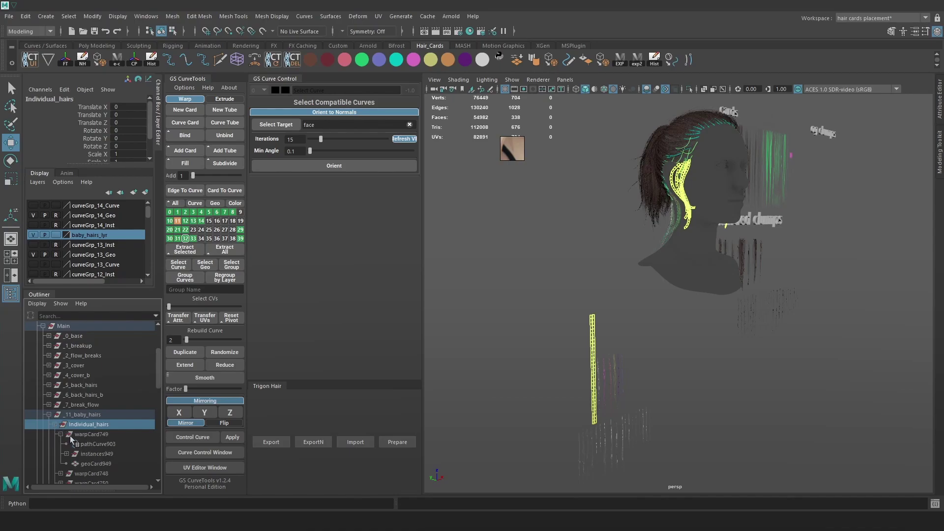
left_click(93, 442)
left_click(99, 454)
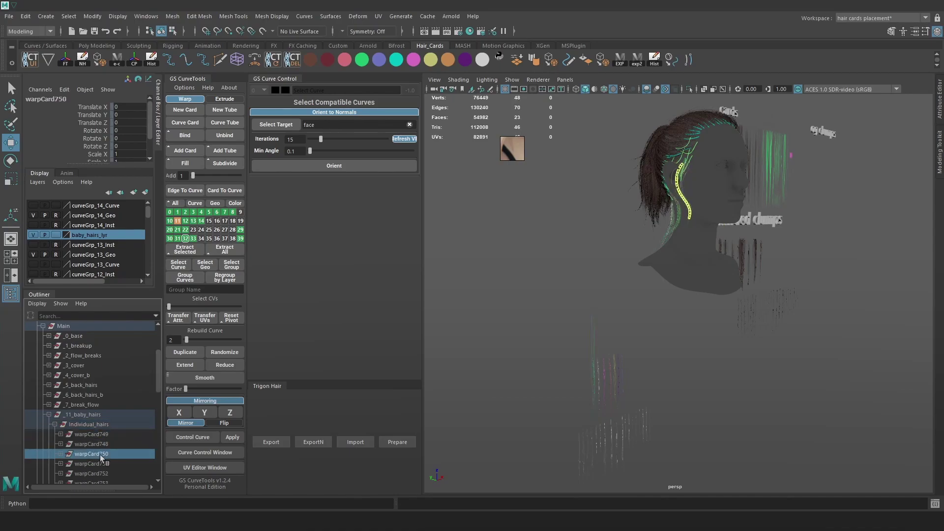
left_click(57, 453)
left_click(98, 464)
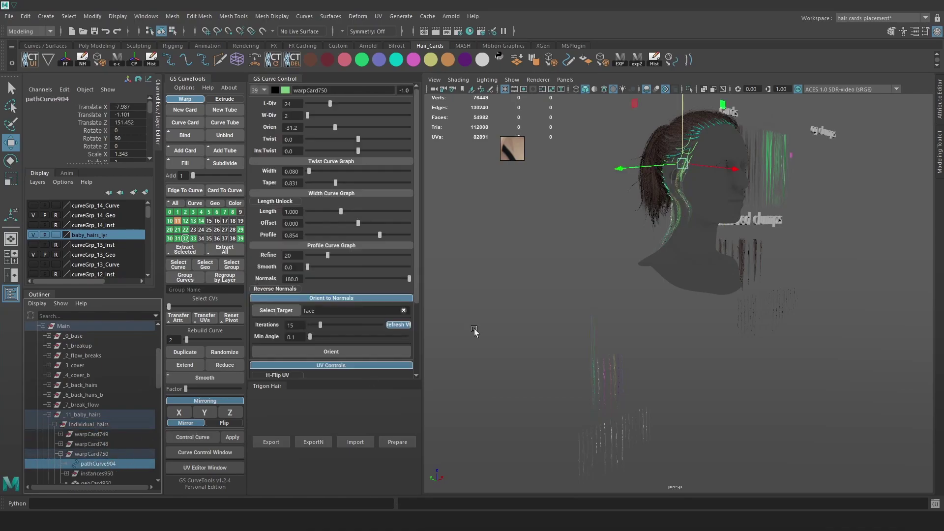
Try to move pathCurve904 beside the ear, undoing each attempt.
key("f")
right_click_drag(741, 280, 694, 236, "alt")
left_click_drag(677, 198, 613, 213)
key("ctrl+z")
right_click_drag(675, 237, 733, 275, "alt")
middle_click_drag(733, 276, 714, 313, "alt")
left_click_drag(657, 187, 631, 193)
key("ctrl+z")
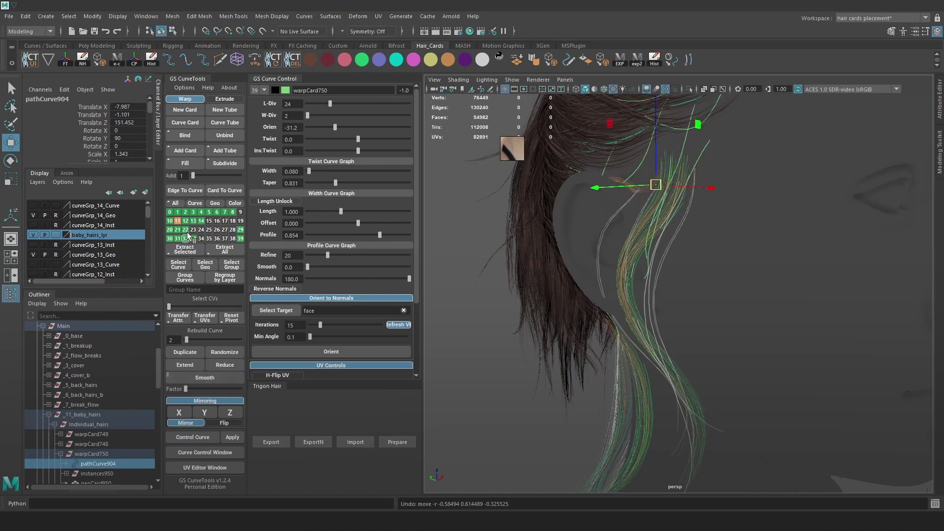
Toggle the curve visibility of card layer 11 to hide its path curves.
left_click(176, 221, "ctrl+alt")
left_click(176, 221, "ctrl+alt")
left_click(177, 222, "ctrl+alt")
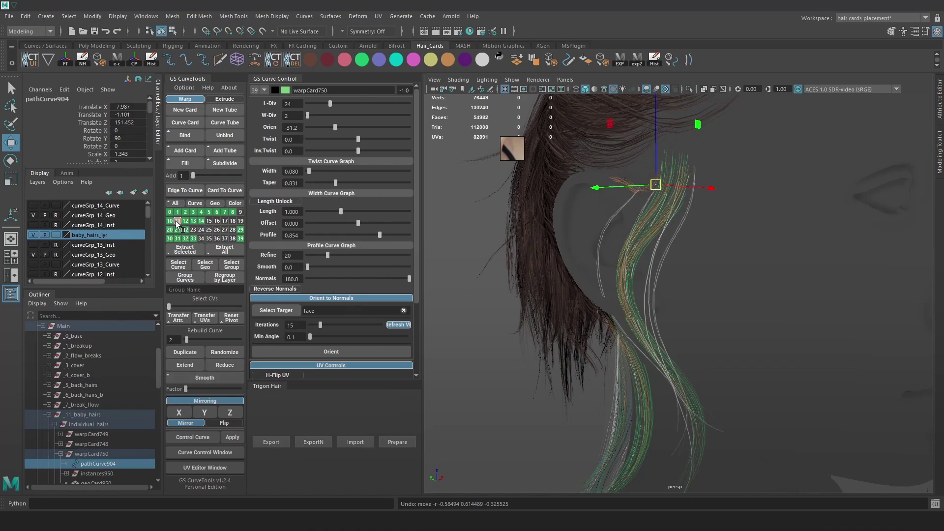
left_click(178, 221, "ctrl+alt")
left_click(177, 221, "ctrl+alt")
left_click(177, 222, "ctrl+alt")
right_click(177, 221)
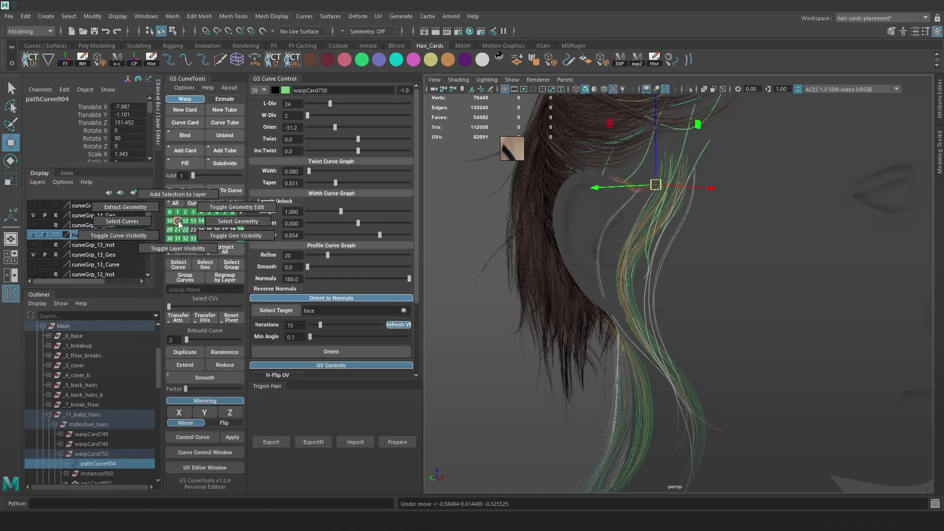
left_click(169, 230)
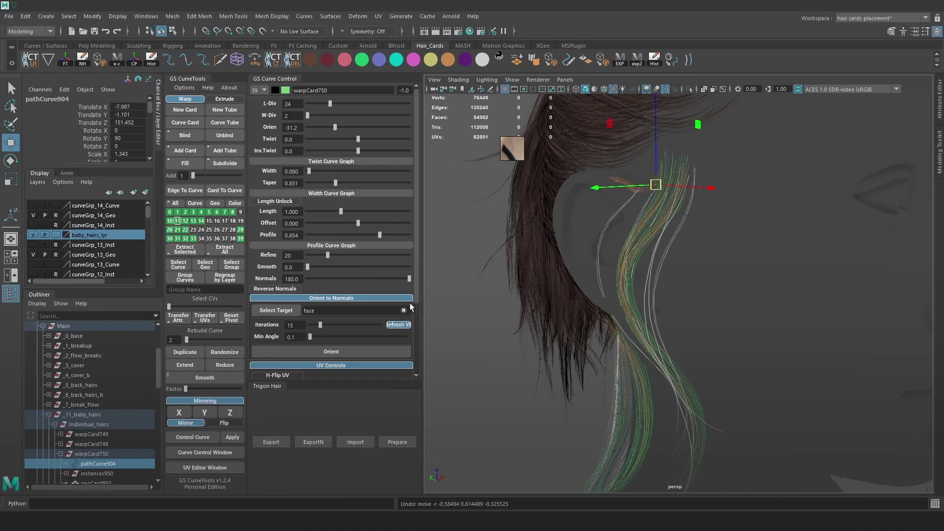
Select the _11_baby_hairs group and switch baby_hairs_lyr off and on to check its cards around the neck and ear.
left_click(82, 414)
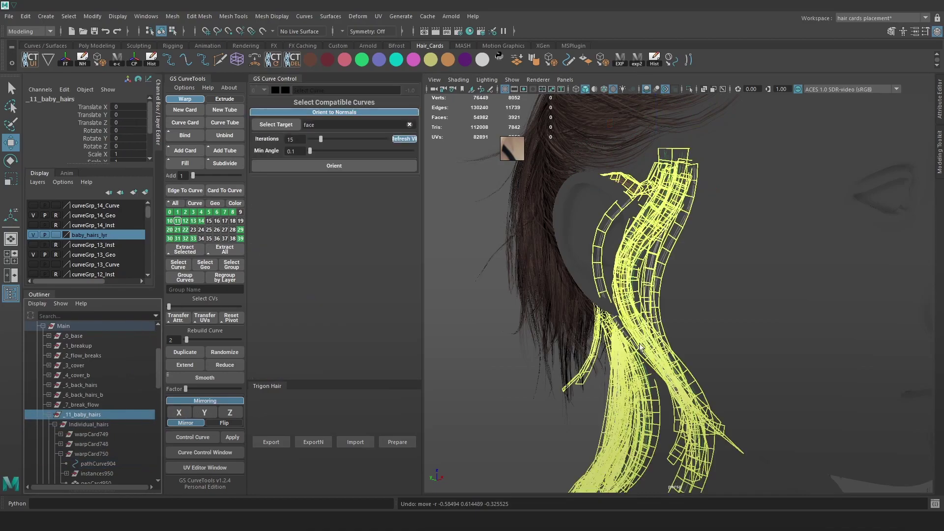
left_click_drag(743, 333, 827, 244, "alt")
scroll(118, 419, "down", 3)
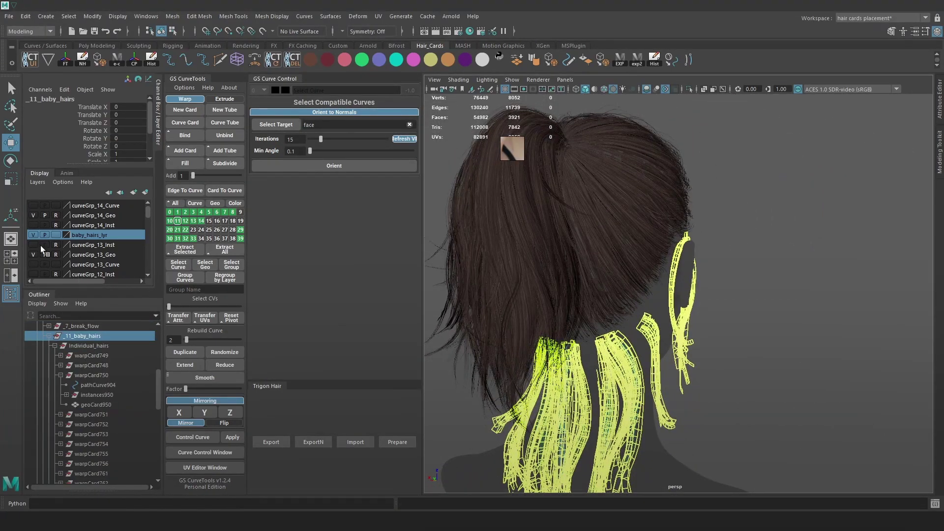
left_click(33, 235)
left_click(32, 235)
Undo the recent changes back to the isolated baby hair view with the hairline guide cards shown.
left_click_drag(737, 305, 720, 302, "alt")
key("ctrl+z")
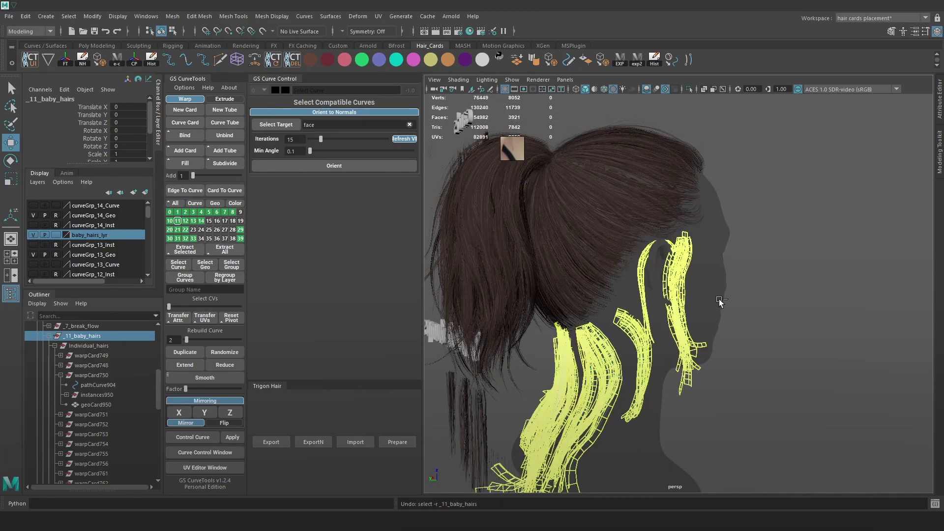
key("ctrl+z")
key("ctrl+z")
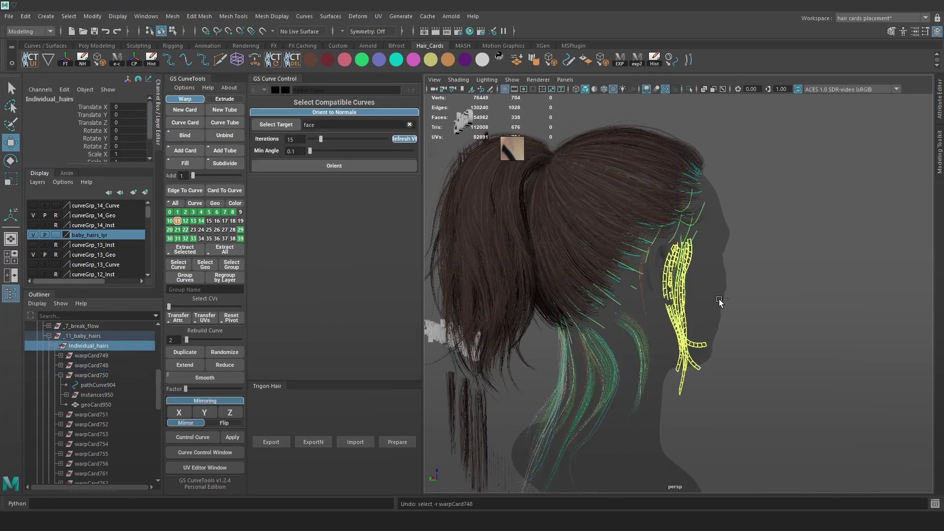
key("ctrl+z")
key("ctrl+z")
key("ctrl+z")
key("ctrl+z")
key("ctrl+z")
key("ctrl+z")
key("ctrl+z")
key("ctrl+z")
key("ctrl+z")
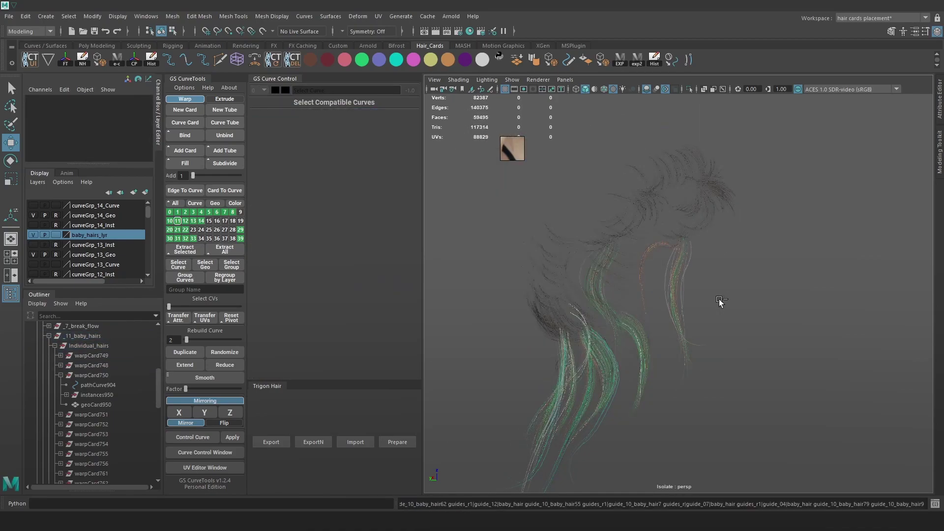
Check the contents of Individual_hairs, _11_baby_hairs and pathCurve904 in isolation, and return to the full scene.
left_click(99, 345)
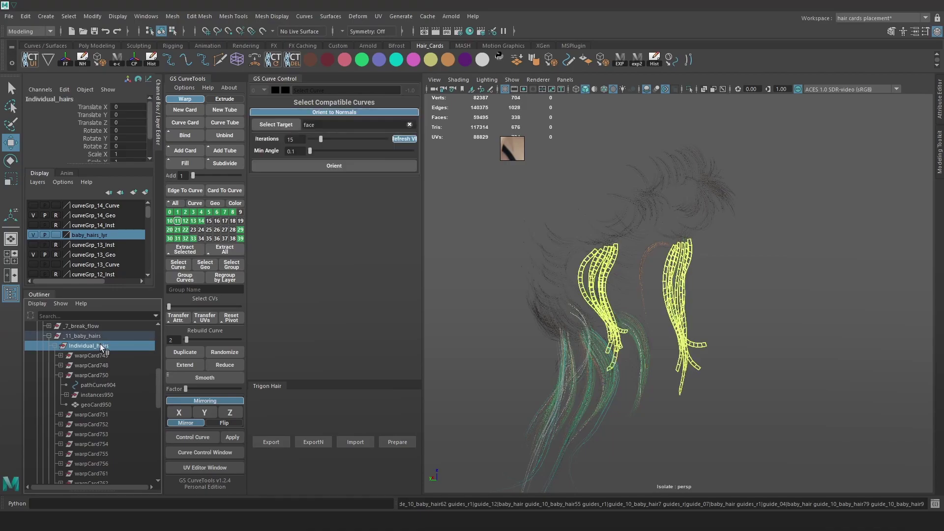
left_click(85, 337)
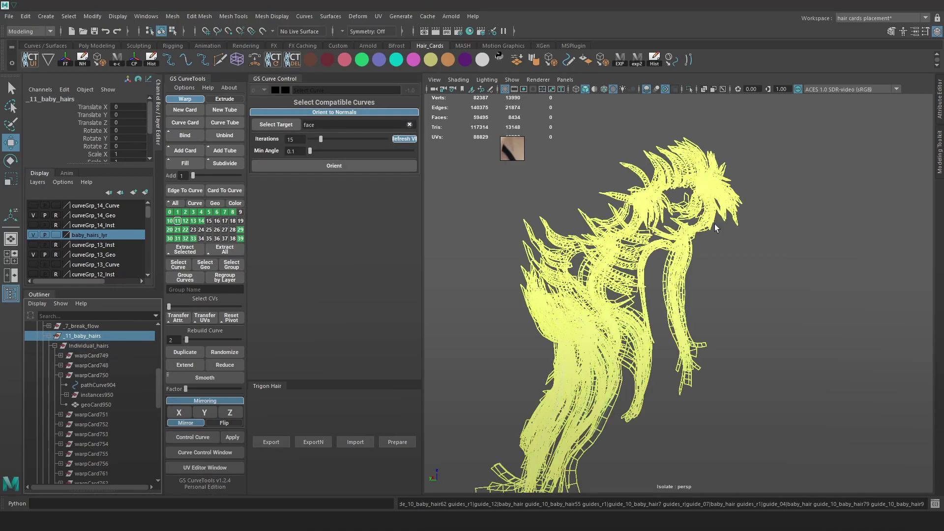
left_click(793, 279)
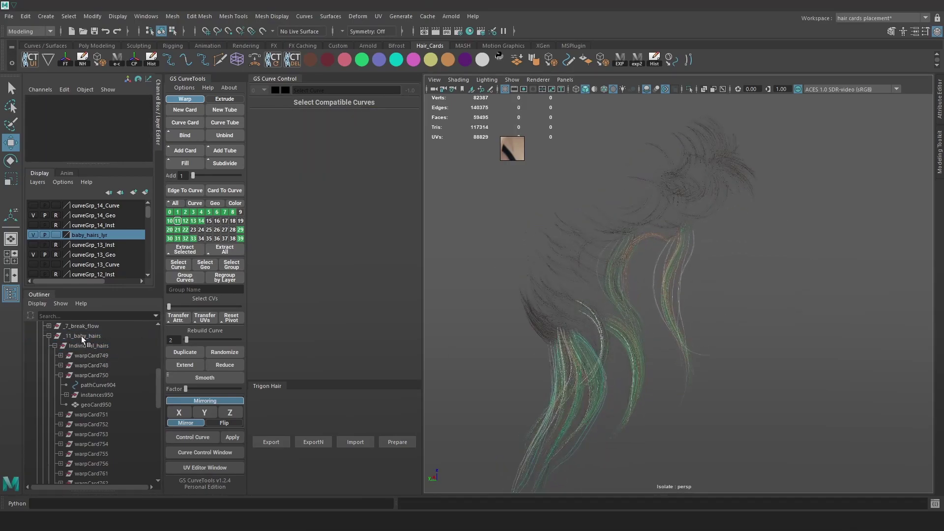
left_click(99, 385)
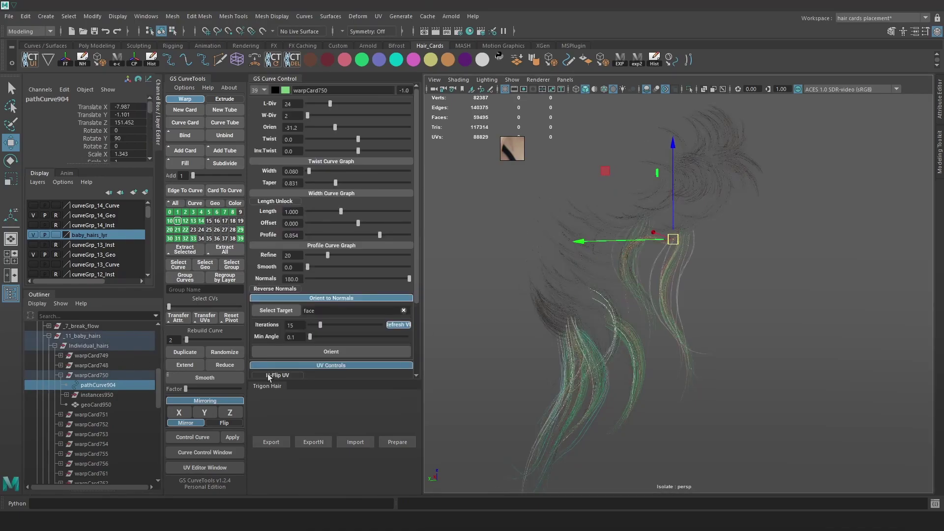
left_click_drag(672, 307, 654, 313, "alt")
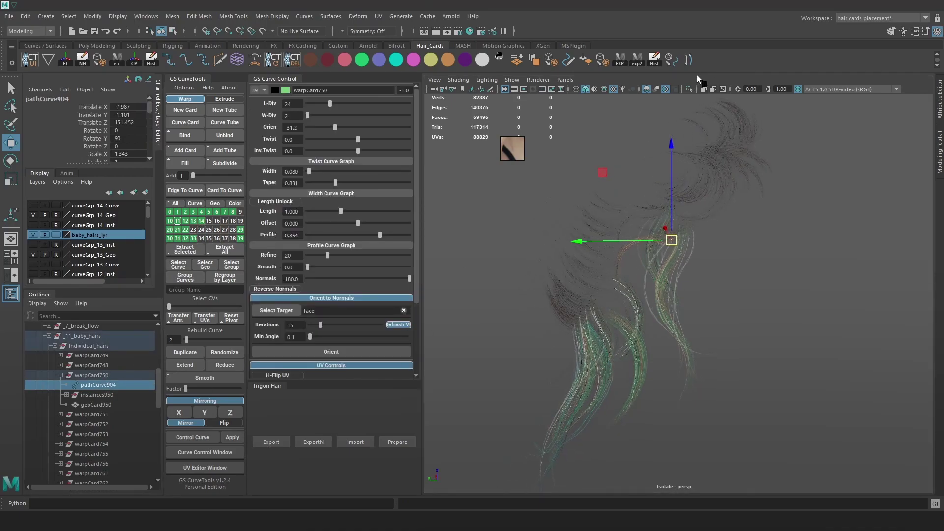
left_click(689, 90)
Clear the selection and examine the baby hairs on the full head from the side and three-quarter views.
left_click_drag(834, 284, 891, 257, "alt")
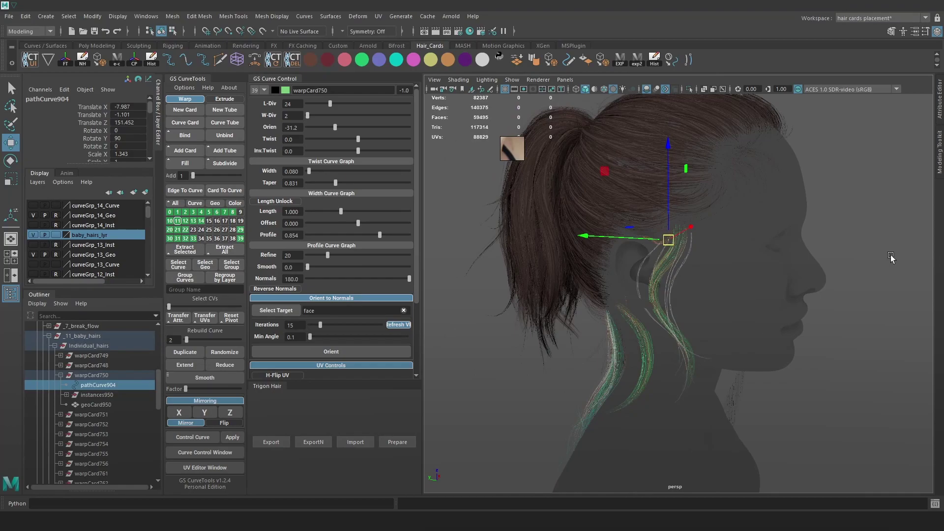
left_click(892, 257)
right_click_drag(892, 257, 783, 291, "alt")
left_click_drag(782, 290, 807, 290, "alt")
right_click_drag(807, 290, 717, 258, "alt")
left_click_drag(717, 258, 696, 263, "alt")
right_click_drag(696, 262, 851, 319, "alt")
left_click_drag(652, 277, 624, 283, "alt")
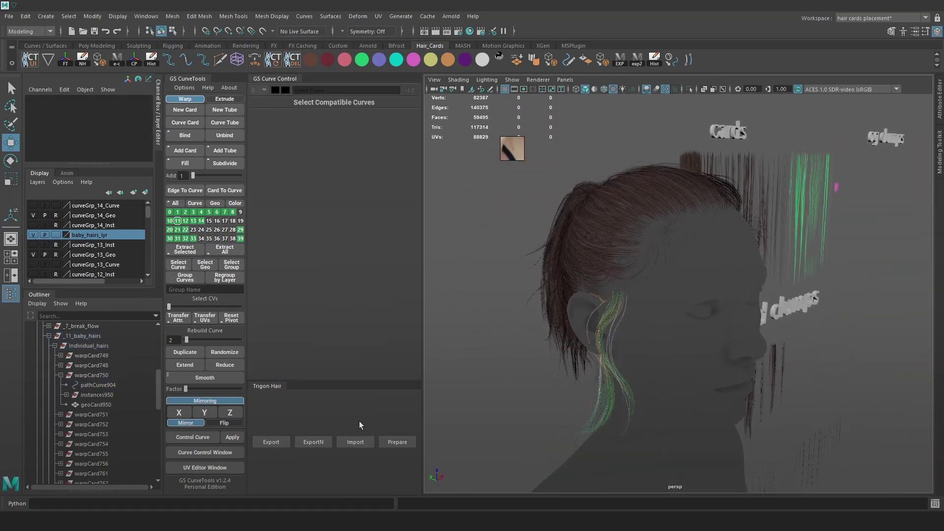
middle_click_drag(506, 380, 494, 378, "alt")
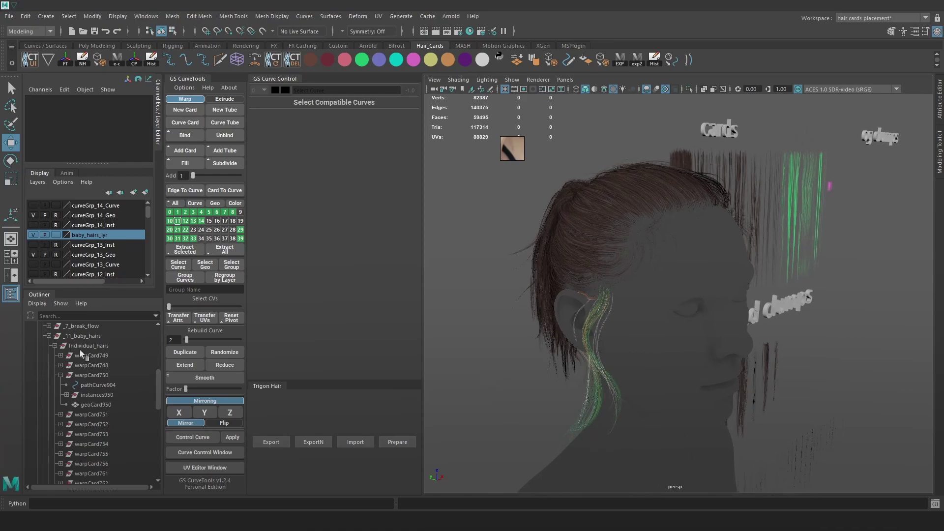
Collapse the Hair group and import Main_noisy_hairs.mel from the Created_Curves folder in File Explorer into the scene.
scroll(46, 380, "up", 5)
left_click(37, 395)
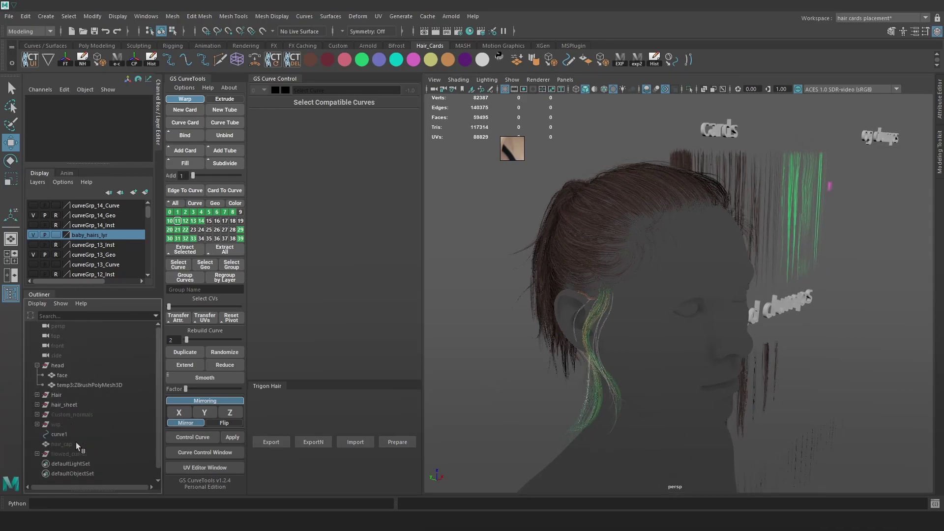
left_click(65, 454)
scroll(463, 360, "down", 3)
middle_click_drag(529, 375, 516, 352, "alt")
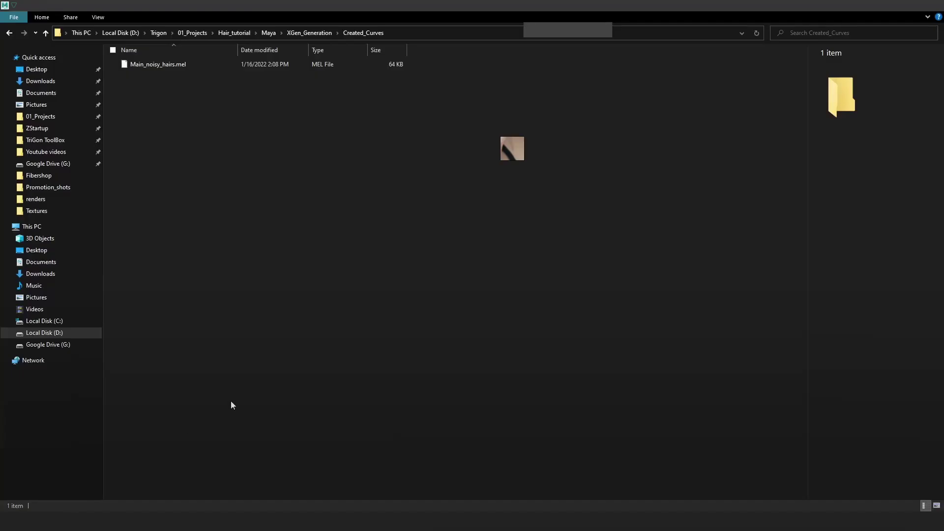
left_click_drag(272, 12, 651, 171)
left_click_drag(677, 231, 472, 252)
left_click(918, 171)
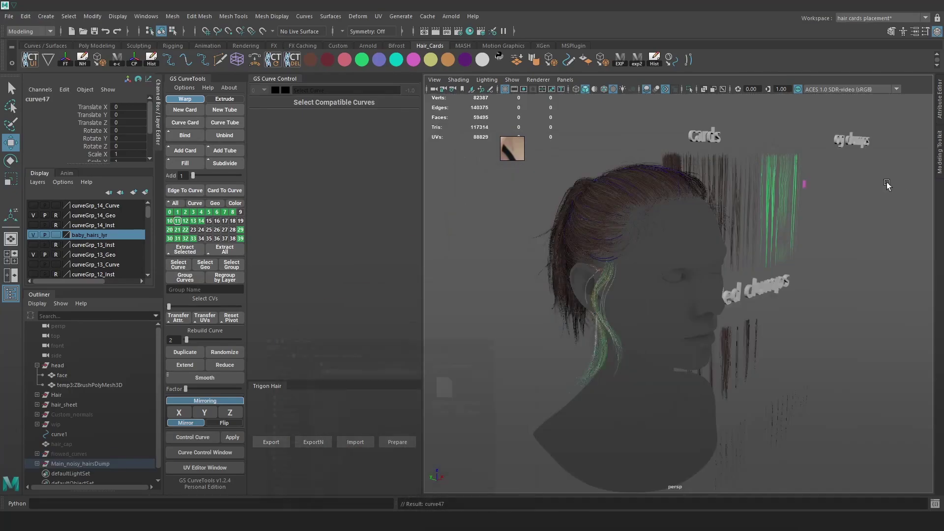
Select the imported Main_noisy_hairsDump group and inspect its curves over the hairstyle.
left_click_drag(597, 218, 812, 211, "alt")
left_click(79, 464)
left_click_drag(769, 266, 526, 253, "alt")
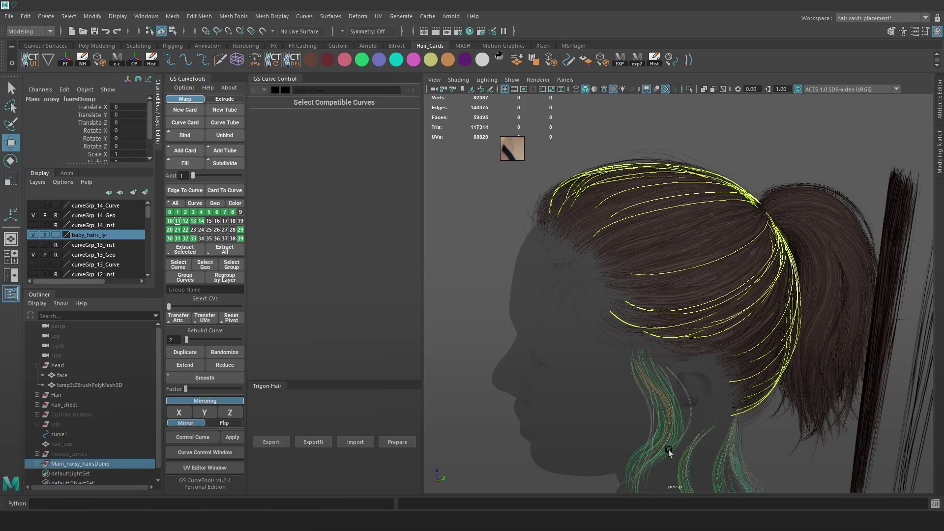
Expand Main_noisy_hairsDump, select its curves from curve5 to curve47 and isolate them.
left_click(37, 464)
scroll(60, 455, "down", 2)
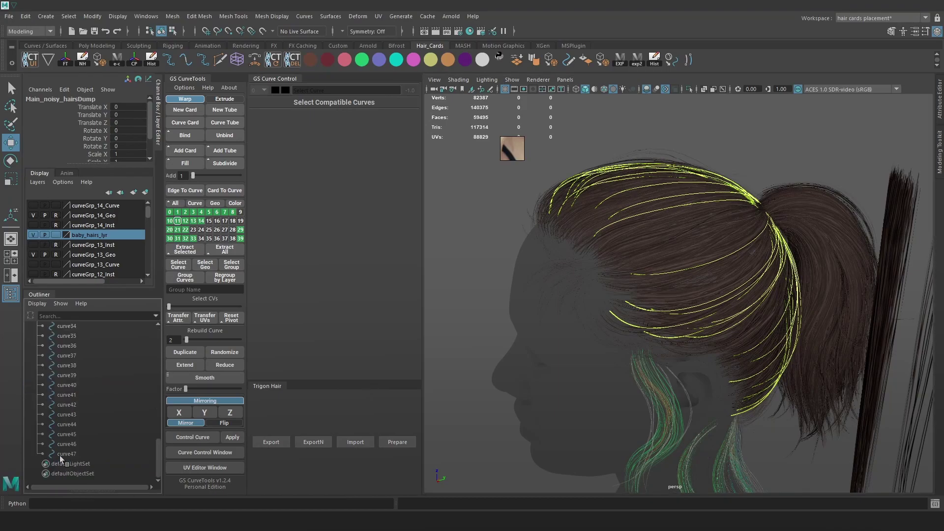
left_click(87, 454)
scroll(89, 403, "up", 3)
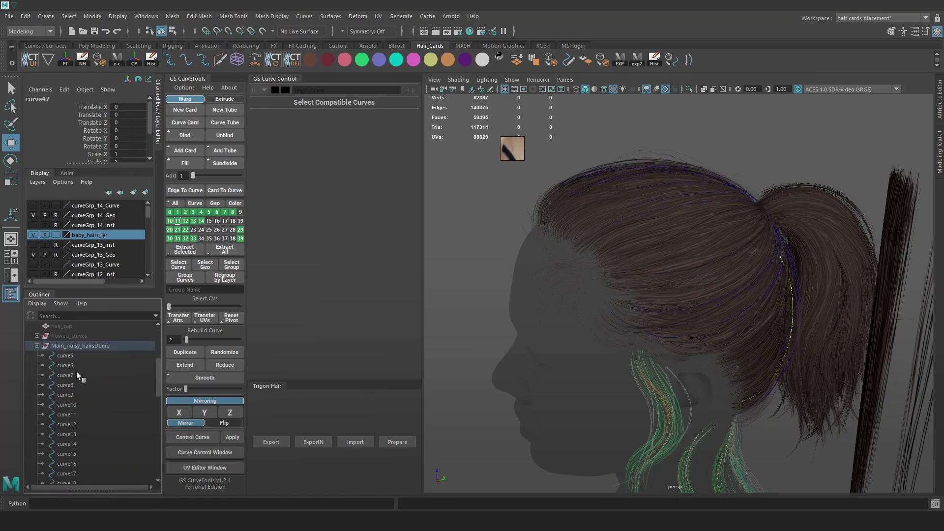
left_click(75, 355, "shift")
left_click(690, 88)
Select individual imported curves on the sides and back to examine their shape and flow from several angles.
left_click_drag(731, 223, 707, 228, "alt")
left_click(629, 302)
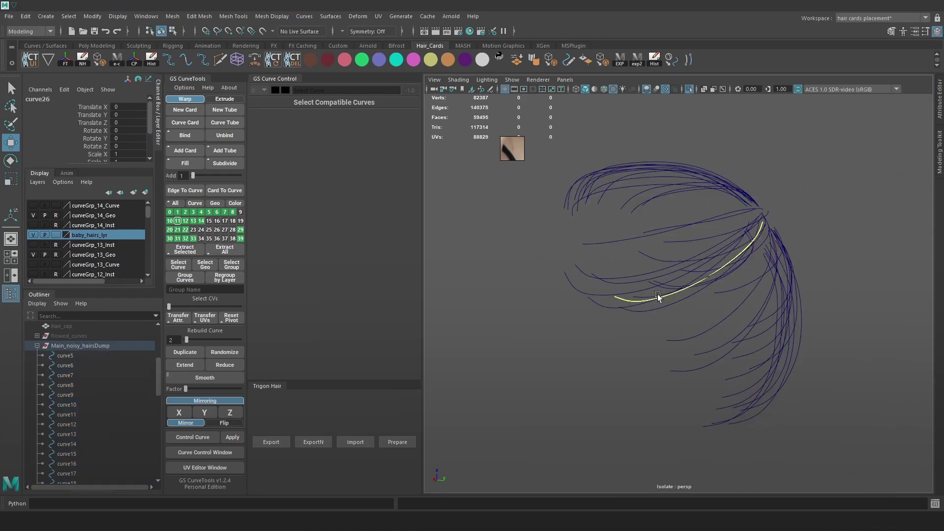
left_click(657, 294)
left_click_drag(649, 291, 687, 386, "alt")
left_click(684, 388)
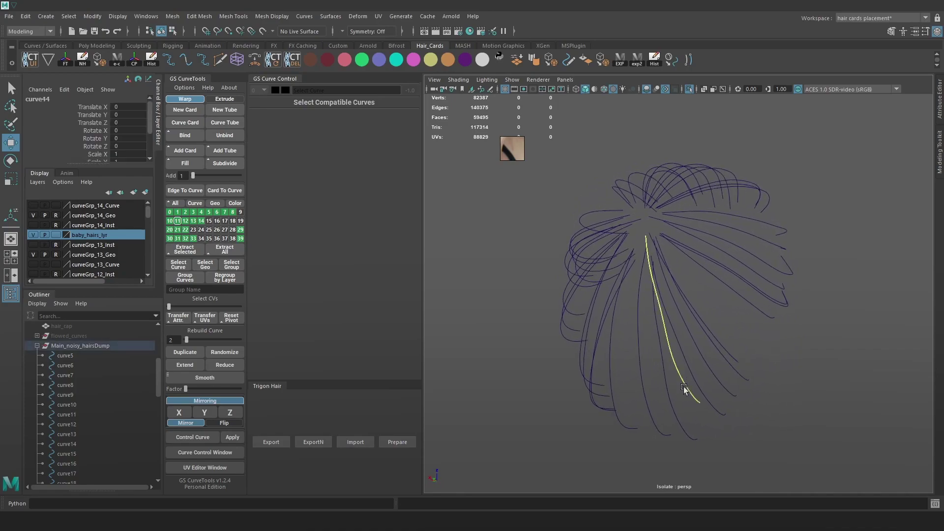
left_click(709, 363)
left_click_drag(707, 363, 760, 326, "alt")
left_click(761, 326)
left_click(760, 321)
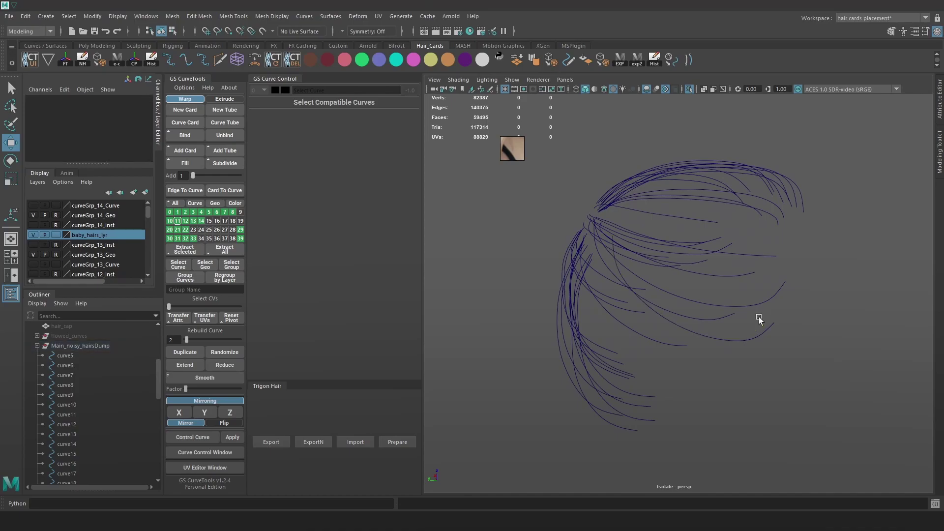
Show one side curve's control vertices, select its ponytail end with a soft selection falloff, and return to object selection.
left_click(724, 339)
right_click_drag(818, 258, 747, 256)
left_click_drag(640, 270, 625, 248, "alt")
left_click_drag(633, 218, 689, 252)
key("b")
left_click_drag(608, 246, 594, 286)
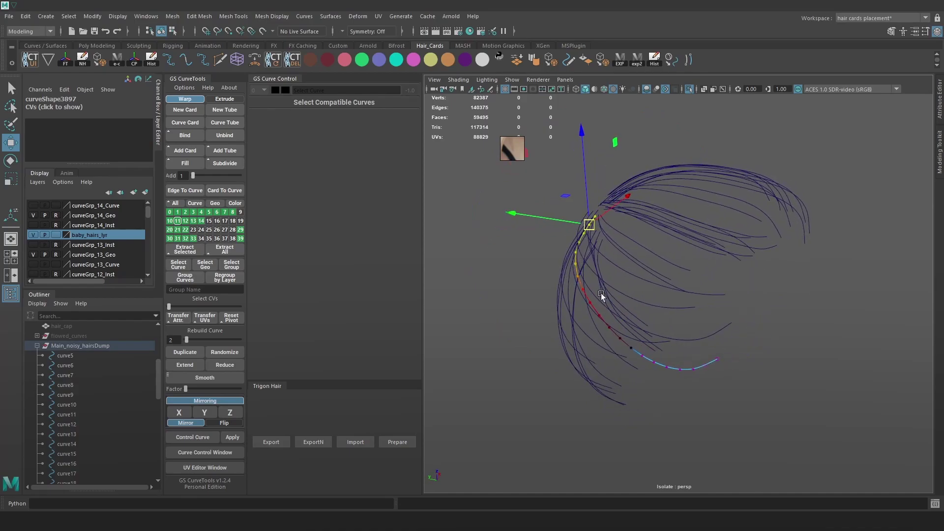
left_click_drag(615, 322, 728, 278, "alt")
right_click_drag(618, 280, 772, 210)
Select several back-of-head curves together, including curve7, curve9 and curve10.
left_click(780, 257)
left_click_drag(780, 256, 727, 259, "alt")
left_click_drag(751, 314, 645, 278, "alt")
left_click(717, 308)
left_click(662, 281, "shift")
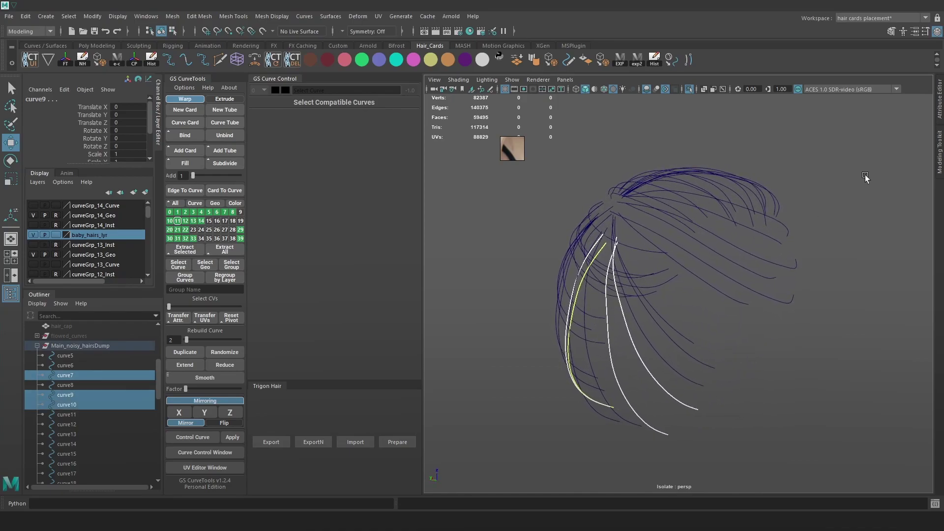
Select all the isolated noisy hair curves and set their Rebuild Curve value to 4.
left_click_drag(708, 303, 816, 315, "alt")
left_click(855, 418)
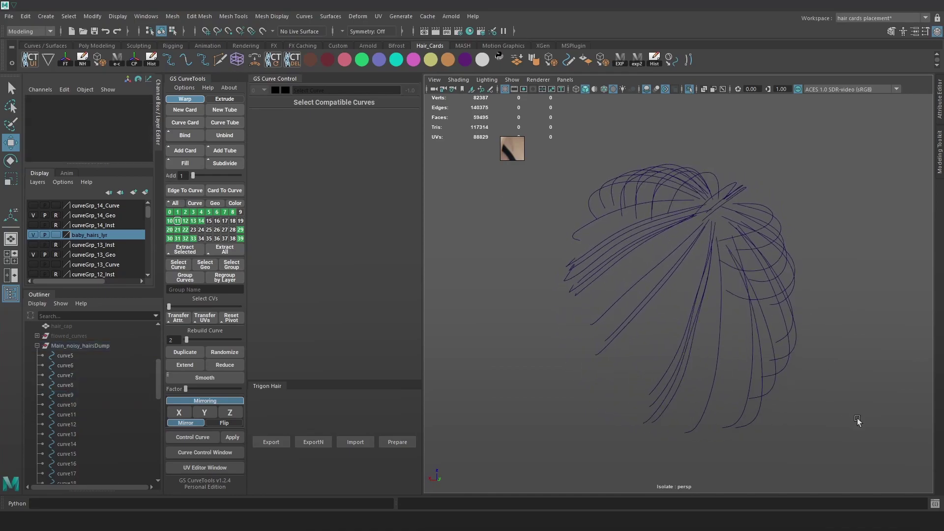
left_click_drag(854, 419, 691, 283)
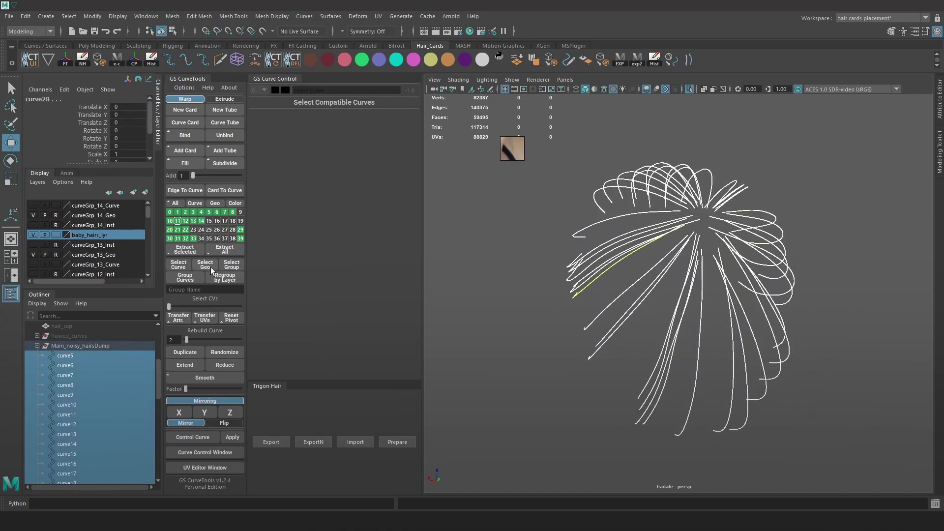
left_click_drag(188, 341, 187, 342)
Select individual back-of-head curves, including curve7, and undo the latest selection changes.
left_click_drag(541, 337, 626, 272, "alt")
left_click(699, 308)
left_click(630, 265, "shift")
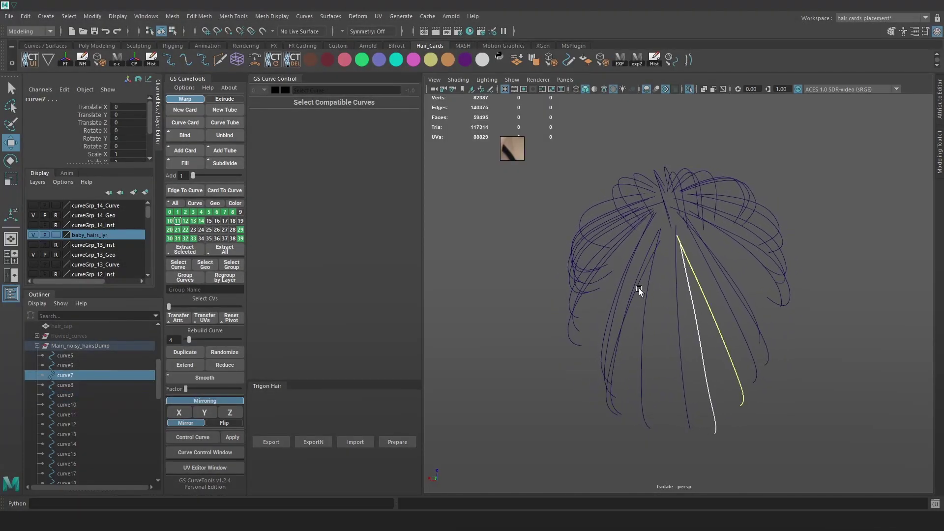
key("ctrl+z")
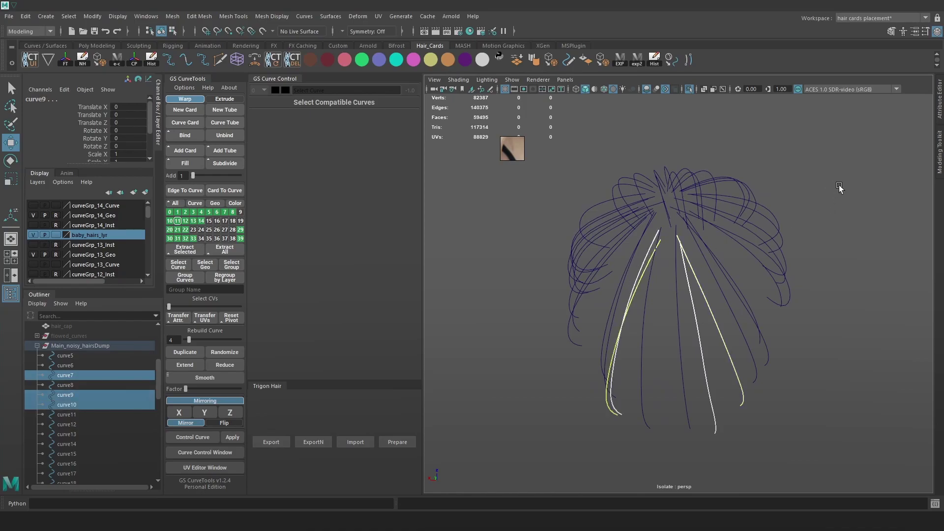
key("ctrl+z")
key("ctrl+z")
Show one side curve's control vertices and select the vertices at its ponytail end.
left_click_drag(696, 247, 608, 237, "alt")
left_click_drag(597, 237, 585, 224)
key("F8")
left_click_drag(617, 311, 640, 311, "alt")
left_click(582, 264)
left_click(580, 263)
key("F9")
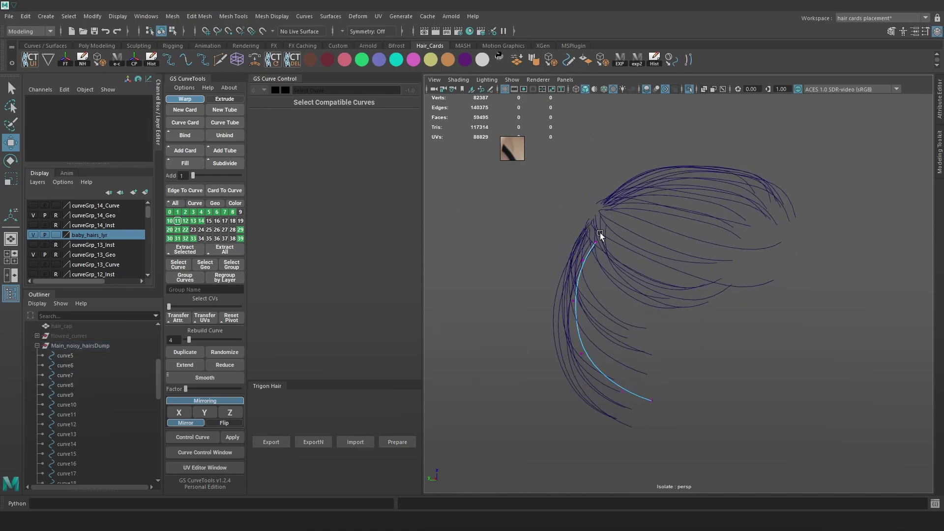
left_click_drag(600, 233, 591, 245)
left_click_drag(594, 240, 585, 230)
Examine the control vertices of the side curves in vertex mode, and bring back the full scene from isolation.
left_click_drag(596, 300, 627, 305, "alt")
key("F8")
left_click(625, 304)
key("F9")
left_click_drag(760, 203, 713, 209, "alt")
left_click_drag(598, 252, 875, 248)
left_click(671, 86)
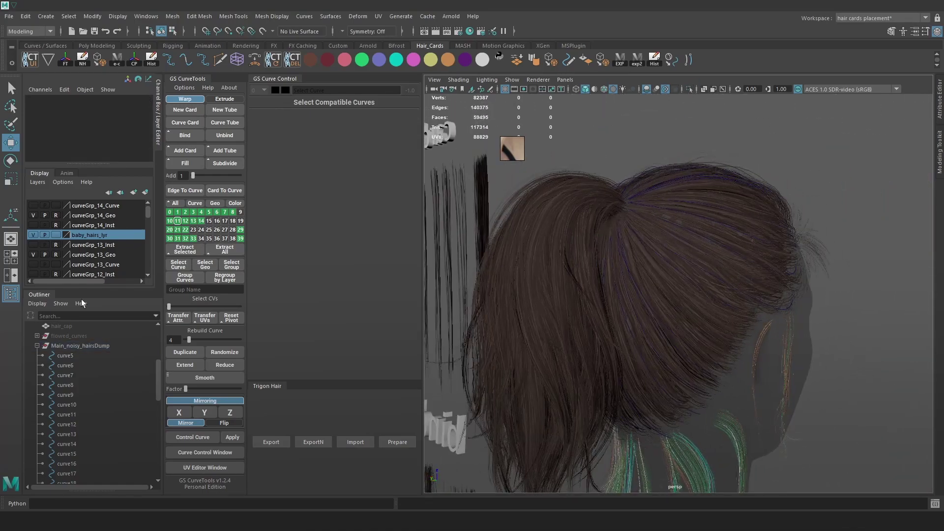
Select the Main_noisy_hairsDump curves from curve5 to curve47 and convert them into warp hair cards.
left_click(65, 355)
scroll(117, 409, "down", 10)
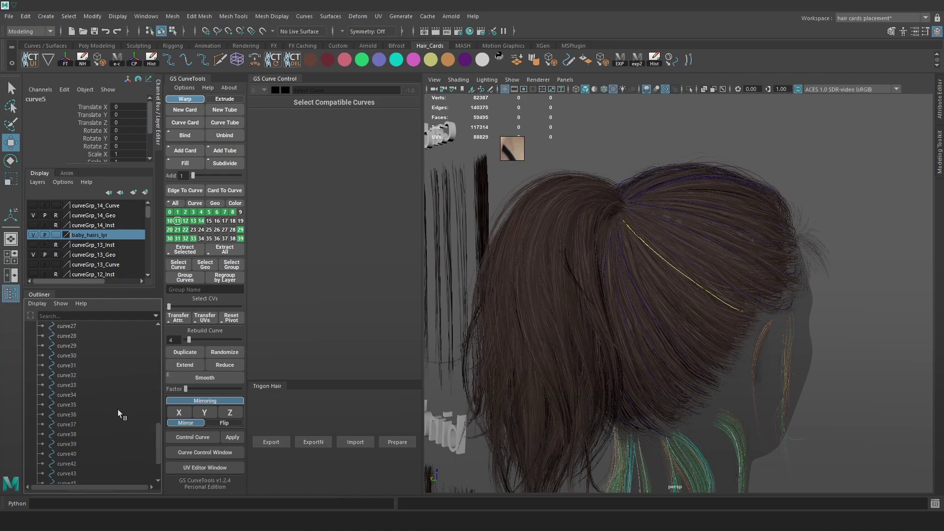
left_click(88, 453, "shift")
left_click_drag(482, 347, 516, 292, "alt")
right_click_drag(515, 293, 483, 246, "alt")
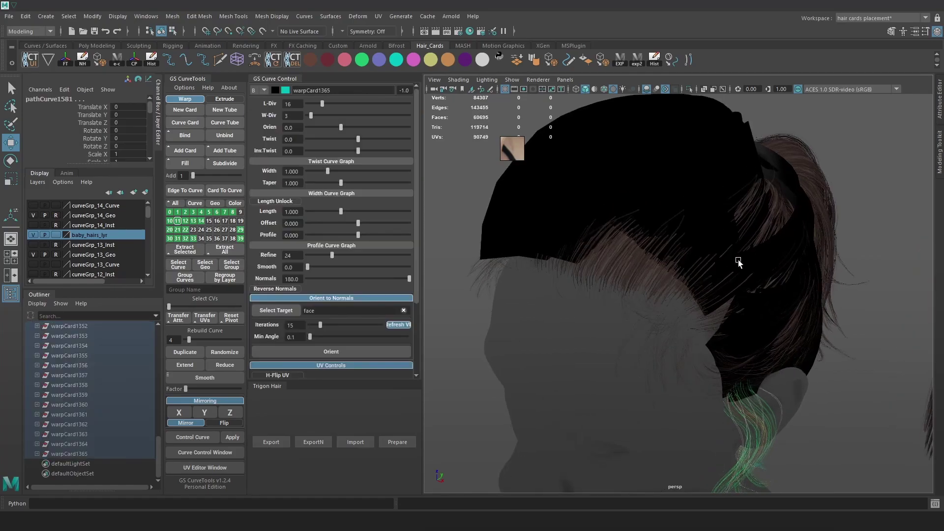
Select the parent nodes of all the new warp cards and put them in one group.
scroll(795, 240, "down", 5)
left_click_drag(796, 241, 721, 202, "alt")
scroll(102, 397, "up", 13)
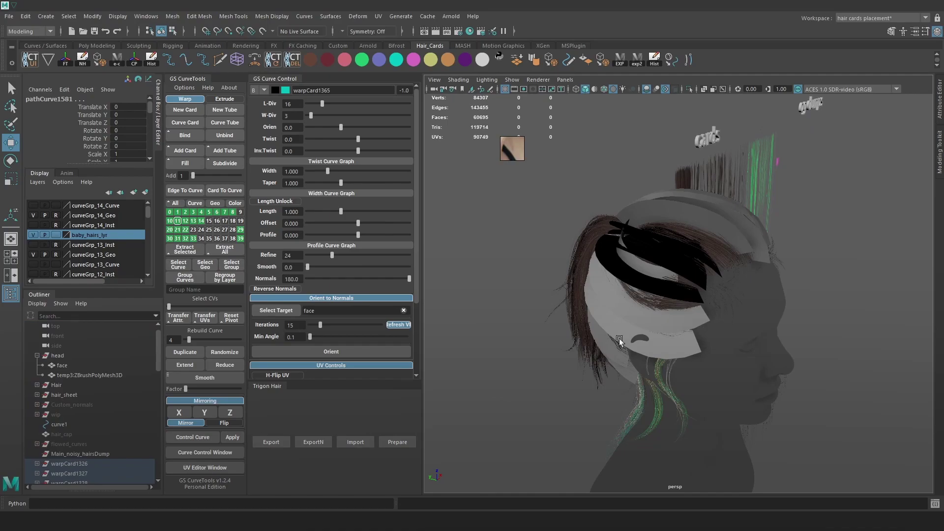
key("Up")
key("ctrl+g")
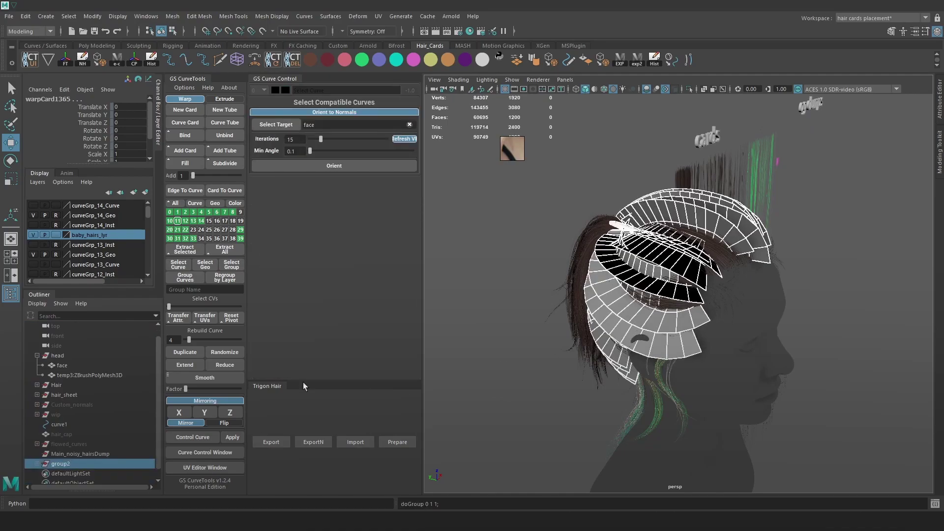
Isolate the card group in wireframe to inspect it, restore the full scene and expand the group's contents.
mouse_move(645, 259)
left_mouse_down("alt")
mouse_move(705, 229)
mouse_move(700, 245)
mouse_move(556, 203)
mouse_move(798, 208)
left_mouse_up("alt")
left_click(689, 88)
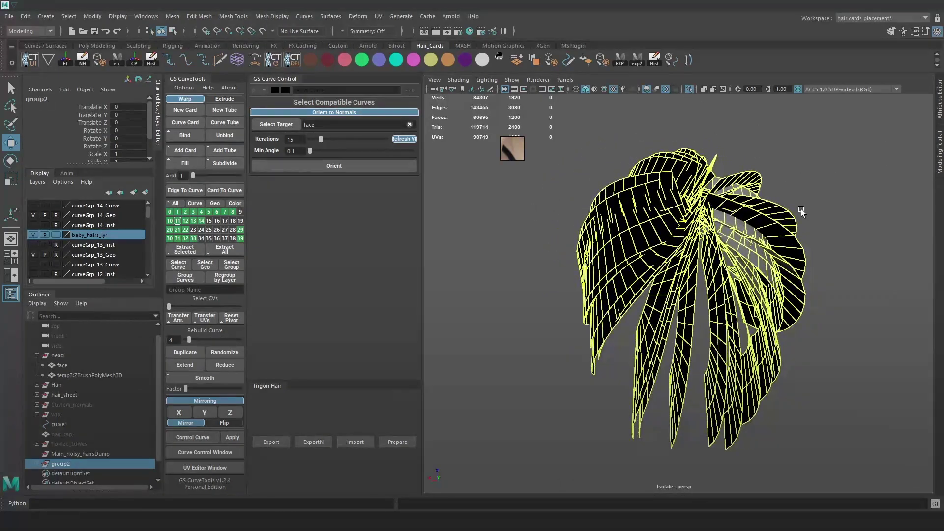
left_click(798, 210)
key("4")
left_click_drag(831, 388, 776, 323, "alt")
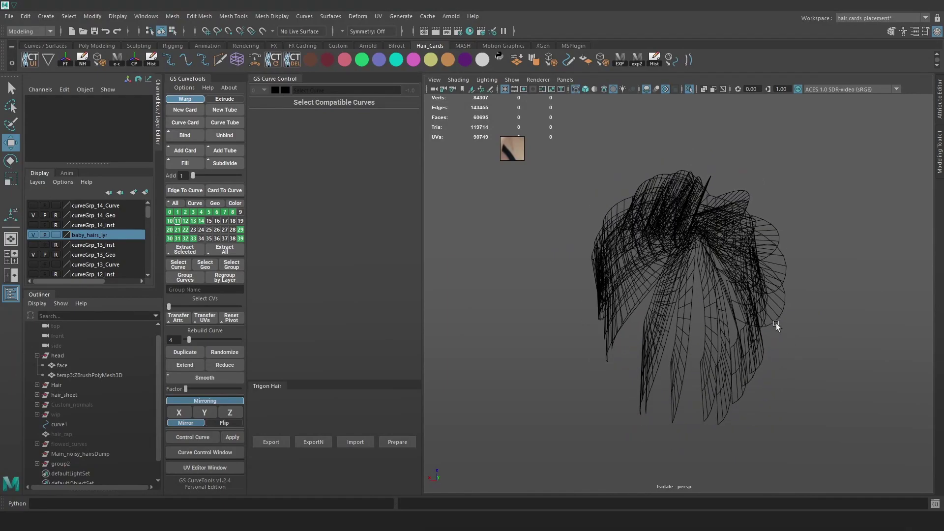
left_click(690, 88)
scroll(131, 445, "down", 1)
left_click(41, 454)
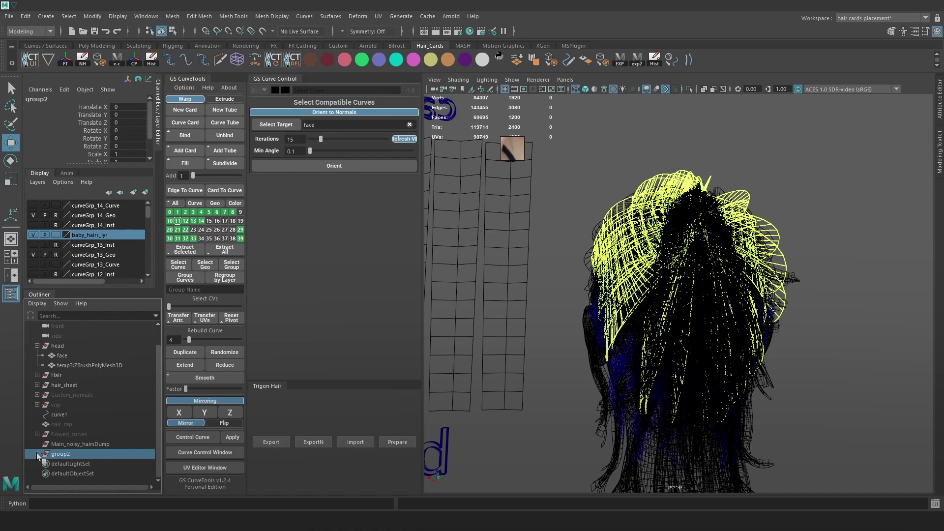
left_click(37, 454)
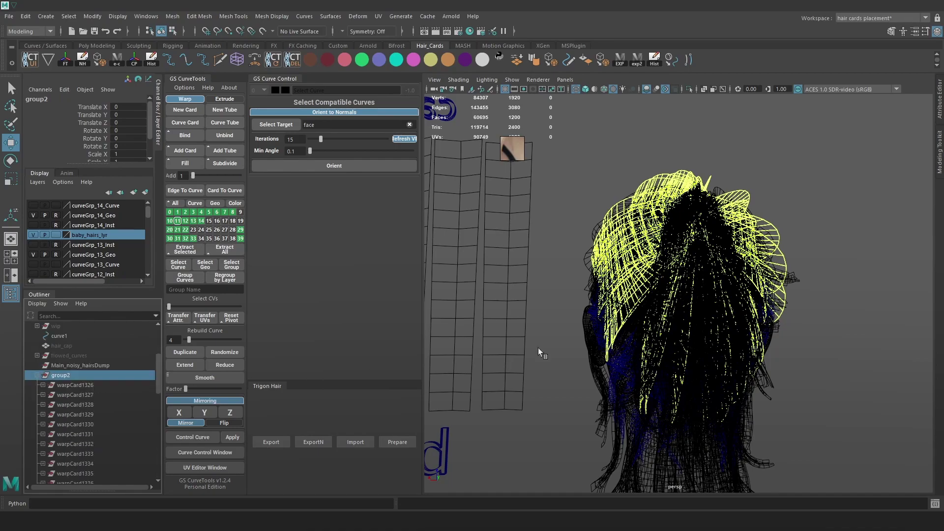
Undo the grouping of the warp cards and return the viewport to textured shading.
key("ctrl+z")
key("ctrl+z")
key("ctrl+z")
key("ctrl+z")
key("ctrl+z")
key("ctrl+z")
key("ctrl+z")
left_click_drag(676, 316, 753, 123, "alt")
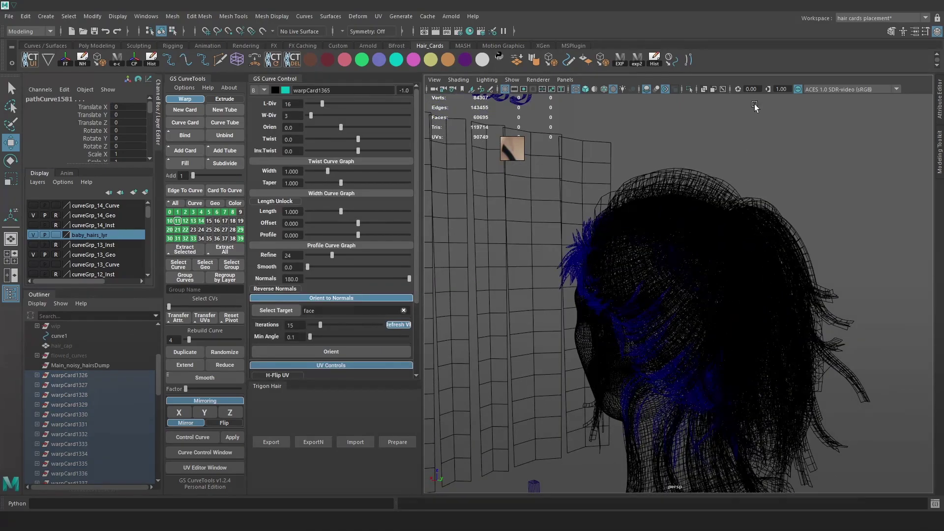
left_click_drag(701, 92, 794, 231, "alt")
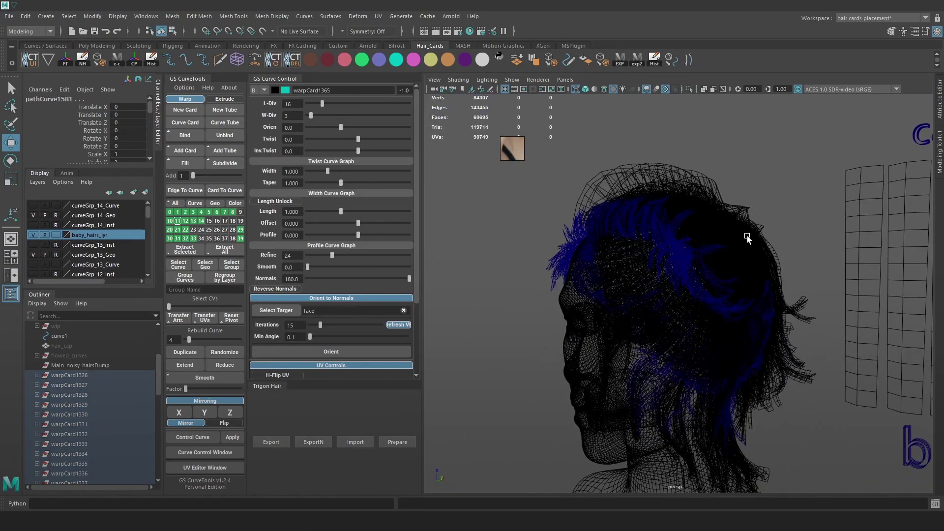
key("6")
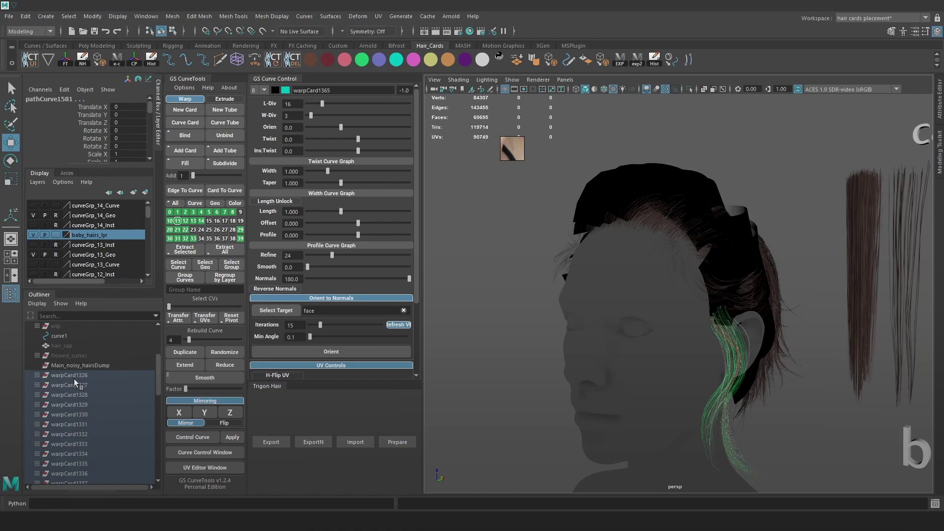
Select the path curves of warpCard1326 to warpCard1365 and assign them to curve layer 15.
left_click(75, 376)
scroll(75, 403, "down", 10)
left_click(79, 453, "shift")
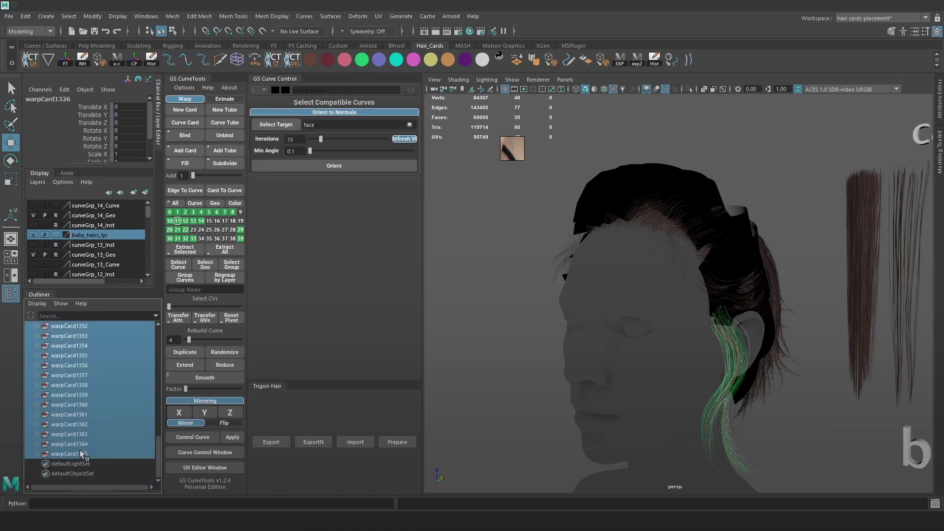
left_click(206, 375)
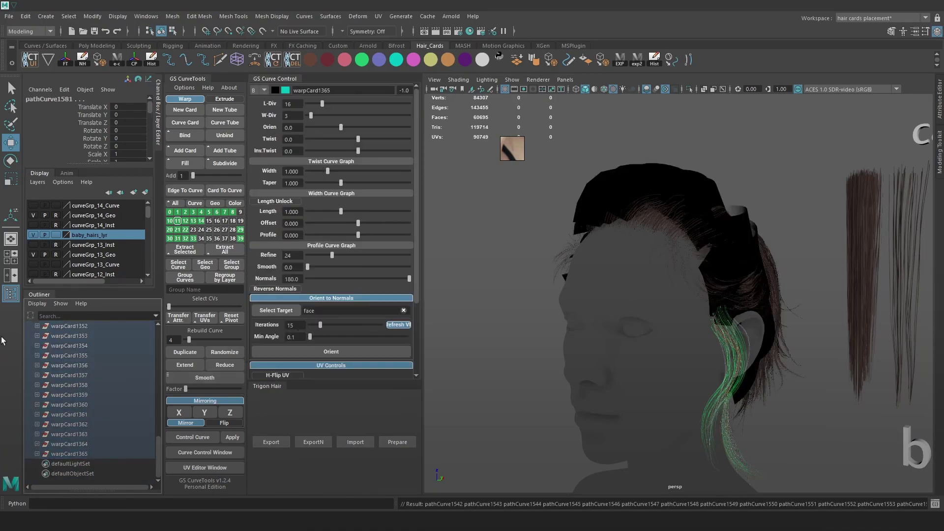
left_click(37, 366)
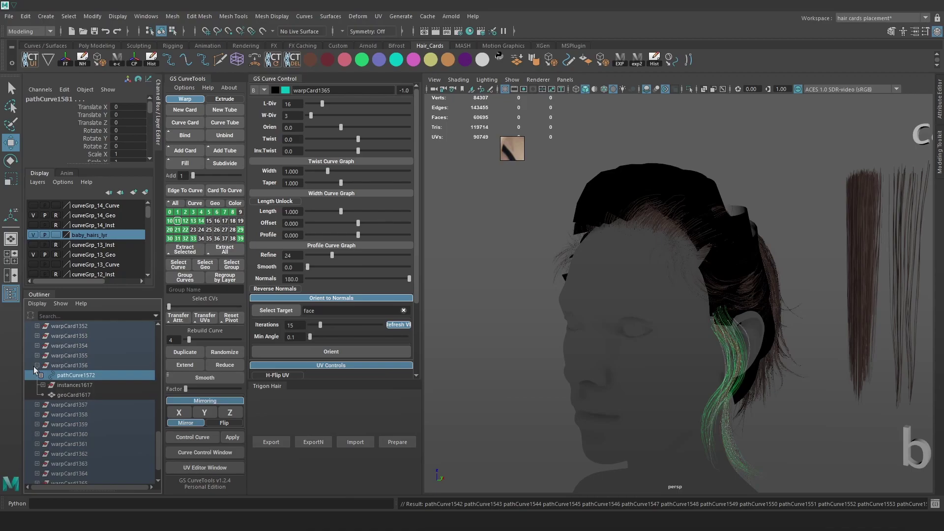
right_click(210, 227)
right_click_drag(210, 223, 211, 206)
left_click_drag(737, 247, 792, 240, "alt")
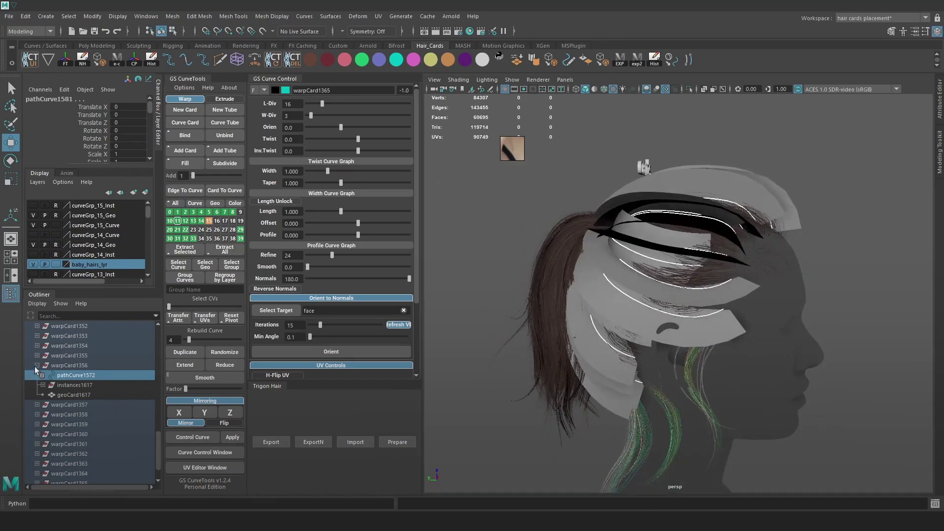
Group all the new warp cards and name the group _15_individual_clean_hairs.
left_click(37, 366)
key("Up")
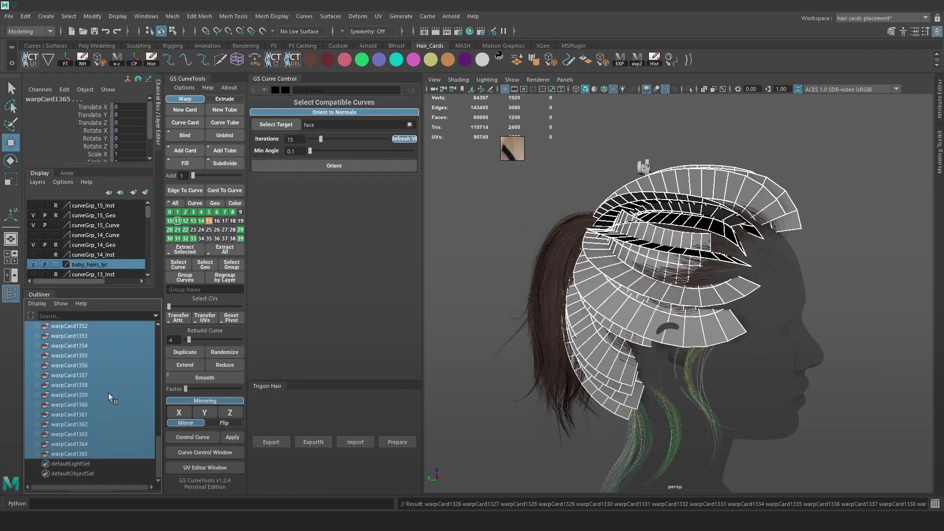
key("ctrl+g")
double_click(64, 452)
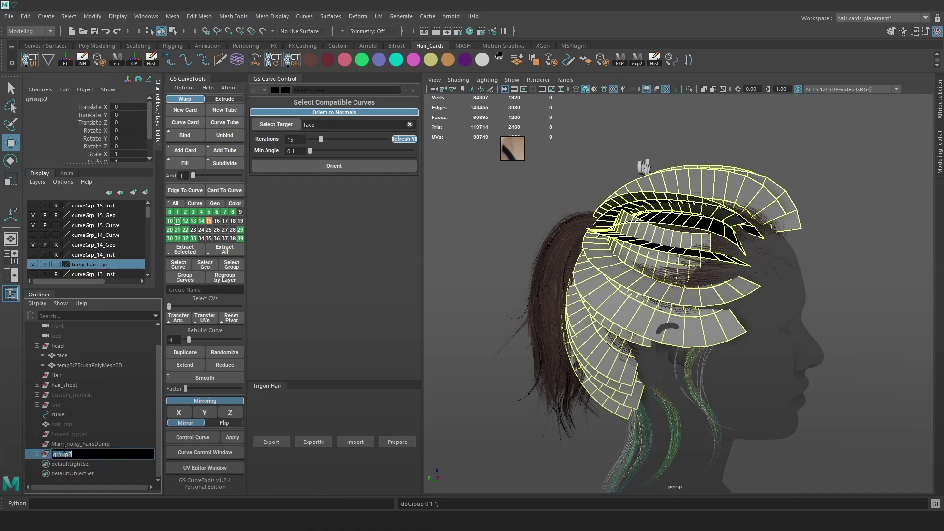
key("BackSpace")
type("s")
key("Return")
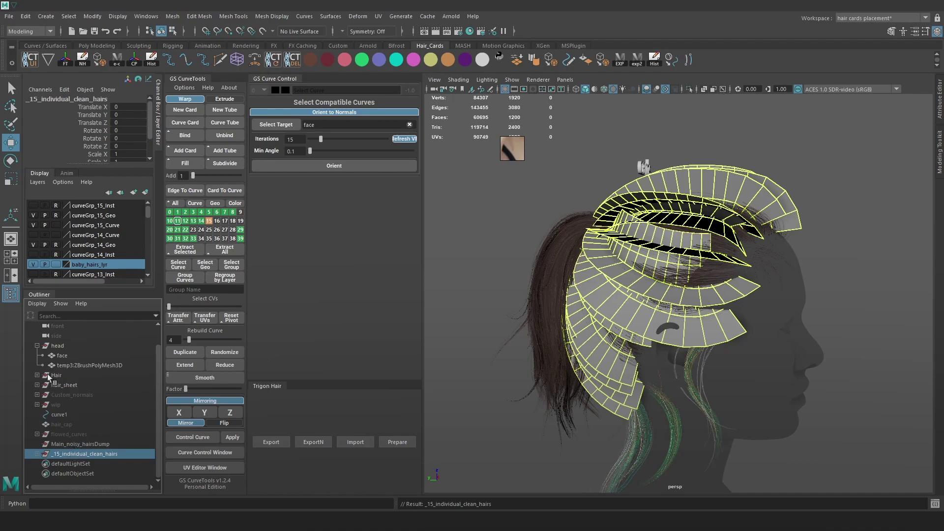
Move _15_individual_clean_hairs into the Hair hierarchy's Main group, directly below _13_fly.
left_click(37, 346)
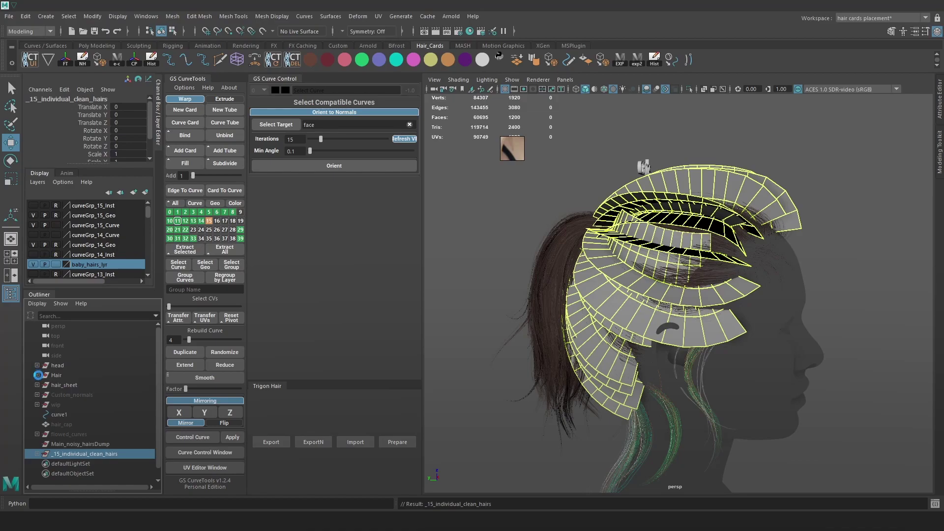
left_click(37, 375)
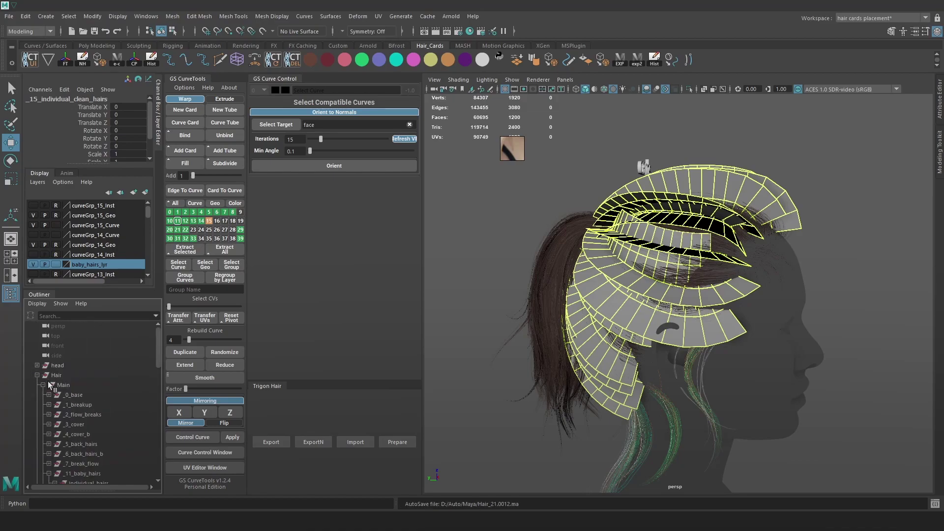
scroll(52, 419, "down", 3)
scroll(54, 401, "down", 10)
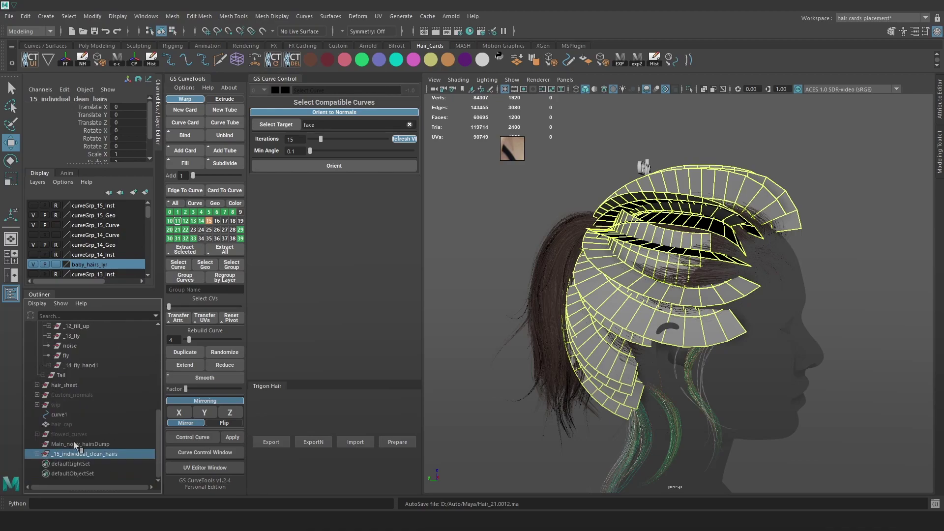
left_click_drag(90, 454, 95, 340)
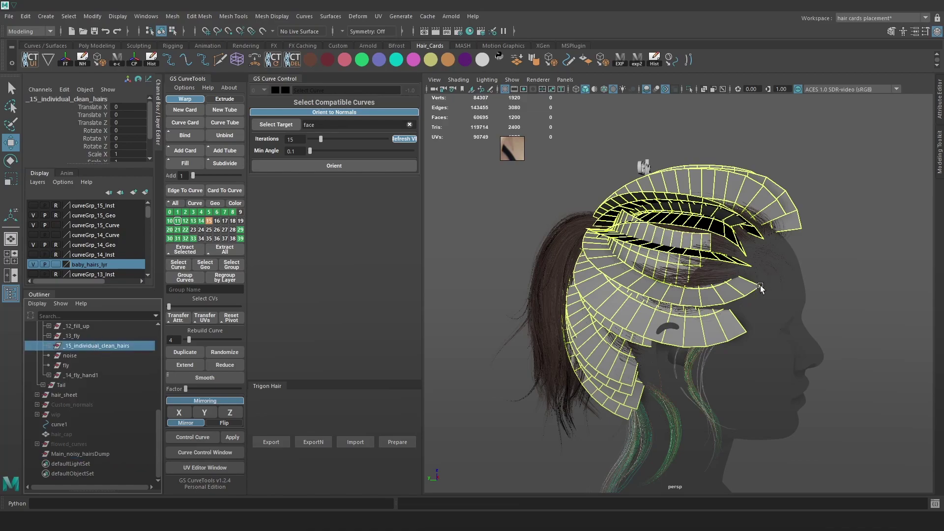
scroll(692, 278, "up", 2)
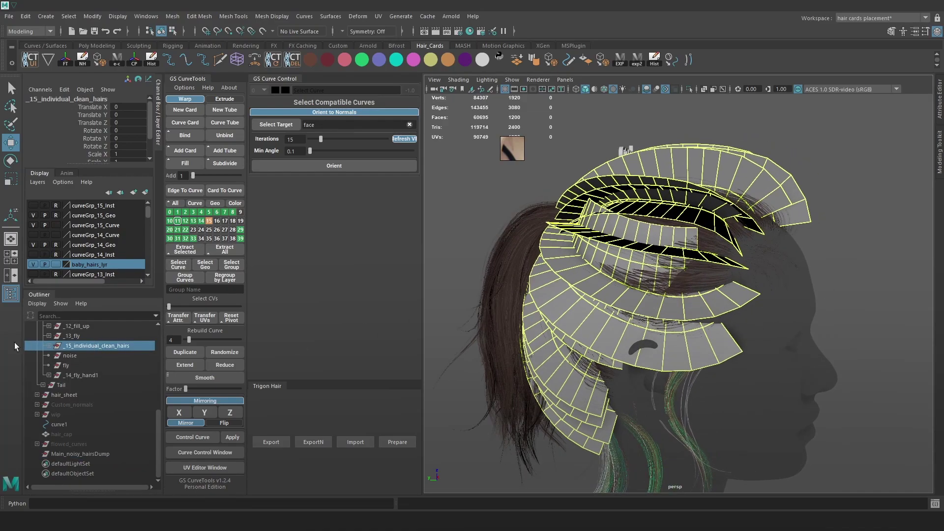
left_click(48, 348)
left_click(48, 347)
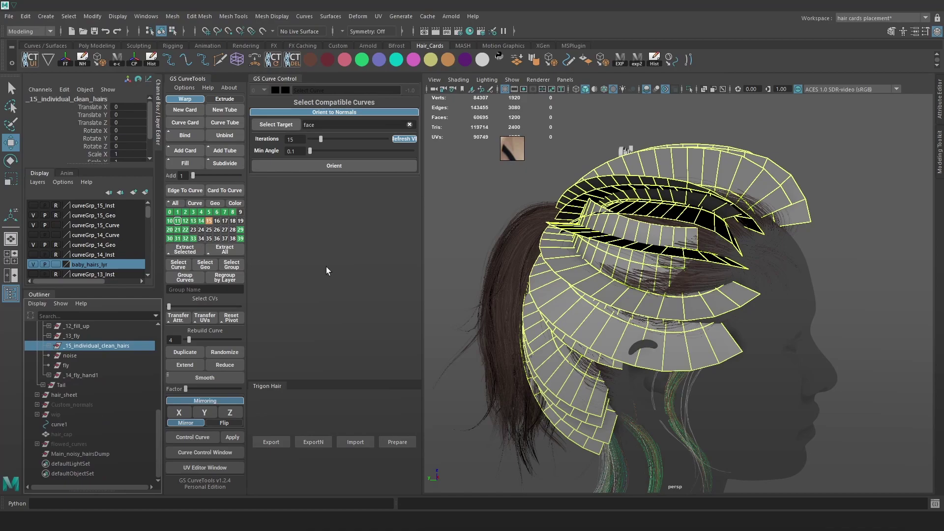
Isolate _15_individual_clean_hairs, display it in wireframe and select all of its path curves.
left_click(690, 88)
key("4")
left_click(689, 284)
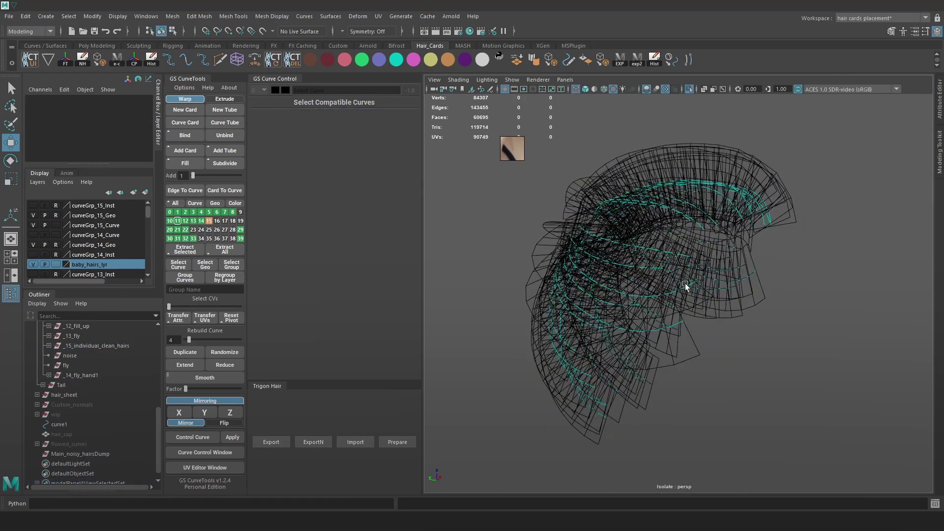
scroll(763, 387, "down", 3)
left_click_drag(829, 419, 563, 199)
left_click_drag(585, 275, 633, 320, "alt")
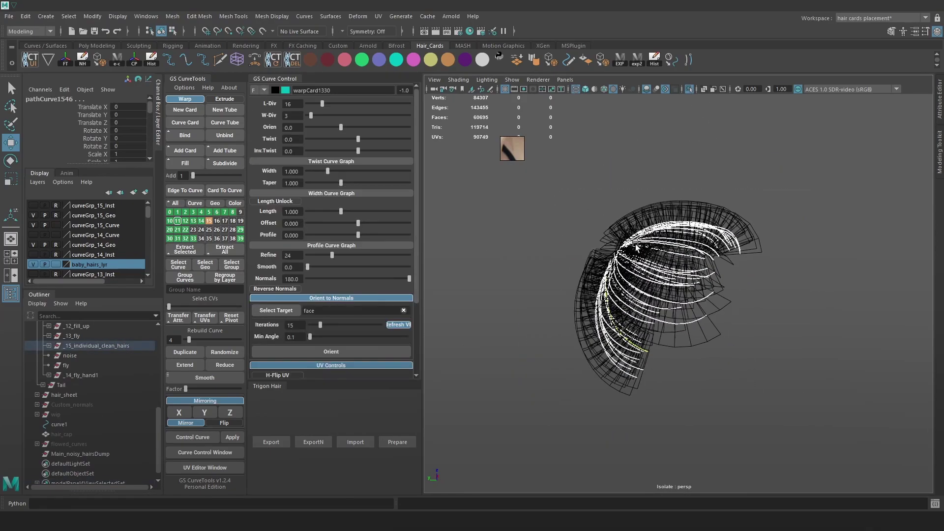
Orient the selected cards to the face mesh's normals and display them shaded.
scroll(635, 327, "up", 3)
left_click(338, 351)
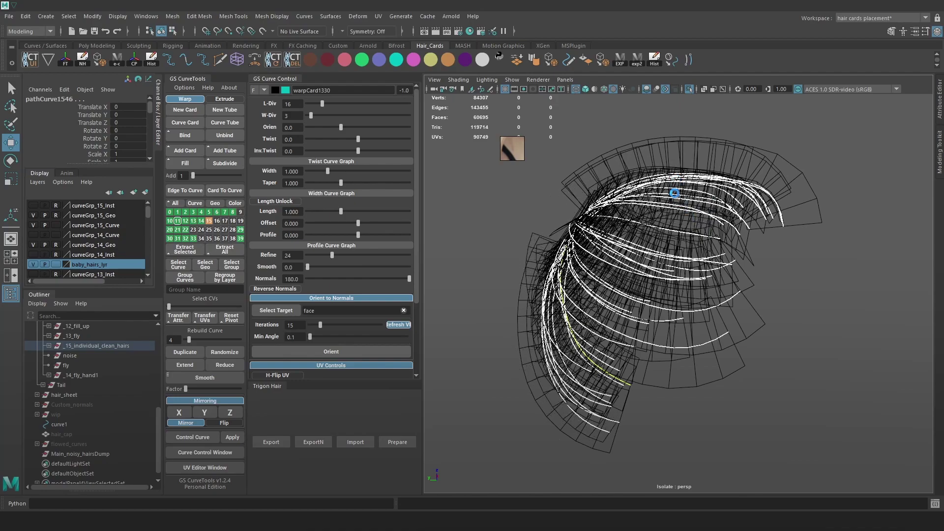
mouse_move(679, 244)
left_mouse_down("alt")
mouse_move(785, 240)
mouse_move(747, 258)
mouse_move(548, 265)
mouse_move(703, 257)
mouse_move(686, 259)
left_mouse_up("alt")
key("5")
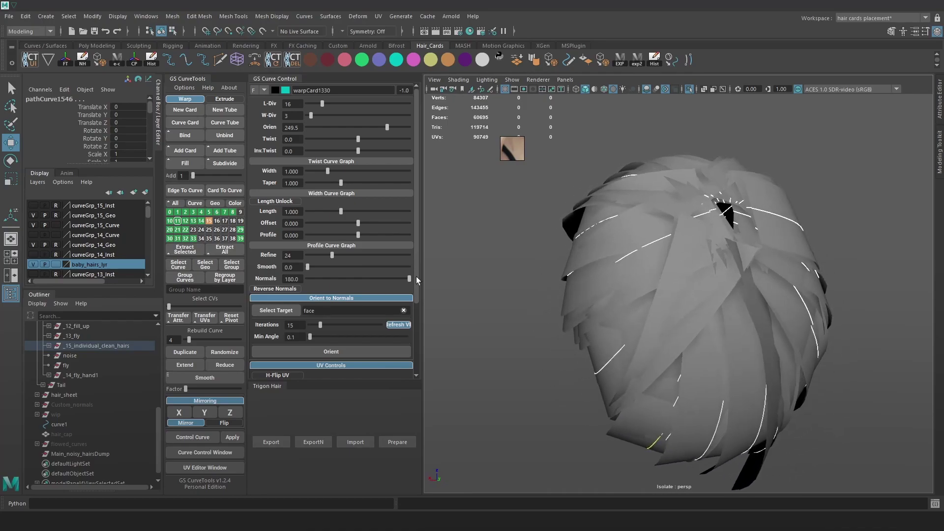
Set the selected cards' orientation to 180.4 and check how they lie around the head.
left_click_drag(367, 128, 375, 129)
left_click_drag(819, 218, 700, 271, "alt")
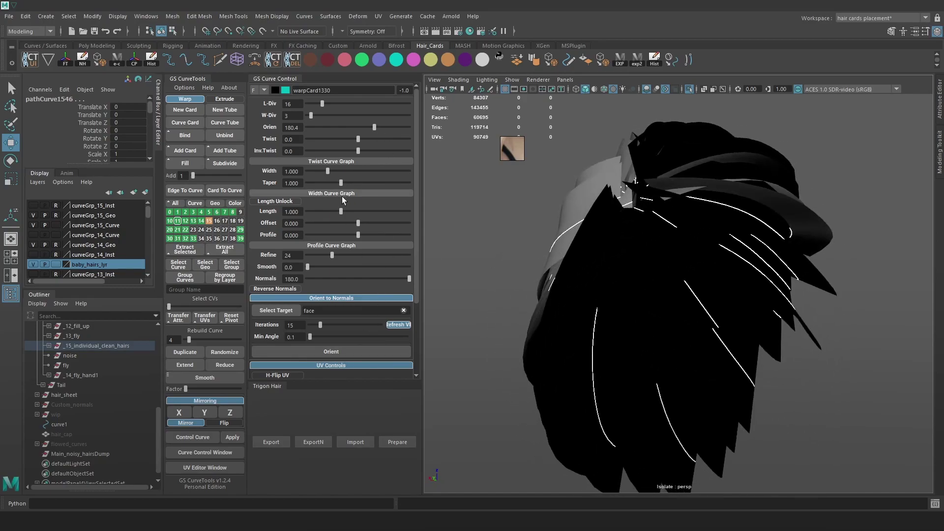
Narrow the selected cards to a width of 0.147 with 2 width divisions and orient them to the face mesh's normals.
left_click_drag(323, 171, 310, 173)
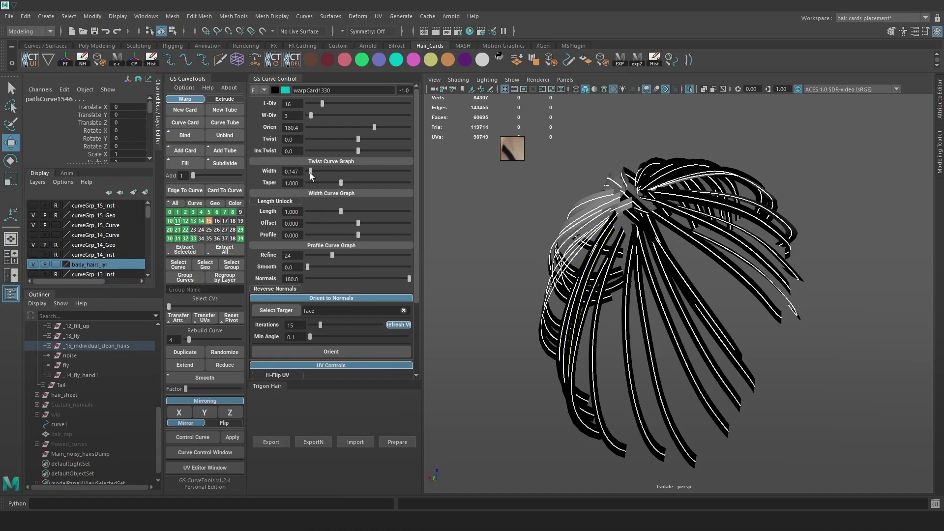
left_click_drag(610, 233, 661, 244, "alt")
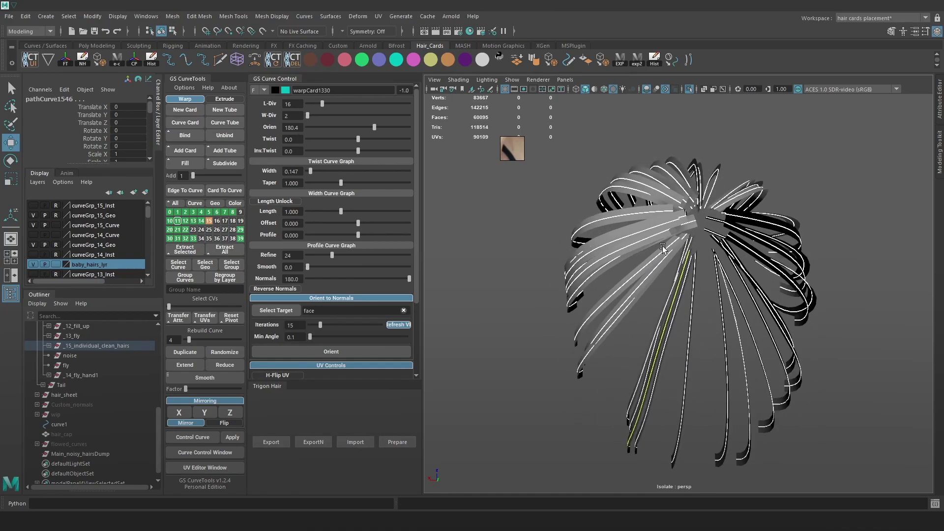
left_click(339, 352)
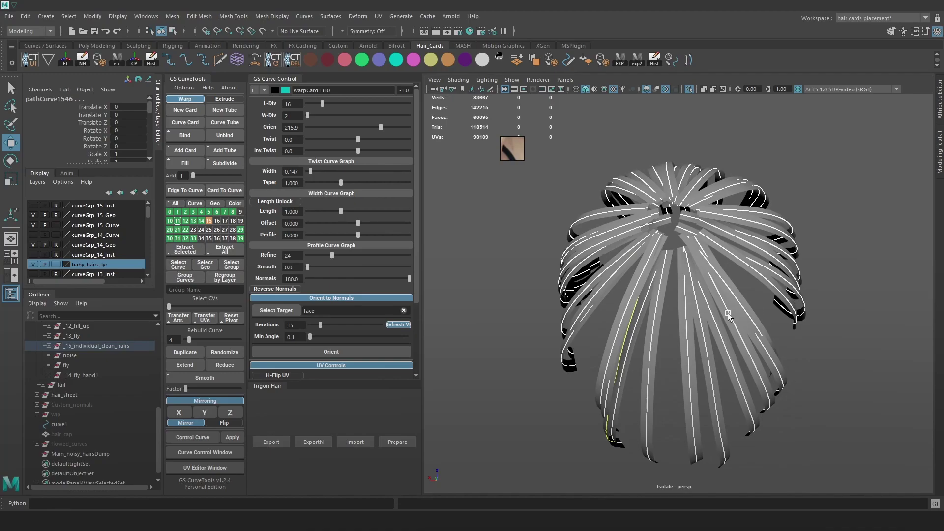
Set the orientation's minimum angle to 16.2 and orient the selected cards to the face mesh again.
scroll(325, 349, "down", 2)
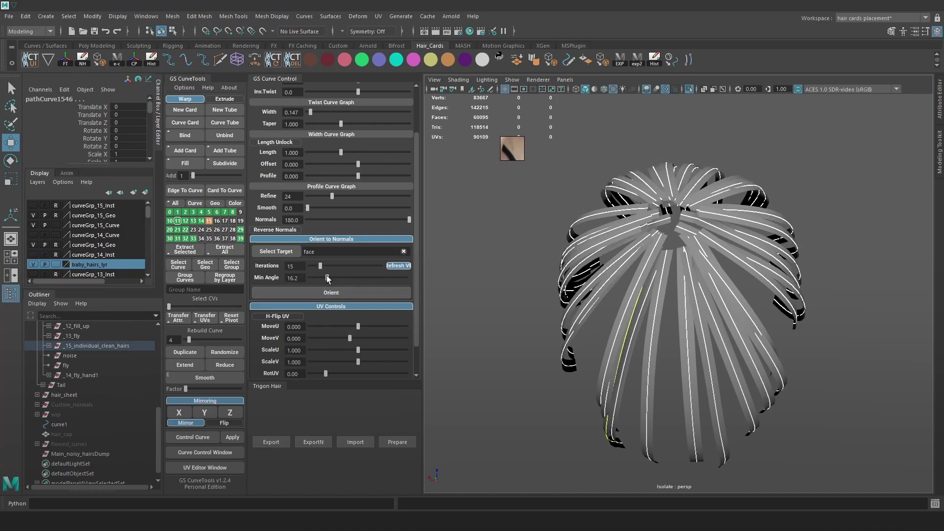
left_click(345, 291)
left_click_drag(814, 307, 707, 306, "alt")
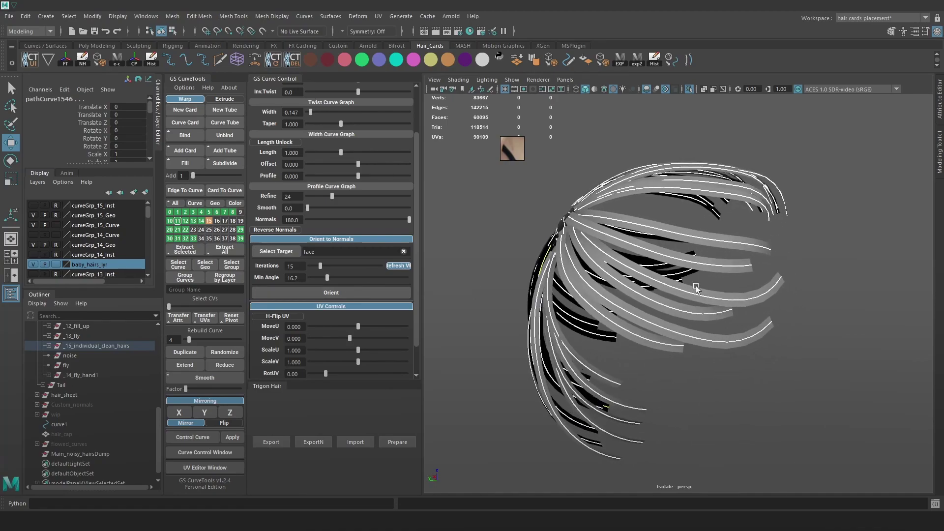
Bring the full hair and head back into view and reduce the selected cards' width to 0.050.
left_click(703, 91)
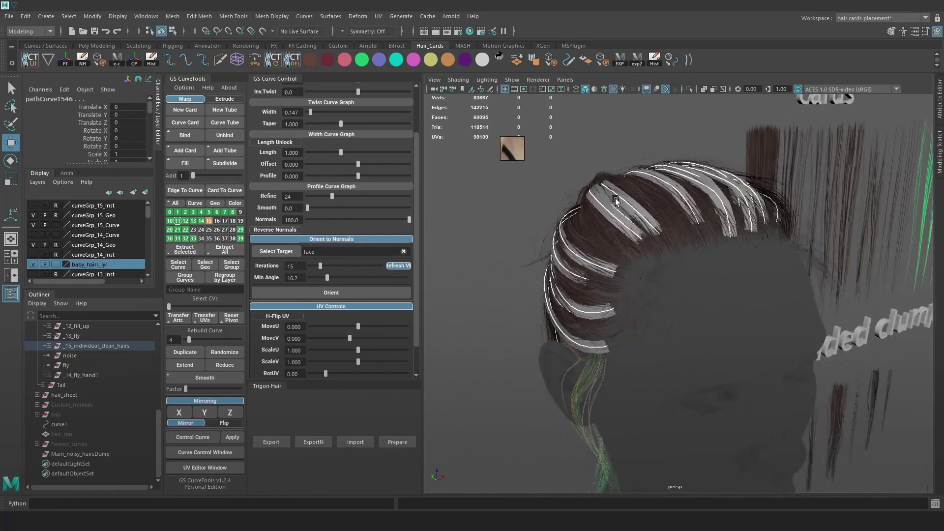
left_click_drag(507, 207, 395, 206, "alt")
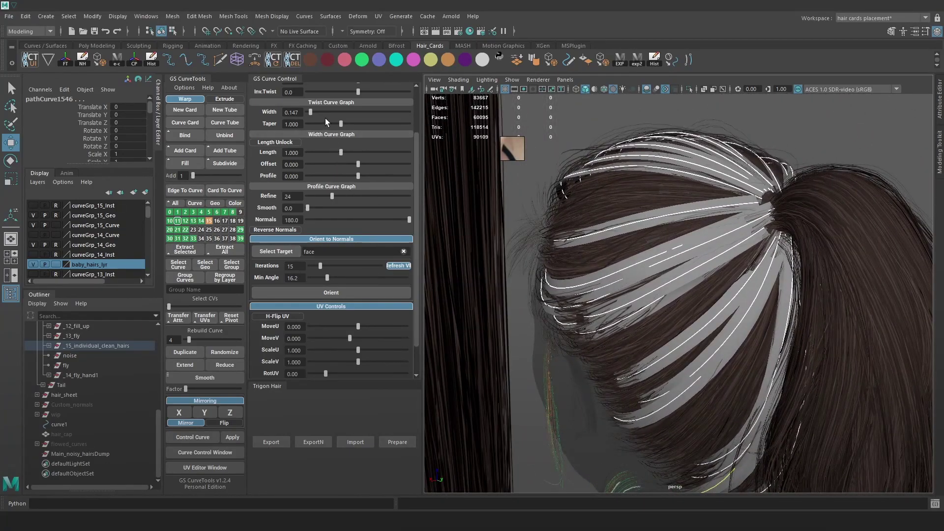
left_click_drag(310, 112, 308, 112)
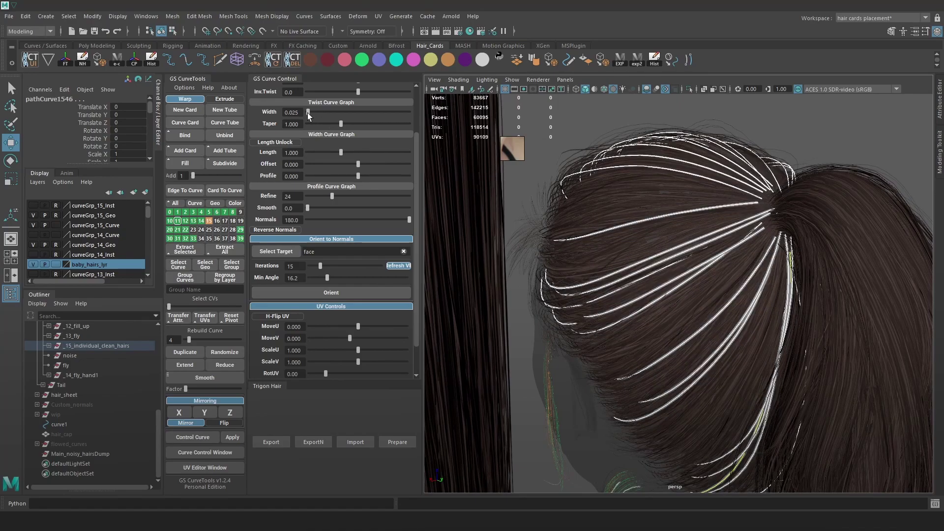
left_click_drag(721, 220, 731, 238, "alt")
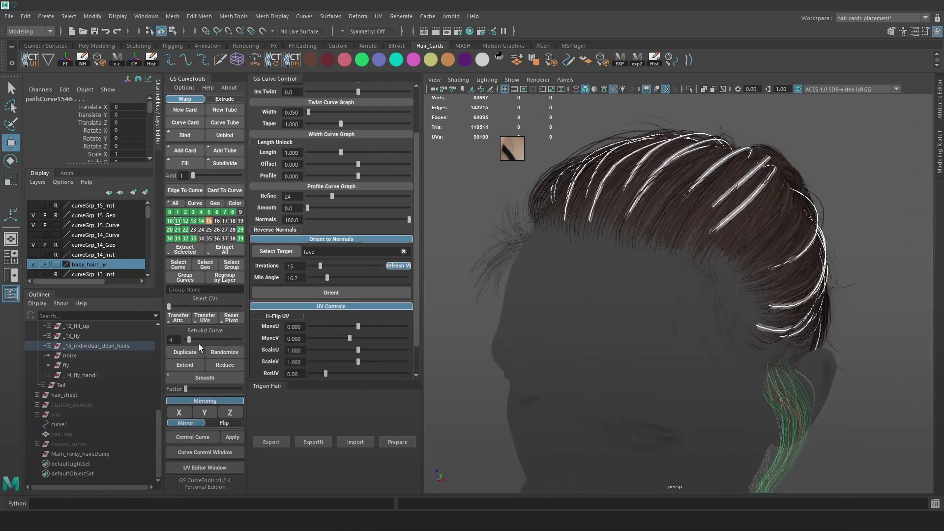
Select the _15_individual_clean_hairs group and examine how its cards lie over the hair around the whole head.
left_click(97, 346)
left_click_drag(459, 320, 678, 253, "alt")
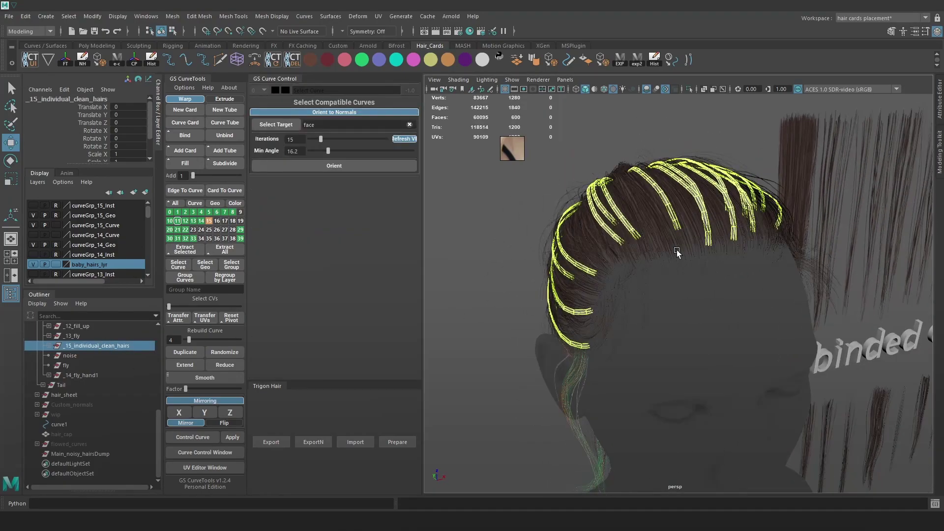
left_click_drag(509, 149, 467, 190)
left_click_drag(536, 217, 677, 209, "alt")
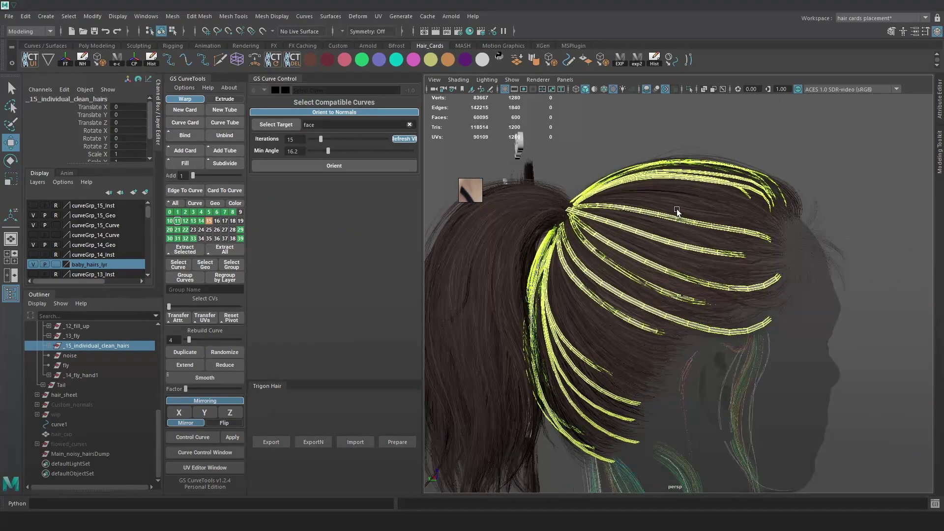
right_click_drag(677, 208, 731, 287, "alt")
left_click_drag(731, 287, 675, 306, "alt")
left_click_drag(759, 268, 728, 227, "alt")
middle_click_drag(788, 214, 595, 259, "alt")
left_click_drag(739, 263, 481, 303, "alt")
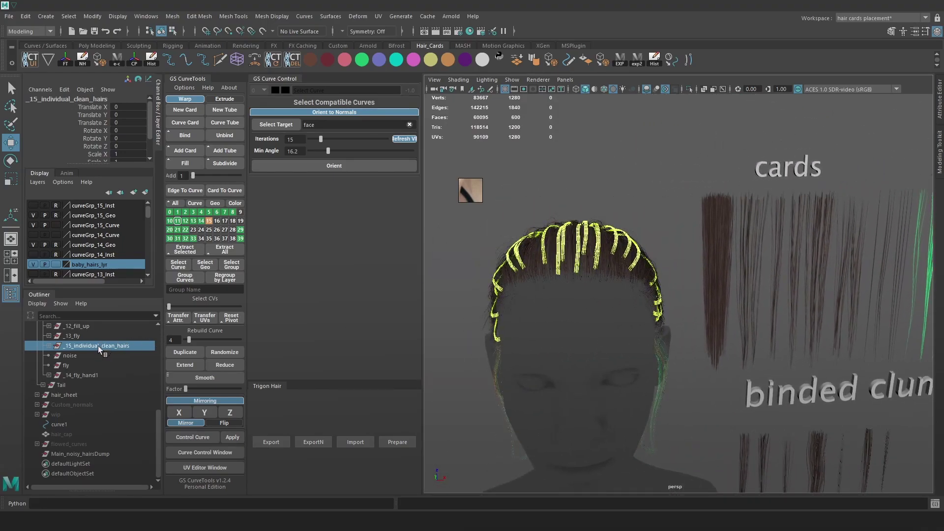
Isolate _15_individual_clean_hairs together with hair_sheet and examine the sample cards on the sheet.
left_click(65, 395, "ctrl")
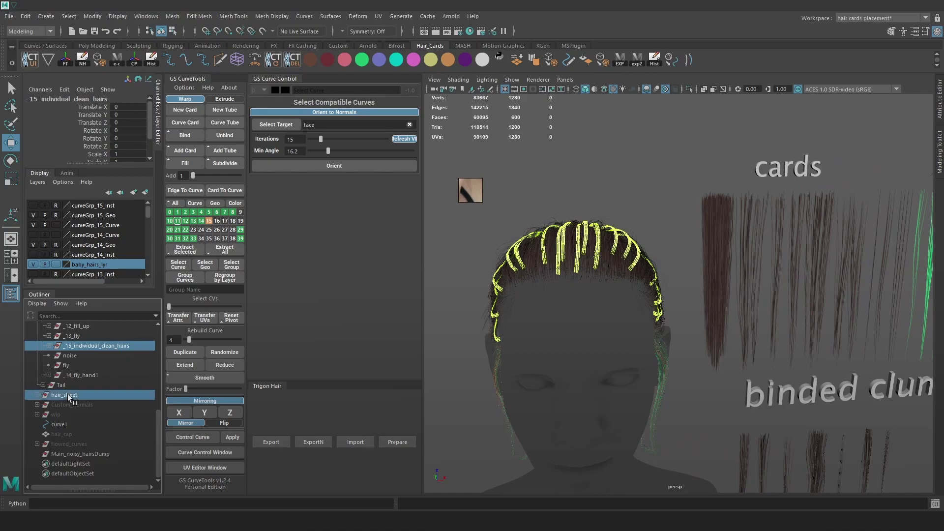
left_click(691, 90)
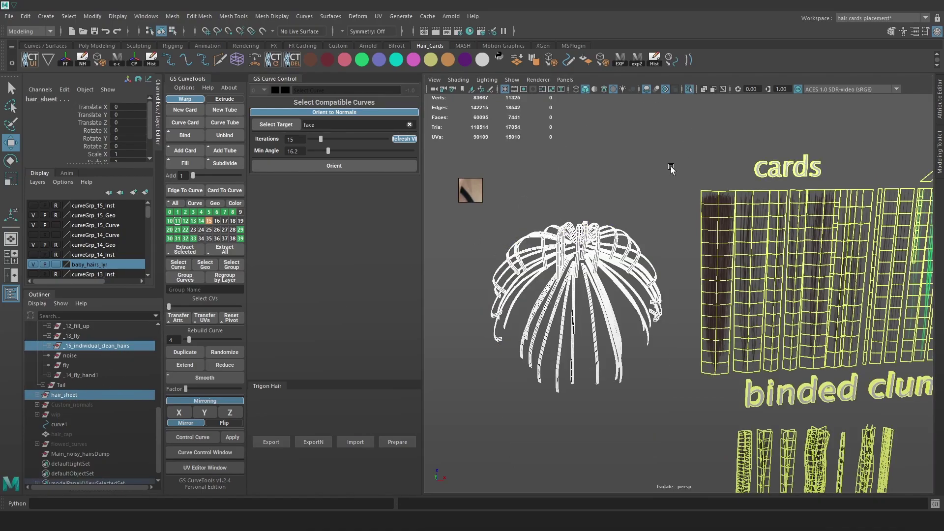
left_click(674, 165)
middle_click_drag(727, 179, 538, 211, "alt")
right_click_drag(538, 211, 634, 217, "alt")
middle_click_drag(789, 273, 751, 269, "alt")
right_click_drag(752, 269, 745, 262, "alt")
middle_click_drag(745, 262, 732, 258, "alt")
right_click_drag(660, 228, 743, 335, "alt")
middle_click_drag(672, 214, 663, 255, "alt")
left_click_drag(654, 261, 715, 277, "alt")
right_click_drag(715, 277, 695, 229, "alt")
middle_click_drag(695, 229, 775, 286, "alt")
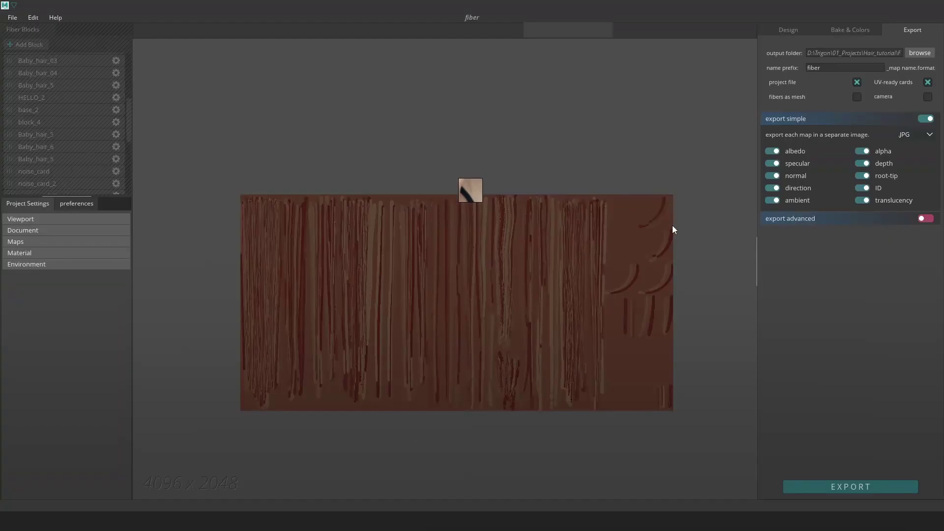
Switch to Fibershop, show the fiber project's Design view and examine the thin strands on the hair texture sheet.
scroll(639, 248, "up", 3)
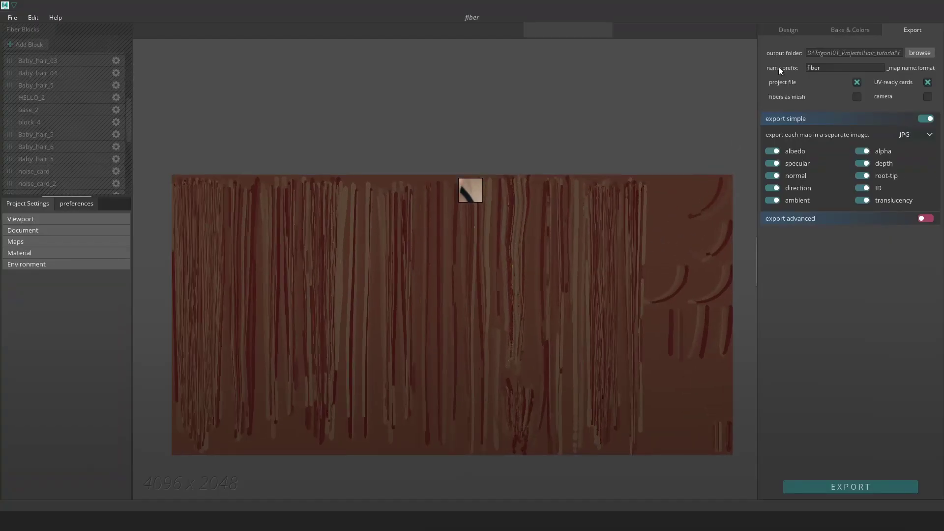
left_click(790, 30)
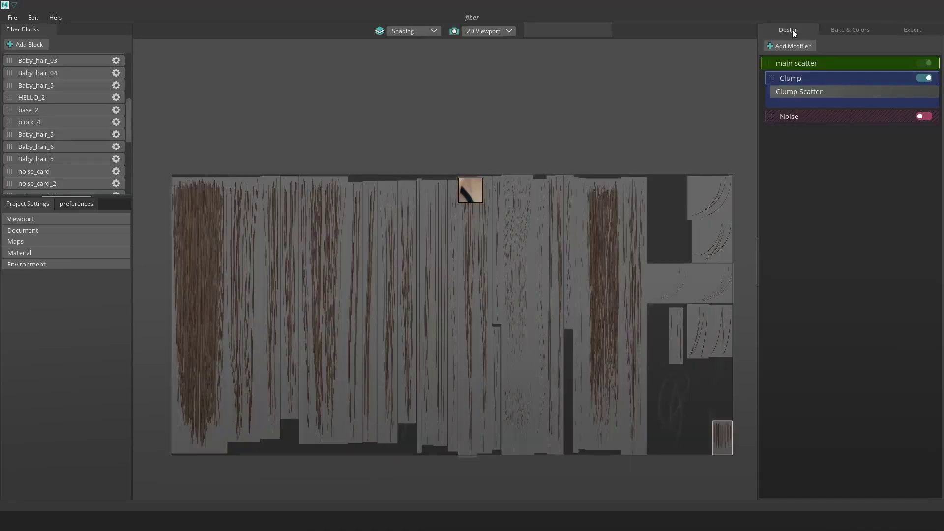
scroll(596, 247, "up", 5)
middle_click_drag(591, 313, 528, 294)
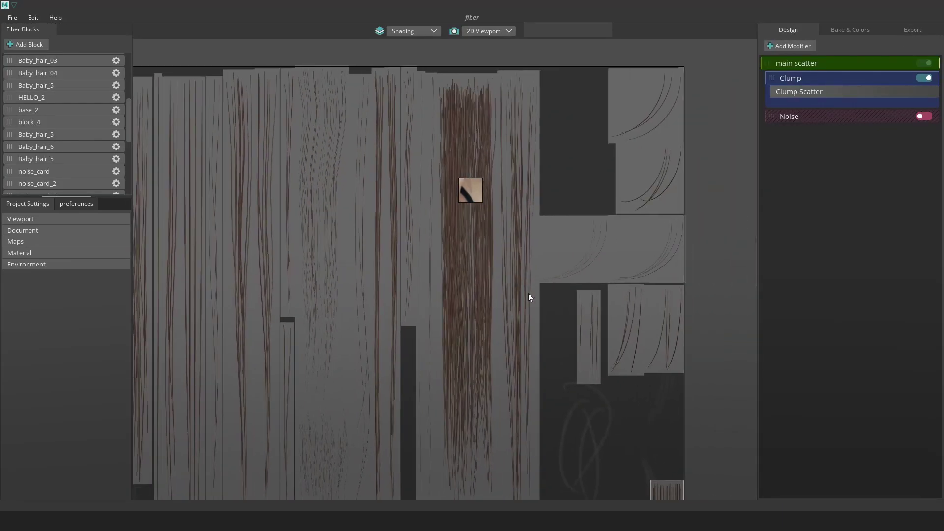
middle_click_drag(416, 300, 578, 301)
scroll(502, 295, "up", 1)
middle_click_drag(464, 287, 618, 307)
middle_click_drag(478, 306, 549, 297)
scroll(574, 240, "down", 1)
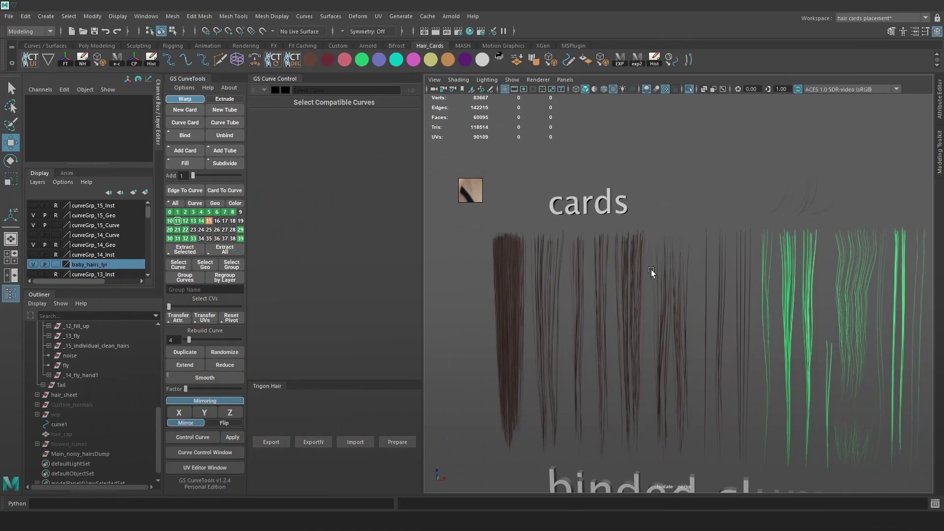
Switch back to Maya, show the layer 39 curves, and select the thin single-strand sheet card along with all the clean hair curves.
scroll(696, 289, "up", 2)
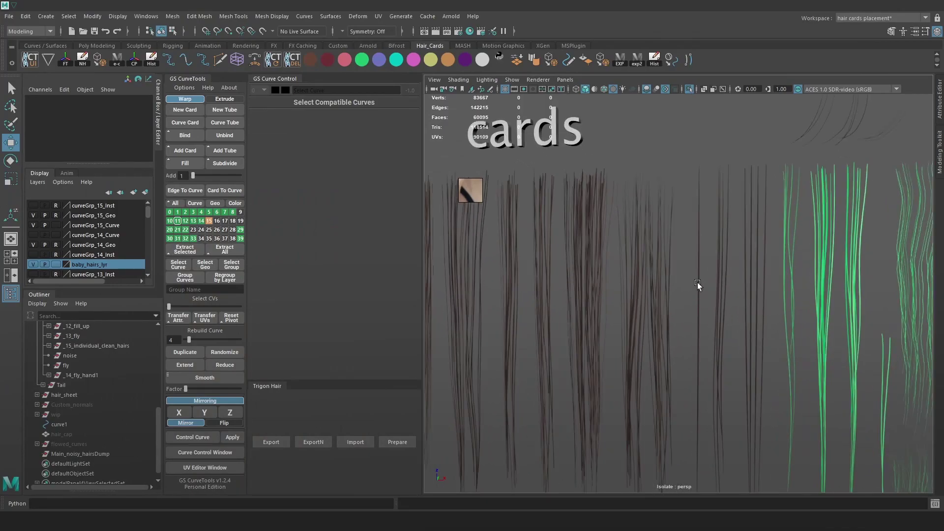
scroll(661, 205, "down", 5)
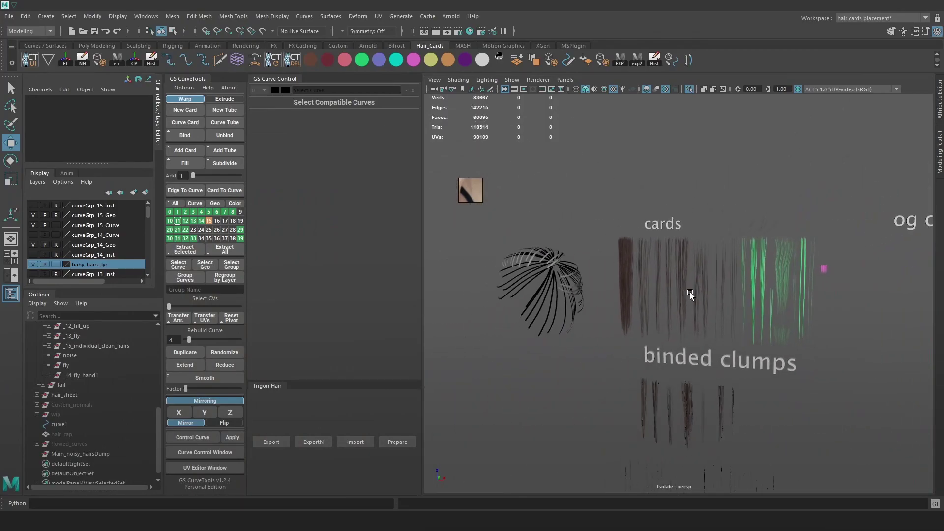
left_click(240, 239)
scroll(738, 280, "up", 3)
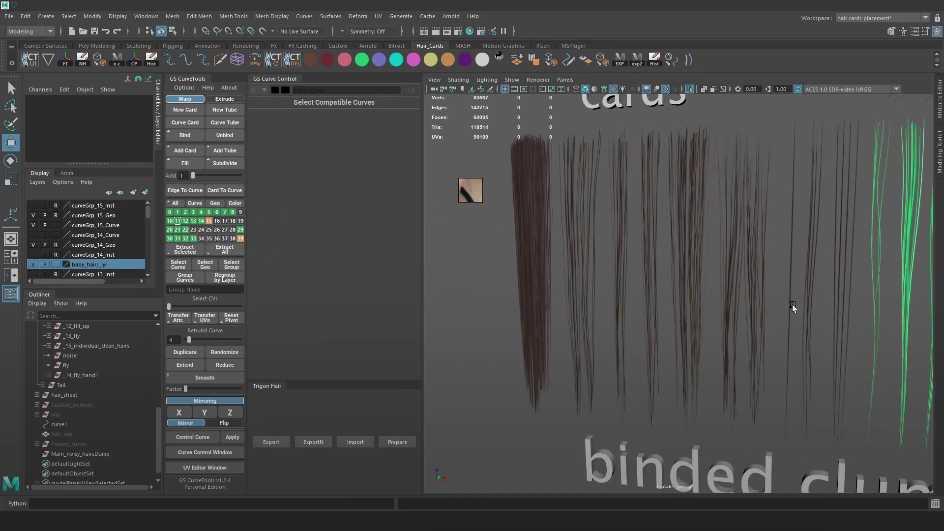
left_click(790, 286)
scroll(564, 295, "down", 3)
middle_click_drag(564, 295, 707, 314, "alt")
left_click_drag(625, 393, 394, 168, "shift")
middle_click_drag(554, 246, 618, 245, "alt")
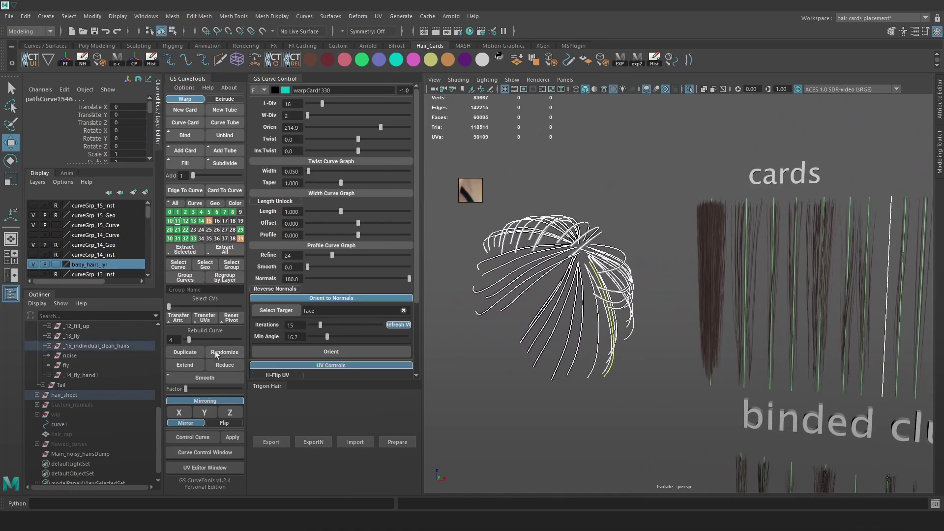
Select different groups of the clean hair cards and examine how they face around the head.
left_click_drag(629, 270, 790, 312, "alt")
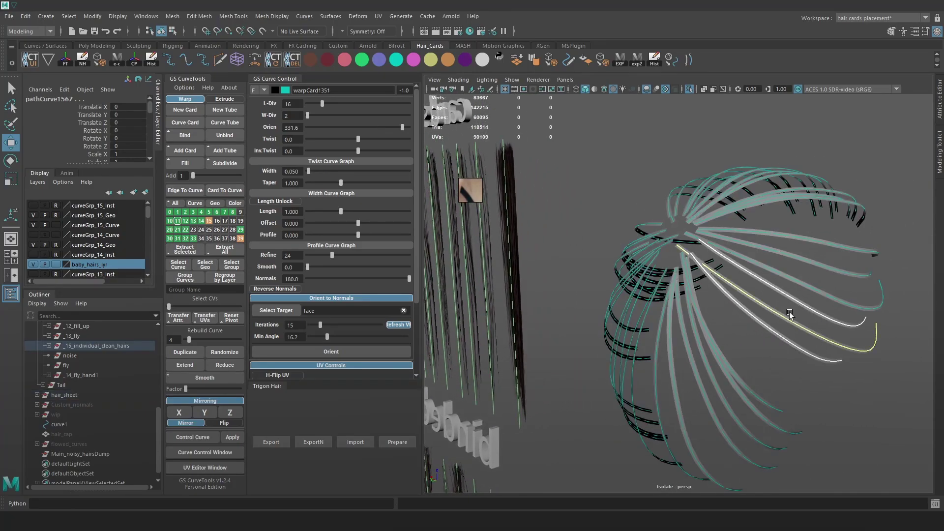
left_click(790, 312)
left_click_drag(775, 353, 729, 317, "alt")
left_click_drag(833, 407, 555, 243)
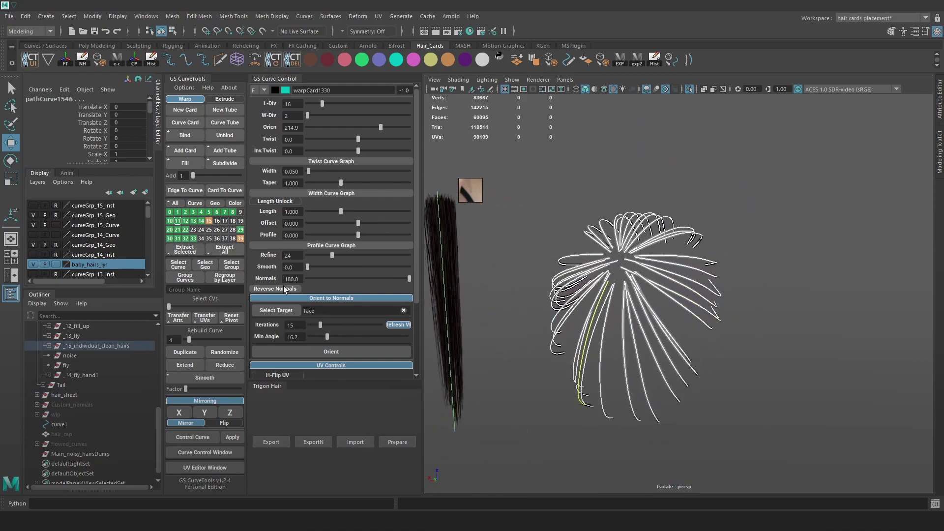
left_click(745, 321)
left_click_drag(739, 298, 687, 335)
left_click_drag(693, 337, 725, 309, "alt")
left_click_drag(757, 230, 677, 276, "shift")
left_click_drag(658, 352, 639, 377, "alt")
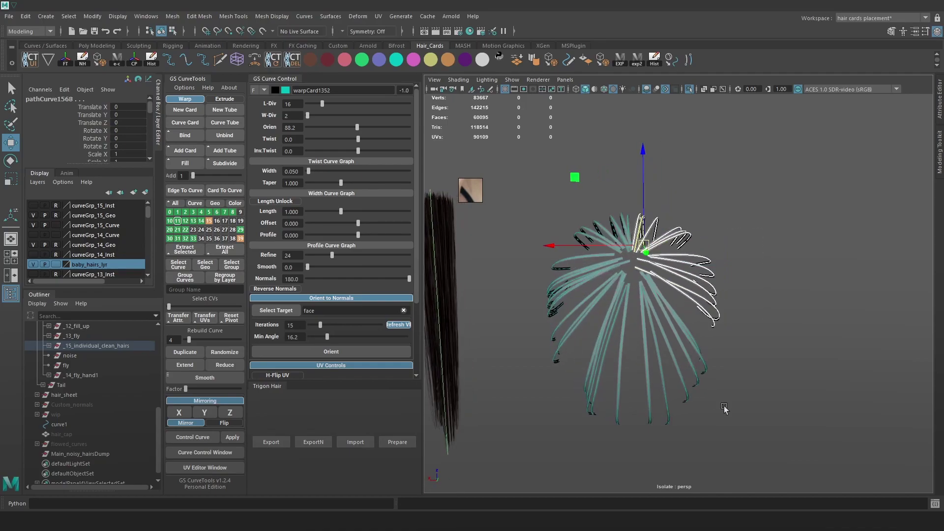
left_click_drag(552, 357, 622, 395)
left_click(586, 276)
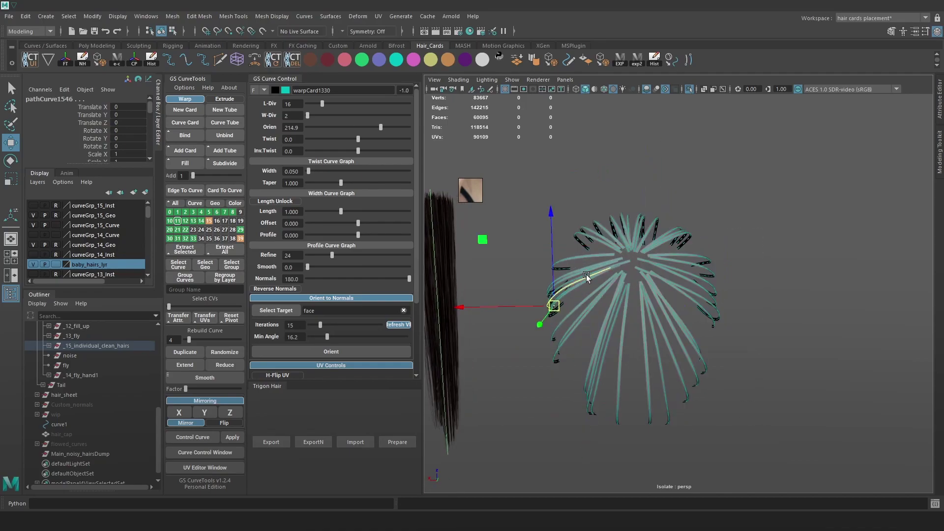
Select all of the clean hair cards and assign the magenta material to them.
left_click_drag(769, 424, 547, 190)
left_click_drag(624, 267, 710, 207, "alt")
left_click(742, 241)
left_click_drag(664, 269, 547, 377)
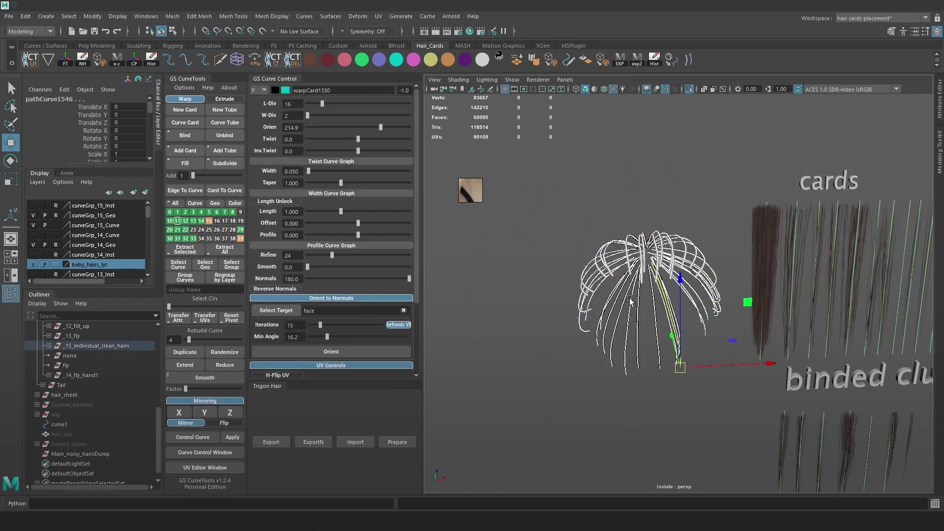
scroll(505, 118, "up", 2)
left_click(418, 63)
left_click(641, 167)
Turn off the isolation and check the magenta clean hairs against the full hairstyle.
left_click_drag(641, 168, 687, 97, "alt")
scroll(640, 200, "up", 3)
left_click(688, 91)
left_click_drag(715, 154, 781, 331, "alt")
left_click_drag(649, 182, 621, 201, "alt")
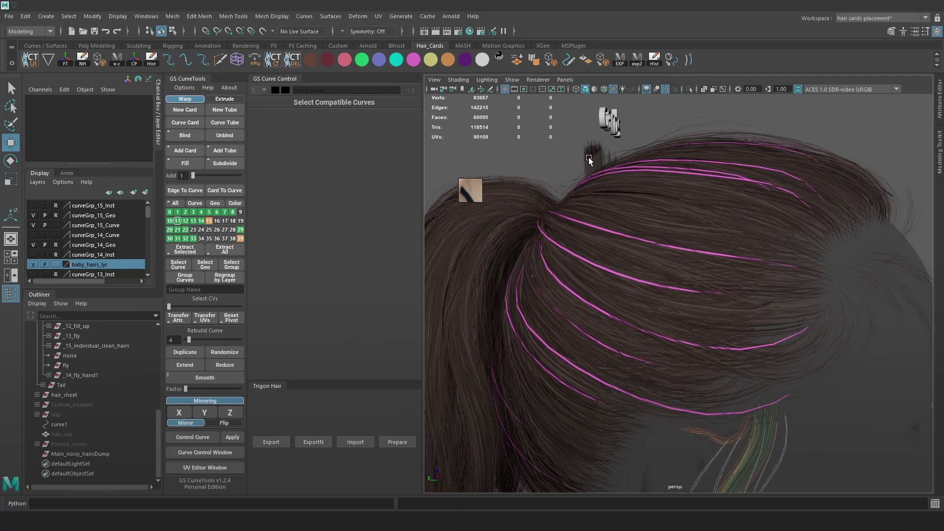
Enable Alpha Cut Prepass in the Viewport 2.0 renderer settings and close them.
left_click(538, 79)
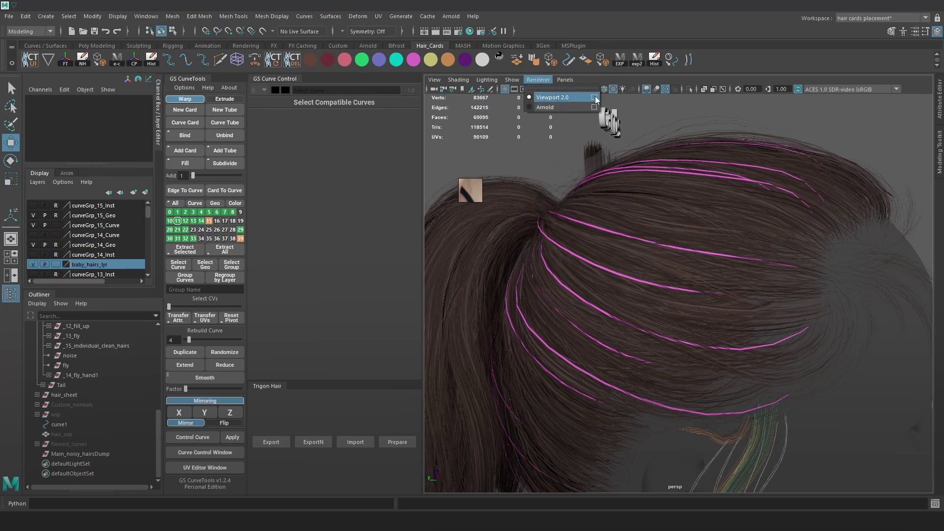
left_click(595, 101)
left_click(409, 307)
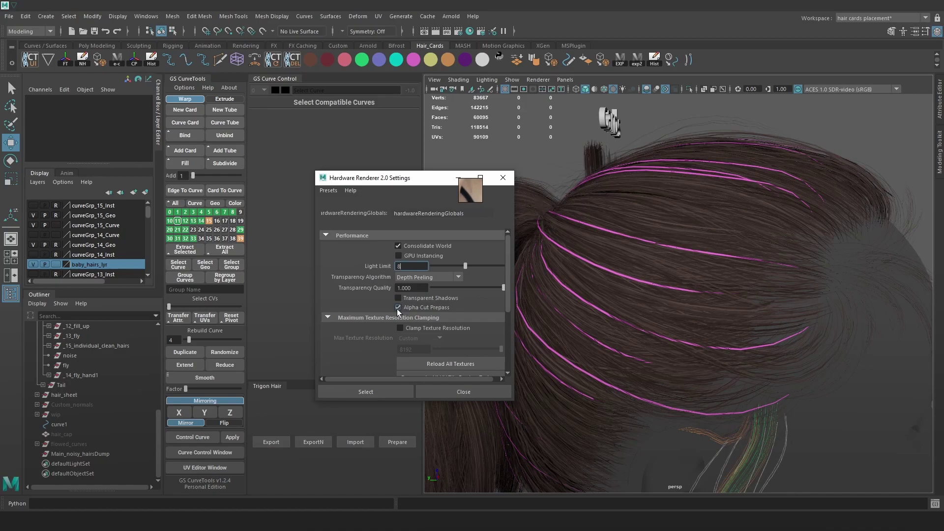
left_click(504, 177)
Expand and isolate the _15_individual_clean_hairs group and select all of its hair cards.
scroll(717, 184, "down", 4)
left_click_drag(716, 183, 774, 229, "alt")
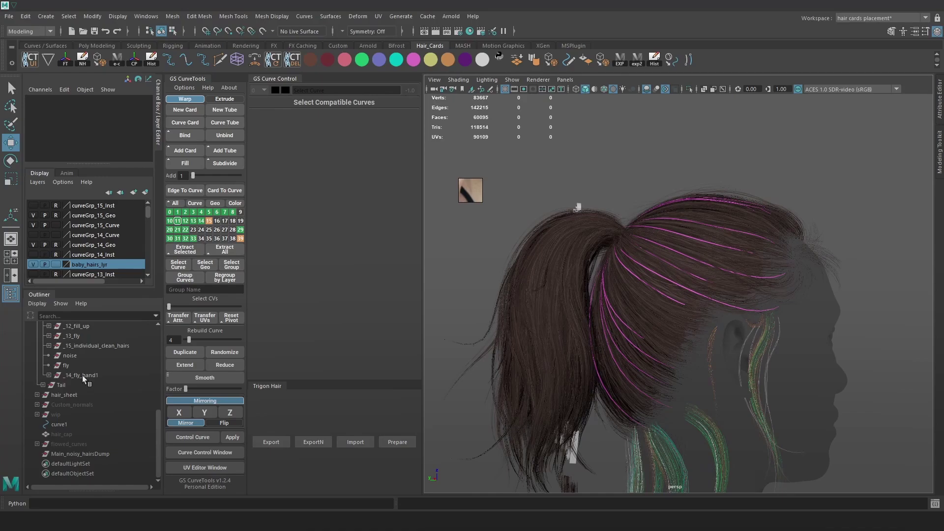
scroll(717, 276, "up", 2)
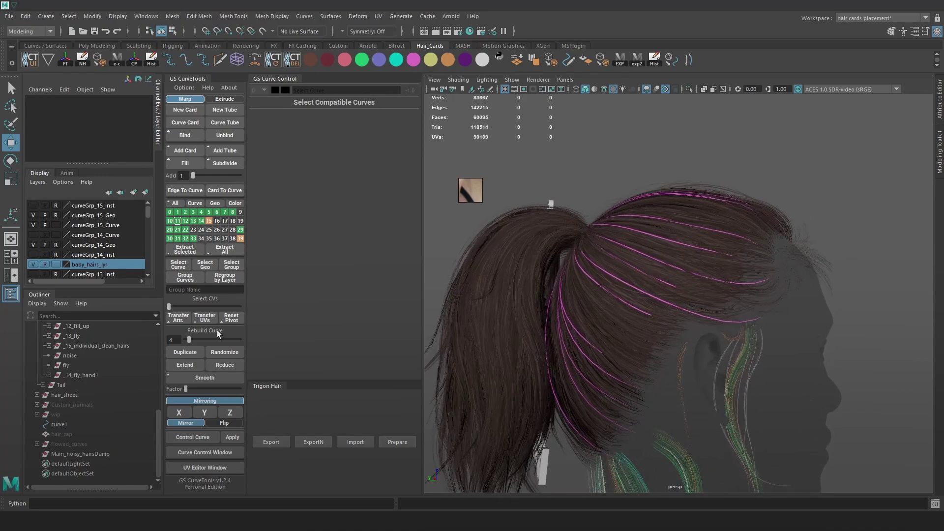
left_click(97, 346)
left_click(47, 345)
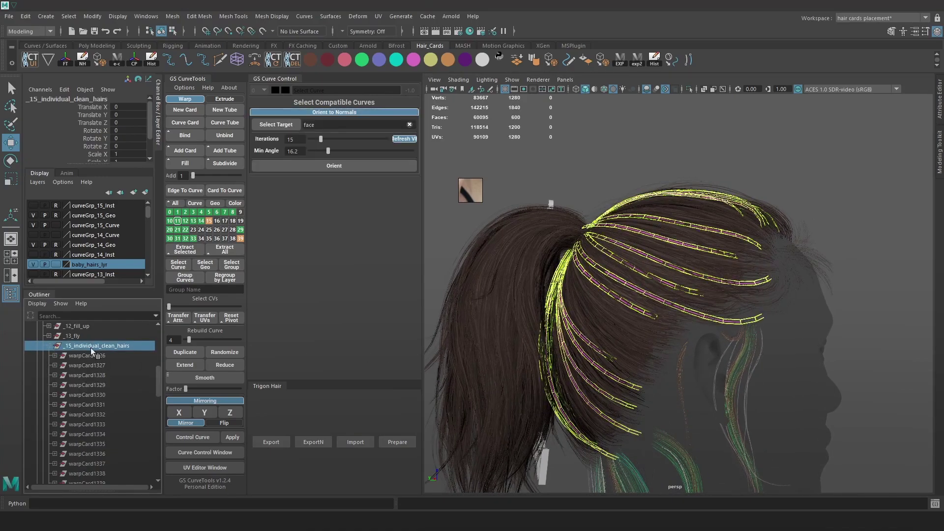
left_click(689, 89)
left_click(795, 247)
left_click_drag(811, 176, 516, 423)
right_click_drag(704, 236, 751, 226, "alt")
middle_click_drag(751, 225, 721, 269, "alt")
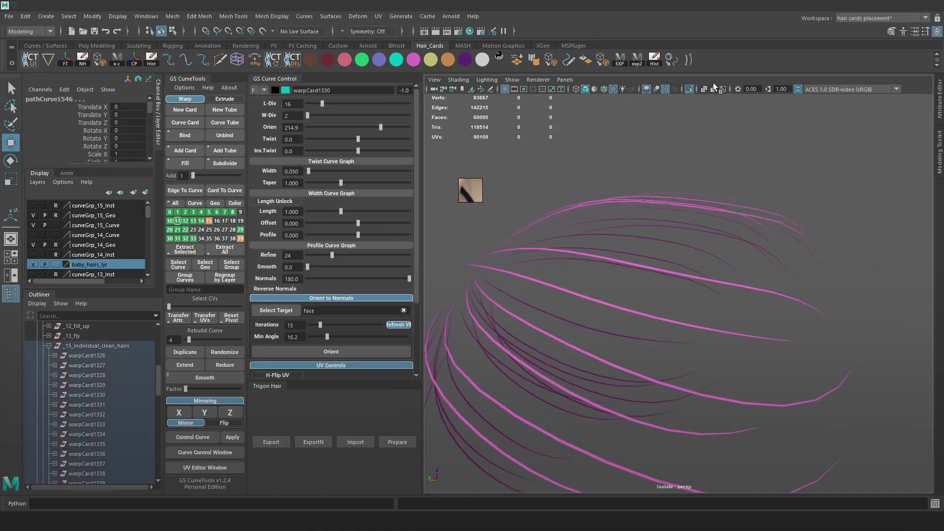
Turn off the isolation to show the full hairstyle and try adjusting the length divisions of the selected clean hair cards.
left_click(689, 89)
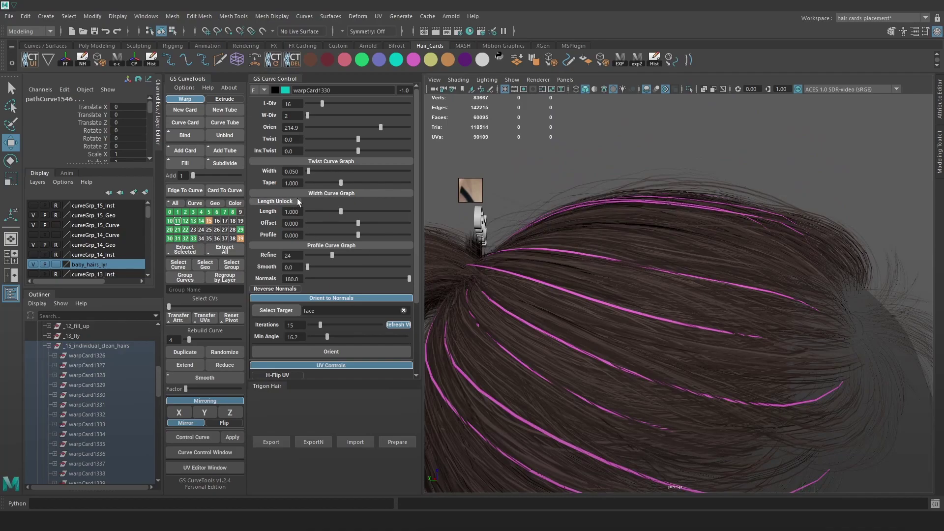
left_click_drag(323, 105, 320, 107)
left_click_drag(319, 106, 322, 107)
right_click_drag(642, 243, 590, 165, "alt")
left_click_drag(641, 238, 685, 176, "alt")
left_click(641, 183)
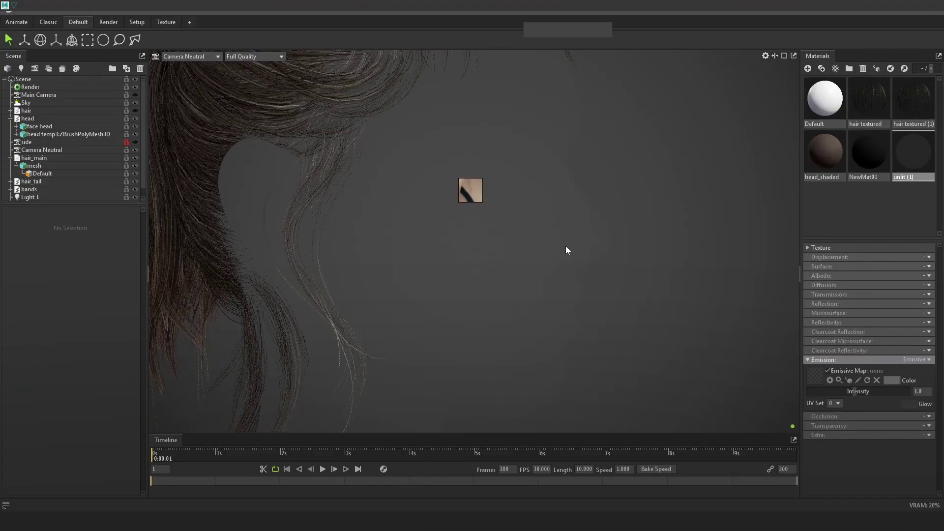
In Marmoset Toolbag, set the render's shadow quality to High and frame the ponytail hairstyle from the side.
left_click_drag(742, 207, 627, 267)
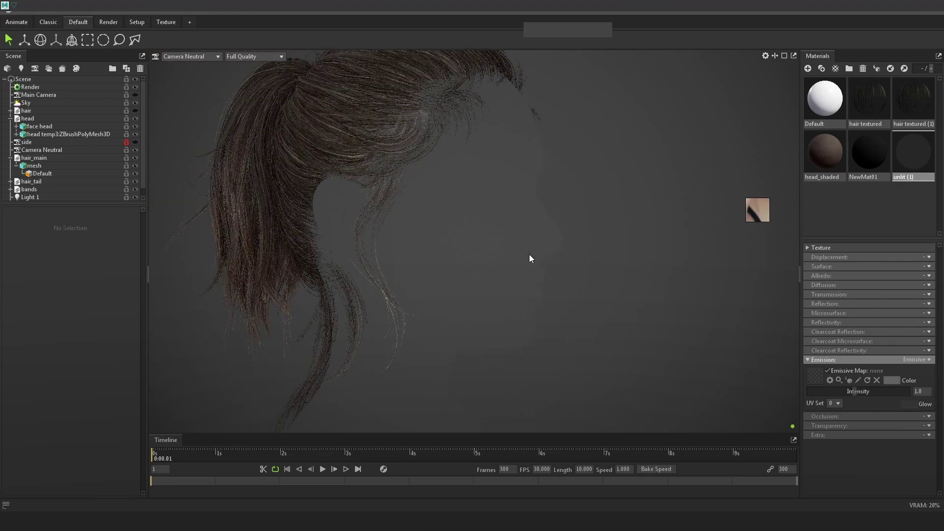
left_click_drag(530, 255, 582, 251)
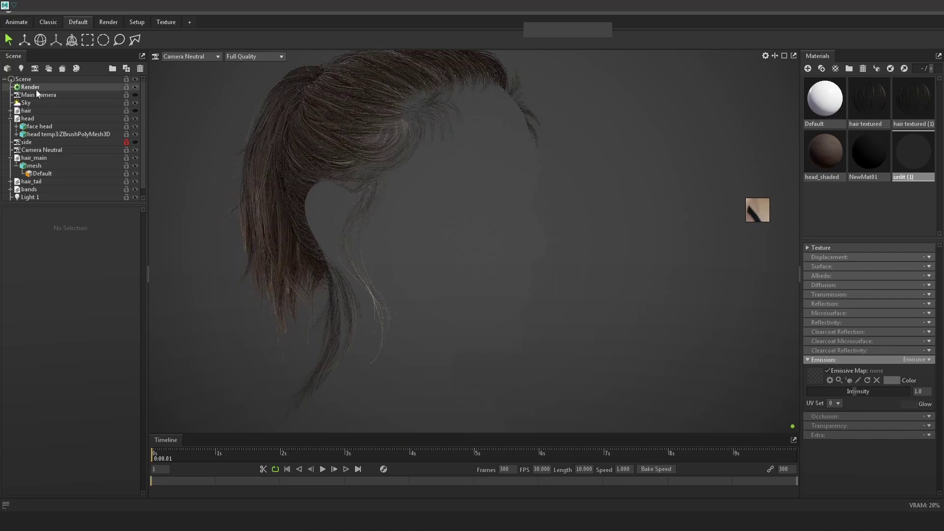
left_click(36, 90)
left_click(64, 396)
left_click(70, 411)
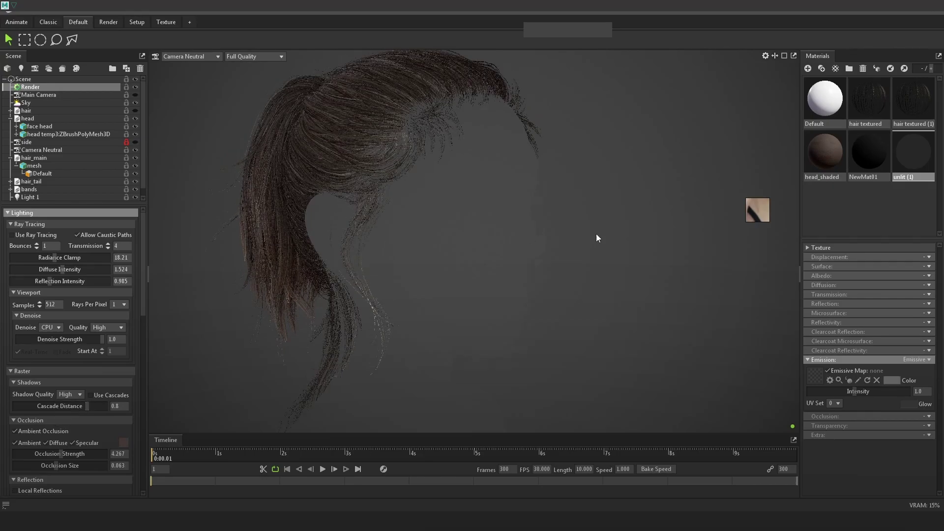
middle_click_drag(583, 221, 609, 263)
mouse_move(609, 263)
left_mouse_down()
mouse_move(714, 272)
mouse_move(624, 263)
left_mouse_up()
scroll(439, 213, "up", 4)
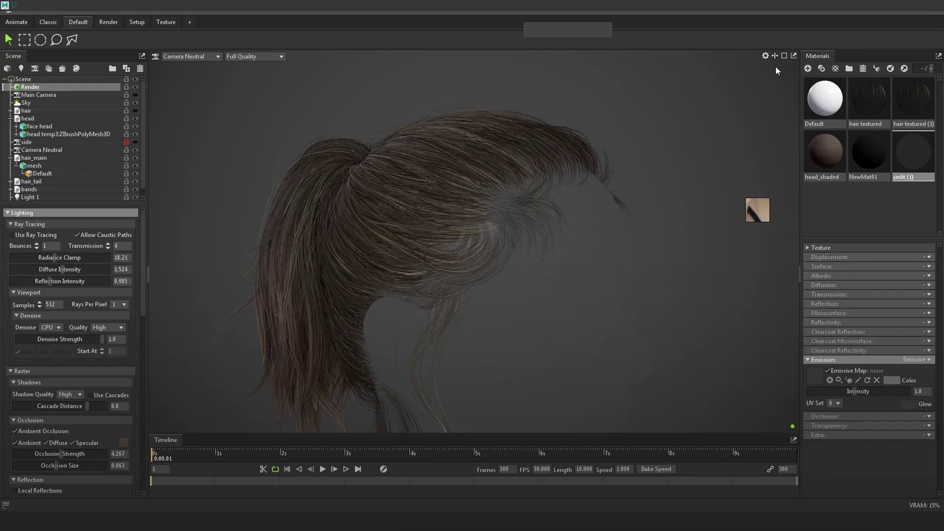
Compare the hair in Draft Quality and Full Quality viewport modes, ending in Full Quality.
left_click(170, 57)
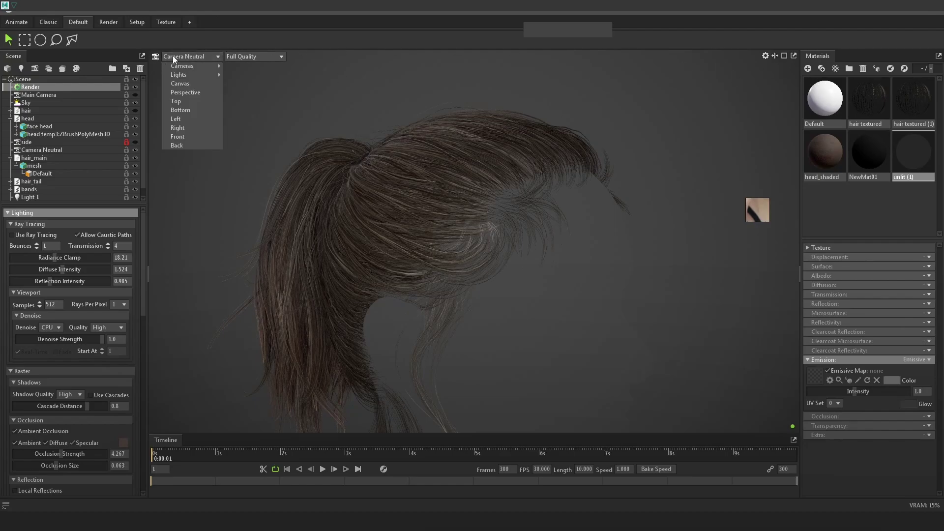
left_click(255, 57)
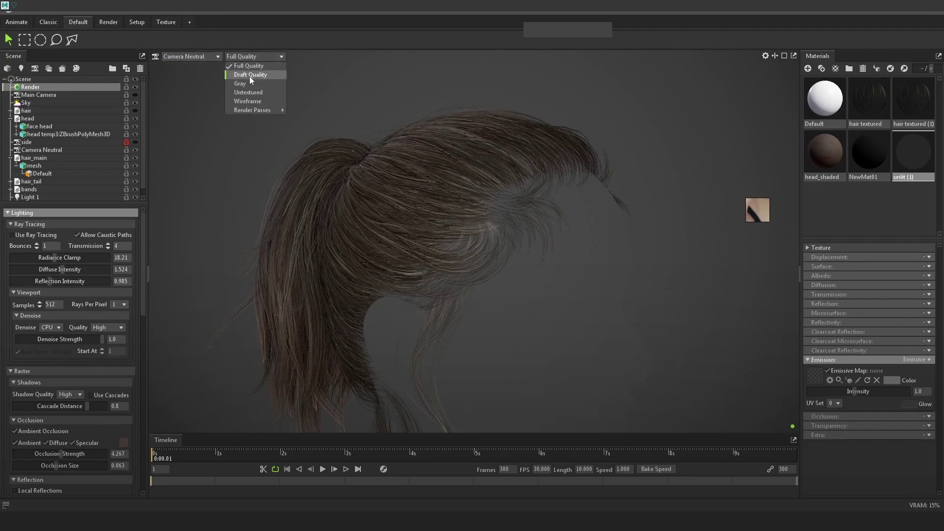
left_click(250, 75)
left_click_drag(506, 195, 630, 197)
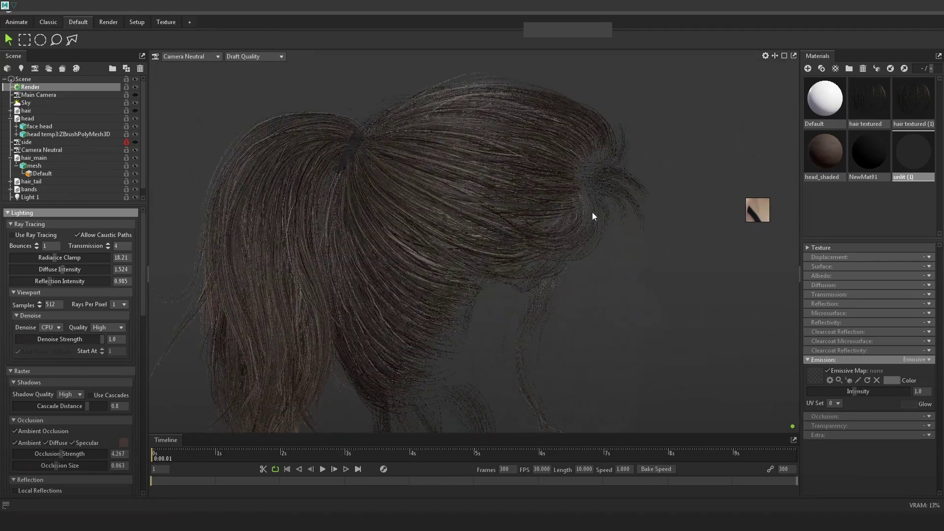
left_click(243, 57)
left_click(244, 67)
left_click(245, 57)
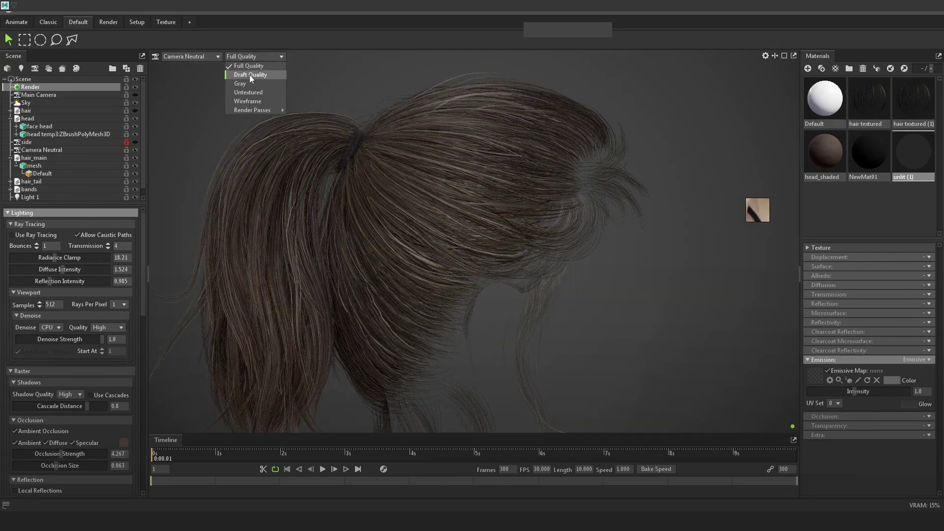
left_click(250, 75)
left_click_drag(490, 175, 516, 176)
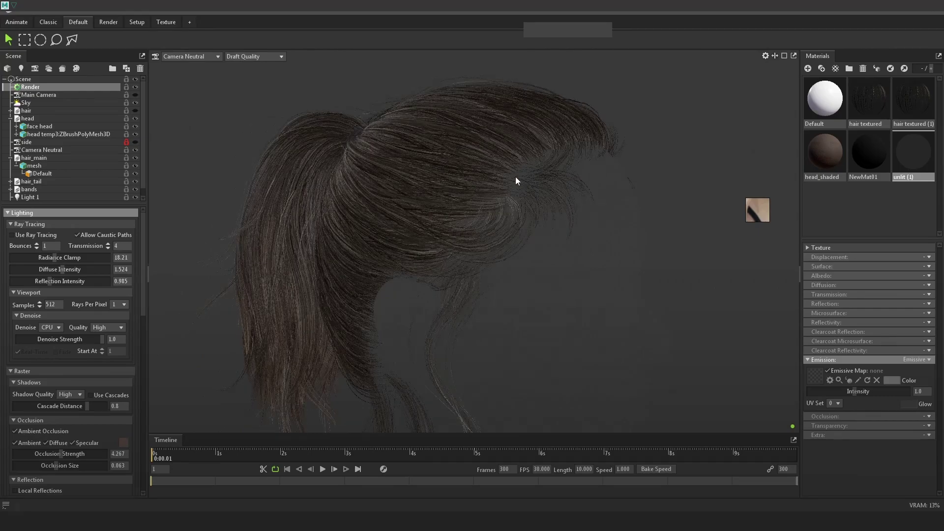
left_click(244, 56)
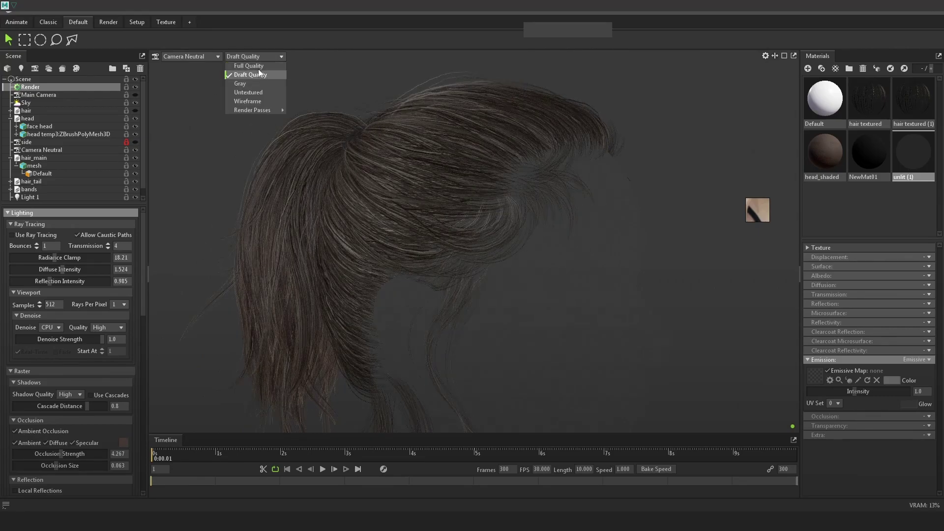
left_click(252, 65)
Preview the hair in Gray, Untextured, Wireframe and a Geometry render pass, and return to Full Quality.
left_click(246, 58)
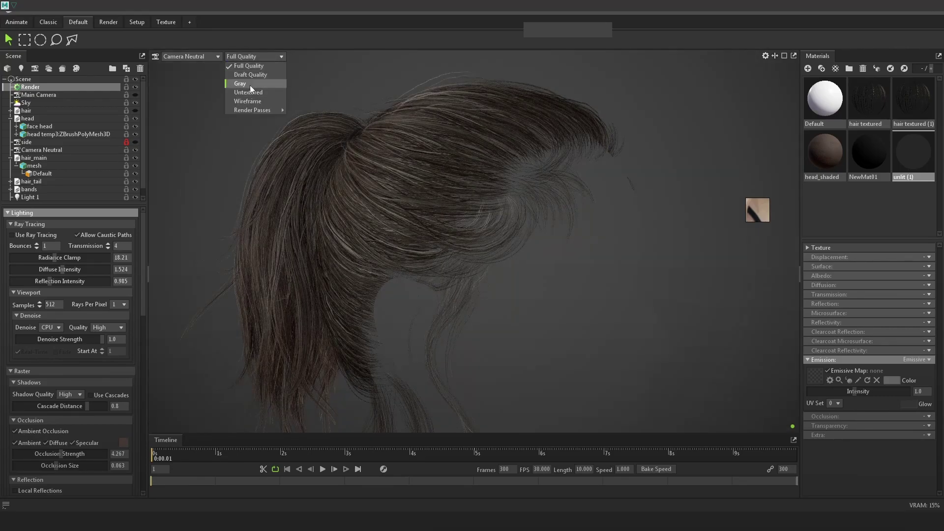
left_click(250, 86)
left_click(255, 57)
left_click(249, 89)
left_click(253, 58)
left_click(250, 101)
left_click(256, 57)
mouse_move(261, 110)
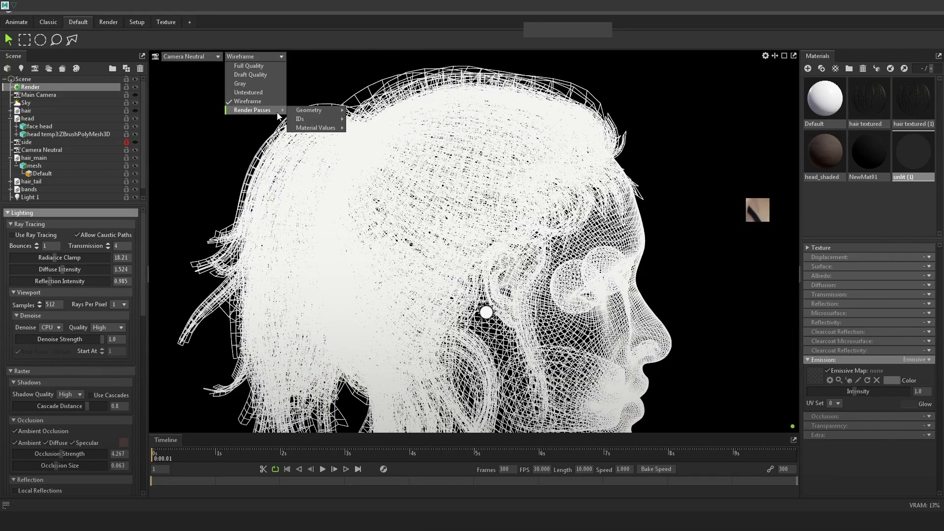
mouse_move(320, 110)
left_click(370, 120)
left_click(255, 57)
left_click(249, 69)
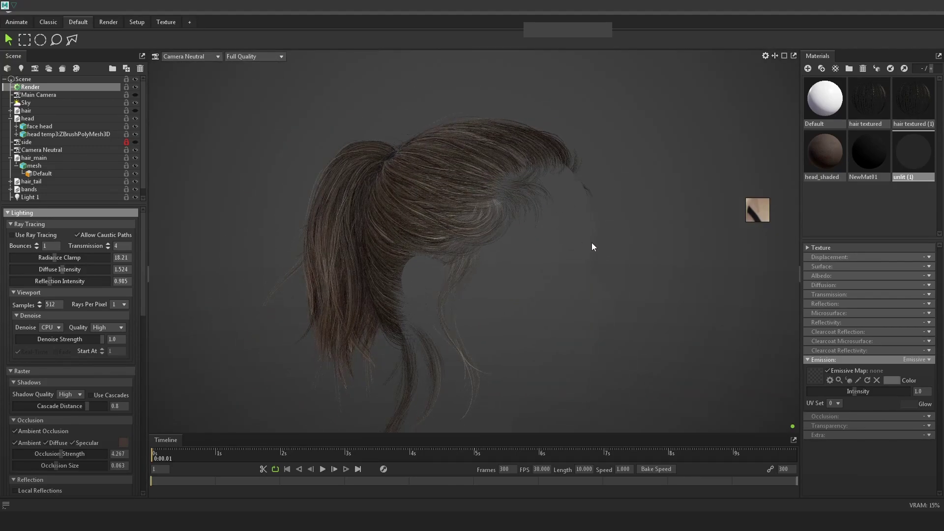
Copy a full-screen screenshot of the rendered hair and paste it into a new Photoshop document.
key("Print")
left_click_drag(0, 0, 943, 530)
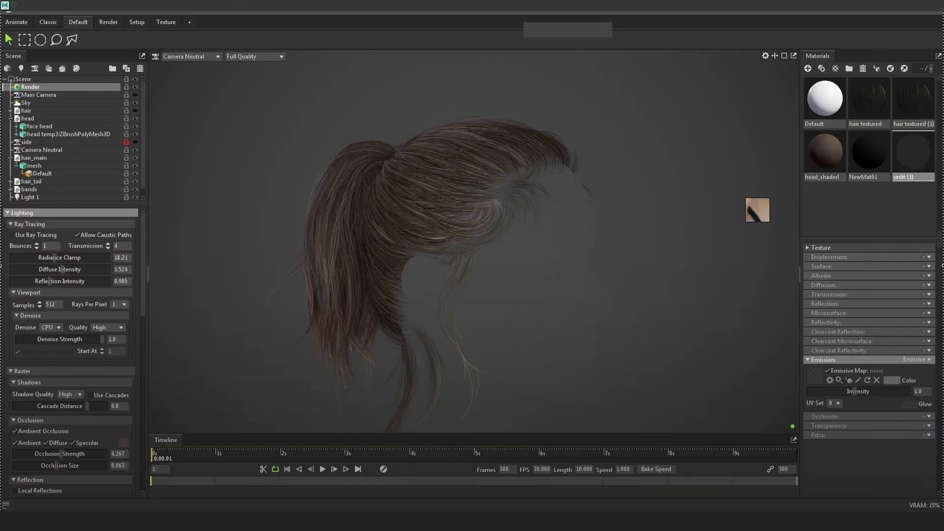
key("ctrl+c")
left_click(86, 521)
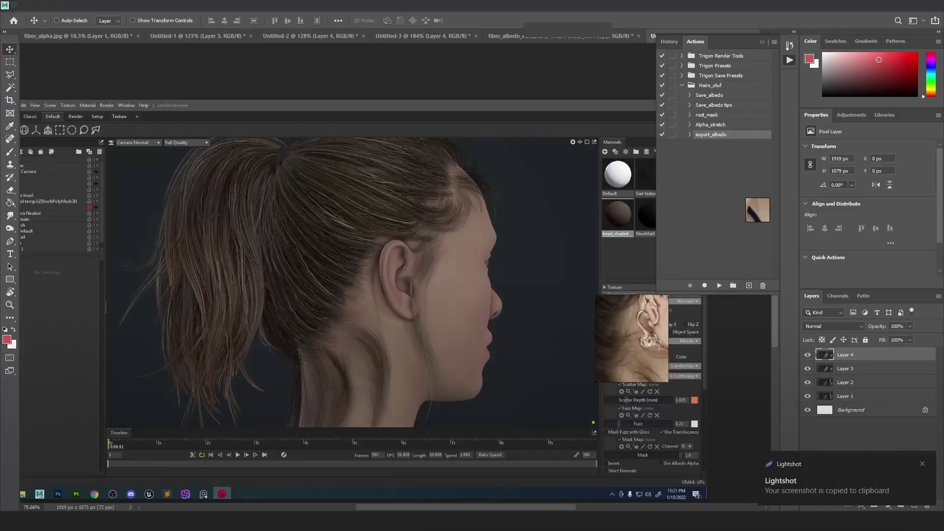
key("ctrl+n")
key("Return")
key("ctrl+v")
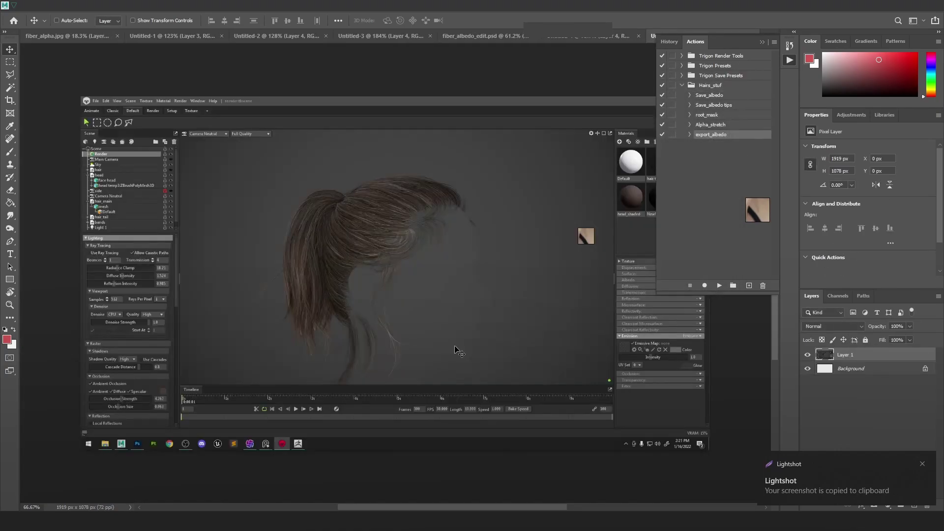
Switch back to Maya and examine the magenta clean hairs from the side and front of the head.
key("alt+Tab")
left_click(477, 250)
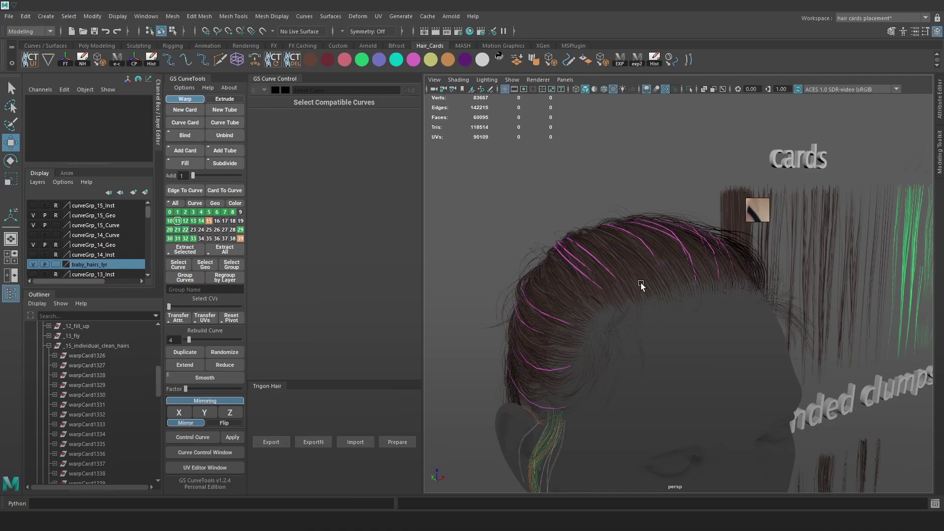
left_click_drag(609, 305, 671, 329, "alt")
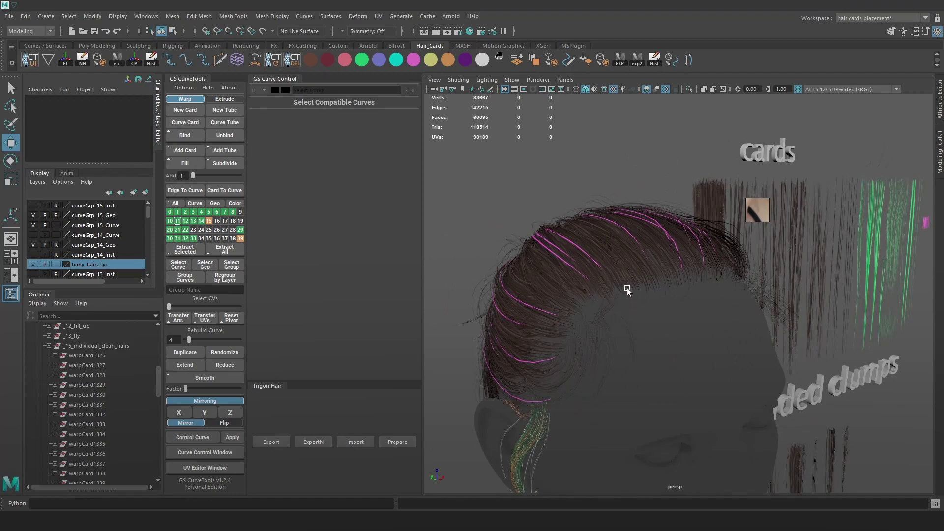
left_click_drag(664, 293, 615, 320, "alt")
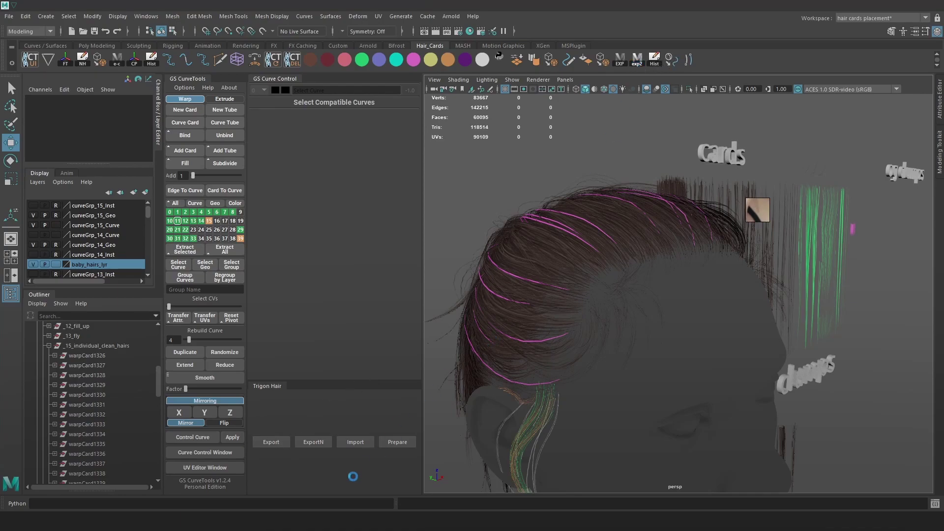
Deselect everything in Marmoset Toolbag, copy another full-screen screenshot of the hair and paste it as a second layer in the Photoshop document.
left_click(306, 521)
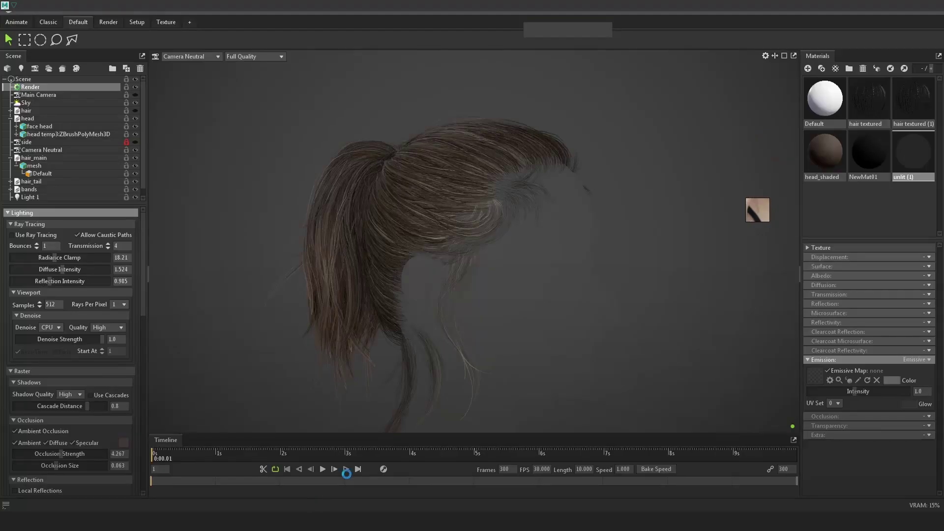
left_click(676, 257)
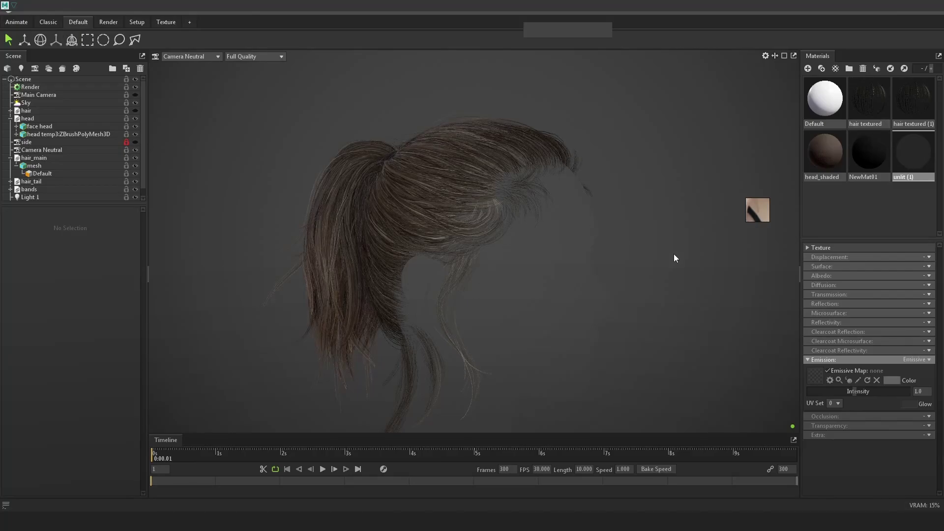
key("Print")
left_click_drag(0, 10, 943, 530)
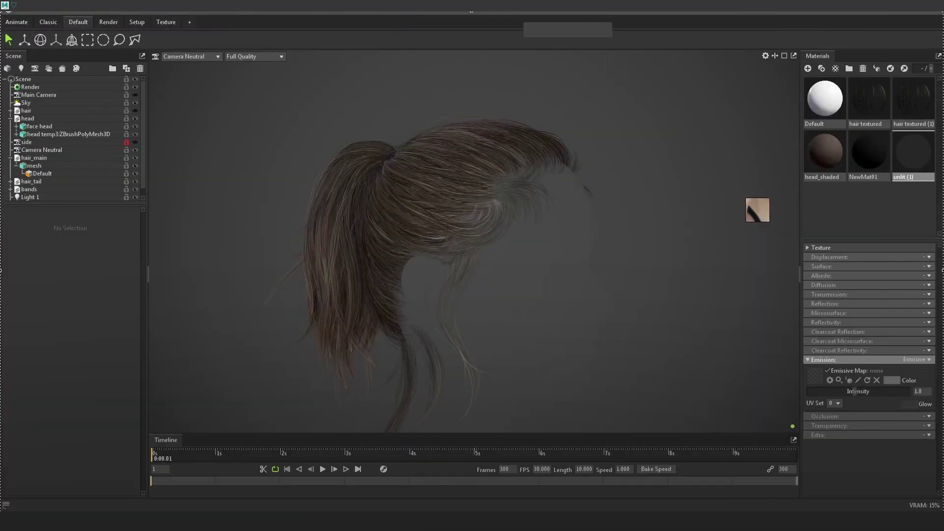
left_click_drag(739, 397, 662, 417)
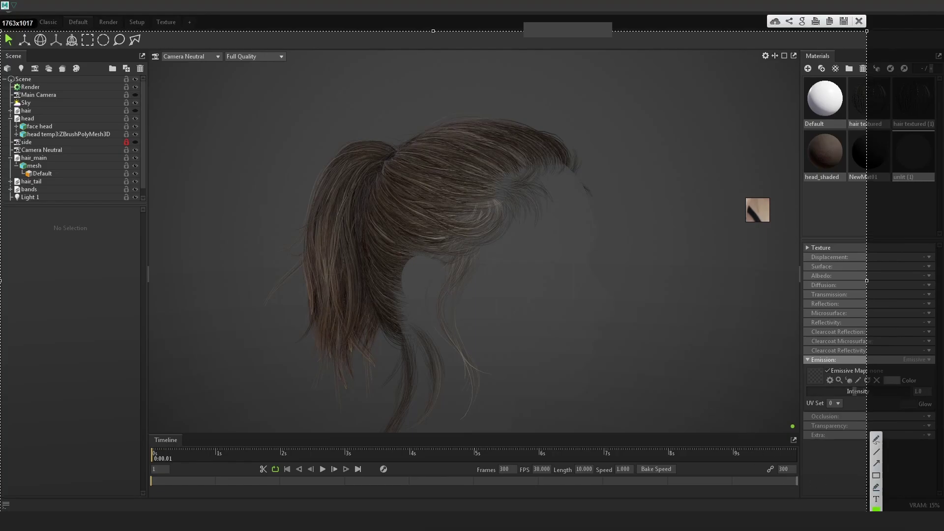
key("ctrl+c")
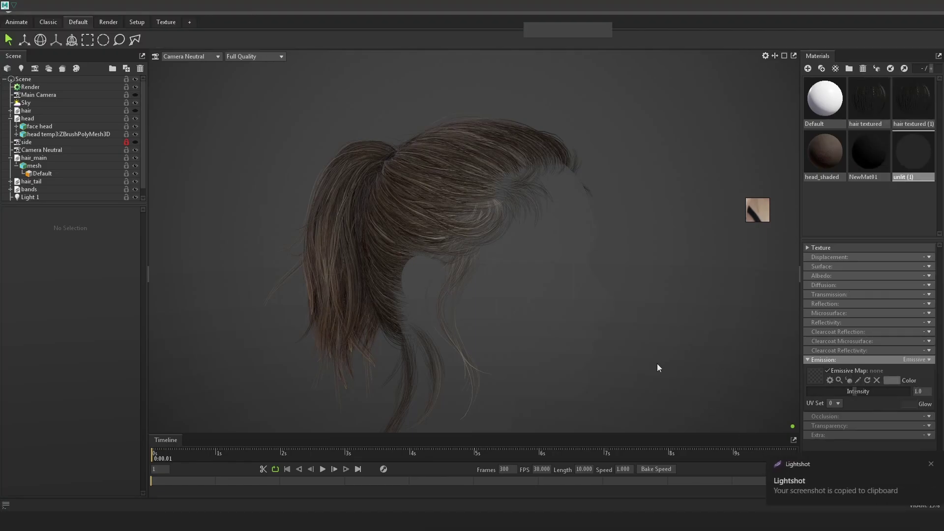
key("Print")
left_click_drag(0, 11, 943, 529)
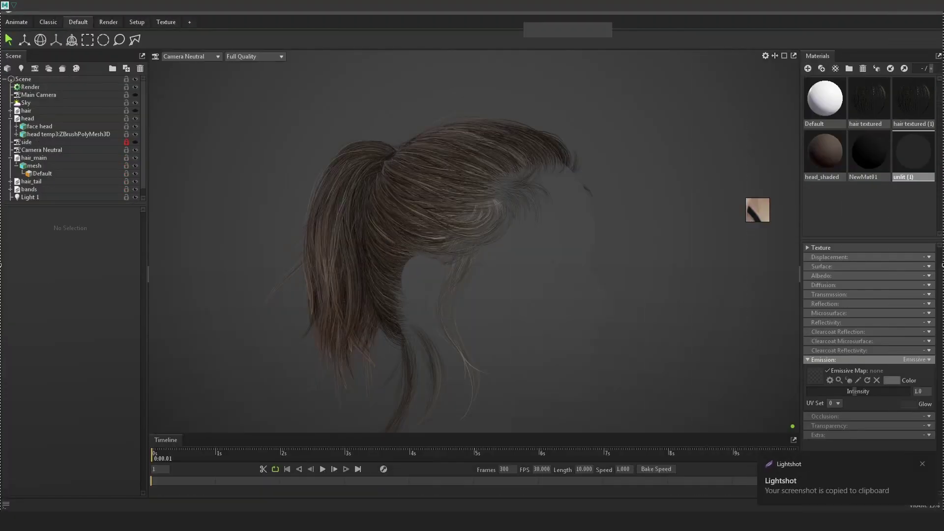
key("ctrl+c")
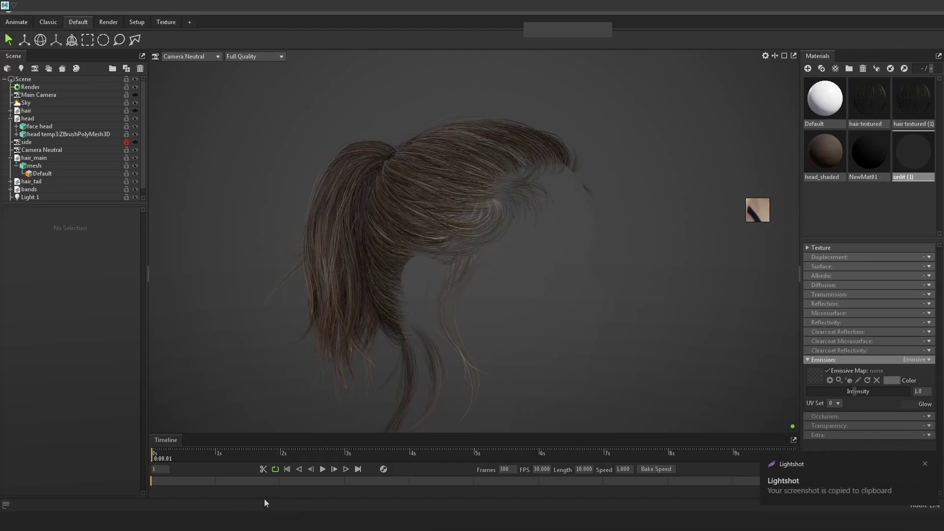
left_click(86, 522)
key("ctrl+v")
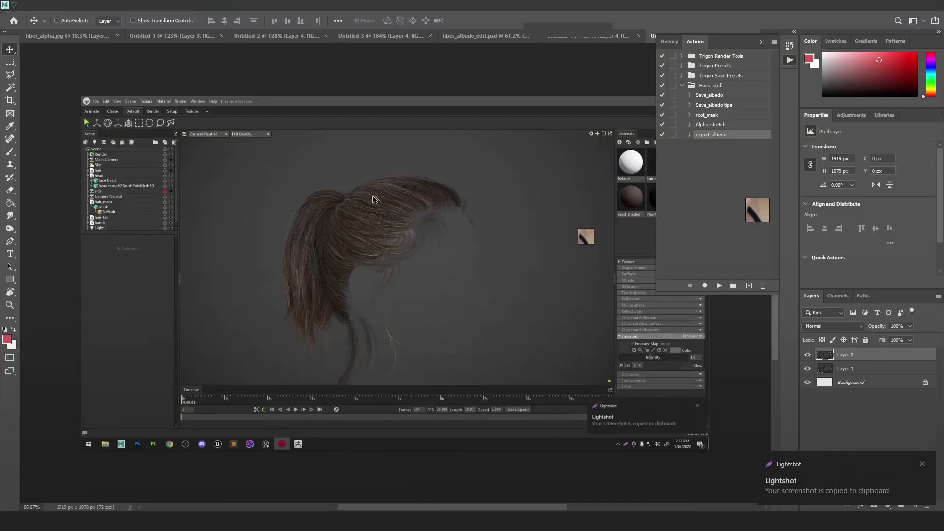
Toggle Layer 2's visibility repeatedly to compare the two hair screenshots over the crown.
scroll(373, 196, "up", 6, "alt")
left_click(807, 355)
left_click(808, 356)
left_click(807, 356)
left_click(807, 355)
left_click(807, 356)
left_click(807, 356)
left_click(807, 355)
left_click(808, 355)
left_click(807, 355)
left_click(807, 355)
left_click(807, 355)
left_click(808, 356)
left_click(808, 355)
left_click(807, 355)
left_click(808, 356)
left_click(807, 356)
left_click(808, 356)
left_click(807, 356)
left_click(807, 355)
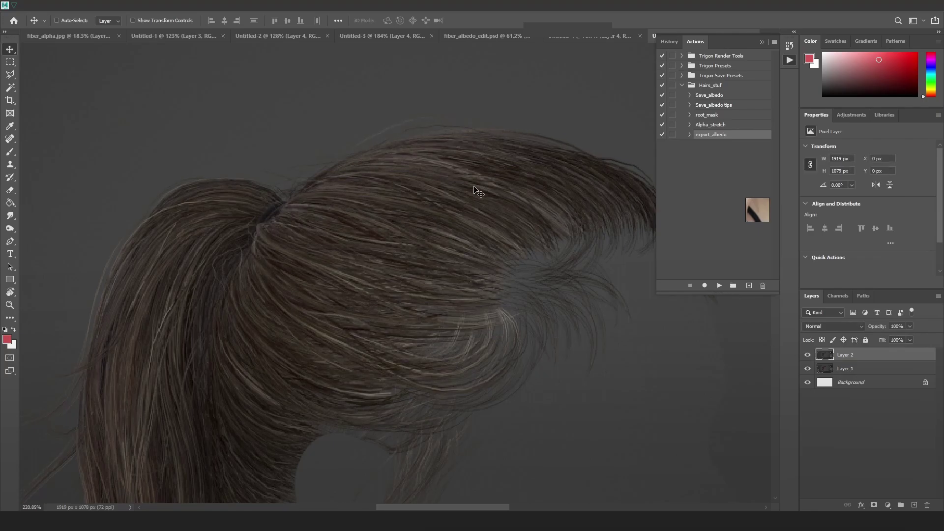
Compare the two hair screenshots in close-up around the crown and temple by toggling the upper layer.
scroll(476, 191, "up", 3, "alt")
left_click(806, 358)
left_click(806, 358)
left_click_drag(501, 327, 507, 195)
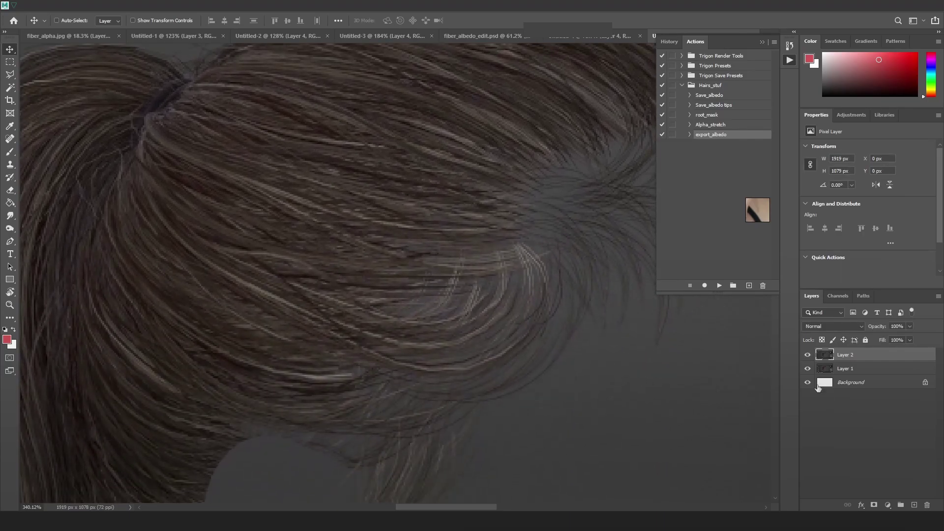
left_click(807, 355)
left_click(807, 355)
left_click(807, 355)
left_click(808, 355)
scroll(365, 319, "down", 5, "alt")
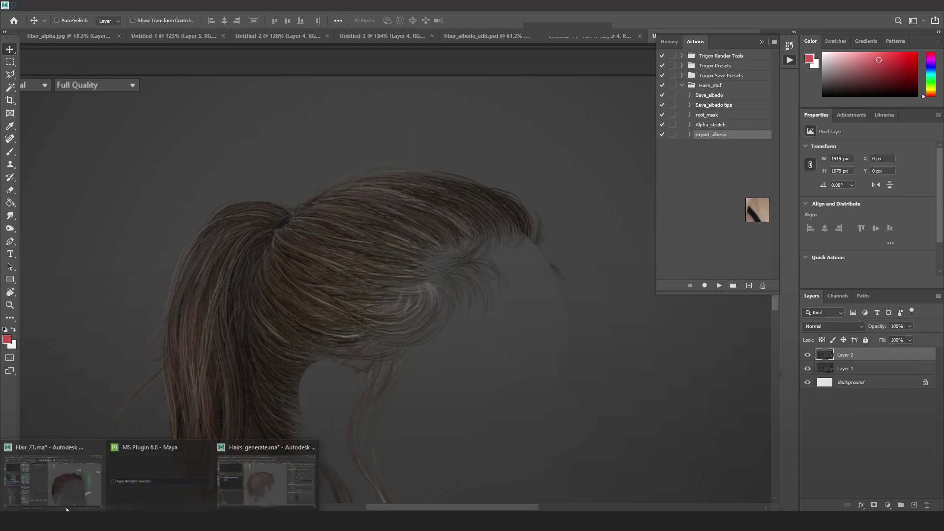
Switch to the Hair_21 scene in Maya, display it in wireframe and clear the selection.
left_click(157, 484)
left_click_drag(561, 281, 622, 277, "alt")
key("4")
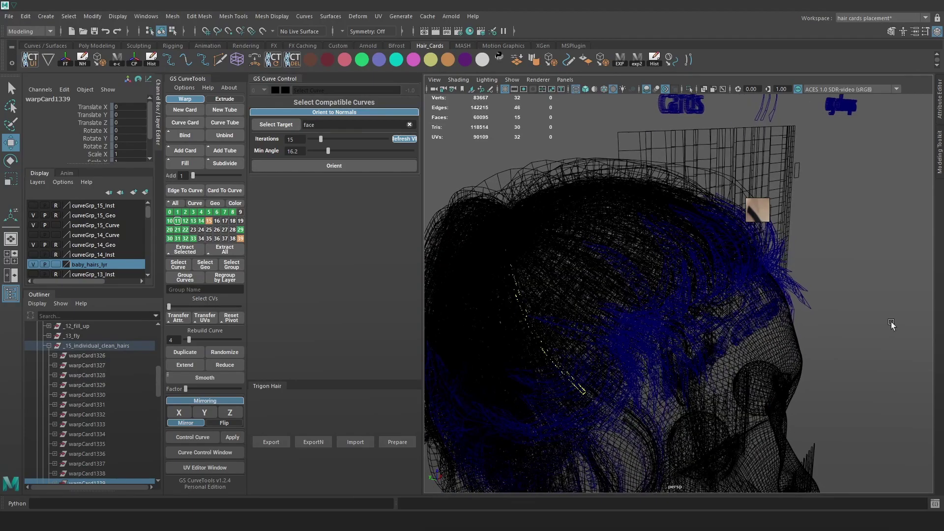
left_click(888, 320)
left_click_drag(705, 308, 691, 309, "alt")
Isolate the _15_individual_clean_hairs group, deselect it and inspect the wireframe of its cards.
left_click(86, 356)
left_click(88, 344)
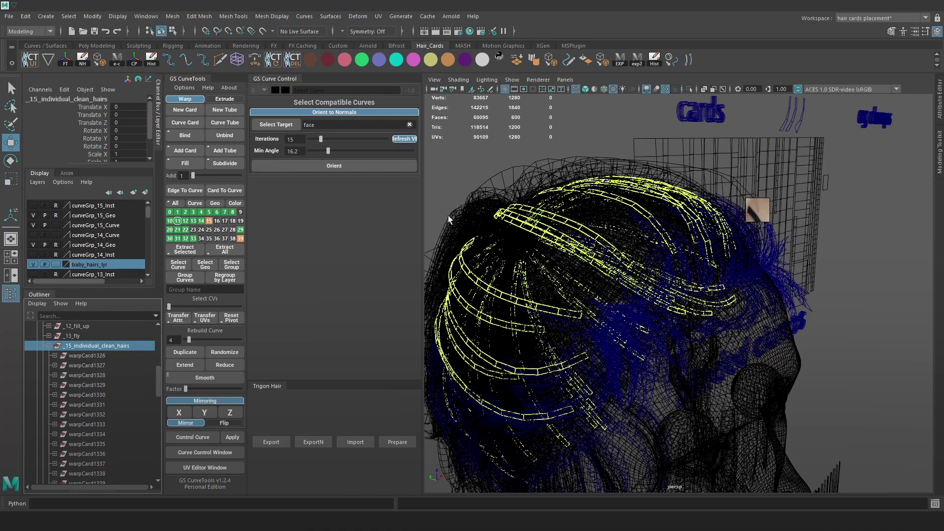
left_click(689, 88)
left_click_drag(728, 231, 748, 253, "alt")
left_click(762, 335)
middle_click_drag(585, 249, 655, 263, "alt")
right_click_drag(655, 263, 689, 294, "alt")
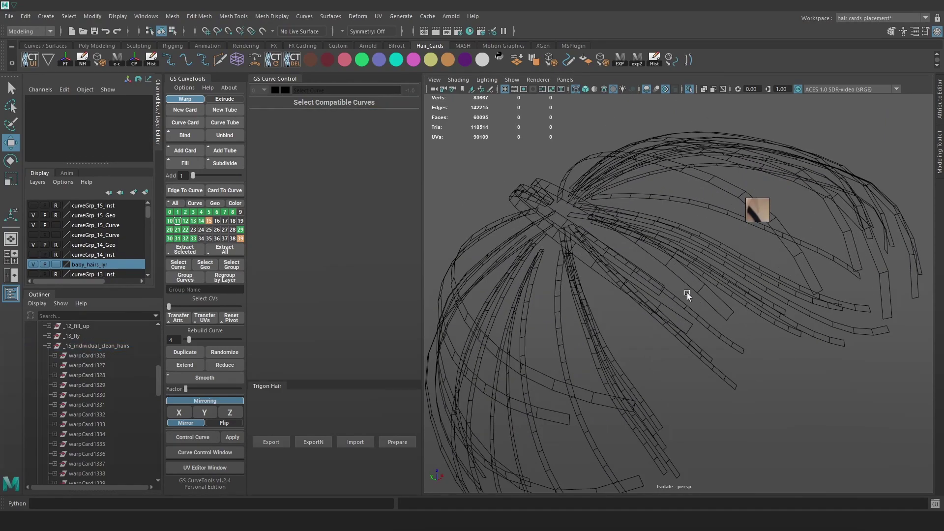
Select one hair card near the parting, display the group textured and compare it briefly with its untextured shape.
left_click(626, 287)
scroll(639, 285, "up", 5)
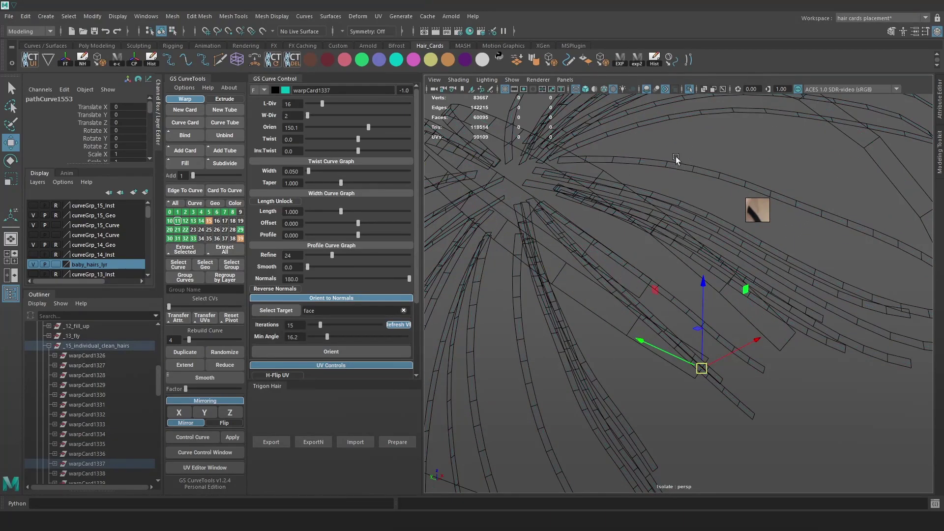
key("6")
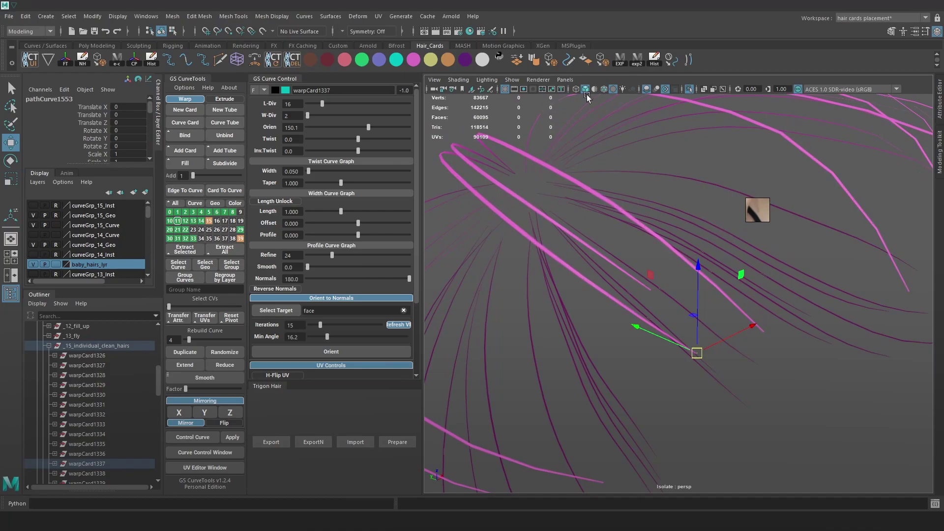
left_click(603, 90)
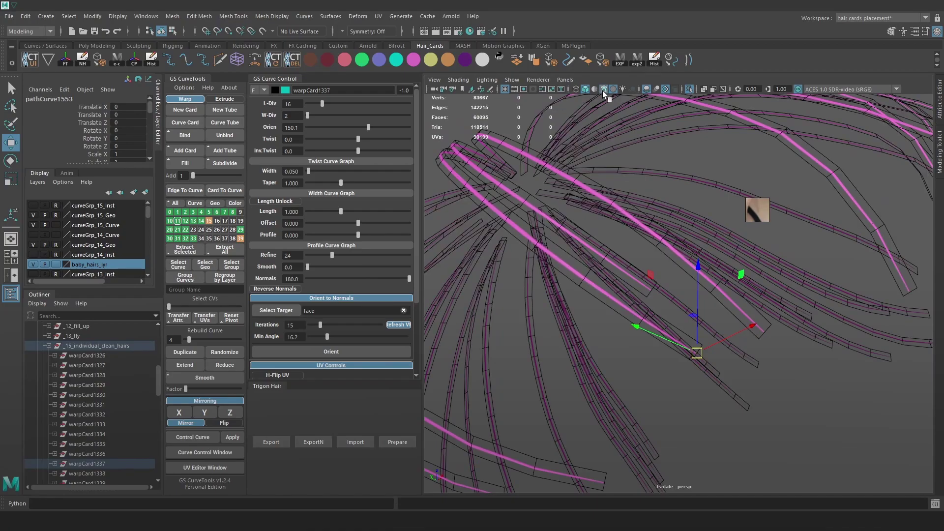
left_click(603, 91)
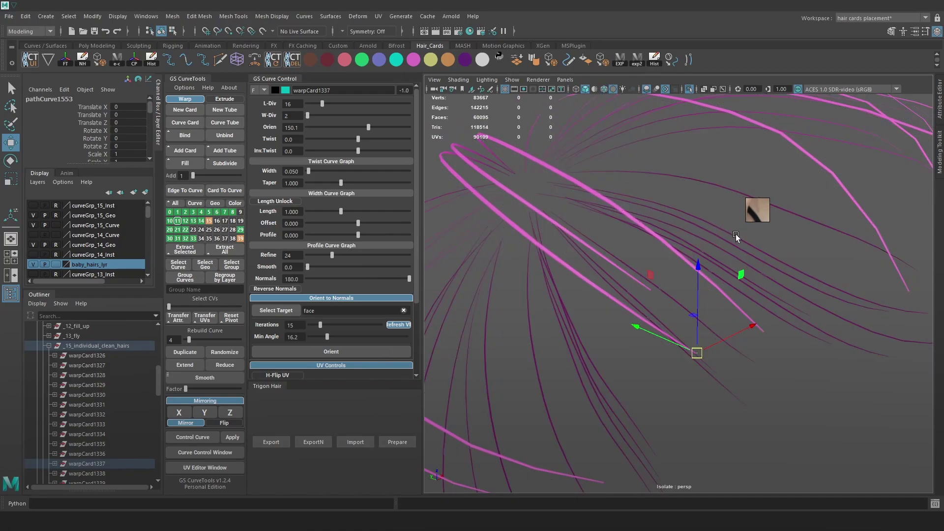
scroll(662, 323, "down", 2)
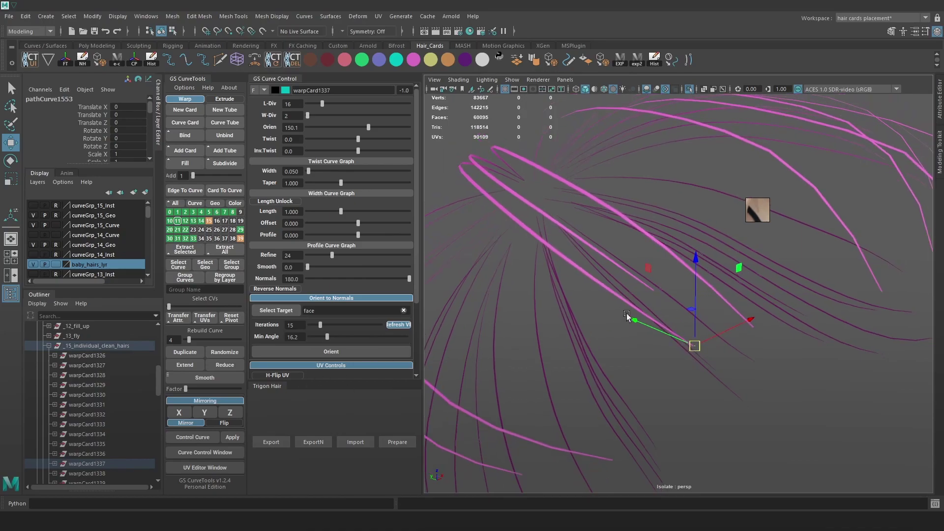
Open the selected card in the GS CurveTools UV editor and scale its UVs slightly narrower horizontally.
left_click(213, 466)
scroll(324, 340, "up", 5)
middle_click_drag(359, 389, 399, 205)
middle_click_drag(379, 401, 372, 221)
key("r")
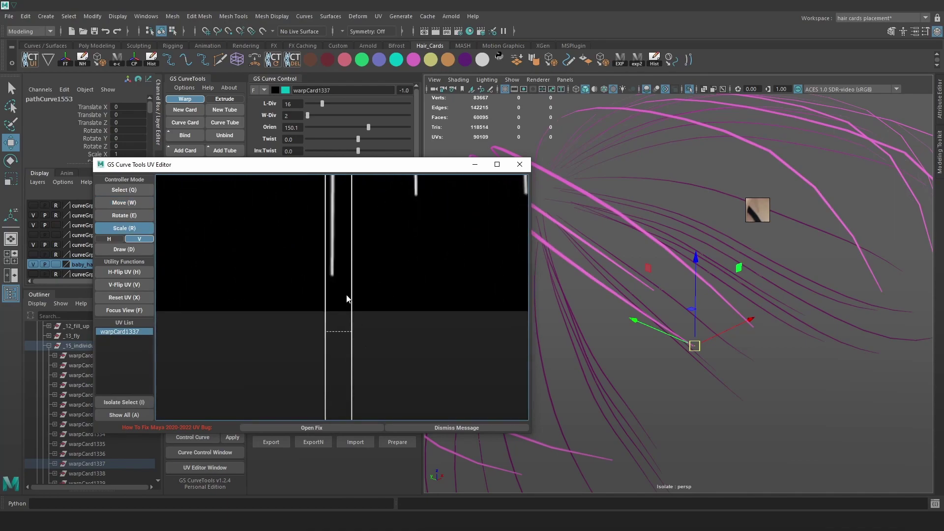
key("r")
left_click_drag(348, 299, 346, 299)
Follow the UV shell along its strand and narrow it slightly more horizontally around that single hair.
middle_click_drag(361, 229, 367, 387)
middle_click_drag(376, 253, 375, 391)
middle_click_drag(374, 241, 371, 393)
middle_click_drag(375, 212, 381, 383)
middle_click_drag(383, 211, 394, 367)
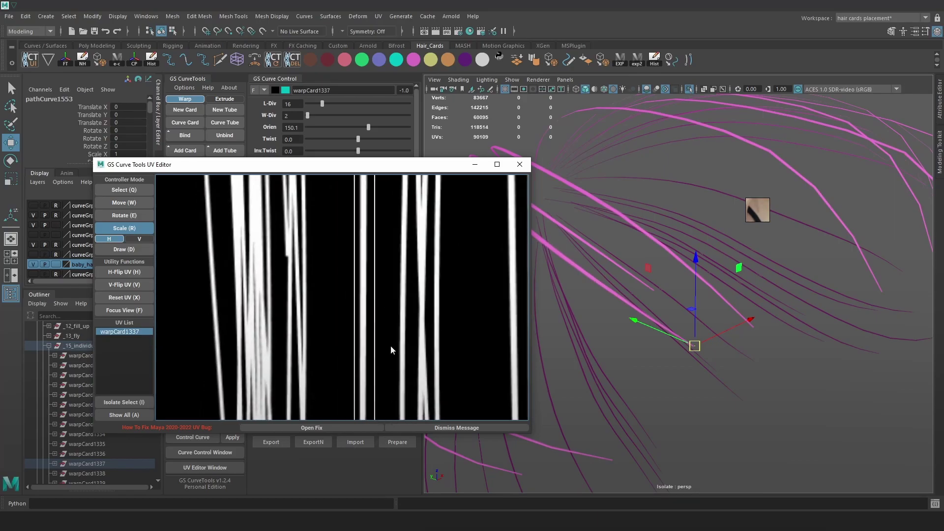
middle_click_drag(381, 223, 385, 406)
middle_click_drag(407, 236, 410, 291)
scroll(397, 275, "down", 1)
left_click_drag(384, 318, 382, 318)
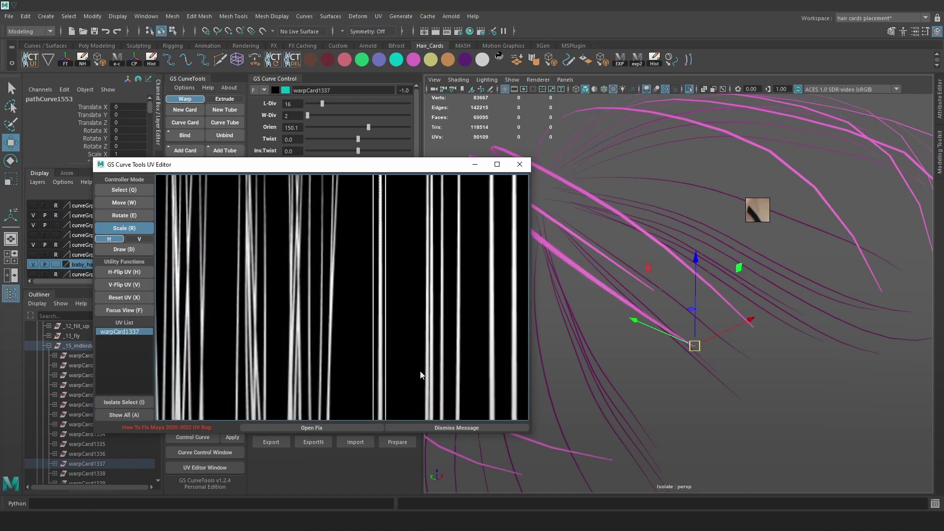
Trace the strand back to its end in the hair texture and close the UV editor.
middle_click_drag(416, 367, 433, 227)
middle_click_drag(445, 372, 424, 213)
middle_click_drag(412, 378, 382, 219)
middle_click_drag(370, 383, 389, 335)
middle_click_drag(382, 389, 393, 246)
scroll(386, 342, "up", 5)
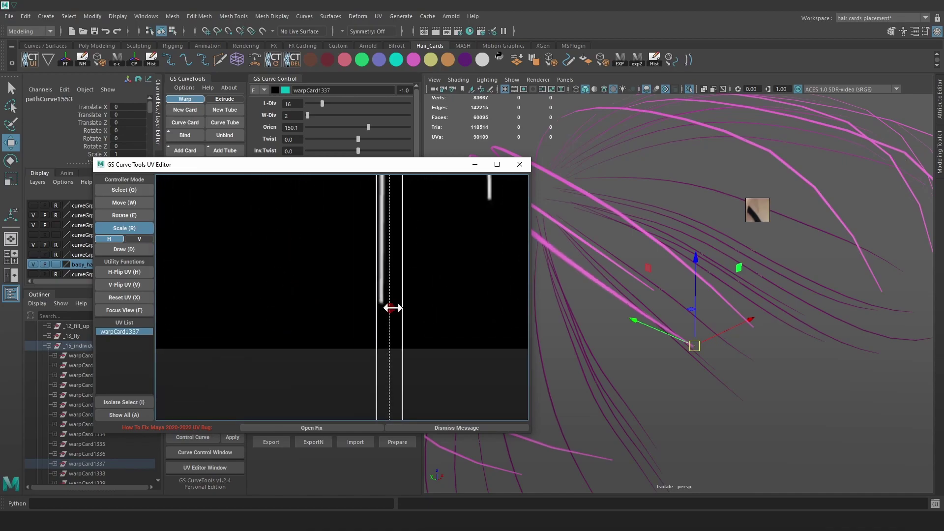
left_click(519, 165)
Show the card curves in wireframe, select all the individual clean hair curves and return to shaded display.
scroll(649, 308, "down", 5)
left_click_drag(636, 265, 627, 273, "alt")
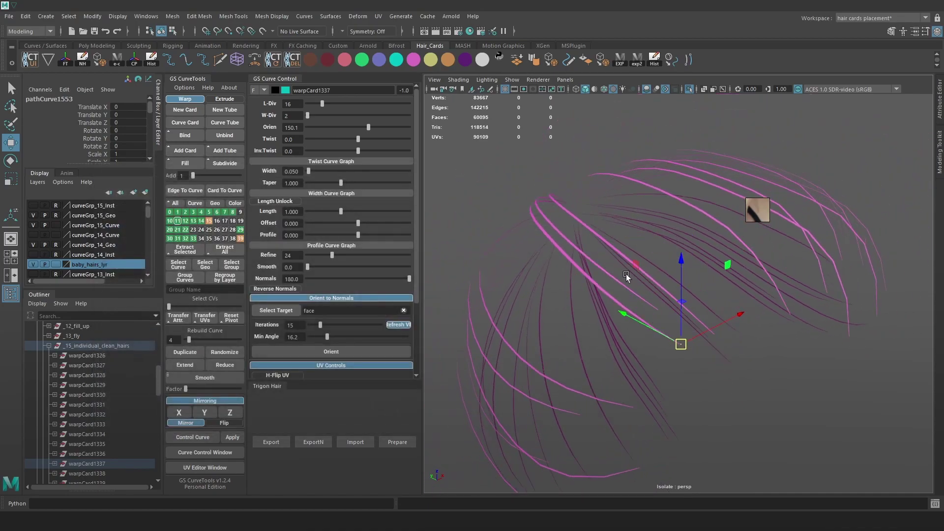
key("4")
key("alt+c")
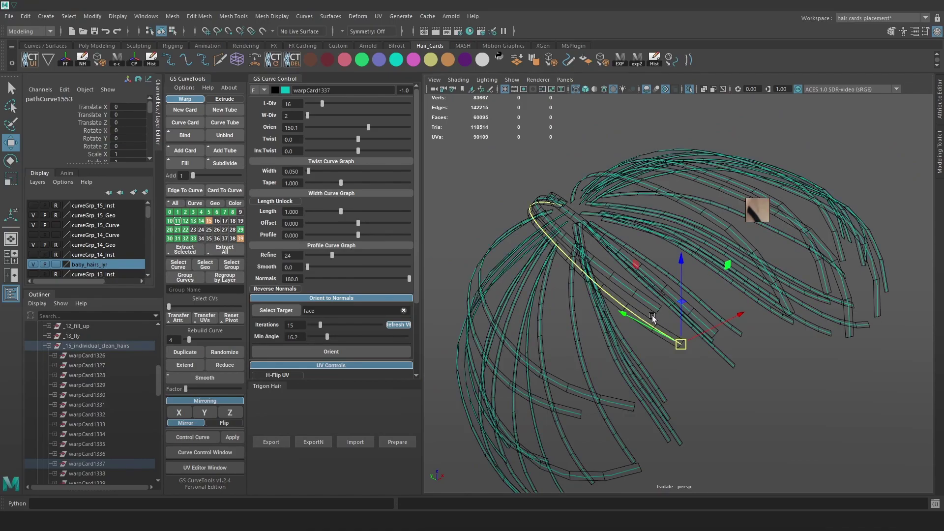
scroll(654, 321, "down", 2)
left_click_drag(631, 284, 844, 158)
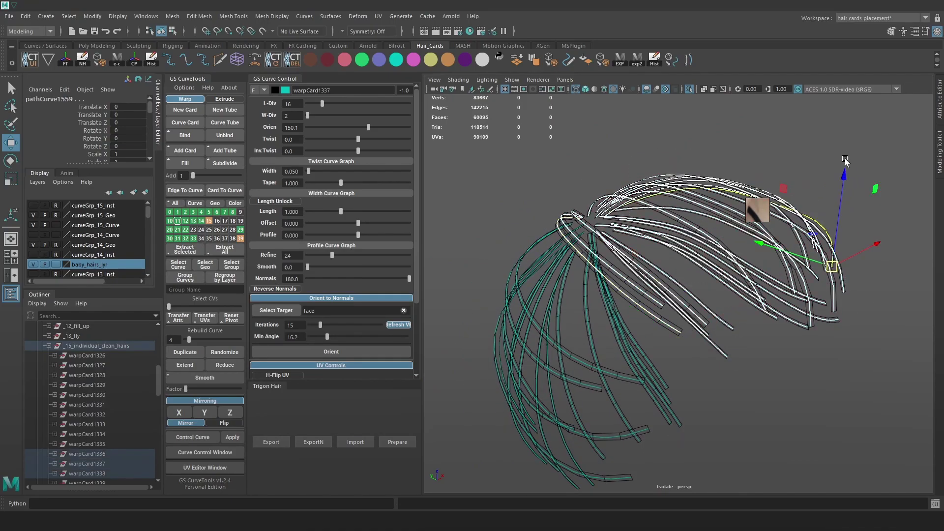
left_click_drag(688, 365, 458, 479, "shift")
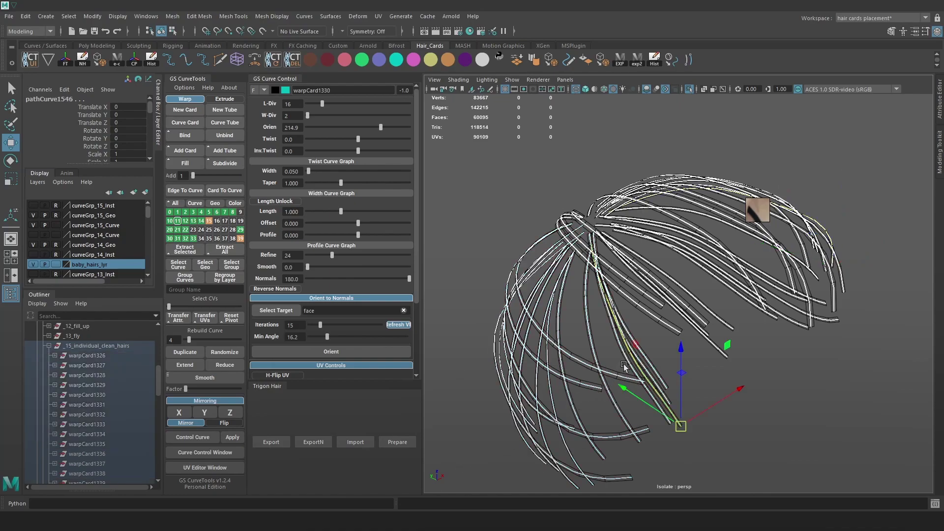
key("5")
Set the width of all selected clean hair cards to 0.070 and clear the selection.
right_click_drag(642, 321, 745, 393, "alt")
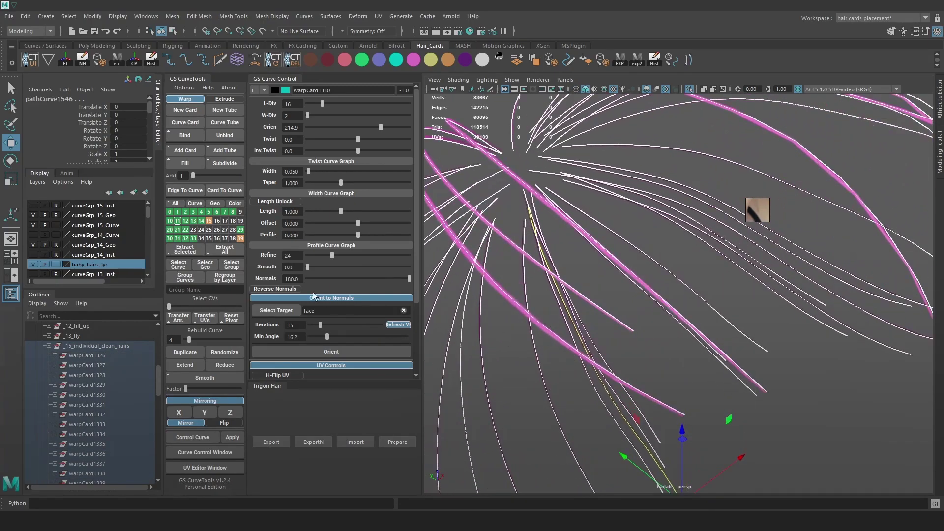
scroll(724, 328, "down", 8)
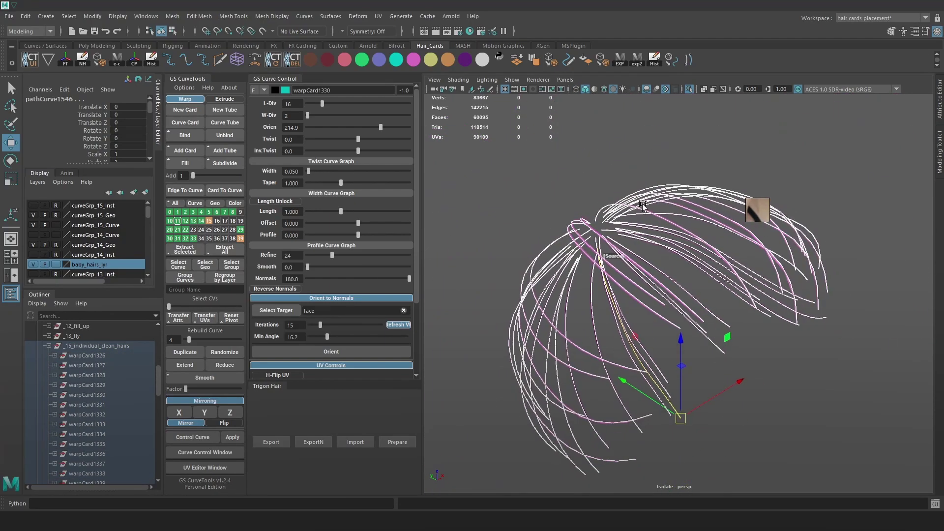
left_click(834, 374)
scroll(798, 376, "down", 3)
left_click_drag(841, 430, 469, 164)
key("f")
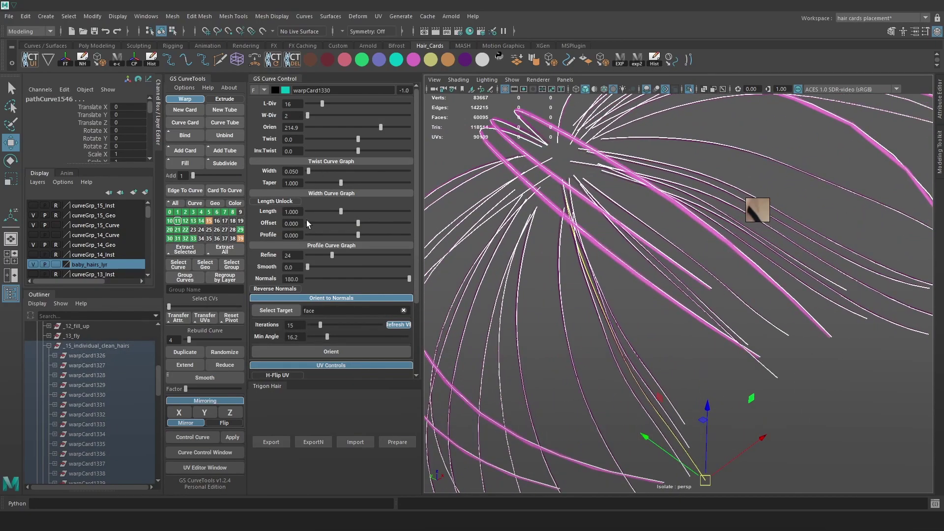
left_click(301, 171)
key("Return")
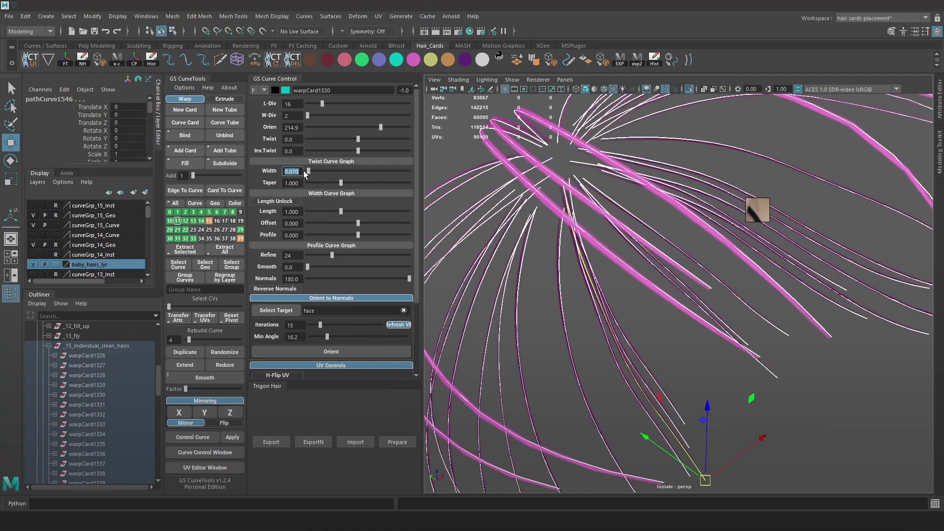
left_click(651, 336)
key("f")
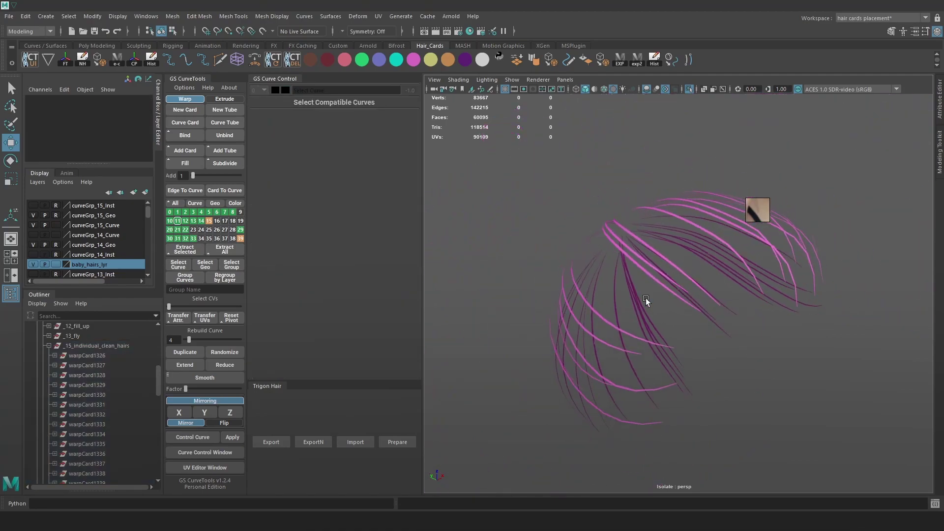
Export the updated hair and paste a screenshot of its Marmoset Toolbag render as a new layer in Photoshop.
left_click(638, 63)
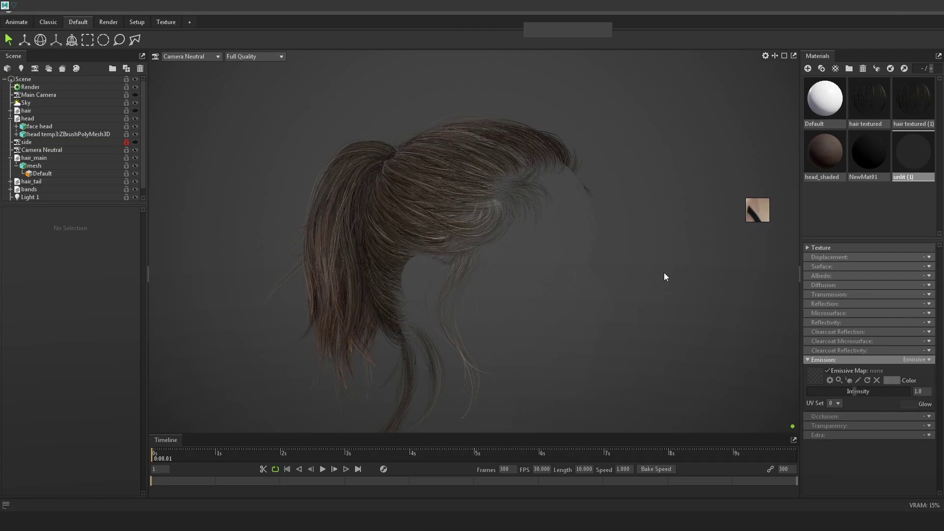
key("Print")
mouse_move(1, 0)
left_mouse_down()
mouse_move(37, 44)
mouse_move(943, 530)
left_mouse_up()
key("ctrl+c")
left_click(250, 521)
key("ctrl+v")
scroll(457, 345, "down", 3, "alt")
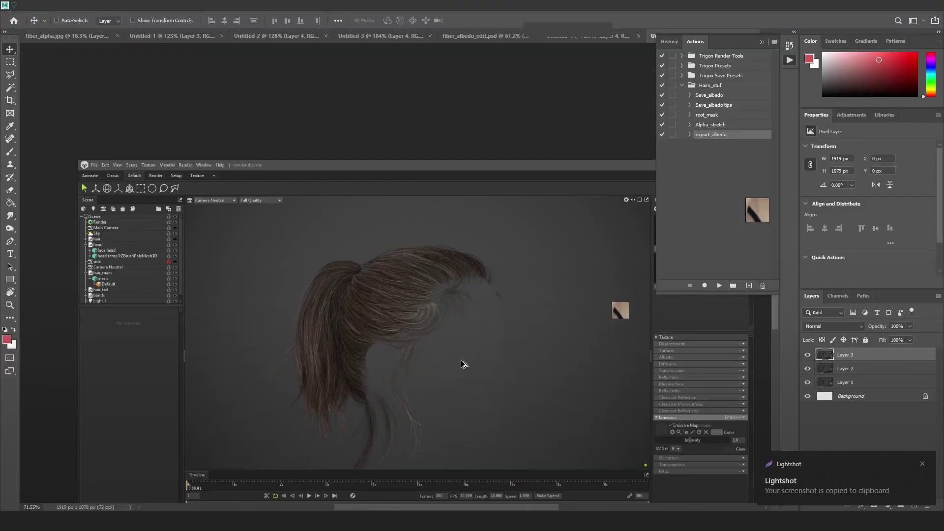
Merge Layer 2 down into Layer 1.
left_click(854, 368)
key("ctrl+e")
scroll(344, 349, "up", 5, "alt")
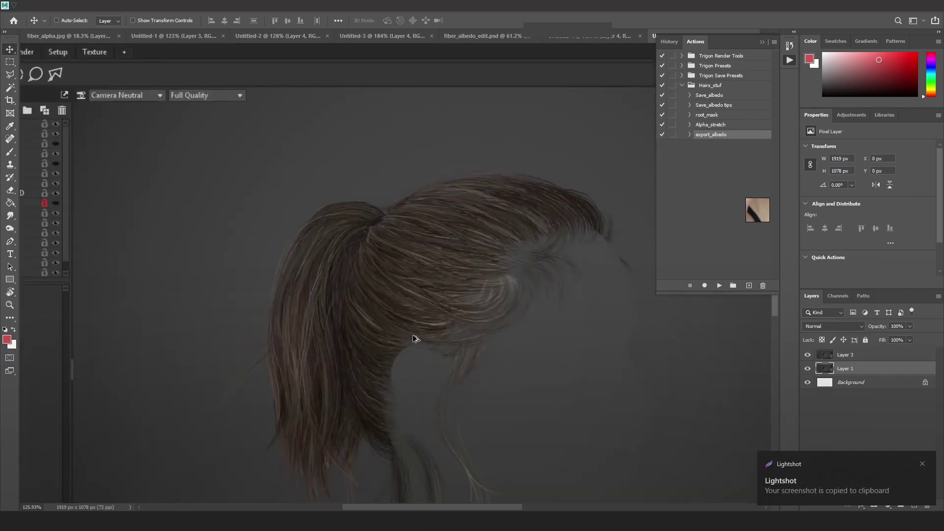
Toggle Layer 3's visibility to compare the wider cards with the previous screenshot over the crown, temple and ponytail.
left_click(808, 355)
left_click(806, 355)
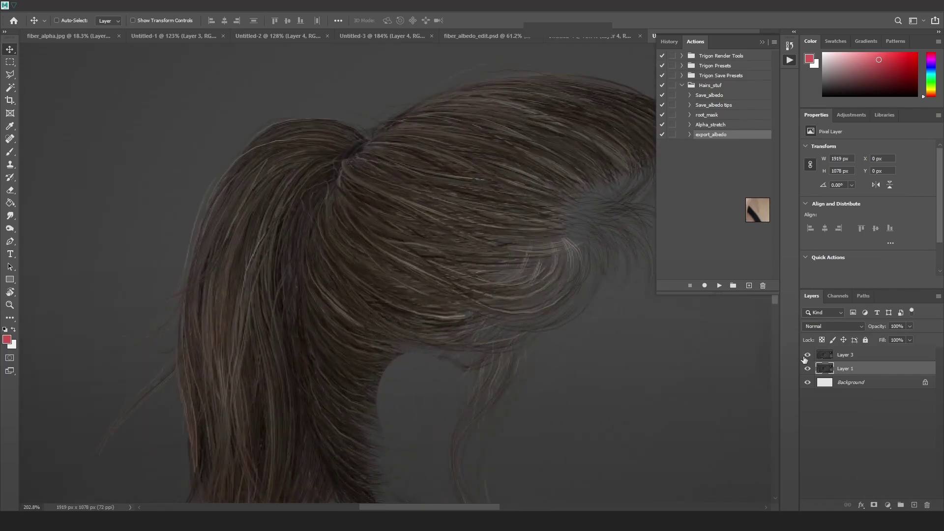
left_click(805, 359)
left_click(805, 358)
left_click_drag(540, 157, 481, 158)
left_click_drag(373, 310, 468, 196)
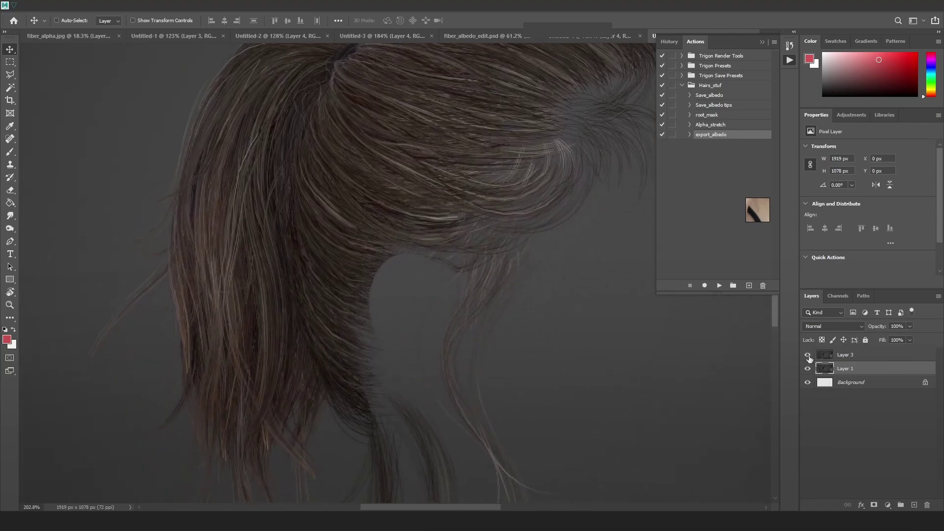
left_click_drag(540, 231, 520, 267)
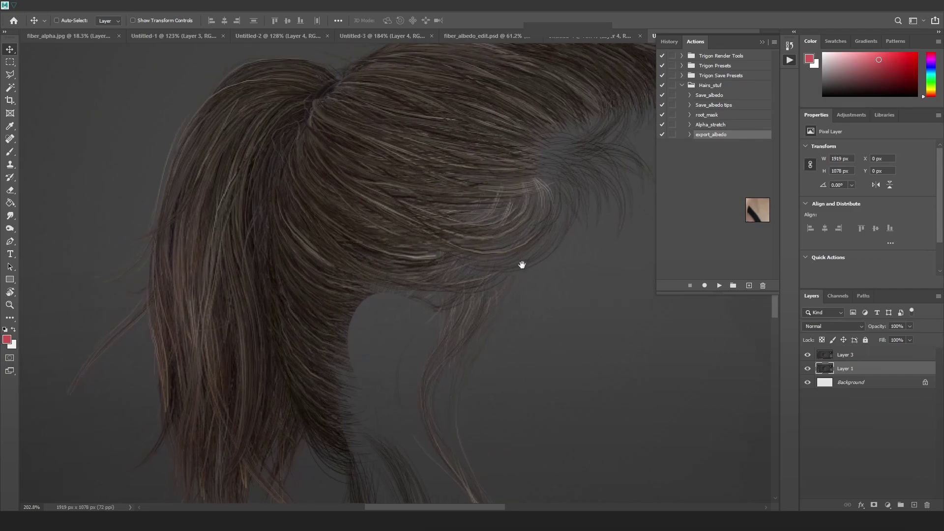
left_click(808, 355)
Switch to Marmoset Toolbag, orbit to the opposite side of the hairstyle and copy a screenshot of the render.
key("alt+Tab")
left_click_drag(504, 305, 545, 296)
mouse_move(630, 310)
left_mouse_down()
mouse_move(732, 312)
mouse_move(648, 309)
left_mouse_up()
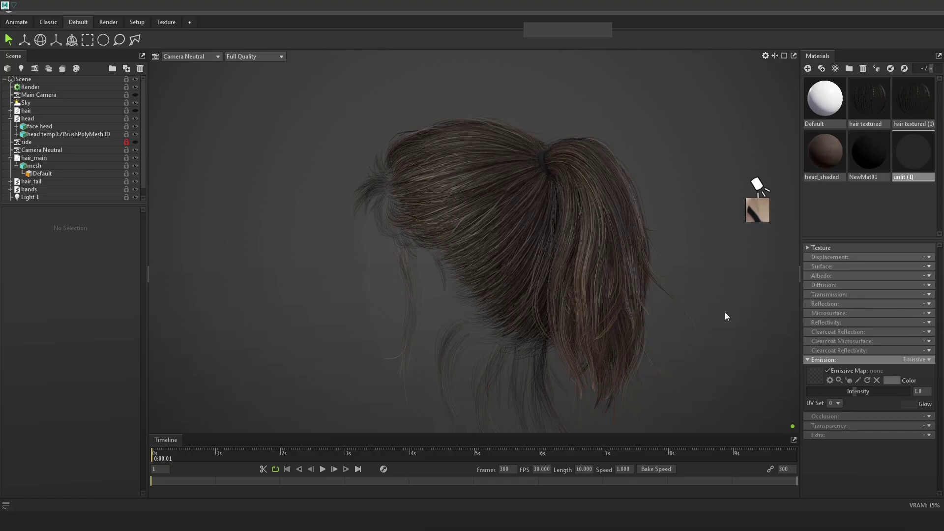
key("Print")
left_click_drag(0, 0, 943, 530)
key("ctrl+c")
Paste the screenshot into the Photoshop comparison as a new layer and move it to the top of the stack.
key("alt+Tab")
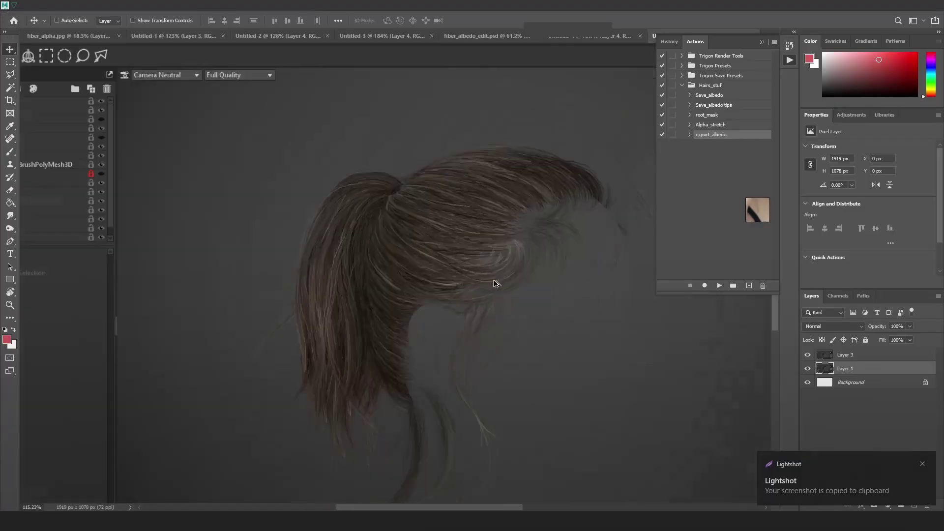
scroll(499, 272, "down", 6, "alt")
key("ctrl+v")
left_click_drag(850, 369, 854, 348)
scroll(552, 318, "up", 3, "alt")
In Maya's Hair_21 scene, move the _15_individual_clean_hairs group out of the hair hierarchy and export the hair without it.
mouse_move(301, 522)
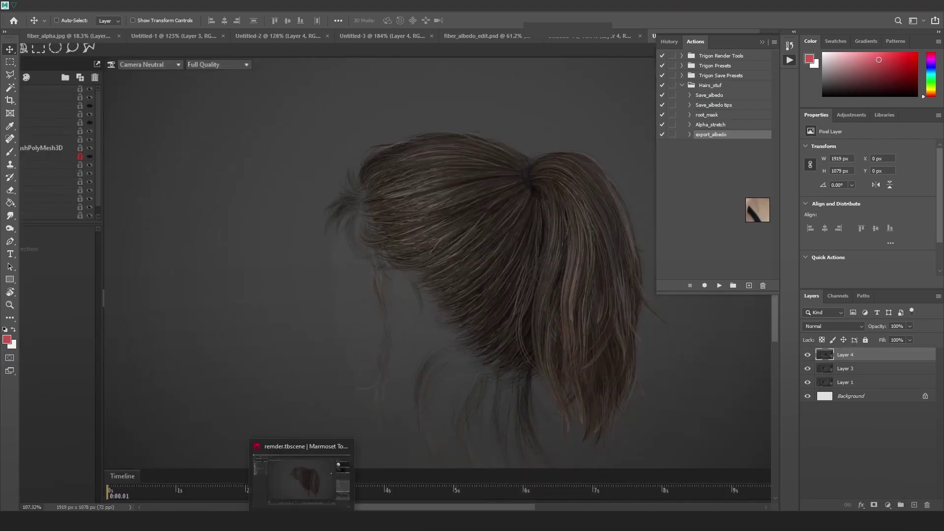
mouse_move(162, 522)
left_click(274, 475)
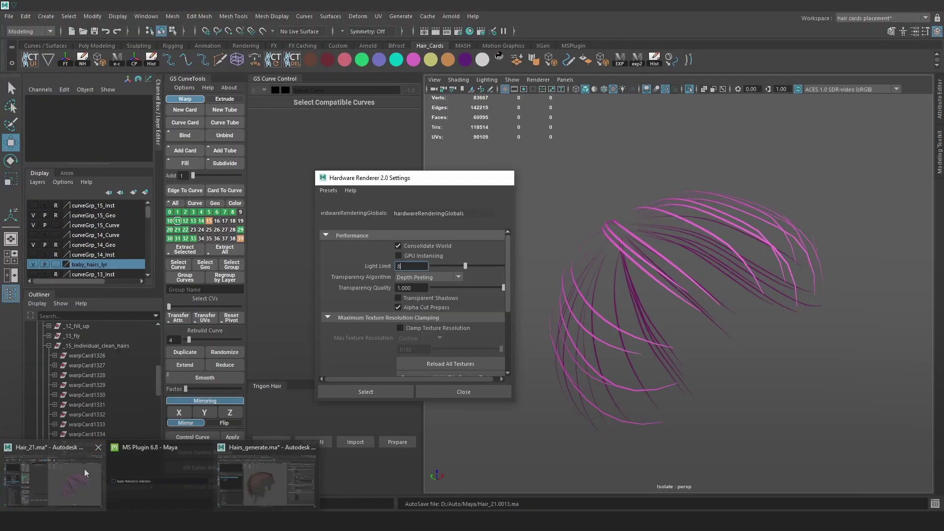
left_click(84, 468)
left_click_drag(634, 275, 586, 298, "alt")
left_click(43, 345)
left_click(48, 345)
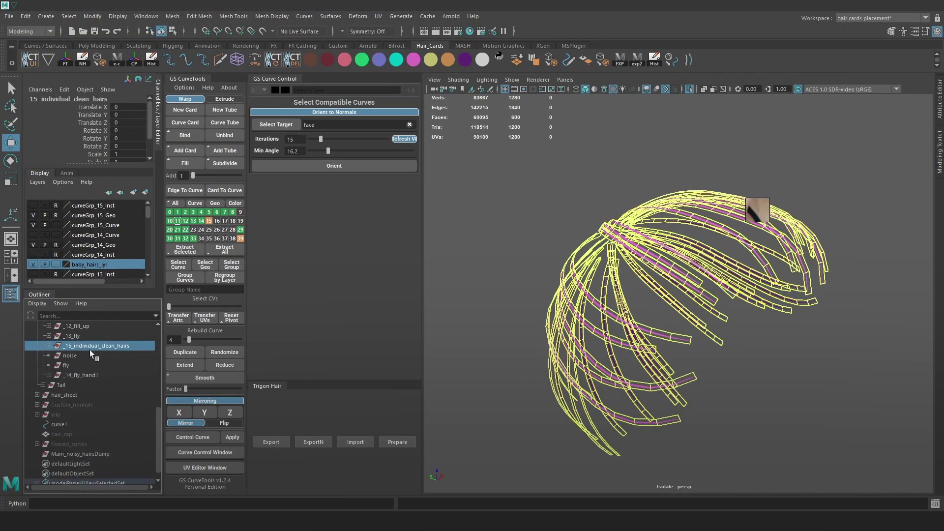
middle_click_drag(92, 438, 92, 438)
left_click(511, 180)
left_click(638, 63)
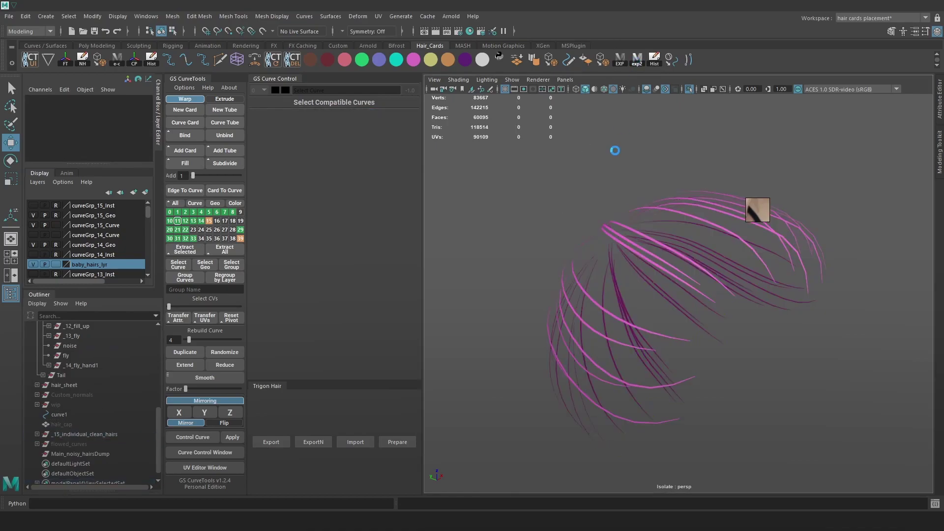
Undo the move of the _15_individual_clean_hairs group and clear the selection.
key("ctrl+z")
key("ctrl+z")
left_click(540, 230)
Copy a screenshot of the Marmoset Toolbag render without the clean hairs and paste it as the top layer in Photoshop.
key("alt+Tab")
key("Print")
key("ctrl+a")
key("ctrl+c")
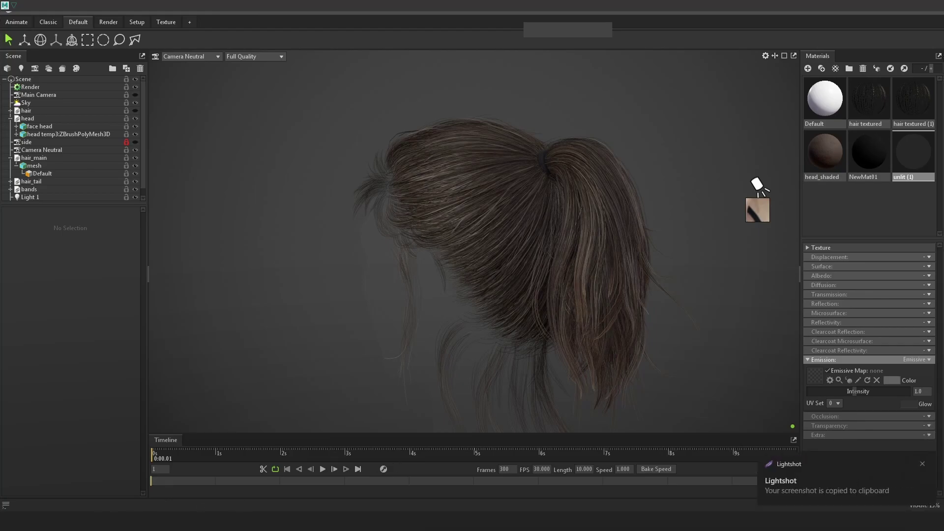
mouse_move(95, 511)
left_click(88, 482)
key("ctrl+v")
scroll(532, 255, "up", 5, "alt")
Toggle Layer 5's visibility repeatedly to compare the whole hairstyle with and without the individual clean hairs.
left_click(809, 357)
left_click(809, 357)
left_click(810, 358)
left_click(809, 357)
left_click(809, 358)
left_click(809, 358)
left_click(809, 357)
left_click(809, 357)
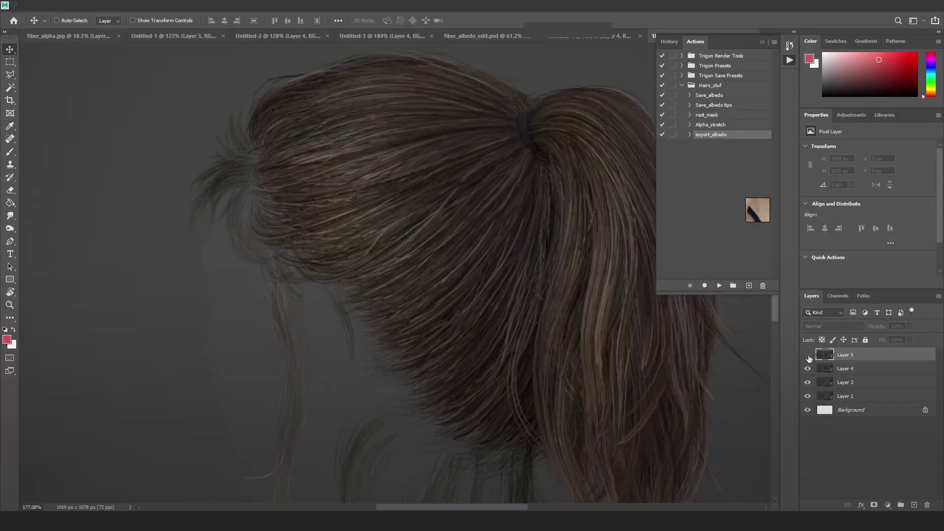
Compare the side hair below the hair band in close-up by toggling Layer 5's visibility.
scroll(546, 219, "up", 5, "alt")
left_click(809, 357)
left_click(809, 357)
left_click(809, 357)
left_click(810, 358)
left_click(809, 357)
left_click(809, 357)
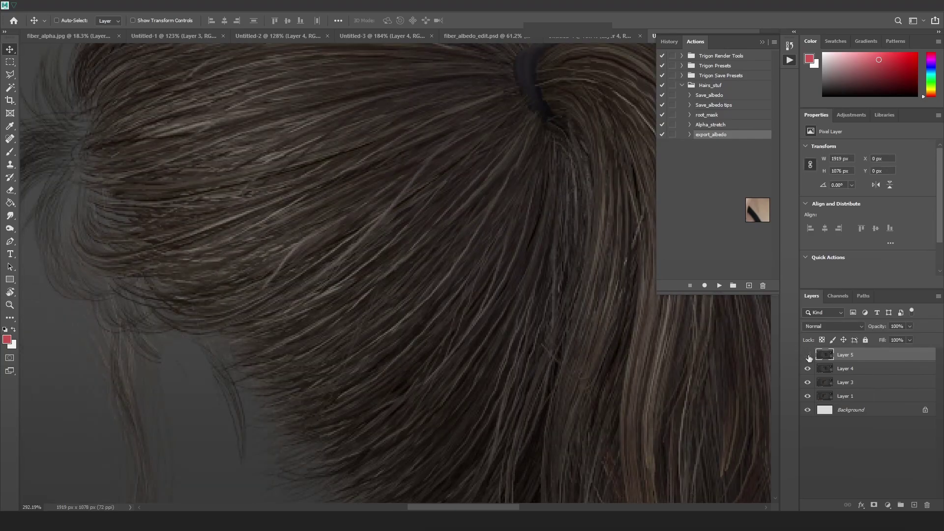
Examine the hair converging on the band at higher magnification with Layer 5 shown and hidden.
scroll(515, 269, "down", 8, "alt")
scroll(515, 256, "up", 9, "alt")
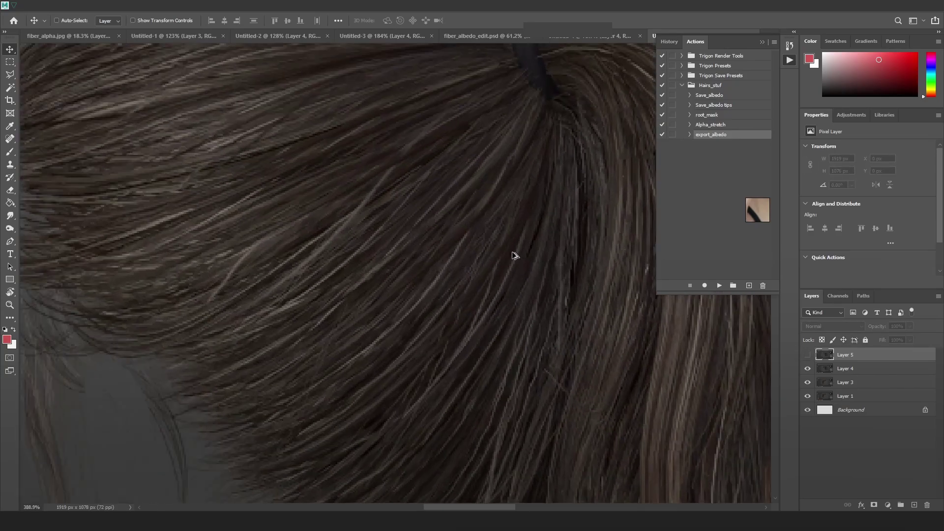
scroll(515, 255, "up", 3, "alt")
left_click(808, 355)
left_click(808, 356)
left_click(807, 355)
scroll(433, 241, "down", 6, "alt")
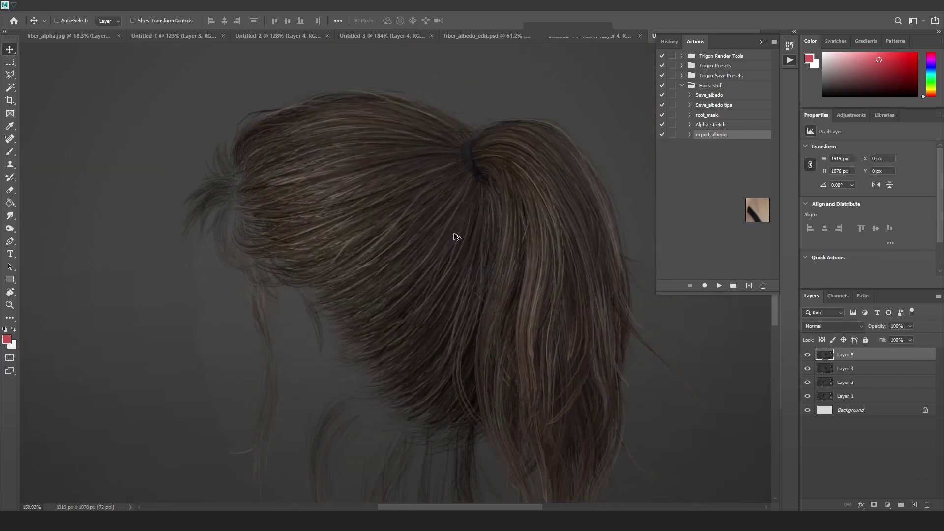
Compare the full ponytail hairstyle by repeatedly hiding and showing Layer 5.
left_click(808, 355)
left_click(808, 355)
left_click(807, 357)
left_click(807, 357)
left_click(807, 356)
Compare the front hairline and forehead strands in close-up with Layer 5 shown and hidden.
scroll(261, 238, "up", 5, "alt")
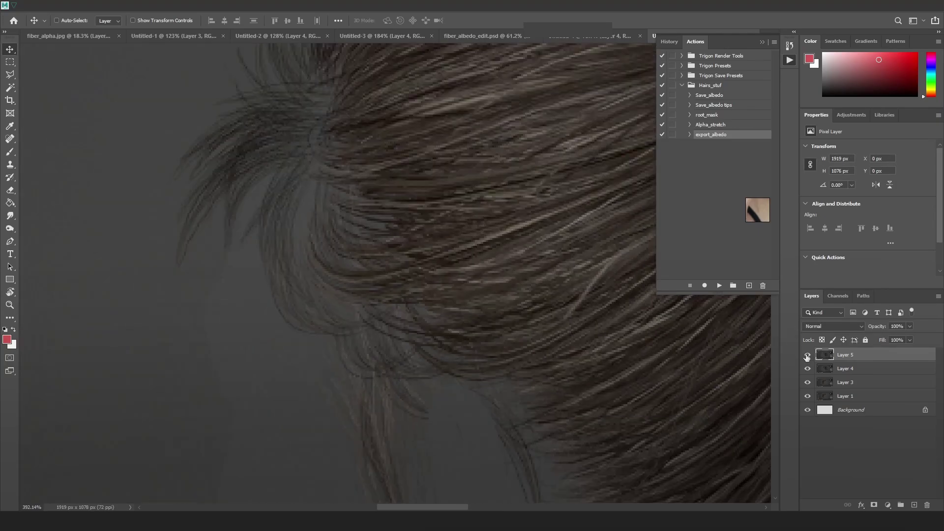
left_click(807, 357)
left_click(808, 356)
left_click(808, 356)
left_click(807, 356)
left_click(807, 356)
left_click(808, 356)
left_click(808, 356)
left_click(807, 356)
Compare the side hair from the hairline to the hair band at medium magnification by toggling Layer 5's visibility.
scroll(438, 266, "down", 3, "alt")
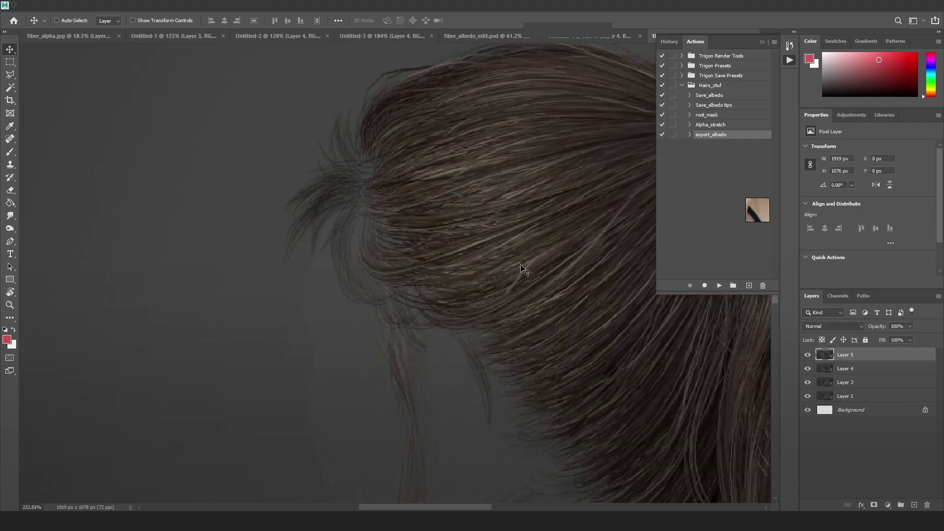
left_click_drag(519, 268, 400, 269)
left_click(807, 354)
left_click(808, 355)
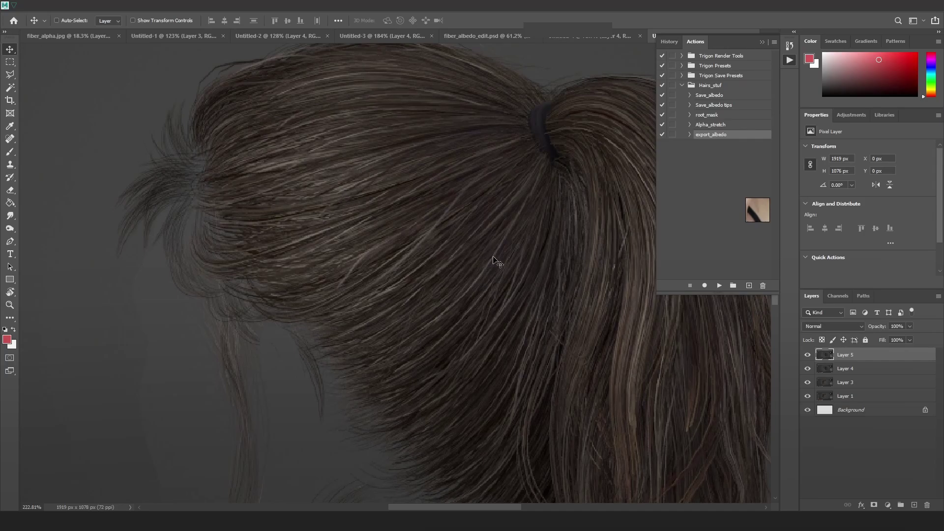
left_click(807, 356)
left_click(807, 356)
left_click(808, 355)
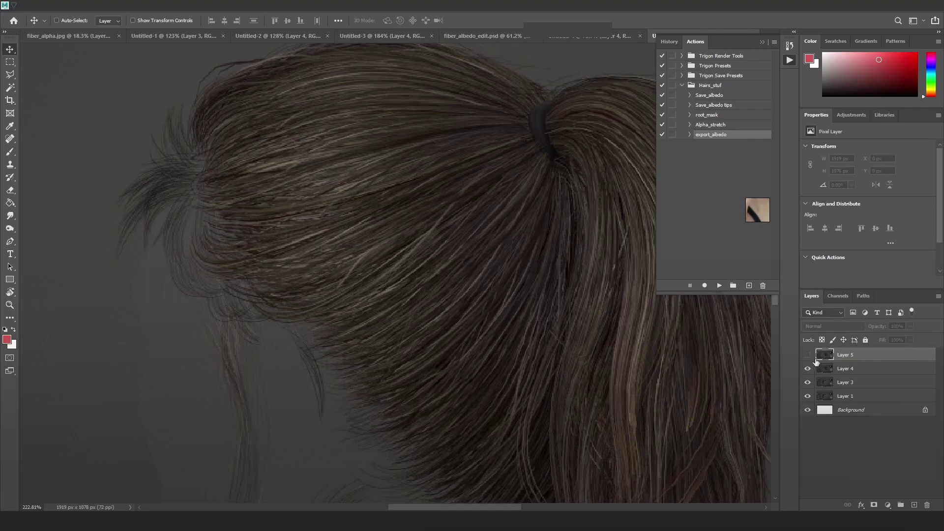
left_click(808, 355)
left_click(808, 355)
left_click(808, 355)
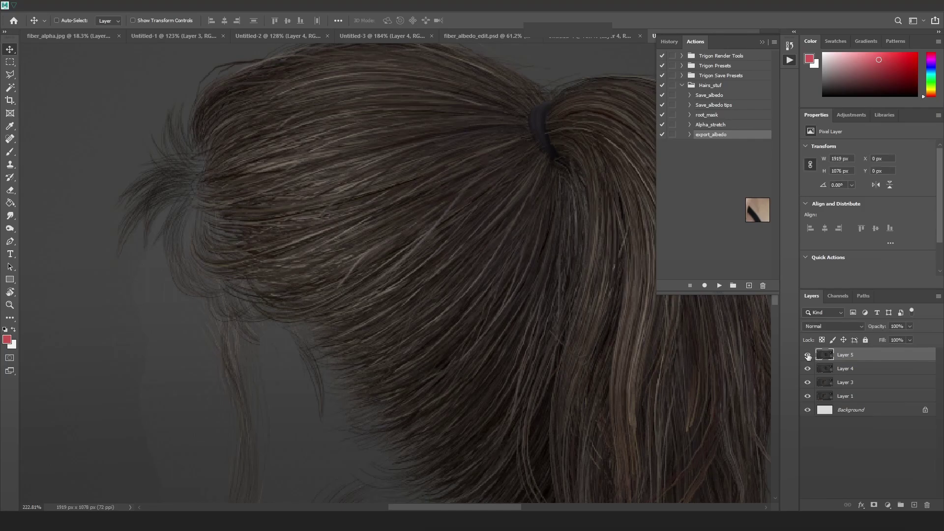
Switch to Maya, select the _15_individual_clean_hairs group and run the exp2 export for the hair.
key("alt+Tab")
key("alt+Tab")
key("alt+Tab")
key("alt+Tab")
left_click(520, 232)
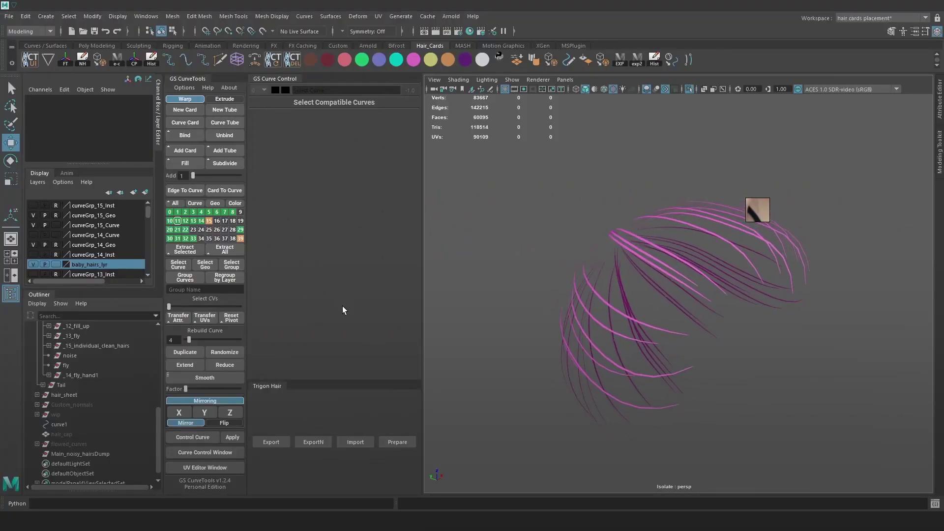
left_click(97, 344)
left_click(531, 252)
left_click(639, 60)
Copy a screenshot of the Marmoset Toolbag render and paste it as a new top layer in Photoshop.
key("alt+Tab")
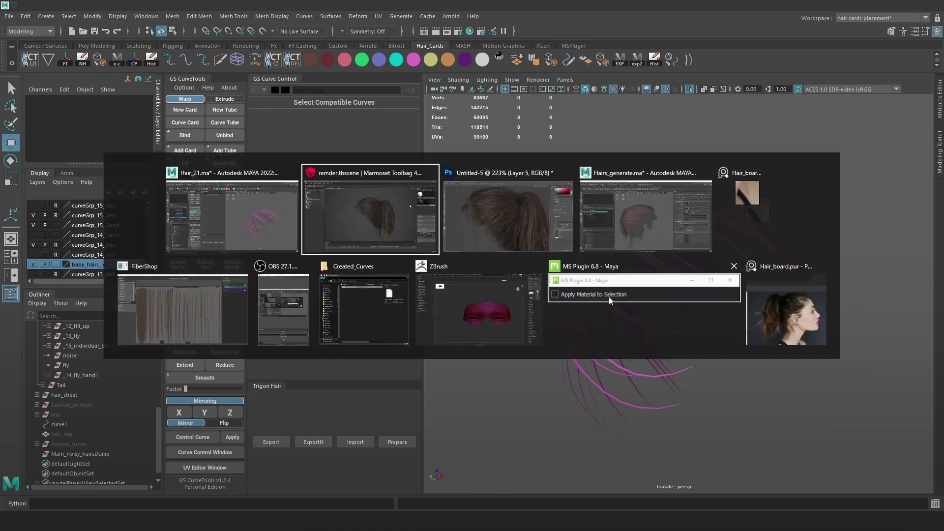
left_click(534, 281)
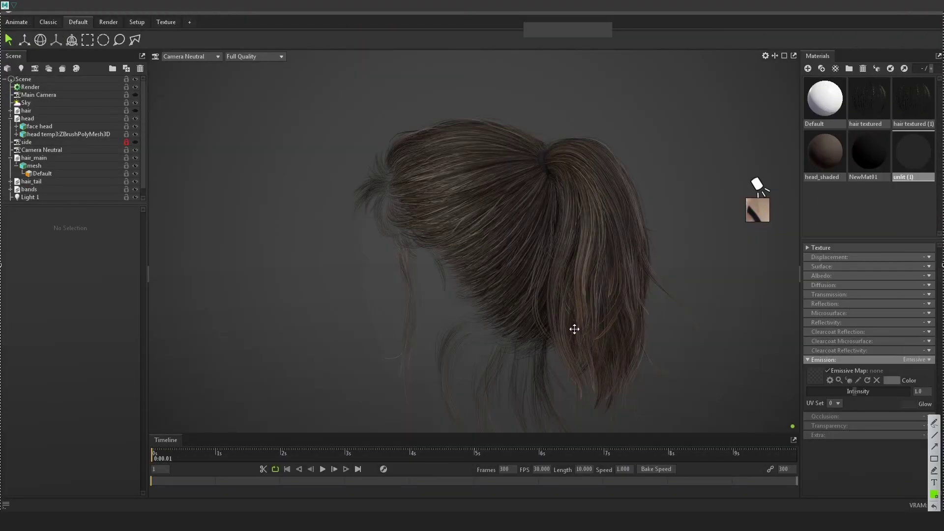
key("alt+Tab")
key("alt+Tab")
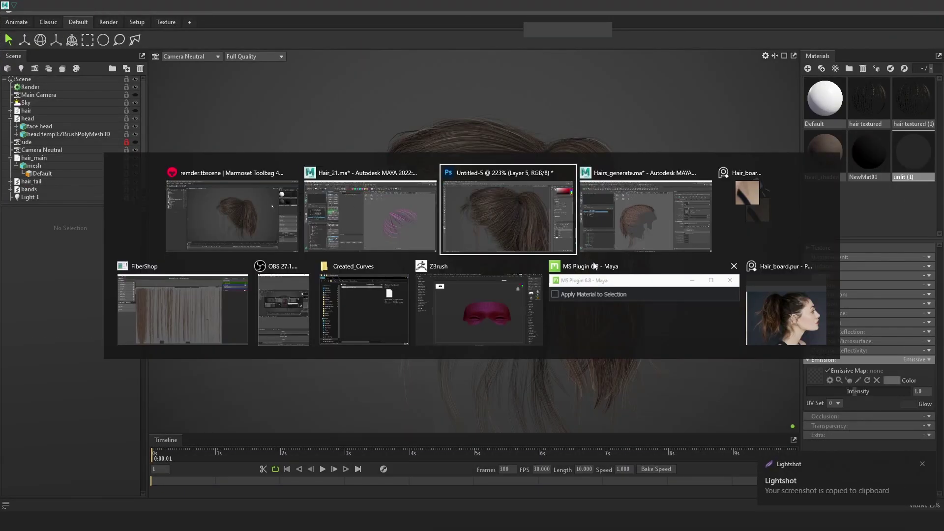
key("ctrl+v")
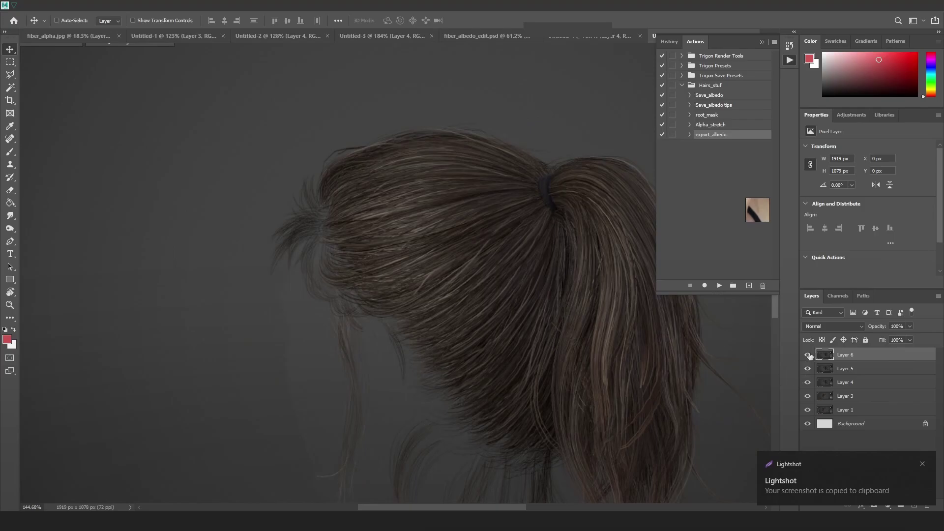
Compare the new render with the one beneath it in close-up by toggling Layer 6's visibility.
scroll(530, 266, "up", 3, "alt")
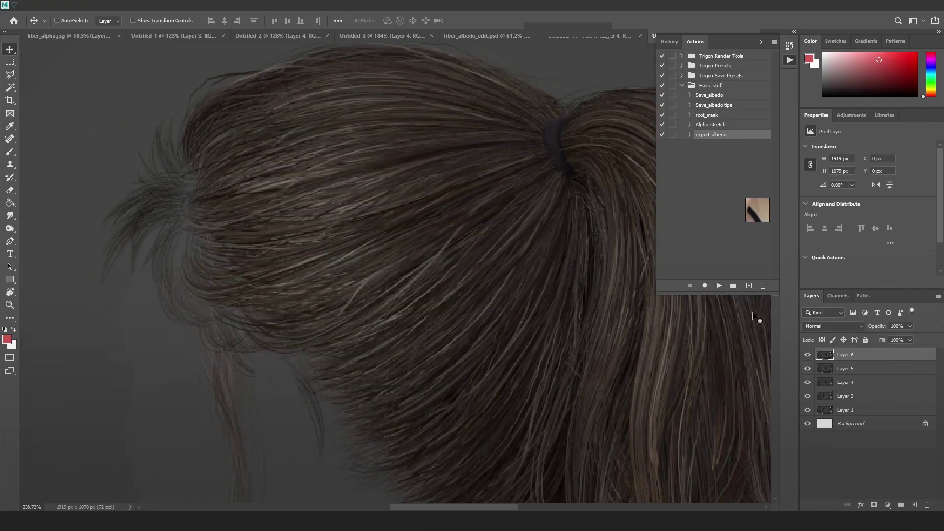
left_click(807, 357)
left_click(807, 355)
left_click(807, 356)
left_click(808, 356)
left_click(808, 356)
left_click(807, 356)
left_click(807, 356)
left_click(807, 356)
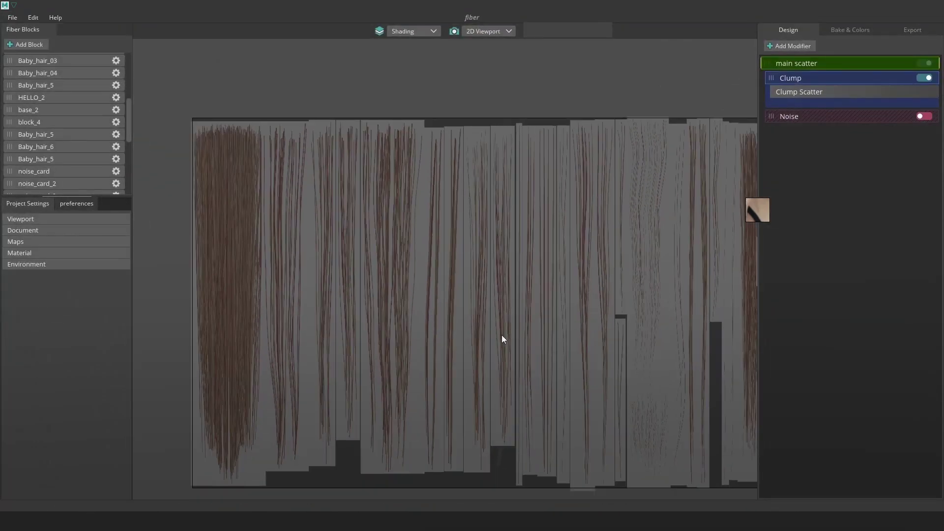
Examine the strand cards across the FiberShop atlas, including the thin individual-hair blocks near its middle.
scroll(507, 335, "down", 3)
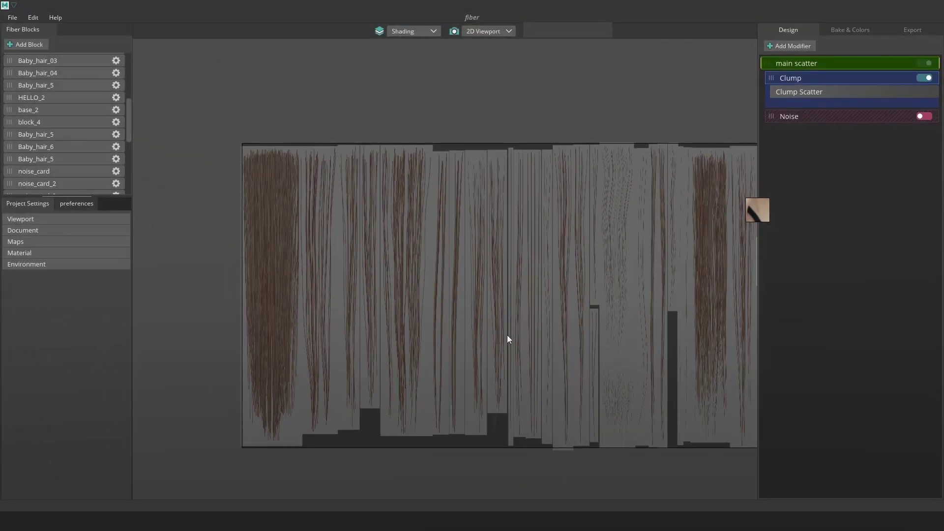
scroll(590, 343, "up", 4)
middle_click_drag(750, 362, 607, 339)
scroll(383, 308, "up", 5)
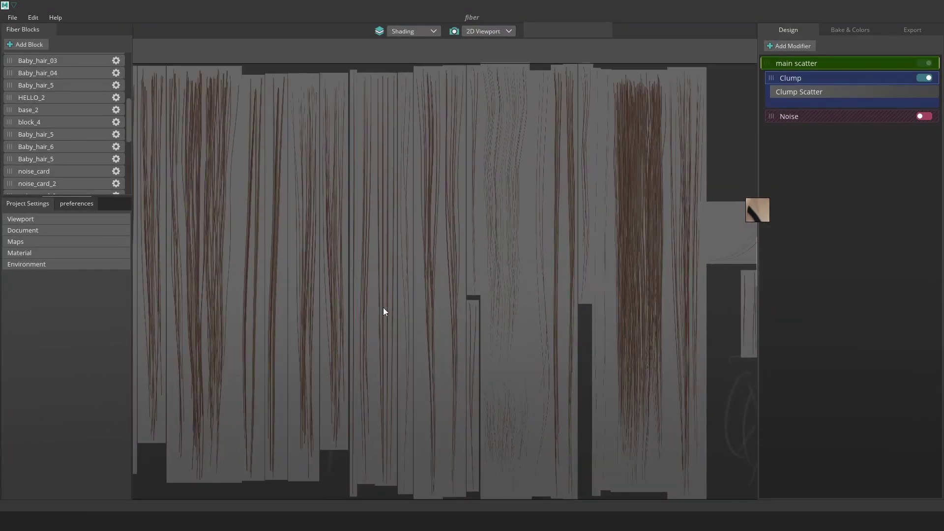
scroll(426, 306, "down", 3)
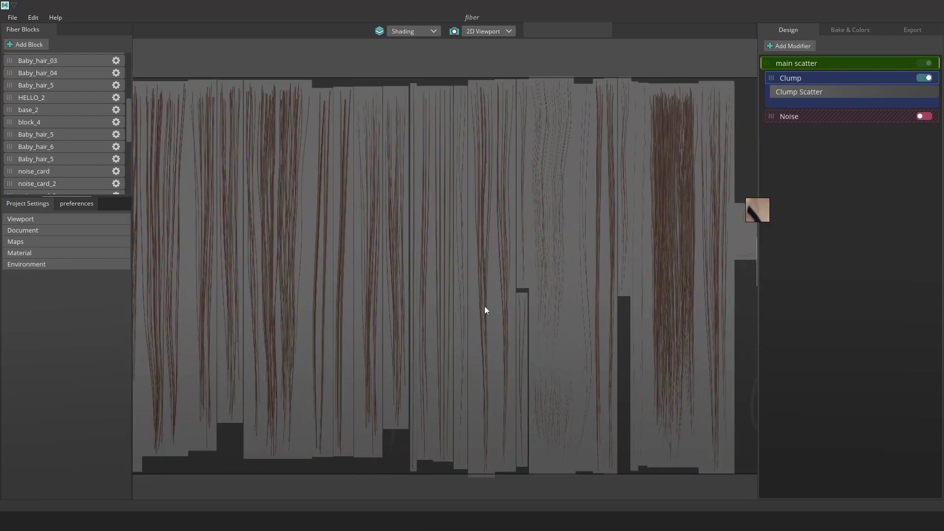
scroll(485, 307, "up", 1)
scroll(581, 300, "up", 3)
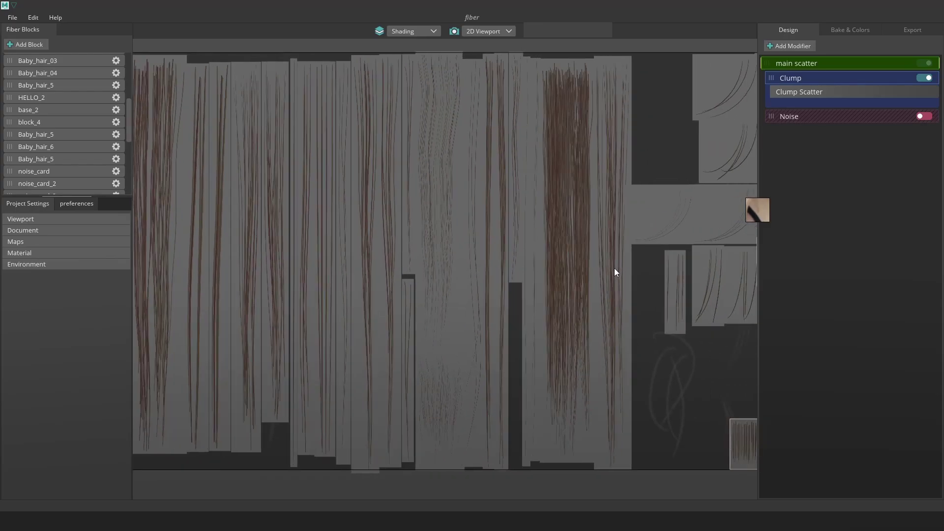
middle_click_drag(285, 297, 418, 305)
middle_click_drag(358, 303, 453, 306)
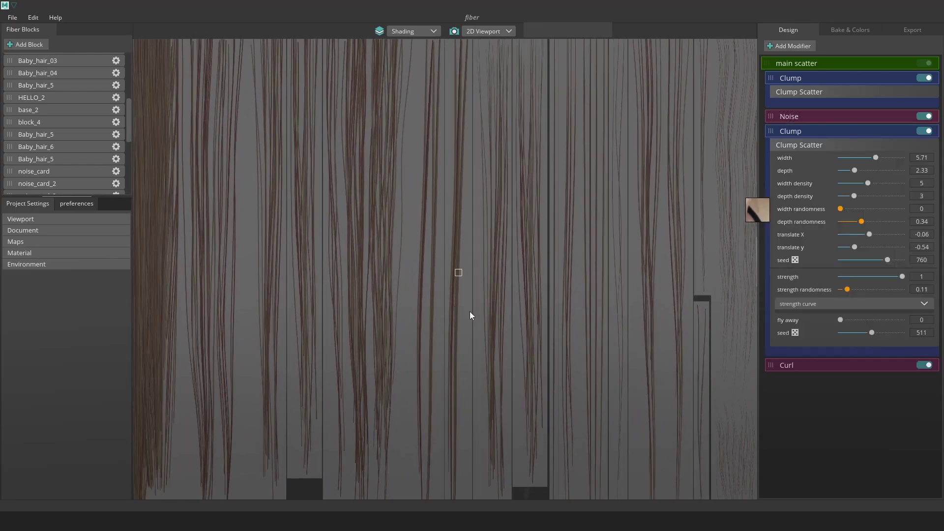
scroll(563, 312, "down", 2)
Switch to Maya and inspect the row of textured cards above the "binded clumps" label.
key("alt+Tab")
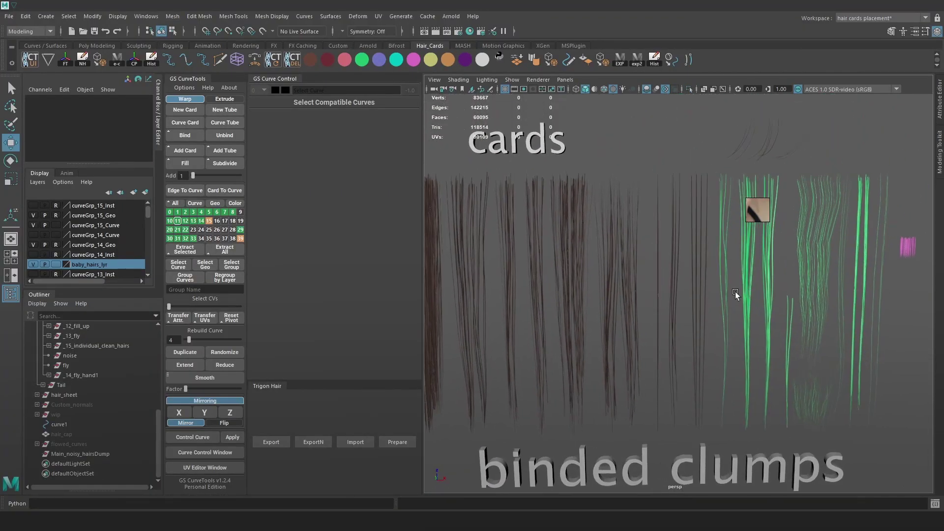
middle_click_drag(736, 294, 523, 284, "alt")
right_click_drag(639, 383, 761, 348, "alt")
middle_click_drag(615, 340, 846, 344, "alt")
right_click_drag(800, 340, 772, 325, "alt")
middle_click_drag(772, 328, 708, 338, "alt")
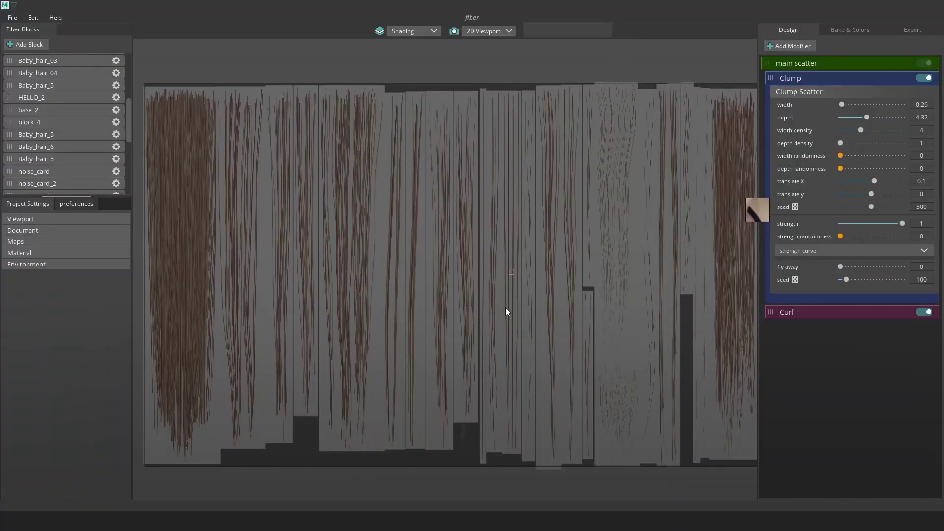
Select the very narrow strand block in the middle of the FiberShop atlas and display the atlas as Strand ID.
scroll(507, 262, "up", 5)
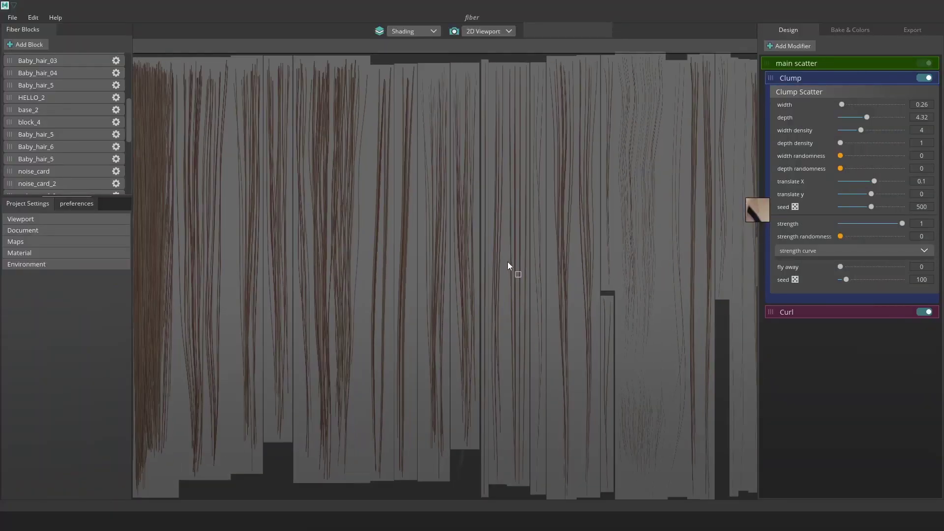
left_click(490, 302)
scroll(504, 275, "down", 3)
scroll(510, 300, "up", 4)
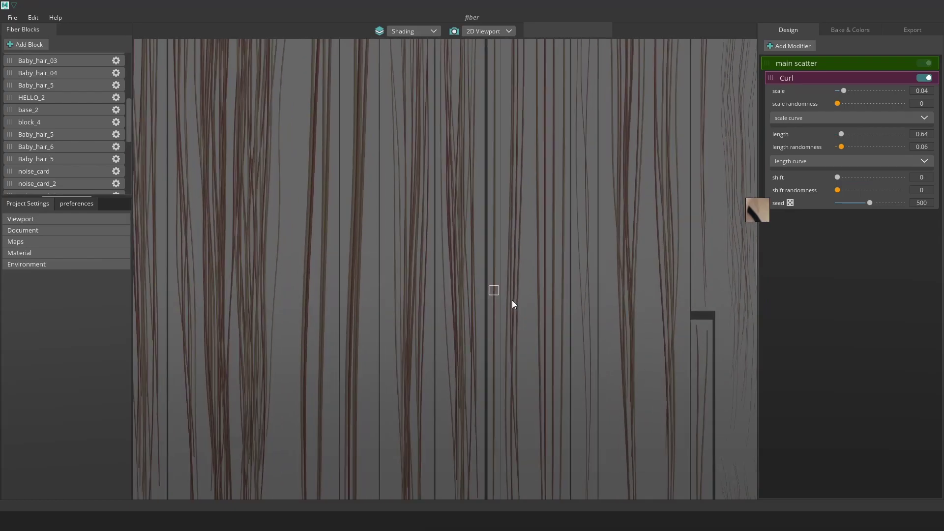
scroll(512, 300, "up", 2)
left_click(415, 32)
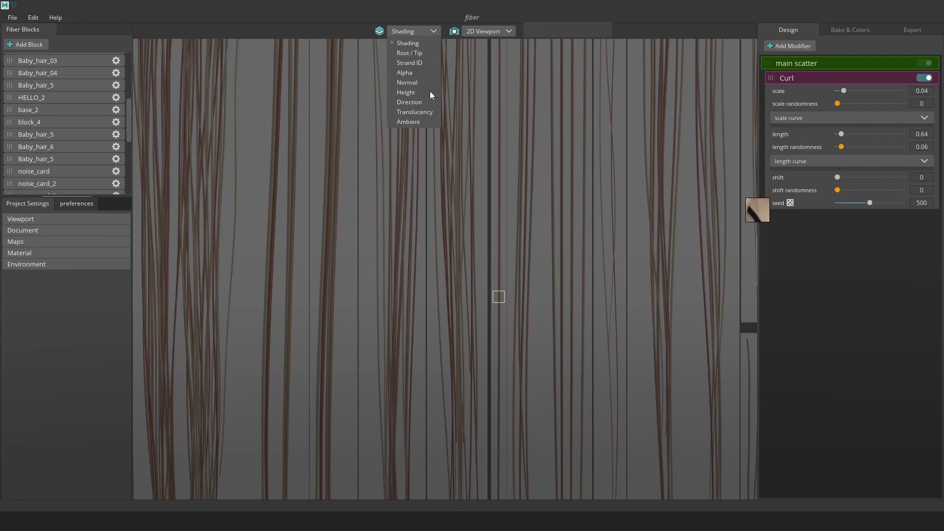
left_click(420, 65)
scroll(535, 241, "down", 6)
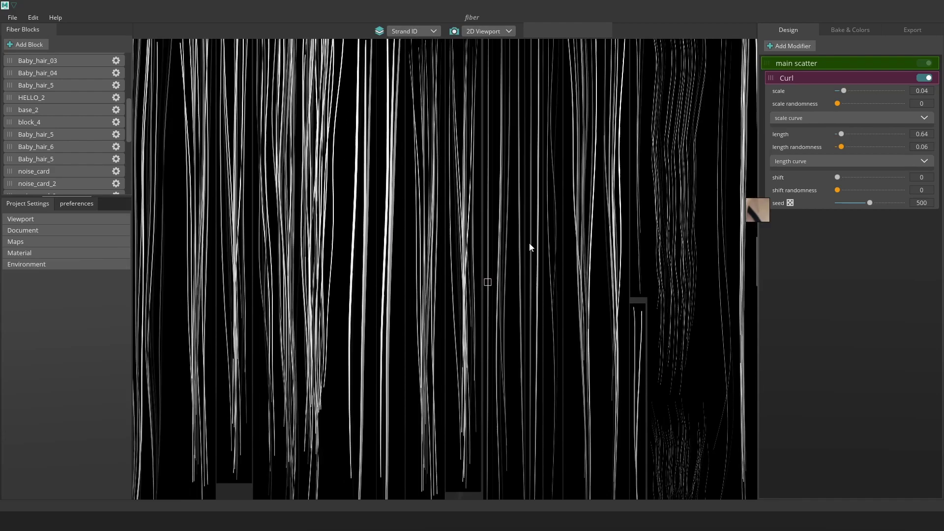
scroll(538, 298, "up", 3)
left_click(403, 34)
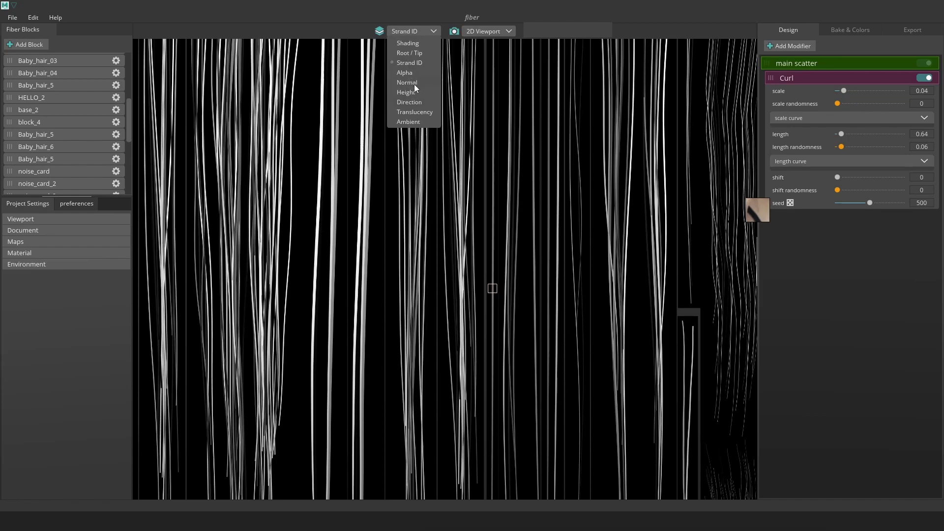
left_click(497, 290)
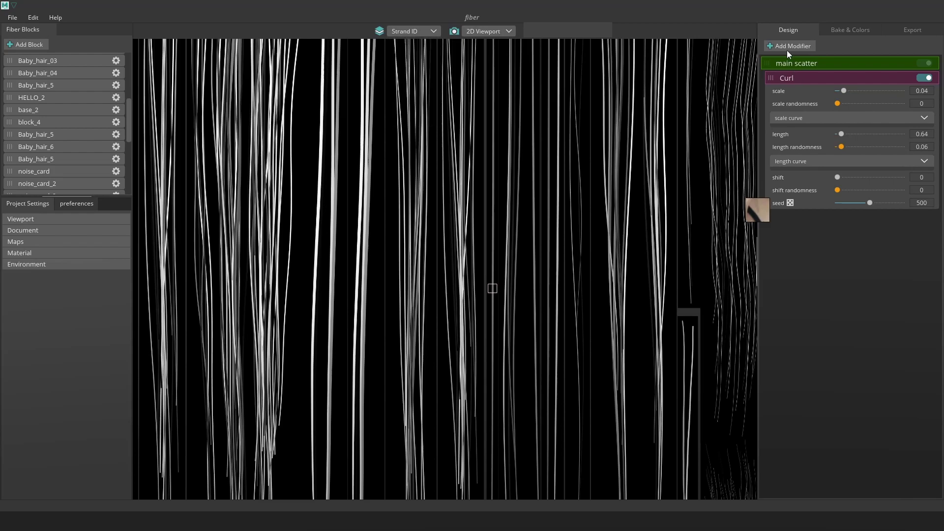
In the block's main scatter, set width and depth to 0.01, width randomness to 0.14, root slope to 0 and root randomness to 0.04.
left_click(769, 63)
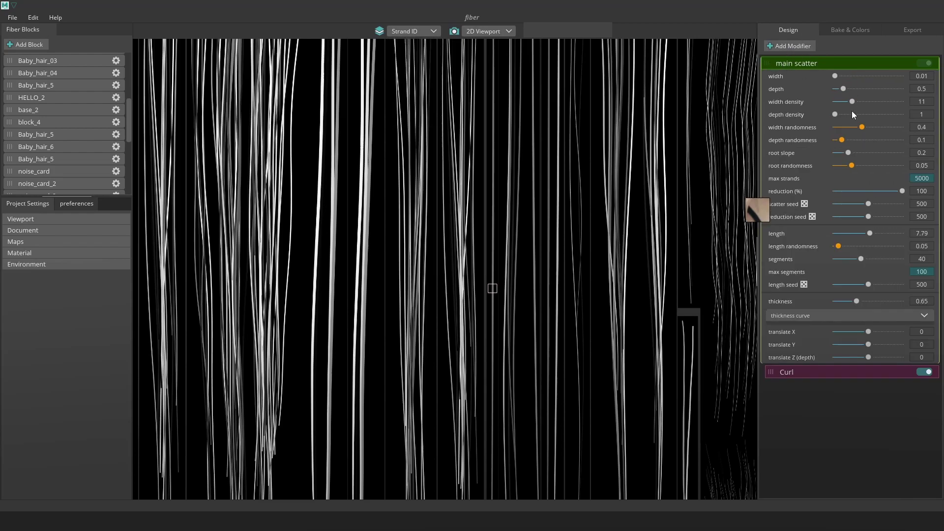
mouse_move(841, 90)
left_mouse_down()
mouse_move(828, 90)
mouse_move(898, 96)
mouse_move(848, 93)
mouse_move(834, 77)
left_mouse_up()
left_click_drag(862, 128, 843, 140)
mouse_move(848, 153)
left_mouse_down()
mouse_move(876, 153)
mouse_move(834, 154)
left_mouse_up()
left_click_drag(852, 166, 889, 165)
Set the block's scatter seed to 832, reduction seed to 435, width density to 12 and depth density to 2.
left_click(886, 204)
left_click_drag(870, 216, 858, 216)
left_click_drag(853, 102, 829, 101)
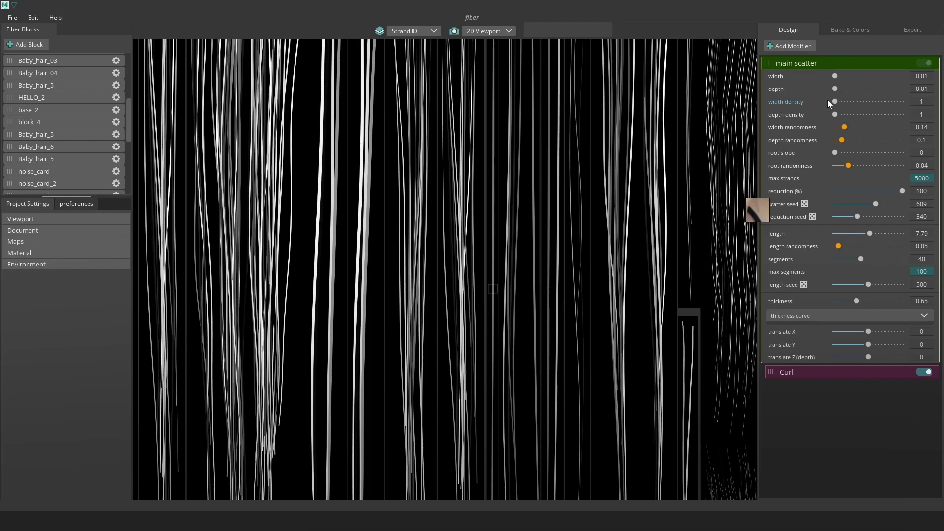
left_click(837, 114)
Set the selected block's strand length to 2 and its scatter width to 0.13.
mouse_move(870, 233)
left_mouse_down()
mouse_move(827, 230)
mouse_move(855, 229)
left_mouse_up()
scroll(498, 251, "down", 5)
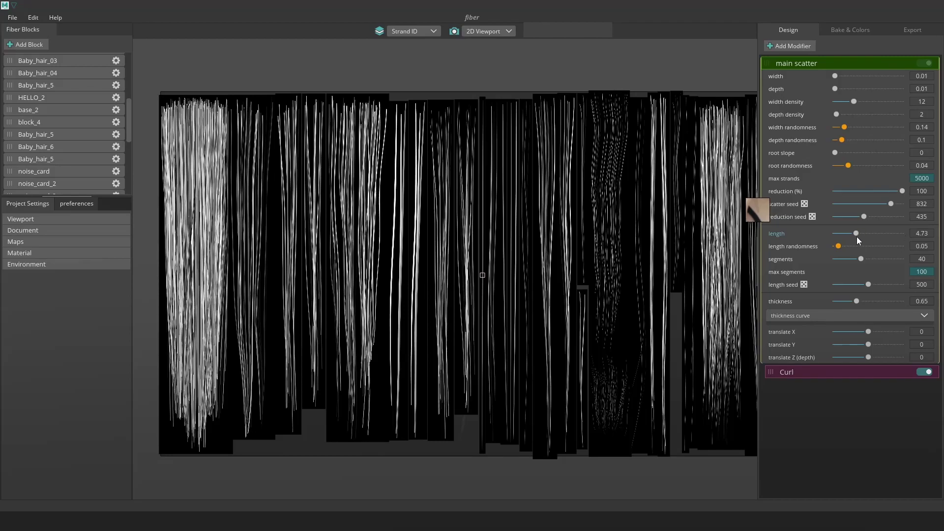
mouse_move(854, 232)
left_mouse_down()
mouse_move(845, 234)
mouse_move(873, 232)
mouse_move(844, 233)
left_mouse_up()
scroll(594, 163, "up", 3)
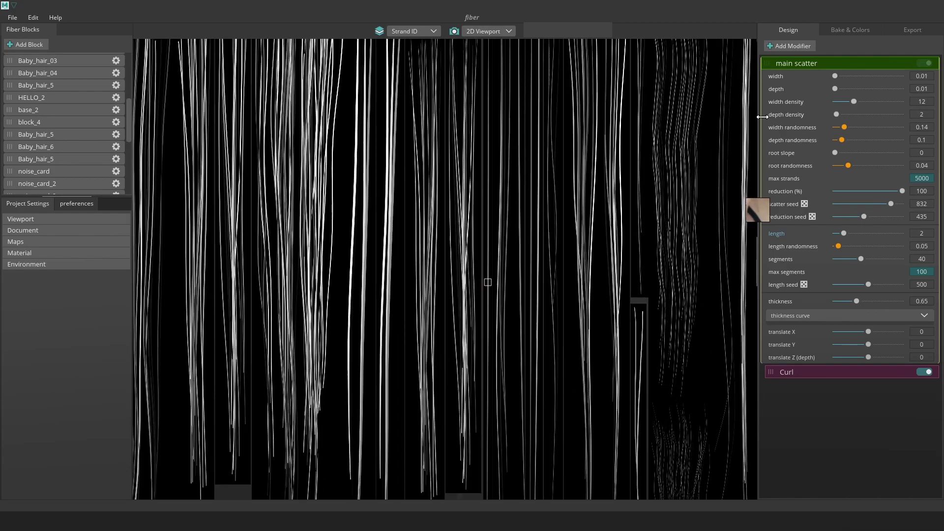
left_click(837, 76)
left_click_drag(836, 76, 837, 76)
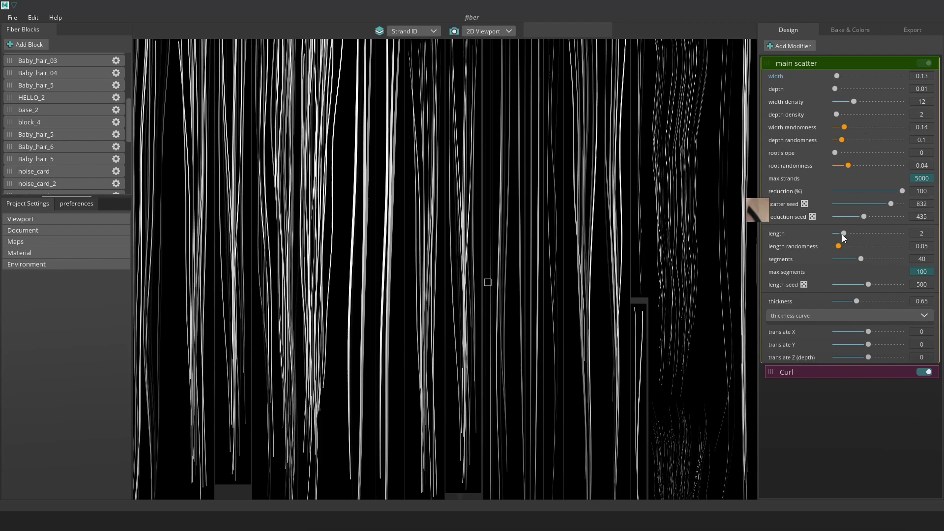
Raise the selected block's strand thickness to 2.
left_click_drag(858, 300, 891, 301)
scroll(502, 315, "up", 5)
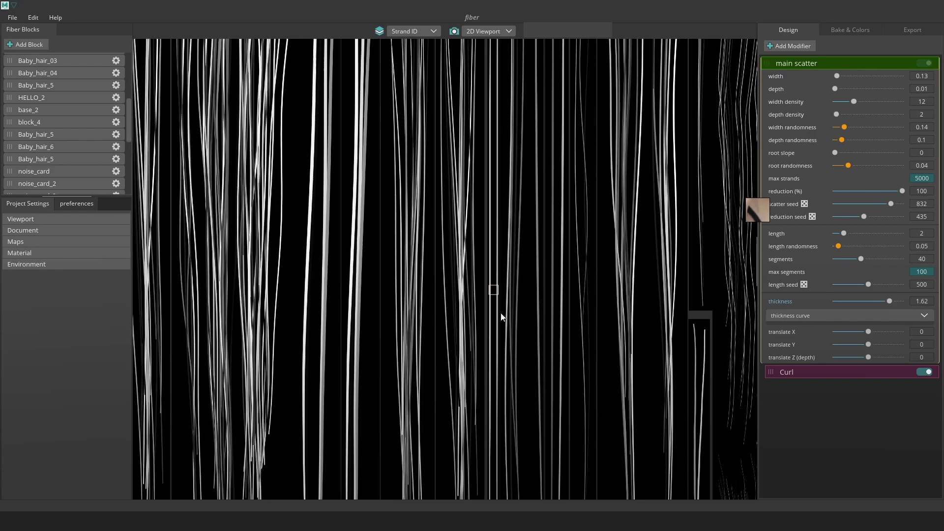
middle_click_drag(506, 264, 507, 258)
scroll(521, 296, "down", 1)
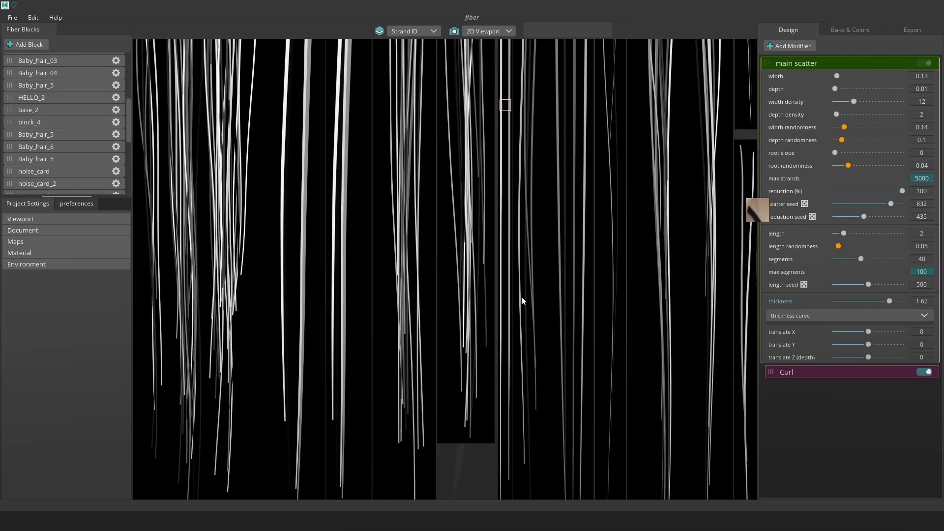
mouse_move(521, 204)
middle_mouse_down()
mouse_move(522, 303)
mouse_move(553, 302)
middle_mouse_up()
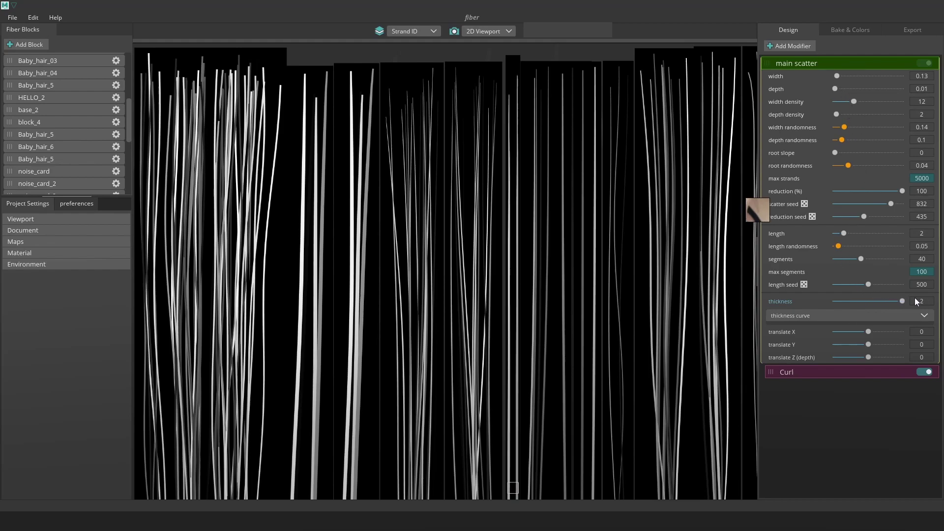
Examine the thickened strands from roots to tips and compare them with the neighbouring cards.
middle_click_drag(614, 376, 619, 300)
mouse_move(618, 354)
middle_mouse_down()
mouse_move(618, 300)
mouse_move(607, 302)
middle_mouse_up()
scroll(618, 285, "down", 2)
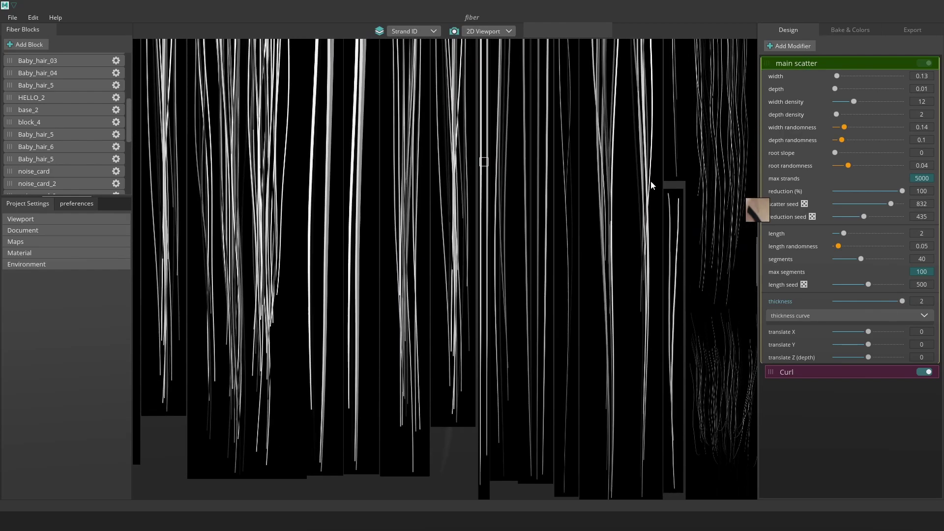
scroll(673, 159, "down", 2)
middle_click_drag(616, 197, 602, 268)
middle_click_drag(603, 226, 603, 293)
middle_click_drag(606, 241, 604, 289)
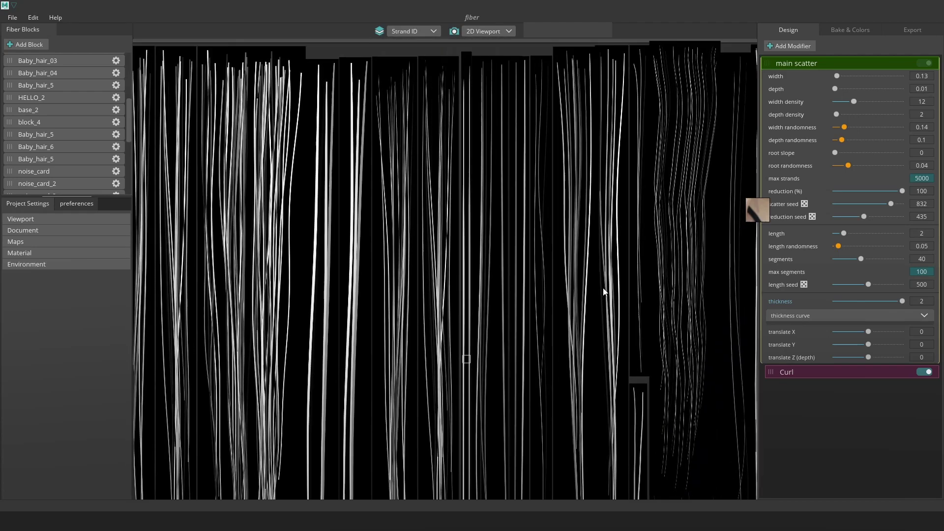
Bake the maps of the edited hair blocks and export the resulting textures.
left_click(843, 31)
left_click(820, 217)
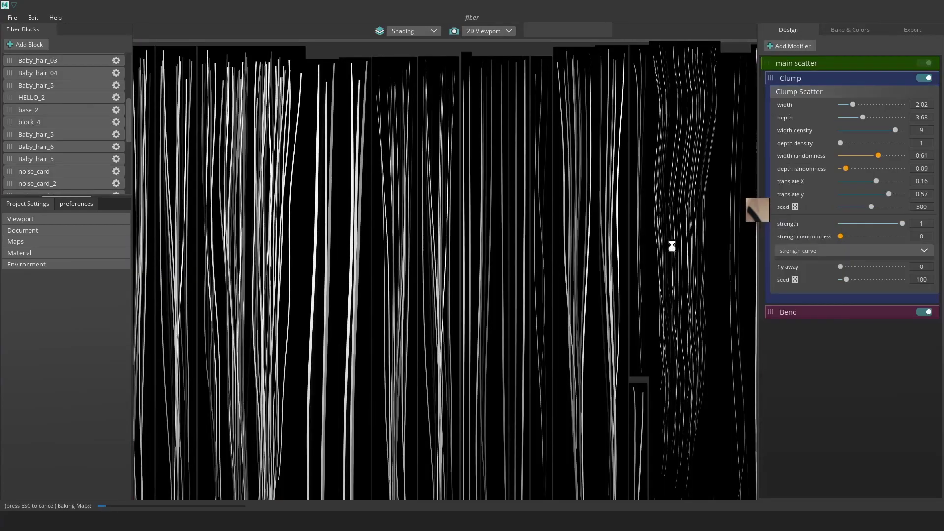
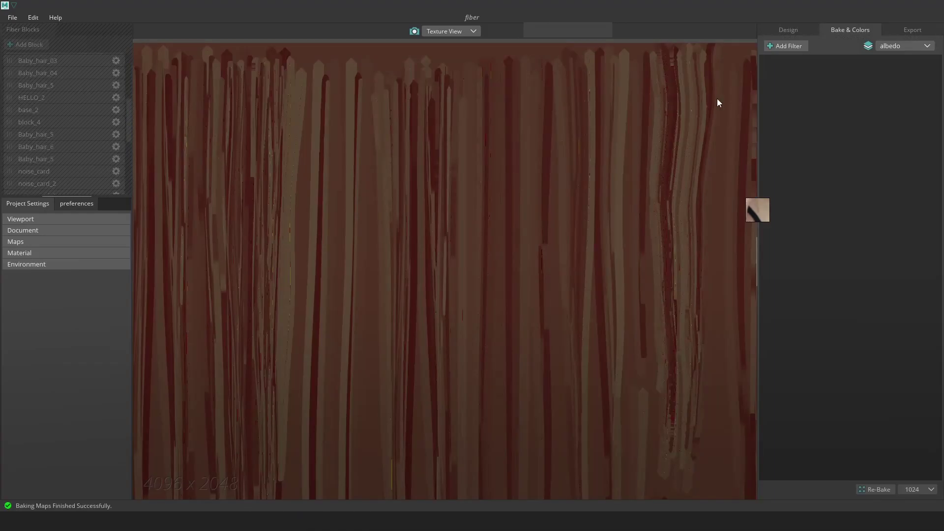
left_click(913, 30)
left_click(870, 487)
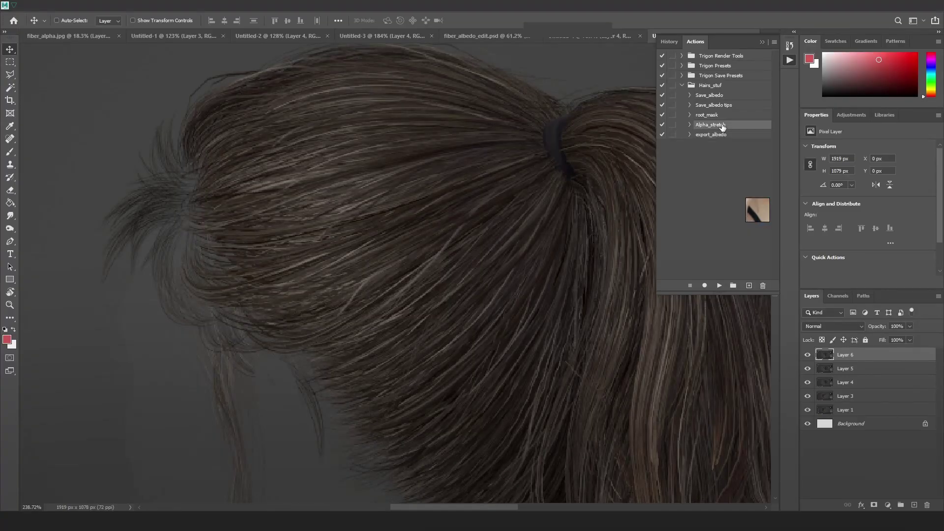
Switch to Photoshop and run the Alpha_stretch action on the exported alpha texture.
left_click(719, 285)
left_click(489, 198)
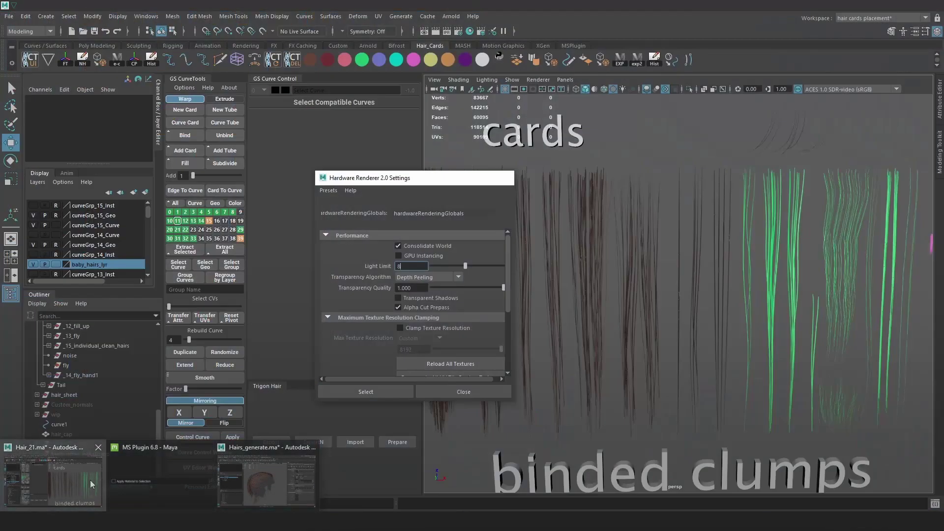
Switch to the Maya hair scene and isolate the _15_individual_clean_hairs group in the viewport.
left_click(258, 476)
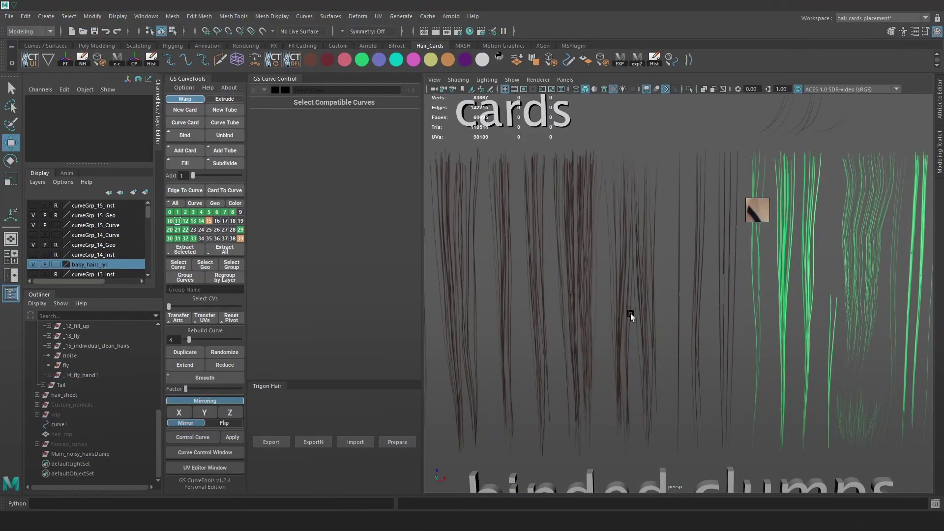
left_click(81, 375)
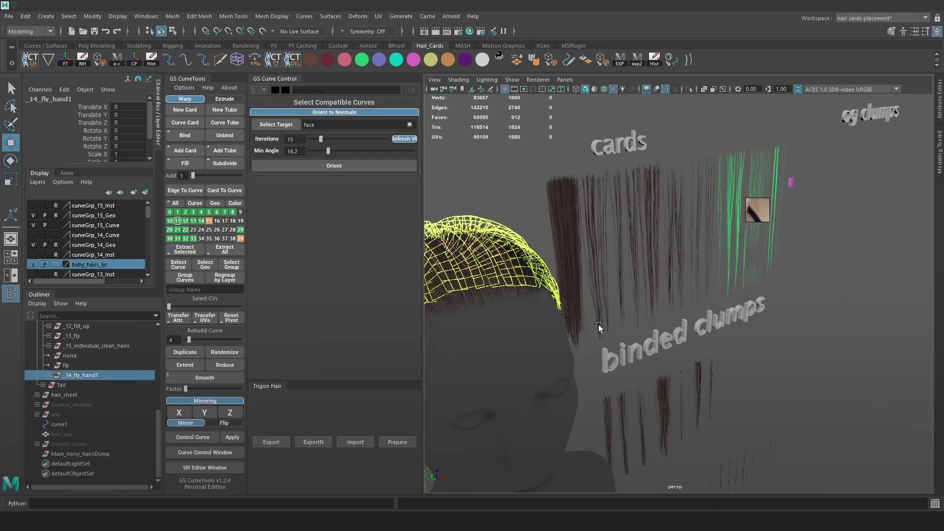
left_click(689, 90)
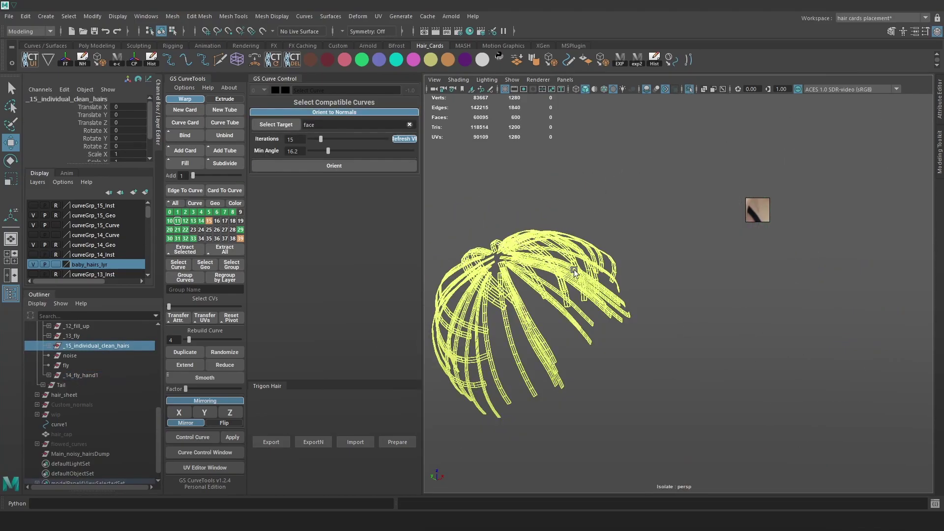
left_click(678, 317)
scroll(659, 296, "up", 6)
left_click_drag(657, 295, 603, 266, "alt")
Select one individual clean hair card near the crown and assign it the grey lambert material.
key("alt+1")
scroll(615, 317, "up", 3)
scroll(604, 264, "up", 2)
key("alt+1")
left_click(521, 217)
left_click_drag(536, 221, 568, 203, "alt")
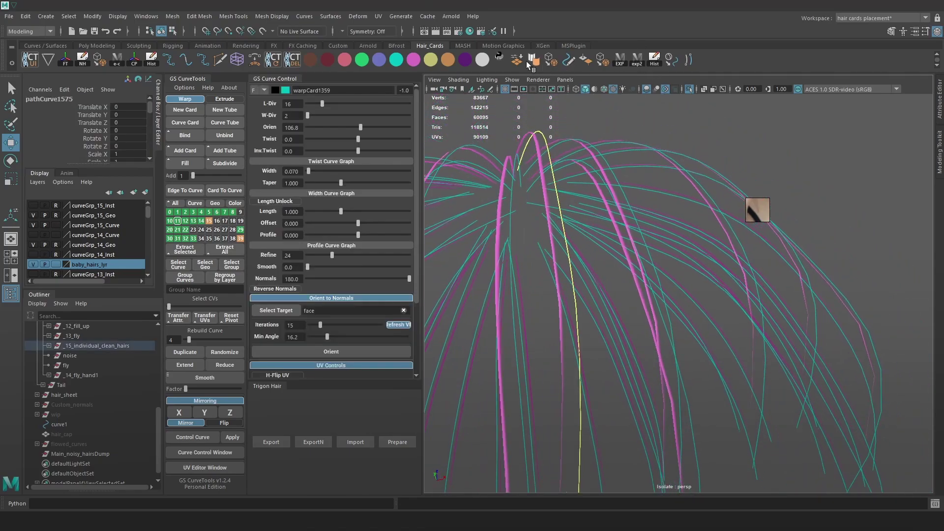
left_click(500, 59)
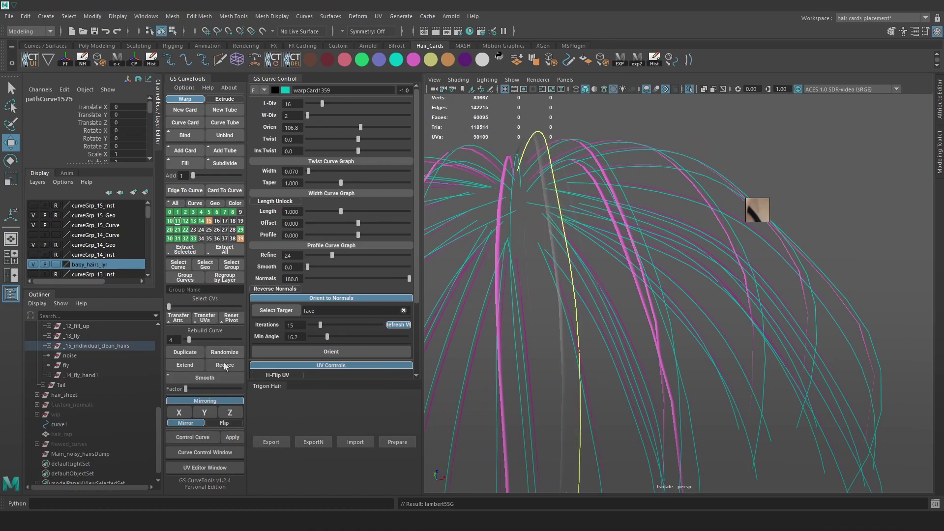
Open the card in the GS Curve Tools UV Editor and move its UV shell onto a single thin strand, starting at the root.
left_click(209, 468)
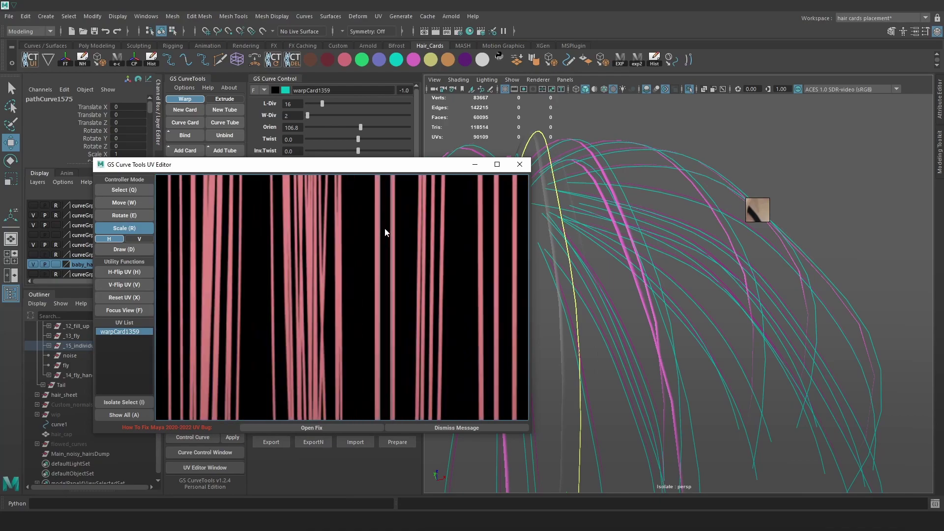
key("w")
left_click_drag(384, 238, 379, 237)
scroll(379, 236, "down", 4)
middle_click_drag(381, 238, 401, 341)
middle_click_drag(413, 216, 393, 315)
scroll(381, 329, "up", 3)
left_click_drag(379, 294, 385, 362)
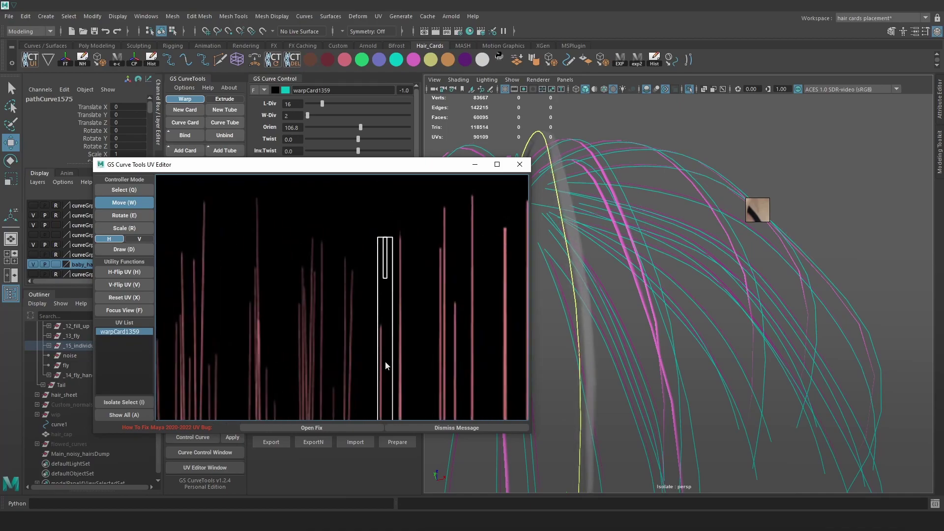
middle_click_drag(385, 363, 388, 280)
left_click_drag(389, 280, 386, 351)
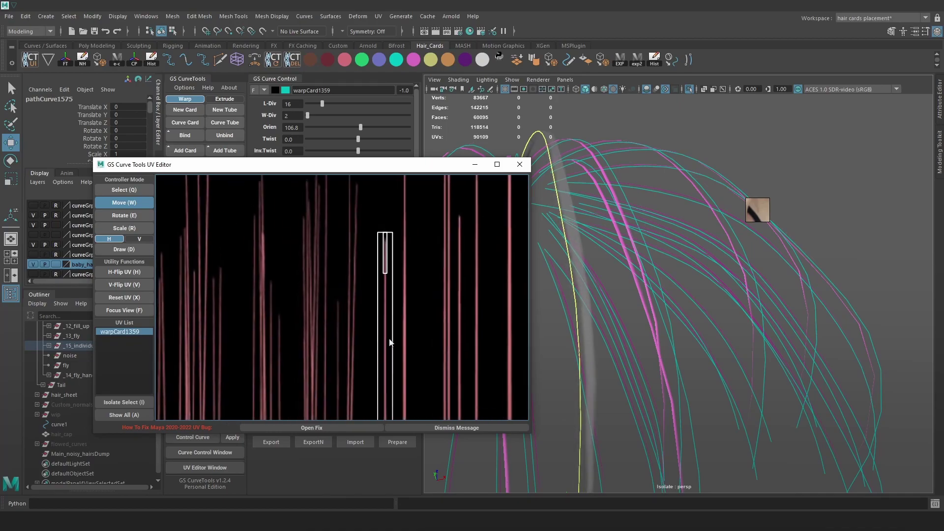
Fit the lower end of the card's UV shell just past the tip of the thin strand using vertical scaling.
middle_click_drag(389, 348, 392, 217)
middle_click_drag(465, 393, 455, 128)
middle_click_drag(452, 375, 457, 217)
middle_click_drag(440, 392, 436, 265)
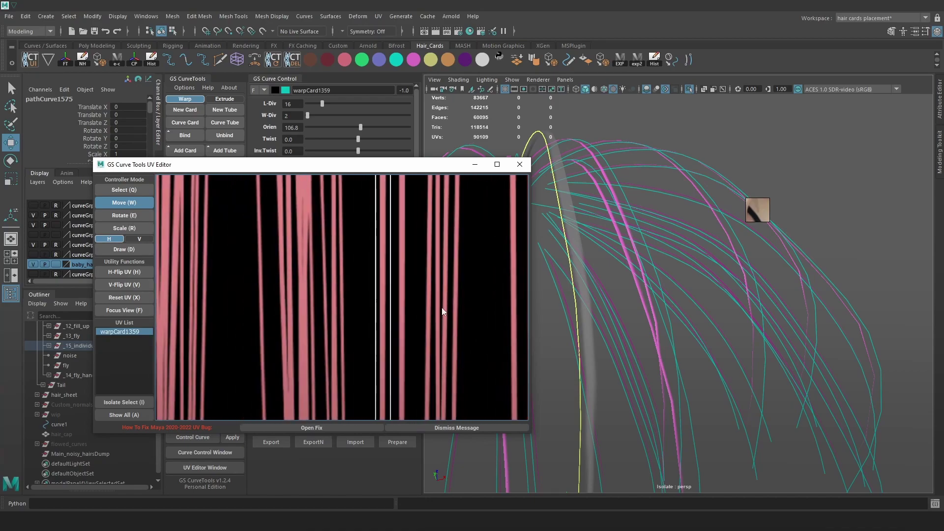
middle_click_drag(441, 354, 453, 186)
middle_click_drag(441, 358, 401, 182)
middle_click_drag(426, 386, 445, 206)
middle_click_drag(438, 383, 444, 197)
middle_click_drag(445, 383, 458, 187)
middle_click_drag(425, 389, 418, 162)
scroll(345, 337, "down", 7)
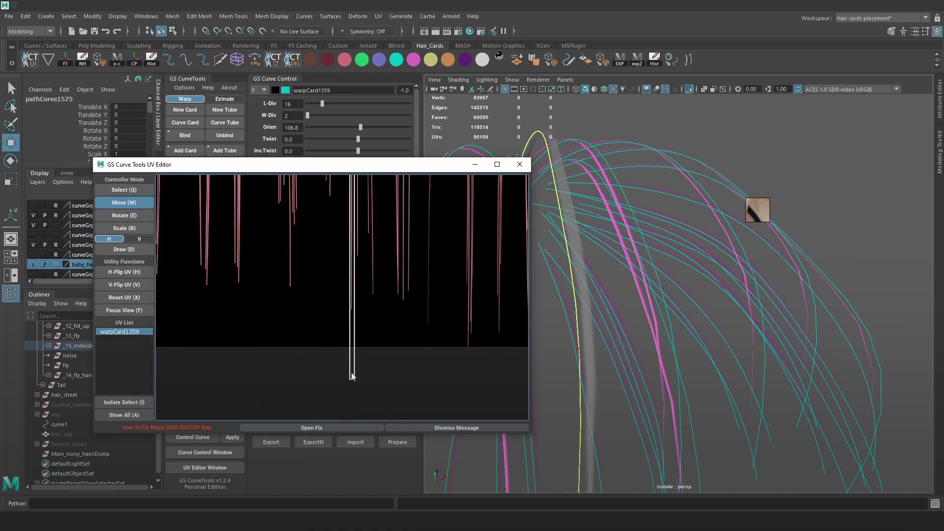
scroll(353, 374, "up", 5)
left_click_drag(359, 375, 370, 236)
key("r")
key("r")
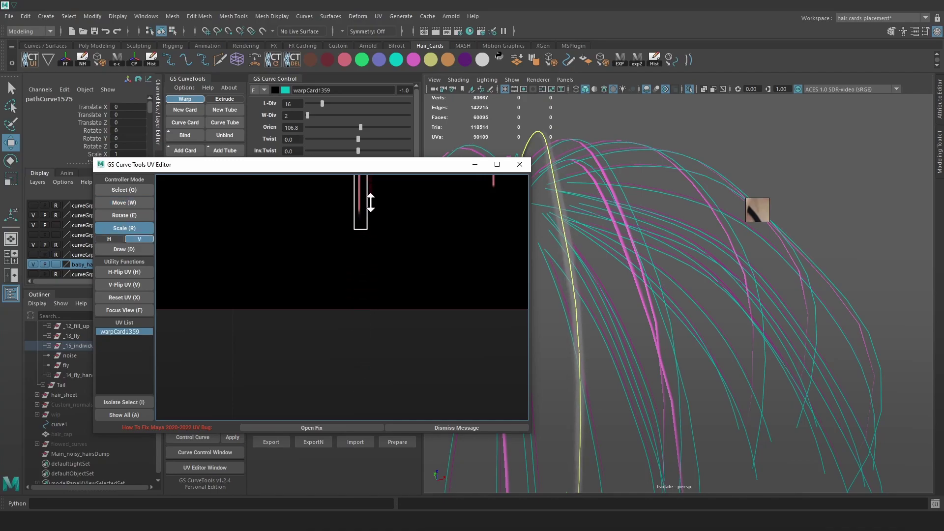
Move the card's UV shell down so its upper edge lines up with the root of the thin strand.
scroll(373, 224, "down", 6)
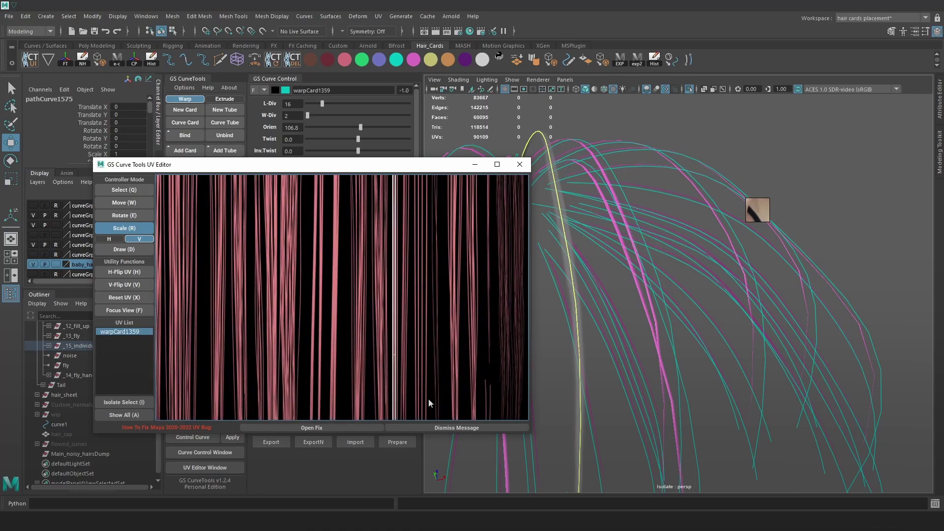
scroll(384, 249, "up", 10)
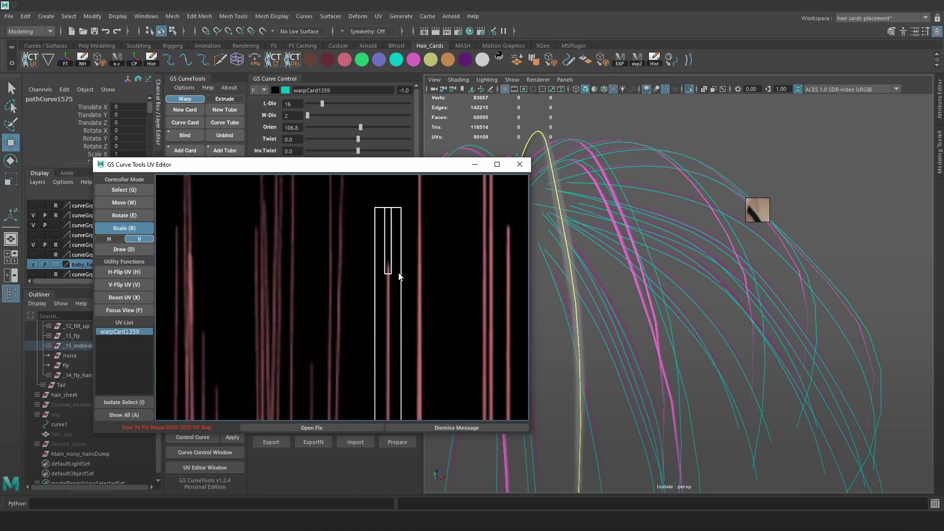
key("w")
left_click_drag(392, 273, 388, 327)
scroll(392, 308, "up", 5)
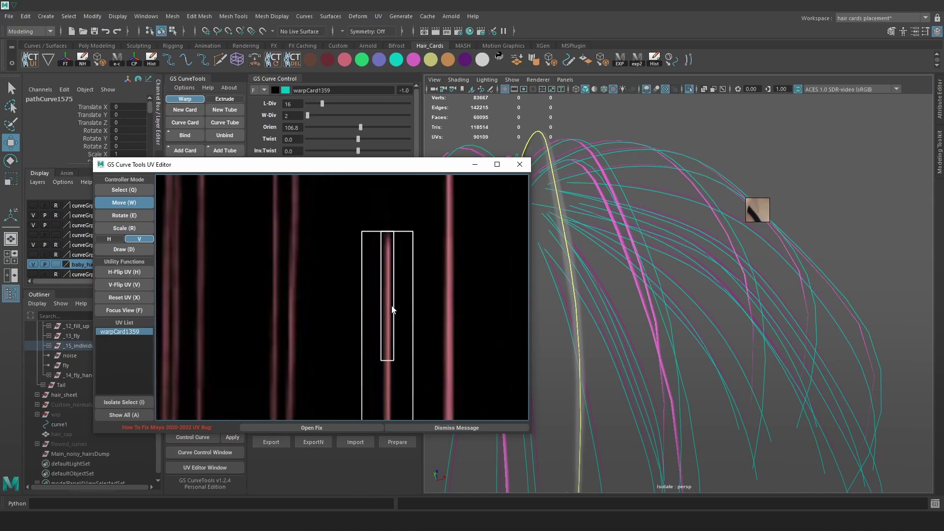
Scale the UV shell vertically again so its lower edge ends right at the strand's tip.
scroll(398, 301, "down", 8)
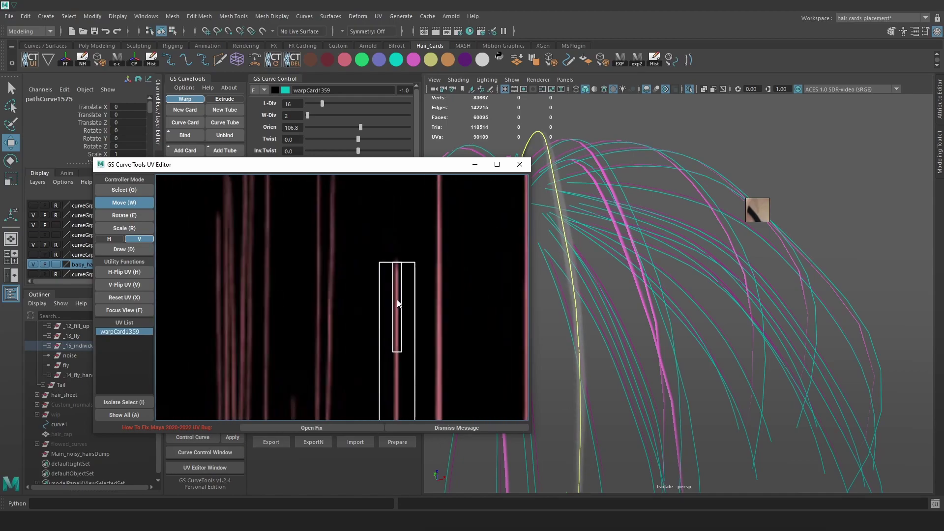
scroll(399, 313, "up", 10)
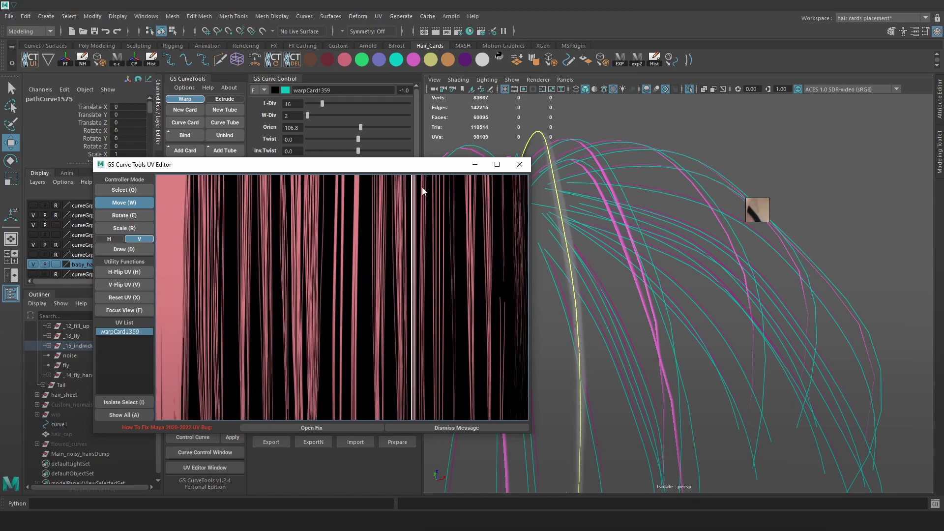
scroll(423, 344, "up", 10)
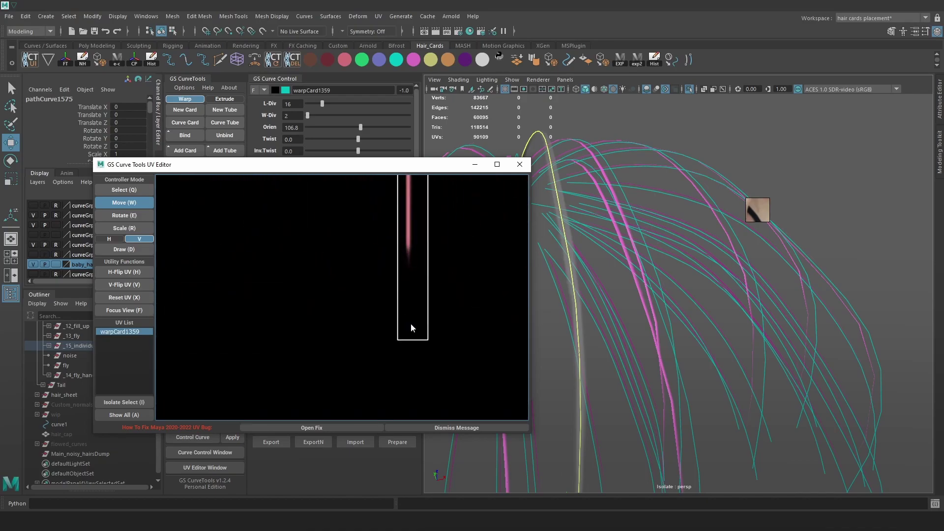
key("r")
left_click_drag(411, 322, 410, 316)
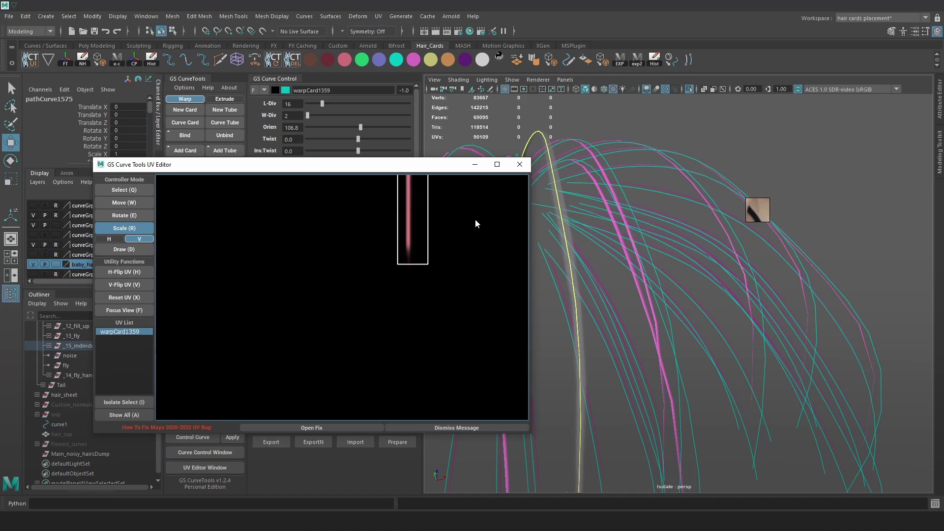
Close the UV editor and assign the pink material to the edited card.
left_click(520, 166)
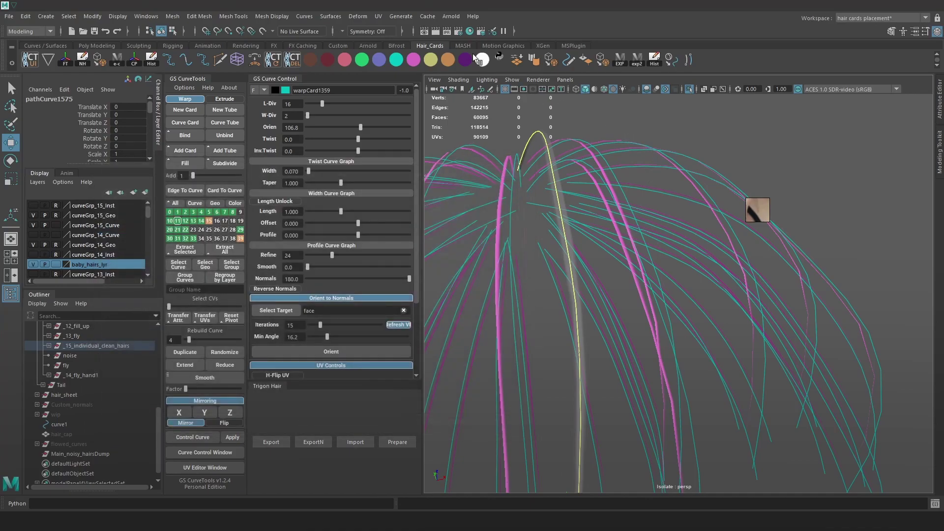
left_click(414, 59)
scroll(658, 257, "down", 5)
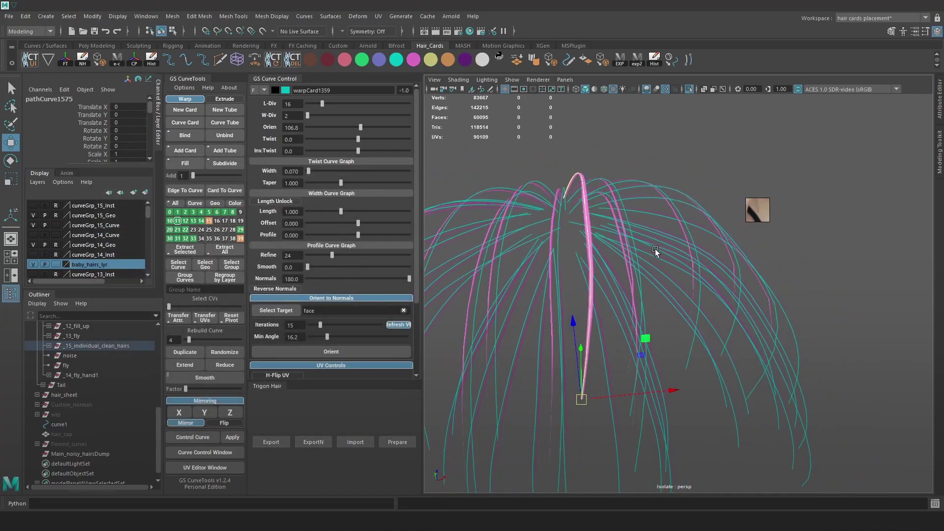
Select all the isolated clean hair cards and return the viewport to textured shading.
key("alt+1")
mouse_move(644, 289)
left_mouse_down("alt")
mouse_move(709, 298)
mouse_move(754, 331)
mouse_move(753, 375)
left_mouse_up("alt")
key("alt+1")
key("alt+5")
left_click_drag(653, 343, 637, 355)
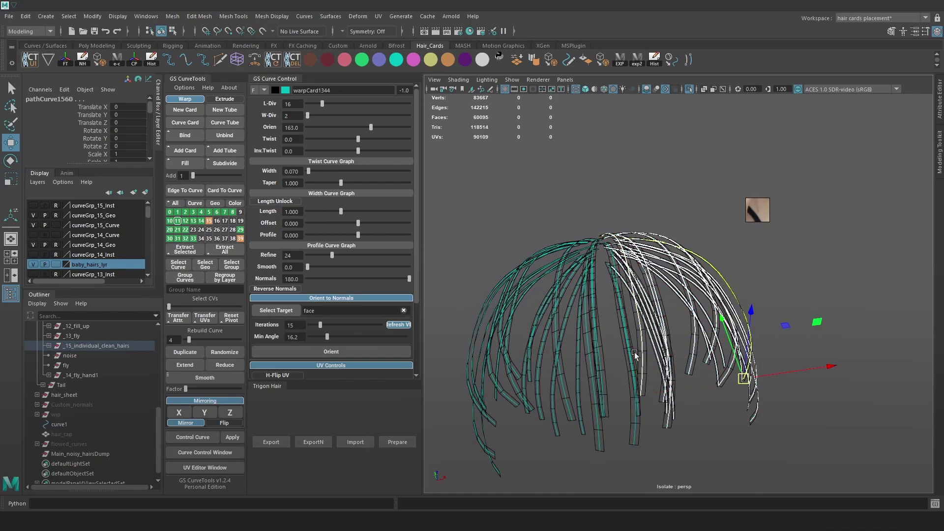
left_click_drag(433, 364, 431, 366)
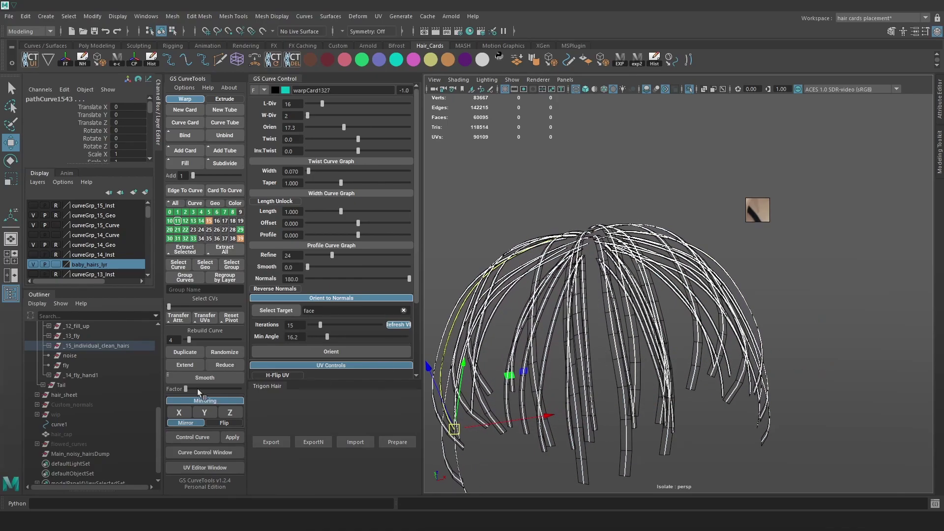
key("6")
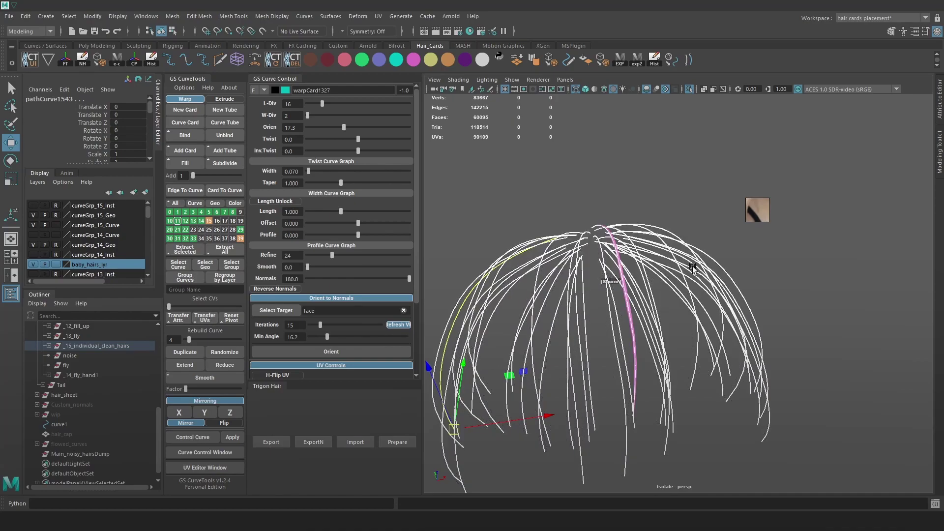
Select all the isolated clean hair cards, set their width to 0.05 and check them from several angles.
left_click(828, 271)
mouse_move(743, 320)
left_mouse_down("alt")
mouse_move(485, 286)
mouse_move(719, 360)
mouse_move(748, 338)
mouse_move(703, 291)
left_mouse_up("alt")
scroll(708, 298, "down", 6)
key("alt+1")
left_click_drag(860, 426, 542, 144)
scroll(767, 324, "up", 9)
left_click_drag(775, 334, 671, 305, "alt")
scroll(678, 317, "up", 3)
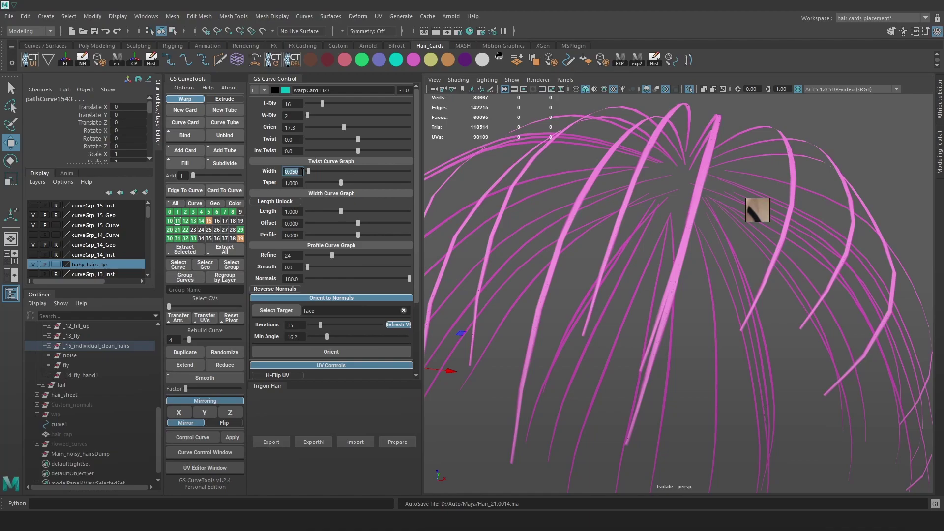
scroll(688, 289, "down", 5)
left_click_drag(688, 289, 728, 225, "alt")
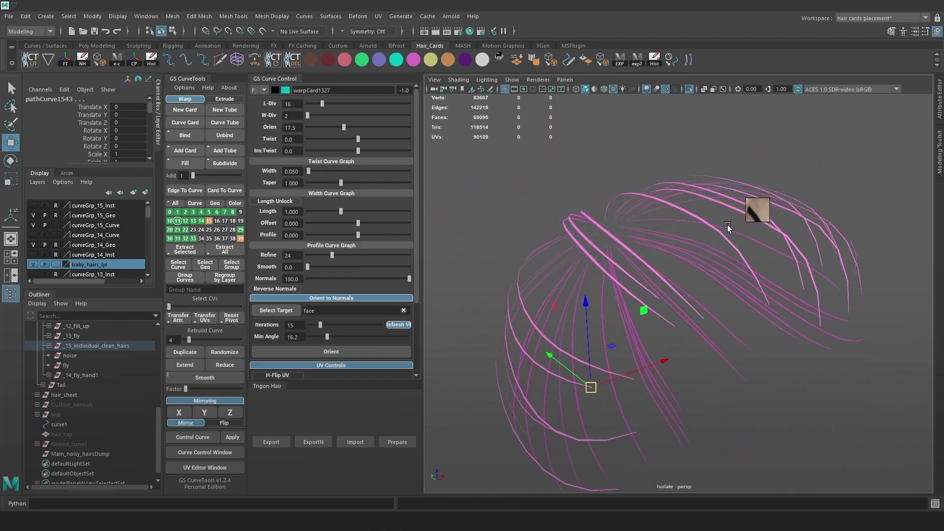
Switch to Photoshop and close the Untitled-1, Untitled-2 and Untitled-3 documents without saving.
left_click(616, 154)
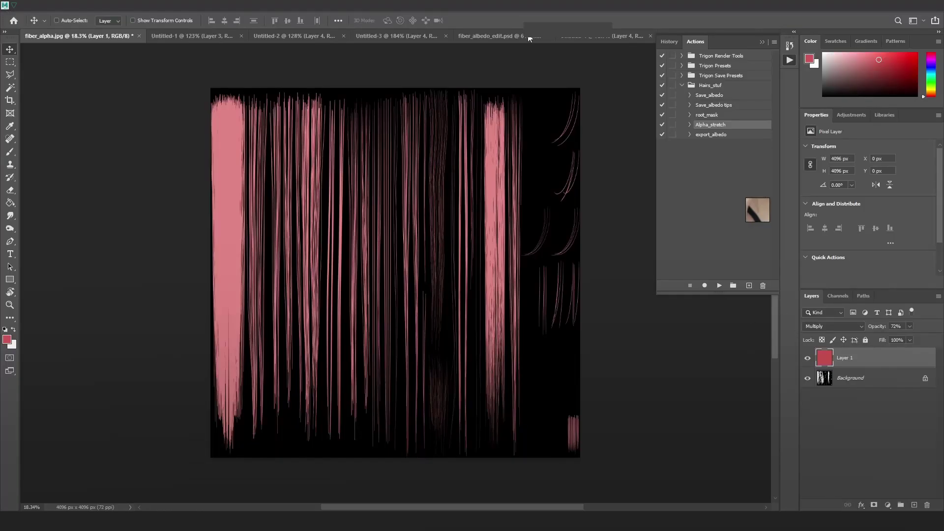
left_click(276, 36)
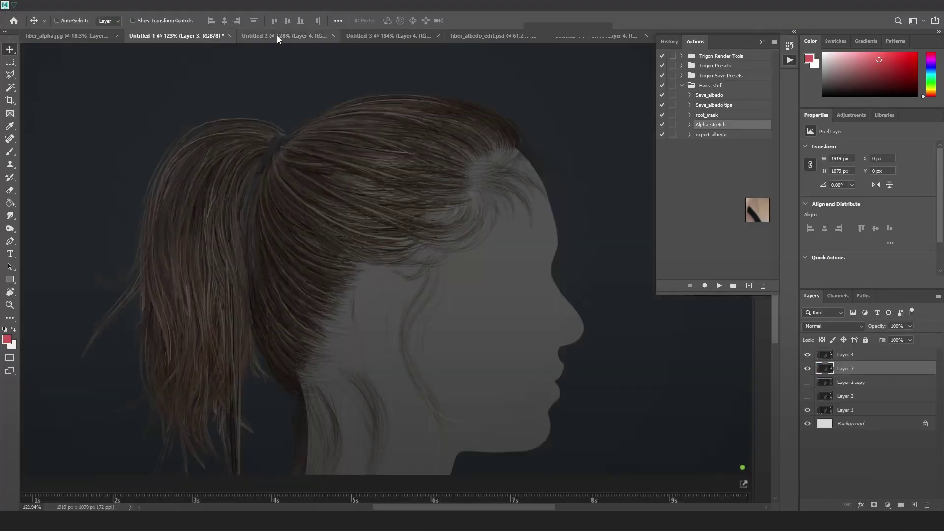
left_click(589, 36)
left_click(221, 36)
left_click(465, 193)
left_click(251, 36)
left_click(466, 192)
left_click(251, 36)
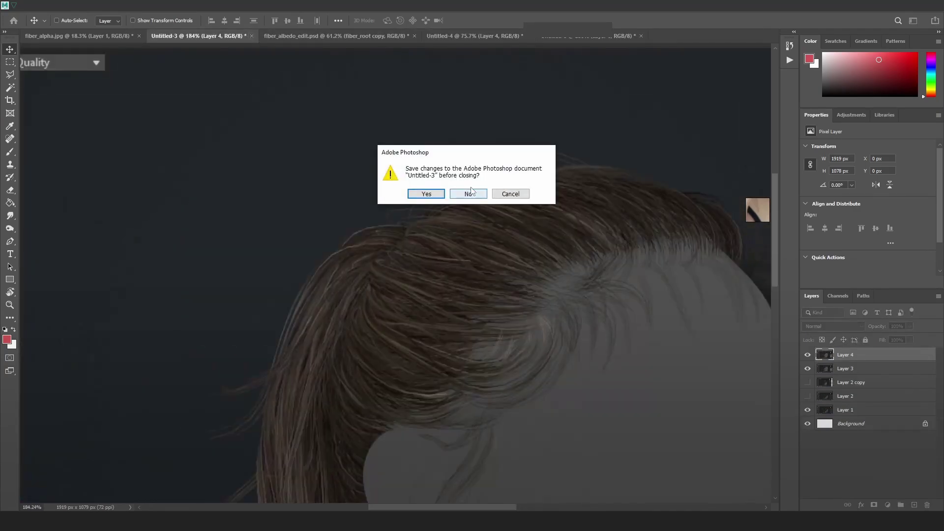
left_click(467, 192)
Close the Untitled-4 and Untitled-5 documents without saving, keeping fiber_albedo_edit.psd open.
left_click(302, 36)
left_click(509, 194)
left_click(344, 36)
left_click(416, 37)
left_click(467, 193)
left_click(394, 37)
left_click(415, 36)
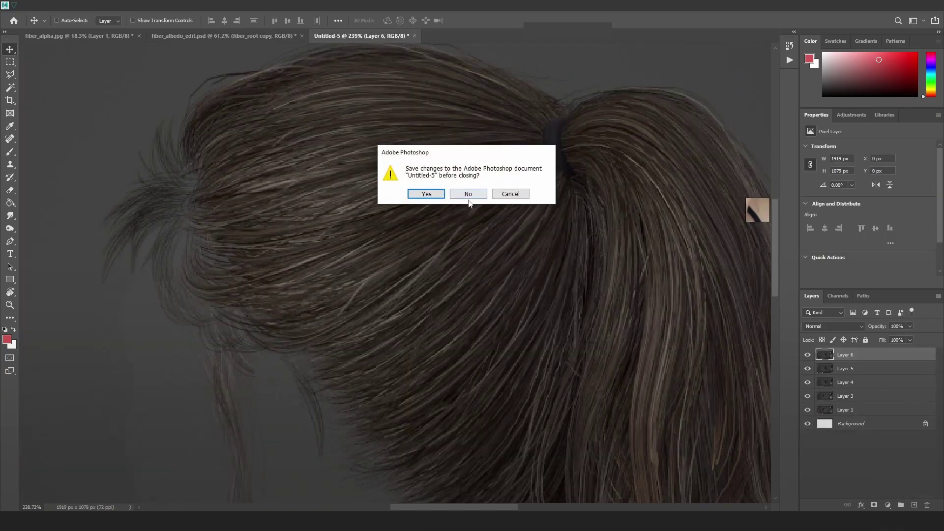
left_click(467, 193)
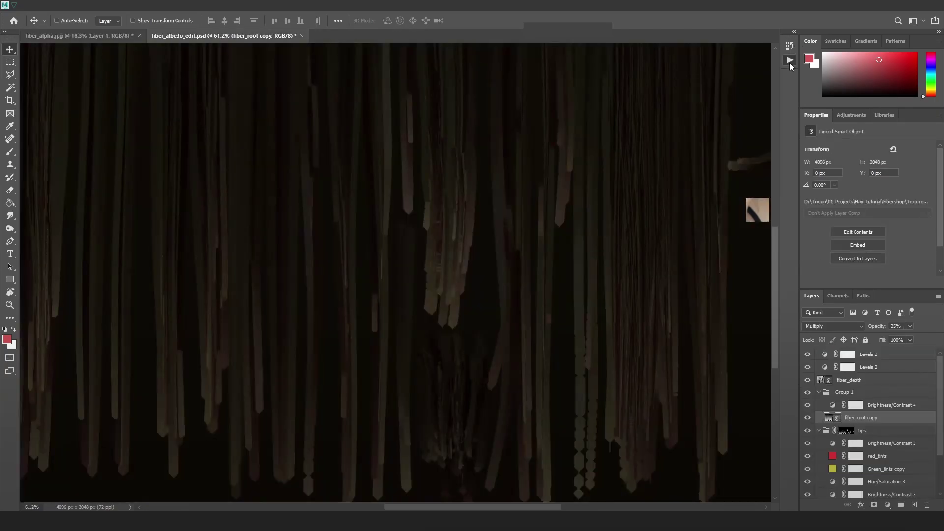
Run the recorded export_albedo action from the Hairs_stuf set on fiber_albedo_edit.psd.
left_click(789, 60)
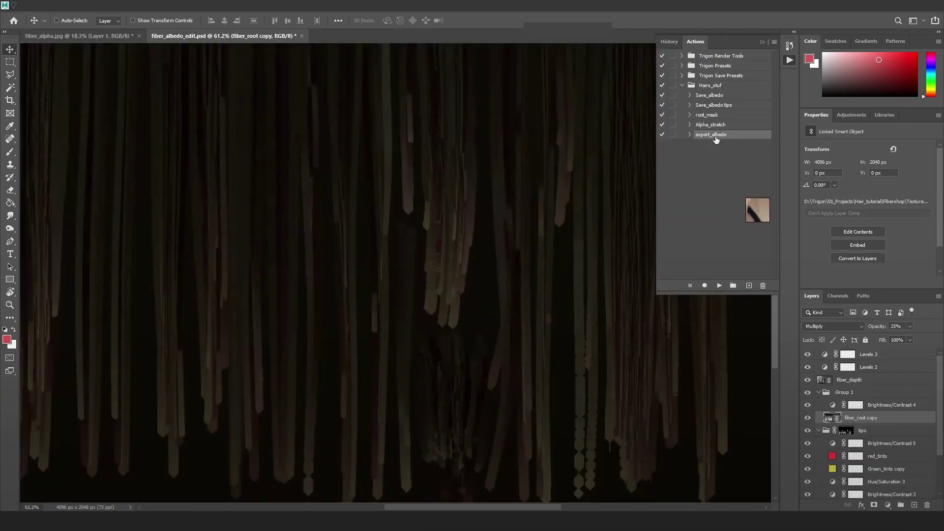
left_click(720, 285)
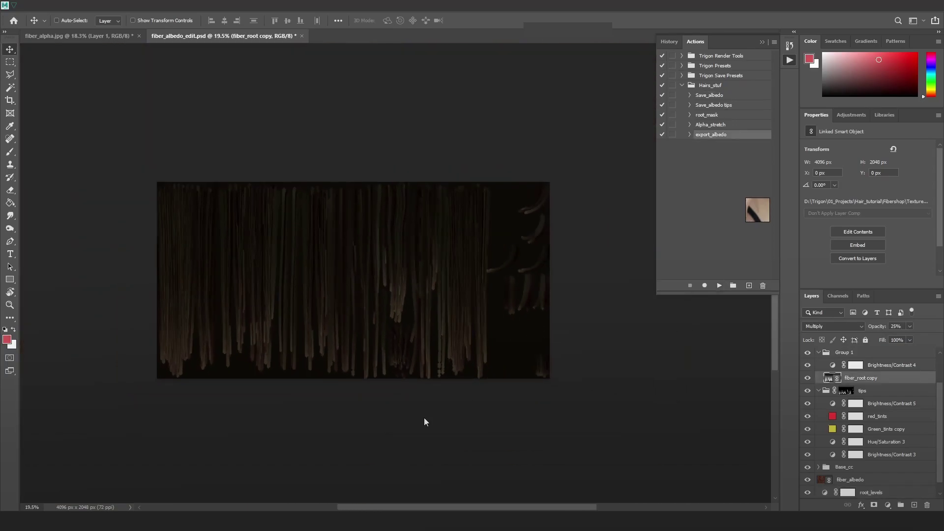
mouse_move(302, 518)
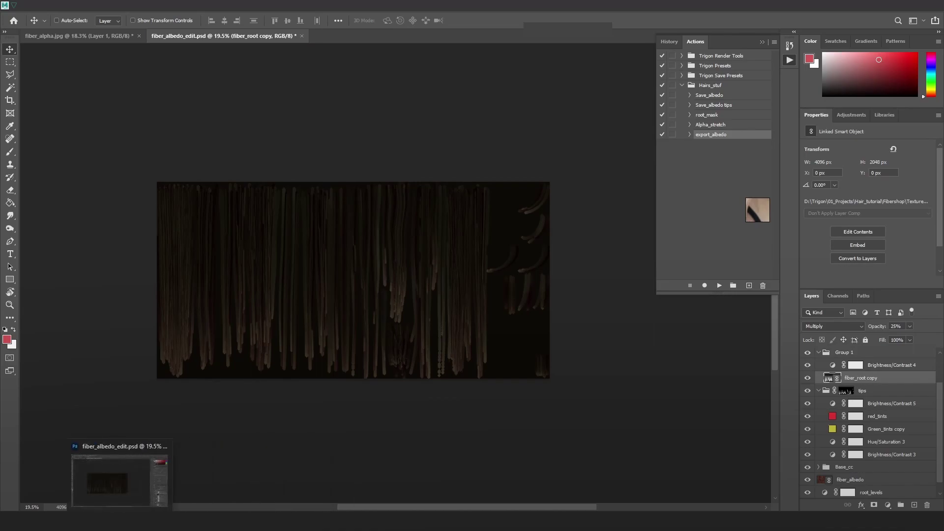
Switch to Maya and move the _15_individual_clean_hairs group out of its parent hair group to the scene's top level.
mouse_move(65, 519)
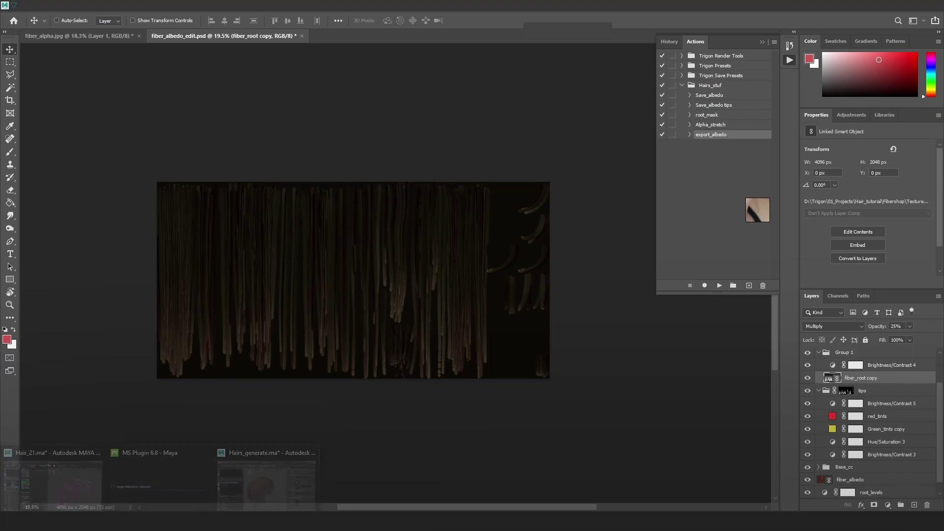
left_click(71, 498)
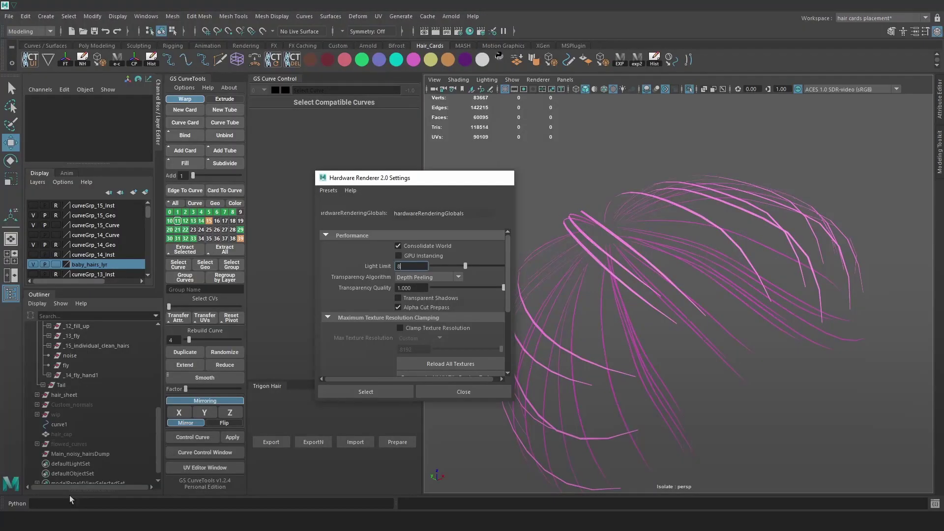
left_click(85, 374)
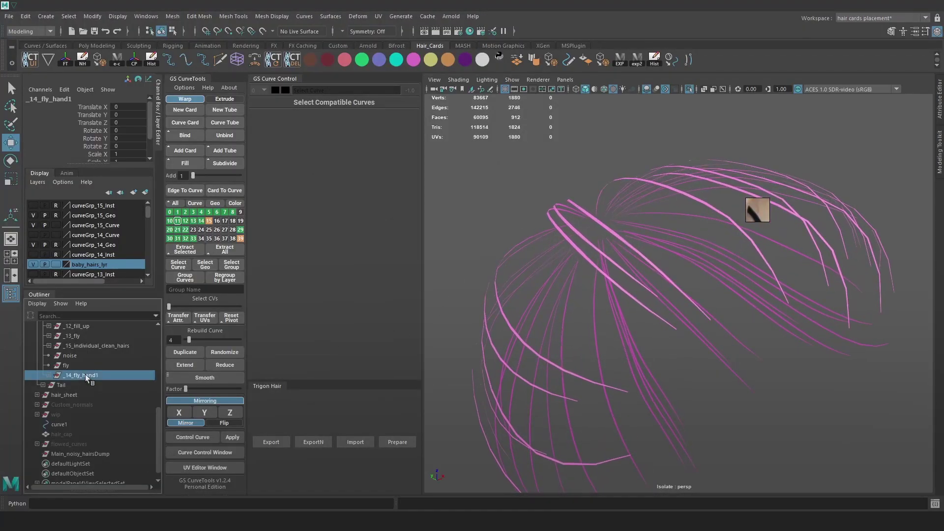
left_click(98, 346)
left_click_drag(100, 416, 99, 419)
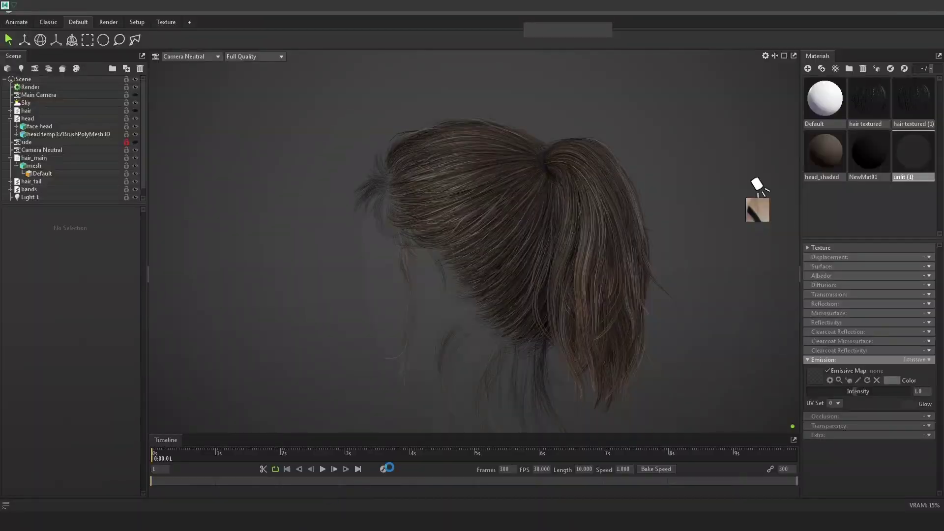
Zoom in on the hair in Marmoset Toolbag and copy a full-screen screenshot to the clipboard.
scroll(576, 265, "up", 5)
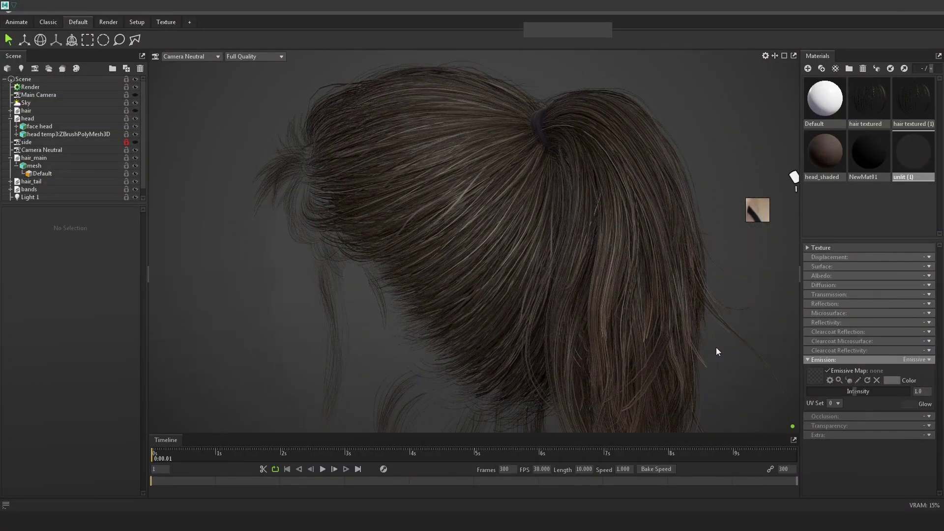
key("Print")
left_click_drag(0, 0, 943, 530)
key("ctrl+c")
Switch to Photoshop, paste the screenshot into a new clipboard-sized document and rename its layer before.
key("alt+Tab")
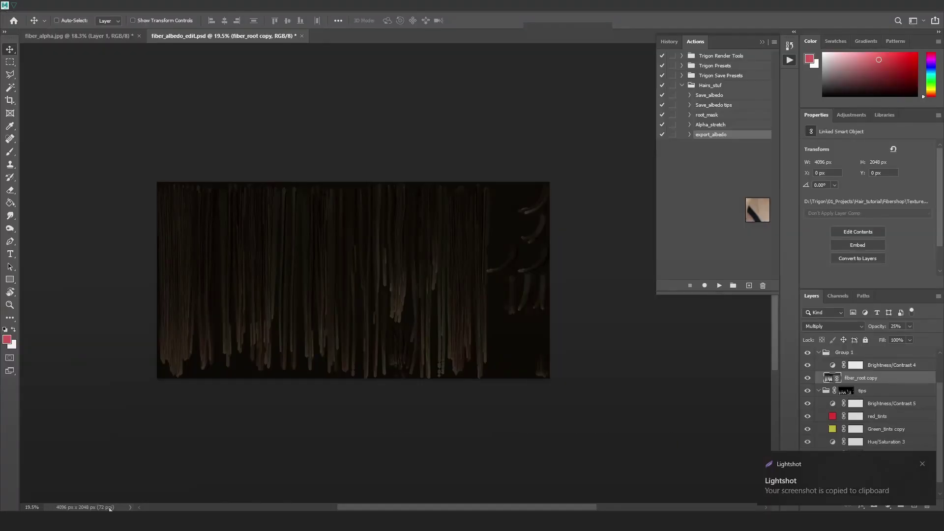
key("ctrl")
key("ctrl+n")
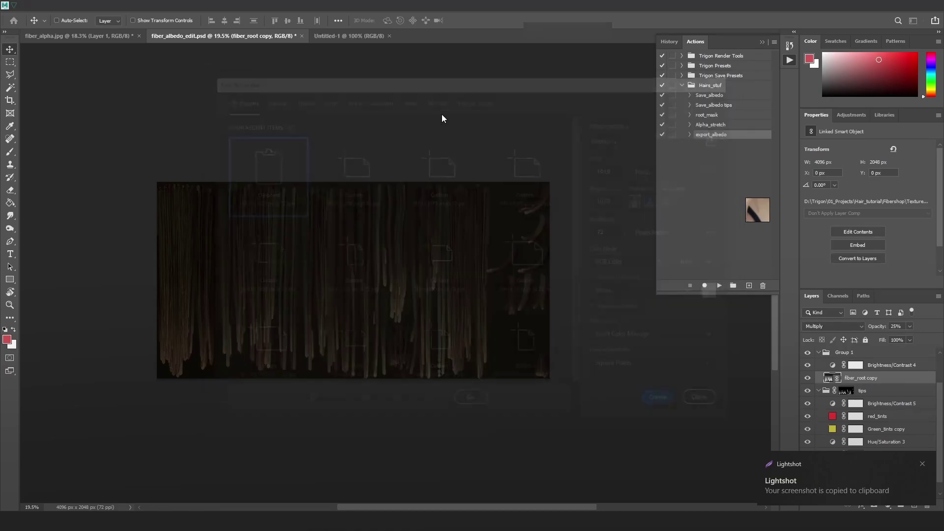
key("Return")
key("ctrl+v")
double_click(848, 355)
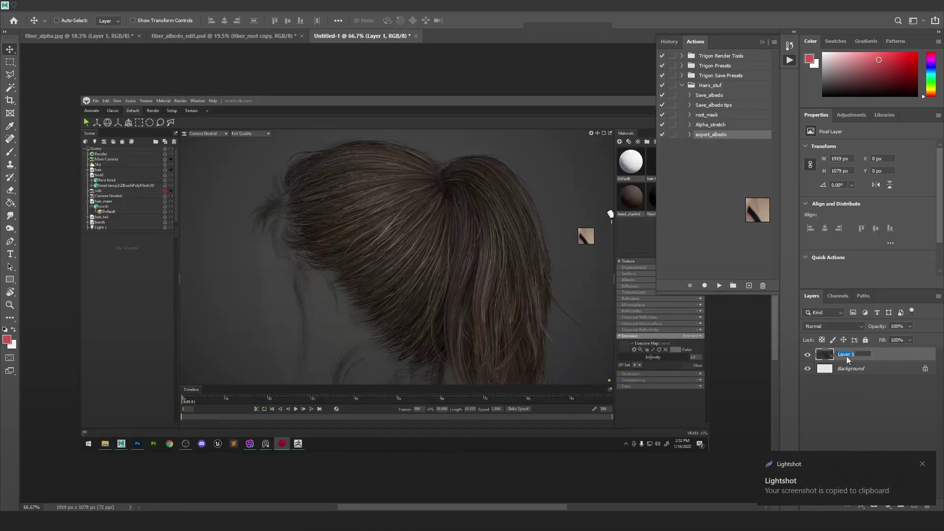
type("before")
key("Return")
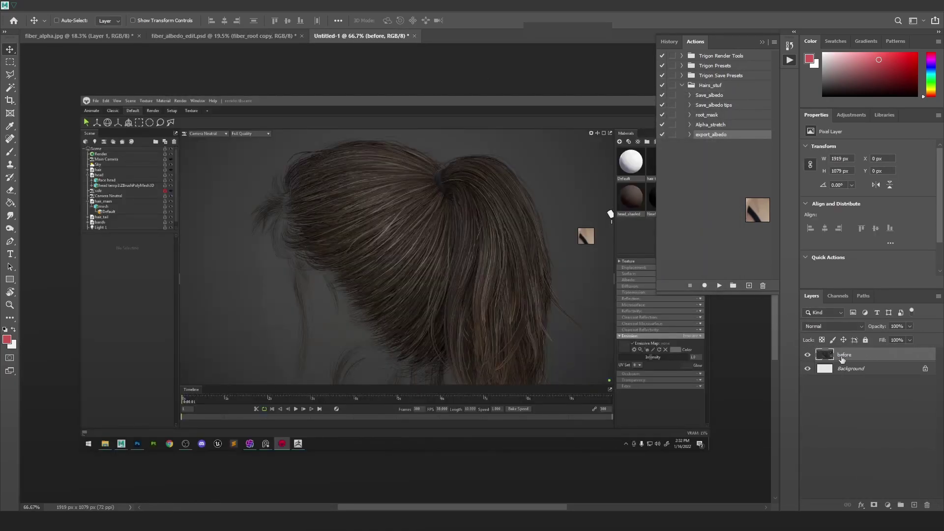
In Maya, move the _15_individual_clean_hairs group back into its parent hair group below _14_fly_hand1, and return to Marmoset Toolbag.
key("alt+Tab")
key("alt+Tab")
left_click(256, 211)
key("alt+Tab")
left_click(510, 228)
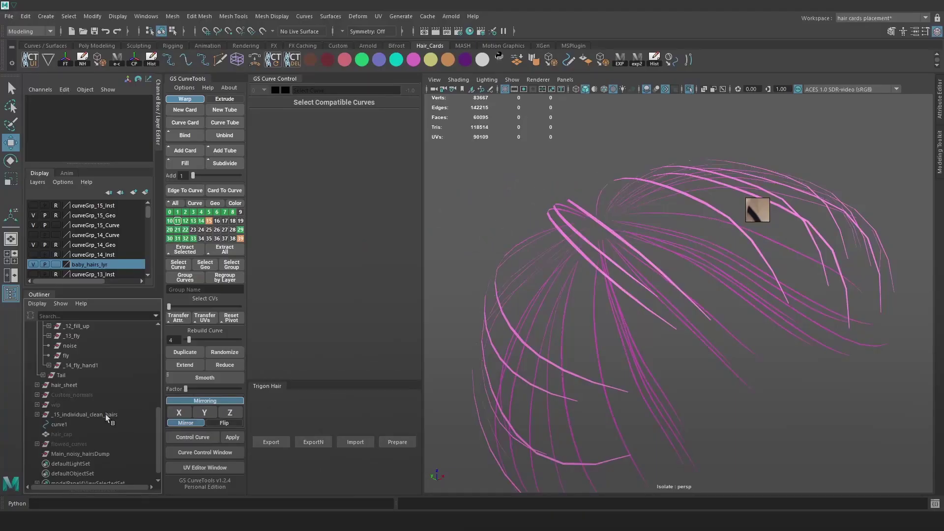
left_click_drag(96, 372, 96, 373)
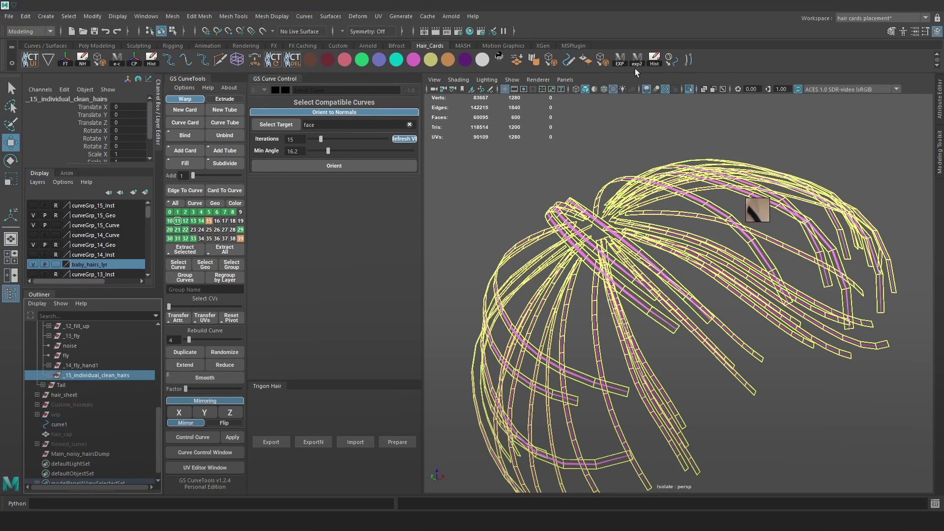
left_click(604, 250)
left_click(347, 522)
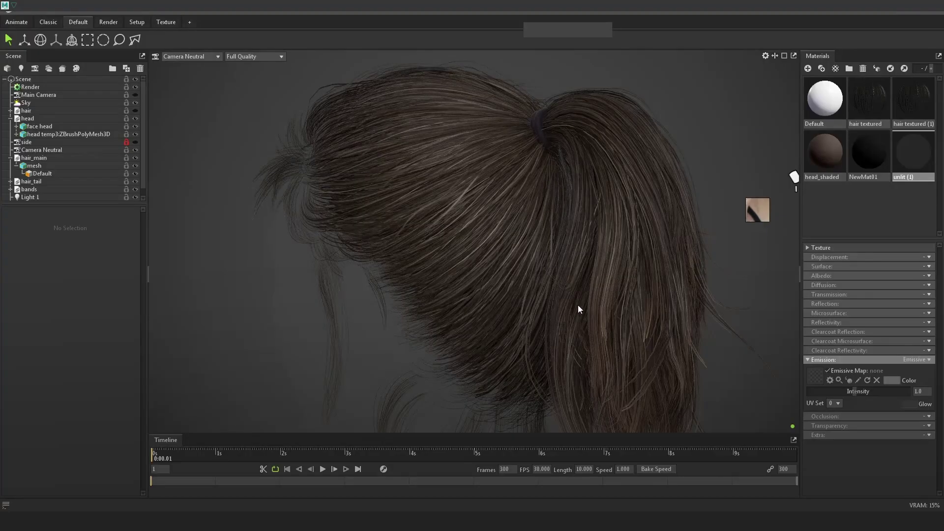
key("Print")
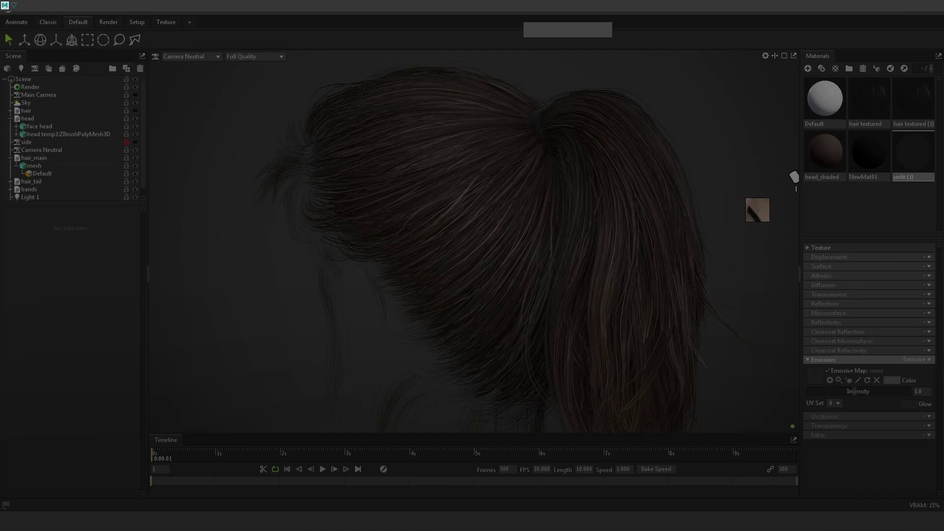
left_click(793, 512)
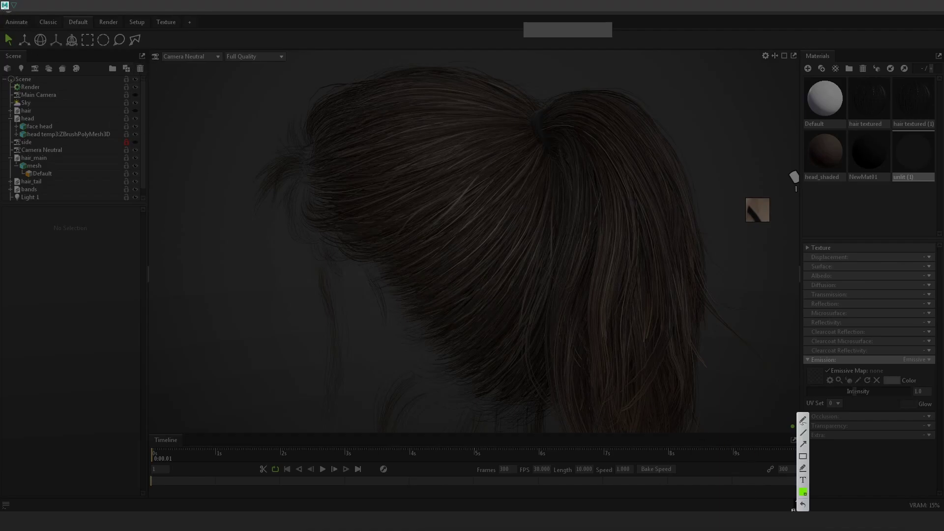
key("Escape")
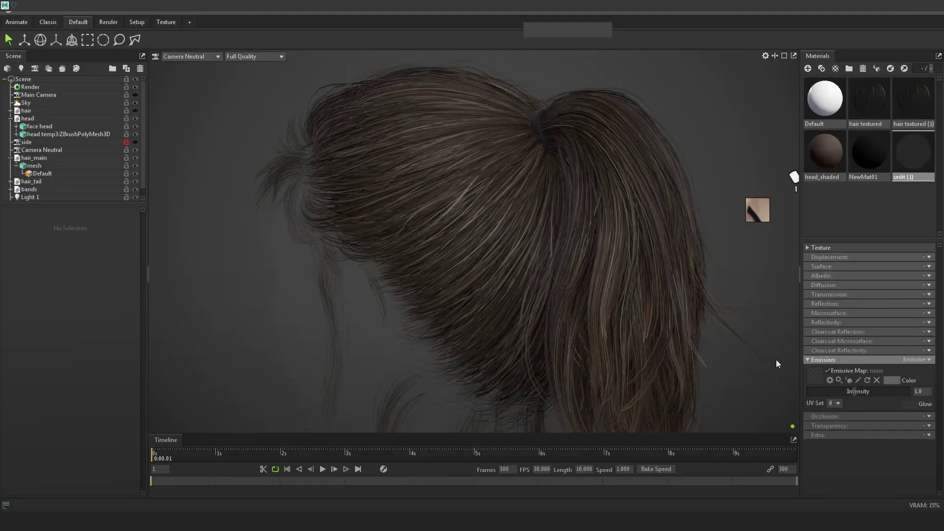
Copy a full-screen screenshot of the updated hair and paste it above the before layer in Photoshop's comparison document.
key("Print")
left_click_drag(0, 0, 943, 530)
key("ctrl+c")
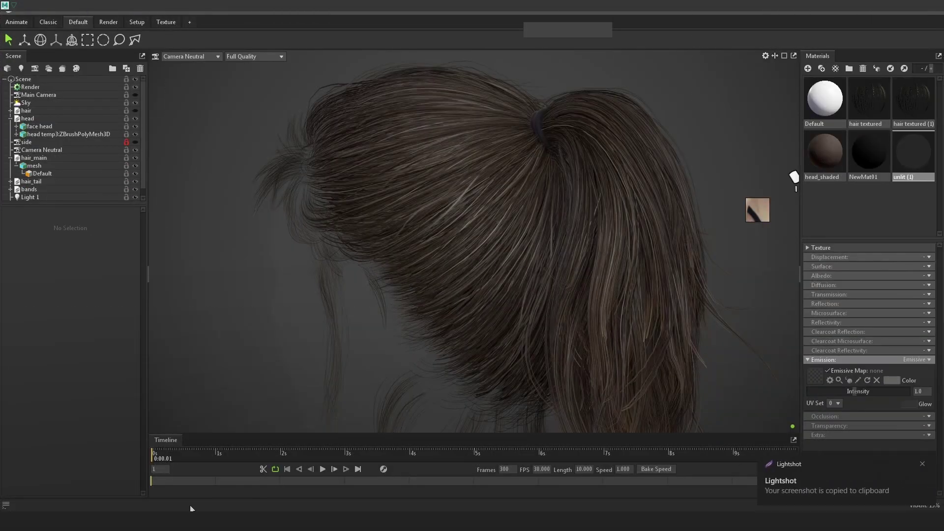
key("alt+Tab")
key("ctrl+v")
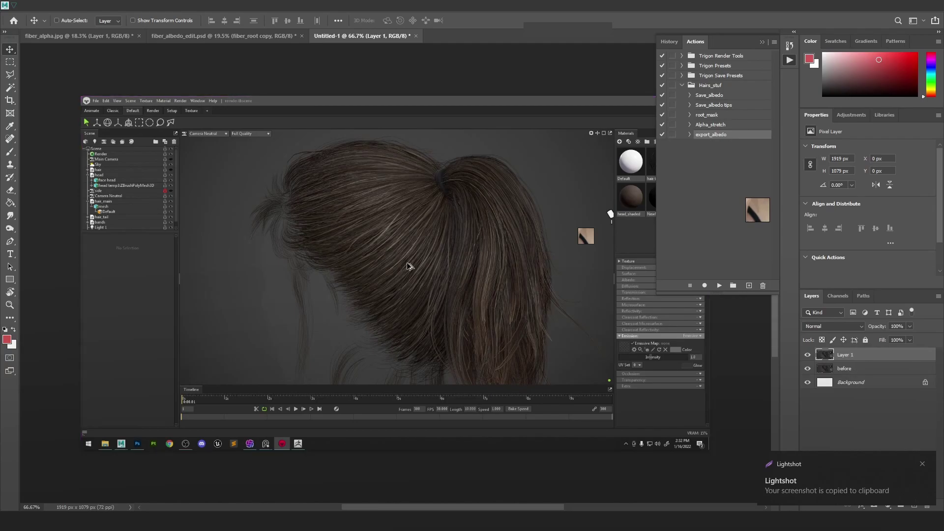
Toggle the visibility of Layer 1 repeatedly at close zoom to compare the hair with and without the individual clean hairs.
scroll(408, 266, "up", 6, "alt")
left_click(809, 355)
left_click(809, 355)
left_click(809, 355)
left_click(809, 355)
left_click_drag(480, 249, 485, 285)
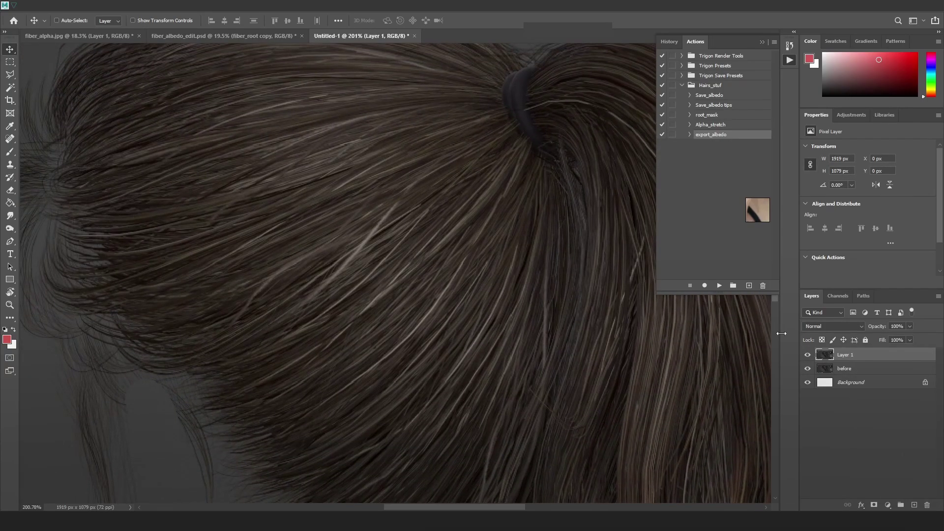
left_click(808, 355)
left_click(807, 355)
left_click(808, 354)
left_click(808, 354)
left_click_drag(456, 167, 487, 251)
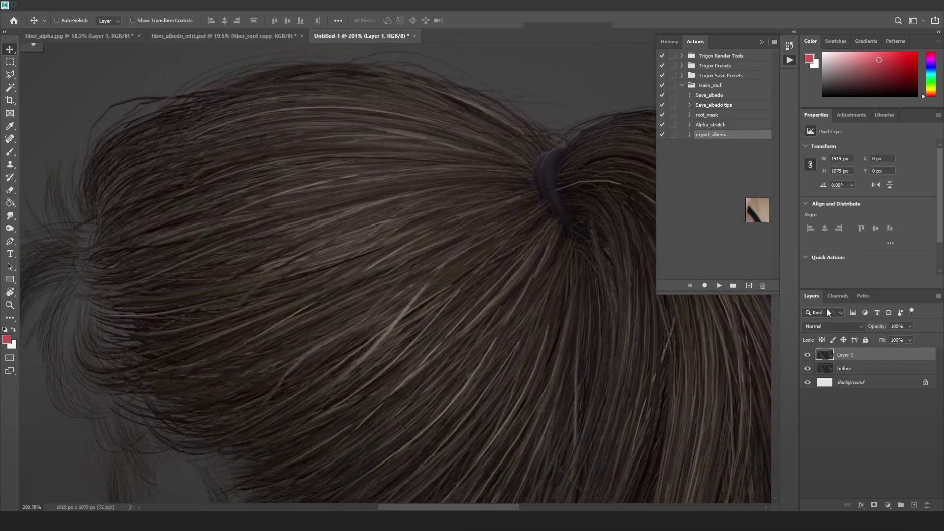
left_click(807, 355)
left_click(808, 355)
left_click(808, 354)
left_click(807, 354)
left_click(808, 355)
scroll(541, 282, "up", 2)
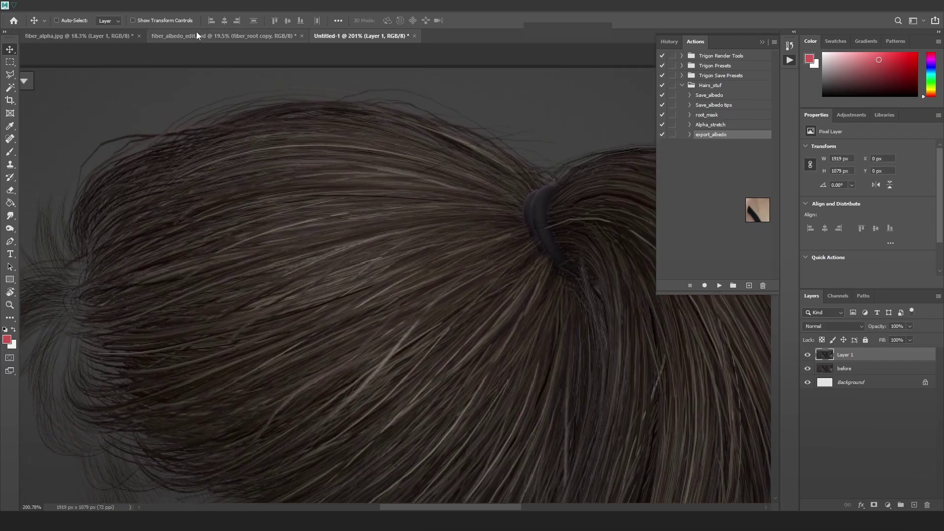
Return to fiber_albedo_edit.psd, examine the strands' colouring up close and across the sheet, and collapse the Actions panel.
left_click(198, 35)
scroll(296, 360, "up", 5, "alt")
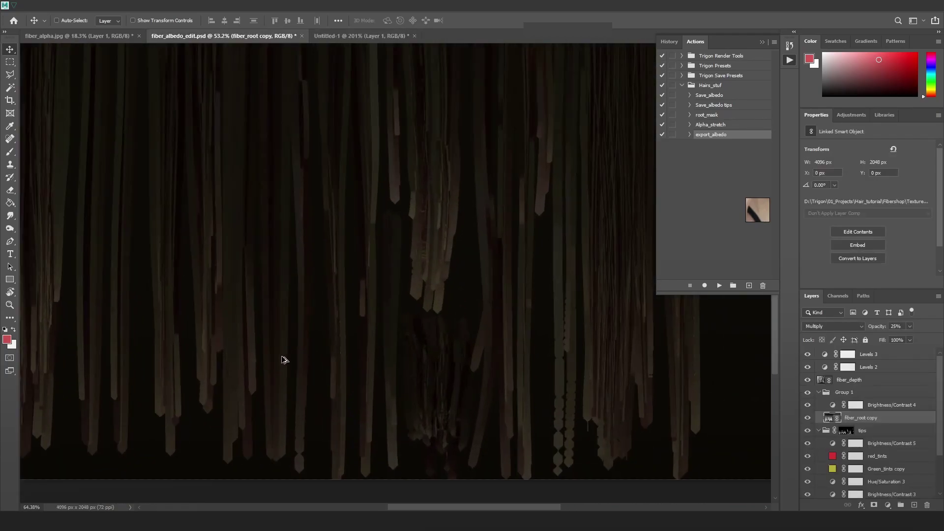
scroll(290, 345, "down", 3, "alt")
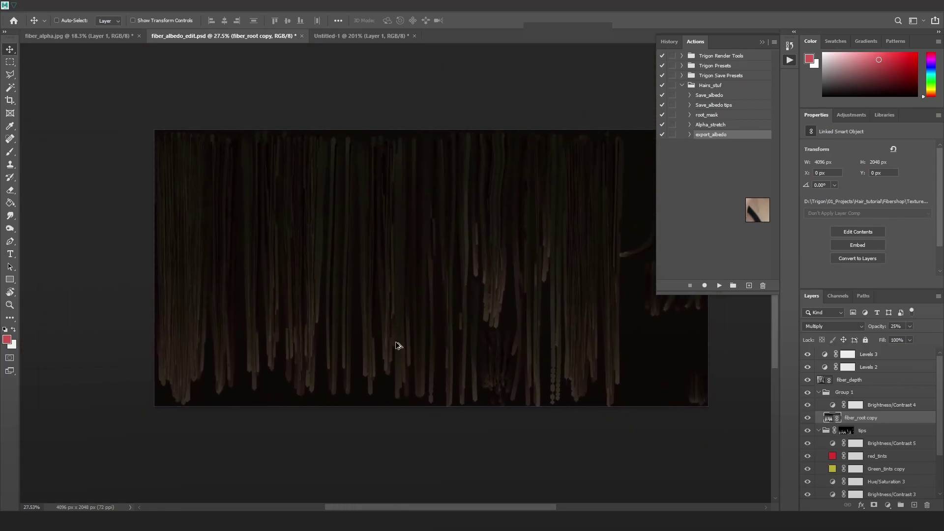
scroll(400, 348, "up", 5, "alt")
scroll(374, 339, "up", 2, "alt")
scroll(317, 332, "down", 6, "alt")
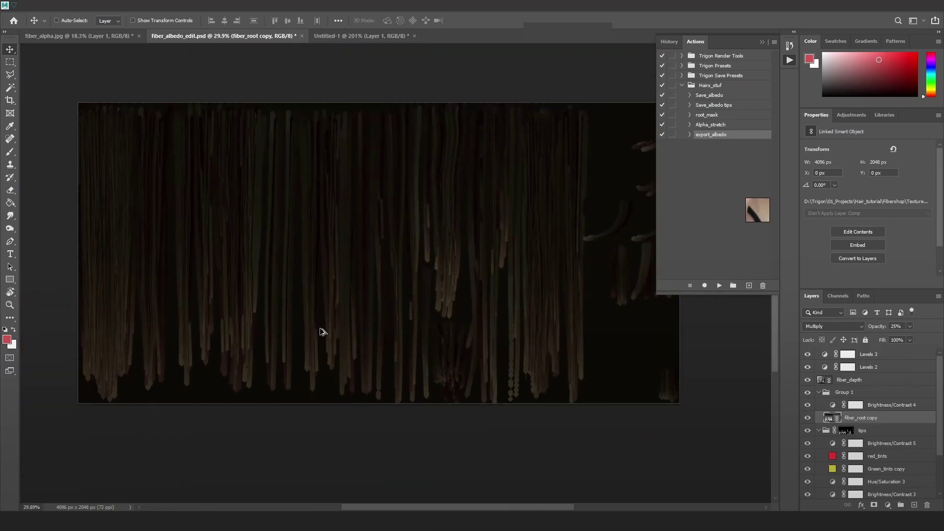
scroll(322, 331, "up", 2, "alt")
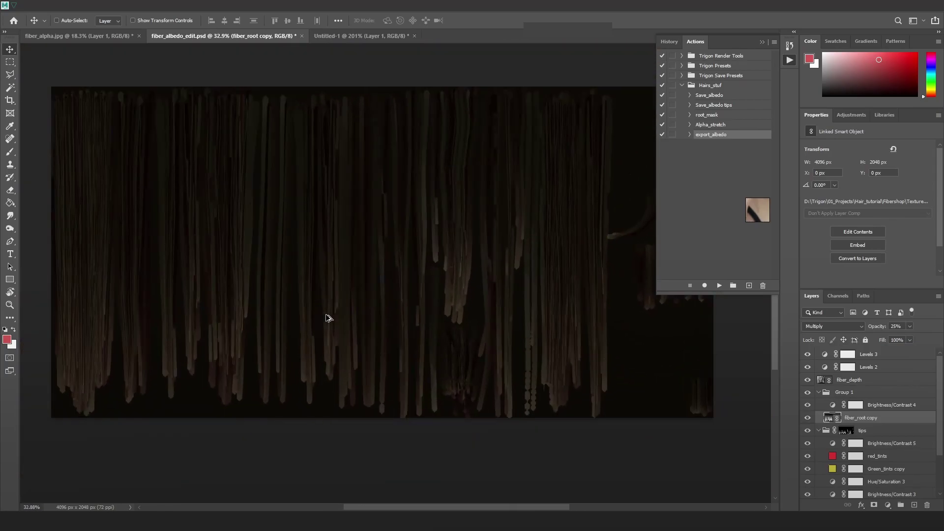
left_click(760, 44)
left_click_drag(390, 328, 426, 346)
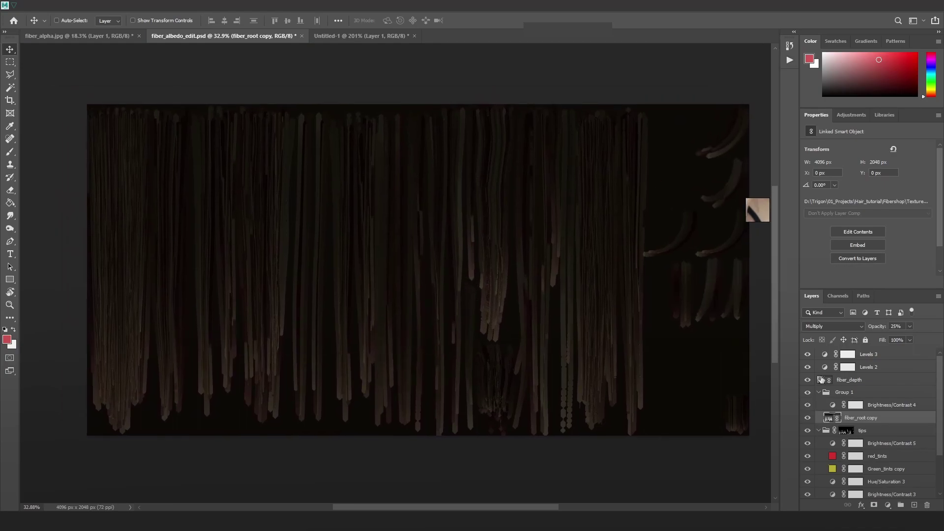
Collapse the tips group, place fiber_alpha from the Fibershop Textures folder above Levels 3 and inspect its strands.
left_click(820, 430)
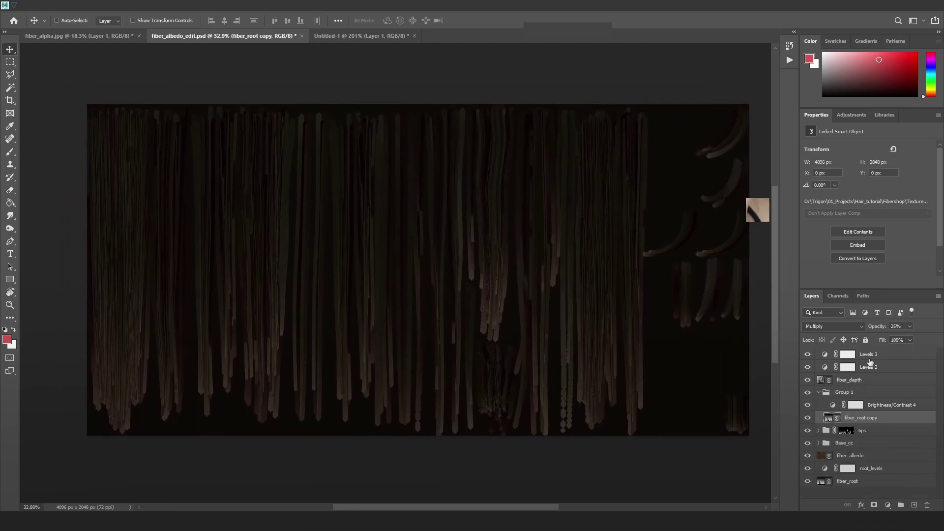
left_click(891, 356)
key("alt+Tab")
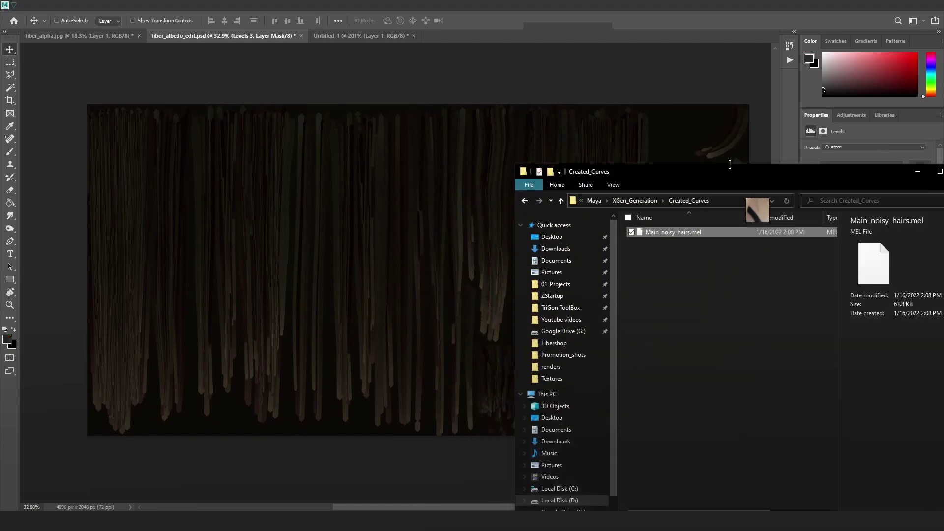
left_click(571, 379)
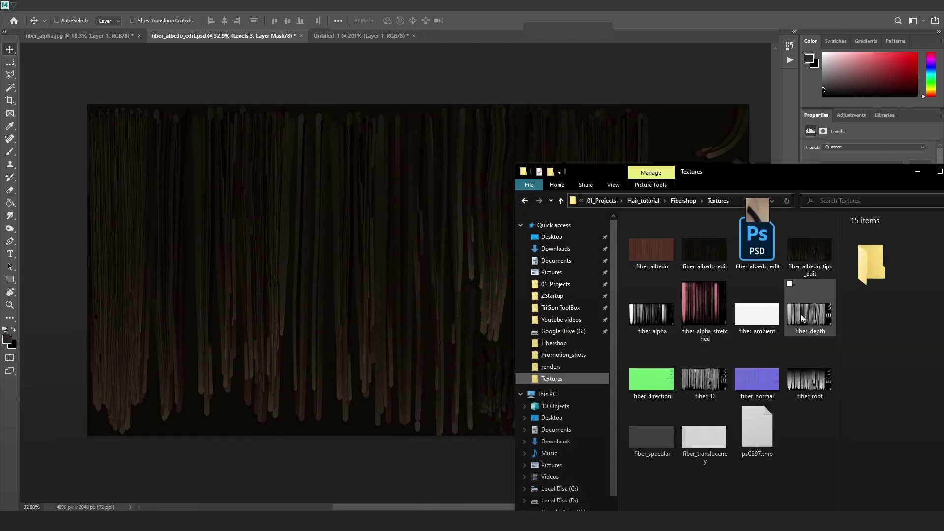
left_click_drag(653, 317, 336, 276)
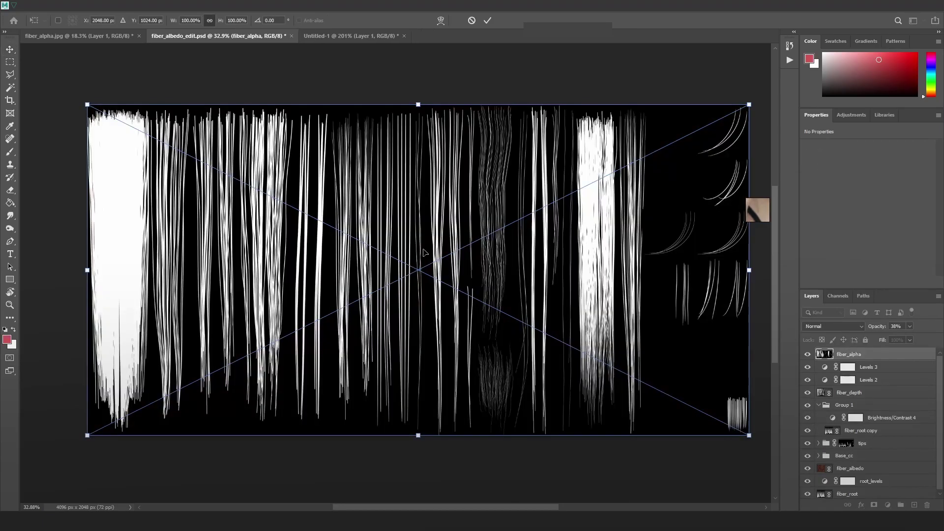
key("Return")
scroll(438, 295, "up", 5, "alt")
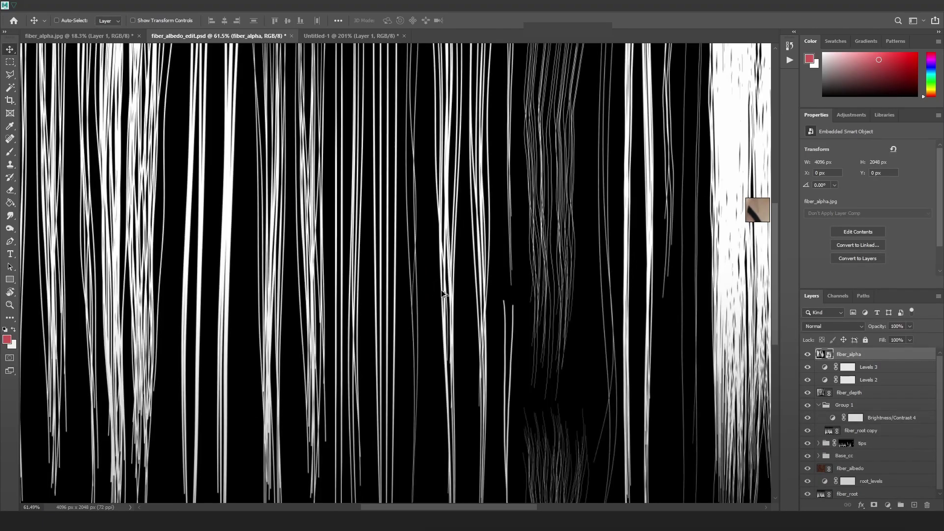
scroll(436, 304, "down", 3, "alt")
scroll(386, 302, "down", 2, "alt")
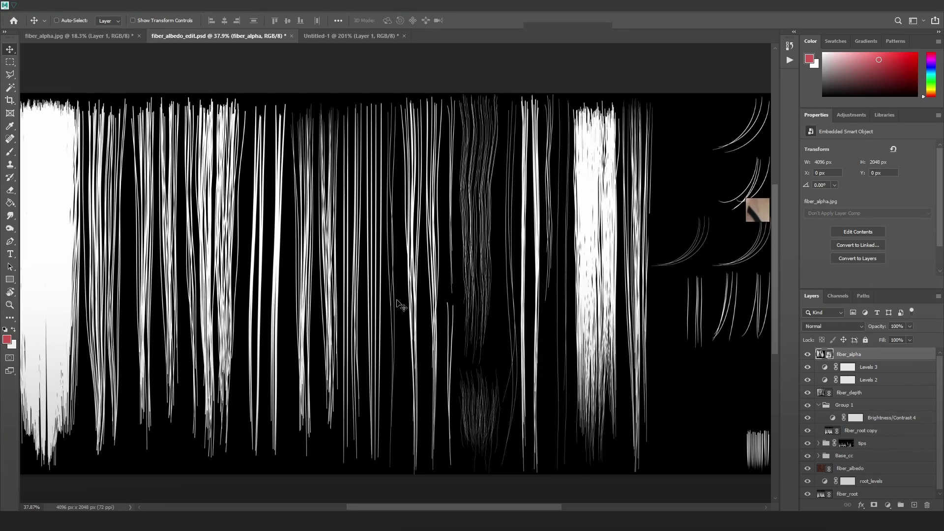
scroll(340, 308, "up", 2, "alt")
scroll(348, 316, "down", 2, "alt")
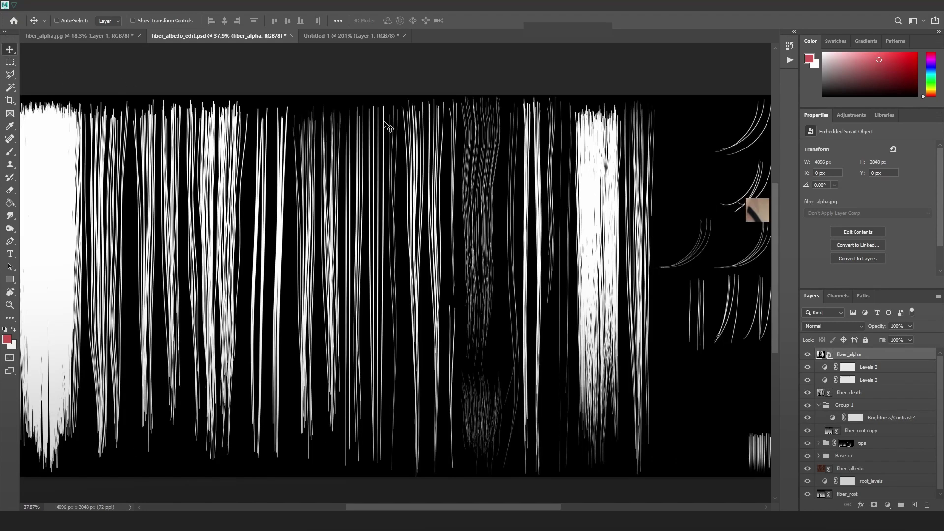
Marquee-select a narrow full-height strip around the single thin strand just right of the sparse double clump in fiber_alpha.
left_click(10, 62)
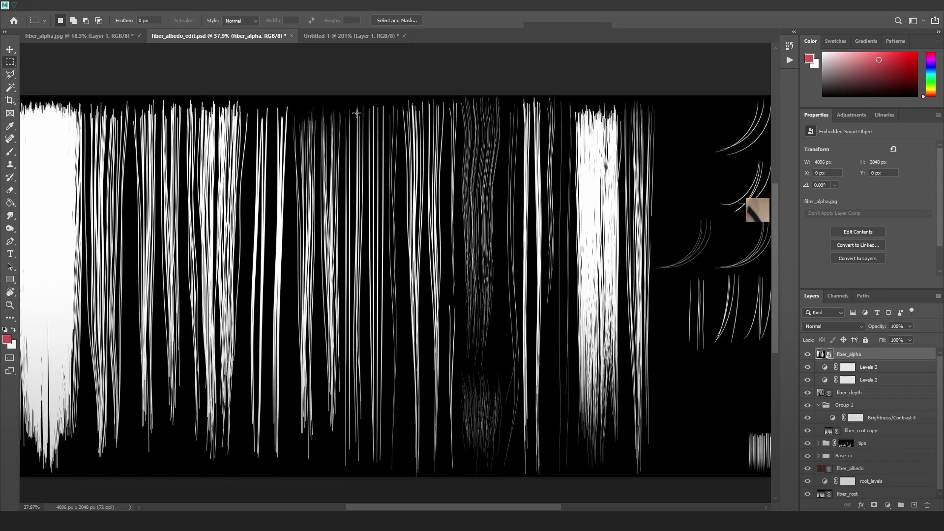
left_click_drag(342, 107, 351, 478)
key("ctrl+d")
left_click_drag(344, 94, 353, 478)
Add a Levels adjustment masked to the selected strand strip and delete the fiber_alpha reference layer.
left_click(888, 505)
left_click(894, 371)
left_click(853, 369)
key("Delete")
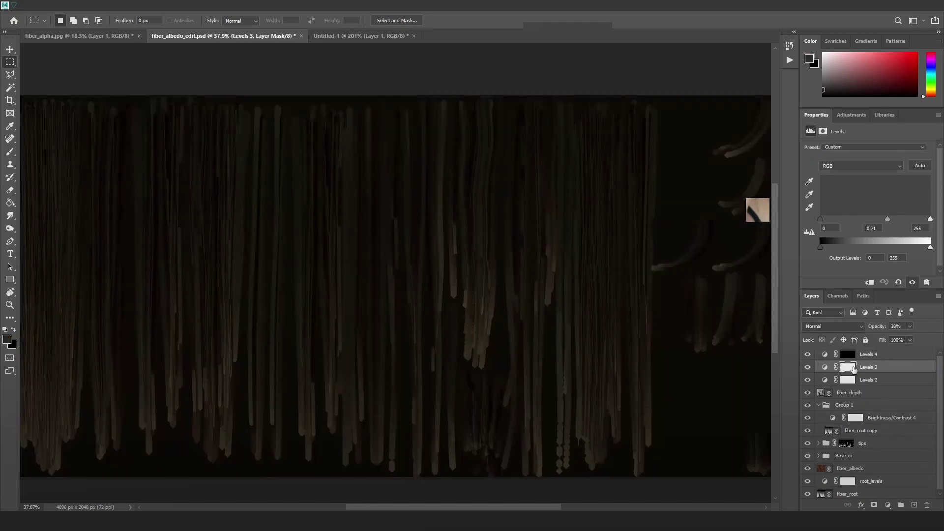
Set the Levels 4 midtone value to 1.42 and toggle the layer's visibility to compare the strand's brightness.
left_click_drag(876, 222, 859, 229)
left_click(807, 357)
left_click(808, 357)
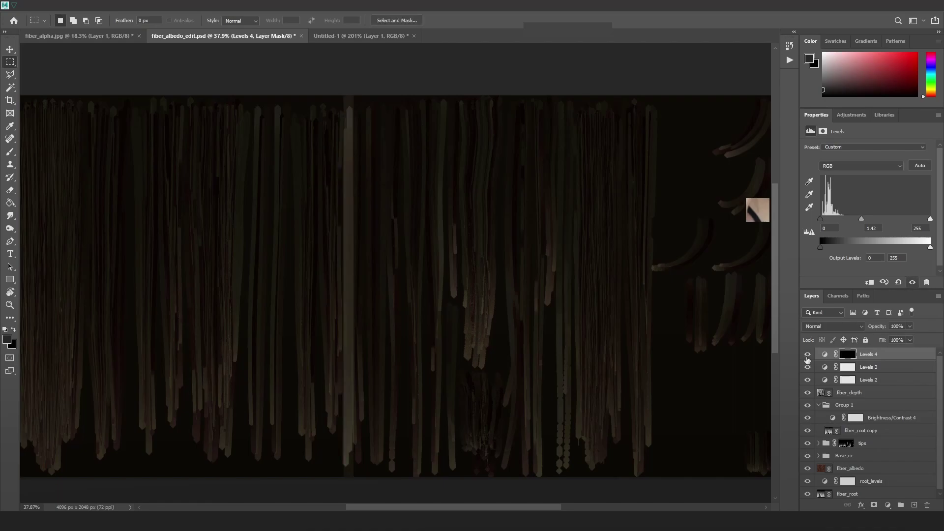
Run the export_albedo action from the Hairs_stuf set and inspect the updated hair in Marmoset Toolbag.
left_click(790, 59)
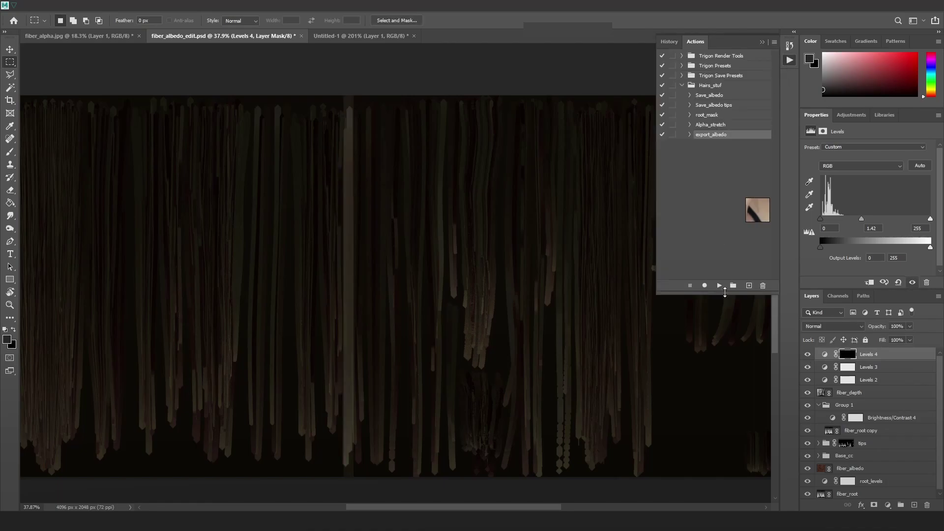
left_click(719, 285)
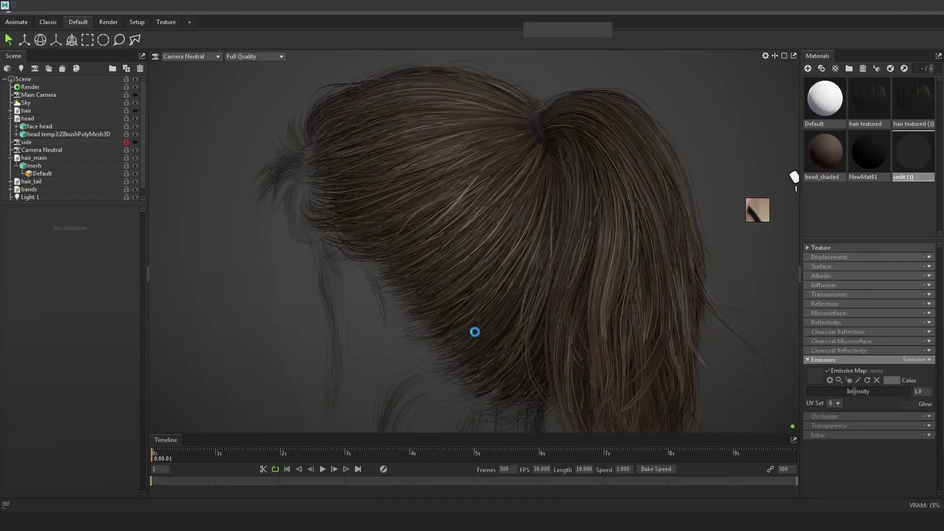
left_click_drag(606, 223, 594, 278)
Return to fiber_albedo_edit.psd in Photoshop and select the Levels 4 adjustment layer for editing.
key("alt+Tab")
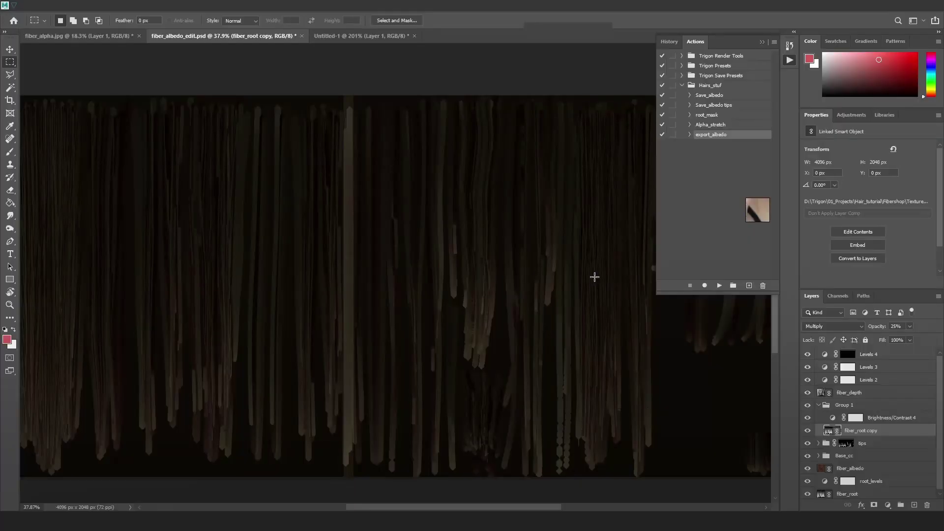
left_click(875, 366)
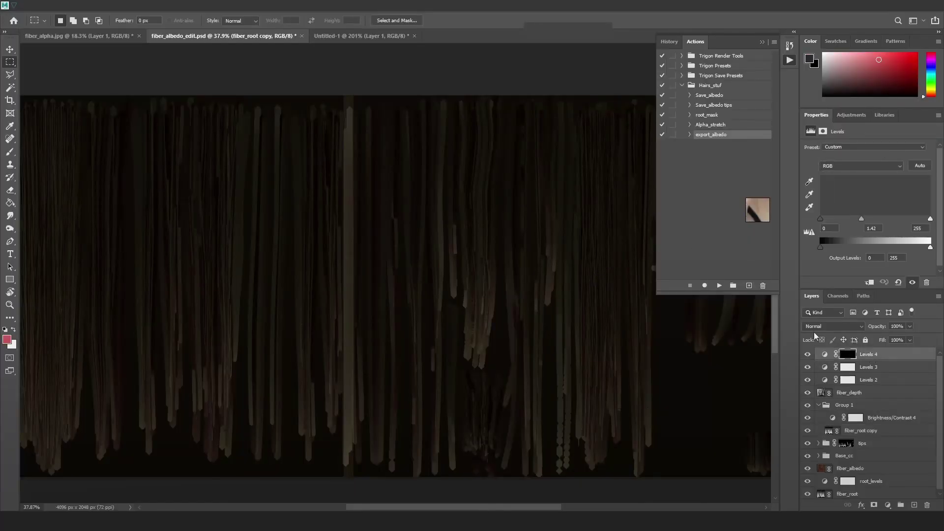
Check the hair render in Marmoset Toolbag, and in the Hair_21 Maya scene set the width of all displayed hair cards to 0.030.
key("alt+Tab")
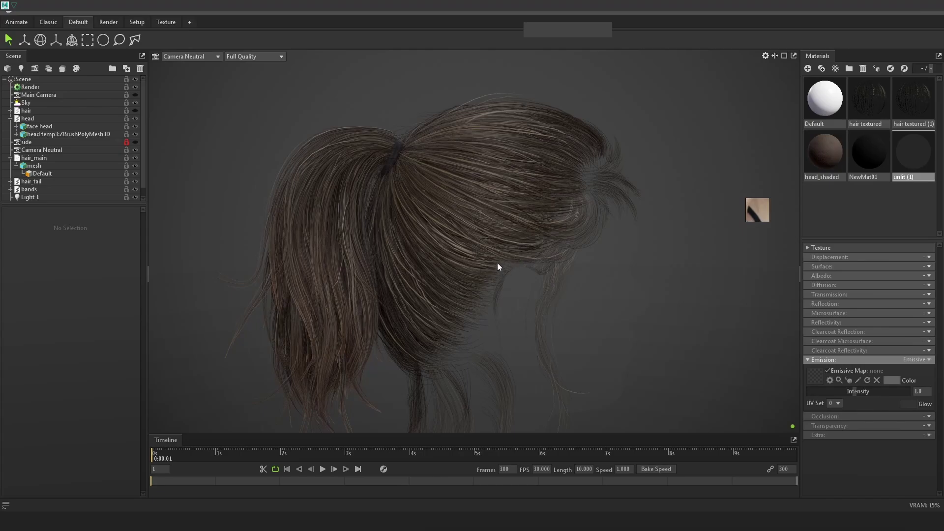
left_click_drag(498, 266, 531, 261)
key("alt+Tab")
key("alt+Tab")
key("alt+Tab")
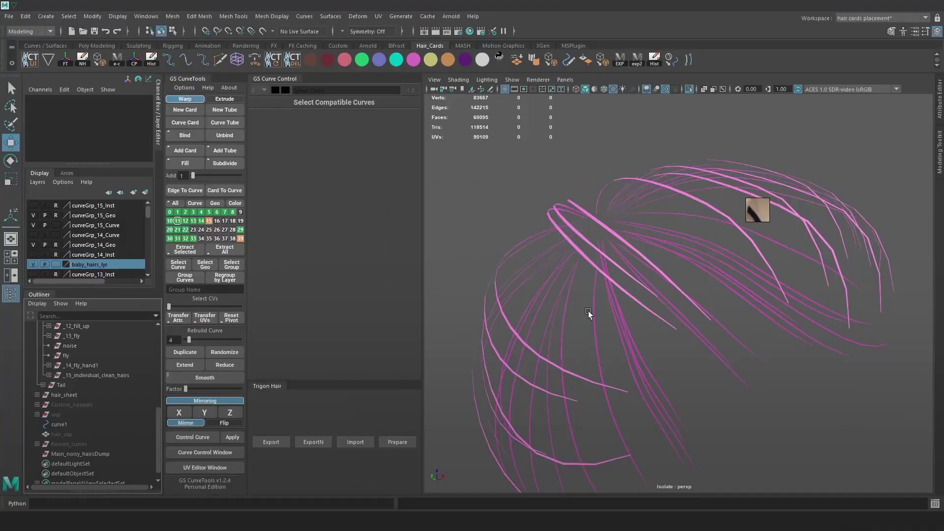
right_click_drag(589, 311, 590, 271, "alt")
key("4")
left_click_drag(813, 391, 530, 194)
right_click_drag(659, 300, 710, 326, "alt")
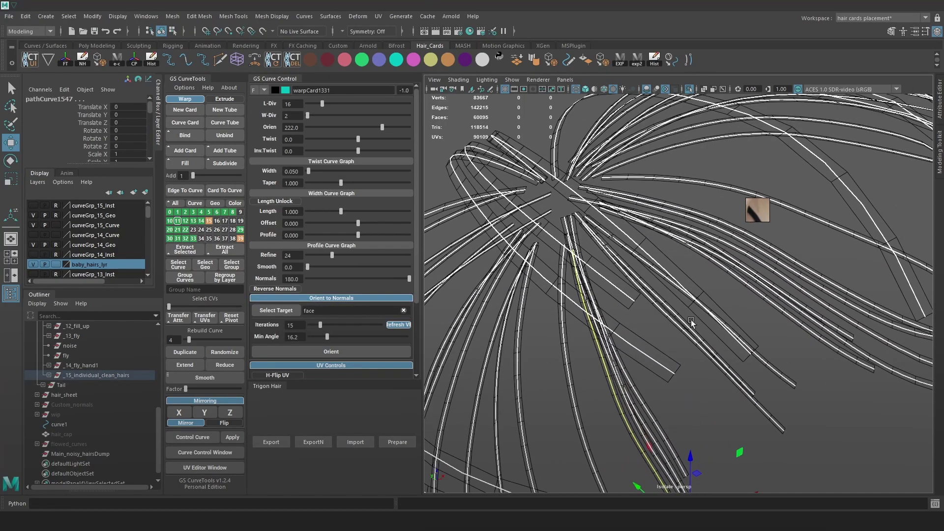
left_click(298, 172)
type("30")
key("Return")
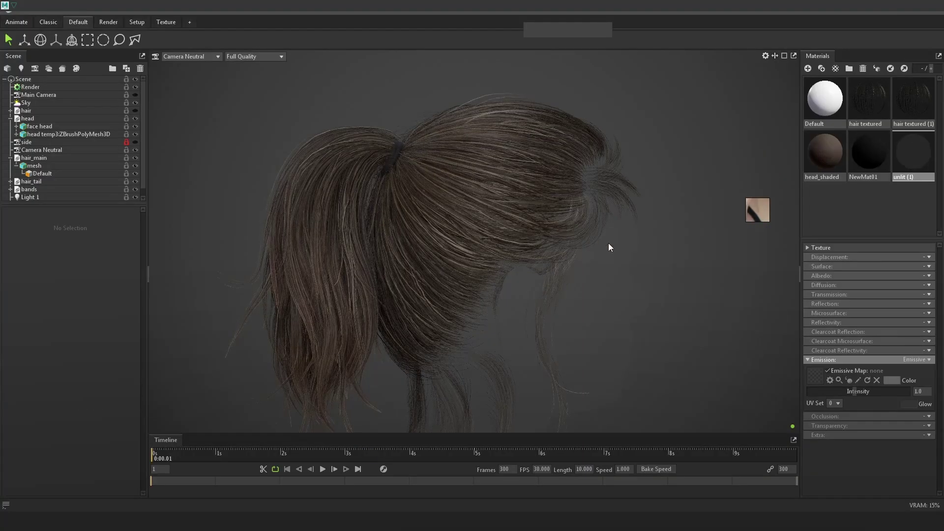
Inspect the hair in Marmoset Toolbag, and in Photoshop lower the opacity of the Levels 4 layer in fiber_albedo_edit.psd to 30%.
left_click_drag(609, 247, 453, 362)
left_click_drag(654, 344, 577, 291)
key("alt+Tab")
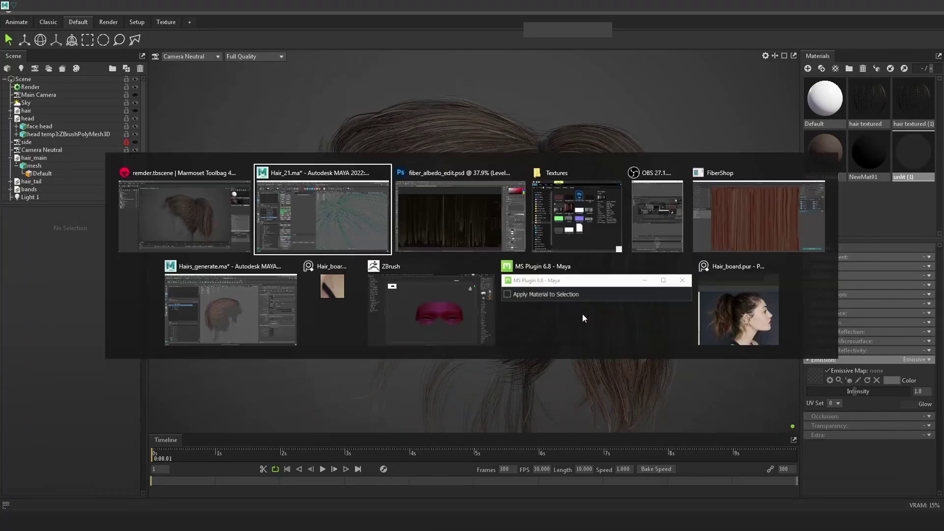
left_click(439, 229)
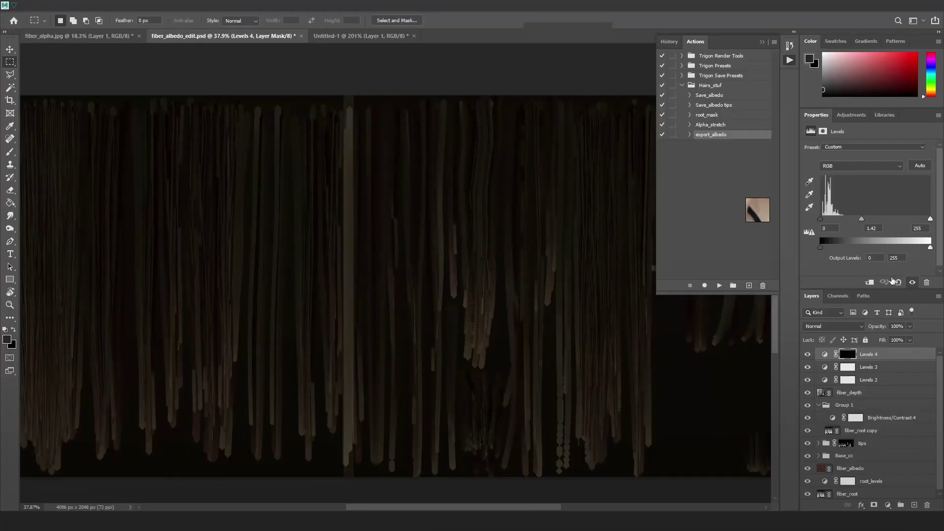
left_click(876, 359)
left_click(911, 326)
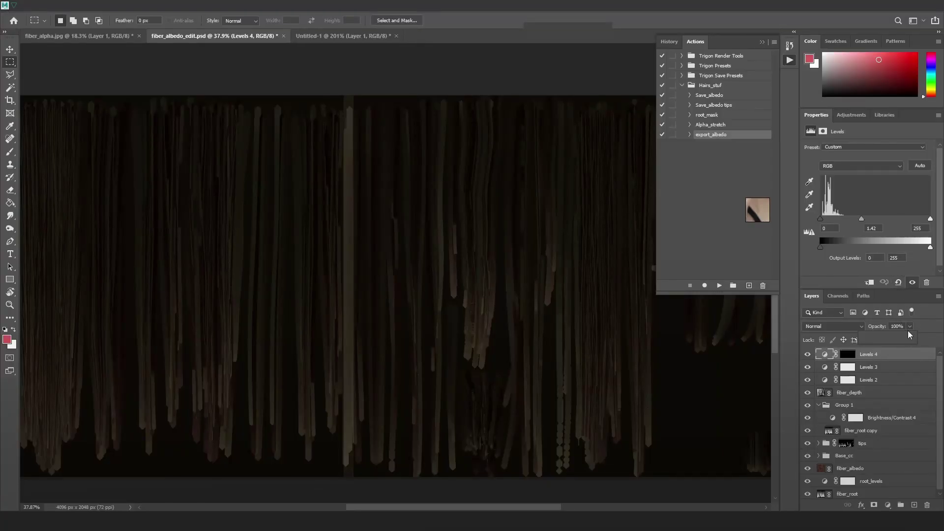
left_click_drag(911, 338, 876, 337)
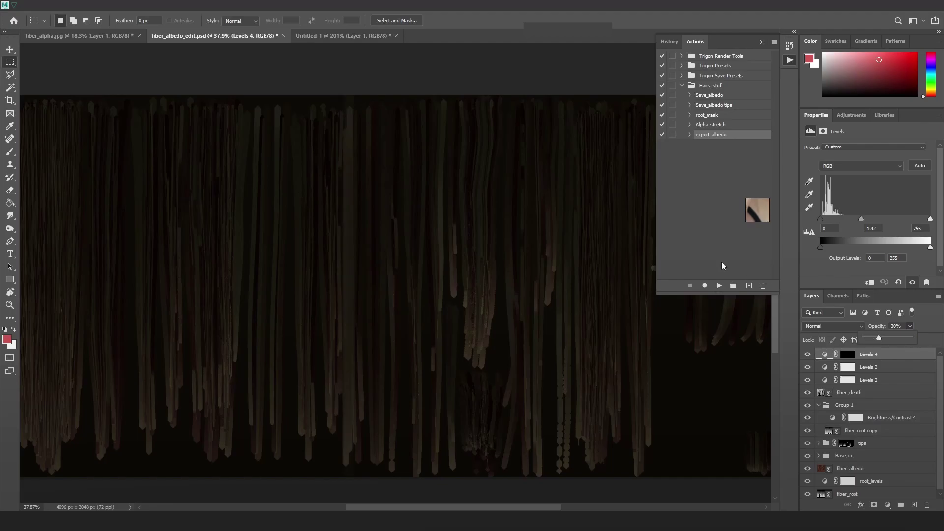
Switch to Marmoset Toolbag and examine the bright strands in the hair from several angles and up close.
key("alt+Tab")
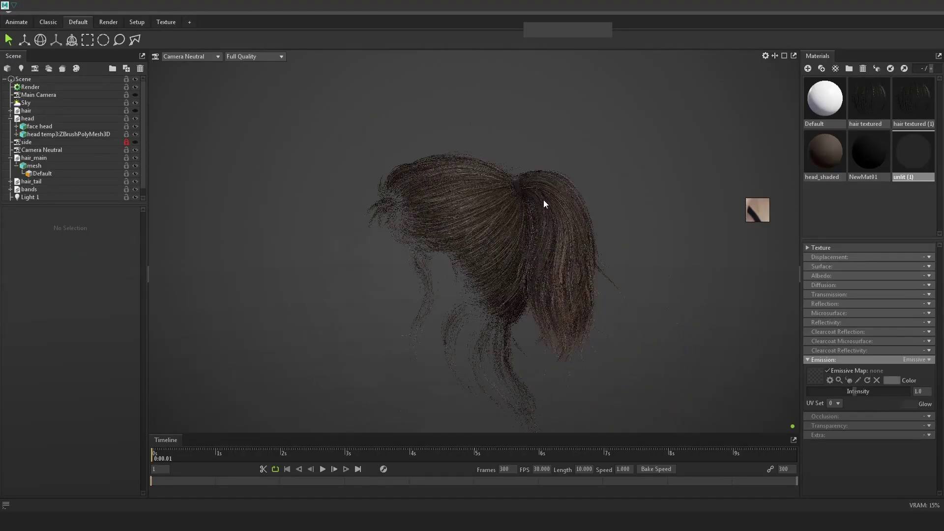
scroll(502, 238, "up", 3)
left_click_drag(480, 241, 626, 279)
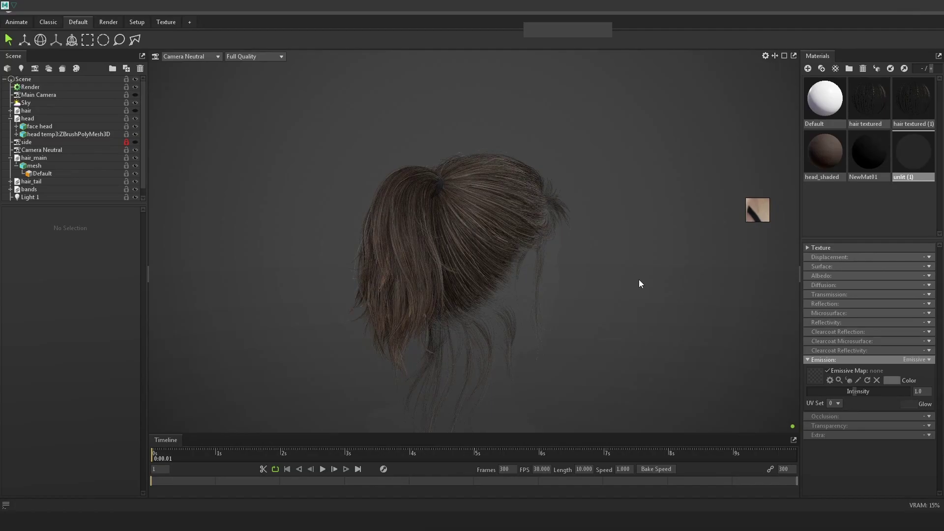
scroll(562, 258, "up", 8)
left_click_drag(562, 258, 430, 312)
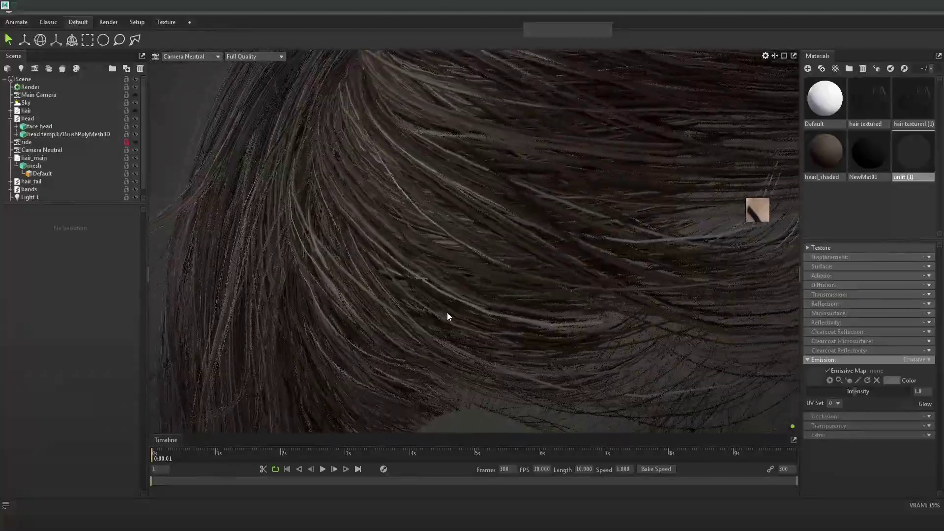
Switch to Photoshop and run the export_albedo action on fiber_albedo_edit.psd.
key("alt+Tab")
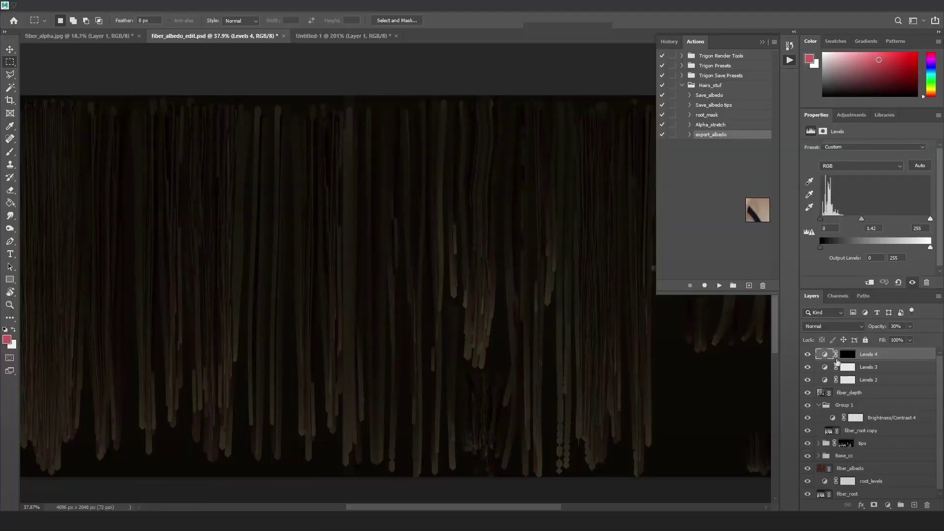
left_click(724, 287)
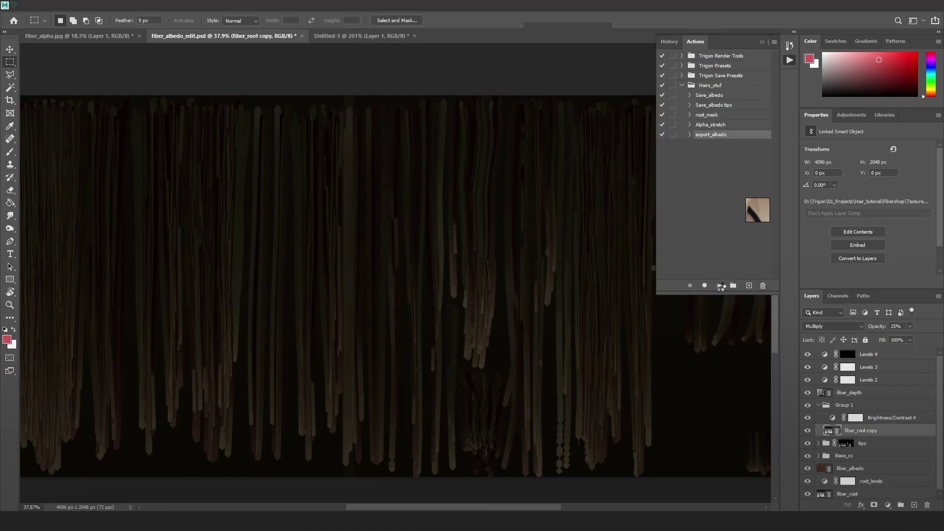
scroll(564, 342, "down", 2, "alt")
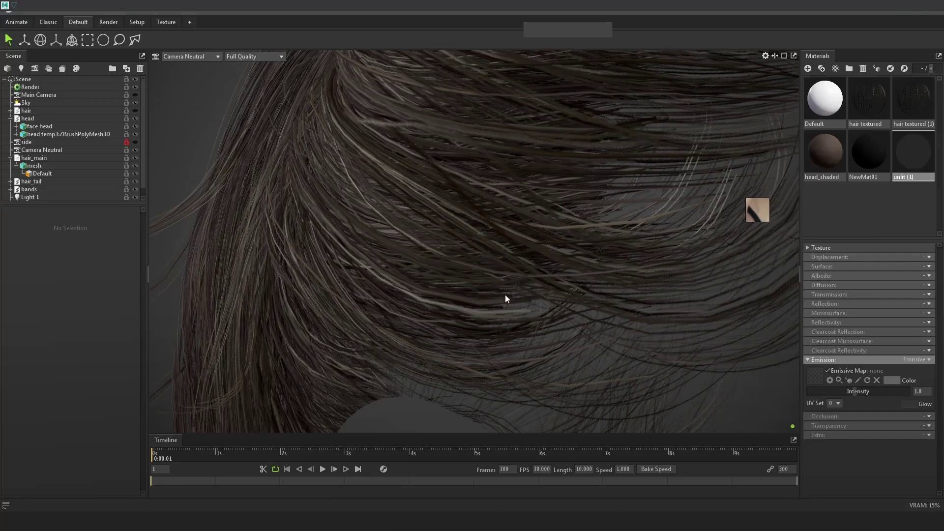
Frame the whole hairstyle from the side in Marmoset Toolbag and copy a full-screen screenshot to the clipboard.
scroll(506, 294, "down", 5)
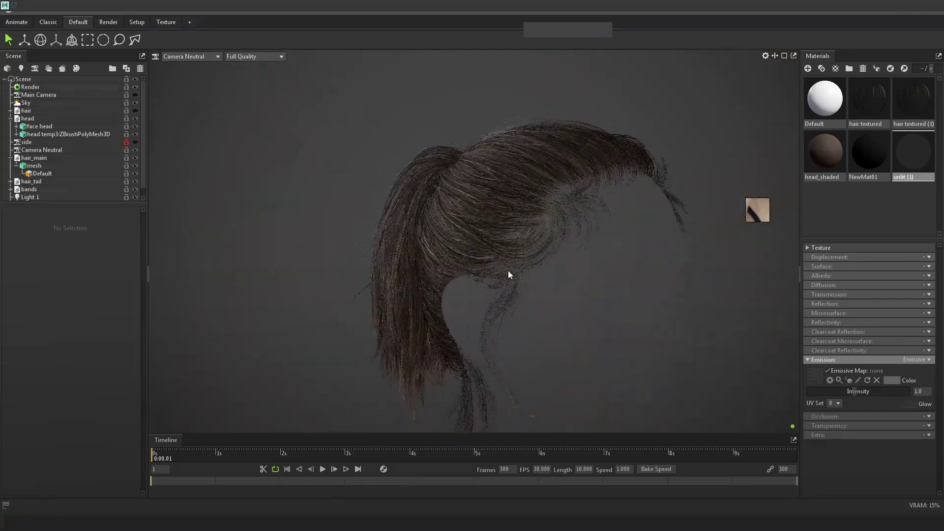
mouse_move(574, 317)
left_mouse_down()
mouse_move(700, 317)
mouse_move(547, 317)
mouse_move(612, 310)
mouse_move(580, 330)
left_mouse_up()
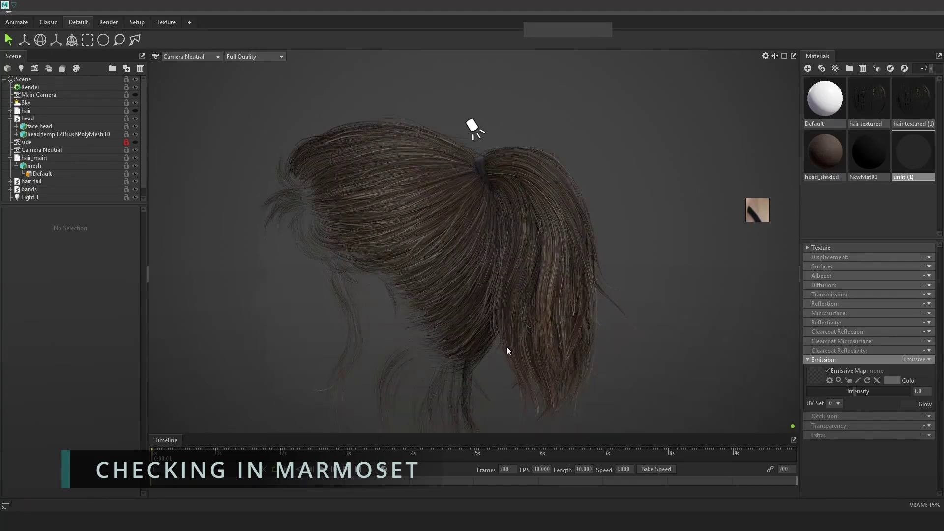
left_click_drag(475, 289, 649, 288)
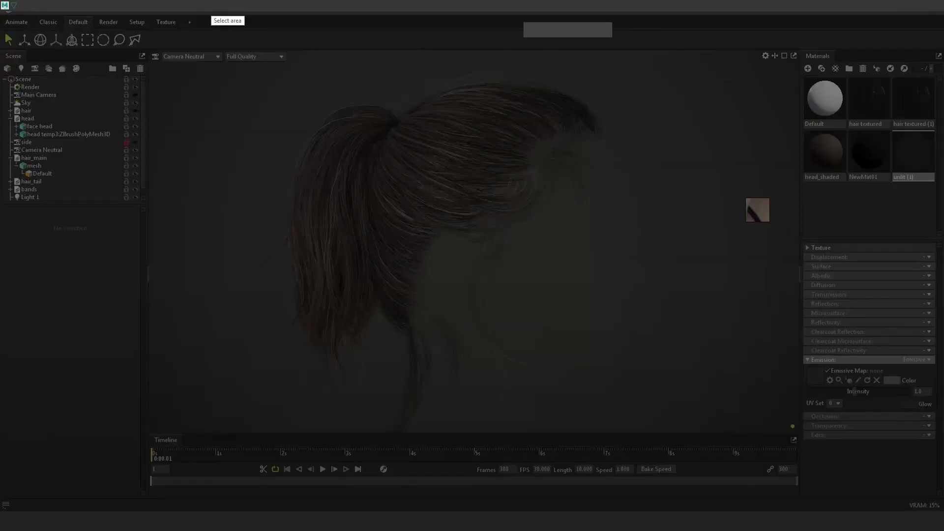
left_click_drag(0, 12, 943, 512)
key("ctrl+c")
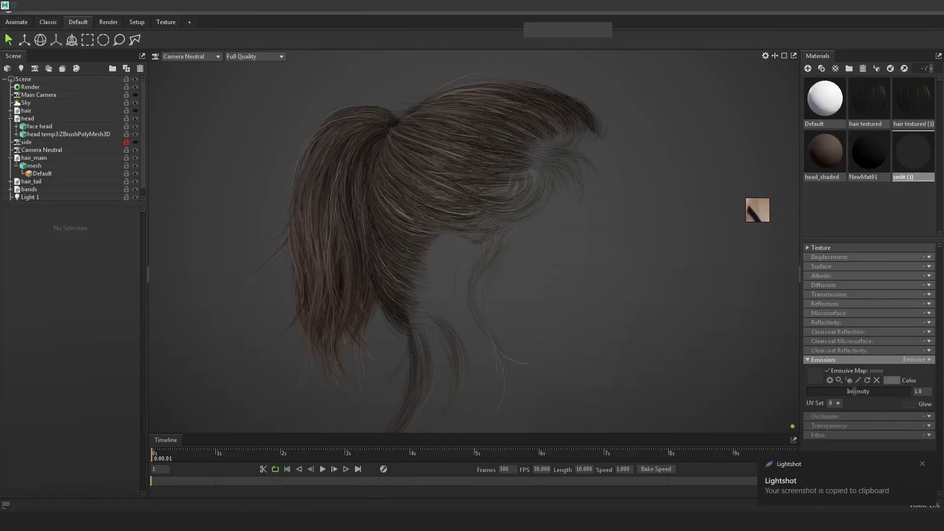
Switch to Photoshop and paste the render screenshot as a new layer in the Untitled-1 comparison document.
key("alt+Tab")
left_click(380, 40)
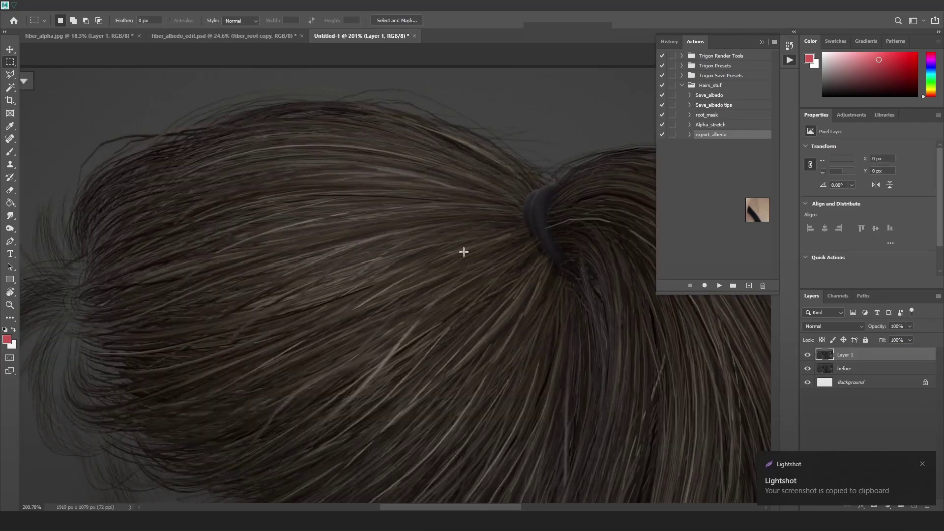
scroll(466, 241, "down", 5, "alt")
key("ctrl+v")
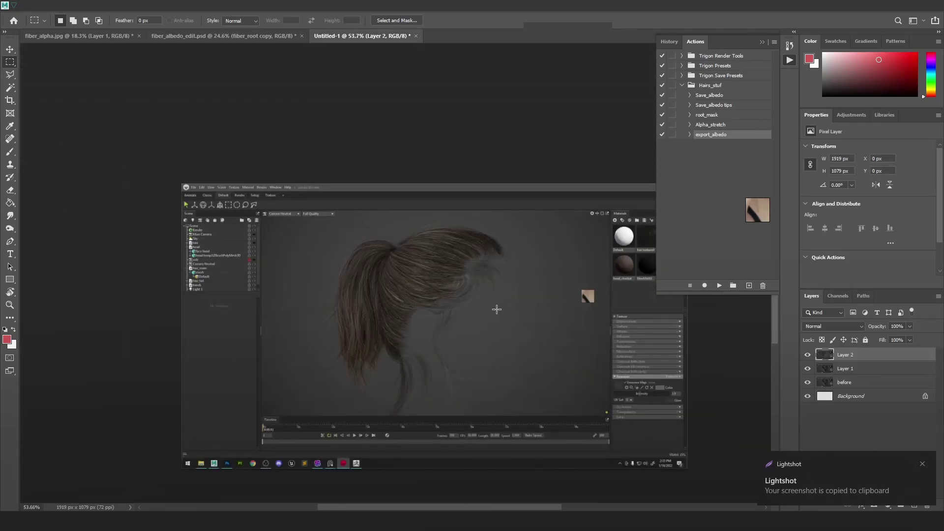
scroll(475, 323, "up", 2, "alt")
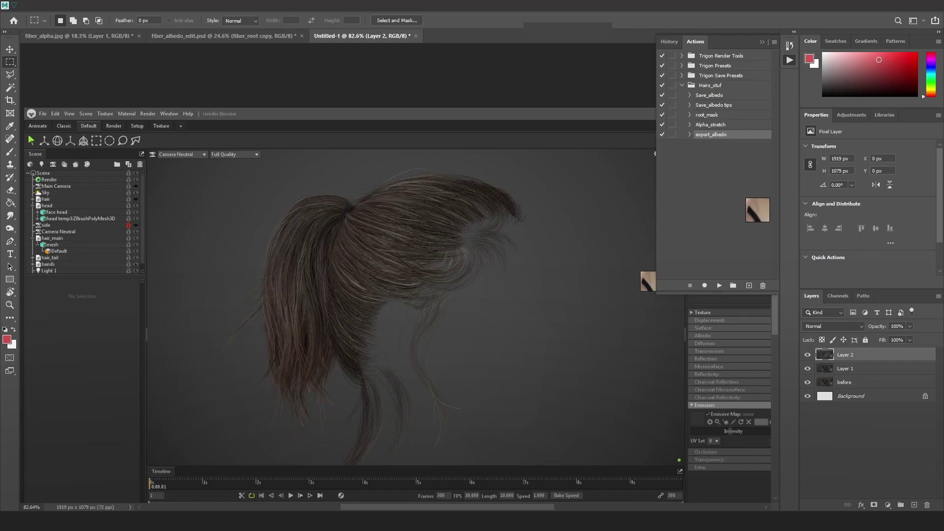
In the Hair_21 Maya scene, move the _15_individual_clean_hairs group out of its parent to the level just above curve1.
left_click(273, 487)
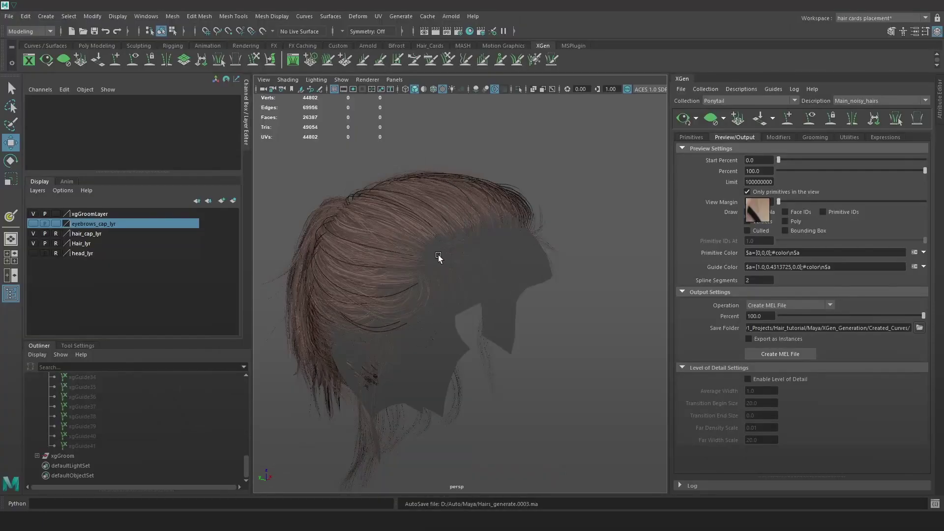
left_click(65, 475)
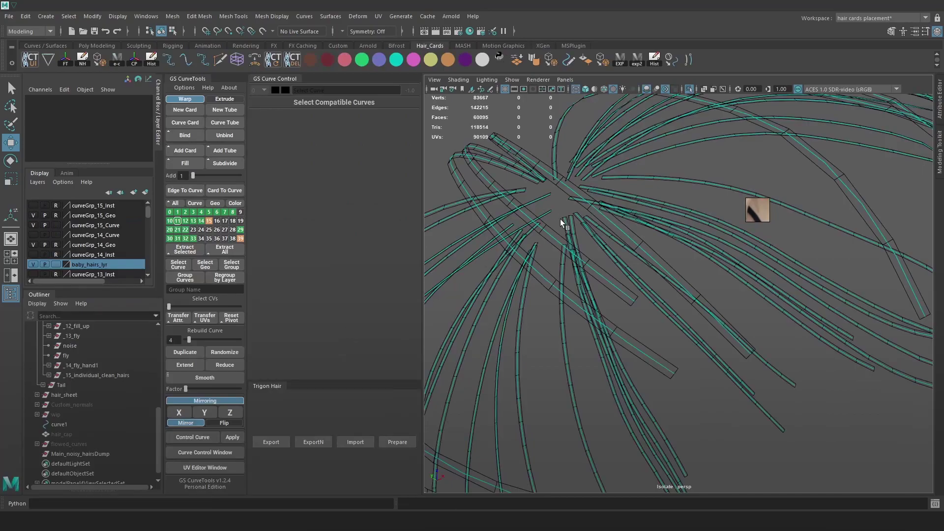
right_click_drag(560, 221, 507, 185, "alt")
left_click_drag(506, 186, 719, 283, "alt")
left_click_drag(761, 343, 637, 252, "alt")
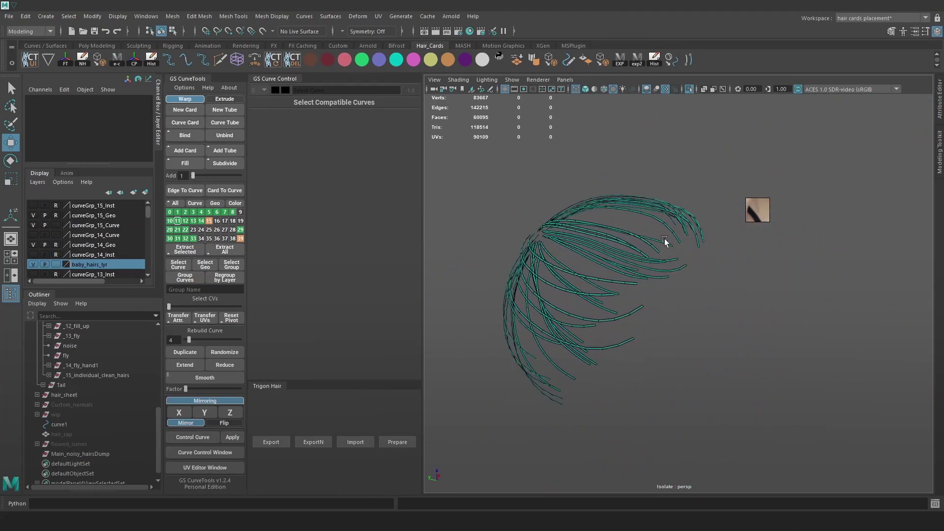
left_click_drag(775, 425, 591, 228)
left_click_drag(80, 376, 80, 419)
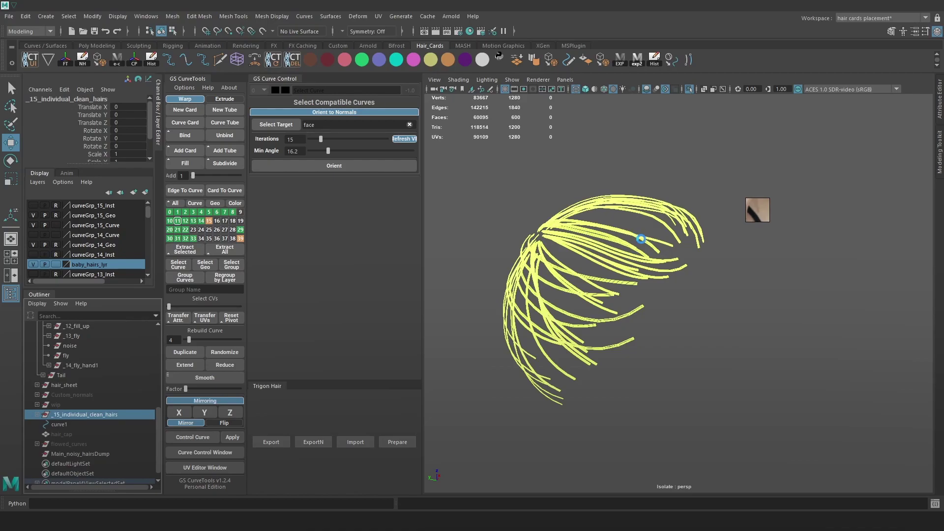
left_click(641, 241)
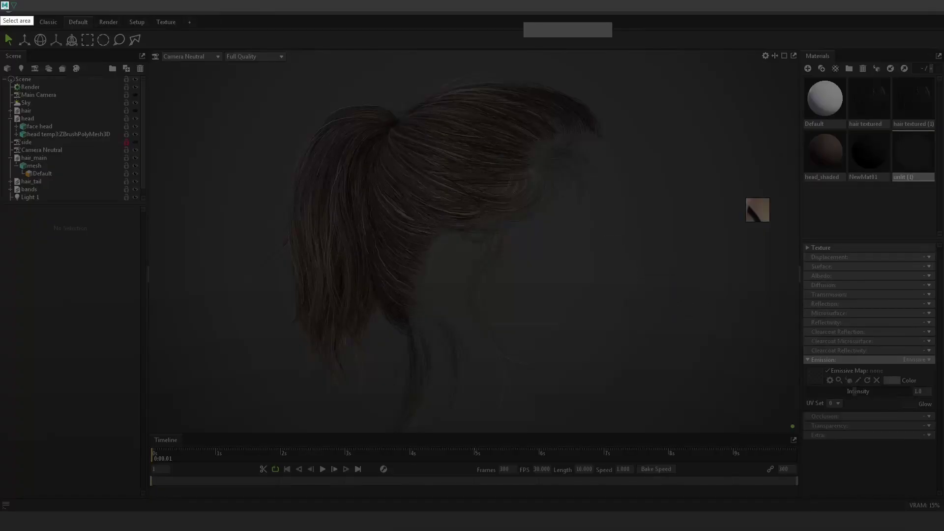
Paste a fresh full-screen Marmoset screenshot as a new layer in Photoshop's Untitled-1 and toggle its visibility to compare the versions.
left_click_drag(1, 4, 943, 529)
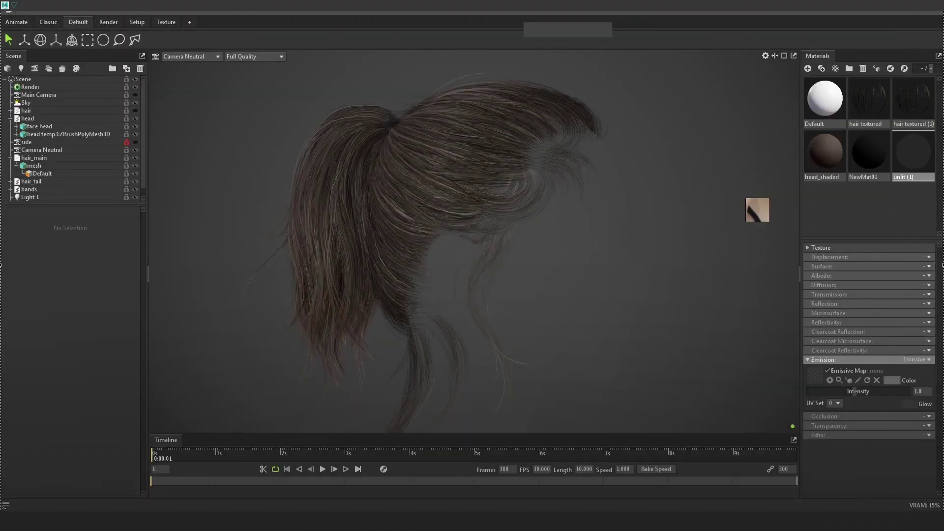
key("ctrl+c")
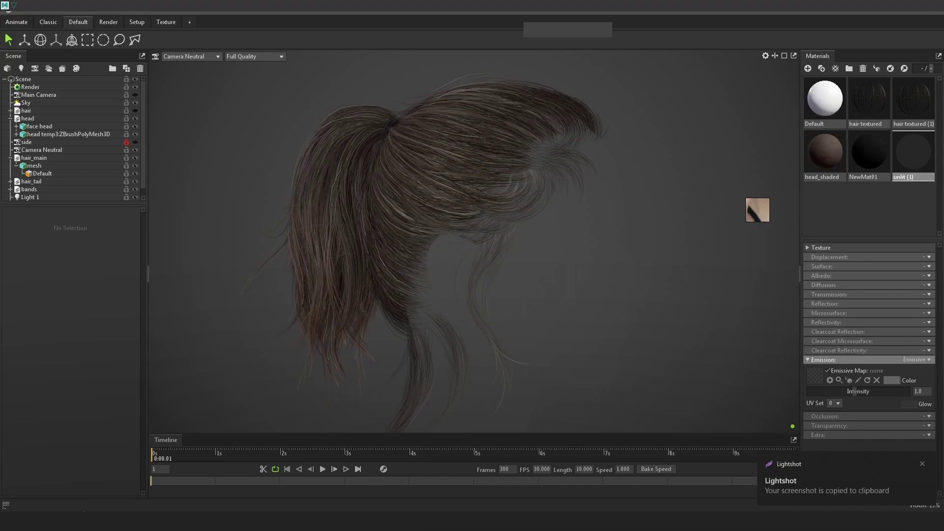
left_click(84, 516)
key("ctrl+v")
scroll(390, 295, "up", 3, "alt")
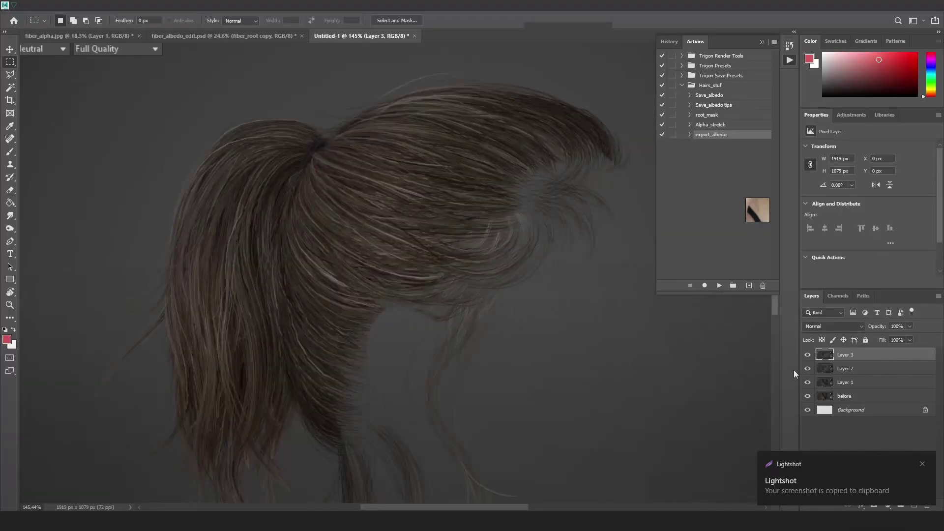
left_click(808, 355)
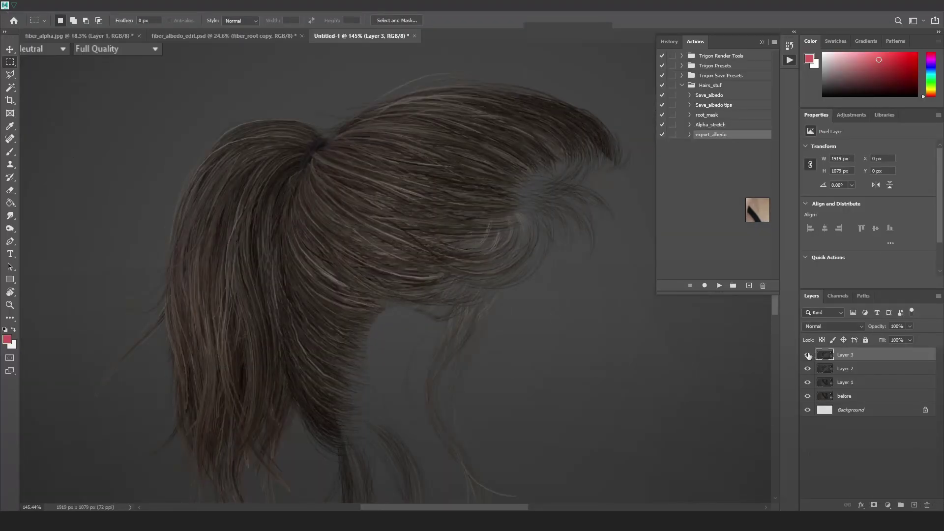
left_click(809, 355)
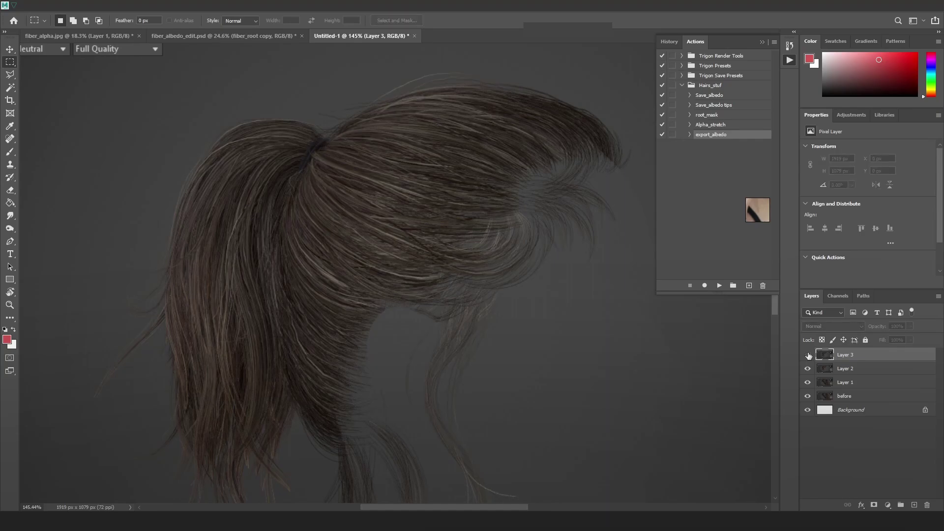
In fiber_albedo_edit.psd set the Levels 4 opacity to 50%, run the export_albedo action, and switch to Marmoset Toolbag.
left_click(290, 36)
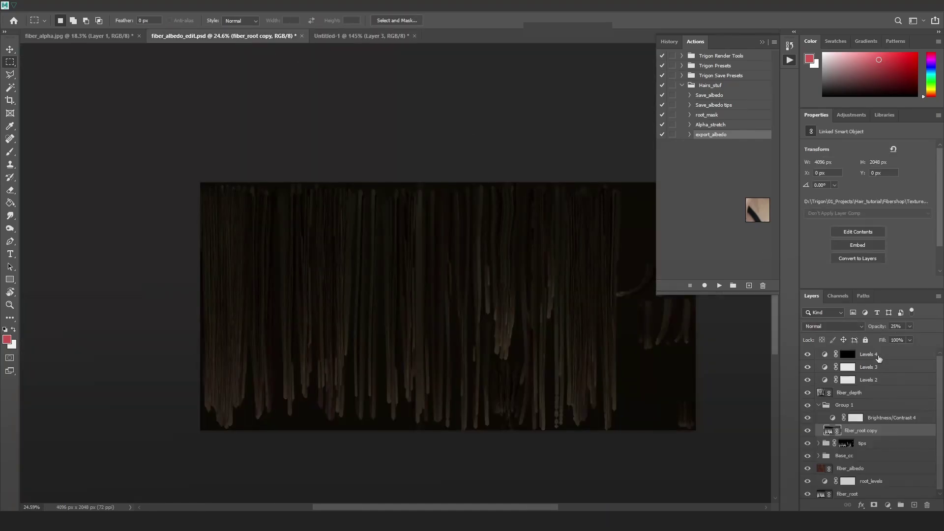
left_click(869, 354)
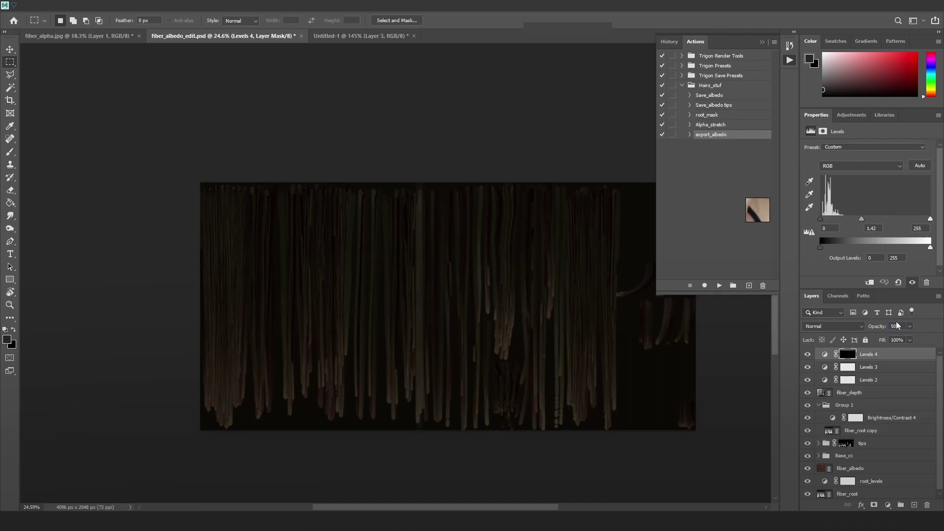
left_click(718, 285)
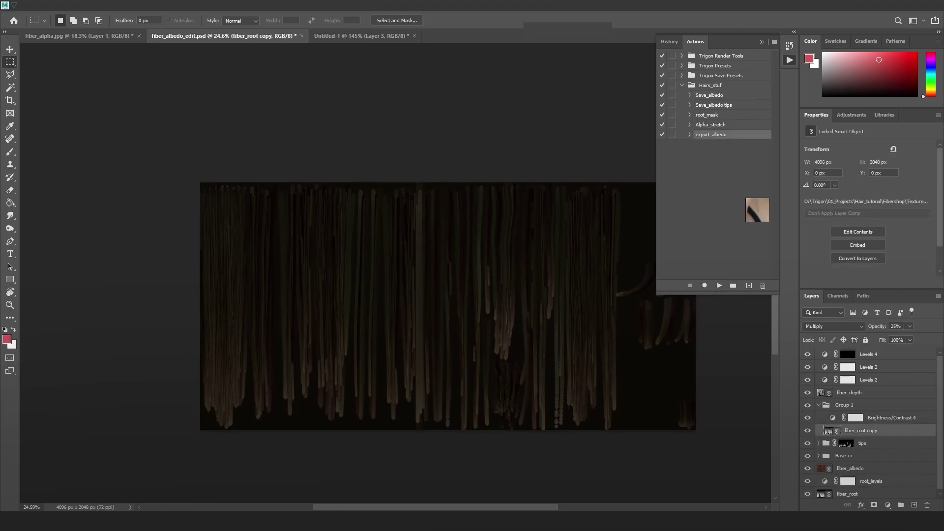
left_click(336, 521)
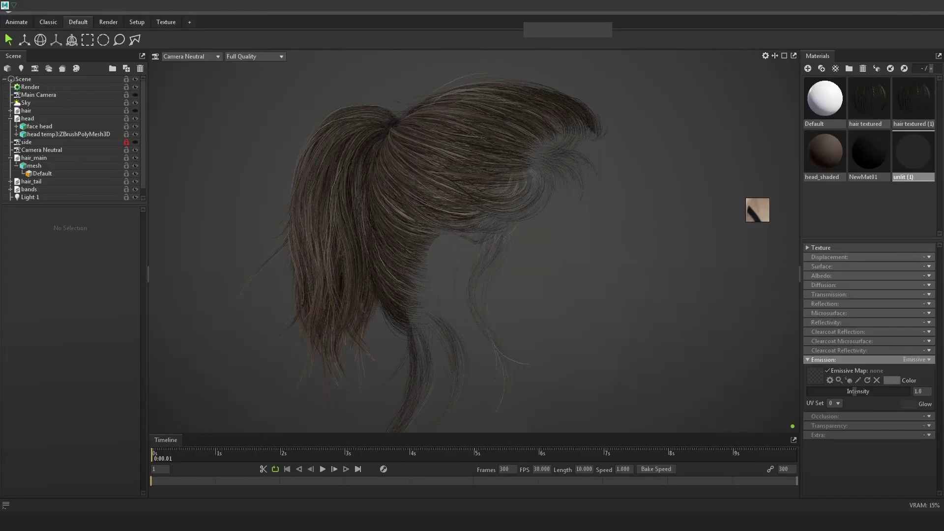
In the Hair_21 Maya scene, set the width of all visible hair cards to 0.040 and move the _15_individual_clean_hairs group back beside _14_fly_hand1.
mouse_move(160, 522)
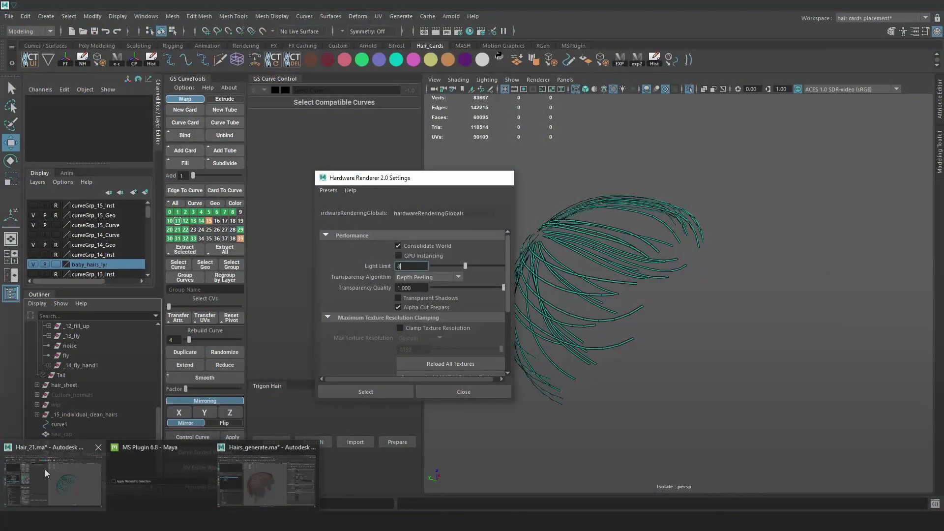
left_click(46, 473)
left_click_drag(788, 432, 456, 139)
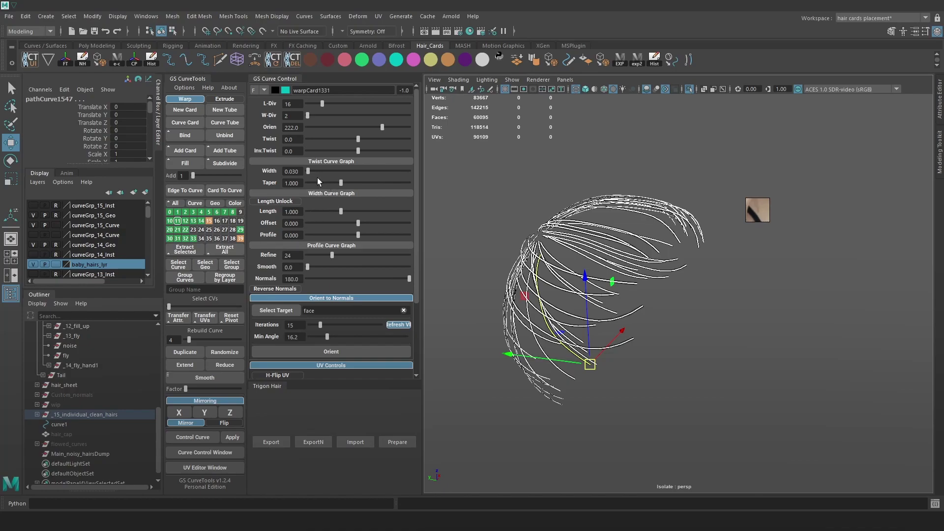
left_click(300, 172)
type("40")
key("Return")
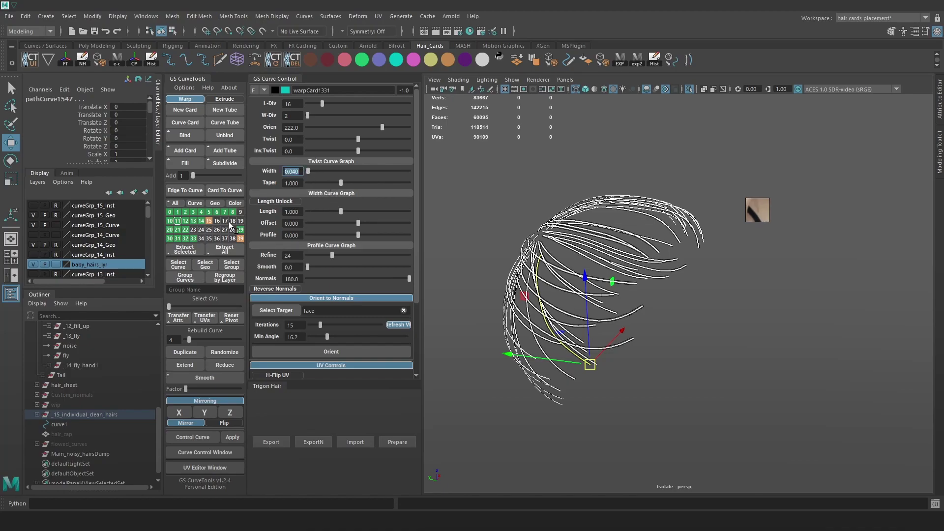
left_click_drag(78, 412, 94, 368)
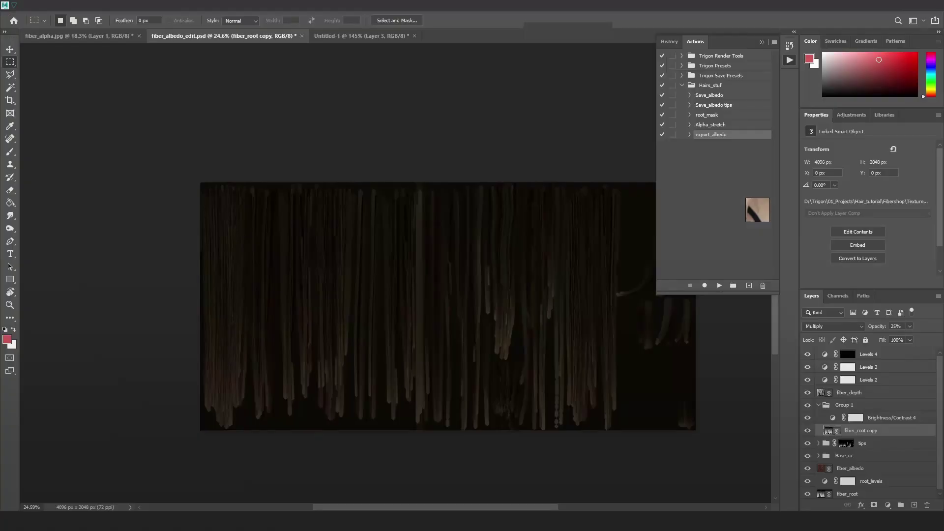
Switch to Photoshop's Untitled-1 document and toggle Layer 3's visibility repeatedly to compare the two latest renders.
left_click(350, 36)
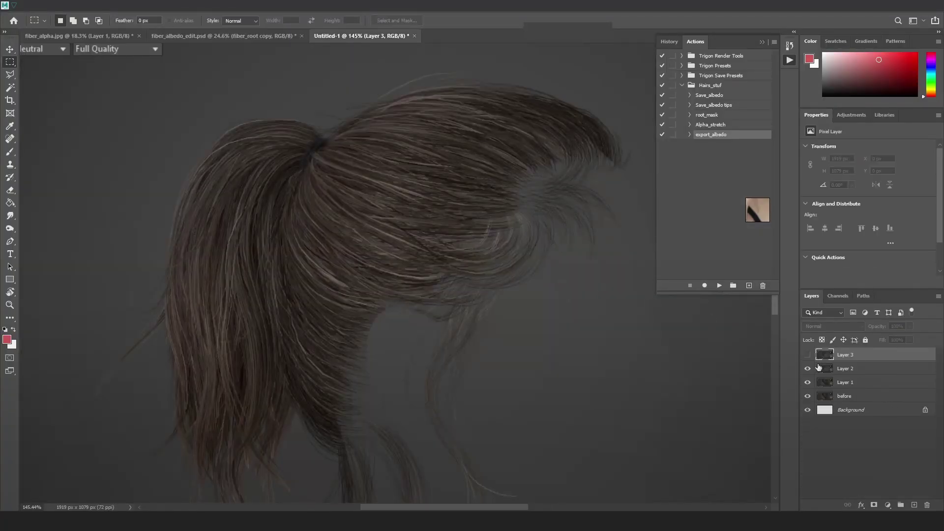
left_click(810, 358)
left_click(809, 357)
left_click(809, 358)
left_click(809, 357)
left_click(809, 357)
left_click(810, 358)
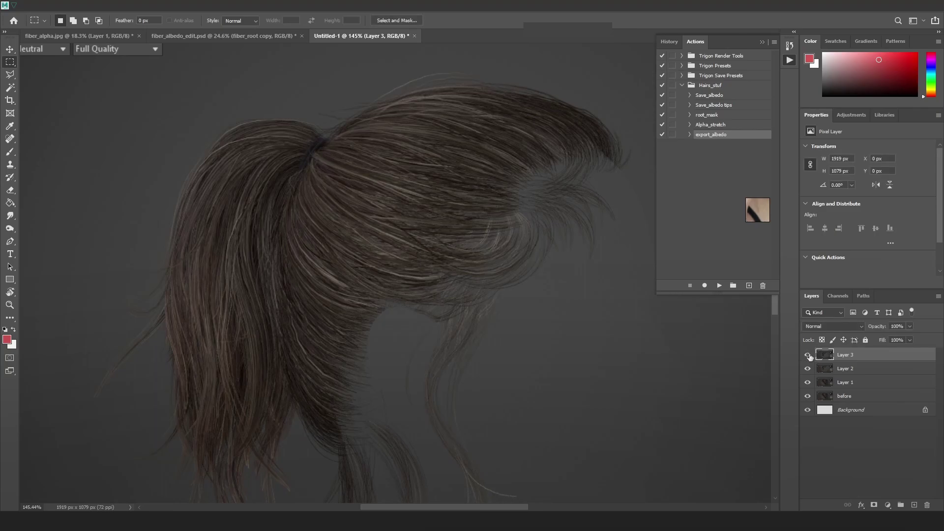
left_click(809, 357)
left_click(809, 357)
left_click(809, 356)
Return to the Hair_21 Maya scene and run the exp2 export to update the hair mesh in Marmoset Toolbag.
left_click(293, 494)
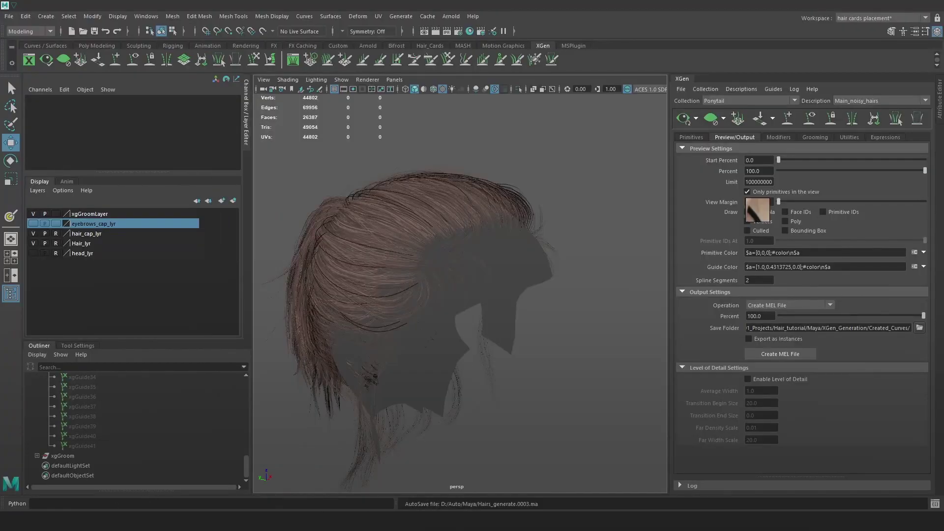
left_click(57, 460)
left_click(637, 61)
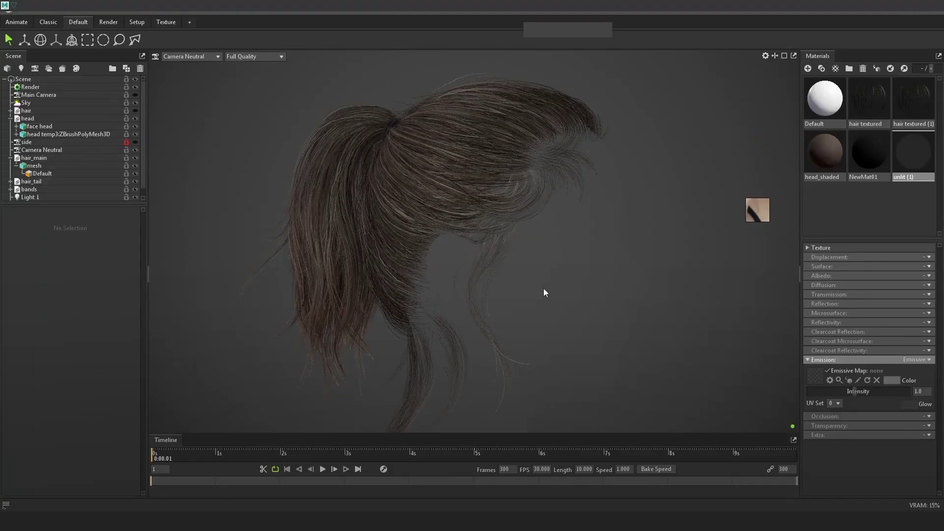
Copy a full-screen Marmoset screenshot, paste it as a new layer in Photoshop's Untitled-1, and toggle its visibility to compare the renders.
key("Print")
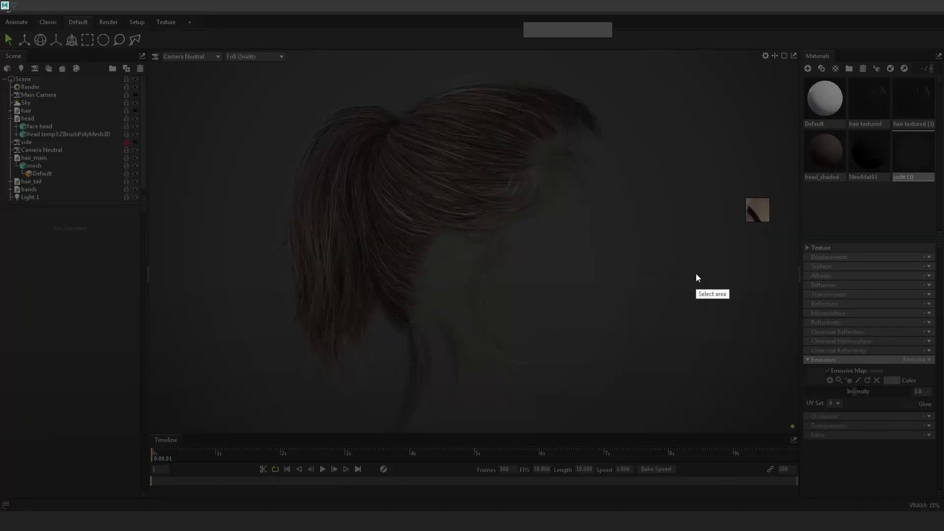
mouse_move(0, 1)
left_mouse_down()
mouse_move(205, 200)
mouse_move(943, 530)
left_mouse_up()
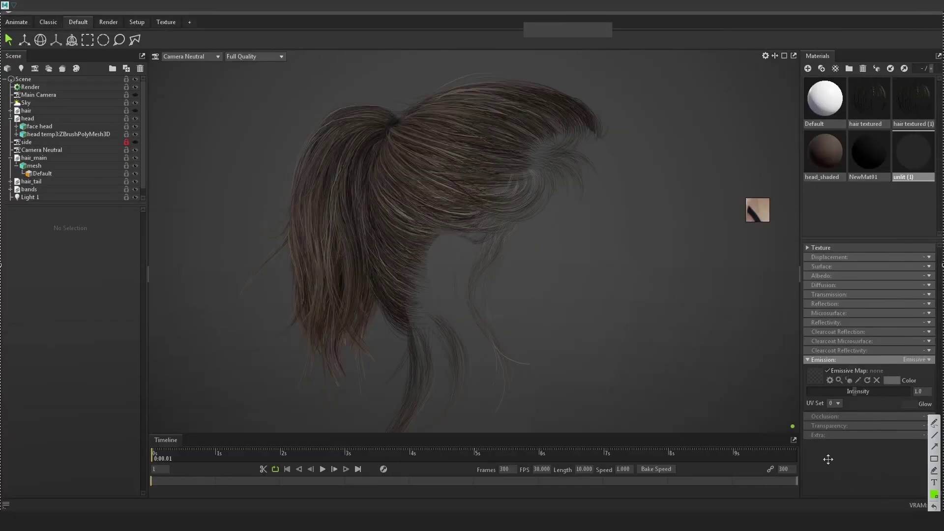
key("ctrl+c")
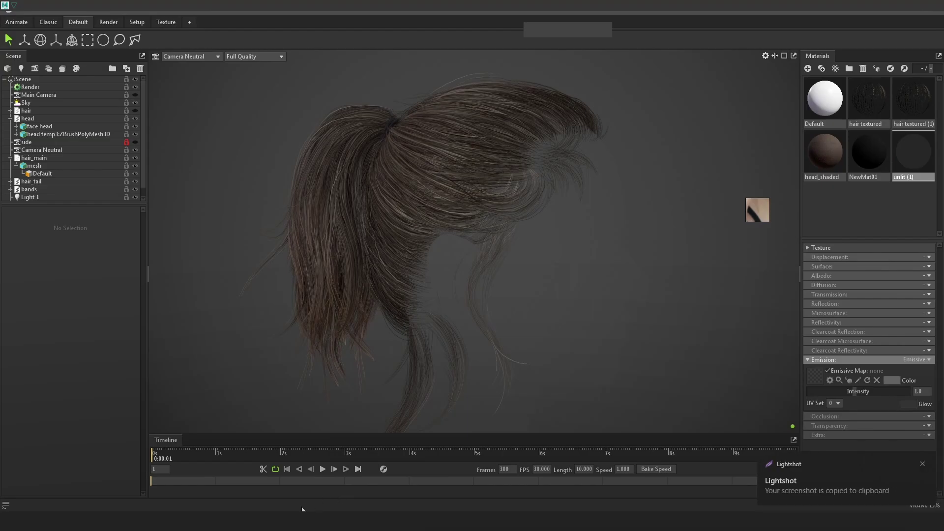
key("alt+Tab")
key("ctrl+v")
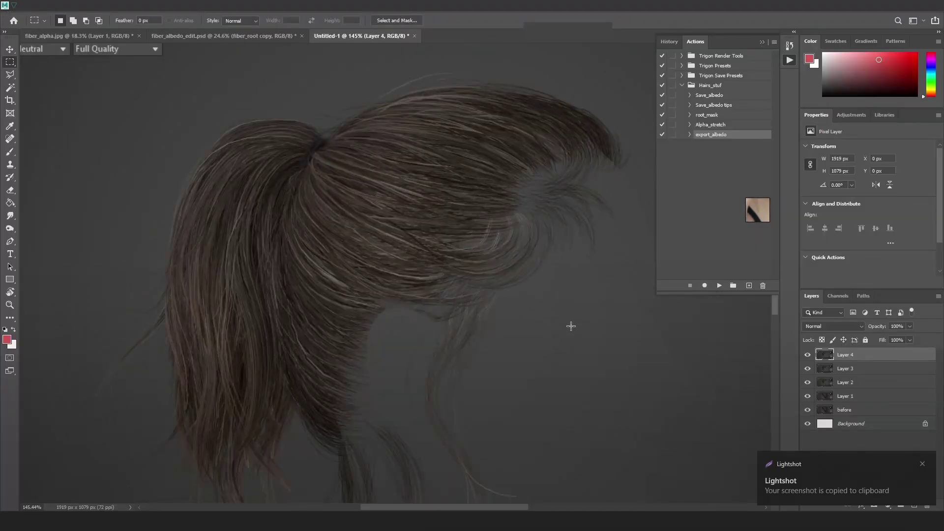
scroll(511, 146, "down", 6, "alt")
left_click(808, 355)
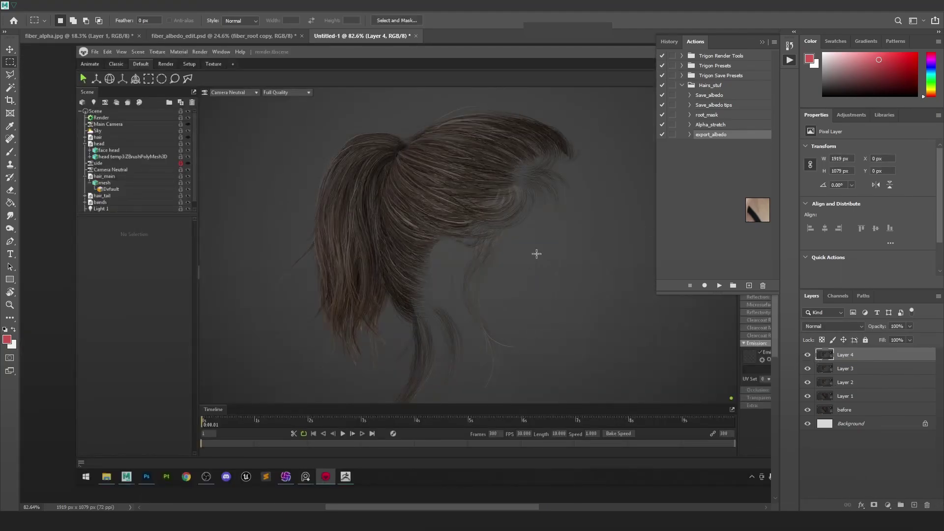
scroll(537, 255, "up", 5, "alt")
left_click_drag(542, 257, 572, 339)
Inspect the strand tips of the albedo texture up close in fiber_albedo_edit.psd.
left_click(268, 40)
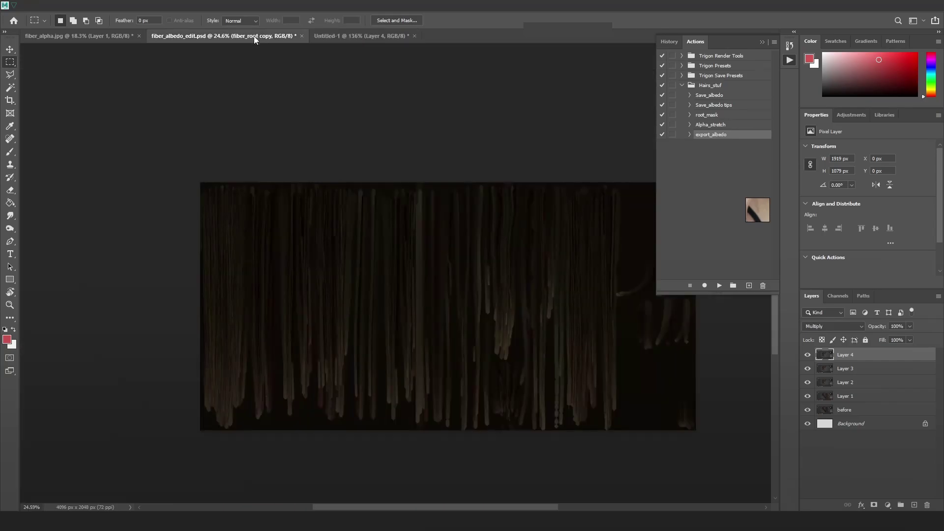
scroll(492, 329, "up", 8, "alt")
scroll(408, 427, "up", 1, "alt")
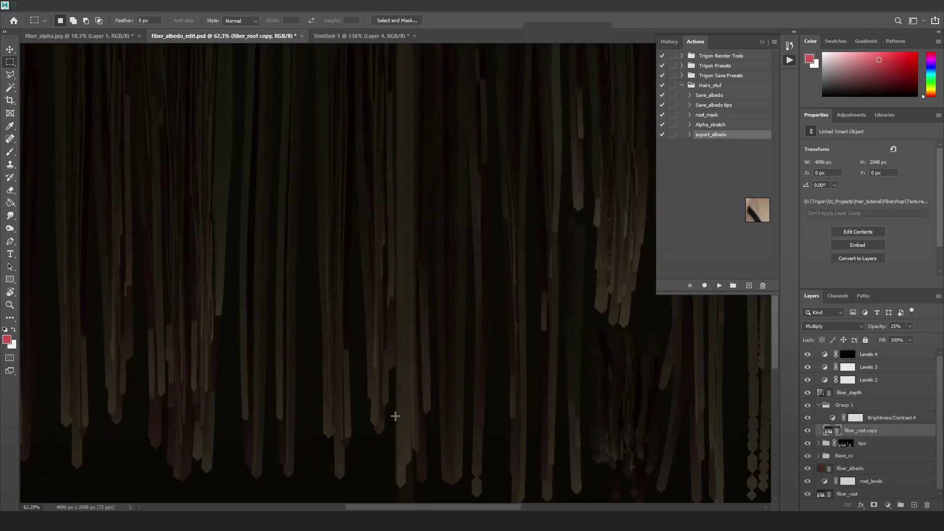
Fade Layer 4's opacity out and back to 100% in Untitled-1 to compare renders, and view the ponytail from behind in Marmoset Toolbag.
left_click(338, 37)
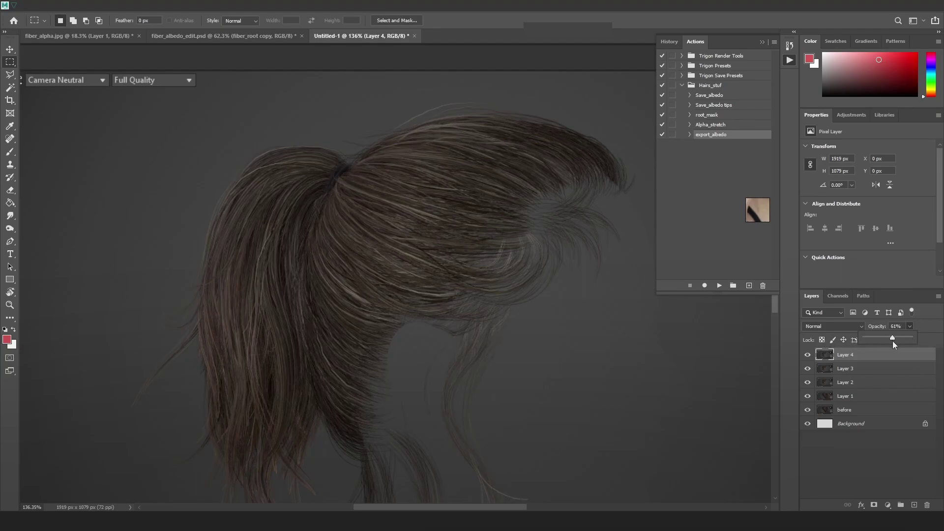
left_click_drag(910, 338, 827, 341)
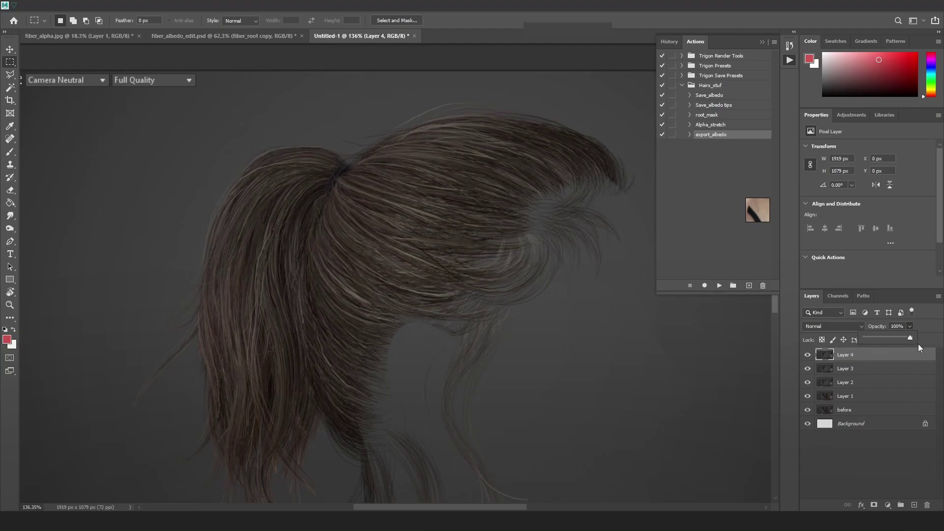
mouse_move(910, 338)
left_mouse_down()
mouse_move(798, 335)
mouse_move(912, 339)
left_mouse_up()
scroll(509, 325, "up", 7, "alt")
scroll(509, 320, "down", 9, "alt")
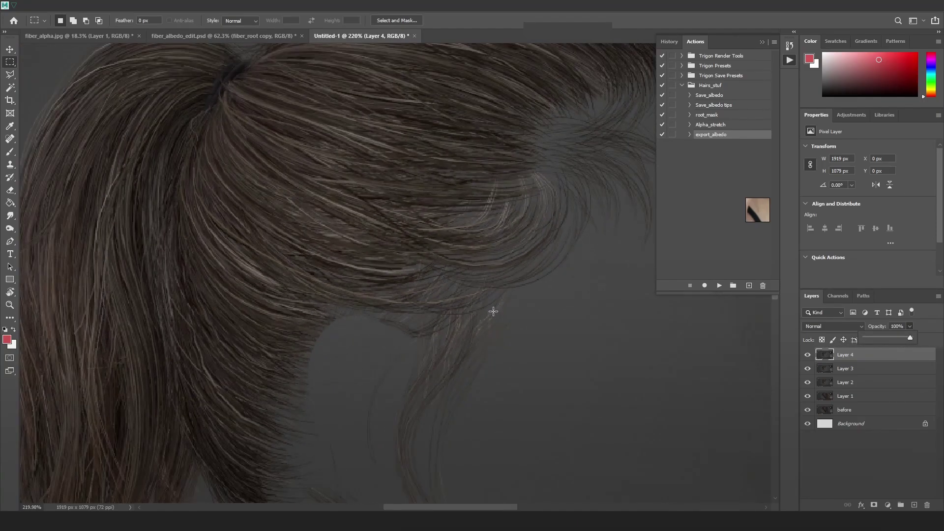
key("alt+Tab")
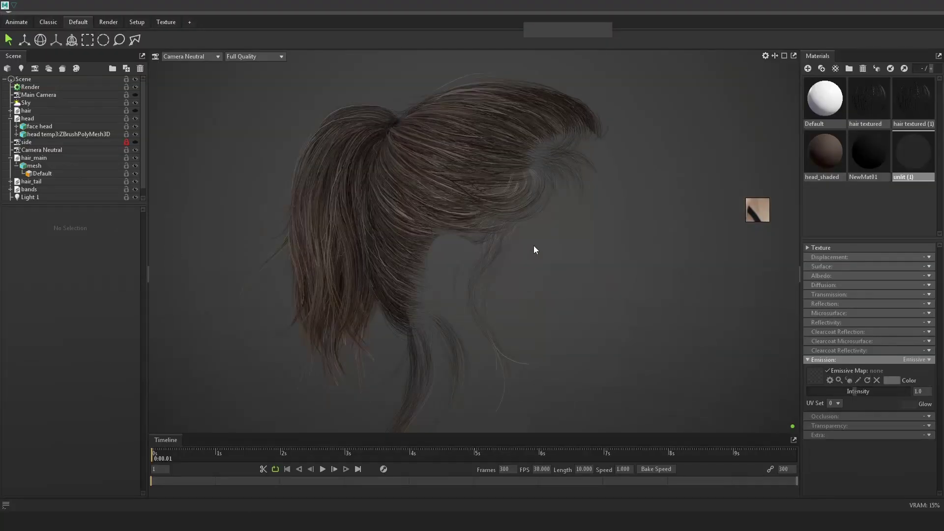
left_click_drag(570, 280, 661, 272)
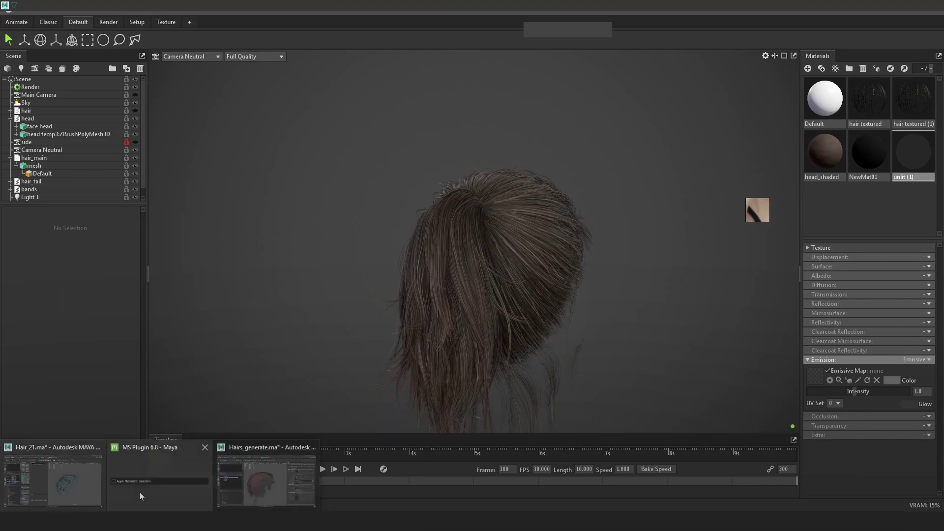
In the Hairs_generate Maya scene, set the Generator Seed of the Main_noisy_hairs XGen description to 45.
left_click(268, 480)
left_click_drag(497, 221, 590, 231, "alt")
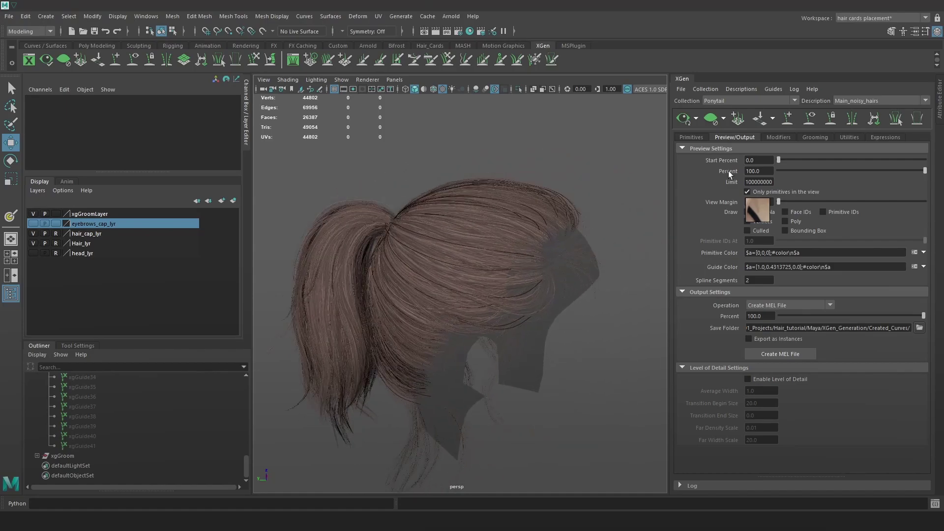
left_click(702, 139)
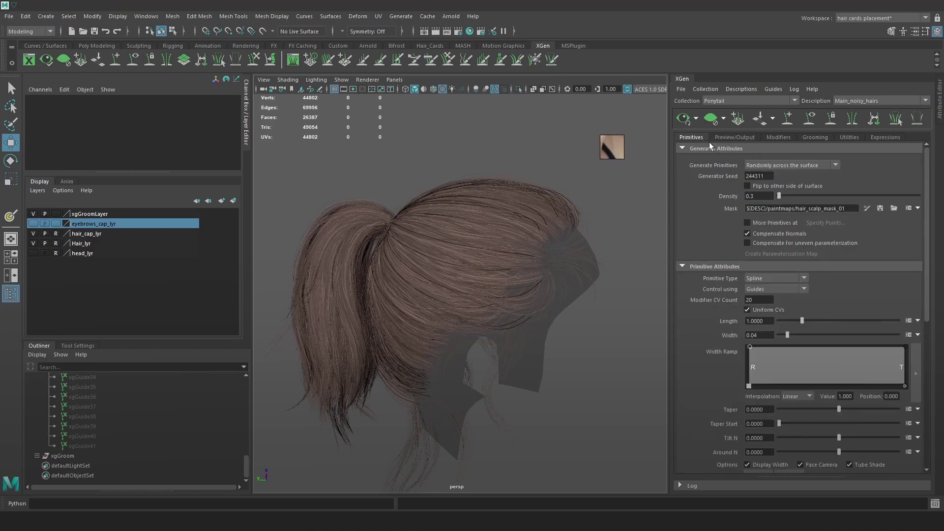
scroll(593, 240, "up", 2)
left_click_drag(770, 177, 720, 171)
type("45")
key("Return")
left_click_drag(547, 246, 590, 217, "alt")
Add a Clumping modifier to Main_noisy_hairs, generate its clump points at density 1.0, and save the clumping maps.
left_click(769, 137)
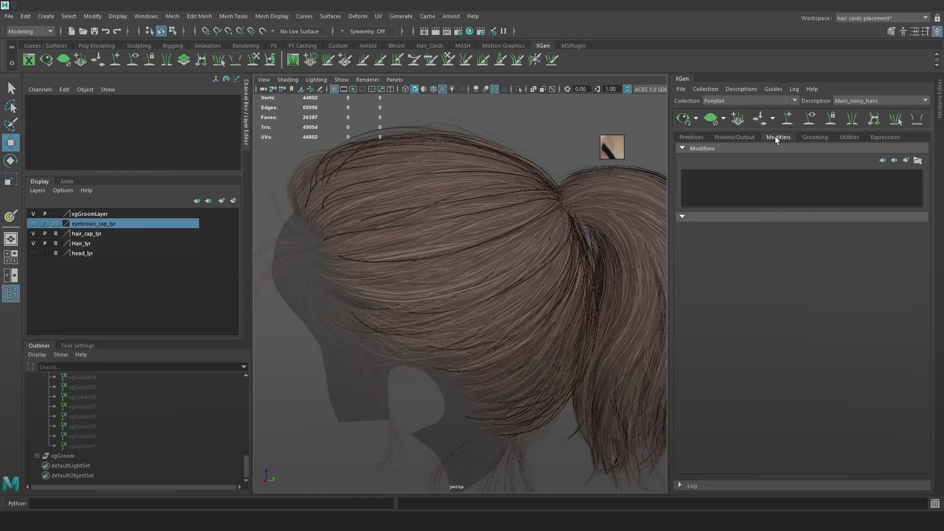
left_click(906, 161)
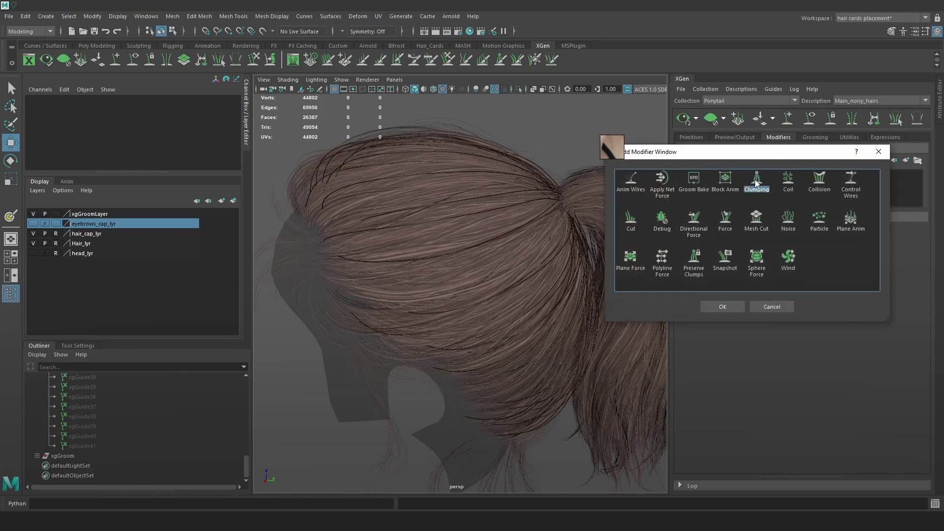
left_click(723, 306)
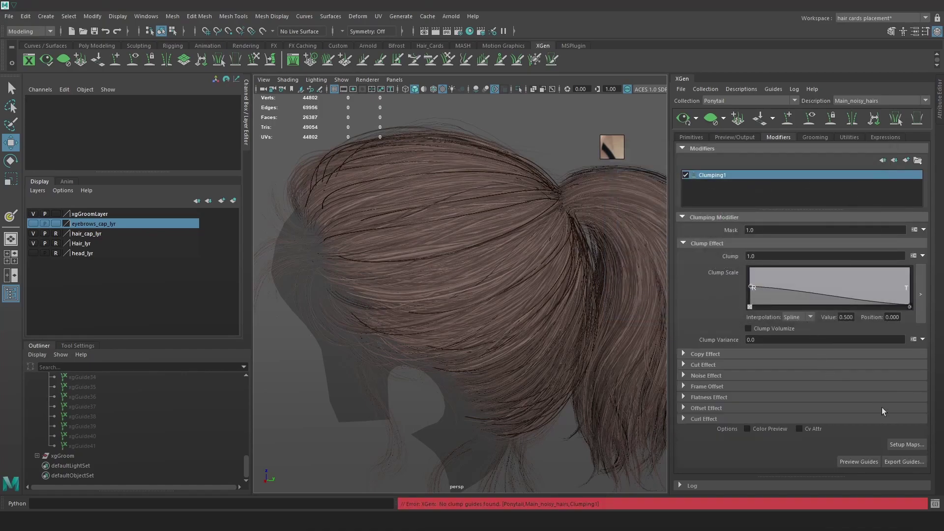
left_click(907, 445)
left_click_drag(418, 132, 642, 145)
left_click(709, 240)
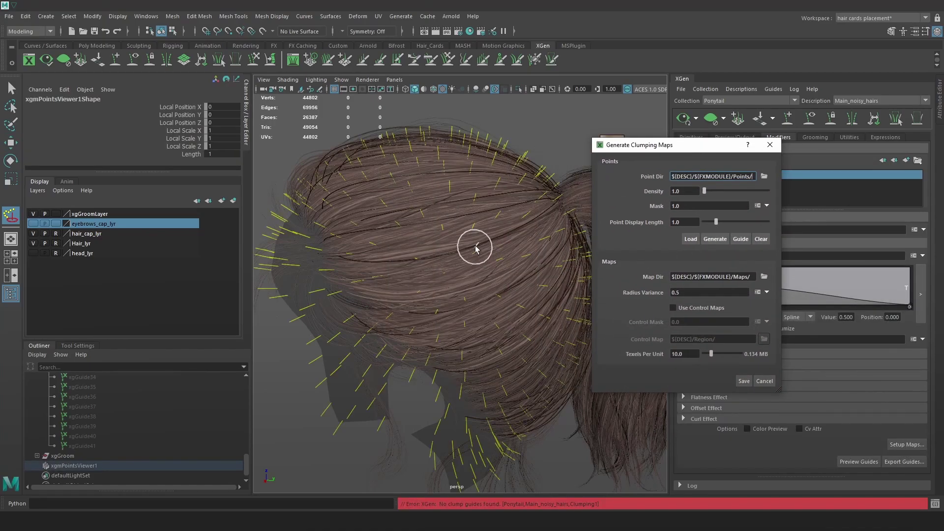
left_click(743, 381)
Toggle the Clumping1 modifier off and on to compare its effect on the hair from several angles.
left_click_drag(595, 296, 470, 268, "alt")
left_click(686, 176)
left_click(686, 175)
left_click(686, 175)
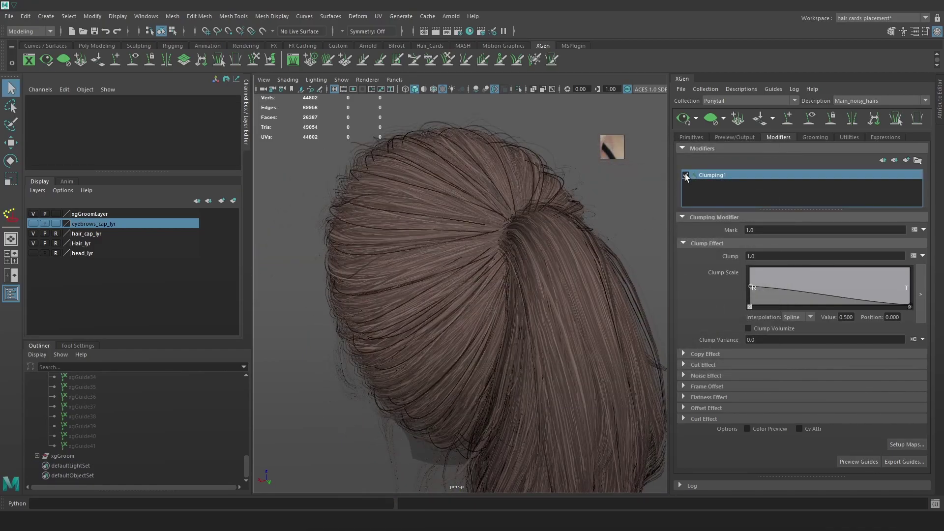
left_click(687, 175)
left_click(686, 176)
left_click_drag(533, 225, 885, 185, "alt")
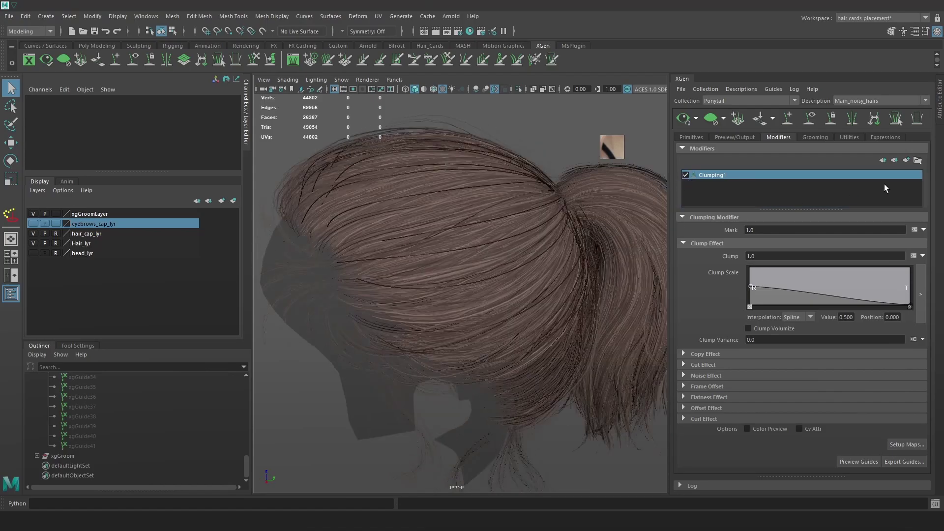
Add a second Clumping modifier, generate its points at density 5.48 using the Clumping1 control maps, and save the maps.
left_click(906, 160)
left_click(757, 181)
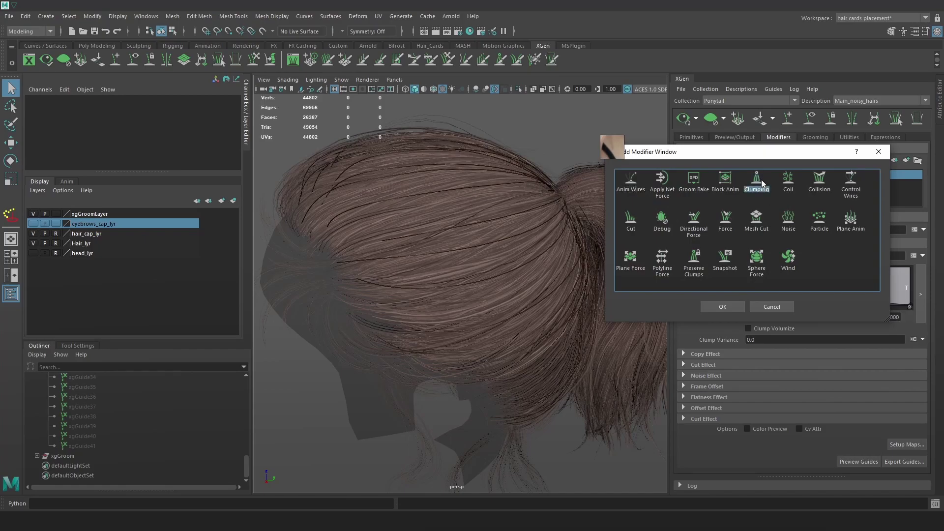
left_click(724, 307)
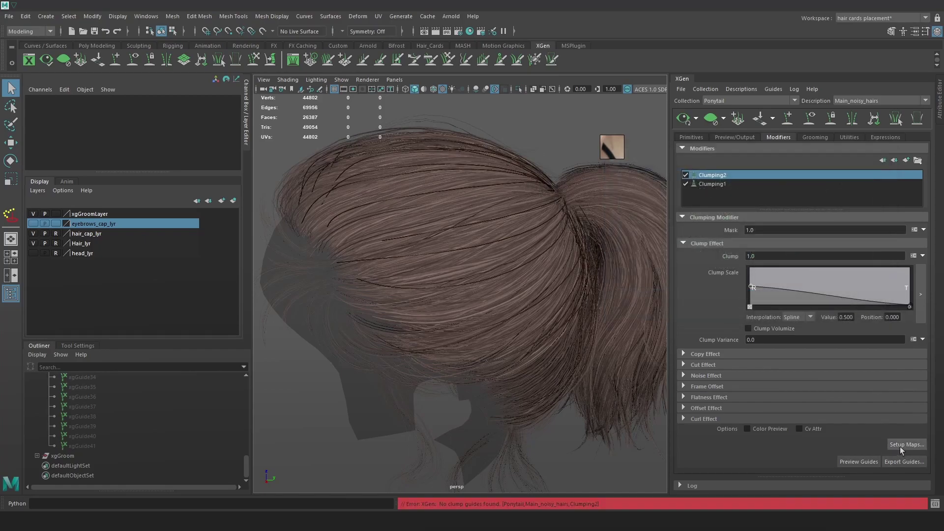
left_click(902, 445)
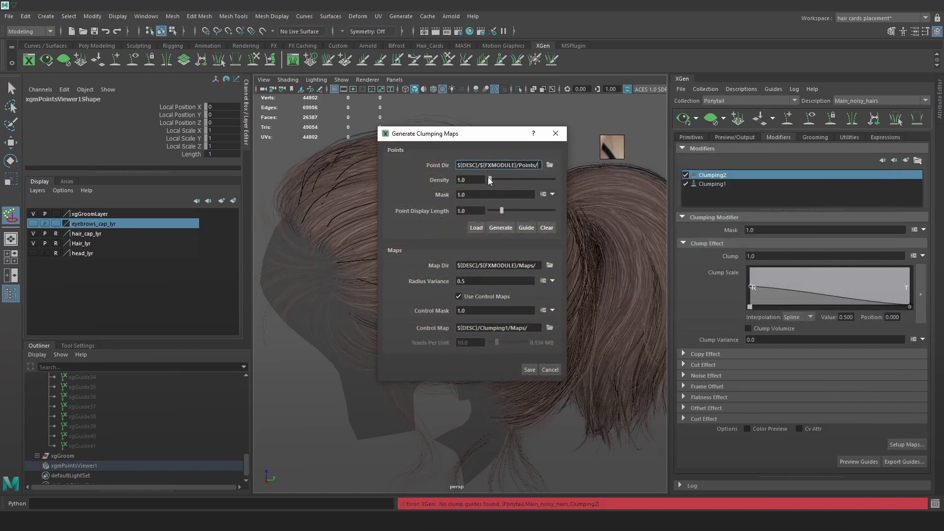
left_click(500, 227)
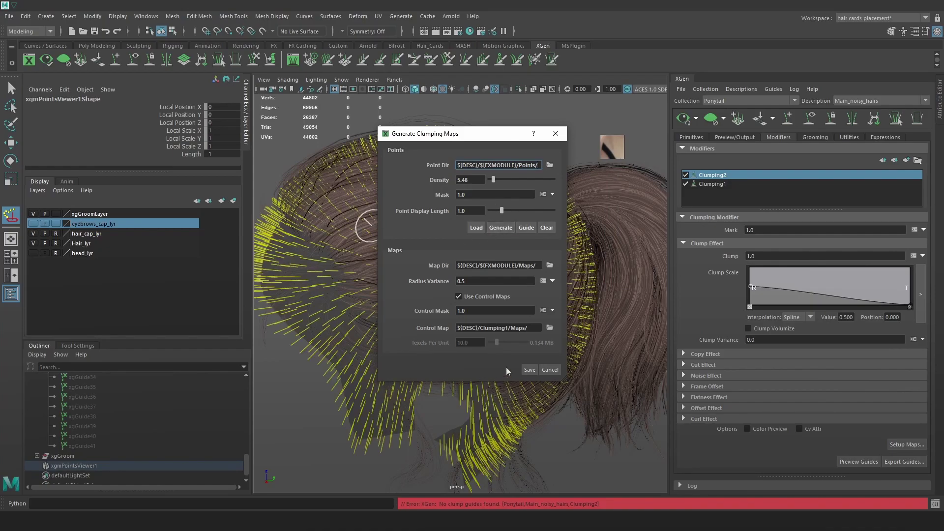
left_click(526, 370)
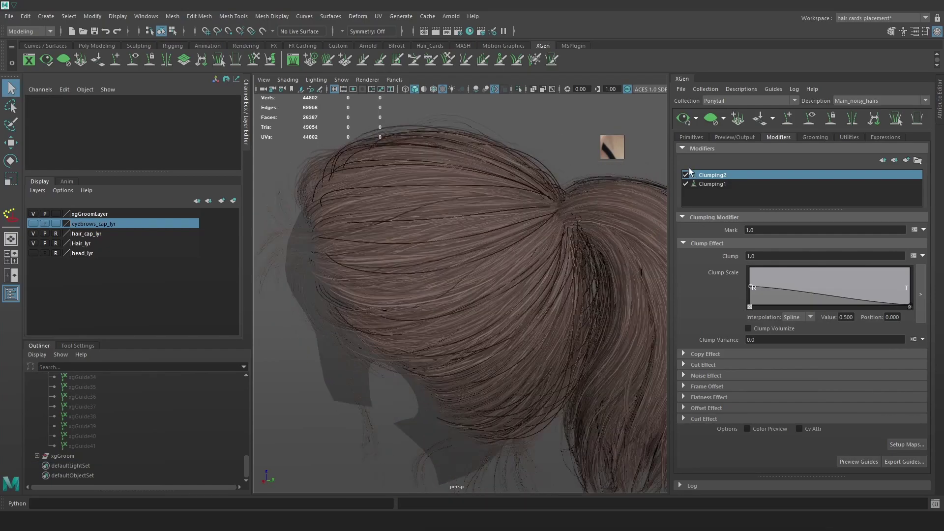
Toggle the Clumping2 and Clumping1 modifiers off and on to compare their effect on the hair from several angles.
left_click(686, 175)
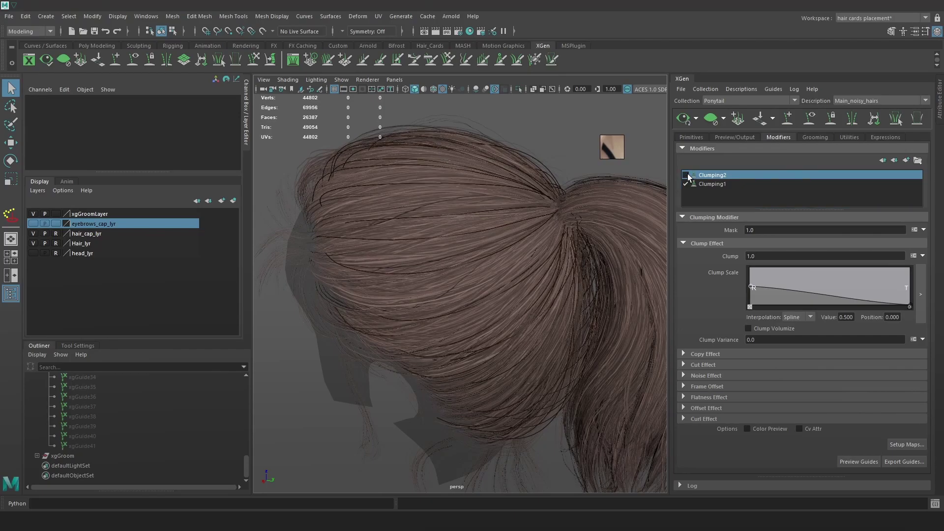
left_click(686, 175)
left_click_drag(537, 232, 565, 222, "alt")
left_click(686, 175)
left_click(686, 175)
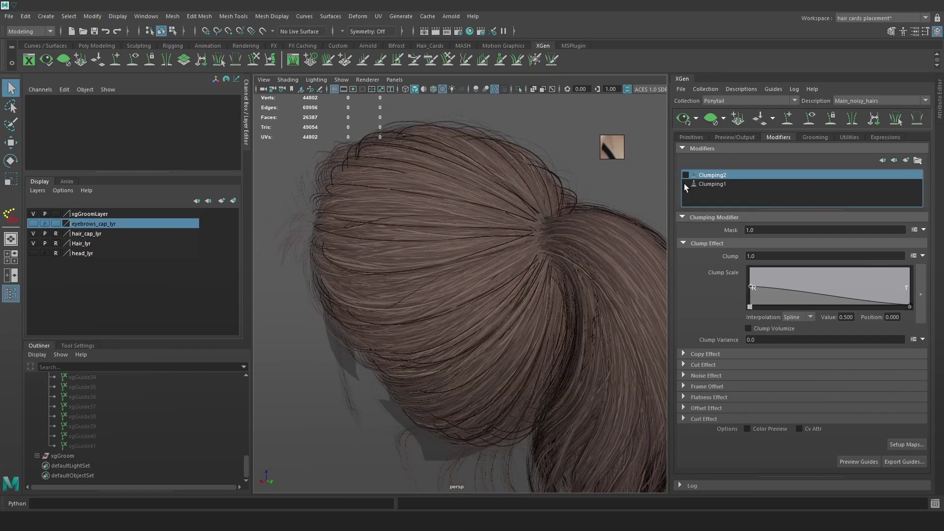
left_click_drag(558, 205, 659, 215, "alt")
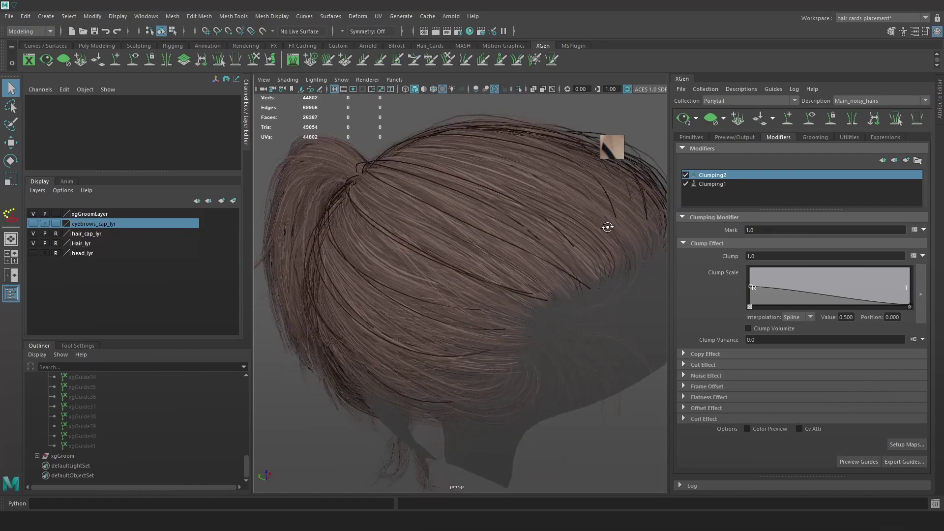
Add a Noise modifier to Main_noisy_hairs and set its frequency to 2, then 10.
left_click(894, 163)
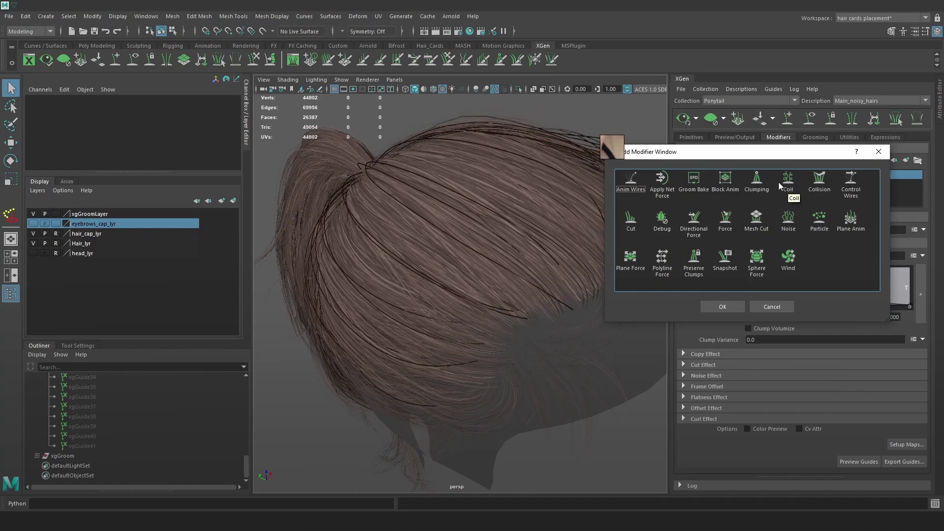
left_click(790, 224)
left_click(723, 307)
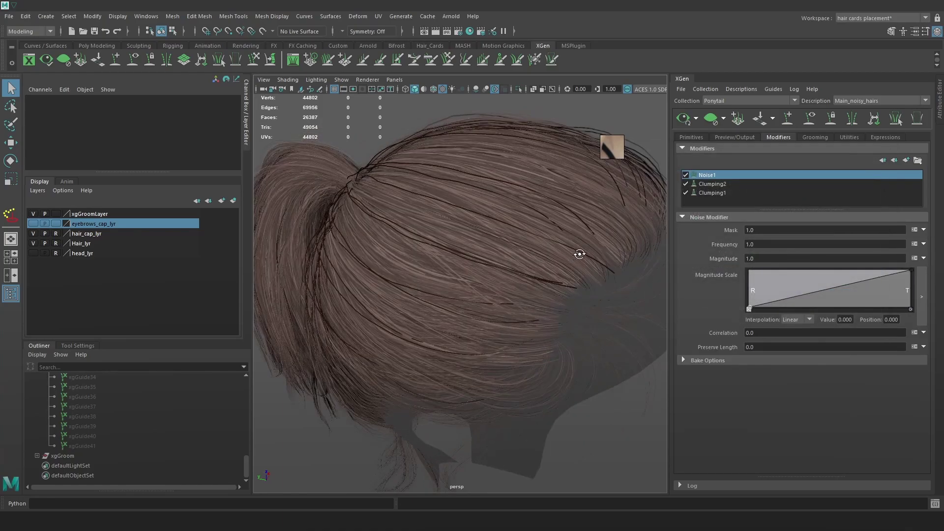
double_click(769, 244)
type("2")
key("Return")
double_click(768, 244)
type("10")
key("Return")
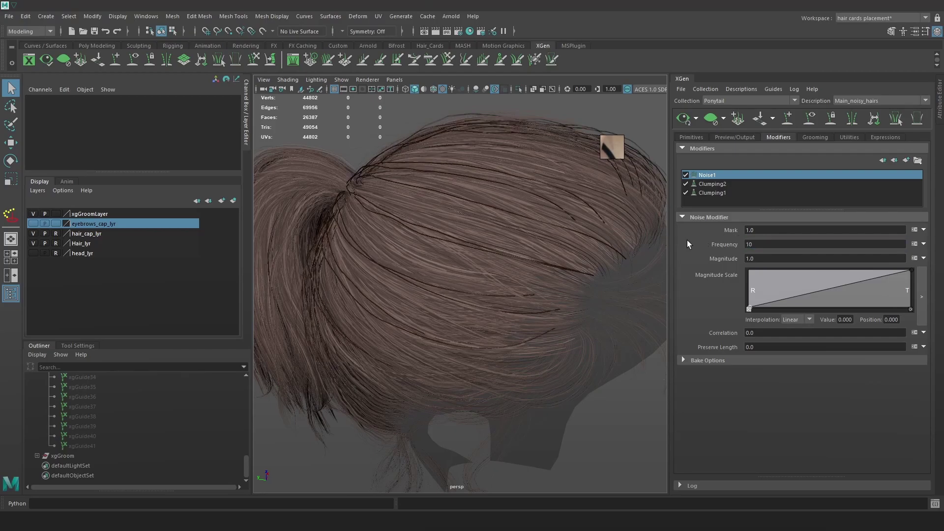
Try a Noise1 magnitude of 2, followed by a value below 1.
left_click_drag(531, 245, 558, 248, "alt")
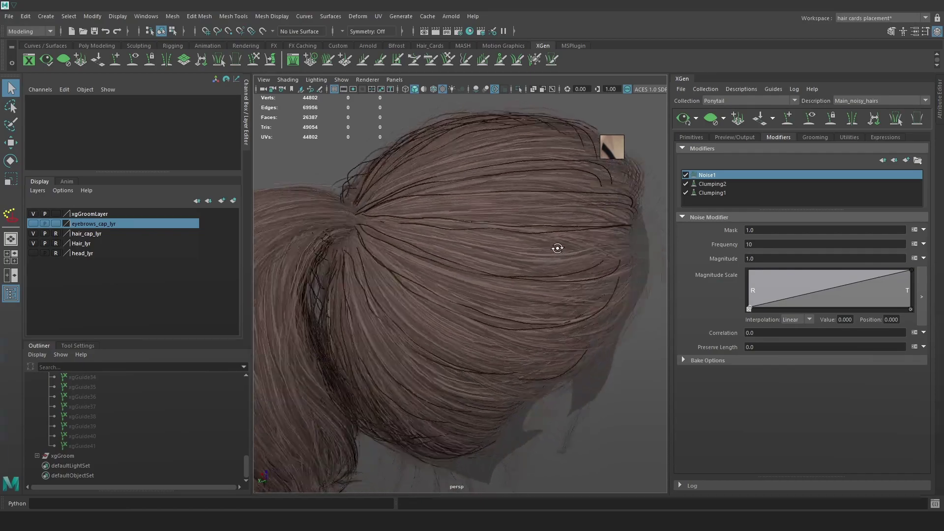
double_click(764, 258)
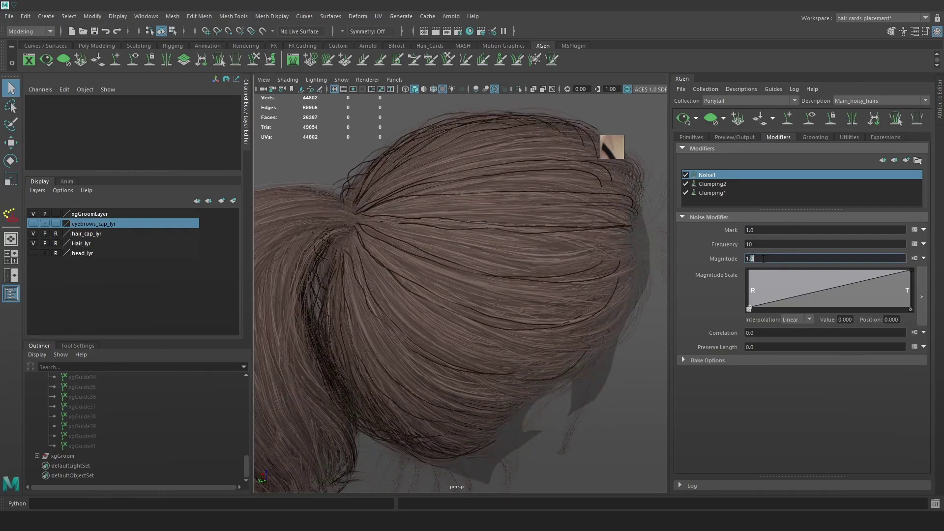
key("BackSpace")
type("2")
key("Return")
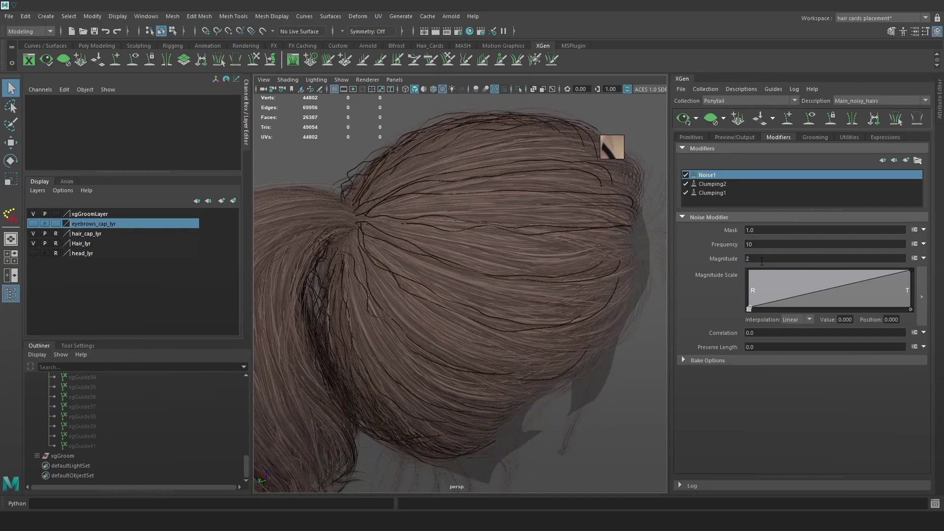
left_click(761, 262)
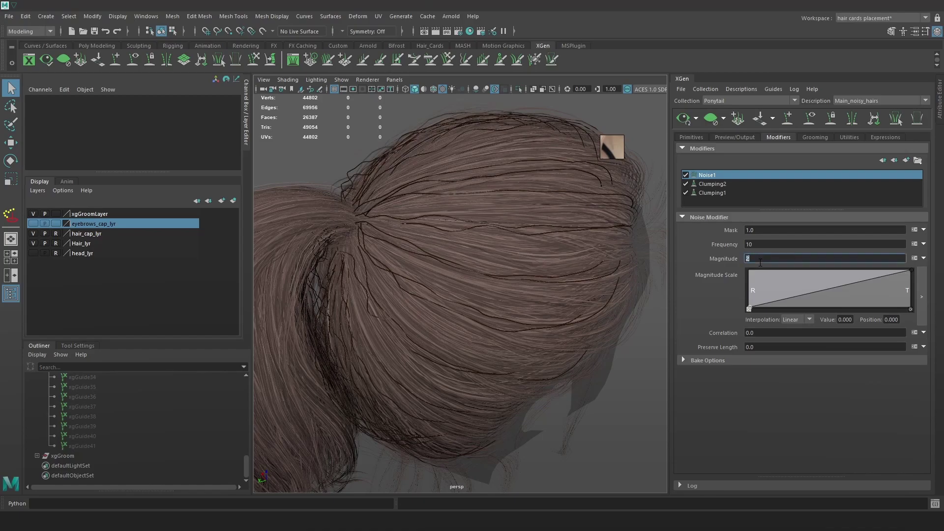
type("0.")
key("Return")
Set the Noise1 frequency to 200 and the magnitude to 0.6.
left_click(767, 243)
type("20")
key("Return")
left_click(769, 245)
type("0")
key("Return")
left_click(770, 258)
key("BackSpace")
type("4")
key("BackSpace")
type("6")
key("Return")
Reshape the Noise1 Magnitude Scale curve to descend from about 0.70 at the root to about 0.30 at the tip.
left_click_drag(749, 309, 746, 275)
left_click_drag(911, 271, 912, 297)
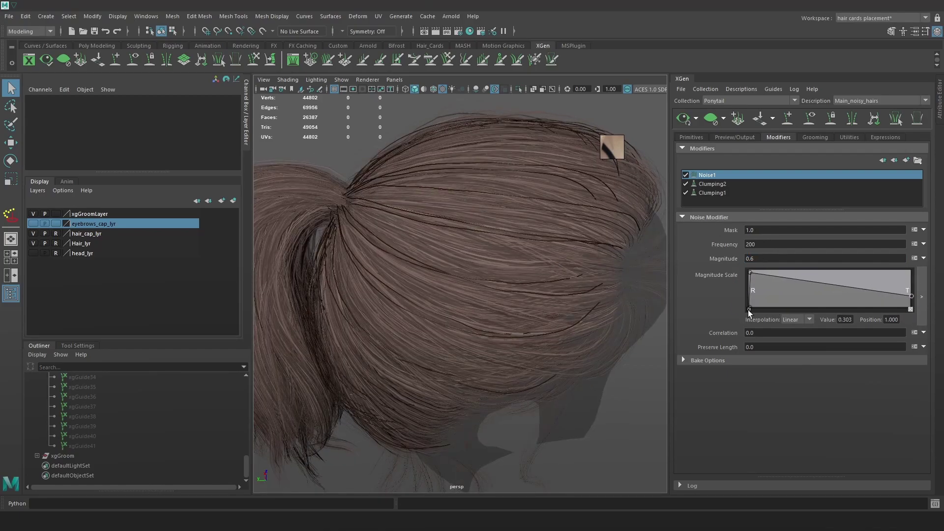
mouse_move(751, 272)
left_mouse_down()
mouse_move(761, 309)
mouse_move(744, 281)
left_mouse_up()
Toggle the Noise1 modifier off and on to compare its effect on the hair from several angles.
left_click_drag(607, 243, 533, 279, "alt")
left_click(685, 175)
left_click(685, 176)
left_click(685, 176)
left_click_drag(603, 268, 413, 221, "alt")
left_click(684, 175)
Set the Noise1 magnitude to 2 and lower its frequency to 2.
left_click(758, 259)
key("BackSpace")
key("BackSpace")
key("BackSpace")
type("2")
key("Return")
left_click(766, 247)
key("BackSpace")
key("Return")
left_click(766, 247)
key("BackSpace")
key("Return")
Raise the Noise1 magnitude to 20 and then 30, checking the flyaway hairs.
left_click_drag(551, 257, 486, 260, "alt")
left_click(763, 258)
type("0")
key("Return")
left_click_drag(655, 268, 573, 281, "alt")
left_click(771, 258)
key("BackSpace")
key("BackSpace")
type("30")
key("Return")
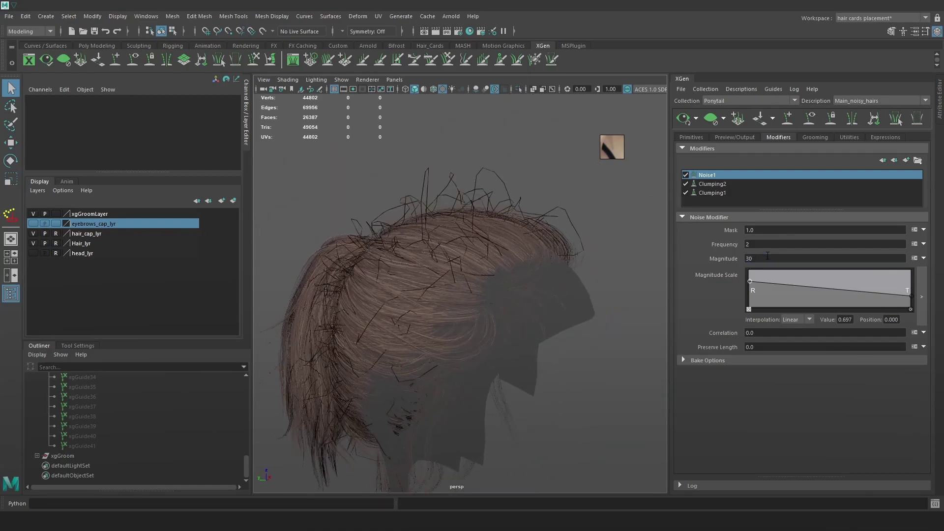
Set the Noise1 frequency to 1 and inspect the hair.
left_click(773, 244)
key("BackSpace")
type("1")
key("Return")
left_click_drag(649, 240, 605, 236, "alt")
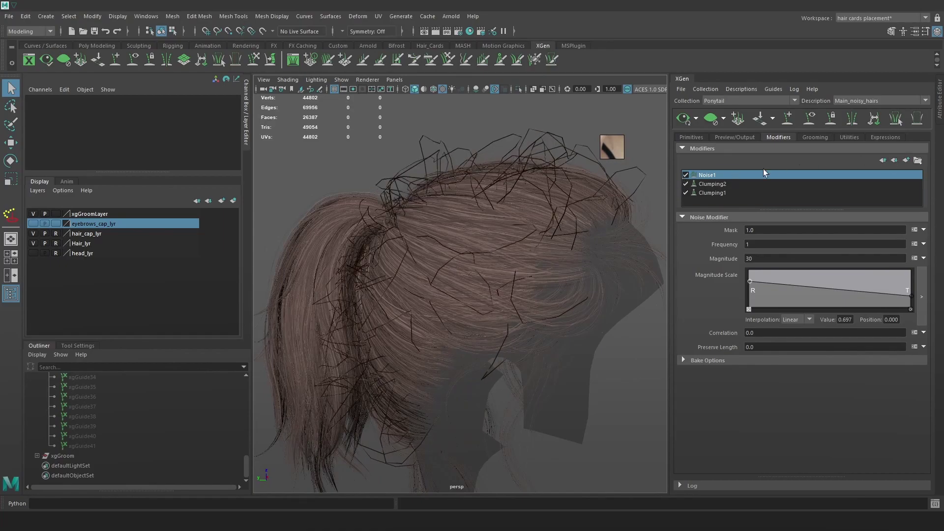
Disable Noise1 and add a Coil modifier to Main_noisy_hairs.
left_click(685, 175)
left_click(895, 161)
left_click(725, 306)
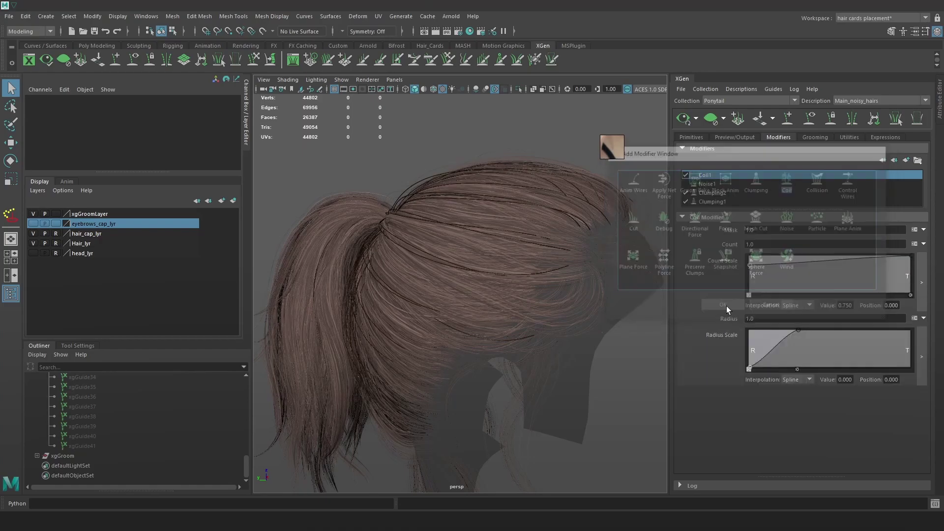
left_click_drag(575, 270, 553, 273, "alt")
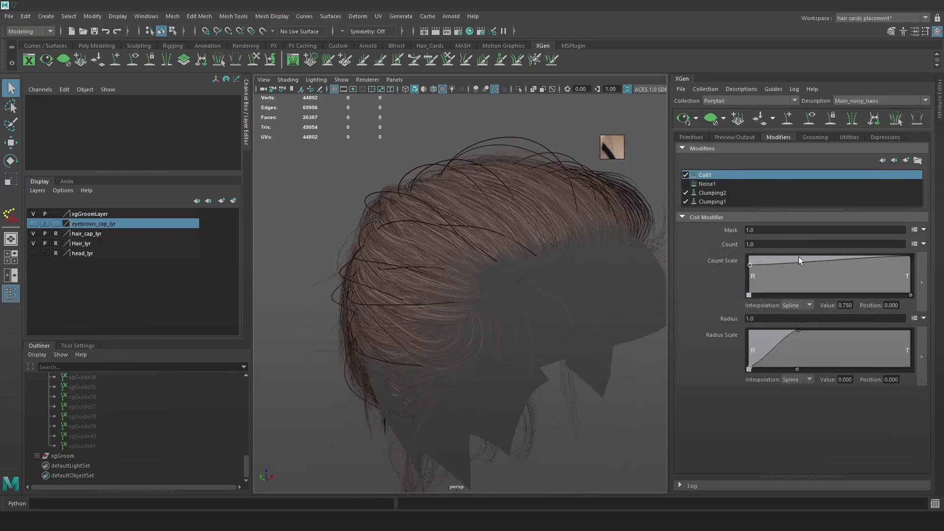
Reshape the Coil1 Count Scale curve so it slopes down to about 0.54 at the tip.
left_click_drag(749, 265, 749, 271)
left_click_drag(610, 265, 672, 258, "alt")
left_click_drag(911, 256, 912, 294)
left_click(897, 295)
mouse_move(752, 269)
left_mouse_down()
mouse_move(749, 287)
mouse_move(746, 266)
left_mouse_up()
left_click_drag(910, 294, 919, 276)
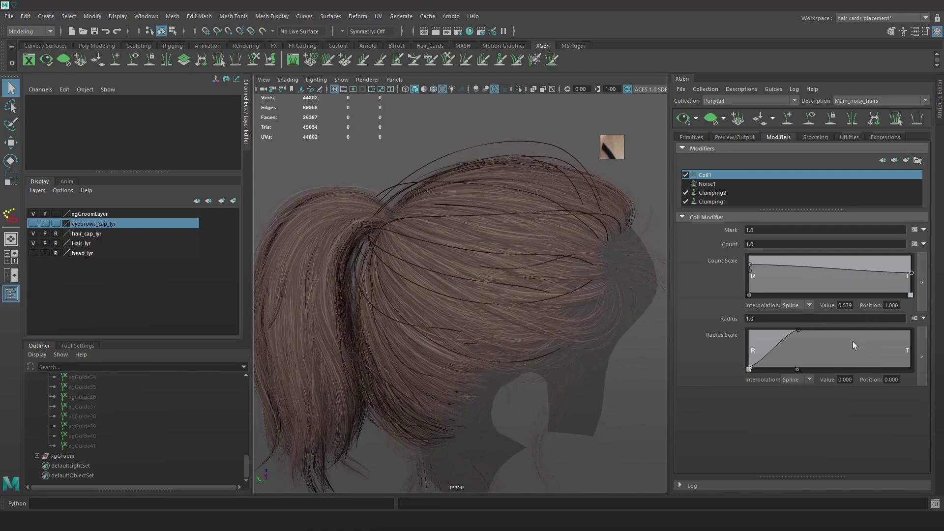
Flatten the Coil1 Radius Scale curve into a low arch with a tip of about 0.09 and a point of 0.276 at position 0.760.
left_click_drag(799, 331, 916, 364)
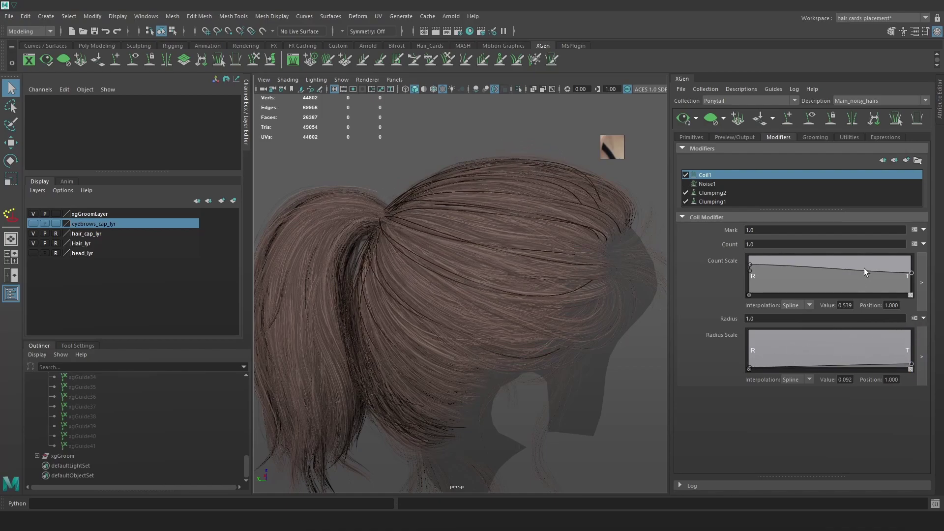
left_click_drag(751, 367, 740, 365)
left_click_drag(845, 364, 872, 357)
left_click_drag(544, 285, 439, 295, "alt")
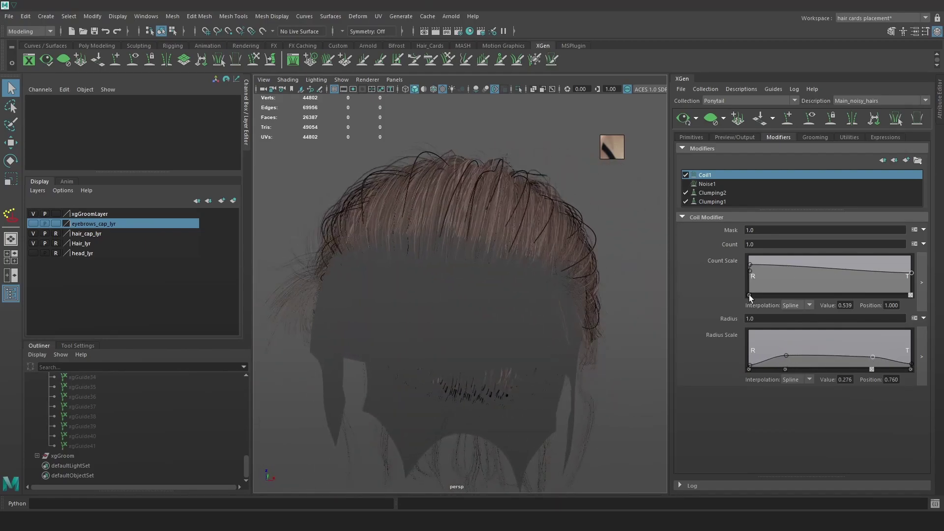
Lower the root of the Coil1 Count Scale curve and add points of 0.645 at position 0.444 and 0.553 at position 0.857.
left_click_drag(751, 266, 750, 285)
left_click_drag(639, 266, 556, 270, "alt")
left_click(686, 175)
left_click(687, 175)
left_click_drag(582, 224, 563, 234, "alt")
left_click_drag(808, 268, 821, 270)
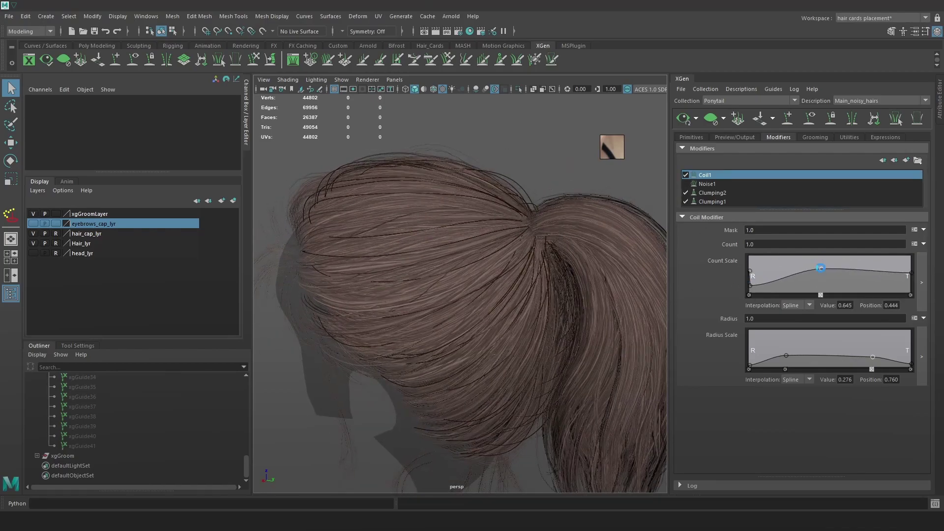
left_click(888, 272)
left_click_drag(543, 249, 553, 220, "alt")
scroll(552, 220, "up", 2)
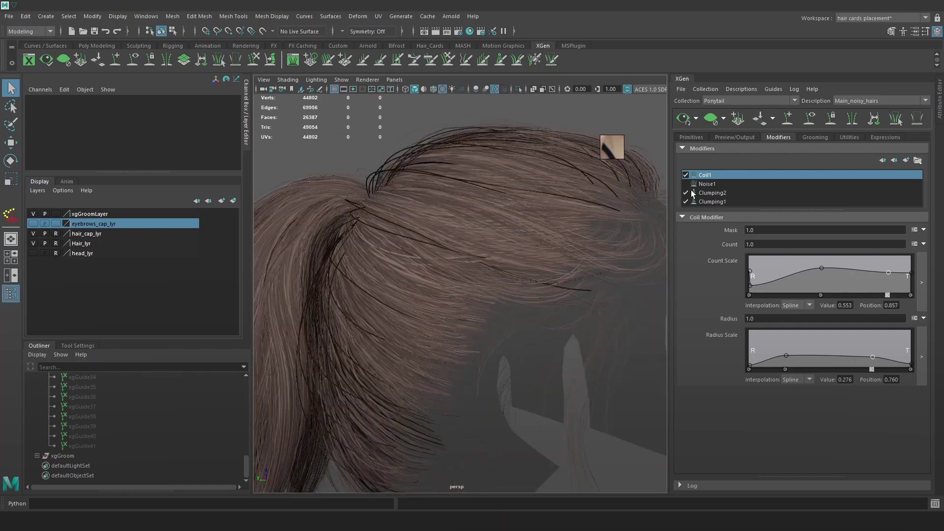
Re-enable Noise1 and try Clumping2 masks of .1 and .01, returning the mask to 1.
left_click(687, 184)
left_click(722, 193)
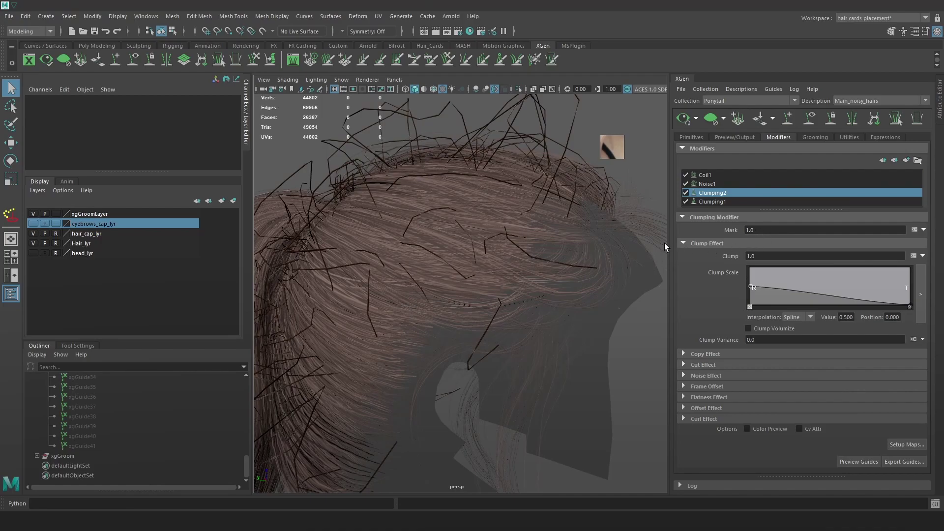
left_click(761, 229)
type(".1")
key("Return")
left_click(762, 229)
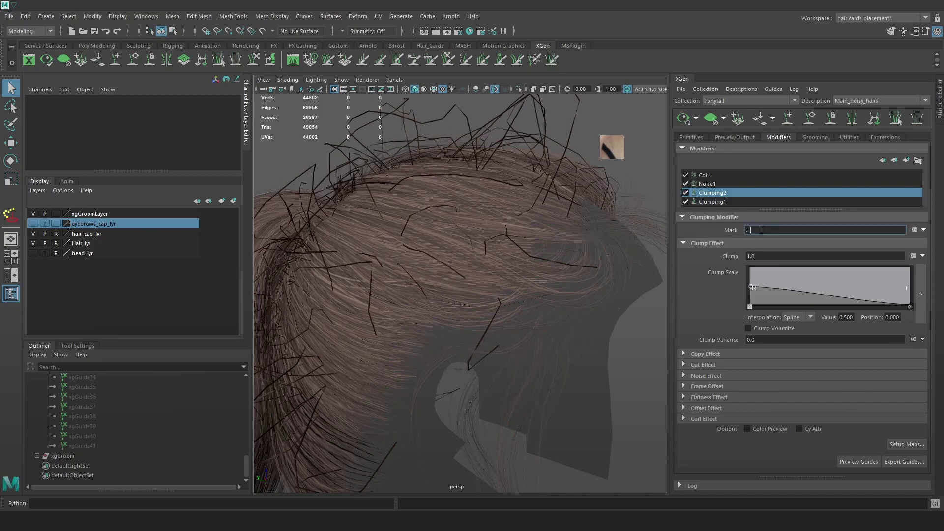
key("Return")
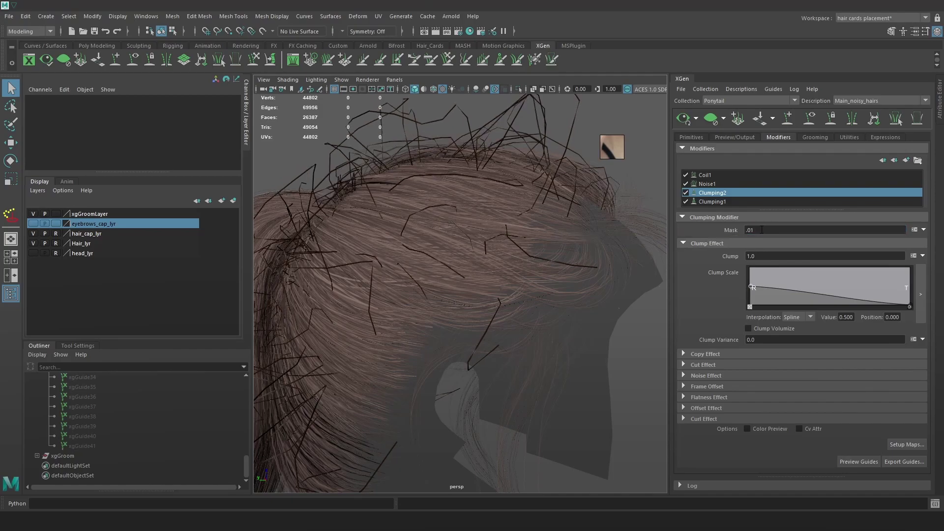
left_click_drag(805, 231, 697, 221)
type("1")
key("Return")
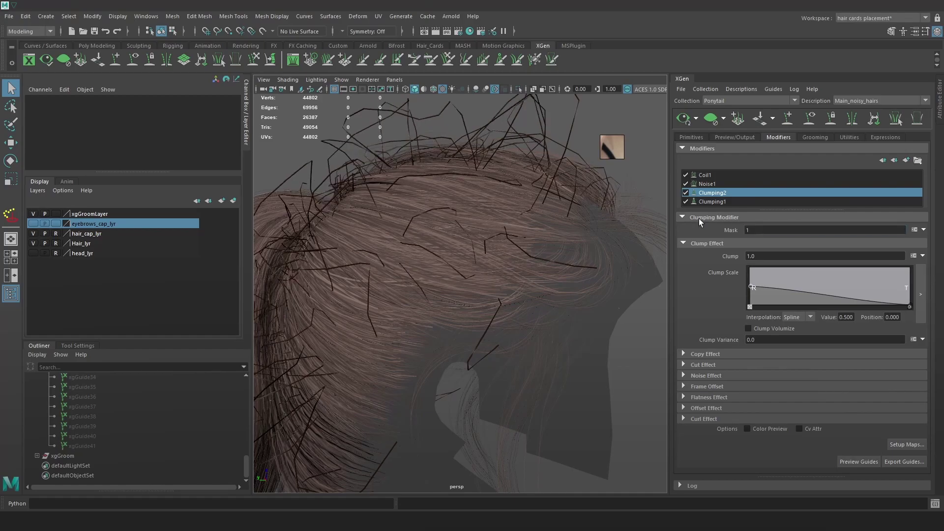
left_click_drag(774, 228, 723, 226)
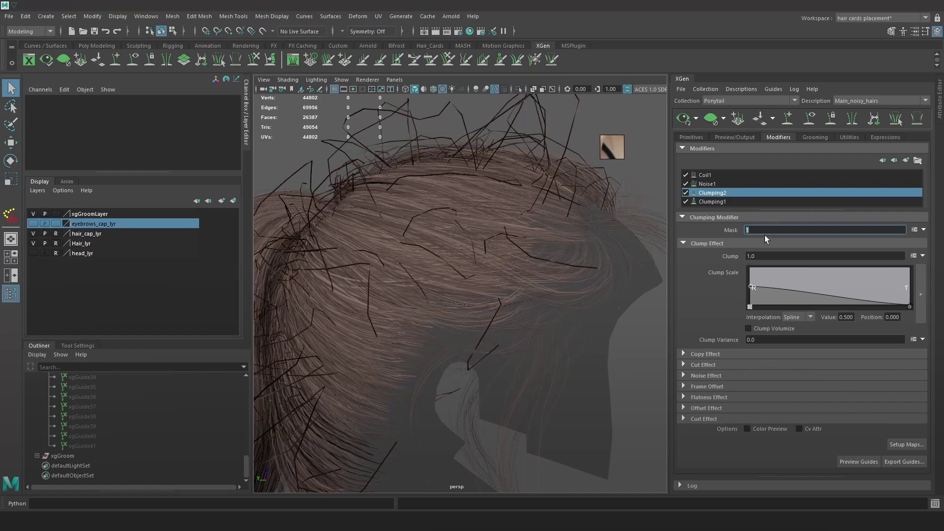
Set the mask of the Noise1 modifier to .1.
left_click(707, 183)
left_click(772, 230)
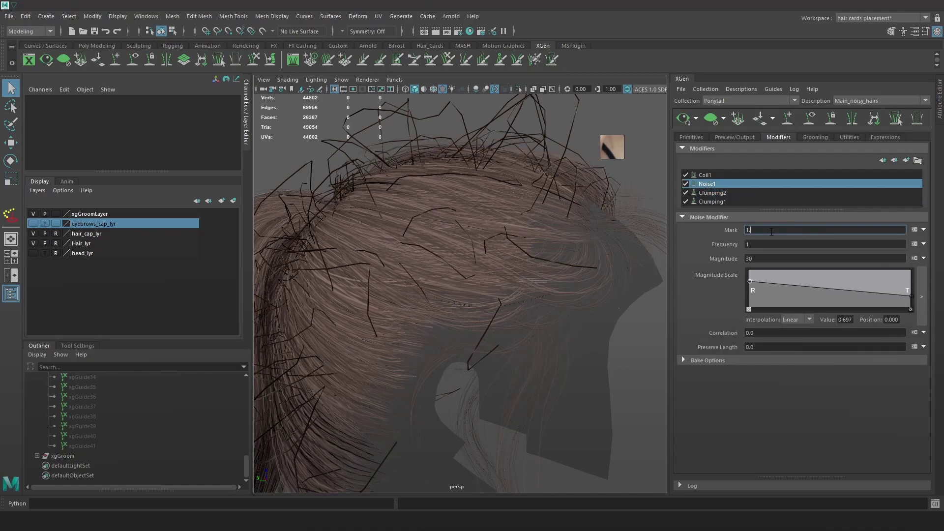
type(".1")
key("Return")
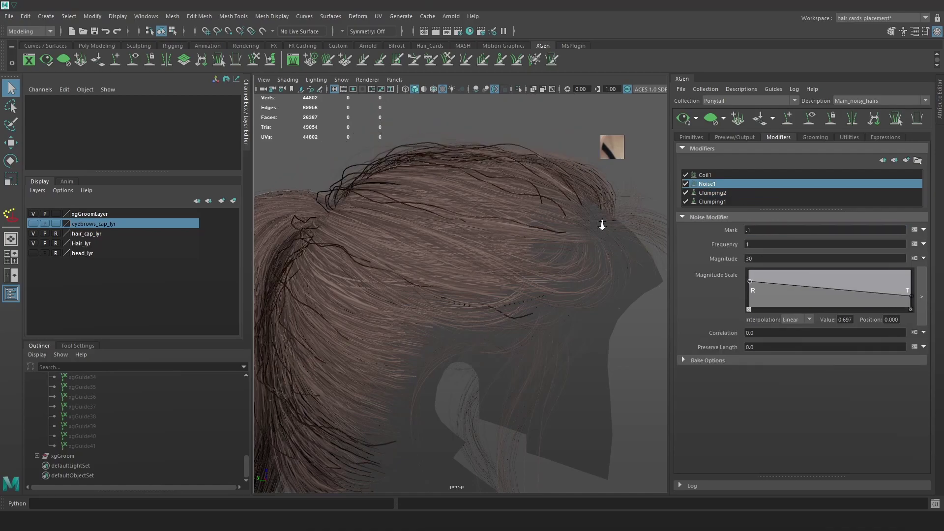
Toggle Noise1 repeatedly to compare the hair with and without the masked noise.
right_click_drag(603, 224, 565, 251, "alt")
mouse_move(565, 251)
left_mouse_down("alt")
mouse_move(539, 266)
mouse_move(616, 249)
mouse_move(642, 232)
left_mouse_up("alt")
left_click(686, 184)
left_click(686, 183)
left_click(684, 184)
left_click(685, 184)
left_click(684, 184)
Move Noise1 above Coil1 in the modifier stack and toggle it to compare the result.
left_click(707, 175)
left_click(700, 184)
left_click_drag(698, 184, 702, 174)
left_click_drag(694, 175, 702, 183)
left_click(684, 175)
left_click(683, 175)
scroll(543, 250, "up", 1)
Set the Noise1 magnitude to 10 and its frequency to .4, checking the hair from several angles.
left_click_drag(757, 258, 728, 253)
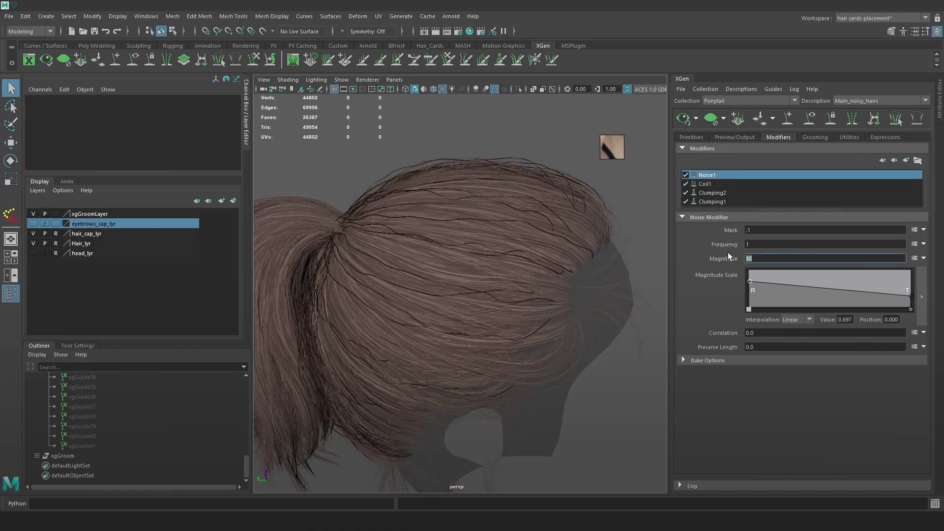
type("10")
key("Return")
left_click(685, 175)
left_click(685, 175)
left_click_drag(598, 216, 549, 230, "alt")
left_click(769, 244)
type(".4")
key("Return")
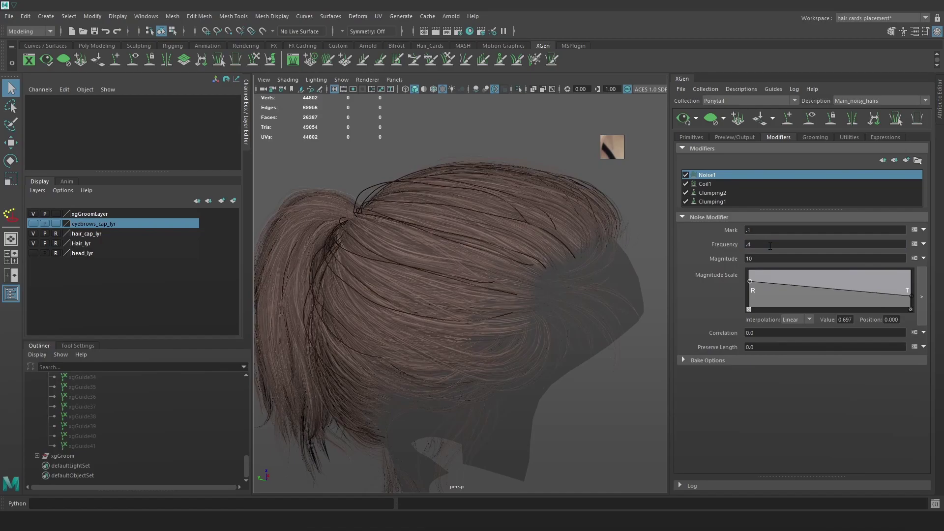
left_click_drag(614, 219, 633, 234, "alt")
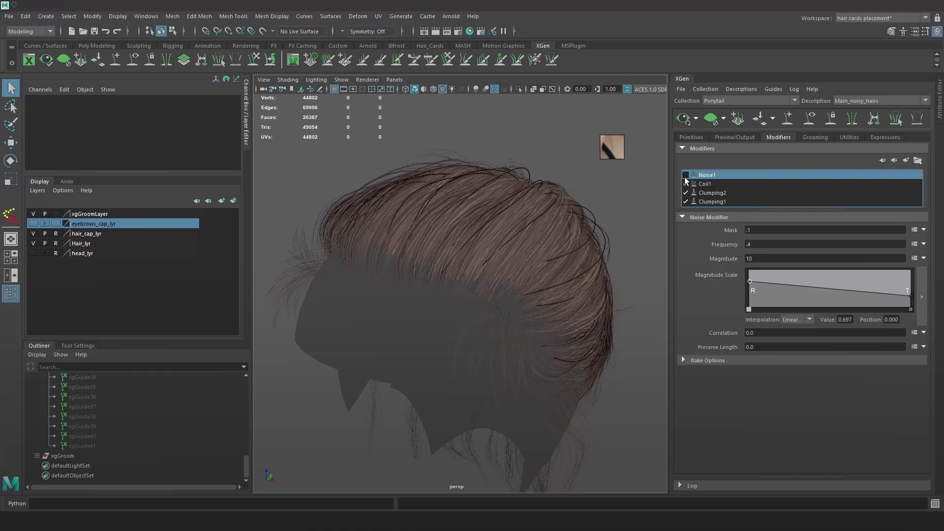
Show the model in wireframe and add a new XGen guide on the lower scalp beneath the ponytail.
left_click_drag(609, 228, 468, 289, "alt")
key("4")
right_click_drag(467, 289, 536, 368, "alt")
left_click_drag(464, 285, 571, 264, "alt")
left_click(790, 120)
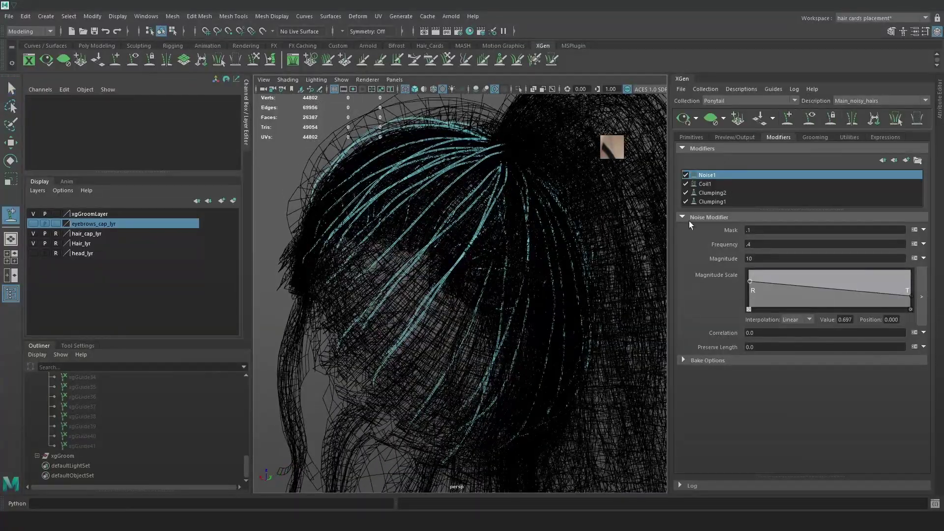
left_click(452, 404)
Rotate the new guide about -7.4, -1.2 and 0.1 degrees in X, Y and Z so it aims toward the ponytail base.
left_click_drag(464, 407, 562, 353, "alt")
key("e")
left_click_drag(558, 315, 574, 325)
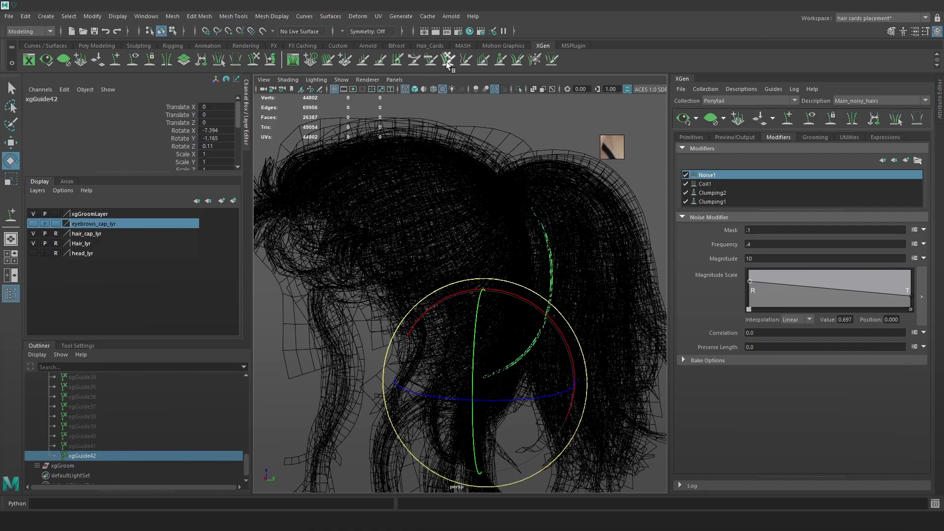
Sculpt the new guide's curve to follow the hair flow into the ponytail and refresh the XGen preview.
left_click(253, 61)
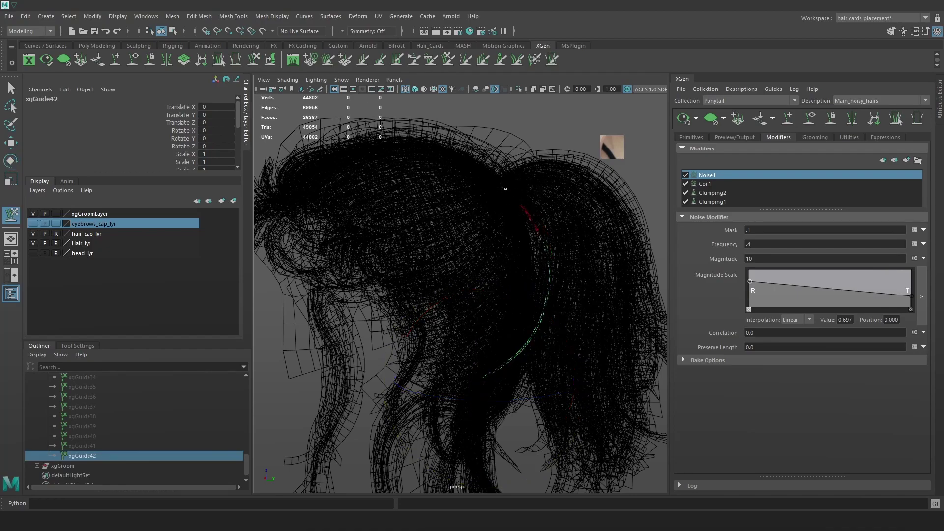
mouse_move(543, 268)
left_mouse_down("alt")
mouse_move(560, 272)
mouse_move(536, 277)
left_mouse_up("alt")
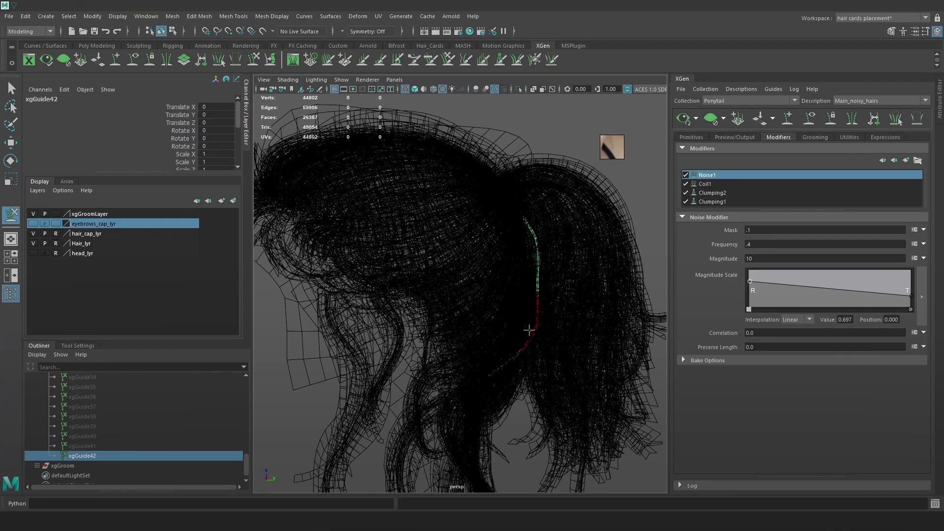
left_click(685, 120)
Add an XGen guide on the lower scalp beside the previous one and rotate it about -1.3, -0.5 and 0.3 degrees in X, Y and Z.
left_click_drag(623, 198, 521, 209, "alt")
left_click(787, 118)
left_click(491, 385)
left_click_drag(491, 386, 587, 367, "alt")
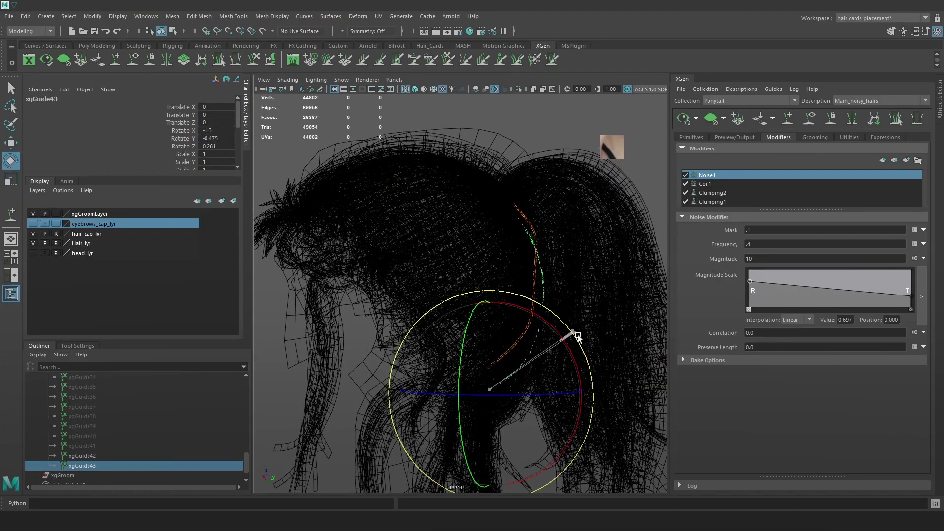
left_click(684, 119)
left_click_drag(569, 280, 560, 253, "alt")
Add another guide lower on the scalp, sculpt its curve toward the ponytail base and refresh the XGen preview.
key("y")
left_click(487, 394)
left_click_drag(555, 352, 562, 381, "alt")
left_click(254, 60)
left_click_drag(484, 227, 508, 226, "alt")
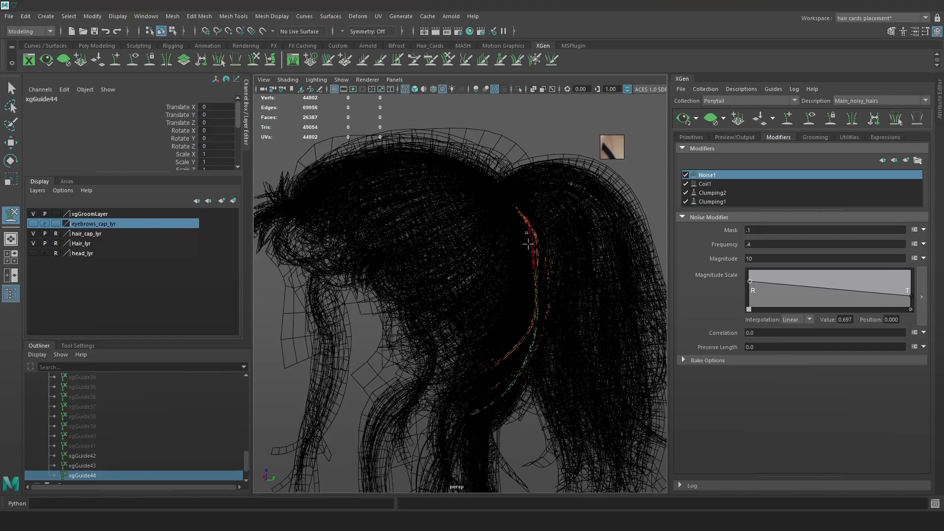
left_click(678, 123)
Show the hidden guides of the Main_noisy_hairs description again.
left_click_drag(566, 260, 334, 276, "alt")
key("w")
scroll(101, 447, "up", 14)
key("ctrl+shift+h")
left_click_drag(586, 375, 632, 375, "alt")
left_click(633, 376)
Rotate one of the existing guides on the lower back of the head and refresh the XGen preview.
left_click_drag(512, 347, 546, 354, "alt")
left_click(547, 355)
left_click_drag(547, 355, 564, 375, "alt")
key("e")
left_click_drag(565, 324, 574, 338)
left_click(682, 120)
Rotate xgGuide39 about -2.2, -0.6 and -0.5 degrees in X, Y and Z, then sculpt its curve toward the ponytail base.
mouse_move(554, 294)
left_mouse_down("alt")
mouse_move(517, 292)
mouse_move(564, 306)
left_mouse_up("alt")
left_click(538, 294)
left_click_drag(565, 271, 572, 278)
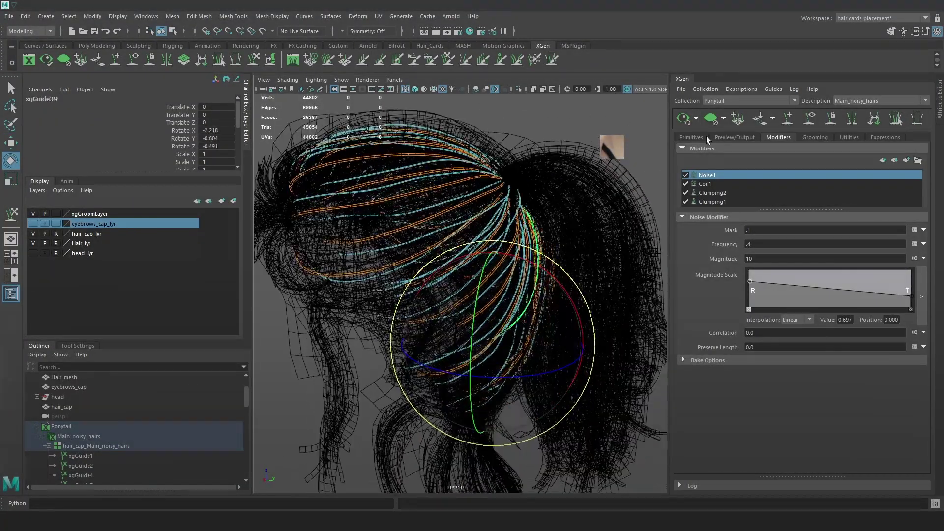
key("y")
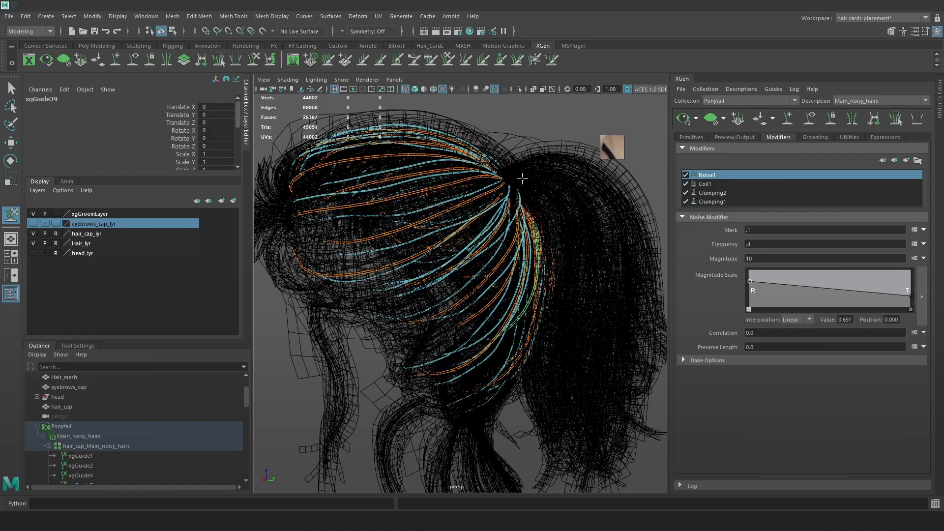
left_click_drag(526, 202, 535, 233, "alt")
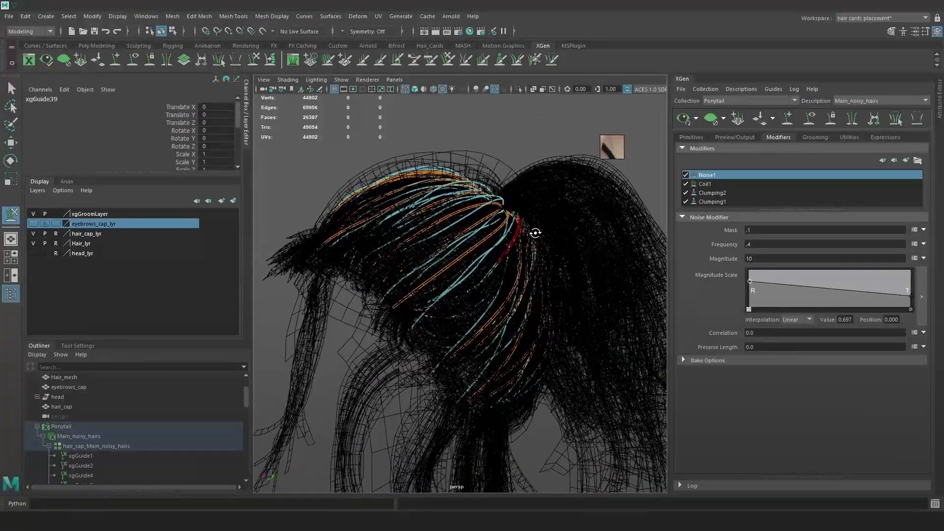
Add a guide on the lower scalp near the nape, sculpt it along the hair flow and refresh the XGen preview.
left_click(443, 381)
left_click_drag(442, 379, 578, 353, "alt")
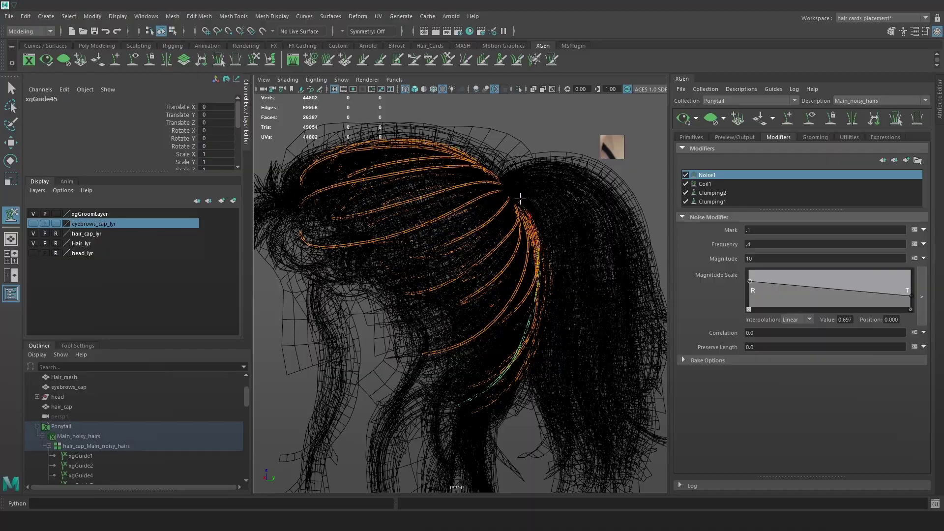
left_click(683, 120)
Hide all the existing guides from xgGuide1 through xgGuide45.
left_click_drag(559, 264, 602, 277, "alt")
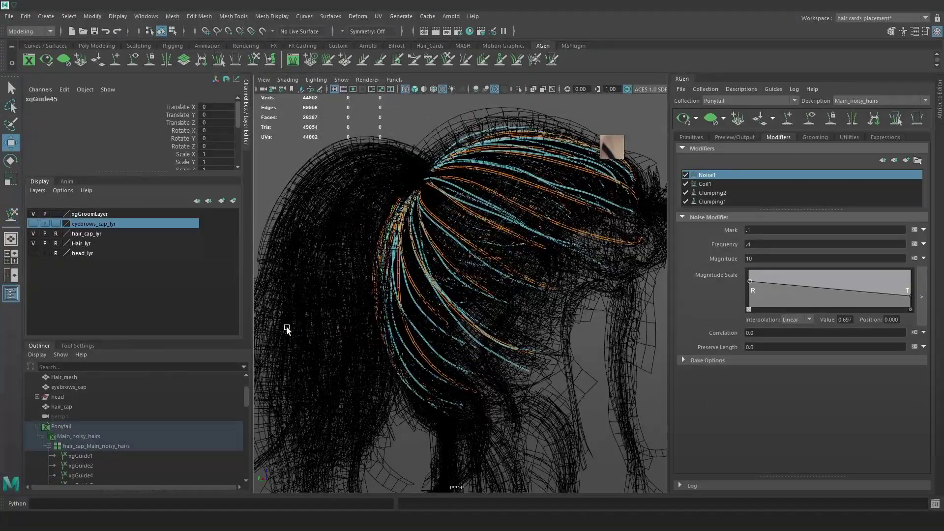
left_click(113, 455)
scroll(107, 459, "down", 15)
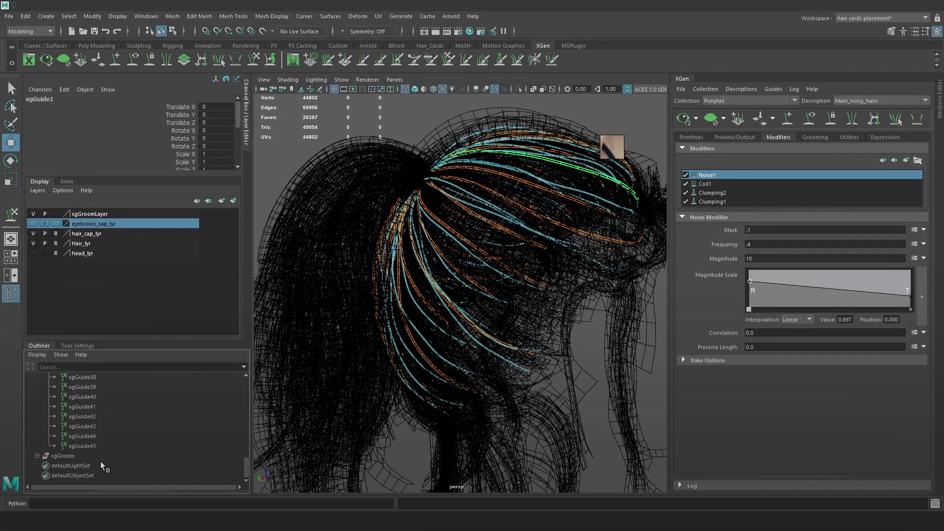
left_click(94, 444, "shift")
key("ctrl+h")
left_click_drag(541, 358, 542, 327, "alt")
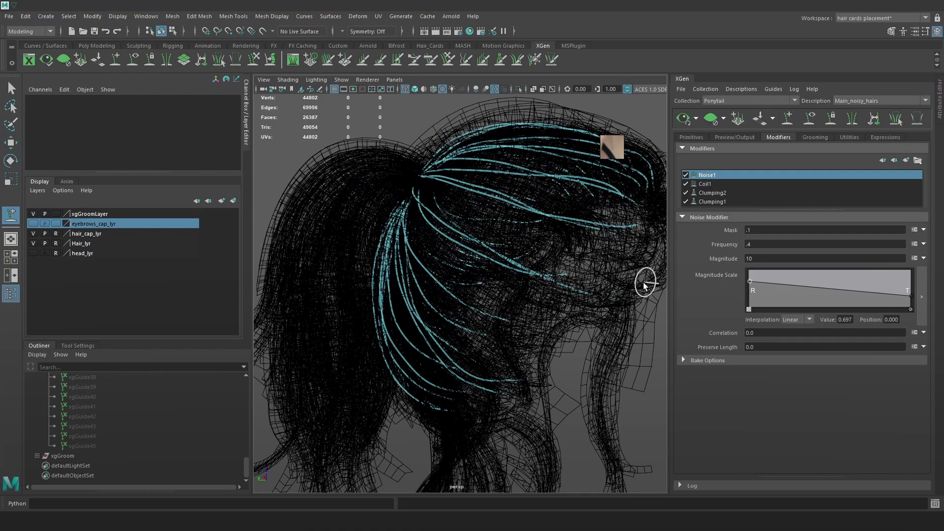
Add a guide near the front hairline on the other side, sculpt it back toward the ponytail base and refresh the XGen preview.
left_click(619, 291)
left_click_drag(618, 288, 541, 256, "alt")
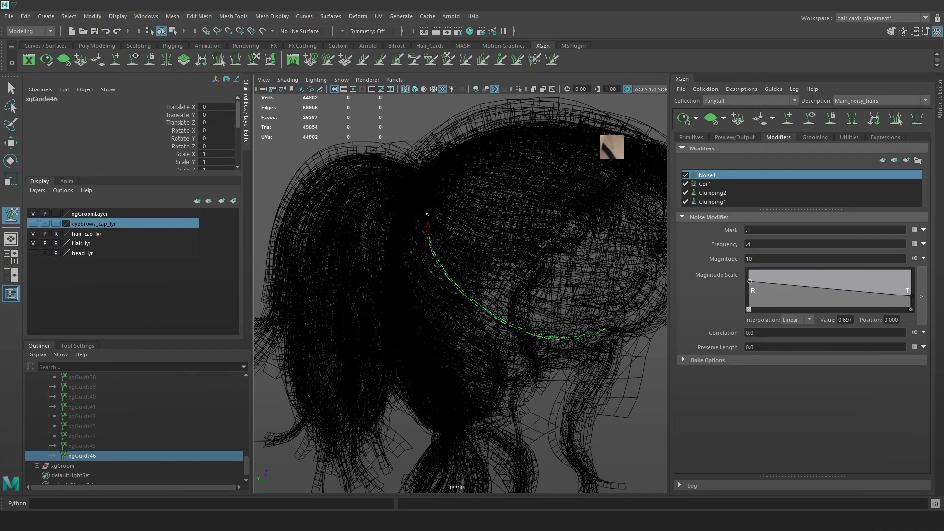
left_click_drag(421, 212, 408, 258, "alt")
left_click_drag(400, 214, 379, 328, "alt")
left_click(688, 123)
left_click_drag(421, 241, 827, 258, "alt")
Hide the new guide and display the model with textured shading.
key("ctrl+h")
left_click_drag(596, 315, 567, 228, "alt")
mouse_move(592, 274)
left_mouse_down("alt")
mouse_move(491, 307)
mouse_move(443, 311)
mouse_move(633, 236)
left_mouse_up("alt")
key("6")
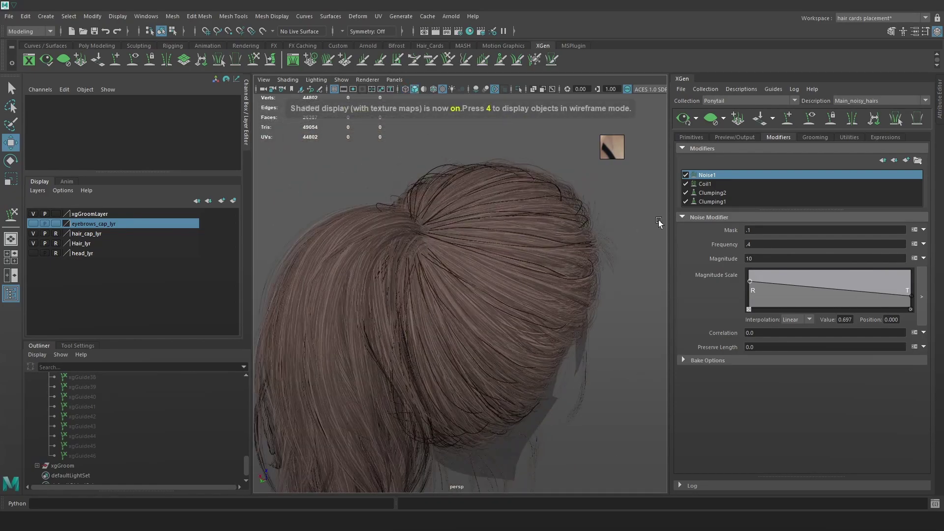
Raise the middle point of the Coil1 count scale to about 0.724 and set the coil count to 2.
left_click(708, 184)
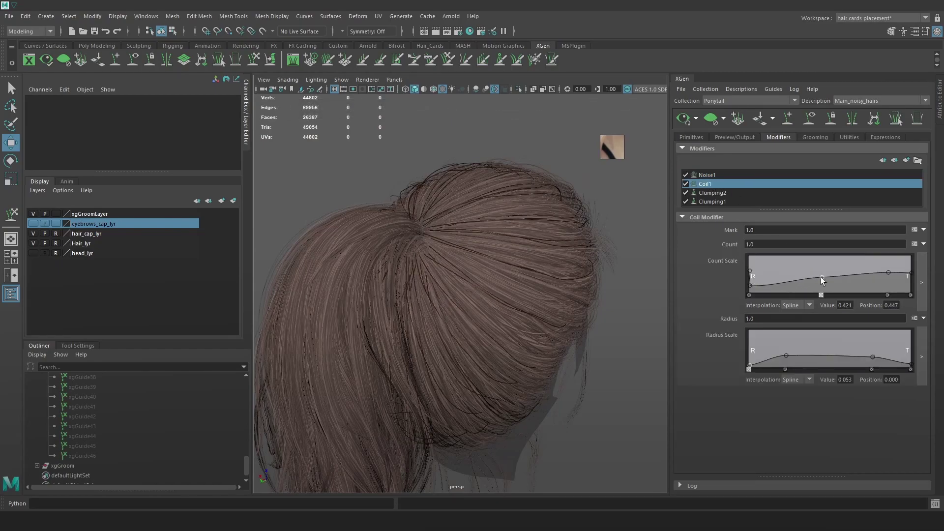
left_click_drag(822, 268, 825, 267)
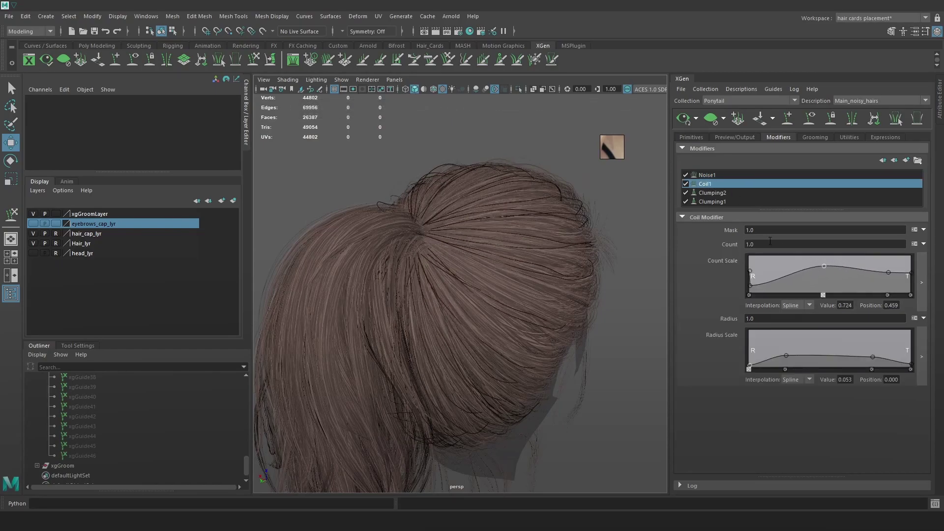
key("Return")
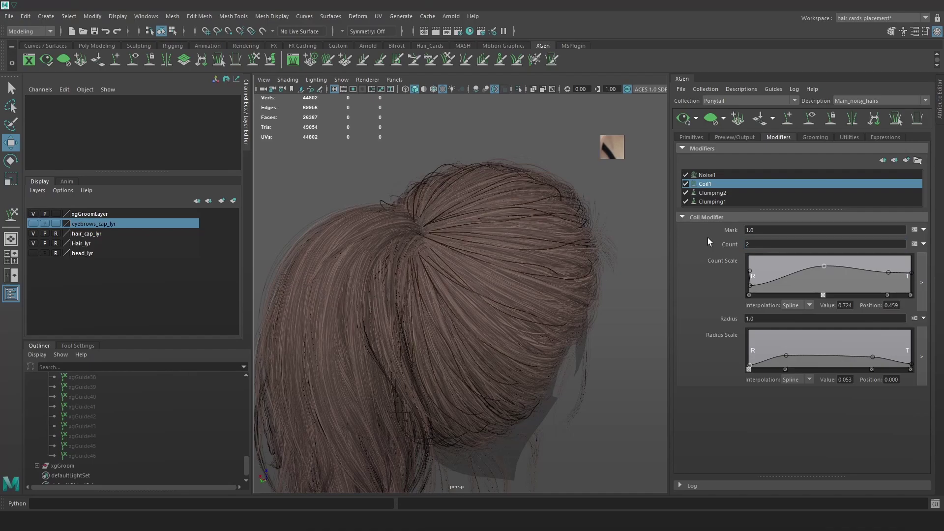
left_click_drag(589, 274, 523, 274, "alt")
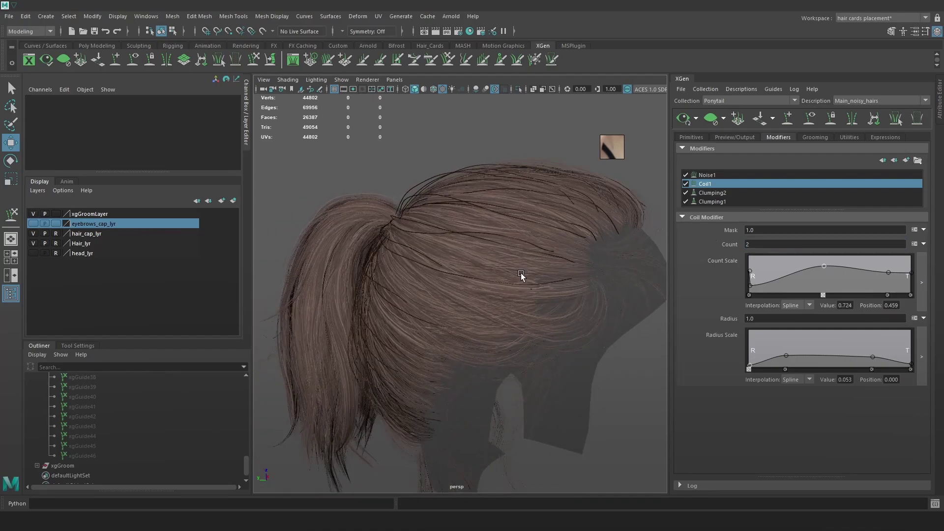
Set the Coil1 count to 1.5 and flatten its count scale, placing the middle point at about 0.474 and the root-side point at 0.658.
double_click(750, 244)
type("1.5")
key("Return")
left_click_drag(565, 229, 347, 241, "alt")
left_click_drag(824, 266, 825, 274)
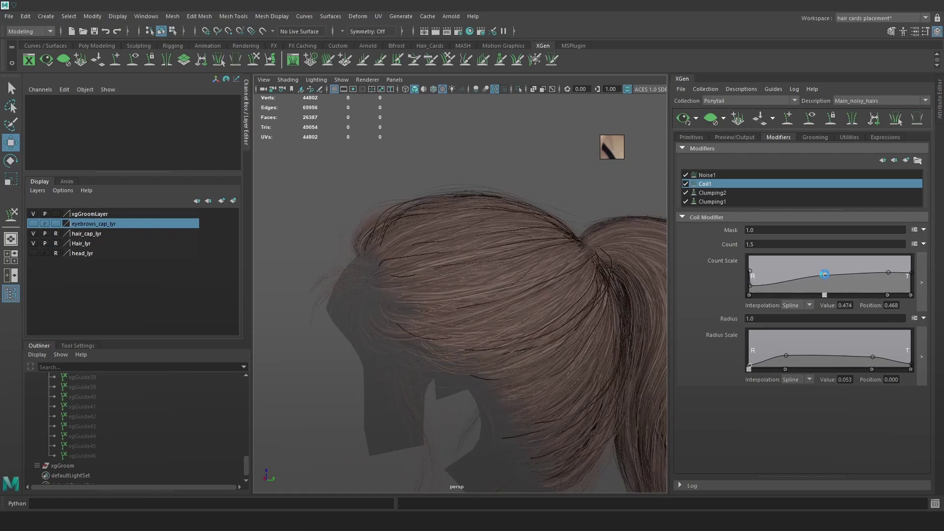
left_click_drag(889, 272, 892, 274)
left_click_drag(750, 285, 770, 268)
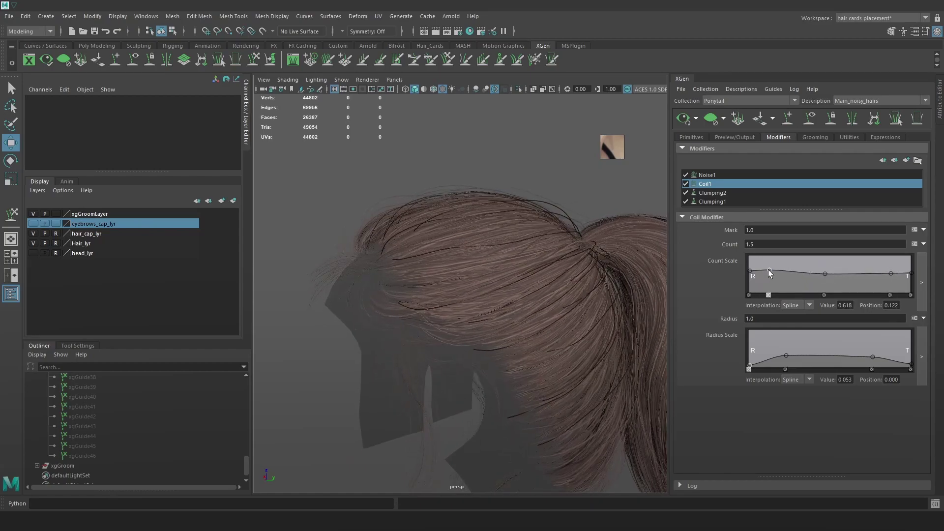
Reshape the Coil1 radius scale into a low plateau with a point at about 0.395, and lower the count scale's middle point to 0.408.
left_click_drag(872, 357, 916, 341)
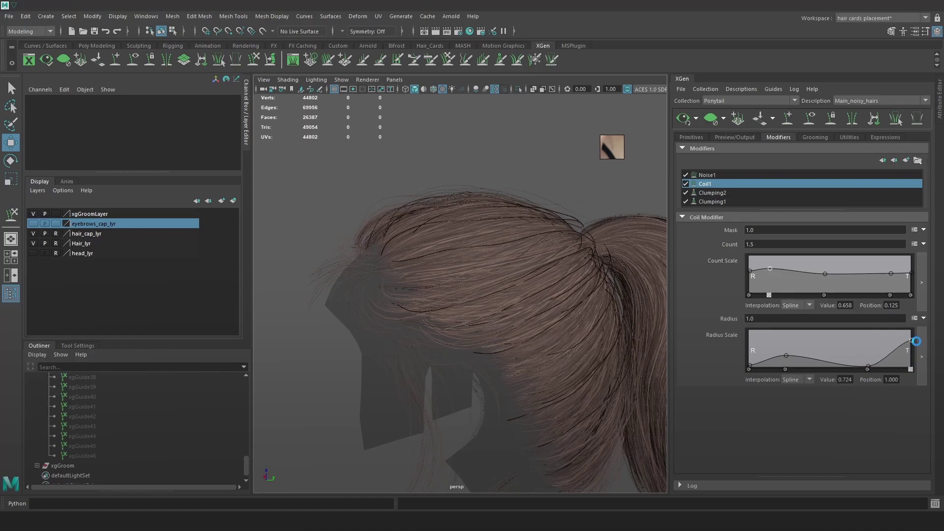
left_click_drag(614, 268, 573, 290, "alt")
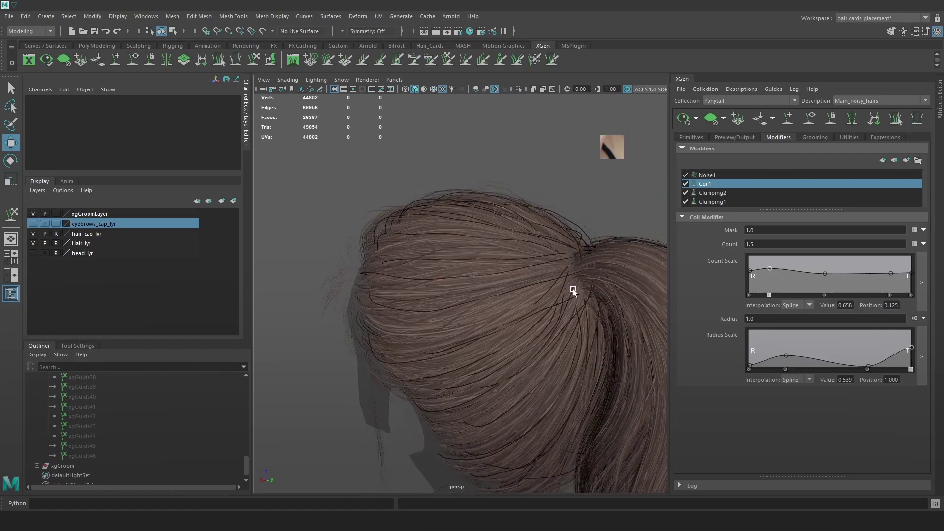
left_click_drag(912, 351, 874, 366)
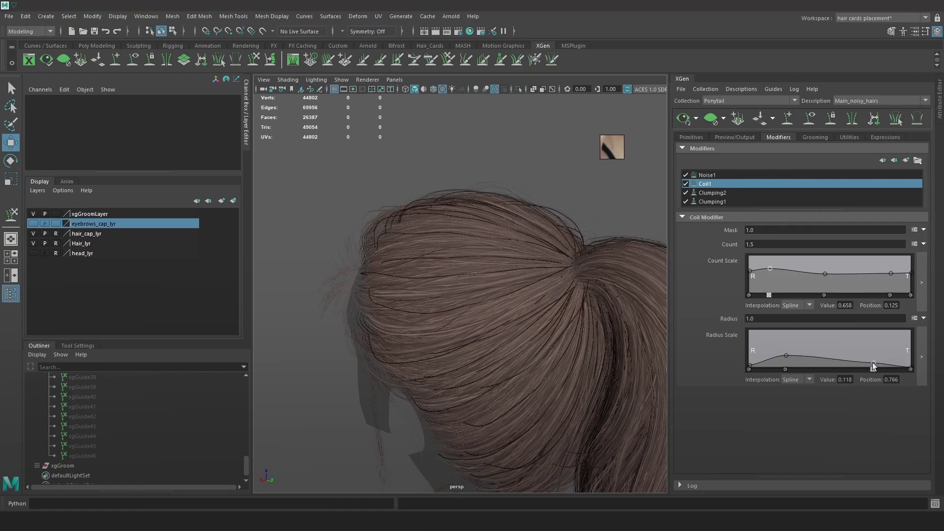
left_click_drag(786, 356, 792, 338)
left_click_drag(551, 291, 653, 278, "alt")
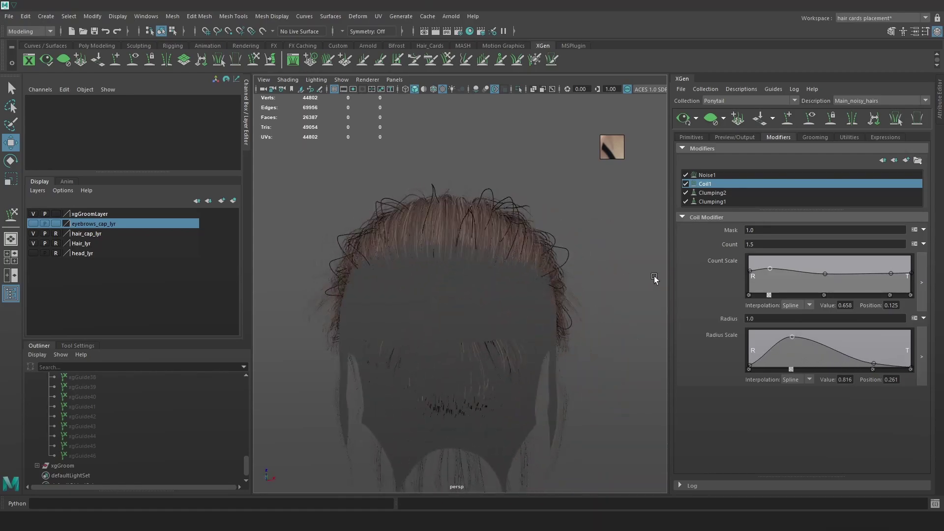
left_click_drag(792, 343, 804, 357)
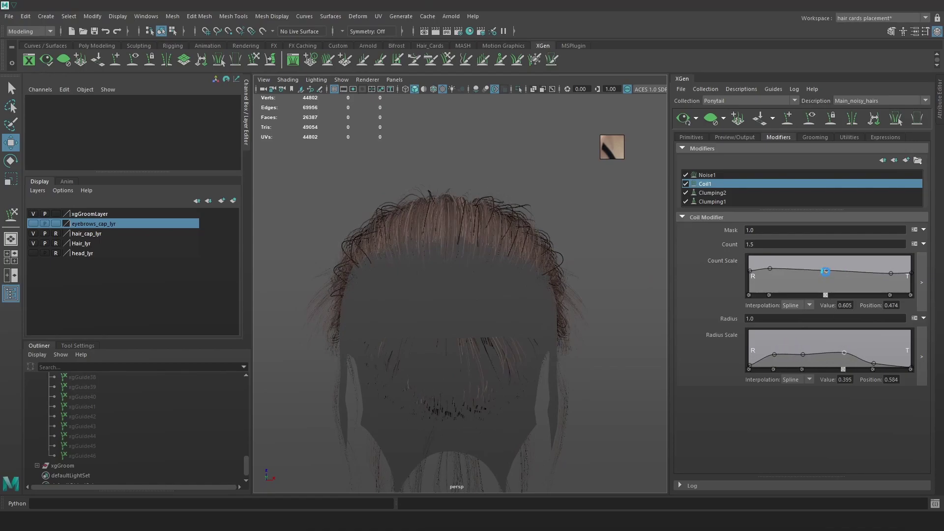
left_click_drag(623, 267, 501, 268, "alt")
Toggle the Noise1 modifier off and on to compare its effect, and examine the hair with its settings open.
left_click(686, 177)
left_click(686, 178)
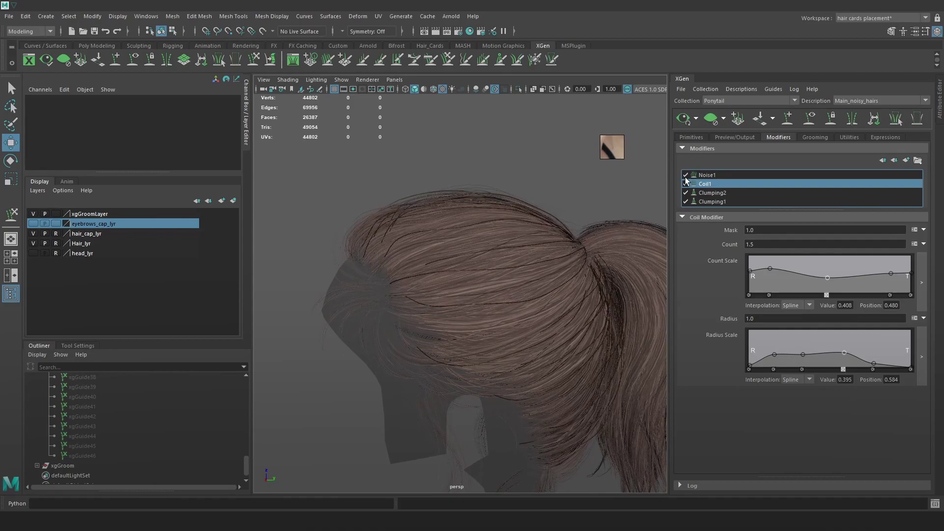
left_click(717, 178)
left_click_drag(568, 249, 603, 258, "alt")
right_click_drag(603, 259, 607, 295, "alt")
left_click_drag(606, 295, 418, 304, "alt")
Select all guides from xgGuide1 through xgGuide46 and make them visible over the hair.
left_click(103, 456)
scroll(107, 445, "up", 10)
double_click(95, 417)
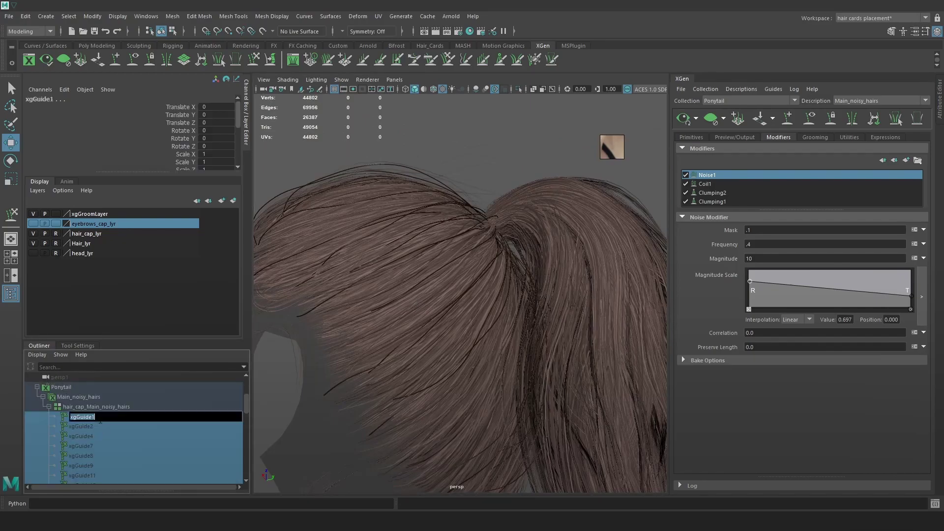
left_click(119, 438)
left_click(103, 419)
scroll(121, 439, "down", 12)
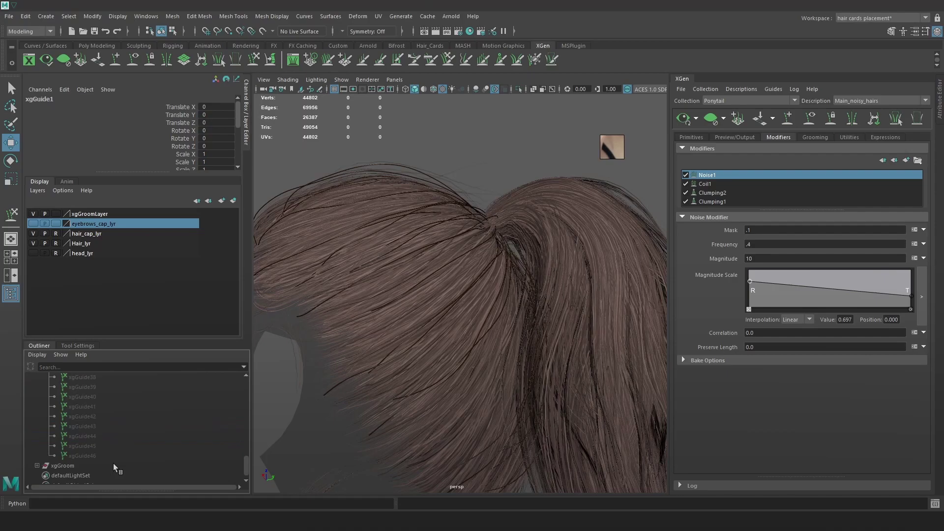
left_click(103, 455, "shift")
key("h")
left_click_drag(525, 388, 518, 281, "alt")
left_click(507, 259)
middle_click_drag(518, 281, 497, 231, "alt")
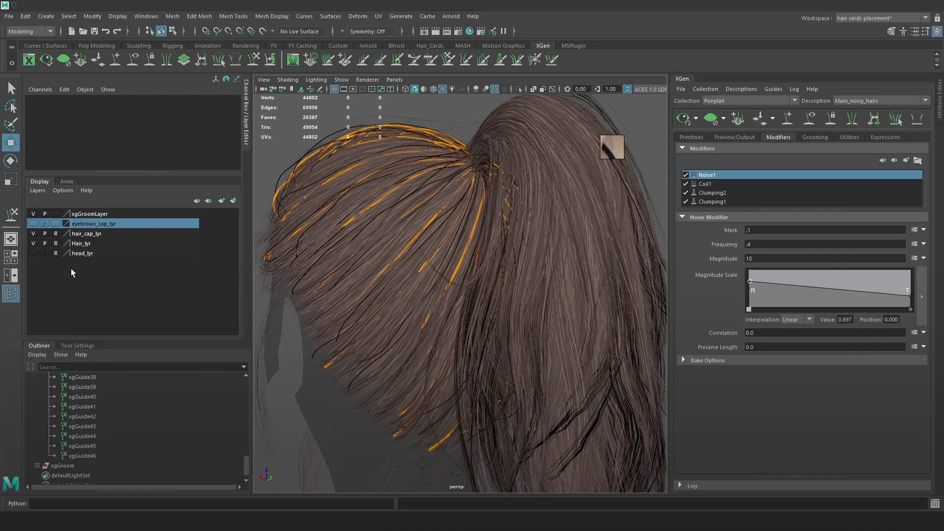
Delete xgGuide23 at the back of the head with Hair_lyr temporarily hidden, and refresh the XGen preview.
left_click(34, 244)
left_click_drag(457, 275, 396, 335, "alt")
left_click(400, 333)
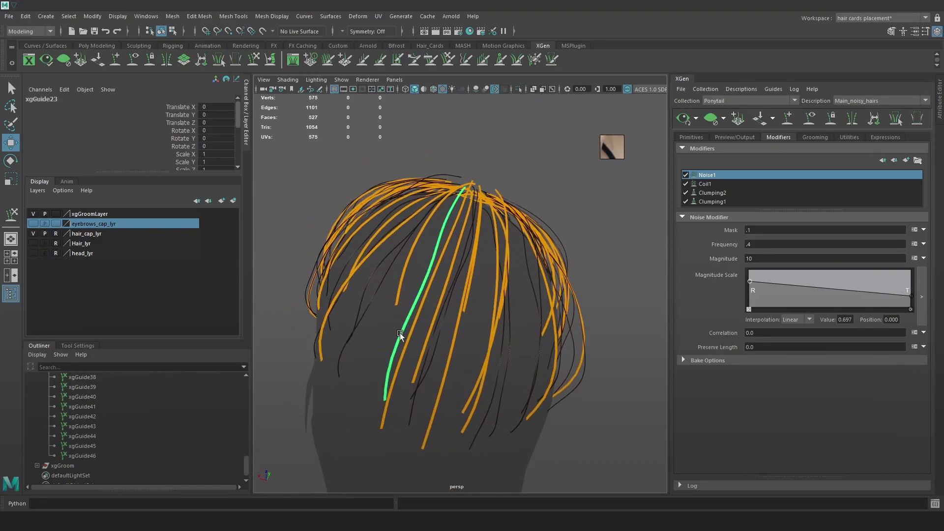
key("Delete")
left_click_drag(481, 344, 523, 378, "alt")
left_click(686, 118)
left_click_drag(547, 237, 499, 246, "alt")
left_click(34, 244)
left_click_drag(511, 298, 574, 238, "alt")
left_click_drag(572, 324, 604, 326, "alt")
Toggle the Coil1, Clumping2 and Clumping1 modifiers off and on to compare their effect on the hairs.
left_click(686, 183)
left_click(685, 193)
left_click(687, 201)
left_click(687, 201)
left_click(686, 193)
left_click(686, 184)
mouse_move(550, 249)
left_mouse_down("alt")
mouse_move(553, 234)
mouse_move(547, 246)
left_mouse_up("alt")
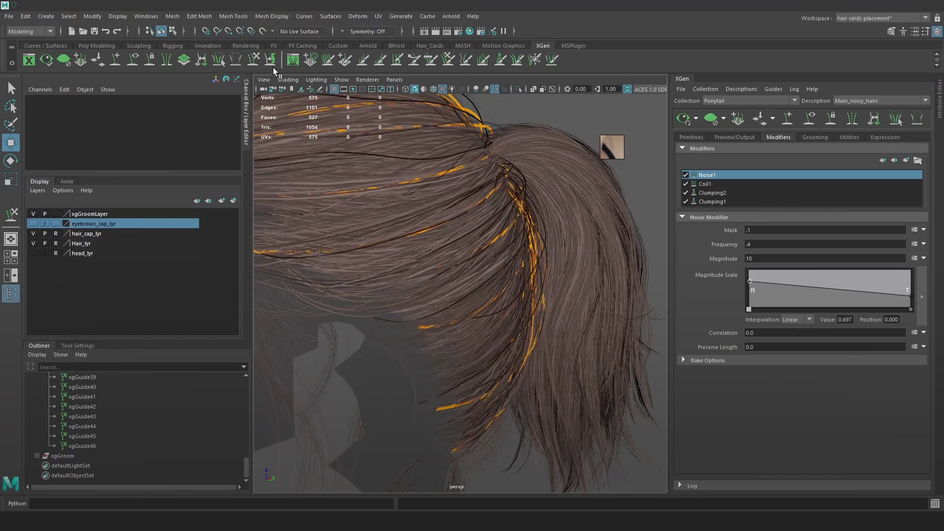
Sculpt the guides around the ponytail base, sides and crown to follow the hair surface, refreshing the XGen preview.
left_click(254, 60)
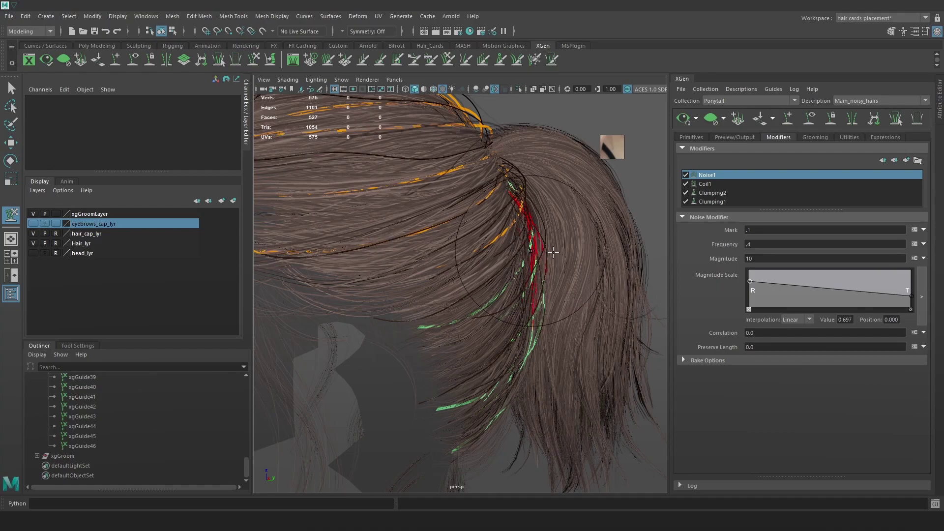
mouse_move(538, 255)
left_mouse_down("alt")
mouse_move(524, 256)
mouse_move(531, 248)
mouse_move(539, 265)
mouse_move(519, 263)
mouse_move(539, 295)
left_mouse_up("alt")
left_click(684, 119)
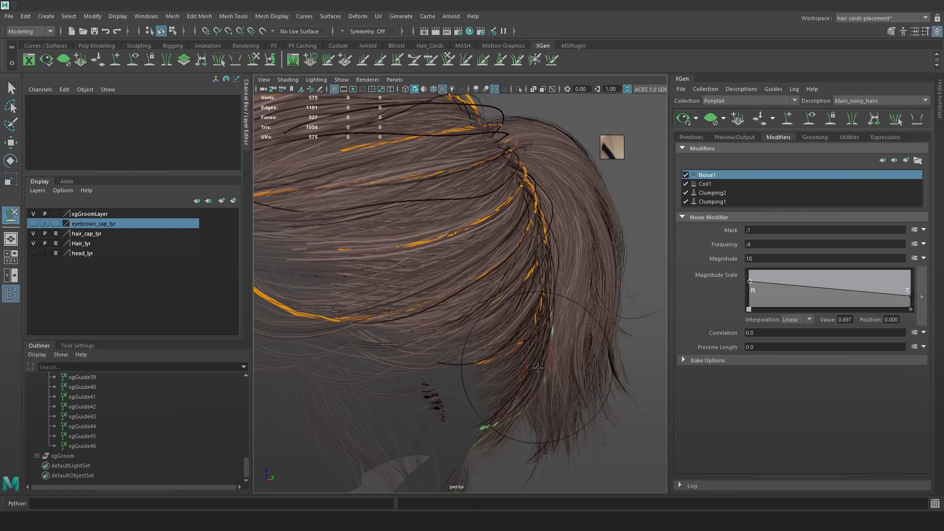
mouse_move(553, 311)
left_mouse_down("alt")
mouse_move(498, 310)
mouse_move(547, 308)
mouse_move(565, 237)
left_mouse_up("alt")
left_click_drag(506, 256, 491, 193, "alt")
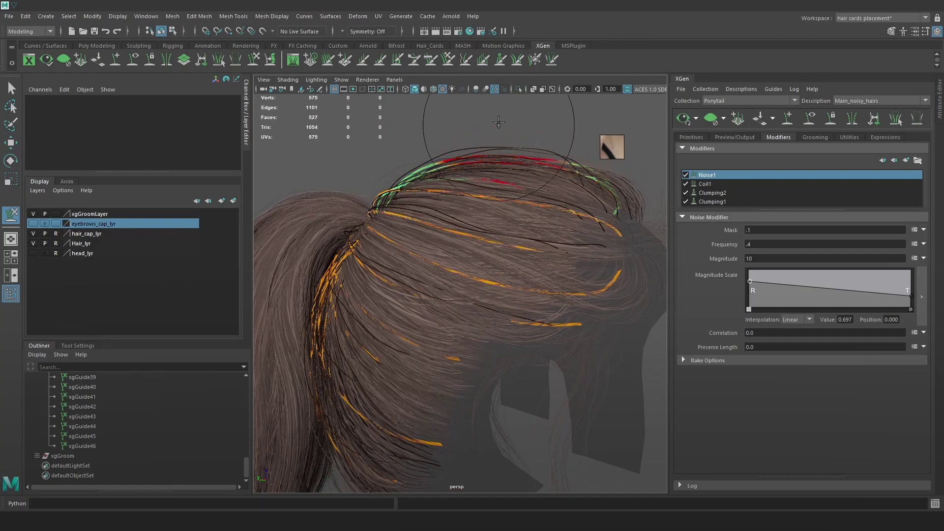
key("w")
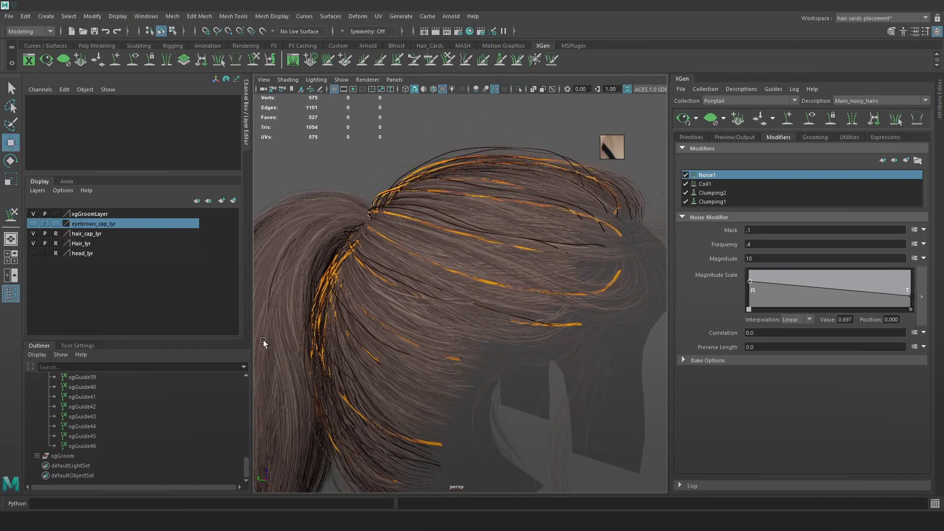
Select every guide of the Main_noisy_hairs description and hide them to view the resulting hairs.
left_click(82, 446)
scroll(116, 432, "up", 5)
double_click(81, 417, "shift")
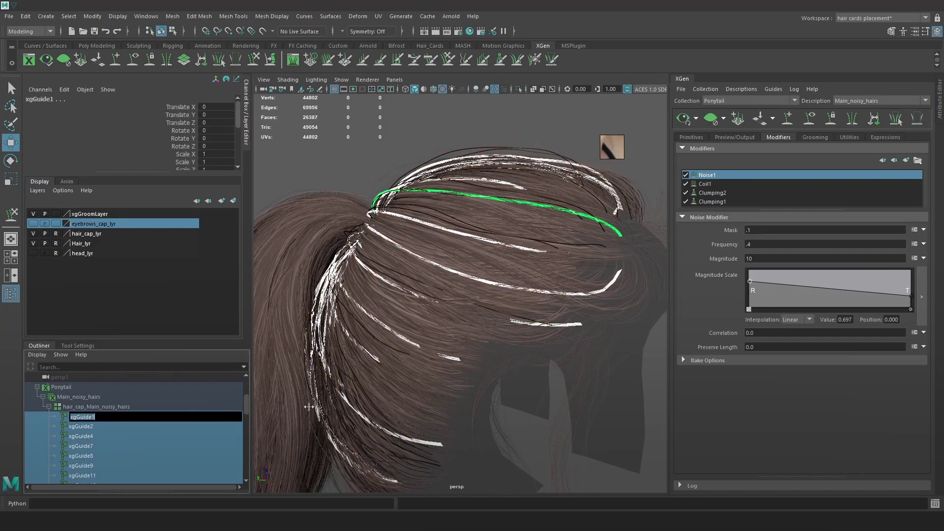
left_click(117, 428)
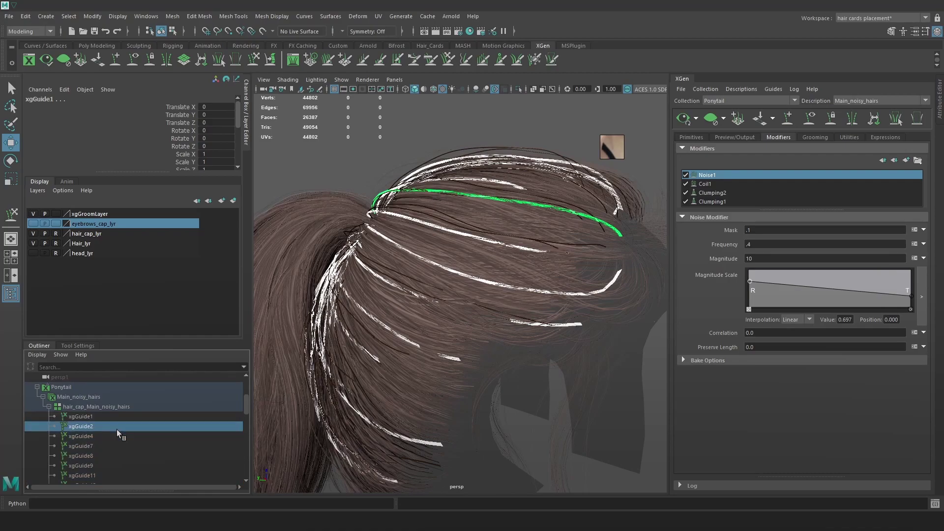
left_click(116, 415)
scroll(123, 423, "down", 10)
left_click(103, 443, "shift")
key("ctrl+h")
mouse_move(496, 252)
left_mouse_down("alt")
mouse_move(367, 291)
mouse_move(252, 278)
mouse_move(463, 278)
mouse_move(392, 294)
mouse_move(360, 289)
mouse_move(502, 276)
mouse_move(433, 269)
mouse_move(482, 260)
left_mouse_up("alt")
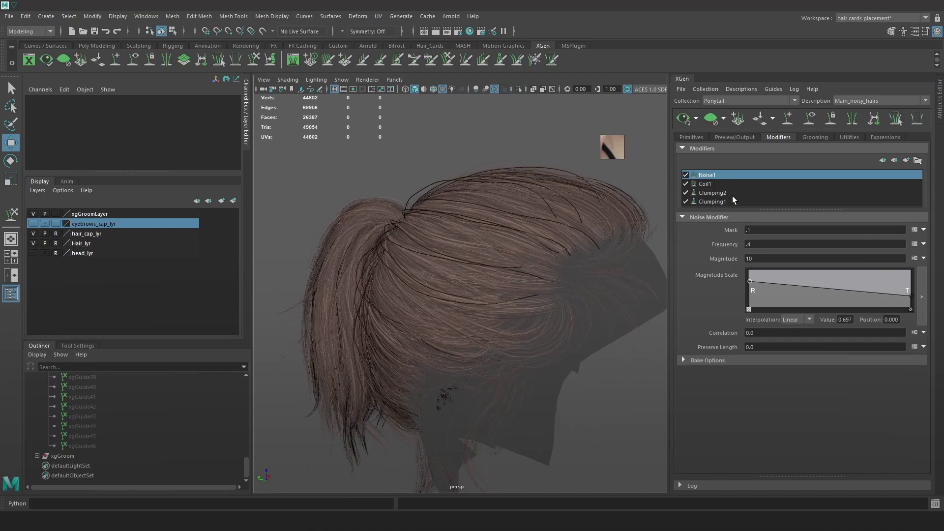
Output the Main_noisy_hairs description as a MEL file to the XGen_Generation/Created_Curves folder.
left_click(750, 135)
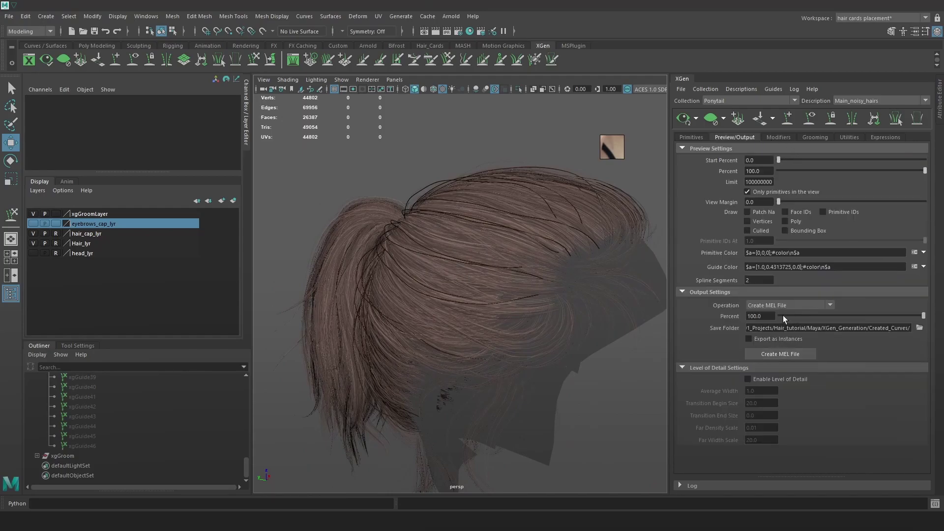
left_click(785, 355)
Switch to File Explorer and locate Main_noisy_hairs.mel in the Hair_tutorial project's Maya/XGen_Generation/Created_Curves folder.
key("alt+Tab")
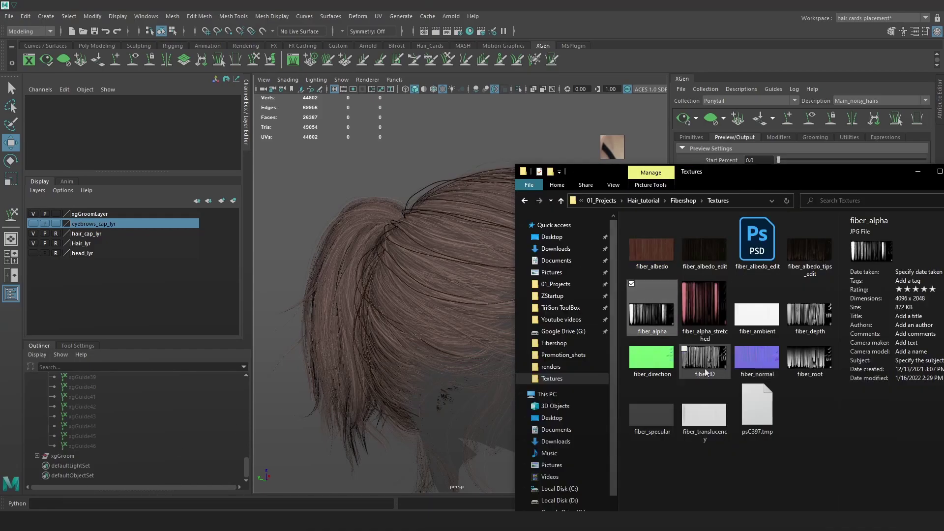
left_click(556, 285)
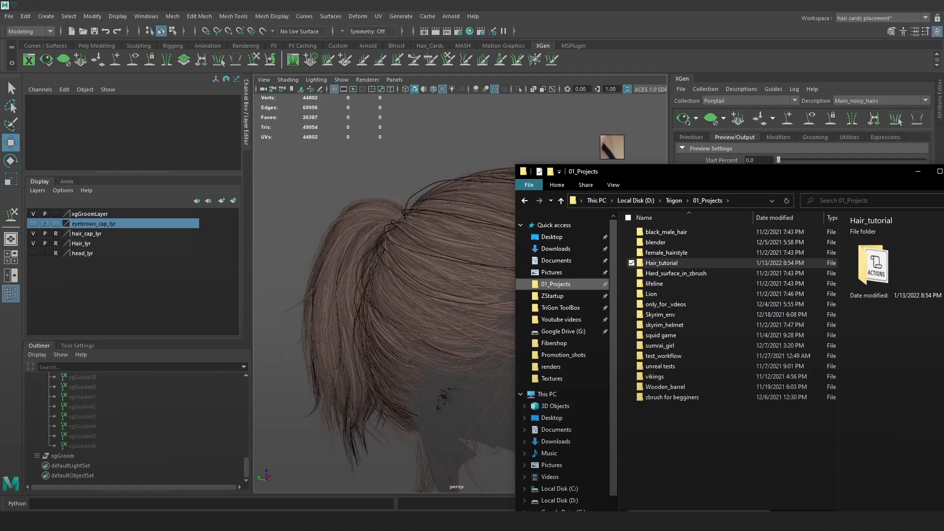
left_click(565, 344)
left_click(663, 255)
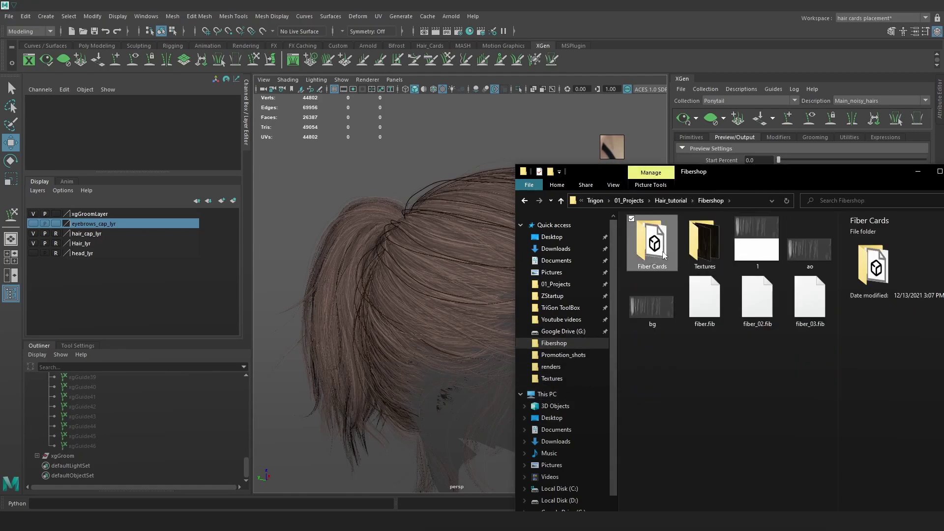
double_click(663, 256)
left_click(685, 202)
left_click(672, 201)
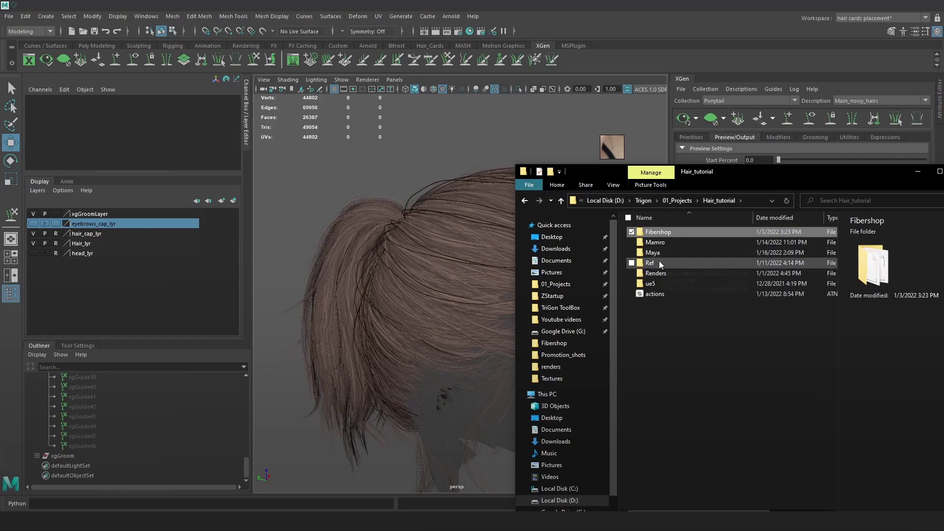
double_click(668, 253)
double_click(671, 252)
double_click(672, 241)
left_click(686, 234)
Switch to the hair cards Maya scene, delete the previously imported noisy hair curves, and show the full scene shaded.
left_click(157, 522)
left_click(258, 481)
left_click(158, 521)
left_click(54, 480)
key("Delete")
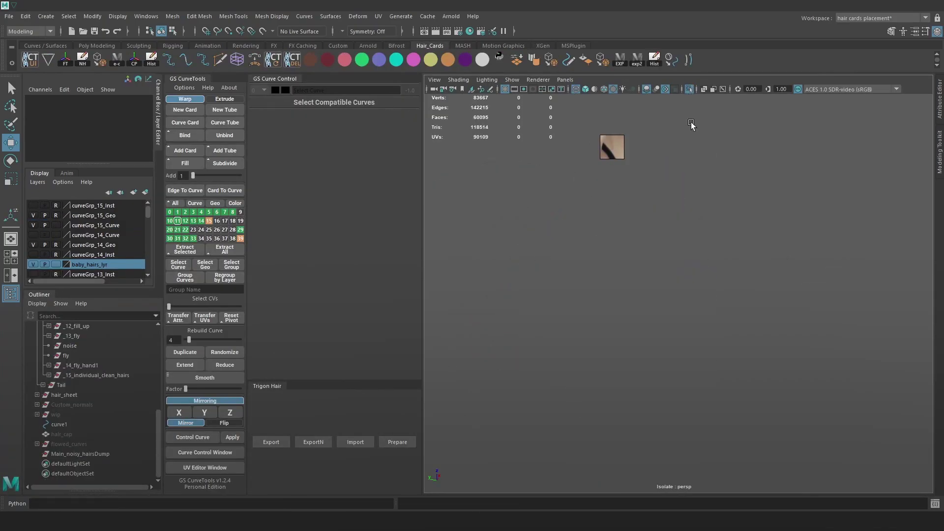
left_click(690, 90)
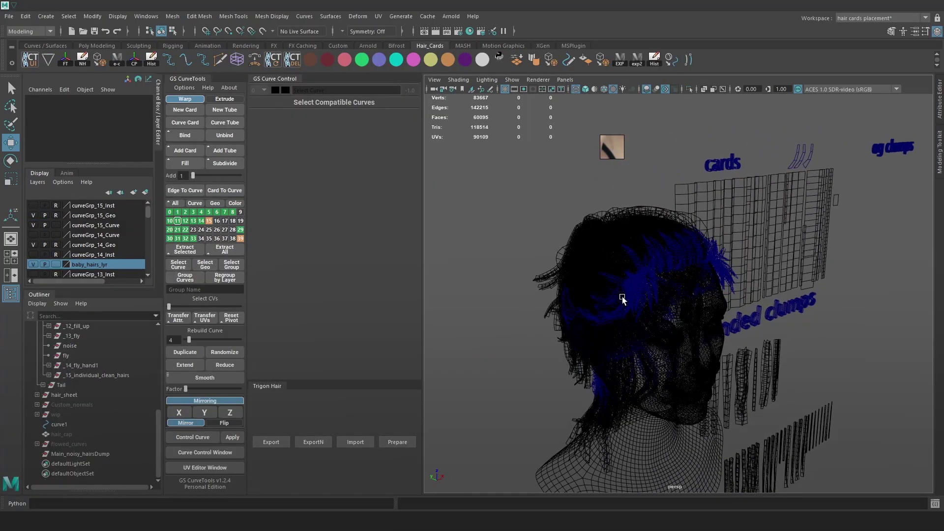
key("5")
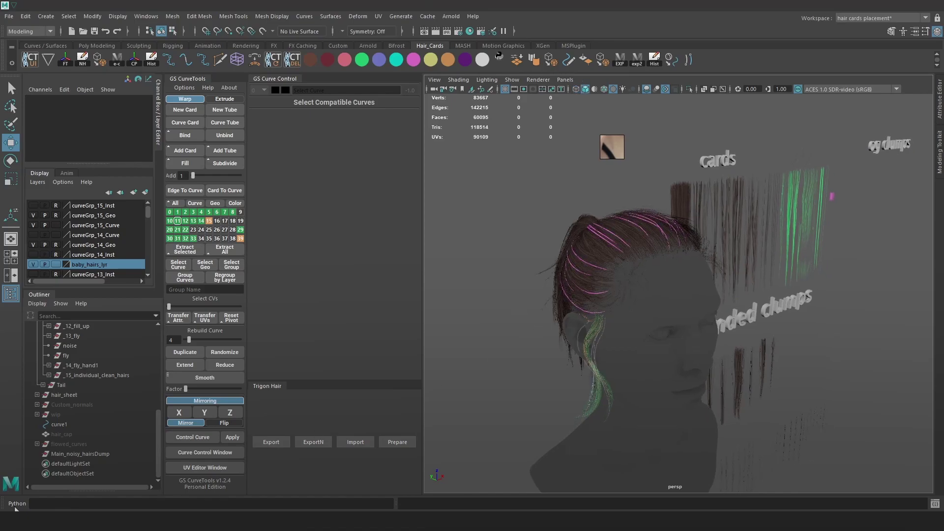
Import the curves from Main_noisy_hairs.mel into the hair cards scene.
left_click(170, 522)
left_click_drag(687, 234, 457, 234)
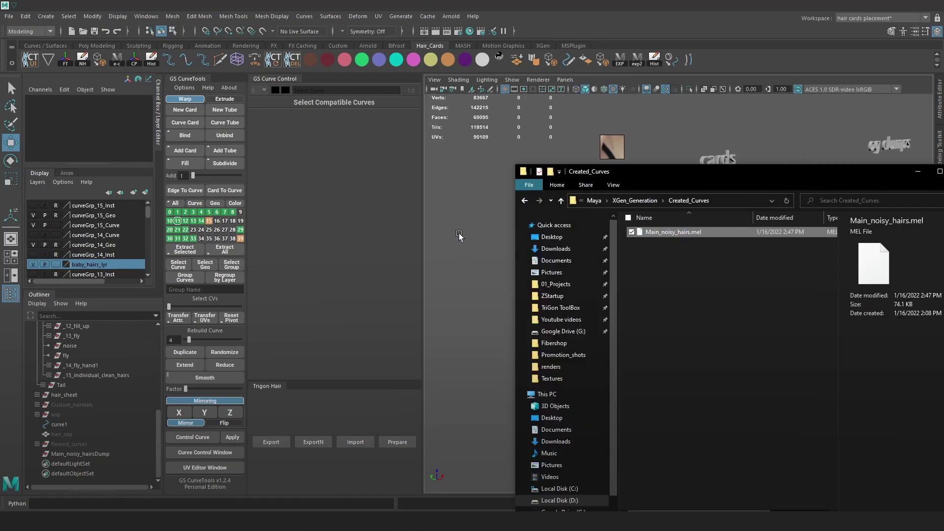
scroll(82, 463, "down", 1)
Isolate the Main_noisy_hairsDump1 curve group in the viewport.
left_click(86, 452)
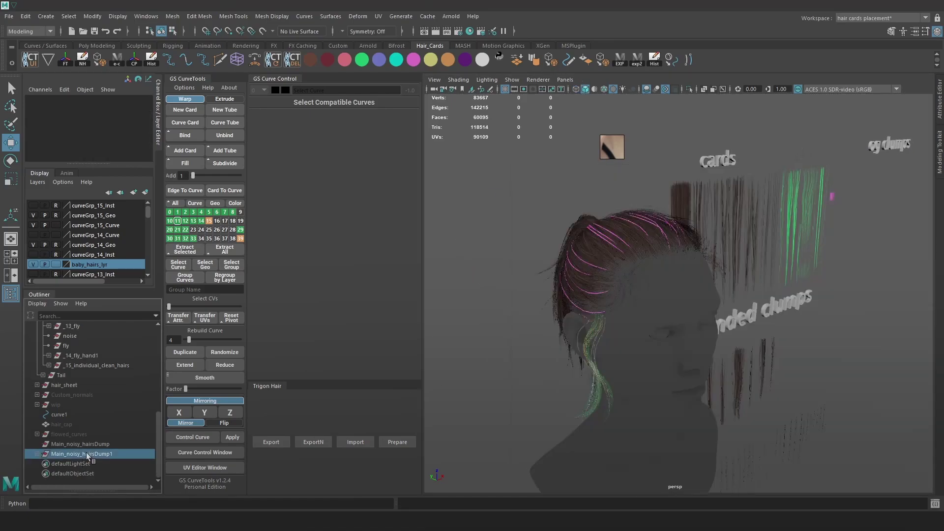
left_click_drag(582, 303, 694, 319, "alt")
right_click_drag(694, 320, 767, 340, "alt")
left_click_drag(767, 340, 687, 101, "alt")
left_click(690, 89)
left_click_drag(689, 179, 712, 332, "alt")
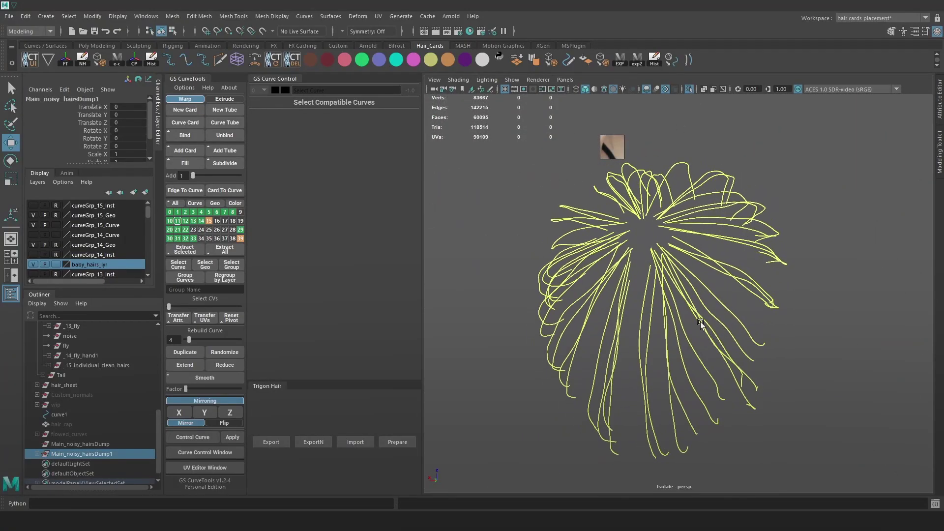
Delete overlapping and unwanted individual curves around the isolated Main_noisy_hairsDump1 set.
left_click(702, 321)
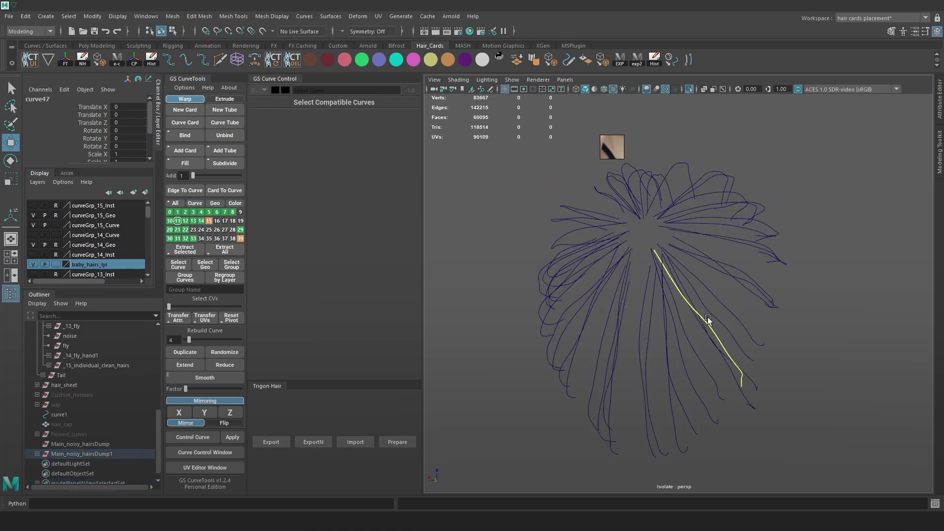
left_click(622, 347)
left_click(617, 366)
left_click(619, 364)
left_click_drag(619, 364, 654, 366, "alt")
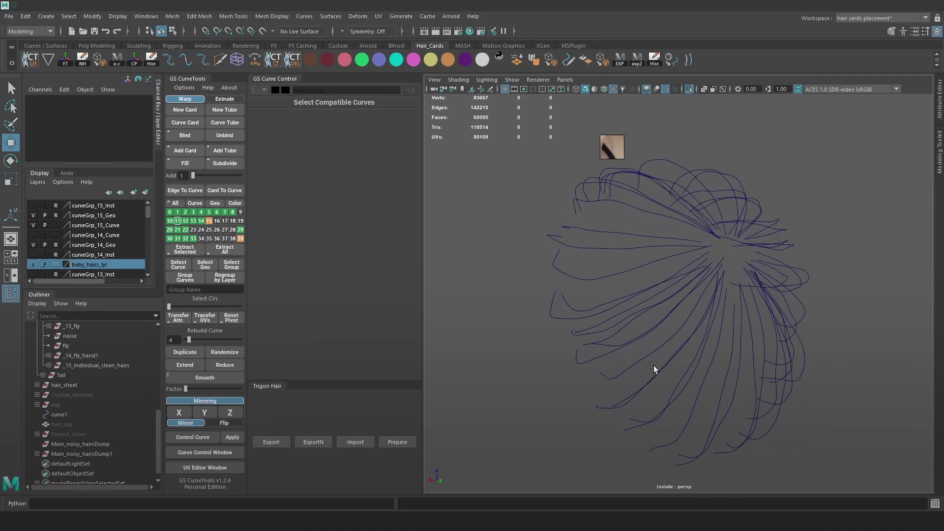
left_click(612, 325)
left_click(613, 328)
left_click_drag(708, 265, 666, 278, "alt")
left_click(611, 185)
left_click_drag(612, 186, 753, 218, "alt")
left_click(849, 167)
left_click_drag(849, 168, 855, 287, "alt")
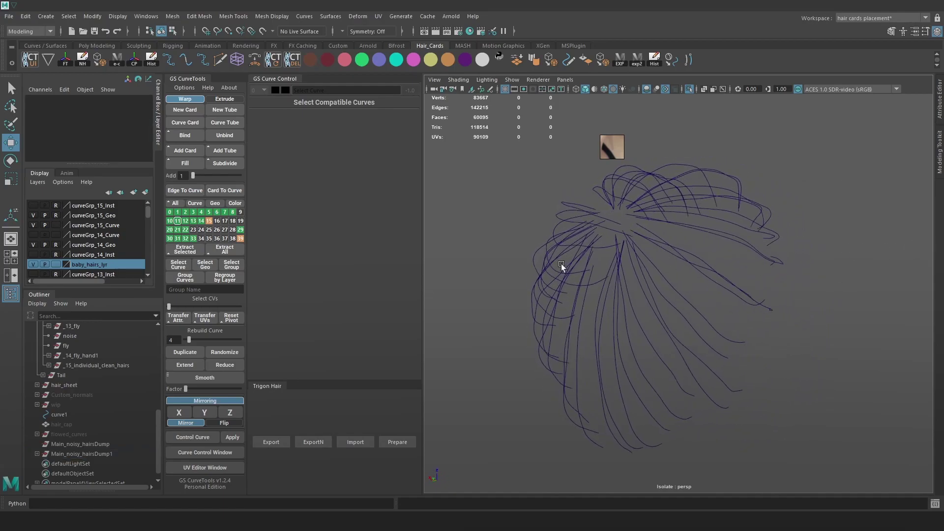
left_click(622, 247)
left_click_drag(595, 341, 616, 374, "alt")
left_click(604, 314)
left_click(603, 314)
left_click_drag(599, 303, 664, 365, "alt")
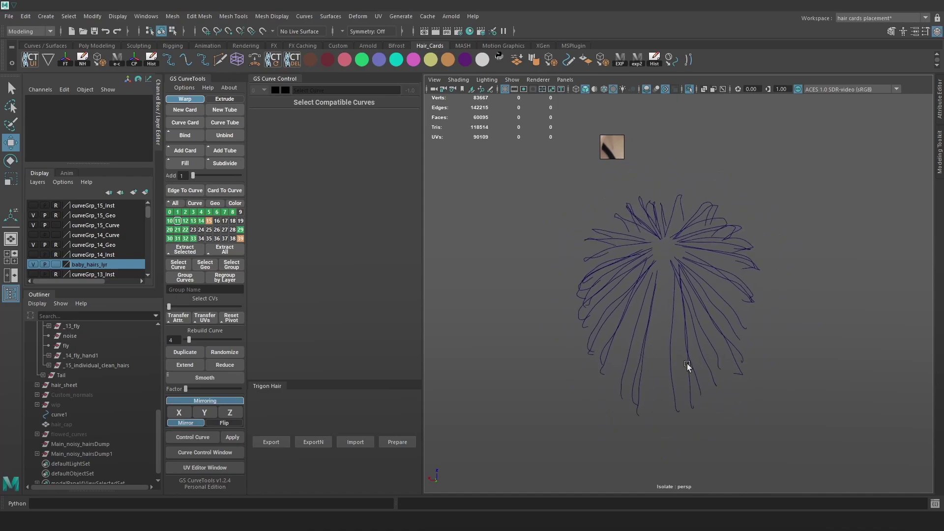
left_click(637, 364)
left_click(637, 365)
left_click(681, 354)
left_click(680, 356)
left_click_drag(680, 355, 663, 320, "alt")
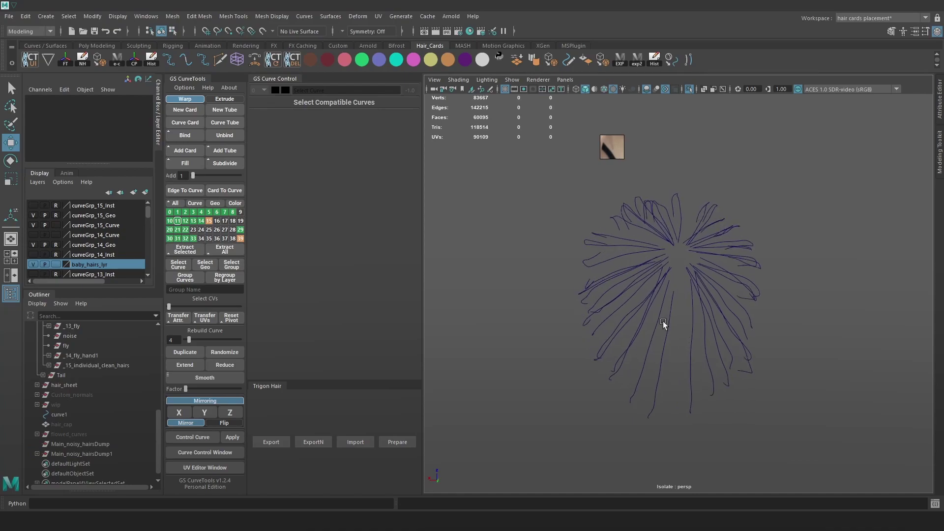
left_click(618, 362)
left_click(621, 362)
left_click_drag(643, 359, 707, 350, "alt")
left_click(723, 343)
left_click(722, 342)
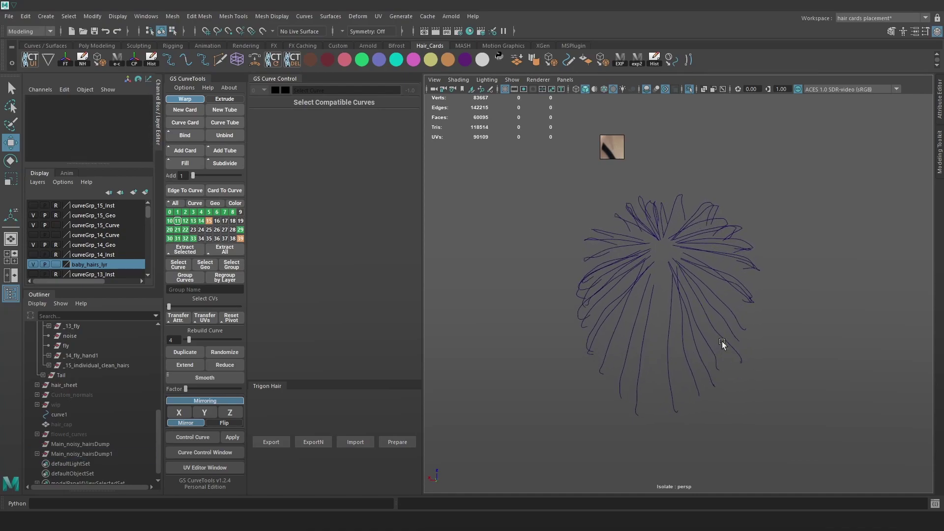
left_click_drag(648, 280, 659, 295, "alt")
Convert all remaining imported curves into GS CurveTools warp cards and exit the isolated view.
left_click_drag(822, 417, 582, 223)
scroll(582, 223, "up", 1)
left_click_drag(635, 257, 629, 241, "alt")
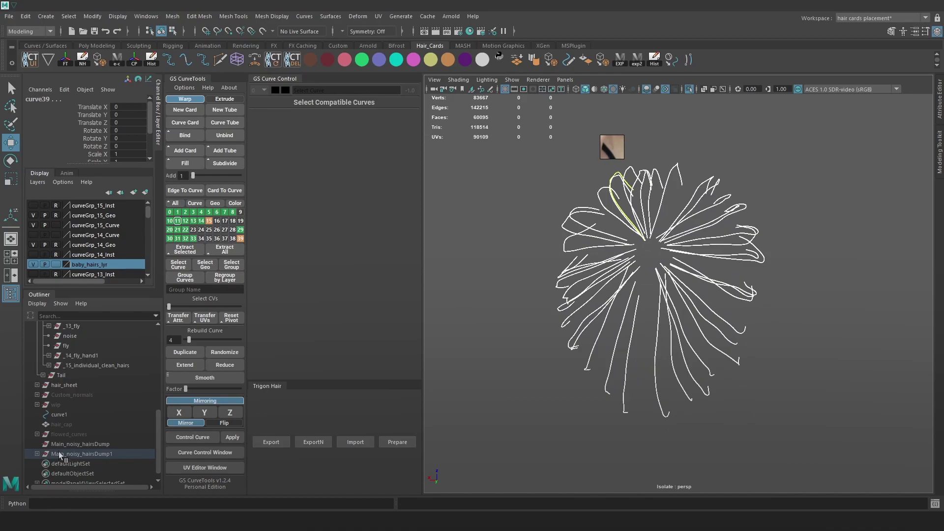
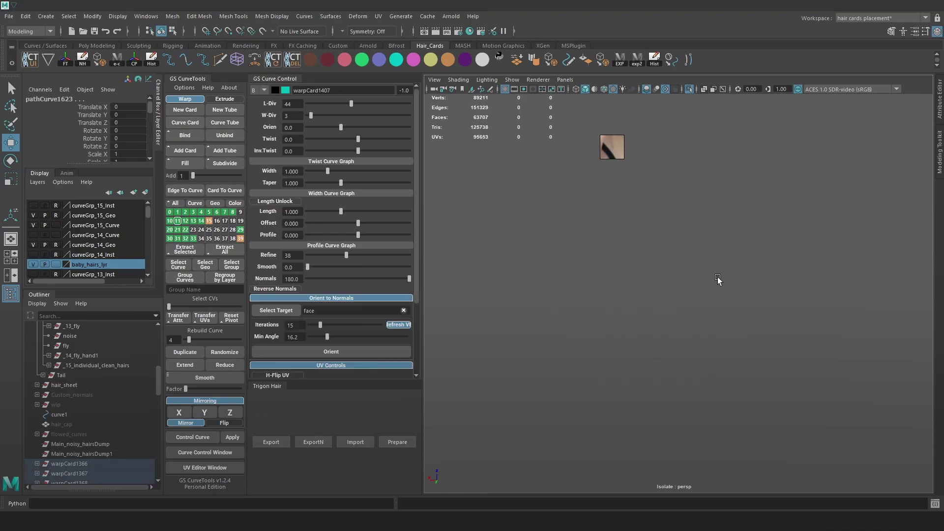
left_click(689, 90)
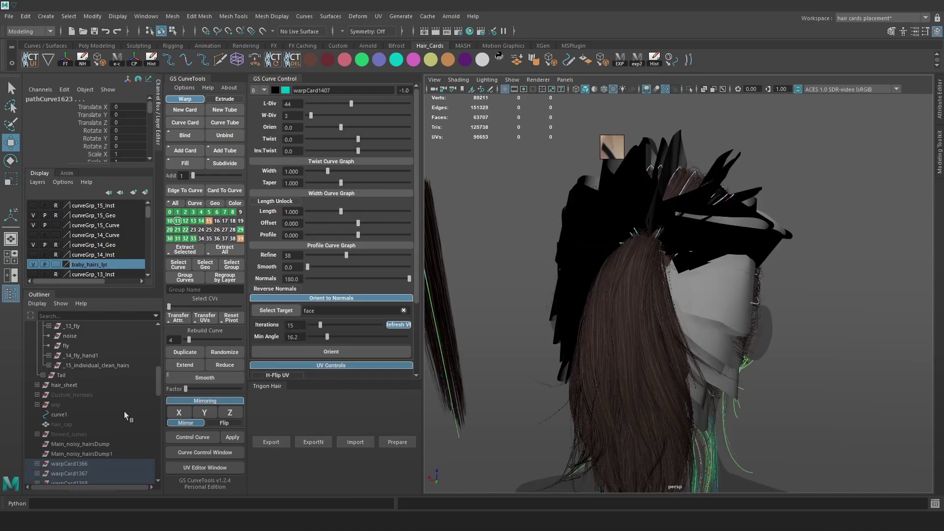
scroll(79, 458, "down", 5)
scroll(91, 445, "up", 2)
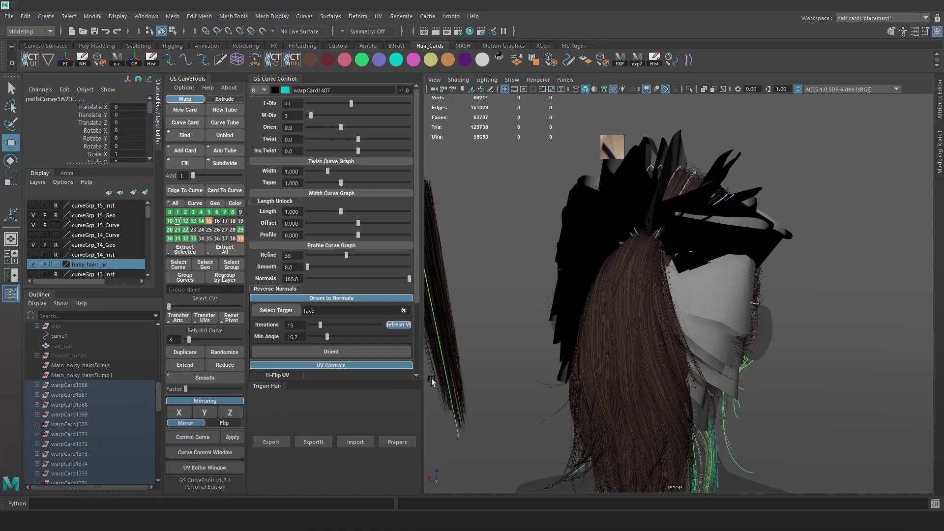
key("Down")
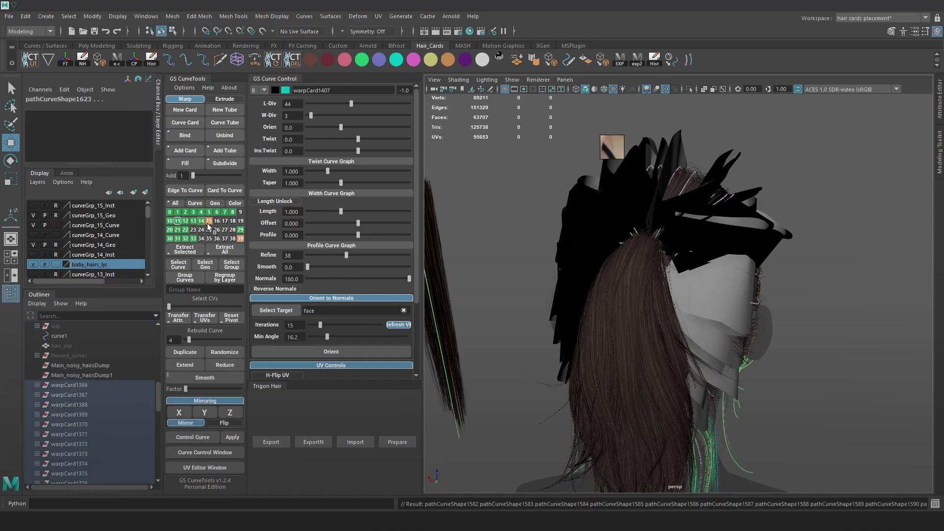
left_click(217, 205)
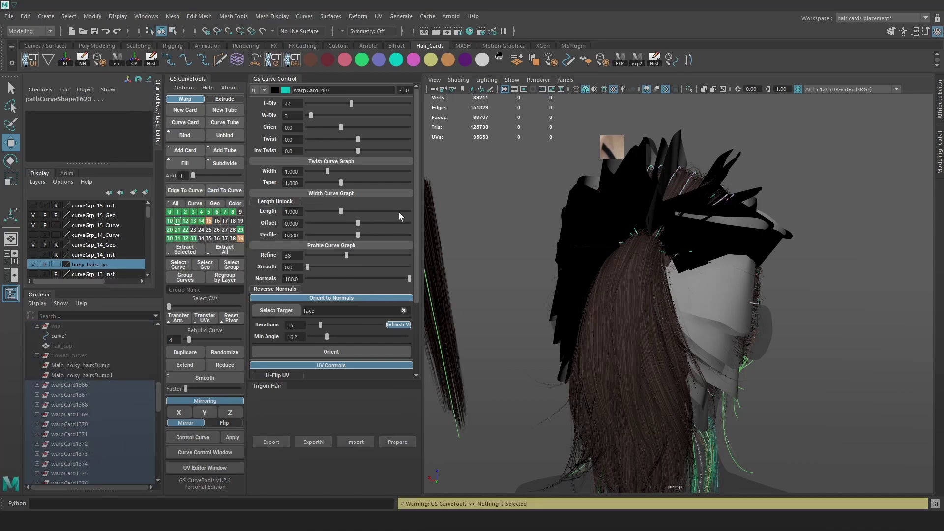
scroll(570, 278, "down", 2)
key("Down")
Group all the new warp cards together and expand the group in the outliner.
key("Up")
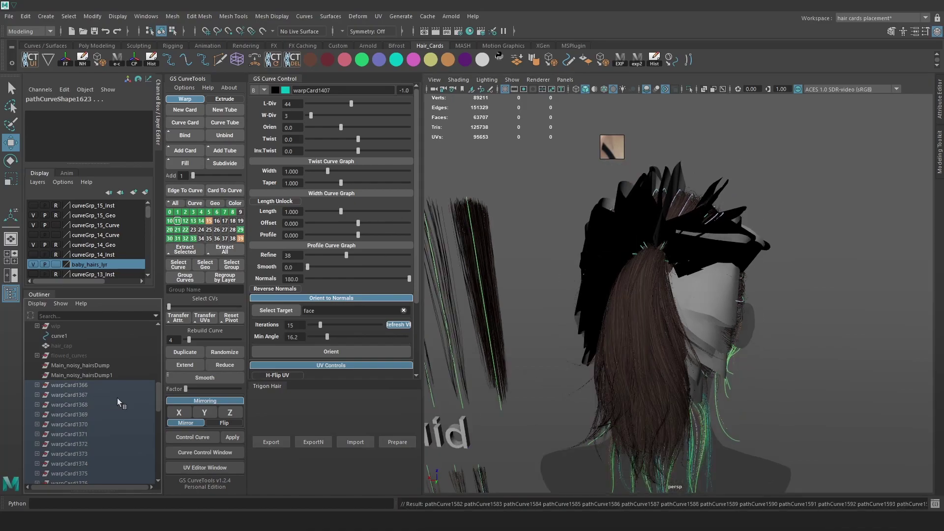
key("Up")
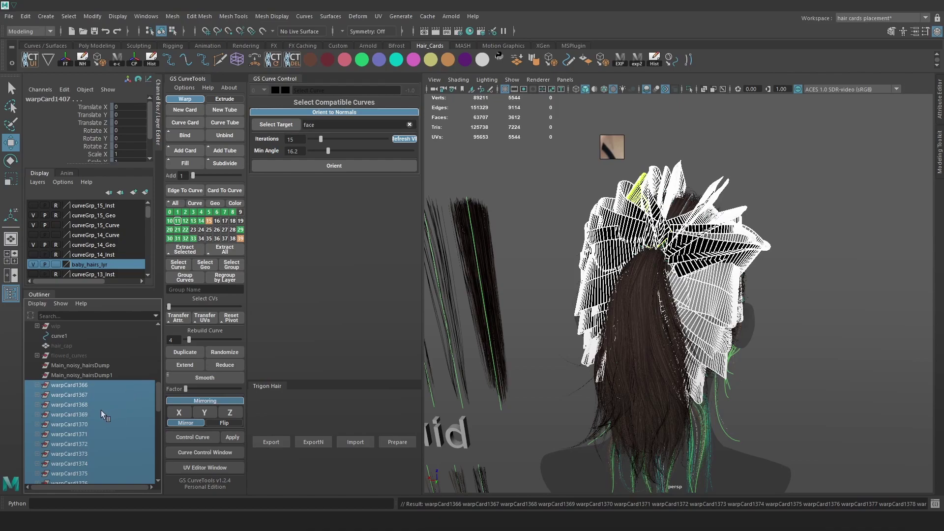
key("ctrl+g")
left_click(37, 454)
Assign the curves of warpCard1366 through warpCard1407 to GS CurveTools curve group 16.
double_click(76, 464)
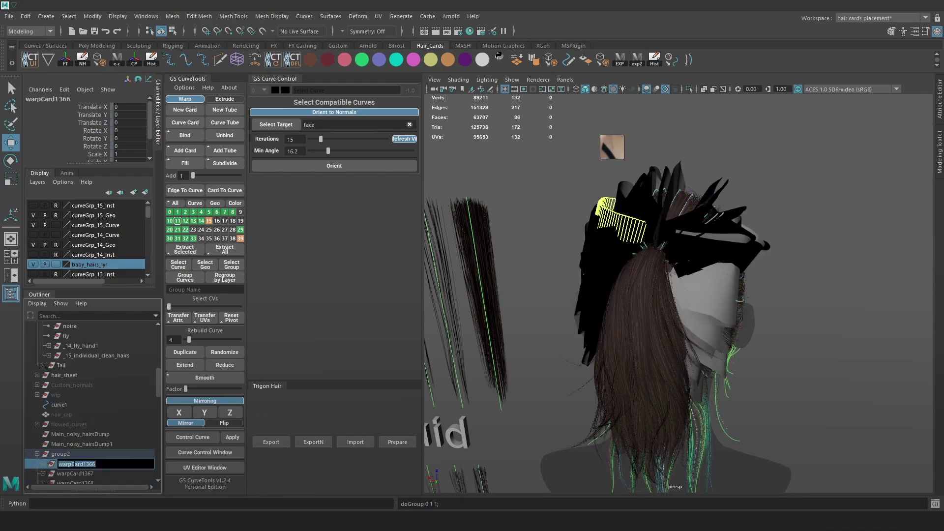
left_click_drag(158, 383, 156, 405)
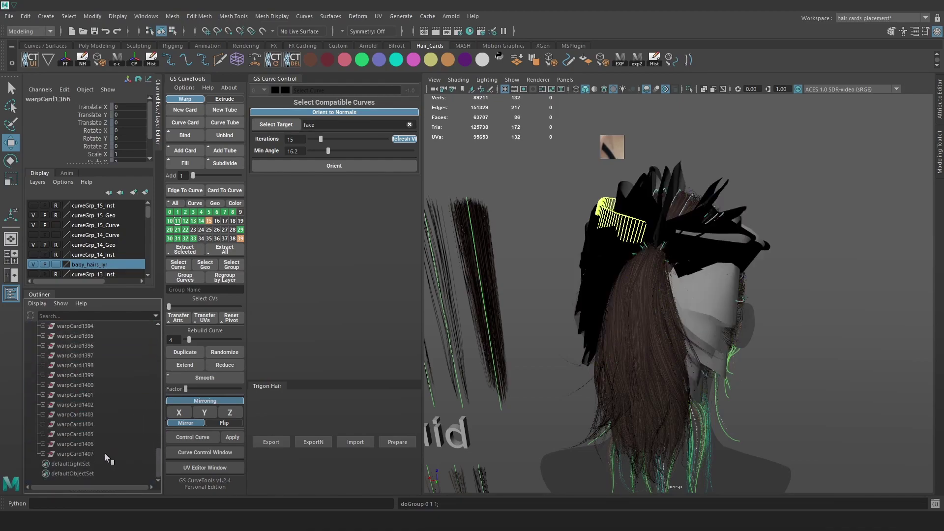
left_click(107, 454, "shift")
left_click_drag(616, 331, 692, 317, "alt")
key("Down")
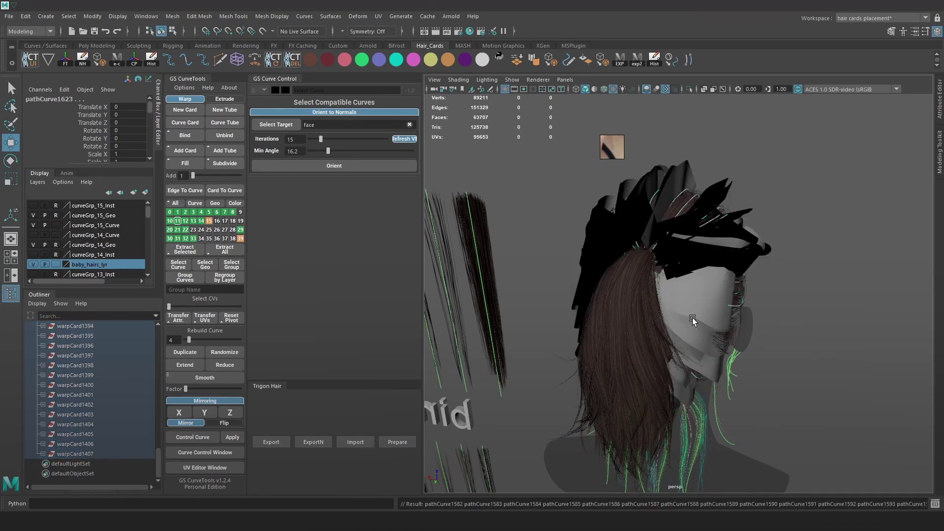
left_click(217, 221)
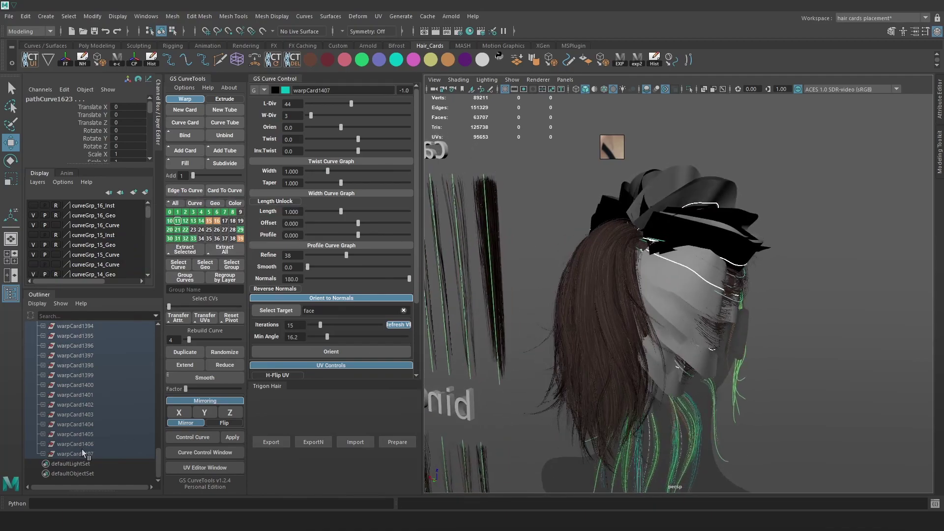
Rename the new warp card group as noisy_individuals.
scroll(83, 448, "up", 10)
left_click(70, 435)
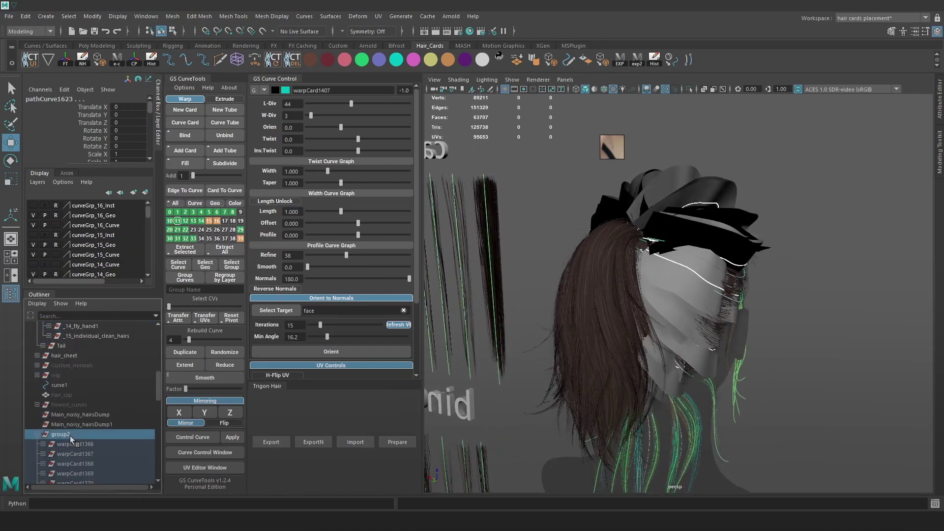
double_click(79, 435)
type("noisy_indi")
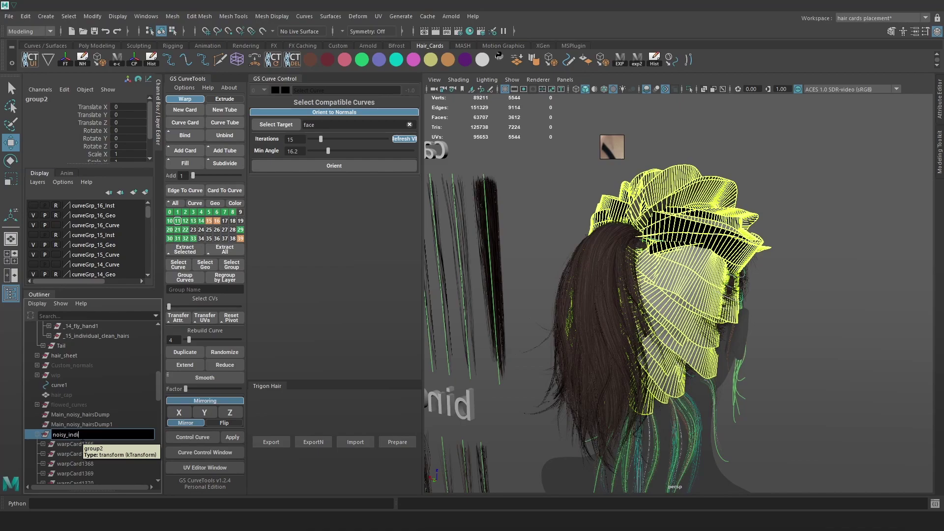
type("viduals")
key("Return")
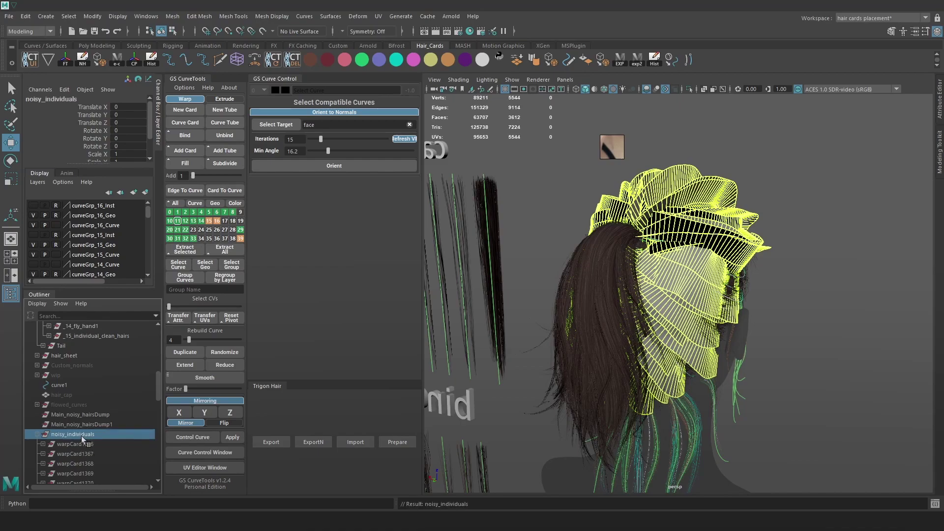
Isolate the noisy_individuals cards in wireframe and select all of their path curves.
left_click(690, 89)
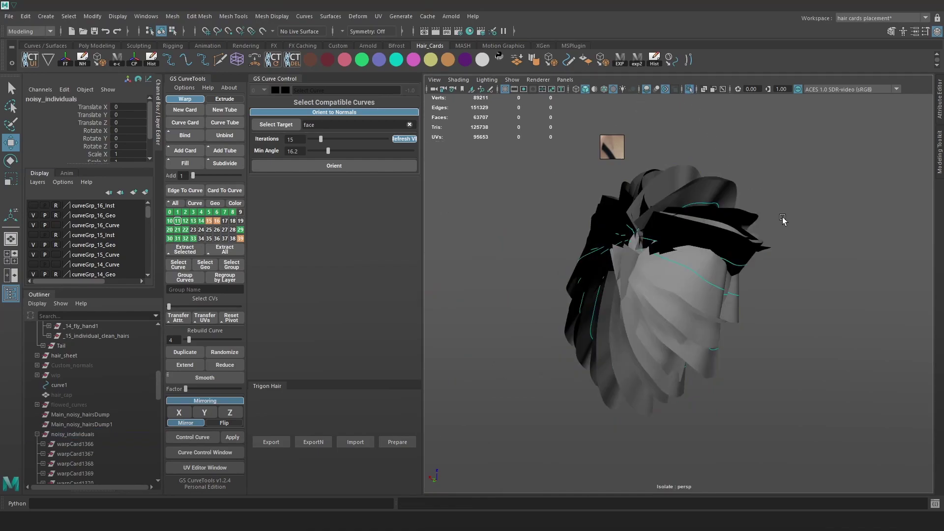
left_click_drag(487, 318, 569, 262, "alt")
key("4")
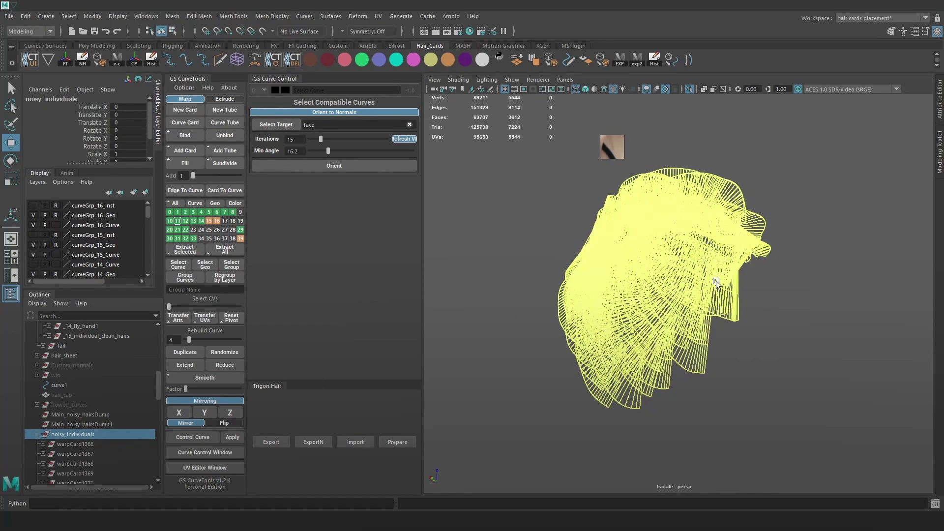
left_click(777, 338)
left_click_drag(728, 345, 771, 340, "alt")
left_click_drag(808, 410, 549, 157)
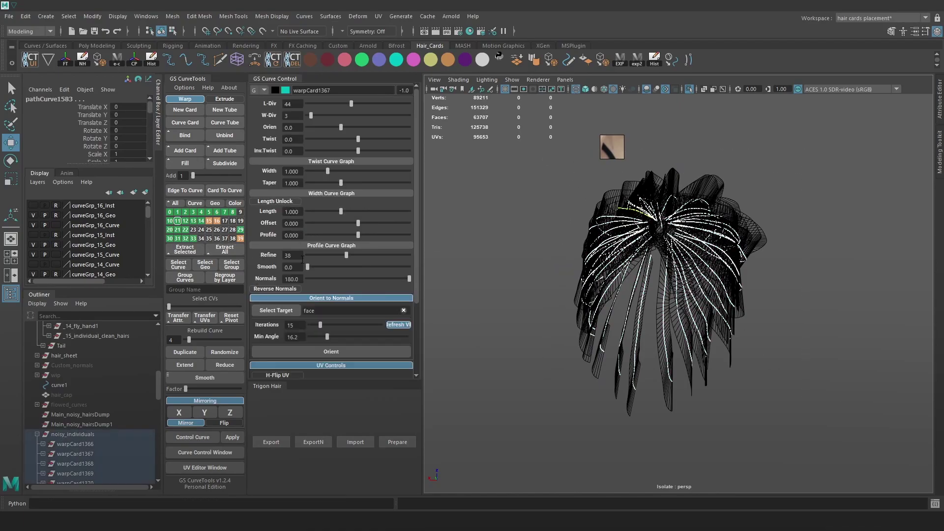
Set the width of the selected noisy_individuals cards to 0.4.
left_click(300, 171)
type("0.4")
key("Return")
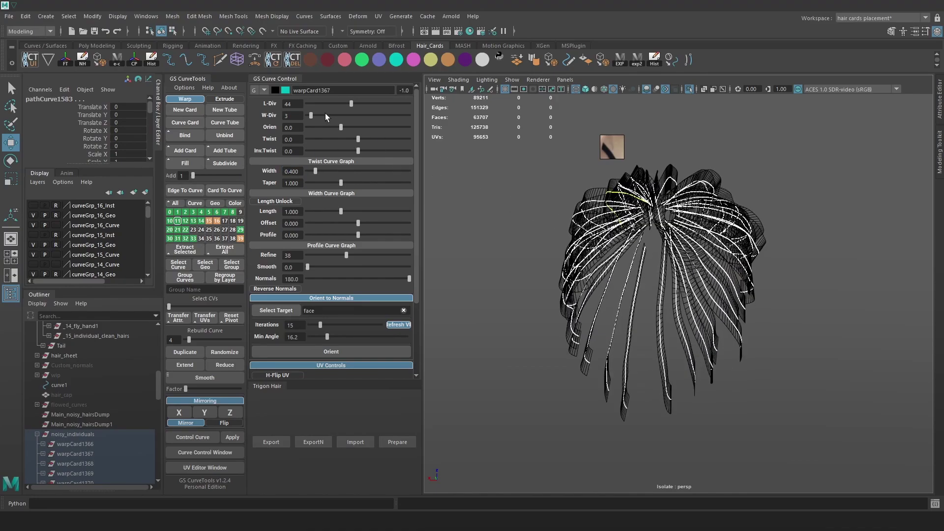
left_click_drag(638, 247, 590, 256, "alt")
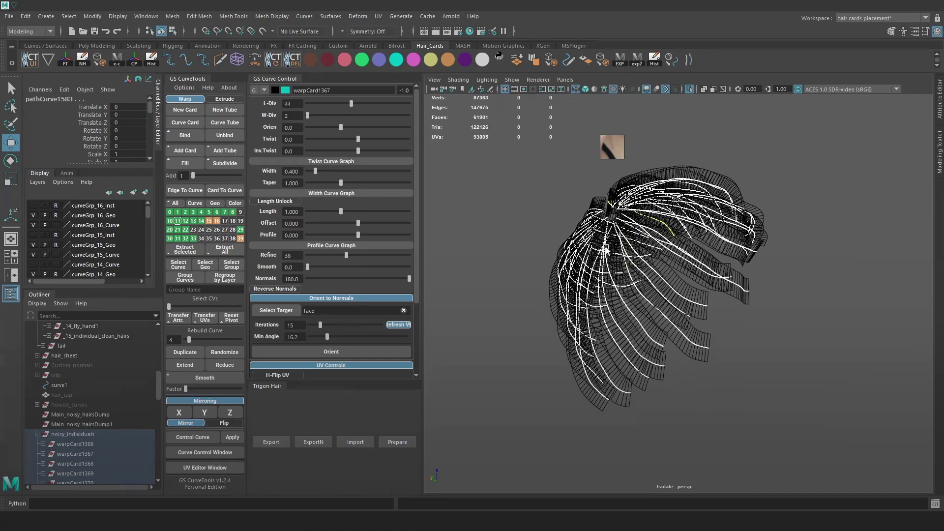
Reduce the selected noisy cards to 16 length divisions and 2 width divisions.
right_click_drag(590, 256, 668, 293, "alt")
left_click_drag(647, 267, 635, 274, "alt")
left_click_drag(340, 107, 326, 110)
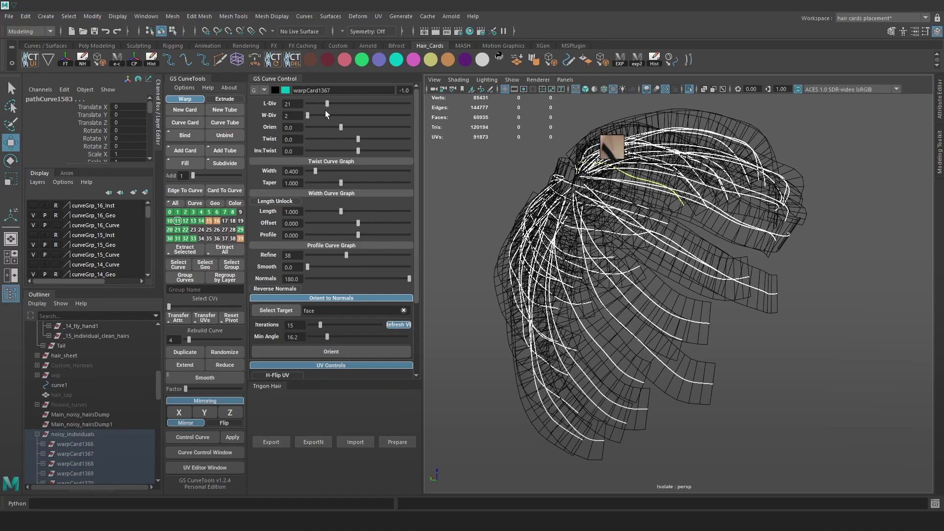
double_click(297, 104)
key("Return")
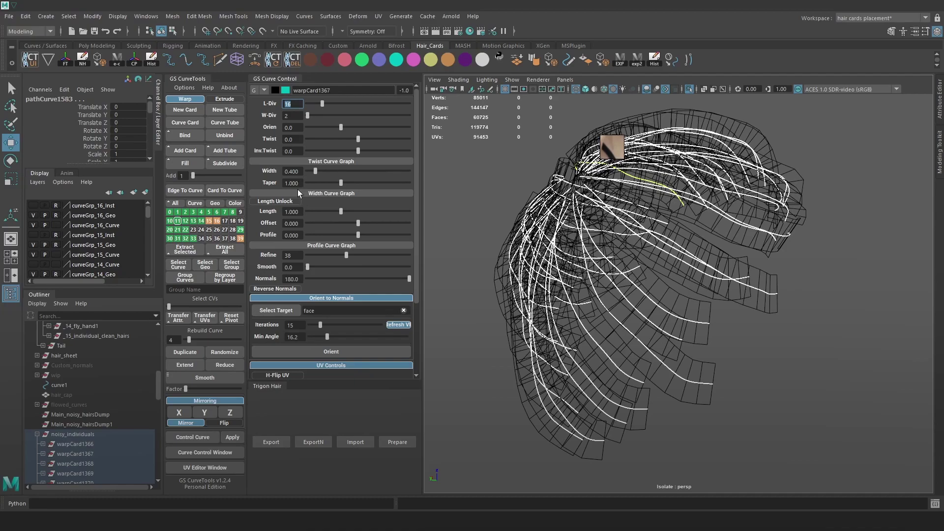
Thin the selected noisy cards to a width of 0.04 and clear the selection.
left_click(290, 171)
type("0")
key("Return")
right_click_drag(787, 379, 763, 344, "alt")
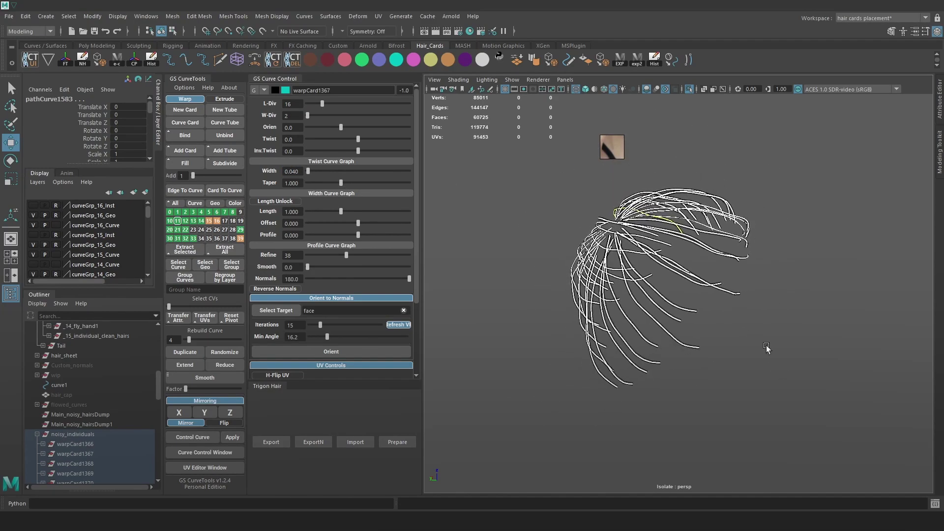
left_click(763, 344)
double_click(77, 436)
left_click_drag(610, 276, 635, 300, "alt")
right_click_drag(635, 300, 727, 339, "alt")
left_click_drag(727, 340, 691, 295, "alt")
left_click(724, 348)
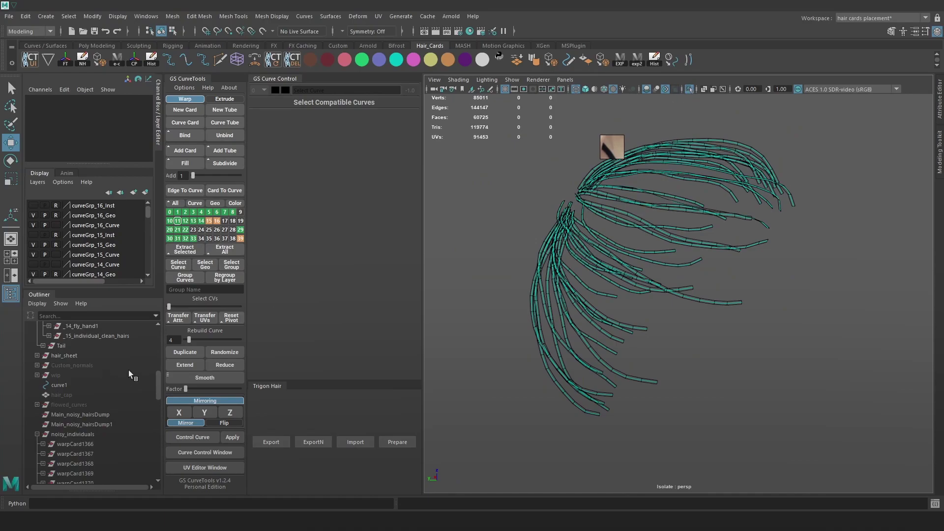
Leave isolation, move noisy_individuals directly below _15_individual_clean_hairs in the Hair hierarchy, and rename it _16_noisy_individuals.
left_click(689, 89)
left_click_drag(86, 433, 97, 342)
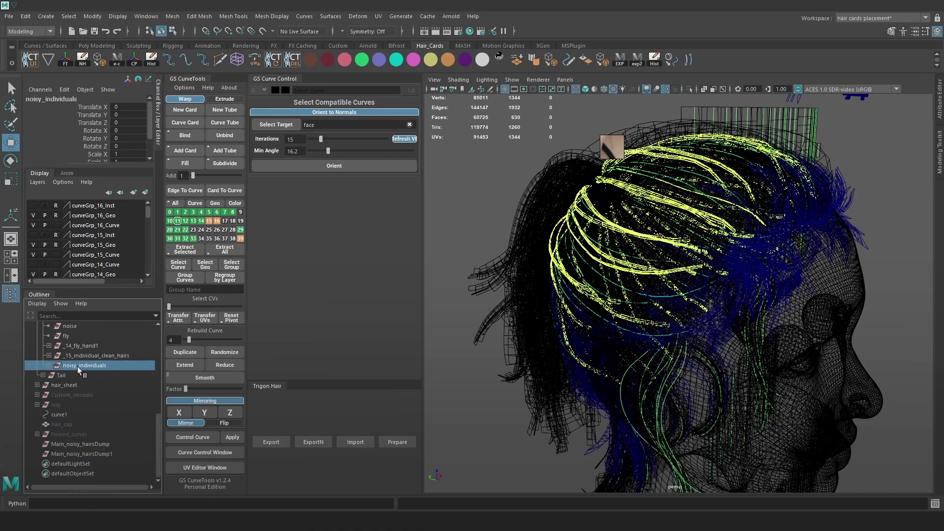
double_click(77, 366)
key("Home")
type("_16_")
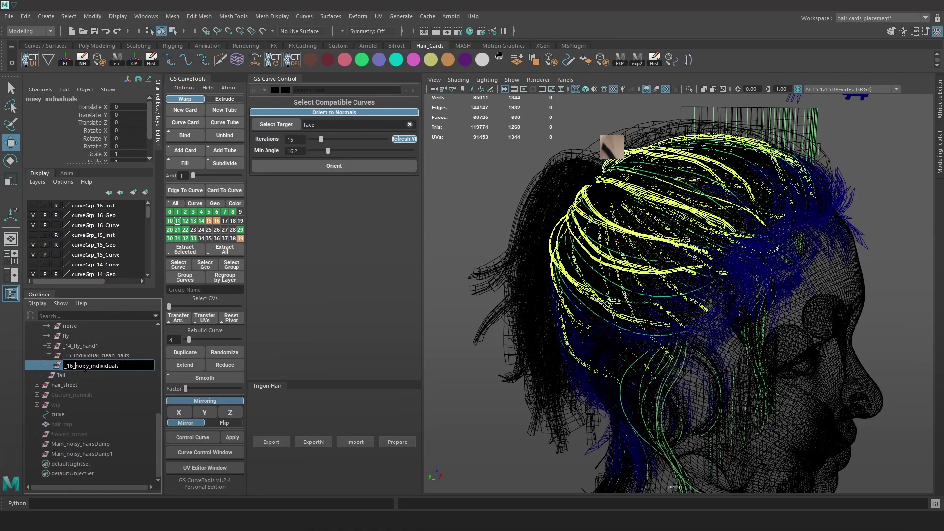
key("Return")
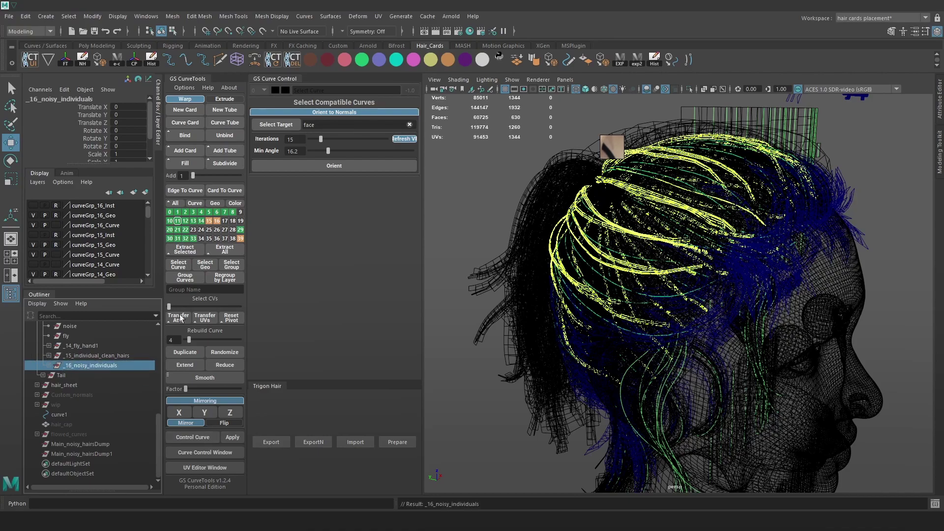
Isolate the _15_individual_clean_hairs and _16_noisy_individuals groups together and display them shaded.
double_click(106, 357, "shift")
left_click(691, 91)
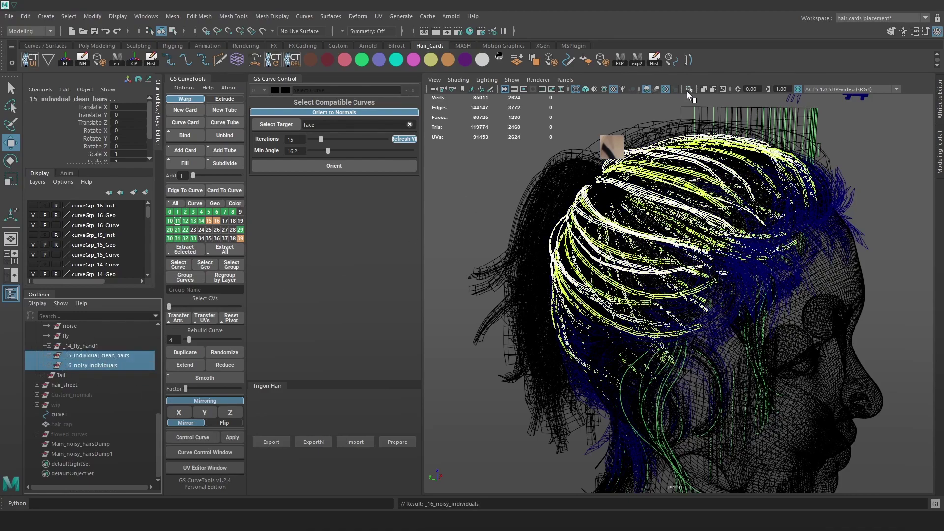
key("f")
left_click(822, 237)
scroll(809, 285, "up", 3)
left_click_drag(809, 285, 795, 290, "alt")
key("5")
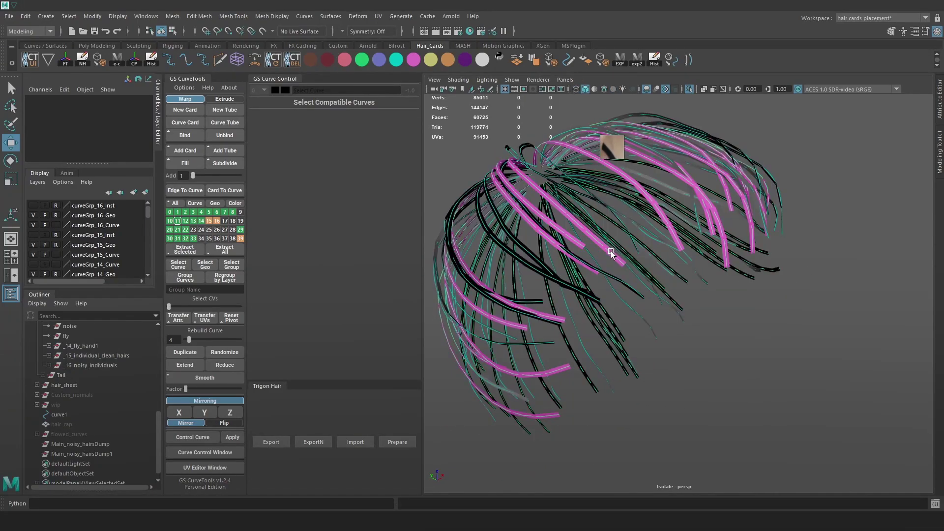
Duplicate the clean hair card warpCard1336 and move the copy about 8.6 units in negative X, clear of the hair.
left_click(624, 263)
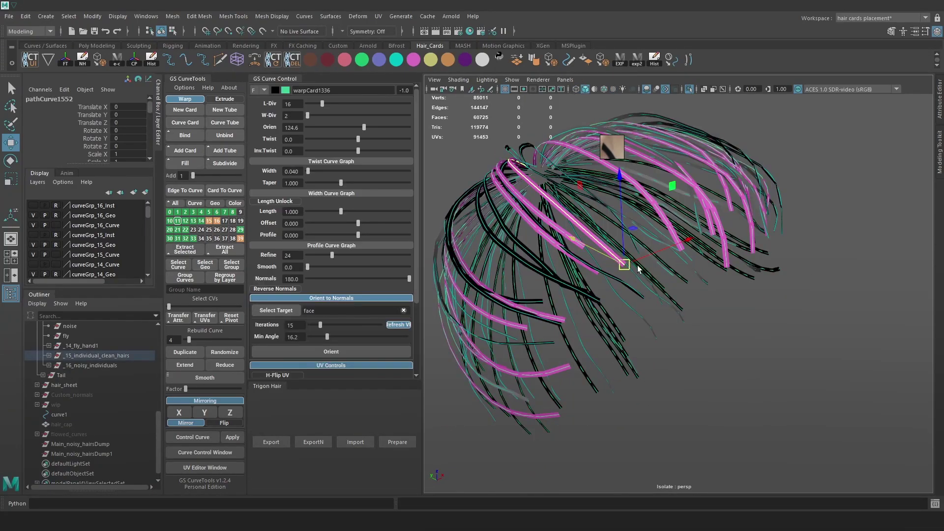
mouse_move(693, 296)
left_mouse_down("alt")
mouse_move(662, 265)
mouse_move(642, 274)
mouse_move(615, 258)
left_mouse_up("alt")
key("4")
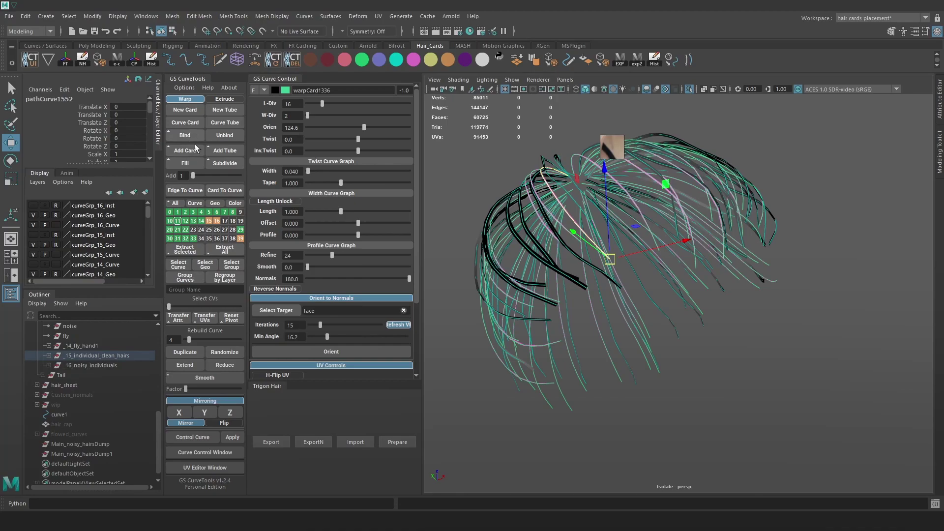
left_click(198, 352)
left_click_drag(689, 241, 536, 284)
middle_click_drag(536, 283, 584, 272, "alt")
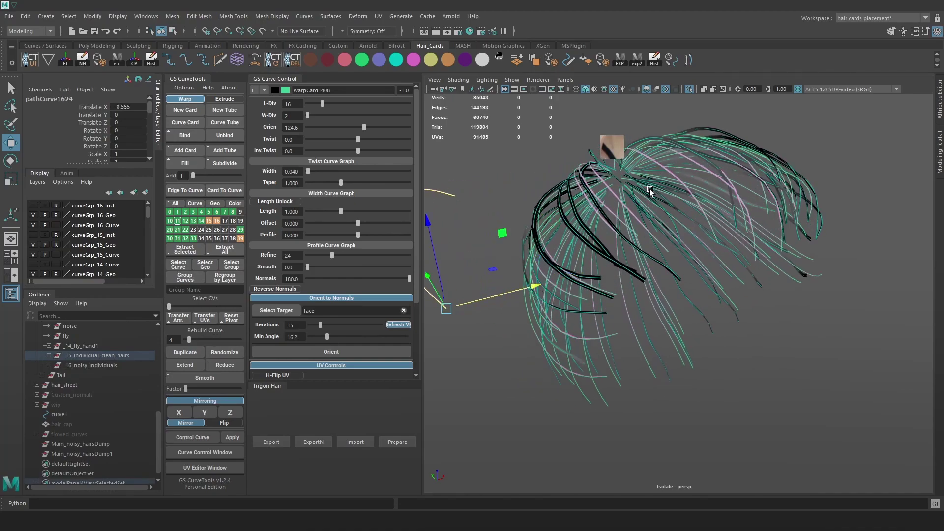
Move the duplicated warpCard1408 out of _15_individual_clean_hairs to the top level of the outliner.
left_click(49, 356)
scroll(84, 372, "down", 13)
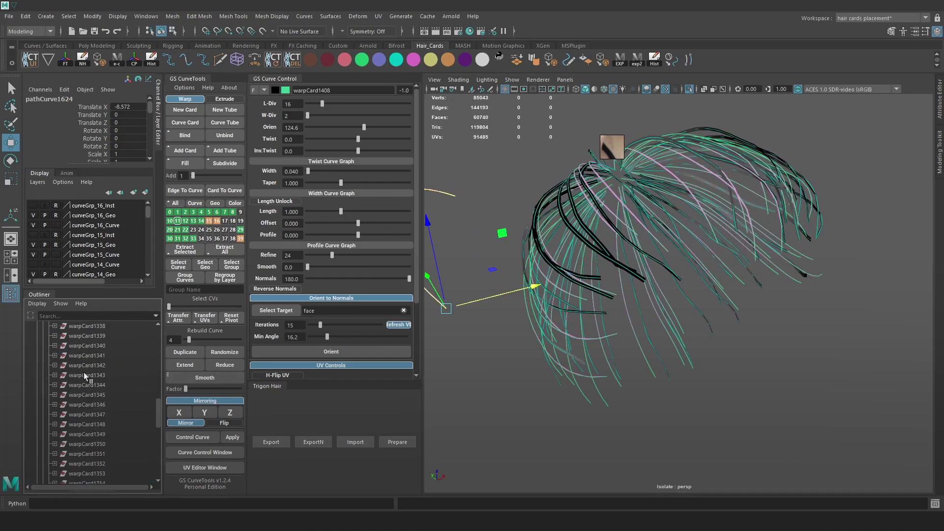
scroll(96, 368, "up", 3)
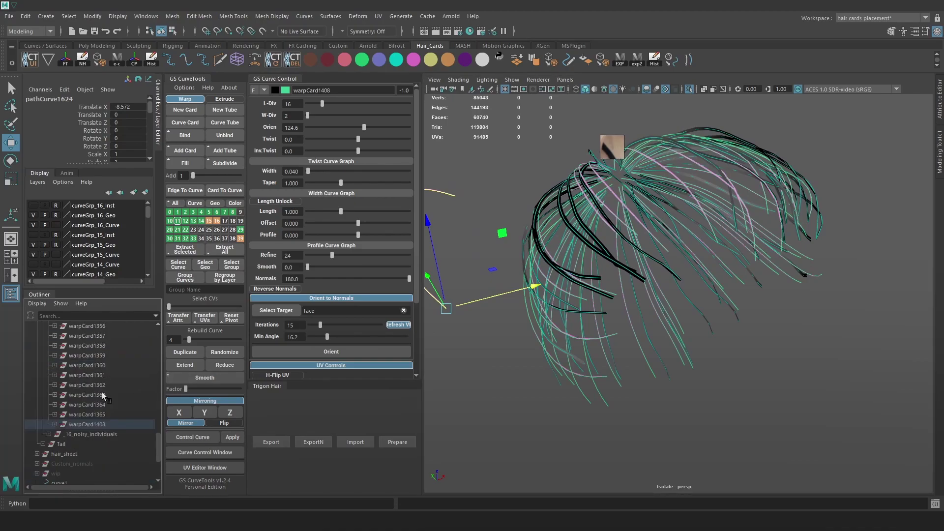
left_click(99, 424)
scroll(108, 325, "up", 3)
scroll(108, 303, "up", 6)
scroll(108, 303, "up", 5)
scroll(115, 302, "up", 3)
middle_click_drag(93, 350, 93, 350)
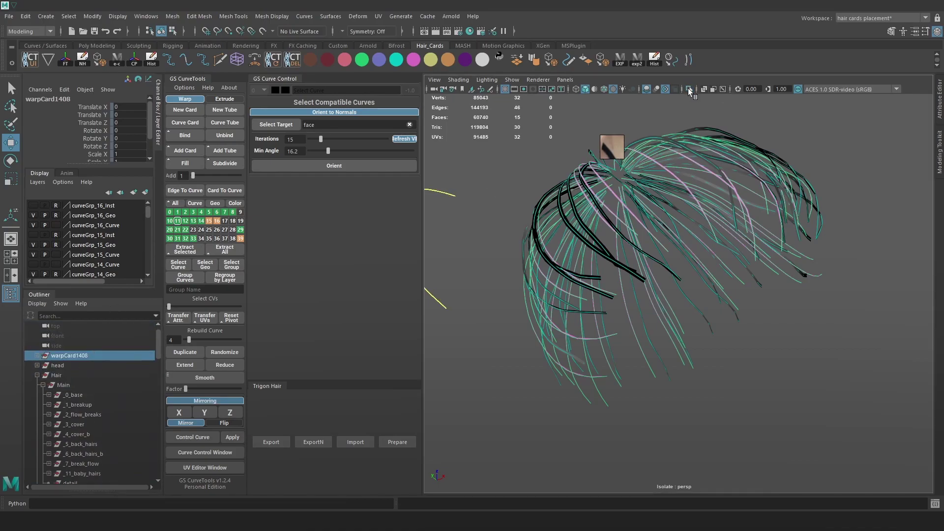
Isolate only warpCard1408 together with the _16_noisy_individuals group.
left_click(690, 90)
scroll(98, 403, "down", 15)
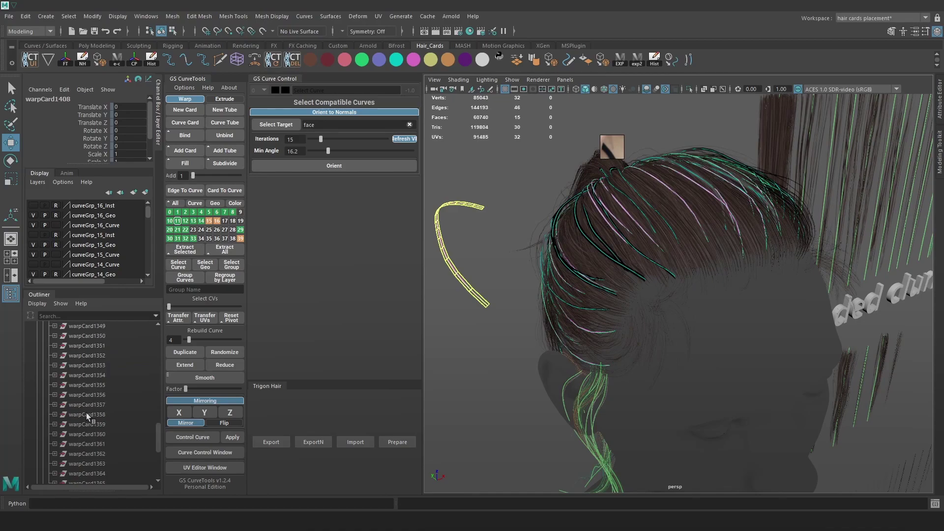
scroll(87, 413, "down", 4)
left_click(91, 366)
left_click_drag(158, 468, 156, 342)
left_click(83, 365)
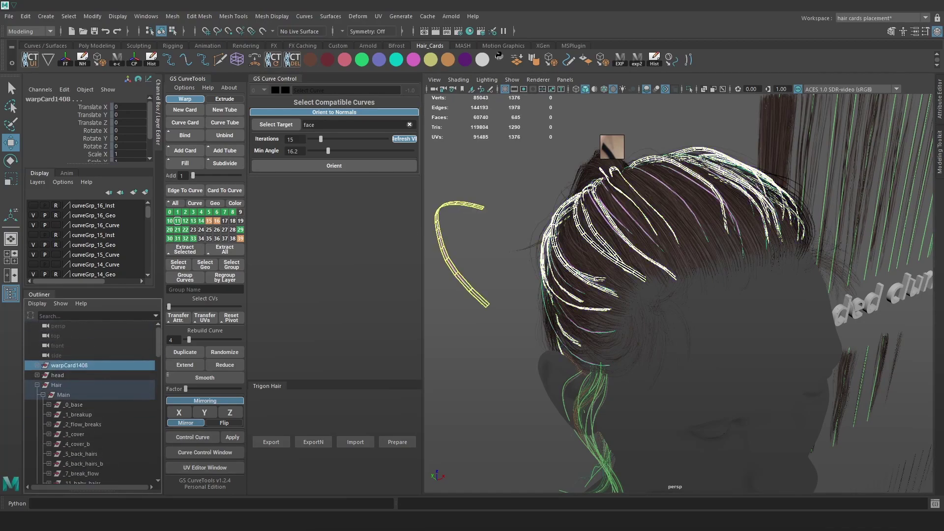
left_click(690, 89)
left_click_drag(752, 216, 850, 237, "alt")
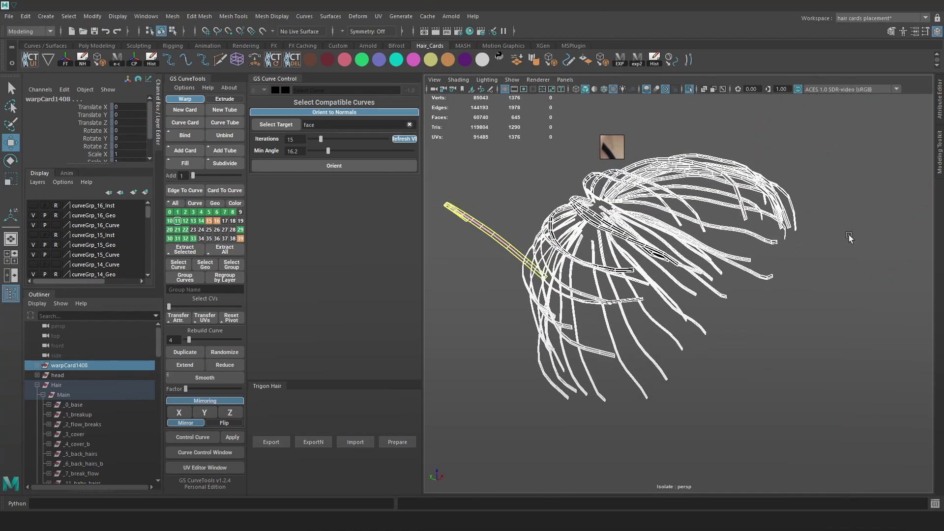
Transfer the UVs from the warpCard1408 curve to all of the noisy card curves.
left_click(849, 237)
left_click(512, 253)
left_click_drag(514, 255, 630, 296, "alt")
scroll(771, 378, "down", 2)
left_click_drag(817, 390, 578, 166)
left_click_drag(566, 211, 492, 305, "alt")
scroll(491, 310, "up", 3)
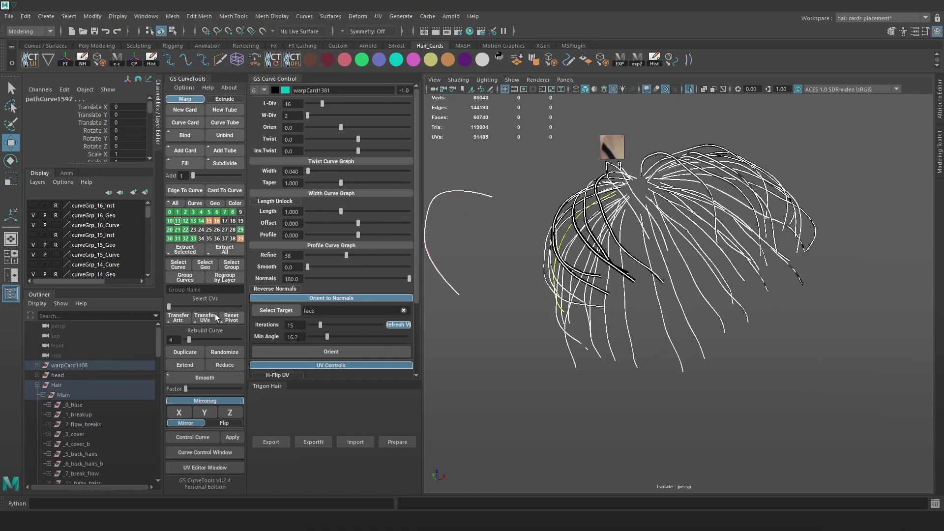
Select all noisy card curves without the duplicate and orient them to the normals of the face target.
left_click_drag(768, 235, 790, 359, "alt")
left_click(855, 313)
scroll(853, 317, "down", 2)
left_click_drag(853, 413, 585, 145)
left_click(732, 299)
scroll(741, 305, "up", 8)
scroll(772, 271, "down", 5)
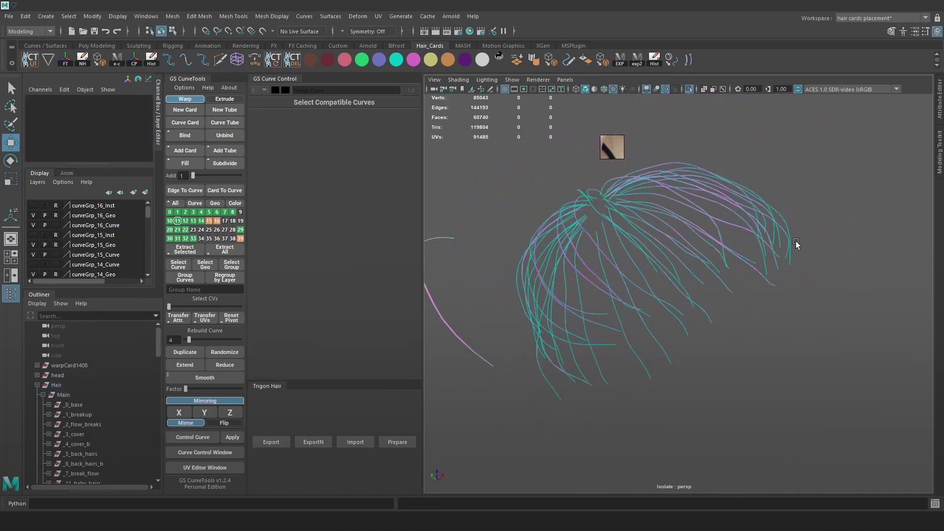
left_click_drag(816, 189, 563, 334)
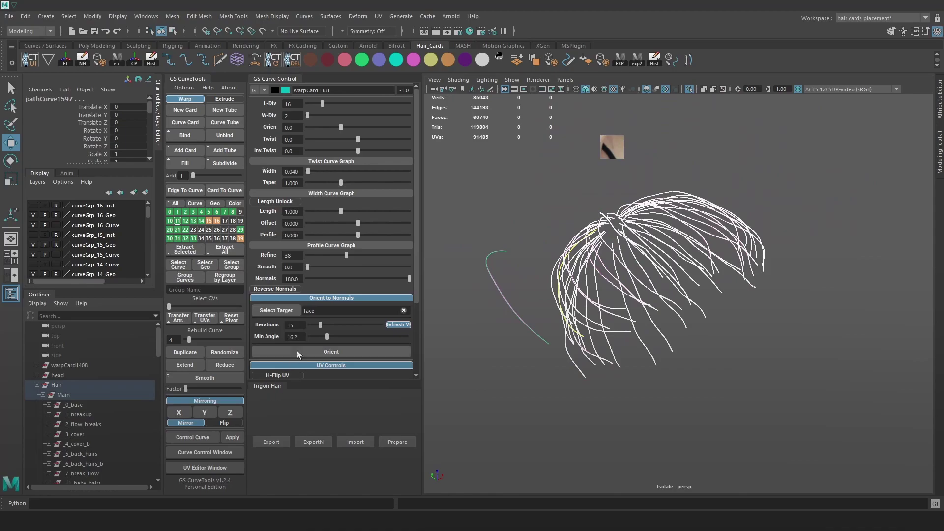
left_click(323, 353)
right_click_drag(752, 256, 775, 274, "alt")
key("ctrl+z")
key("ctrl+y")
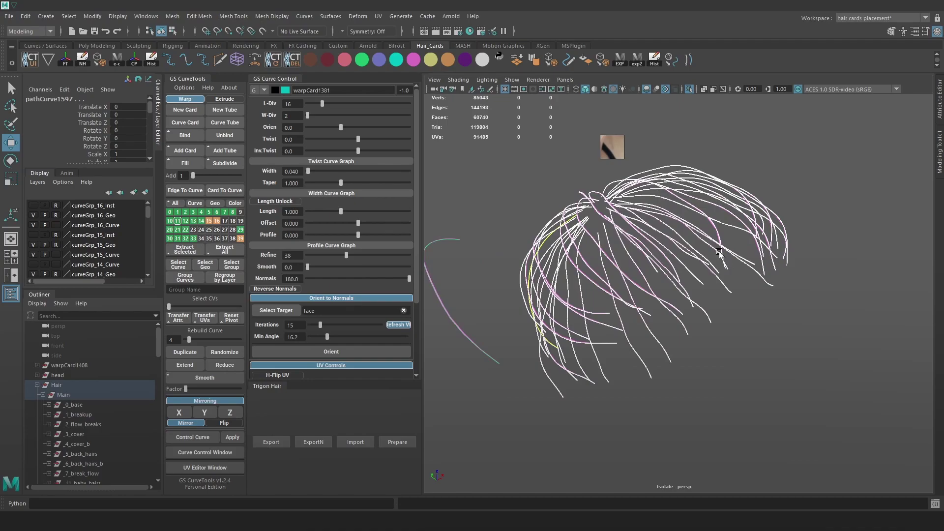
Leave isolation to show the noisy cards within the full hairstyle and clear the selection.
mouse_move(720, 253)
left_mouse_down("alt")
mouse_move(640, 255)
mouse_move(698, 270)
mouse_move(716, 335)
mouse_move(674, 330)
left_mouse_up("alt")
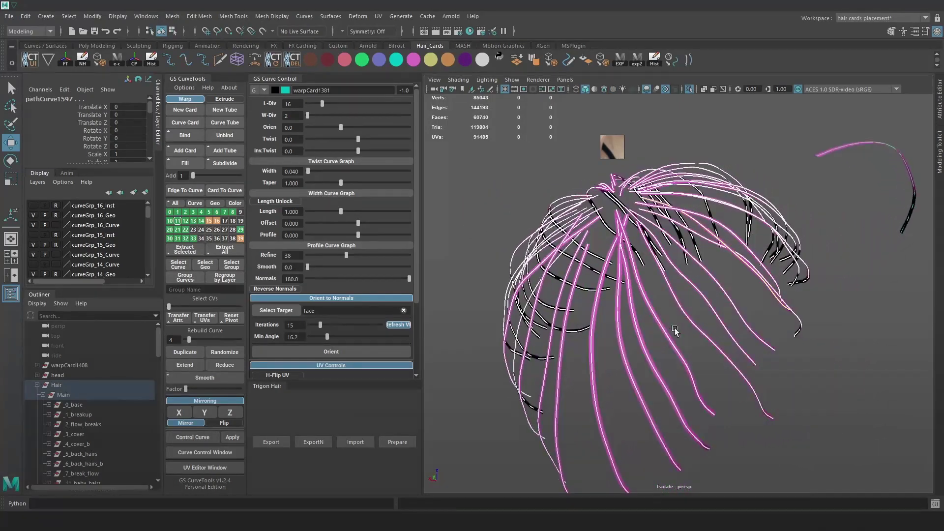
left_click(690, 90)
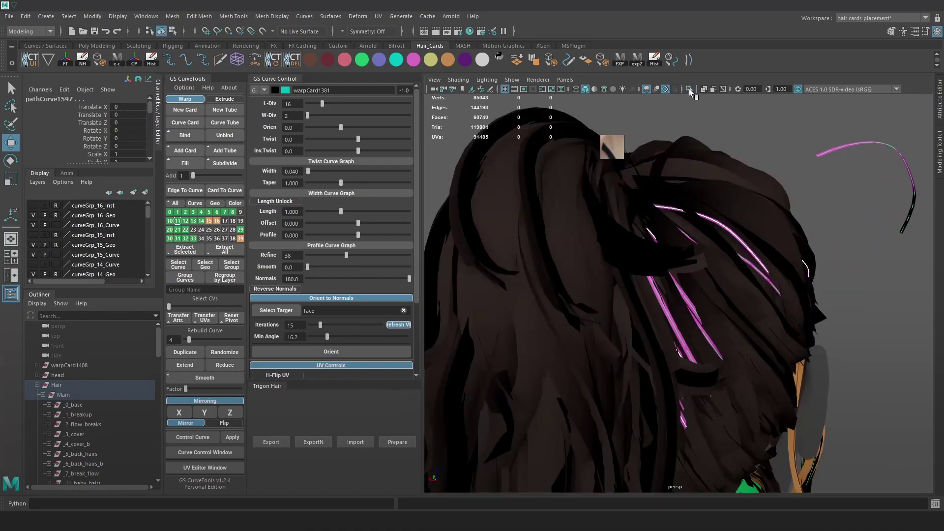
left_click(850, 318)
left_click_drag(851, 321, 743, 308, "alt")
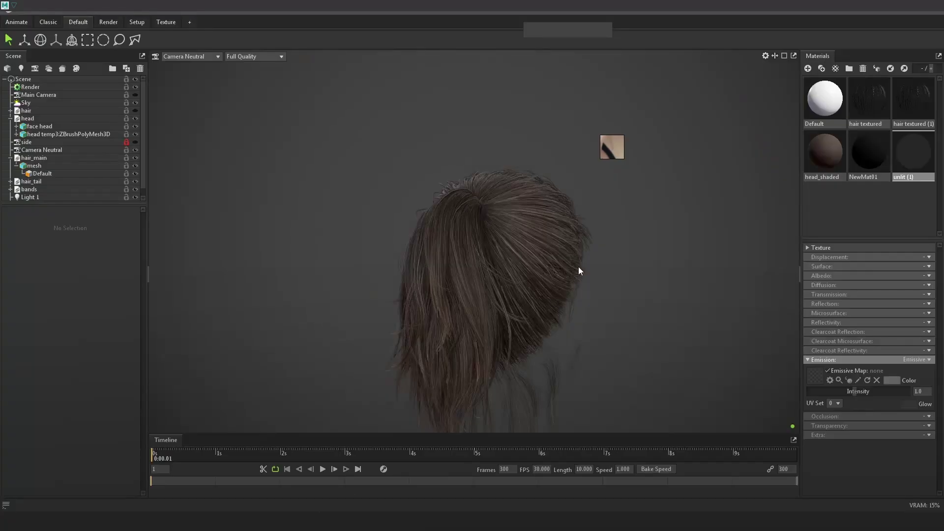
Switch to Marmoset Toolbag and compare the rendered hair with the enlarged side-view ponytail reference photo.
left_click_drag(579, 269, 553, 274)
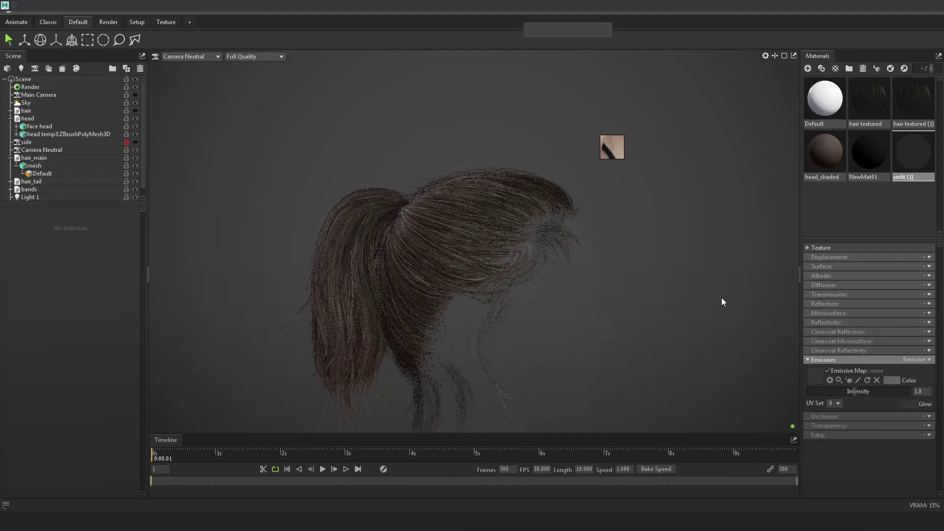
left_click_drag(722, 299, 716, 274)
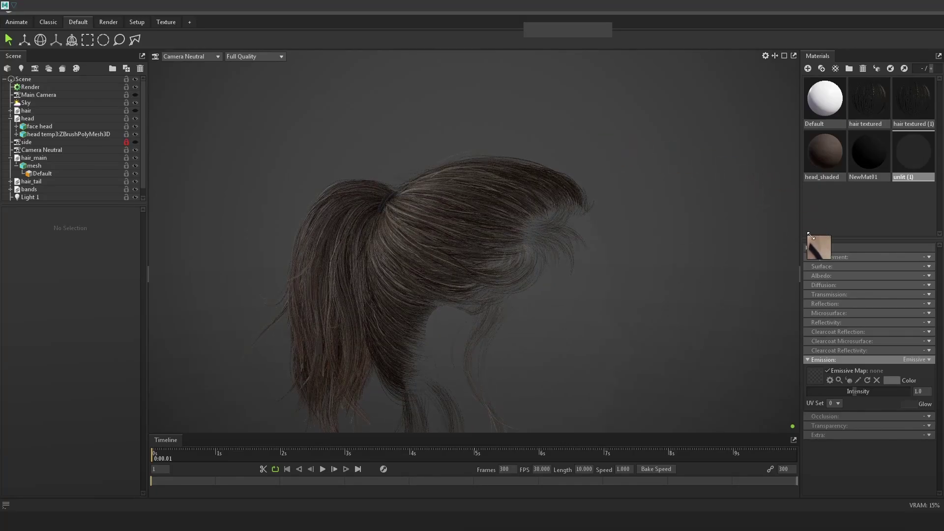
left_click_drag(811, 239, 682, 119)
scroll(772, 170, "down", 4)
middle_click_drag(738, 246, 777, 194)
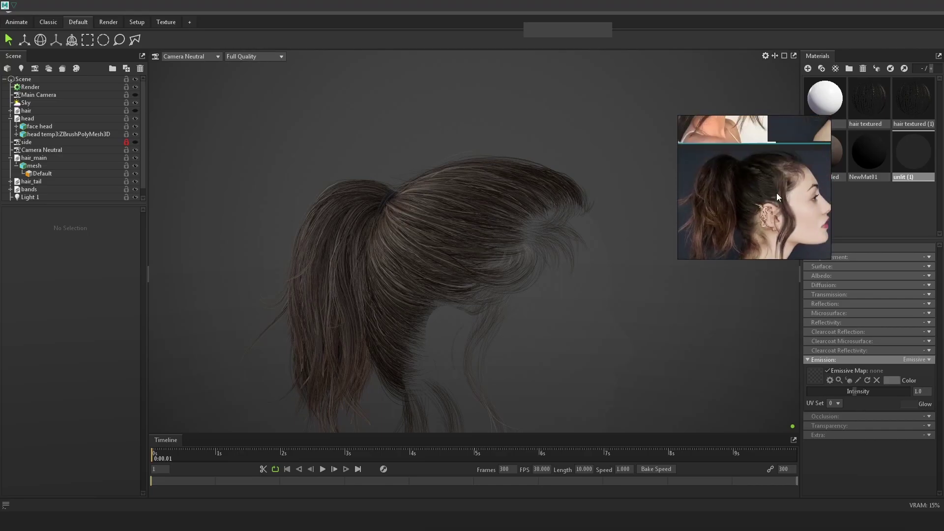
left_click_drag(518, 197, 489, 163)
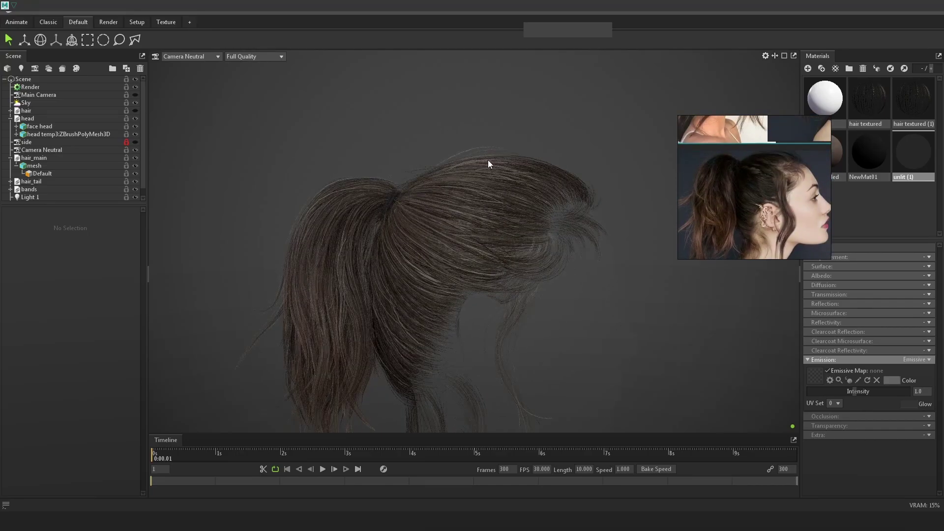
Run the exp2 export in Maya, then return to Marmoset Toolbag and inspect the updated hair from the side and back.
key("alt+Tab")
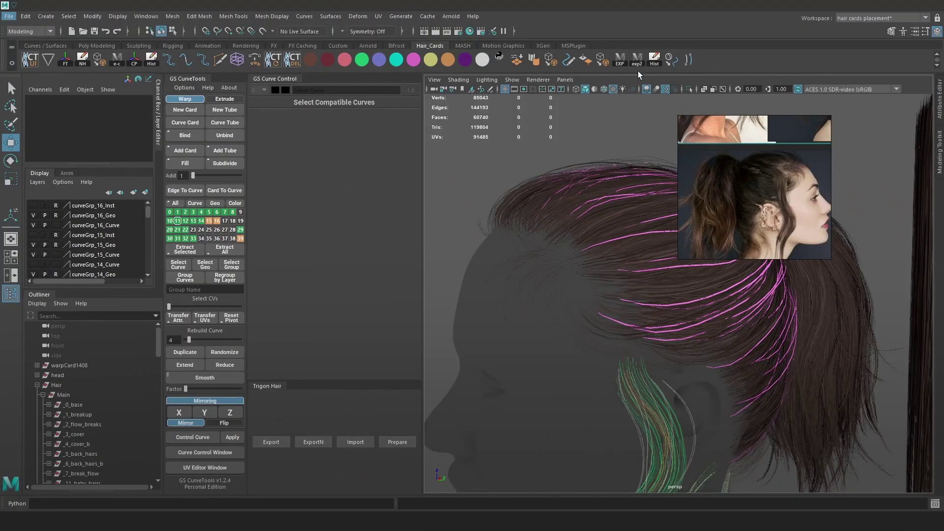
left_click(638, 60)
key("alt+Tab")
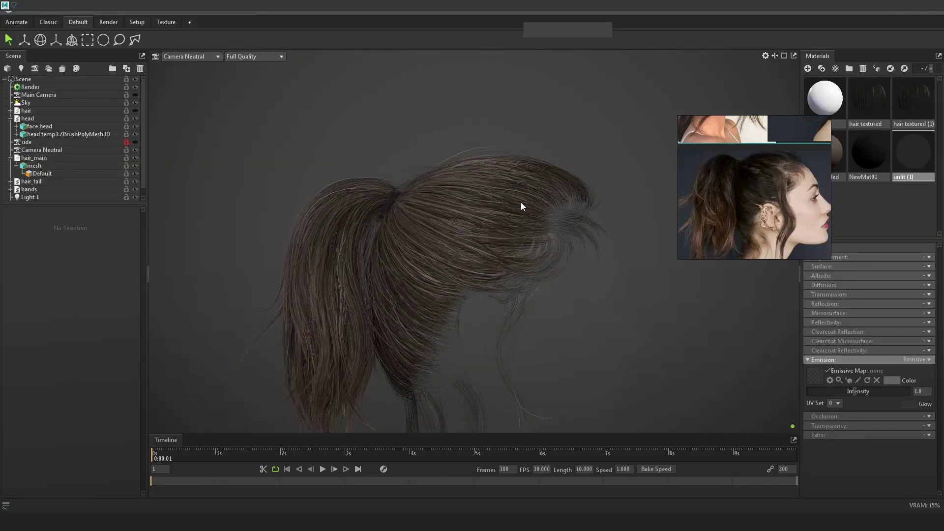
left_click_drag(440, 210, 564, 270)
scroll(693, 347, "up", 10)
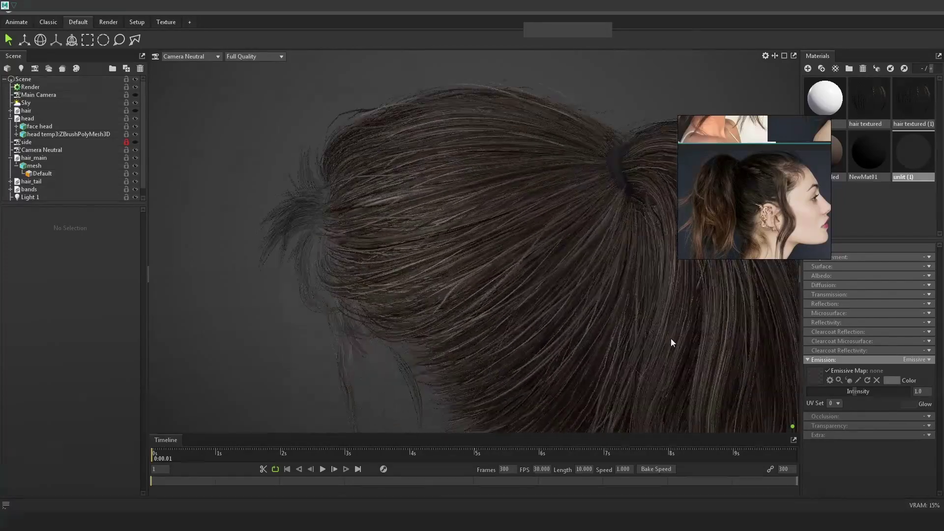
left_click_drag(718, 335, 553, 212)
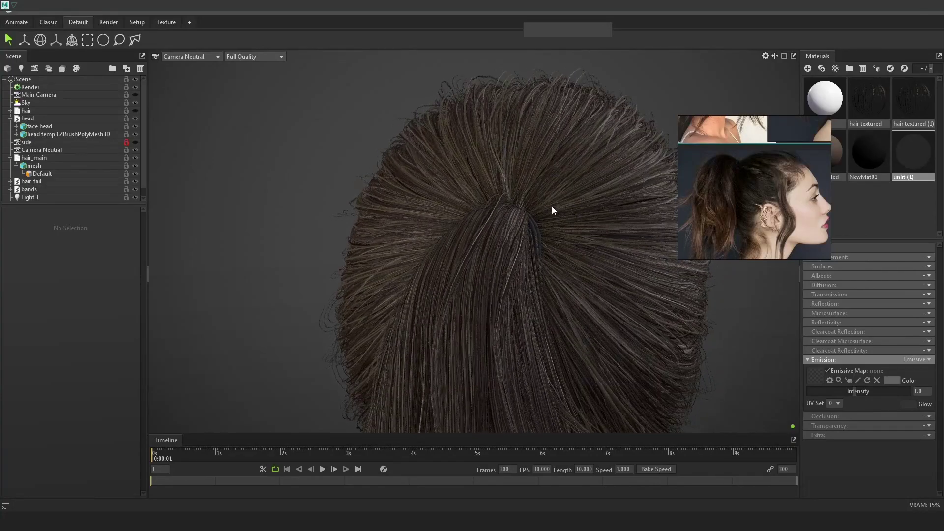
Switch to Maya and isolate the _15_individual_clean_hairs and _16_noisy_individuals groups in the viewport.
left_click_drag(571, 243, 517, 249)
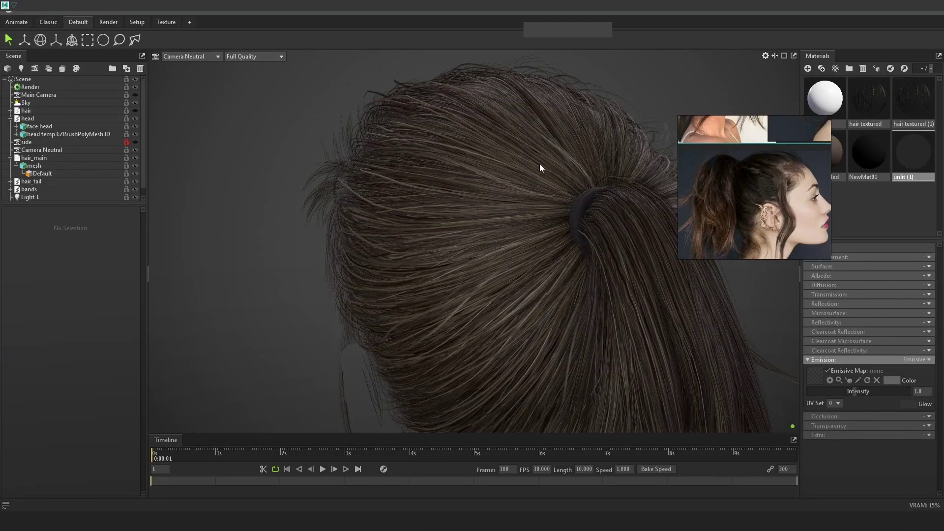
key("alt+Tab")
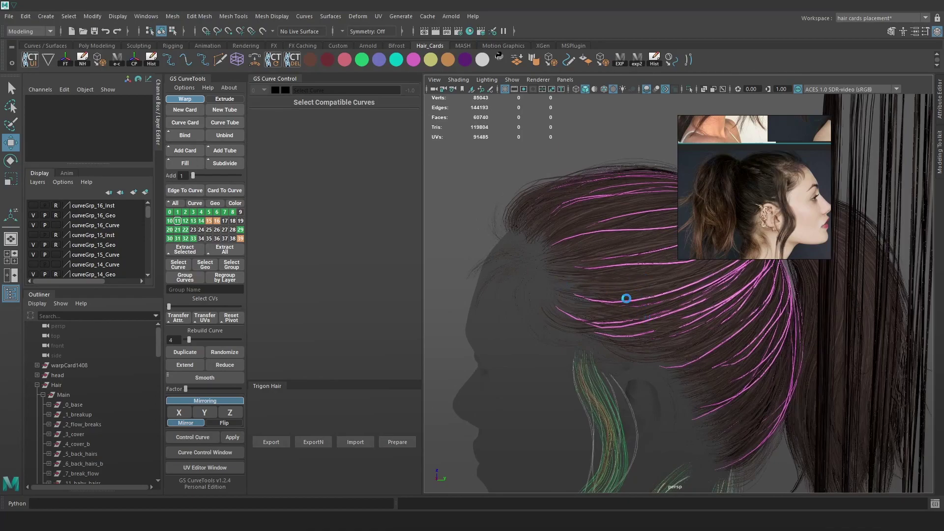
key("5")
mouse_move(631, 297)
left_mouse_down("alt")
mouse_move(663, 328)
mouse_move(567, 313)
left_mouse_up("alt")
key("6")
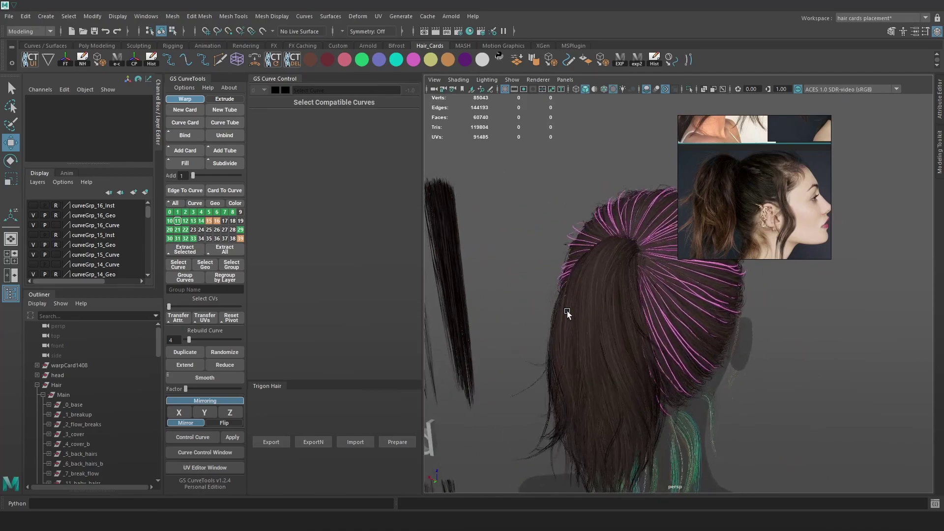
scroll(88, 413, "down", 10)
left_click(90, 365)
scroll(74, 369, "up", 10)
scroll(66, 384, "down", 10)
scroll(59, 401, "up", 12)
scroll(72, 411, "down", 12)
scroll(76, 407, "up", 3)
left_click(47, 337)
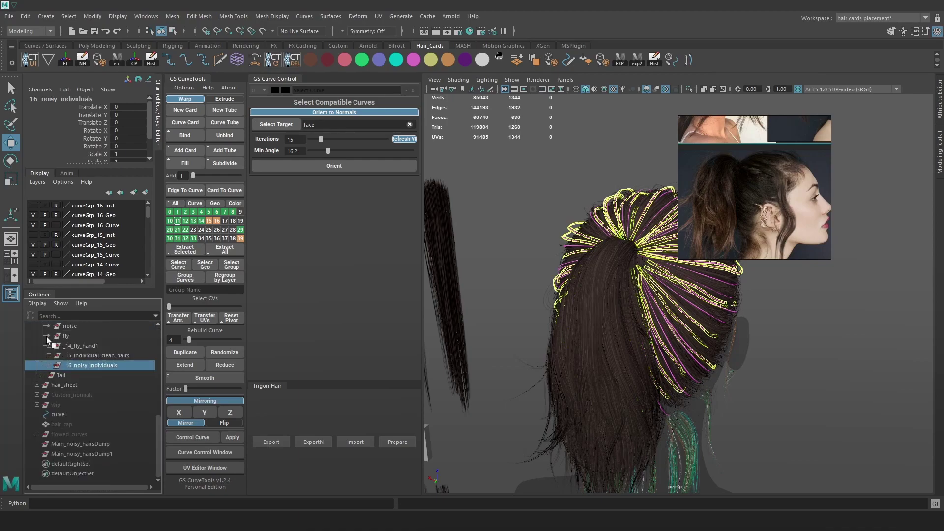
left_click(90, 355, "ctrl")
left_click(689, 89)
left_click_drag(628, 199, 610, 196, "alt")
left_click(570, 211)
right_click_drag(534, 227, 566, 246, "alt")
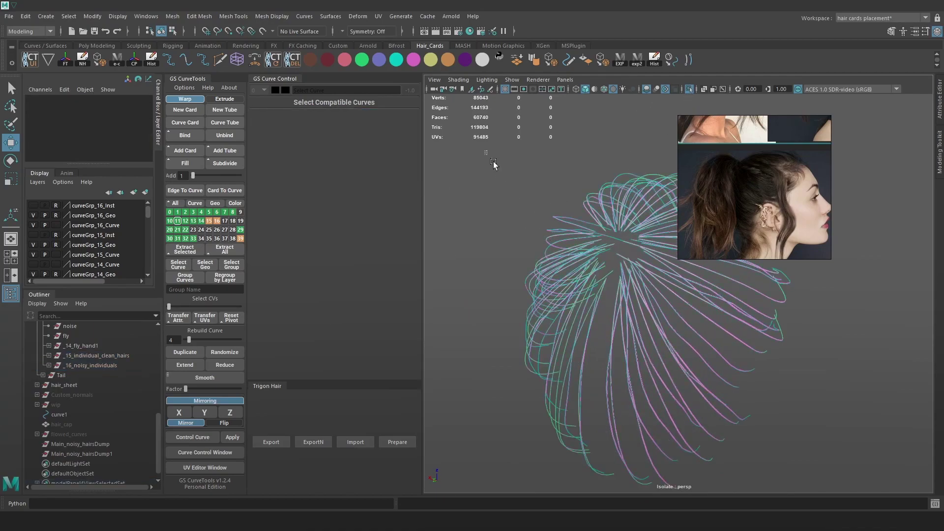
Select all the isolated hair cards and set their taper to 0.615.
left_click_drag(486, 151, 795, 395)
right_click_drag(521, 263, 564, 279, "alt")
middle_click_drag(564, 279, 573, 282, "alt")
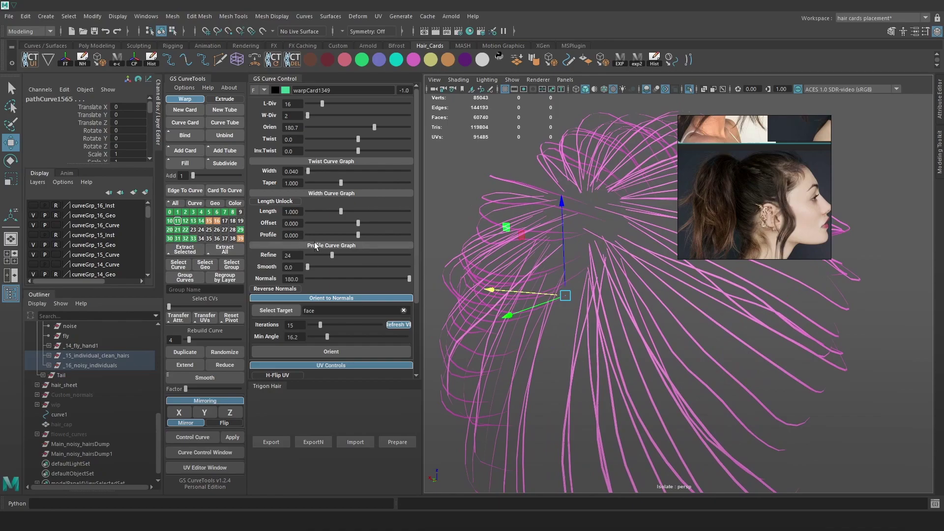
left_click_drag(334, 185, 335, 184)
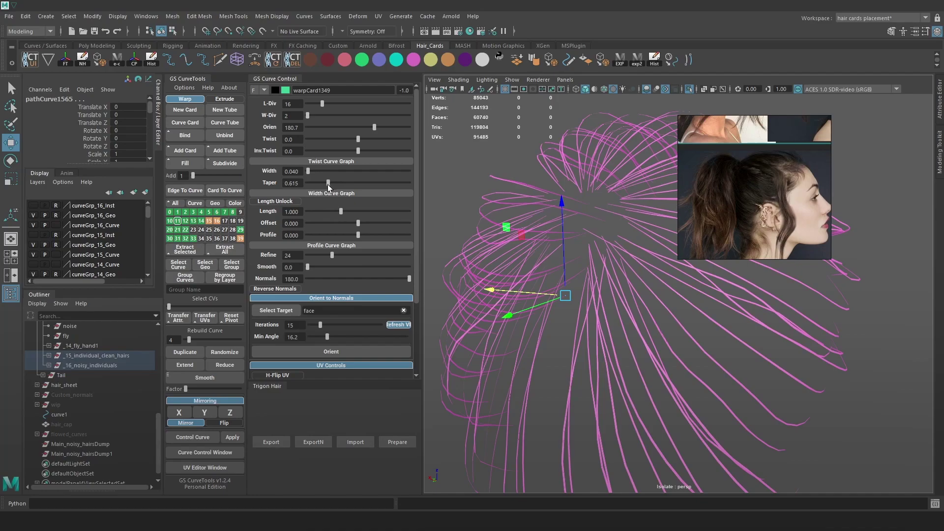
Run the exp2 export and switch to Marmoset Toolbag to inspect the newly tapered hairs.
left_click_drag(563, 224, 623, 206, "alt")
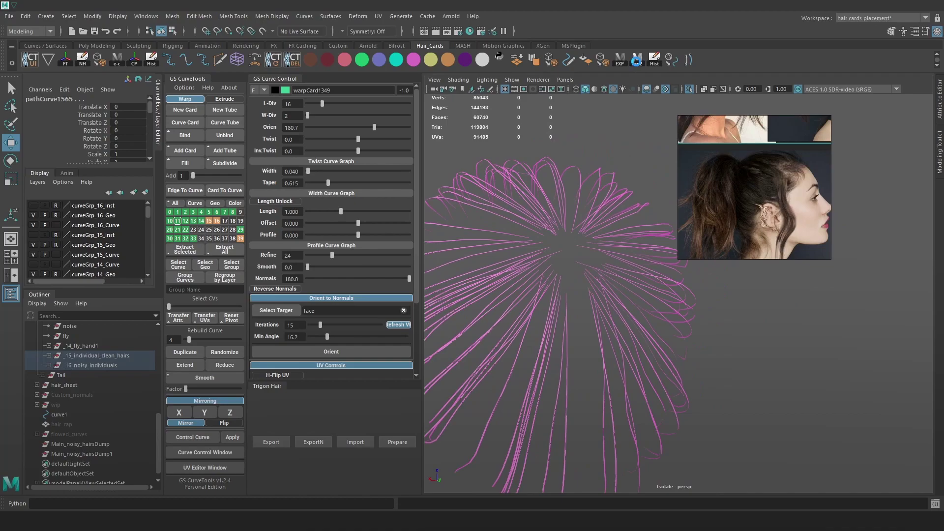
left_click(303, 522)
left_click_drag(593, 307, 675, 368, "alt")
key("alt+Tab")
left_click_drag(646, 335, 660, 336, "alt")
key("alt+Tab")
left_click(341, 202)
key("alt+Tab")
key("alt+Tab")
key("alt+Tab")
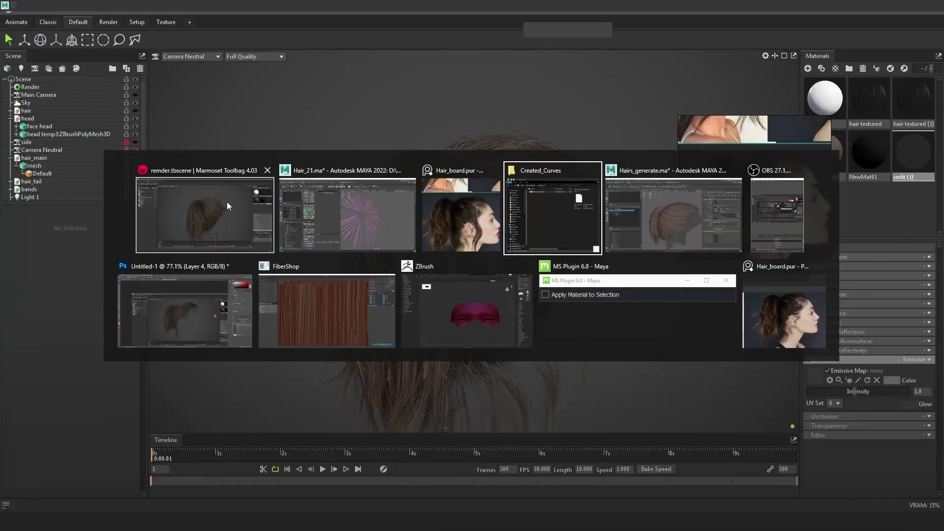
Return to the Hair_21 scene in Maya and reduce the selected cards' taper to 0.191.
left_click(320, 228)
scroll(639, 323, "down", 5)
left_click_drag(639, 323, 438, 158)
scroll(565, 241, "up", 5)
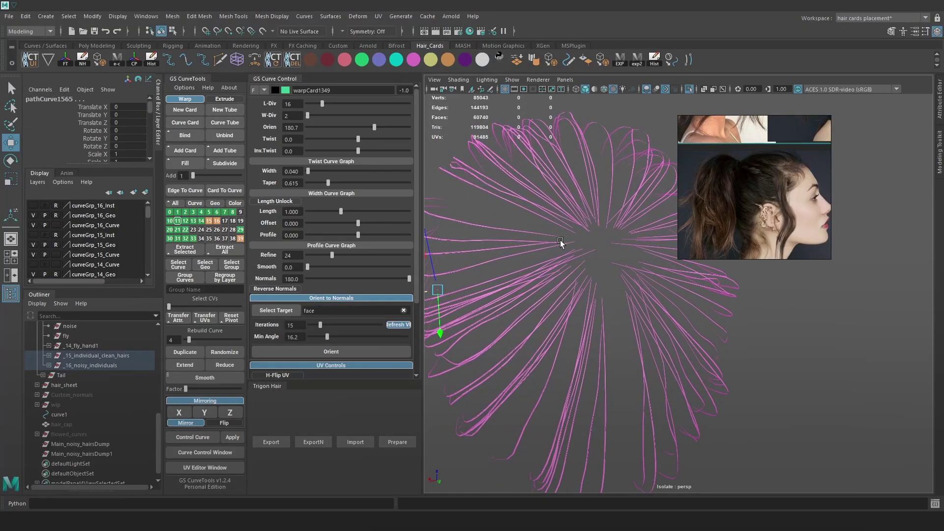
left_click_drag(318, 184, 315, 183)
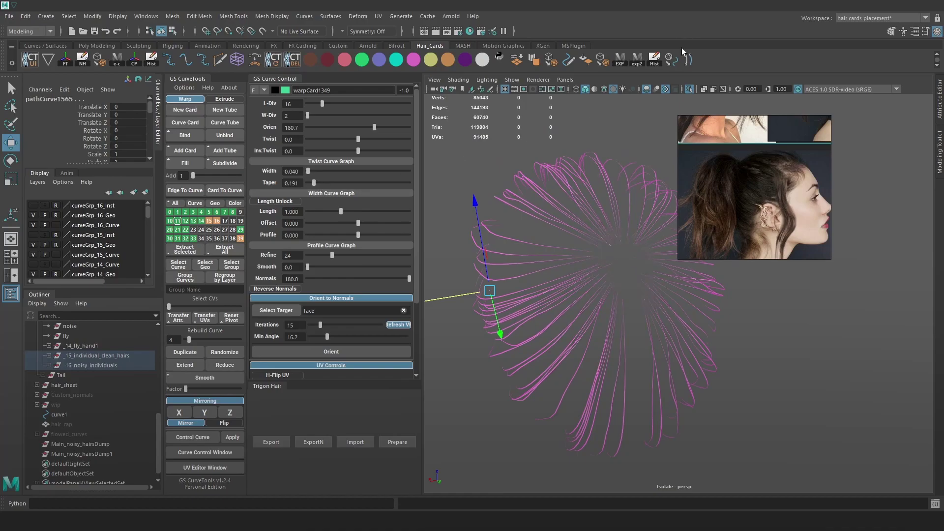
Export the thinner cards with exp2 and view the updated ponytail from the side in Marmoset Toolbag.
left_click(645, 58)
left_click(657, 215)
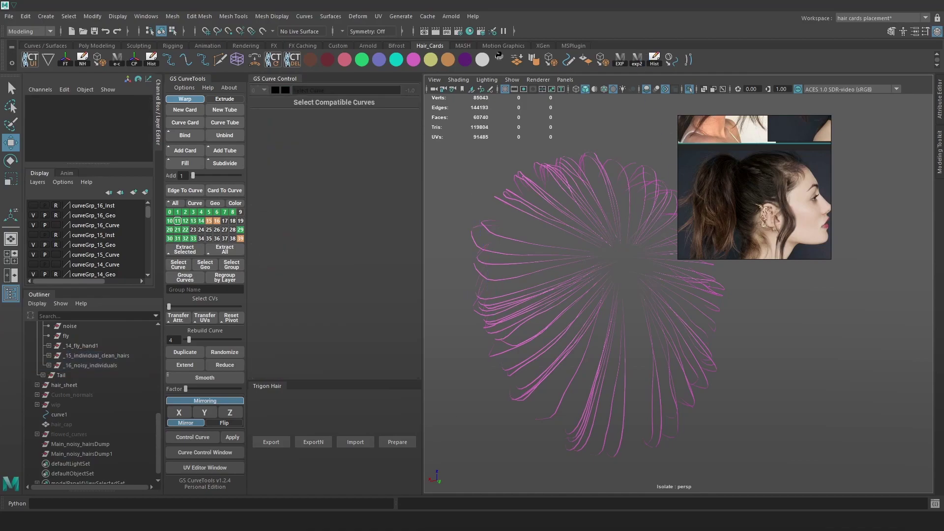
key("alt+Tab")
left_click_drag(585, 275, 592, 307, "alt")
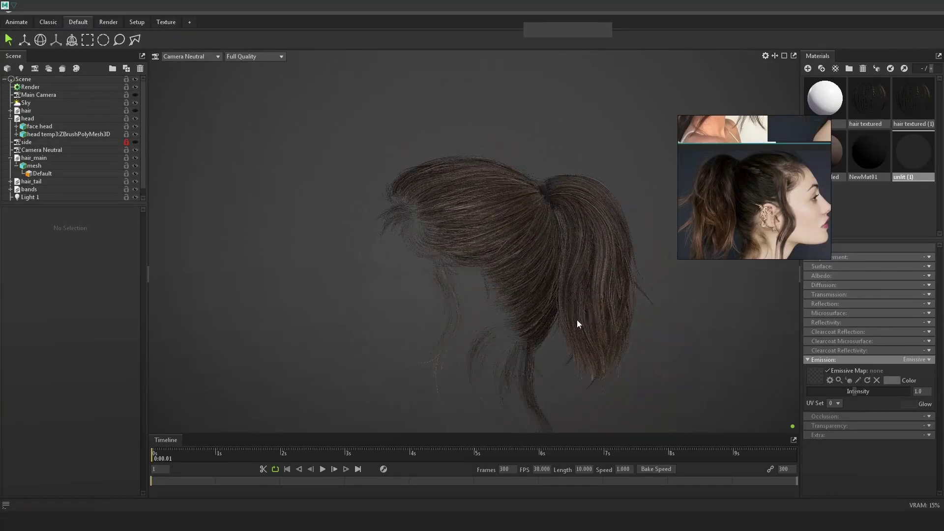
Switch to Photoshop, bring up fiber_albedo_edit.psd and select the Levels 4 adjustment layer above the hair strands.
key("alt+Tab")
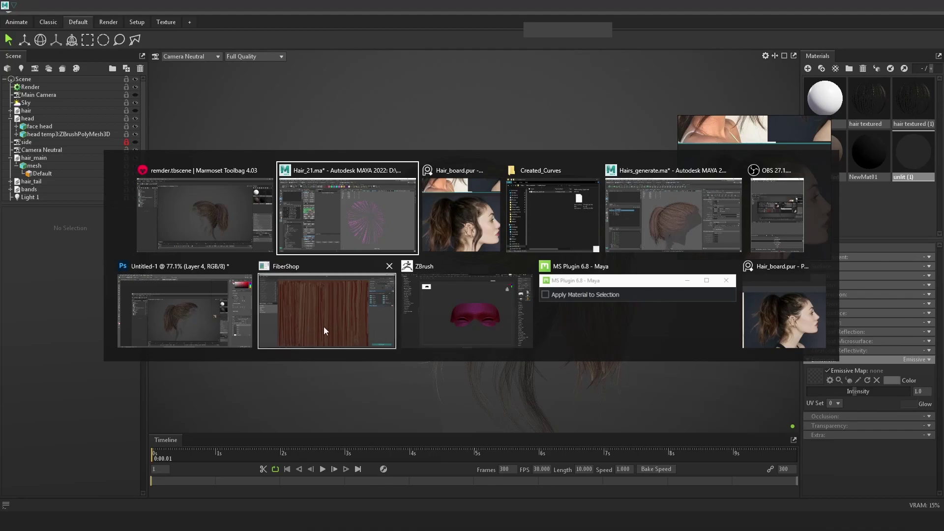
left_click(197, 291)
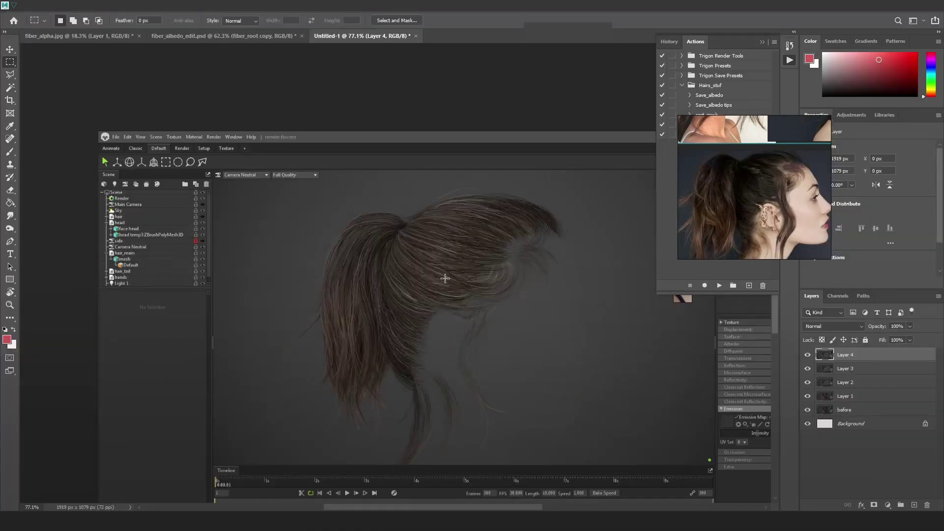
left_click(227, 39)
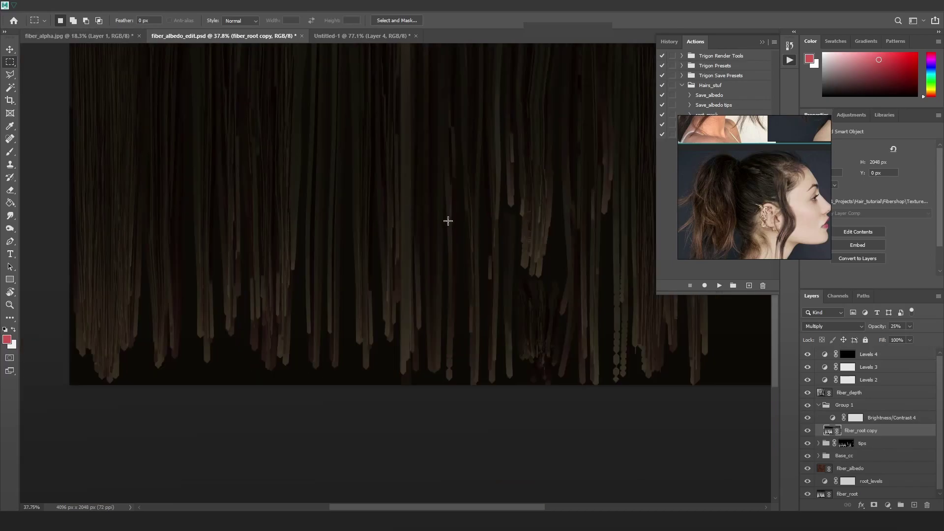
scroll(475, 227, "down", 5, "alt")
left_click_drag(554, 228, 522, 274)
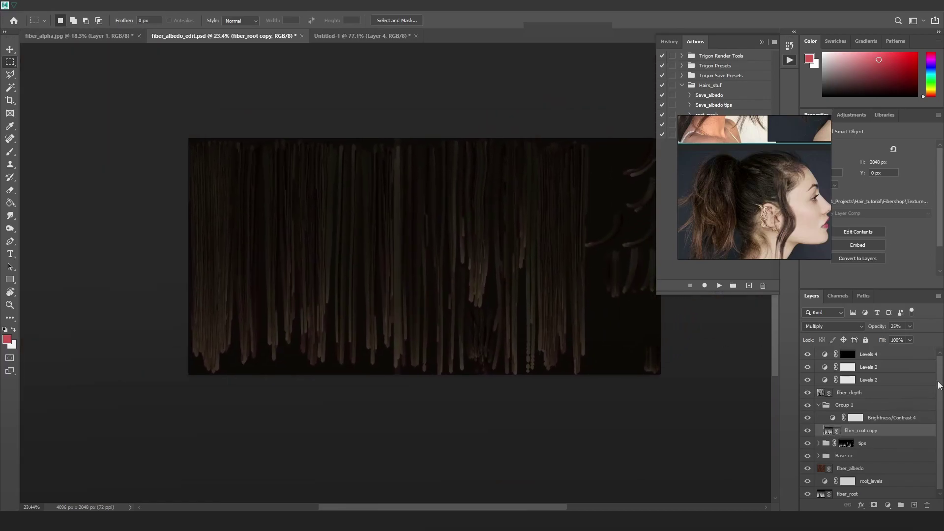
left_click(887, 355)
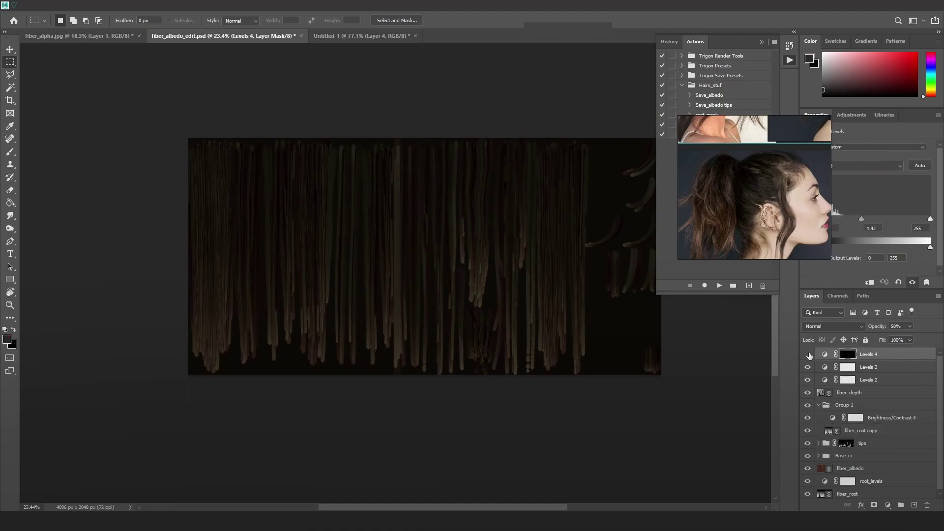
scroll(418, 287, "up", 4, "alt")
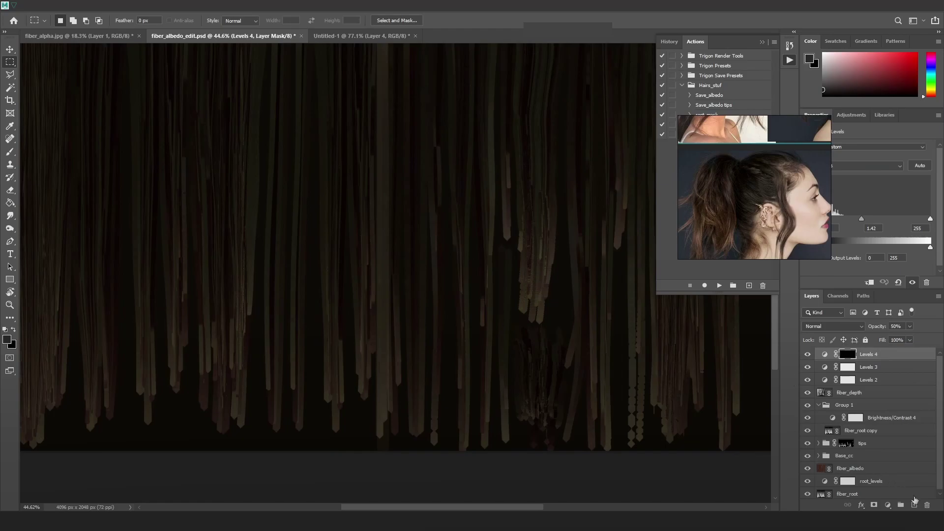
Load the Levels 4 mask as a selection, fill it with light gray on a new layer and set the layer's opacity to 75%.
left_click(851, 358, "ctrl")
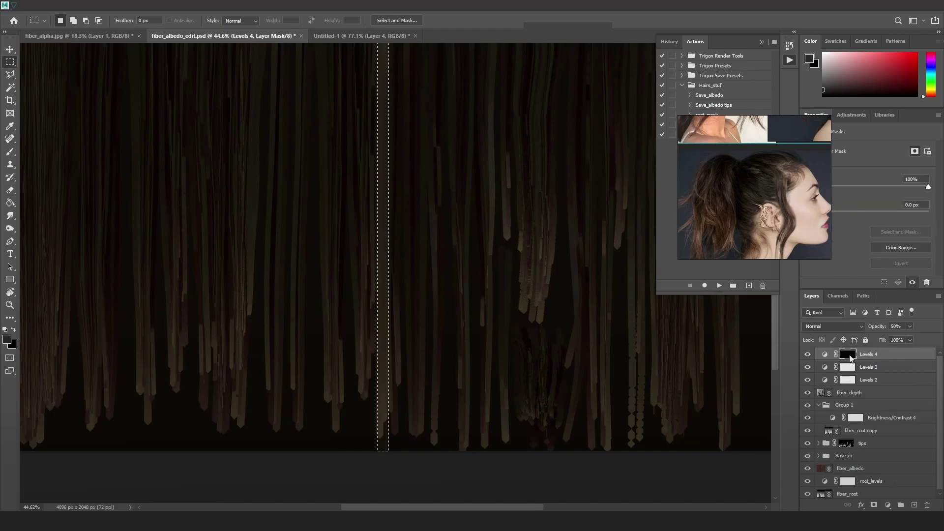
left_click(915, 506)
left_click(823, 67)
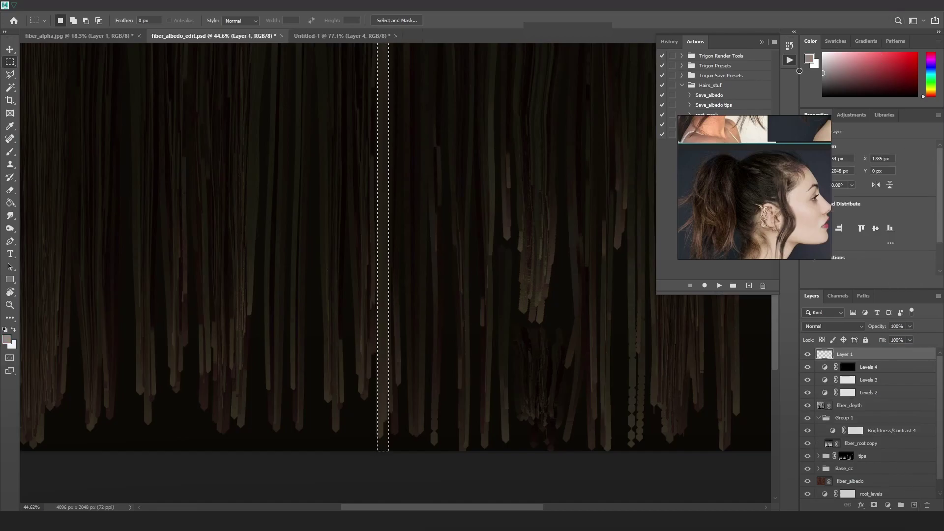
left_click(10, 202)
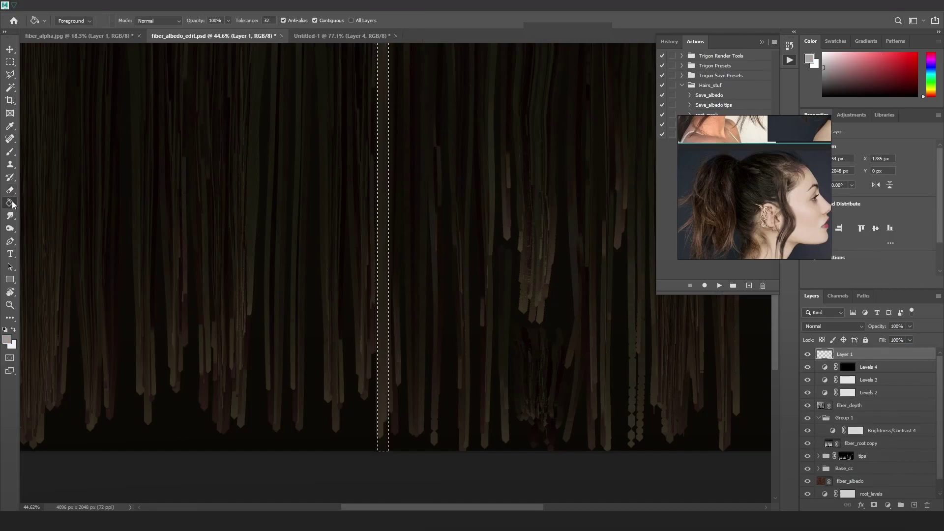
left_click(386, 245)
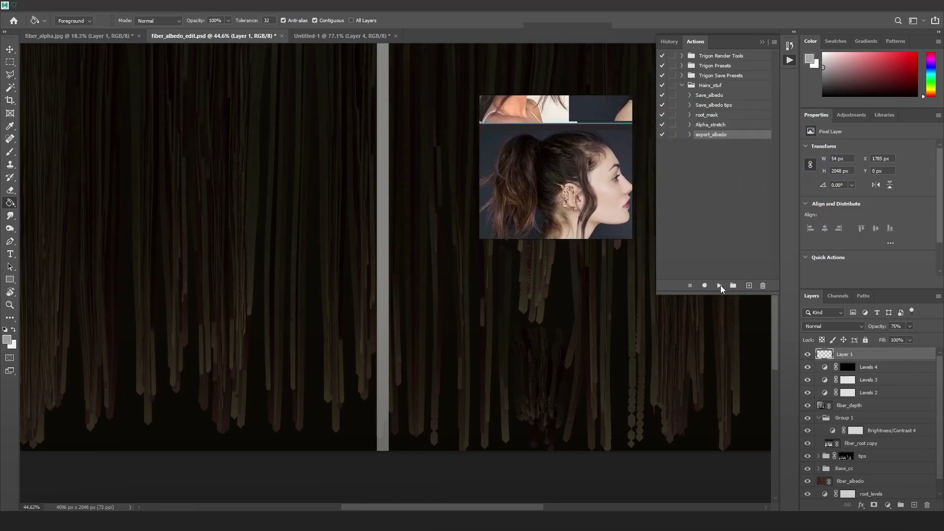
Run the export_albedo action and check the lightened individual hairs in Marmoset Toolbag.
left_click(720, 286)
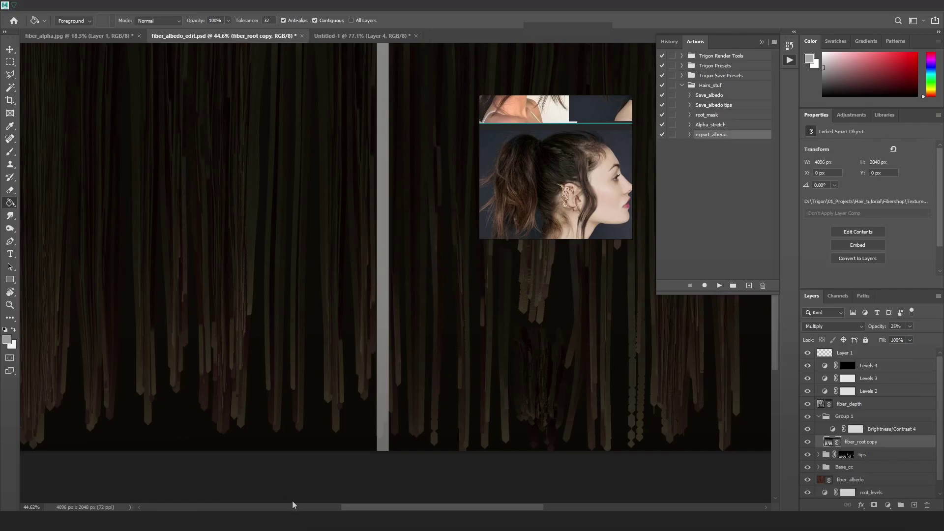
key("alt+Tab")
right_click_drag(530, 207, 641, 210)
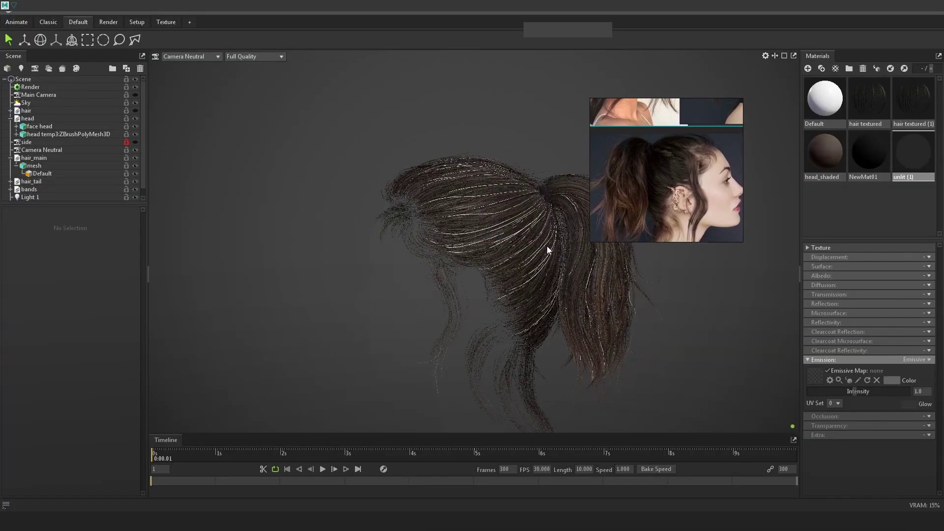
right_click(547, 246)
left_click_drag(493, 279, 456, 270)
Return to Photoshop, lower Layer 1's opacity to 34% and move the reference photo clear of the actions list.
key("alt+Tab")
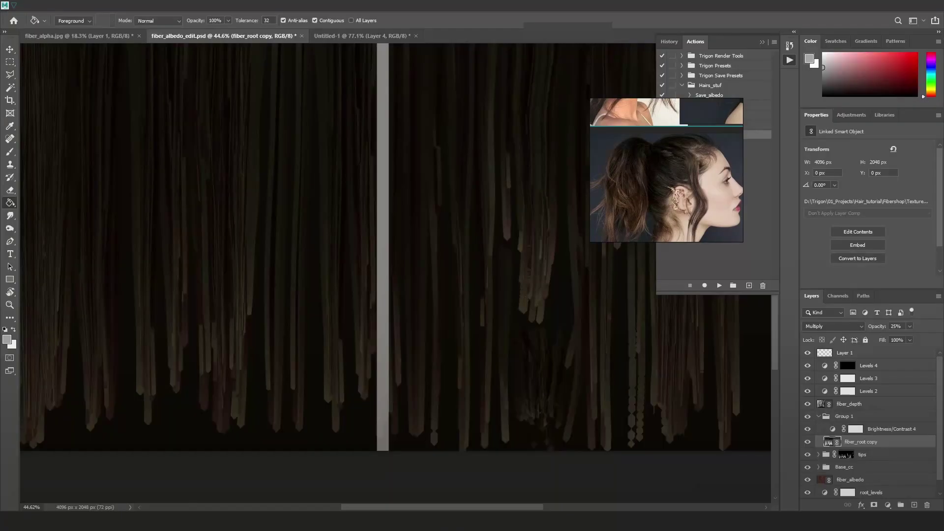
left_click(861, 355)
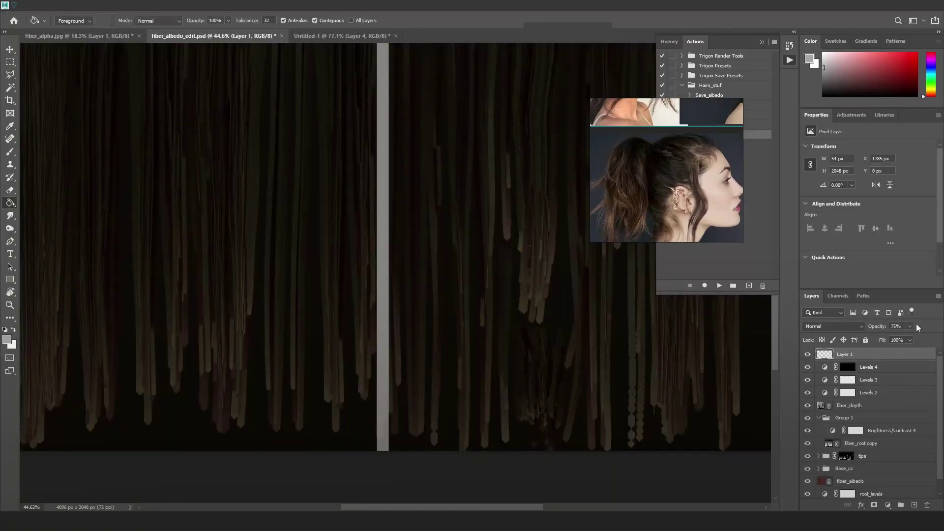
left_click(892, 338)
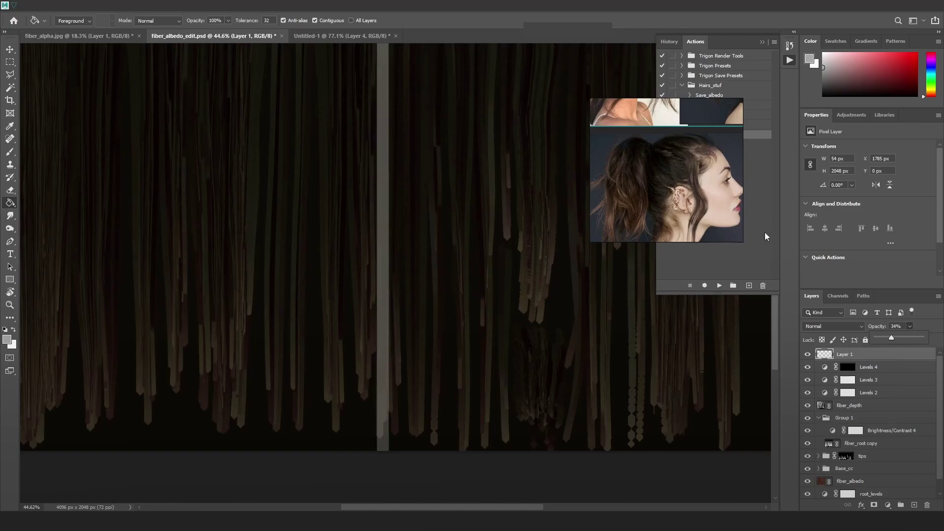
left_click_drag(714, 185, 652, 194)
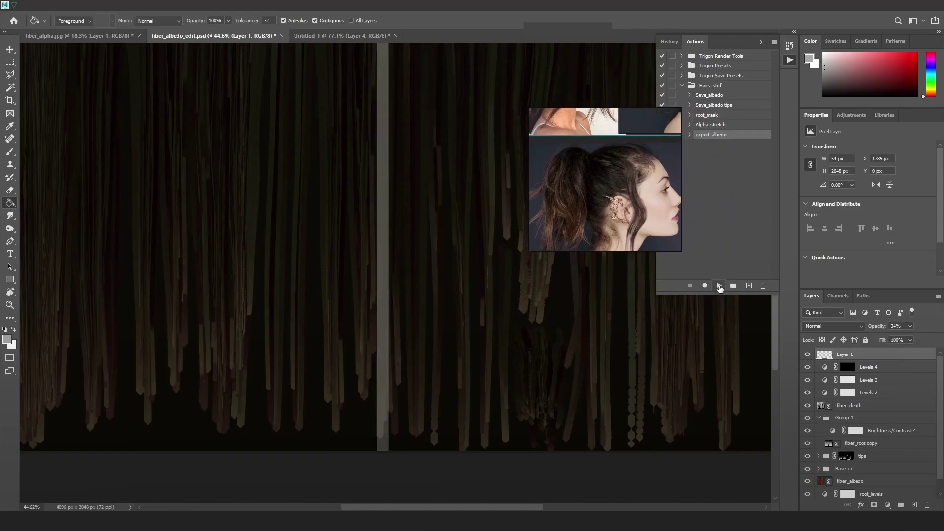
Export the albedo again with export_albedo and inspect the hair from the opposite side in Marmoset Toolbag.
left_click(720, 286)
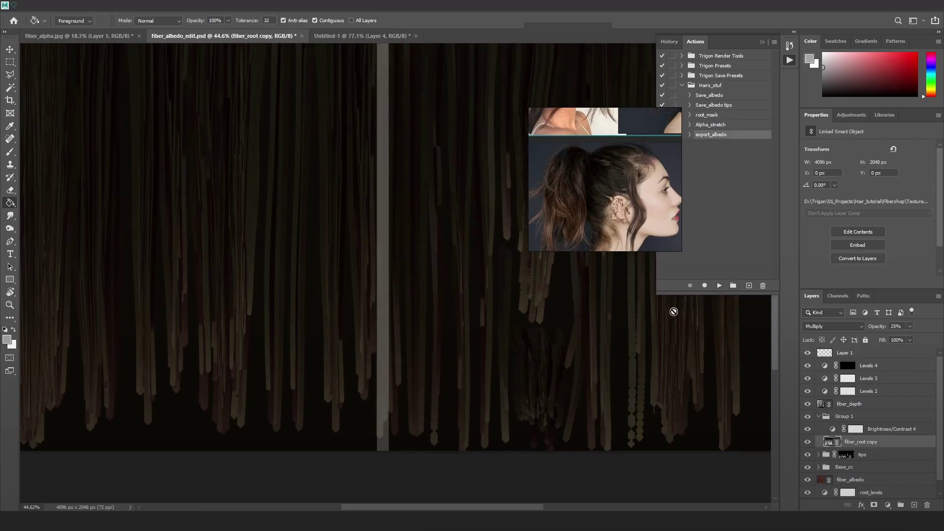
left_click(309, 521)
left_click_drag(466, 249, 494, 312)
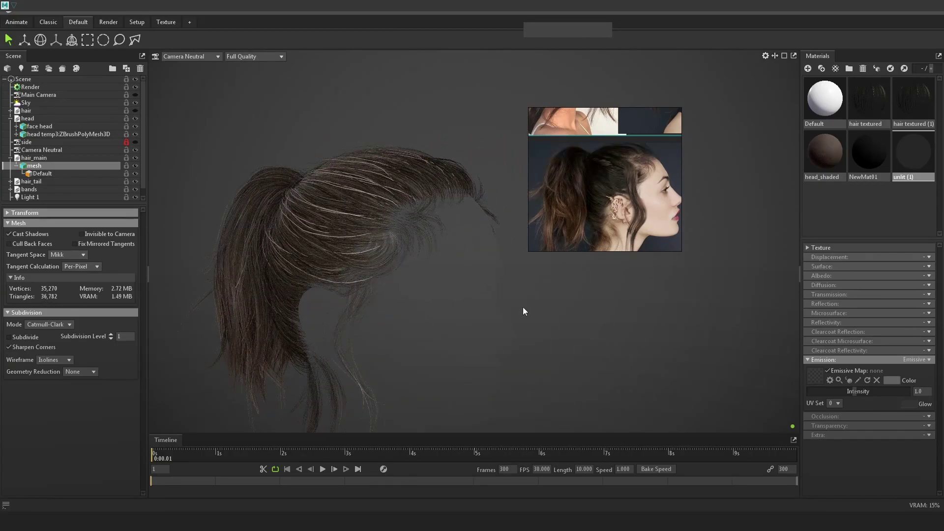
Back in Photoshop, add a Levels adjustment clipped to Layer 1 and set its midtone value to 0.33.
key("alt+Tab")
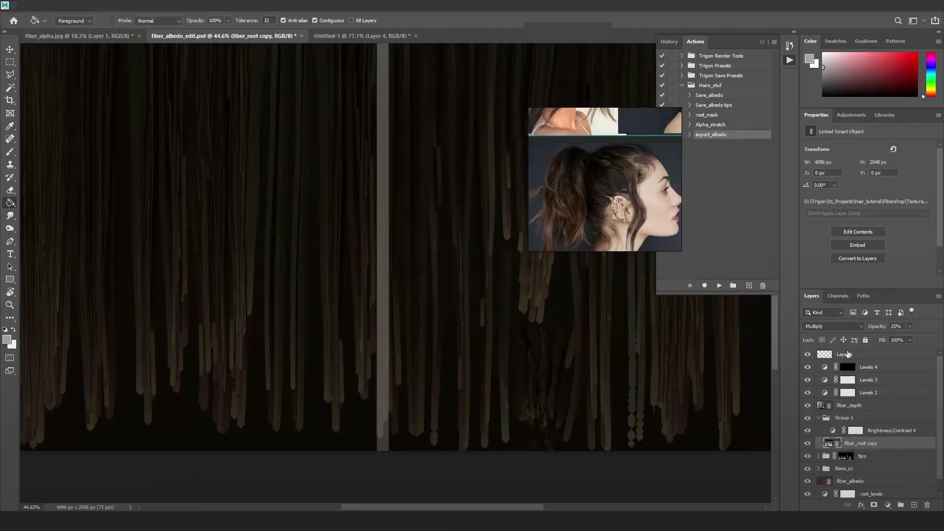
left_click(848, 354)
left_click(887, 505)
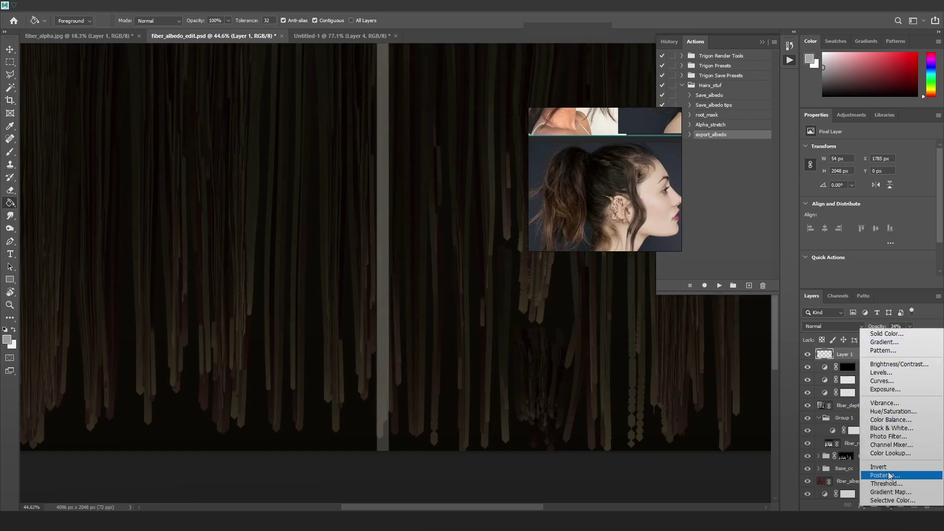
left_click(890, 374)
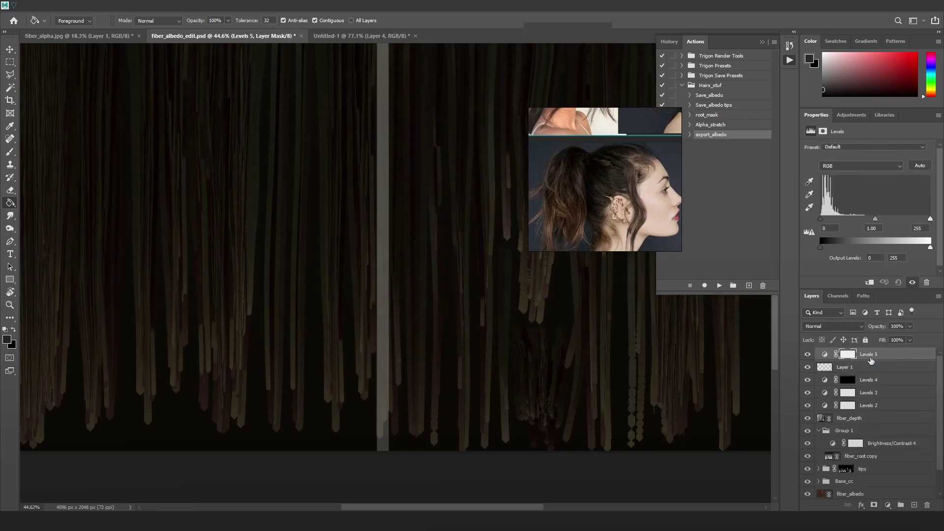
left_click(871, 357, "alt")
left_click_drag(866, 222, 907, 226)
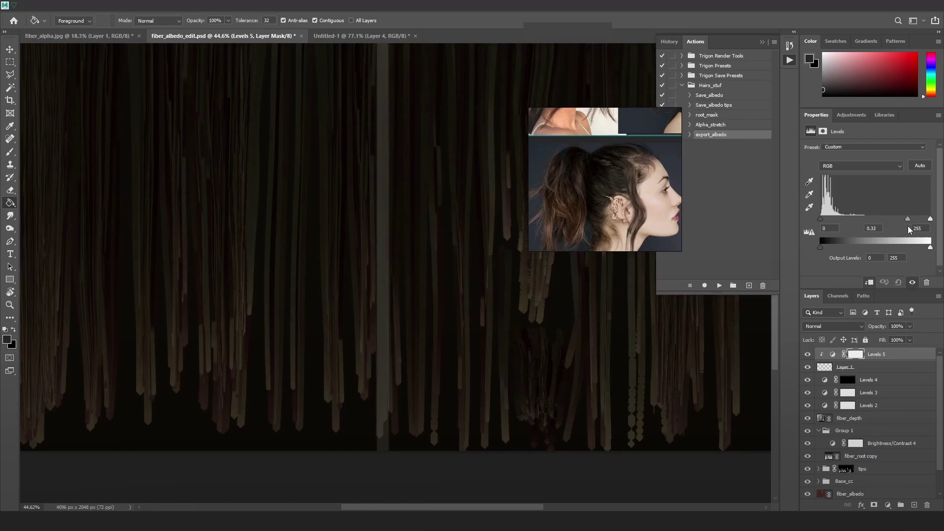
Try a Black & White adjustment clipped above Levels 5, run export_albedo and check the hair in Marmoset Toolbag.
left_click(888, 505)
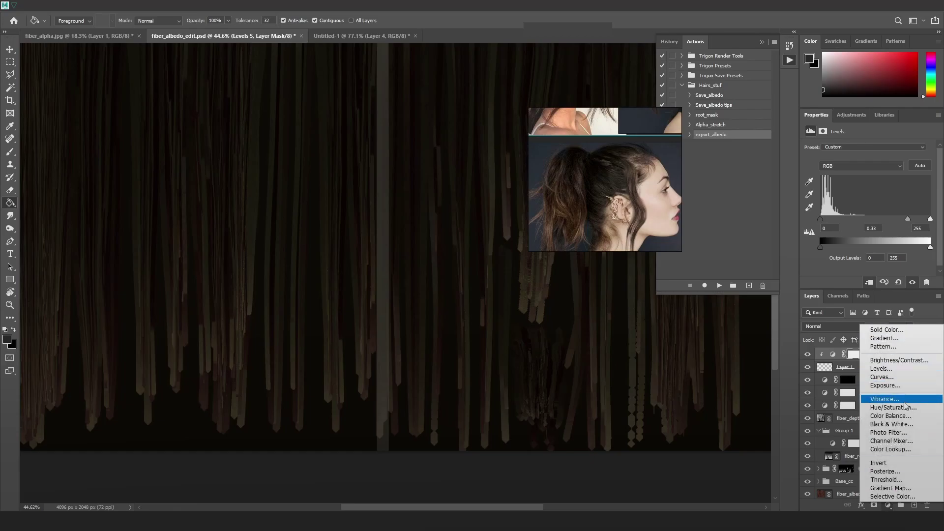
left_click(901, 425)
left_click(832, 361, "alt")
left_click(808, 356)
left_click(809, 355)
left_click(718, 287)
key("alt+Tab")
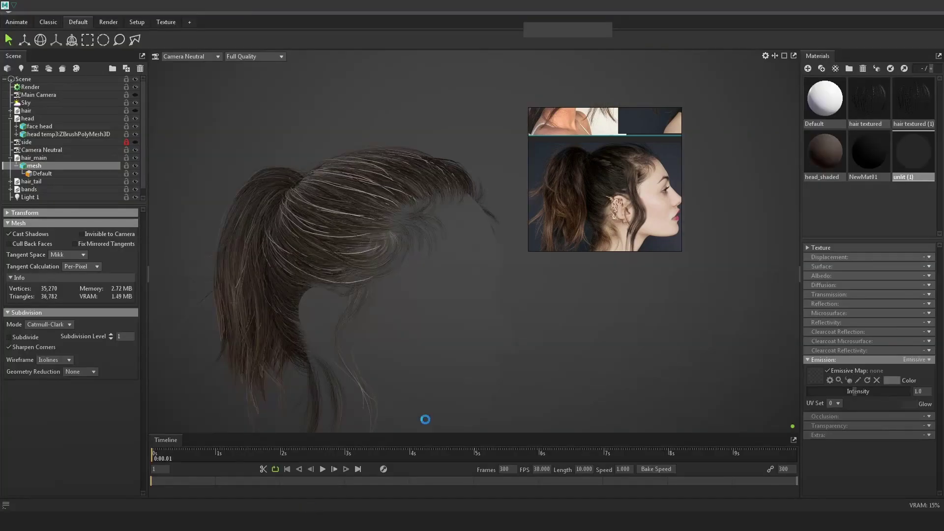
right_click_drag(694, 320, 605, 343, "alt")
Return to Photoshop, try Layer 1 at 64% opacity, export with export_albedo and inspect the result in Marmoset Toolbag.
key("alt+Tab")
scroll(878, 388, "up", 2)
left_click(881, 356)
left_click(876, 380)
left_click(911, 326)
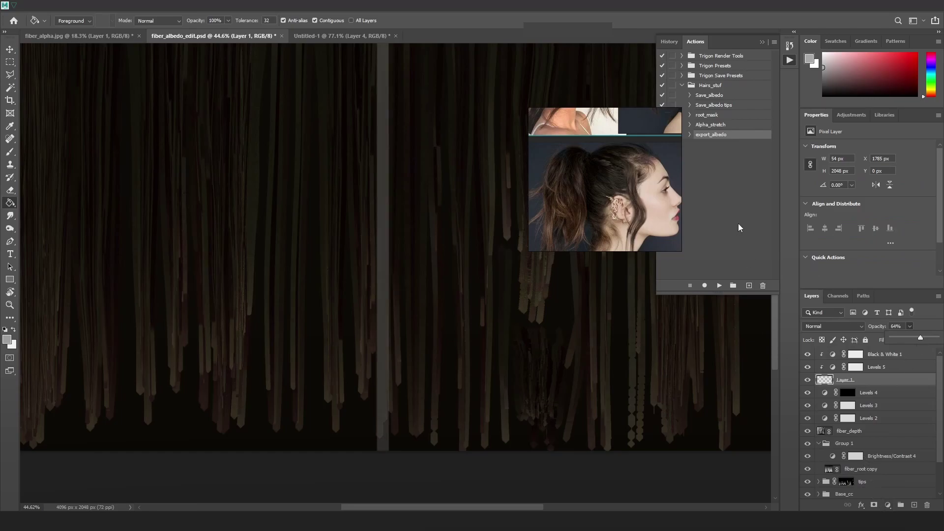
left_click(720, 286)
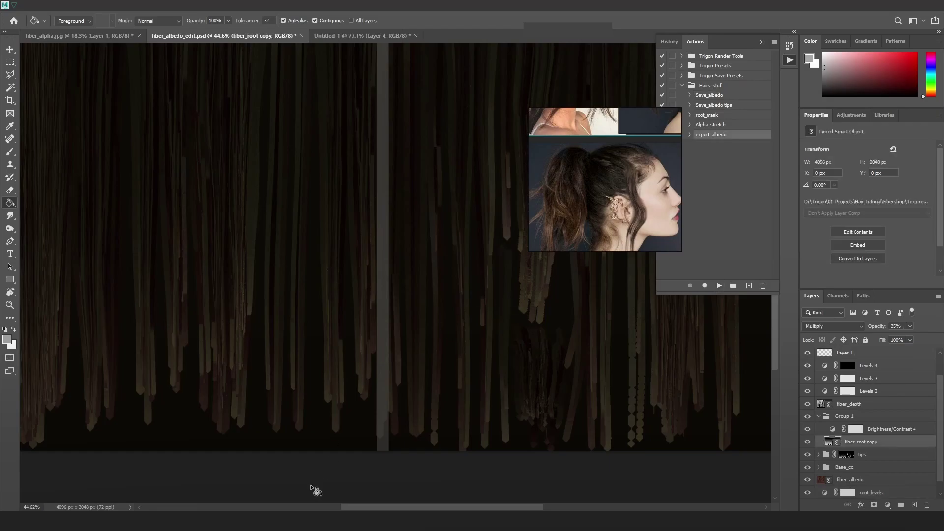
key("alt+Tab")
left_click_drag(439, 220, 519, 285, "alt")
Back in Photoshop, undo the Layer 1 opacity change and the clipped Black & White adjustment.
key("alt+Tab")
left_click(869, 354)
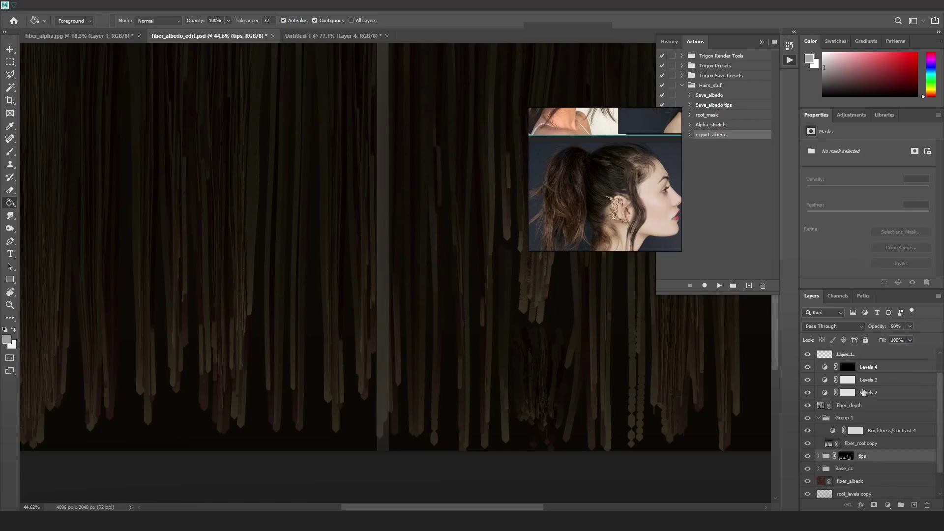
key("ctrl+z")
key("ctrl+z")
key("ctrl+z")
key("ctrl+z")
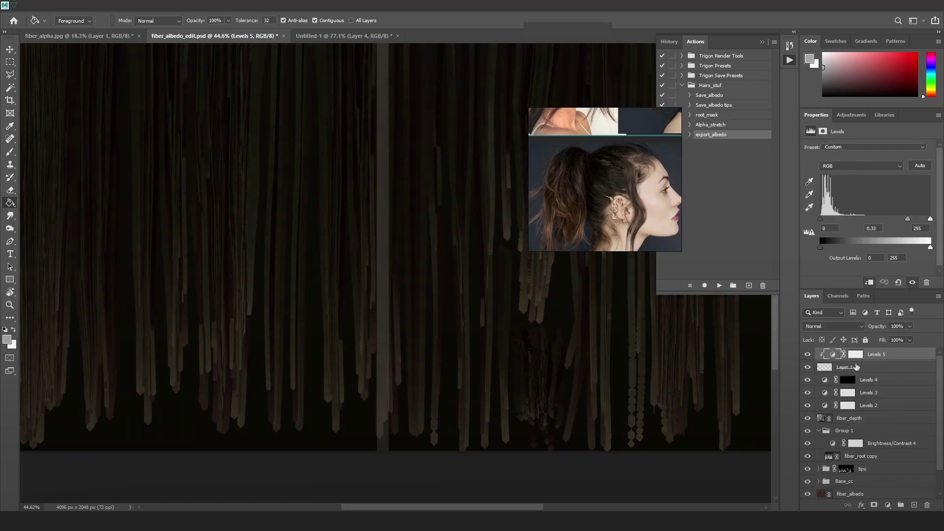
Delete the Levels 5 adjustment above Layer 1.
double_click(885, 367)
left_click(464, 193)
left_click(875, 198)
left_click(883, 355)
left_click(929, 506)
left_click(426, 193)
key("Delete")
key("Delete")
Run export_albedo again and check the hair in Marmoset Toolbag, moving the reference photo clear of it.
left_click(717, 286)
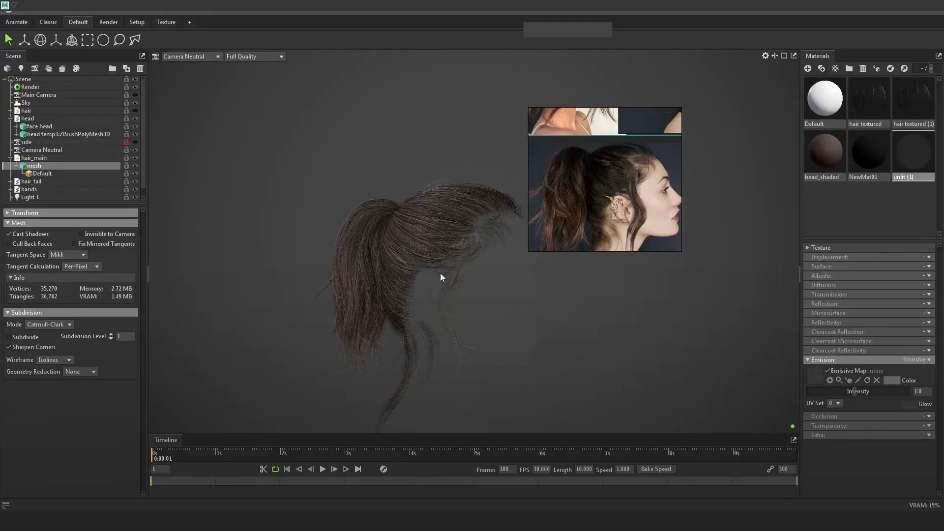
scroll(438, 282, "up", 3)
left_click_drag(594, 207, 694, 212)
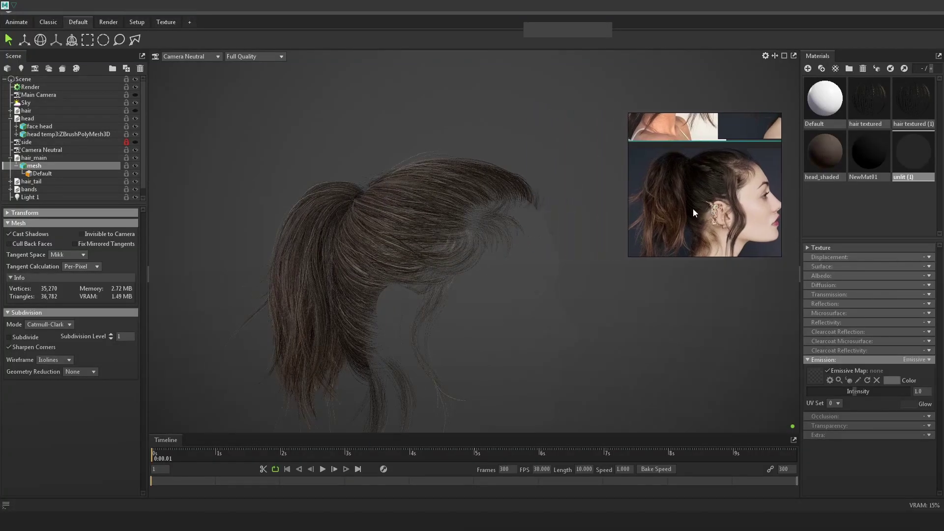
left_click_drag(611, 231, 569, 244)
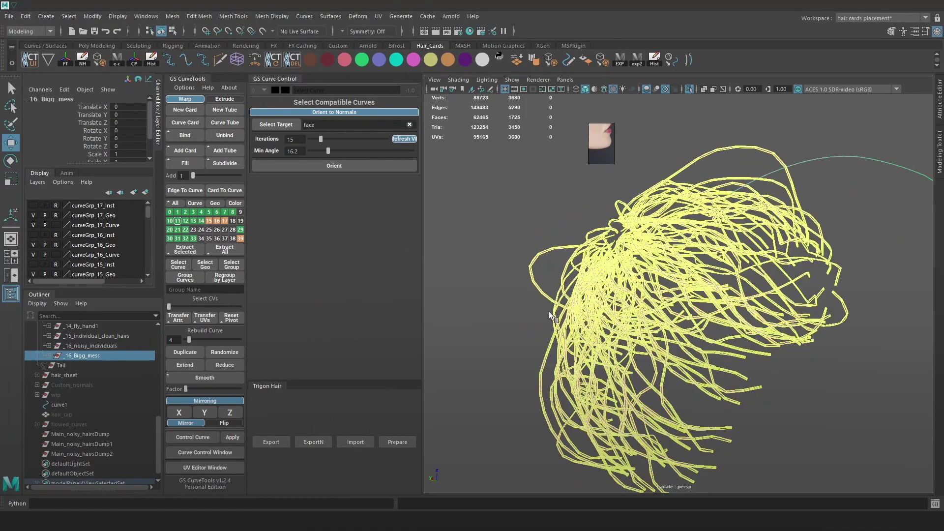
In Maya, rename the group _16_Bigg_mess as _17_Bigg_mess.
left_click(93, 355)
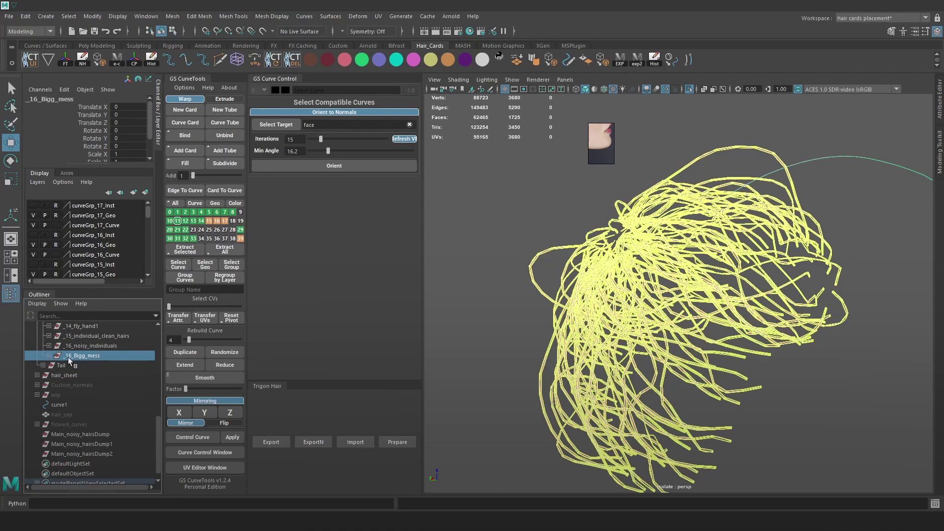
double_click(69, 356)
key("BackSpace")
type("7")
key("Return")
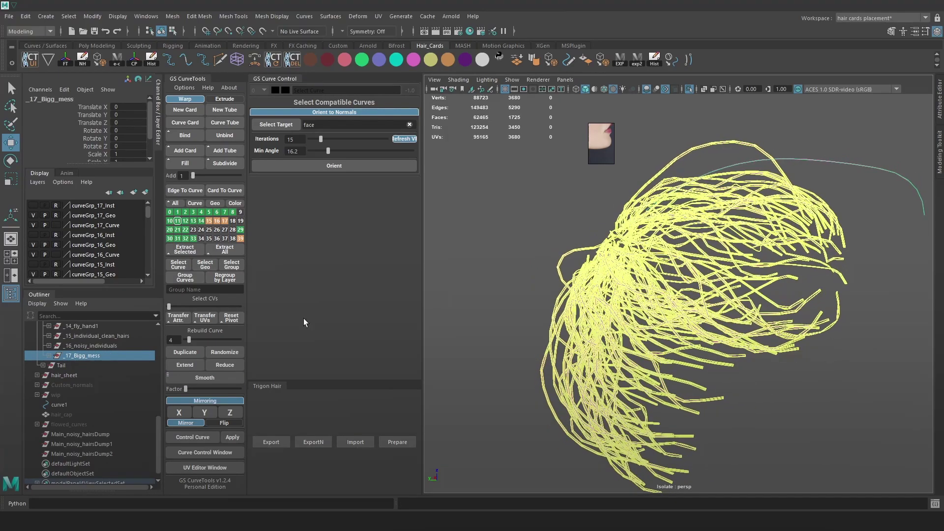
Isolate the _17_Bigg_mess hairs, select all their curves and orient the cards to the face target's normals.
left_click(49, 356)
left_click(690, 90)
left_click(690, 90)
scroll(824, 328, "down", 5)
left_click(836, 413)
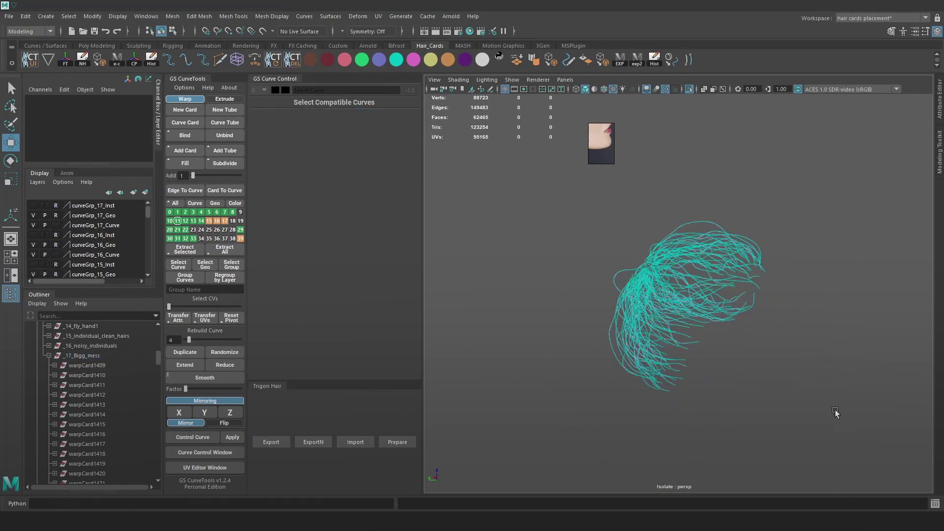
key("4")
left_click_drag(873, 433, 434, 154)
key("6")
left_click_drag(839, 400, 479, 164)
scroll(759, 312, "up", 5)
left_click(337, 353)
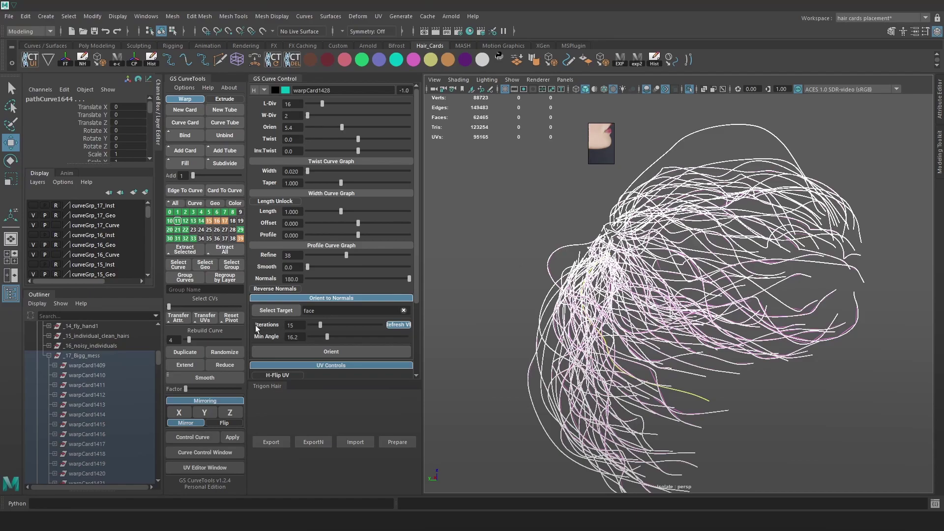
Examine which way the reoriented _17_Bigg_mess cards face from several angles.
key("h")
key("h")
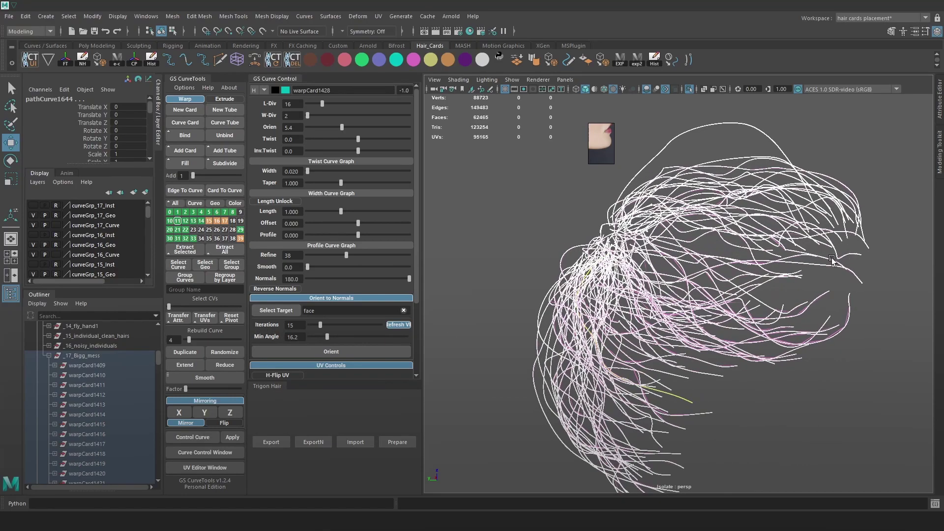
key("h")
left_click_drag(803, 304, 683, 301, "alt")
key("h")
key("h")
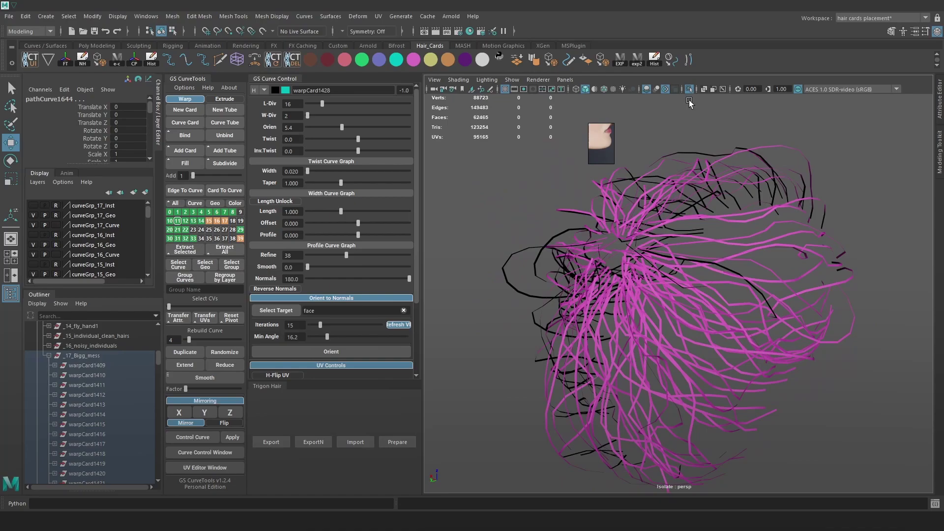
Leave isolation, collapse the _17_Bigg_mess group and examine how its hairs sit over the full hairstyle.
left_click(689, 89)
left_click_drag(674, 187, 640, 239, "alt")
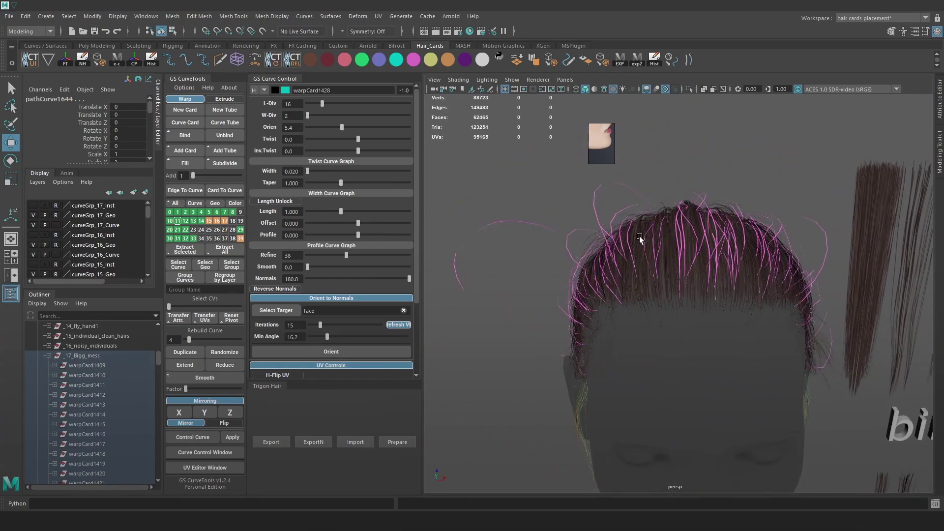
left_click(49, 355)
left_click(644, 294)
scroll(805, 320, "up", 8)
left_click_drag(773, 317, 767, 295, "alt")
right_click_drag(767, 296, 686, 105, "alt")
left_click_drag(758, 196, 748, 212, "alt")
scroll(748, 210, "up", 1)
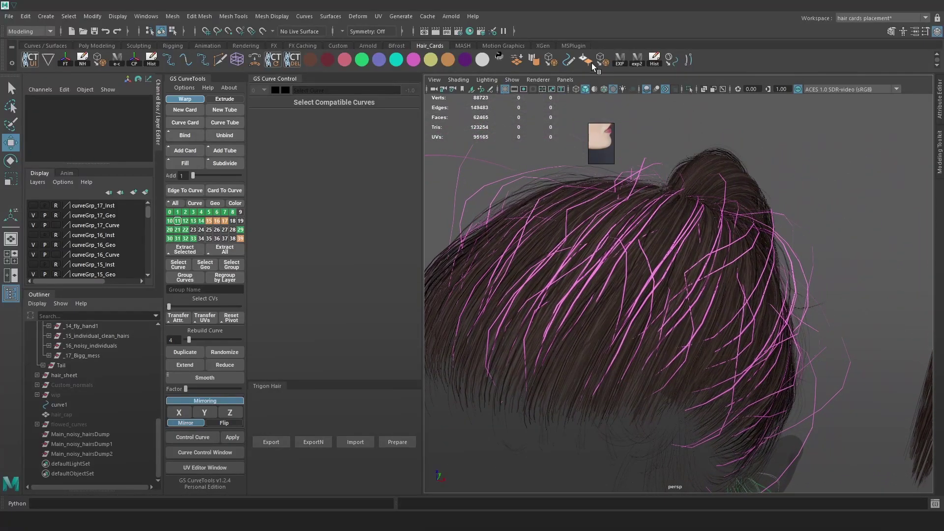
Export the hair with exp2 and inspect the updated cards from both sides in Marmoset Toolbag.
left_click(634, 60)
key("alt+Tab")
middle_click_drag(566, 246, 569, 287, "alt")
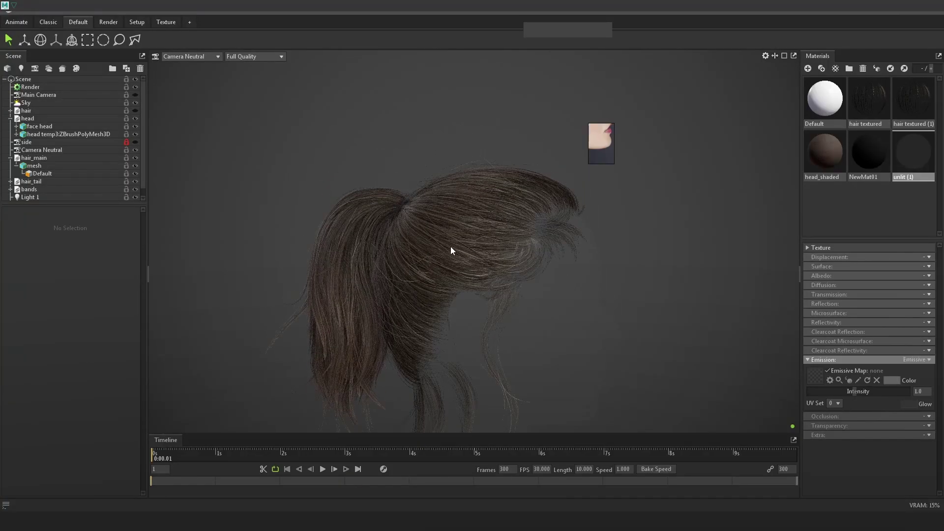
right_click_drag(450, 246, 497, 261, "alt")
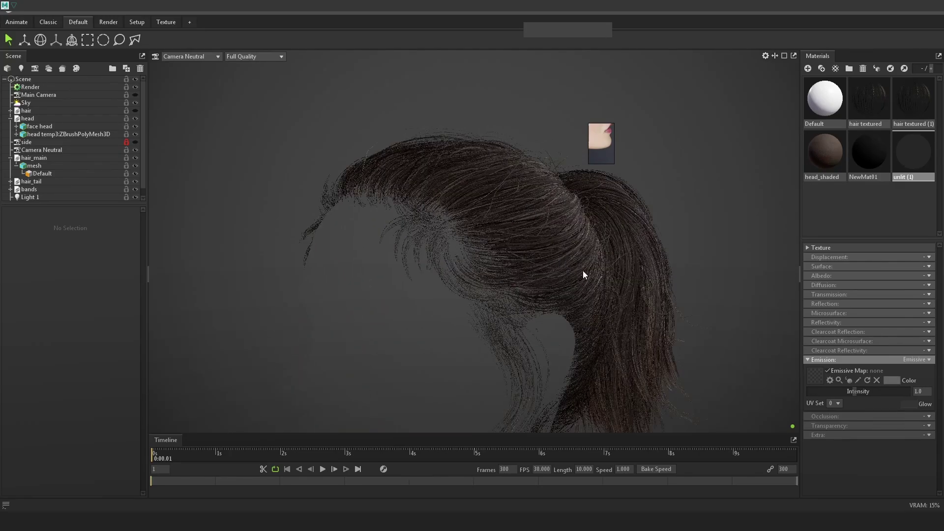
left_click_drag(533, 270, 642, 279, "alt")
right_click_drag(642, 278, 583, 284, "alt")
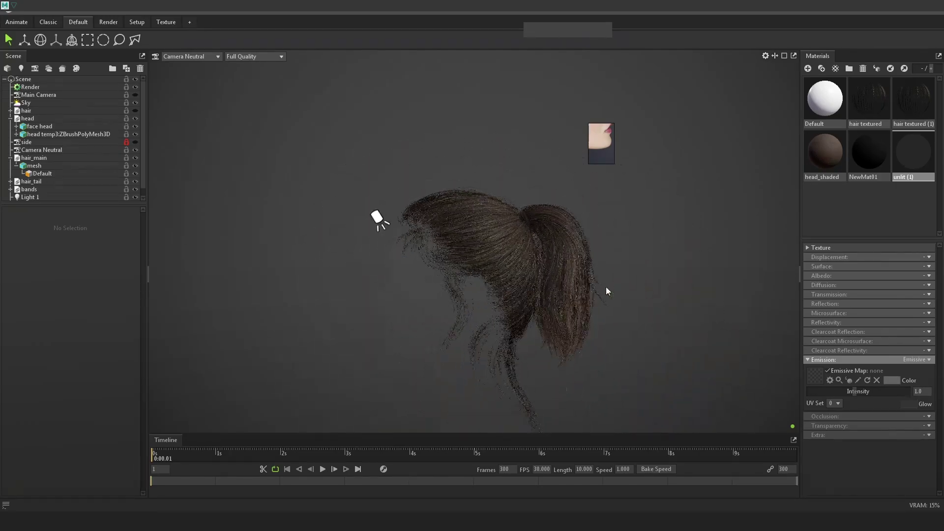
left_click_drag(583, 285, 749, 296, "alt")
right_click_drag(749, 297, 636, 303, "alt")
left_click_drag(635, 303, 655, 291, "alt")
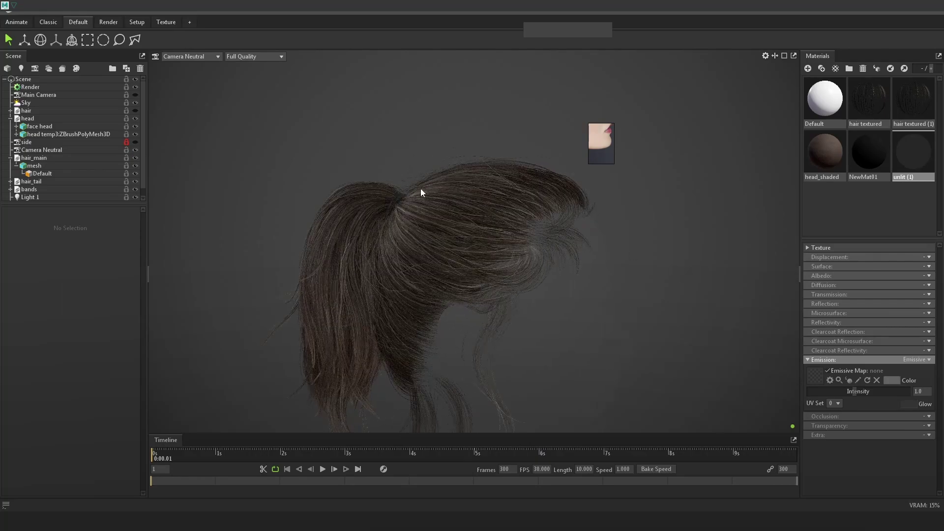
Test a light grey cecece sky backdrop behind the hair silhouette, then apply a dark grey one.
left_click(44, 111)
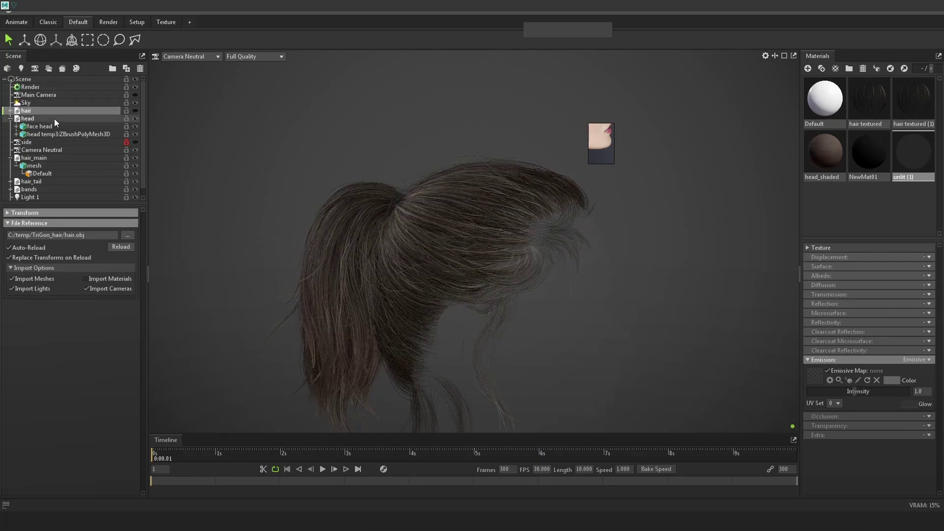
left_click(10, 118)
left_click(26, 102)
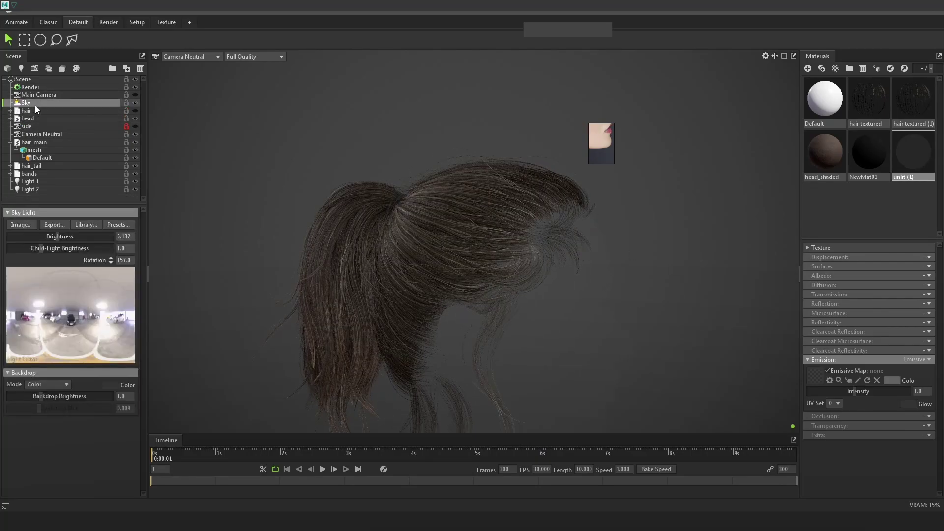
left_click(110, 385)
left_click_drag(733, 274, 662, 217)
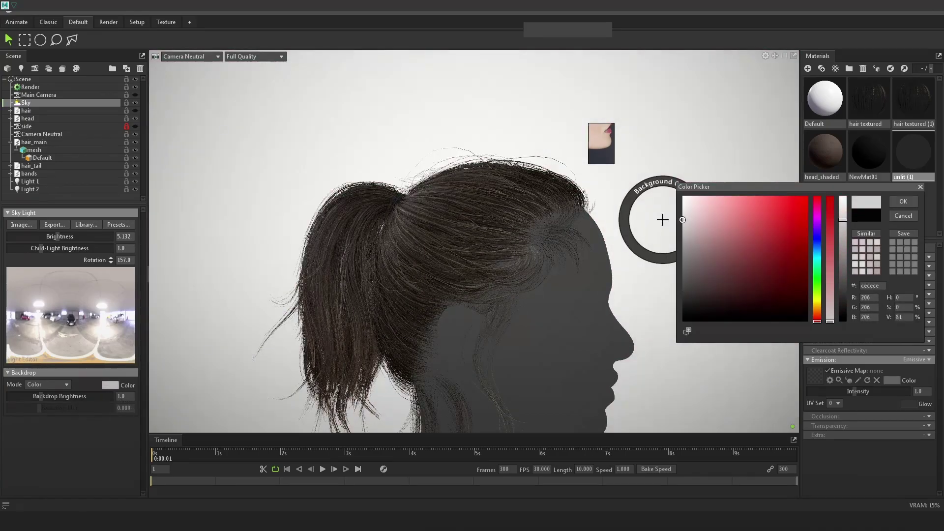
left_click_drag(598, 261, 447, 160, "alt")
mouse_move(746, 252)
left_mouse_down()
mouse_move(684, 321)
mouse_move(685, 299)
left_mouse_up()
mouse_move(625, 268)
left_mouse_down("alt")
mouse_move(483, 266)
mouse_move(725, 270)
mouse_move(634, 255)
left_mouse_up("alt")
left_click(903, 202)
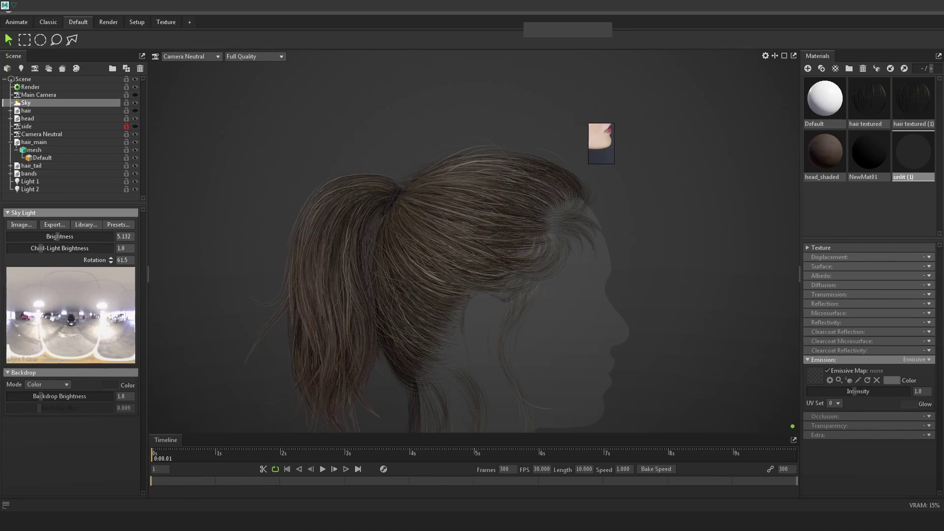
In Maya, isolate the _17_Bigg_mess group, select all its hair curves and set the card width to 0.012.
left_click(99, 460)
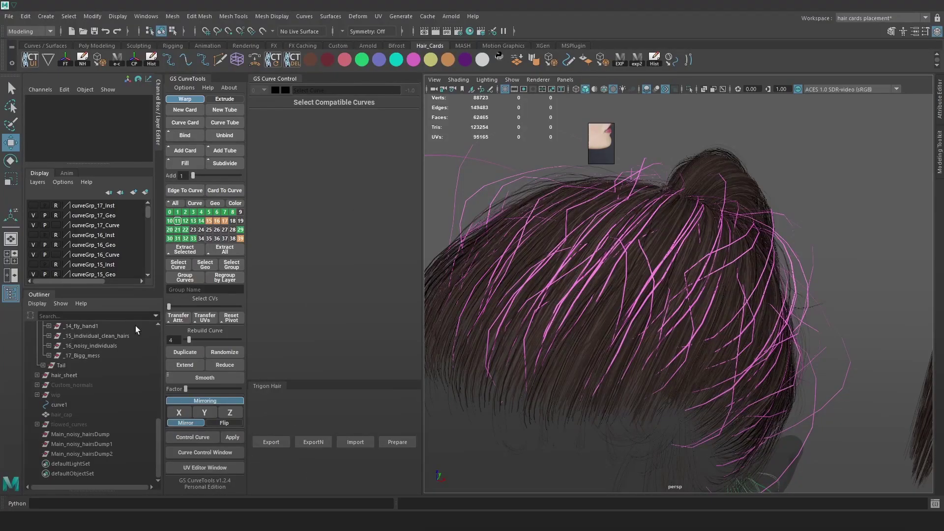
left_click(79, 355)
left_click(687, 89)
scroll(835, 317, "down", 4)
left_click(835, 316)
left_click_drag(849, 437, 412, 129)
key("alt+1")
left_click_drag(851, 443, 412, 140)
scroll(699, 271, "up", 2)
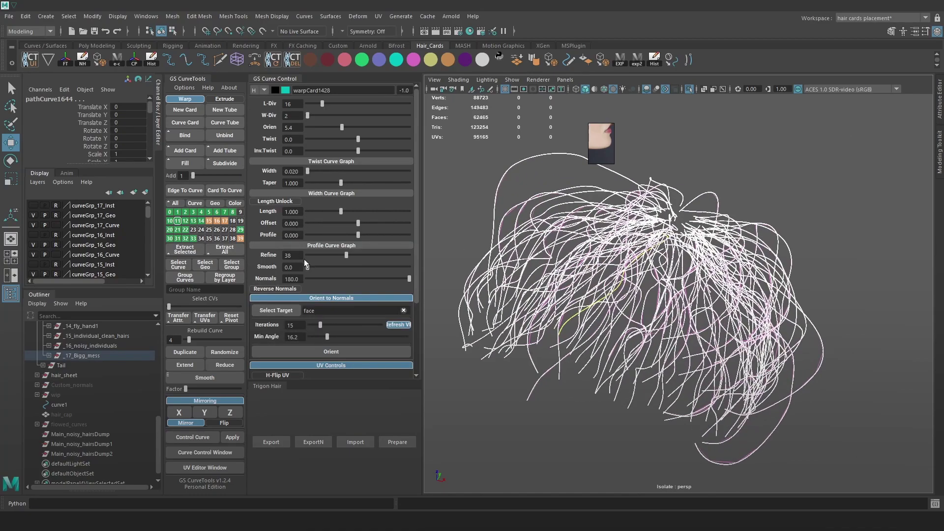
left_click(300, 172)
type("0.012")
key("Return")
left_click(756, 196)
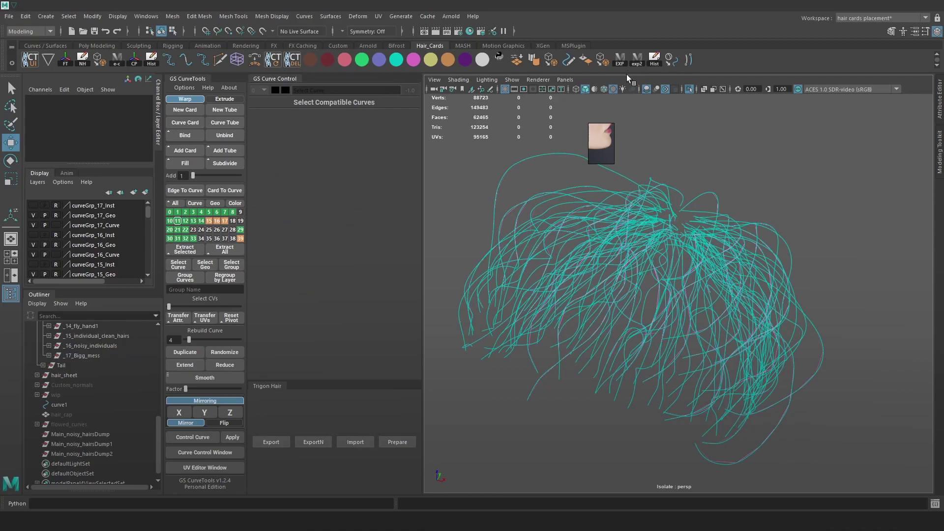
Export the hair with exp2 and inspect it in Marmoset Toolbag from the front and both sides under rotated sky lighting.
left_click(637, 60)
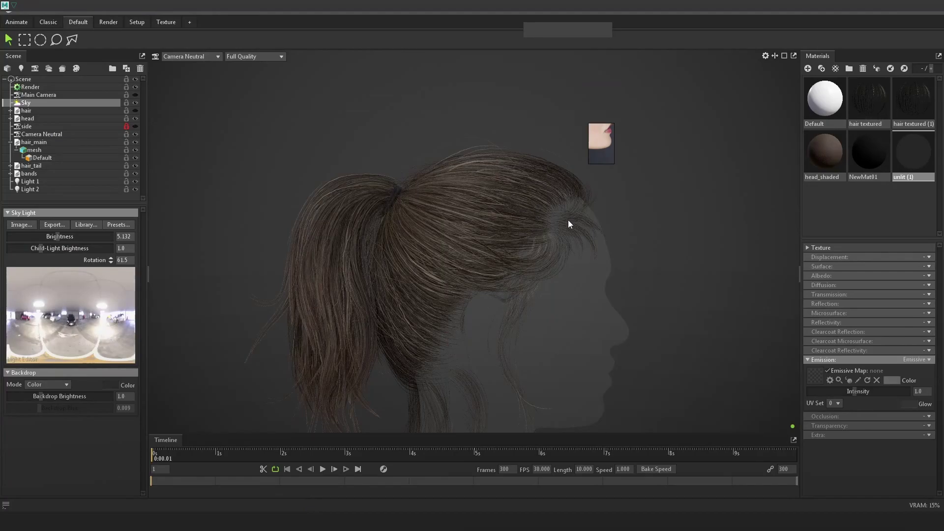
left_click_drag(618, 224, 526, 227)
scroll(380, 271, "up", 5)
left_click_drag(376, 277, 318, 256)
left_click_drag(331, 210, 270, 209)
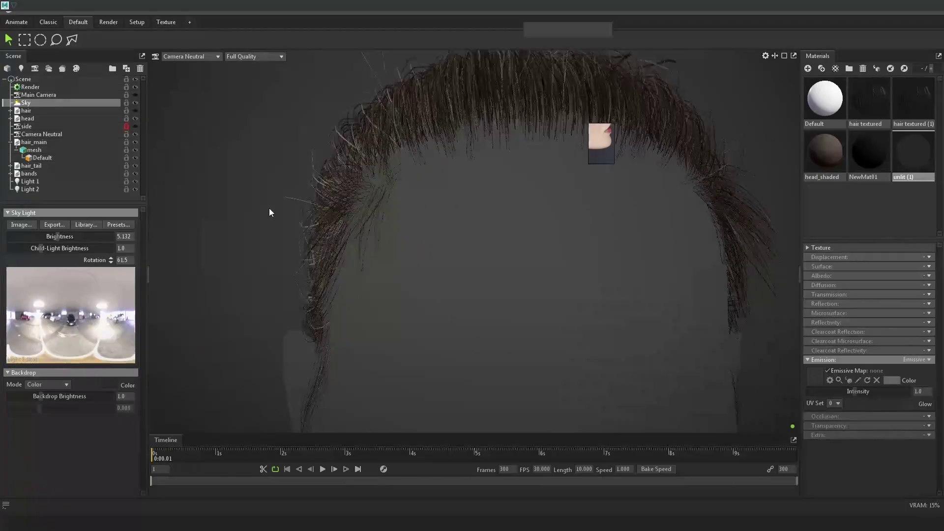
scroll(481, 236, "down", 4)
middle_click_drag(657, 250, 547, 269)
left_click_drag(548, 273, 712, 293)
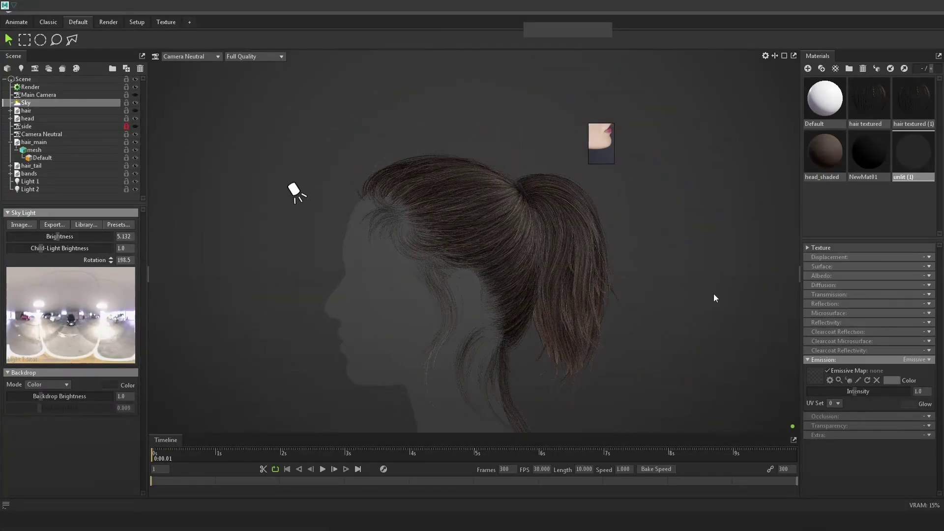
scroll(713, 295, "up", 5)
left_click_drag(689, 300, 552, 276, "shift")
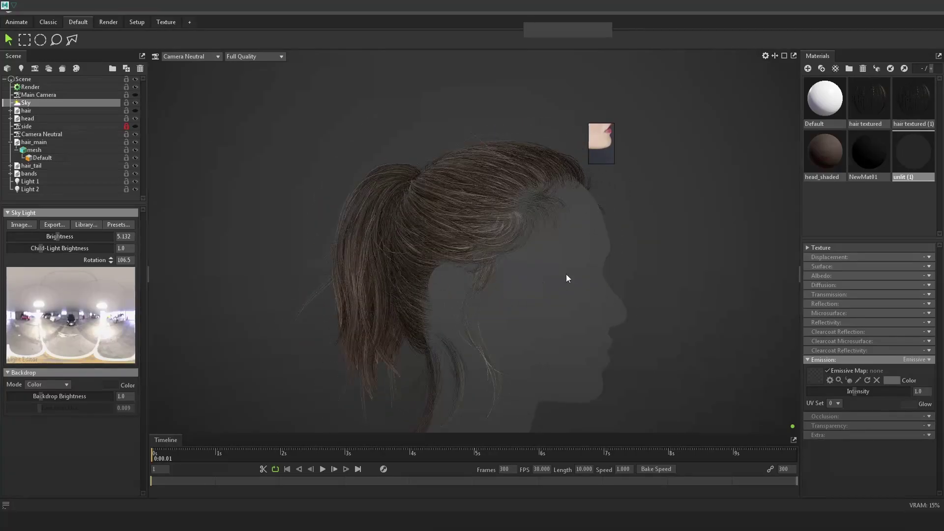
Try a different sky backdrop colour and judge the hair against it under rotated lighting.
left_click(26, 81)
left_click(35, 95)
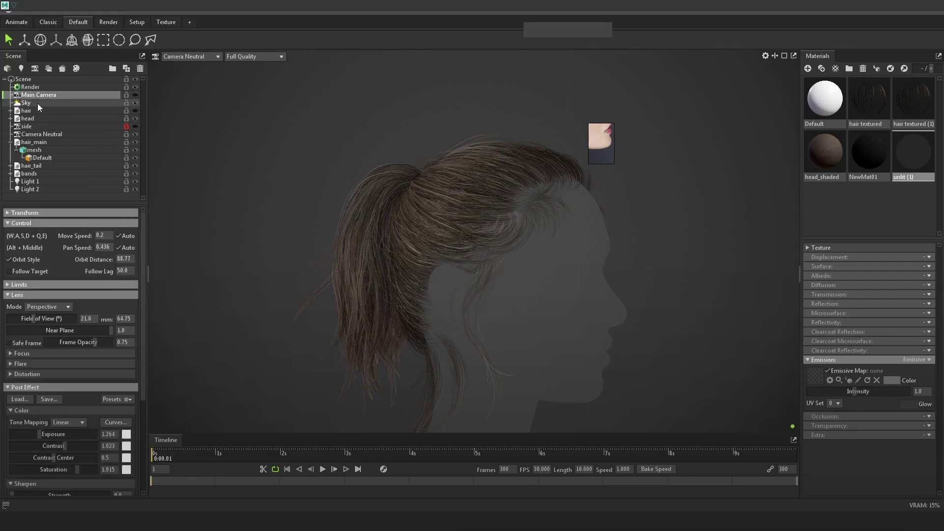
left_click(37, 103)
left_click(113, 385)
left_click(692, 276)
left_click_drag(818, 295, 818, 249)
left_click(704, 288)
left_click_drag(704, 288, 546, 283)
left_click(913, 200)
left_click_drag(492, 285, 566, 247, "shift")
left_click(382, 288)
Set the sky backdrop colour to a medium grey.
left_click(26, 103)
left_click(110, 386)
left_click_drag(686, 272, 620, 290)
left_click(891, 205)
Select the face head and confirm 3f3f3f as its unlit material's emission colour.
left_click(534, 246)
left_click(892, 381)
left_click(905, 202)
left_click(892, 380)
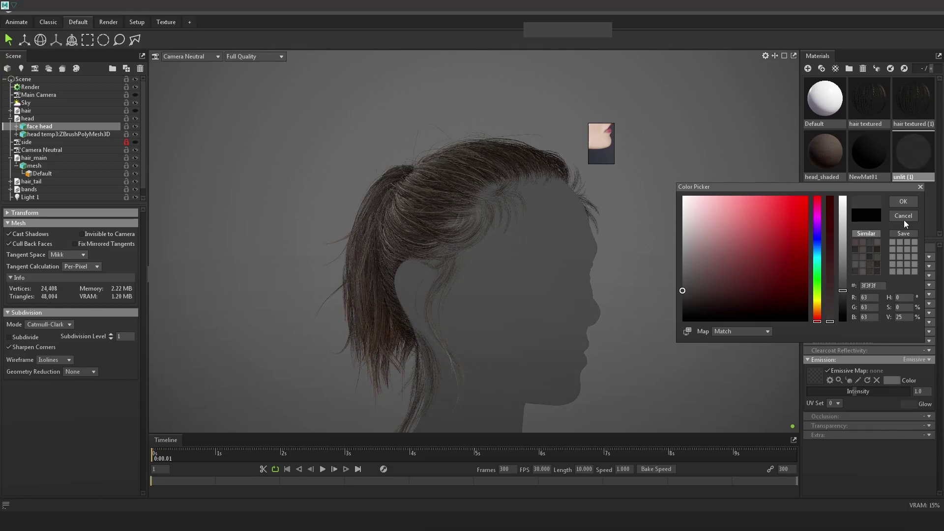
left_click(904, 202)
Examine the flyaway hairs on top of the head up close against the grey backdrop.
left_click_drag(767, 242, 719, 243, "alt")
right_click_drag(653, 240, 597, 196, "alt")
middle_click_drag(598, 197, 573, 262, "alt")
left_click_drag(573, 262, 553, 277, "alt")
left_click_drag(531, 233, 368, 228, "alt")
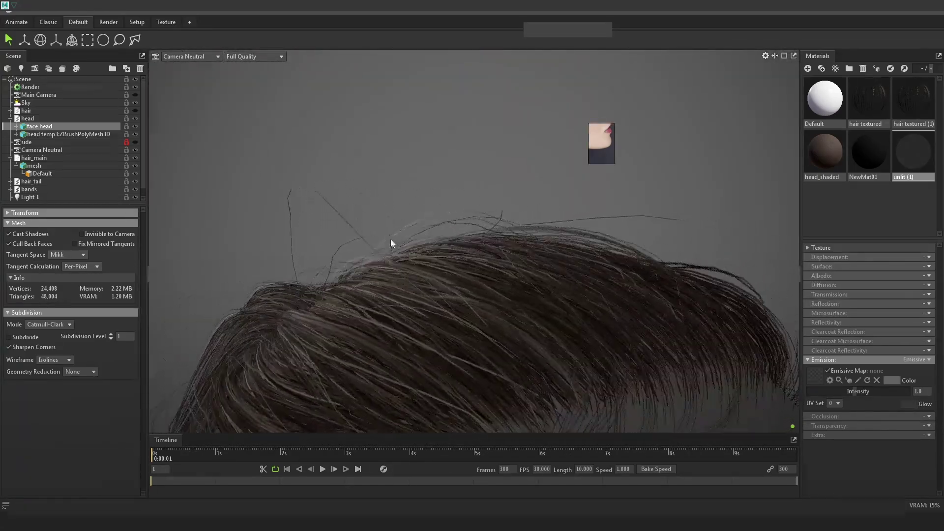
Examine the flyaway silhouette from the front of the head, and switch to Maya.
right_click_drag(368, 228, 515, 257, "alt")
middle_click_drag(515, 257, 541, 235, "alt")
left_click_drag(543, 240, 441, 243, "alt")
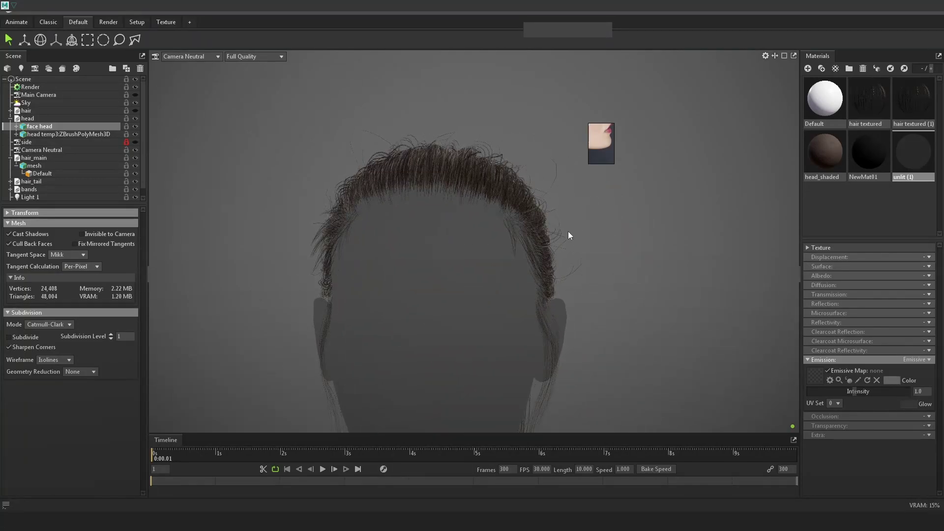
key("alt+Tab")
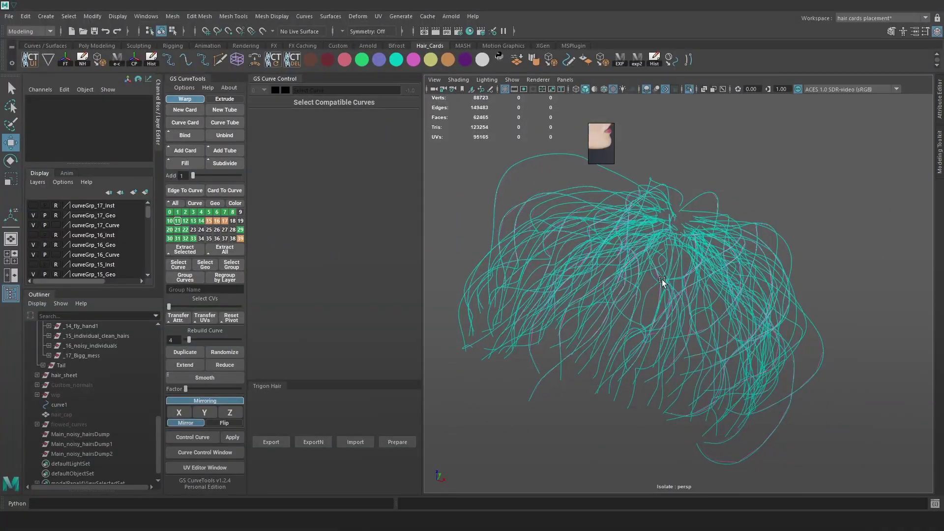
Try rebuilding all the isolated flyaway curves with values of 5 and 10, and undo the rebuilds.
left_click_drag(662, 280, 669, 277, "alt")
key("ctrl+z")
key("shift+z")
middle_click_drag(822, 307, 776, 280, "alt")
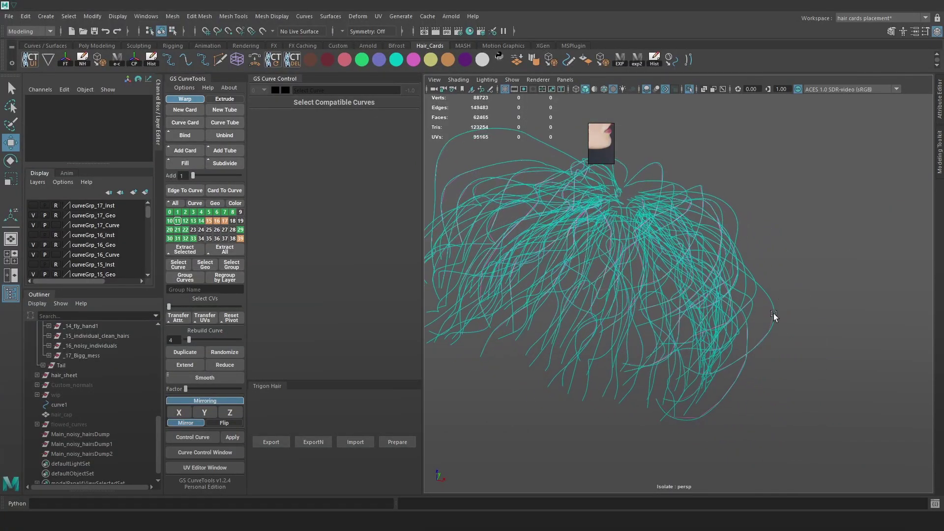
left_click(776, 315)
middle_click_drag(805, 311, 753, 295, "alt")
right_click_drag(798, 267, 829, 251)
right_click_drag(783, 319, 686, 281, "alt")
left_click_drag(763, 357, 427, 175)
right_click_drag(590, 251, 694, 285, "alt")
left_click_drag(703, 287, 675, 284, "alt")
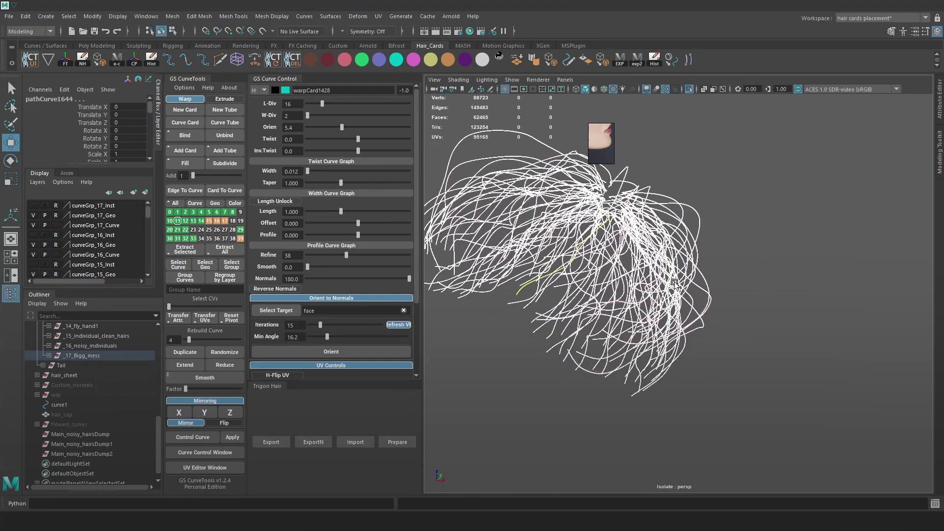
left_click(196, 338)
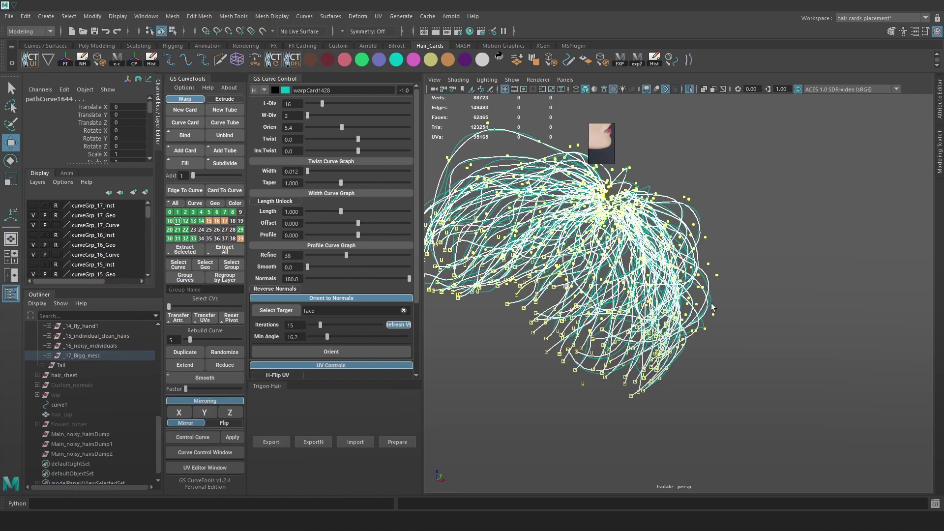
key("ctrl+z")
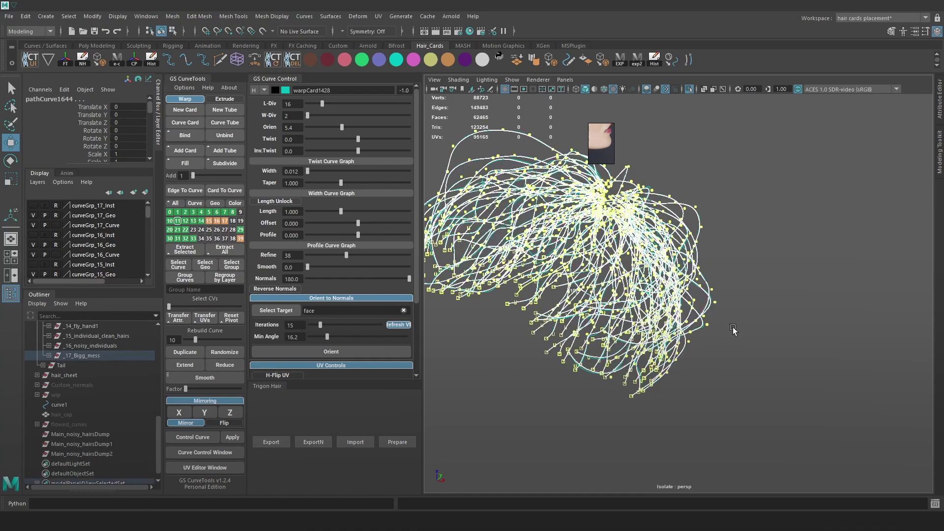
key("ctrl+z")
Pull the outermost side flyaway strand's middle control vertex in toward the head, and show the whole model again.
mouse_move(740, 318)
left_mouse_down("alt")
mouse_move(730, 329)
mouse_move(780, 330)
mouse_move(755, 322)
left_mouse_up("alt")
left_click(711, 307)
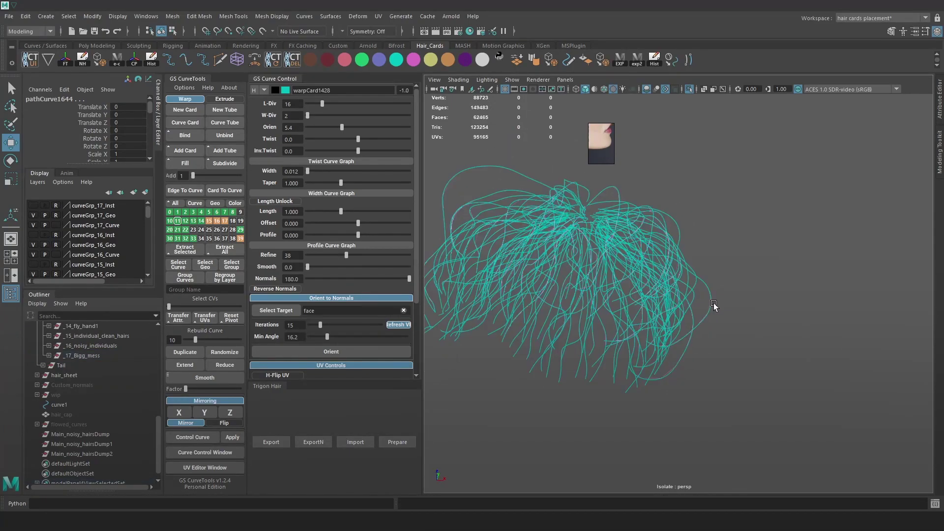
right_click_drag(730, 297, 746, 305)
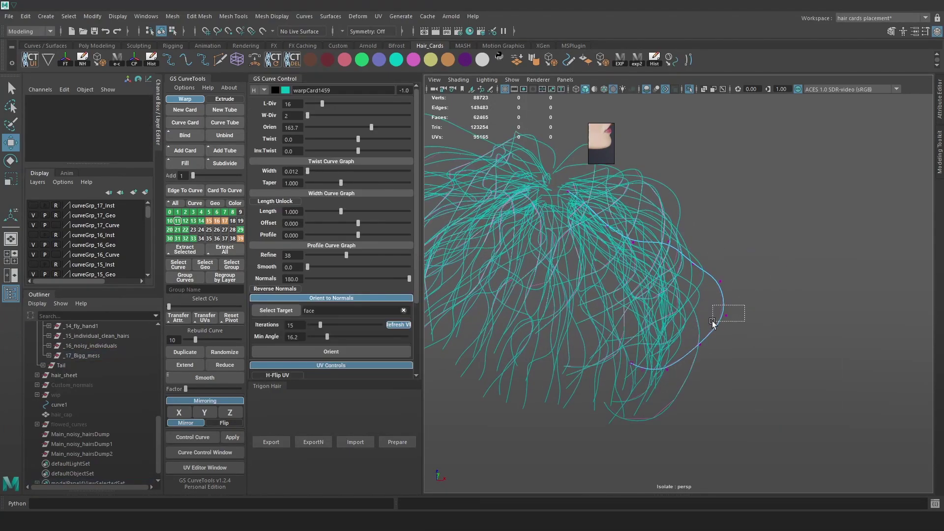
left_click(724, 317)
key("b")
mouse_move(776, 330)
left_mouse_down()
mouse_move(670, 323)
mouse_move(770, 321)
left_mouse_up()
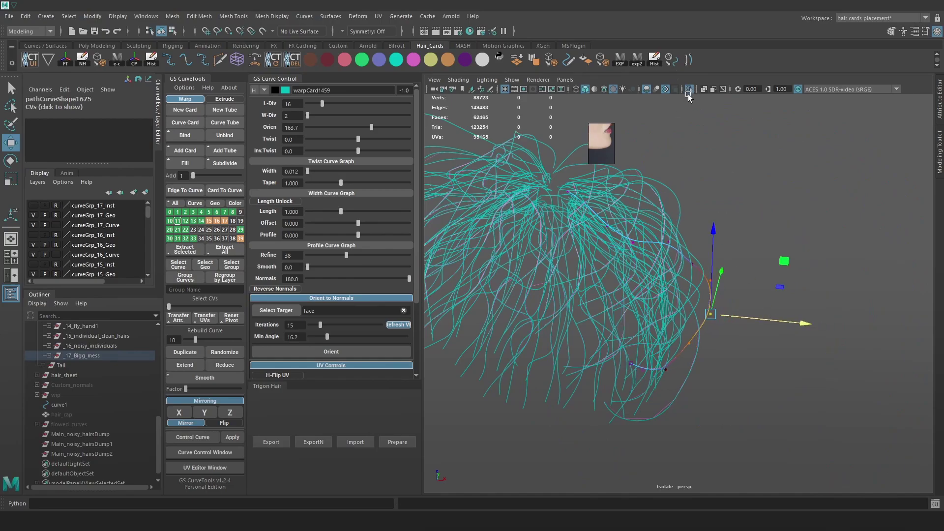
key("ctrl+1")
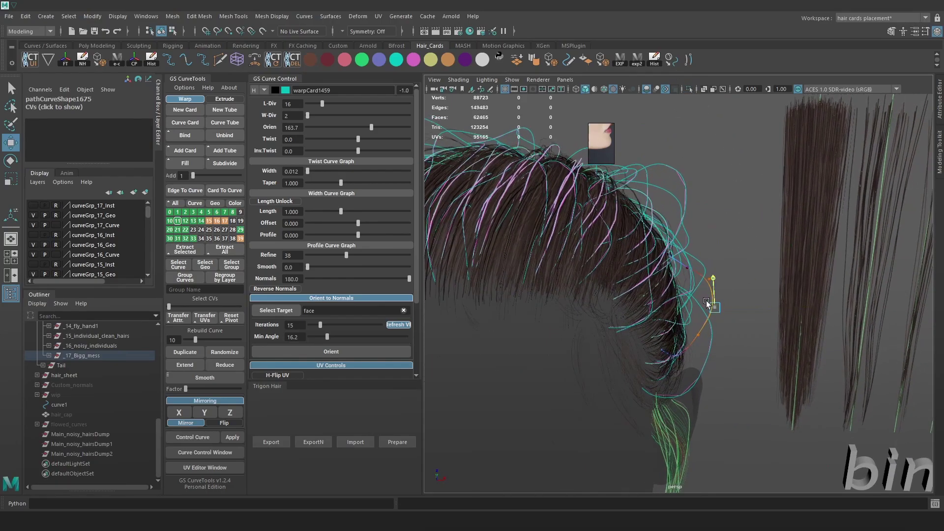
Adjust the control vertices of the wide flyaway loop over the upper side of the head so it sits closer.
left_click(690, 199)
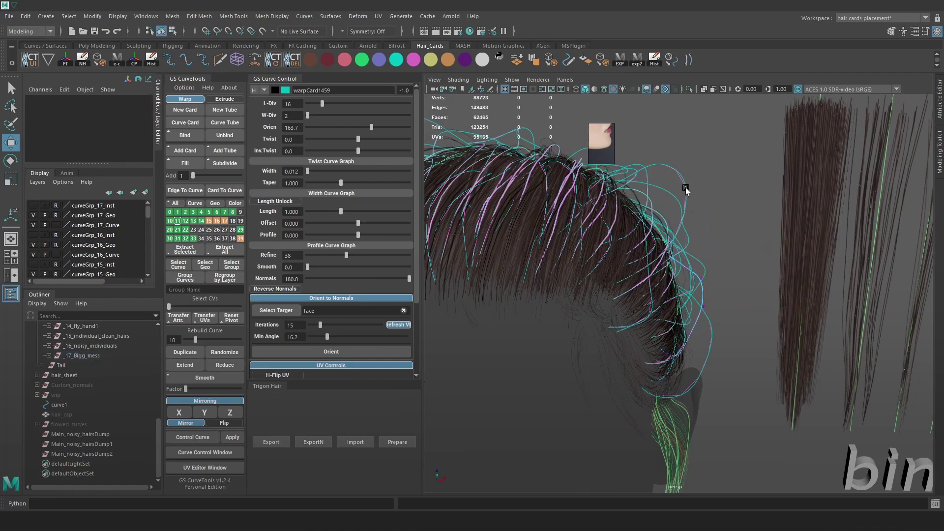
left_click(677, 173)
left_click_drag(677, 174, 716, 161, "alt")
right_click_drag(725, 157, 701, 150)
left_click_drag(700, 159, 725, 176, "alt")
key("ctrl+z")
left_click_drag(777, 197, 725, 220, "alt")
key("4")
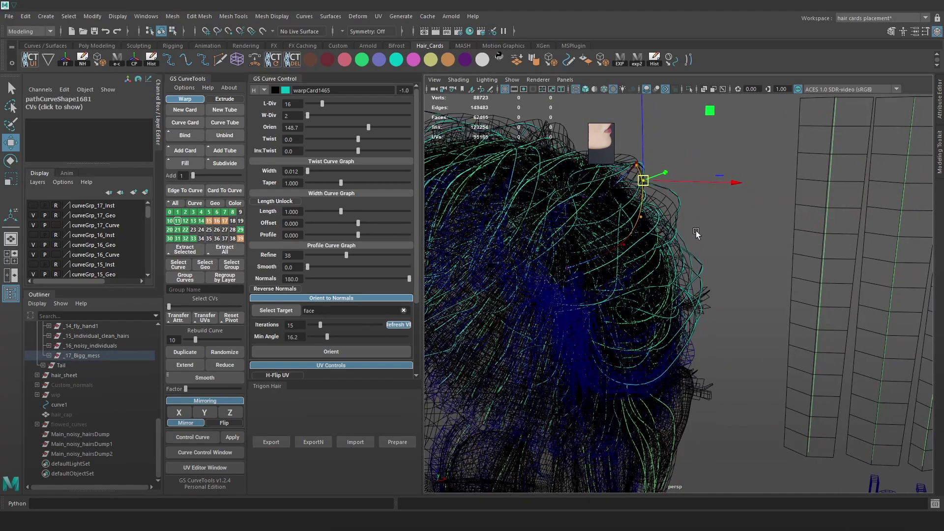
mouse_move(678, 254)
left_mouse_down("alt")
mouse_move(705, 240)
mouse_move(610, 305)
left_mouse_up("alt")
key("6")
Move the control vertices of the stray loop sticking out beside the ponytail in toward the head.
left_click(607, 308)
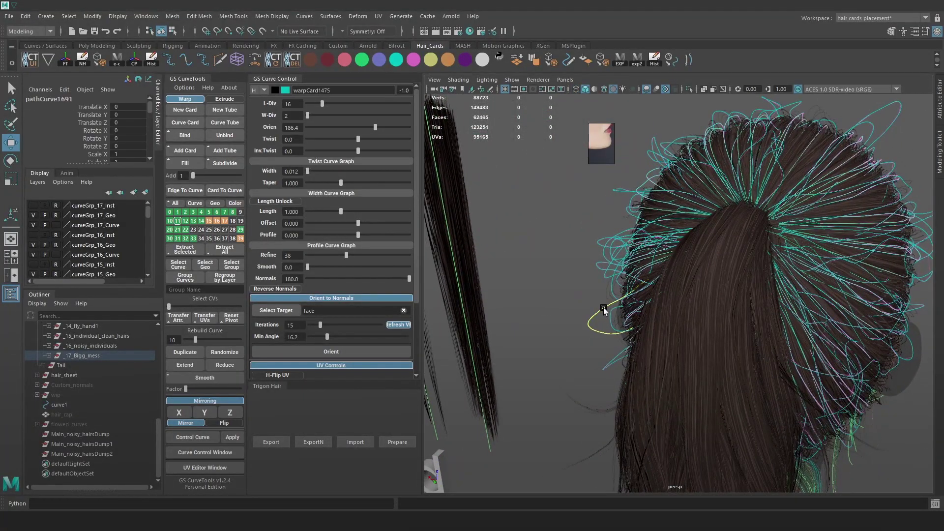
left_click_drag(581, 268, 557, 242, "alt")
right_click_drag(556, 242, 517, 231)
left_click_drag(565, 310, 600, 325)
Lower the high flyaway strand above the crown by moving its control vertices down toward the hair.
middle_click_drag(843, 174, 704, 221, "alt")
left_click(744, 166)
left_click_drag(744, 165, 780, 165, "alt")
right_click_drag(742, 159, 708, 159)
left_click_drag(761, 163, 686, 194)
left_click(692, 181)
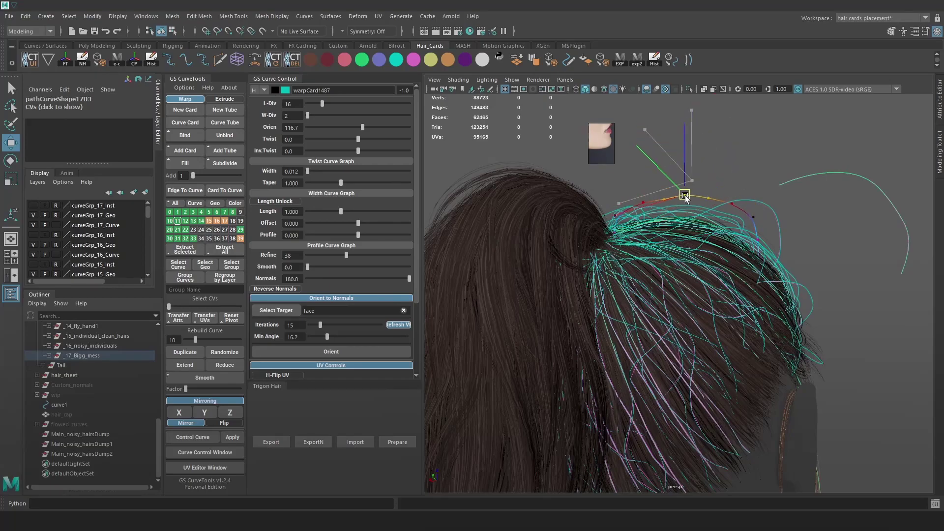
Reshape the flyaway loop above the front of the hair by pulling its control vertices closer to the scalp.
left_click(775, 209)
right_click_drag(773, 202, 743, 202)
left_click_drag(743, 203, 779, 207, "alt")
left_click_drag(765, 171, 731, 193)
Bring the large flyaway loops at the upper corner of the front hairline down closer to the hair.
left_click_drag(827, 213, 601, 244, "alt")
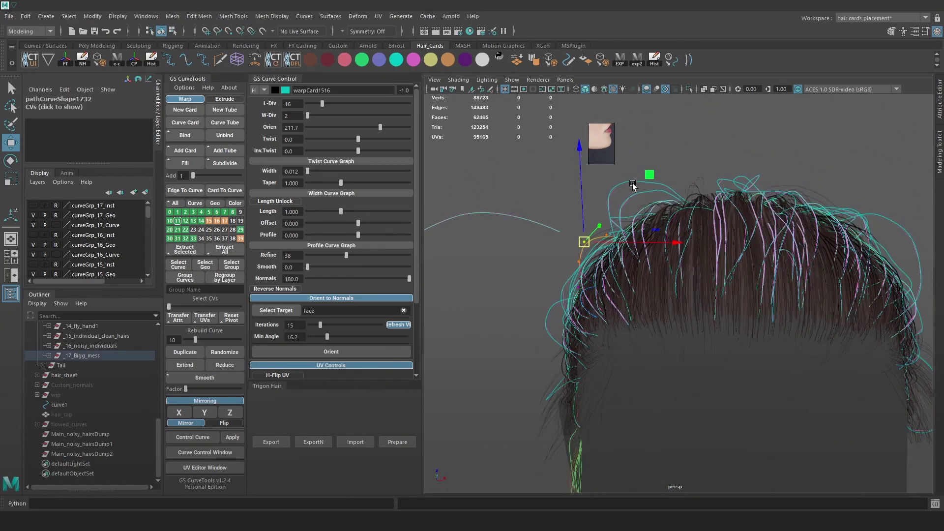
left_click(629, 182)
right_click_drag(644, 160, 615, 165)
left_click(608, 191)
left_click_drag(606, 199, 630, 210, "alt")
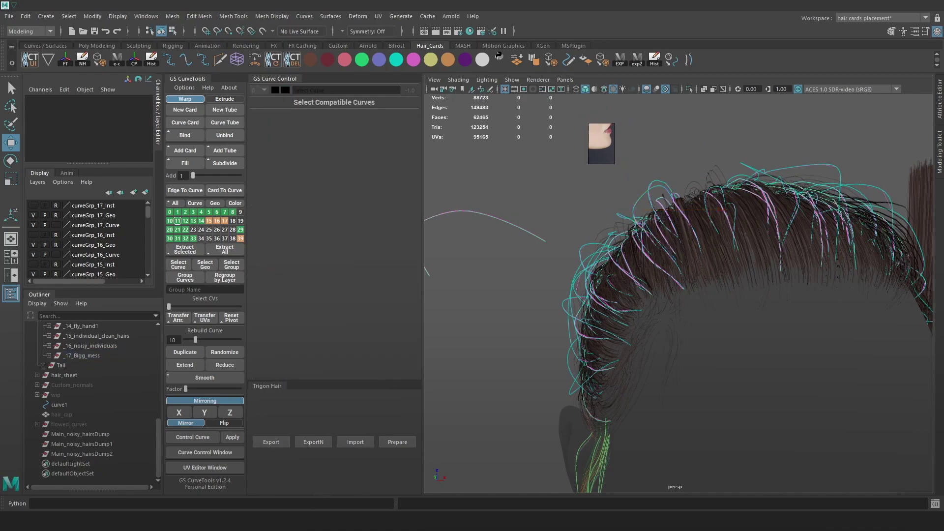
Switch to Marmoset Toolbag to examine the hair render from the front and side, and return to Maya.
key("alt+Tab")
left_click_drag(597, 274, 613, 252)
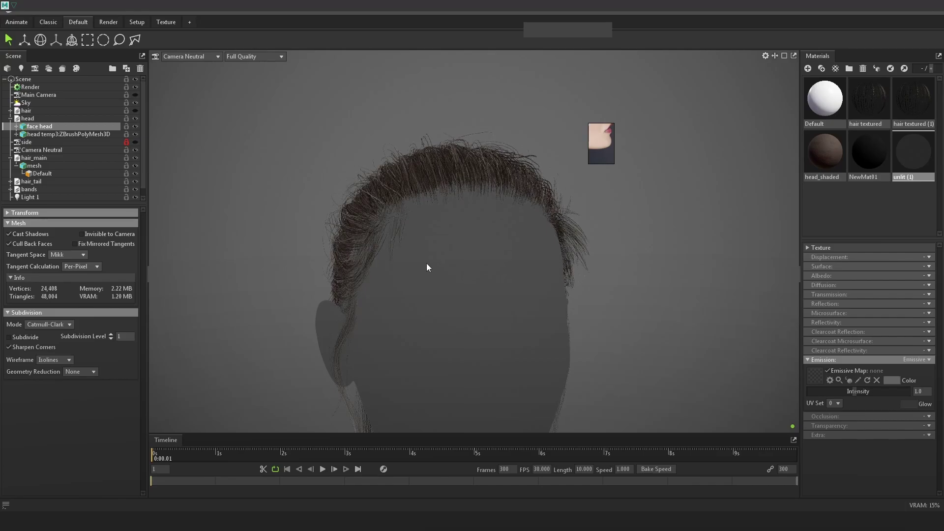
left_click_drag(508, 282, 389, 279)
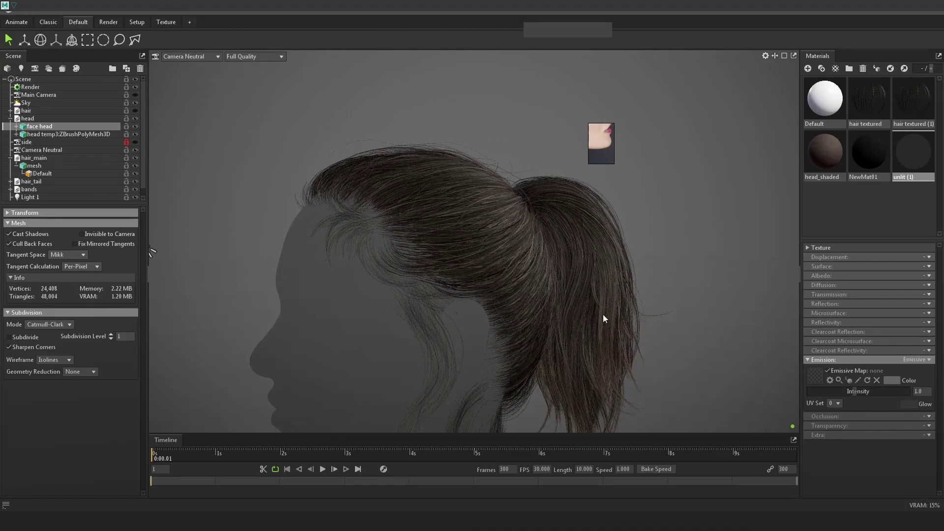
key("alt+Tab")
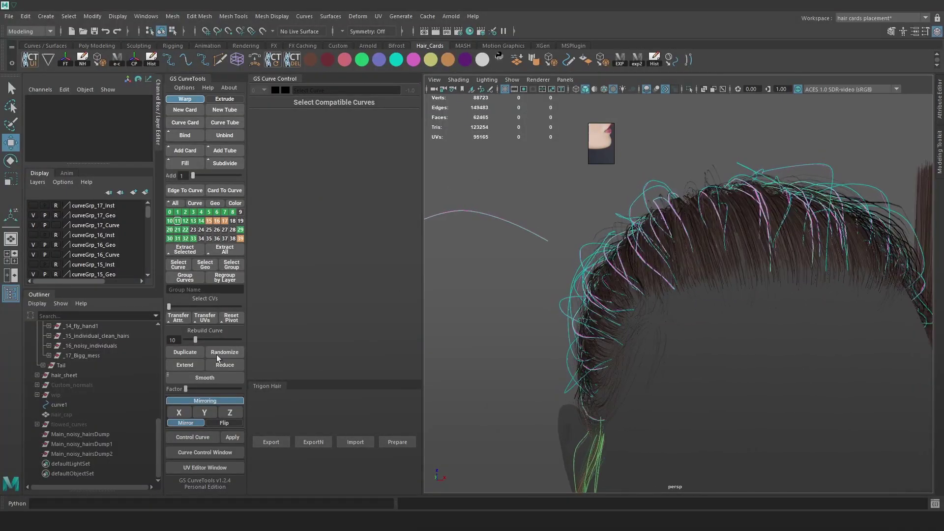
Isolate the _17_Bigg_mess group and compare it with a close view of the hair in Marmoset Toolbag.
left_click(81, 355)
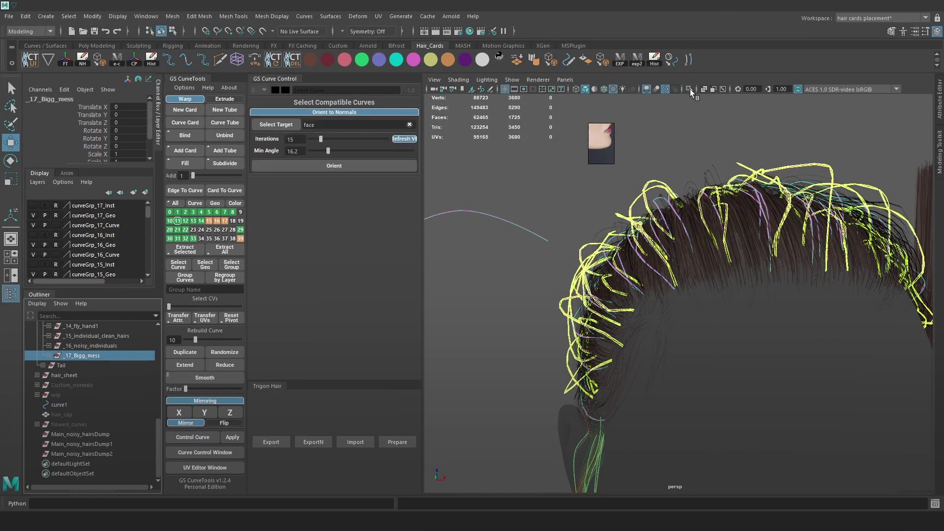
left_click(690, 91)
key("alt+Tab")
left_click_drag(631, 247, 534, 158)
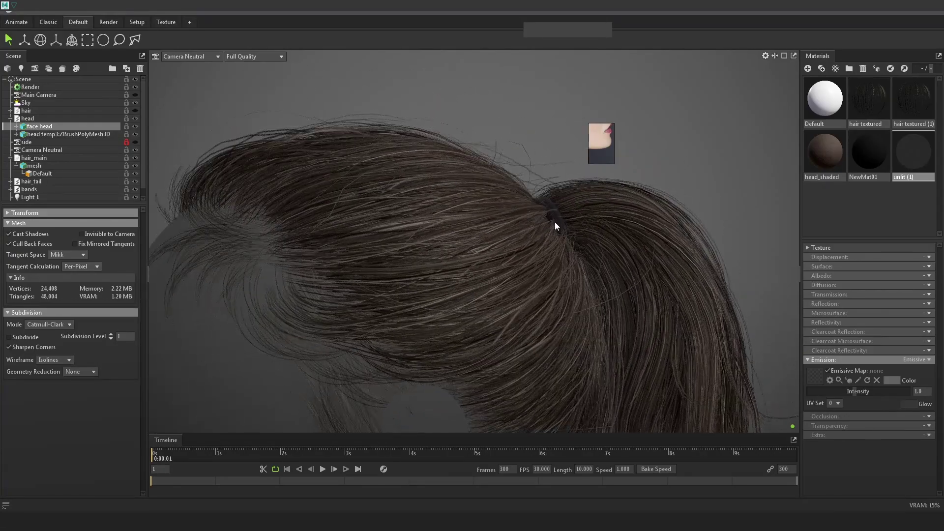
key("alt+Tab")
Try 12 length divisions on all the isolated _17_Bigg_mess cards and inspect their smoothness.
scroll(715, 217, "down", 5)
left_click(847, 339)
left_click_drag(879, 429, 477, 190)
key("f")
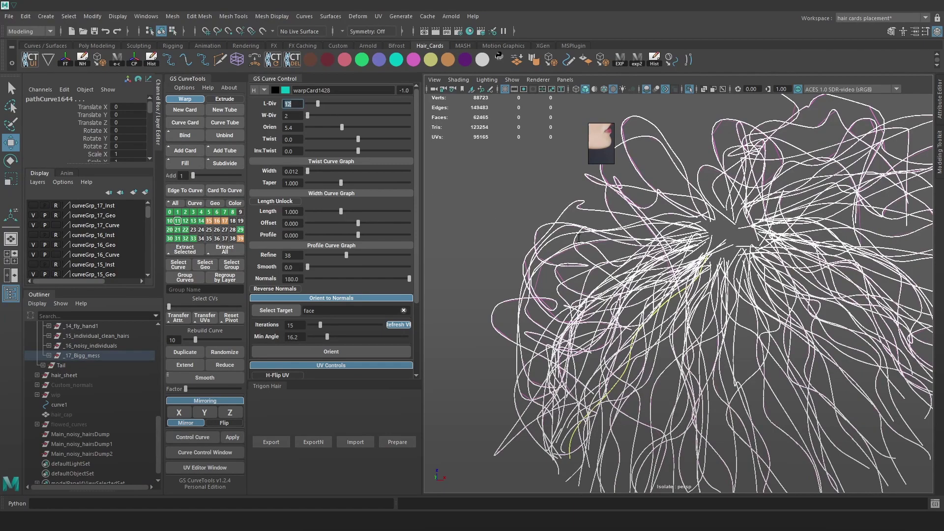
left_click(538, 205)
key("alt+c")
left_click_drag(588, 238, 664, 241, "alt")
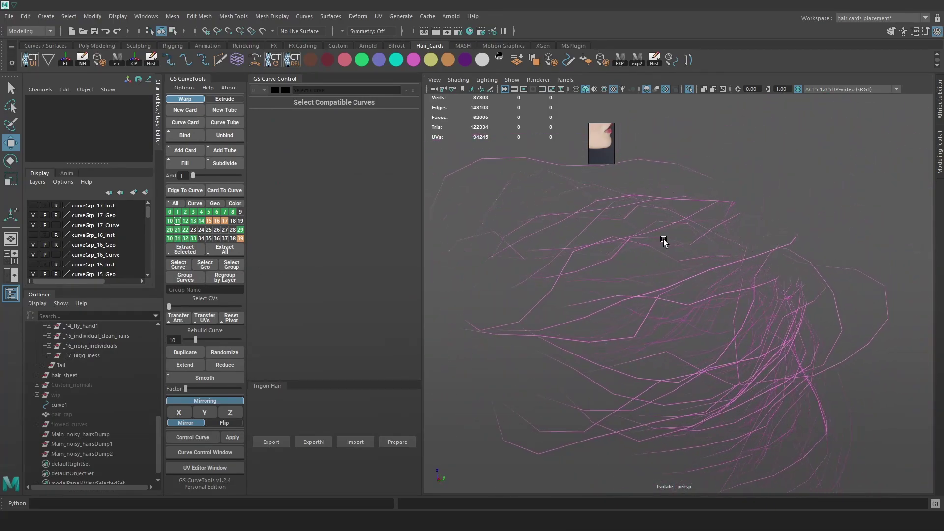
right_click_drag(678, 276, 641, 224, "alt")
Set the _17_Bigg_mess cards' length divisions back to 16, and show the whole model again.
key("alt+c")
left_click_drag(854, 442, 470, 155)
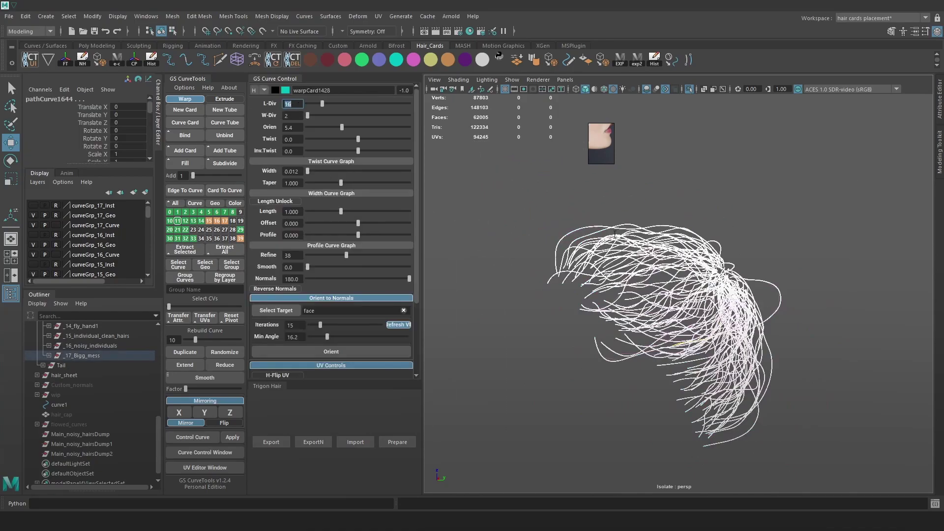
key("Return")
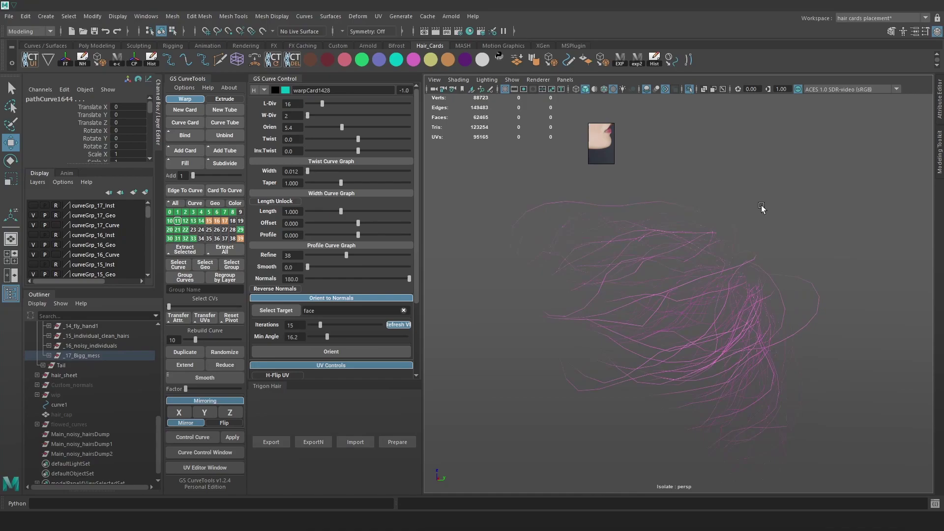
left_click_drag(755, 254, 708, 230, "alt")
left_click_drag(688, 277, 721, 244, "alt")
left_click(743, 237)
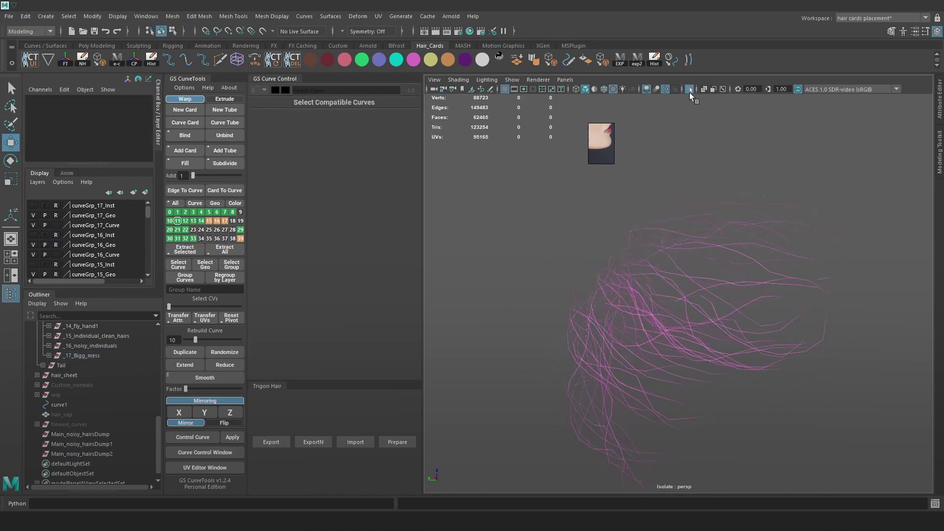
left_click(690, 91)
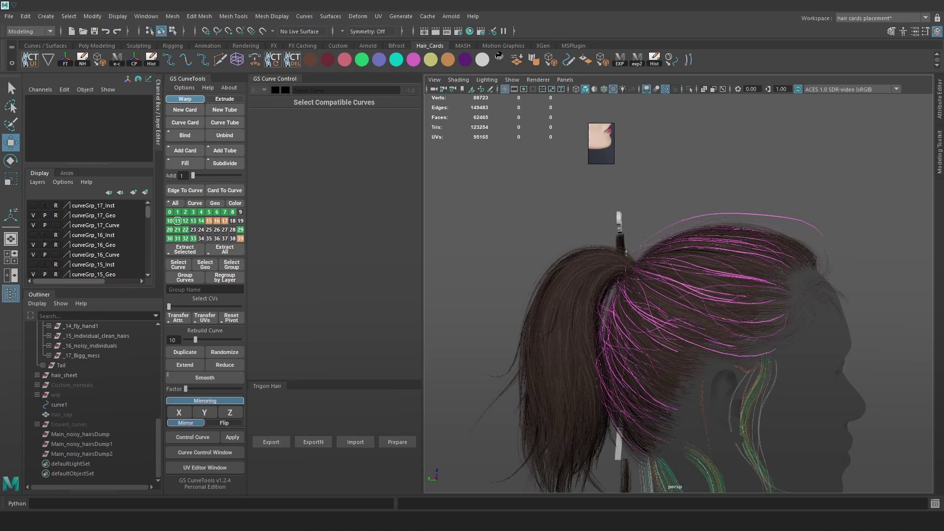
Isolate the _15_individual_clean_hairs, _16_noisy_individuals and _17_Bigg_mess groups.
left_click_drag(744, 235, 635, 242, "alt")
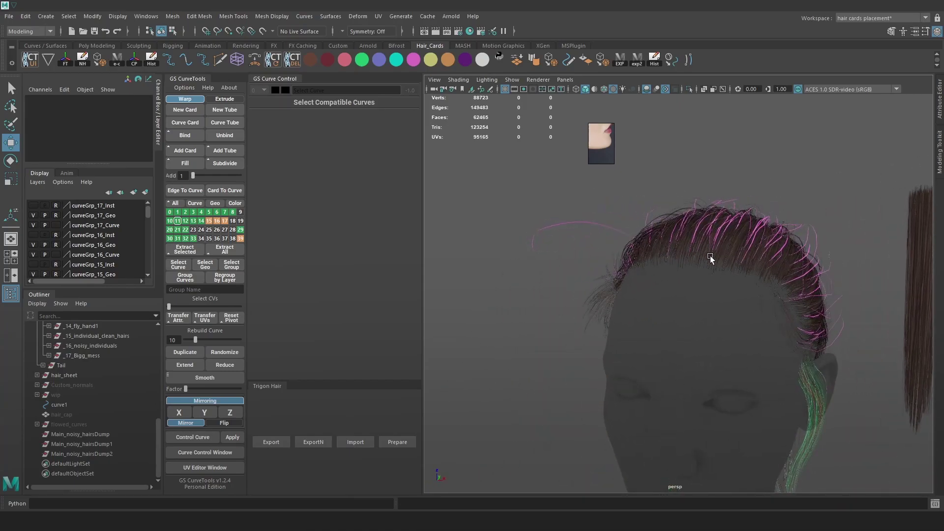
left_click_drag(711, 259, 667, 261, "alt")
left_click(84, 355)
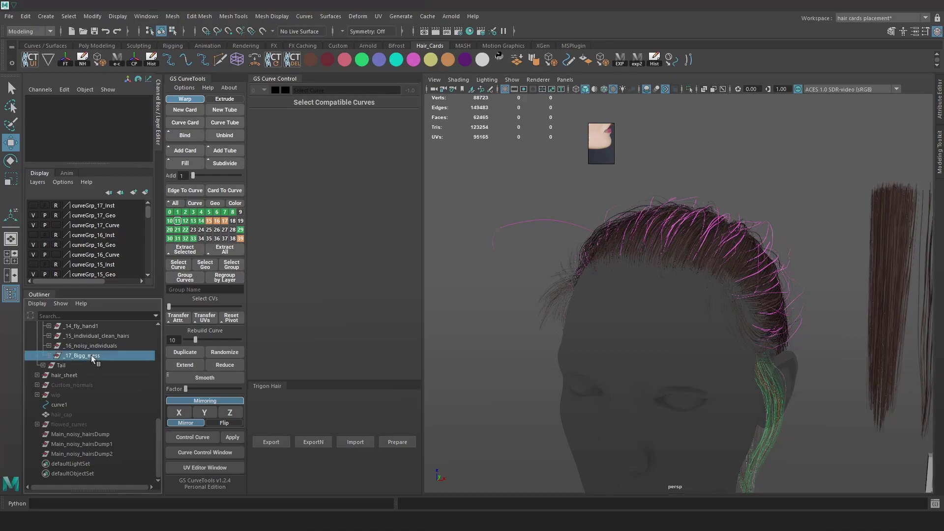
left_click(91, 335, "shift")
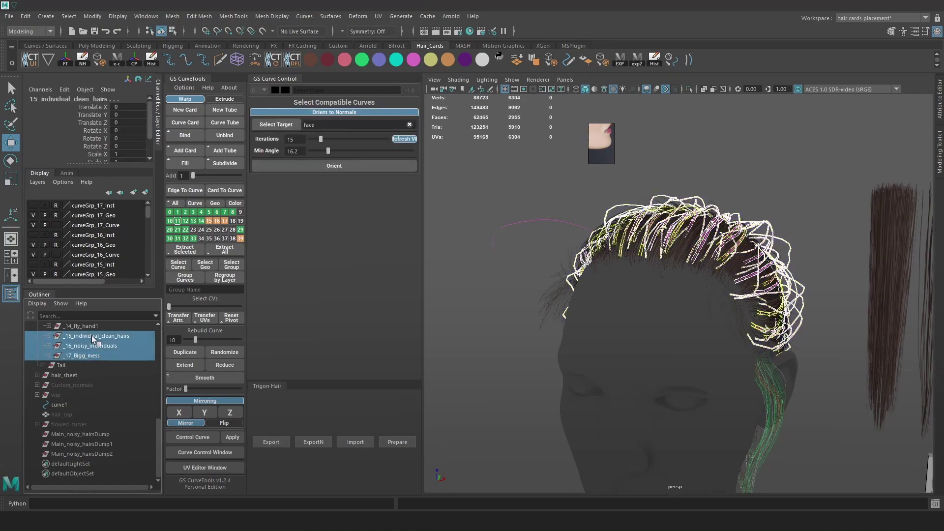
left_click(689, 89)
Assign the dark brown hair material to all the isolated cards, and bring back the whole model.
left_click(786, 245)
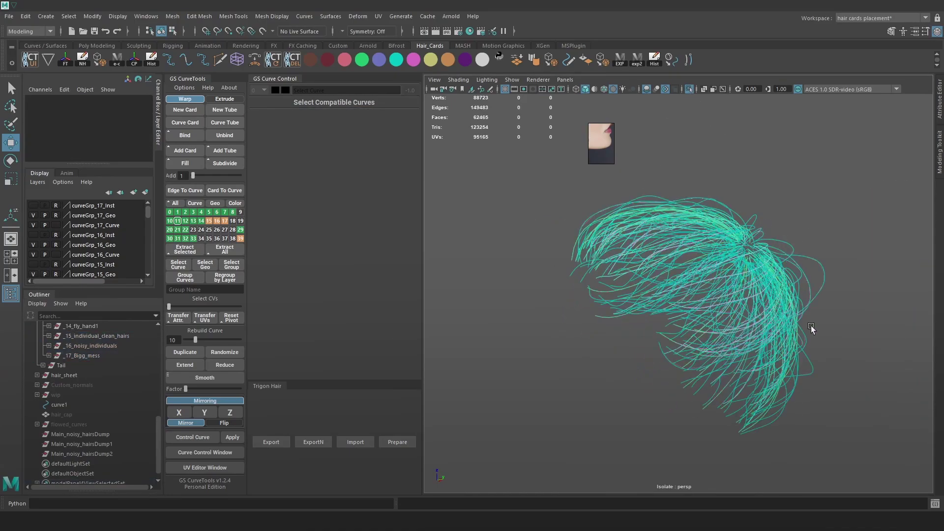
left_click_drag(861, 450, 480, 153)
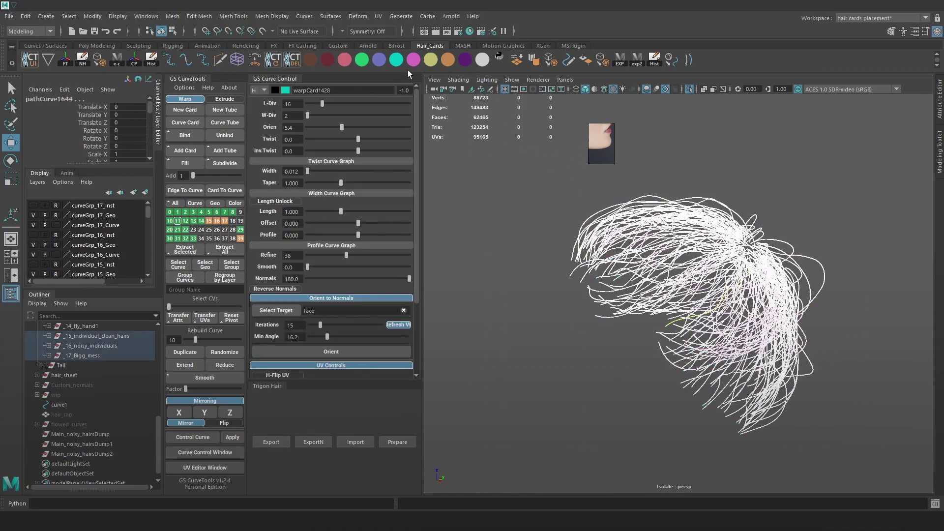
left_click(317, 62)
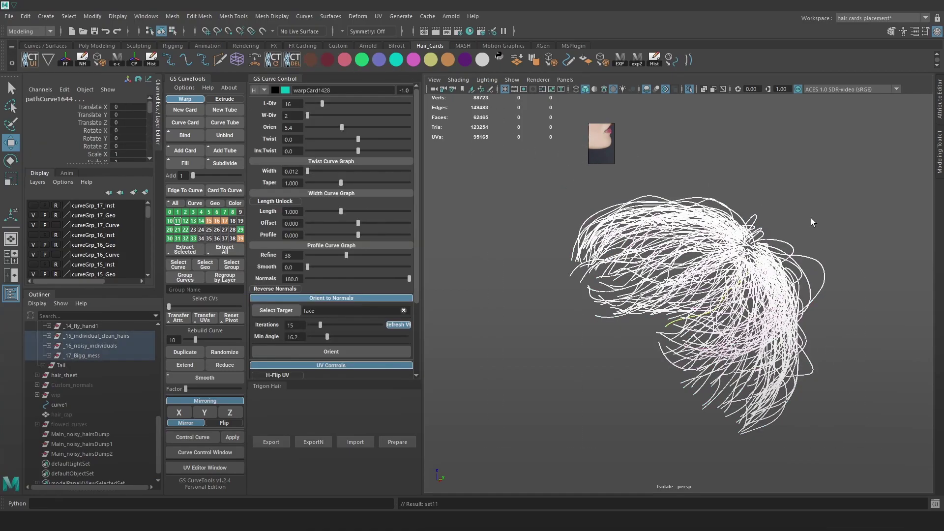
left_click(762, 226)
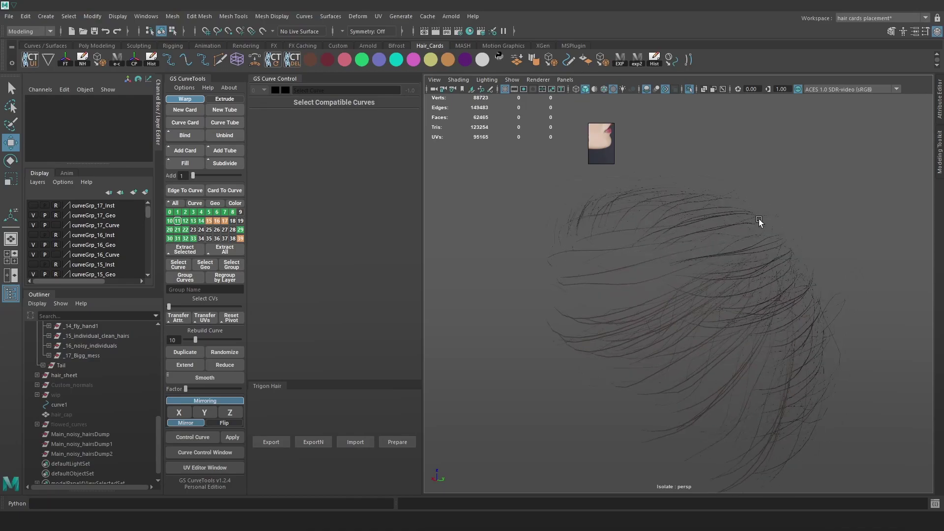
left_click(690, 89)
left_click_drag(742, 207, 572, 204, "alt")
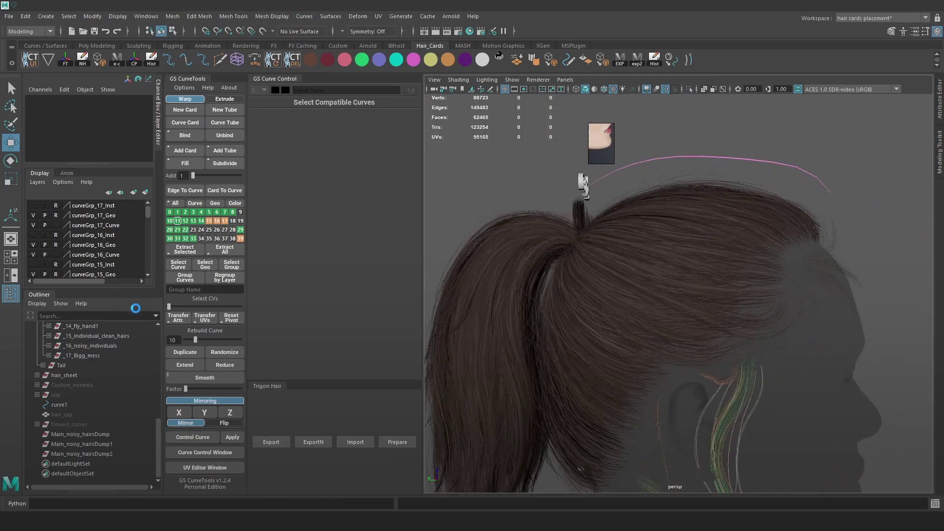
Group _15_individual_clean_hairs, _16_noisy_individuals and _17_Bigg_mess together, and name the new group individual_hairs_grp.
left_click(90, 356)
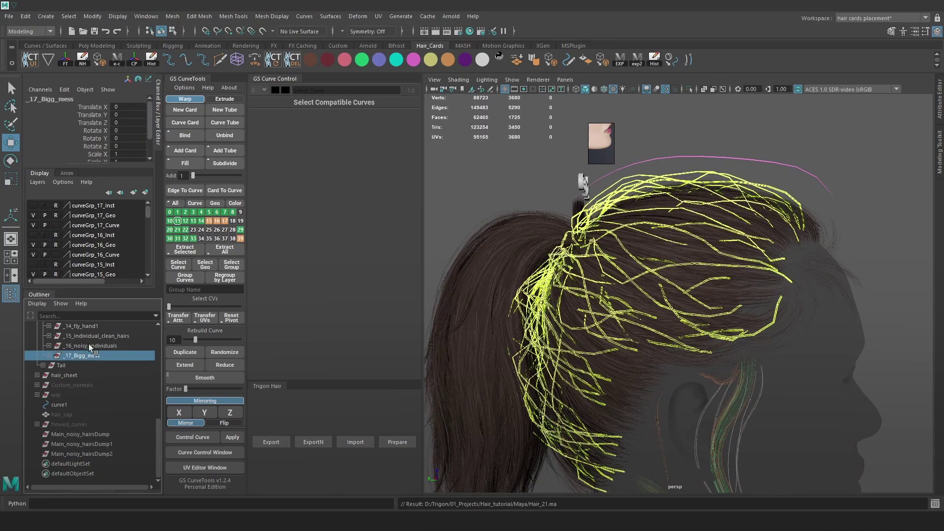
left_click(90, 336, "shift")
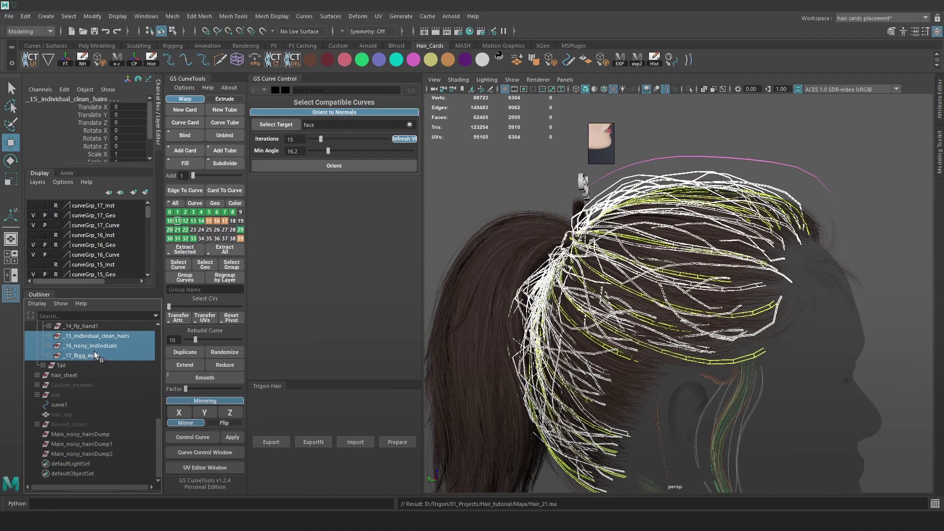
key("ctrl+g")
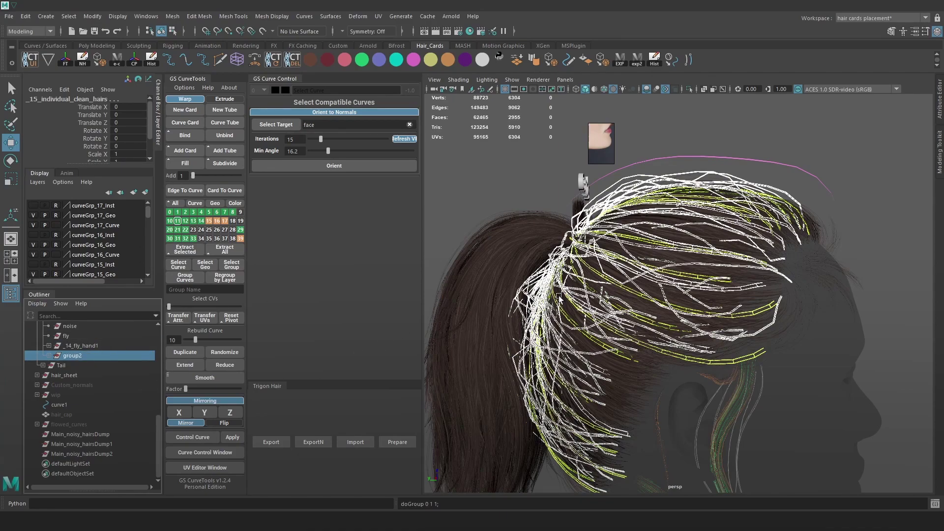
right_click_drag(695, 308, 690, 295, "alt")
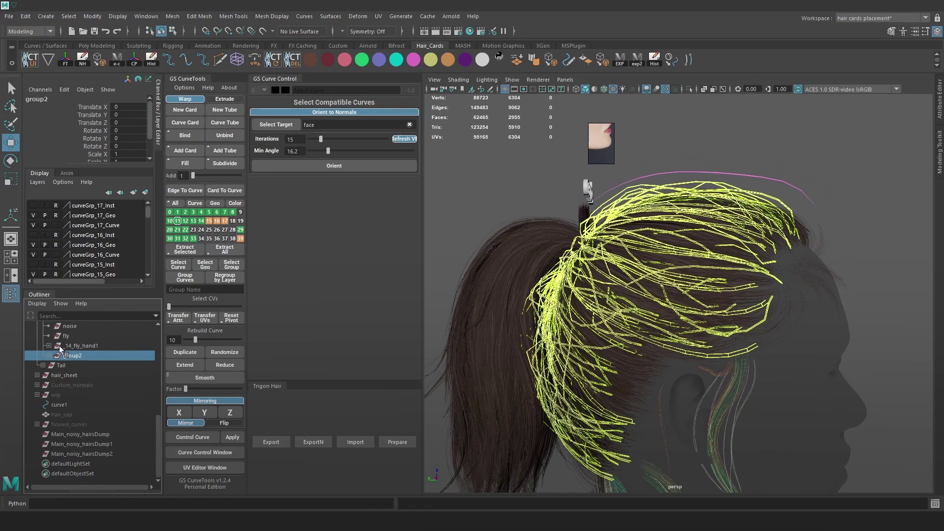
double_click(82, 354)
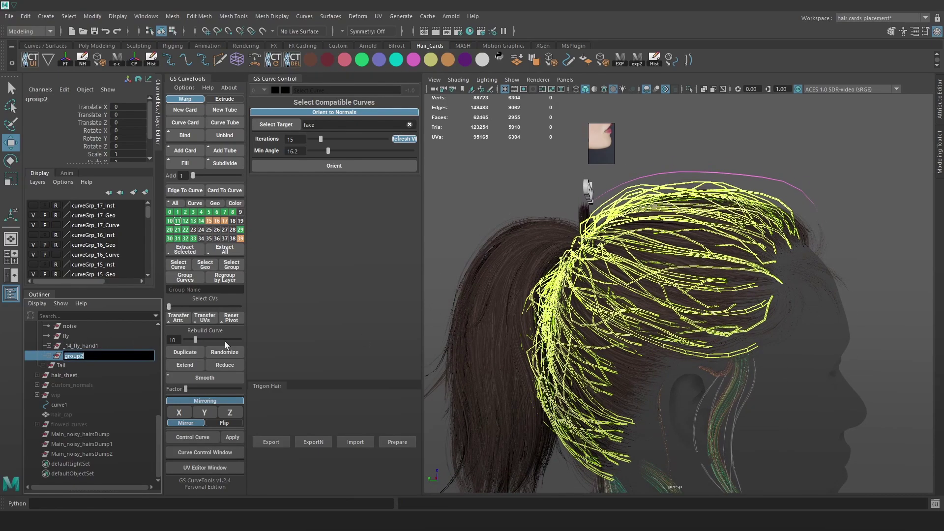
type("individuakl")
key("BackSpace")
key("BackSpace")
type("l_hairs_grp")
key("Return")
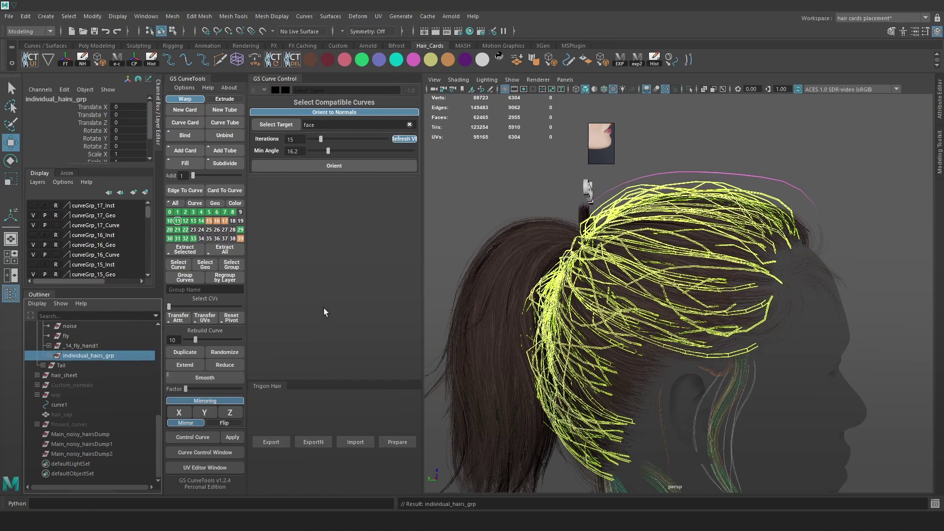
right_click_drag(589, 240, 751, 343, "alt")
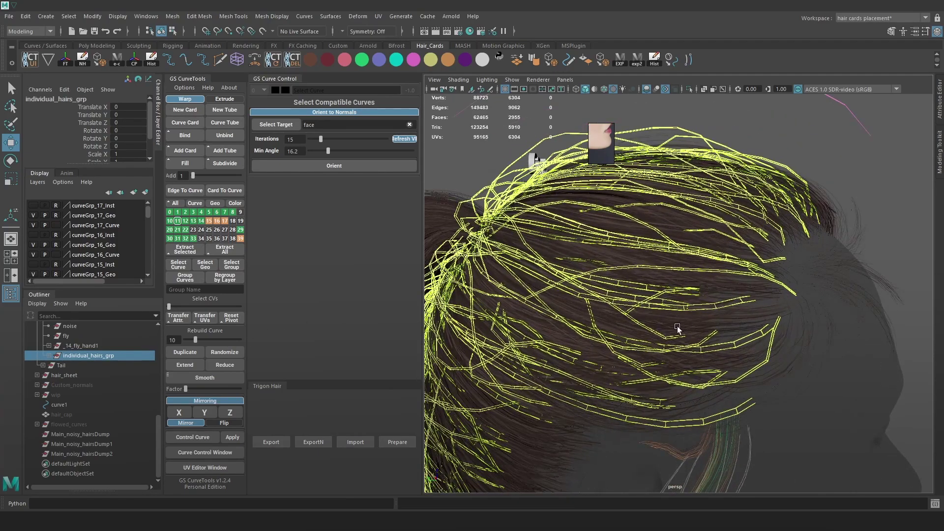
left_click_drag(679, 327, 666, 328, "alt")
left_click_drag(640, 280, 682, 276, "alt")
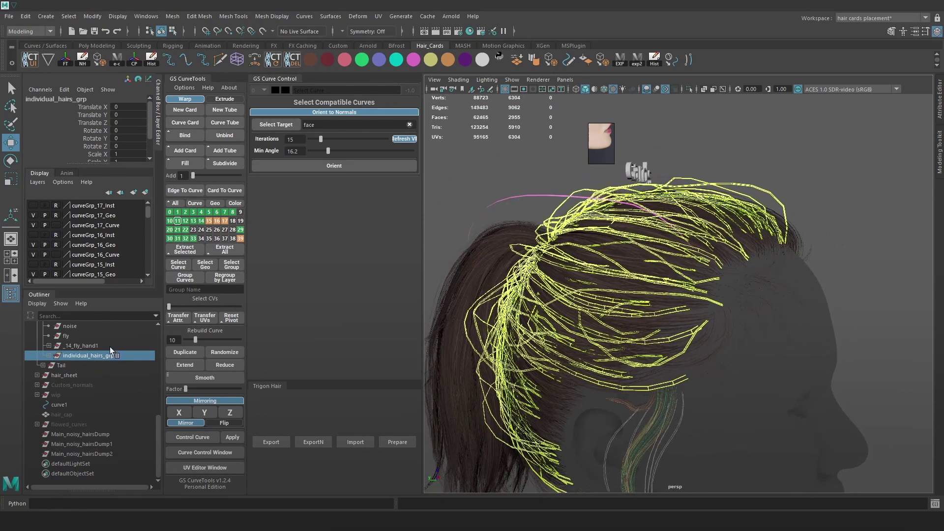